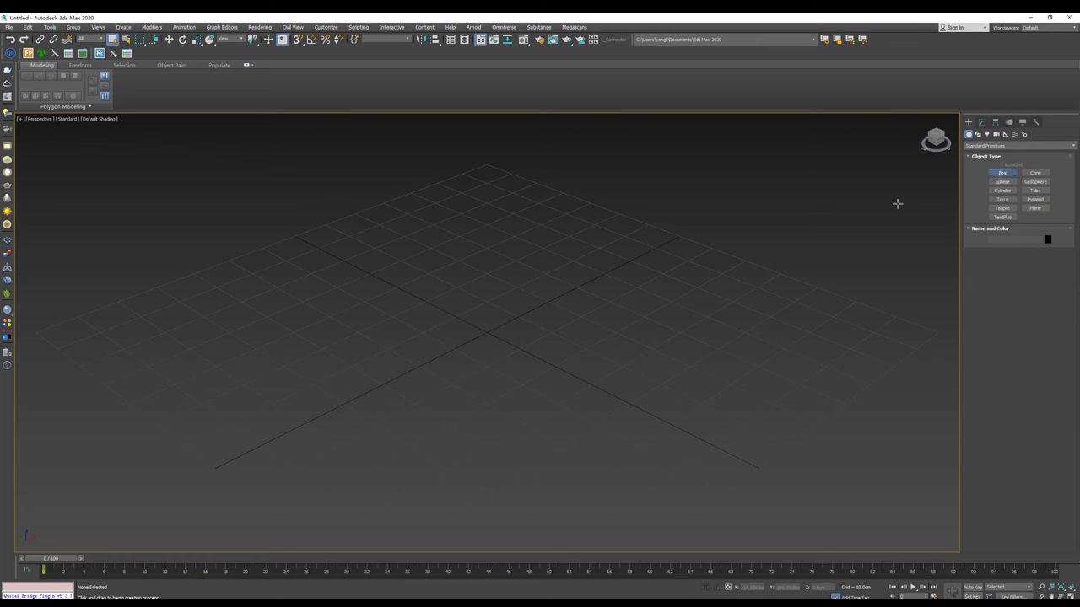
# Step: Create a tall box, Box001, by dragging its footprint and clicking its height
pyautogui.keyDown('alt'); pyautogui.moveTo(896, 203); pyautogui.dragTo(443, 326, button='middle'); pyautogui.keyUp('alt')
pyautogui.moveTo(357, 251); pyautogui.dragTo(656, 426)
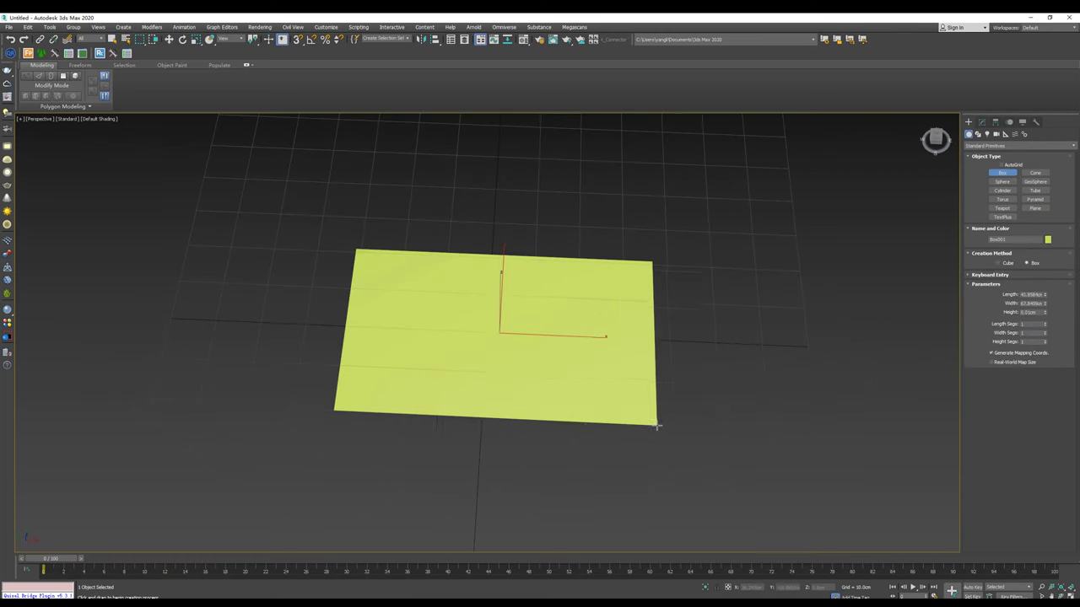
pyautogui.click(591, 287)
pyautogui.rightClick(70, 187)
# Step: Switch the viewport to Performance shading and add an Edit Poly modifier to Box001
pyautogui.click(68, 119)
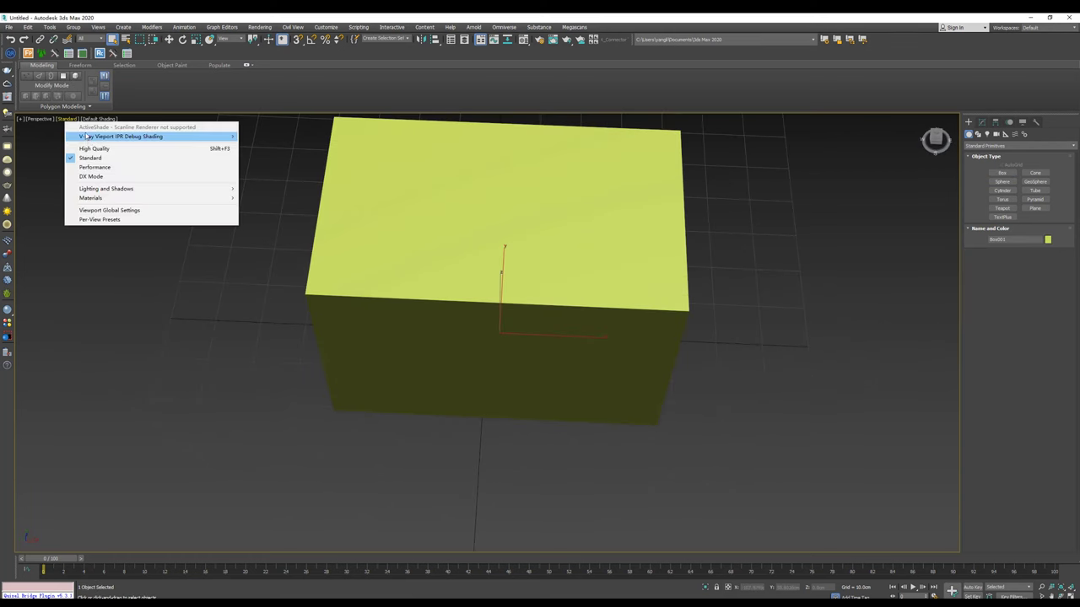
pyautogui.click(92, 169)
pyautogui.keyDown('alt'); pyautogui.moveTo(476, 258); pyautogui.dragTo(543, 250, button='middle'); pyautogui.keyUp('alt')
pyautogui.scroll(-3, 486, 340)
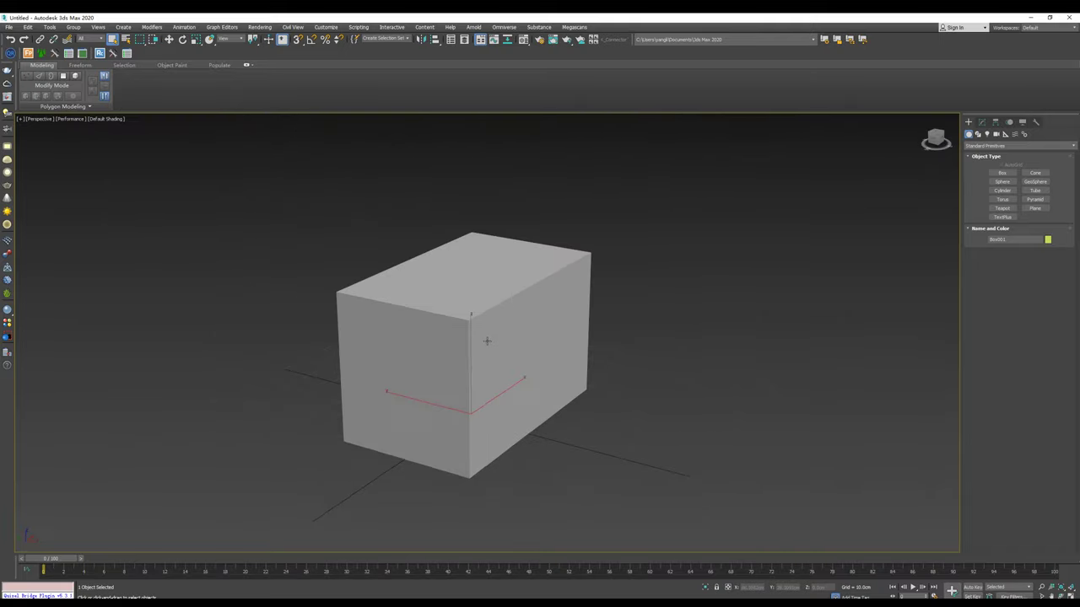
pyautogui.press('w')
pyautogui.scroll(-2, 486, 340)
pyautogui.moveTo(496, 324)
pyautogui.mouseDown(button='middle')
pyautogui.moveTo(496, 215)
pyautogui.moveTo(556, 221)
pyautogui.mouseUp(button='middle')
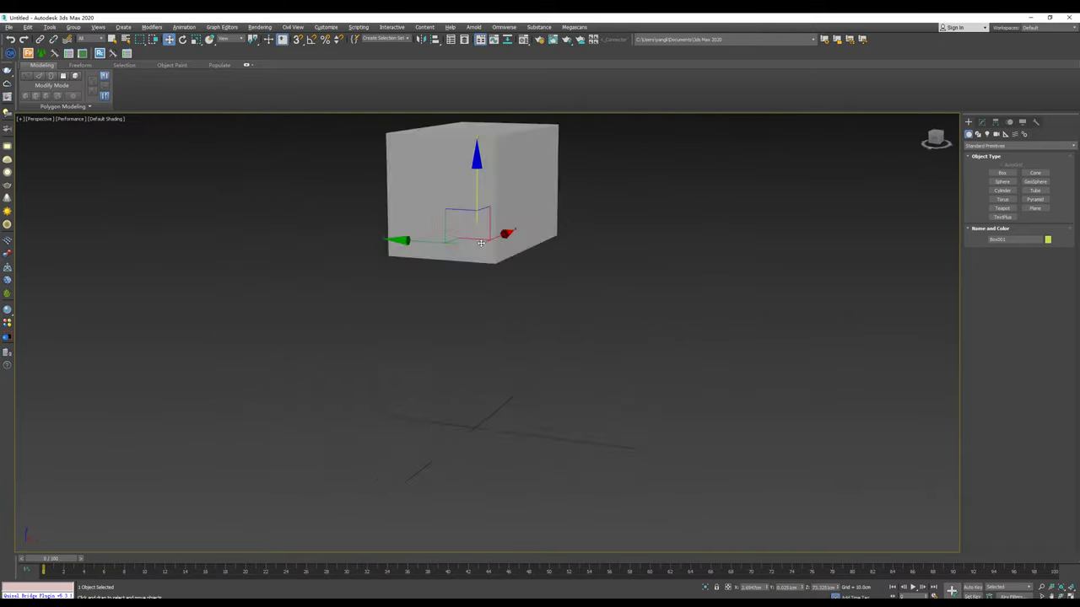
pyautogui.click(981, 122)
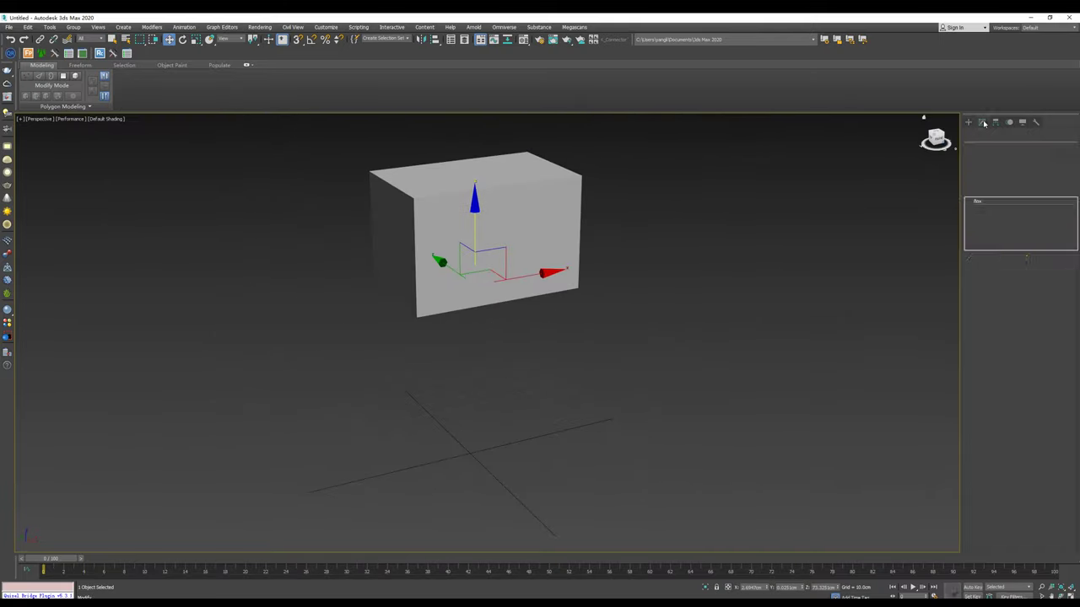
pyautogui.click(1049, 161)
# Step: Scale the box's top face into a ridge line and raise it to form a gable
pyautogui.press('1')
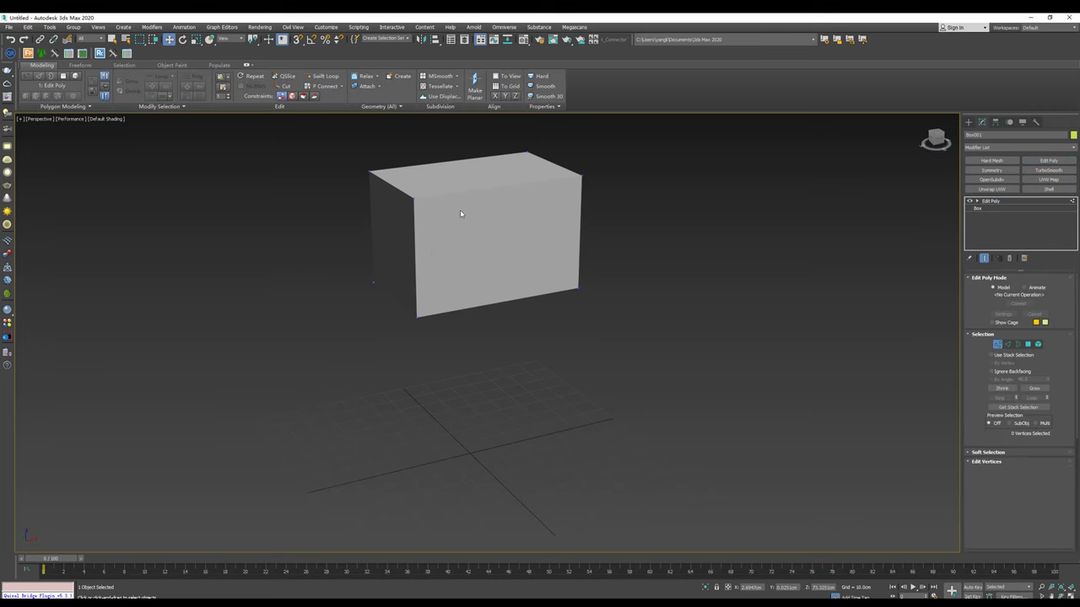
pyautogui.moveTo(458, 212)
pyautogui.keyDown('alt'); pyautogui.mouseDown(button='middle')
pyautogui.moveTo(484, 209)
pyautogui.moveTo(444, 239)
pyautogui.mouseUp(button='middle'); pyautogui.keyUp('alt')
pyautogui.press('4')
pyautogui.click(444, 238)
pyautogui.press('F4')
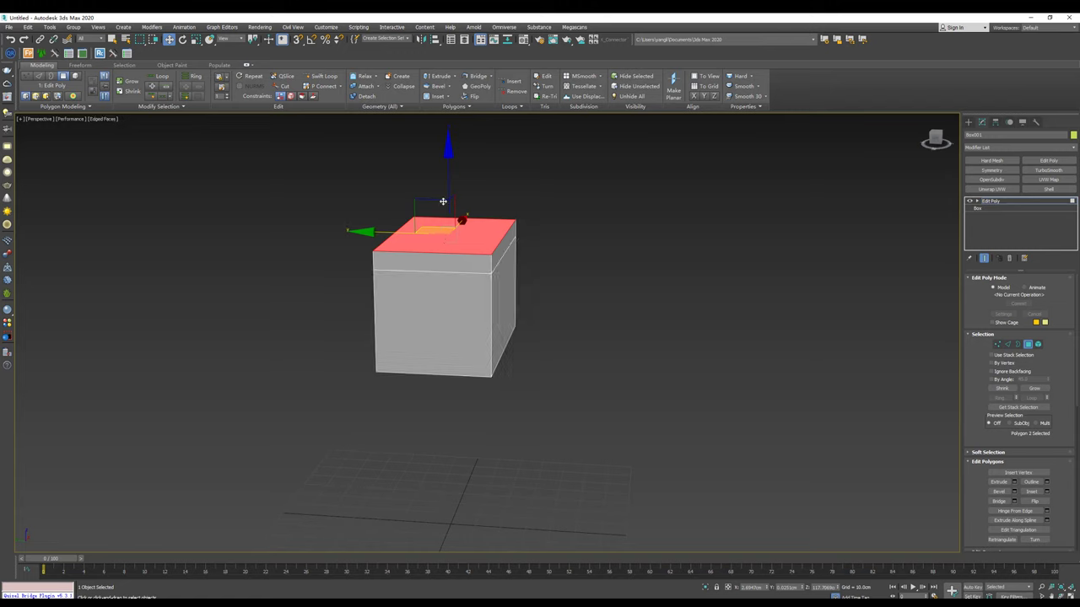
pyautogui.press('r')
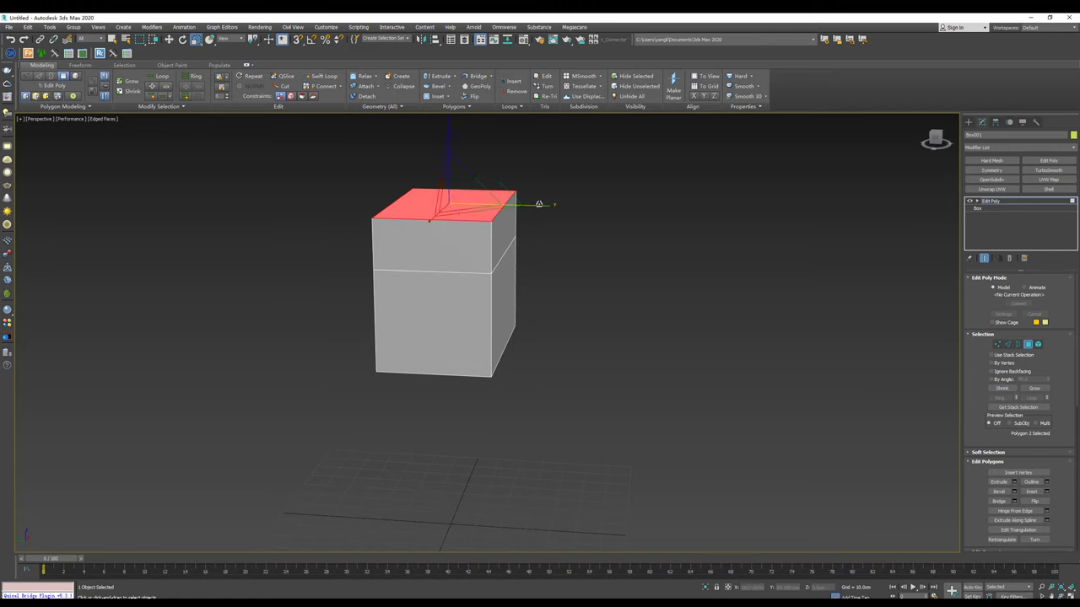
pyautogui.moveTo(529, 185); pyautogui.dragTo(61, 228)
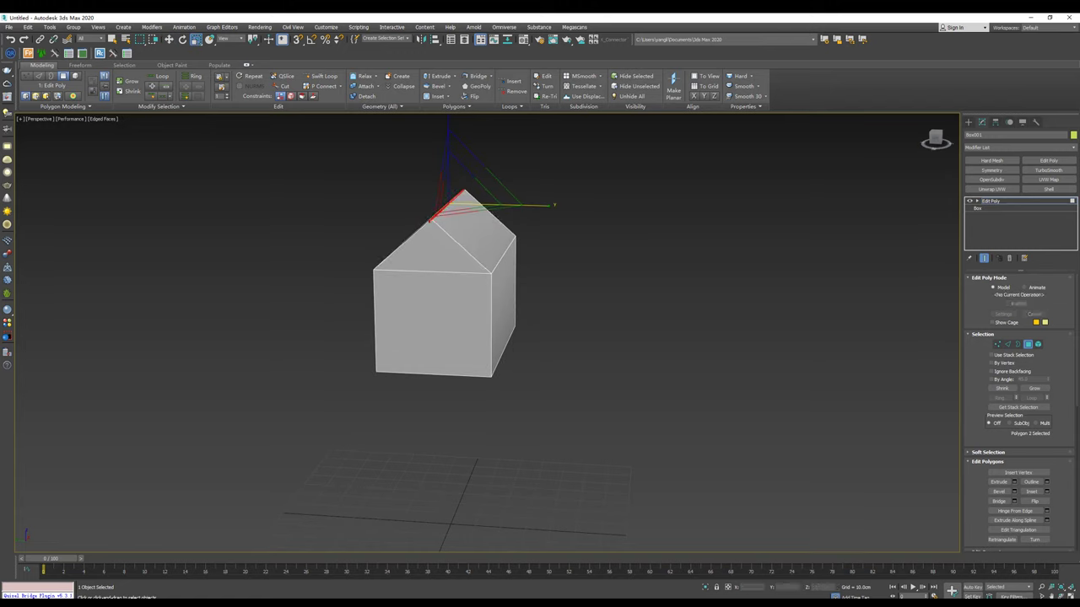
pyautogui.press('w')
pyautogui.keyDown('alt'); pyautogui.moveTo(473, 196); pyautogui.dragTo(489, 193, button='middle'); pyautogui.keyUp('alt')
pyautogui.moveTo(447, 147); pyautogui.dragTo(448, 137)
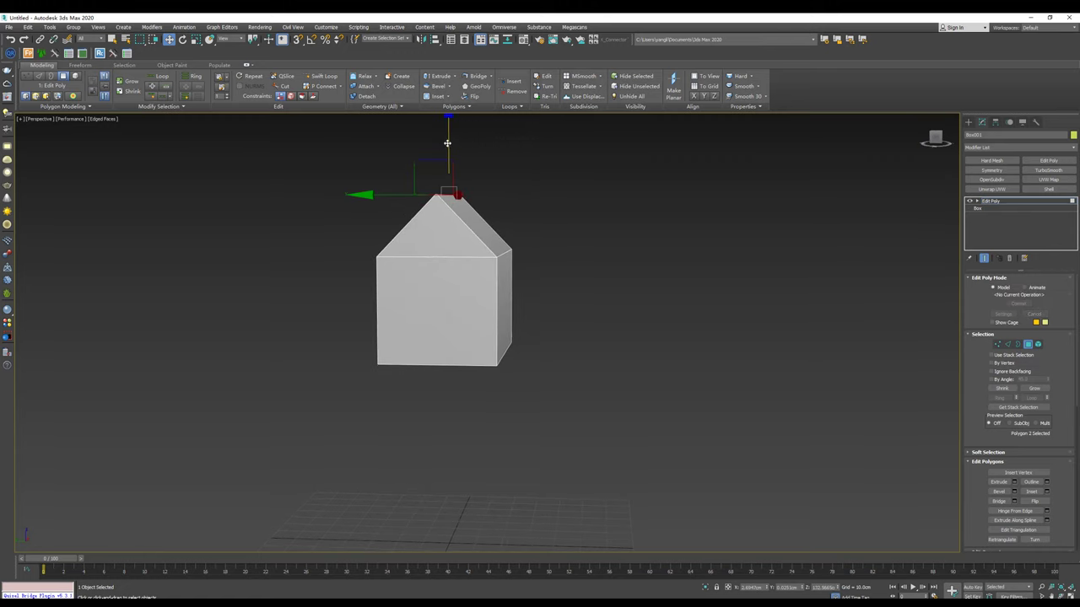
# Step: Weld the doubled vertex pairs at both ends of the roof ridge
pyautogui.press('1')
pyautogui.moveTo(448, 136)
pyautogui.keyDown('alt'); pyautogui.mouseDown(button='middle')
pyautogui.moveTo(539, 173)
pyautogui.moveTo(543, 191)
pyautogui.mouseUp(button='middle'); pyautogui.keyUp('alt')
pyautogui.click(512, 178)
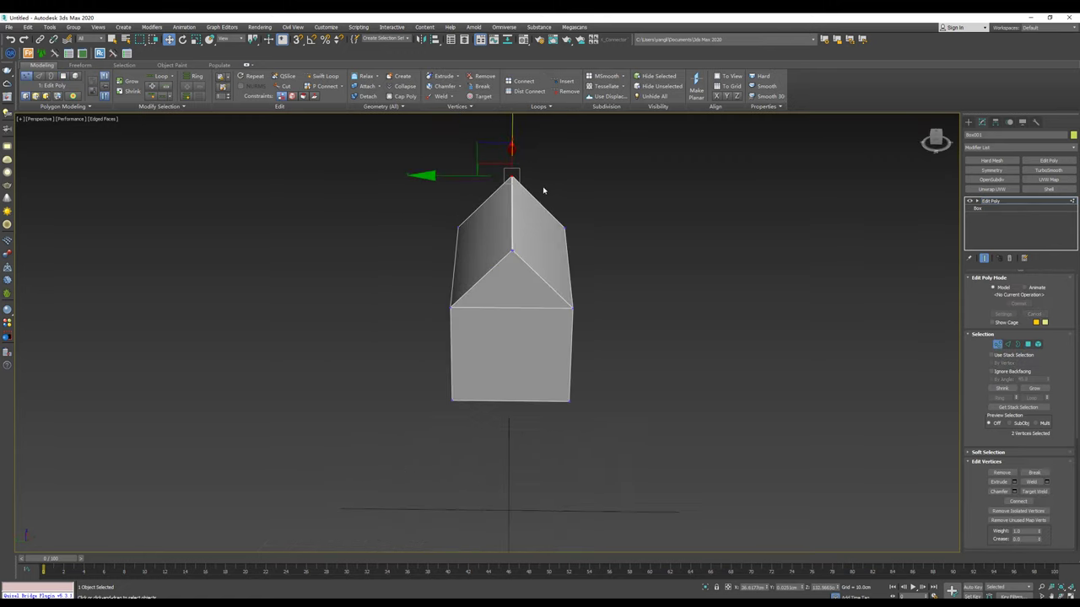
pyautogui.click(1046, 482)
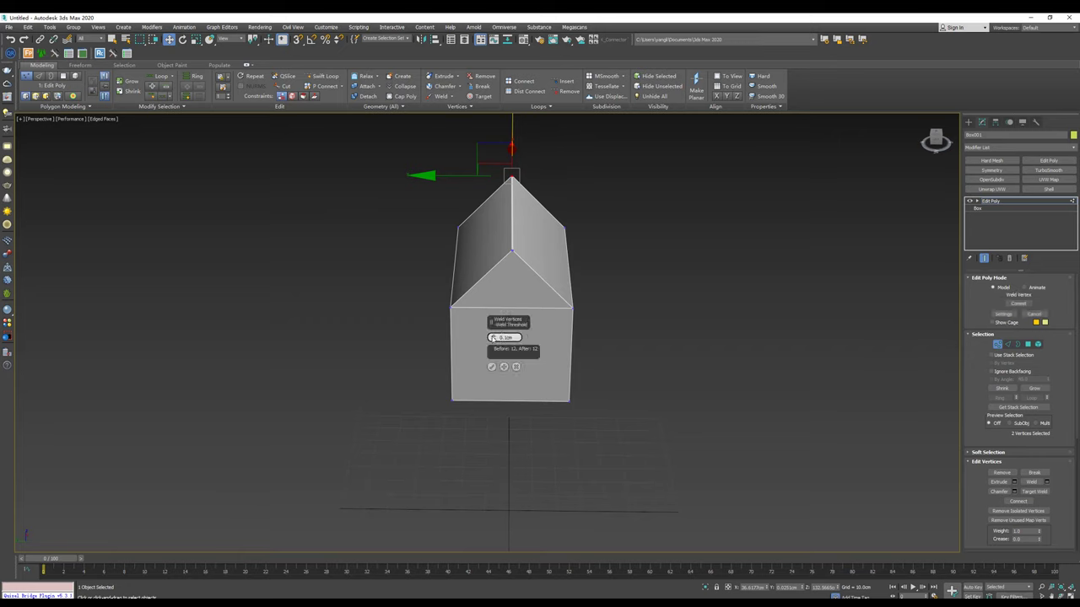
pyautogui.click(492, 367)
pyautogui.moveTo(494, 371)
pyautogui.keyDown('alt'); pyautogui.mouseDown(button='middle')
pyautogui.moveTo(591, 265)
pyautogui.moveTo(659, 149)
pyautogui.mouseUp(button='middle'); pyautogui.keyUp('alt')
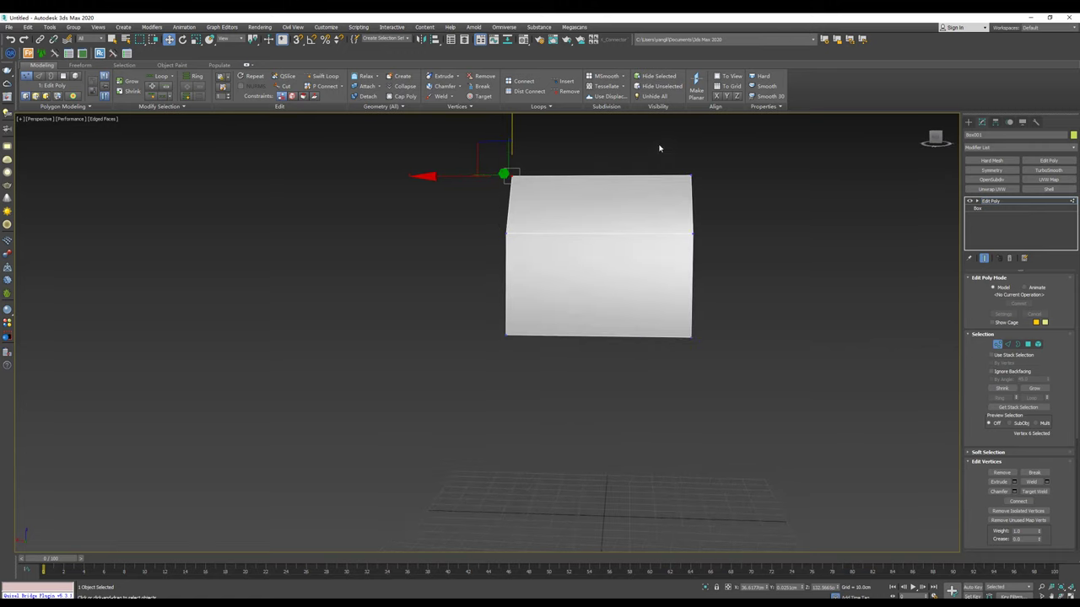
pyautogui.click(1046, 482)
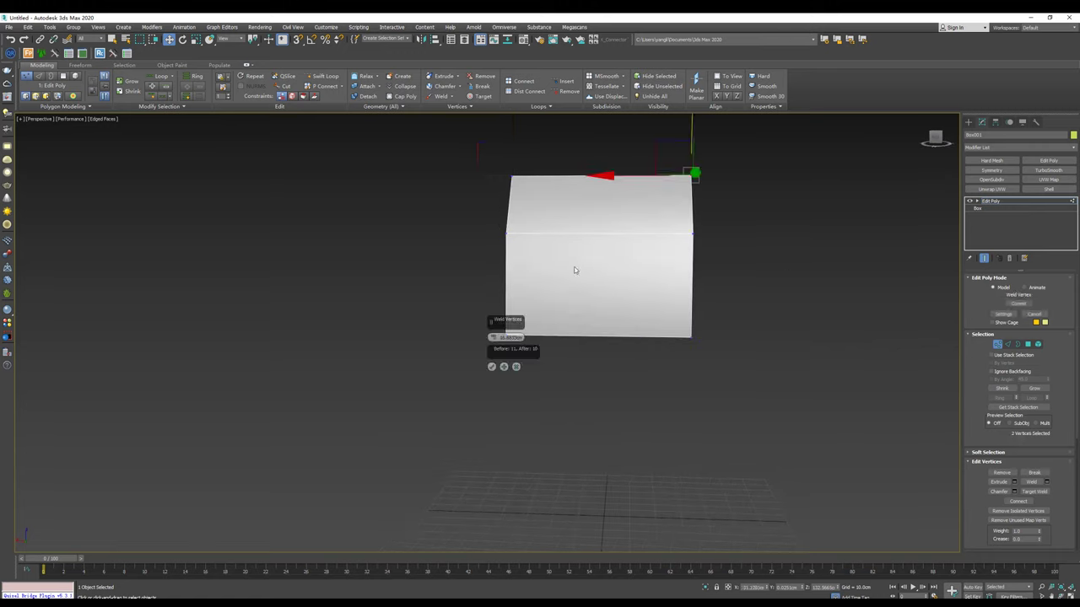
pyautogui.click(493, 366)
pyautogui.keyDown('alt'); pyautogui.moveTo(646, 261); pyautogui.dragTo(565, 289, button='middle'); pyautogui.keyUp('alt')
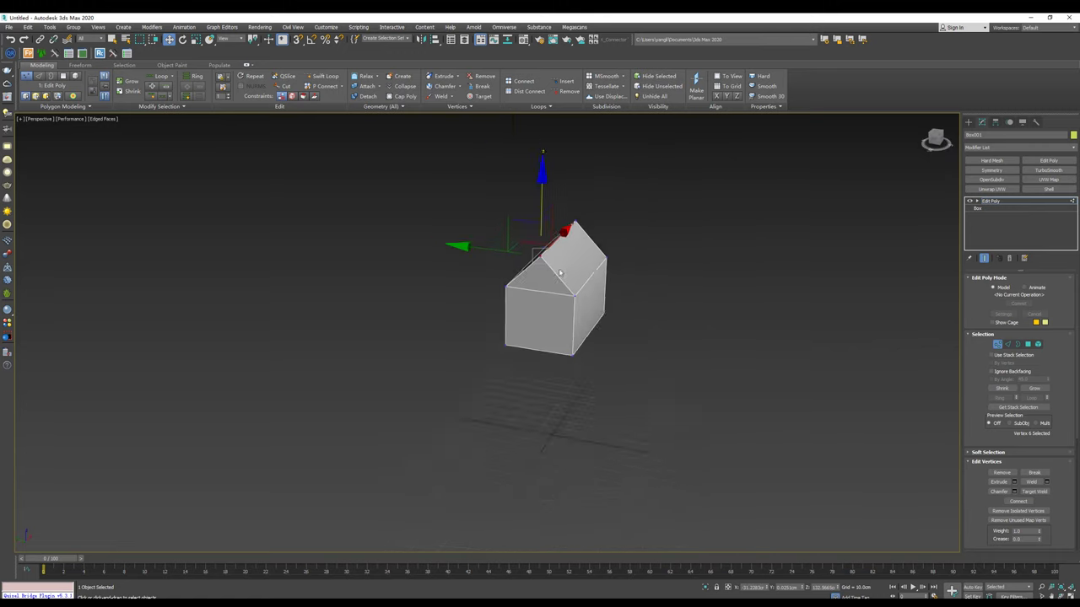
pyautogui.scroll(5, 566, 289)
pyautogui.click(991, 202)
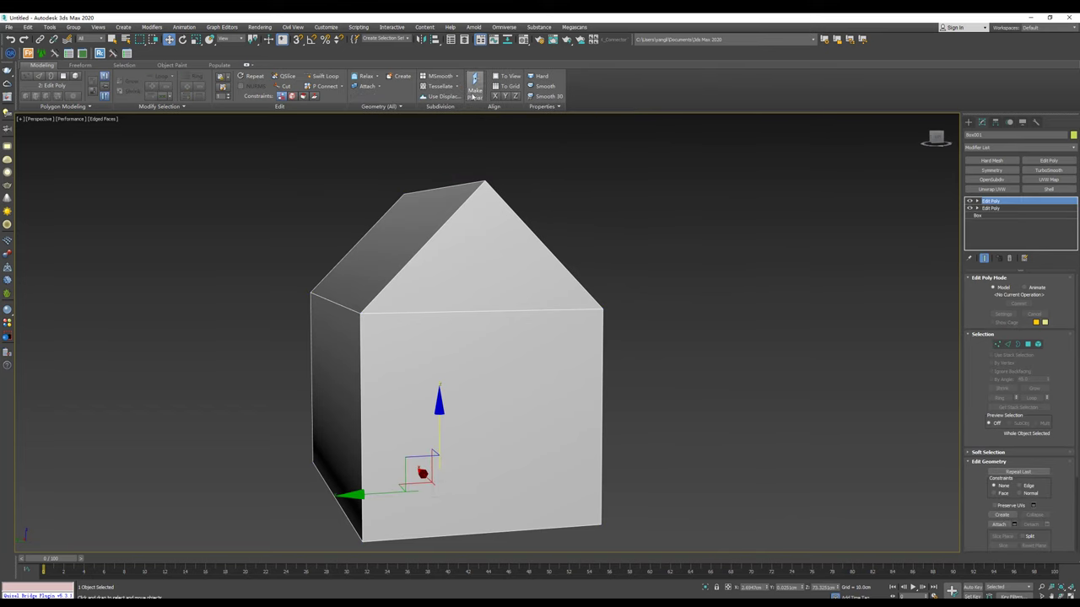
# Step: Cut a Swift Loop edge loop across the house's underside
pyautogui.click(324, 76)
pyautogui.keyDown('alt'); pyautogui.moveTo(601, 299); pyautogui.dragTo(332, 359, button='middle'); pyautogui.keyUp('alt')
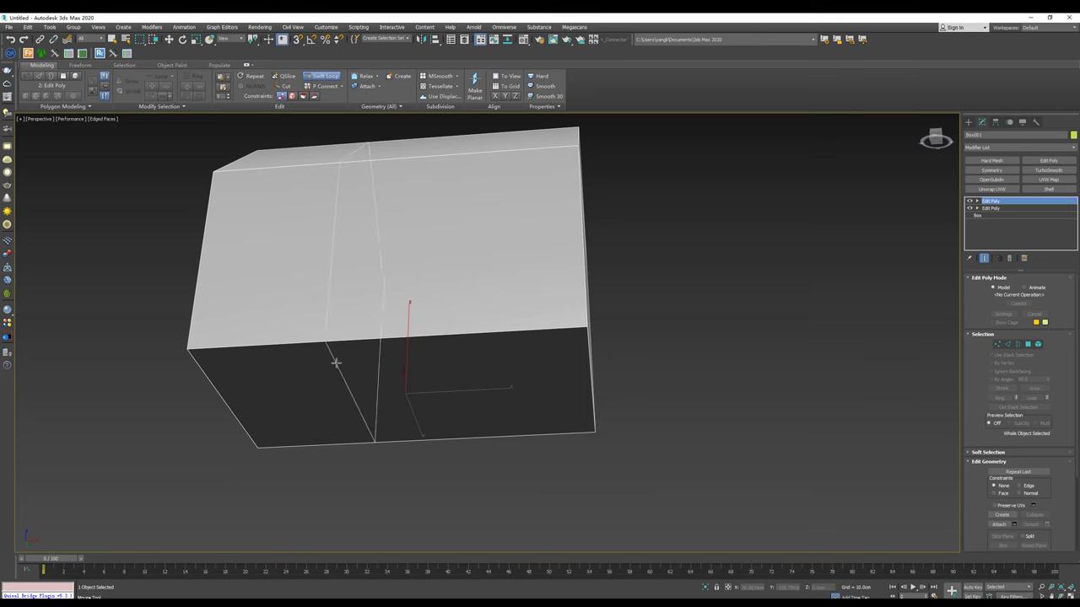
pyautogui.click(335, 362)
pyautogui.keyDown('alt'); pyautogui.moveTo(336, 362); pyautogui.dragTo(467, 381, button='middle'); pyautogui.keyUp('alt')
pyautogui.scroll(-2, 468, 381)
# Step: Extrude the lower front polygon downward into a narrower lower block
pyautogui.press('4')
pyautogui.click(479, 348)
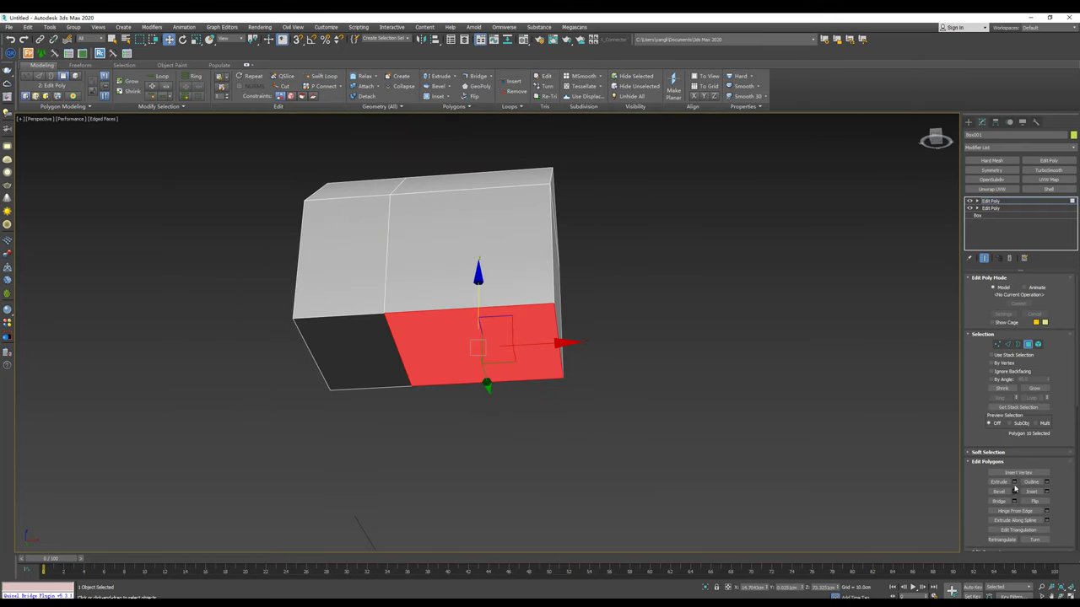
pyautogui.click(1004, 482)
pyautogui.moveTo(487, 346); pyautogui.dragTo(494, 304)
pyautogui.keyDown('alt'); pyautogui.moveTo(494, 303); pyautogui.dragTo(487, 352, button='middle'); pyautogui.keyUp('alt')
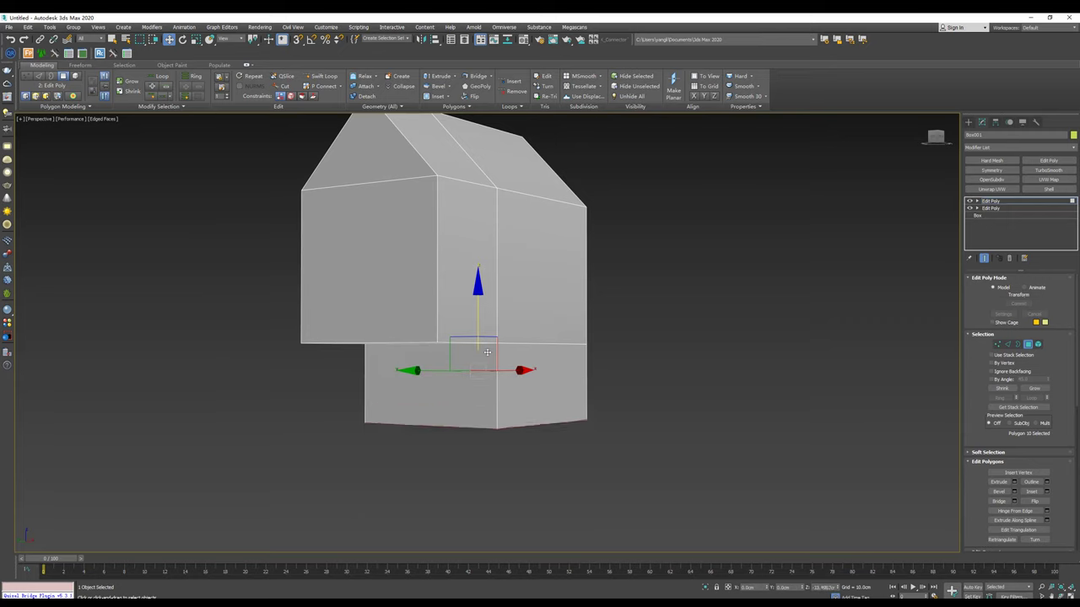
pyautogui.moveTo(487, 352); pyautogui.dragTo(502, 390)
pyautogui.moveTo(502, 390)
pyautogui.keyDown('alt'); pyautogui.mouseDown(button='middle')
pyautogui.moveTo(527, 338)
pyautogui.moveTo(478, 371)
pyautogui.mouseUp(button='middle'); pyautogui.keyUp('alt')
pyautogui.moveTo(479, 382); pyautogui.dragTo(486, 396)
pyautogui.keyDown('alt'); pyautogui.moveTo(486, 397); pyautogui.dragTo(521, 309, button='middle'); pyautogui.keyUp('alt')
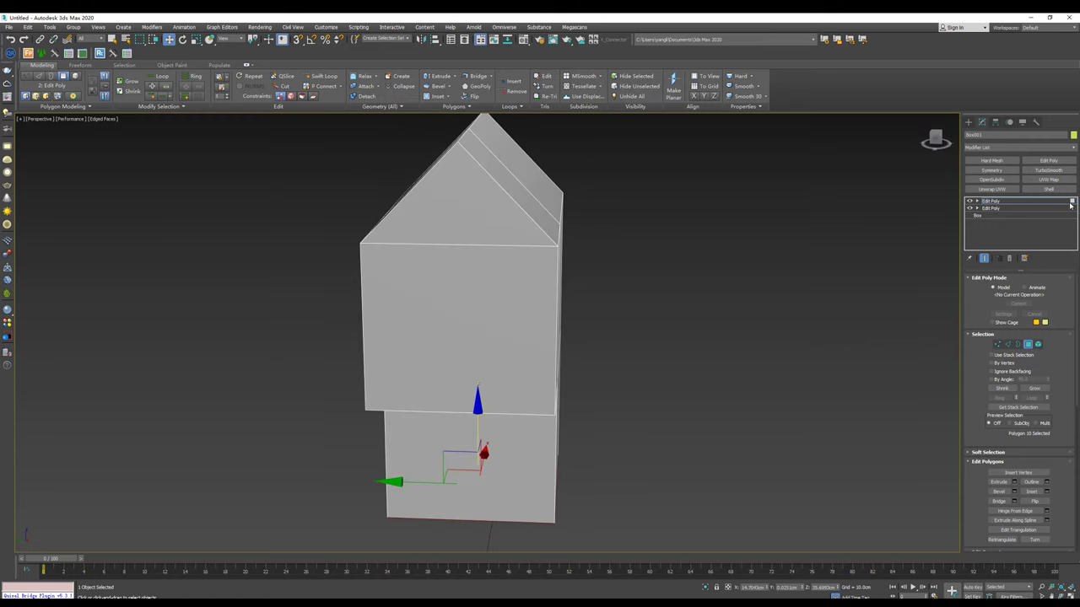
# Step: Leave sub-object editing and start a new Standard Primitives Box
pyautogui.click(1010, 203)
pyautogui.press('r')
pyautogui.moveTo(568, 366)
pyautogui.keyDown('alt'); pyautogui.mouseDown(button='middle')
pyautogui.moveTo(566, 322)
pyautogui.moveTo(621, 316)
pyautogui.moveTo(593, 331)
pyautogui.mouseUp(button='middle'); pyautogui.keyUp('alt')
pyautogui.scroll(-5, 561, 346)
pyautogui.press('w')
pyautogui.click(968, 123)
pyautogui.click(1002, 172)
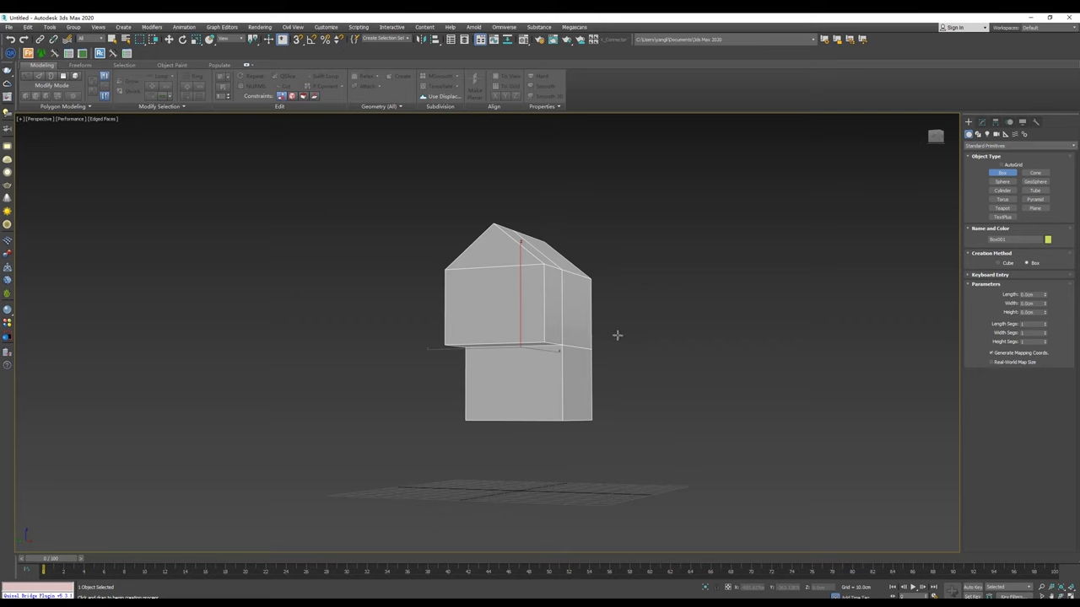
# Step: Draw a thin slab, Box002, beside the house
pyautogui.moveTo(589, 429); pyautogui.dragTo(767, 434)
pyautogui.rightClick(596, 366)
pyautogui.keyDown('alt'); pyautogui.moveTo(596, 366); pyautogui.dragTo(610, 391, button='middle'); pyautogui.keyUp('alt')
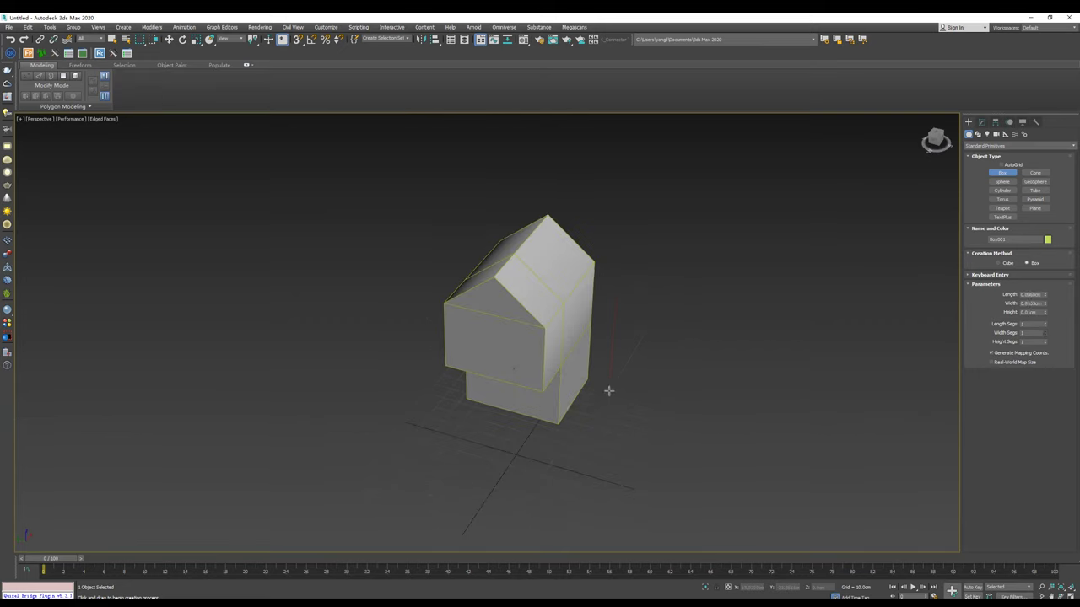
pyautogui.moveTo(608, 383); pyautogui.dragTo(659, 526)
pyautogui.click(658, 405)
pyautogui.press('w')
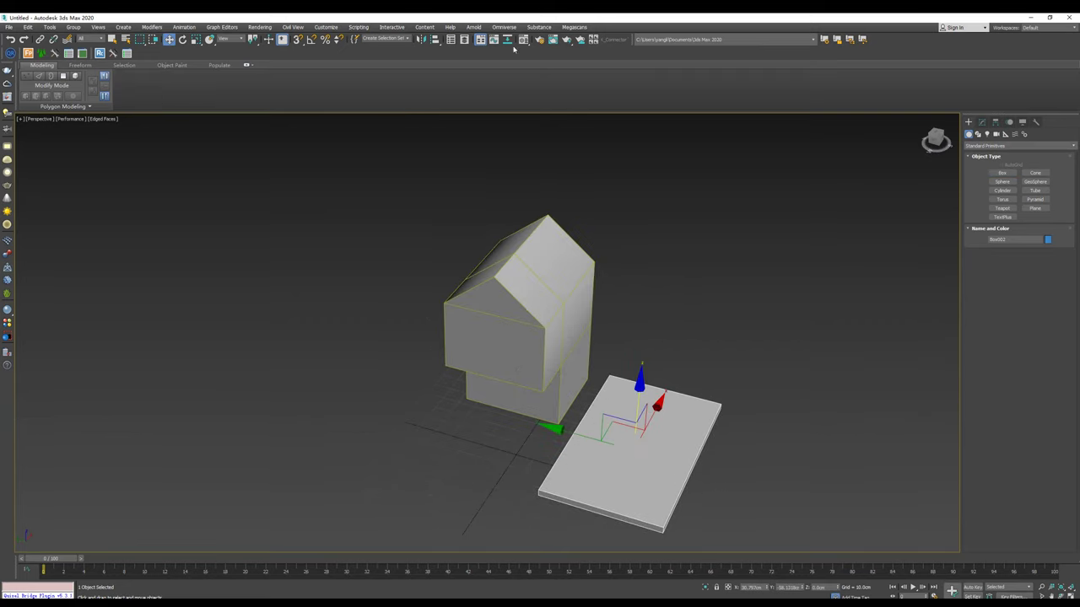
# Step: Align the slab with the house, then lower it and shift it left under the base
pyautogui.click(434, 39)
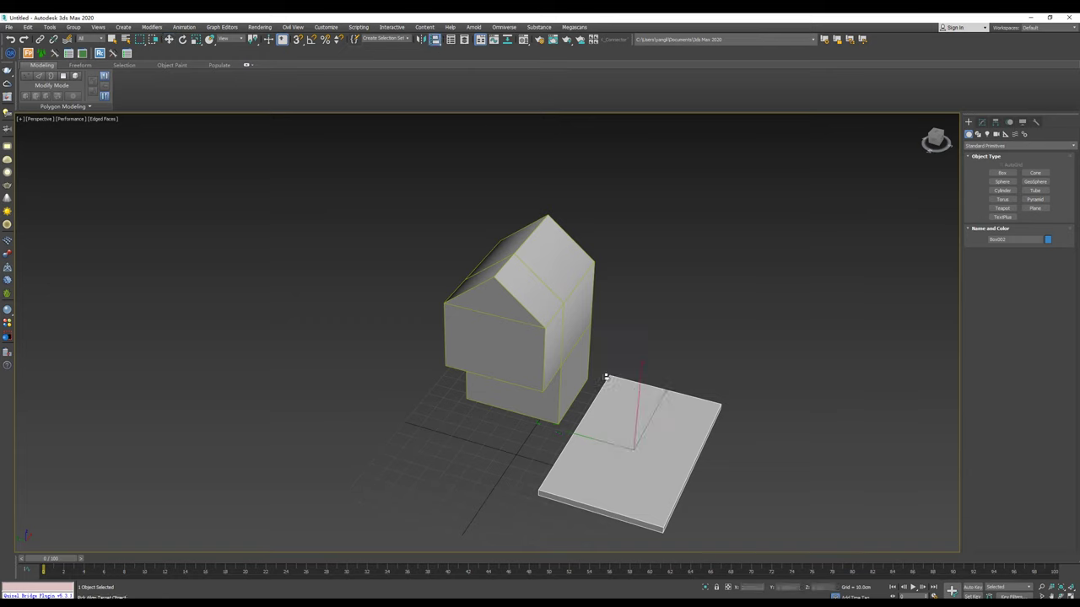
pyautogui.click(547, 342)
pyautogui.click(542, 382)
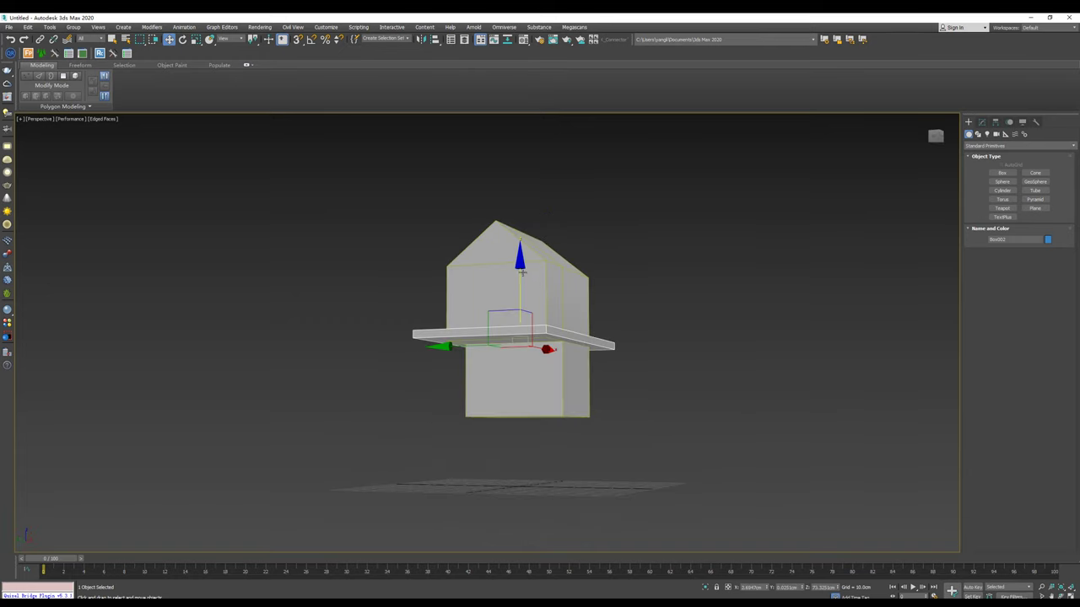
pyautogui.moveTo(522, 271); pyautogui.dragTo(523, 350)
pyautogui.keyDown('alt'); pyautogui.moveTo(522, 350); pyautogui.dragTo(475, 363, button='middle'); pyautogui.keyUp('alt')
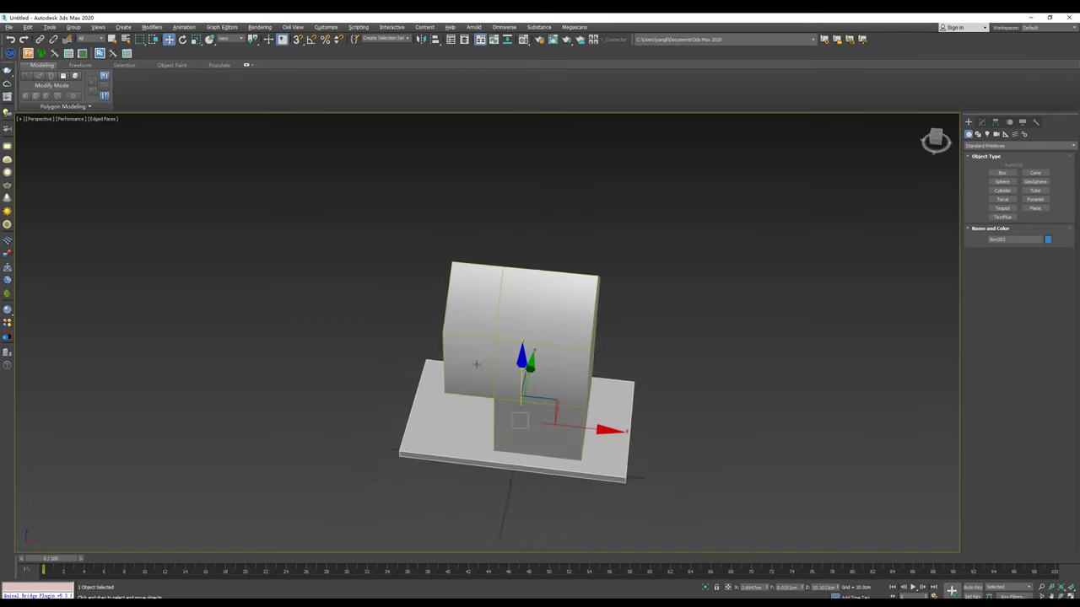
pyautogui.moveTo(603, 430); pyautogui.dragTo(563, 430)
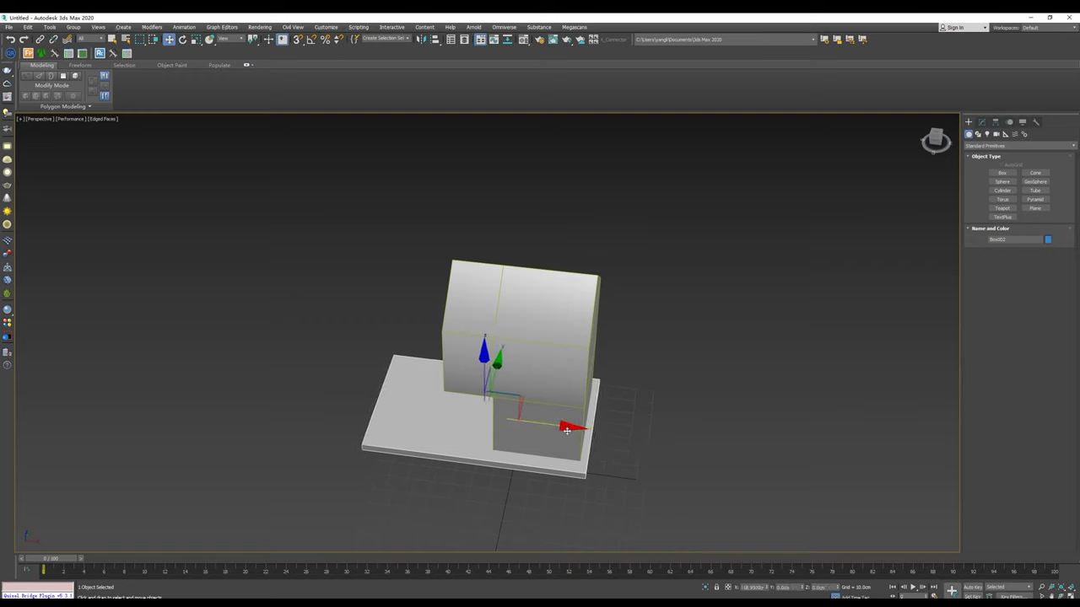
# Step: Scale the base slab narrower along its width
pyautogui.keyDown('alt'); pyautogui.moveTo(547, 427); pyautogui.dragTo(633, 414, button='middle'); pyautogui.keyUp('alt')
pyautogui.press('r')
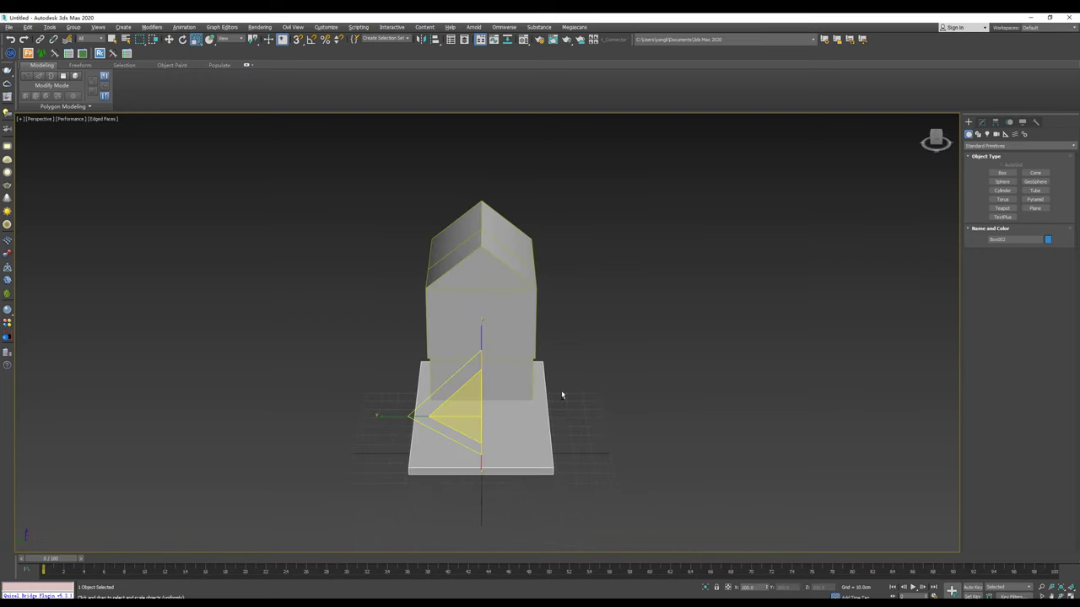
pyautogui.keyDown('alt'); pyautogui.moveTo(562, 393); pyautogui.dragTo(361, 426, button='middle'); pyautogui.keyUp('alt')
pyautogui.moveTo(361, 426); pyautogui.dragTo(361, 422)
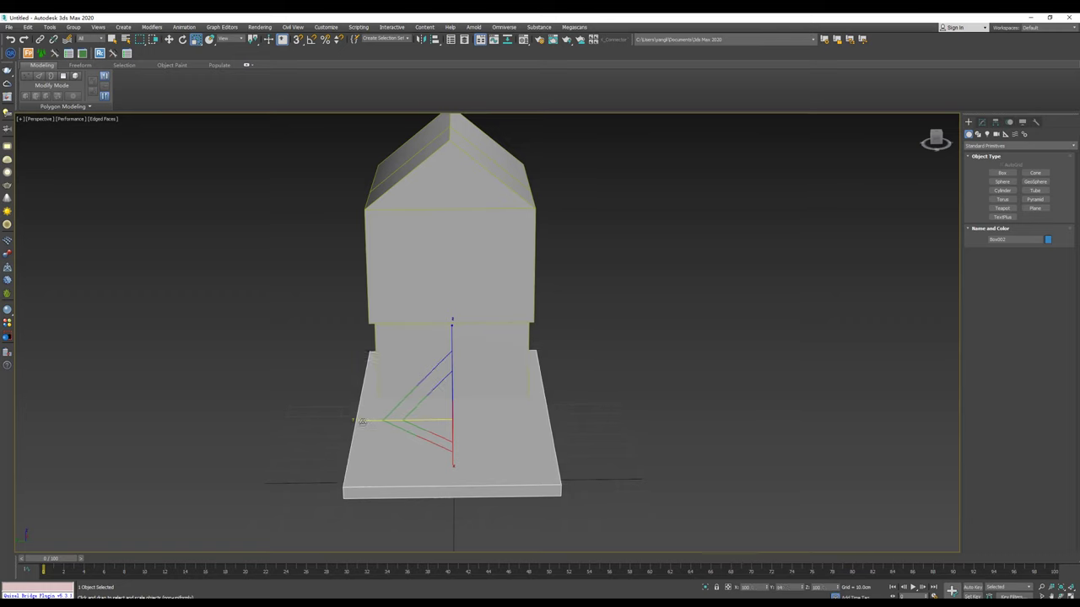
# Step: Widen the upper house block slightly and narrow the slab's width further
pyautogui.click(472, 265)
pyautogui.keyDown('alt'); pyautogui.moveTo(473, 265); pyautogui.dragTo(474, 290, button='middle'); pyautogui.keyUp('alt')
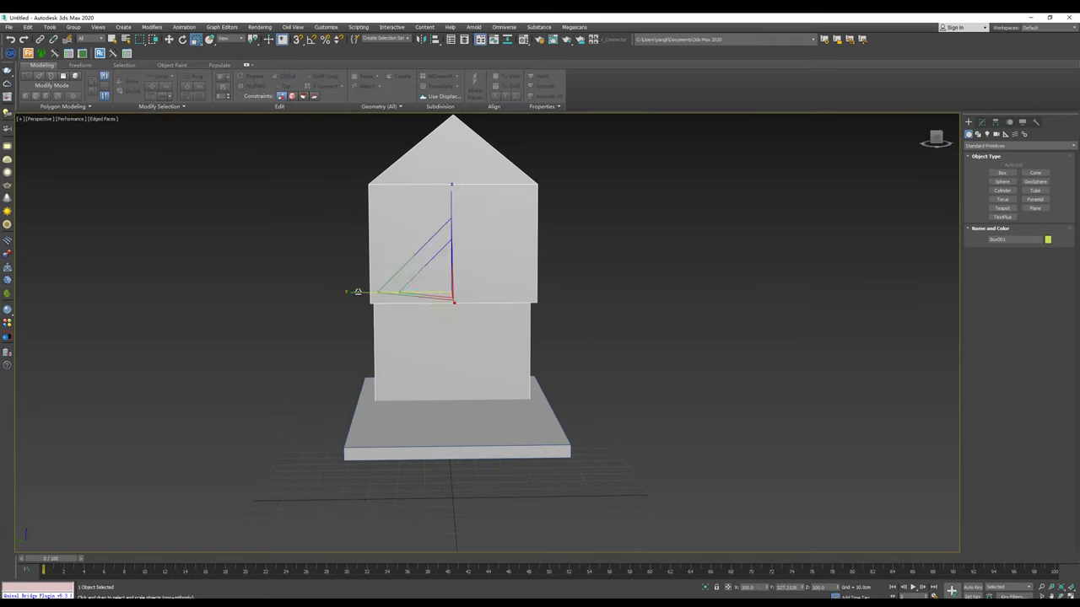
pyautogui.moveTo(357, 292); pyautogui.dragTo(347, 292)
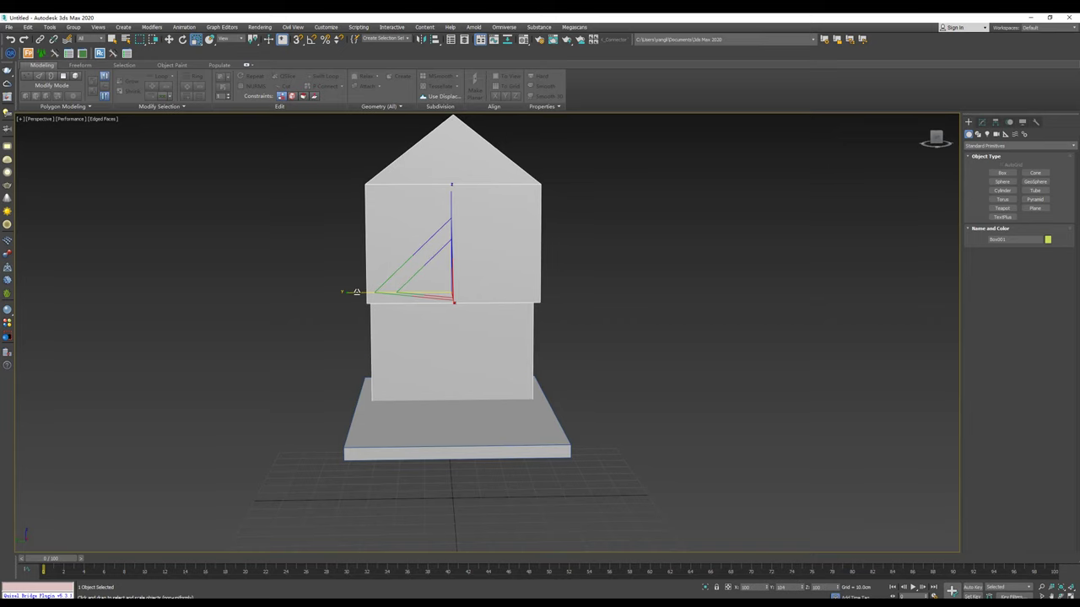
pyautogui.click(417, 437)
pyautogui.keyDown('alt'); pyautogui.moveTo(417, 437); pyautogui.dragTo(361, 423, button='middle'); pyautogui.keyUp('alt')
pyautogui.moveTo(361, 423); pyautogui.dragTo(365, 424)
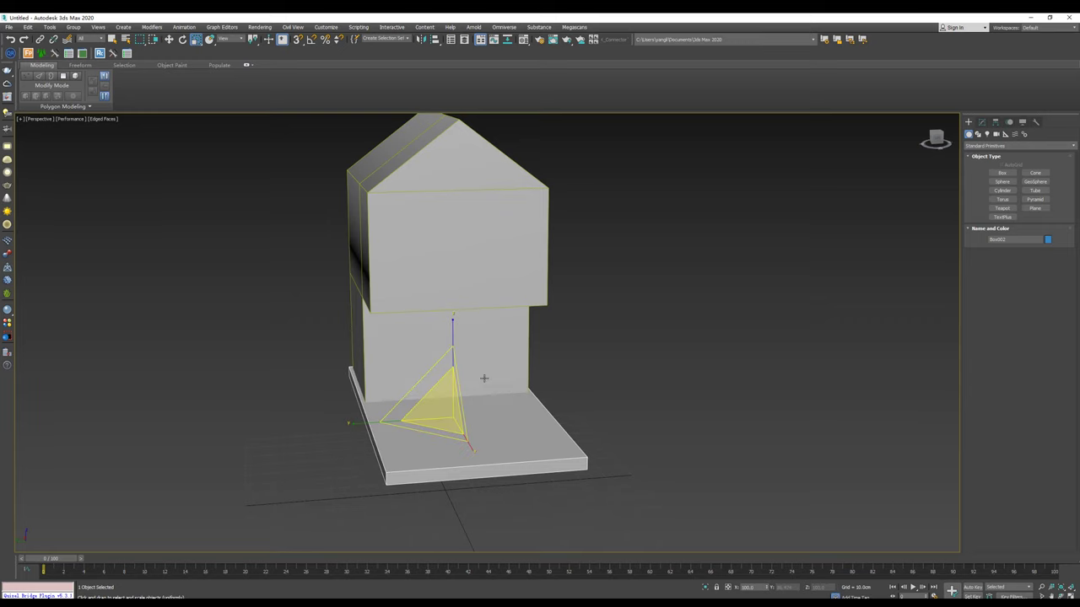
# Step: Select the upper block's left gable face
pyautogui.press('w')
pyautogui.keyDown('alt'); pyautogui.moveTo(364, 424); pyautogui.dragTo(446, 350, button='middle'); pyautogui.keyUp('alt')
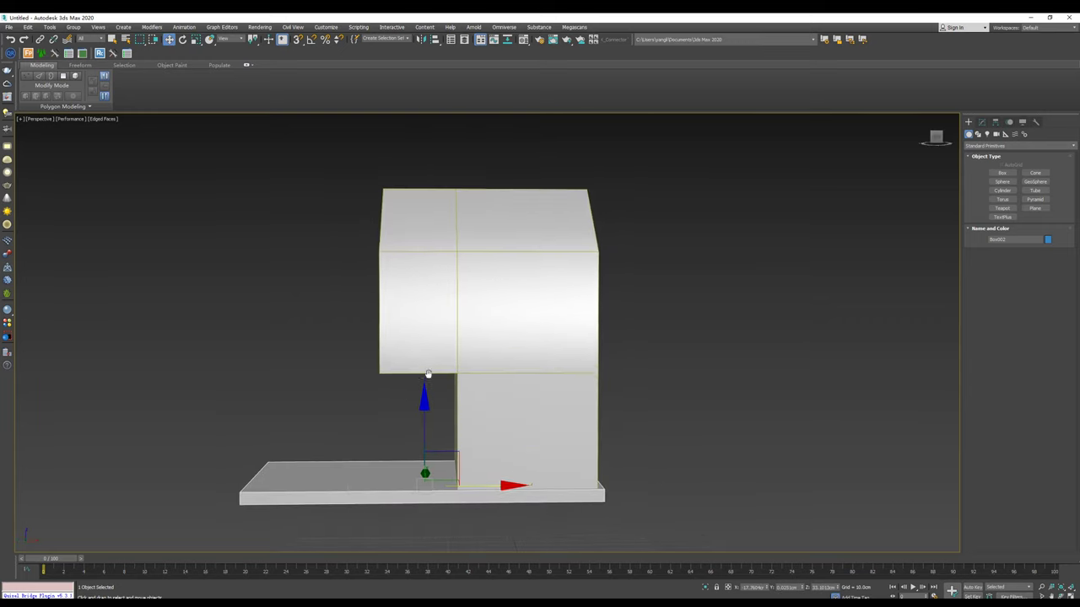
pyautogui.click(429, 309)
pyautogui.moveTo(429, 309)
pyautogui.keyDown('alt'); pyautogui.mouseDown(button='middle')
pyautogui.moveTo(413, 239)
pyautogui.moveTo(440, 291)
pyautogui.moveTo(396, 371)
pyautogui.mouseUp(button='middle'); pyautogui.keyUp('alt')
pyautogui.click(414, 238)
# Step: Add Edit Poly to the slab Box002 and select its end polygon
pyautogui.press('6')
pyautogui.click(347, 447)
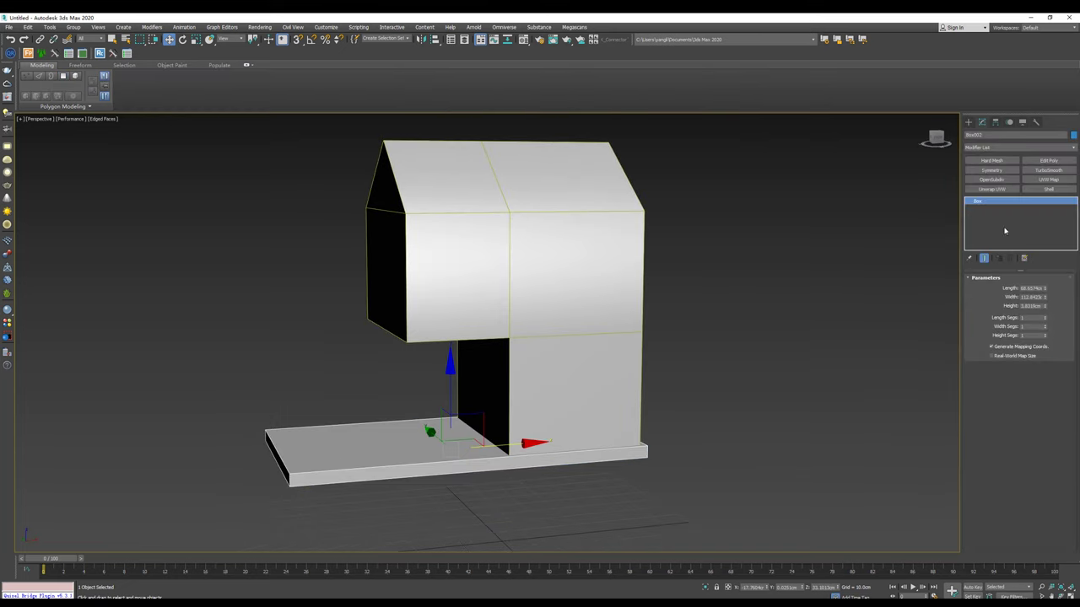
pyautogui.click(1047, 161)
pyautogui.press('4')
pyautogui.click(277, 456)
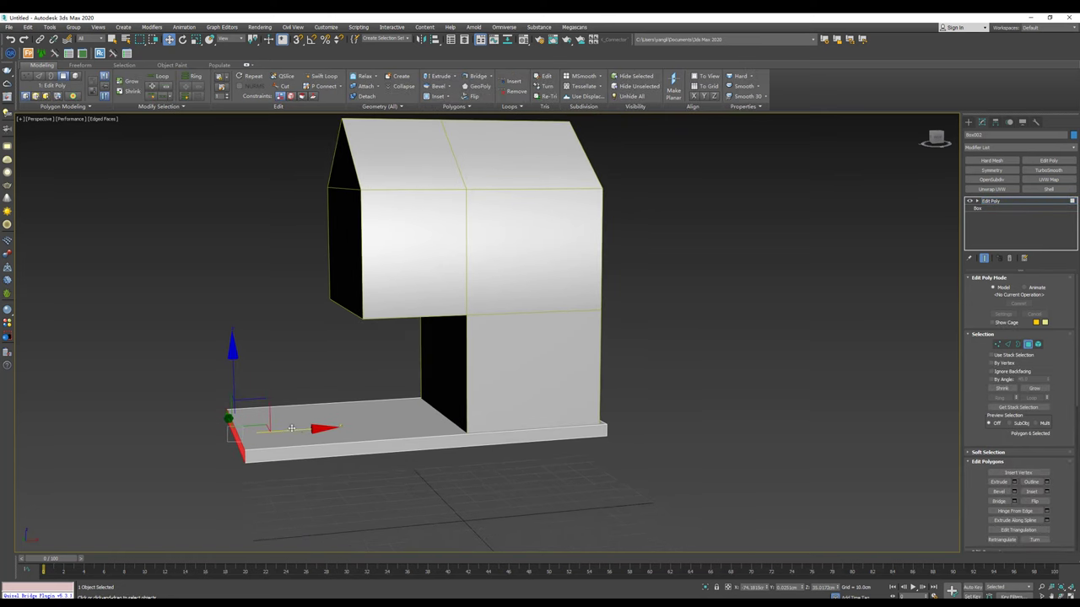
# Step: Check the slab's end face in Front view, then go back to the Create panel
pyautogui.press('f')
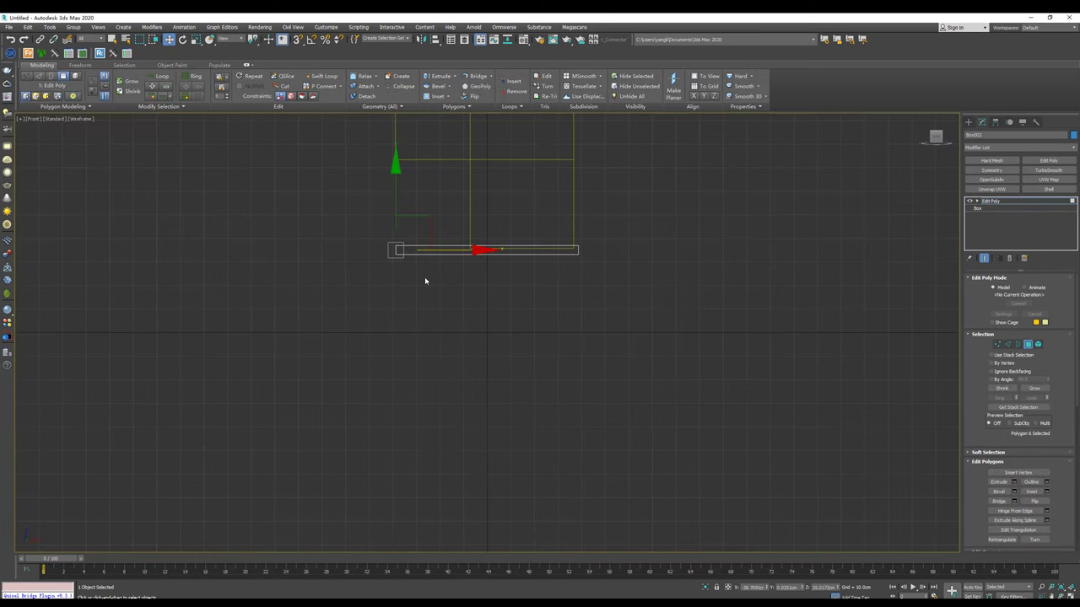
pyautogui.press('p')
pyautogui.scroll(-5, 397, 307)
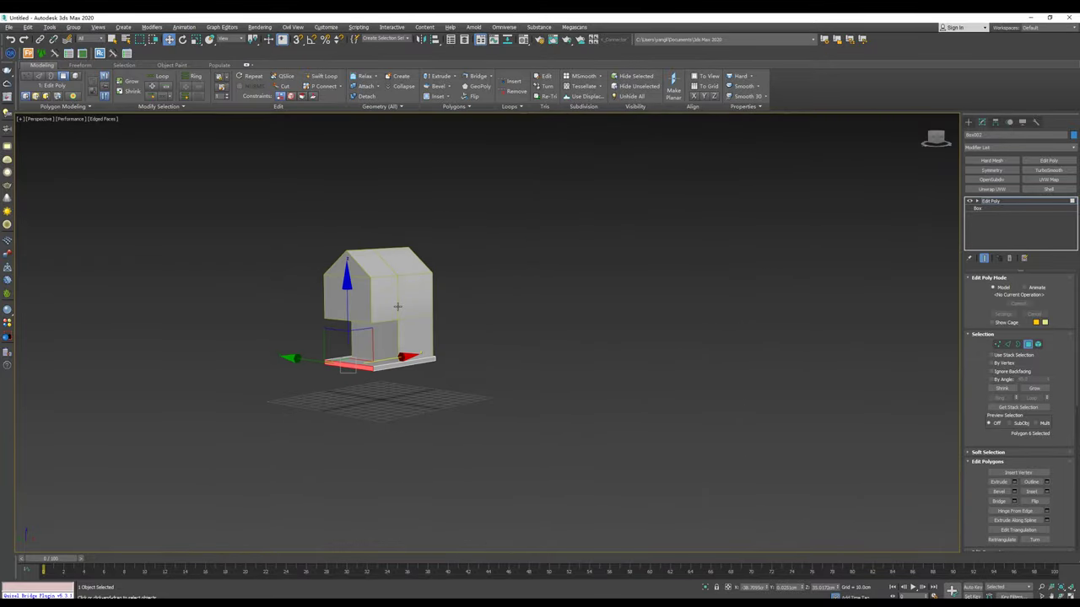
pyautogui.scroll(5, 397, 306)
pyautogui.scroll(5, 378, 342)
pyautogui.click(969, 122)
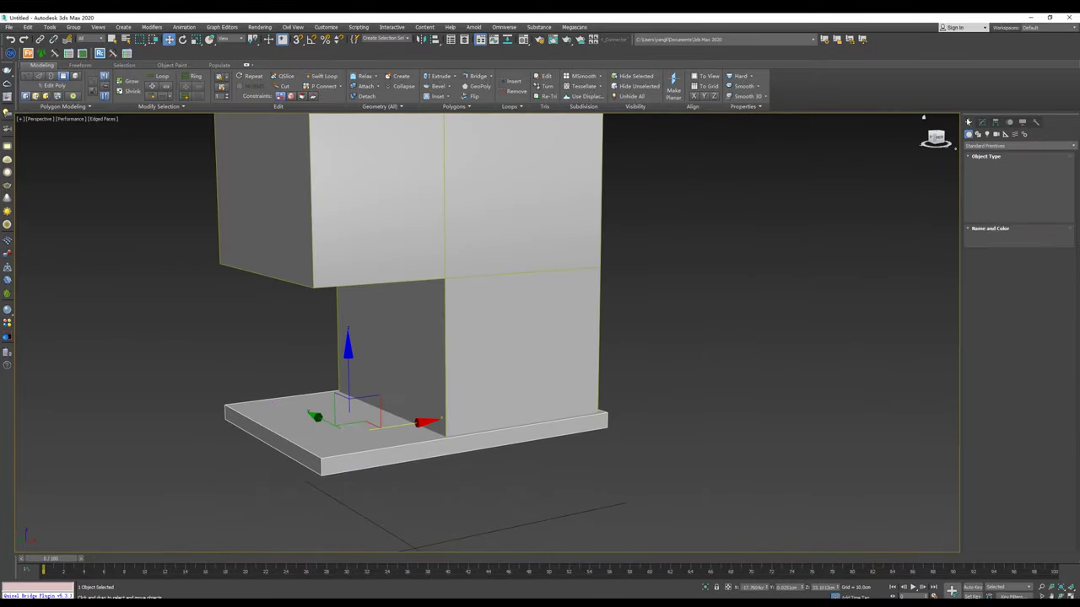
pyautogui.moveTo(371, 354)
pyautogui.keyDown('alt'); pyautogui.mouseDown(button='middle')
pyautogui.moveTo(397, 398)
pyautogui.moveTo(447, 405)
pyautogui.mouseUp(button='middle'); pyautogui.keyUp('alt')
pyautogui.scroll(-3, 397, 398)
# Step: Scale the box down into a thin bar and move it alongside the house
pyautogui.click(447, 405)
pyautogui.press('r')
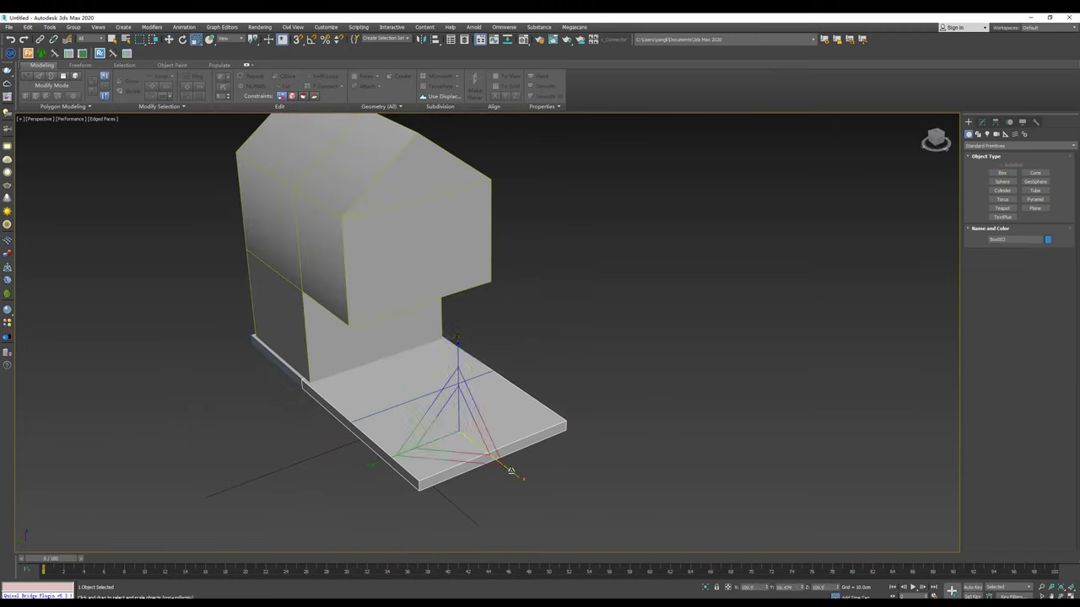
pyautogui.moveTo(511, 470); pyautogui.dragTo(357, 390)
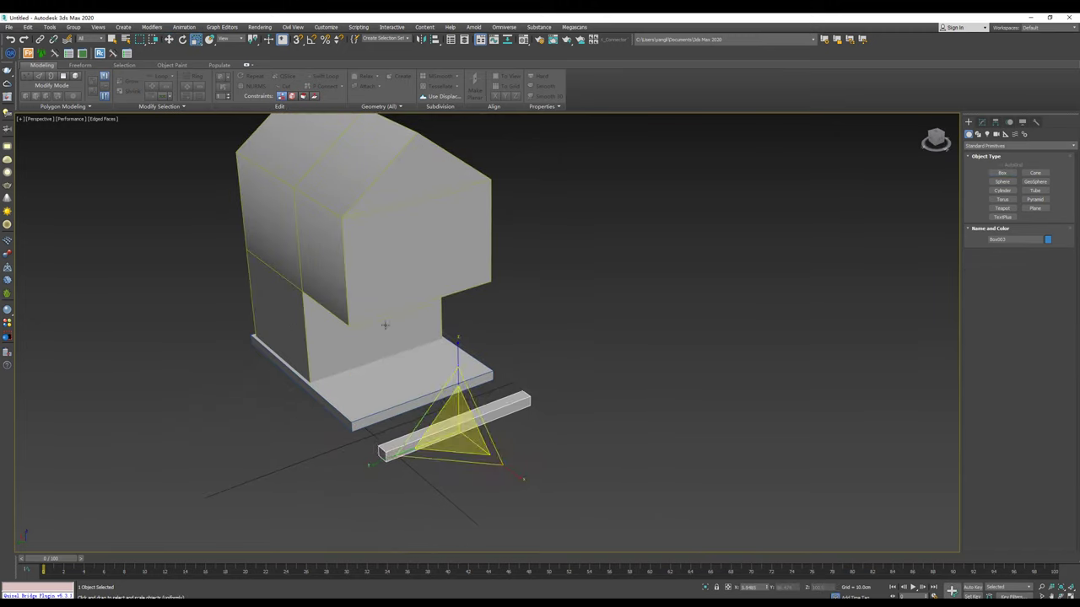
pyautogui.press('w')
pyautogui.keyDown('alt'); pyautogui.moveTo(385, 325); pyautogui.dragTo(479, 379, button='middle'); pyautogui.keyUp('alt')
pyautogui.moveTo(437, 394)
pyautogui.mouseDown()
pyautogui.moveTo(356, 287)
pyautogui.moveTo(380, 291)
pyautogui.moveTo(337, 301)
pyautogui.mouseUp()
# Step: Zoom onto the bar and resize it into a ledge under the upper block's edge
pyautogui.press('z')
pyautogui.scroll(-5, 398, 265)
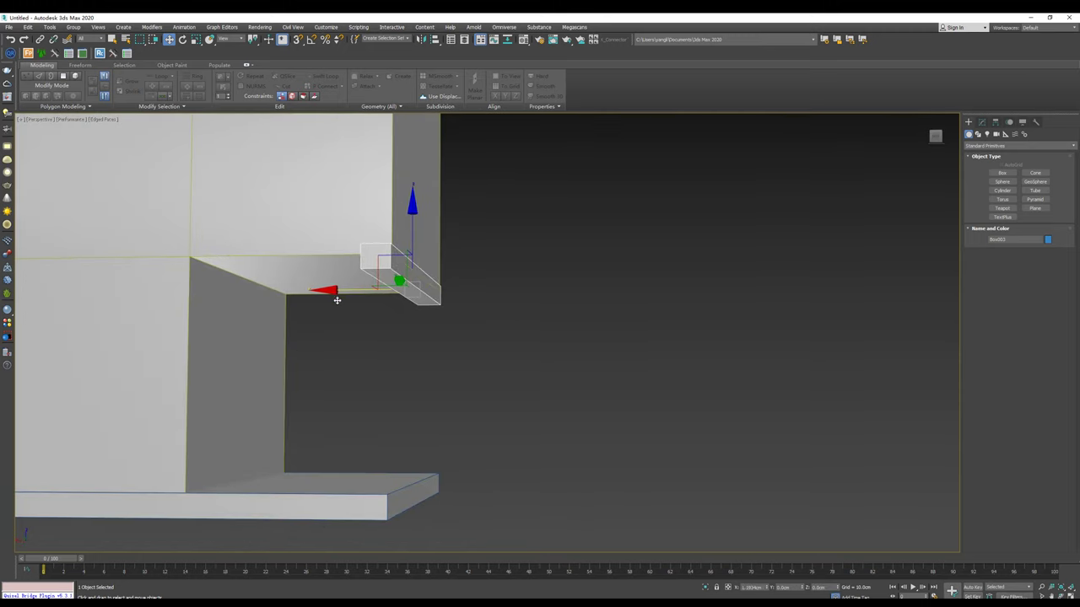
pyautogui.scroll(3, 476, 229)
pyautogui.scroll(-3, 433, 227)
pyautogui.scroll(2, 472, 304)
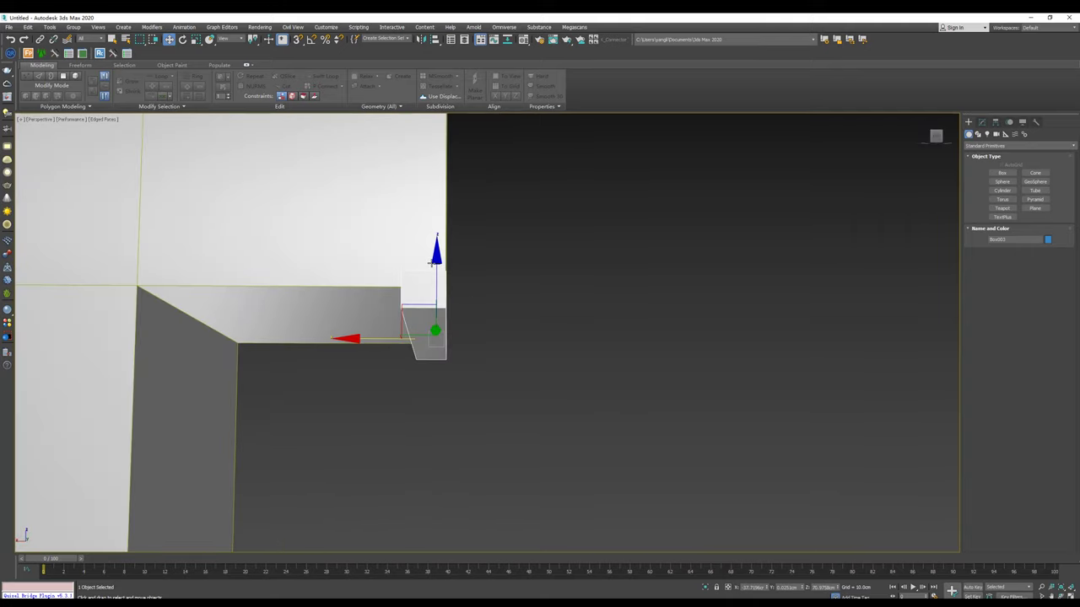
pyautogui.moveTo(436, 267)
pyautogui.keyDown('alt'); pyautogui.mouseDown(button='middle')
pyautogui.moveTo(416, 321)
pyautogui.moveTo(472, 342)
pyautogui.mouseUp(button='middle'); pyautogui.keyUp('alt')
pyautogui.press('r')
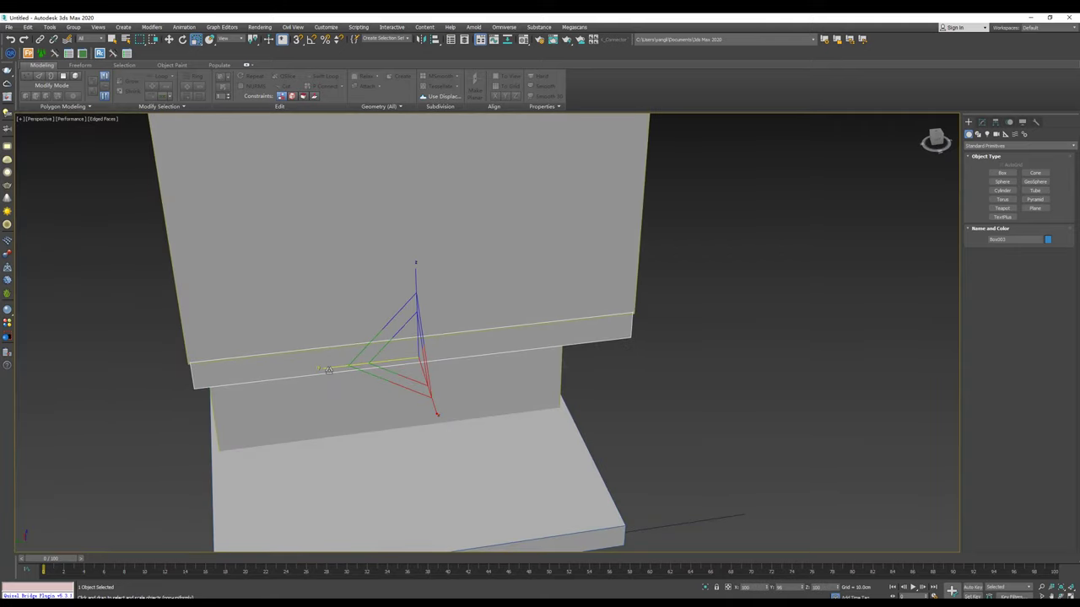
pyautogui.press('w')
pyautogui.keyDown('alt'); pyautogui.moveTo(328, 370); pyautogui.dragTo(337, 374, button='middle'); pyautogui.keyUp('alt')
pyautogui.press('r')
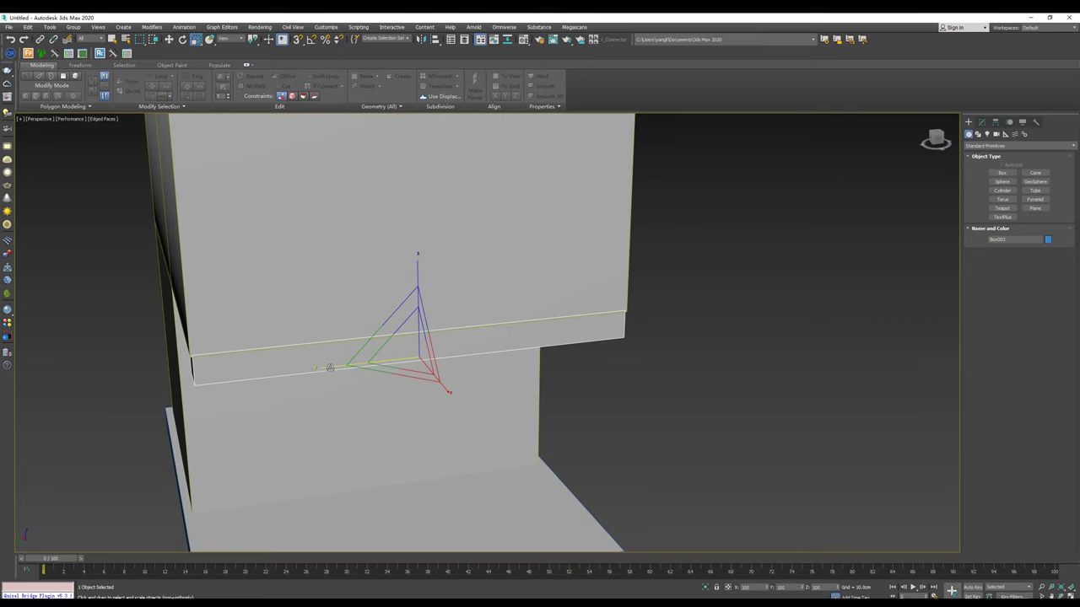
pyautogui.moveTo(330, 367)
pyautogui.keyDown('alt'); pyautogui.mouseDown(button='middle')
pyautogui.moveTo(393, 332)
pyautogui.moveTo(468, 337)
pyautogui.mouseUp(button='middle'); pyautogui.keyUp('alt')
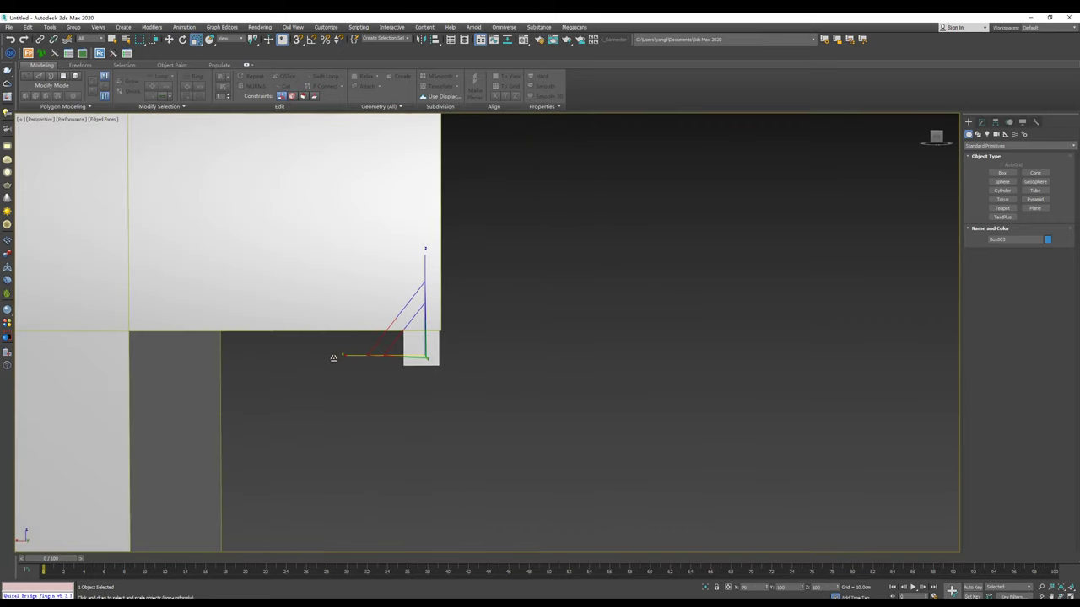
pyautogui.moveTo(410, 319)
pyautogui.keyDown('alt'); pyautogui.mouseDown(button='middle')
pyautogui.moveTo(366, 313)
pyautogui.moveTo(410, 282)
pyautogui.mouseUp(button='middle'); pyautogui.keyUp('alt')
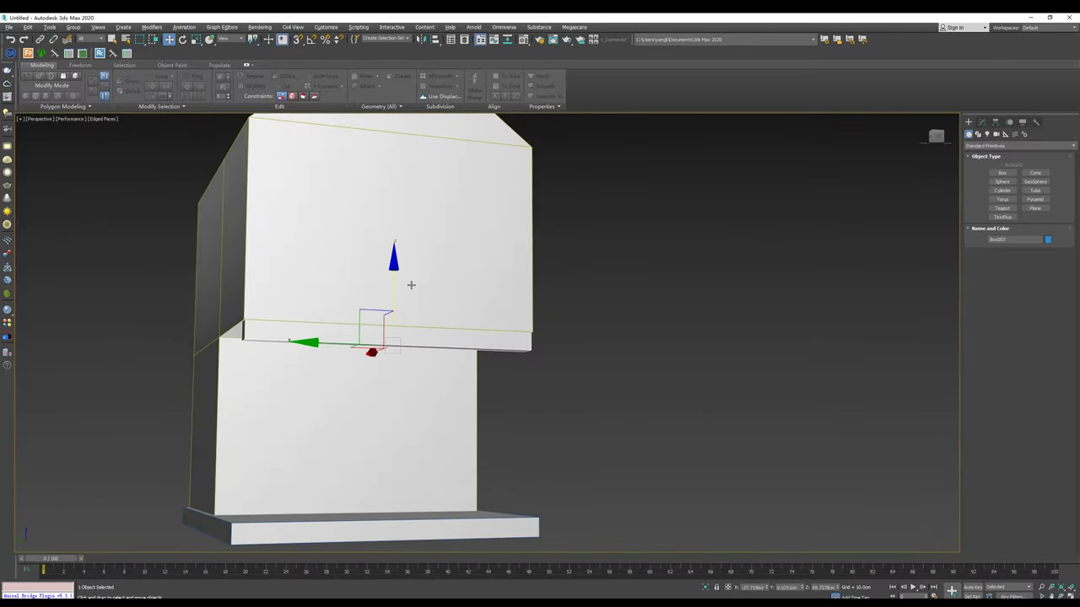
pyautogui.press('r')
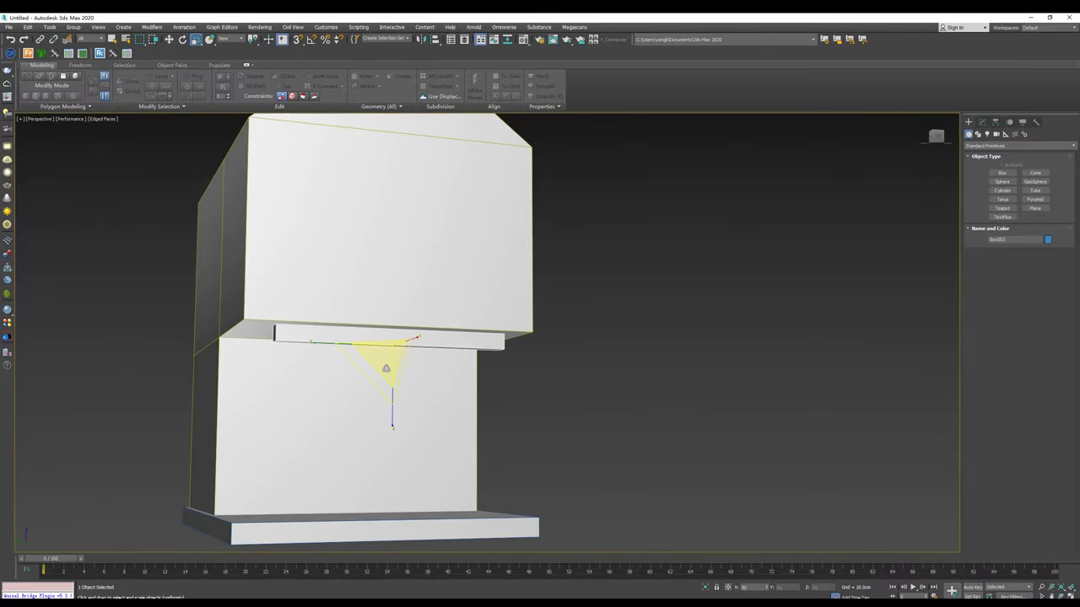
pyautogui.press('w')
pyautogui.press('r')
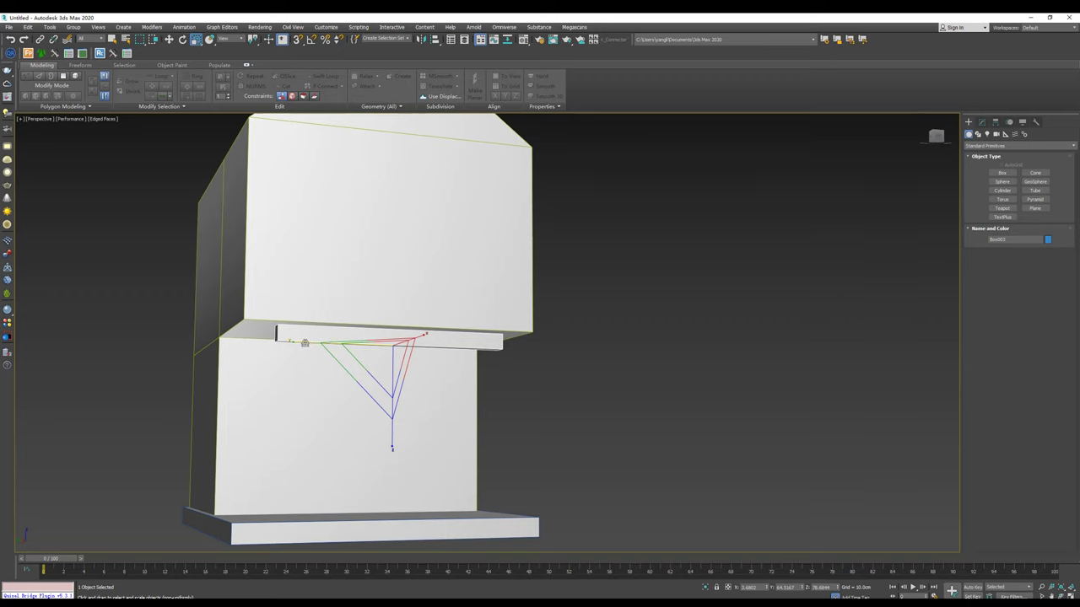
# Step: Nudge the ledge up slightly and rotate the bar about 70° toward upright
pyautogui.press('w')
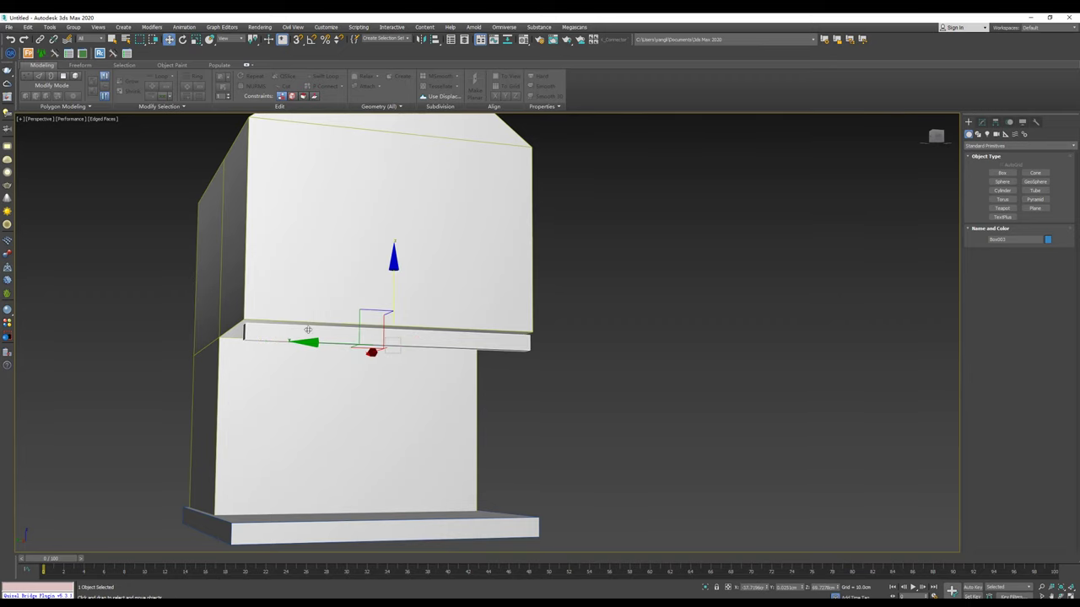
pyautogui.keyDown('alt'); pyautogui.moveTo(297, 343); pyautogui.dragTo(361, 291, button='middle'); pyautogui.keyUp('alt')
pyautogui.moveTo(397, 266); pyautogui.dragTo(400, 264)
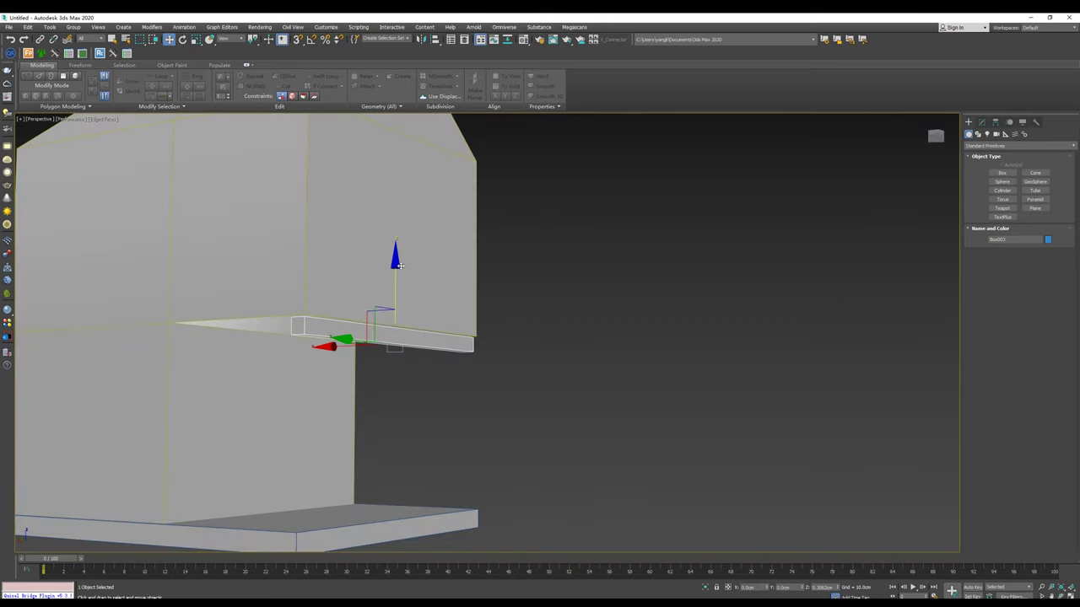
pyautogui.scroll(-3, 400, 268)
pyautogui.keyDown('alt'); pyautogui.moveTo(400, 268); pyautogui.dragTo(357, 290, button='middle'); pyautogui.keyUp('alt')
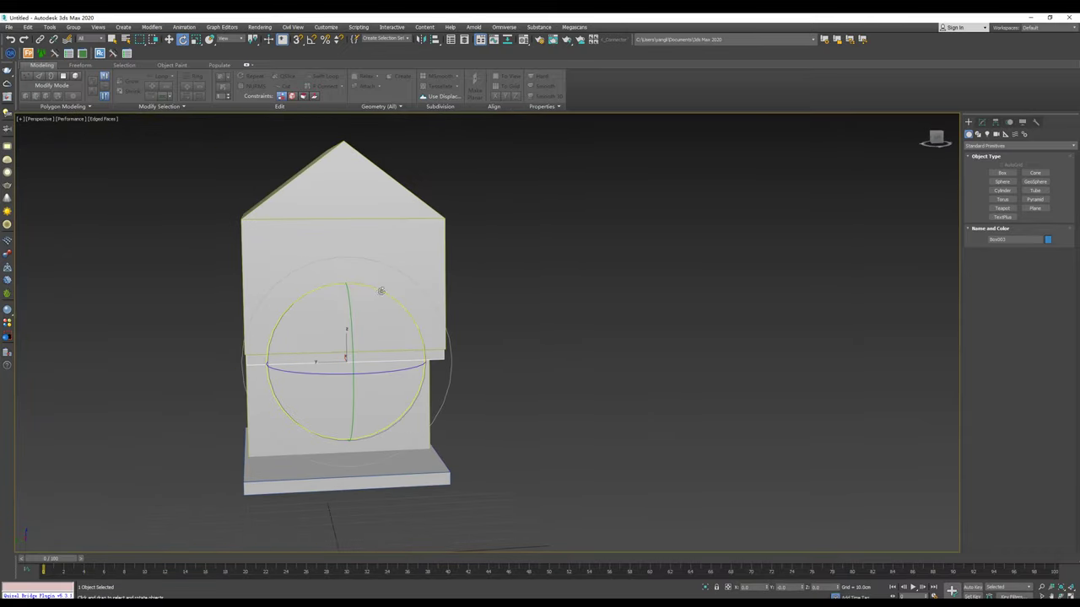
pyautogui.moveTo(373, 292)
pyautogui.mouseDown()
pyautogui.moveTo(425, 333)
pyautogui.moveTo(405, 303)
pyautogui.moveTo(421, 329)
pyautogui.moveTo(391, 355)
pyautogui.mouseUp()
# Step: Move the corner post down and slide it left along the wall under the upper block
pyautogui.press('w')
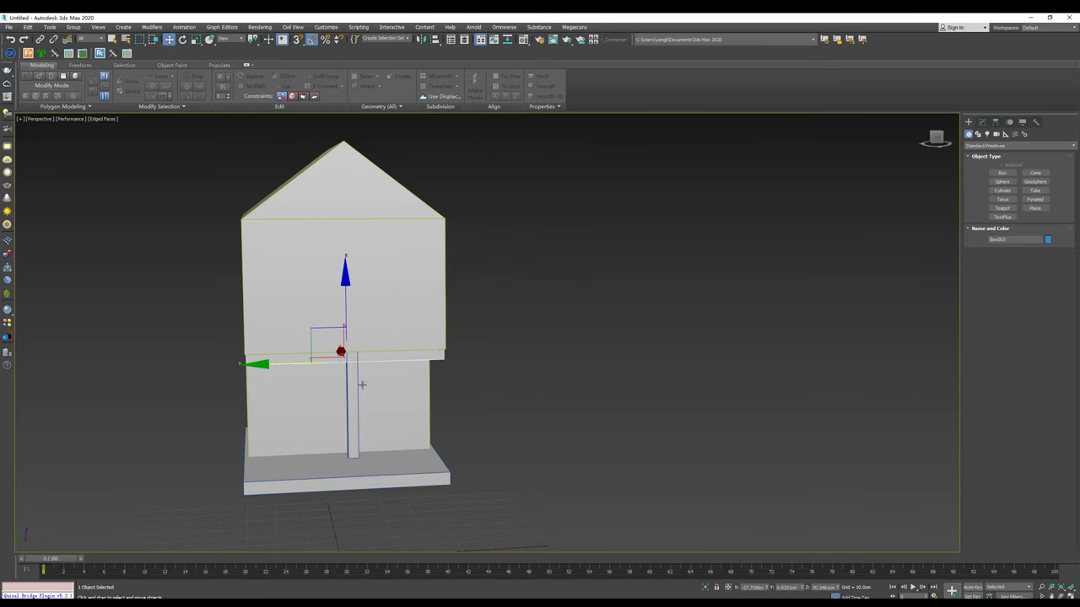
pyautogui.keyDown('alt'); pyautogui.moveTo(391, 355); pyautogui.dragTo(344, 307, button='middle'); pyautogui.keyUp('alt')
pyautogui.moveTo(344, 307); pyautogui.dragTo(359, 319)
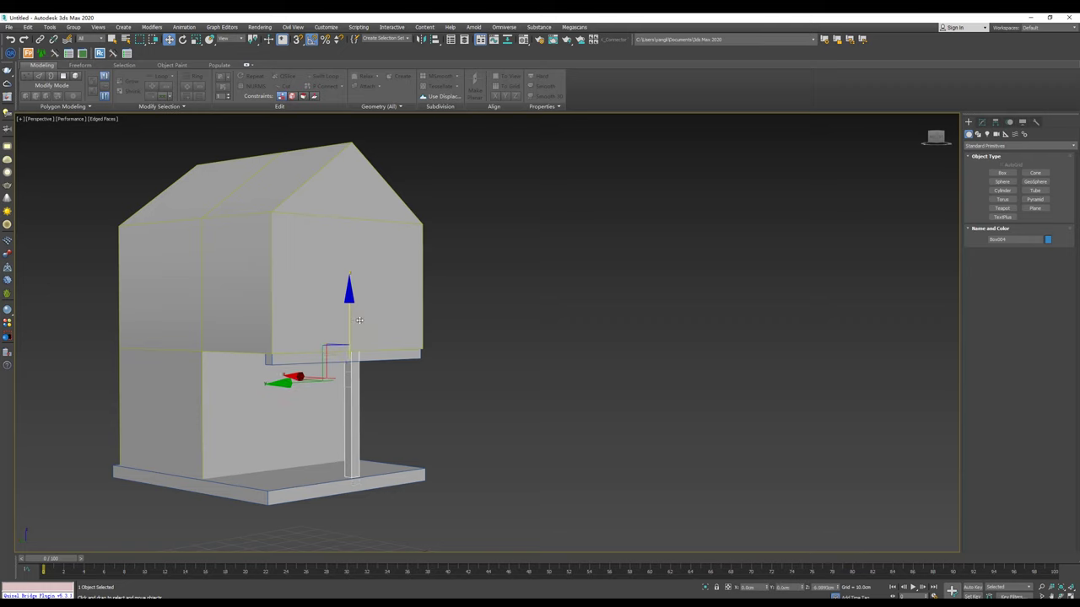
pyautogui.keyDown('alt'); pyautogui.moveTo(360, 321); pyautogui.dragTo(287, 371, button='middle'); pyautogui.keyUp('alt')
pyautogui.moveTo(269, 385); pyautogui.dragTo(168, 403)
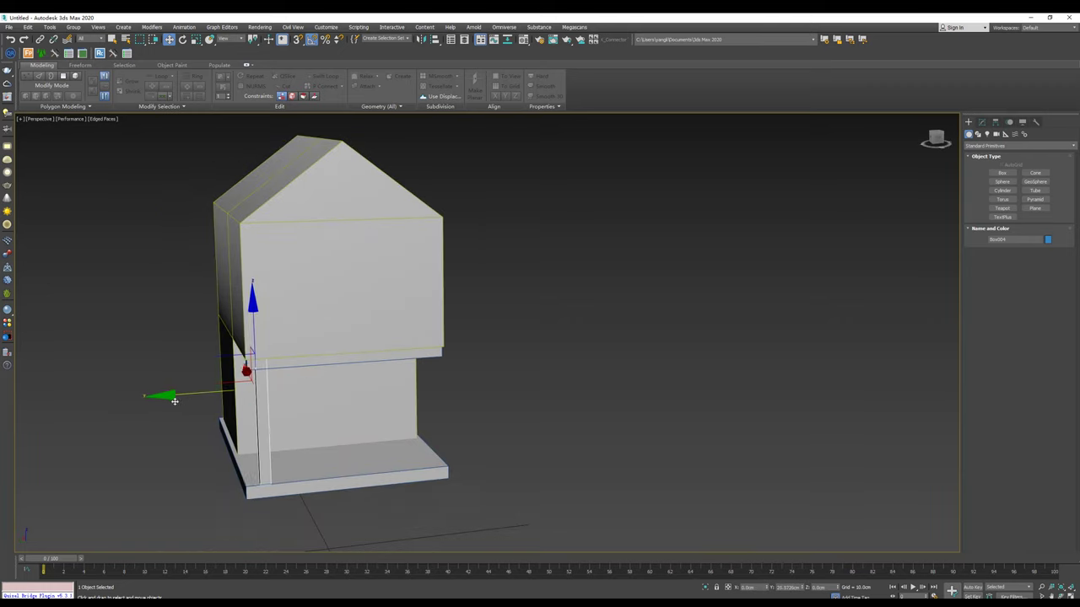
pyautogui.keyDown('alt'); pyautogui.moveTo(220, 384); pyautogui.dragTo(215, 371, button='middle'); pyautogui.keyUp('alt')
pyautogui.scroll(3, 216, 377)
pyautogui.scroll(-2, 214, 372)
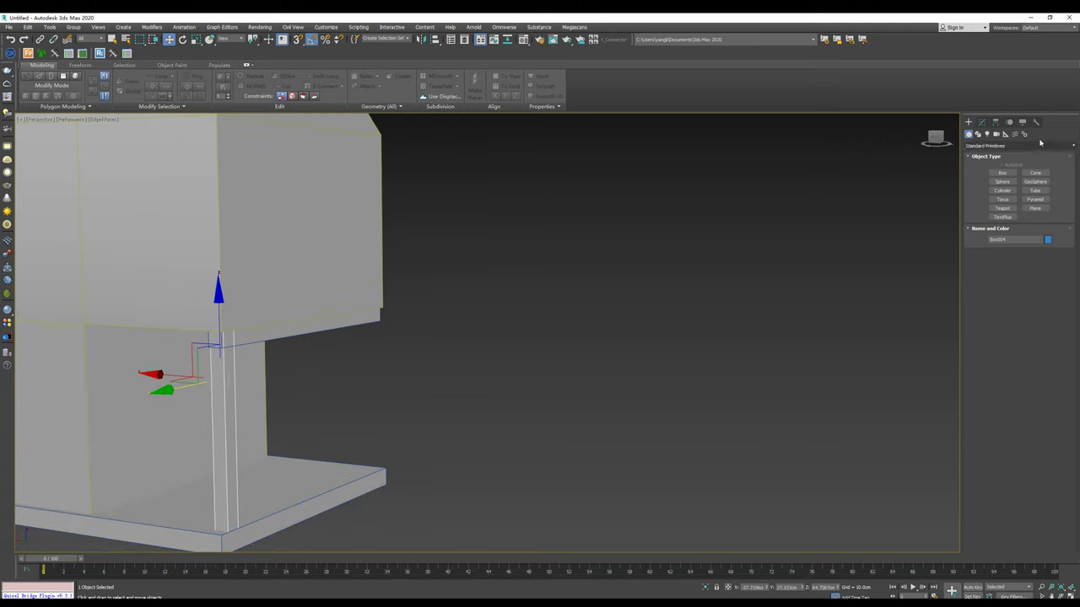
# Step: Adjust the post's faces and position so it sits flush under the upper block
pyautogui.click(982, 122)
pyautogui.click(1029, 345)
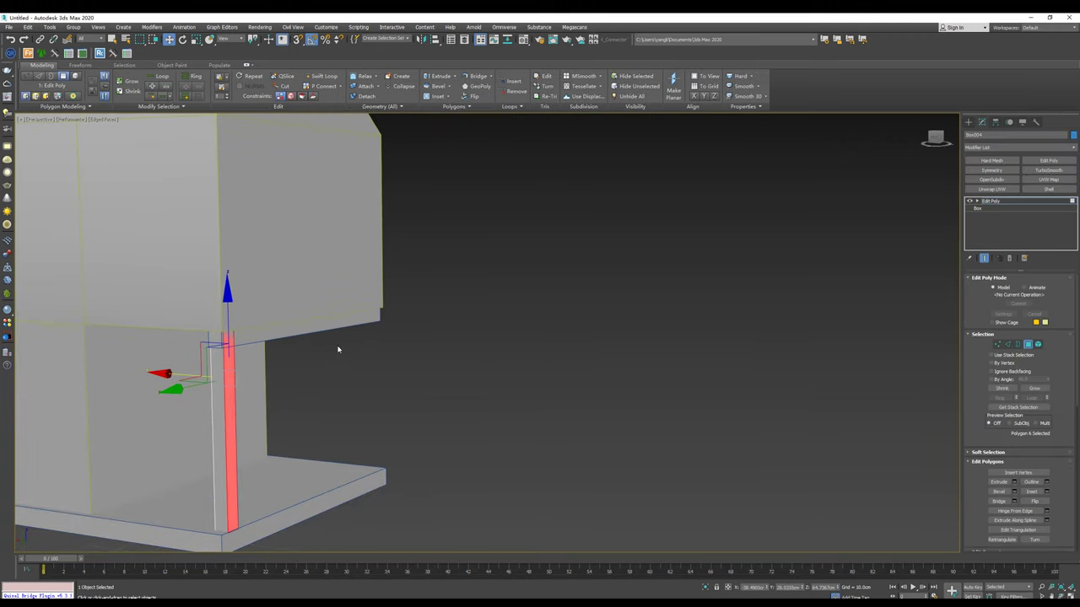
pyautogui.press('F3')
pyautogui.moveTo(284, 295); pyautogui.dragTo(283, 294)
pyautogui.press('F3')
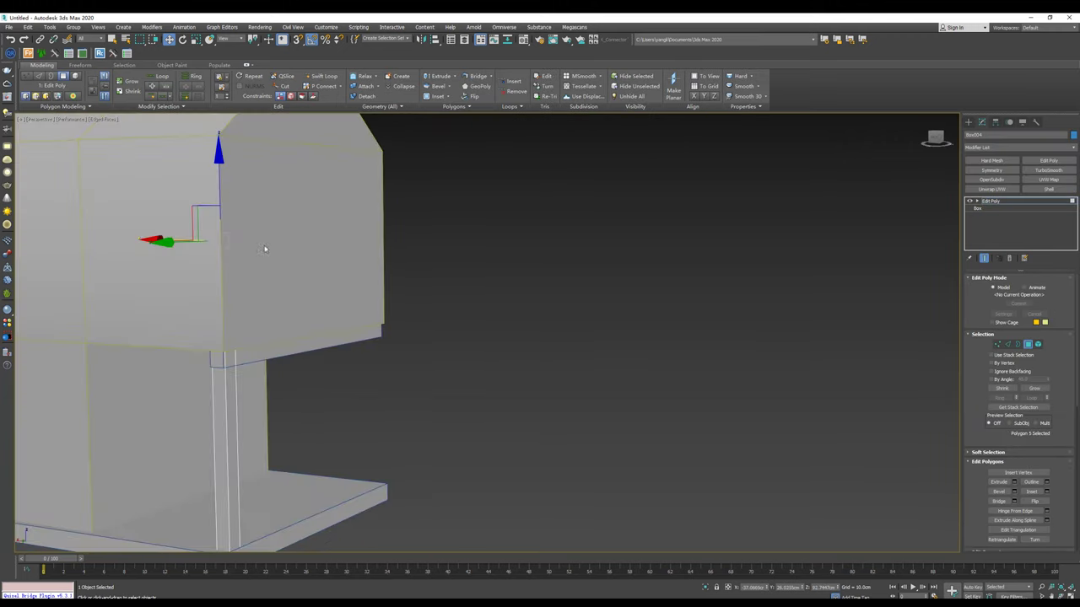
pyautogui.click(968, 122)
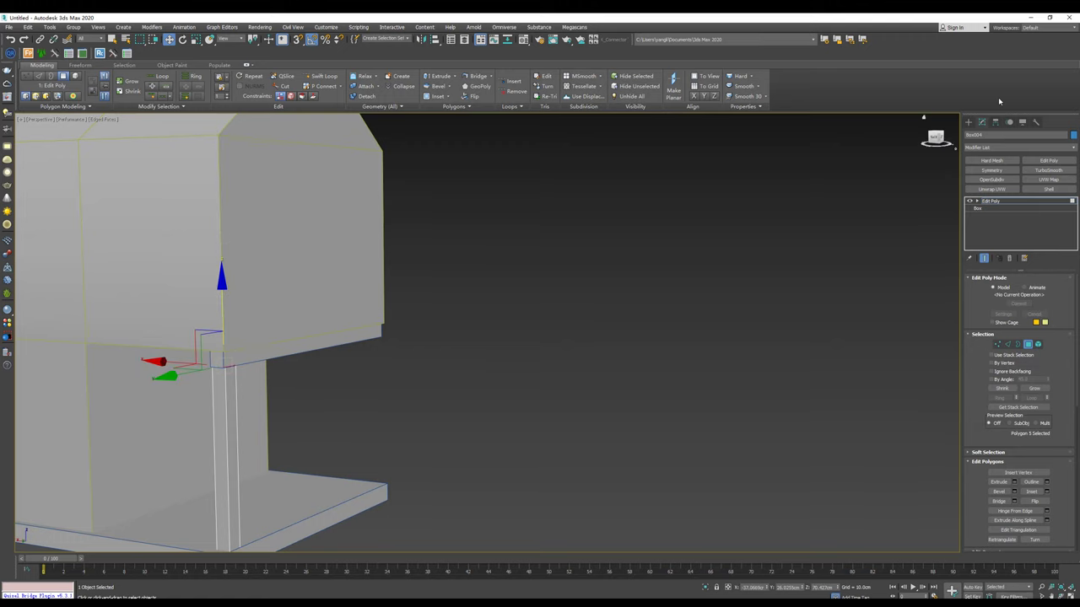
pyautogui.keyDown('alt'); pyautogui.moveTo(241, 299); pyautogui.dragTo(228, 371, button='middle'); pyautogui.keyUp('alt')
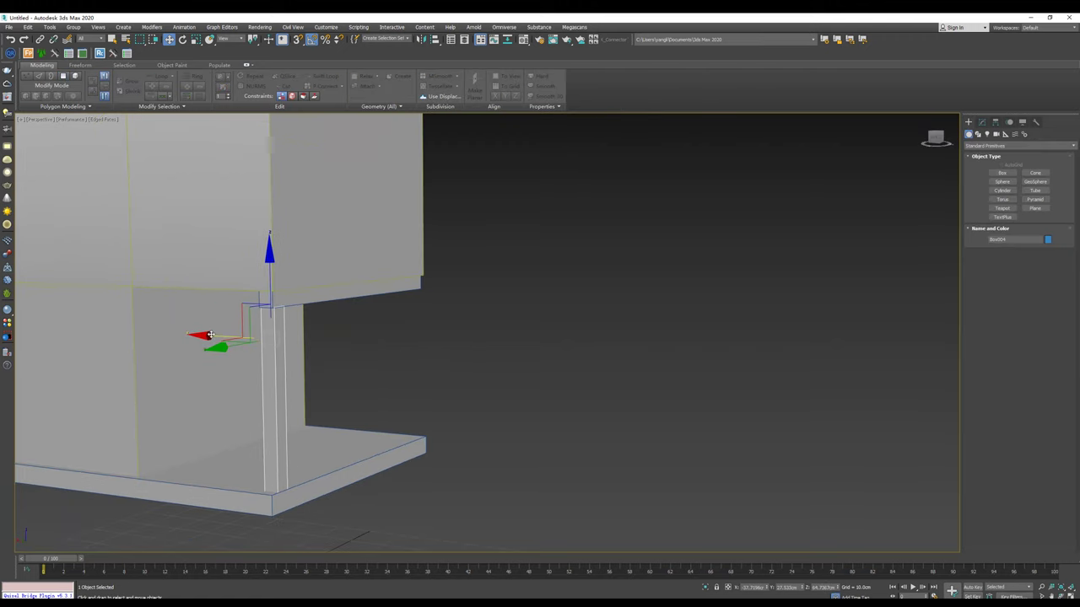
pyautogui.moveTo(246, 337); pyautogui.dragTo(246, 343)
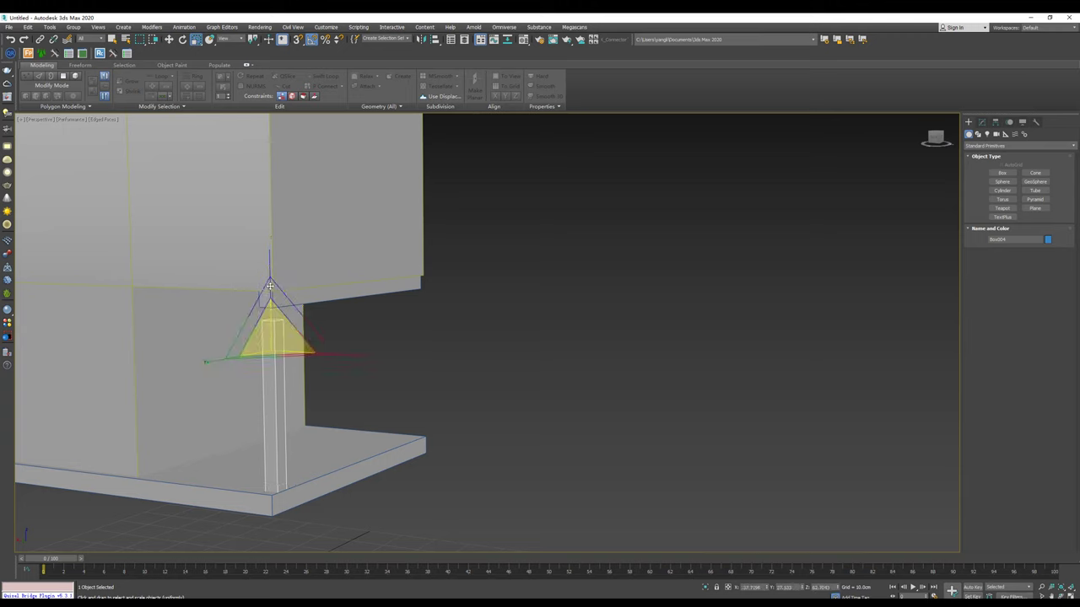
pyautogui.press('4')
pyautogui.scroll(2, 283, 284)
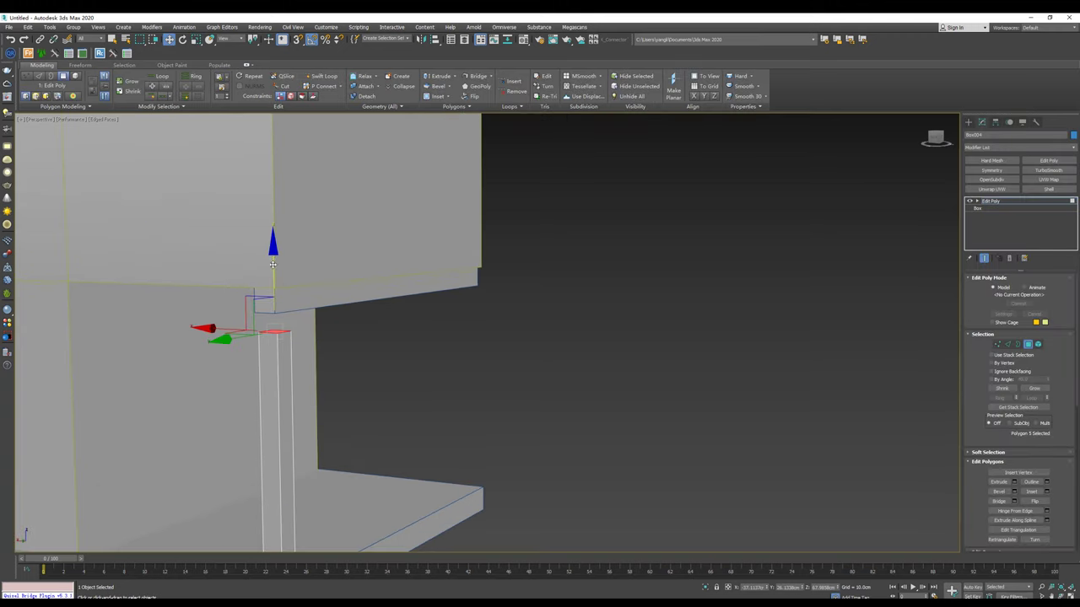
pyautogui.keyDown('alt'); pyautogui.moveTo(278, 244); pyautogui.dragTo(460, 274, button='middle'); pyautogui.keyUp('alt')
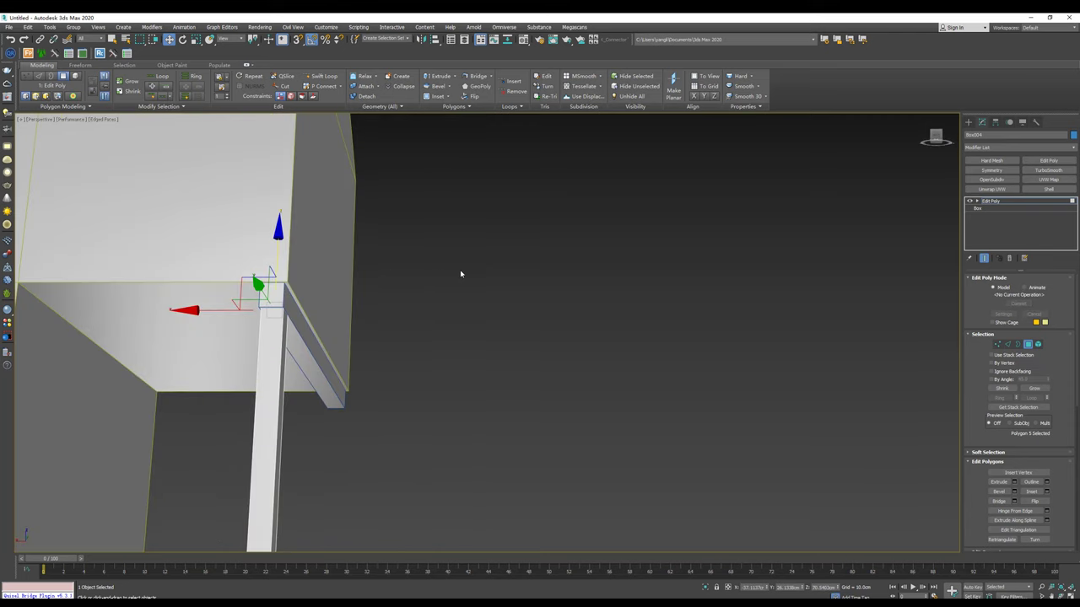
pyautogui.click(968, 122)
# Step: Clone the post as Box005 at the house's right front corner
pyautogui.keyDown('alt'); pyautogui.moveTo(366, 297); pyautogui.dragTo(234, 334, button='middle'); pyautogui.keyUp('alt')
pyautogui.scroll(-5, 332, 307)
pyautogui.keyDown('shift'); pyautogui.moveTo(234, 334); pyautogui.dragTo(406, 328); pyautogui.keyUp('shift')
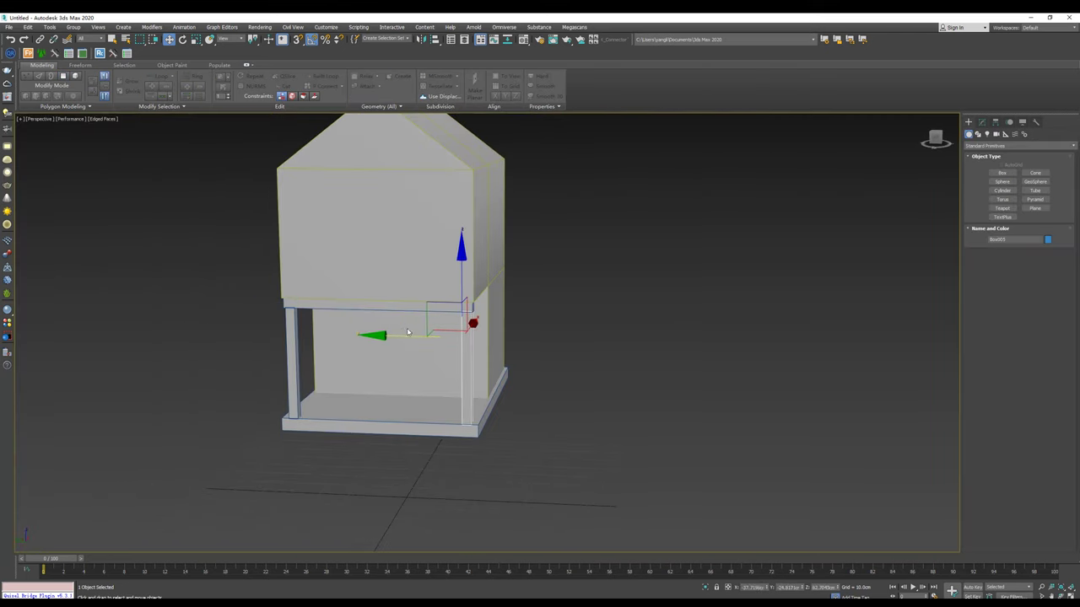
pyautogui.scroll(-2, 377, 353)
pyautogui.keyDown('alt'); pyautogui.moveTo(377, 352); pyautogui.dragTo(424, 345, button='middle'); pyautogui.keyUp('alt')
# Step: Extrude the house body's bottom face downward below the base slab
pyautogui.click(490, 349)
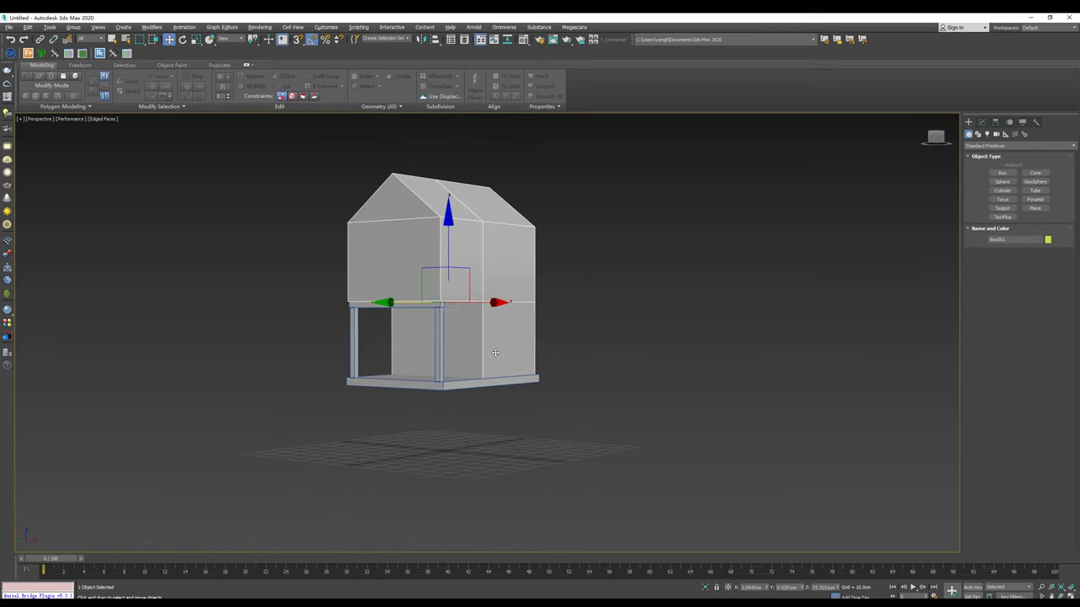
pyautogui.scroll(2, 494, 353)
pyautogui.click(981, 122)
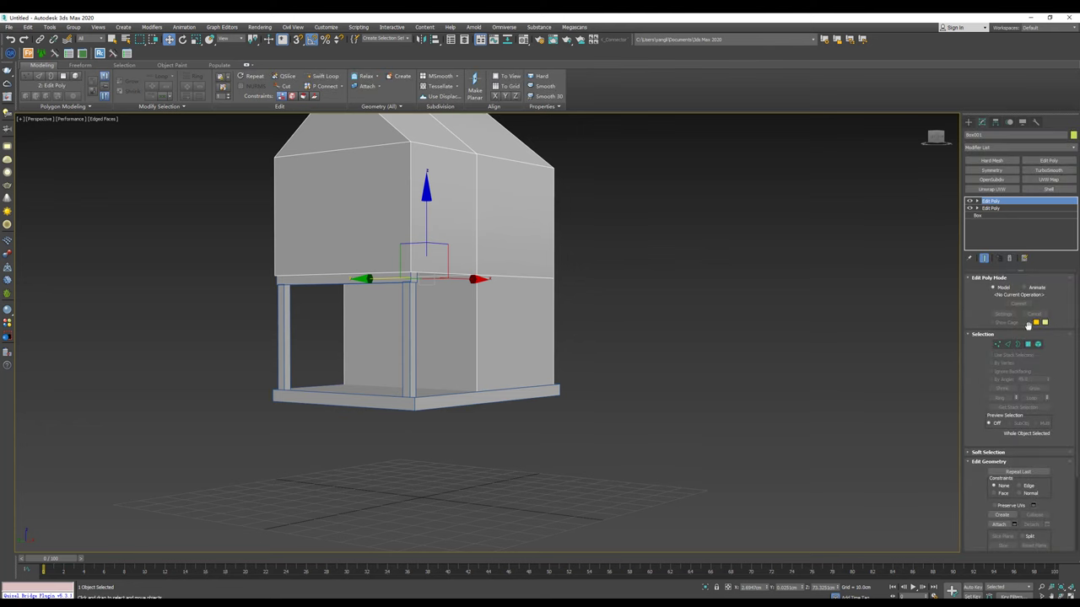
pyautogui.click(1027, 344)
pyautogui.click(338, 210)
pyautogui.keyDown('alt'); pyautogui.moveTo(337, 211); pyautogui.dragTo(363, 194, button='middle'); pyautogui.keyUp('alt')
pyautogui.click(458, 416)
pyautogui.keyDown('shift'); pyautogui.moveTo(451, 338); pyautogui.dragTo(451, 398); pyautogui.keyUp('shift')
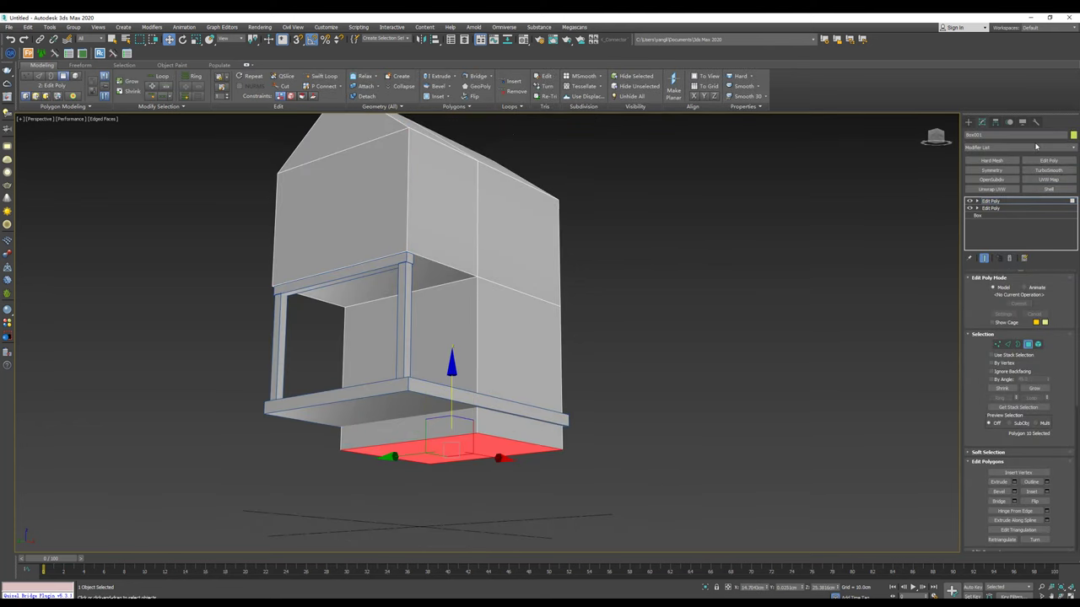
pyautogui.click(969, 122)
# Step: Lower the base slab and posts to the walls' new bottom
pyautogui.keyDown('ctrl'); pyautogui.click(352, 374); pyautogui.keyUp('ctrl')
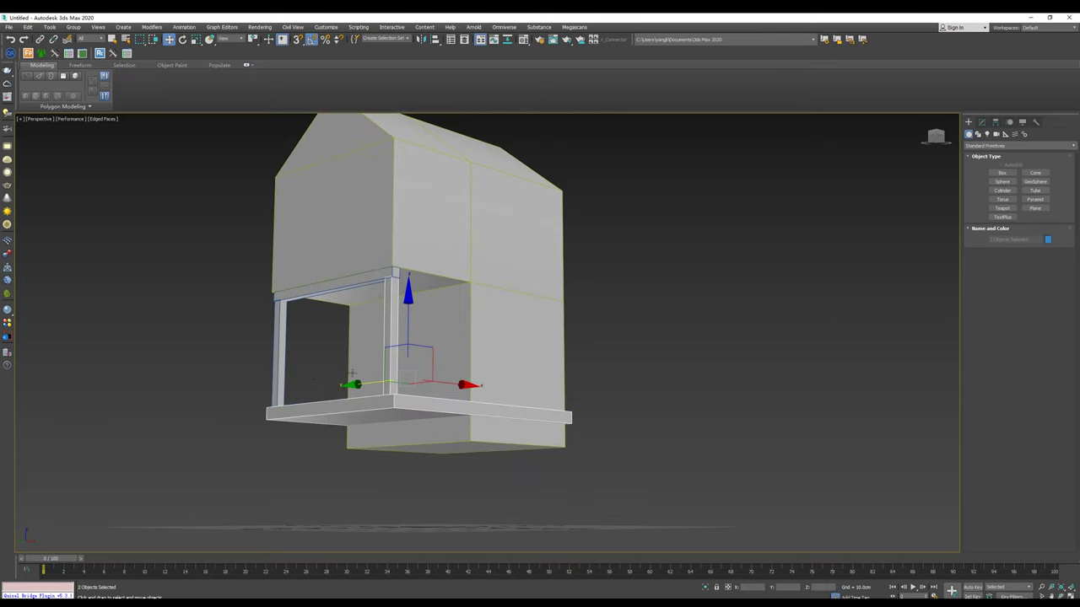
pyautogui.keyDown('ctrl'); pyautogui.click(279, 363); pyautogui.keyUp('ctrl')
pyautogui.moveTo(366, 334); pyautogui.dragTo(366, 323)
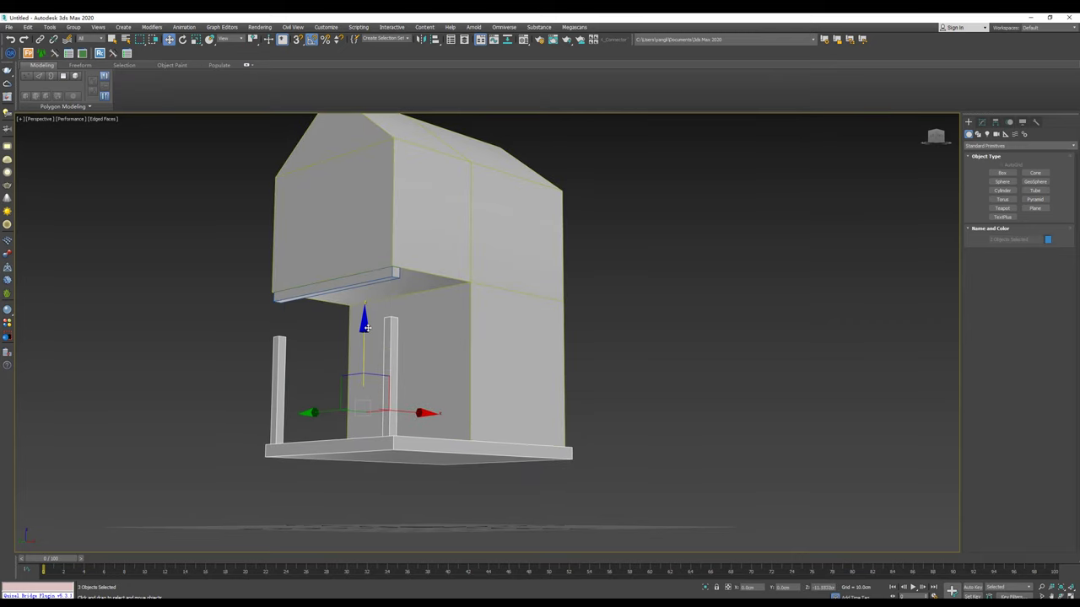
pyautogui.keyDown('alt'); pyautogui.moveTo(366, 329); pyautogui.dragTo(396, 355, button='middle'); pyautogui.keyUp('alt')
# Step: Give both front posts an Edit Poly modifier and raise their top vertices to the upper block
pyautogui.click(392, 358)
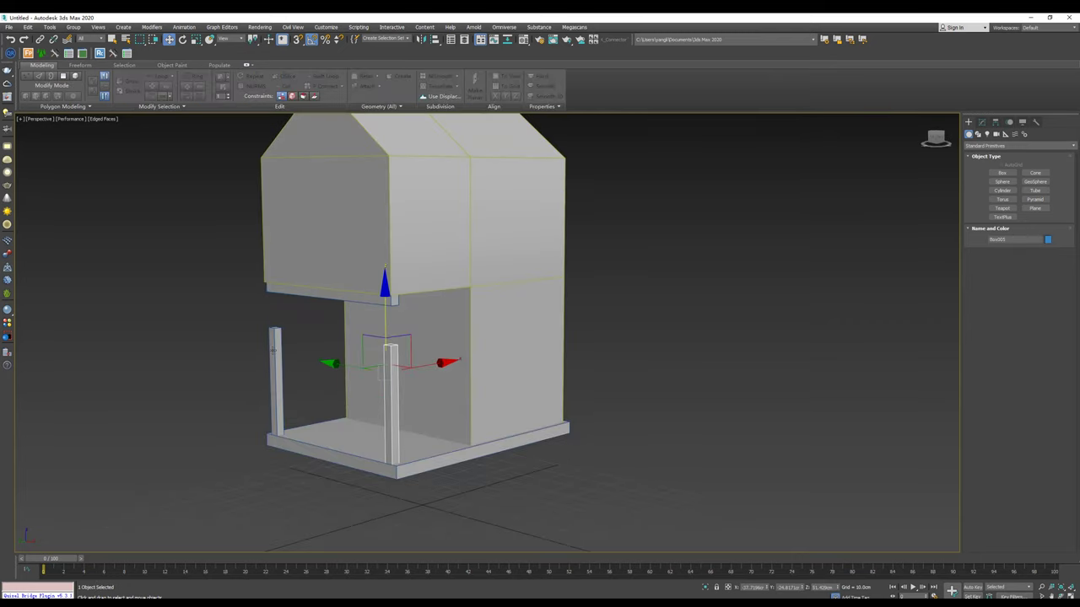
pyautogui.keyDown('ctrl'); pyautogui.click(273, 350); pyautogui.keyUp('ctrl')
pyautogui.click(982, 124)
pyautogui.click(1048, 160)
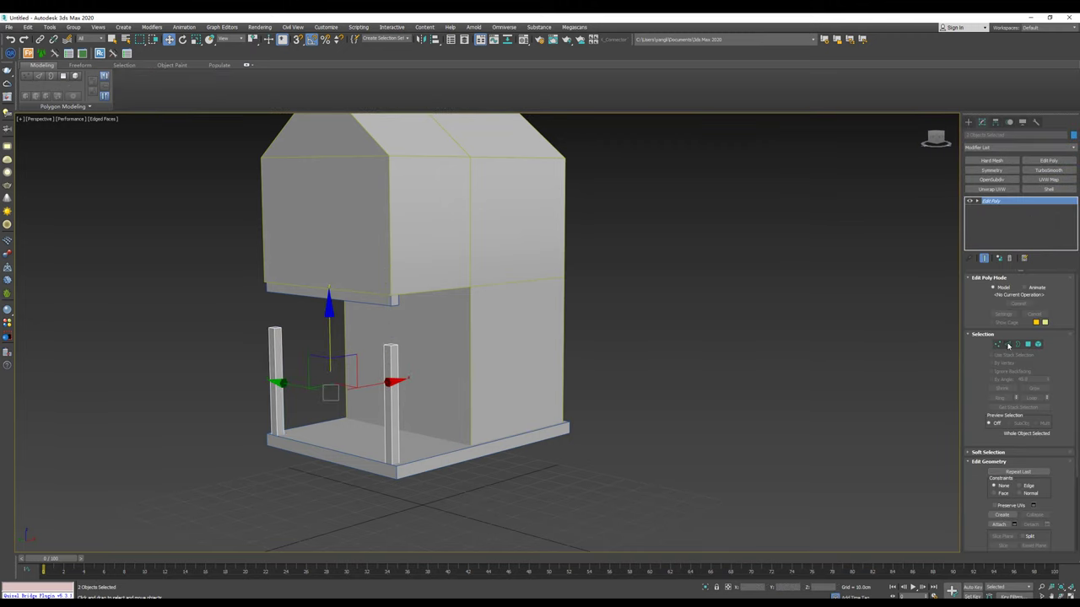
pyautogui.click(999, 344)
pyautogui.moveTo(436, 361); pyautogui.dragTo(121, 260)
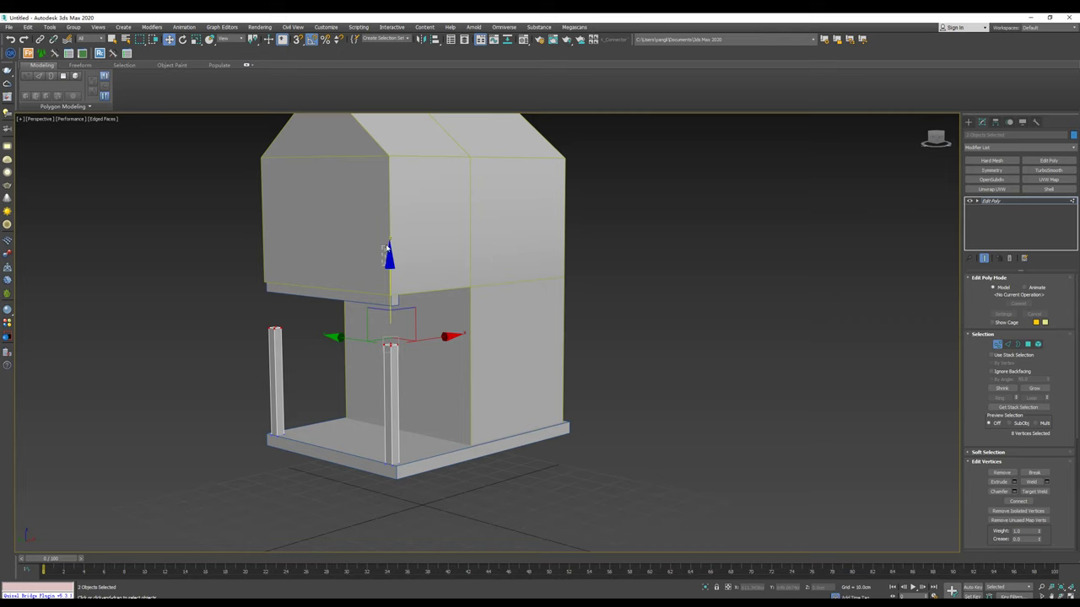
pyautogui.moveTo(496, 365); pyautogui.dragTo(177, 272)
pyautogui.moveTo(389, 265); pyautogui.dragTo(387, 226)
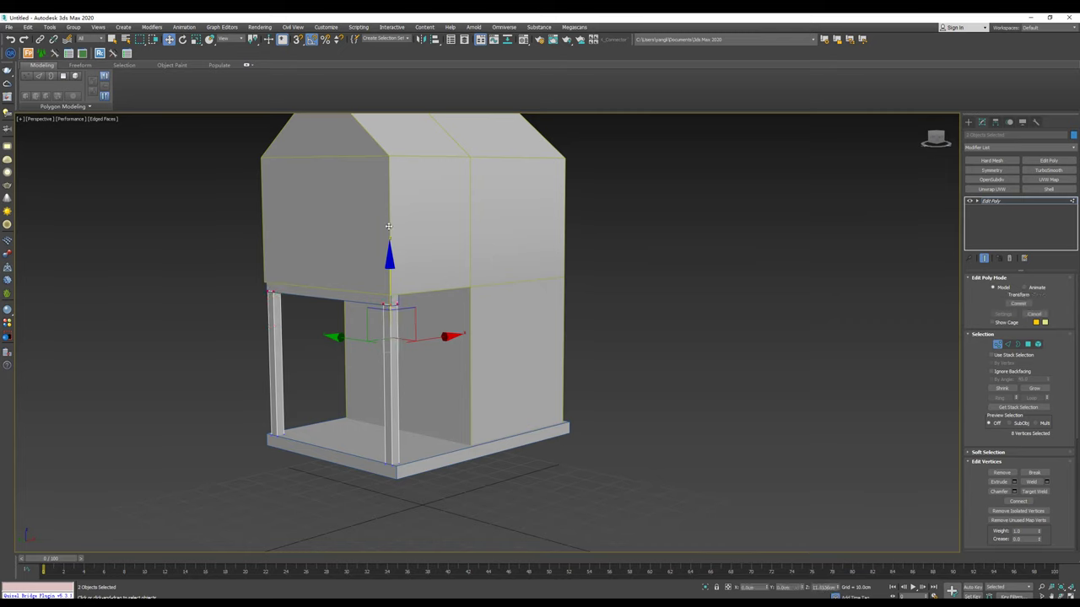
pyautogui.click(968, 121)
pyautogui.moveTo(501, 357)
pyautogui.keyDown('alt'); pyautogui.mouseDown(button='middle')
pyautogui.moveTo(419, 470)
pyautogui.moveTo(830, 288)
pyautogui.mouseUp(button='middle'); pyautogui.keyUp('alt')
pyautogui.click(419, 469)
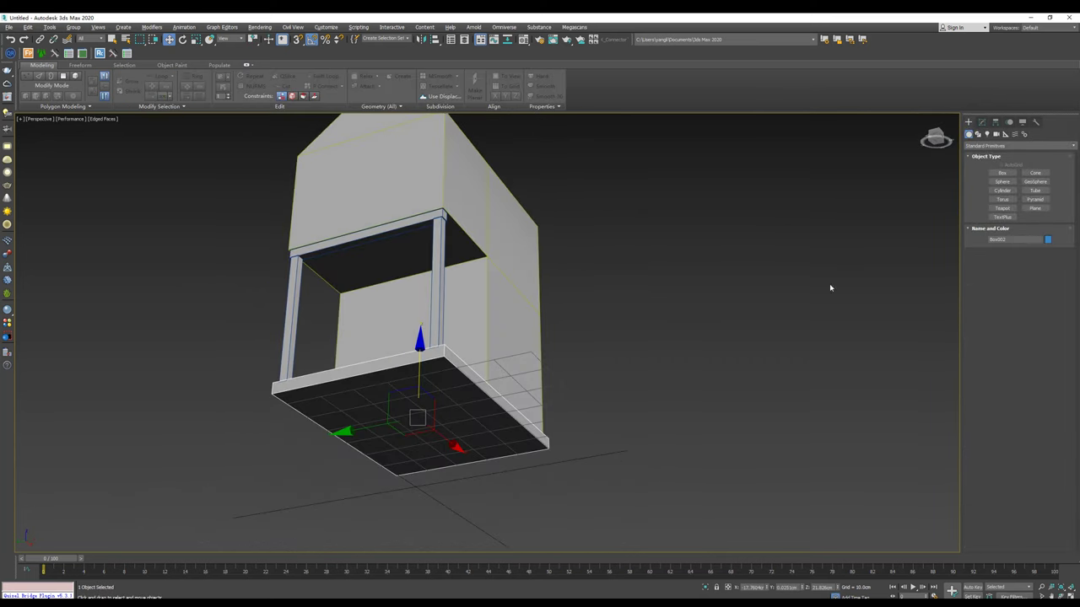
pyautogui.click(982, 123)
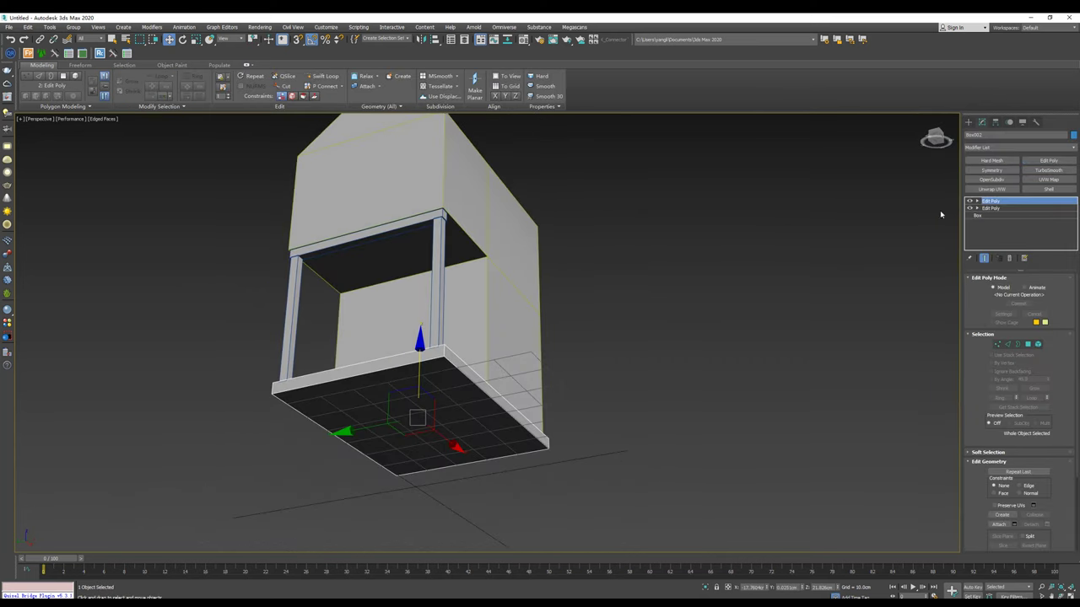
pyautogui.press('4')
pyautogui.click(363, 369)
pyautogui.click(419, 363)
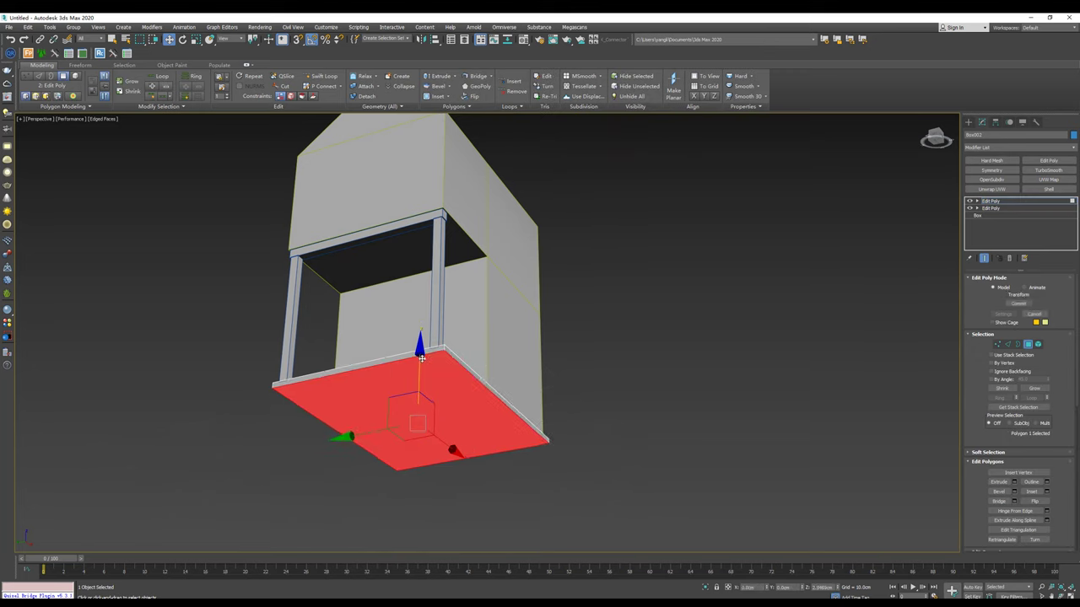
pyautogui.moveTo(420, 358); pyautogui.dragTo(422, 357)
pyautogui.moveTo(422, 357)
pyautogui.keyDown('alt'); pyautogui.mouseDown(button='middle')
pyautogui.moveTo(475, 301)
pyautogui.moveTo(443, 343)
pyautogui.moveTo(441, 316)
pyautogui.moveTo(436, 327)
pyautogui.mouseUp(button='middle'); pyautogui.keyUp('alt')
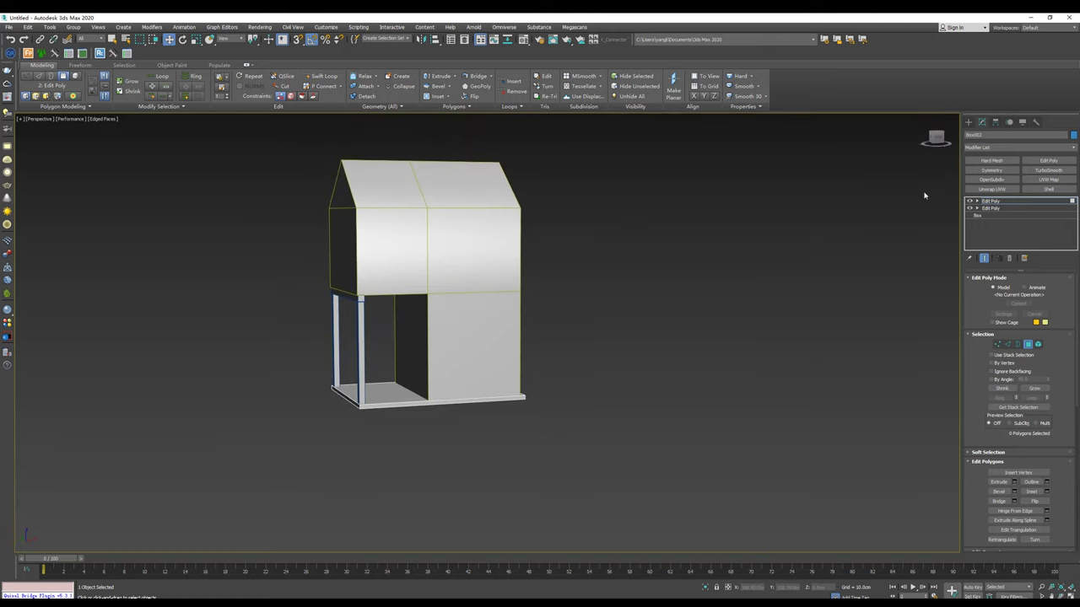
pyautogui.click(968, 121)
pyautogui.moveTo(535, 316)
pyautogui.keyDown('alt'); pyautogui.mouseDown(button='middle')
pyautogui.moveTo(508, 308)
pyautogui.moveTo(443, 241)
pyautogui.moveTo(443, 279)
pyautogui.mouseUp(button='middle'); pyautogui.keyUp('alt')
pyautogui.click(981, 122)
pyautogui.hotkey('ctrl', 'a')
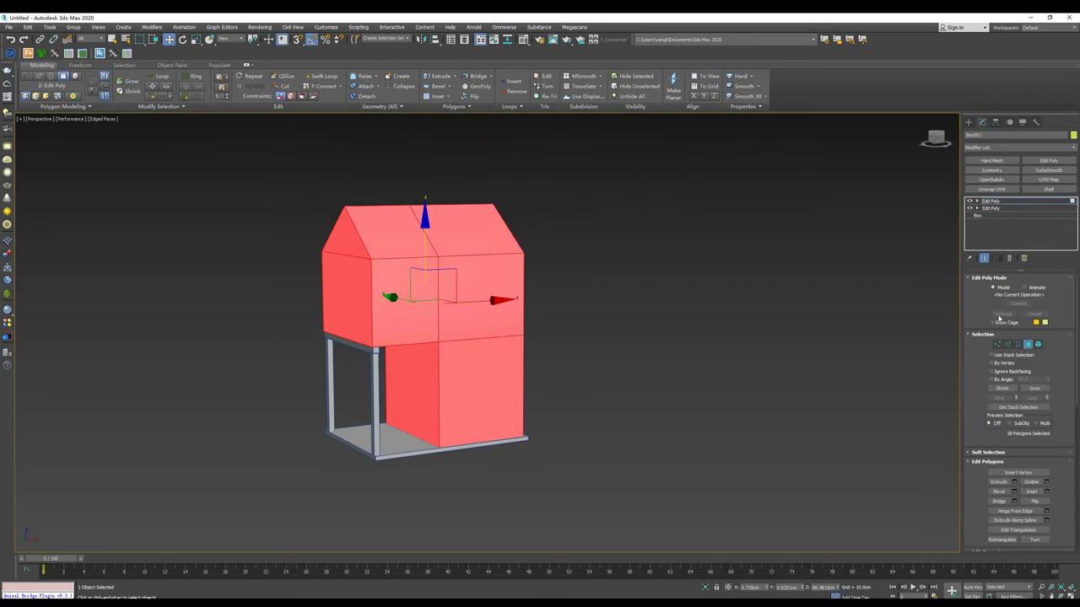
pyautogui.scroll(-5, 1039, 453)
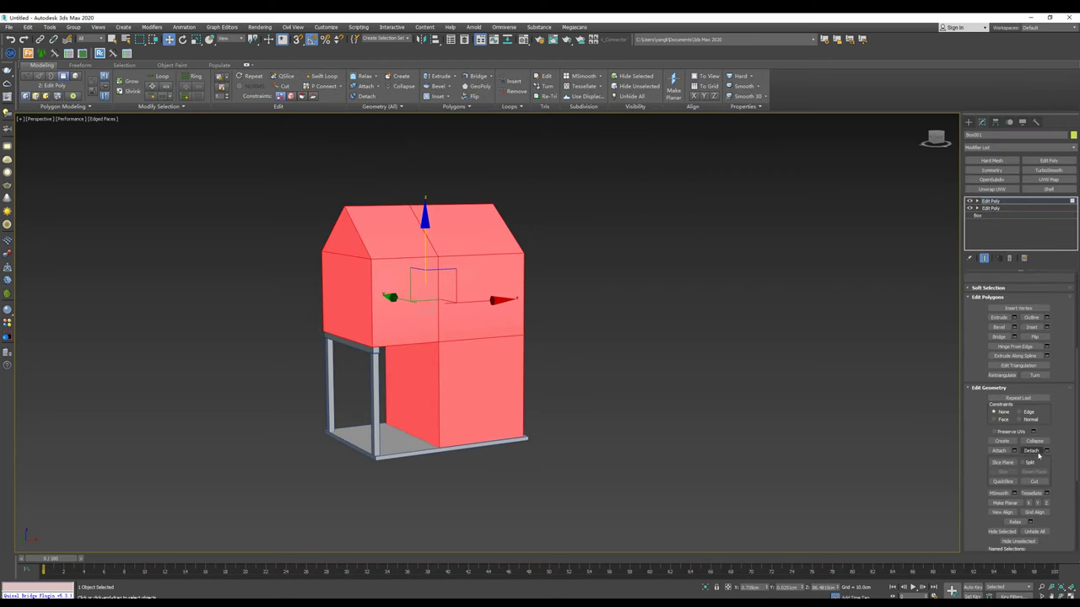
pyautogui.scroll(-2, 1070, 351)
pyautogui.scroll(-2, 1058, 400)
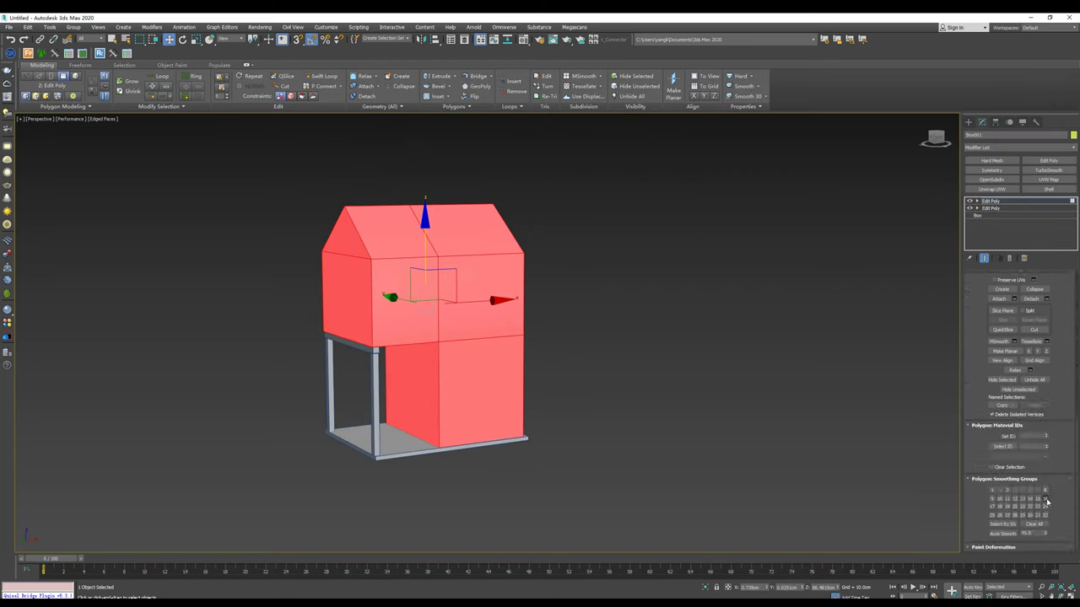
pyautogui.click(968, 121)
pyautogui.click(867, 186)
pyautogui.keyDown('alt'); pyautogui.moveTo(506, 320); pyautogui.dragTo(442, 308, button='middle'); pyautogui.keyUp('alt')
# Step: Set the object colour of every scene object to black
pyautogui.hotkey('ctrl', 'a')
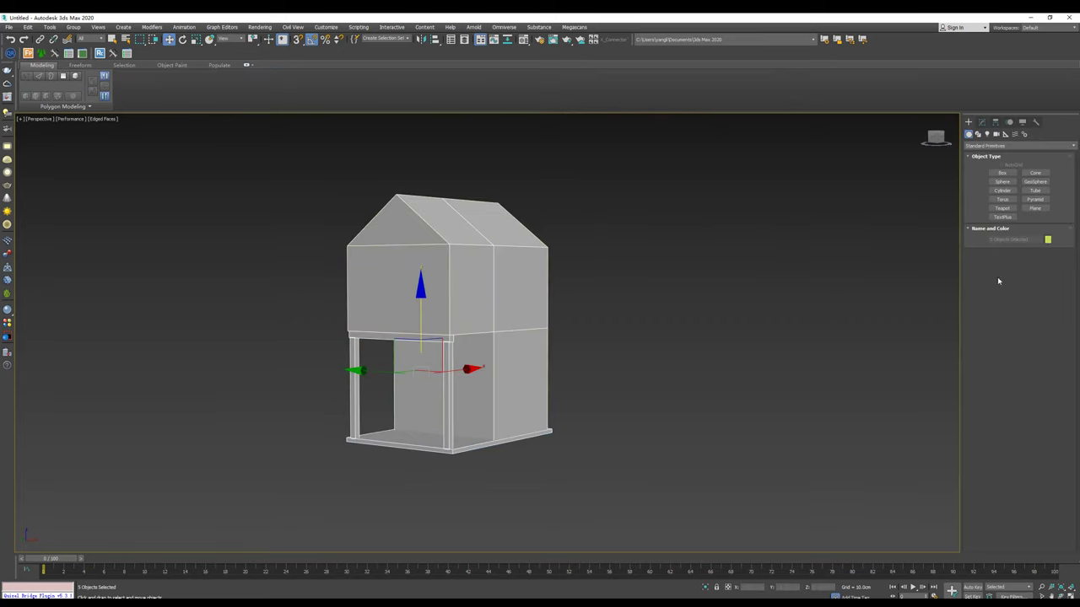
pyautogui.click(1048, 240)
pyautogui.click(379, 264)
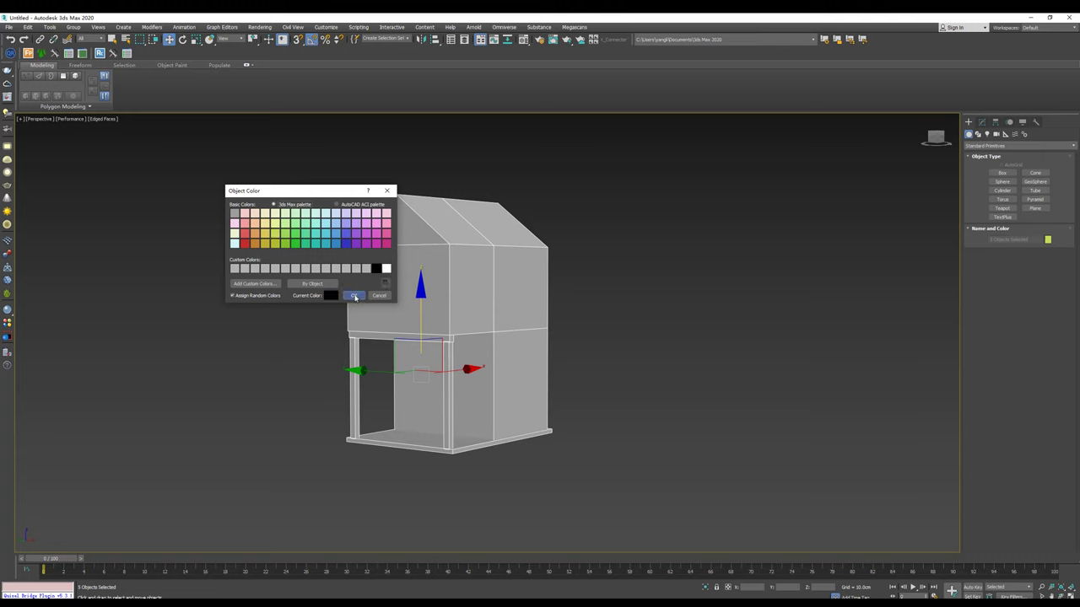
pyautogui.click(355, 297)
# Step: Select the main house body and bring up its Edit Poly modifier
pyautogui.moveTo(673, 216)
pyautogui.keyDown('alt'); pyautogui.mouseDown(button='middle')
pyautogui.moveTo(475, 267)
pyautogui.moveTo(427, 261)
pyautogui.mouseUp(button='middle'); pyautogui.keyUp('alt')
pyautogui.click(448, 264)
pyautogui.scroll(3, 431, 264)
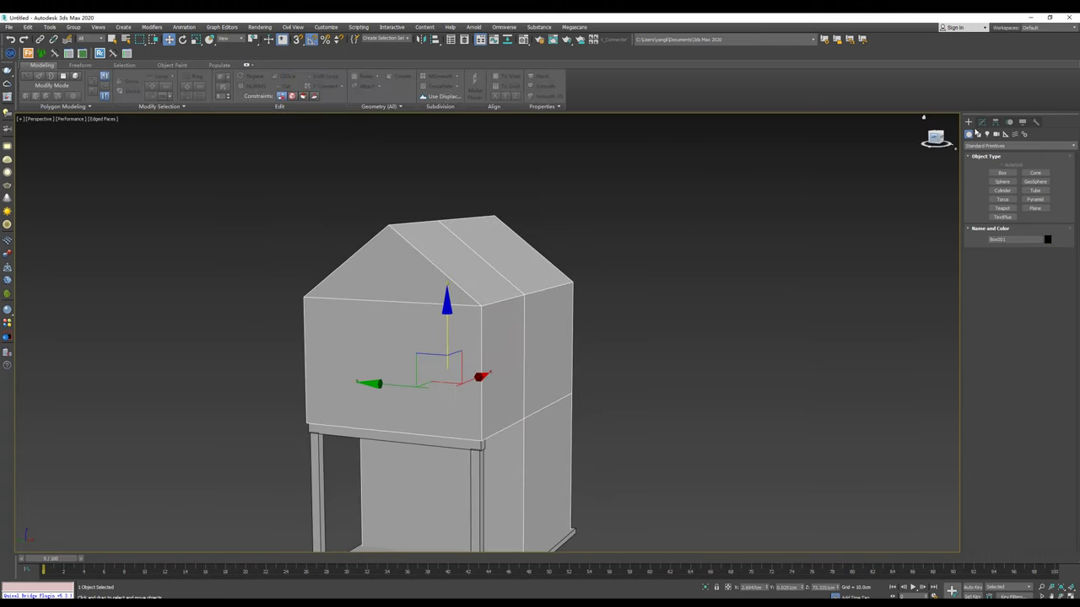
pyautogui.click(983, 121)
pyautogui.click(1048, 160)
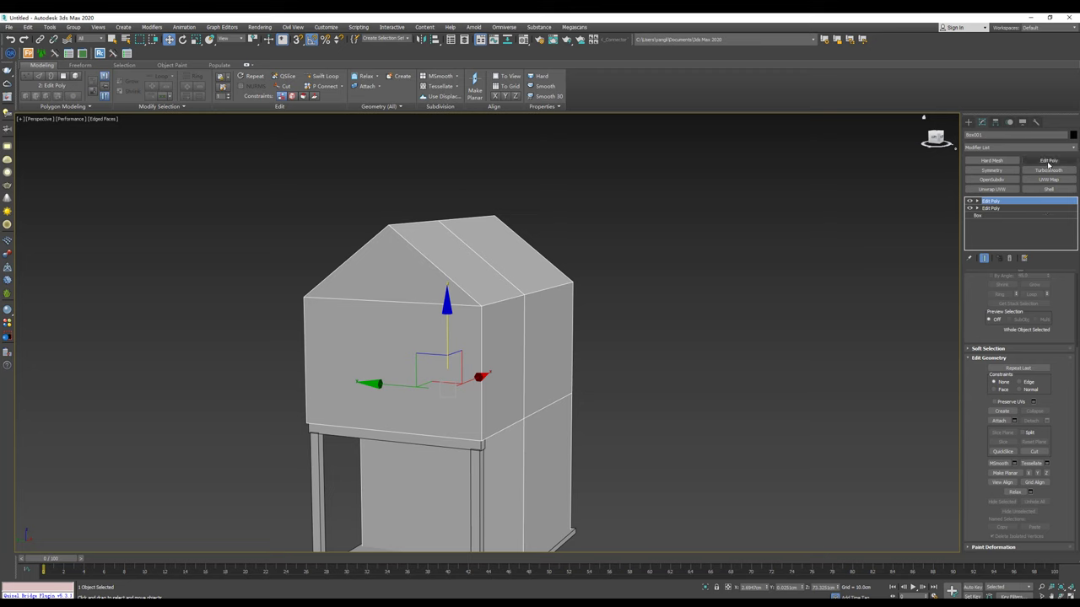
# Step: Add another Edit Poly modifier to the house and select the roof slope faces
pyautogui.click(1049, 161)
pyautogui.press('4')
pyautogui.hotkey('ctrl', 'a')
pyautogui.click(384, 260)
pyautogui.moveTo(384, 259)
pyautogui.keyDown('alt'); pyautogui.mouseDown(button='middle')
pyautogui.moveTo(457, 247)
pyautogui.moveTo(379, 226)
pyautogui.moveTo(800, 318)
pyautogui.mouseUp(button='middle'); pyautogui.keyUp('alt')
pyautogui.click(441, 248)
pyautogui.keyDown('ctrl'); pyautogui.click(498, 221); pyautogui.keyUp('ctrl')
pyautogui.keyDown('ctrl'); pyautogui.click(367, 223); pyautogui.keyUp('ctrl')
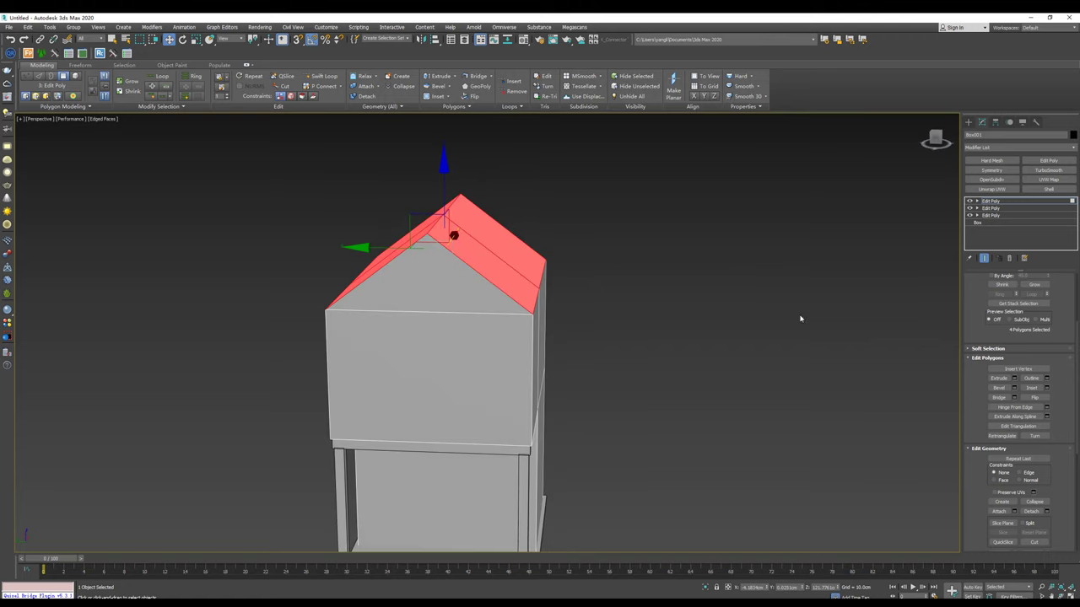
# Step: Extrude the roof faces along local normals to a height of 1.5547cm
pyautogui.click(1014, 378)
pyautogui.moveTo(494, 350); pyautogui.dragTo(493, 340)
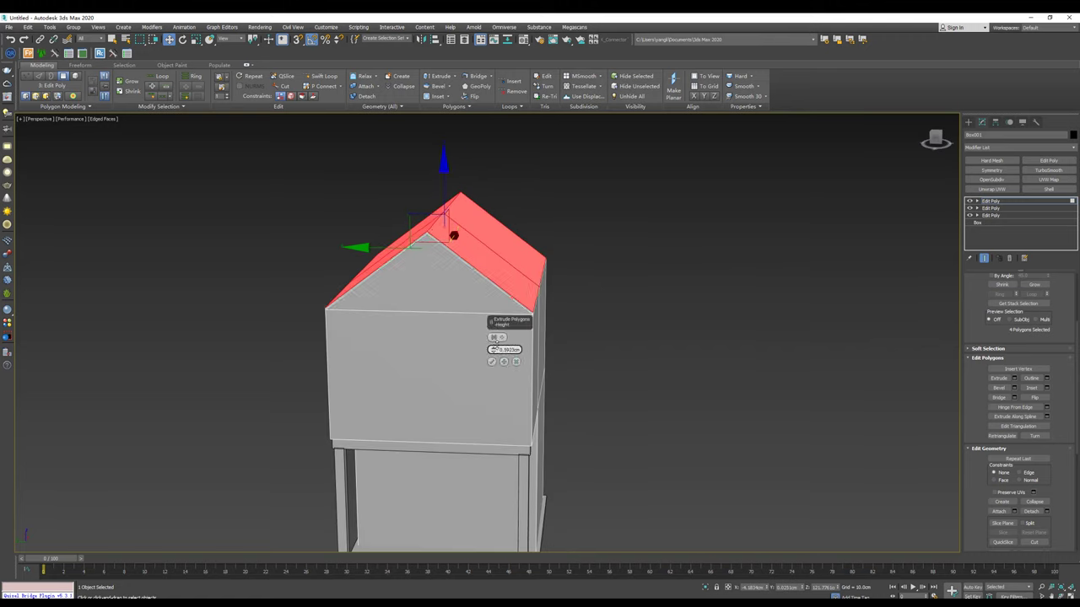
pyautogui.click(494, 337)
pyautogui.keyDown('alt'); pyautogui.moveTo(494, 337); pyautogui.dragTo(582, 321, button='middle'); pyautogui.keyUp('alt')
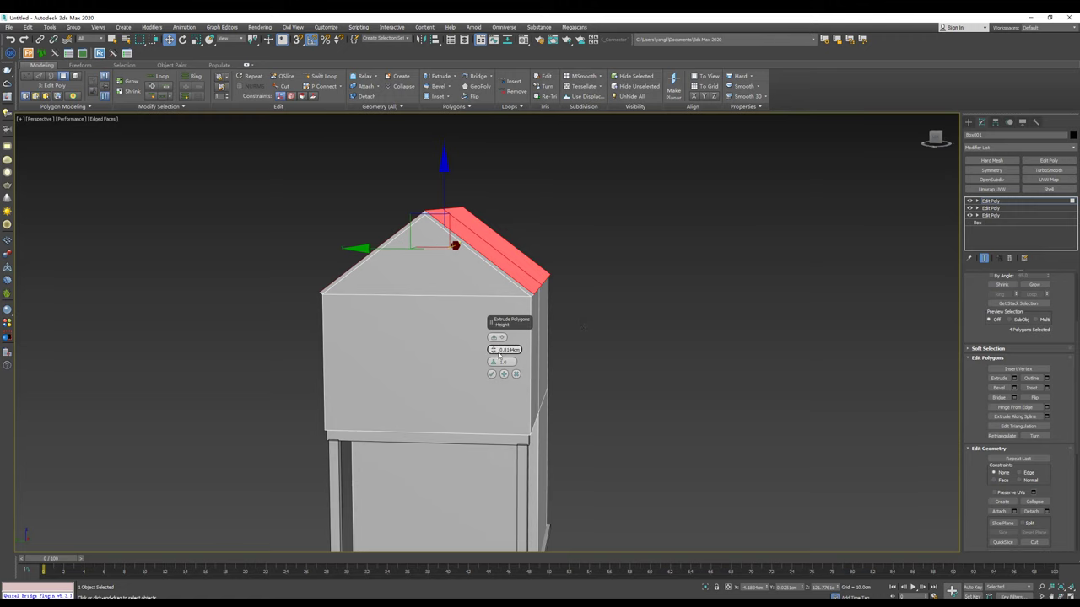
pyautogui.moveTo(494, 350); pyautogui.dragTo(496, 337)
pyautogui.keyDown('alt'); pyautogui.moveTo(497, 337); pyautogui.dragTo(496, 261, button='middle'); pyautogui.keyUp('alt')
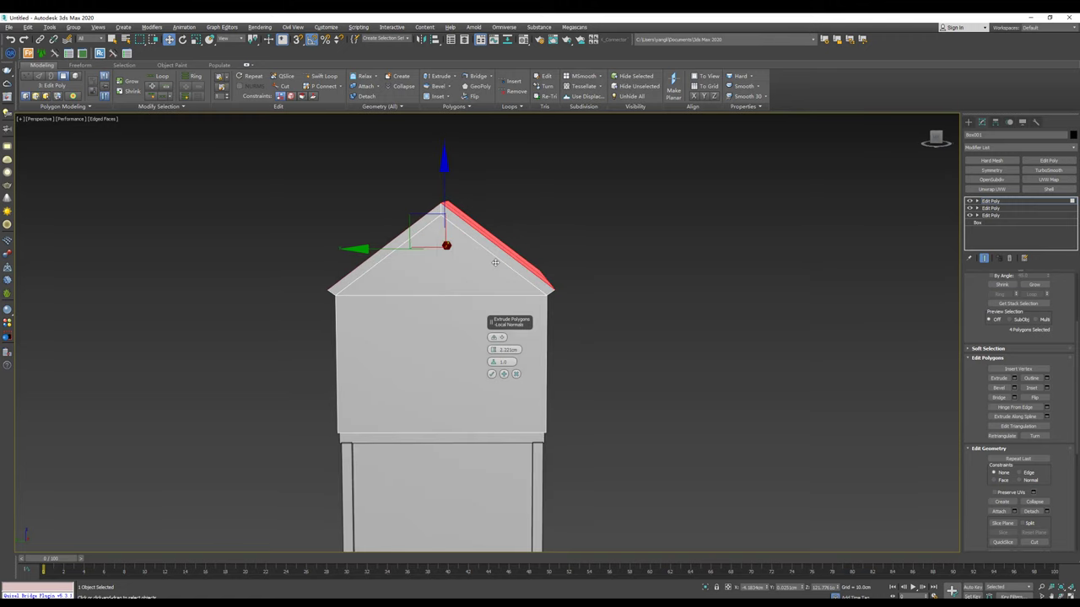
pyautogui.press('l')
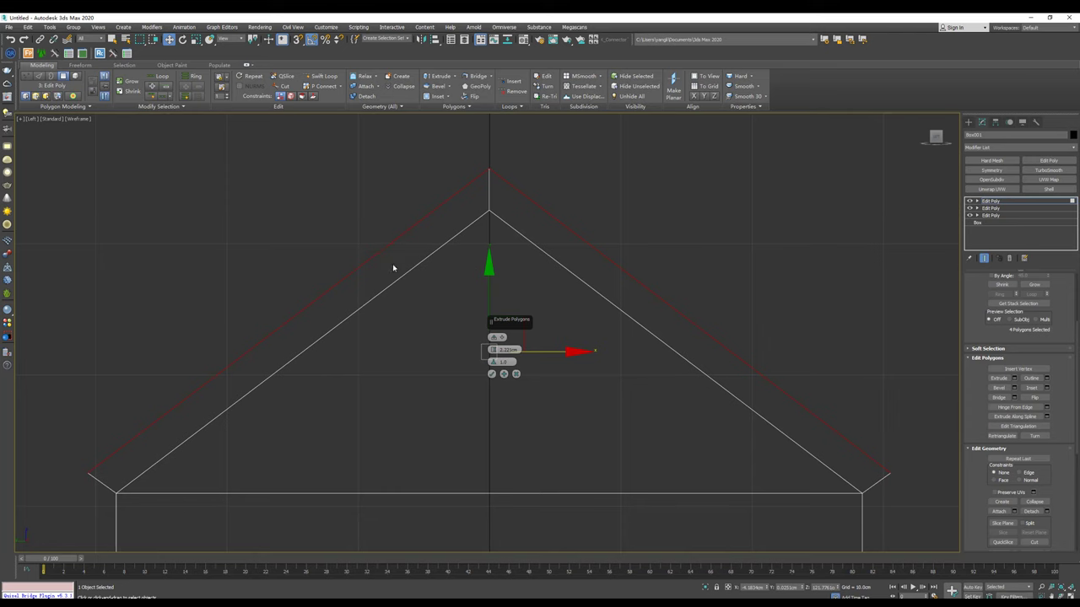
pyautogui.press('p')
pyautogui.scroll(3, 390, 253)
pyautogui.scroll(-2, 389, 253)
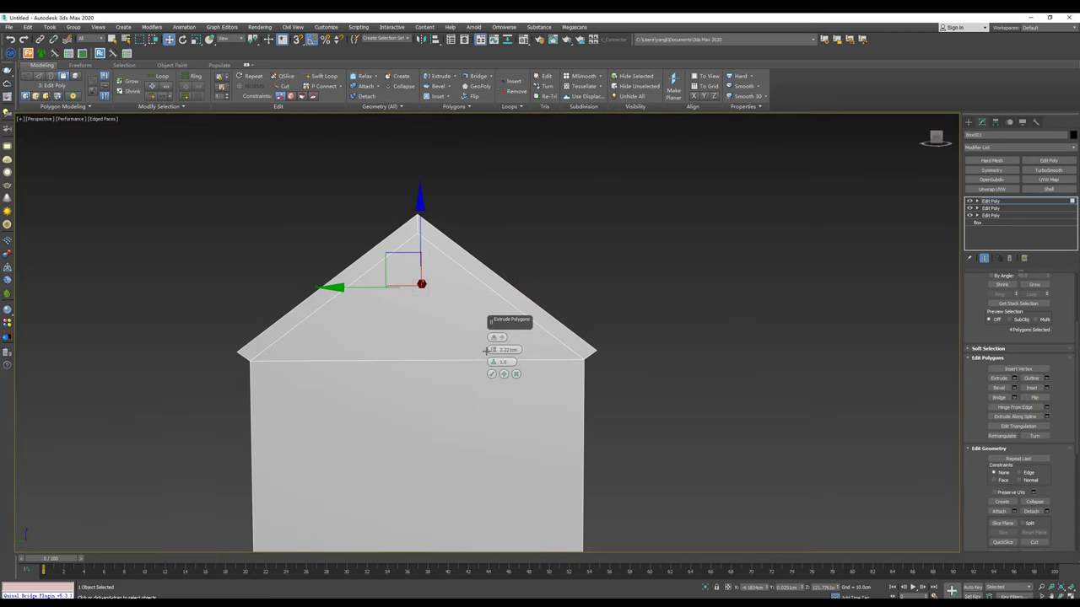
pyautogui.moveTo(486, 350); pyautogui.dragTo(492, 349)
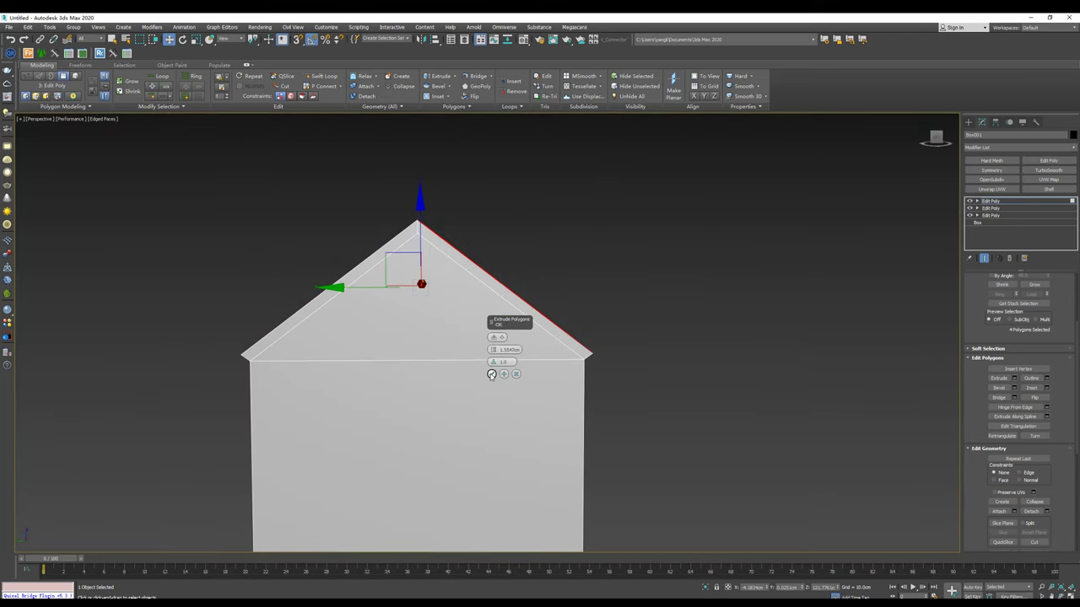
pyautogui.click(492, 374)
# Step: Select the thin strip polygon along the roof edge
pyautogui.keyDown('alt'); pyautogui.moveTo(491, 374); pyautogui.dragTo(401, 318, button='middle'); pyautogui.keyUp('alt')
pyautogui.press('4')
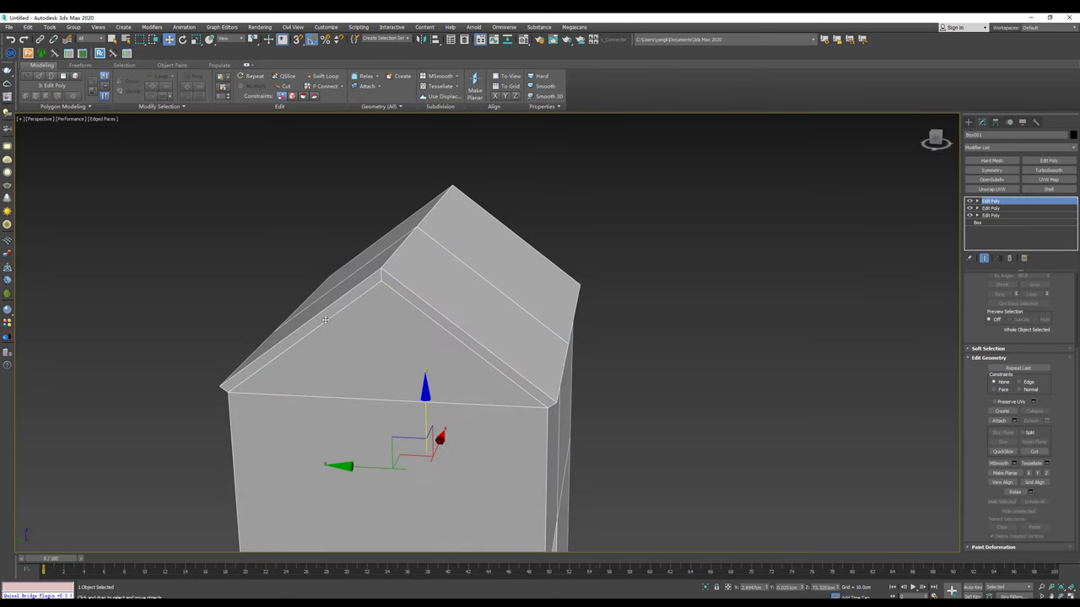
pyautogui.press('4')
pyautogui.click(324, 314)
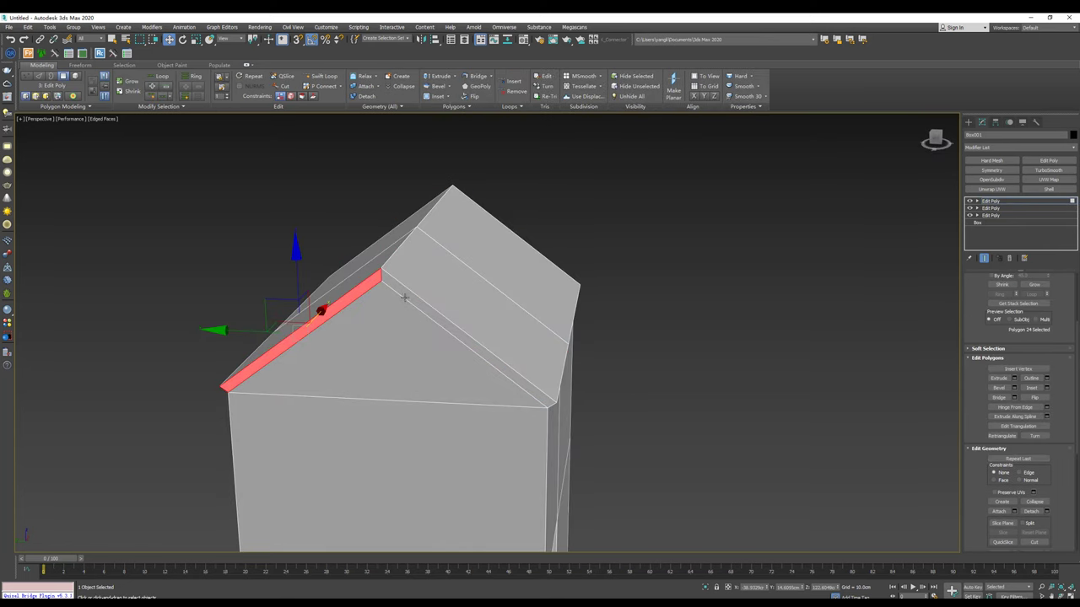
# Step: Select the roof-edge and slanted gable strips and extrude them
pyautogui.keyDown('ctrl'); pyautogui.click(404, 297); pyautogui.keyUp('ctrl')
pyautogui.moveTo(404, 297)
pyautogui.keyDown('alt'); pyautogui.mouseDown(button='middle')
pyautogui.moveTo(622, 279)
pyautogui.moveTo(573, 282)
pyautogui.moveTo(671, 288)
pyautogui.mouseUp(button='middle'); pyautogui.keyUp('alt')
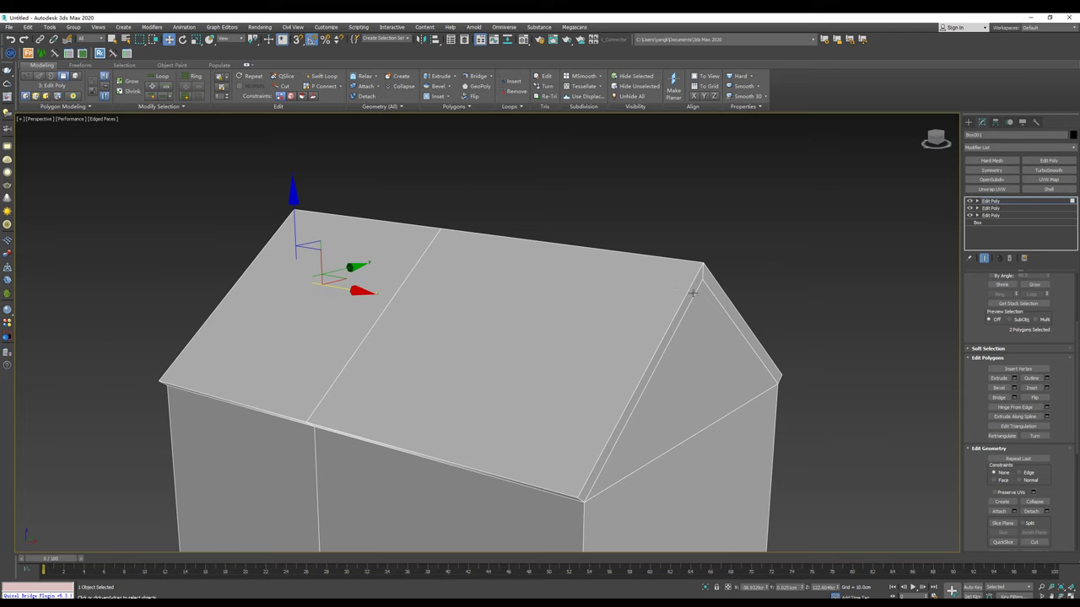
pyautogui.keyDown('ctrl'); pyautogui.click(693, 292); pyautogui.keyUp('ctrl')
pyautogui.keyDown('ctrl'); pyautogui.click(723, 301); pyautogui.keyUp('ctrl')
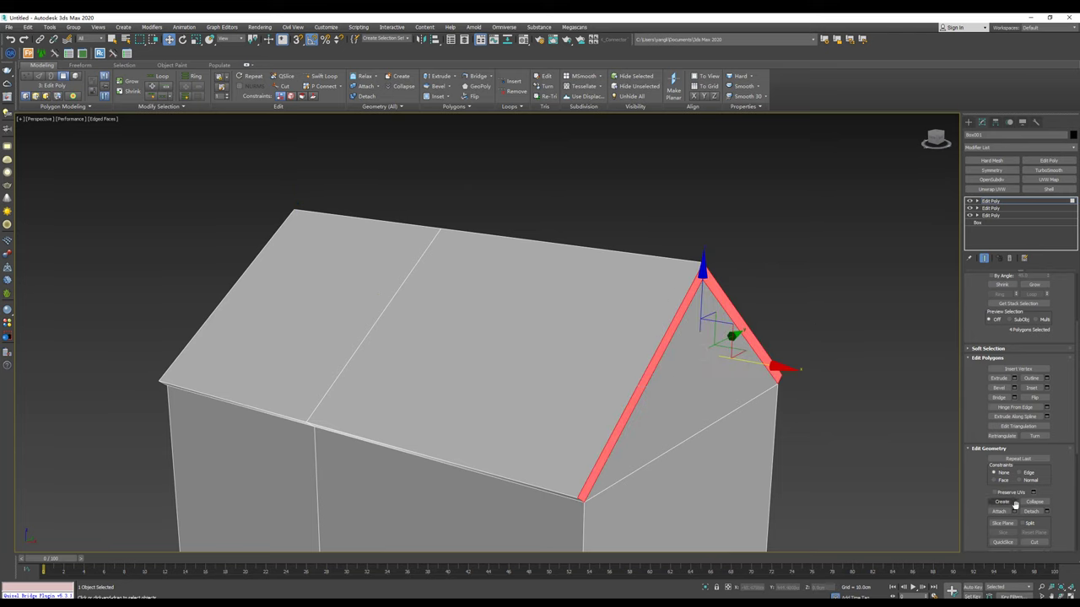
pyautogui.click(1014, 378)
pyautogui.moveTo(369, 313)
pyautogui.keyDown('alt'); pyautogui.mouseDown(button='middle')
pyautogui.moveTo(448, 306)
pyautogui.moveTo(411, 280)
pyautogui.mouseUp(button='middle'); pyautogui.keyUp('alt')
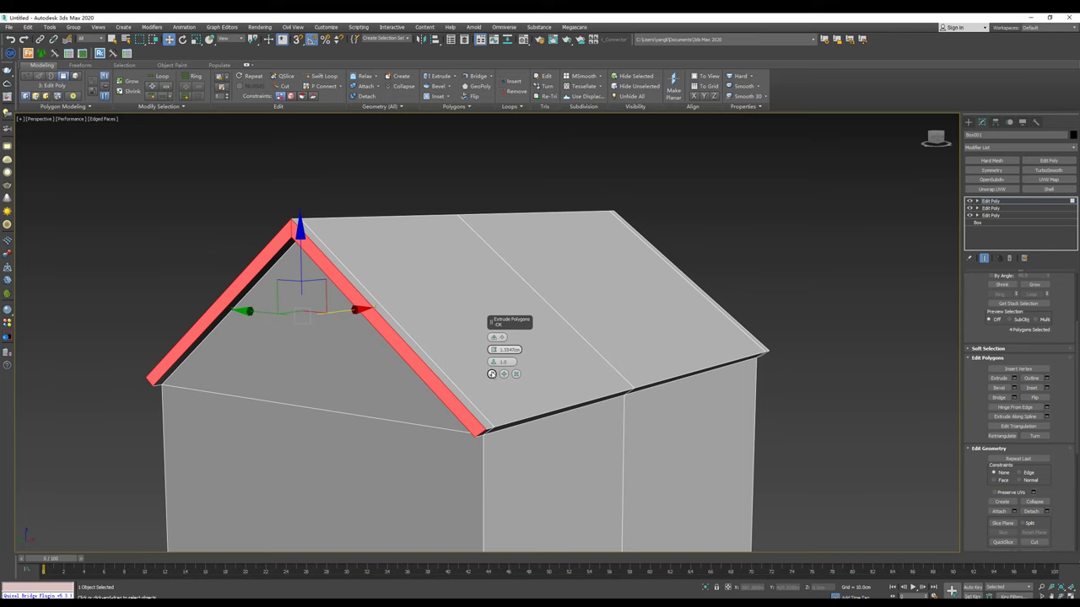
pyautogui.click(492, 374)
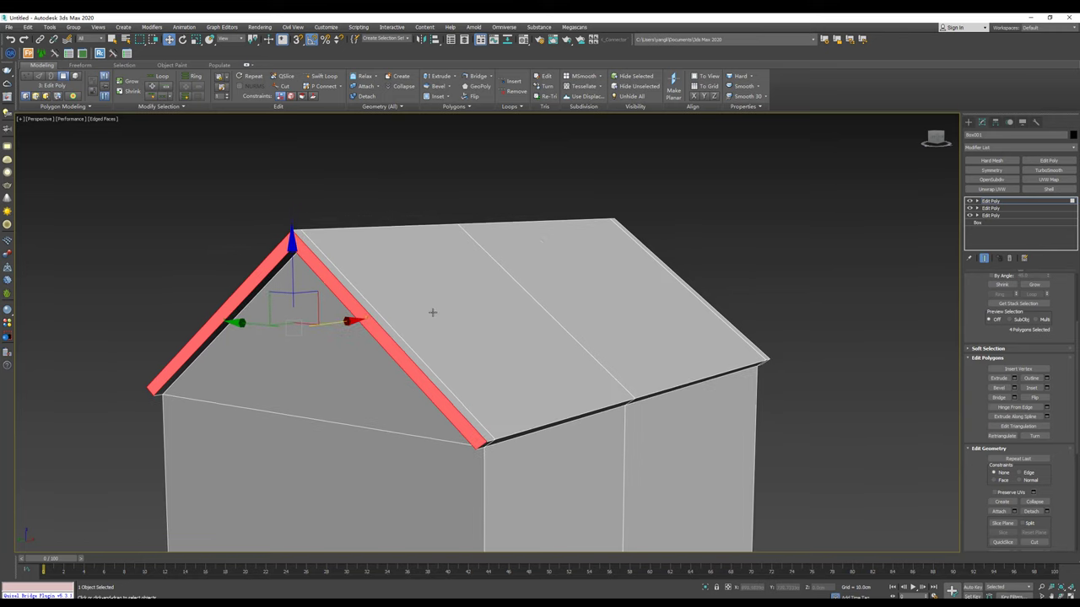
# Step: Add an edge loop along the gable strip with Swift Loop, then reselect the gable strips
pyautogui.click(323, 76)
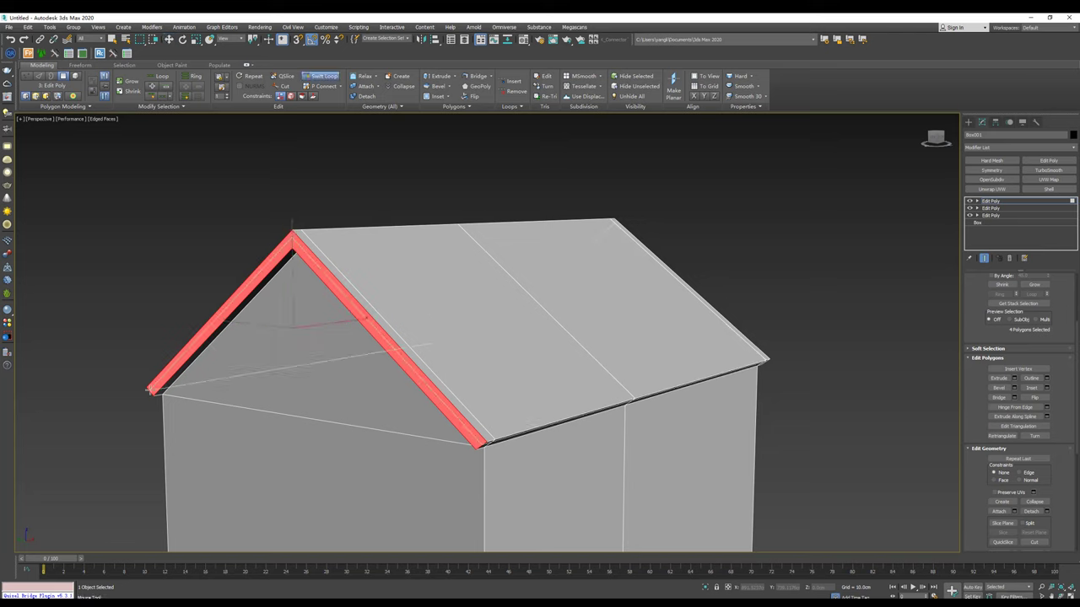
pyautogui.click(293, 239)
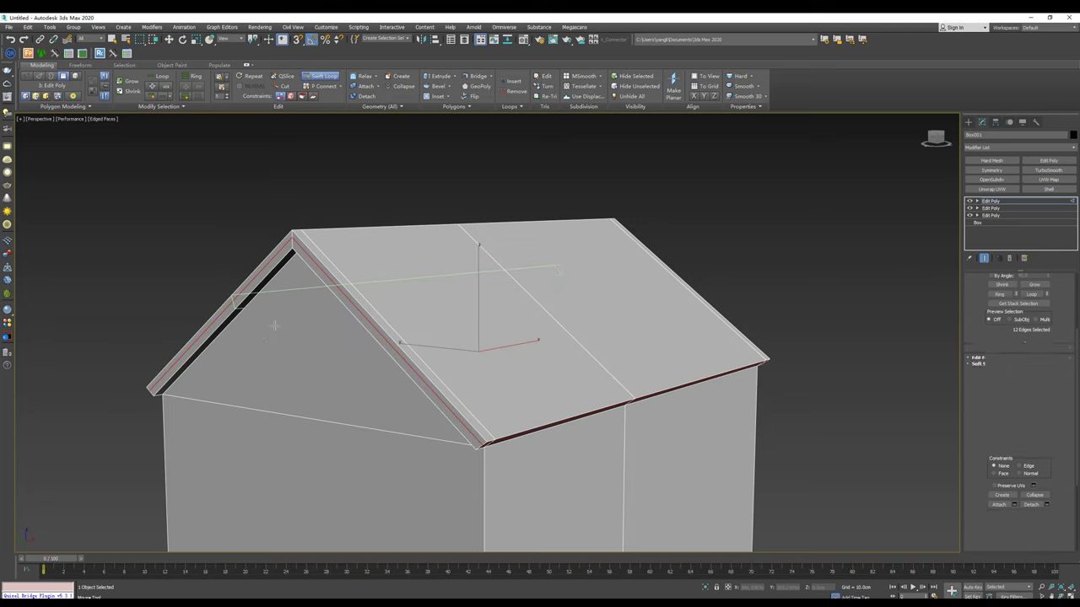
pyautogui.rightClick(295, 240)
pyautogui.press('w')
pyautogui.keyDown('alt'); pyautogui.click(295, 240); pyautogui.keyUp('alt')
pyautogui.keyDown('alt'); pyautogui.moveTo(295, 240); pyautogui.dragTo(665, 337, button='middle'); pyautogui.keyUp('alt')
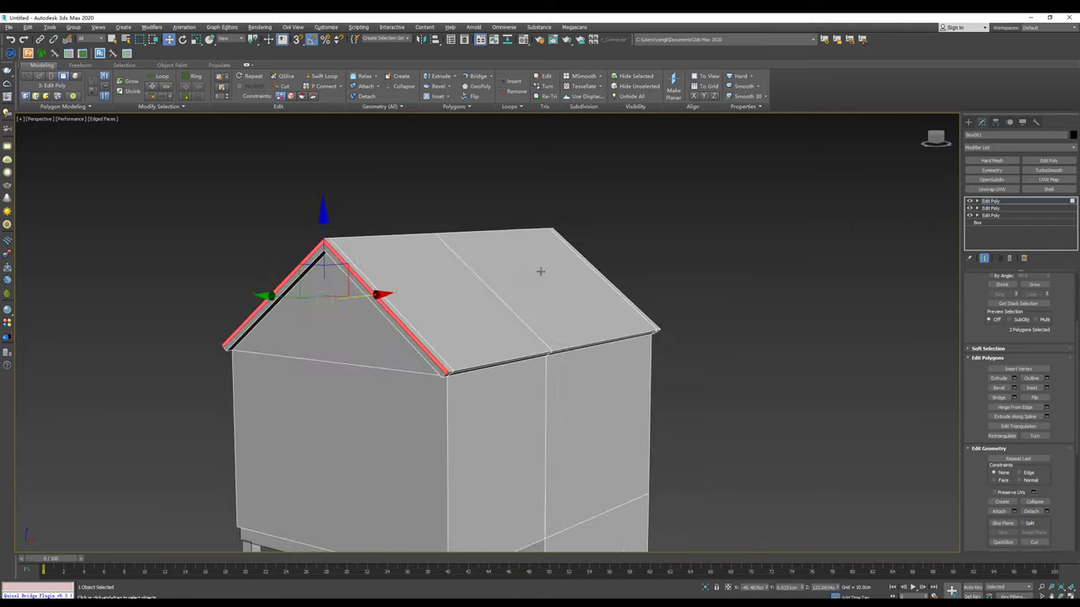
pyautogui.keyDown('ctrl'); pyautogui.click(595, 318); pyautogui.keyUp('ctrl')
pyautogui.keyDown('alt'); pyautogui.moveTo(595, 318); pyautogui.dragTo(857, 380, button='middle'); pyautogui.keyUp('alt')
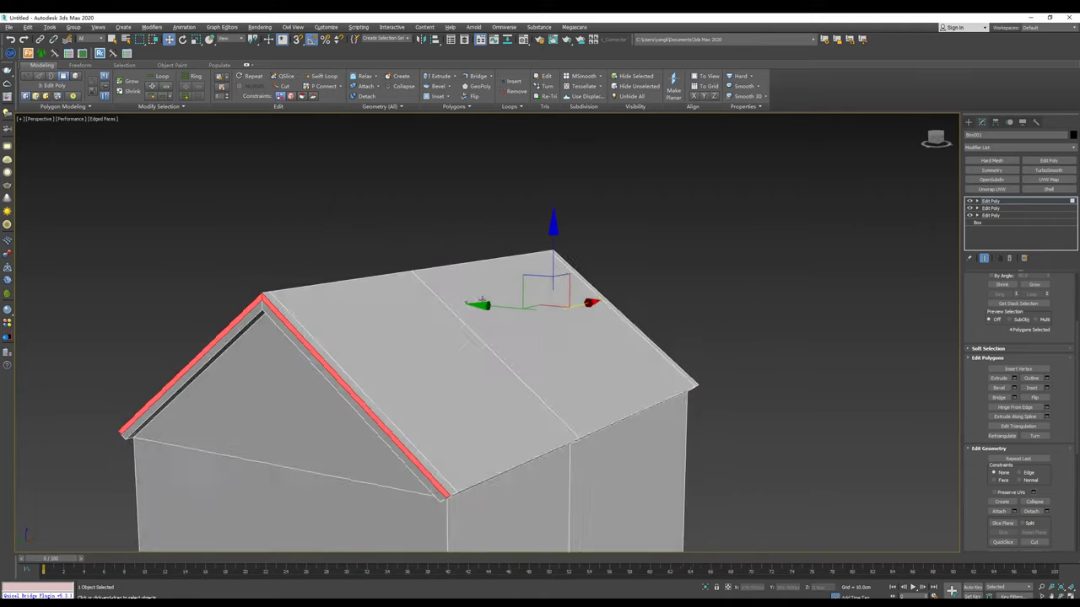
# Step: Extrude the gable strips 0.5182cm outward as thin trim boards
pyautogui.click(1015, 378)
pyautogui.moveTo(254, 383)
pyautogui.keyDown('alt'); pyautogui.mouseDown(button='middle')
pyautogui.moveTo(236, 376)
pyautogui.moveTo(474, 344)
pyautogui.mouseUp(button='middle'); pyautogui.keyUp('alt')
pyautogui.moveTo(491, 349); pyautogui.dragTo(493, 354)
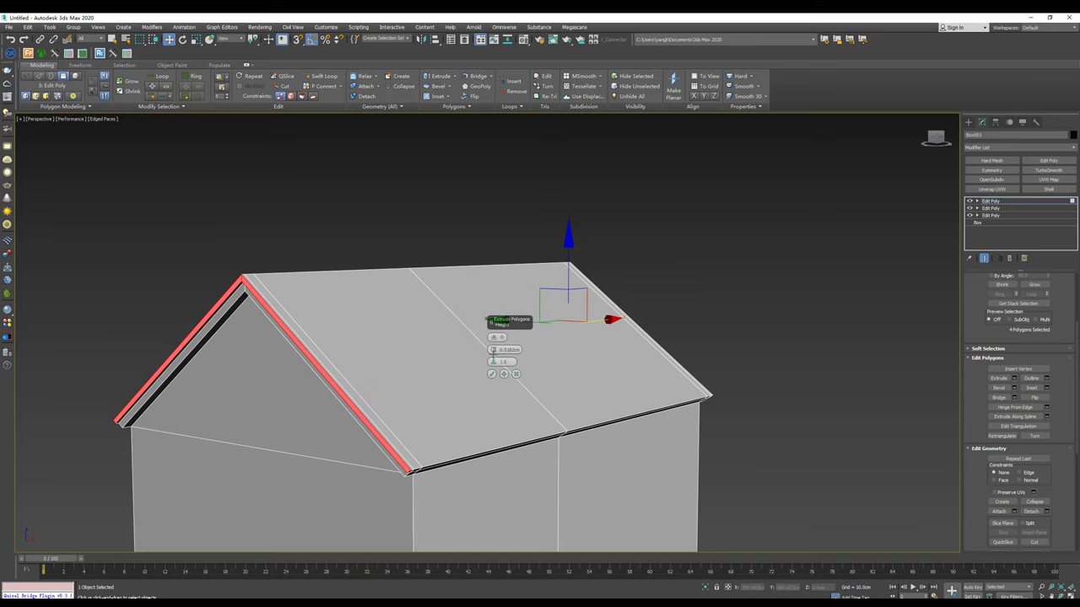
pyautogui.click(492, 374)
pyautogui.keyDown('alt'); pyautogui.moveTo(414, 424); pyautogui.dragTo(410, 361, button='middle'); pyautogui.keyUp('alt')
pyautogui.scroll(-2, 410, 361)
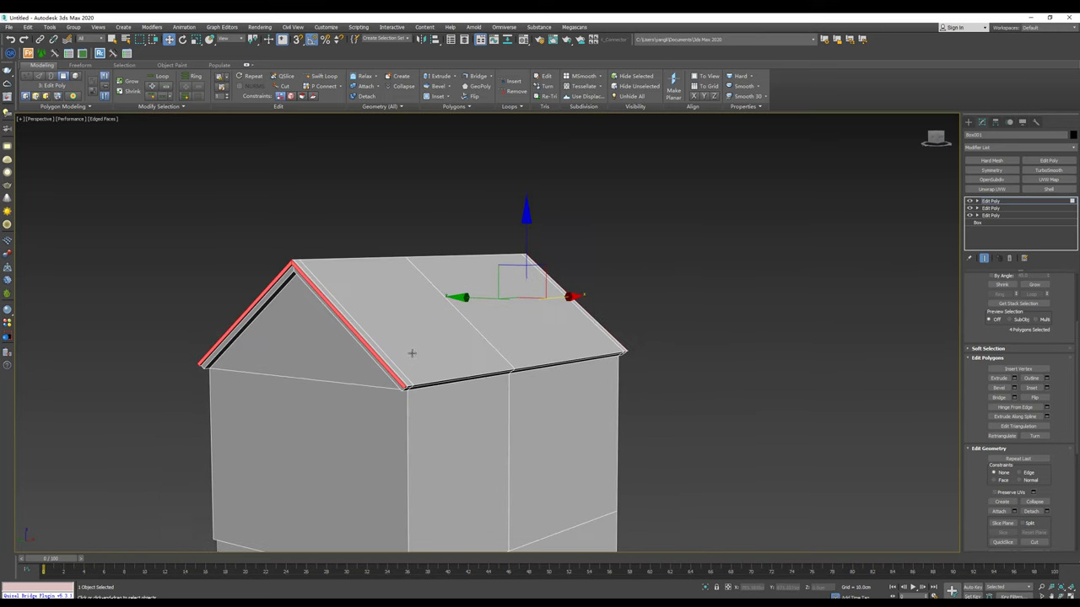
pyautogui.click(969, 121)
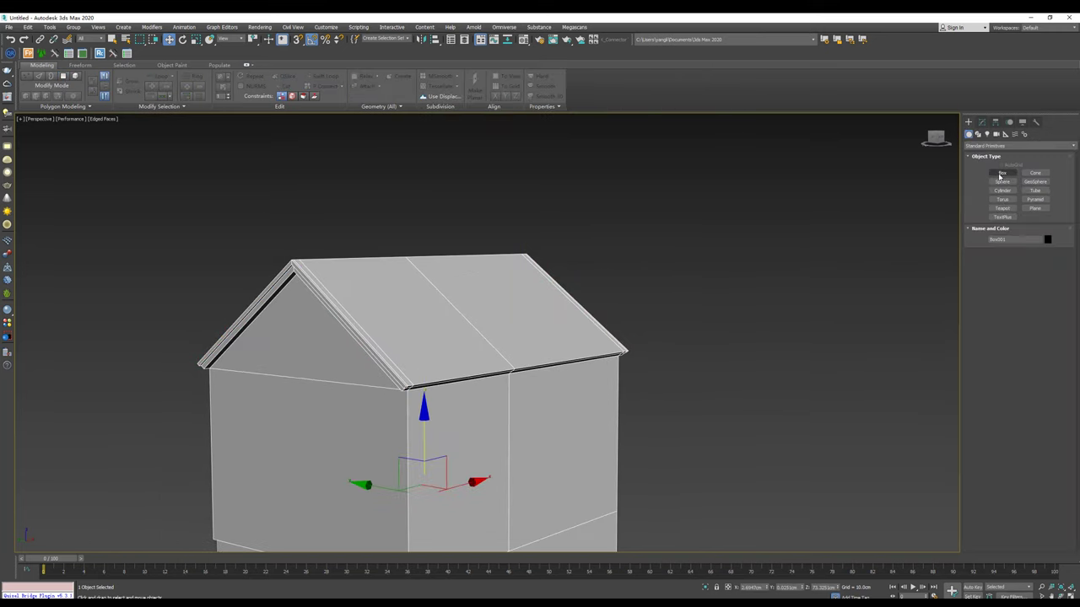
# Step: Add another Edit Poly modifier to the house body at polygon level
pyautogui.keyDown('alt'); pyautogui.moveTo(612, 285); pyautogui.dragTo(353, 328, button='middle'); pyautogui.keyUp('alt')
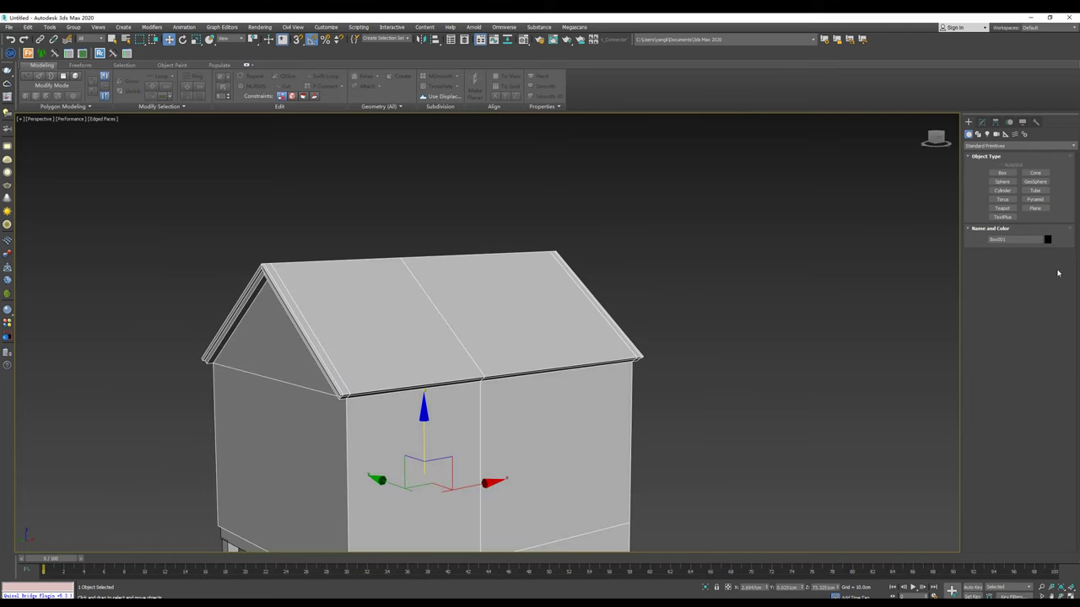
pyautogui.press('w')
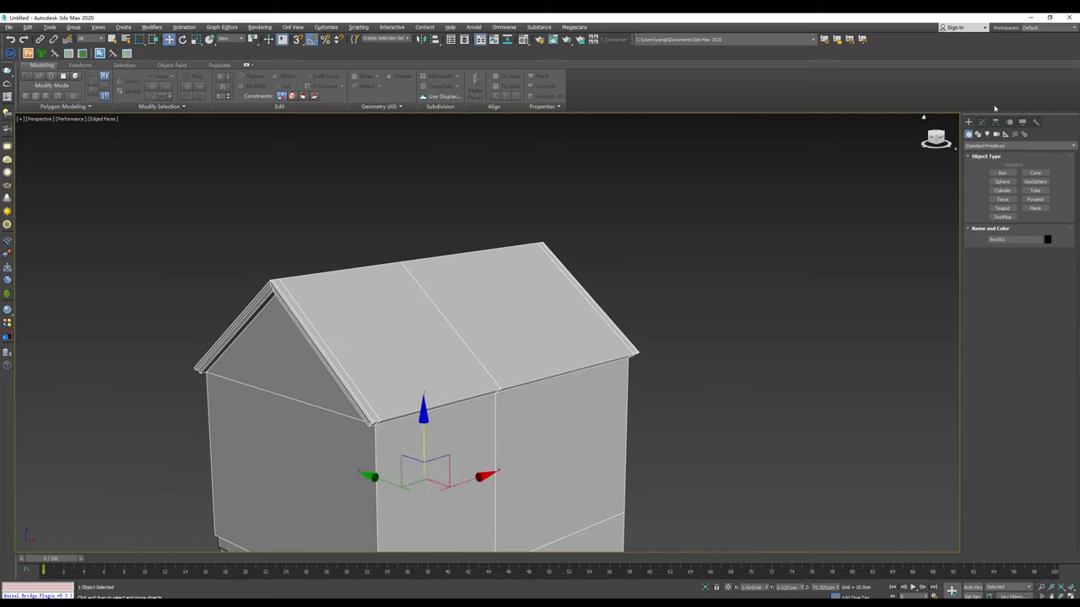
pyautogui.click(982, 122)
pyautogui.click(1047, 160)
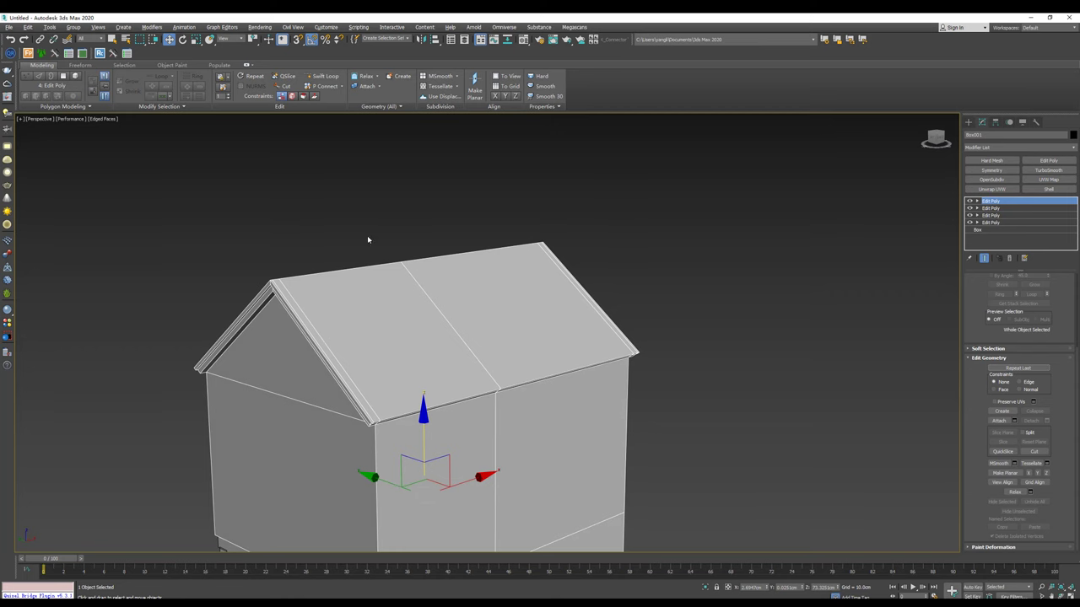
pyautogui.press('2')
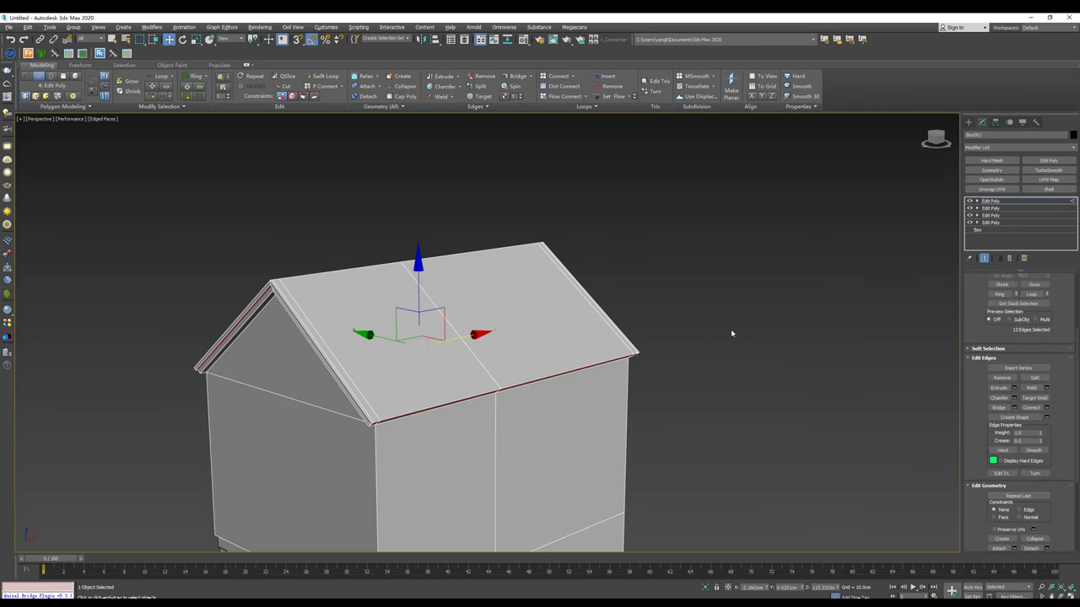
pyautogui.press('4')
# Step: Select both roof faces and the thin roof-edge strips
pyautogui.click(415, 366)
pyautogui.press('z')
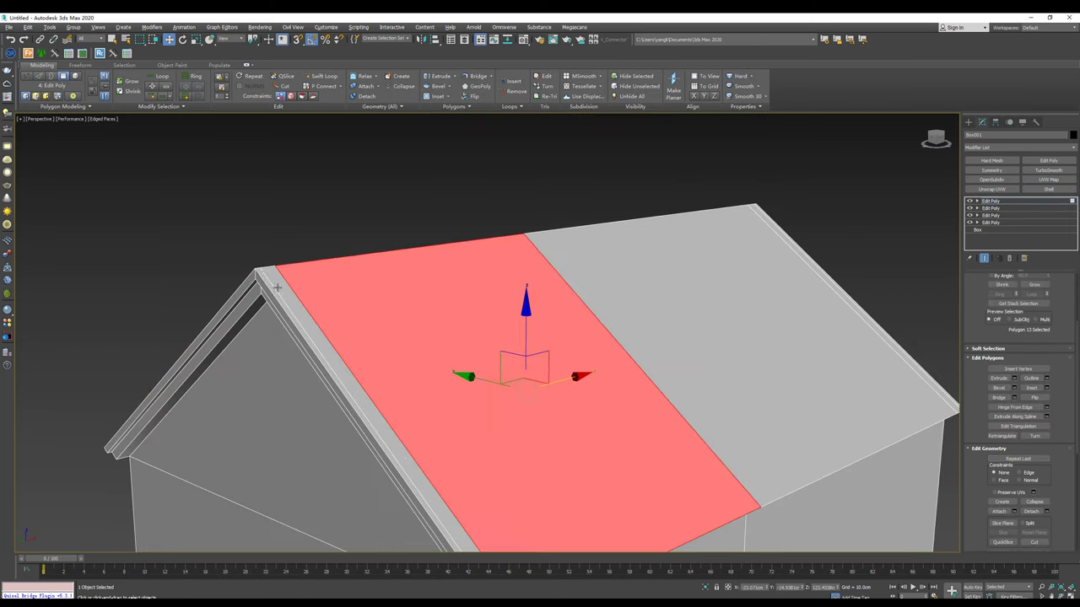
pyautogui.keyDown('ctrl'); pyautogui.click(836, 248); pyautogui.keyUp('ctrl')
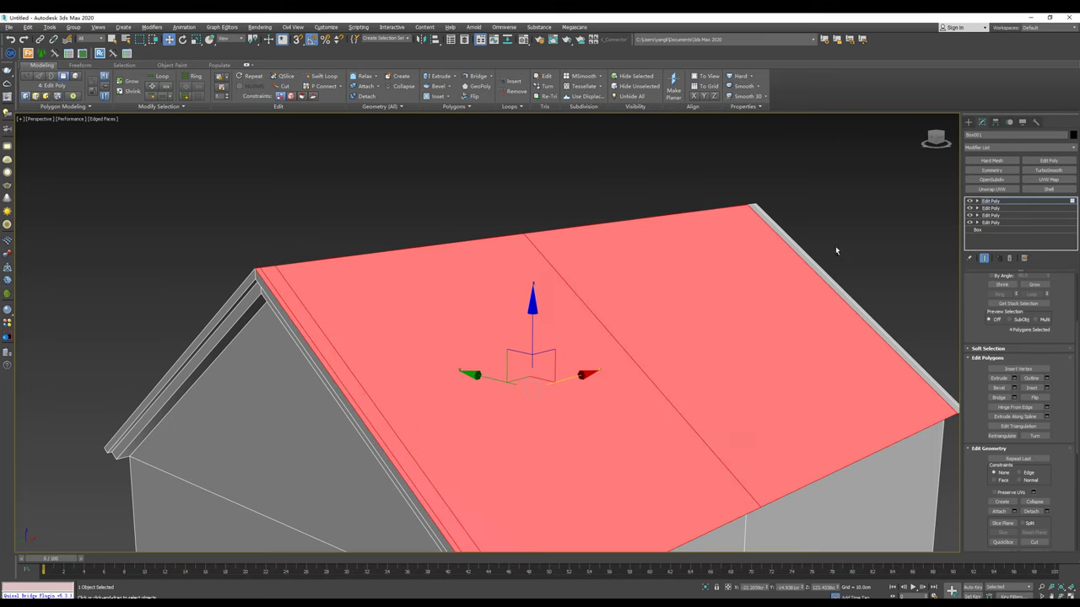
pyautogui.scroll(5, 836, 254)
pyautogui.keyDown('ctrl'); pyautogui.click(709, 287); pyautogui.keyUp('ctrl')
pyautogui.keyDown('ctrl'); pyautogui.click(725, 281); pyautogui.keyUp('ctrl')
pyautogui.press('z')
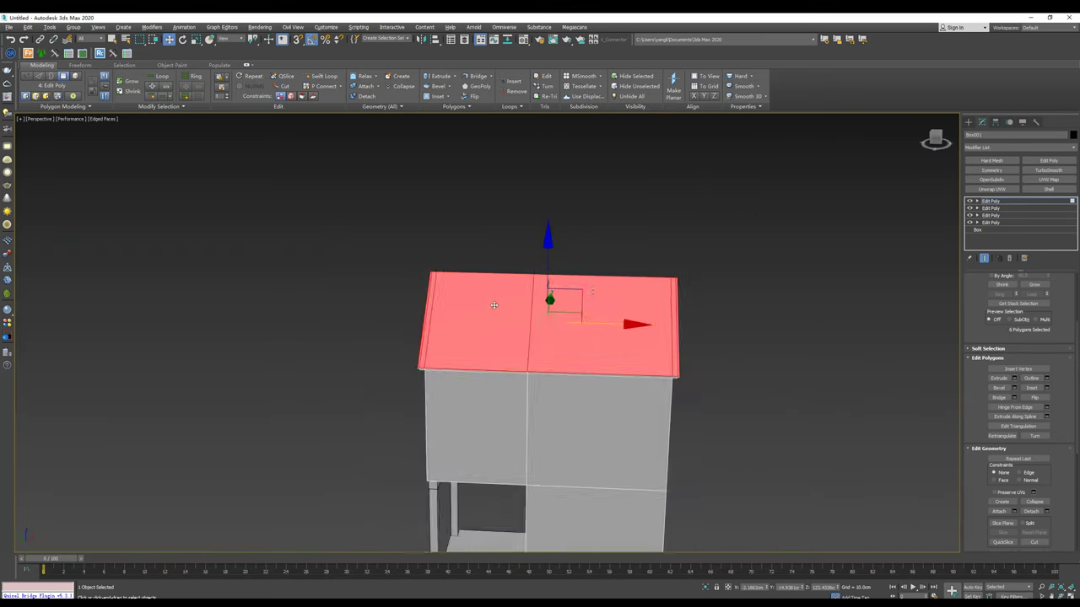
pyautogui.keyDown('alt'); pyautogui.moveTo(637, 325); pyautogui.dragTo(520, 329, button='middle'); pyautogui.keyUp('alt')
pyautogui.scroll(-3, 517, 325)
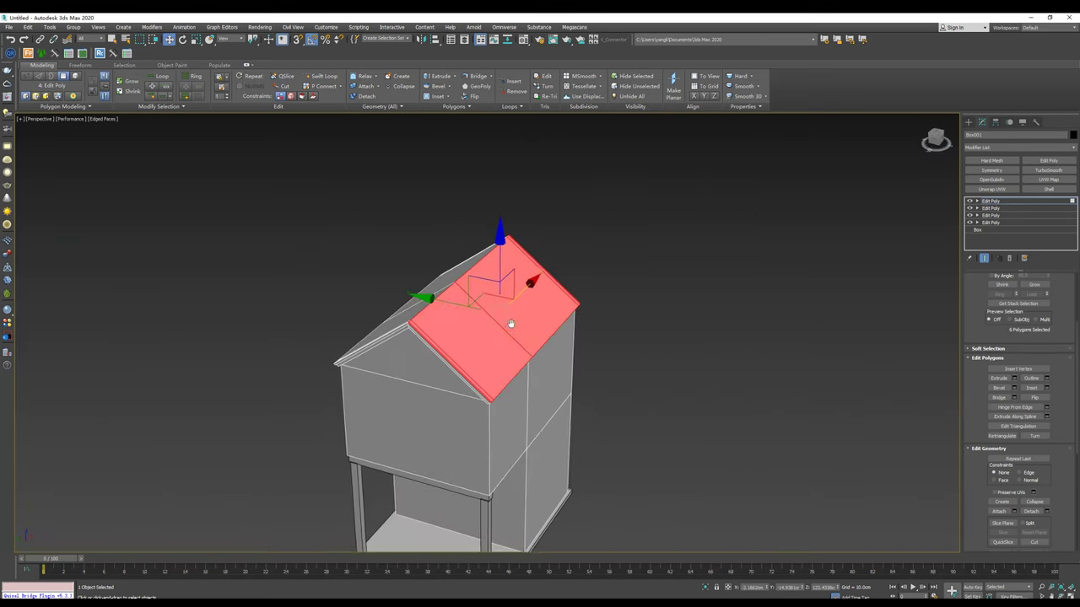
pyautogui.click(968, 121)
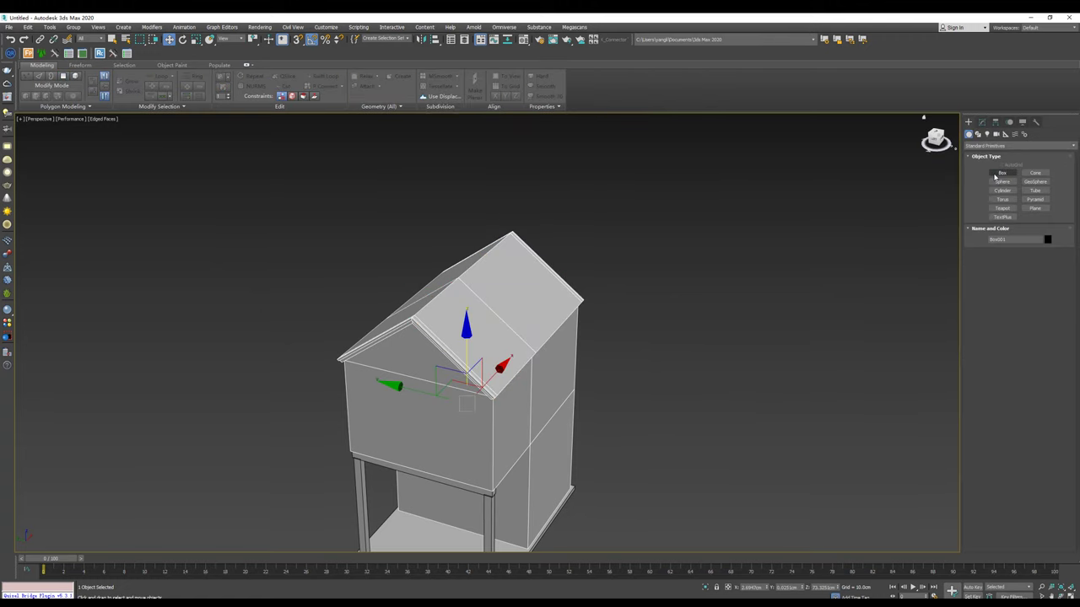
# Step: Clone the upper-right roof face and lift the copy up off the roof
pyautogui.click(982, 122)
pyautogui.press('4')
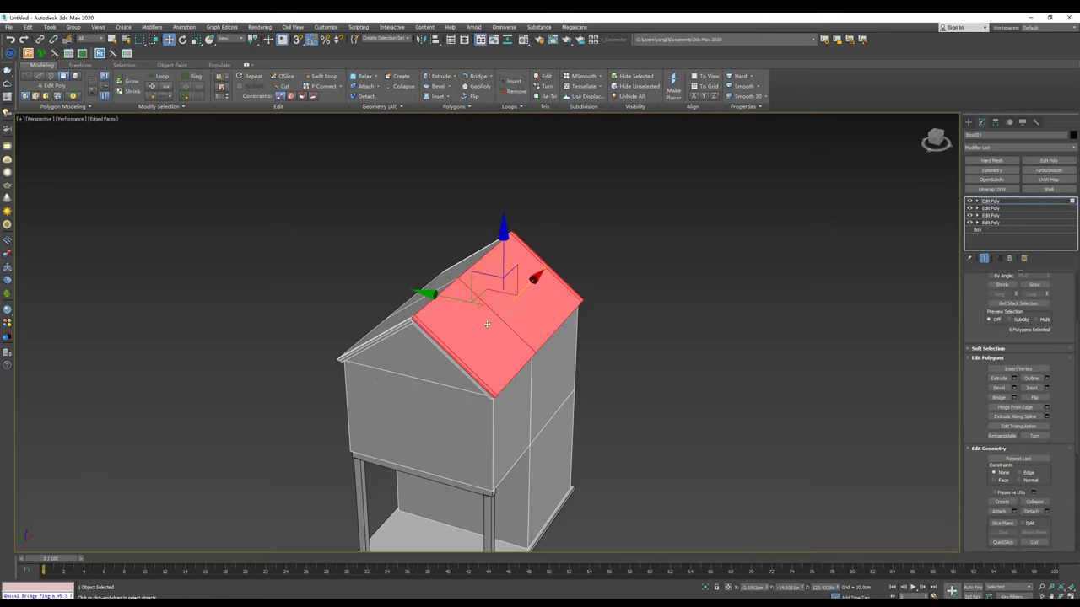
pyautogui.click(481, 350)
pyautogui.click(523, 291)
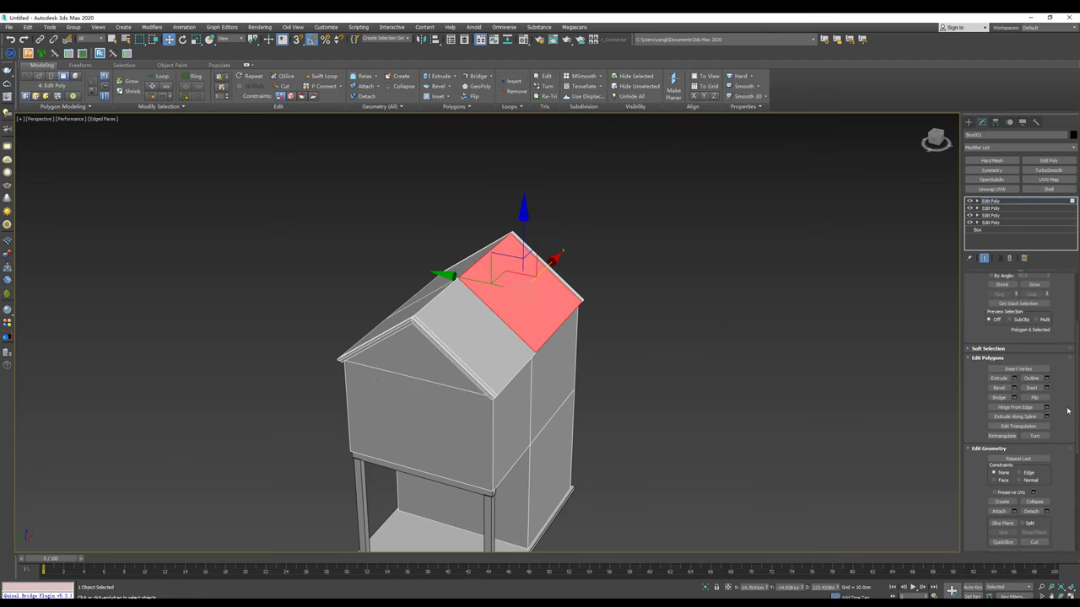
pyautogui.scroll(5, 516, 351)
pyautogui.scroll(-3, 497, 310)
pyautogui.keyDown('shift'); pyautogui.moveTo(509, 200); pyautogui.dragTo(578, 196); pyautogui.keyUp('shift')
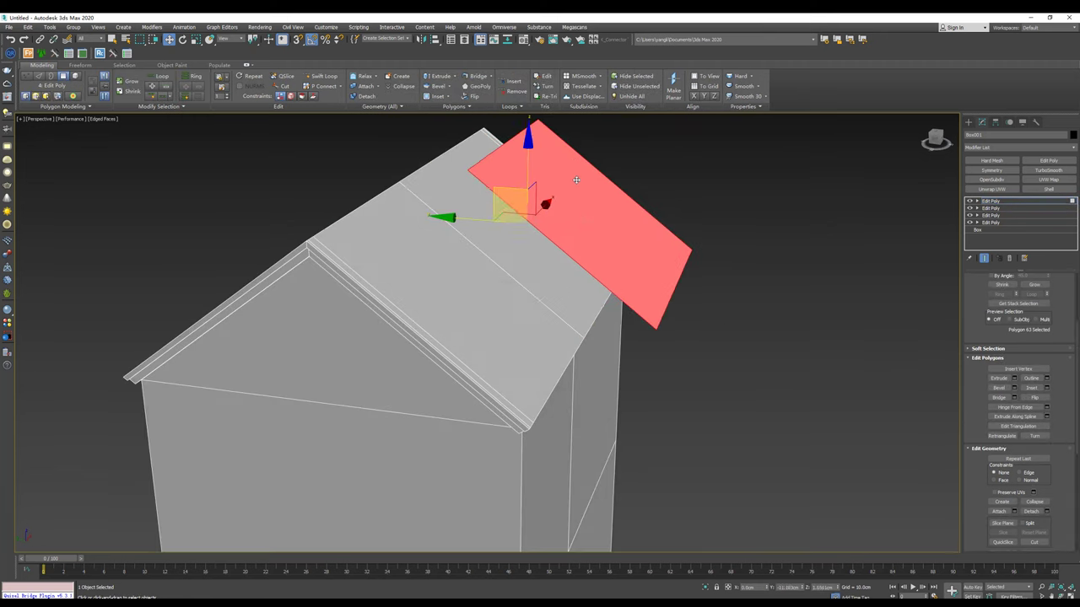
pyautogui.click(573, 320)
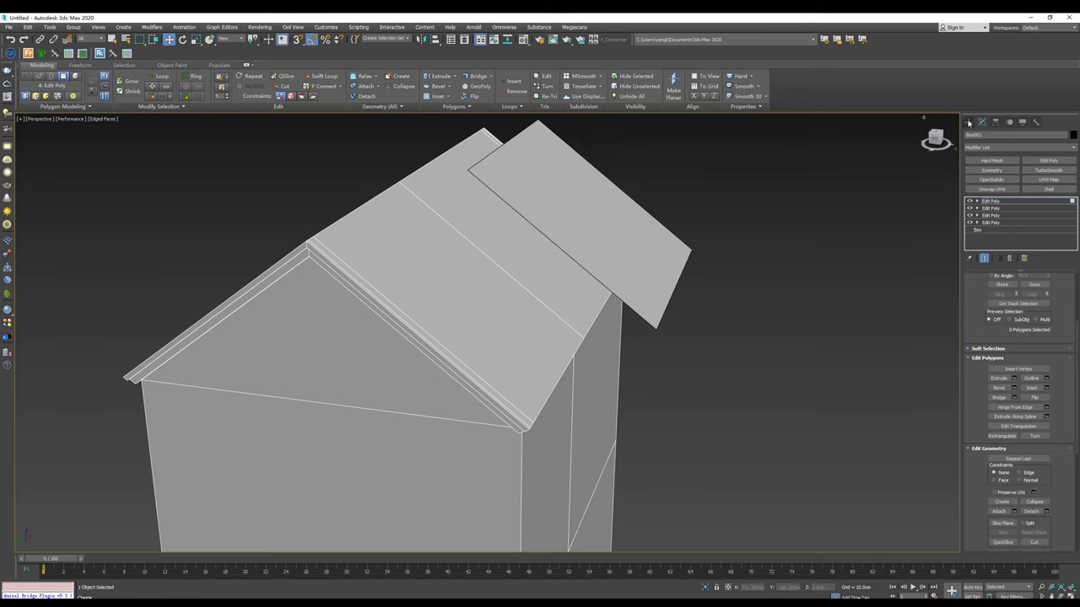
# Step: Confirm the roof panel copy and toggle its transform axes between local and view
pyautogui.click(969, 121)
pyautogui.click(994, 126)
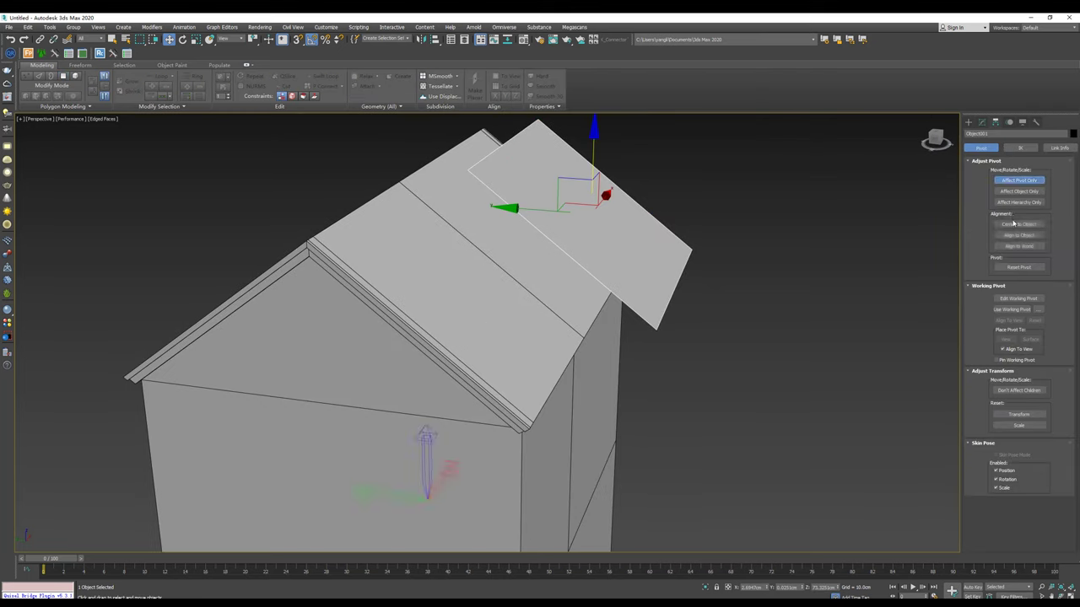
pyautogui.click(982, 121)
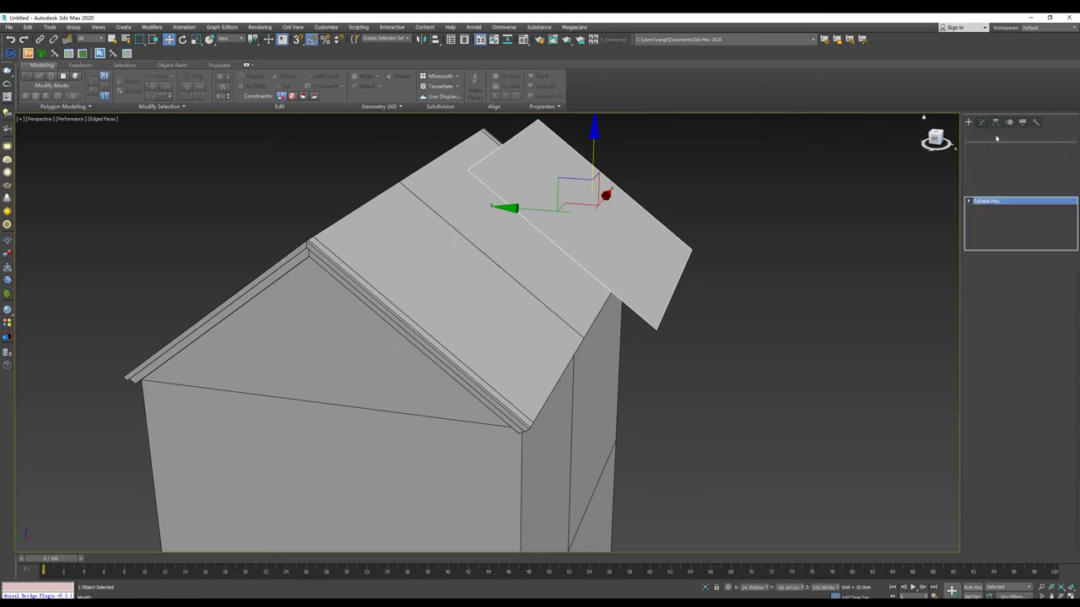
pyautogui.moveTo(586, 245); pyautogui.dragTo(565, 289, button='middle')
pyautogui.press('r')
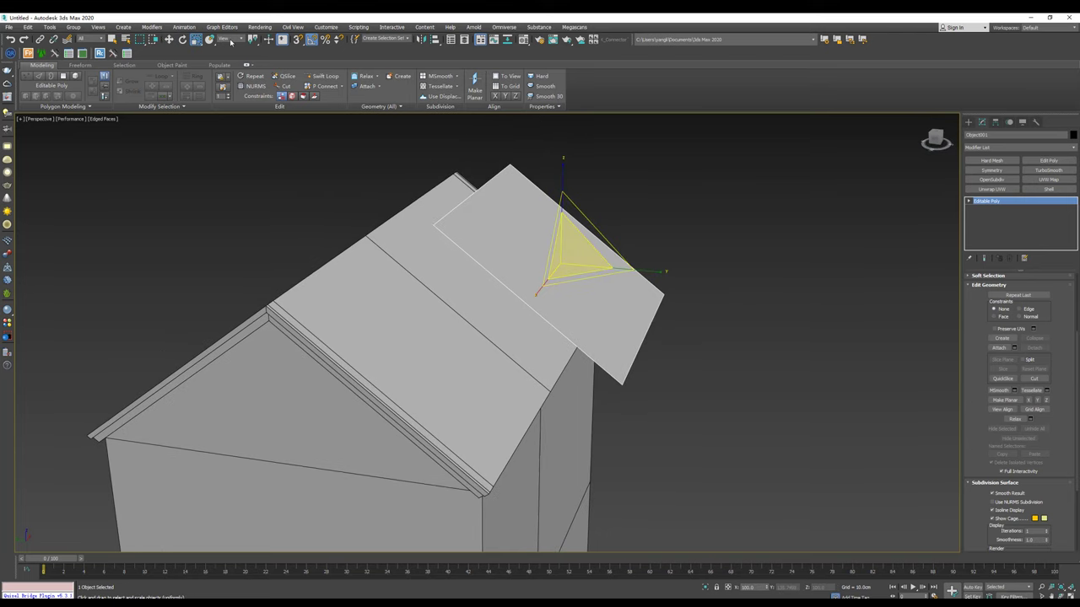
pyautogui.click(226, 39)
pyautogui.click(226, 74)
pyautogui.click(226, 40)
pyautogui.click(229, 47)
pyautogui.press('w')
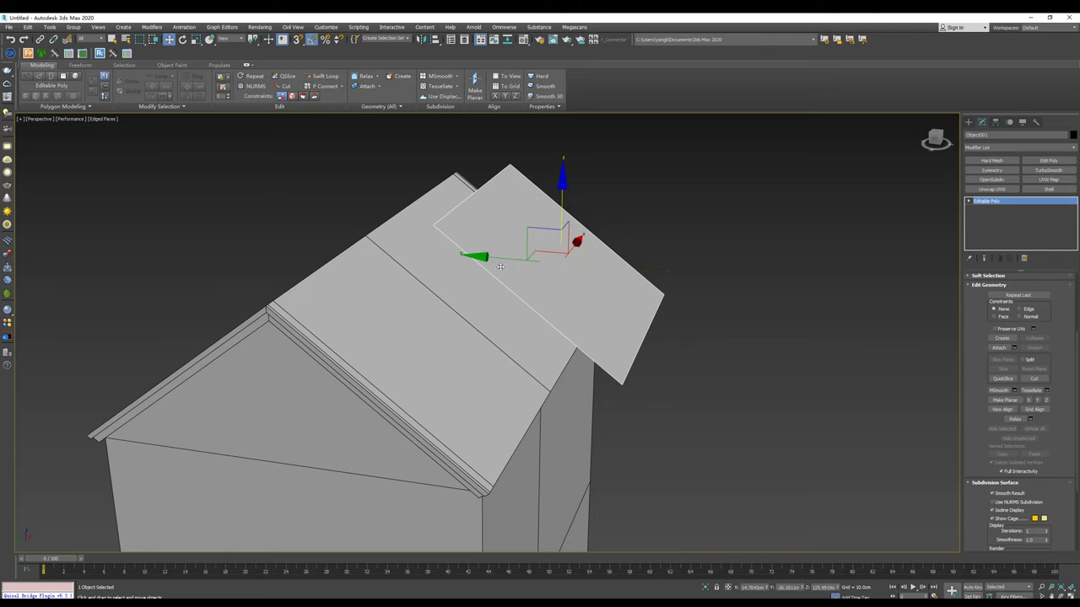
# Step: Slide the copied panel along its length, lower it onto the ridge, and select its right-end vertex
pyautogui.moveTo(490, 257); pyautogui.dragTo(410, 274)
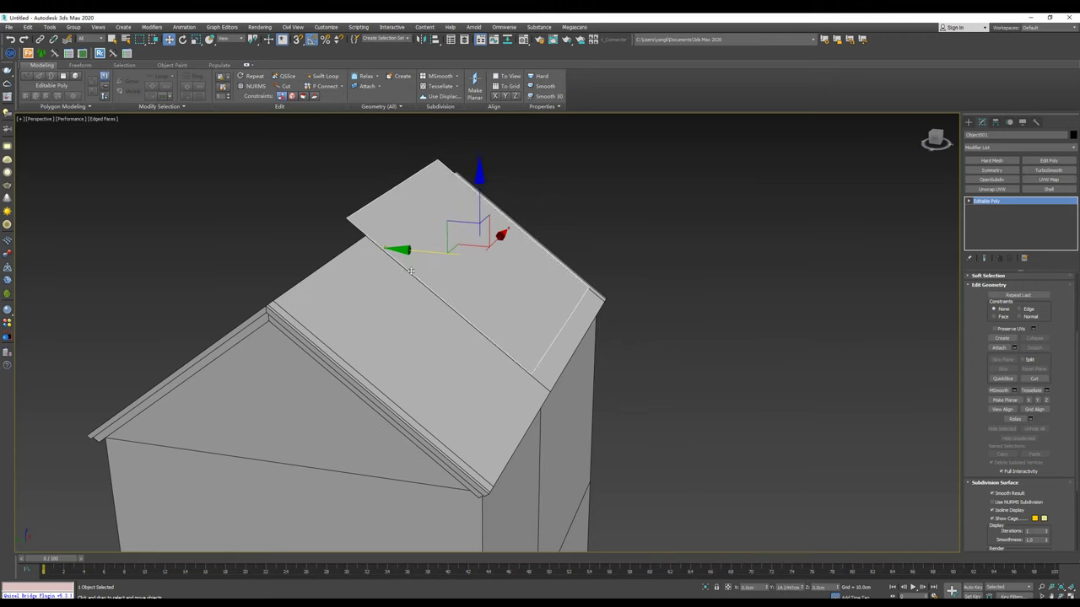
pyautogui.keyDown('alt'); pyautogui.moveTo(424, 282); pyautogui.dragTo(433, 273, button='middle'); pyautogui.keyUp('alt')
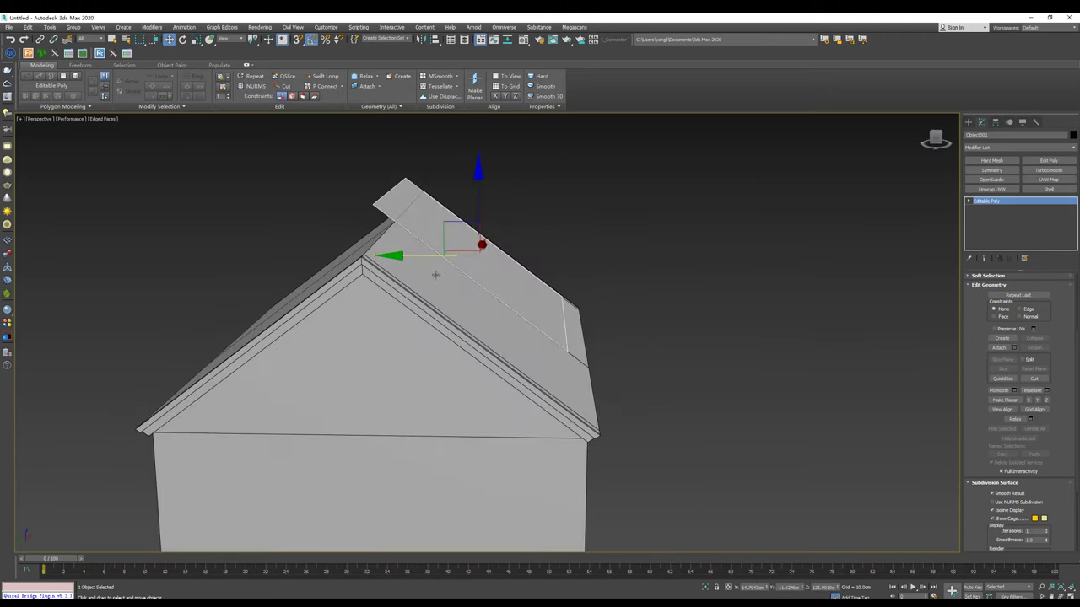
pyautogui.moveTo(448, 221); pyautogui.dragTo(466, 235)
pyautogui.press('1')
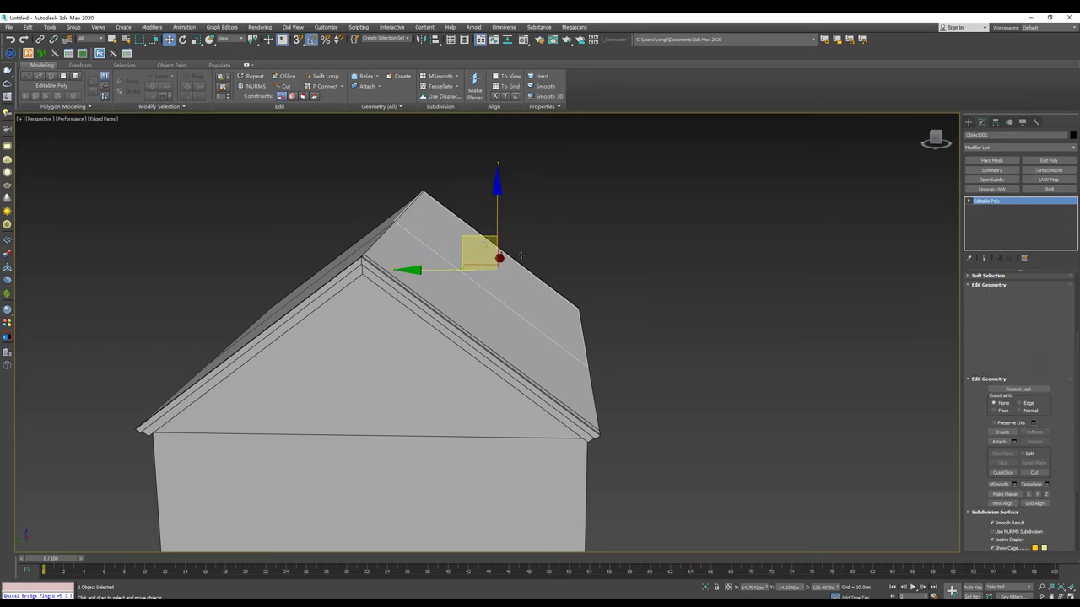
pyautogui.moveTo(449, 196); pyautogui.dragTo(711, 434)
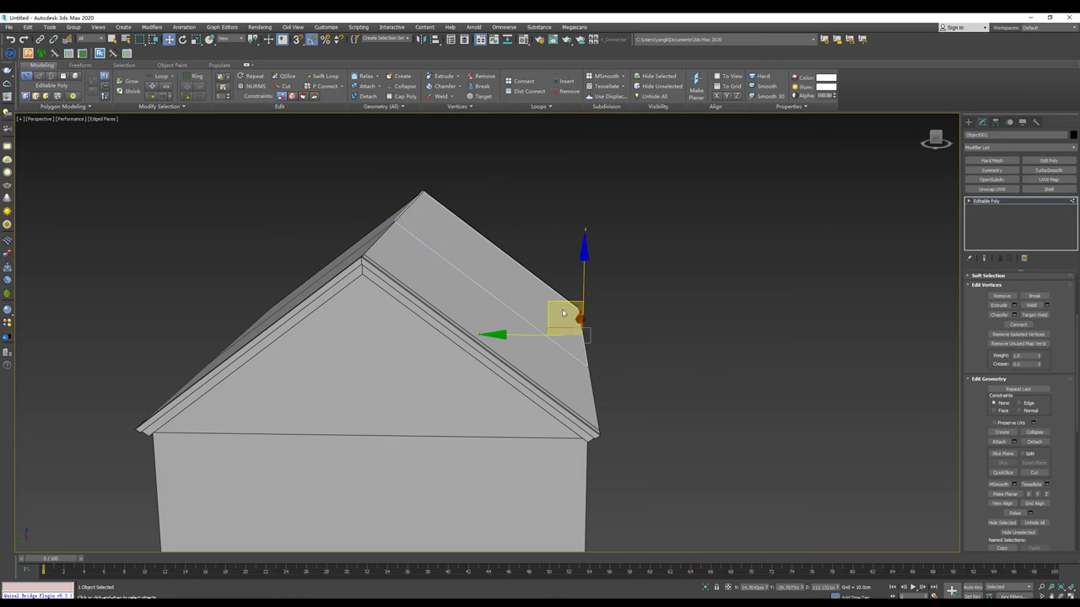
# Step: In Left wireframe view, select another panel vertex and nudge it into place
pyautogui.press('l')
pyautogui.press('z')
pyautogui.scroll(-3, 535, 296)
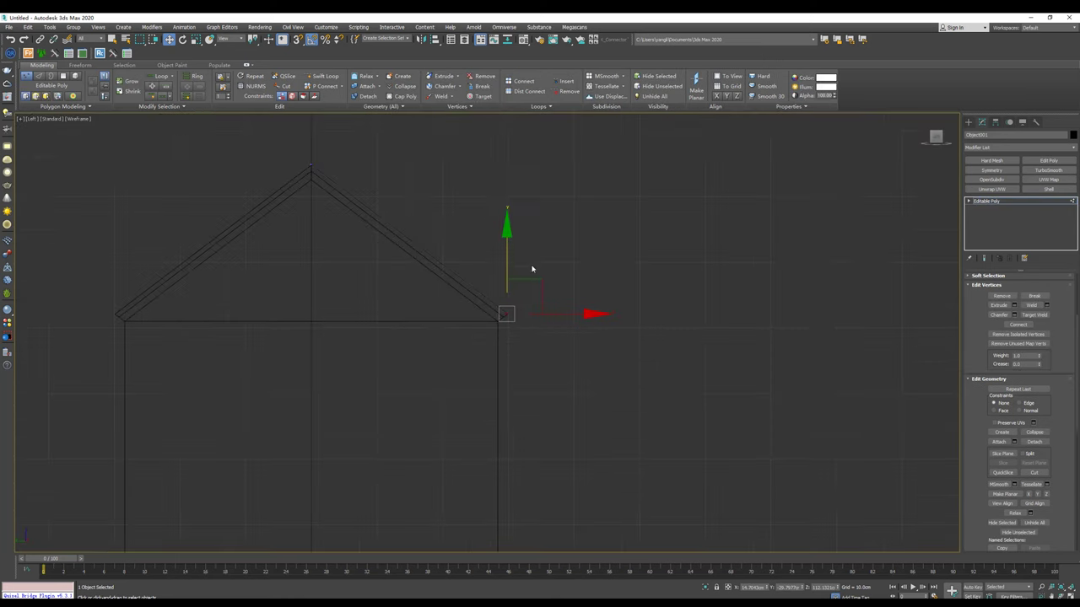
pyautogui.moveTo(533, 270); pyautogui.dragTo(545, 330, button='middle')
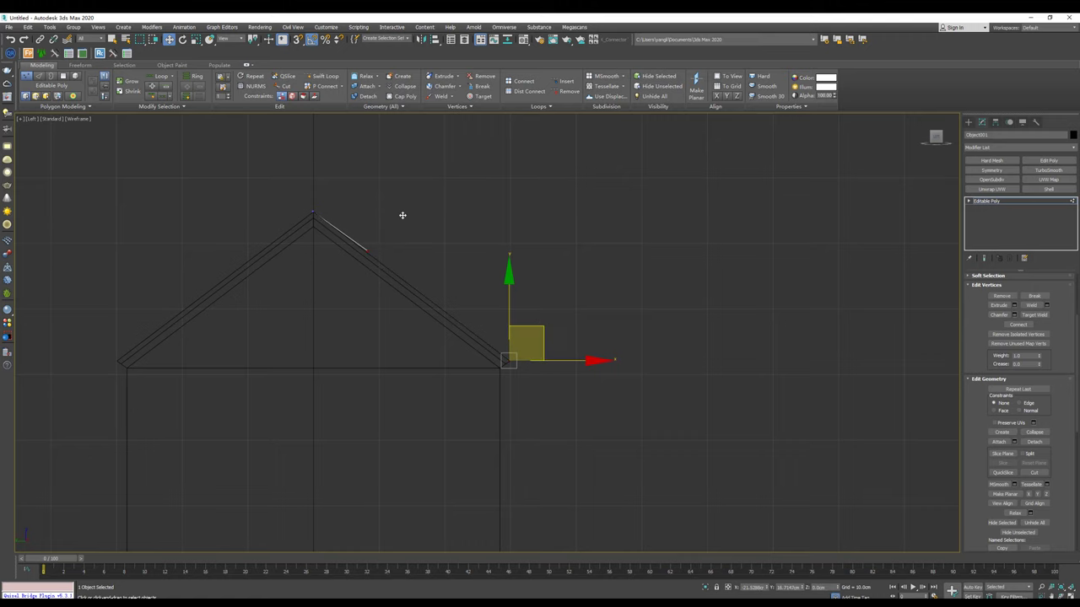
pyautogui.click(365, 253)
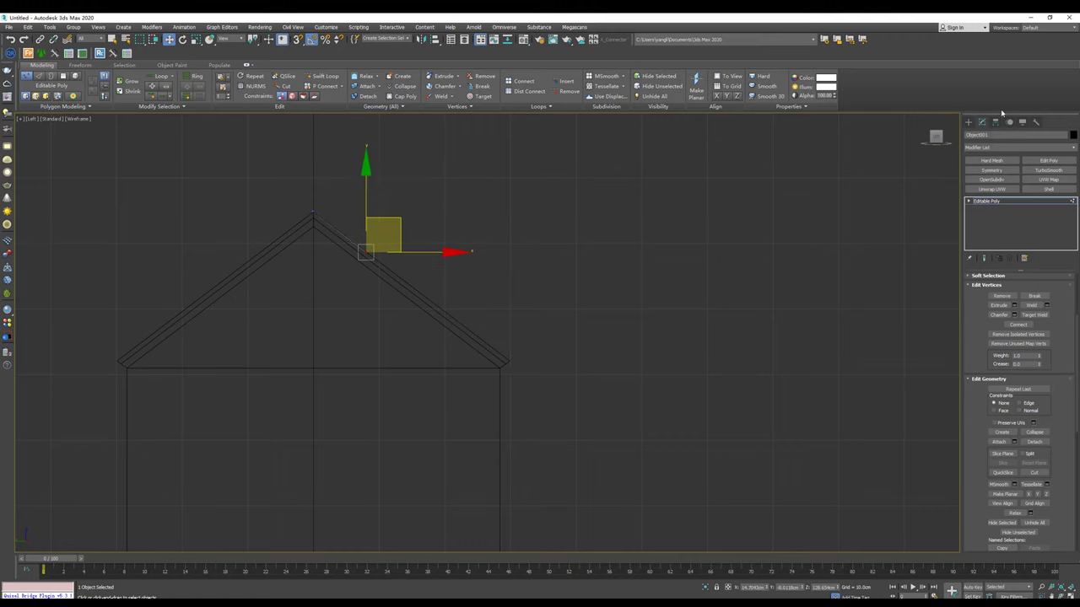
pyautogui.click(968, 122)
pyautogui.press('p')
pyautogui.keyDown('alt'); pyautogui.moveTo(385, 251); pyautogui.dragTo(490, 278, button='middle'); pyautogui.keyUp('alt')
pyautogui.scroll(-3, 455, 265)
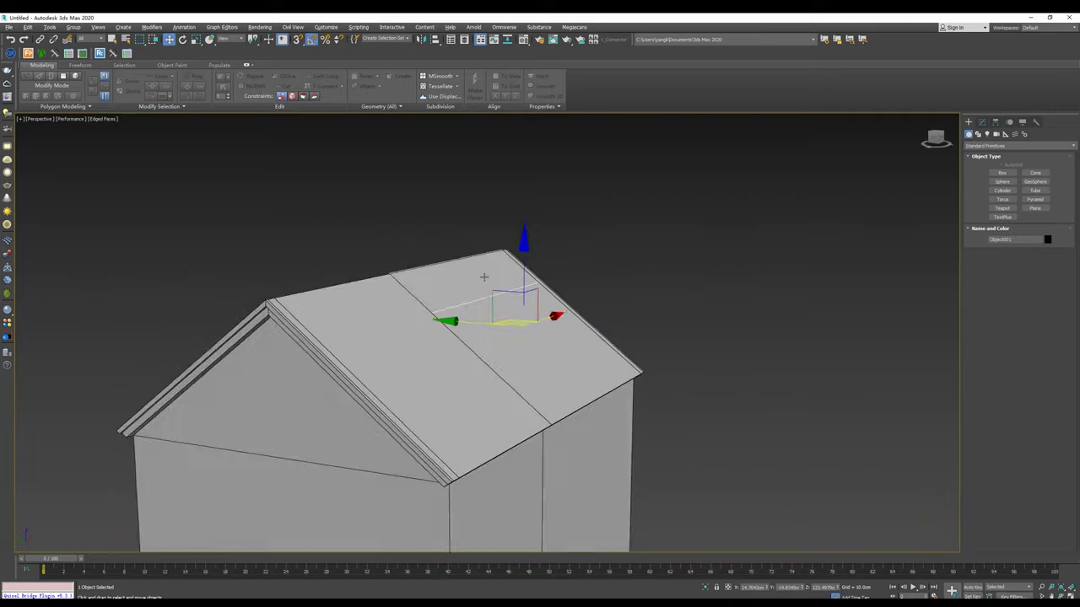
pyautogui.scroll(3, 506, 286)
pyautogui.moveTo(517, 295); pyautogui.dragTo(515, 297)
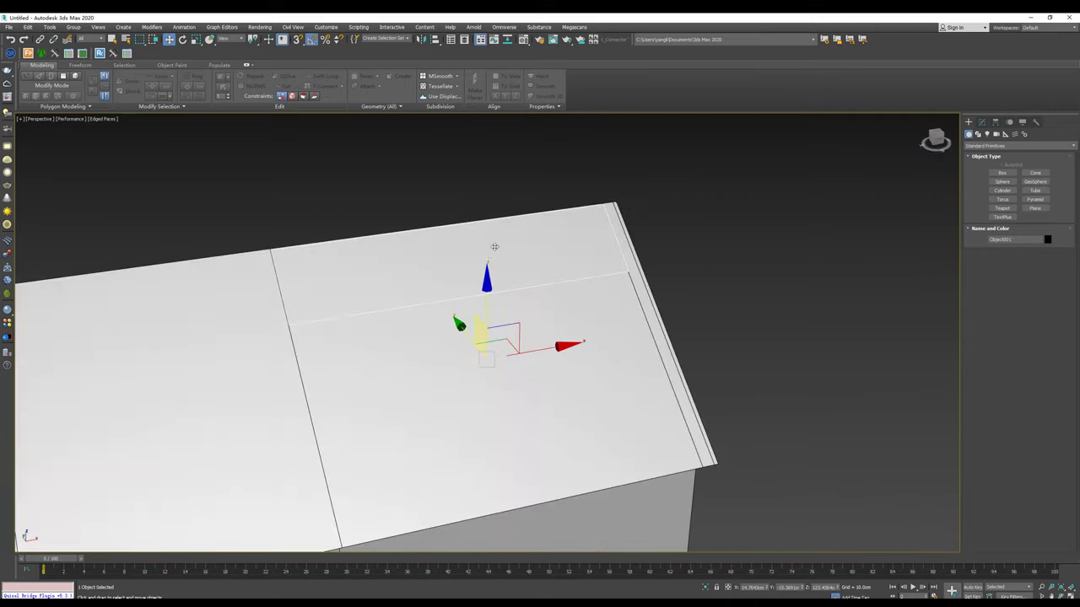
# Step: Stretch the panel's corner vertices along the ridge so it spans the full roof length
pyautogui.click(981, 123)
pyautogui.press('1')
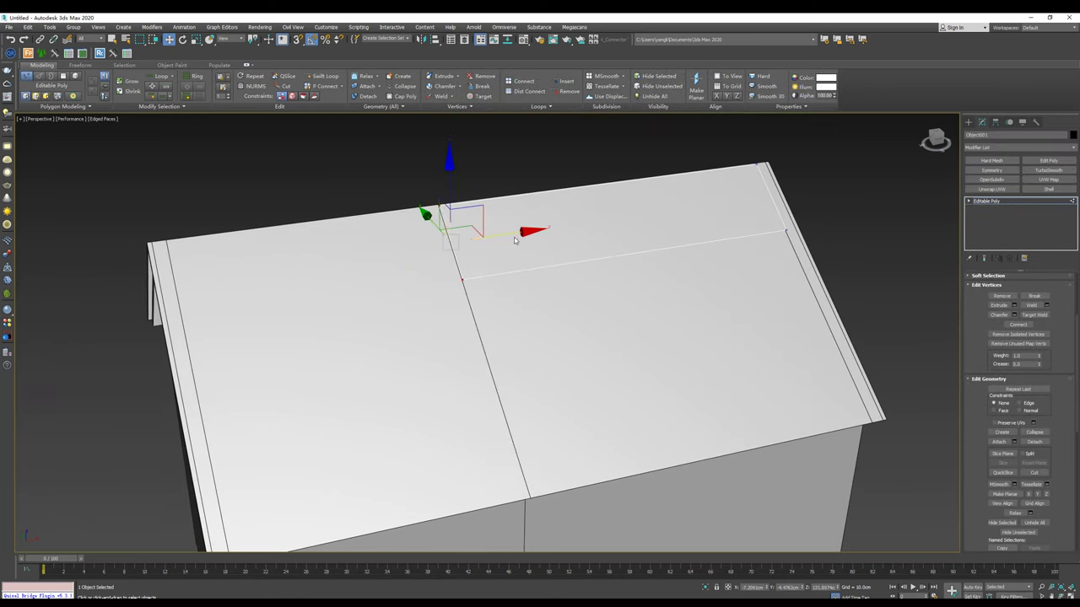
pyautogui.moveTo(514, 230); pyautogui.dragTo(358, 252)
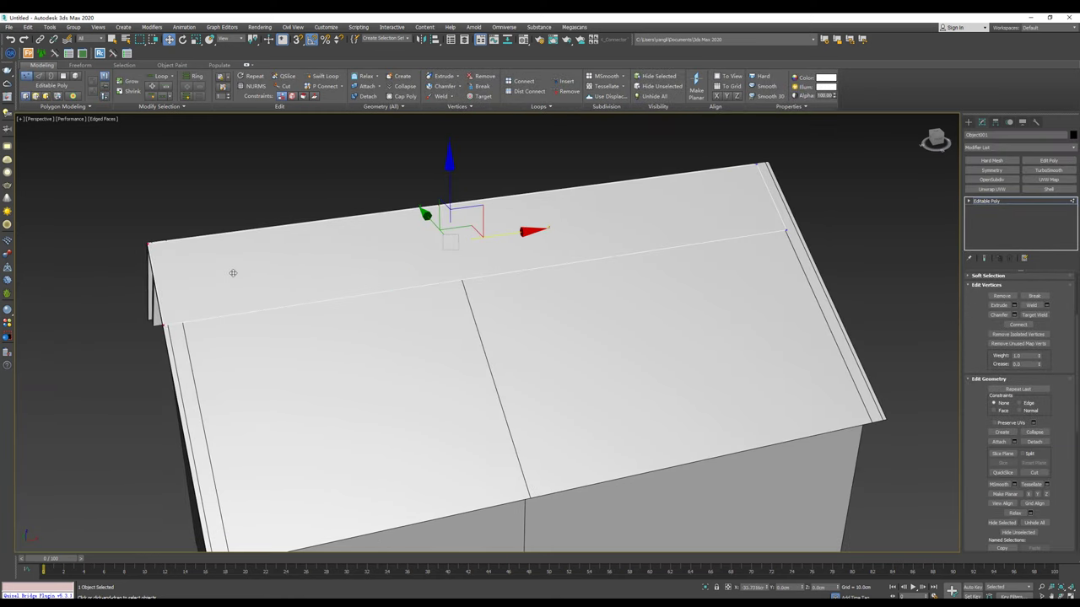
pyautogui.click(148, 247)
pyautogui.click(768, 168)
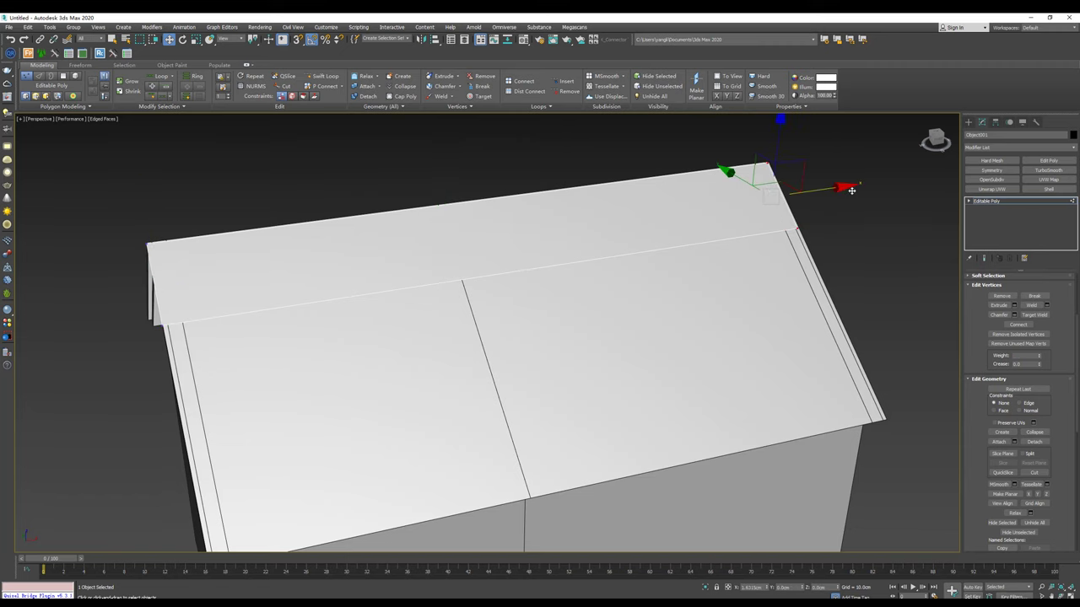
pyautogui.moveTo(841, 194); pyautogui.dragTo(854, 192)
pyautogui.click(989, 202)
# Step: Give the strip a Shell with 0.2cm outer thickness and clone it as Object002 lower on the slope
pyautogui.click(1048, 189)
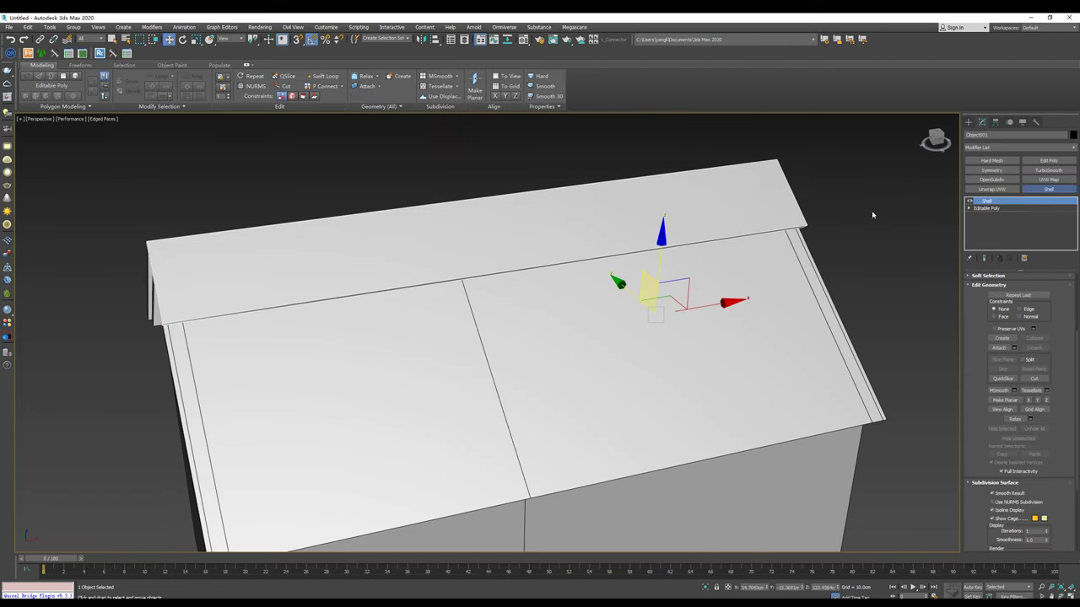
pyautogui.moveTo(641, 295)
pyautogui.keyDown('alt'); pyautogui.mouseDown(button='middle')
pyautogui.moveTo(839, 289)
pyautogui.moveTo(703, 300)
pyautogui.mouseUp(button='middle'); pyautogui.keyUp('alt')
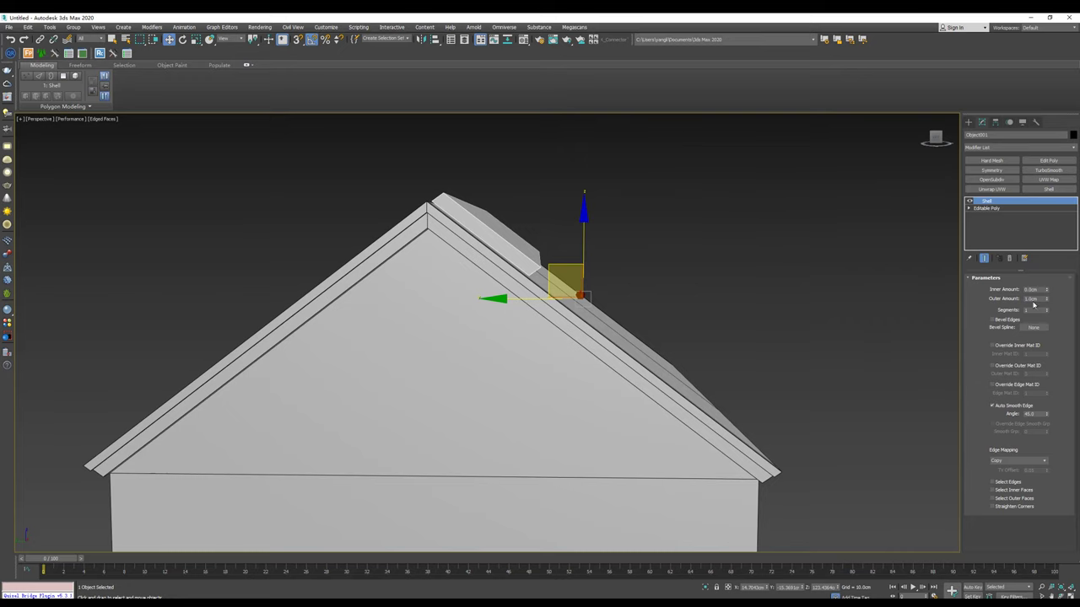
pyautogui.moveTo(1047, 300); pyautogui.dragTo(1043, 332)
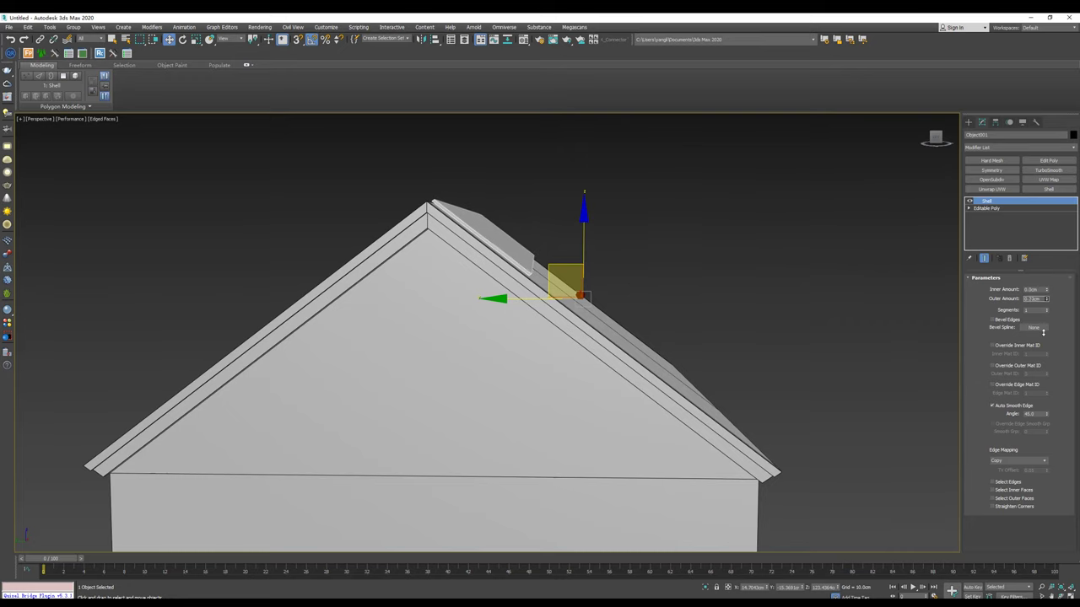
pyautogui.moveTo(551, 267); pyautogui.dragTo(550, 267)
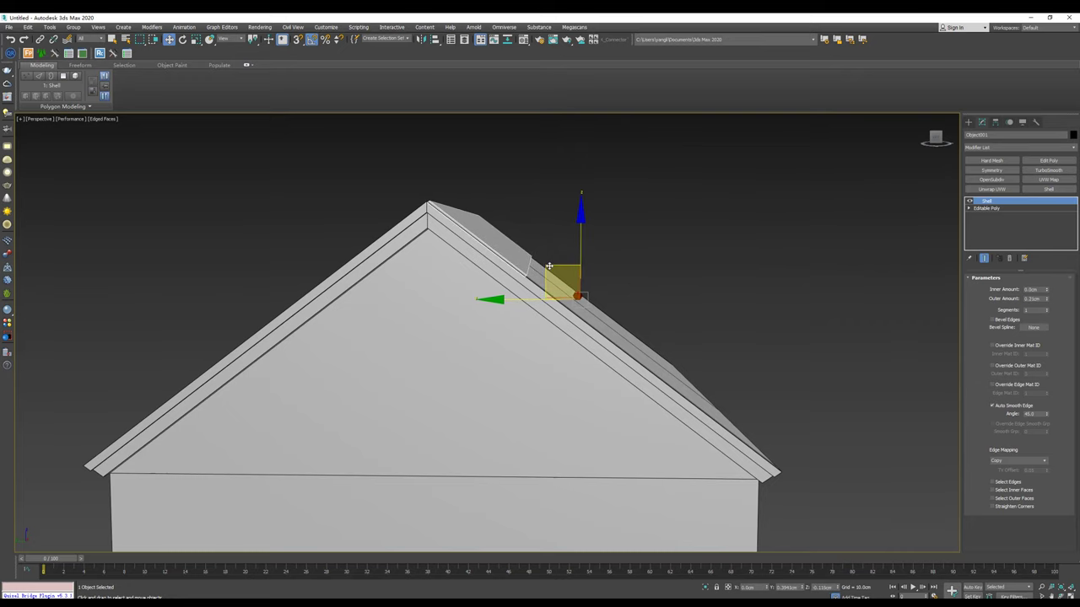
pyautogui.moveTo(546, 265)
pyautogui.keyDown('alt'); pyautogui.mouseDown(button='middle')
pyautogui.moveTo(472, 258)
pyautogui.moveTo(453, 270)
pyautogui.moveTo(494, 248)
pyautogui.moveTo(547, 243)
pyautogui.moveTo(553, 261)
pyautogui.moveTo(550, 248)
pyautogui.mouseUp(button='middle'); pyautogui.keyUp('alt')
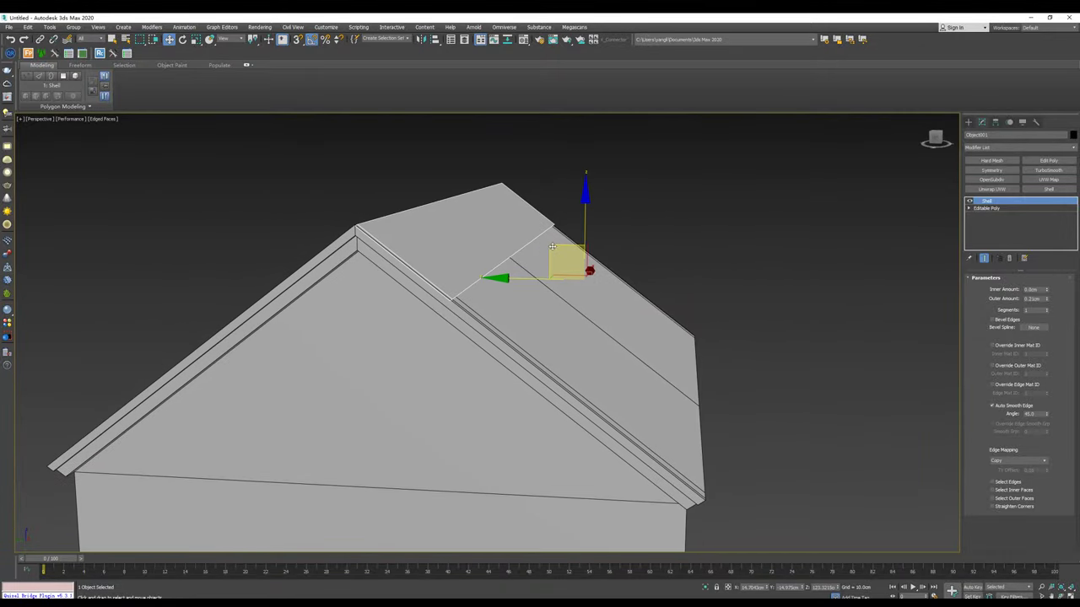
pyautogui.keyDown('shift'); pyautogui.moveTo(557, 253); pyautogui.dragTo(610, 290); pyautogui.keyUp('shift')
# Step: Center the roof strip's pivot on the object in the Left wireframe view
pyautogui.keyDown('alt'); pyautogui.moveTo(611, 290); pyautogui.dragTo(545, 293, button='middle'); pyautogui.keyUp('alt')
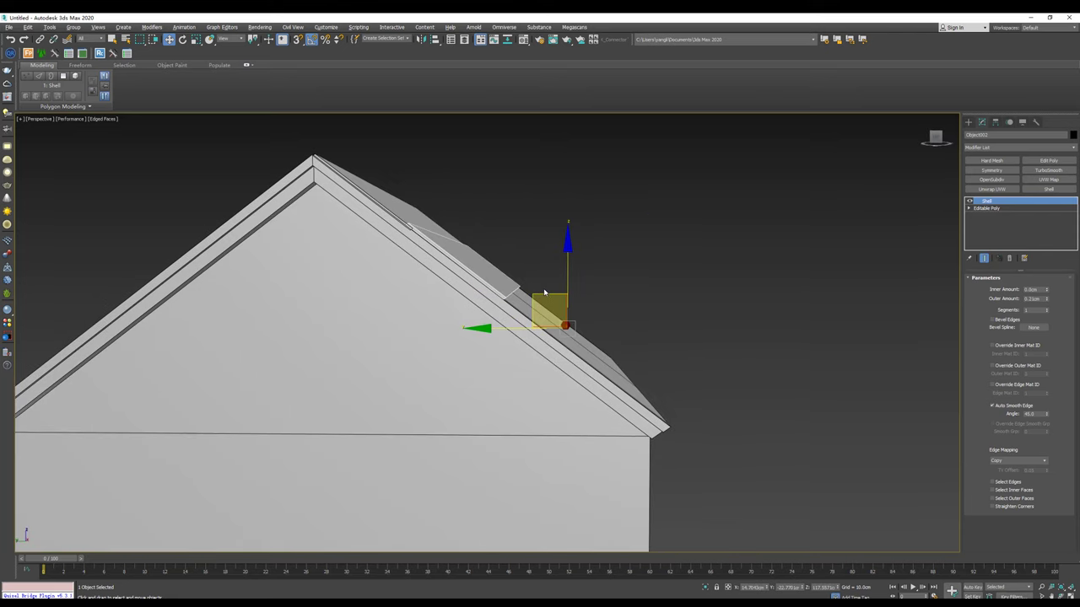
pyautogui.press('l')
pyautogui.scroll(-2, 545, 294)
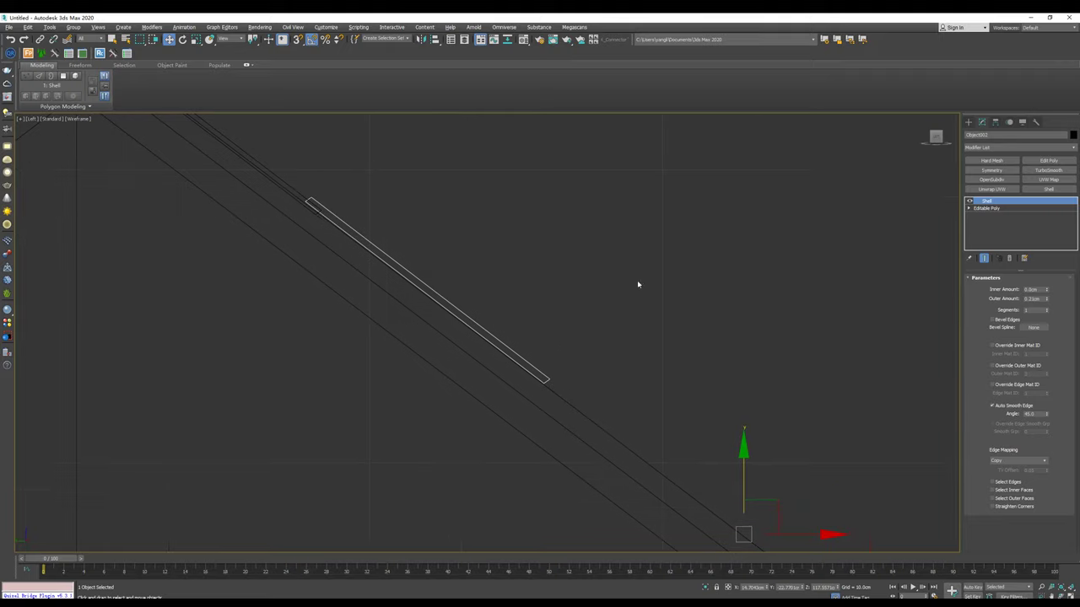
pyautogui.click(995, 122)
pyautogui.click(1019, 181)
pyautogui.click(1020, 222)
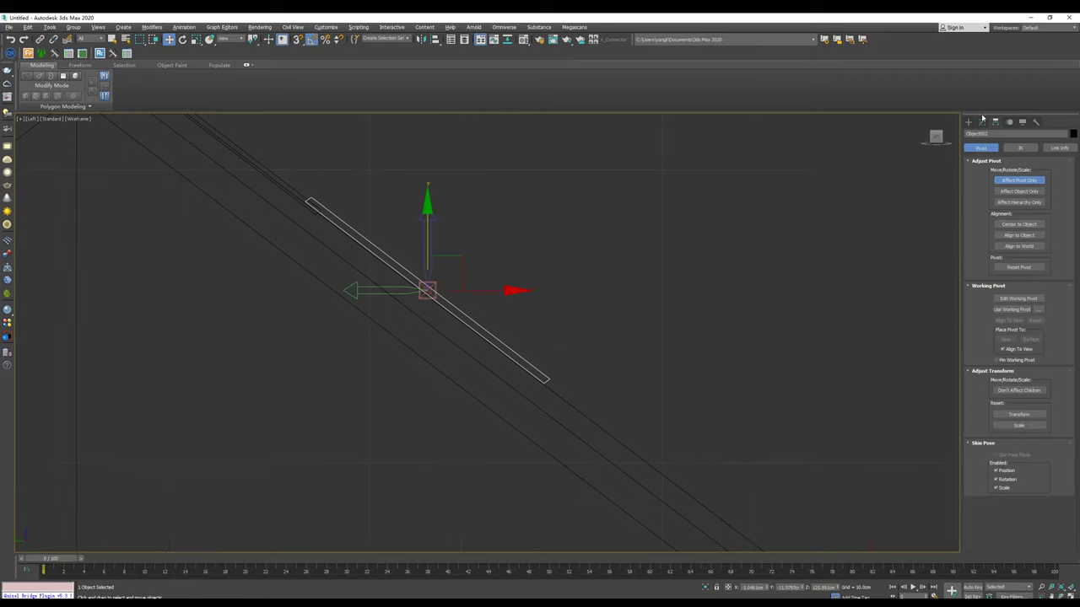
pyautogui.click(968, 122)
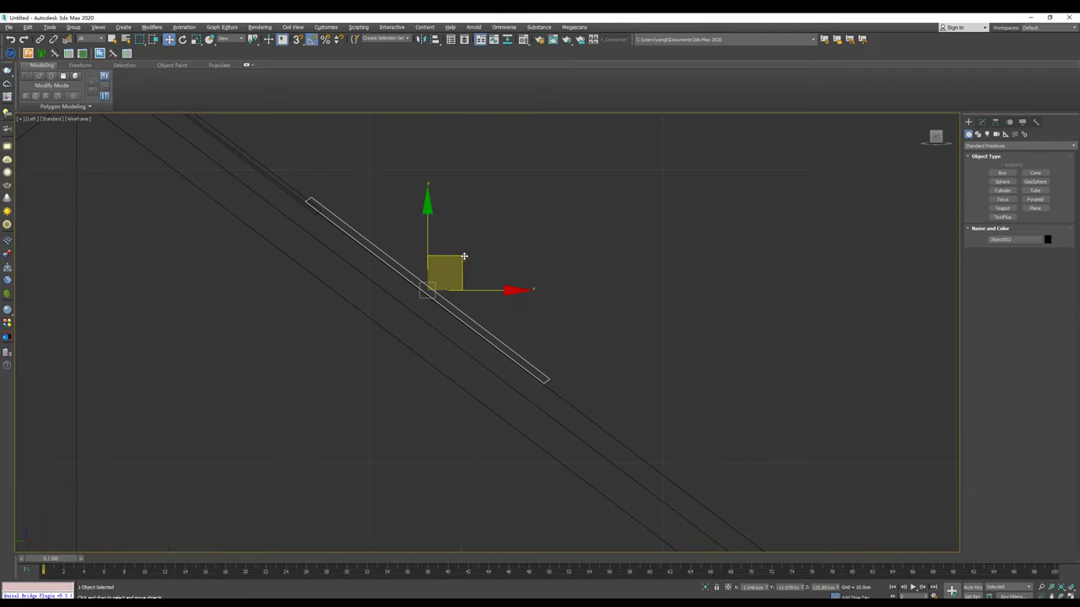
# Step: Clone more strips down the slope up to Object004 and slide the last one along the roof edge
pyautogui.keyDown('shift'); pyautogui.moveTo(464, 255); pyautogui.dragTo(577, 361); pyautogui.keyUp('shift')
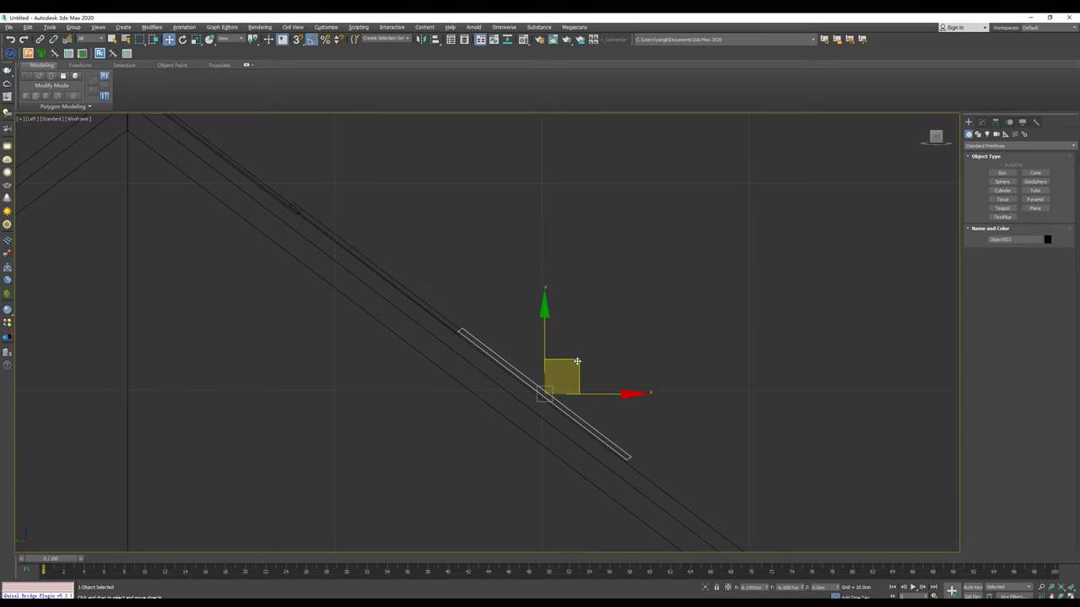
pyautogui.press('Return')
pyautogui.moveTo(630, 383); pyautogui.dragTo(403, 250, button='middle')
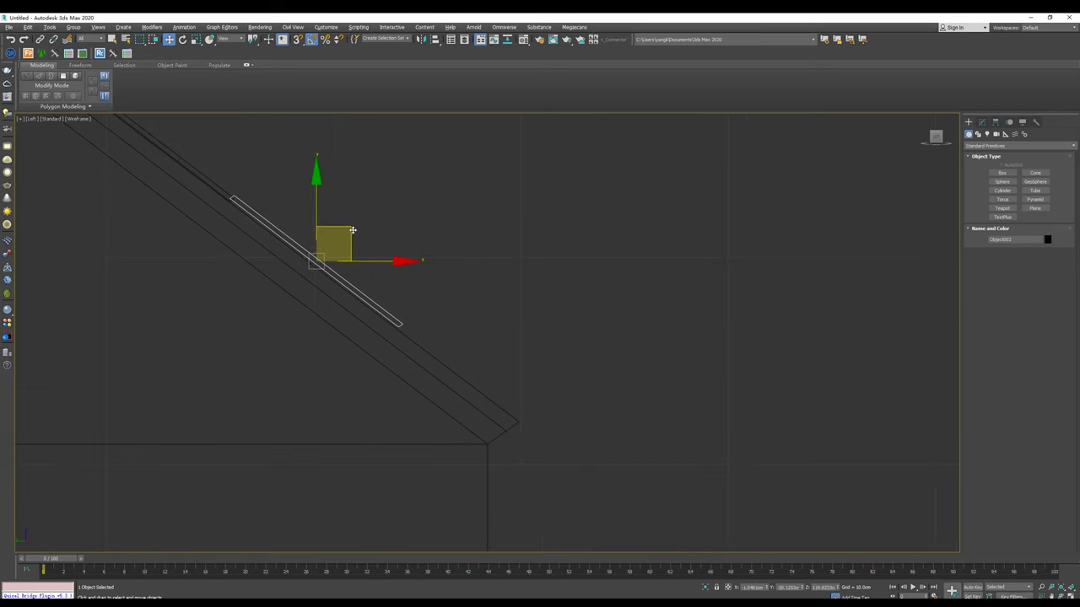
pyautogui.keyDown('shift'); pyautogui.moveTo(350, 230); pyautogui.dragTo(472, 325); pyautogui.keyUp('shift')
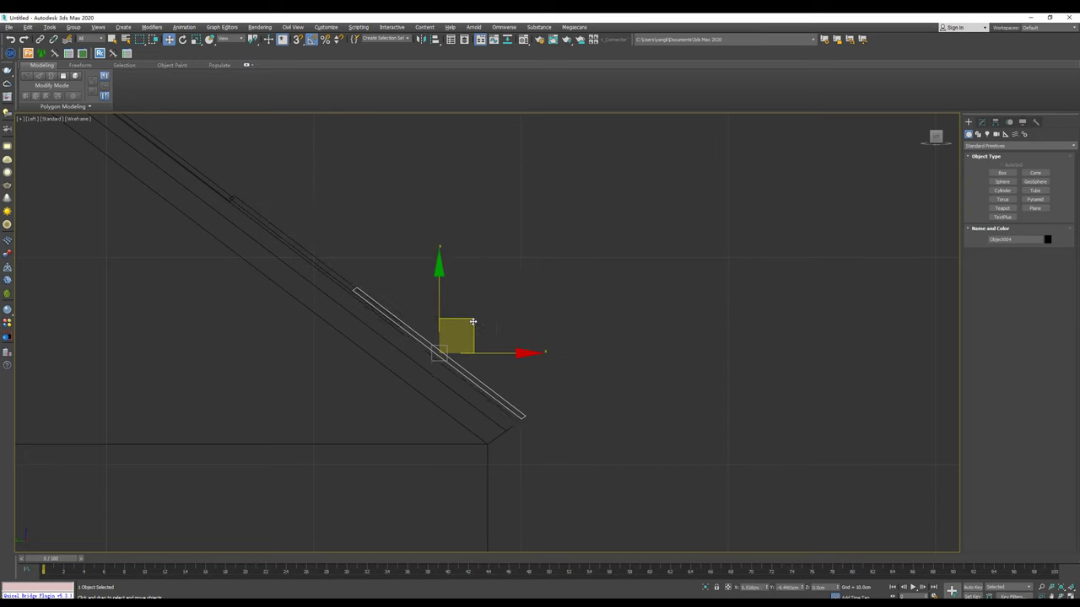
pyautogui.press('e')
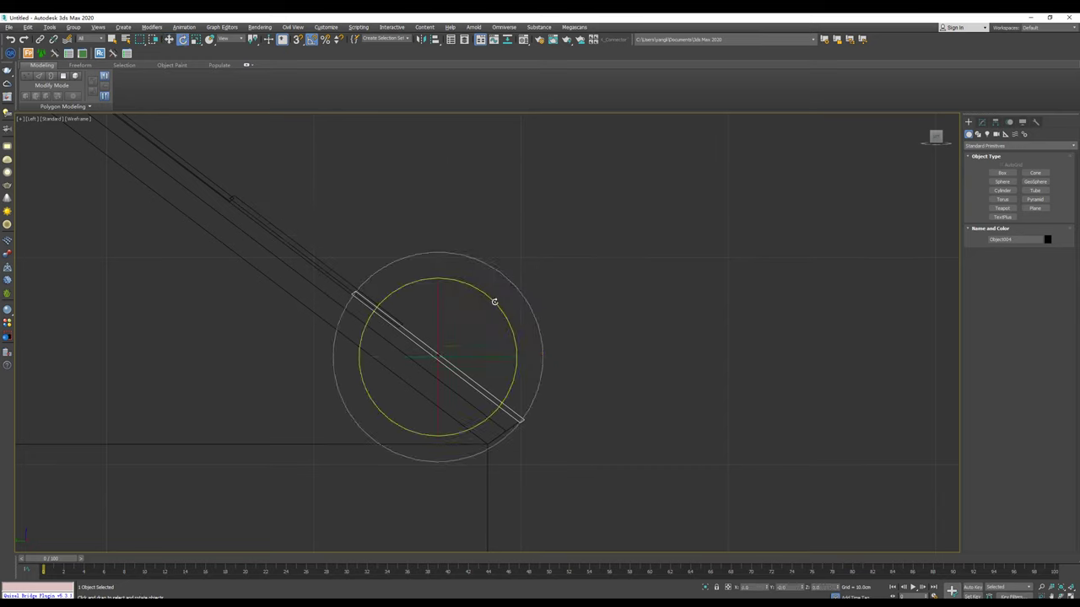
pyautogui.press('w')
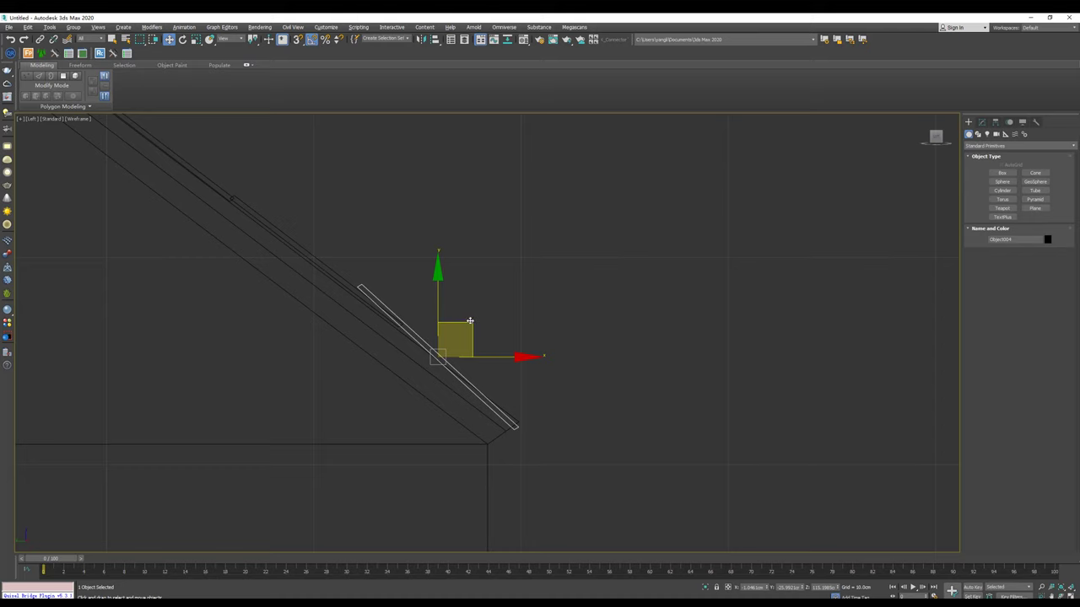
pyautogui.moveTo(470, 320); pyautogui.dragTo(475, 317)
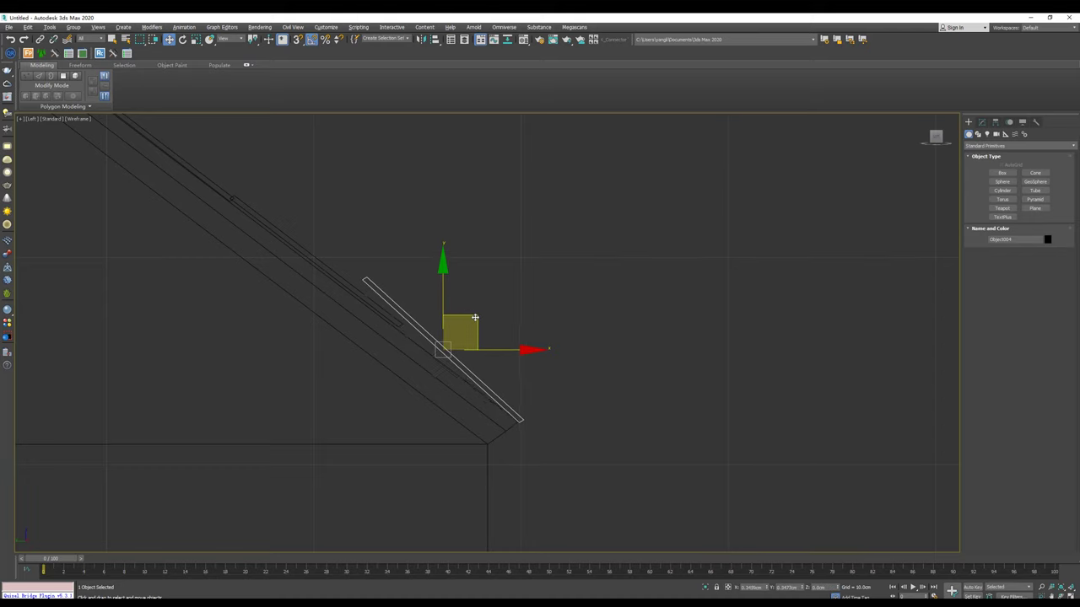
pyautogui.click(622, 259)
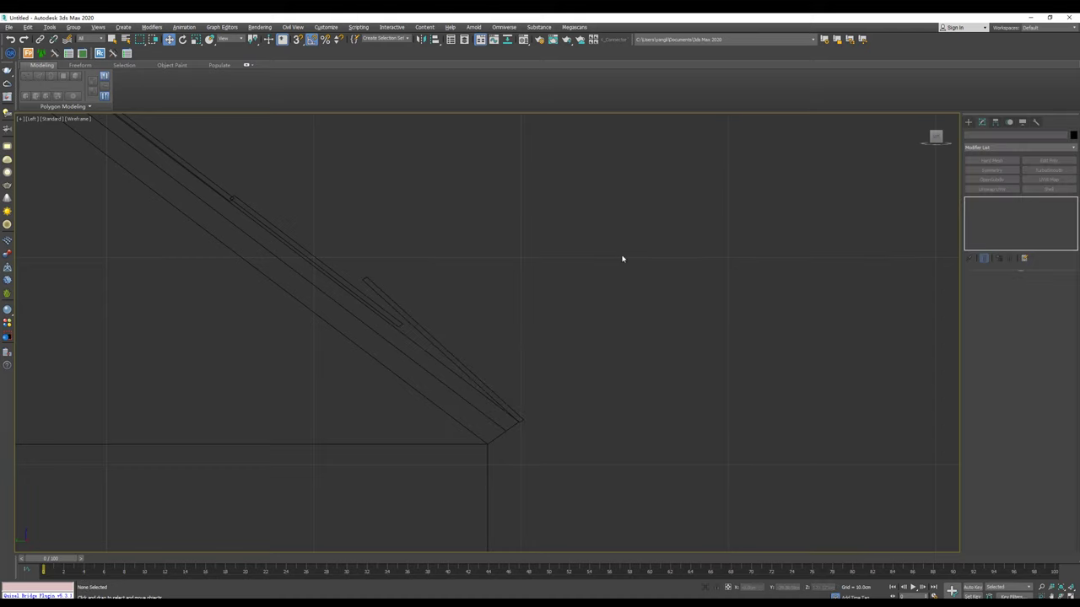
# Step: Add Edit Poly to Object004 and move its upper-end vertices so the strips overlap in stepped tiers
pyautogui.click(426, 326)
pyautogui.click(1048, 160)
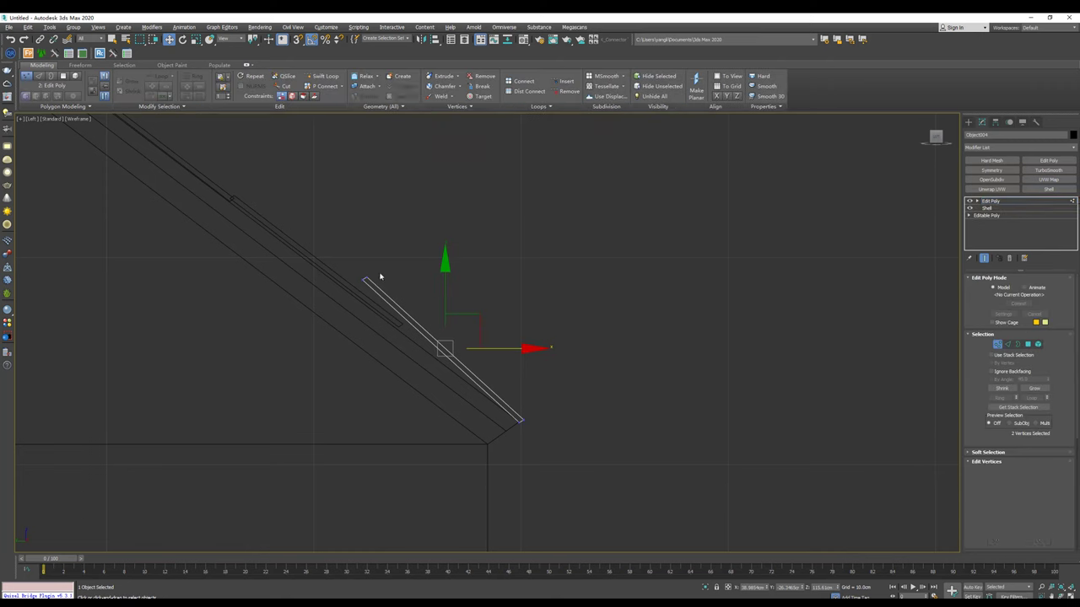
pyautogui.click(365, 279)
pyautogui.moveTo(364, 275); pyautogui.dragTo(422, 277)
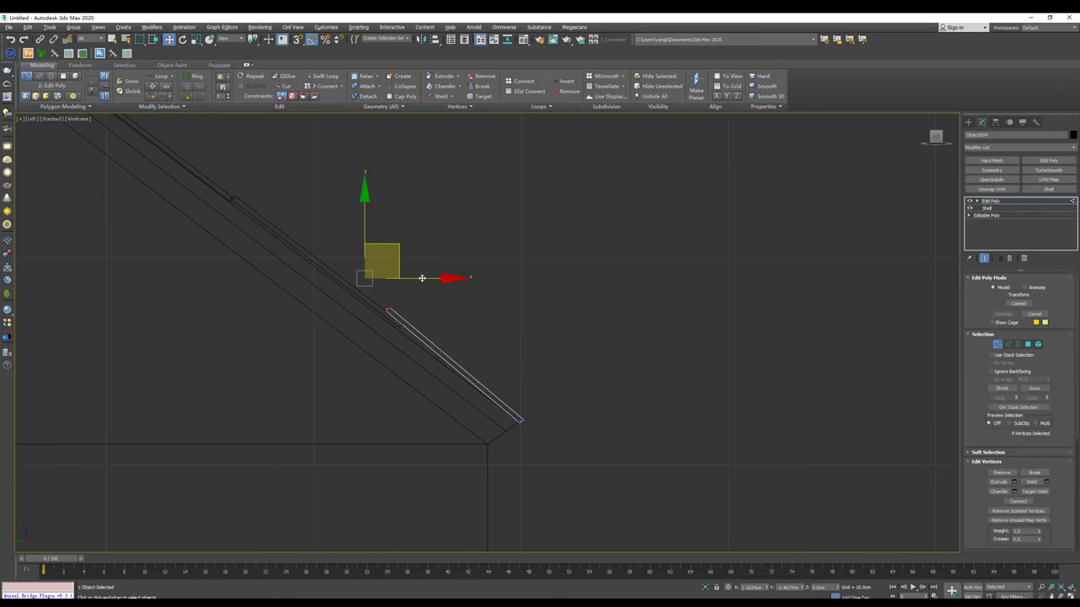
pyautogui.press('p')
pyautogui.scroll(5, 461, 285)
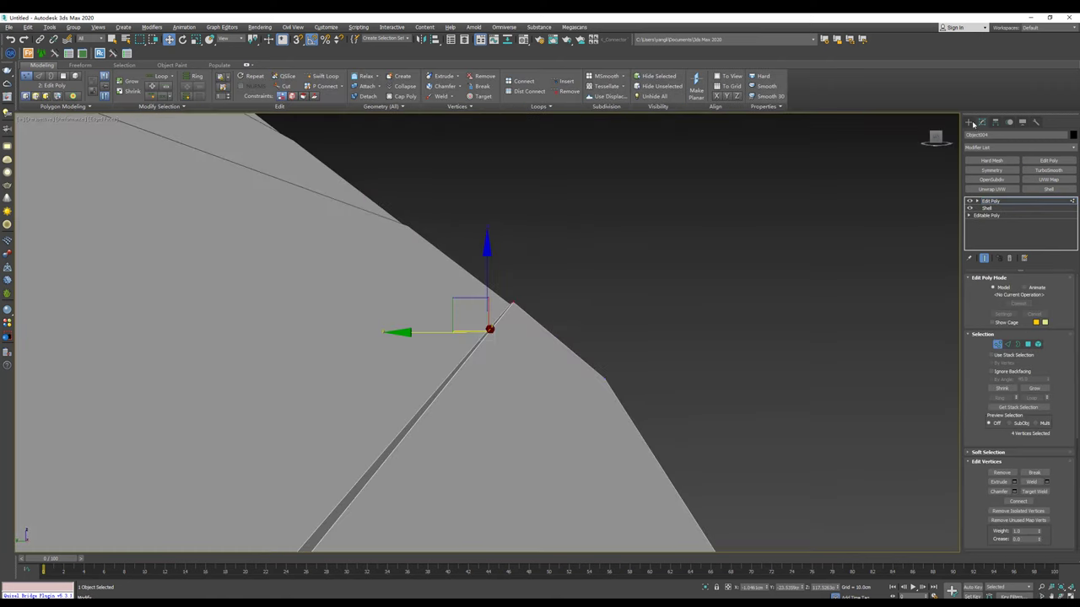
pyautogui.scroll(-4, 461, 285)
pyautogui.moveTo(461, 285)
pyautogui.keyDown('alt'); pyautogui.mouseDown(button='middle')
pyautogui.moveTo(389, 332)
pyautogui.moveTo(472, 312)
pyautogui.mouseUp(button='middle'); pyautogui.keyUp('alt')
pyautogui.scroll(4, 472, 312)
# Step: Select the four roof planks and Shift-drag to clone them
pyautogui.click(499, 289)
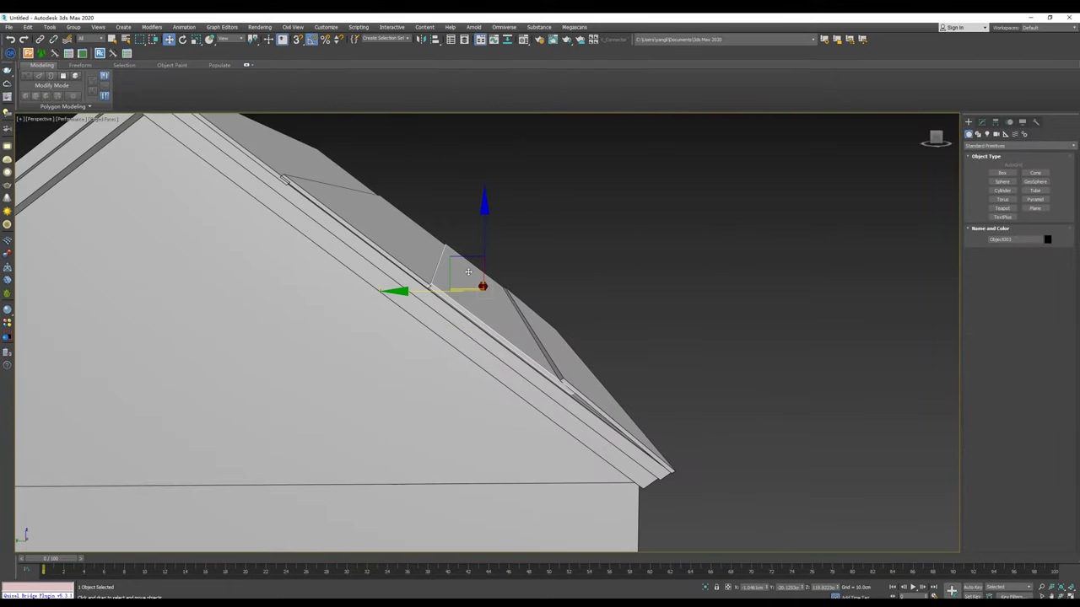
pyautogui.press('m')
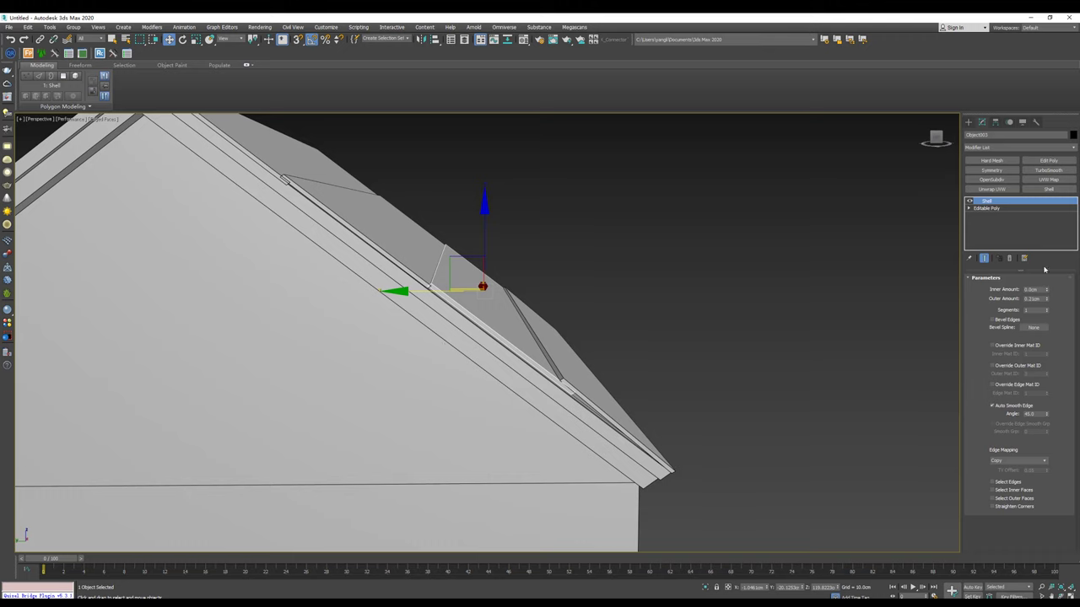
pyautogui.keyDown('ctrl'); pyautogui.click(540, 335); pyautogui.keyUp('ctrl')
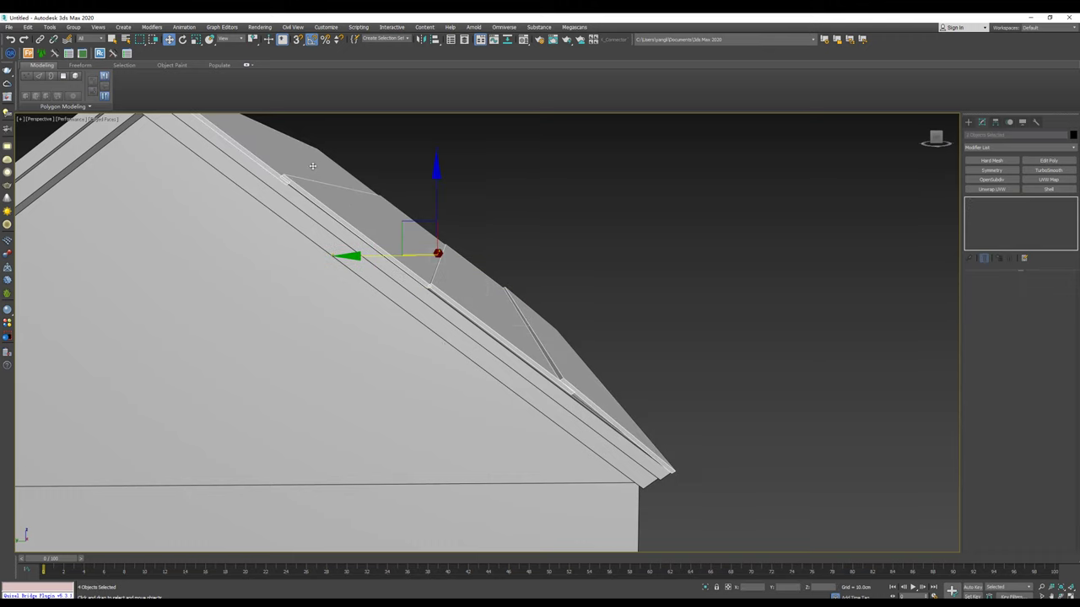
pyautogui.keyDown('alt'); pyautogui.moveTo(540, 335); pyautogui.dragTo(428, 280, button='middle'); pyautogui.keyUp('alt')
pyautogui.scroll(-4, 427, 280)
pyautogui.moveTo(371, 274)
pyautogui.keyDown('shift'); pyautogui.mouseDown()
pyautogui.moveTo(188, 274)
pyautogui.moveTo(302, 289)
pyautogui.mouseUp(); pyautogui.keyUp('shift')
pyautogui.press('Return')
# Step: Rotate the copied planks and move them onto the opposite roof slope in Left view
pyautogui.press('e')
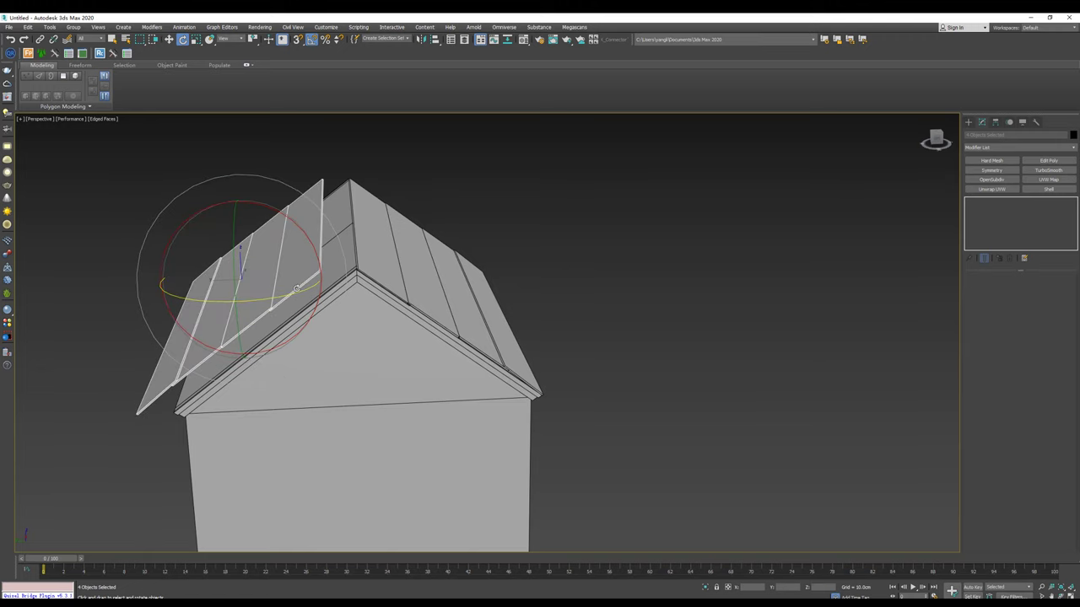
pyautogui.press('l')
pyautogui.press('w')
pyautogui.scroll(-3, 433, 306)
pyautogui.scroll(3, 424, 282)
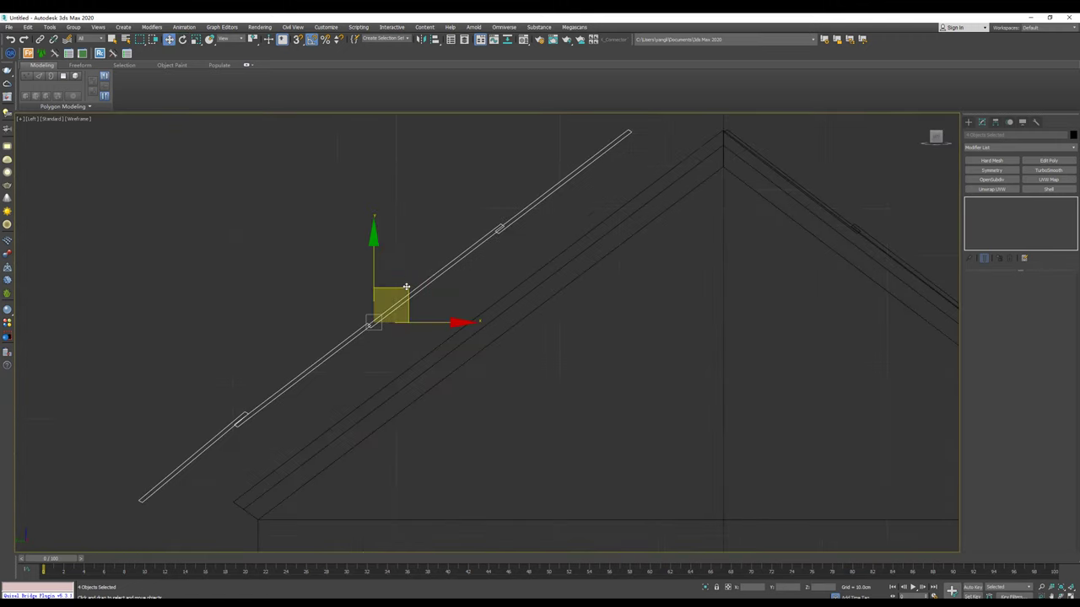
pyautogui.moveTo(406, 288); pyautogui.dragTo(497, 286)
pyautogui.scroll(-2, 422, 278)
pyautogui.press('p')
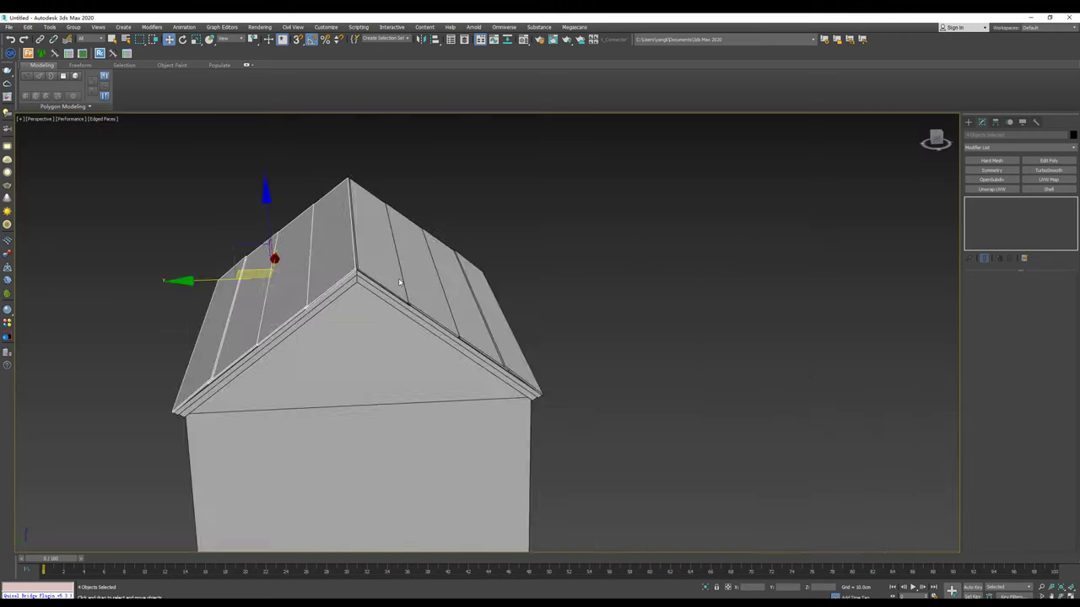
pyautogui.moveTo(422, 277)
pyautogui.keyDown('alt'); pyautogui.mouseDown(button='middle')
pyautogui.moveTo(378, 279)
pyautogui.moveTo(478, 294)
pyautogui.mouseUp(button='middle'); pyautogui.keyUp('alt')
pyautogui.press('F3')
pyautogui.press('F3')
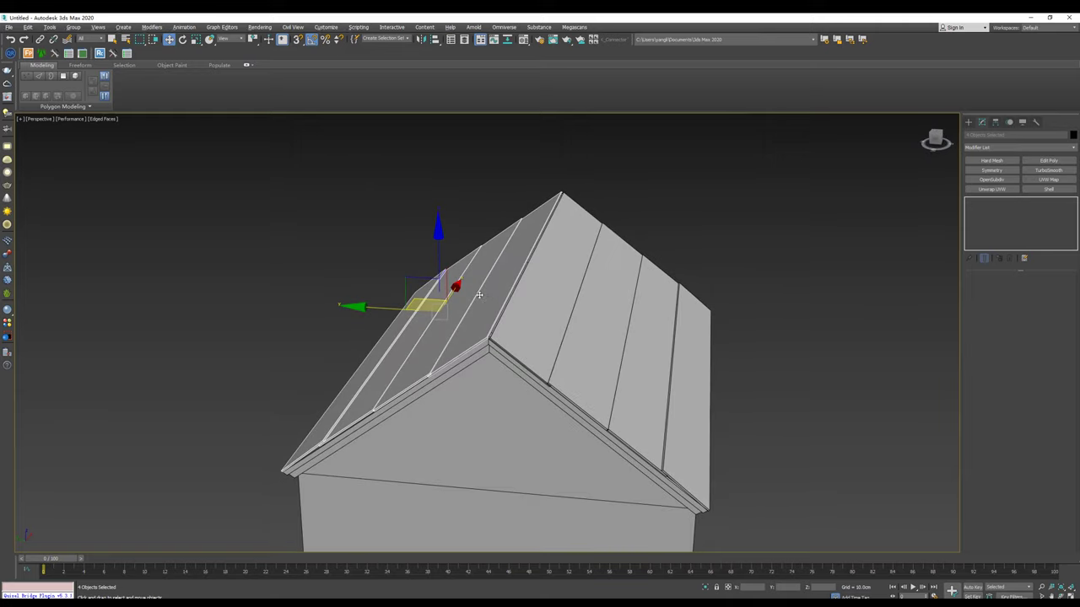
pyautogui.click(510, 330)
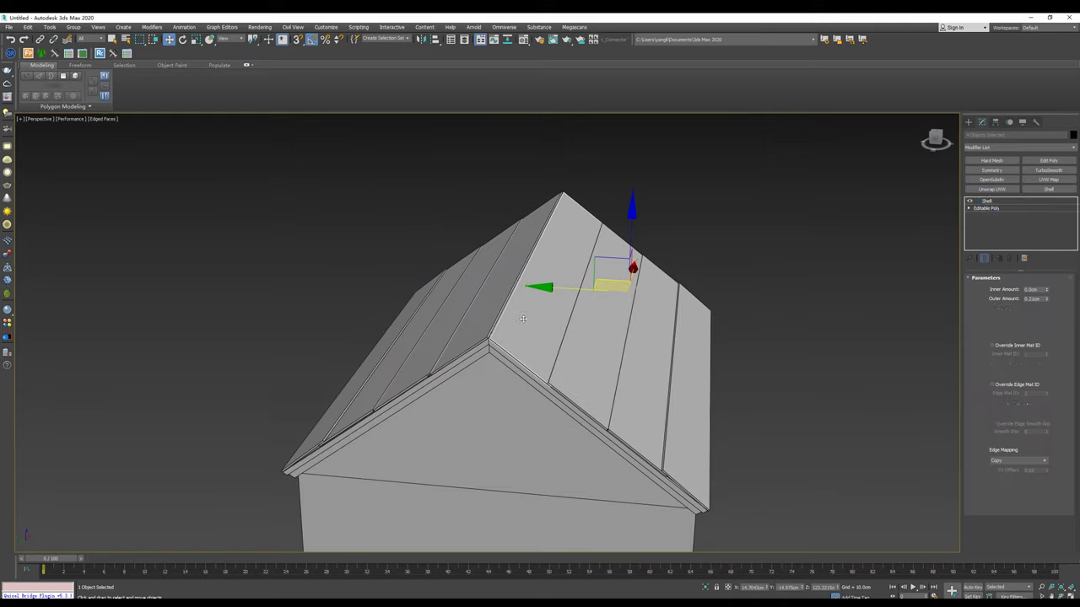
# Step: Clone a roof plank as Object009 and rotate it about X to roughly -45° over the ridge
pyautogui.click(969, 122)
pyautogui.keyDown('alt'); pyautogui.moveTo(363, 316); pyautogui.dragTo(393, 319, button='middle'); pyautogui.keyUp('alt')
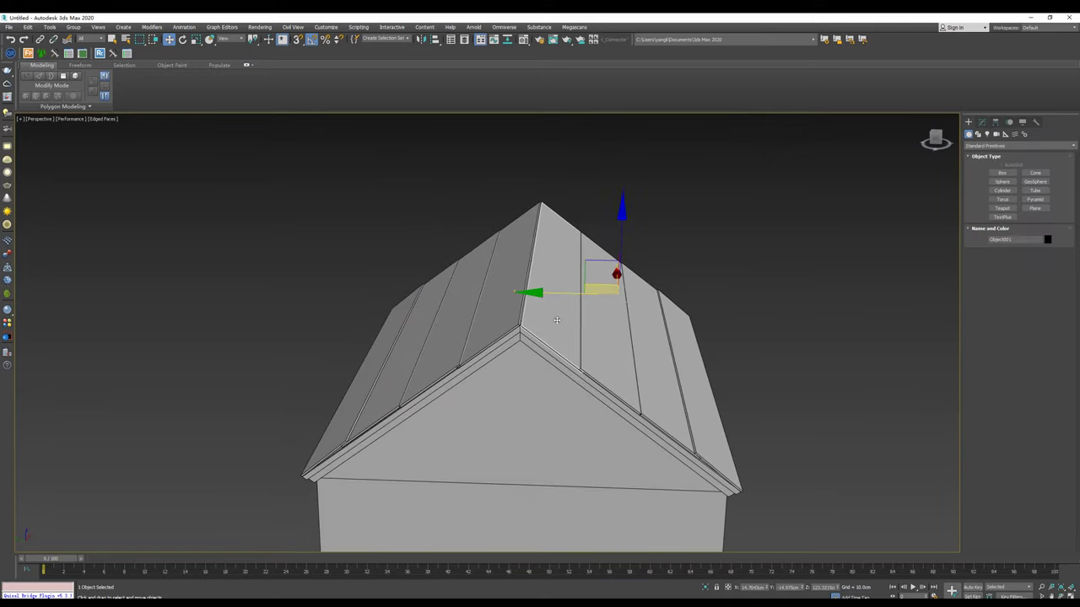
pyautogui.keyDown('alt'); pyautogui.moveTo(520, 266); pyautogui.dragTo(506, 277, button='middle'); pyautogui.keyUp('alt')
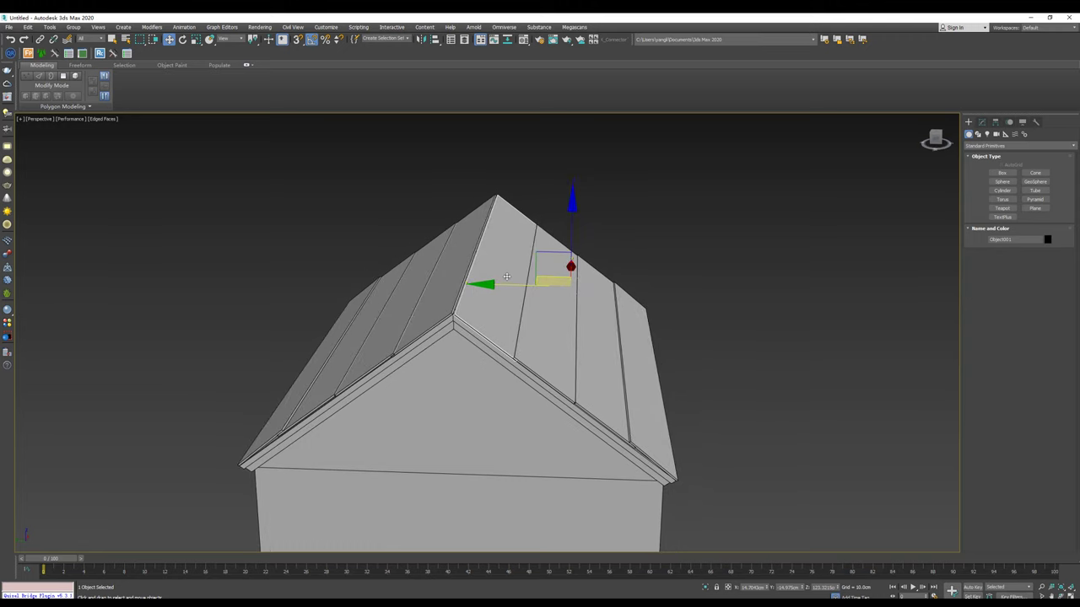
pyautogui.keyDown('shift'); pyautogui.moveTo(540, 261); pyautogui.dragTo(522, 238); pyautogui.keyUp('shift')
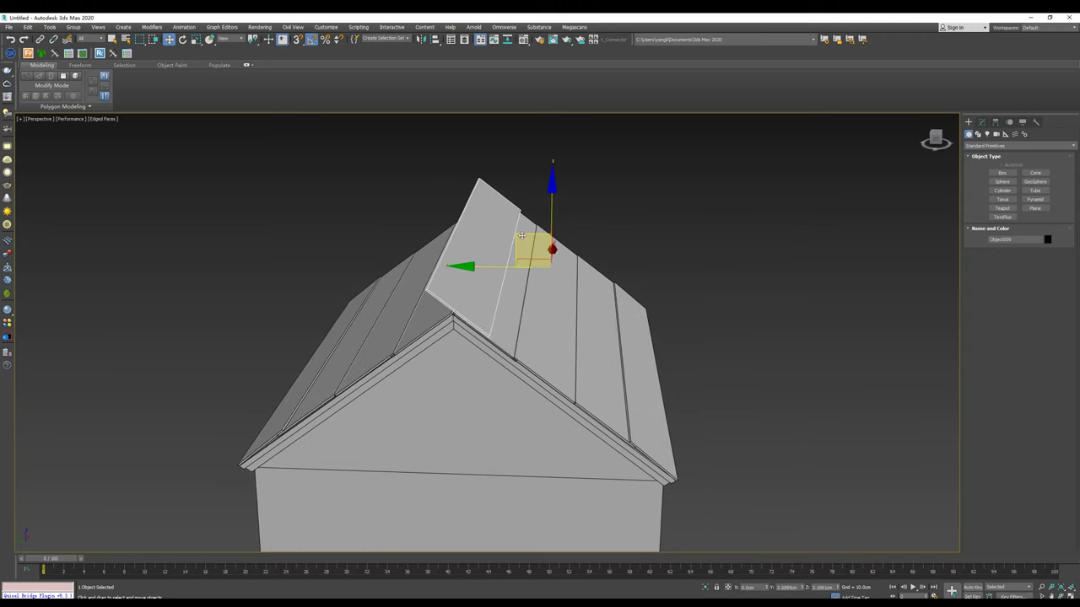
pyautogui.press('Return')
pyautogui.press('e')
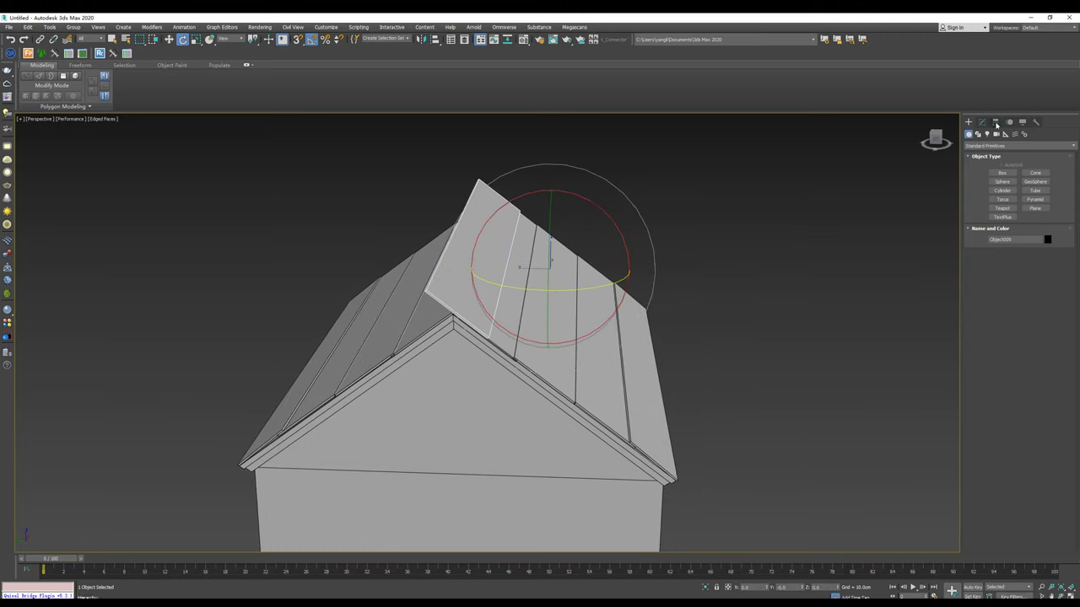
pyautogui.moveTo(550, 240); pyautogui.dragTo(580, 256)
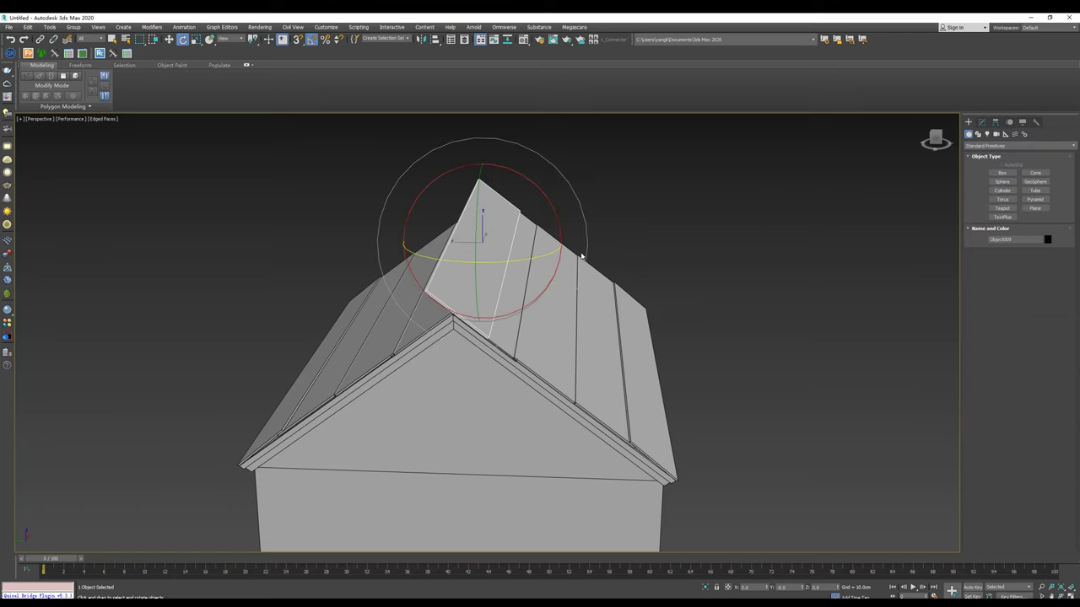
pyautogui.keyDown('alt'); pyautogui.moveTo(580, 257); pyautogui.dragTo(549, 207, button='middle'); pyautogui.keyUp('alt')
pyautogui.moveTo(549, 205); pyautogui.dragTo(542, 189)
pyautogui.keyDown('alt'); pyautogui.moveTo(542, 189); pyautogui.dragTo(602, 233, button='middle'); pyautogui.keyUp('alt')
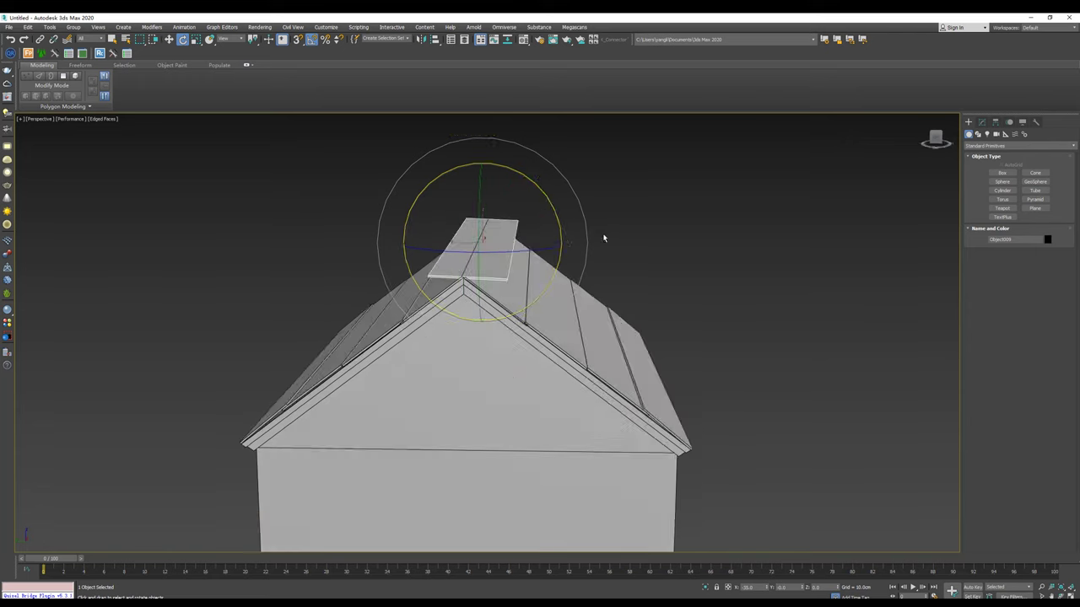
pyautogui.click(981, 122)
# Step: Add Edit Poly to the ridge plank and connect its ring of long edges with 3 new edges
pyautogui.press('w')
pyautogui.click(1048, 160)
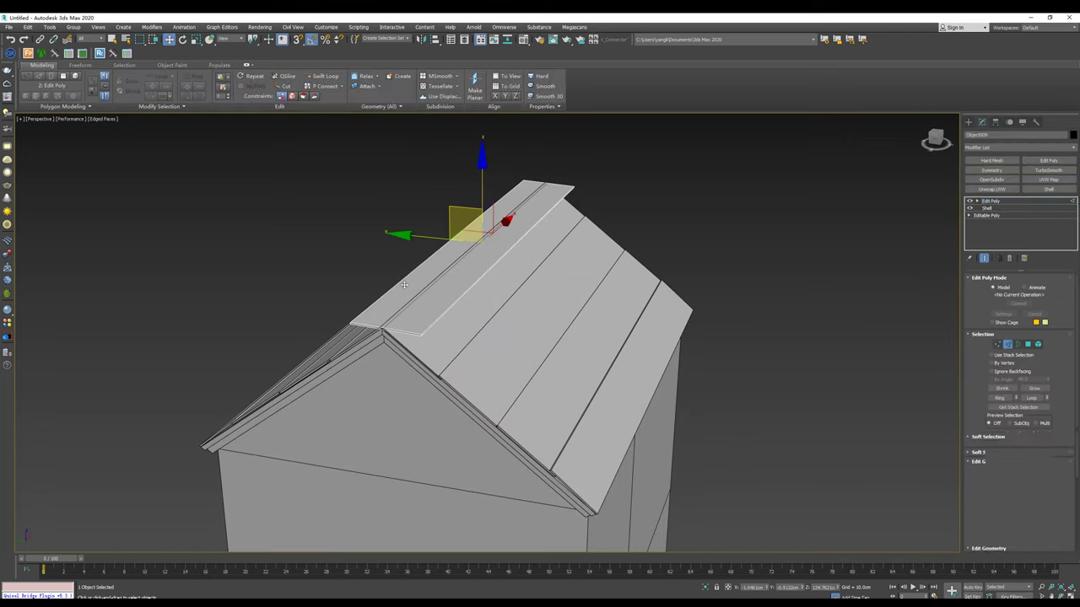
pyautogui.press('2')
pyautogui.keyDown('alt'); pyautogui.moveTo(472, 253); pyautogui.dragTo(419, 267, button='middle'); pyautogui.keyUp('alt')
pyautogui.click(496, 209)
pyautogui.hotkey('alt', 'r')
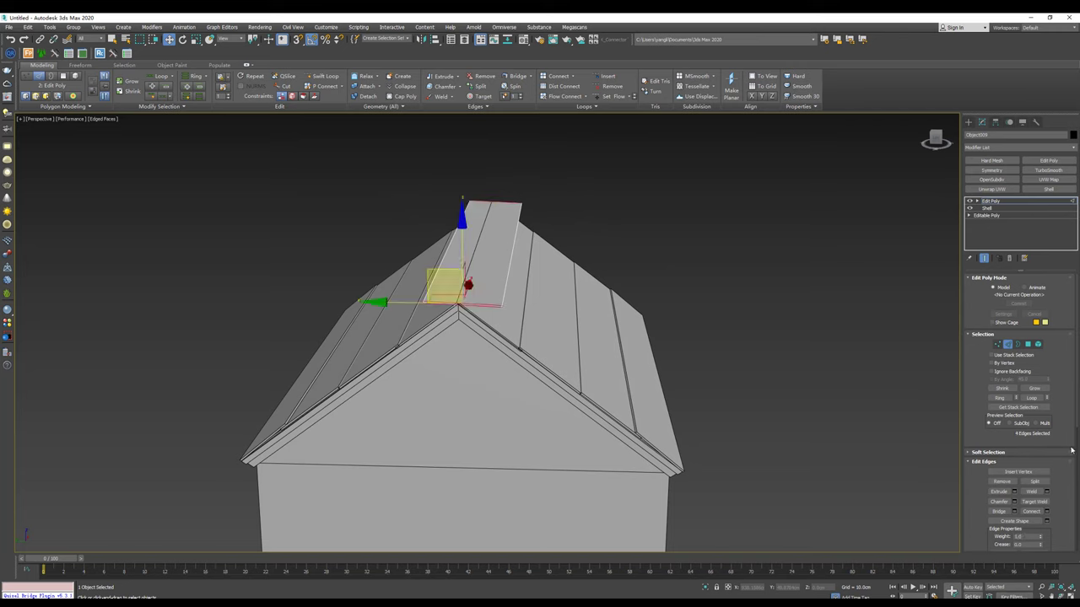
pyautogui.click(1047, 512)
pyautogui.moveTo(494, 337); pyautogui.dragTo(494, 338)
pyautogui.click(492, 374)
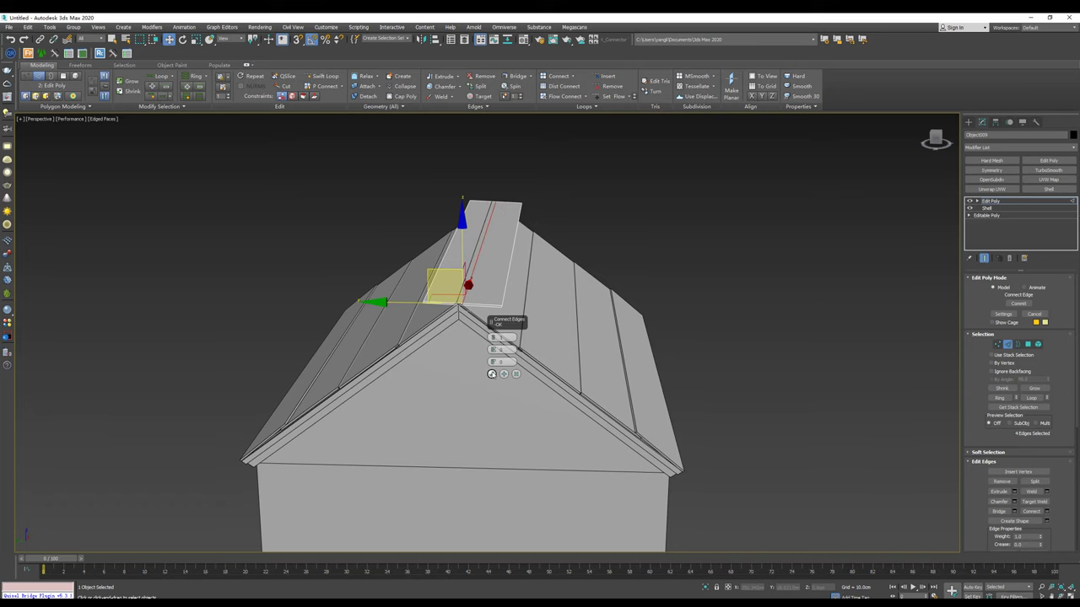
# Step: Move the middle vertex row onto the roof peak and bend the left end down the left slope
pyautogui.keyDown('alt'); pyautogui.moveTo(494, 354); pyautogui.dragTo(422, 195, button='middle'); pyautogui.keyUp('alt')
pyautogui.press('1')
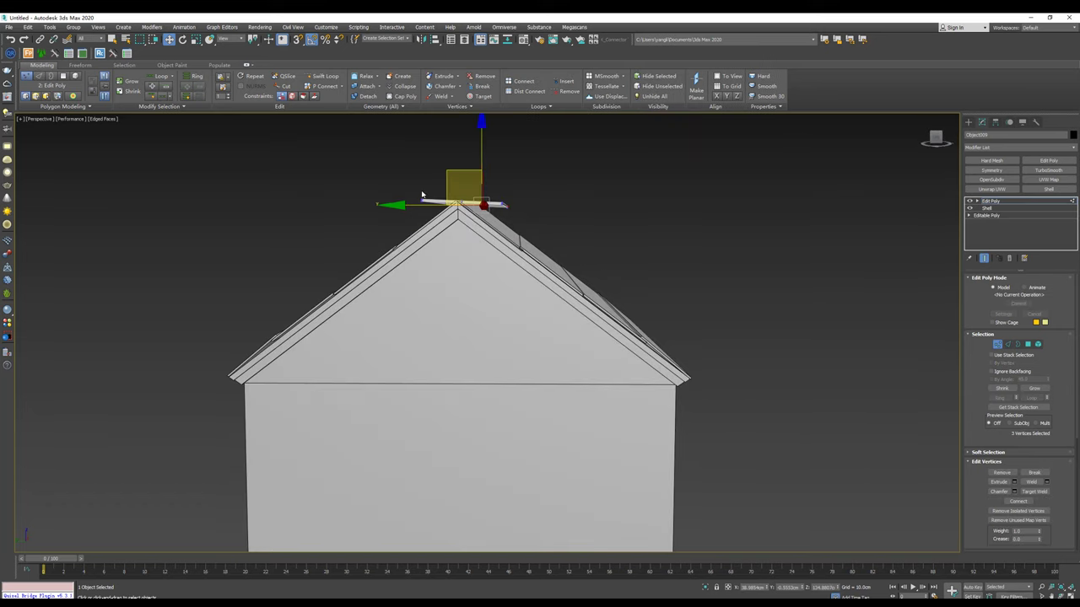
pyautogui.press('l')
pyautogui.scroll(-3, 422, 198)
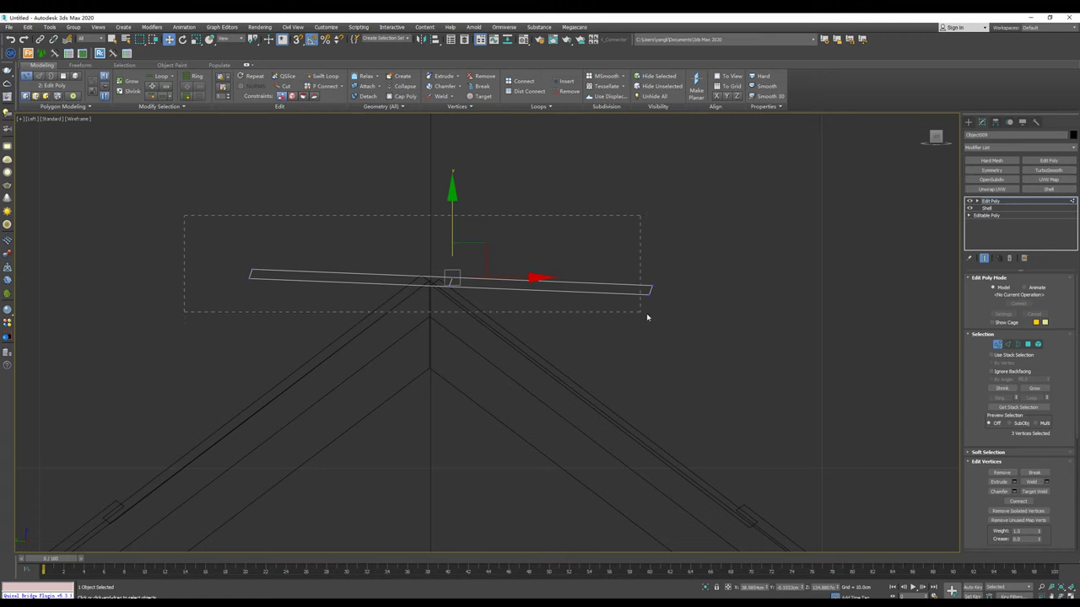
pyautogui.moveTo(183, 215); pyautogui.dragTo(646, 316)
pyautogui.moveTo(486, 244); pyautogui.dragTo(467, 240)
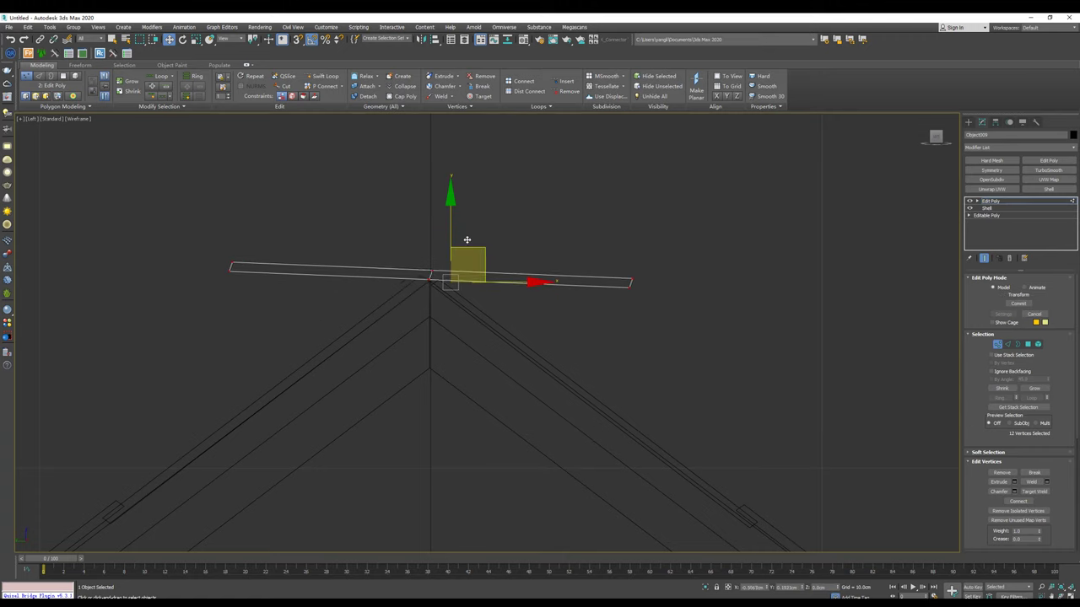
pyautogui.moveTo(195, 239); pyautogui.dragTo(288, 331)
pyautogui.moveTo(264, 234); pyautogui.dragTo(343, 316)
# Step: Bring the bar's right end down onto the right slope and check the bent ridge cap in Perspective
pyautogui.press('e')
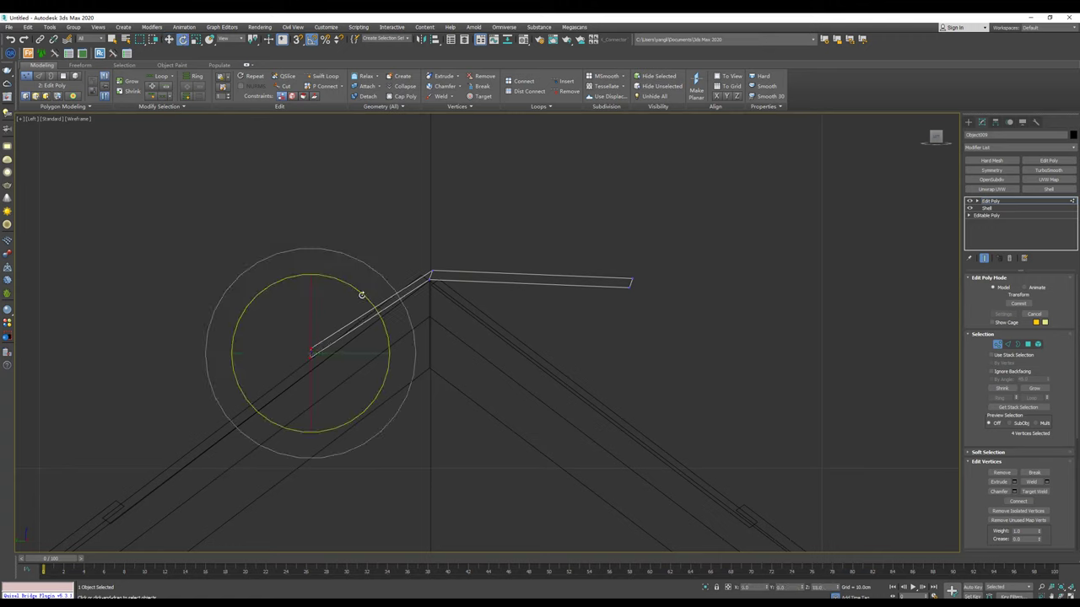
pyautogui.press('w')
pyautogui.moveTo(598, 225); pyautogui.dragTo(674, 344)
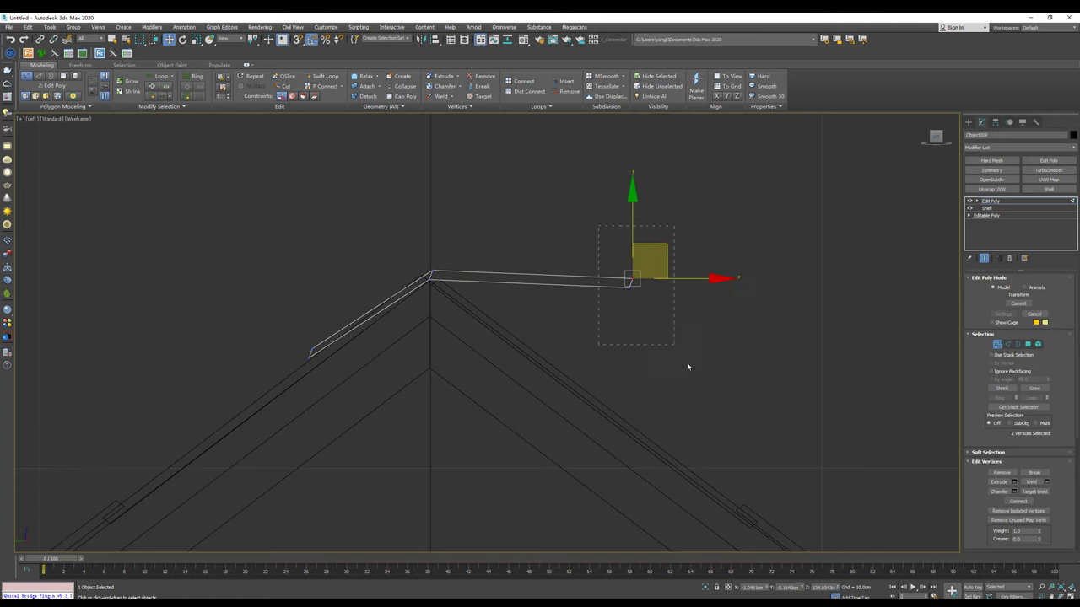
pyautogui.moveTo(666, 253); pyautogui.dragTo(600, 334)
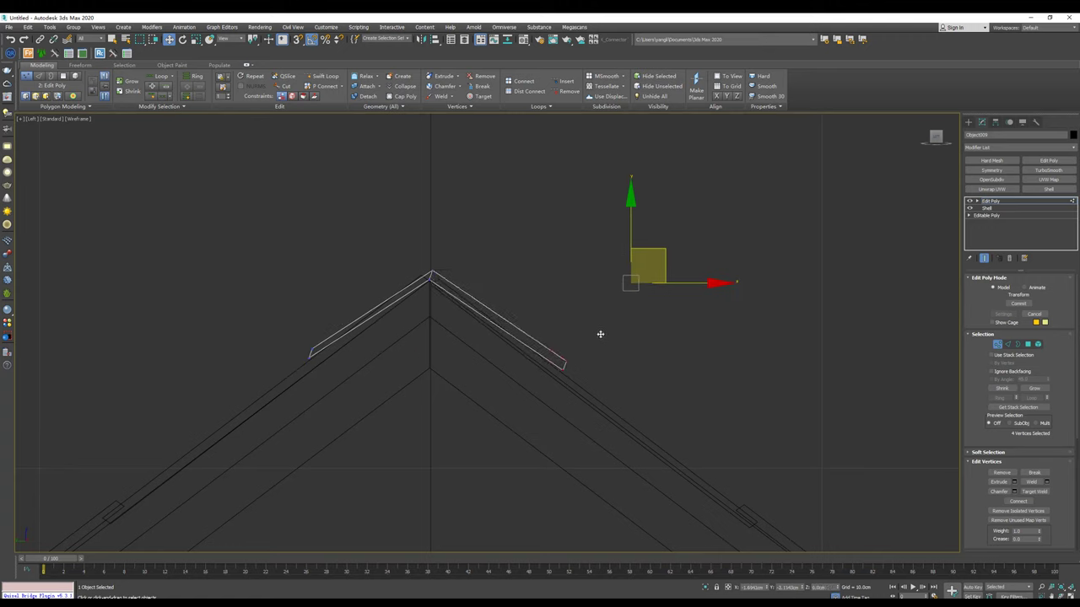
pyautogui.moveTo(455, 294)
pyautogui.mouseDown()
pyautogui.moveTo(405, 253)
pyautogui.moveTo(457, 237)
pyautogui.mouseUp()
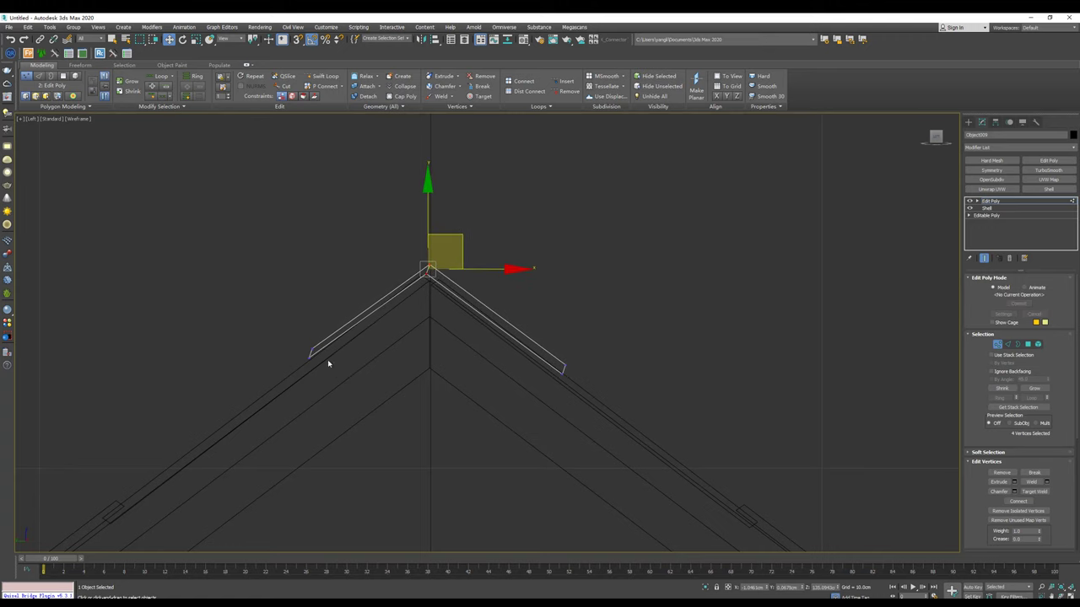
pyautogui.press('p')
pyautogui.keyDown('alt'); pyautogui.moveTo(358, 349); pyautogui.dragTo(287, 354, button='middle'); pyautogui.keyUp('alt')
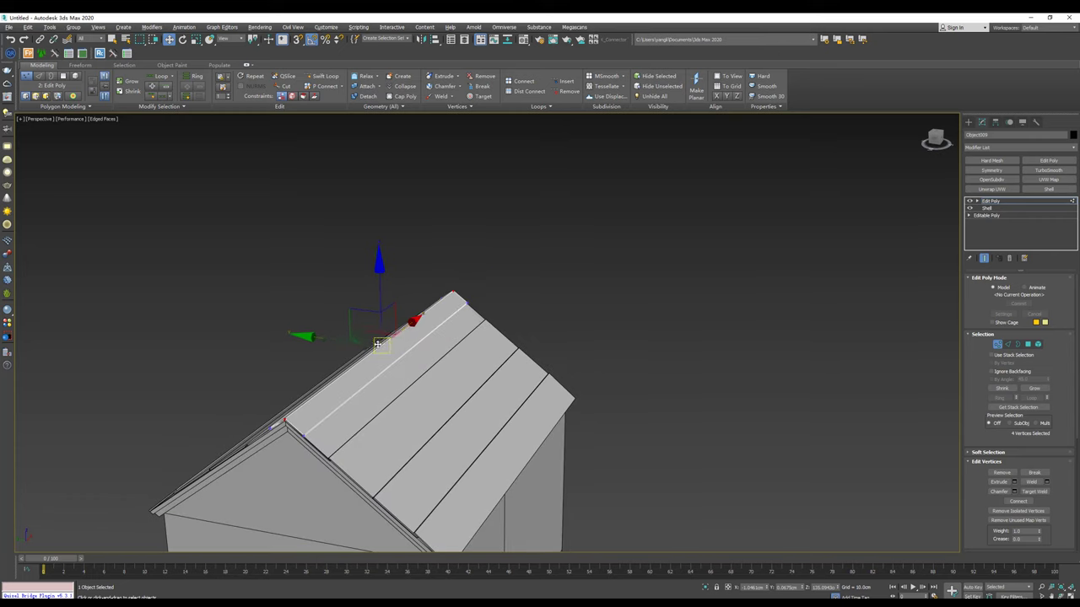
pyautogui.keyDown('alt'); pyautogui.moveTo(591, 295); pyautogui.dragTo(629, 296, button='middle'); pyautogui.keyUp('alt')
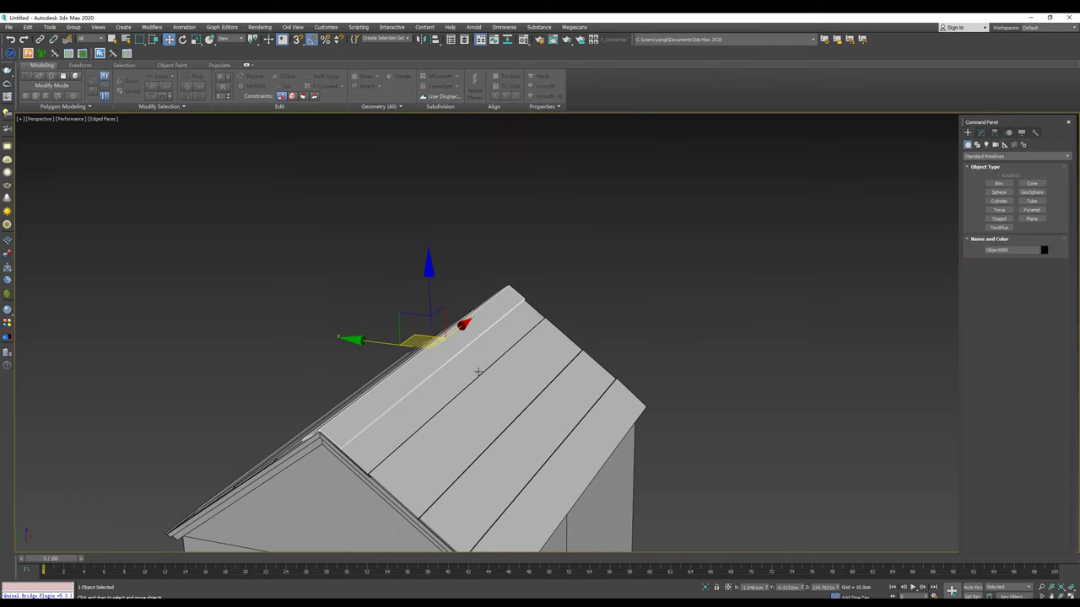
# Step: Draw a new thin, flat Box plank at the base of the house
pyautogui.click(629, 296)
pyautogui.moveTo(424, 394); pyautogui.dragTo(427, 379, button='middle')
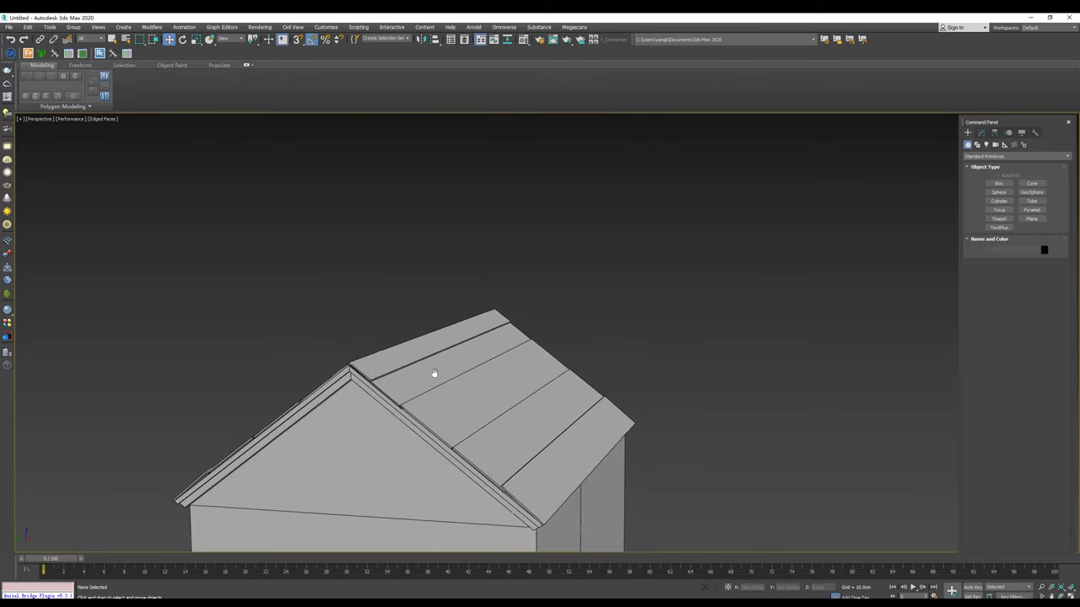
pyautogui.scroll(-5, 431, 376)
pyautogui.scroll(-2, 436, 337)
pyautogui.moveTo(442, 308)
pyautogui.mouseDown(button='middle')
pyautogui.moveTo(462, 306)
pyautogui.moveTo(384, 318)
pyautogui.moveTo(474, 337)
pyautogui.moveTo(384, 309)
pyautogui.moveTo(409, 310)
pyautogui.mouseUp(button='middle')
pyautogui.click(471, 339)
pyautogui.scroll(4, 471, 339)
pyautogui.scroll(-2, 482, 349)
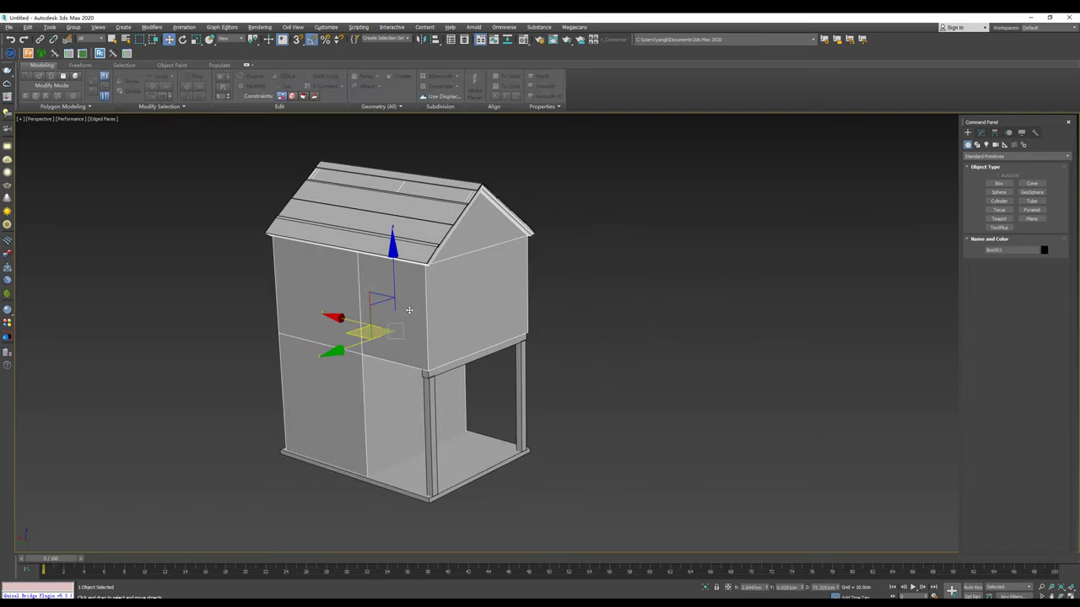
pyautogui.click(999, 184)
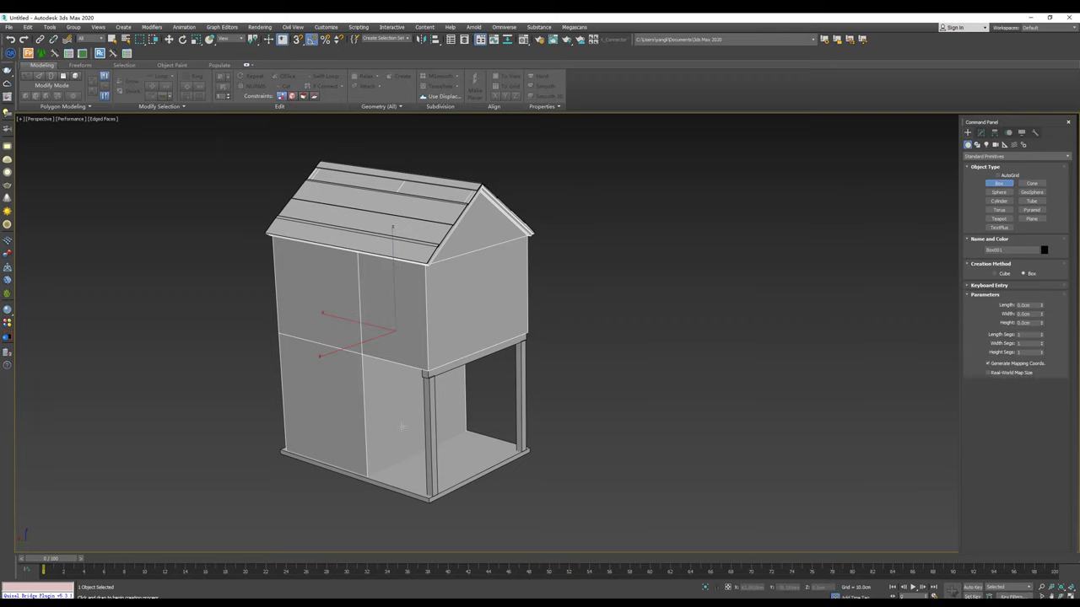
pyautogui.keyDown('alt'); pyautogui.moveTo(402, 428); pyautogui.dragTo(357, 429, button='middle'); pyautogui.keyUp('alt')
pyautogui.moveTo(404, 328); pyautogui.dragTo(406, 452)
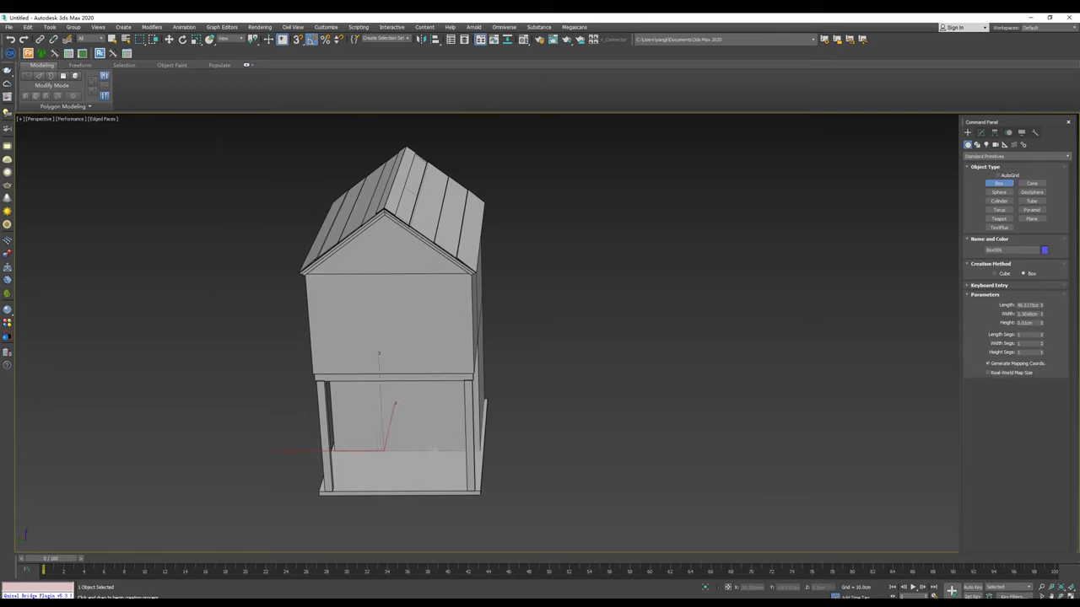
pyautogui.press('F3')
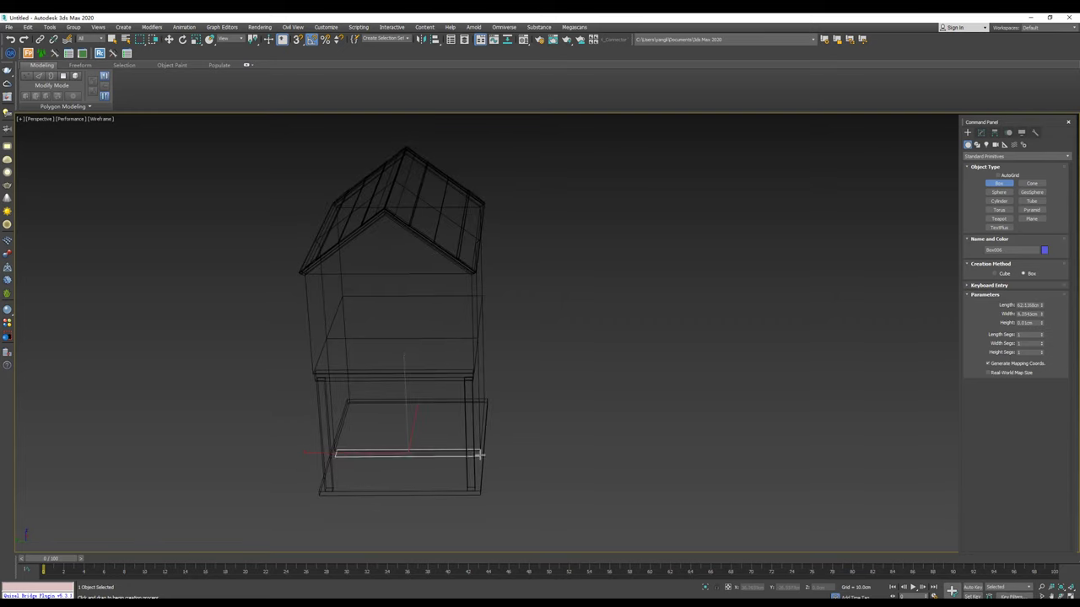
pyautogui.moveTo(482, 458); pyautogui.dragTo(478, 454)
pyautogui.click(478, 453)
pyautogui.press('F3')
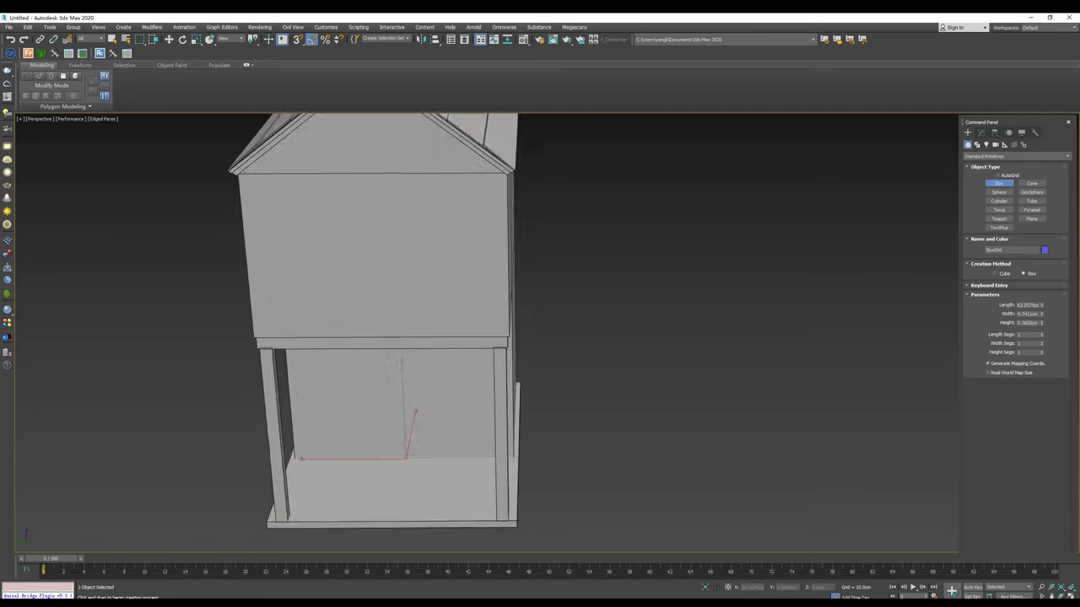
# Step: Rotate the plank upright and move it against the lower wall
pyautogui.press('w')
pyautogui.scroll(5, 424, 413)
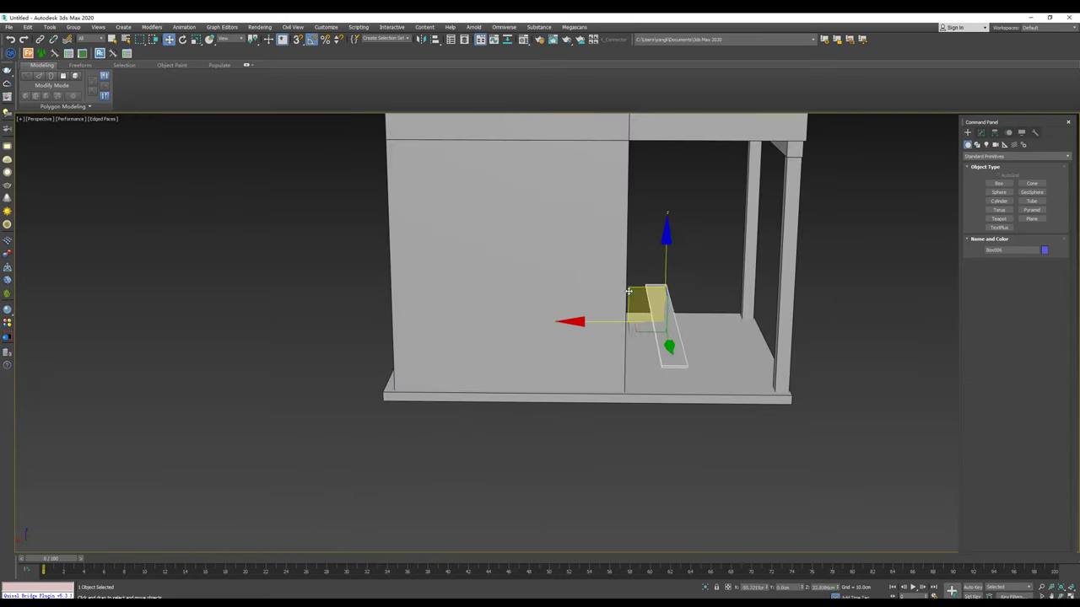
pyautogui.moveTo(424, 412); pyautogui.dragTo(648, 307)
pyautogui.scroll(5, 648, 308)
pyautogui.scroll(-5, 648, 307)
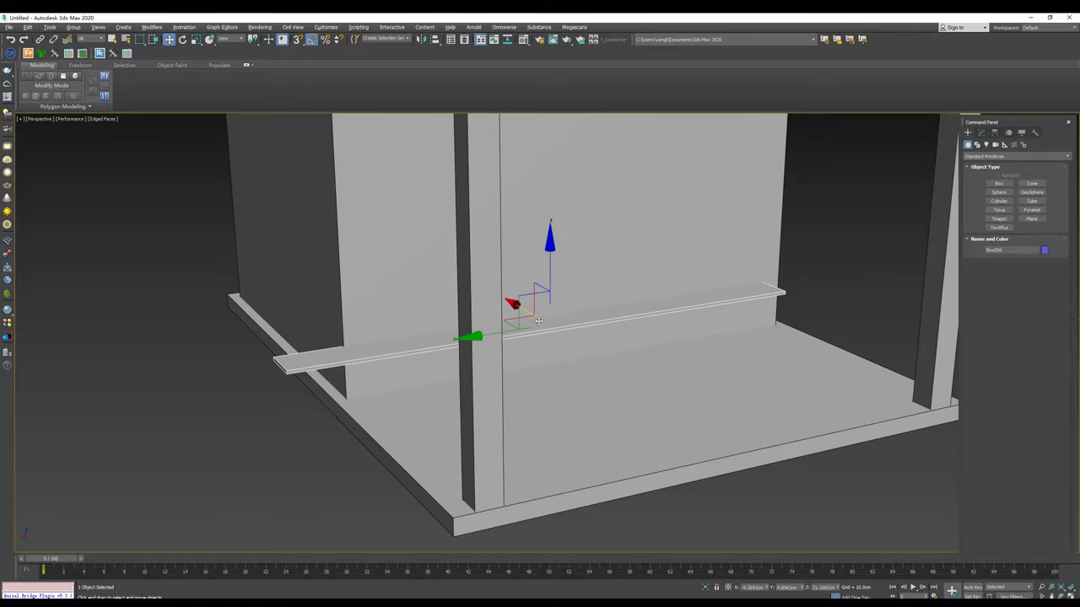
pyautogui.keyDown('alt'); pyautogui.moveTo(648, 307); pyautogui.dragTo(573, 340, button='middle'); pyautogui.keyUp('alt')
pyautogui.press('e')
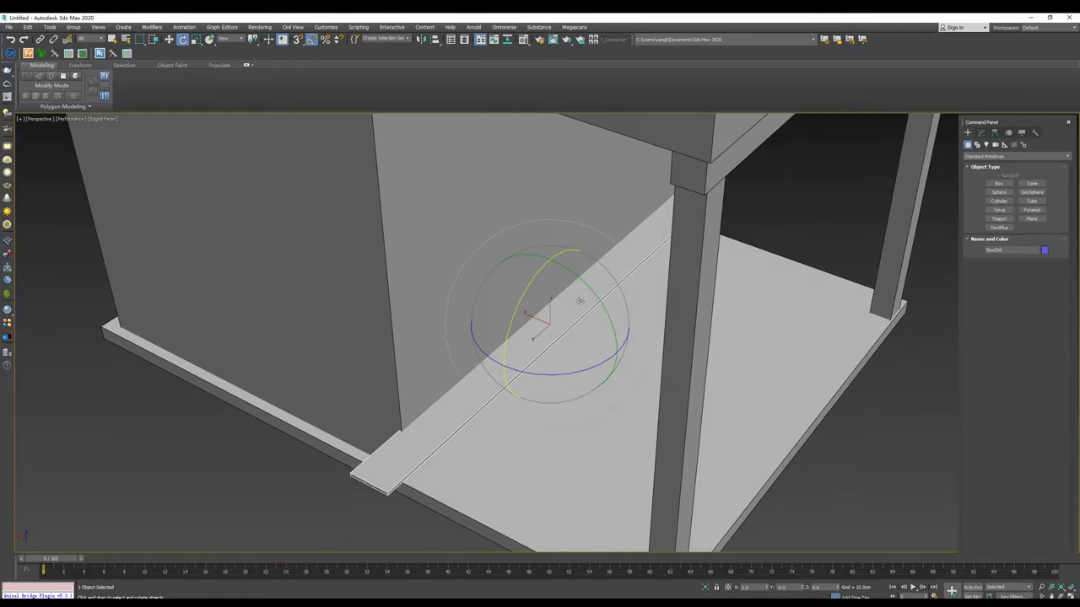
pyautogui.moveTo(600, 297); pyautogui.dragTo(609, 329)
pyautogui.press('w')
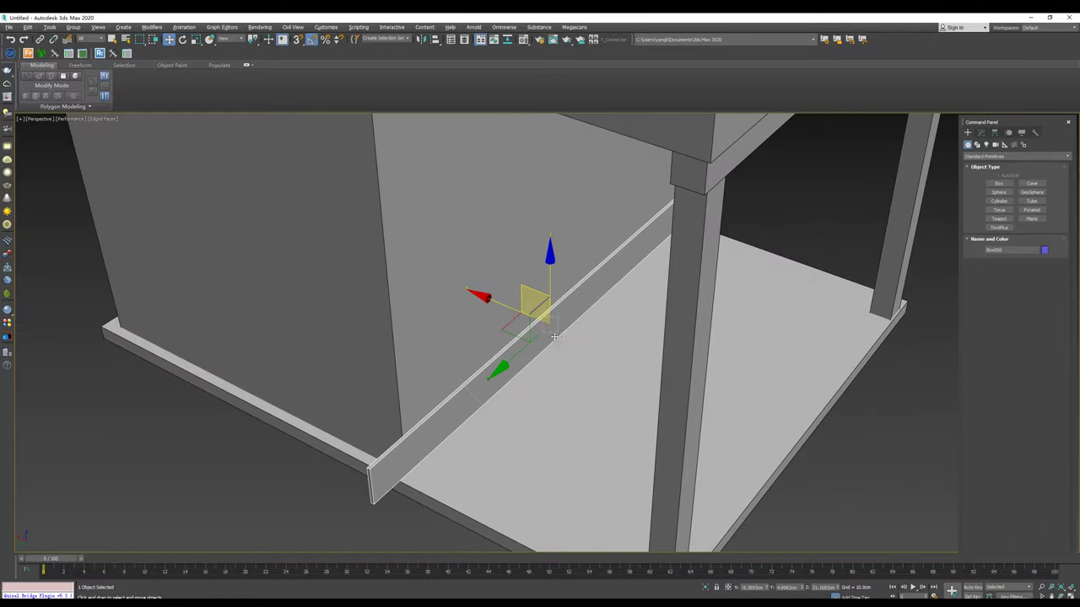
pyautogui.keyDown('alt'); pyautogui.moveTo(493, 280); pyautogui.dragTo(531, 305, button='middle'); pyautogui.keyUp('alt')
pyautogui.moveTo(532, 305); pyautogui.dragTo(549, 292)
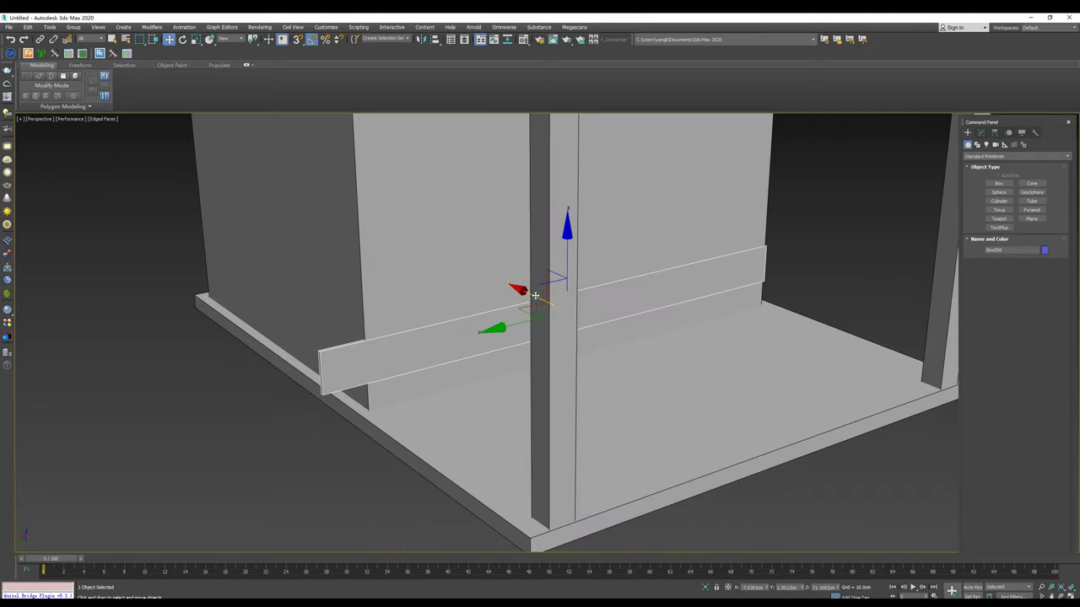
pyautogui.keyDown('alt'); pyautogui.moveTo(547, 292); pyautogui.dragTo(540, 303, button='middle'); pyautogui.keyUp('alt')
# Step: Add an Edit Poly modifier and slide the plank's end vertices to fit the wall corners
pyautogui.click(980, 133)
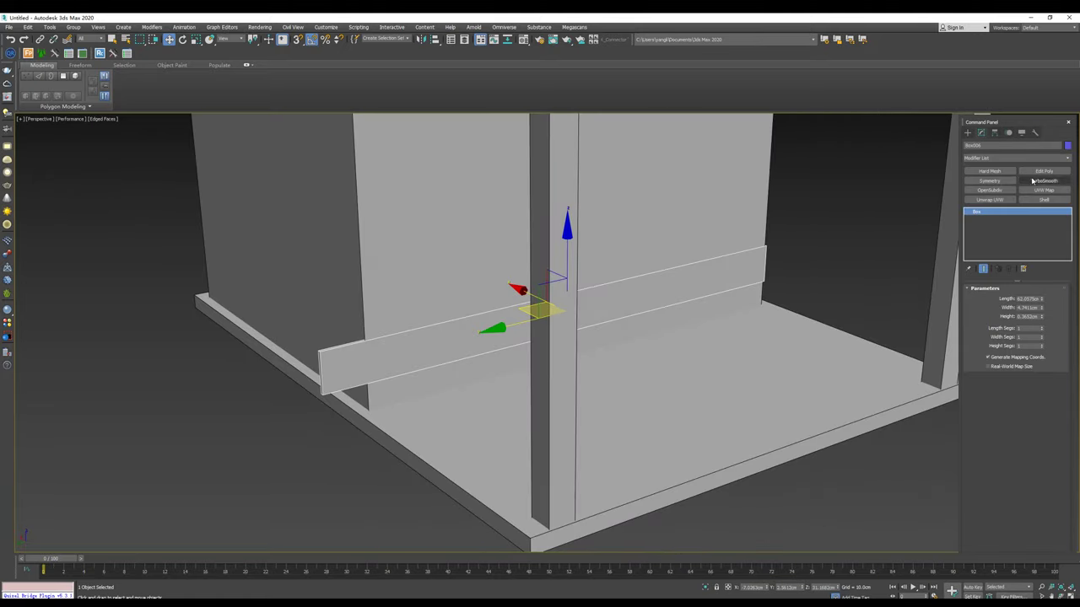
pyautogui.click(1043, 171)
pyautogui.press('1')
pyautogui.moveTo(250, 332); pyautogui.dragTo(405, 403)
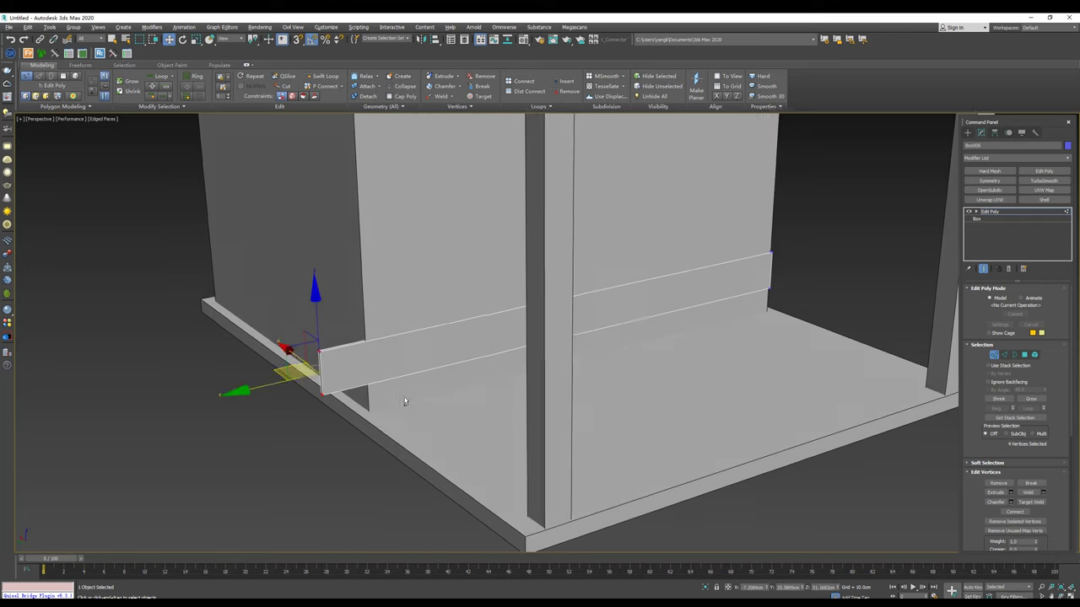
pyautogui.moveTo(269, 386); pyautogui.dragTo(320, 374)
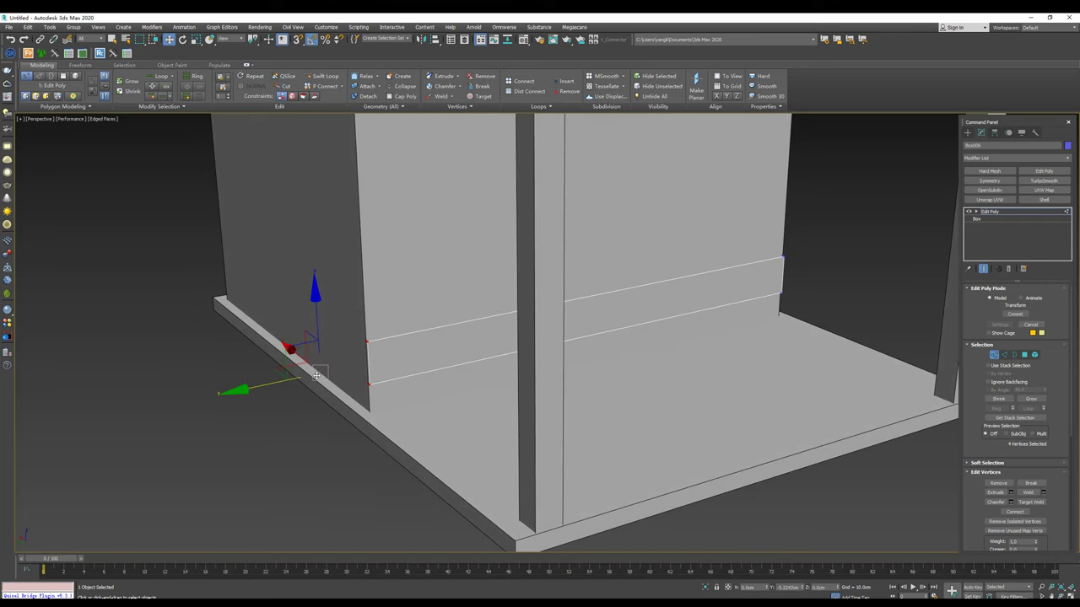
pyautogui.keyDown('alt'); pyautogui.moveTo(316, 375); pyautogui.dragTo(414, 391, button='middle'); pyautogui.keyUp('alt')
pyautogui.moveTo(336, 373); pyautogui.dragTo(396, 423)
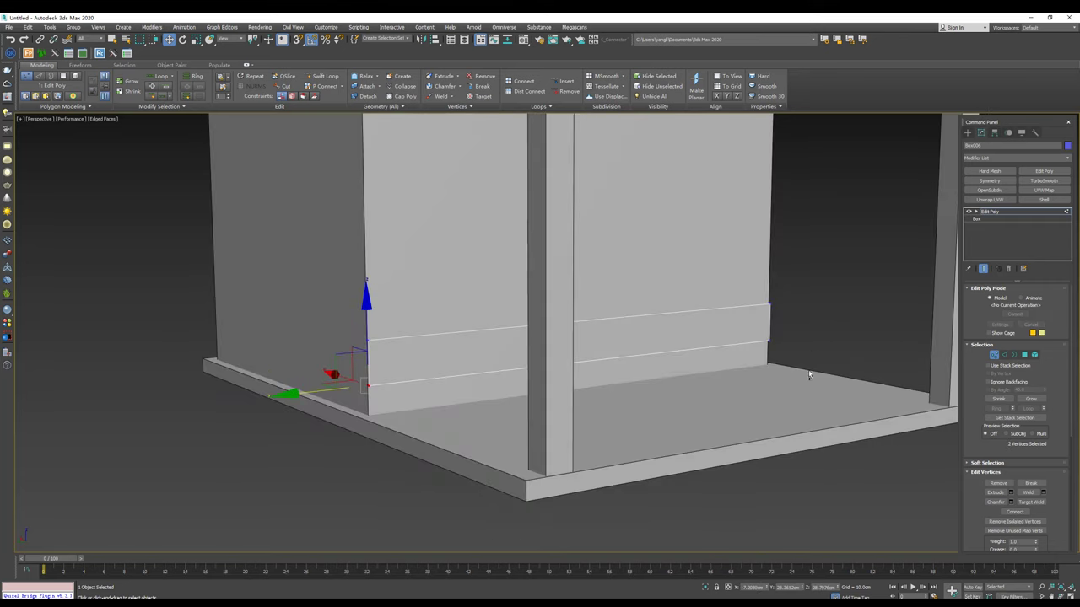
pyautogui.keyDown('ctrl'); pyautogui.moveTo(752, 335); pyautogui.dragTo(750, 331); pyautogui.keyUp('ctrl')
pyautogui.moveTo(596, 288); pyautogui.dragTo(591, 263)
# Step: Shift-drag the plank down the wall, setting 17 copies in Clone Options
pyautogui.click(968, 133)
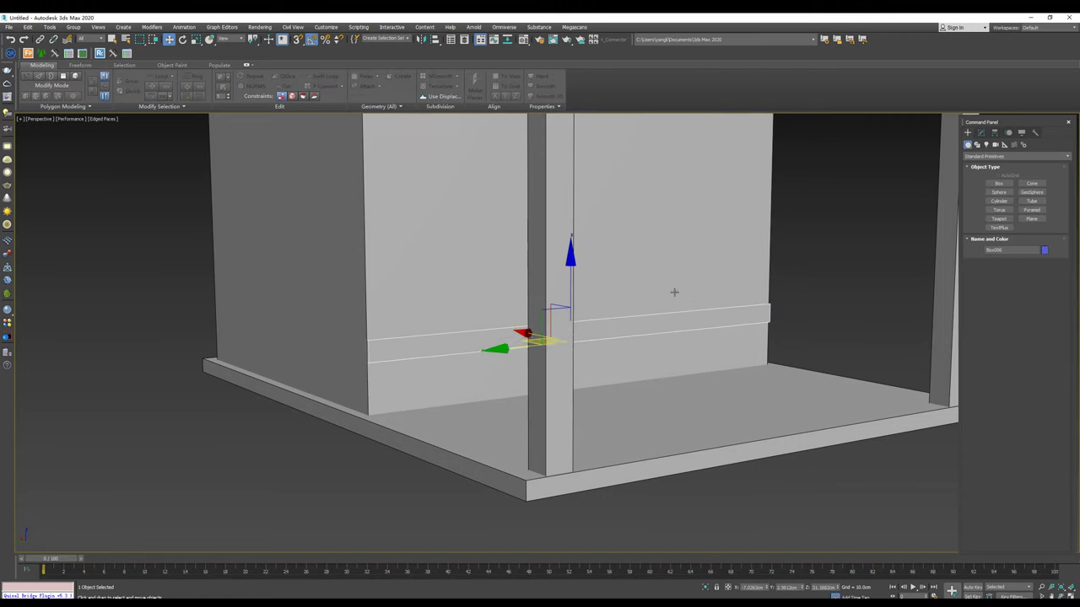
pyautogui.keyDown('alt'); pyautogui.moveTo(672, 291); pyautogui.dragTo(581, 269, button='middle'); pyautogui.keyUp('alt')
pyautogui.moveTo(581, 269)
pyautogui.mouseDown()
pyautogui.moveTo(587, 315)
pyautogui.moveTo(585, 292)
pyautogui.mouseUp()
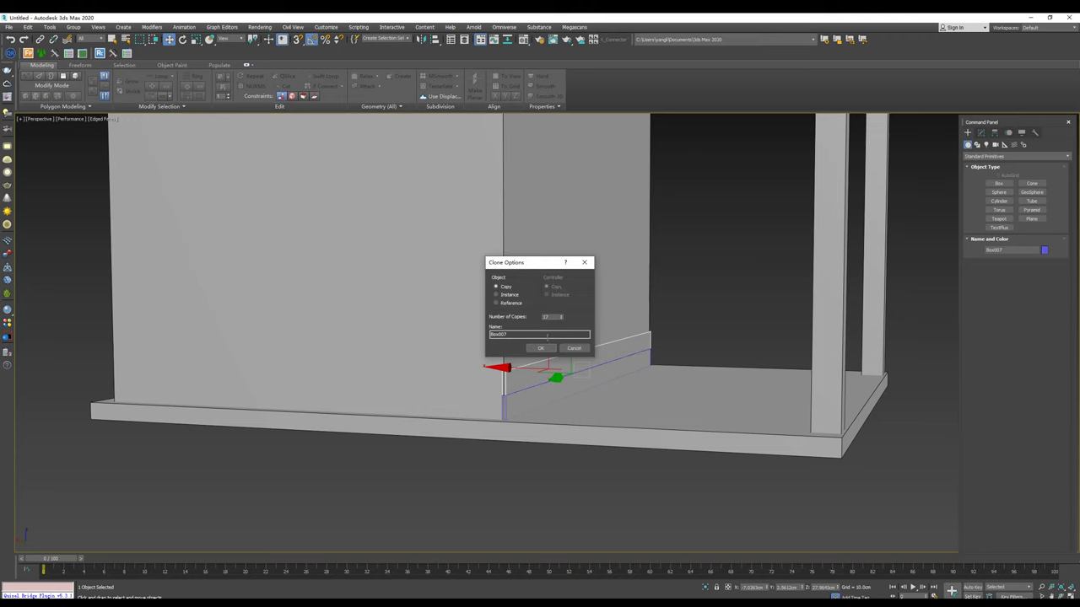
# Step: Confirm the plank copies and add extra copies above the top plank
pyautogui.click(541, 348)
pyautogui.scroll(3, 596, 387)
pyautogui.keyDown('shift'); pyautogui.moveTo(554, 172); pyautogui.dragTo(561, 151); pyautogui.keyUp('shift')
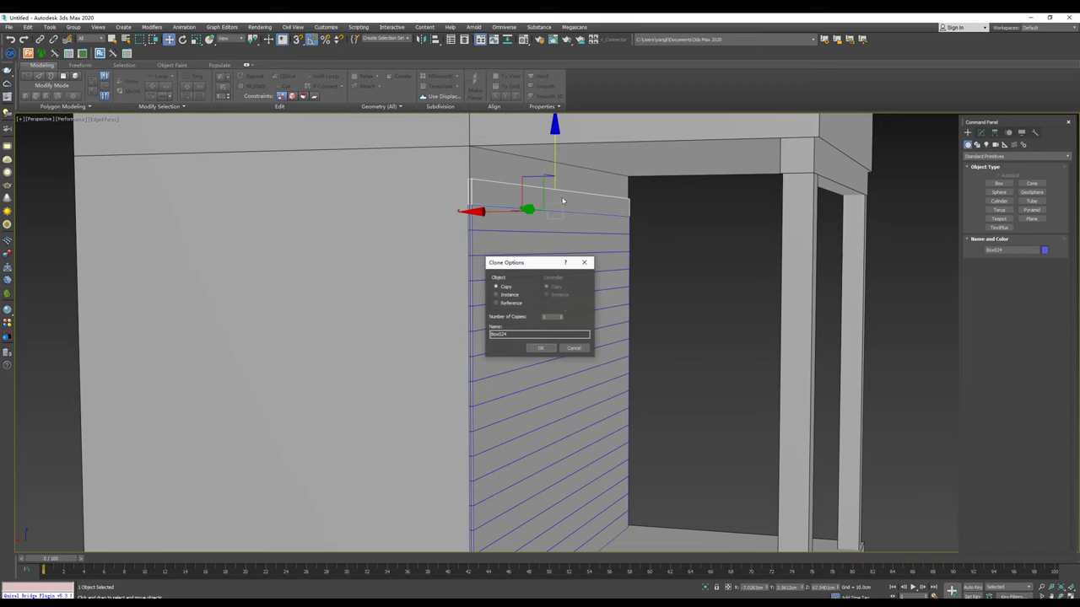
pyautogui.click(549, 347)
pyautogui.scroll(-5, 560, 207)
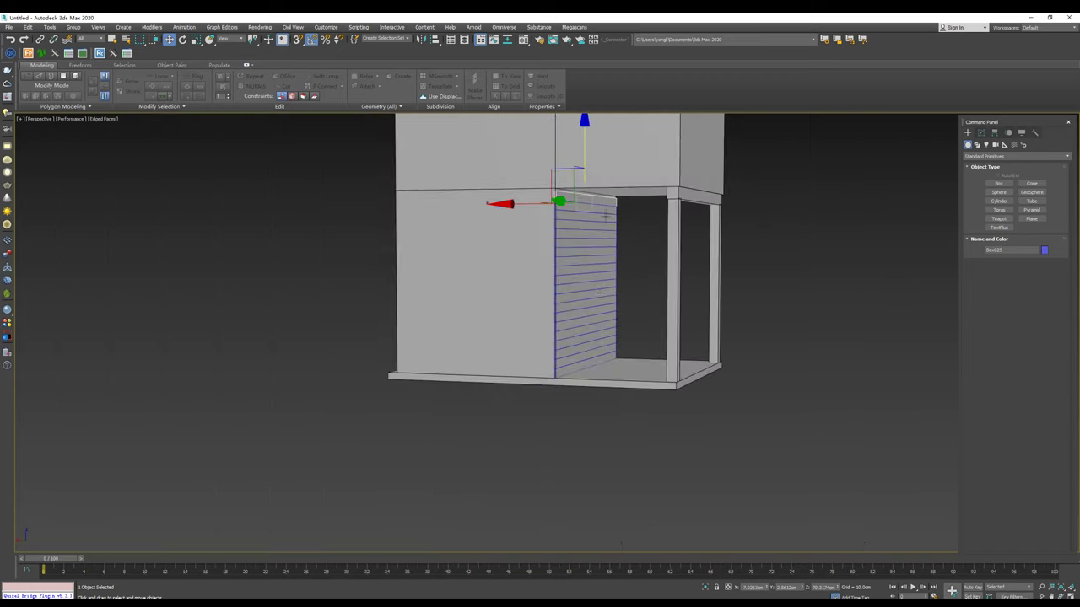
# Step: Select all siding planks and tilt them about their Local axes, undoing the accidental slab tilt
pyautogui.hotkey('ctrl', 'q')
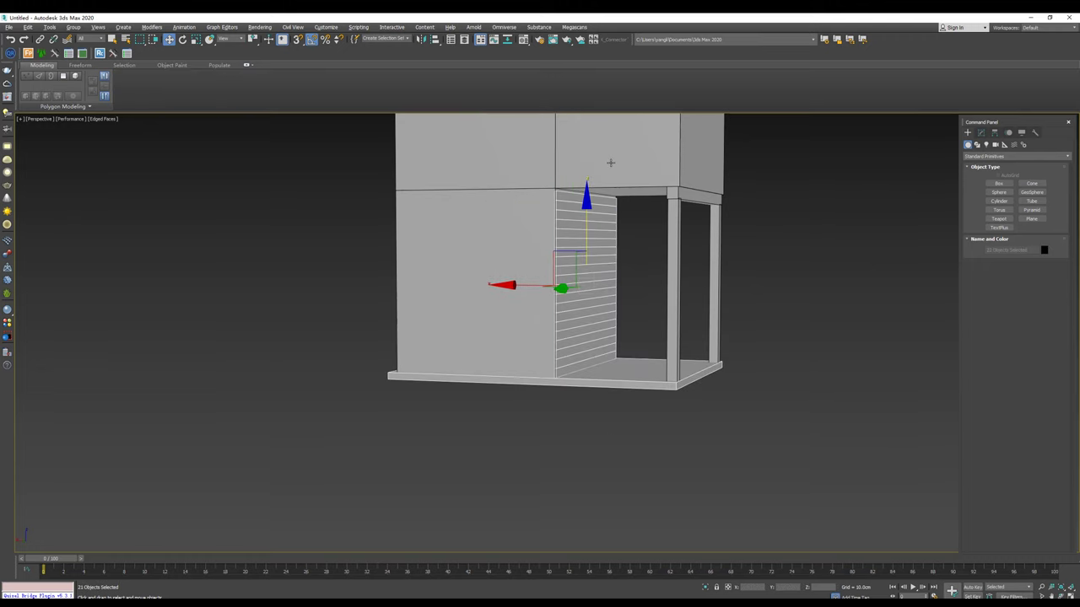
pyautogui.scroll(3, 586, 232)
pyautogui.press('e')
pyautogui.click(235, 40)
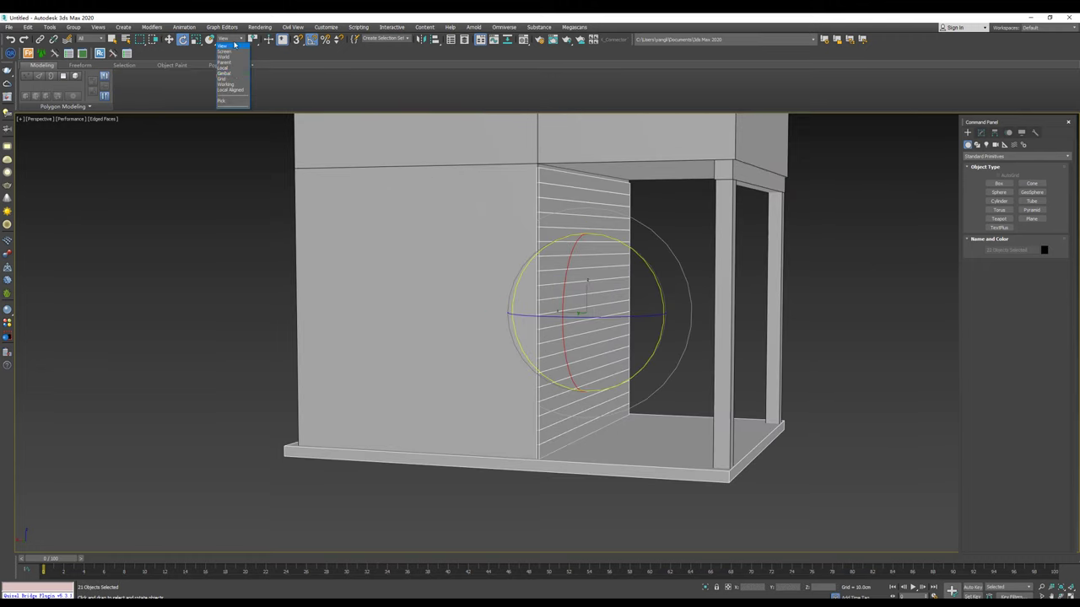
pyautogui.click(233, 71)
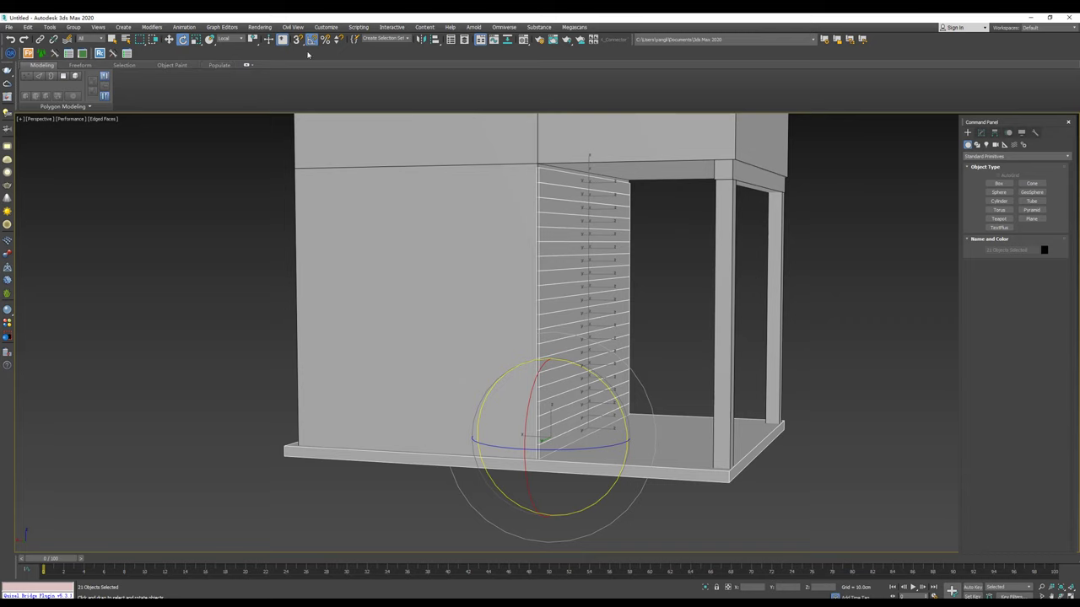
pyautogui.moveTo(253, 40); pyautogui.dragTo(262, 65)
pyautogui.moveTo(688, 391); pyautogui.dragTo(632, 372)
pyautogui.hotkey('ctrl', 'z')
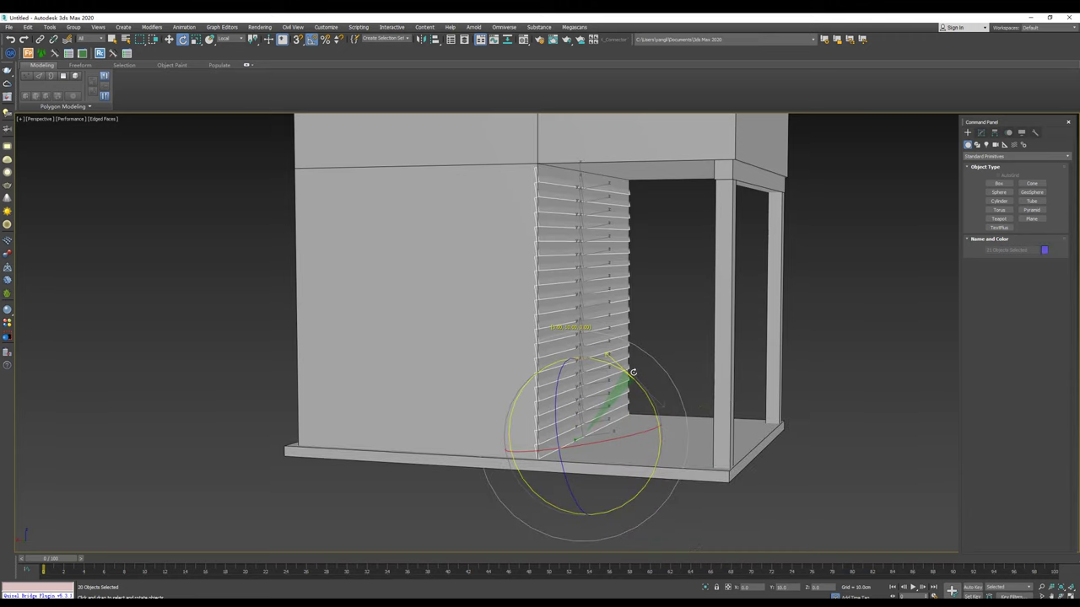
# Step: Position the slat stack against the lower wall in the front and perspective views
pyautogui.keyDown('alt'); pyautogui.moveTo(633, 372); pyautogui.dragTo(607, 284, button='middle'); pyautogui.keyUp('alt')
pyautogui.scroll(3, 609, 291)
pyautogui.scroll(3, 610, 293)
pyautogui.scroll(2, 610, 297)
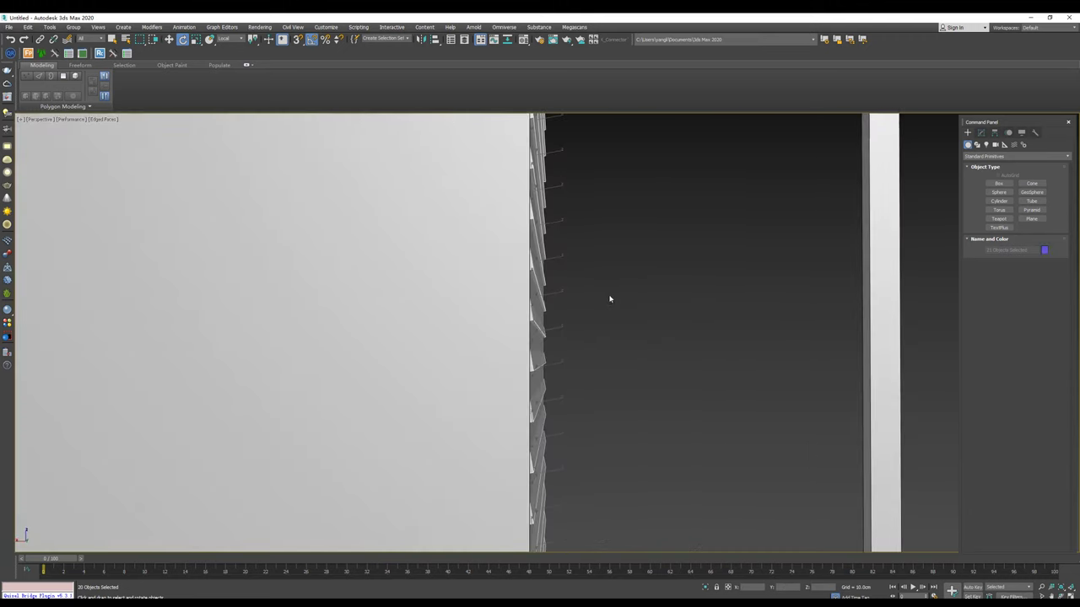
pyautogui.press('z')
pyautogui.press('w')
pyautogui.press('f')
pyautogui.scroll(4, 617, 363)
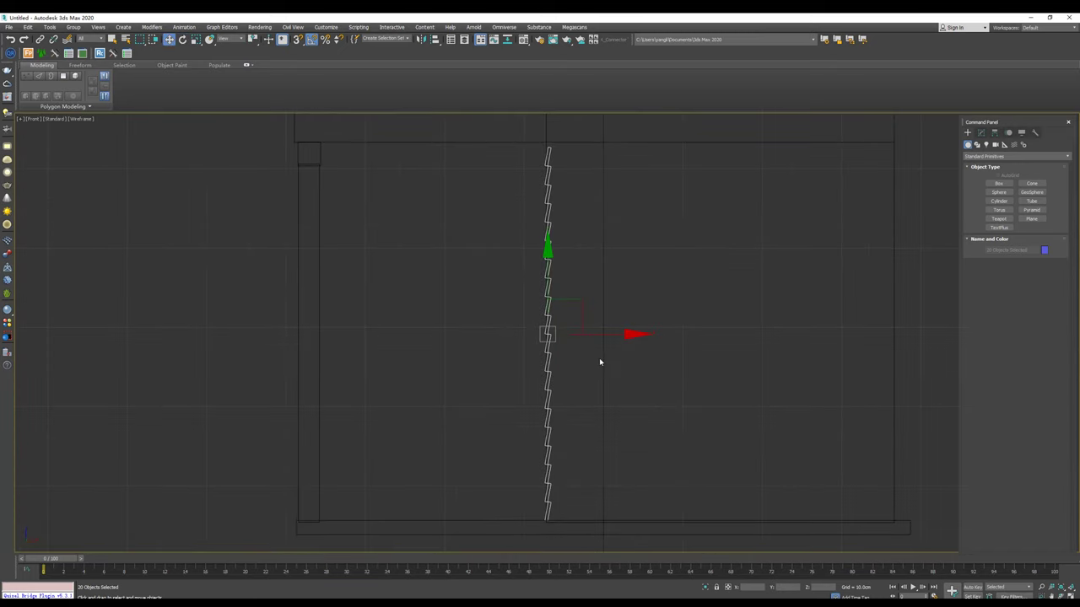
pyautogui.scroll(3, 599, 358)
pyautogui.moveTo(617, 260); pyautogui.dragTo(611, 261)
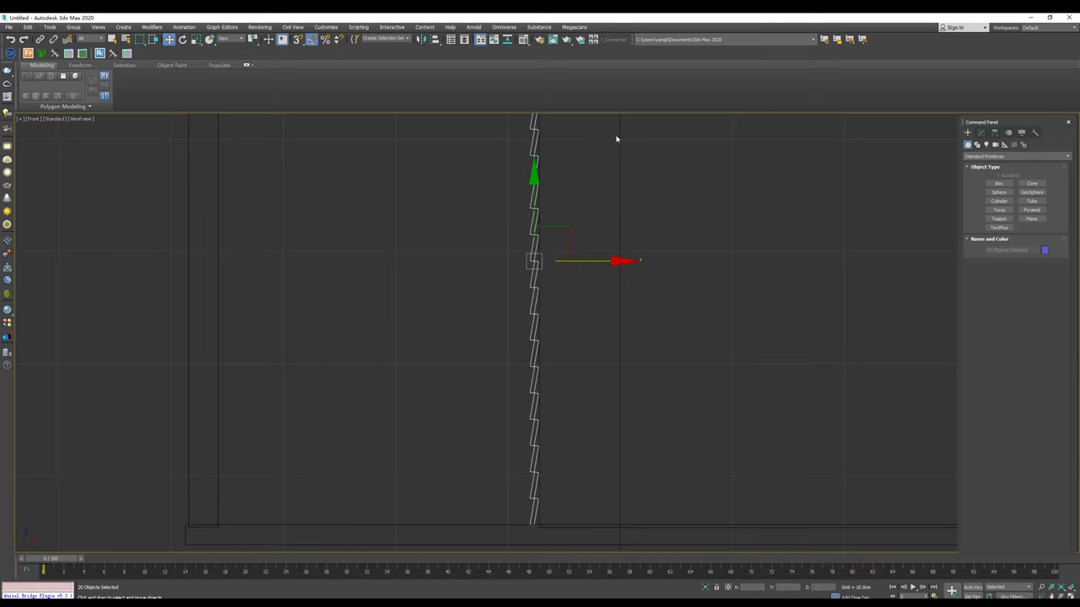
pyautogui.moveTo(615, 137)
pyautogui.mouseDown(button='middle')
pyautogui.moveTo(588, 302)
pyautogui.moveTo(586, 249)
pyautogui.moveTo(542, 241)
pyautogui.moveTo(535, 281)
pyautogui.mouseUp(button='middle')
pyautogui.scroll(-4, 561, 285)
pyautogui.press('p')
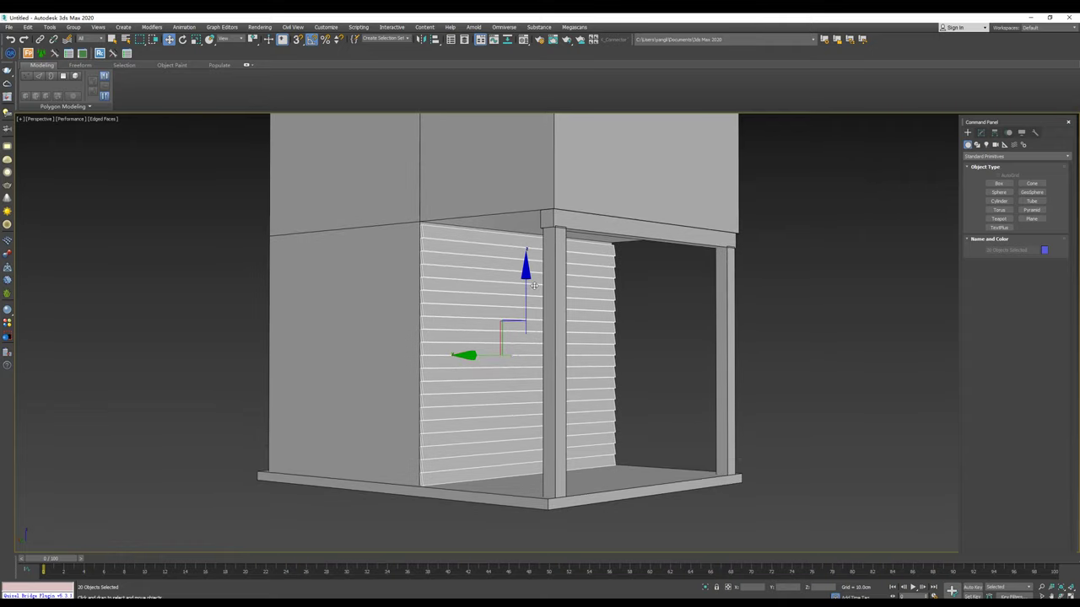
pyautogui.moveTo(524, 275); pyautogui.dragTo(525, 274)
# Step: Scale the slat stack vertically to change its spacing, then raise it slightly
pyautogui.press('r')
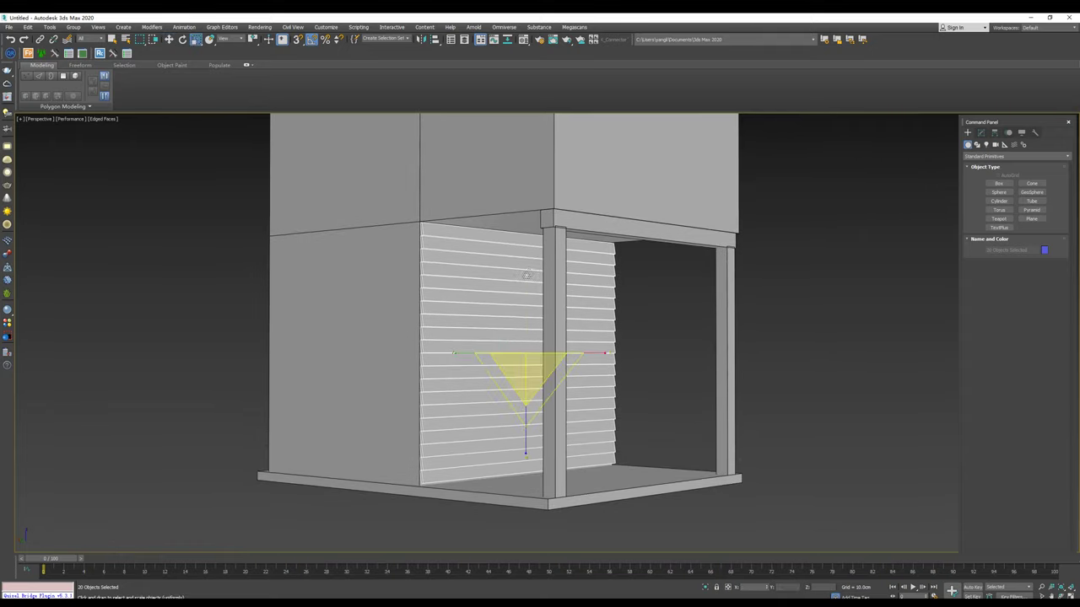
pyautogui.moveTo(523, 448); pyautogui.dragTo(525, 444)
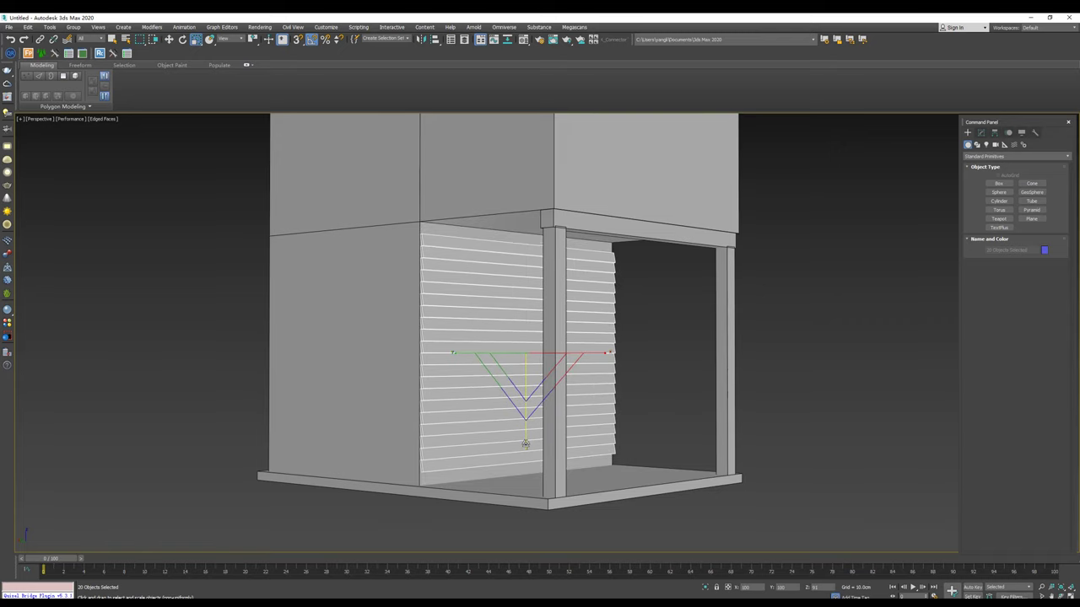
pyautogui.press('w')
pyautogui.keyDown('alt'); pyautogui.moveTo(526, 444); pyautogui.dragTo(527, 261, button='middle'); pyautogui.keyUp('alt')
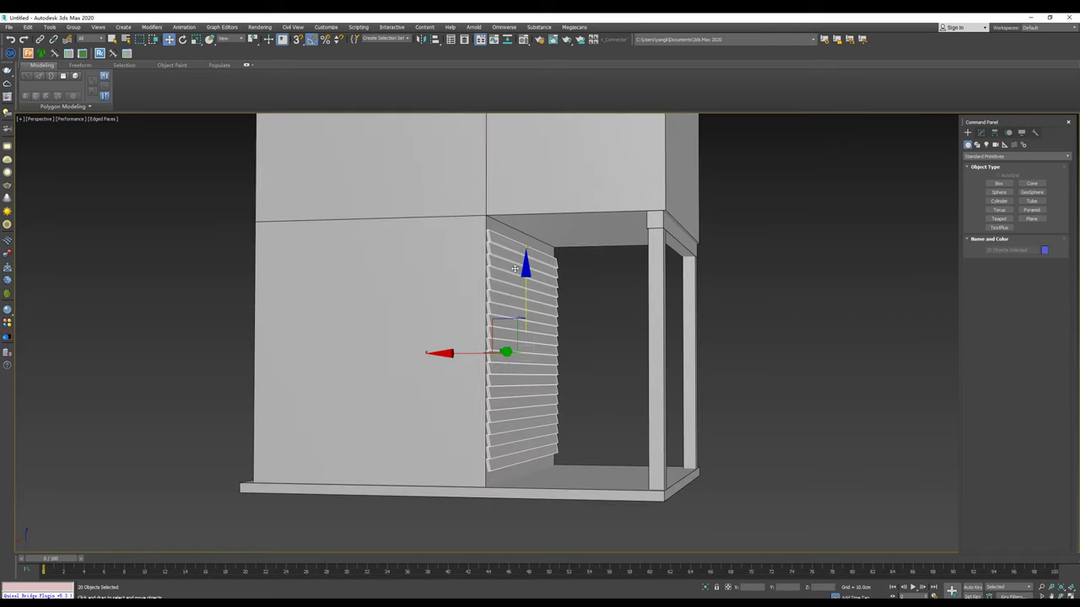
pyautogui.moveTo(528, 262); pyautogui.dragTo(526, 475)
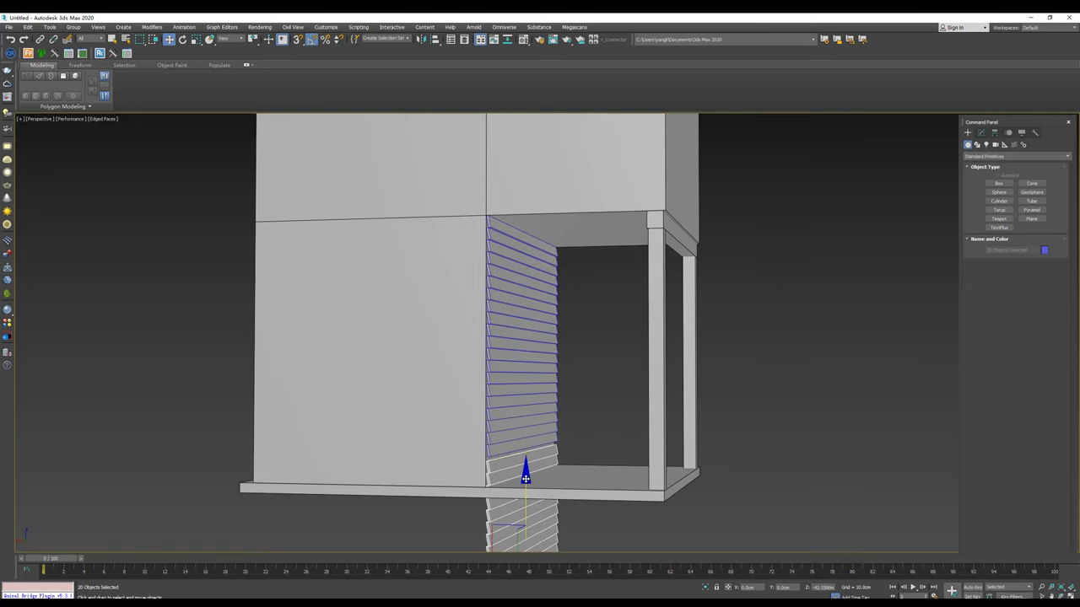
# Step: Shift-drag a test copy of the slat stack downward, then delete it
pyautogui.press('Return')
pyautogui.moveTo(526, 475); pyautogui.dragTo(533, 402, button='middle')
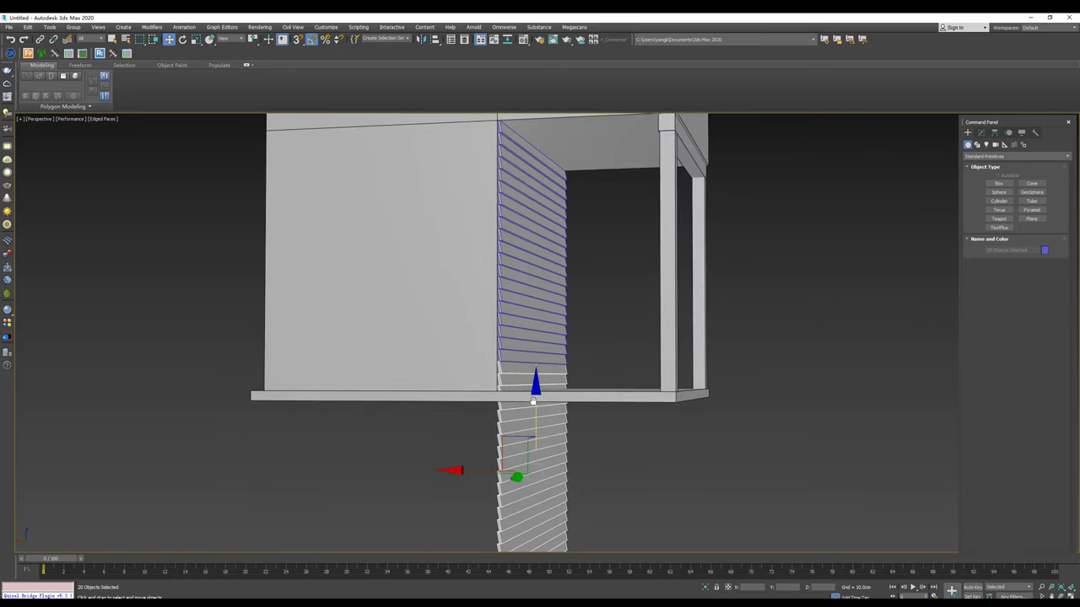
pyautogui.moveTo(508, 369); pyautogui.dragTo(509, 381)
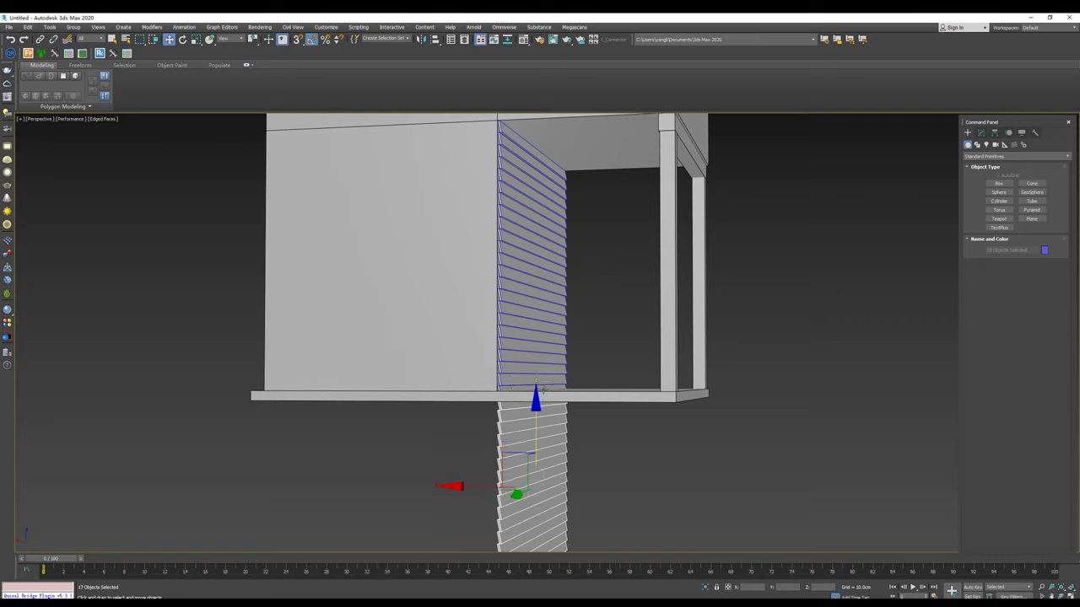
pyautogui.press('Delete')
# Step: Select all 24 slats and isolate them with Alt+Q
pyautogui.moveTo(530, 413); pyautogui.dragTo(531, 451, button='middle')
pyautogui.scroll(-2, 531, 450)
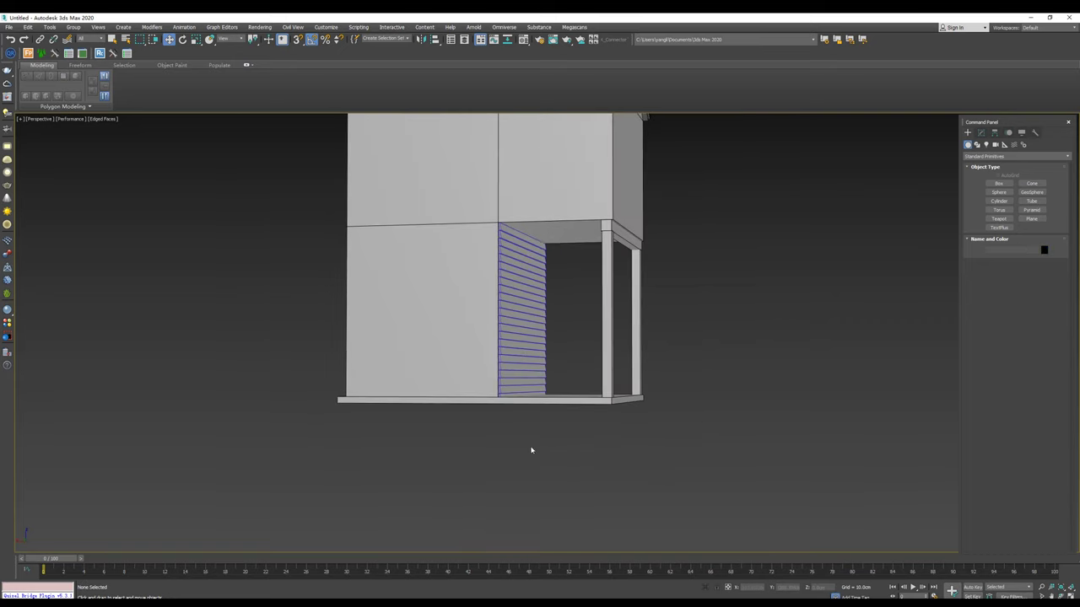
pyautogui.moveTo(510, 228); pyautogui.dragTo(509, 229)
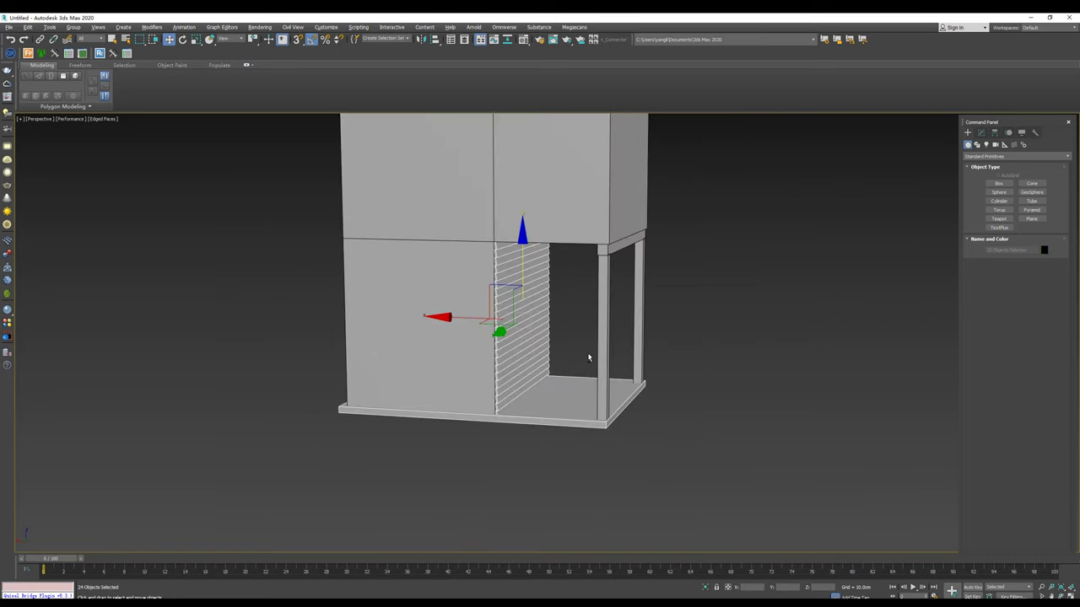
pyautogui.hotkey('alt', 'q')
pyautogui.hotkey('ctrl', 'd')
# Step: Select the slat panel and end isolation to show the whole house again
pyautogui.click(503, 294)
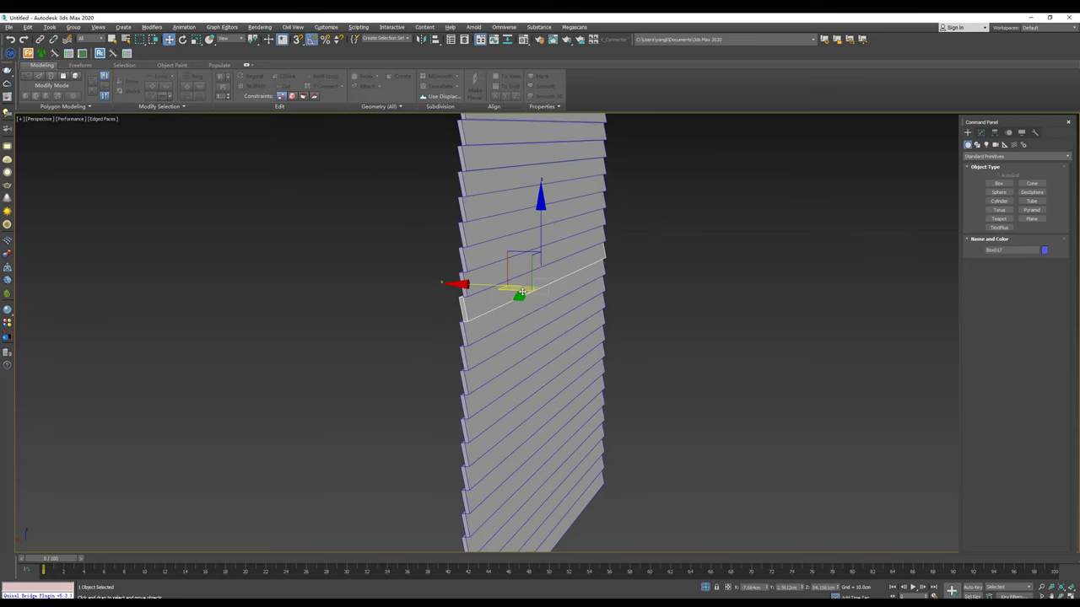
pyautogui.keyDown('alt'); pyautogui.moveTo(503, 294); pyautogui.dragTo(569, 295, button='middle'); pyautogui.keyUp('alt')
pyautogui.click(985, 135)
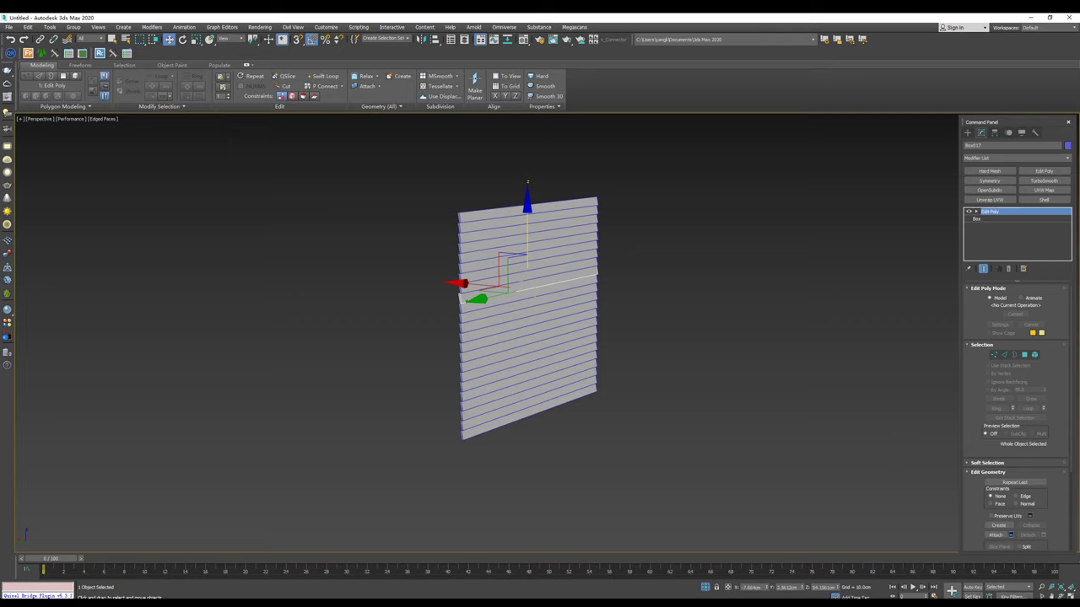
pyautogui.click(969, 133)
pyautogui.click(705, 587)
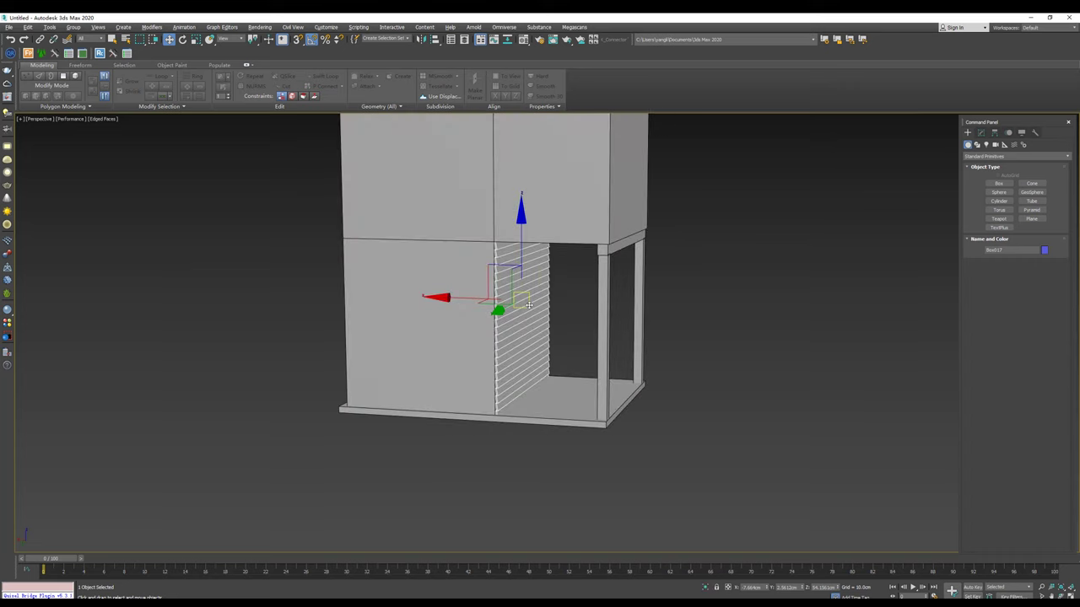
# Step: Rotate the copied panel to face the front and move it onto the adjoining lower wall
pyautogui.scroll(1, 486, 318)
pyautogui.rightClick(483, 255)
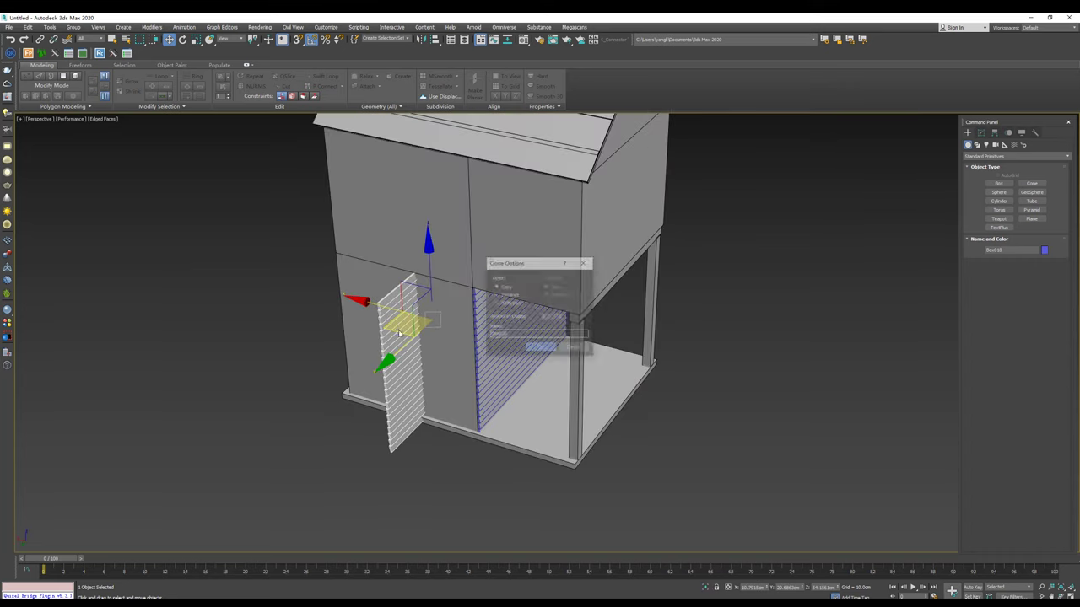
pyautogui.click(506, 268)
pyautogui.keyDown('alt'); pyautogui.moveTo(506, 267); pyautogui.dragTo(464, 321, button='middle'); pyautogui.keyUp('alt')
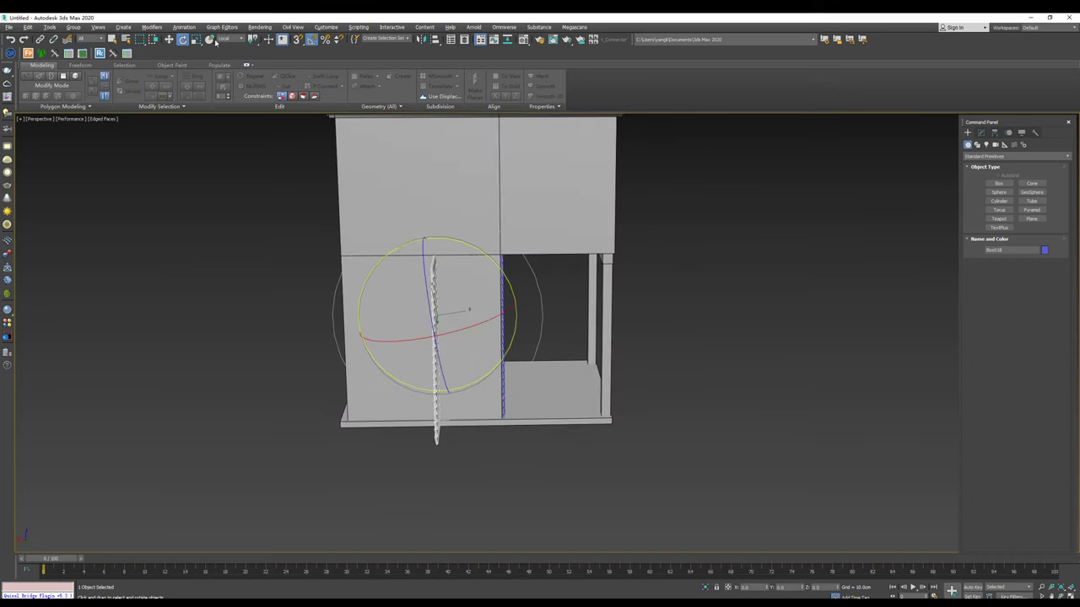
pyautogui.click(225, 46)
pyautogui.moveTo(467, 333); pyautogui.dragTo(431, 340)
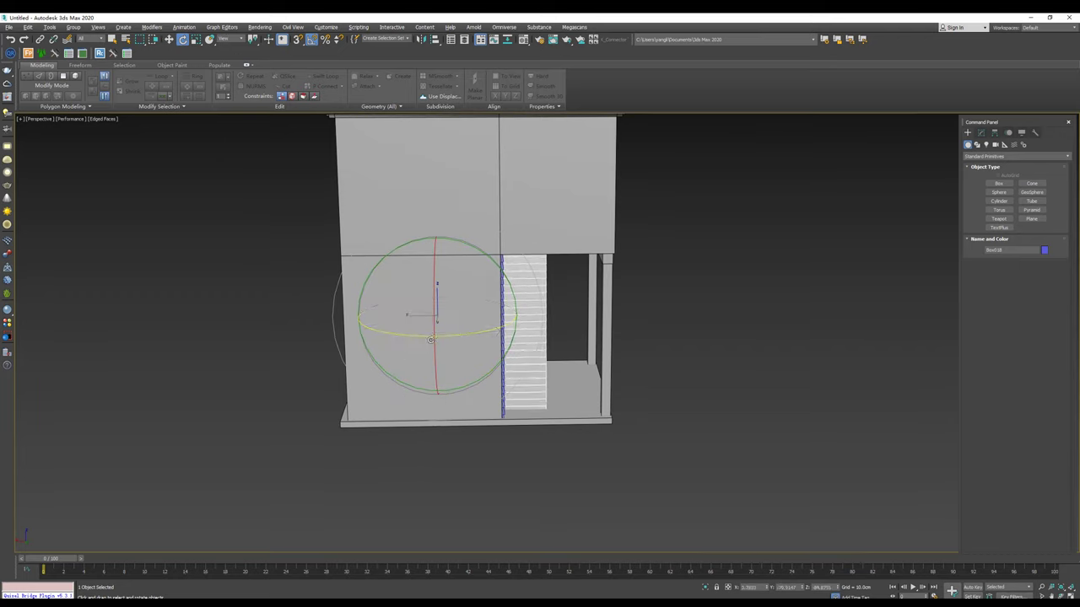
pyautogui.press('w')
pyautogui.keyDown('alt'); pyautogui.moveTo(430, 340); pyautogui.dragTo(417, 328, button='middle'); pyautogui.keyUp('alt')
pyautogui.moveTo(417, 328); pyautogui.dragTo(366, 343)
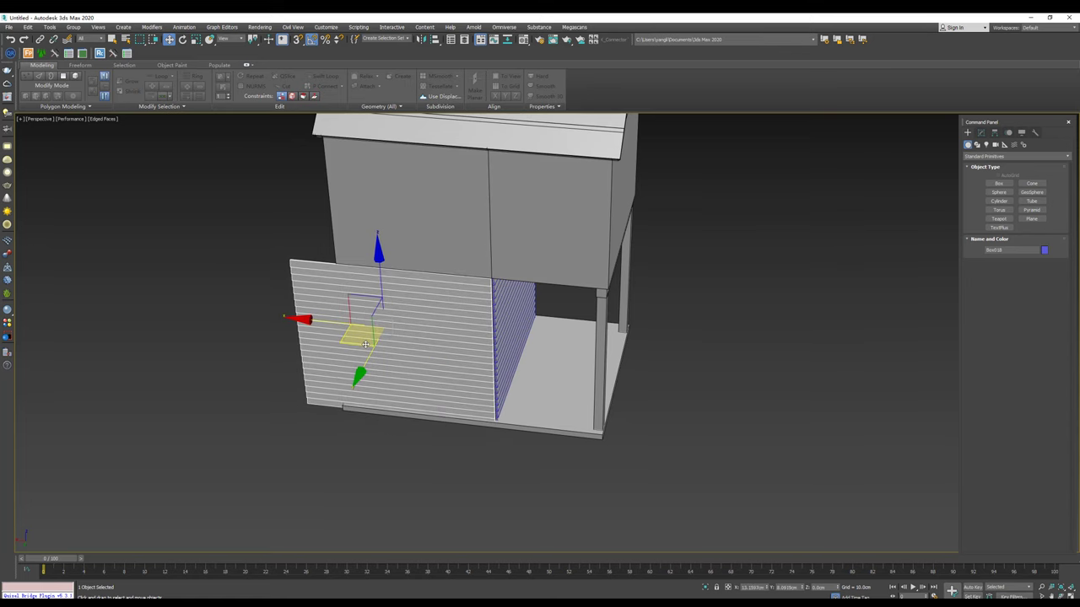
# Step: Slide the panel's edge vertices so it fits the side wall
pyautogui.keyDown('alt'); pyautogui.moveTo(453, 323); pyautogui.dragTo(441, 283, button='middle'); pyautogui.keyUp('alt')
pyautogui.scroll(3, 441, 279)
pyautogui.scroll(-3, 422, 278)
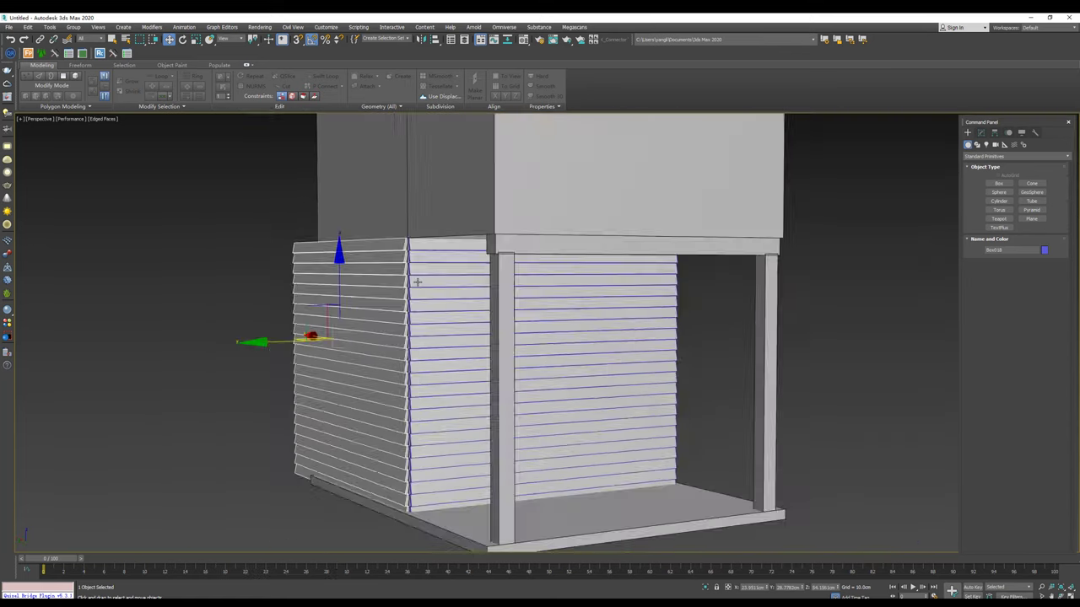
pyautogui.scroll(1, 430, 289)
pyautogui.press('1')
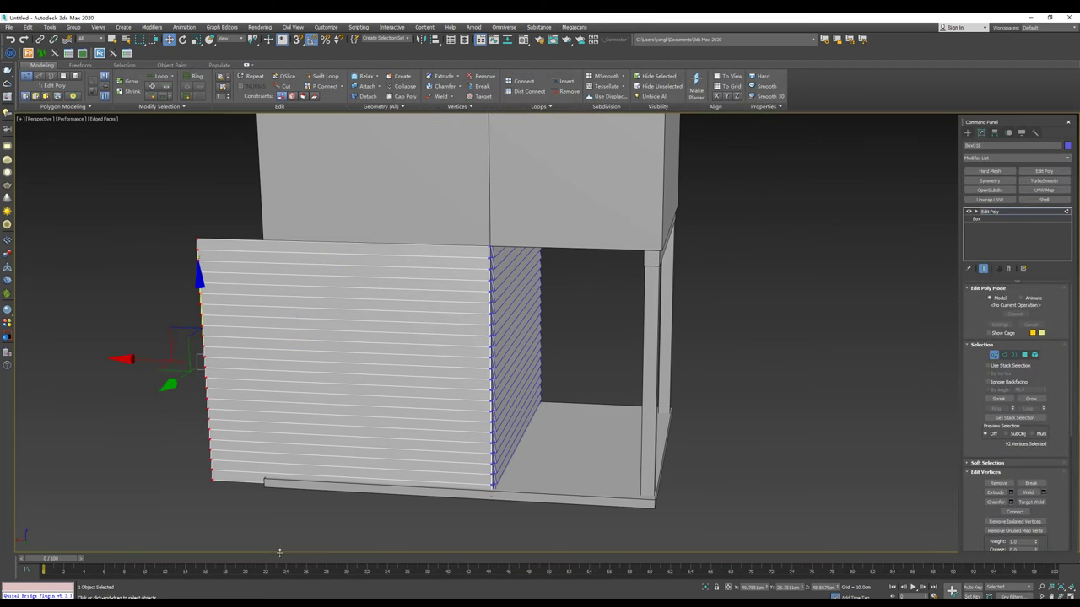
pyautogui.moveTo(145, 359); pyautogui.dragTo(215, 373)
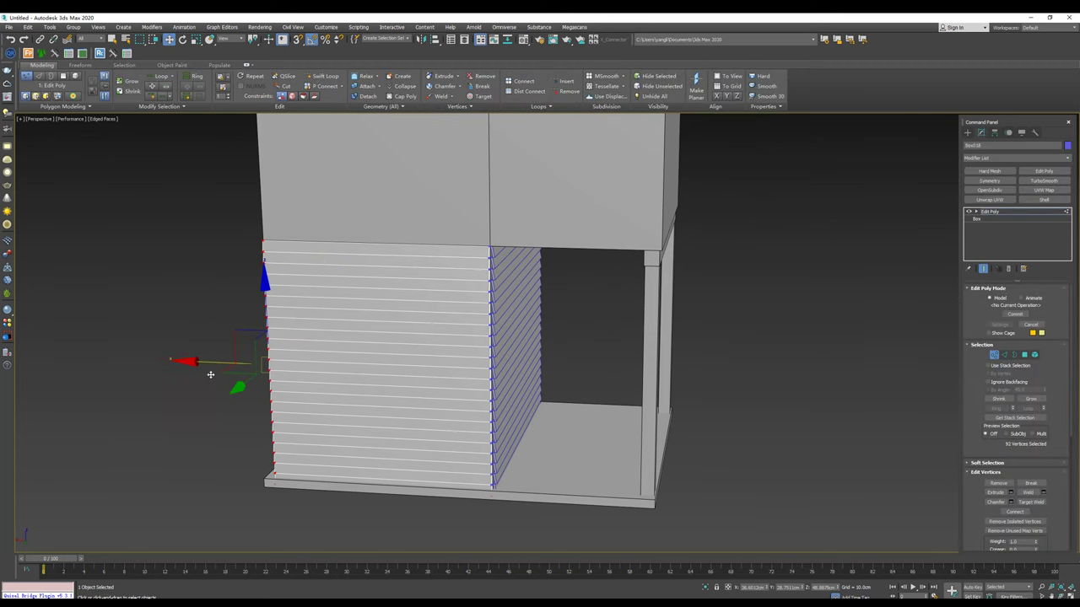
pyautogui.press('1')
pyautogui.click(968, 132)
# Step: Shift-clone the panel toward the right side and rotate the copy to face it
pyautogui.keyDown('alt'); pyautogui.moveTo(518, 306); pyautogui.dragTo(475, 329, button='middle'); pyautogui.keyUp('alt')
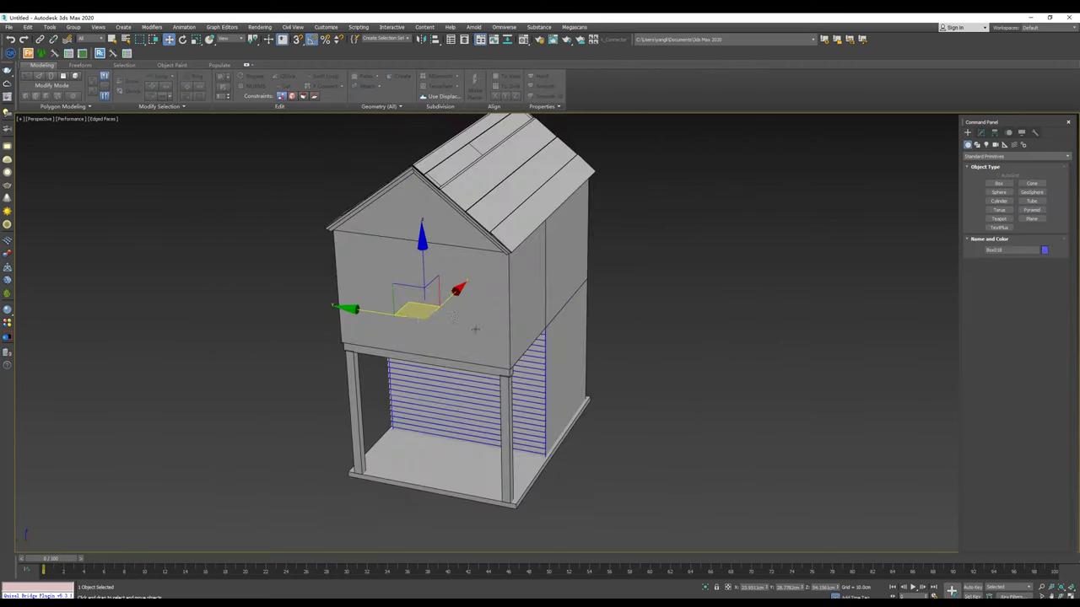
pyautogui.keyDown('shift'); pyautogui.moveTo(372, 315); pyautogui.dragTo(574, 337); pyautogui.keyUp('shift')
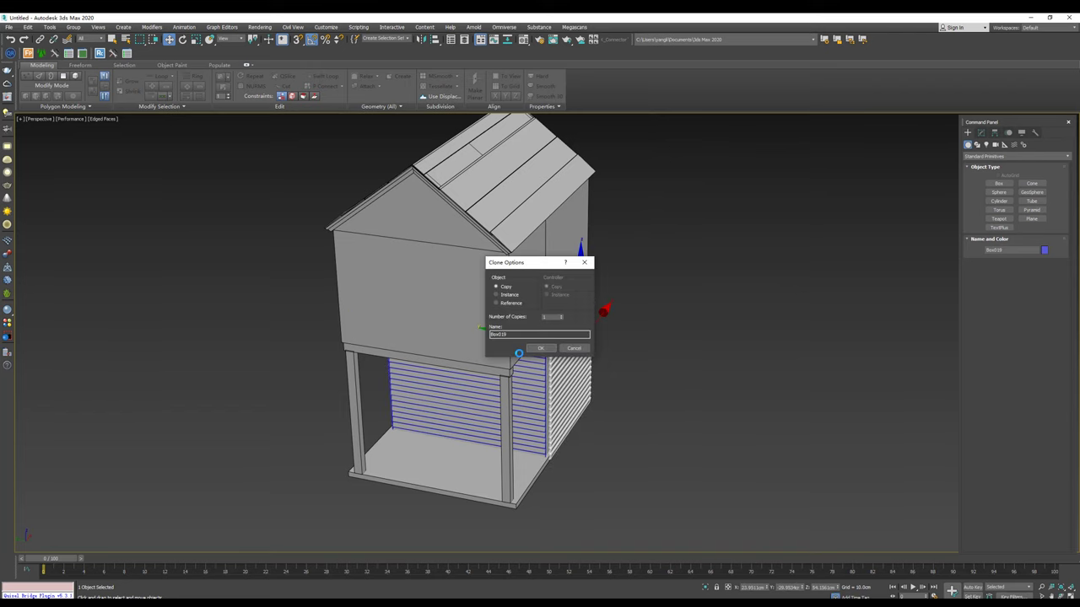
pyautogui.press('Return')
pyautogui.press('e')
pyautogui.moveTo(583, 381); pyautogui.dragTo(658, 344)
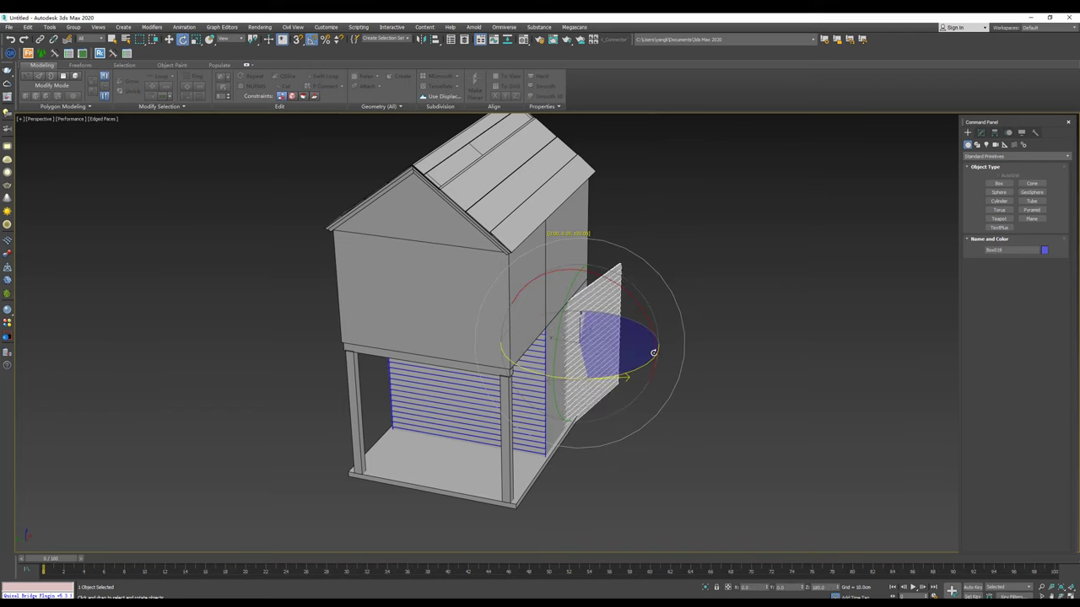
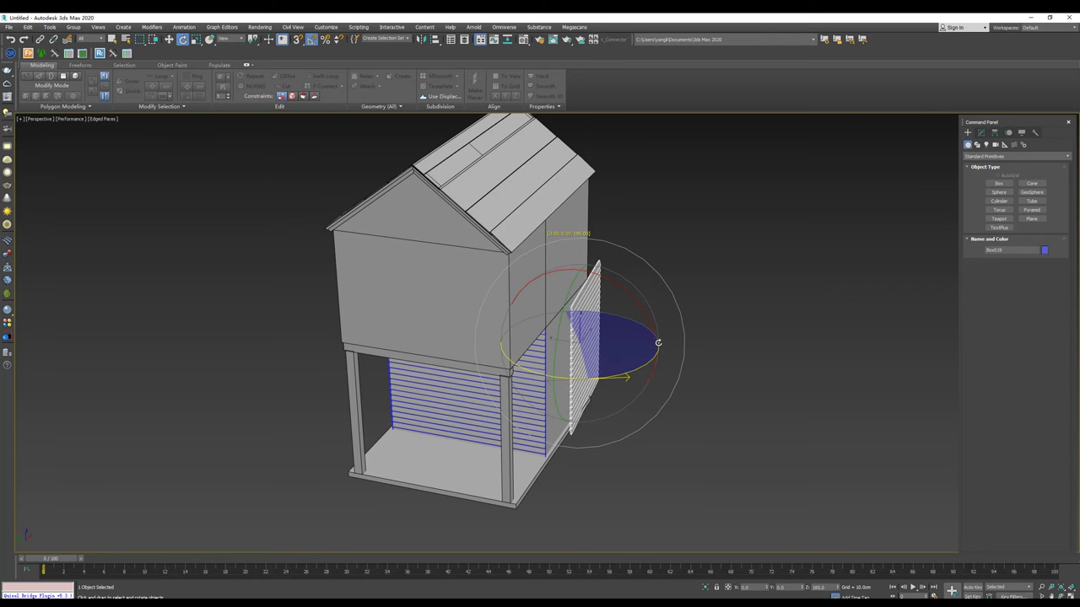
# Step: Rotate the clapboard panel flush and slide it against the house wall
pyautogui.moveTo(659, 343)
pyautogui.mouseDown()
pyautogui.moveTo(574, 338)
pyautogui.moveTo(524, 357)
pyautogui.mouseUp()
pyautogui.press('w')
pyautogui.scroll(5, 573, 338)
pyautogui.keyDown('alt'); pyautogui.moveTo(525, 357); pyautogui.dragTo(527, 349, button='middle'); pyautogui.keyUp('alt')
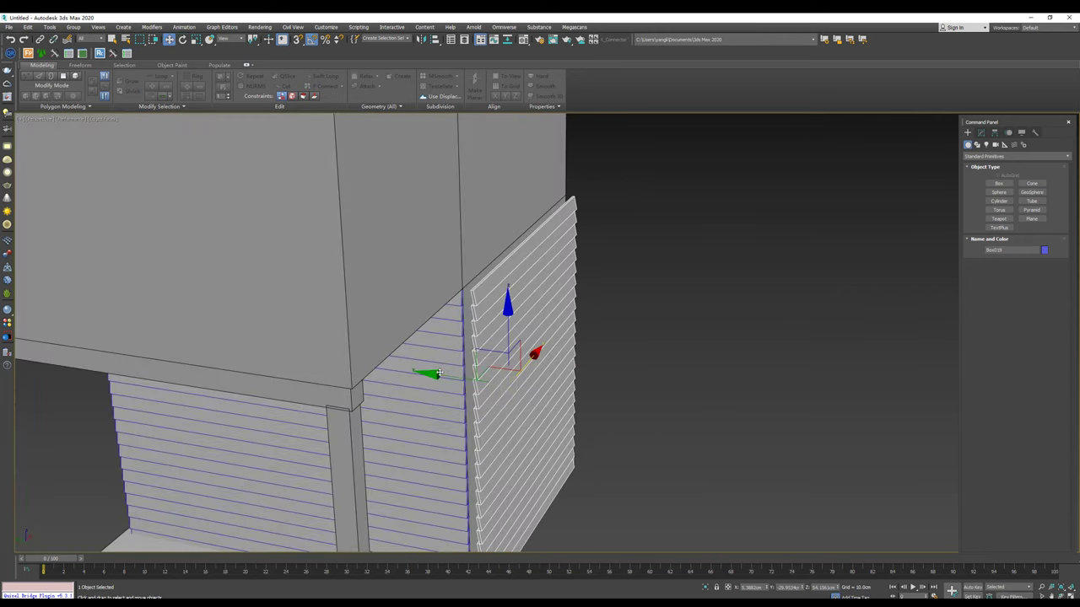
pyautogui.moveTo(438, 373); pyautogui.dragTo(429, 372)
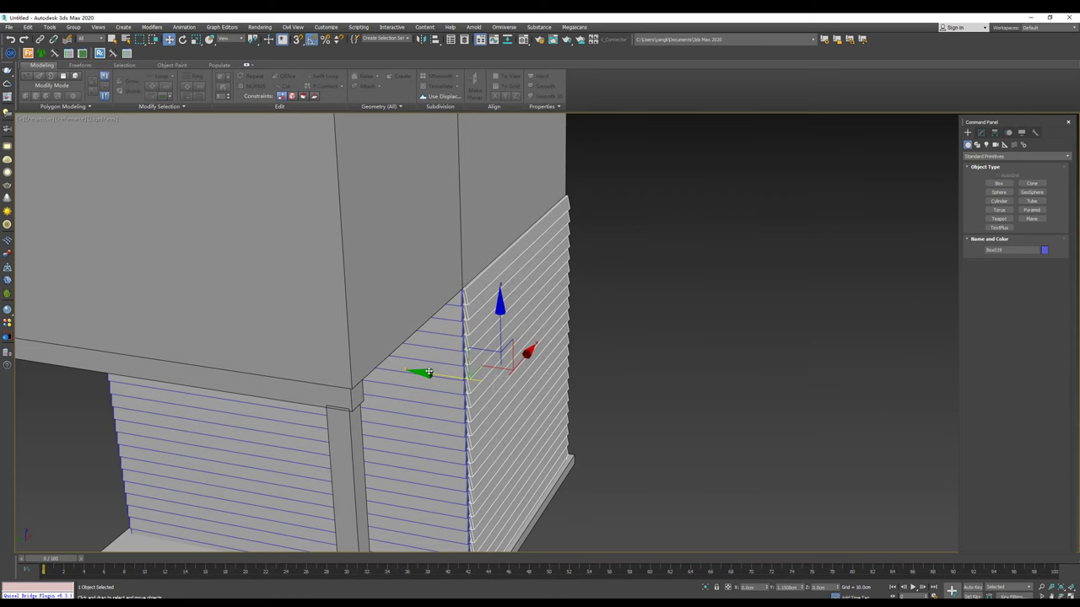
pyautogui.keyDown('alt'); pyautogui.moveTo(549, 311); pyautogui.dragTo(506, 321, button='middle'); pyautogui.keyUp('alt')
pyautogui.scroll(-2, 506, 321)
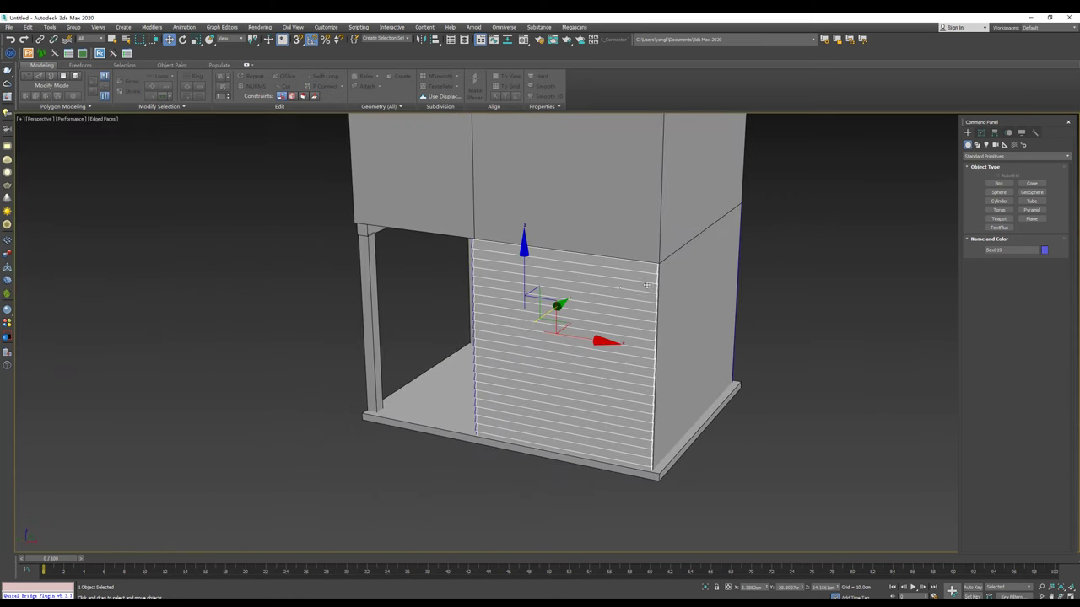
pyautogui.keyDown('alt'); pyautogui.moveTo(324, 330); pyautogui.dragTo(412, 377, button='middle'); pyautogui.keyUp('alt')
pyautogui.scroll(2, 412, 377)
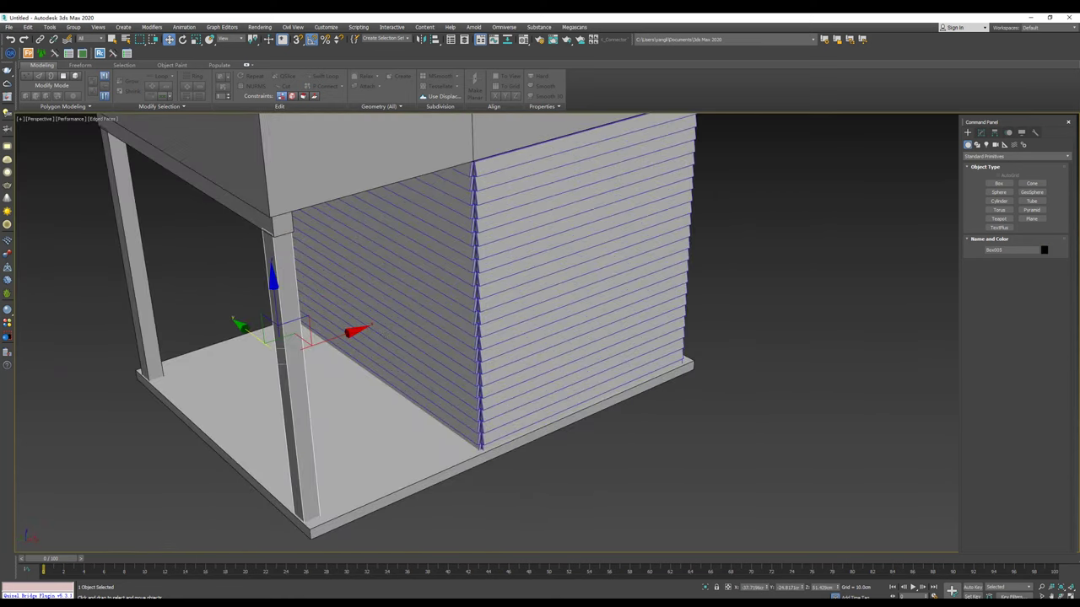
# Step: Shift-copy a porch column to the wall corner and scale it into a thinner post
pyautogui.moveTo(343, 332)
pyautogui.keyDown('shift'); pyautogui.mouseDown()
pyautogui.moveTo(492, 307)
pyautogui.moveTo(480, 280)
pyautogui.mouseUp(); pyautogui.keyUp('shift')
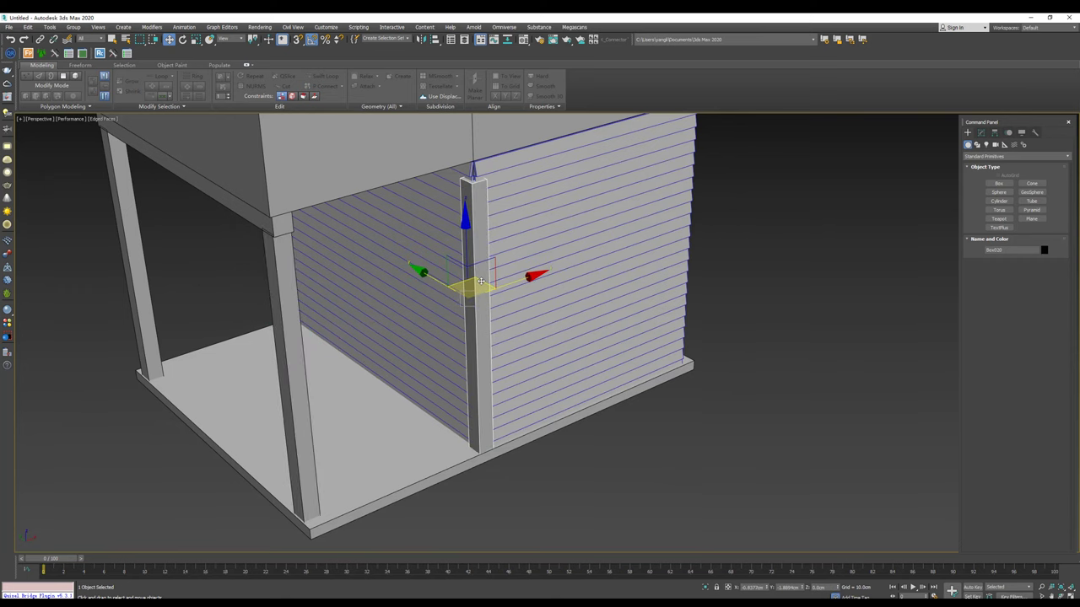
pyautogui.keyDown('alt'); pyautogui.moveTo(477, 280); pyautogui.dragTo(492, 253, button='middle'); pyautogui.keyUp('alt')
pyautogui.press('r')
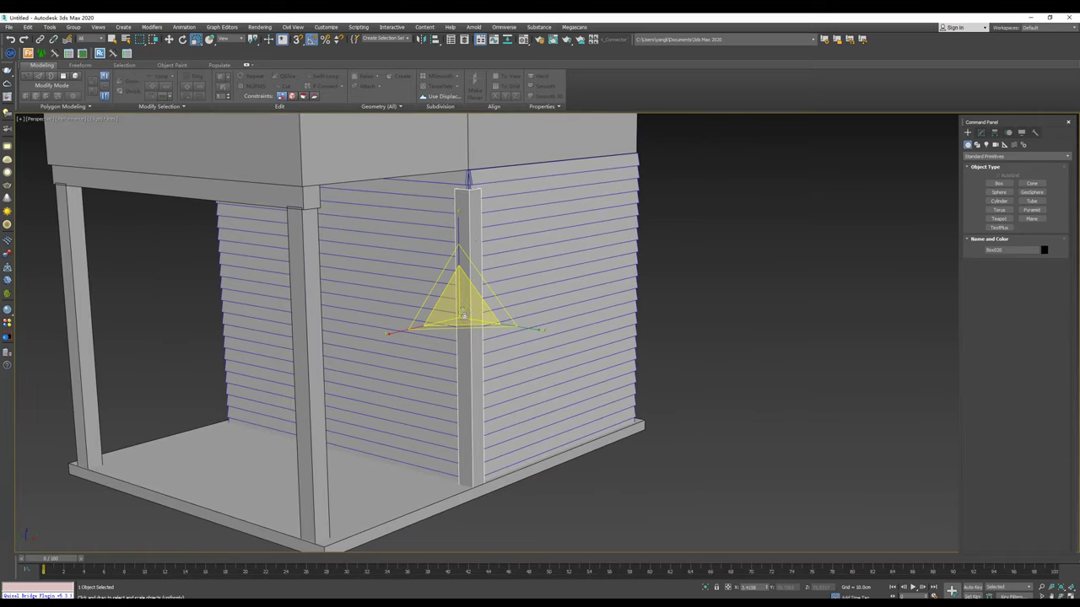
pyautogui.moveTo(459, 308); pyautogui.dragTo(464, 327)
pyautogui.press('w')
pyautogui.keyDown('alt'); pyautogui.moveTo(464, 328); pyautogui.dragTo(475, 299, button='middle'); pyautogui.keyUp('alt')
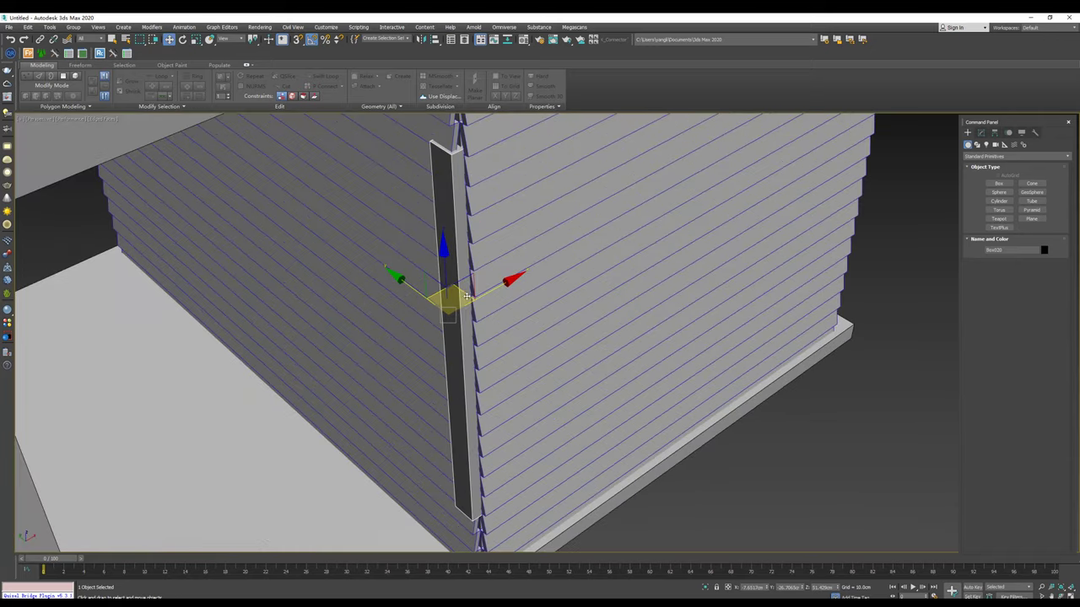
pyautogui.scroll(-2, 475, 300)
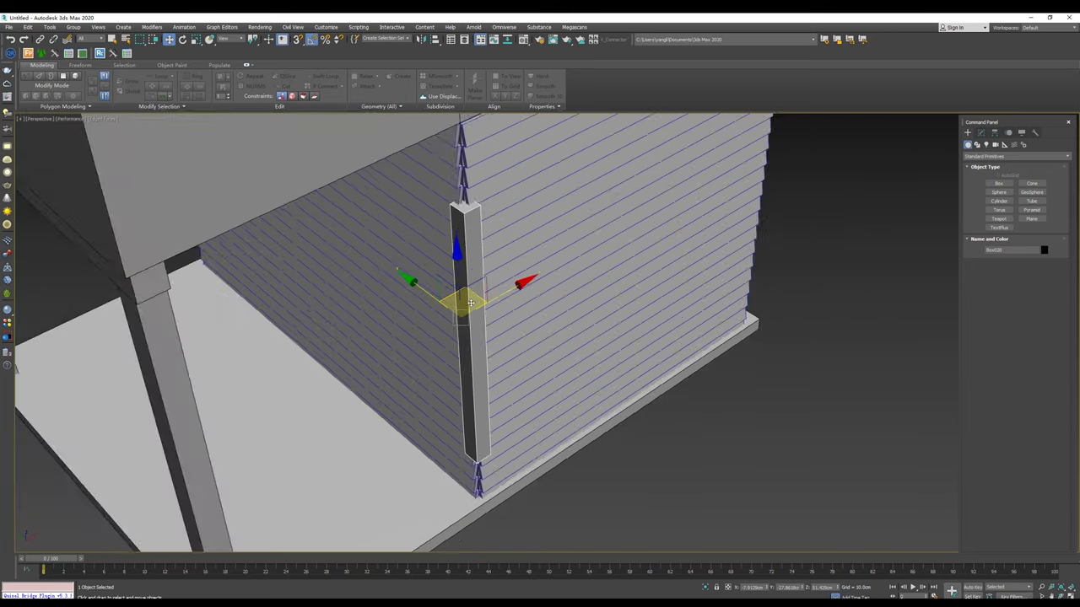
pyautogui.scroll(-3, 472, 308)
pyautogui.scroll(-2, 469, 320)
pyautogui.scroll(2, 463, 358)
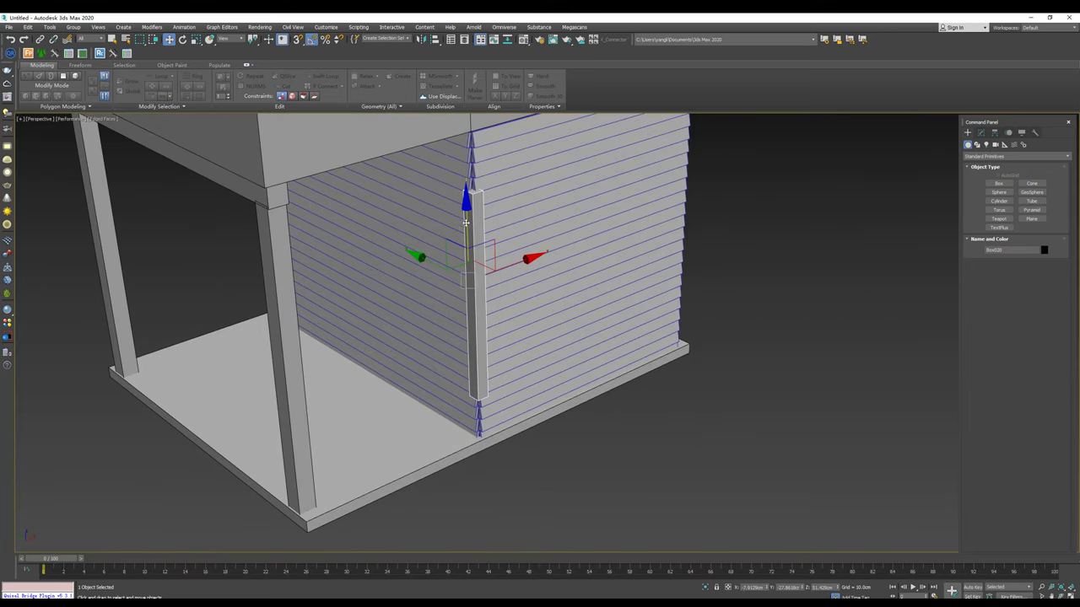
# Step: Lower the new post to the base and raise its top vertices to the upper storey
pyautogui.moveTo(466, 222); pyautogui.dragTo(468, 253)
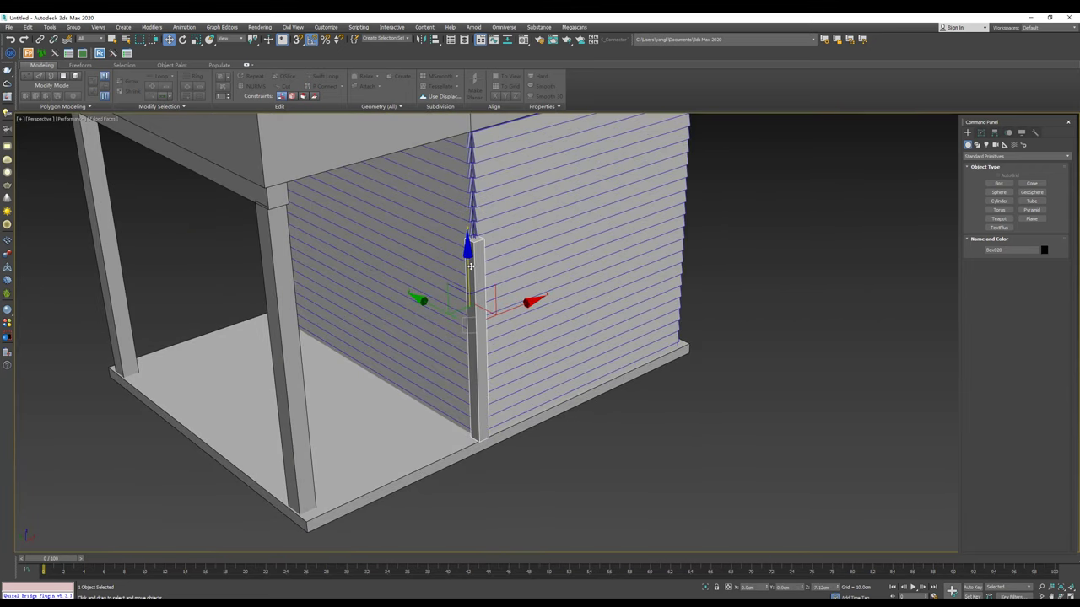
pyautogui.scroll(1, 469, 266)
pyautogui.press('1')
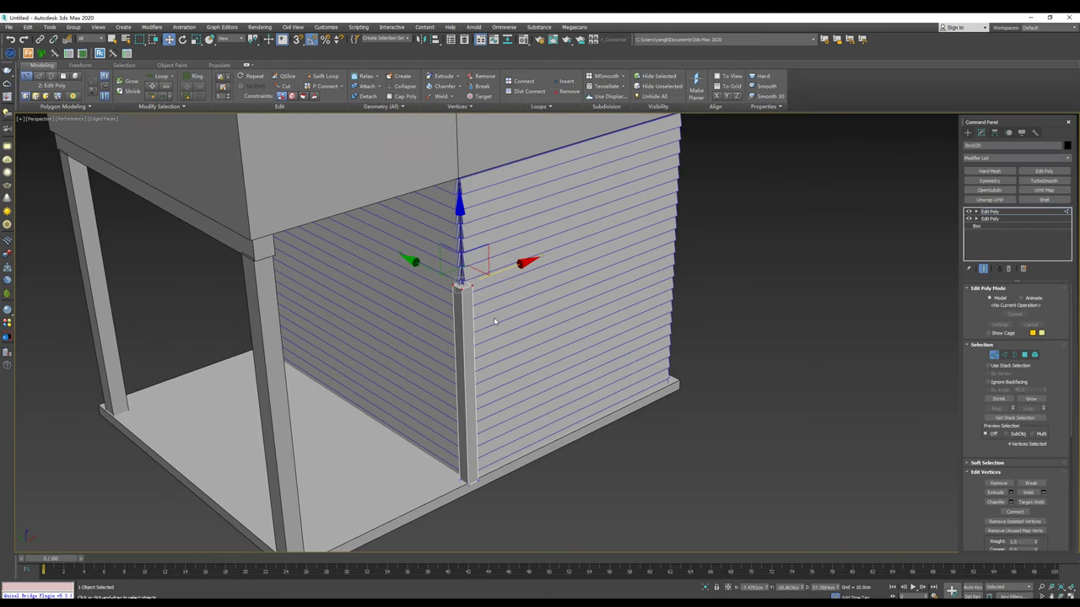
pyautogui.scroll(1, 464, 267)
pyautogui.moveTo(448, 246); pyautogui.dragTo(458, 143)
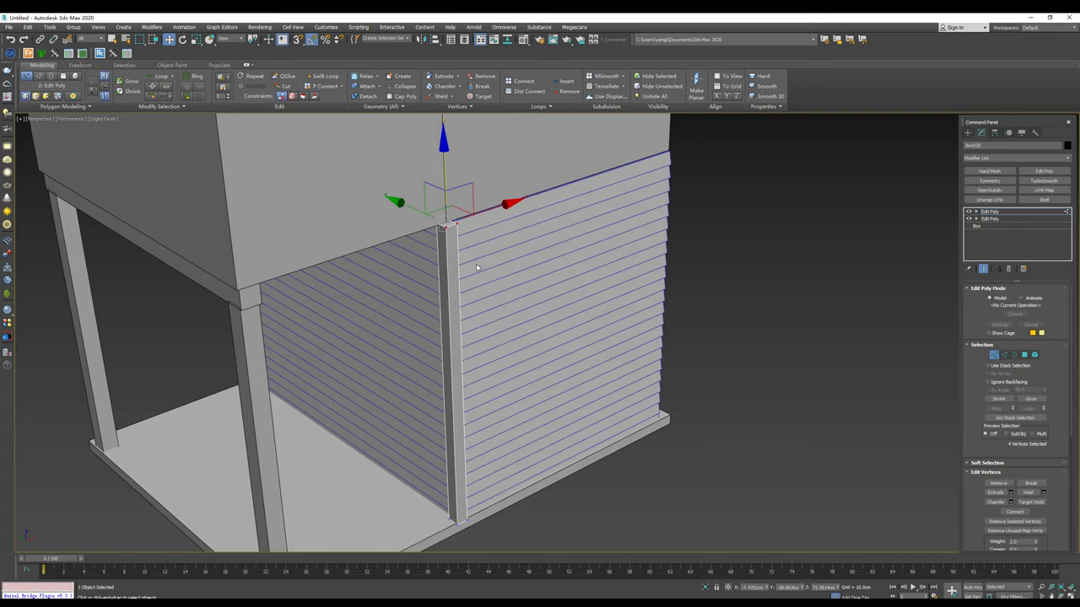
pyautogui.moveTo(476, 267)
pyautogui.keyDown('alt'); pyautogui.mouseDown(button='middle')
pyautogui.moveTo(483, 289)
pyautogui.moveTo(497, 278)
pyautogui.mouseUp(button='middle'); pyautogui.keyUp('alt')
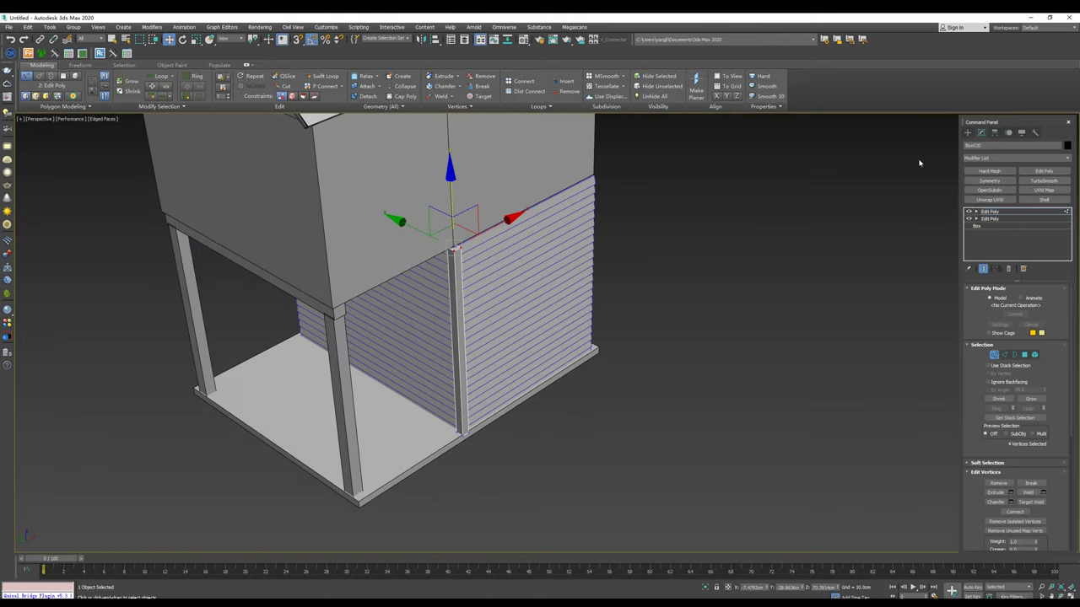
pyautogui.click(968, 132)
pyautogui.moveTo(512, 266)
pyautogui.keyDown('alt'); pyautogui.mouseDown(button='middle')
pyautogui.moveTo(505, 228)
pyautogui.moveTo(491, 335)
pyautogui.moveTo(414, 366)
pyautogui.mouseUp(button='middle'); pyautogui.keyUp('alt')
pyautogui.scroll(4, 475, 333)
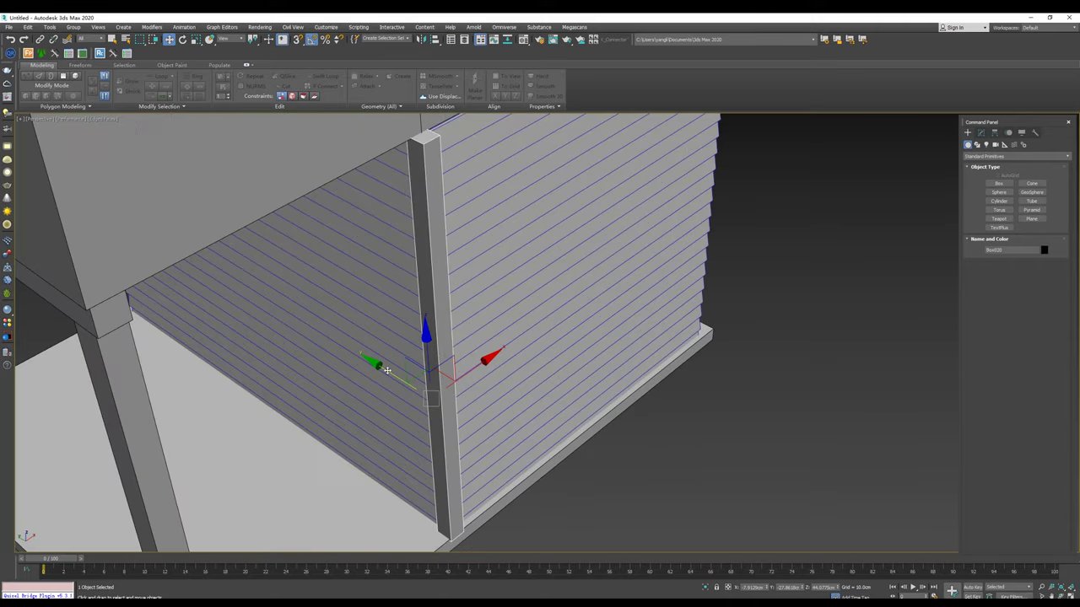
# Step: Nudge the corner post into line, then shift the wall panel and post right together
pyautogui.moveTo(386, 370); pyautogui.dragTo(380, 367)
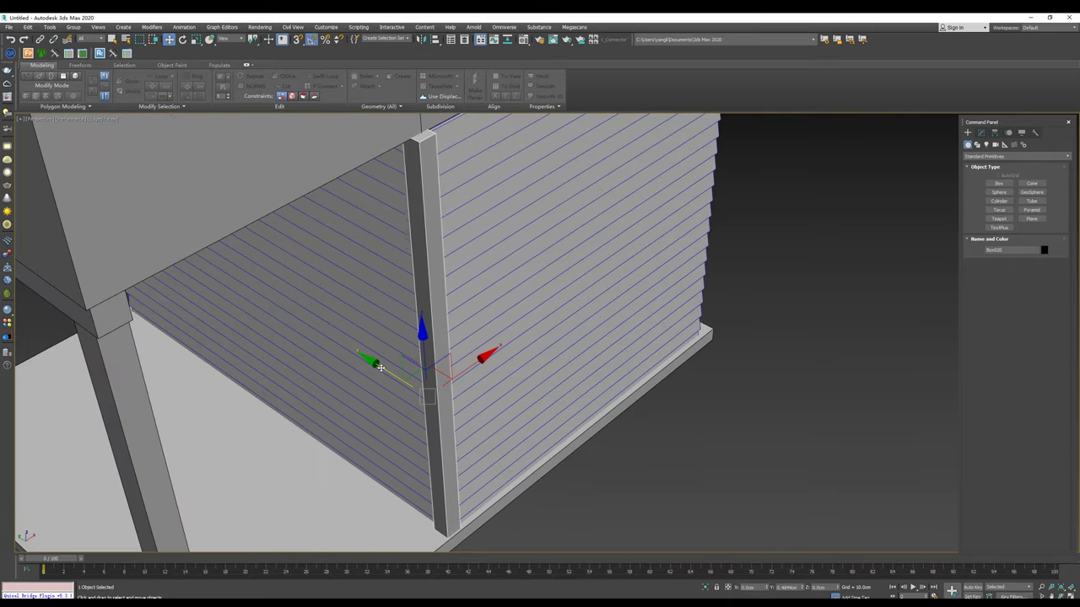
pyautogui.keyDown('alt'); pyautogui.moveTo(378, 365); pyautogui.dragTo(253, 355, button='middle'); pyautogui.keyUp('alt')
pyautogui.scroll(-3, 253, 354)
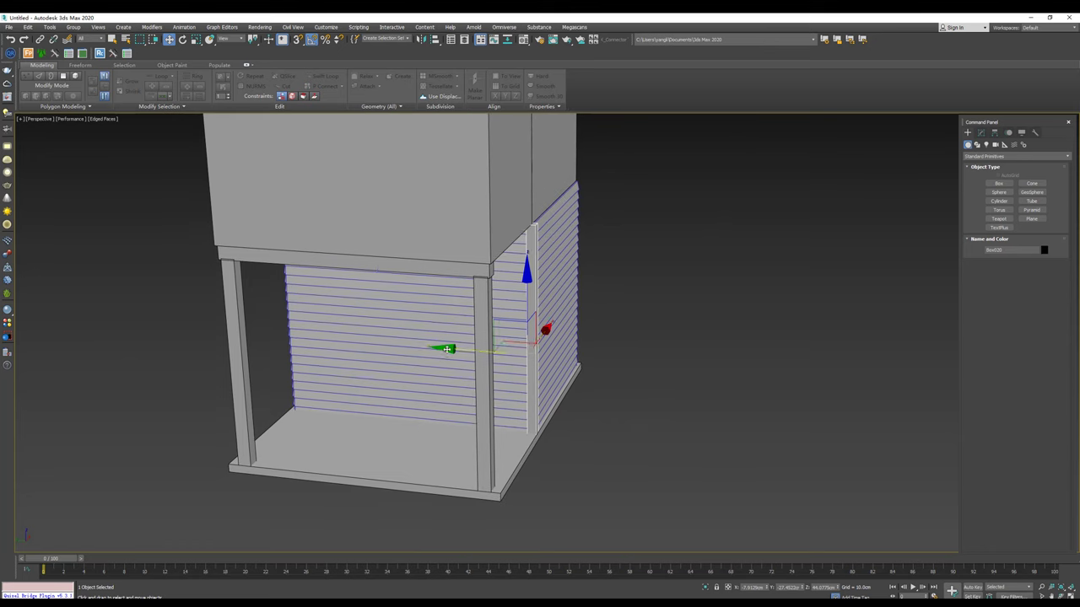
pyautogui.moveTo(219, 349); pyautogui.dragTo(207, 349)
pyautogui.moveTo(214, 355)
pyautogui.keyDown('alt'); pyautogui.mouseDown(button='middle')
pyautogui.moveTo(525, 284)
pyautogui.moveTo(401, 314)
pyautogui.mouseUp(button='middle'); pyautogui.keyUp('alt')
pyautogui.keyDown('ctrl'); pyautogui.click(346, 337); pyautogui.keyUp('ctrl')
pyautogui.keyDown('alt'); pyautogui.moveTo(346, 338); pyautogui.dragTo(422, 324, button='middle'); pyautogui.keyUp('alt')
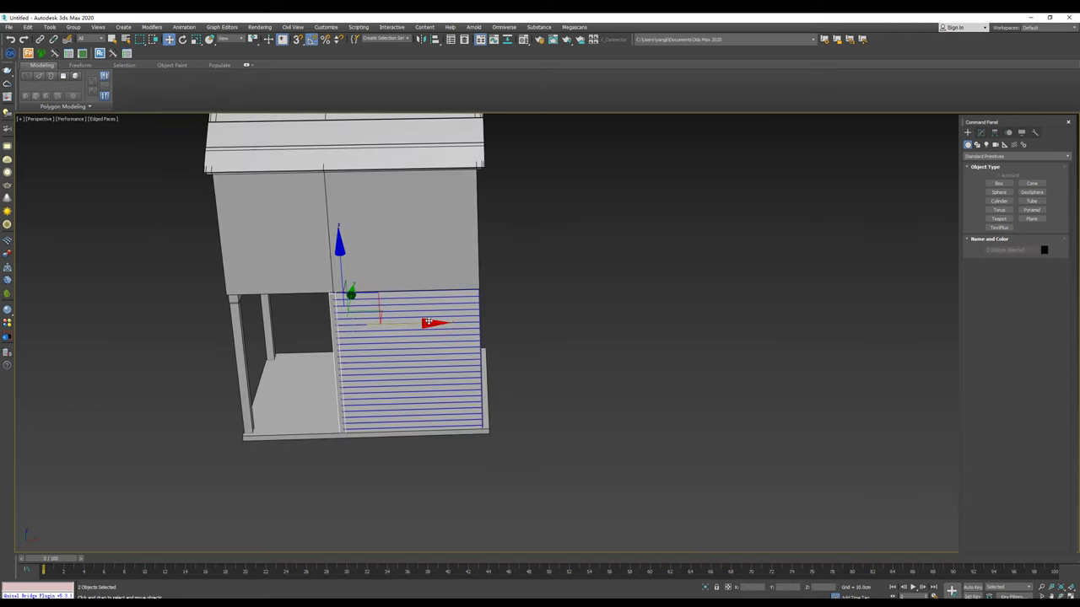
pyautogui.moveTo(422, 324); pyautogui.dragTo(562, 324)
pyautogui.keyDown('alt'); pyautogui.moveTo(562, 324); pyautogui.dragTo(520, 329, button='middle'); pyautogui.keyUp('alt')
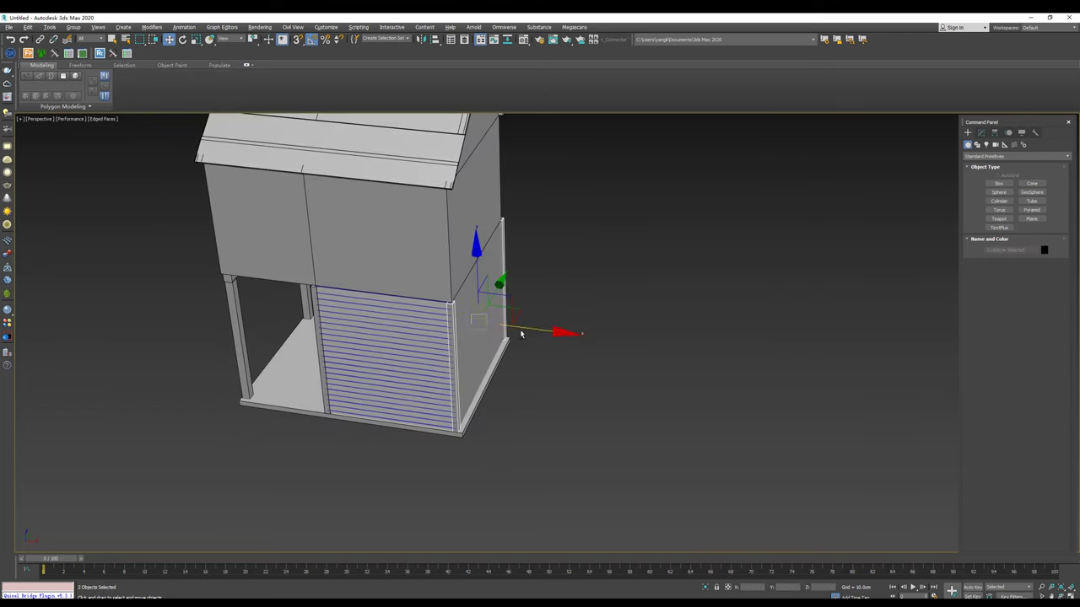
pyautogui.scroll(5, 472, 314)
pyautogui.scroll(-5, 430, 293)
pyautogui.keyDown('alt'); pyautogui.moveTo(430, 294); pyautogui.dragTo(475, 268, button='middle'); pyautogui.keyUp('alt')
# Step: Rotate a post 80° to horizontal and move it onto the clapboard wall top as trim
pyautogui.click(479, 262)
pyautogui.press('e')
pyautogui.moveTo(504, 217); pyautogui.dragTo(544, 221)
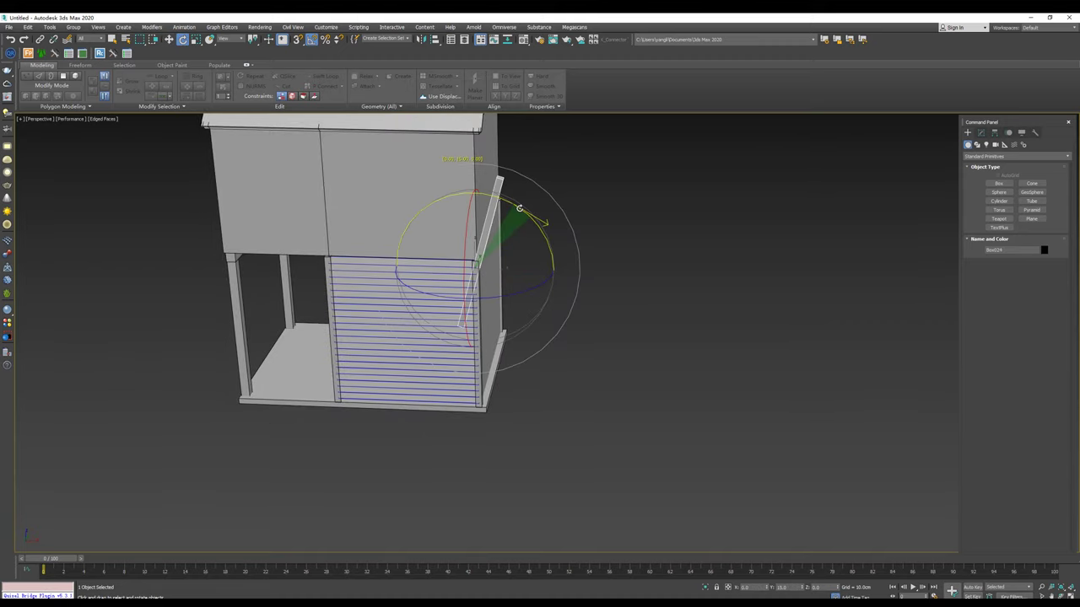
pyautogui.press('w')
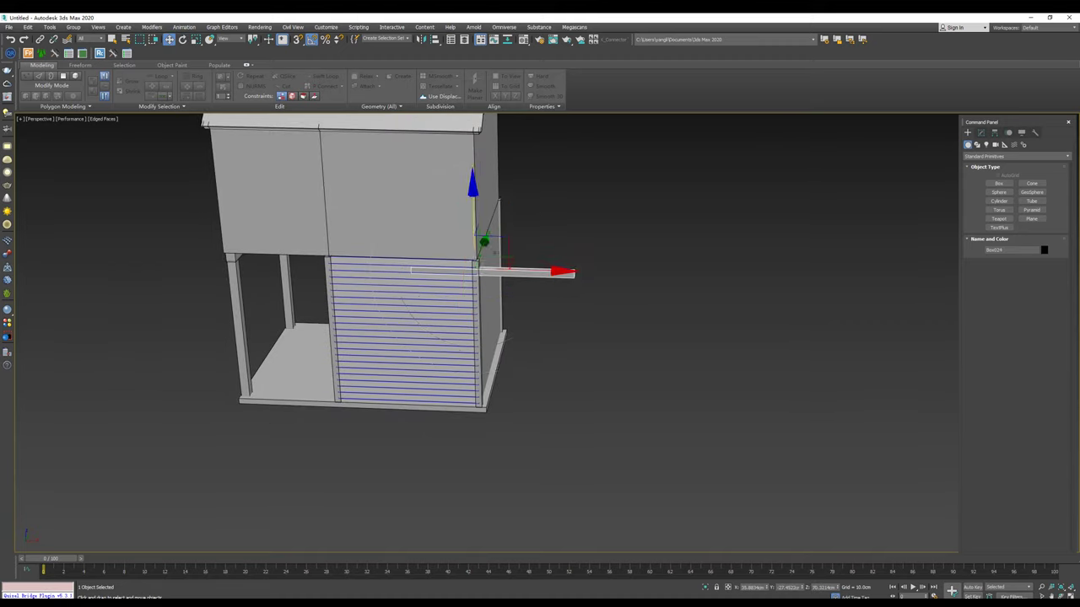
pyautogui.scroll(5, 498, 237)
pyautogui.moveTo(453, 221); pyautogui.dragTo(453, 197)
pyautogui.scroll(-5, 453, 196)
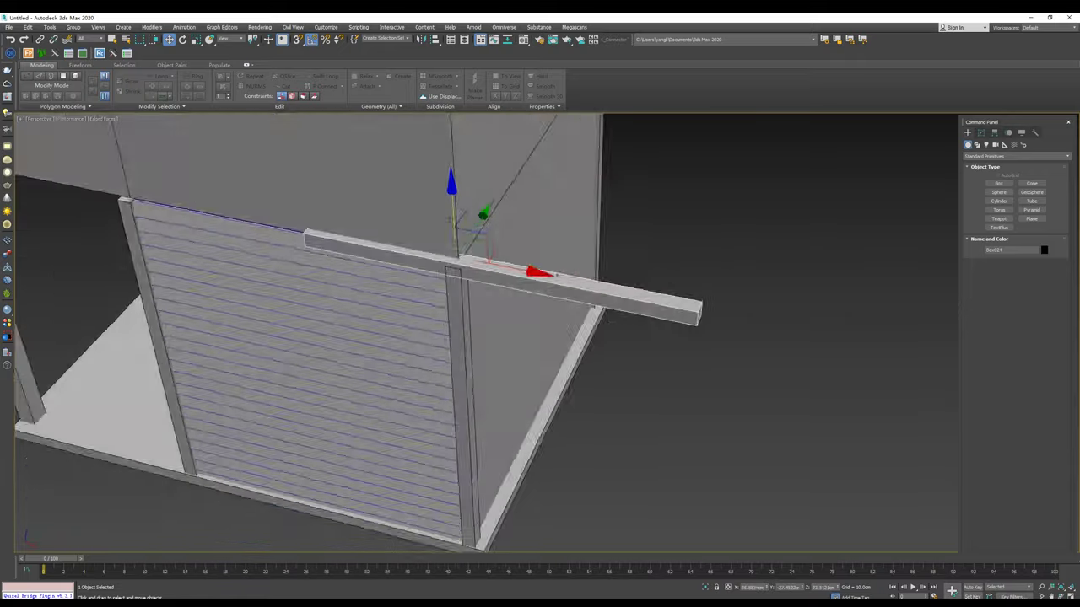
pyautogui.moveTo(453, 195)
pyautogui.keyDown('alt'); pyautogui.mouseDown(button='middle')
pyautogui.moveTo(533, 291)
pyautogui.moveTo(517, 265)
pyautogui.moveTo(227, 322)
pyautogui.mouseUp(button='middle'); pyautogui.keyUp('alt')
pyautogui.scroll(5, 533, 291)
pyautogui.scroll(-2, 519, 262)
pyautogui.scroll(-3, 520, 262)
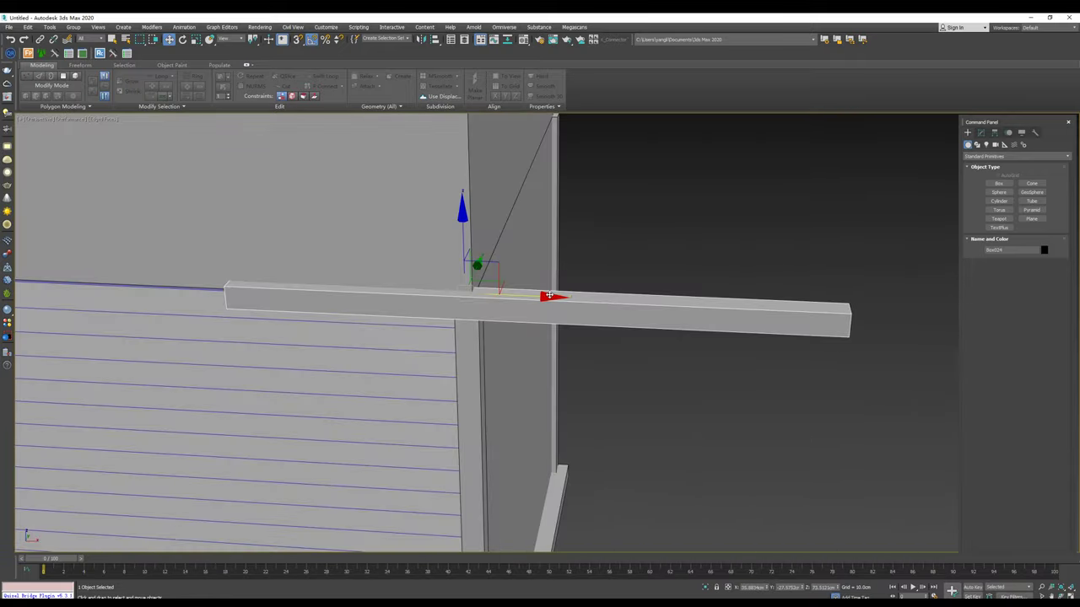
pyautogui.scroll(5, 227, 321)
pyautogui.moveTo(227, 321); pyautogui.dragTo(218, 330)
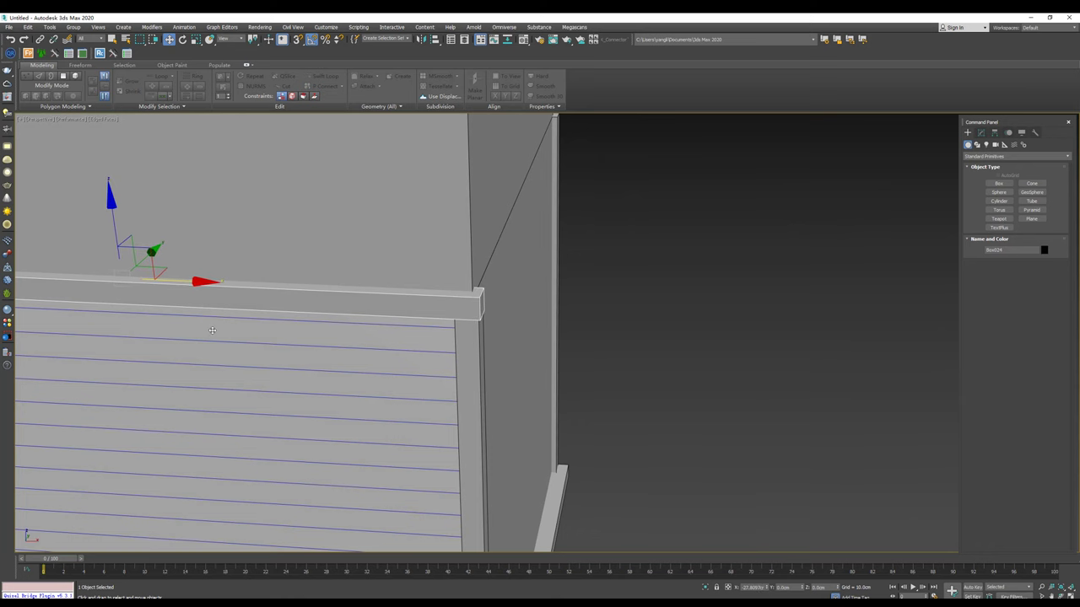
pyautogui.scroll(-3, 212, 330)
pyautogui.keyDown('alt'); pyautogui.moveTo(212, 330); pyautogui.dragTo(321, 304, button='middle'); pyautogui.keyUp('alt')
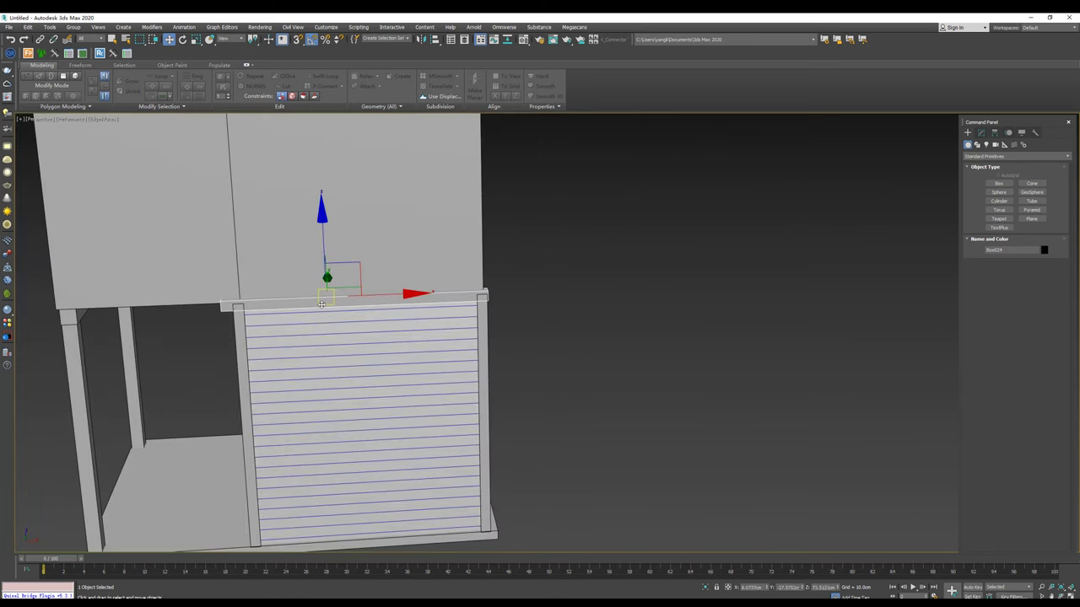
pyautogui.scroll(3, 328, 315)
# Step: Extend the trim board's left-end vertices along the wall top
pyautogui.press('1')
pyautogui.moveTo(258, 278); pyautogui.dragTo(299, 324)
pyautogui.keyDown('alt'); pyautogui.moveTo(300, 325); pyautogui.dragTo(322, 295, button='middle'); pyautogui.keyUp('alt')
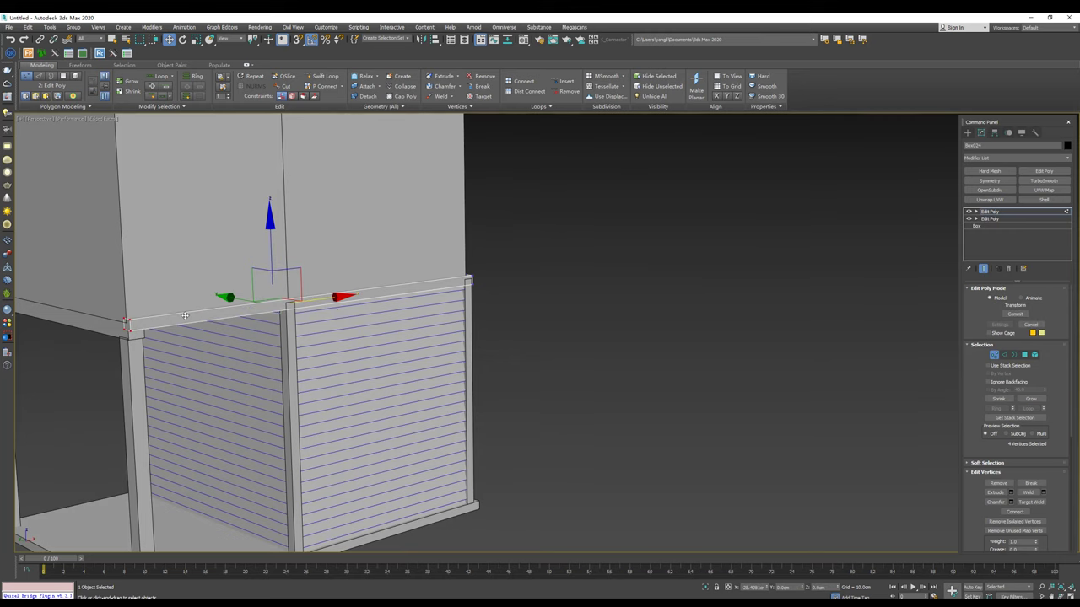
pyautogui.moveTo(188, 315)
pyautogui.keyDown('alt'); pyautogui.mouseDown(button='middle')
pyautogui.moveTo(208, 303)
pyautogui.moveTo(271, 305)
pyautogui.mouseUp(button='middle'); pyautogui.keyUp('alt')
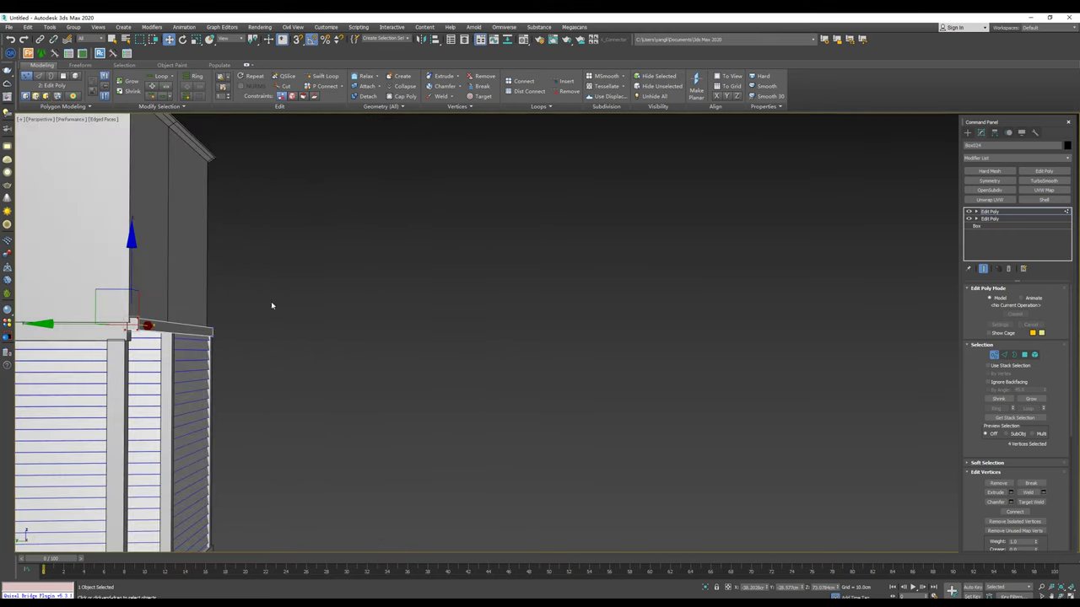
pyautogui.click(968, 133)
pyautogui.moveTo(323, 282)
pyautogui.keyDown('alt'); pyautogui.mouseDown(button='middle')
pyautogui.moveTo(316, 297)
pyautogui.moveTo(242, 309)
pyautogui.moveTo(164, 278)
pyautogui.moveTo(506, 312)
pyautogui.mouseUp(button='middle'); pyautogui.keyUp('alt')
pyautogui.hotkey('shift', 'z')
pyautogui.click(515, 312)
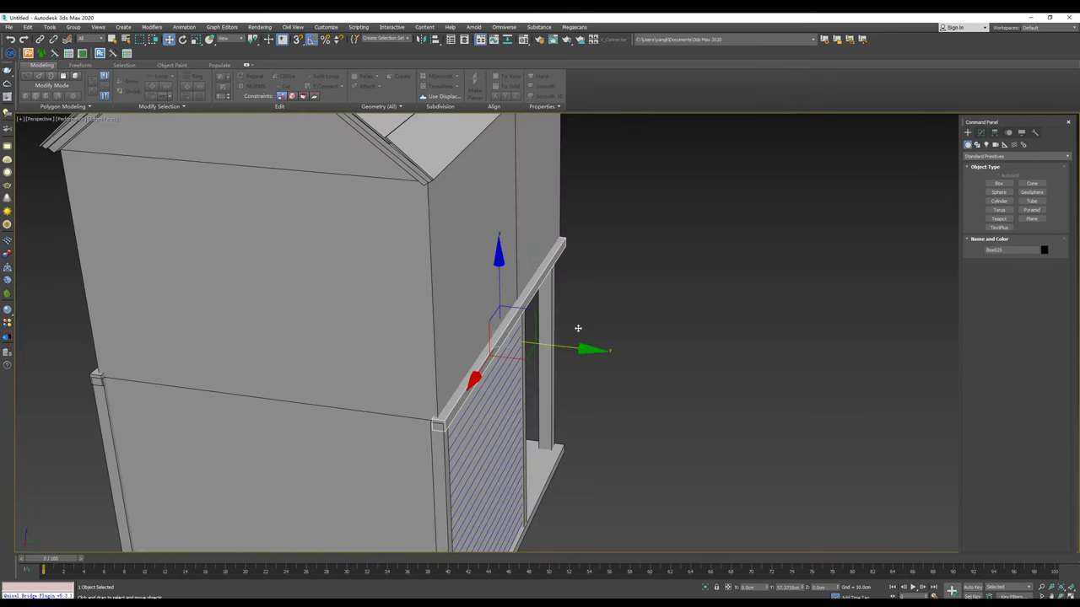
# Step: Rotate the next trim board 90° to horizontal and slide it along the side wall
pyautogui.hotkey('shift', 'z')
pyautogui.keyDown('alt'); pyautogui.moveTo(579, 328); pyautogui.dragTo(531, 325, button='middle'); pyautogui.keyUp('alt')
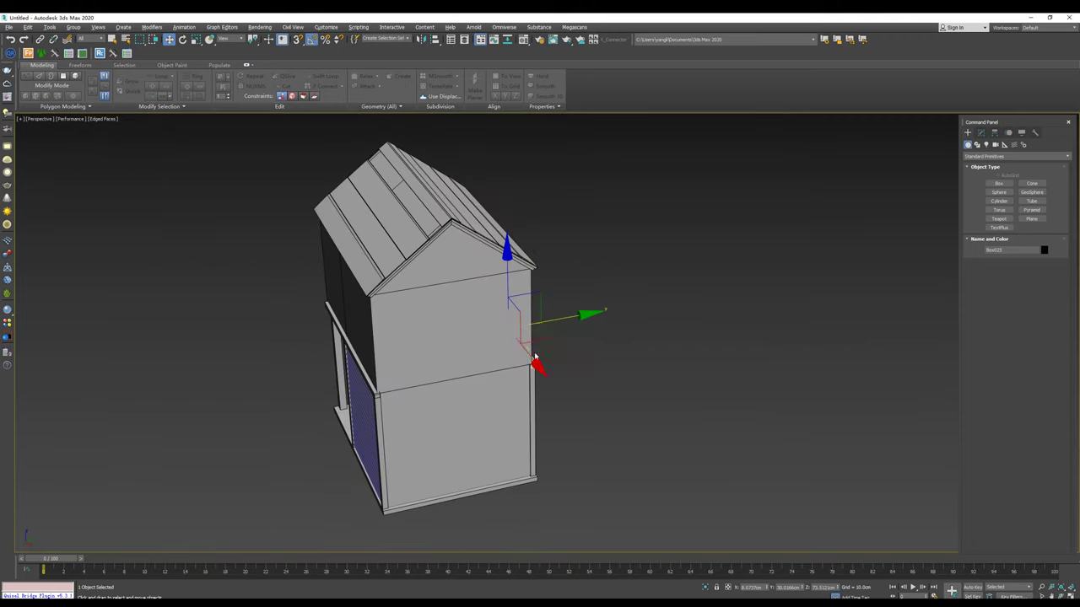
pyautogui.click(506, 396)
pyautogui.press('e')
pyautogui.moveTo(477, 429); pyautogui.dragTo(503, 416)
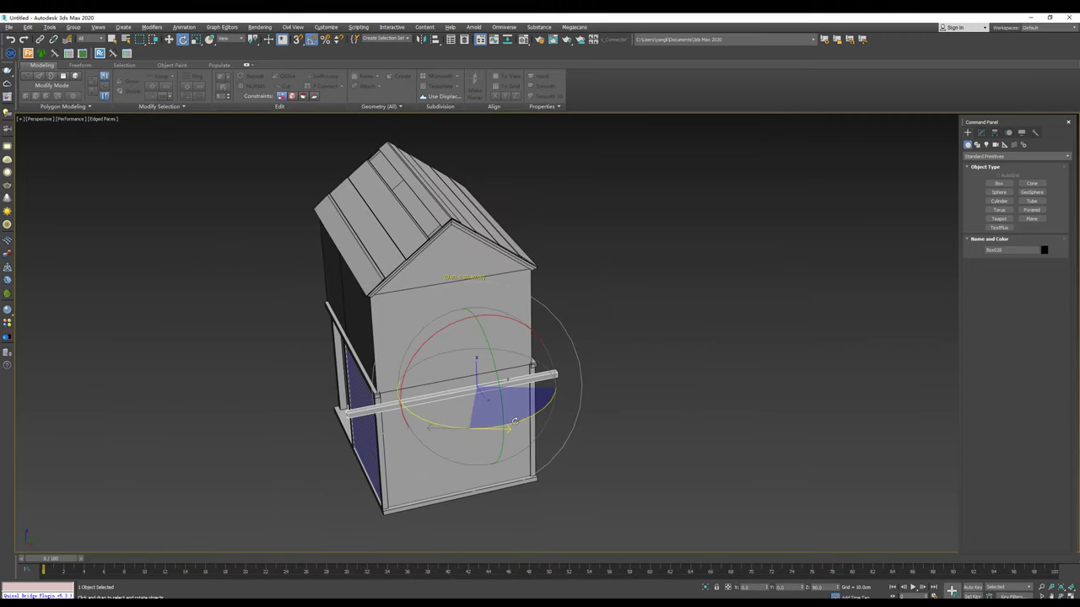
pyautogui.press('w')
pyautogui.press('z')
pyautogui.scroll(-2, 536, 417)
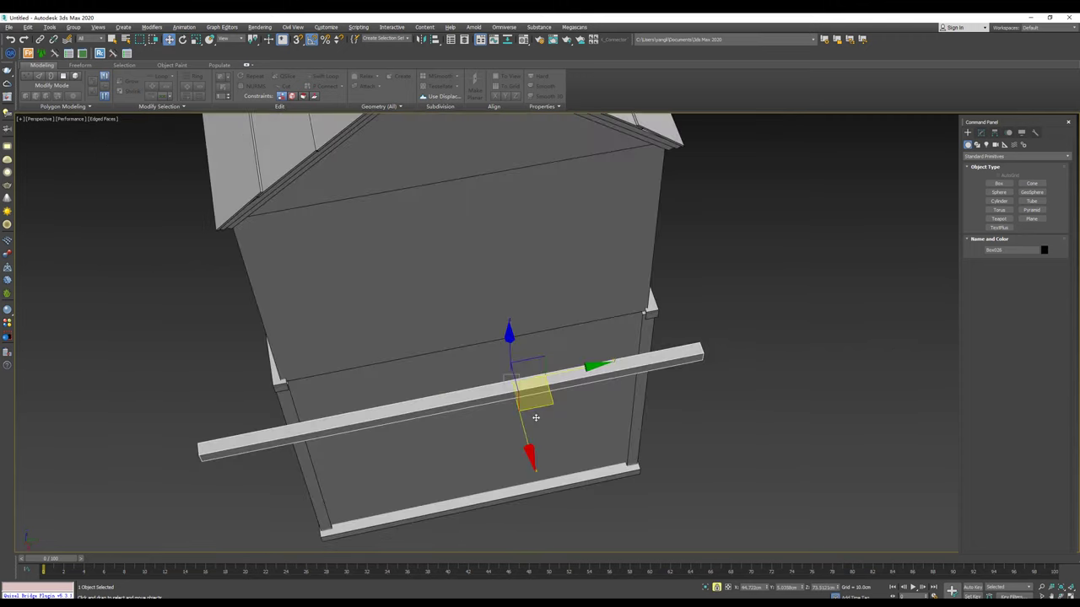
pyautogui.moveTo(525, 430)
pyautogui.keyDown('alt'); pyautogui.mouseDown(button='middle')
pyautogui.moveTo(518, 410)
pyautogui.moveTo(559, 312)
pyautogui.mouseUp(button='middle'); pyautogui.keyUp('alt')
pyautogui.moveTo(559, 312)
pyautogui.mouseDown()
pyautogui.moveTo(640, 285)
pyautogui.moveTo(626, 290)
pyautogui.mouseUp()
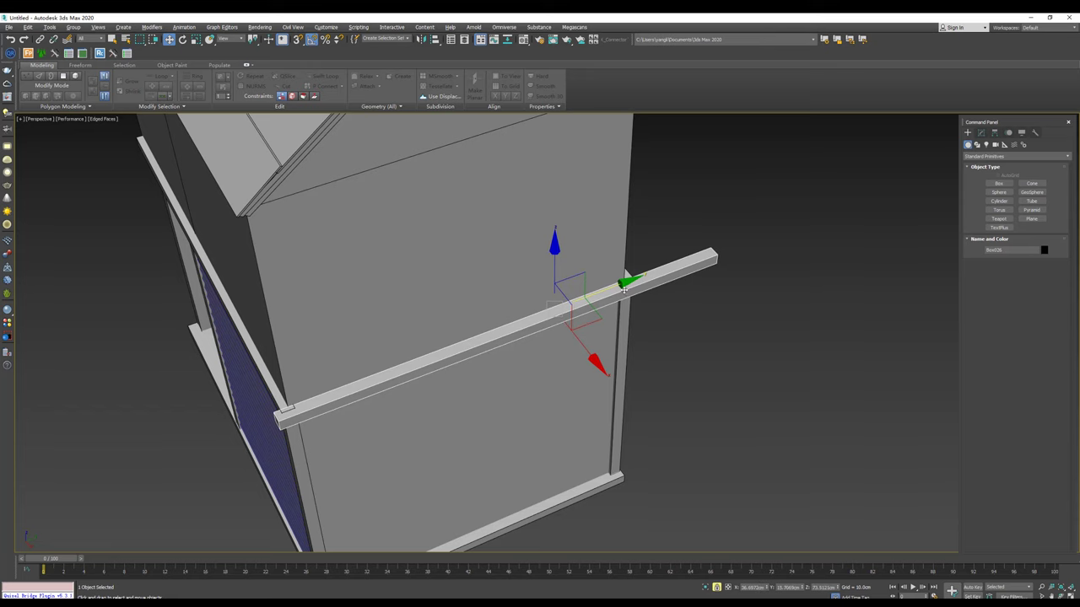
pyautogui.keyDown('alt'); pyautogui.moveTo(447, 373); pyautogui.dragTo(543, 344, button='middle'); pyautogui.keyUp('alt')
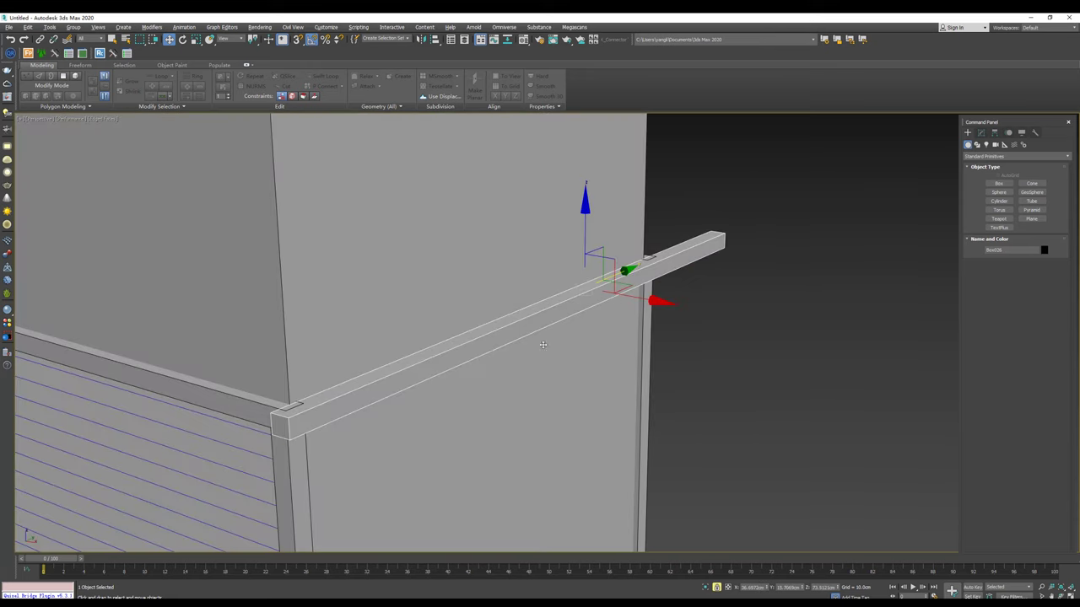
pyautogui.keyDown('alt'); pyautogui.moveTo(684, 270); pyautogui.dragTo(664, 277, button='middle'); pyautogui.keyUp('alt')
pyautogui.moveTo(664, 277); pyautogui.dragTo(676, 271)
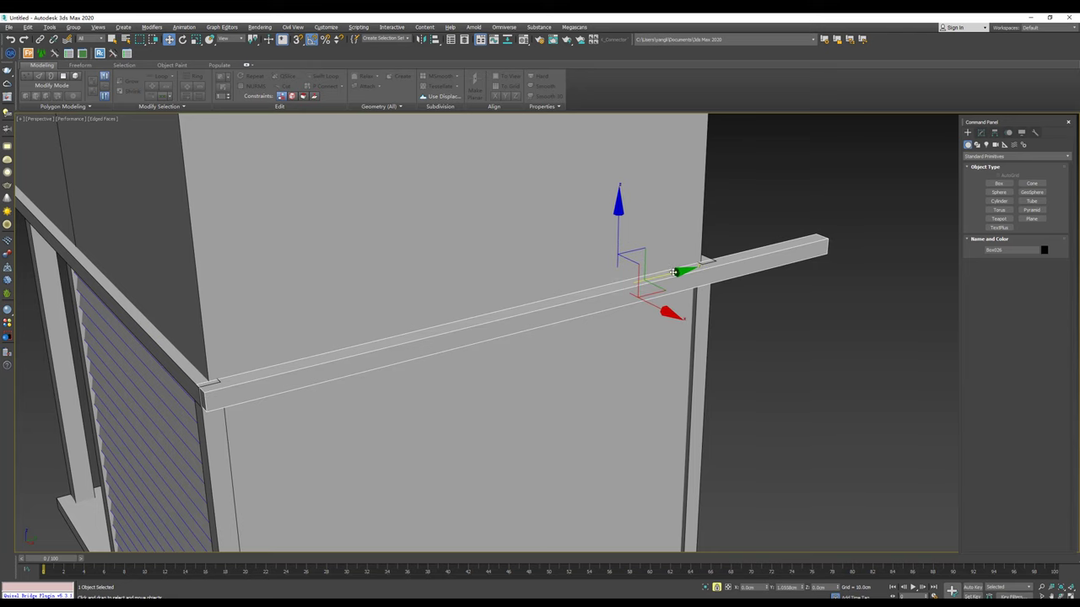
pyautogui.moveTo(673, 271)
pyautogui.keyDown('alt'); pyautogui.mouseDown(button='middle')
pyautogui.moveTo(702, 262)
pyautogui.moveTo(785, 282)
pyautogui.moveTo(804, 254)
pyautogui.mouseUp(button='middle'); pyautogui.keyUp('alt')
# Step: Drag the rail's end vertices so it stops at the wall corner
pyautogui.press('1')
pyautogui.moveTo(841, 317); pyautogui.dragTo(870, 282)
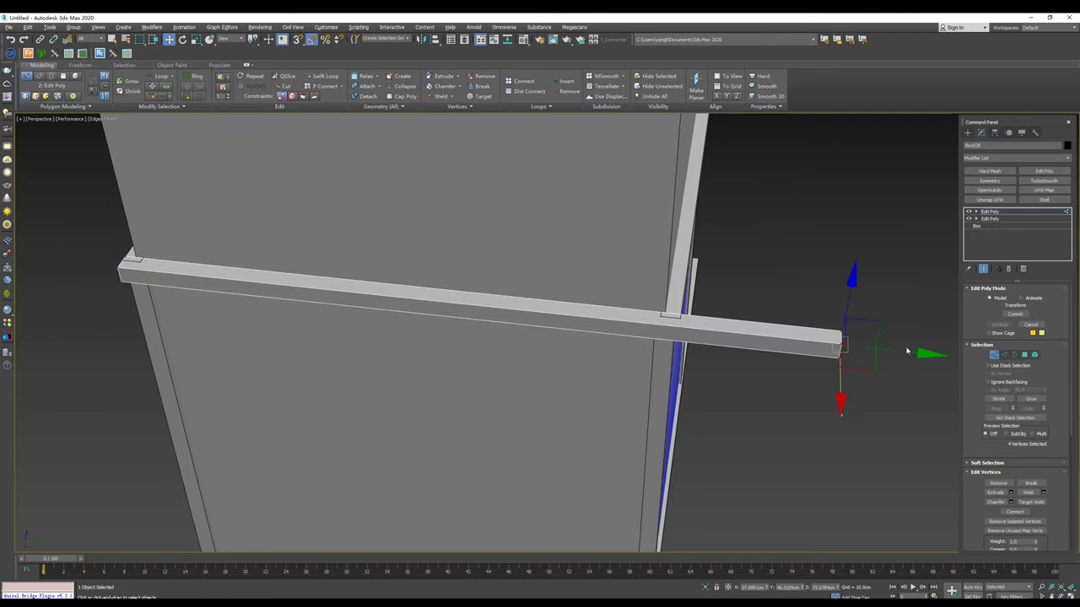
pyautogui.moveTo(906, 351)
pyautogui.mouseDown()
pyautogui.moveTo(719, 343)
pyautogui.moveTo(749, 355)
pyautogui.mouseUp()
pyautogui.click(972, 133)
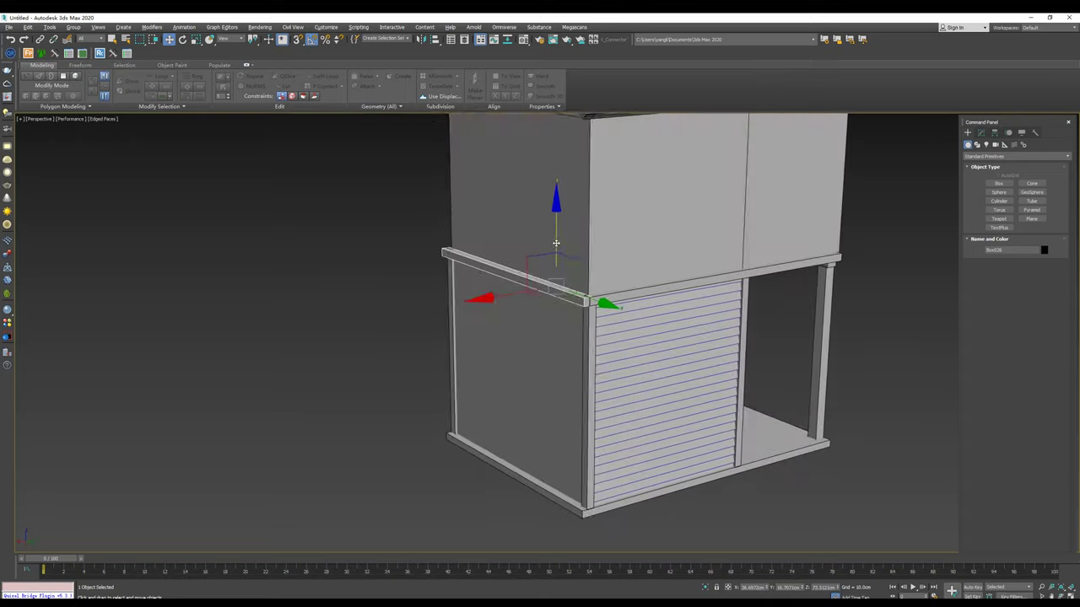
# Step: Toggle edged-faces display, clear the selection, and select the lower storey box
pyautogui.moveTo(540, 338)
pyautogui.keyDown('alt'); pyautogui.mouseDown(button='middle')
pyautogui.moveTo(534, 246)
pyautogui.moveTo(718, 261)
pyautogui.moveTo(500, 315)
pyautogui.moveTo(391, 307)
pyautogui.mouseUp(button='middle'); pyautogui.keyUp('alt')
pyautogui.press('F4')
pyautogui.hotkey('shift', 'z')
pyautogui.hotkey('shift', 'z')
pyautogui.hotkey('shift', 'z')
pyautogui.hotkey('ctrl', 'd')
pyautogui.press('F4')
pyautogui.click(336, 264)
pyautogui.moveTo(351, 260)
pyautogui.keyDown('alt'); pyautogui.mouseDown(button='middle')
pyautogui.moveTo(355, 340)
pyautogui.moveTo(319, 400)
pyautogui.moveTo(359, 389)
pyautogui.mouseUp(button='middle'); pyautogui.keyUp('alt')
pyautogui.keyDown('ctrl'); pyautogui.click(317, 405); pyautogui.keyUp('ctrl')
pyautogui.keyDown('alt'); pyautogui.click(362, 384); pyautogui.keyUp('alt')
pyautogui.moveTo(340, 348)
pyautogui.keyDown('alt'); pyautogui.mouseDown(button='middle')
pyautogui.moveTo(605, 385)
pyautogui.moveTo(585, 315)
pyautogui.moveTo(707, 364)
pyautogui.moveTo(675, 366)
pyautogui.mouseUp(button='middle'); pyautogui.keyUp('alt')
pyautogui.scroll(-5, 605, 385)
pyautogui.scroll(2, 585, 315)
pyautogui.click(680, 341)
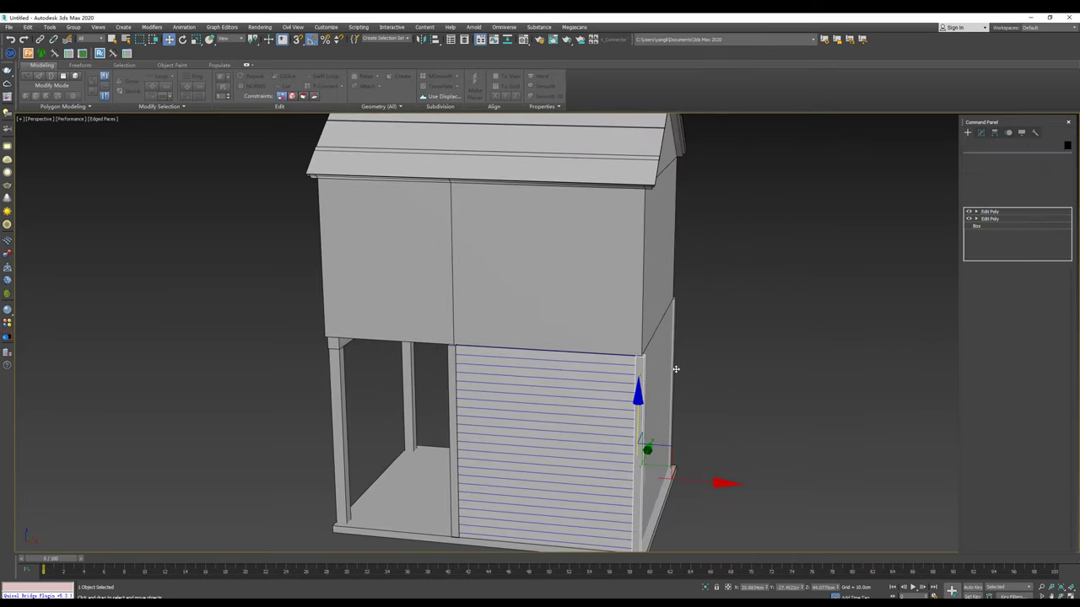
# Step: Select four corner vertices of the lower storey box in vertex mode, then exit
pyautogui.press('1')
pyautogui.moveTo(675, 384); pyautogui.dragTo(565, 274)
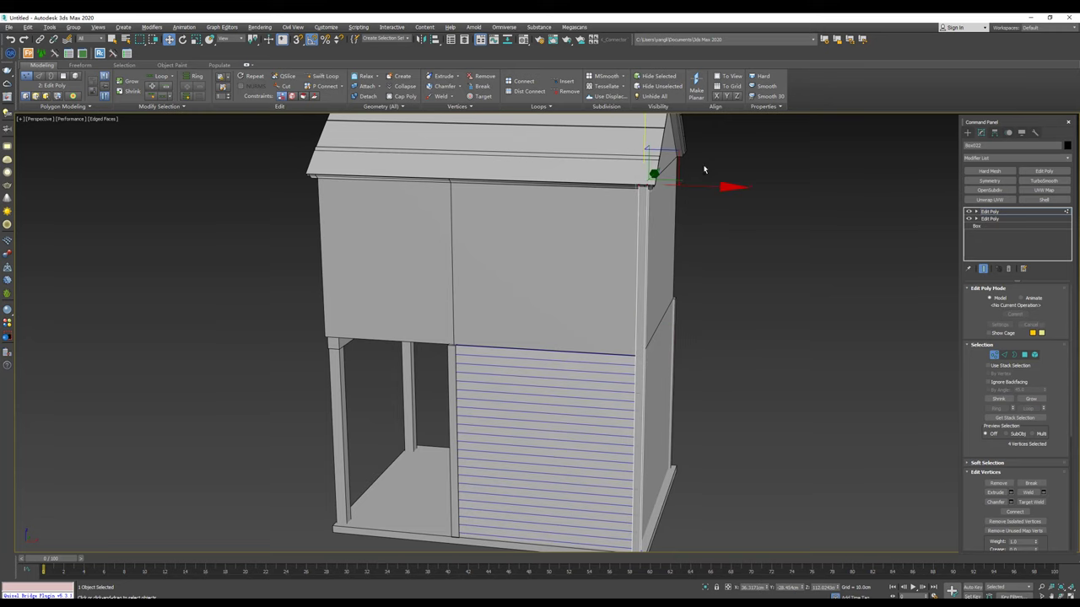
pyautogui.keyDown('alt'); pyautogui.moveTo(704, 169); pyautogui.dragTo(636, 156, button='middle'); pyautogui.keyUp('alt')
pyautogui.click(969, 132)
pyautogui.keyDown('alt'); pyautogui.moveTo(760, 329); pyautogui.dragTo(714, 338, button='middle'); pyautogui.keyUp('alt')
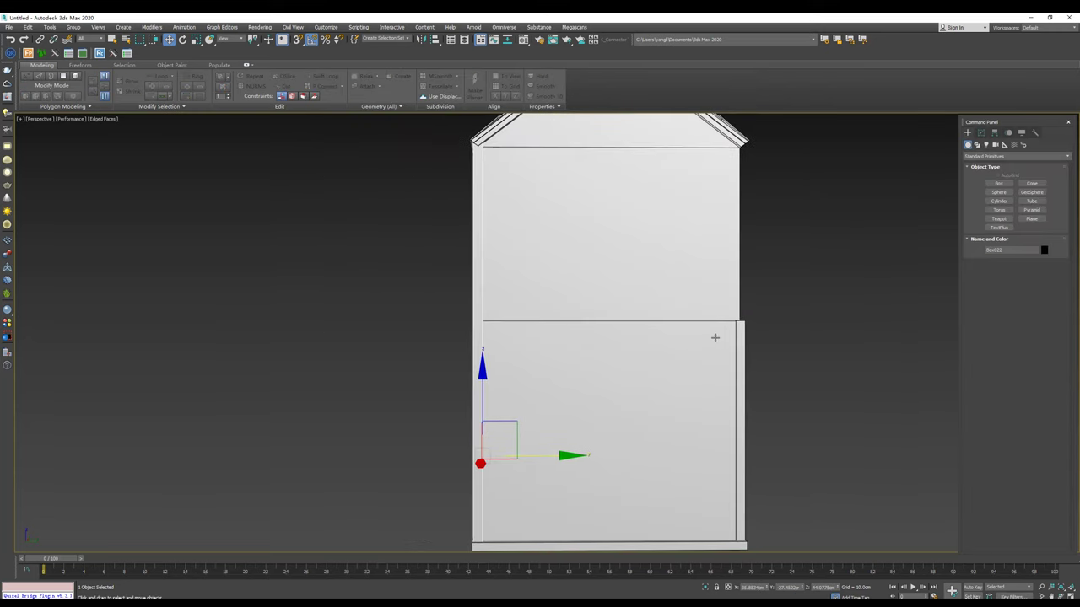
pyautogui.press('1')
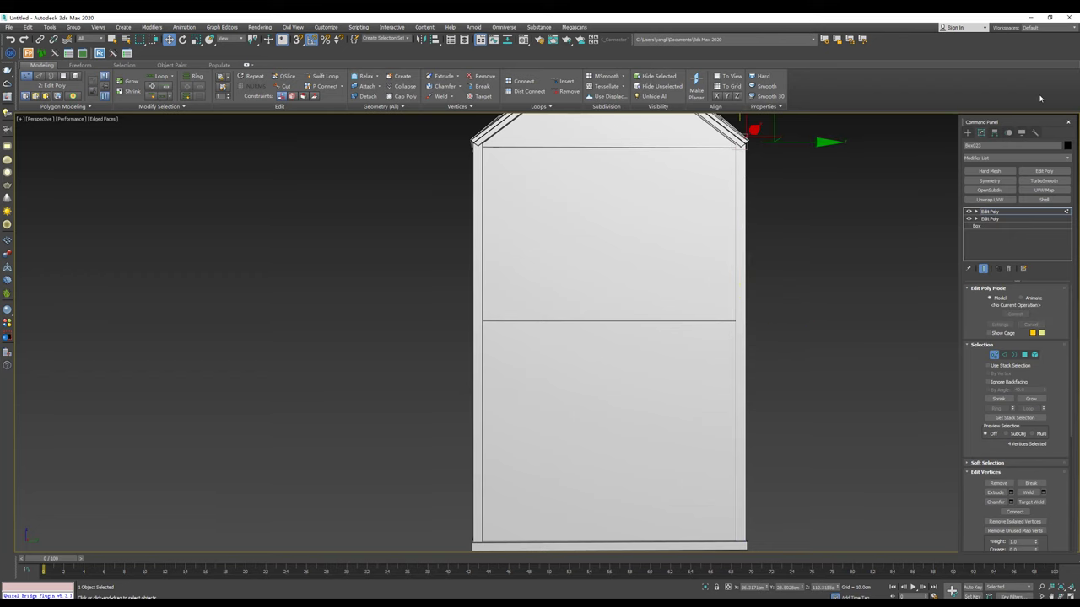
pyautogui.click(968, 132)
pyautogui.moveTo(759, 329)
pyautogui.keyDown('alt'); pyautogui.mouseDown(button='middle')
pyautogui.moveTo(625, 282)
pyautogui.moveTo(599, 333)
pyautogui.mouseUp(button='middle'); pyautogui.keyUp('alt')
pyautogui.scroll(3, 621, 294)
pyautogui.scroll(2, 619, 308)
pyautogui.scroll(-1, 599, 333)
pyautogui.scroll(-2, 596, 312)
pyautogui.scroll(-1, 590, 319)
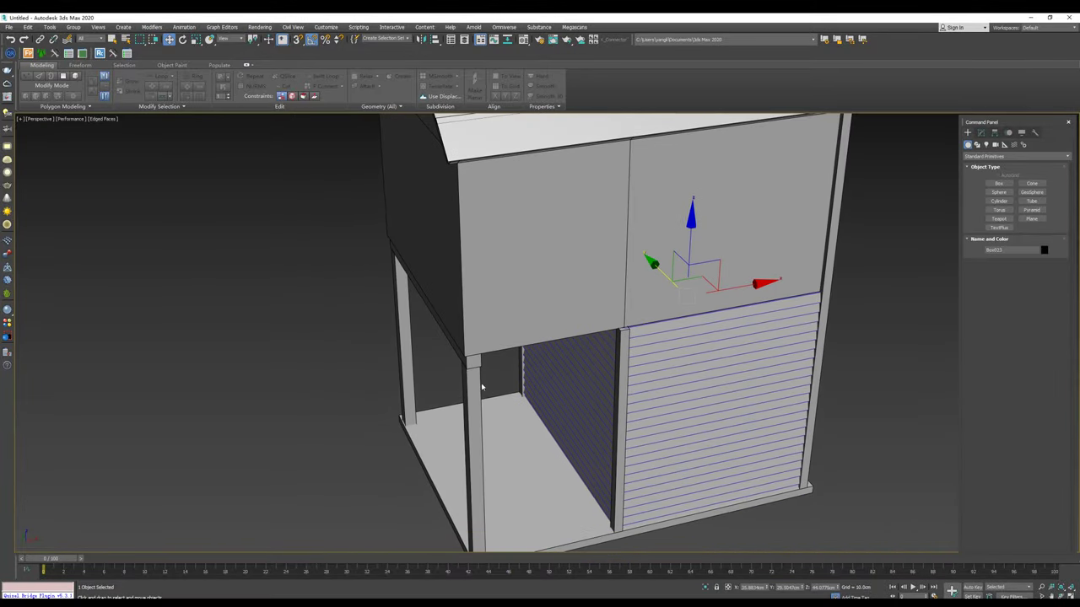
# Step: Move the corner post up in front of the upper wall and scale it thinner
pyautogui.click(628, 376)
pyautogui.keyDown('alt'); pyautogui.moveTo(629, 376); pyautogui.dragTo(634, 394, button='middle'); pyautogui.keyUp('alt')
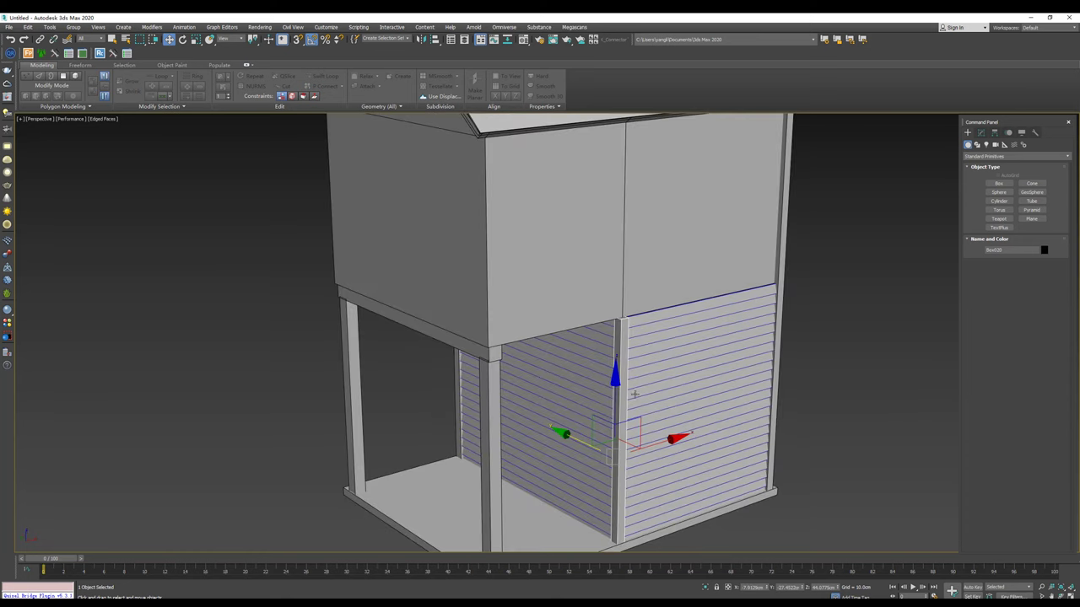
pyautogui.moveTo(631, 416); pyautogui.dragTo(463, 241)
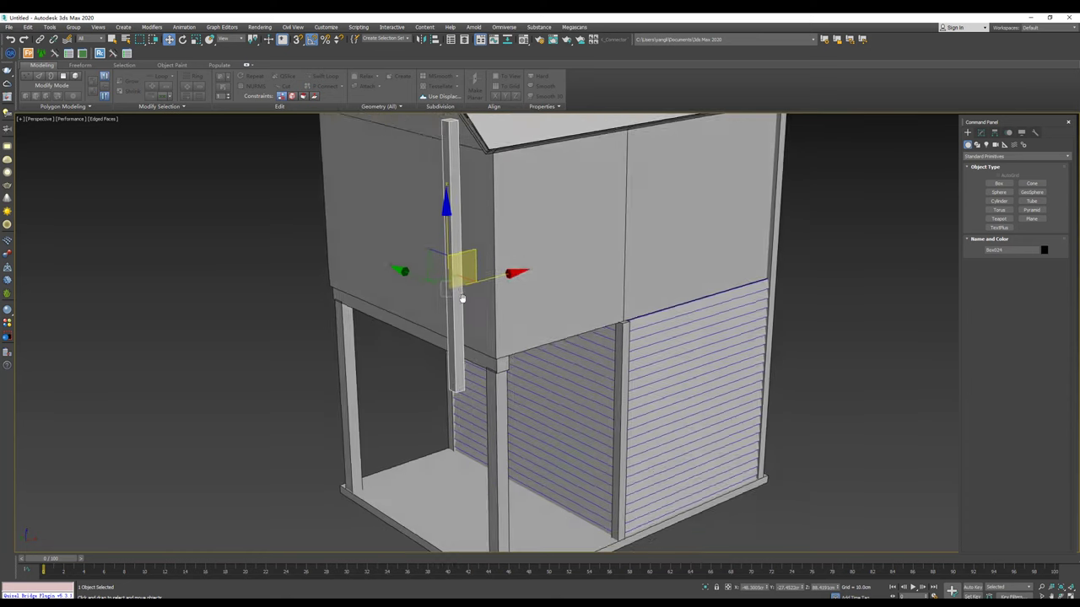
pyautogui.keyDown('alt'); pyautogui.moveTo(464, 240); pyautogui.dragTo(482, 344, button='middle'); pyautogui.keyUp('alt')
pyautogui.moveTo(482, 344)
pyautogui.mouseDown()
pyautogui.moveTo(382, 275)
pyautogui.moveTo(379, 298)
pyautogui.mouseUp()
pyautogui.press('r')
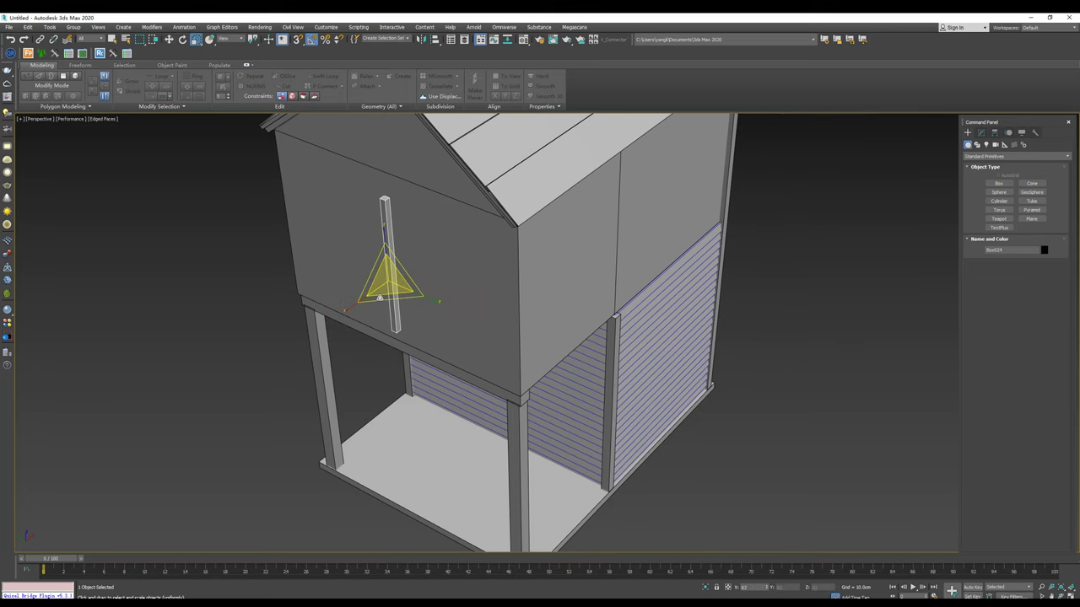
pyautogui.press('w')
pyautogui.moveTo(379, 300)
pyautogui.keyDown('alt'); pyautogui.mouseDown(button='middle')
pyautogui.moveTo(358, 259)
pyautogui.moveTo(369, 301)
pyautogui.mouseUp(button='middle'); pyautogui.keyUp('alt')
pyautogui.scroll(5, 369, 301)
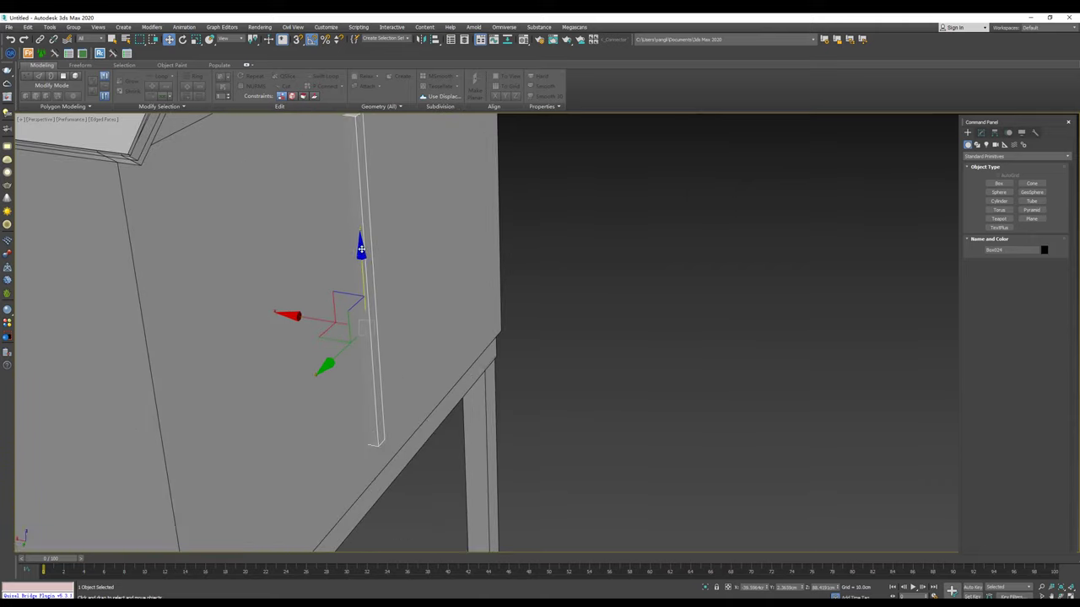
pyautogui.scroll(-3, 369, 293)
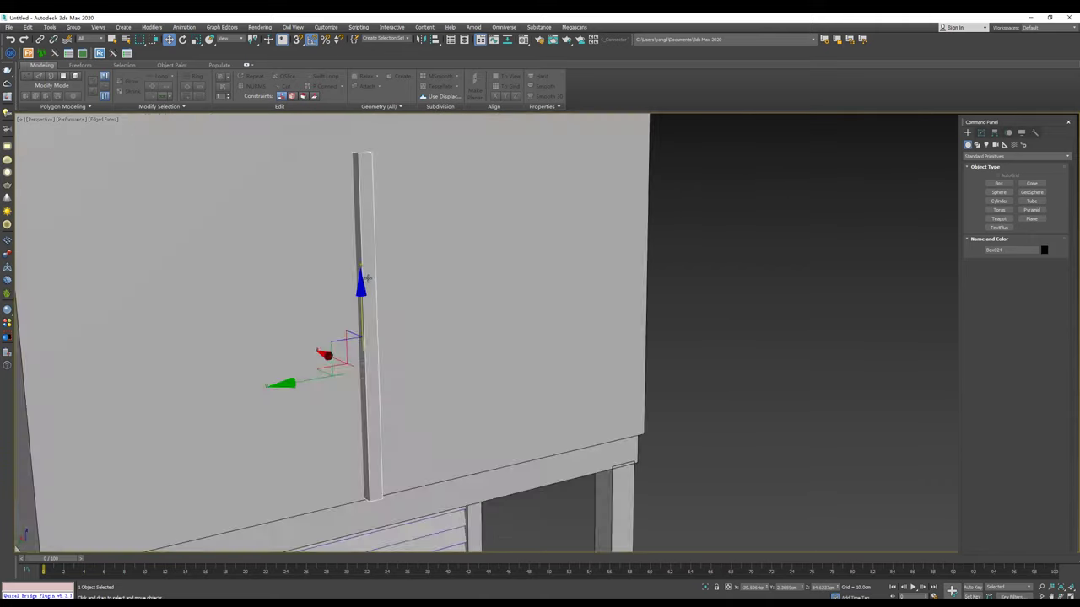
pyautogui.moveTo(368, 294)
pyautogui.keyDown('alt'); pyautogui.mouseDown(button='middle')
pyautogui.moveTo(398, 280)
pyautogui.moveTo(397, 298)
pyautogui.moveTo(380, 313)
pyautogui.mouseUp(button='middle'); pyautogui.keyUp('alt')
pyautogui.press('r')
pyautogui.press('w')
pyautogui.scroll(3, 379, 312)
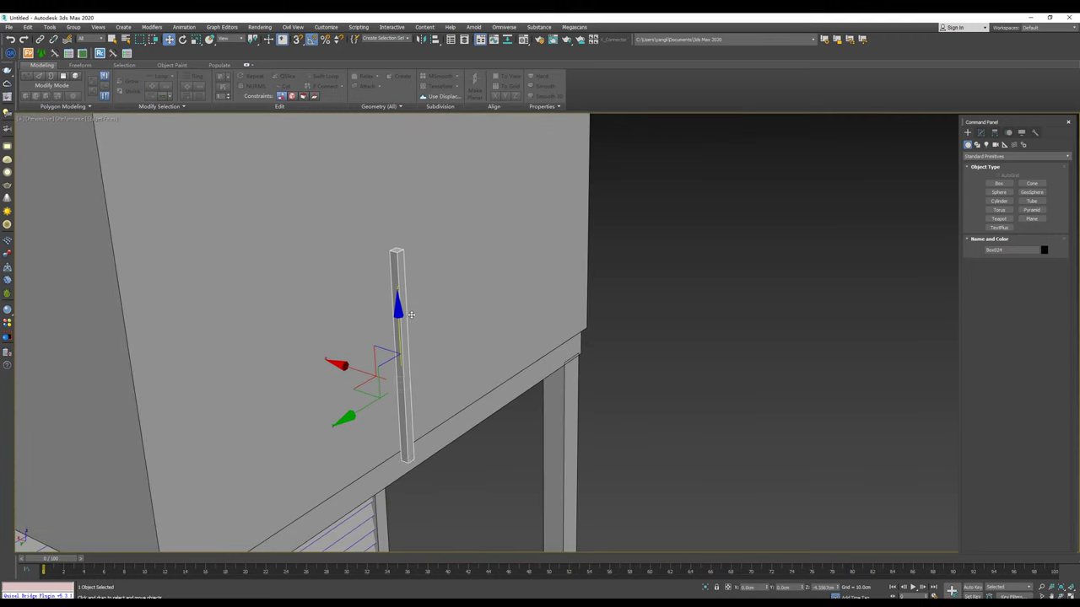
pyautogui.scroll(-2, 411, 314)
pyautogui.scroll(-2, 406, 302)
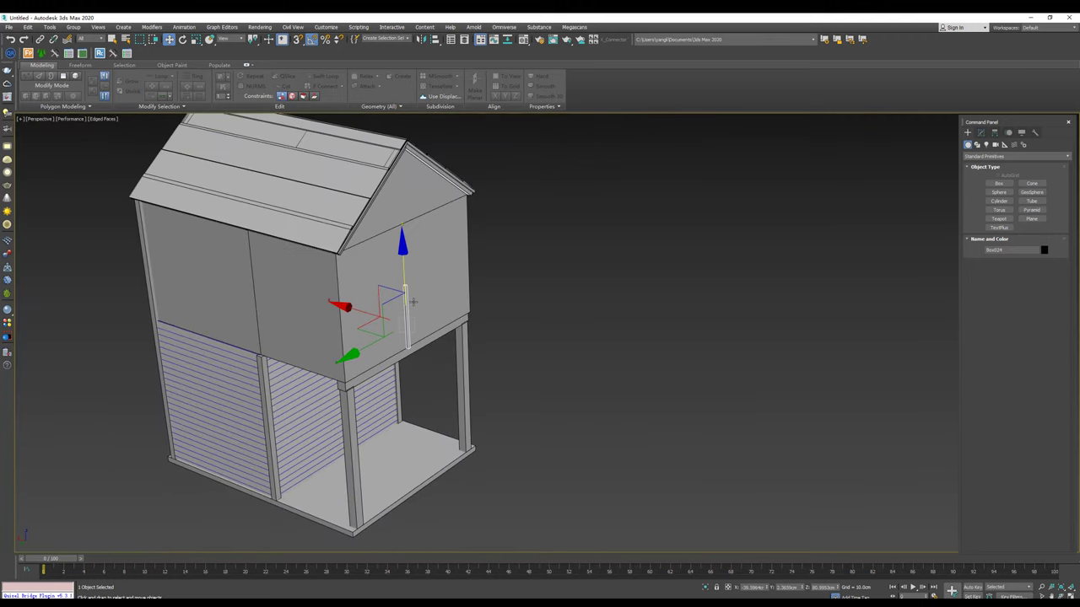
# Step: Stretch the post's top vertices up to the roof peak
pyautogui.press('1')
pyautogui.keyDown('alt'); pyautogui.moveTo(413, 301); pyautogui.dragTo(426, 285, button='middle'); pyautogui.keyUp('alt')
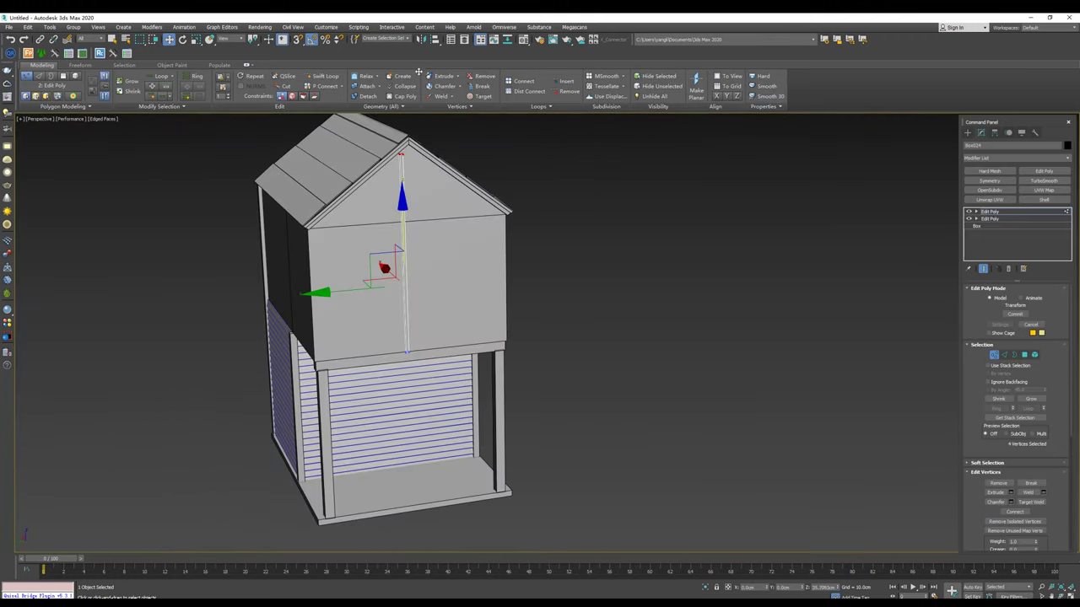
pyautogui.keyDown('alt'); pyautogui.moveTo(419, 64); pyautogui.dragTo(889, 180, button='middle'); pyautogui.keyUp('alt')
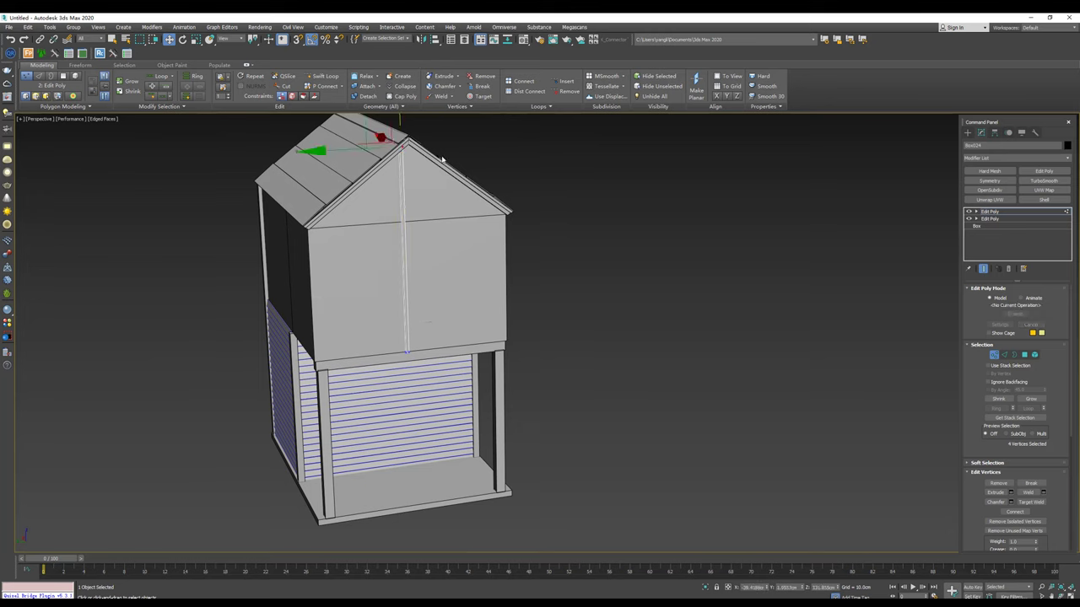
pyautogui.click(968, 135)
# Step: Copy the batten into a row along the wall and delete the stray copies left of the house
pyautogui.moveTo(332, 329); pyautogui.dragTo(434, 341)
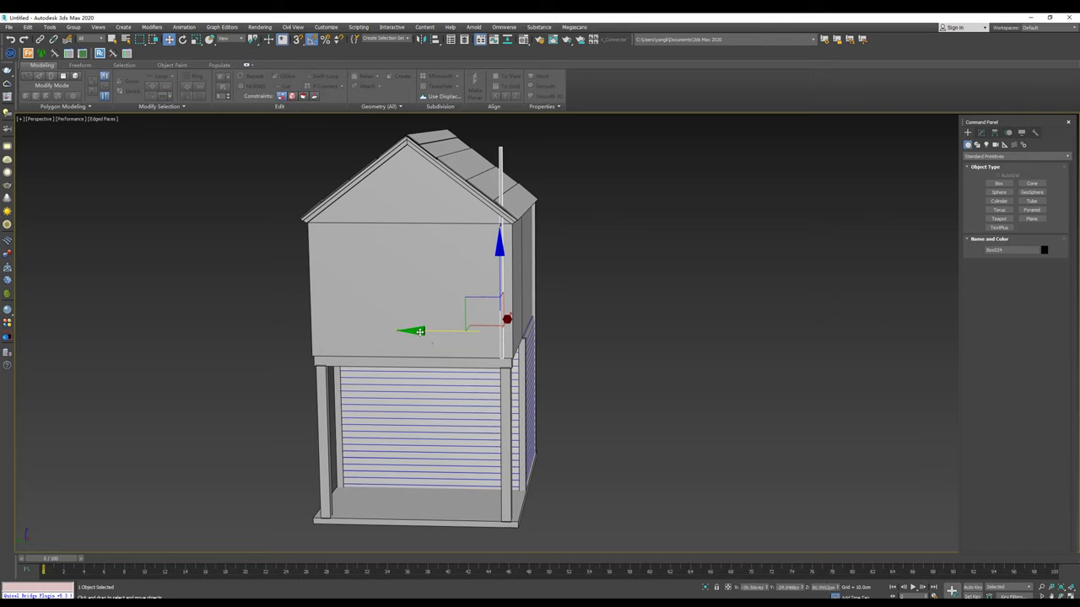
pyautogui.keyDown('shift'); pyautogui.moveTo(411, 331); pyautogui.dragTo(402, 333); pyautogui.keyUp('shift')
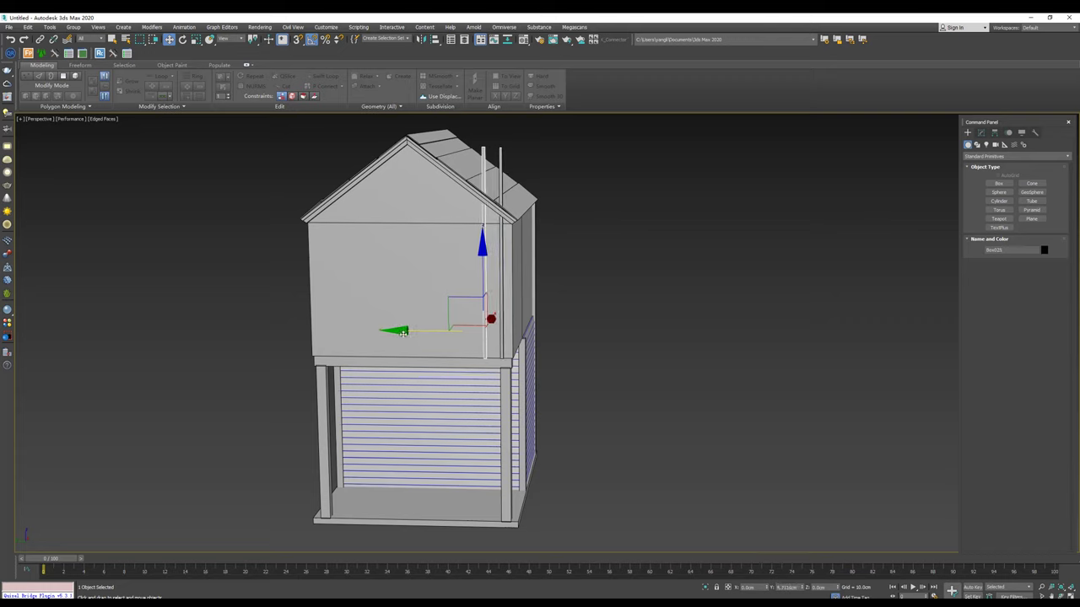
pyautogui.click(540, 347)
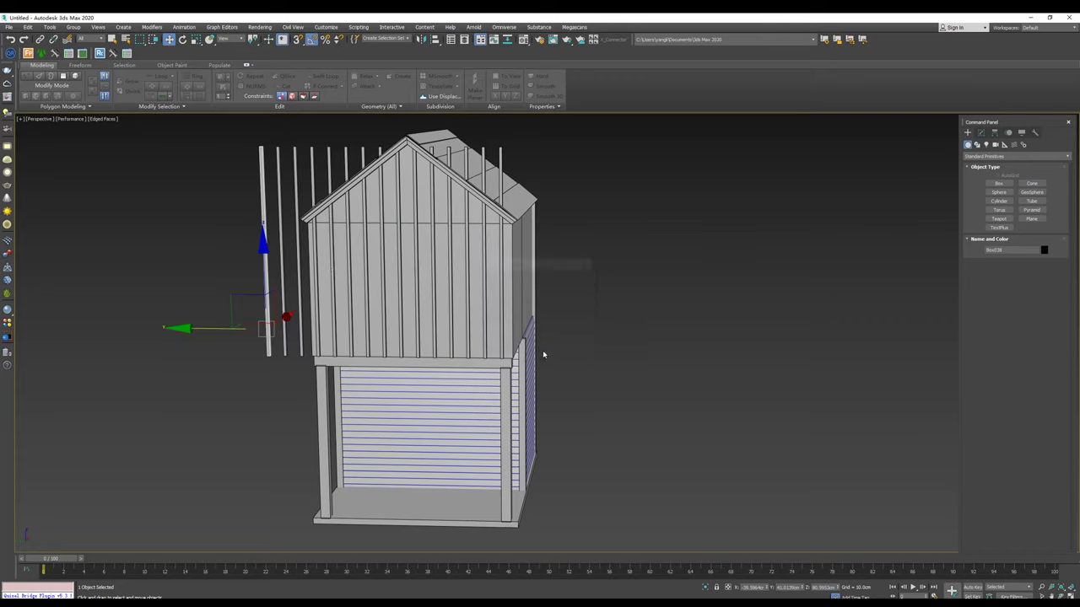
pyautogui.moveTo(236, 156); pyautogui.dragTo(300, 197)
pyautogui.press('Delete')
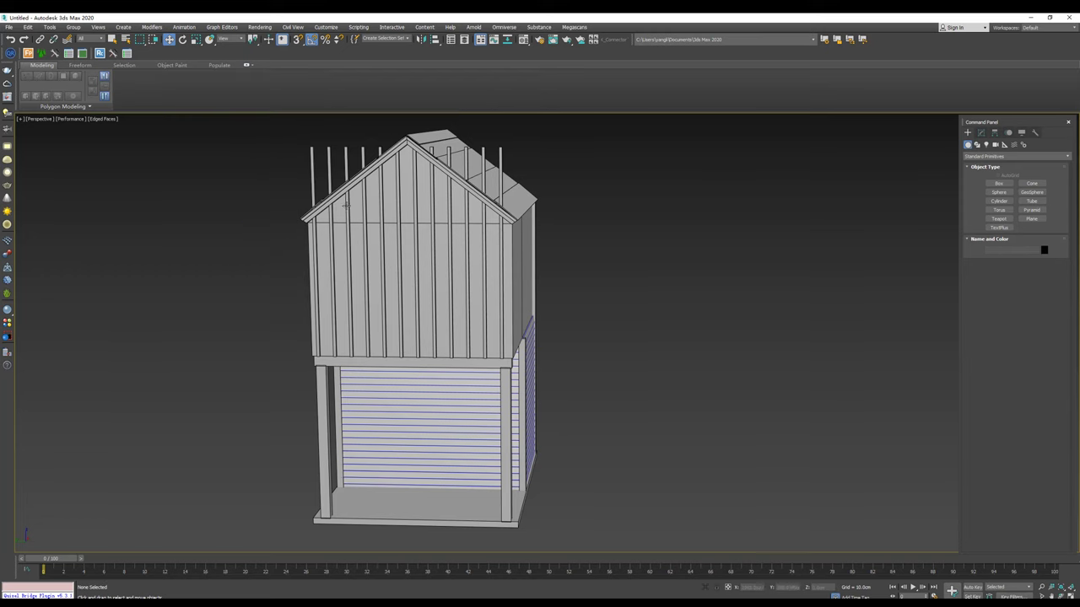
# Step: Select the twelve vertical battens and poles sticking up above the roof
pyautogui.keyDown('alt'); pyautogui.moveTo(457, 312); pyautogui.dragTo(486, 314, button='middle'); pyautogui.keyUp('alt')
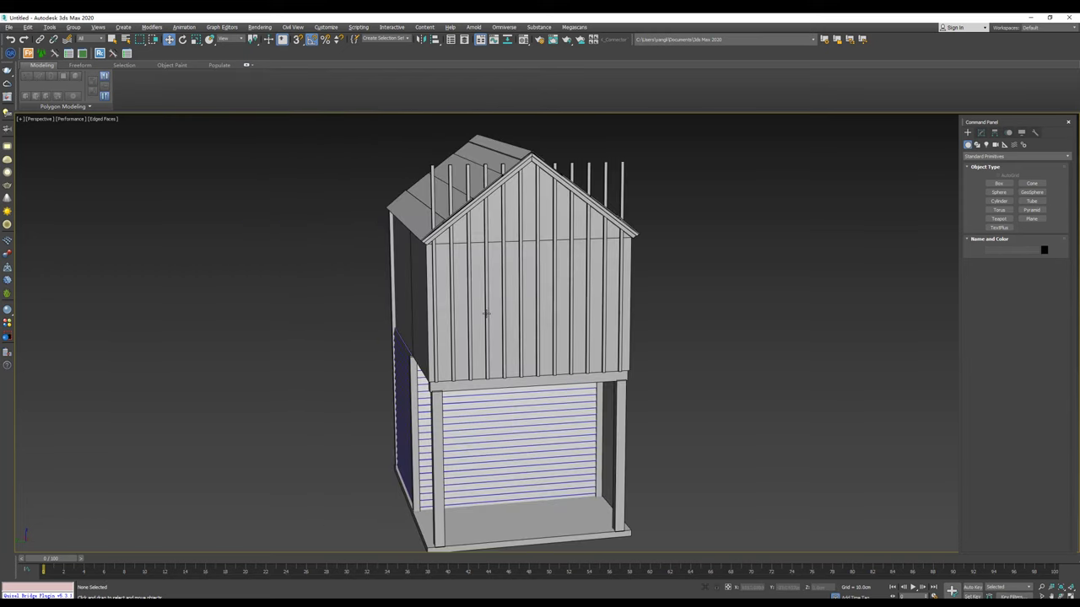
pyautogui.click(431, 177)
pyautogui.keyDown('ctrl'); pyautogui.click(451, 331); pyautogui.keyUp('ctrl')
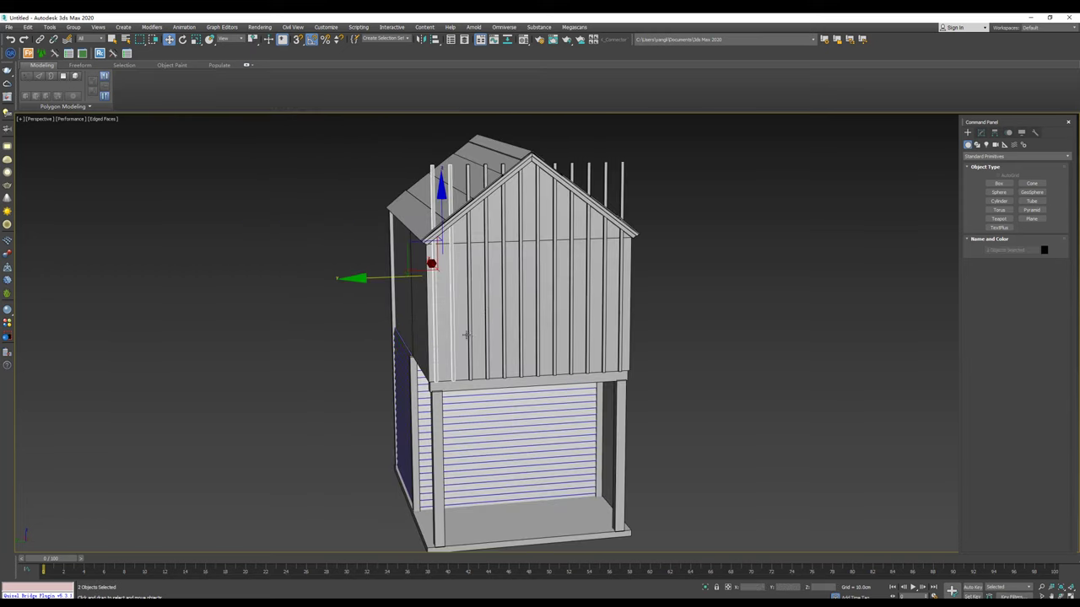
pyautogui.keyDown('ctrl'); pyautogui.click(486, 339); pyautogui.keyUp('ctrl')
pyautogui.keyDown('ctrl'); pyautogui.click(504, 343); pyautogui.keyUp('ctrl')
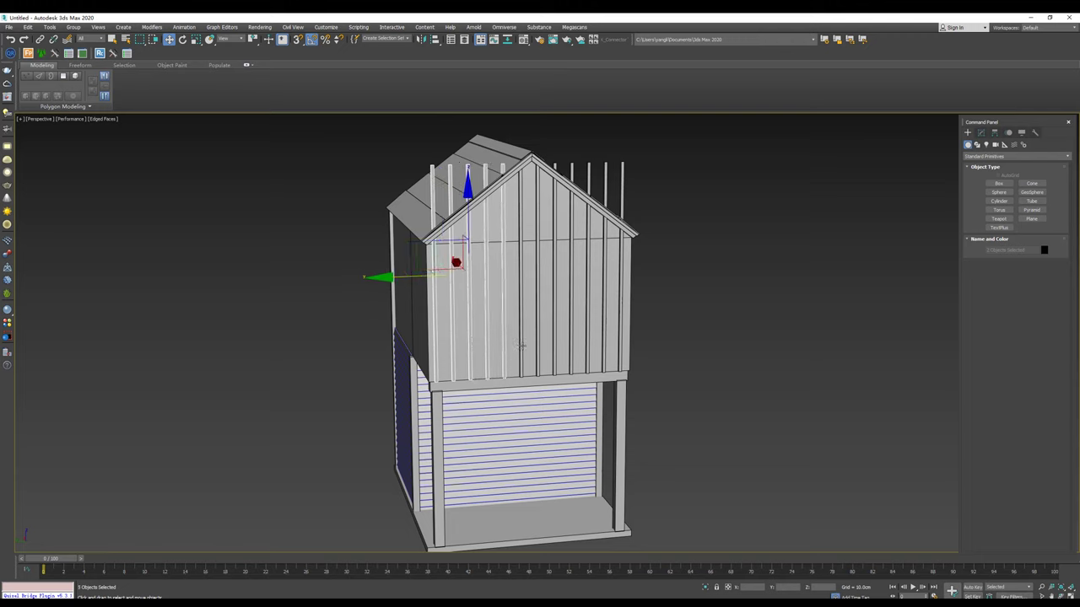
pyautogui.keyDown('ctrl'); pyautogui.click(522, 346); pyautogui.keyUp('ctrl')
pyautogui.keyDown('ctrl'); pyautogui.click(537, 346); pyautogui.keyUp('ctrl')
pyautogui.keyDown('ctrl'); pyautogui.click(552, 347); pyautogui.keyUp('ctrl')
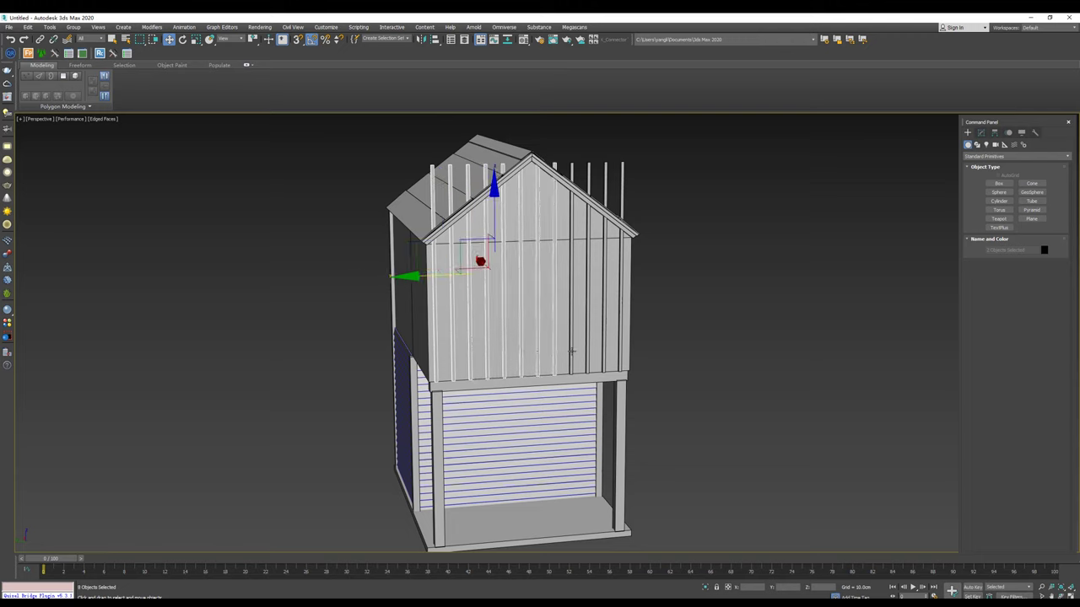
pyautogui.keyDown('ctrl'); pyautogui.click(572, 350); pyautogui.keyUp('ctrl')
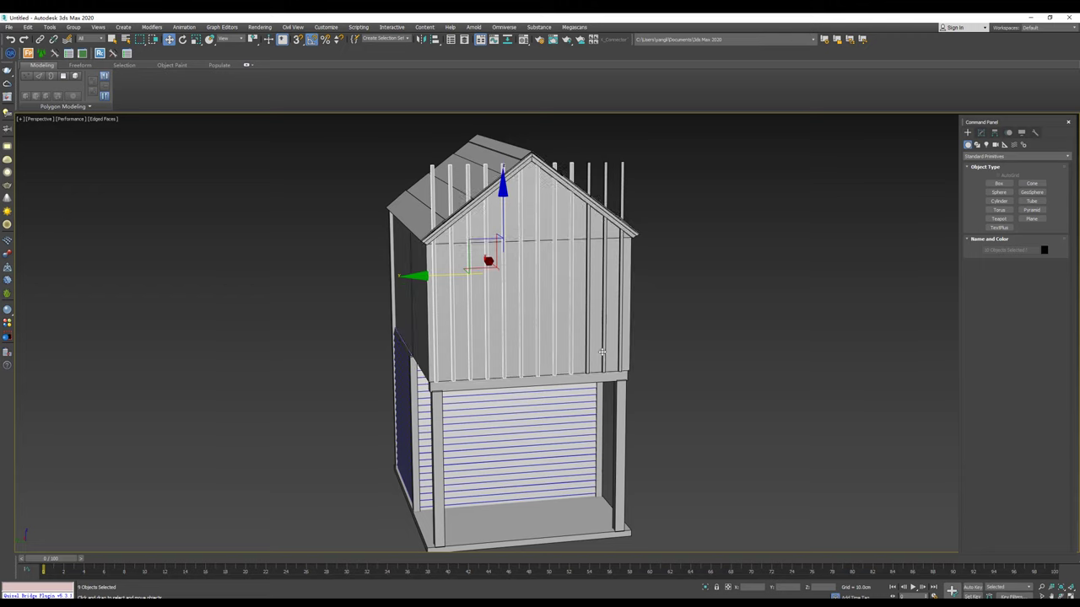
pyautogui.keyDown('ctrl'); pyautogui.click(603, 350); pyautogui.keyUp('ctrl')
pyautogui.keyDown('ctrl'); pyautogui.click(623, 348); pyautogui.keyUp('ctrl')
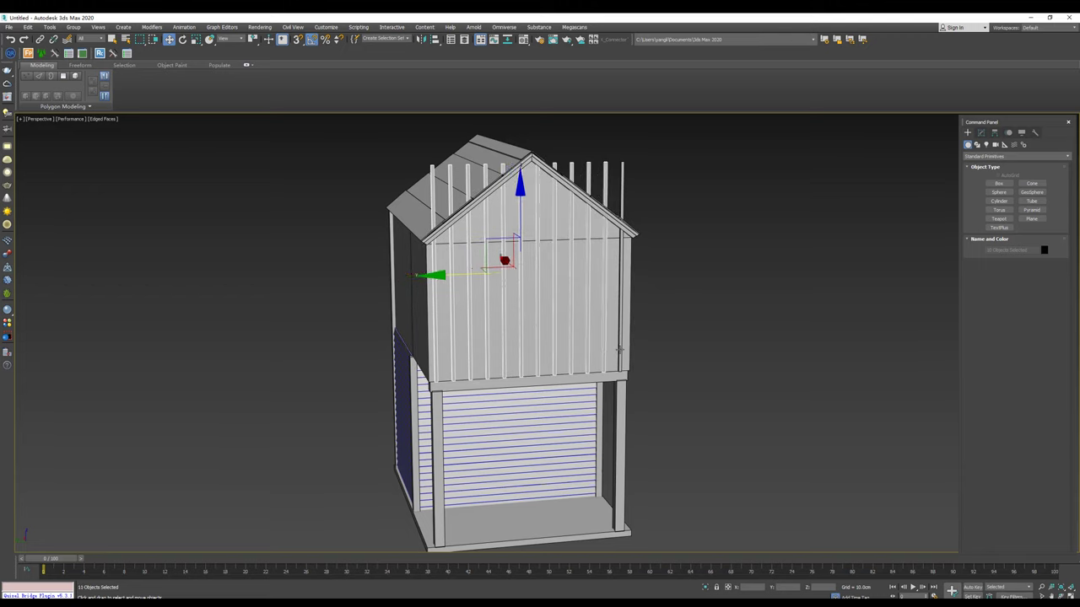
pyautogui.keyDown('ctrl'); pyautogui.click(620, 349); pyautogui.keyUp('ctrl')
# Step: Move the twelve selected poles far off to the left of the house
pyautogui.keyDown('alt'); pyautogui.moveTo(620, 348); pyautogui.dragTo(586, 292, button='middle'); pyautogui.keyUp('alt')
pyautogui.moveTo(464, 274)
pyautogui.keyDown('alt'); pyautogui.mouseDown(button='middle')
pyautogui.moveTo(460, 283)
pyautogui.moveTo(497, 266)
pyautogui.moveTo(500, 286)
pyautogui.mouseUp(button='middle'); pyautogui.keyUp('alt')
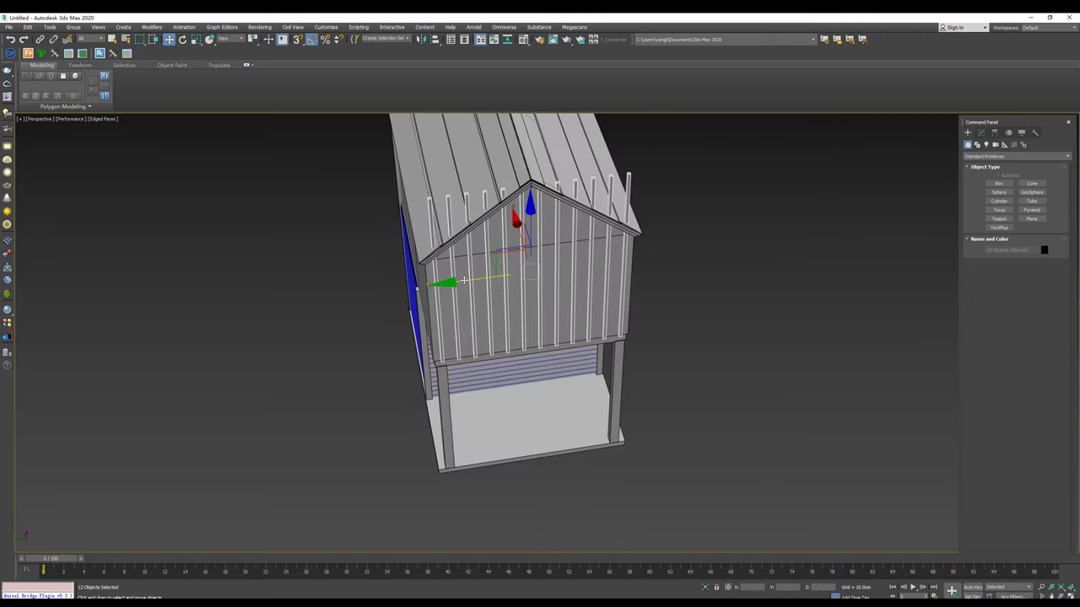
pyautogui.moveTo(464, 280); pyautogui.dragTo(38, 337)
pyautogui.keyDown('alt'); pyautogui.moveTo(590, 227); pyautogui.dragTo(609, 215, button='middle'); pyautogui.keyUp('alt')
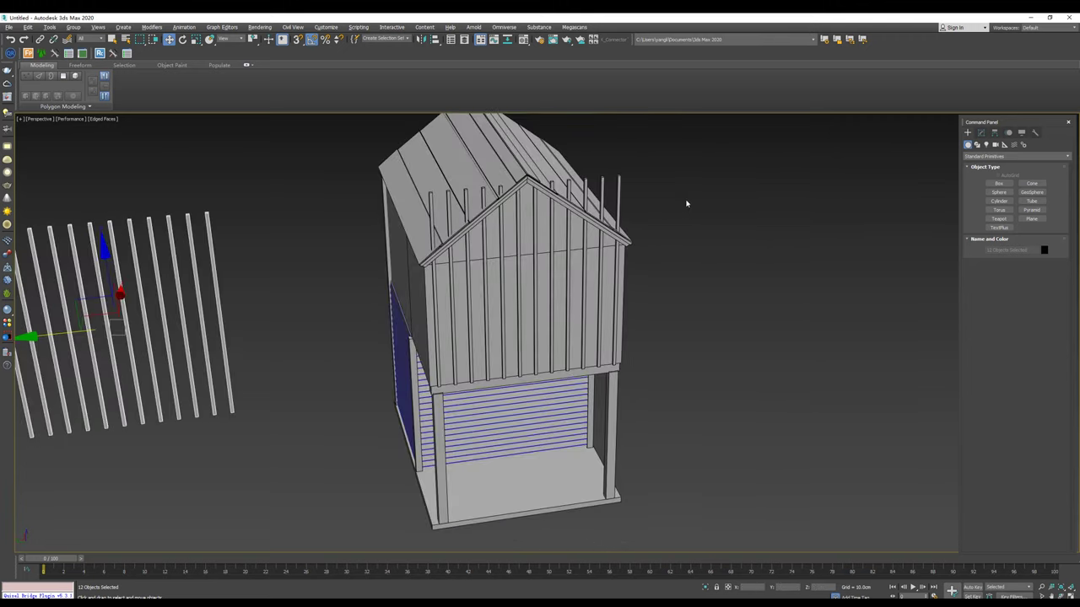
pyautogui.click(620, 186)
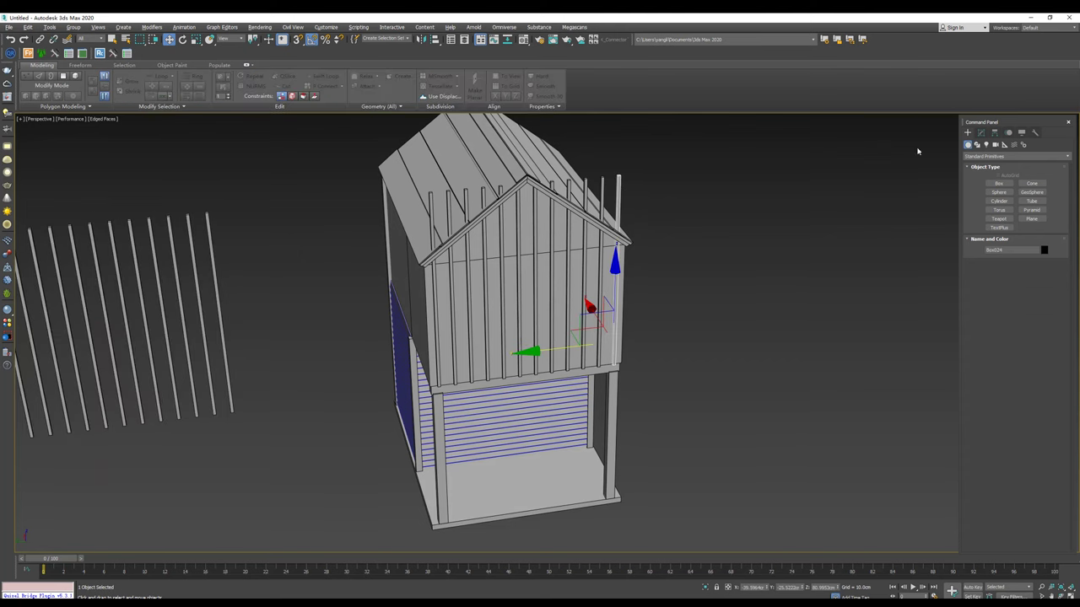
# Step: Attach the right-hand front gable battens to the selected batten
pyautogui.click(980, 132)
pyautogui.click(995, 534)
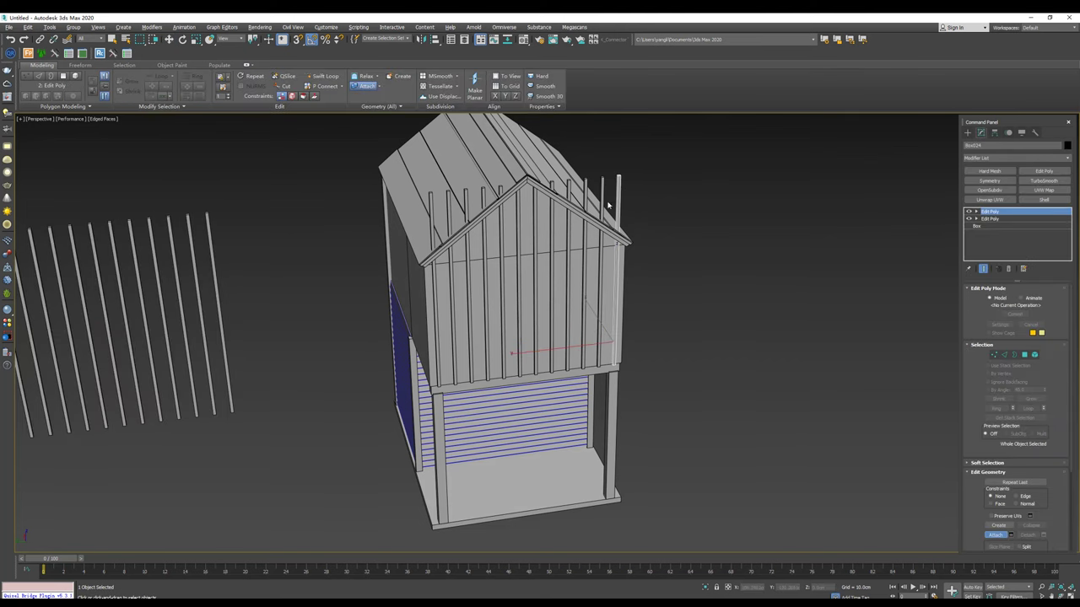
pyautogui.scroll(3, 602, 186)
pyautogui.click(575, 253)
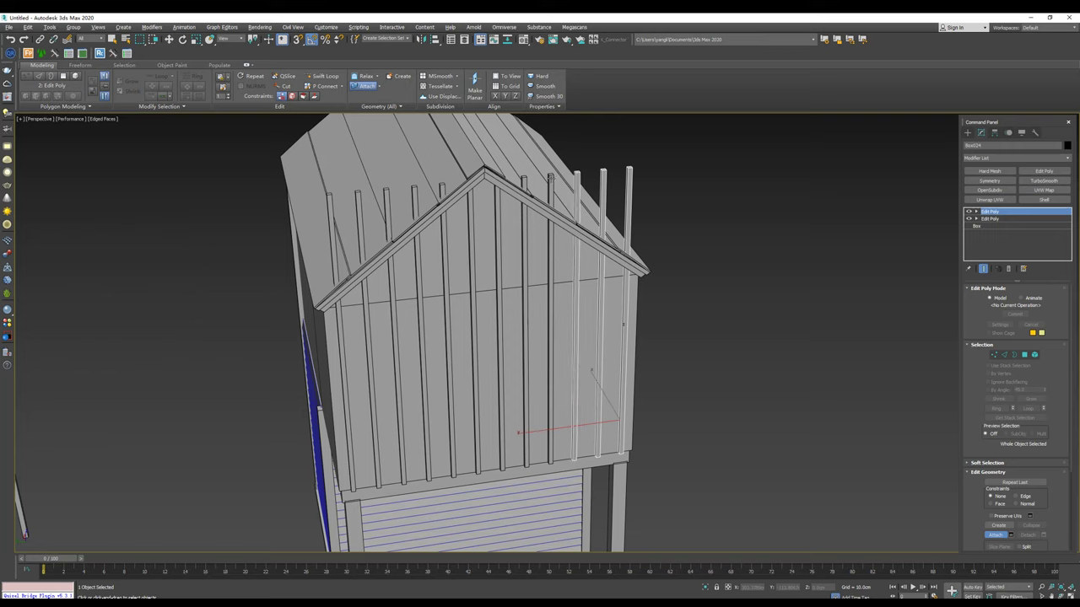
pyautogui.click(551, 244)
pyautogui.click(523, 241)
pyautogui.click(499, 232)
# Step: Attach the remaining gable battens, through the last one on the left, and end Attach
pyautogui.click(470, 243)
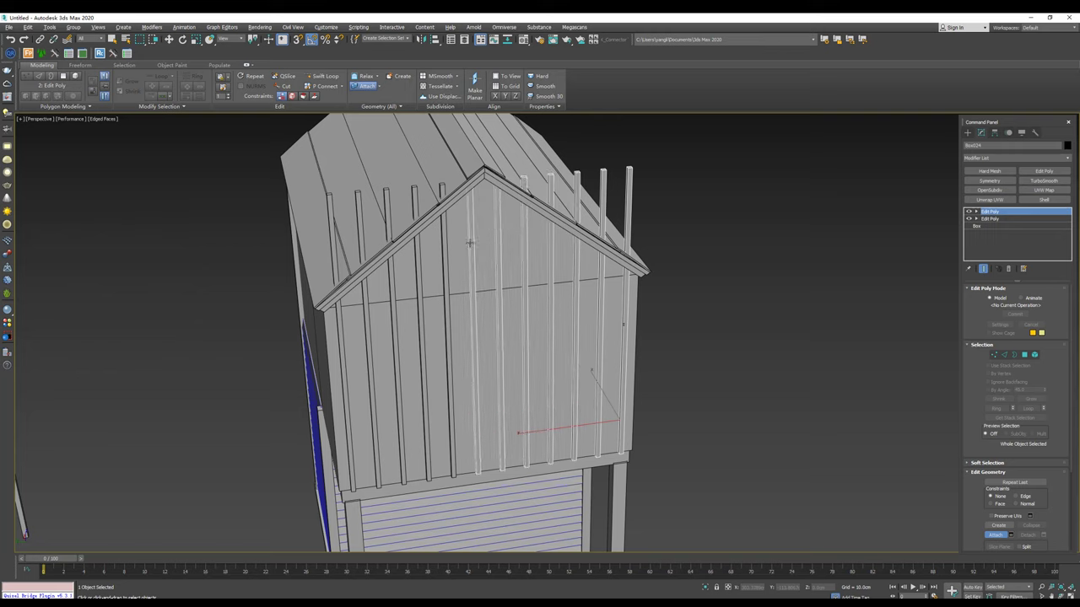
pyautogui.click(446, 251)
pyautogui.click(419, 265)
pyautogui.click(388, 291)
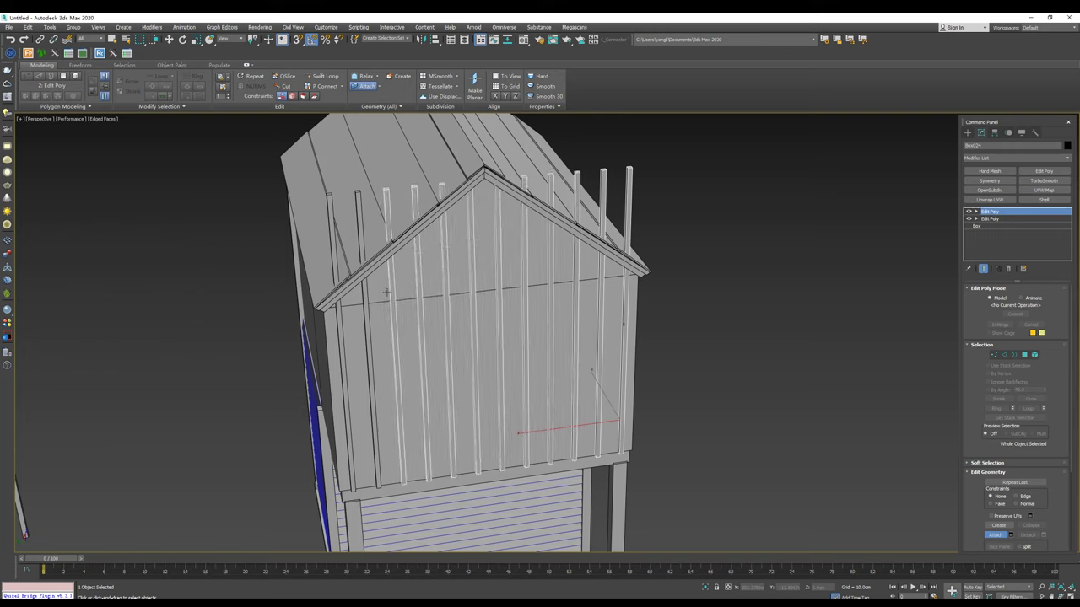
pyautogui.click(368, 308)
pyautogui.click(341, 329)
pyautogui.rightClick(342, 329)
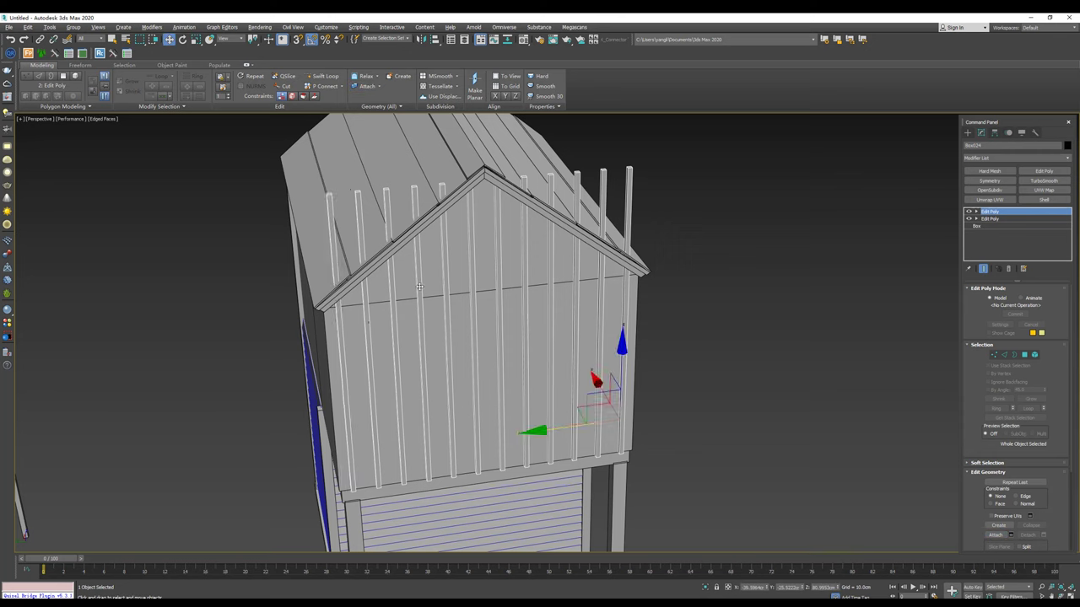
# Step: Add an Edit Poly modifier to the battens and enter Vertex mode
pyautogui.keyDown('alt'); pyautogui.moveTo(386, 323); pyautogui.dragTo(1012, 218, button='middle'); pyautogui.keyUp('alt')
pyautogui.click(1044, 172)
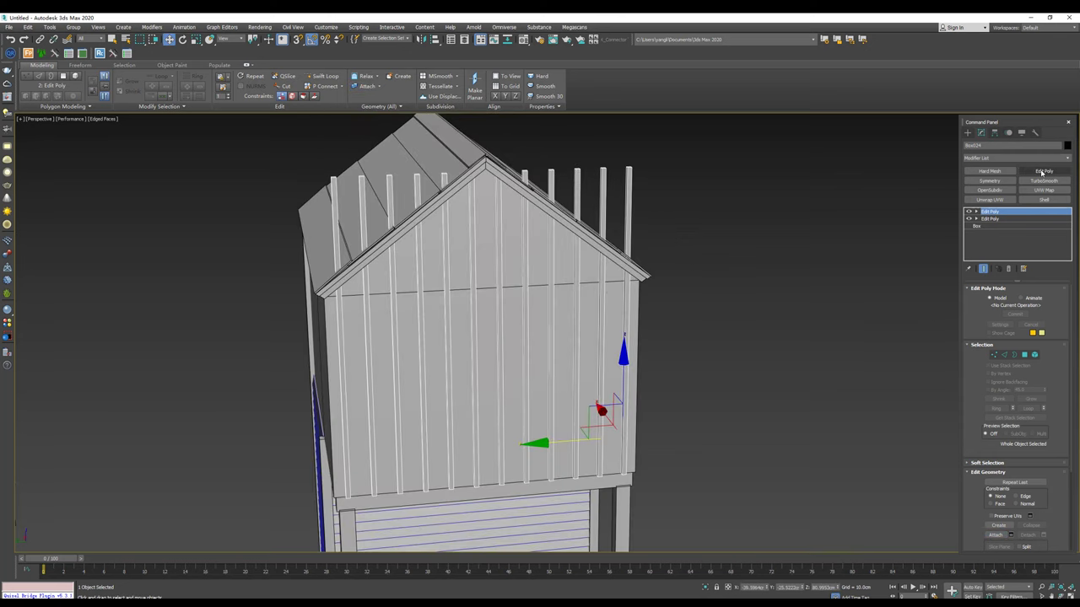
pyautogui.click(993, 354)
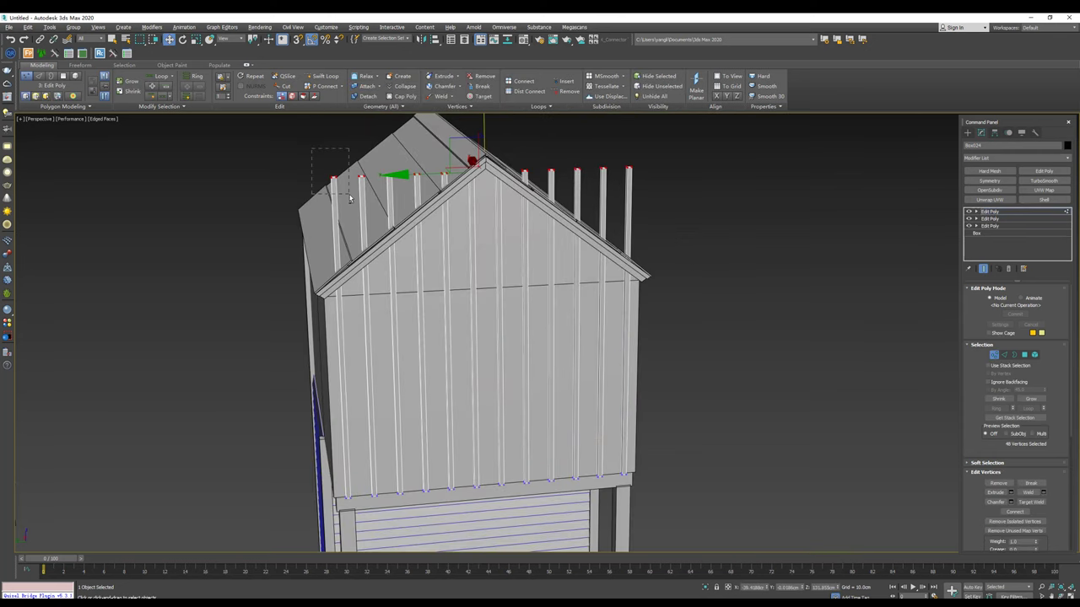
# Step: Lower the tops of the left gable battens down onto the sloped roof edge
pyautogui.keyDown('alt'); pyautogui.moveTo(350, 199); pyautogui.dragTo(350, 198); pyautogui.keyUp('alt')
pyautogui.keyDown('alt'); pyautogui.moveTo(350, 198); pyautogui.dragTo(346, 187, button='middle'); pyautogui.keyUp('alt')
pyautogui.moveTo(308, 140)
pyautogui.mouseDown()
pyautogui.moveTo(357, 181)
pyautogui.moveTo(342, 212)
pyautogui.mouseUp()
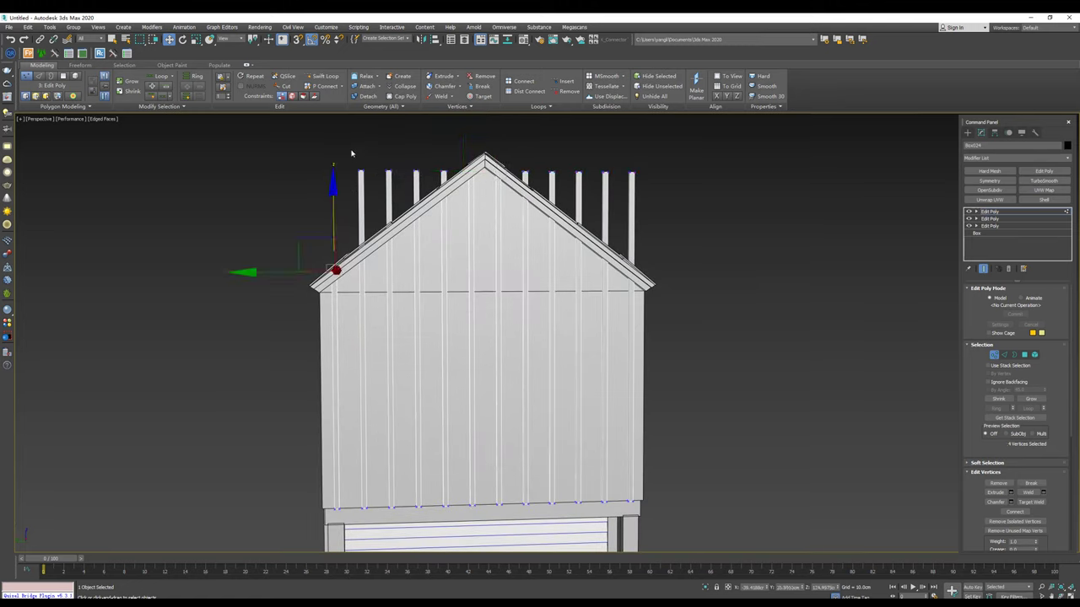
pyautogui.moveTo(350, 151)
pyautogui.mouseDown()
pyautogui.moveTo(373, 196)
pyautogui.moveTo(405, 182)
pyautogui.moveTo(390, 223)
pyautogui.mouseUp()
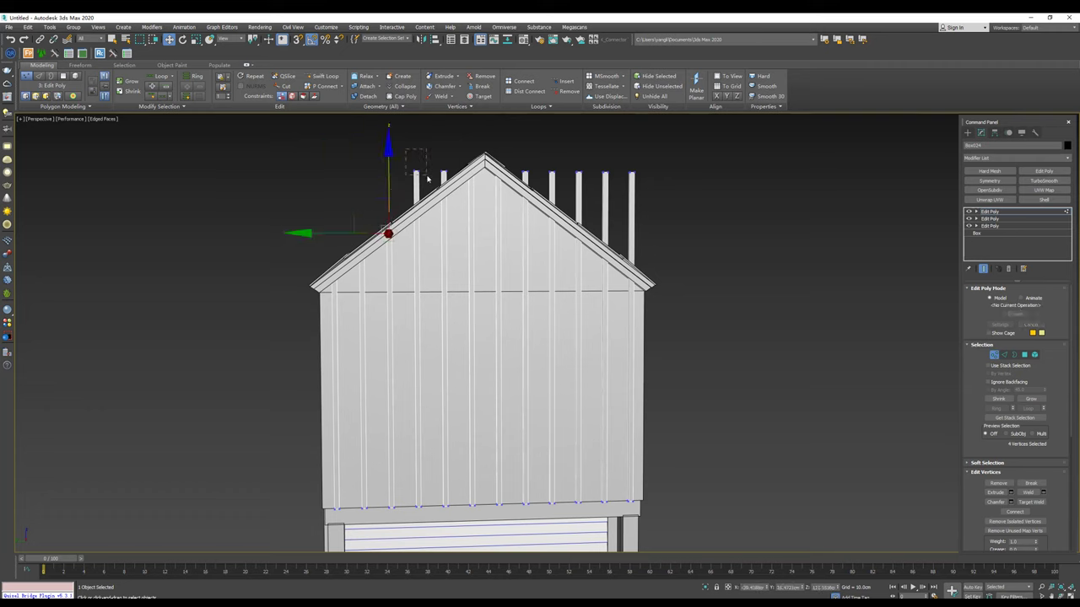
pyautogui.moveTo(405, 149)
pyautogui.mouseDown()
pyautogui.moveTo(428, 179)
pyautogui.moveTo(415, 201)
pyautogui.mouseUp()
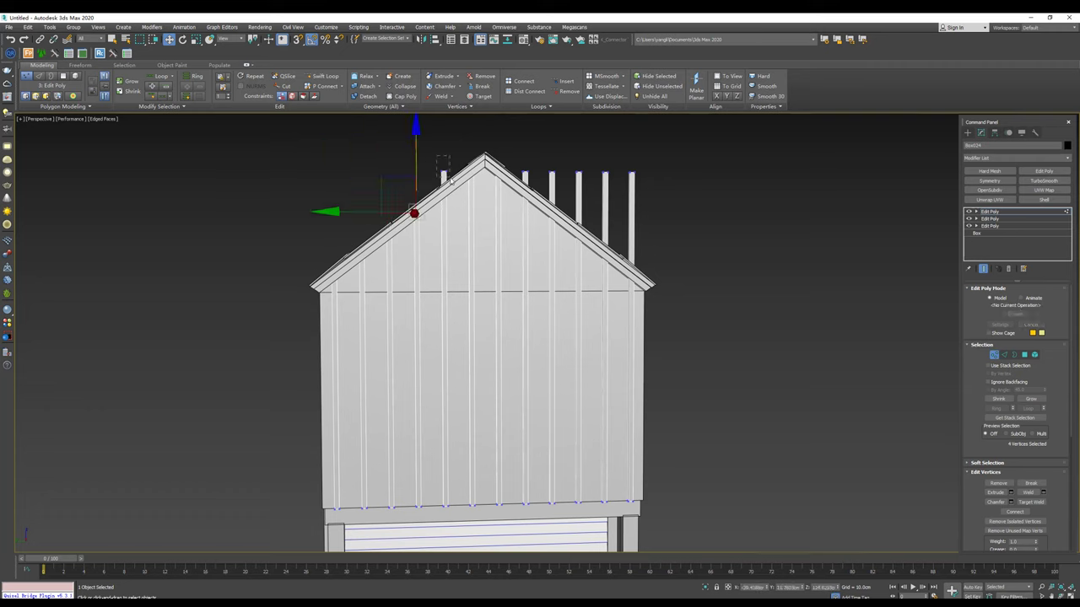
pyautogui.moveTo(437, 156)
pyautogui.mouseDown()
pyautogui.moveTo(451, 179)
pyautogui.moveTo(438, 187)
pyautogui.mouseUp()
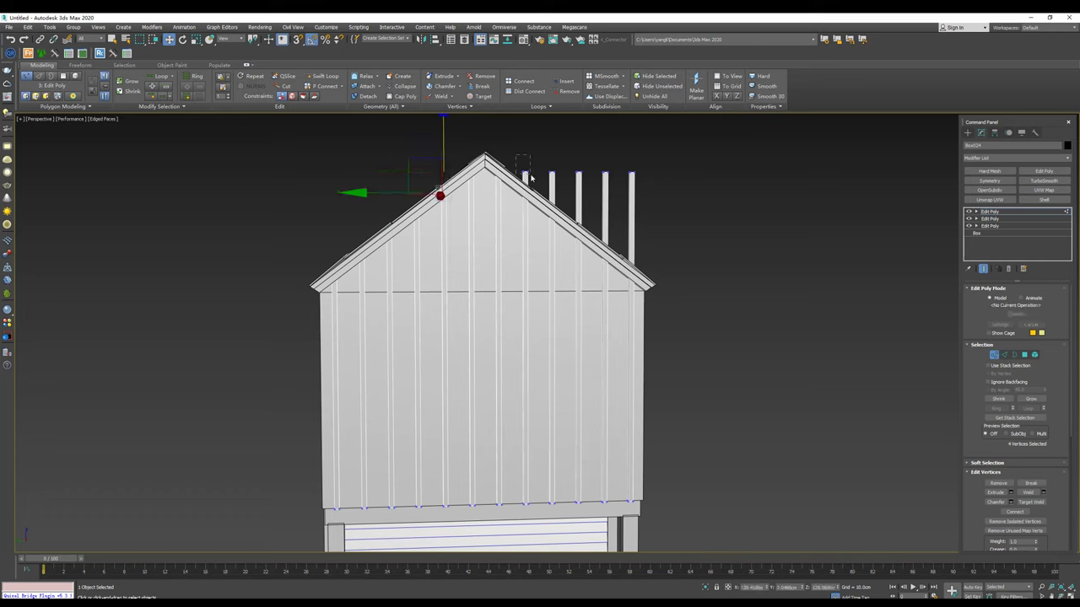
# Step: Lower the tops of the right gable battens, through the rightmost, onto the roof edge
pyautogui.moveTo(530, 177); pyautogui.dragTo(546, 160)
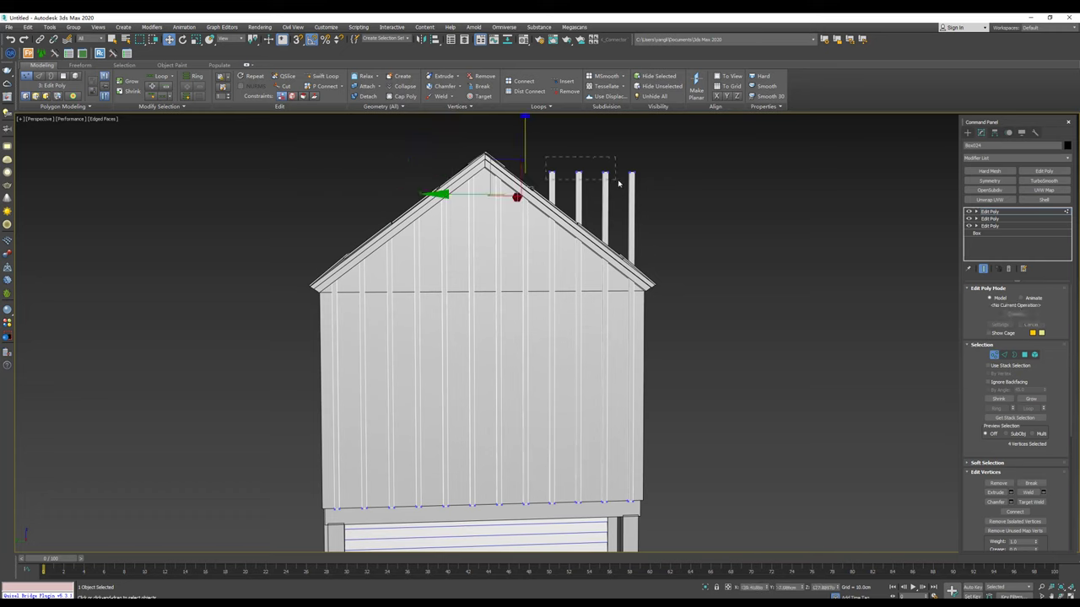
pyautogui.moveTo(618, 183)
pyautogui.mouseDown()
pyautogui.moveTo(591, 207)
pyautogui.moveTo(641, 221)
pyautogui.mouseUp()
pyautogui.moveTo(571, 223)
pyautogui.mouseDown()
pyautogui.moveTo(571, 249)
pyautogui.moveTo(641, 253)
pyautogui.mouseUp()
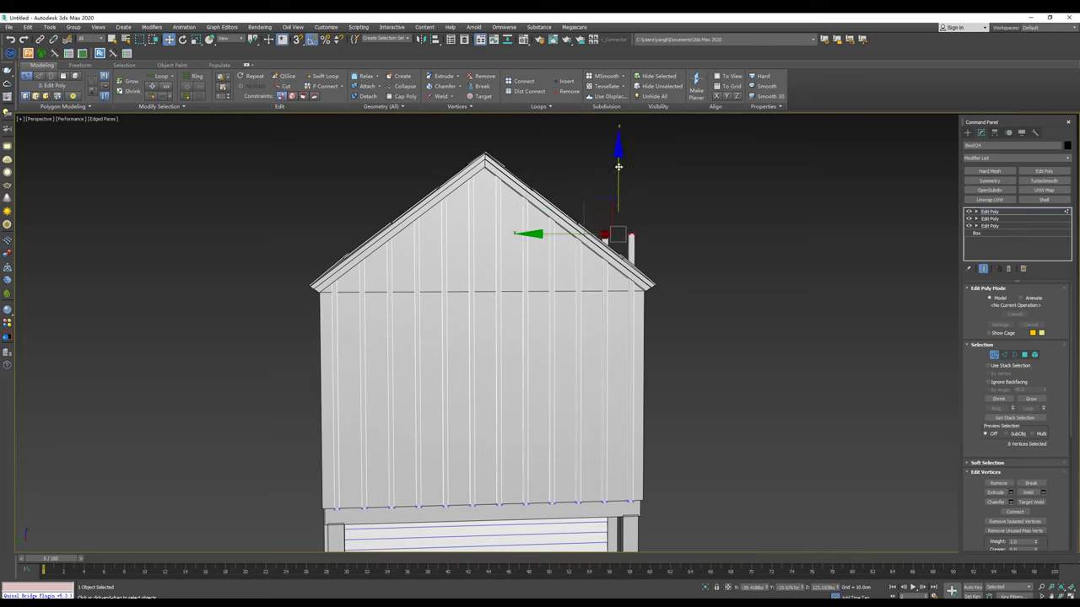
pyautogui.moveTo(620, 184); pyautogui.dragTo(568, 205)
pyautogui.moveTo(609, 299); pyautogui.dragTo(609, 297)
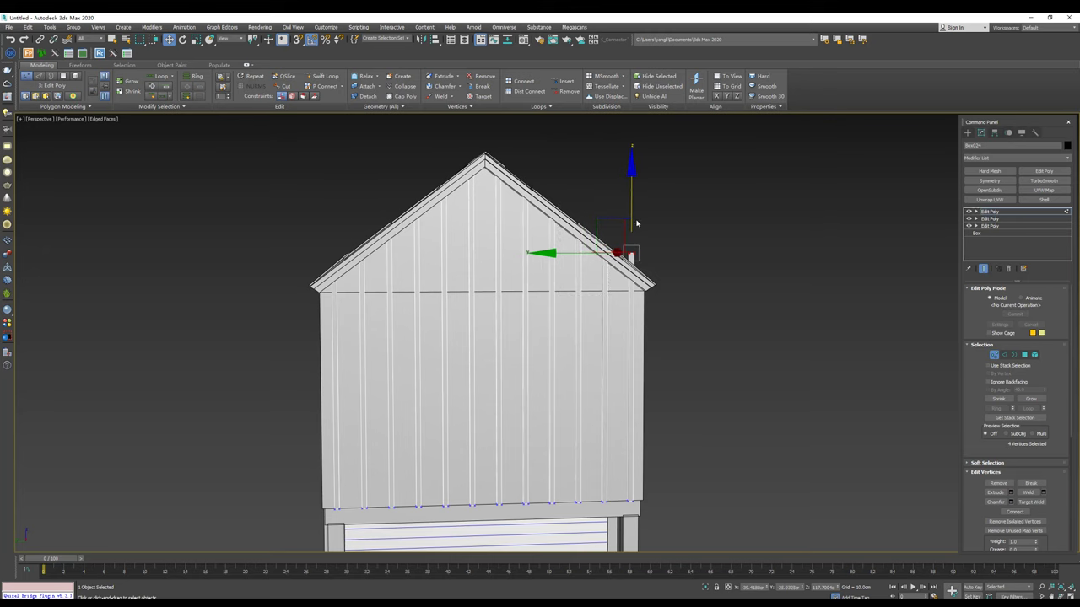
pyautogui.moveTo(521, 251); pyautogui.dragTo(520, 272)
pyautogui.scroll(-4, 520, 272)
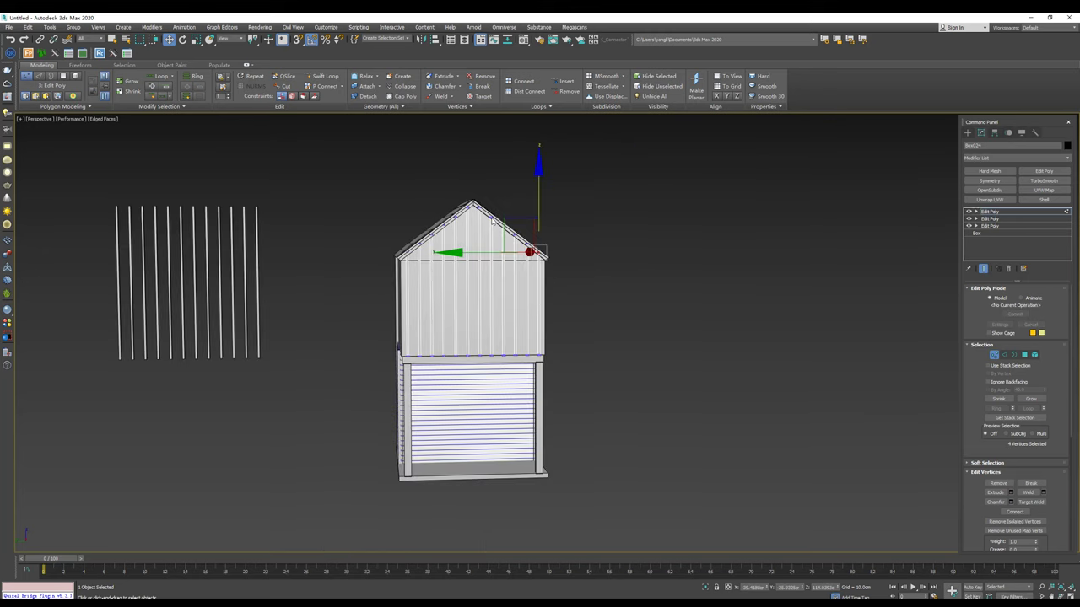
# Step: Select the twelve loose planks, rotate them, and isolate them on their own
pyautogui.click(967, 133)
pyautogui.keyDown('alt'); pyautogui.moveTo(607, 215); pyautogui.dragTo(559, 211, button='middle'); pyautogui.keyUp('alt')
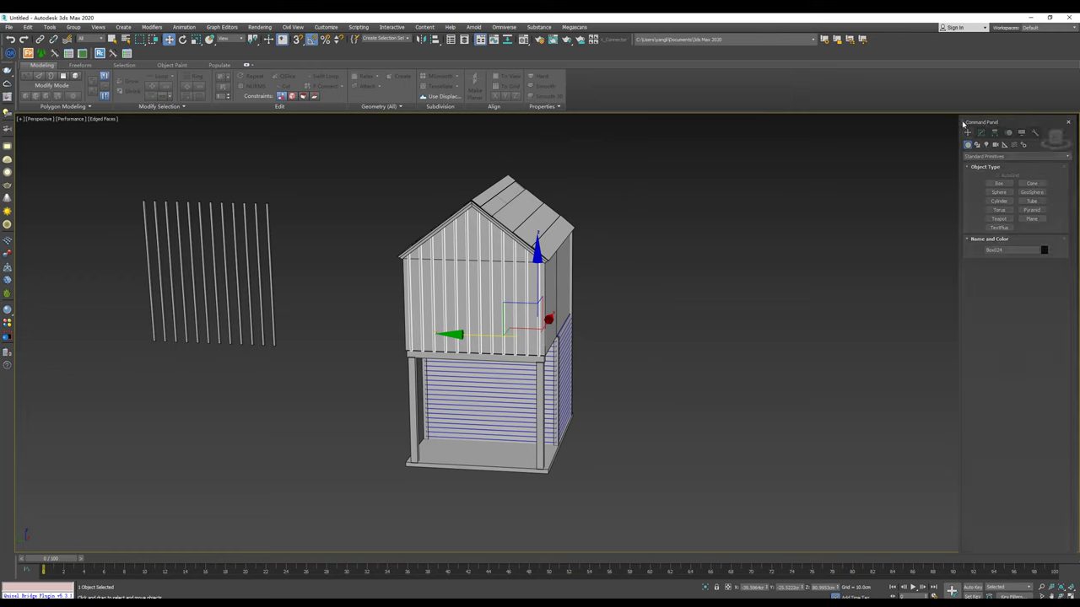
pyautogui.moveTo(674, 211)
pyautogui.keyDown('alt'); pyautogui.mouseDown(button='middle')
pyautogui.moveTo(262, 321)
pyautogui.moveTo(234, 345)
pyautogui.mouseUp(button='middle'); pyautogui.keyUp('alt')
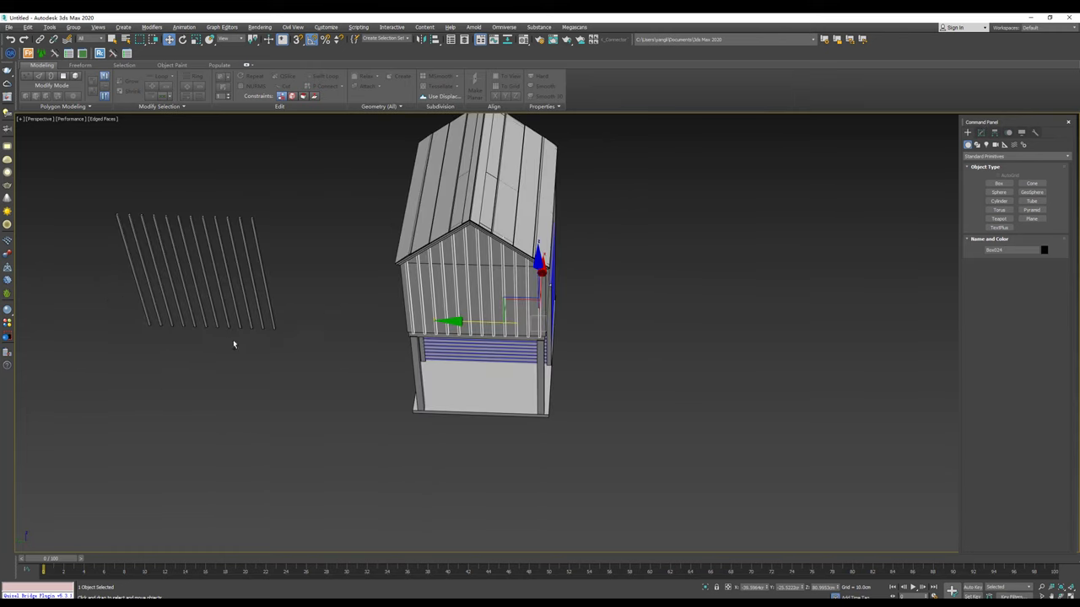
pyautogui.moveTo(82, 258); pyautogui.dragTo(82, 255)
pyautogui.moveTo(81, 254)
pyautogui.keyDown('alt'); pyautogui.mouseDown(button='middle')
pyautogui.moveTo(301, 270)
pyautogui.moveTo(221, 319)
pyautogui.mouseUp(button='middle'); pyautogui.keyUp('alt')
pyautogui.press('e')
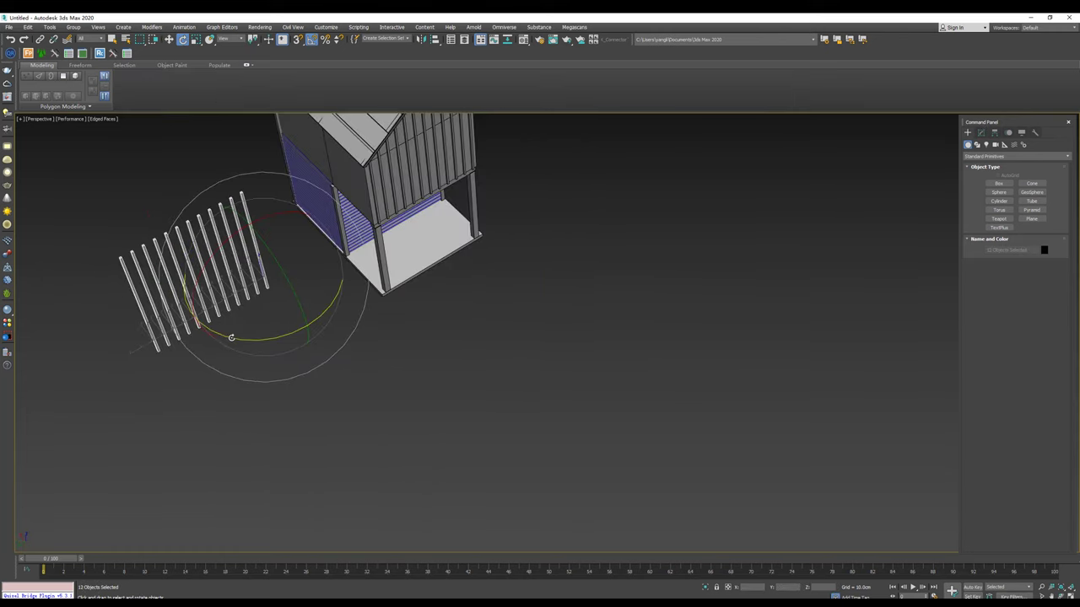
pyautogui.moveTo(231, 337); pyautogui.dragTo(218, 334)
pyautogui.press('w')
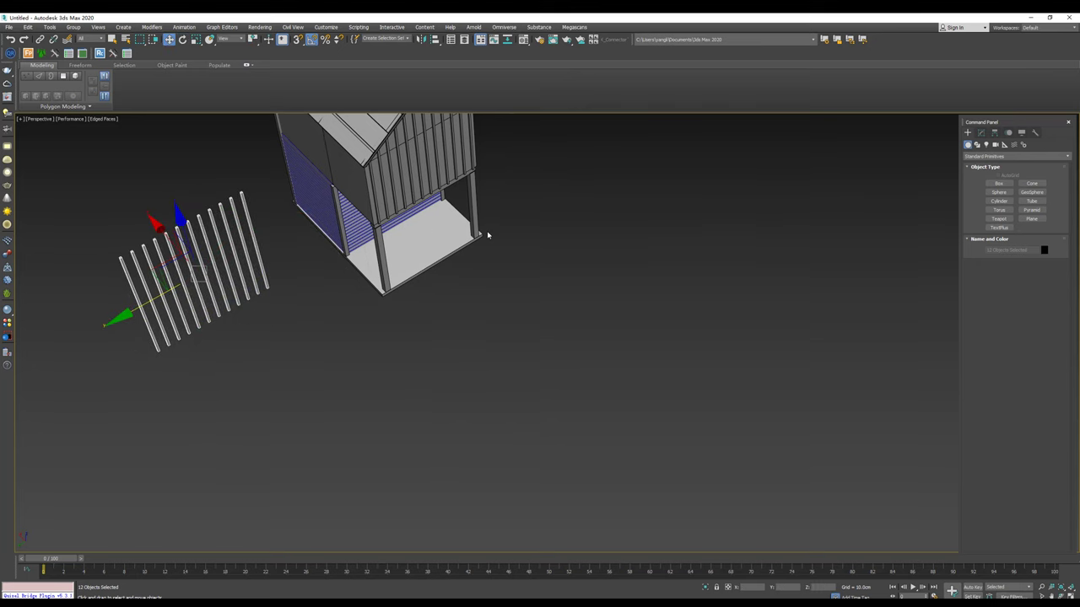
pyautogui.hotkey('alt', 'q')
# Step: Rotate the plank fence -95 degrees and move it against the house's side wall
pyautogui.click(981, 133)
pyautogui.click(700, 253)
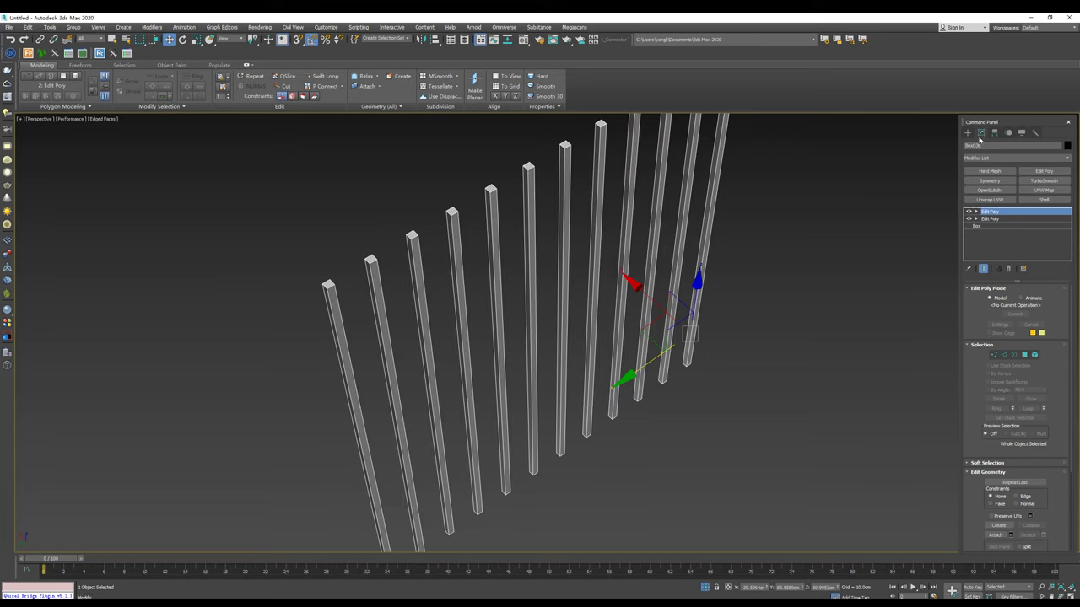
pyautogui.click(705, 587)
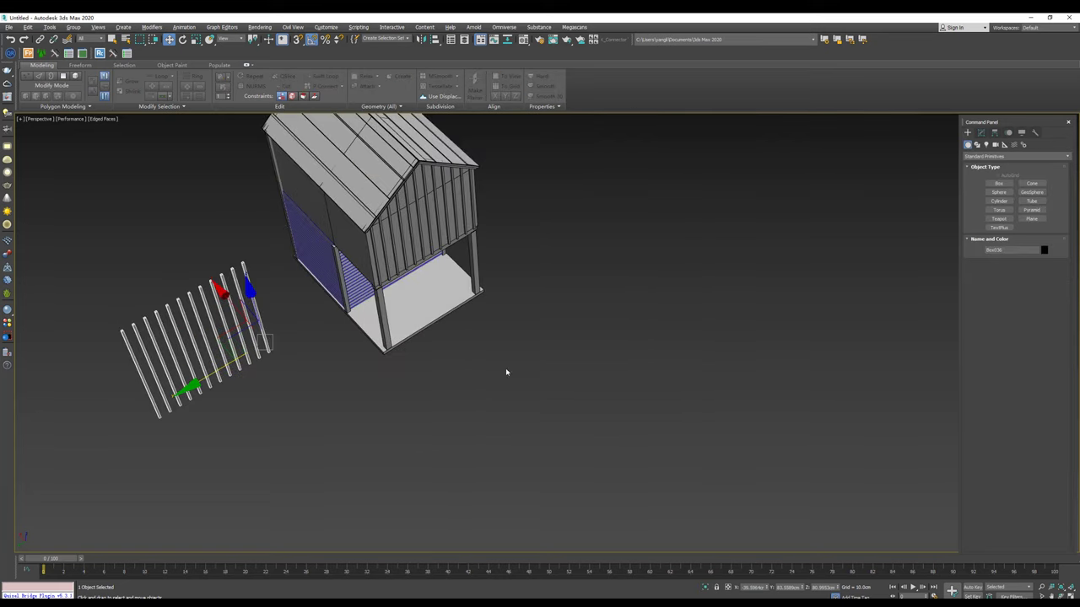
pyautogui.press('e')
pyautogui.moveTo(310, 385); pyautogui.dragTo(386, 385, button='middle')
pyautogui.moveTo(386, 385); pyautogui.dragTo(323, 406)
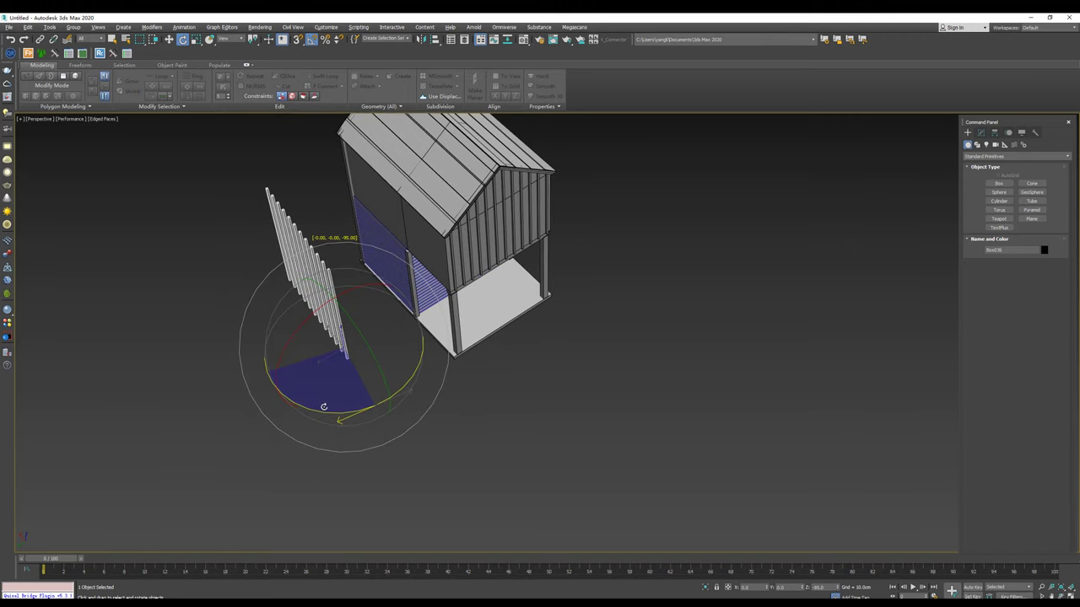
pyautogui.press('w')
pyautogui.keyDown('alt'); pyautogui.moveTo(337, 366); pyautogui.dragTo(287, 376, button='middle'); pyautogui.keyUp('alt')
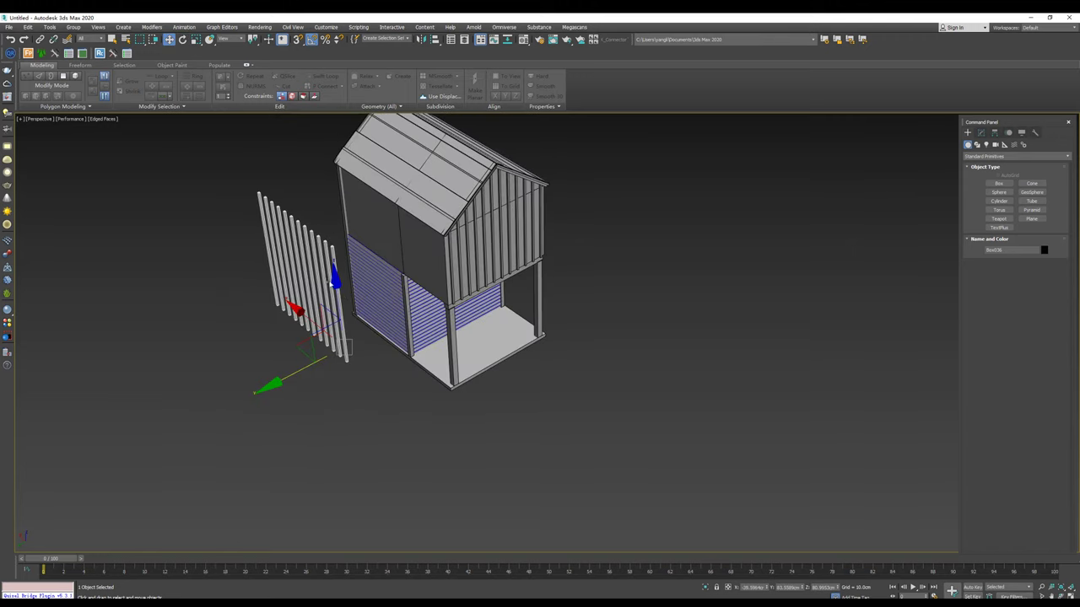
pyautogui.moveTo(287, 376); pyautogui.dragTo(379, 327)
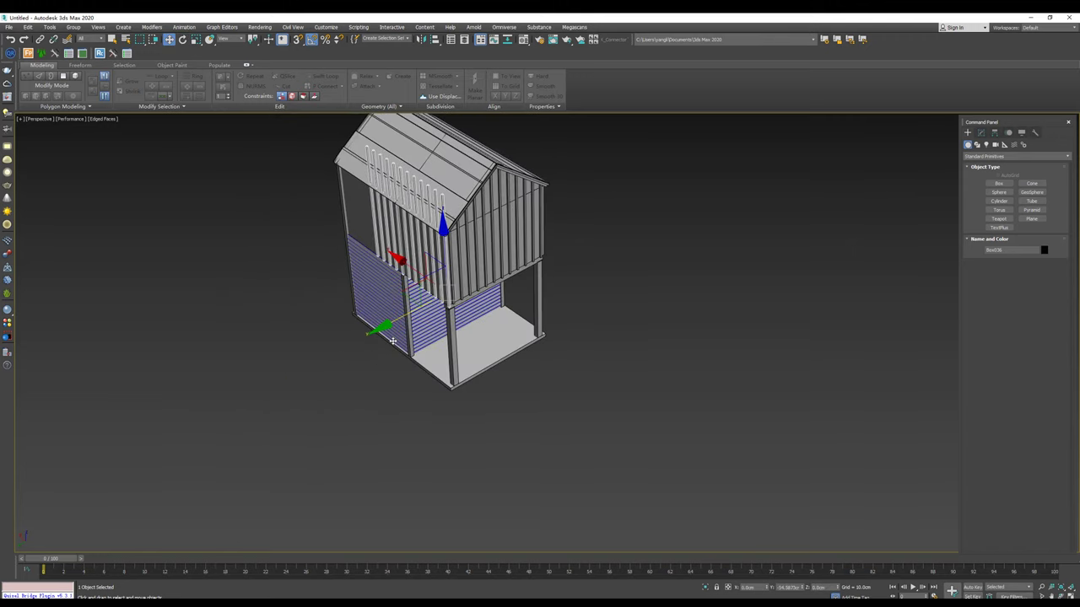
# Step: Slide the vertical battens left along the wall and select the overhanging battens in Element mode
pyautogui.scroll(5, 461, 263)
pyautogui.moveTo(565, 389)
pyautogui.keyDown('alt'); pyautogui.mouseDown(button='middle')
pyautogui.moveTo(540, 432)
pyautogui.moveTo(531, 407)
pyautogui.mouseUp(button='middle'); pyautogui.keyUp('alt')
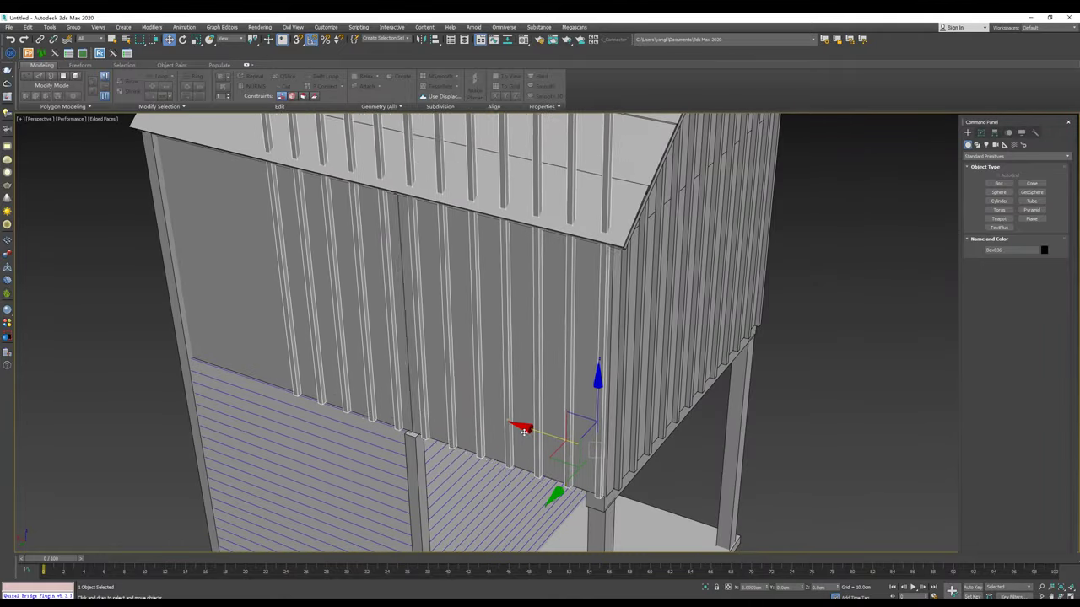
pyautogui.scroll(-2, 532, 407)
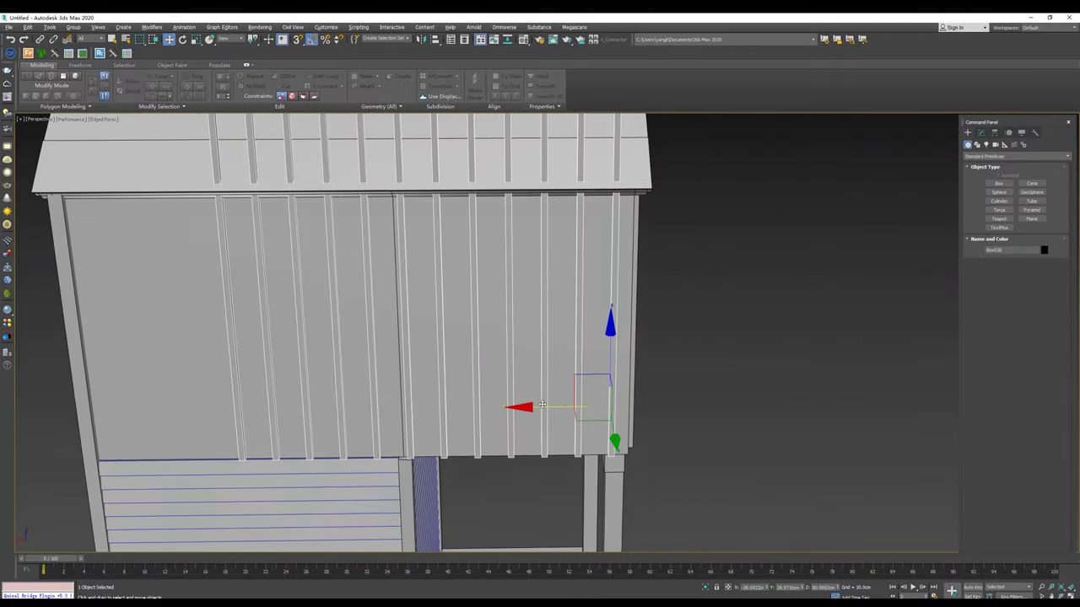
pyautogui.scroll(-2, 532, 408)
pyautogui.moveTo(531, 408); pyautogui.dragTo(258, 441)
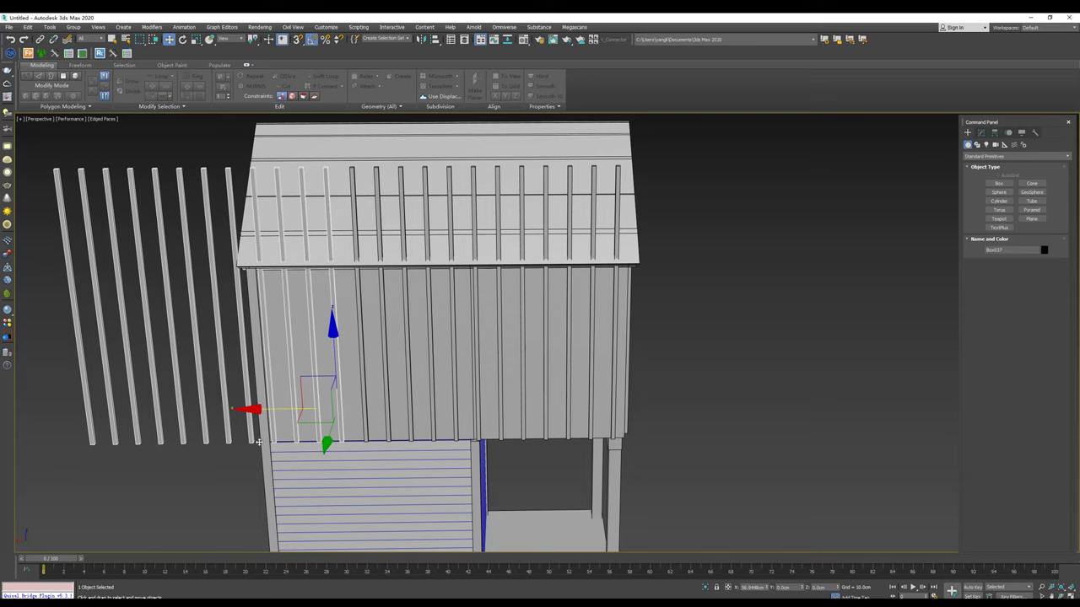
pyautogui.moveTo(258, 442); pyautogui.dragTo(260, 441)
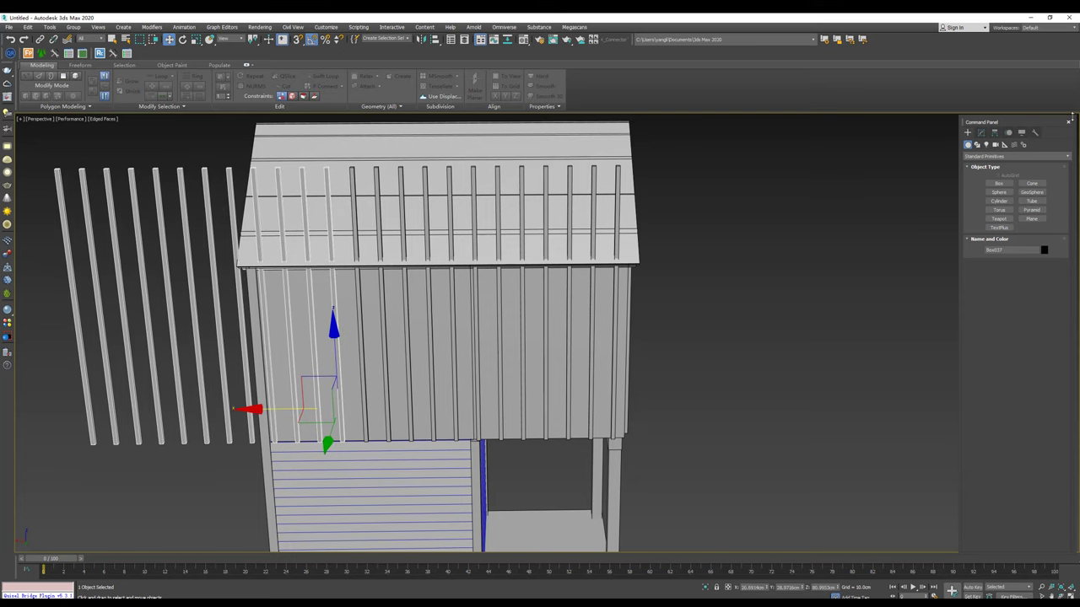
pyautogui.click(980, 133)
pyautogui.click(1035, 355)
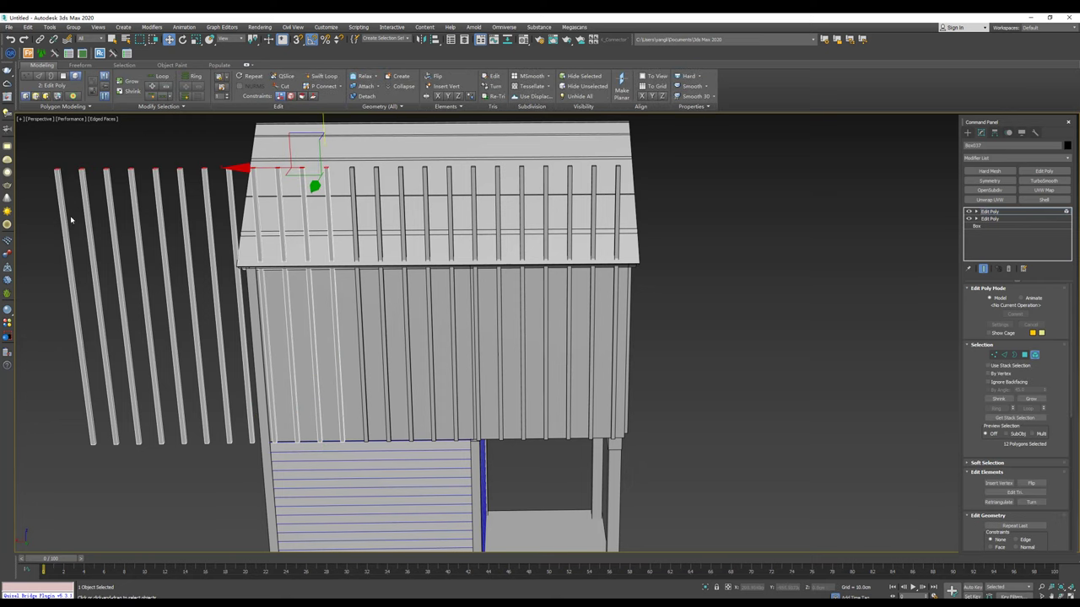
pyautogui.moveTo(249, 277); pyautogui.dragTo(234, 279)
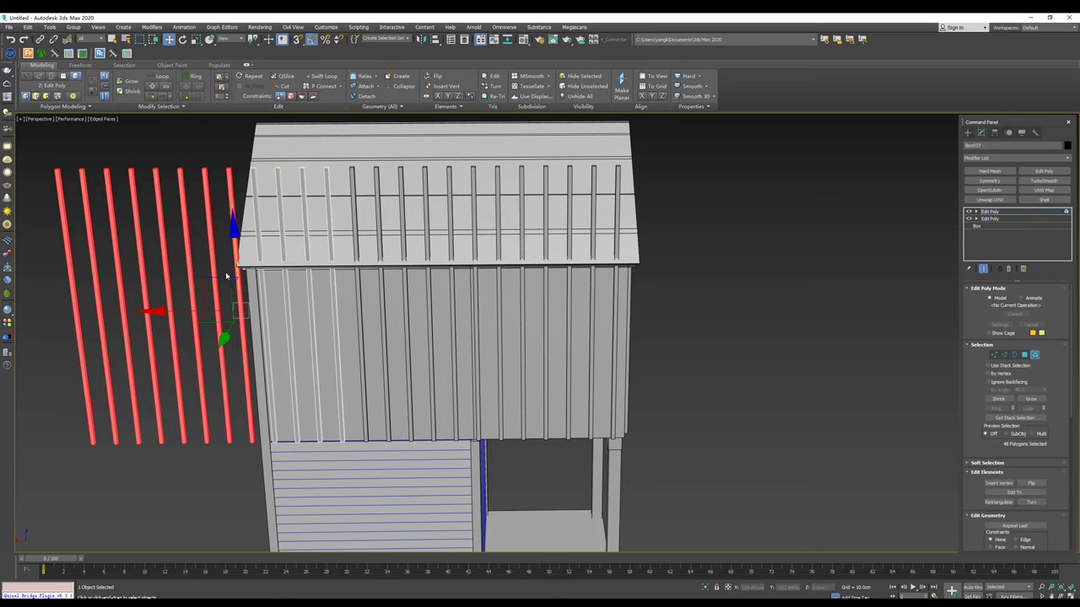
# Step: Delete the surplus battens and attach the left battens into the batten object
pyautogui.press('Delete')
pyautogui.click(969, 133)
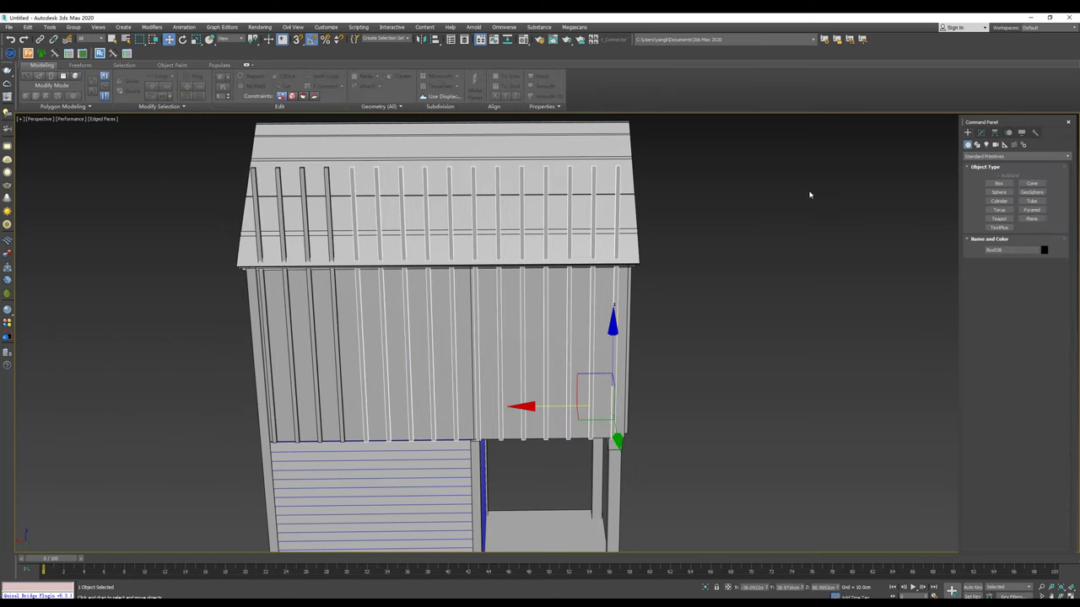
pyautogui.click(982, 133)
pyautogui.click(999, 534)
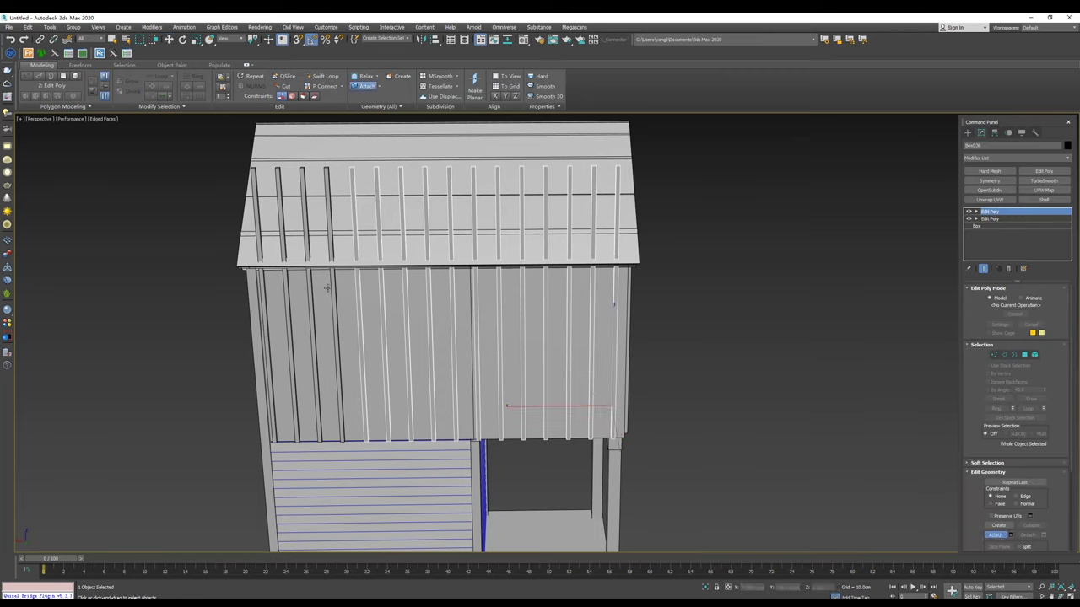
pyautogui.click(327, 197)
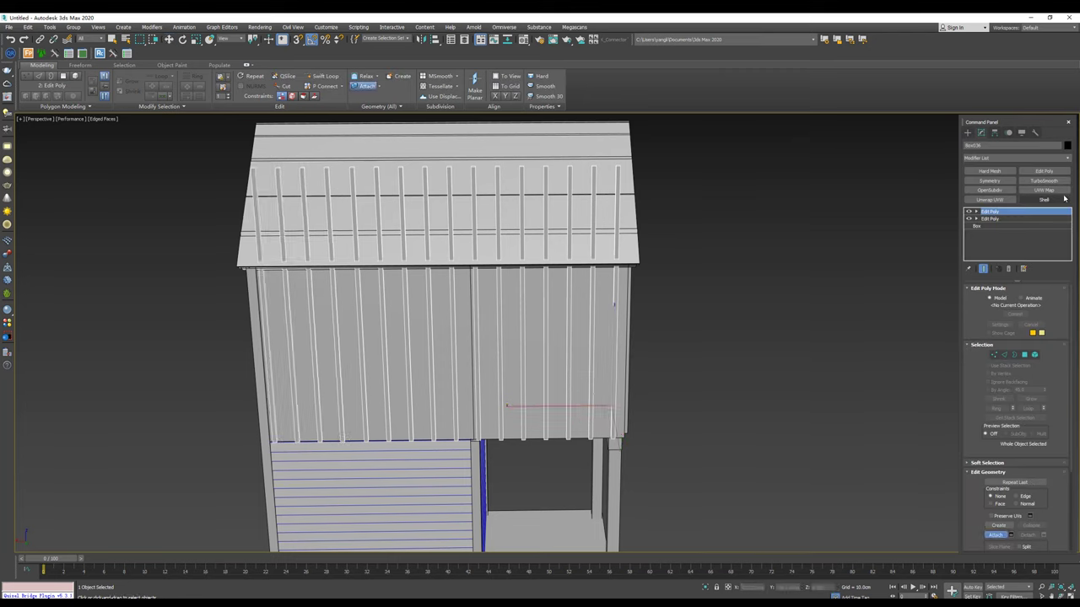
# Step: Lower the battens' top vertices to the roof's lower edge
pyautogui.click(1044, 171)
pyautogui.click(993, 355)
pyautogui.moveTo(438, 119); pyautogui.dragTo(438, 151, button='middle')
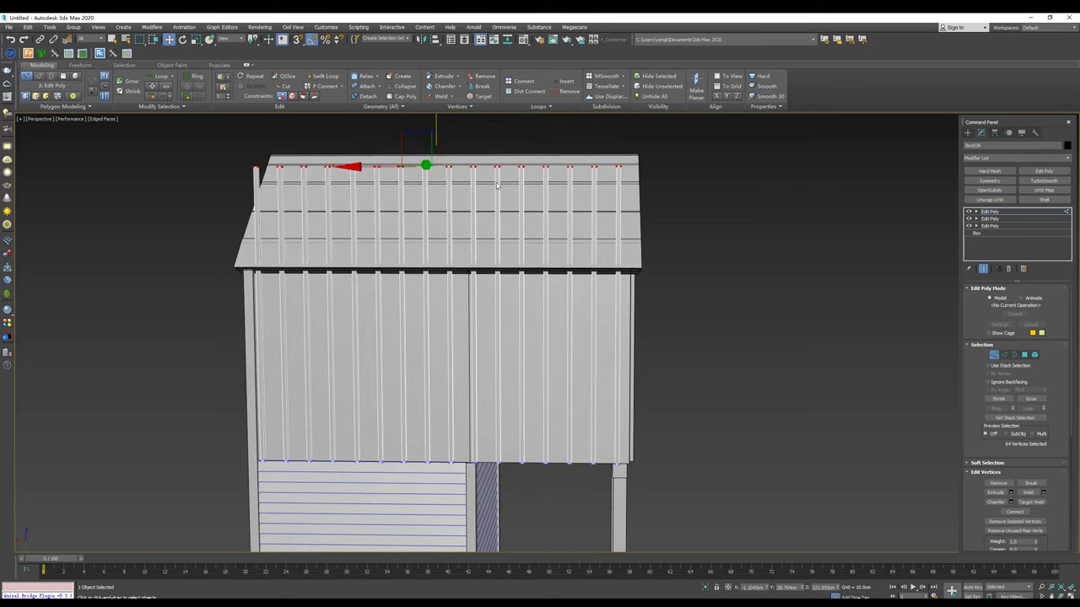
pyautogui.moveTo(438, 151); pyautogui.dragTo(438, 259)
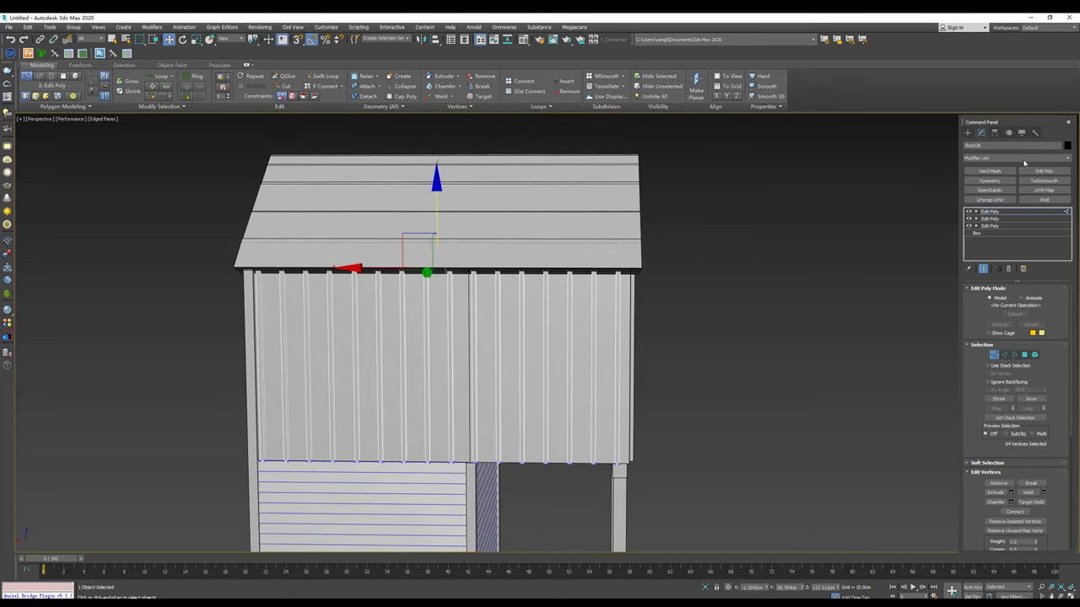
pyautogui.click(967, 132)
# Step: Nudge the battens and align the side-wall battens into place
pyautogui.moveTo(680, 284)
pyautogui.keyDown('alt'); pyautogui.mouseDown(button='middle')
pyautogui.moveTo(725, 291)
pyautogui.moveTo(637, 308)
pyautogui.mouseUp(button='middle'); pyautogui.keyUp('alt')
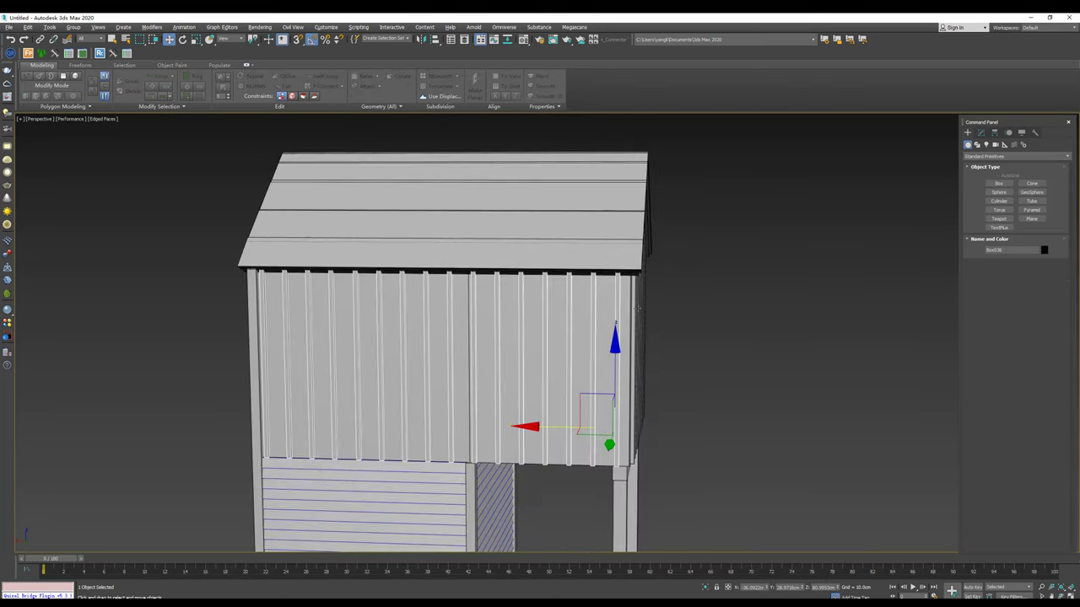
pyautogui.moveTo(527, 427); pyautogui.dragTo(533, 429)
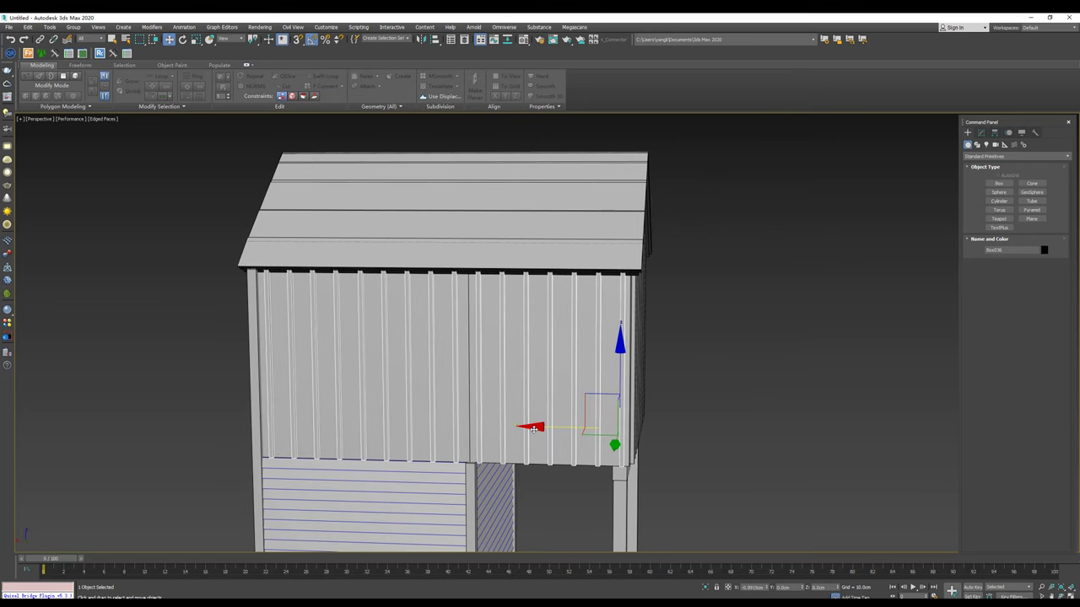
pyautogui.keyDown('alt'); pyautogui.moveTo(533, 429); pyautogui.dragTo(269, 425, button='middle'); pyautogui.keyUp('alt')
pyautogui.keyDown('shift'); pyautogui.moveTo(264, 411); pyautogui.dragTo(456, 426); pyautogui.keyUp('shift')
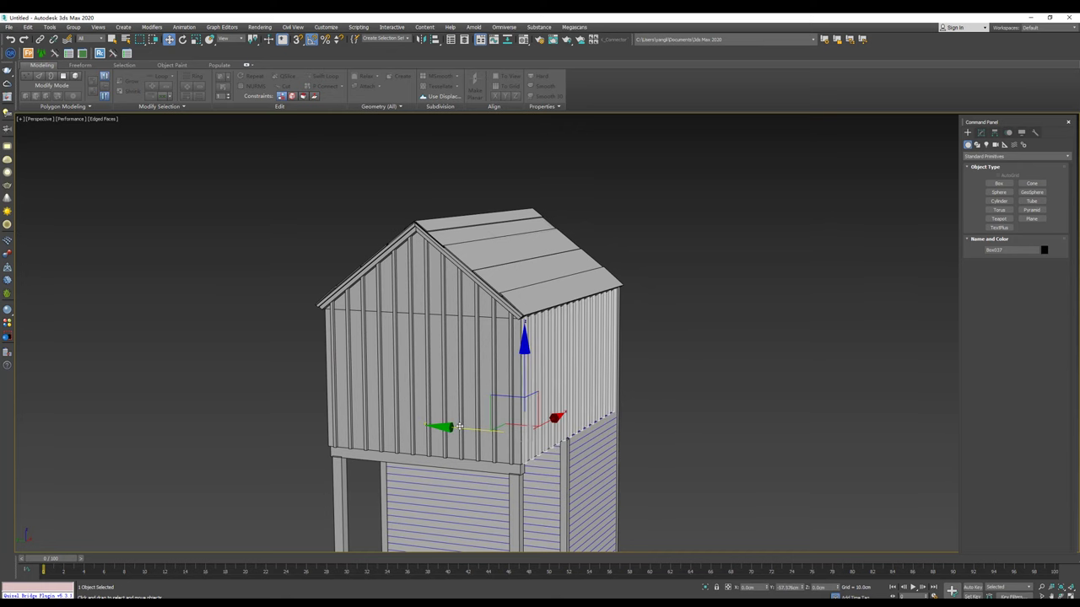
pyautogui.scroll(2, 523, 363)
pyautogui.scroll(3, 523, 359)
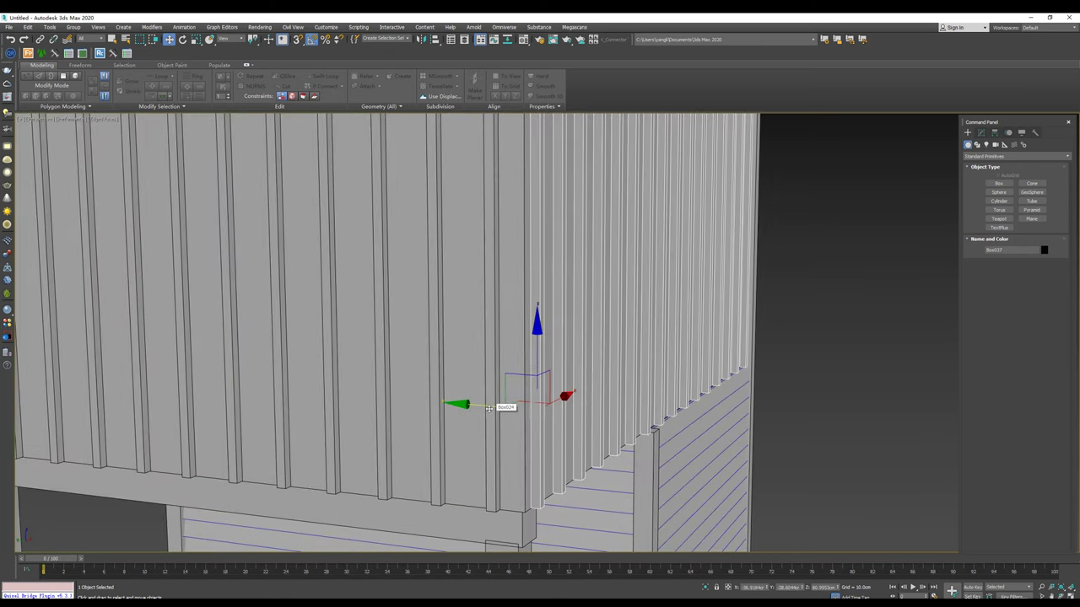
pyautogui.moveTo(488, 409); pyautogui.dragTo(488, 408)
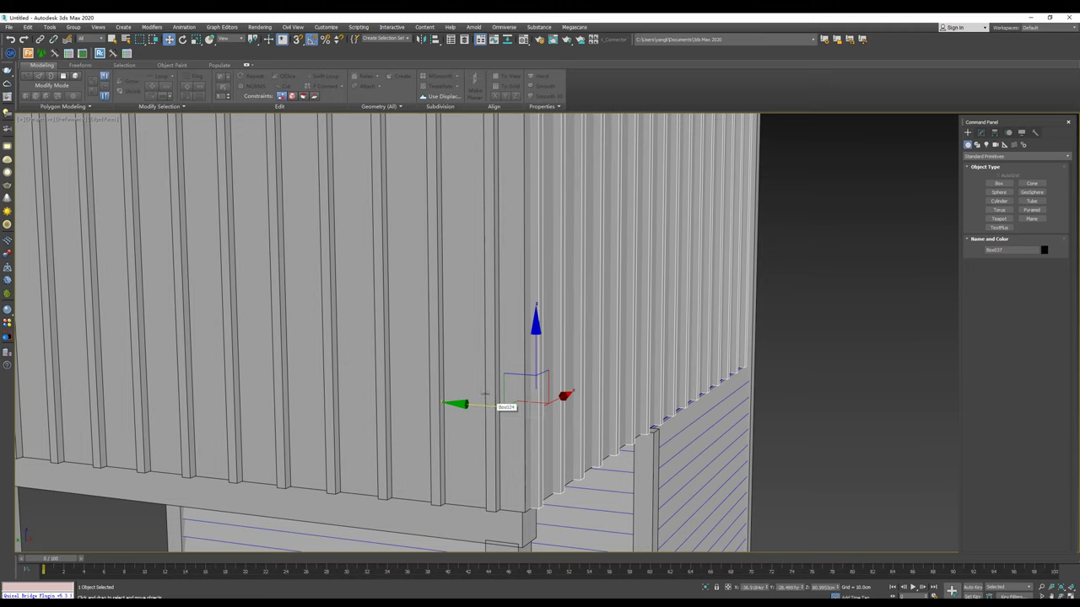
pyautogui.scroll(-6, 485, 394)
# Step: Shift-drag the horizontal-slat panel to clone it beside the house
pyautogui.moveTo(485, 394)
pyautogui.keyDown('alt'); pyautogui.mouseDown(button='middle')
pyautogui.moveTo(506, 371)
pyautogui.moveTo(483, 346)
pyautogui.moveTo(544, 434)
pyautogui.moveTo(590, 426)
pyautogui.mouseUp(button='middle'); pyautogui.keyUp('alt')
pyautogui.click(553, 447)
pyautogui.keyDown('shift'); pyautogui.moveTo(584, 419); pyautogui.dragTo(479, 435); pyautogui.keyUp('shift')
# Step: Turn the copied slat panel 90 degrees and move it into the wall opening
pyautogui.press('e')
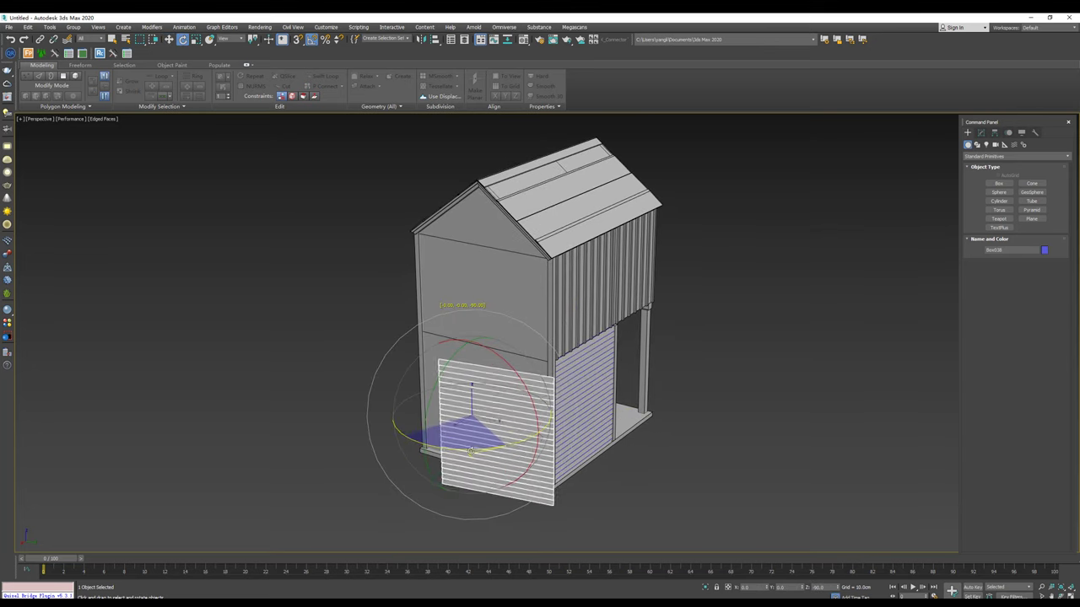
pyautogui.press('w')
pyautogui.keyDown('alt'); pyautogui.moveTo(481, 432); pyautogui.dragTo(515, 415, button='middle'); pyautogui.keyUp('alt')
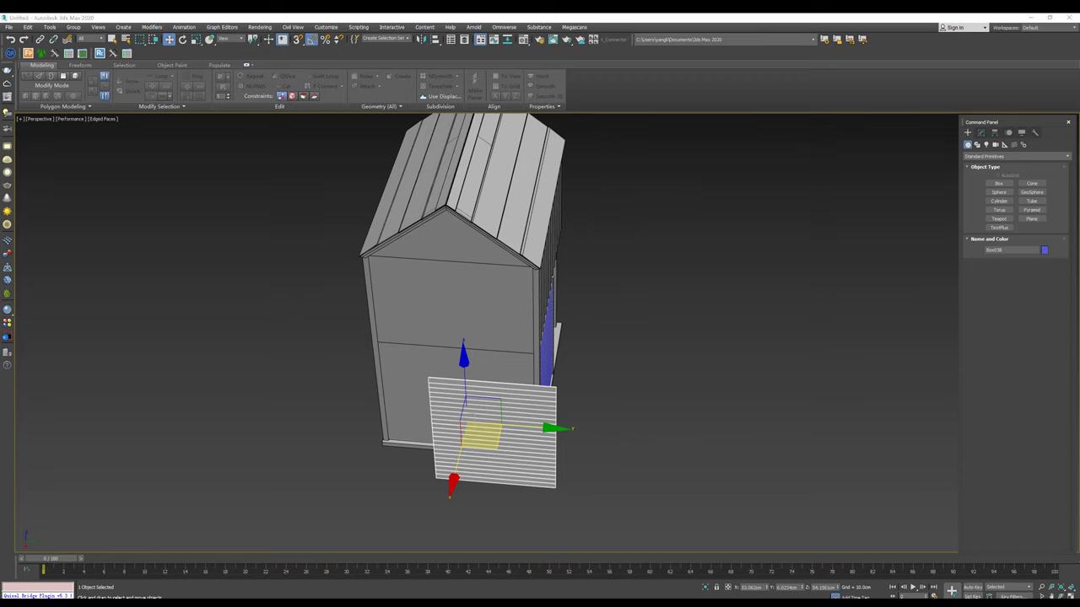
pyautogui.keyDown('alt'); pyautogui.moveTo(473, 193); pyautogui.dragTo(563, 287, button='middle'); pyautogui.keyUp('alt')
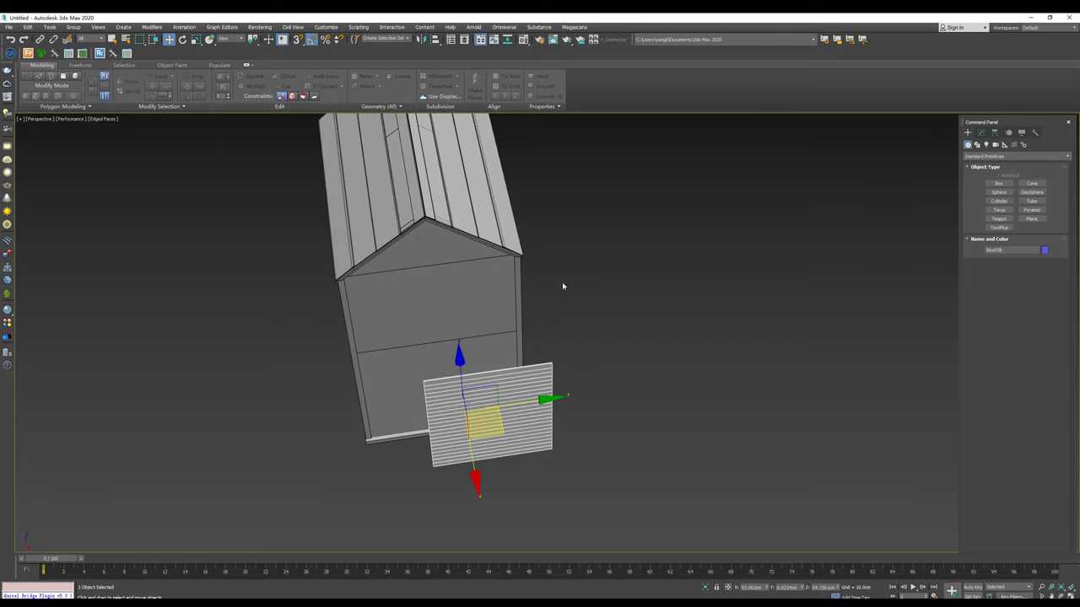
pyautogui.moveTo(513, 420); pyautogui.dragTo(464, 399)
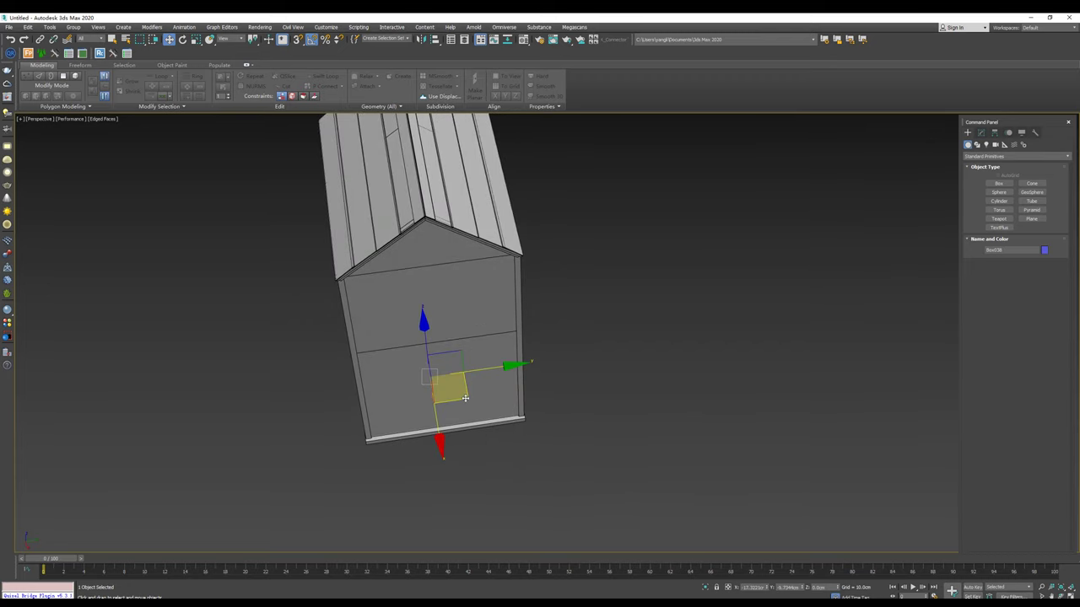
pyautogui.scroll(5, 465, 399)
# Step: Narrow the slatted door panel by pulling its side vertices inward in isolation
pyautogui.keyDown('alt'); pyautogui.moveTo(465, 399); pyautogui.dragTo(420, 236, button='middle'); pyautogui.keyUp('alt')
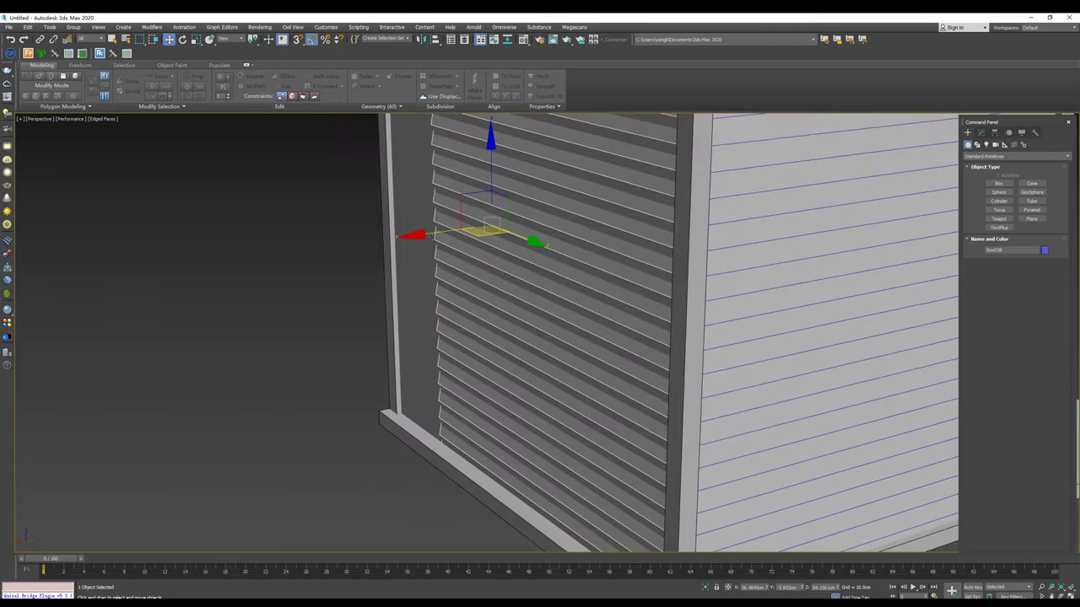
pyautogui.moveTo(420, 235); pyautogui.dragTo(416, 243)
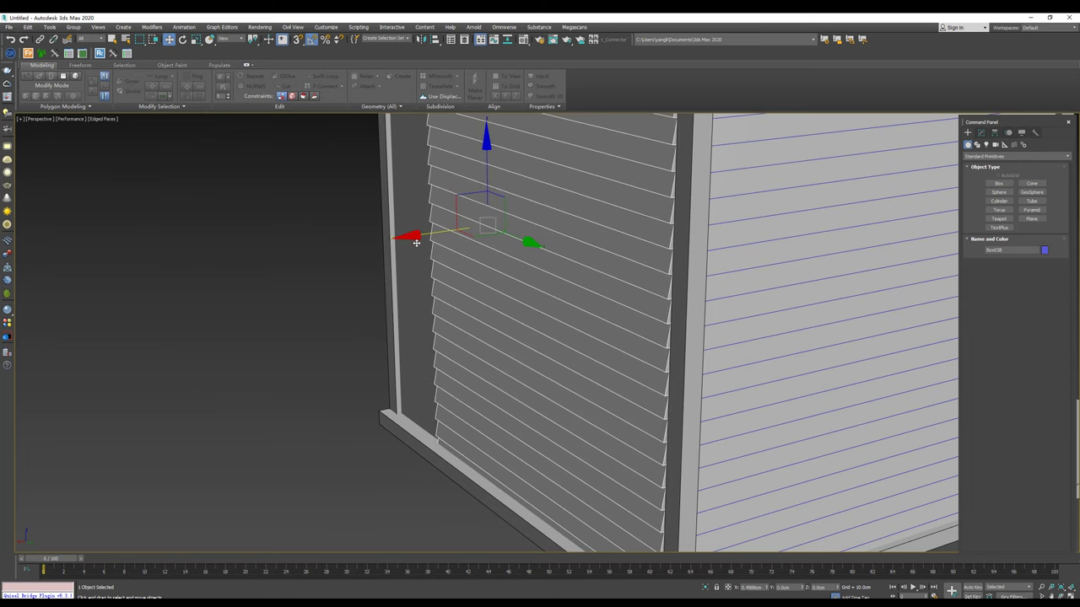
pyautogui.keyDown('alt'); pyautogui.moveTo(416, 243); pyautogui.dragTo(467, 264, button='middle'); pyautogui.keyUp('alt')
pyautogui.scroll(-3, 467, 264)
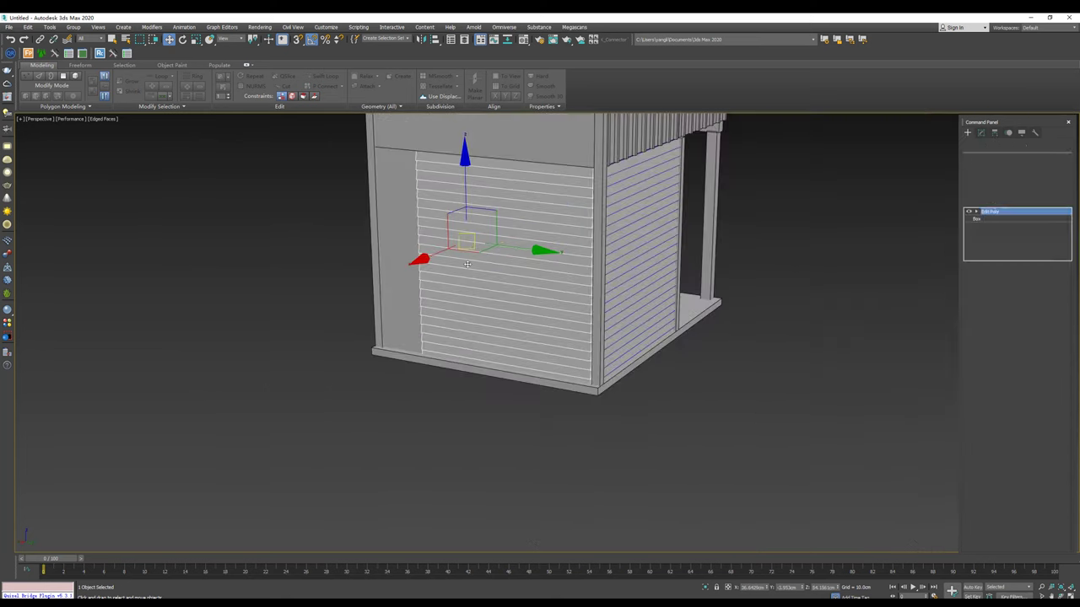
pyautogui.hotkey('alt', 'q')
pyautogui.press('1')
pyautogui.moveTo(512, 267); pyautogui.dragTo(464, 266)
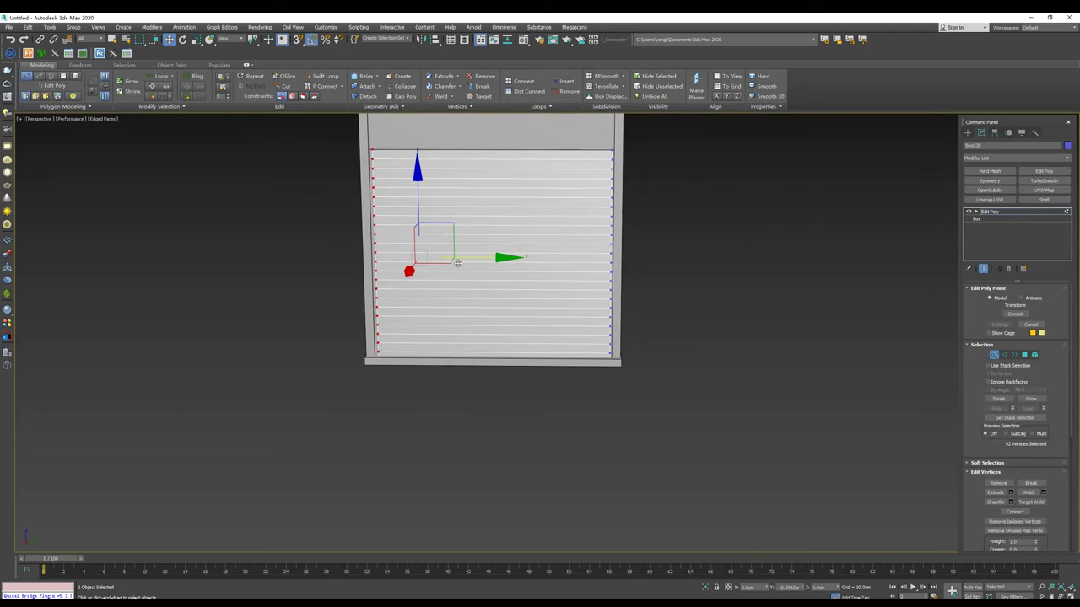
pyautogui.click(967, 134)
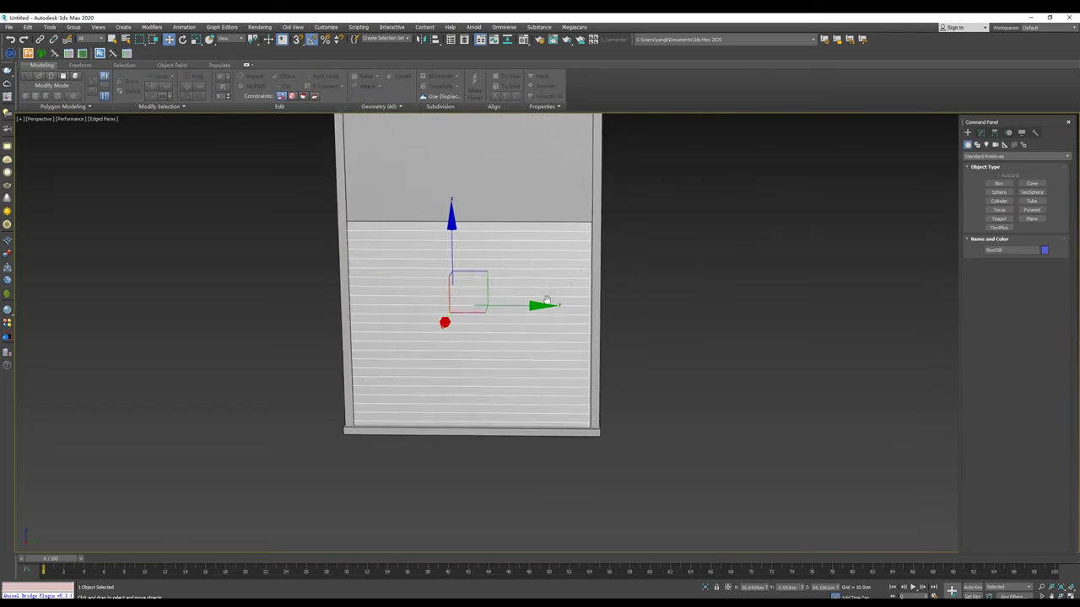
pyautogui.hotkey('alt', 'q')
# Step: Move the batten panel onto the gable end and nudge it slightly left
pyautogui.moveTo(590, 245)
pyautogui.keyDown('alt'); pyautogui.mouseDown(button='middle')
pyautogui.moveTo(647, 245)
pyautogui.moveTo(607, 254)
pyautogui.moveTo(590, 287)
pyautogui.mouseUp(button='middle'); pyautogui.keyUp('alt')
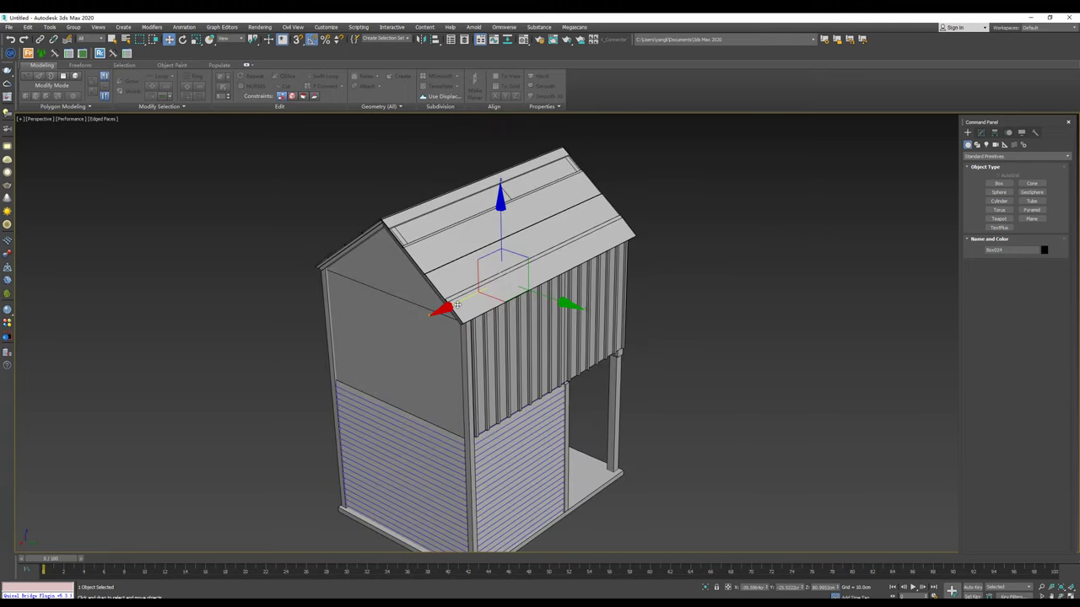
pyautogui.moveTo(456, 305); pyautogui.dragTo(293, 384)
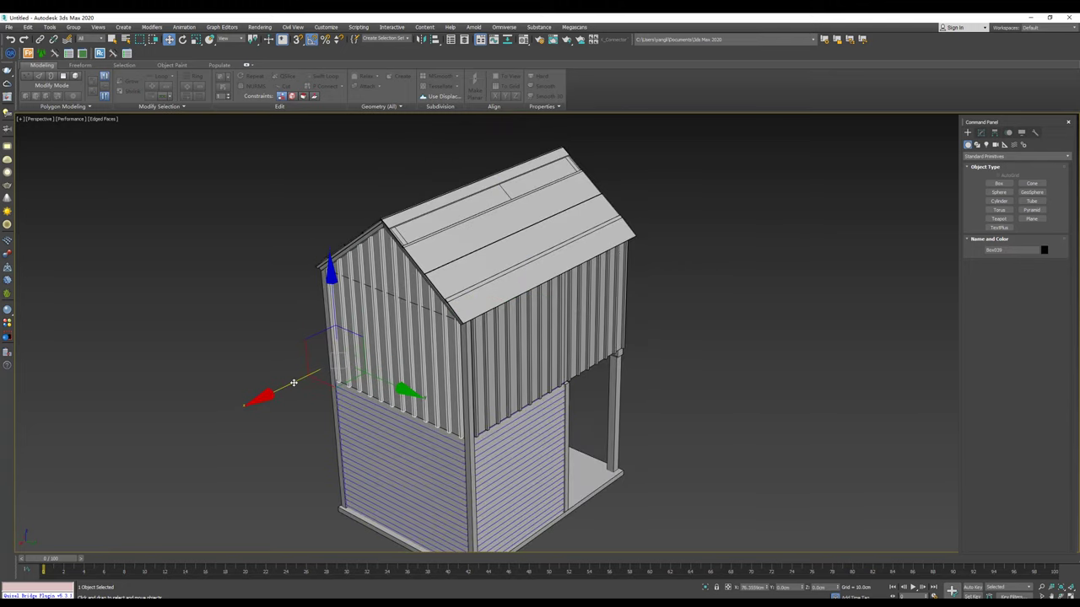
pyautogui.scroll(3, 271, 323)
pyautogui.scroll(2, 272, 323)
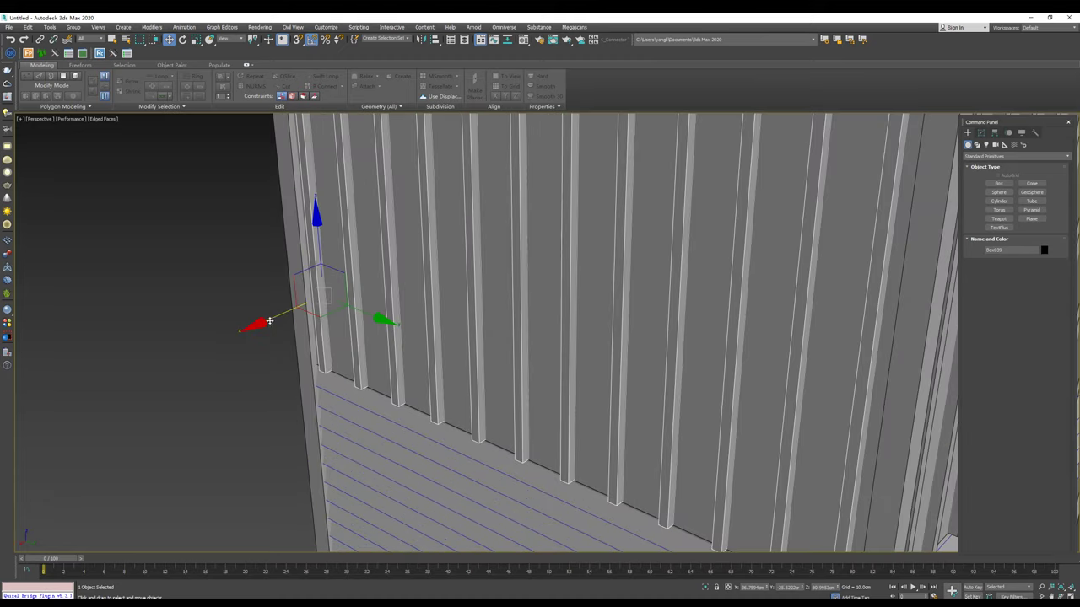
pyautogui.moveTo(271, 323); pyautogui.dragTo(268, 325)
pyautogui.moveTo(375, 335); pyautogui.dragTo(376, 301, button='middle')
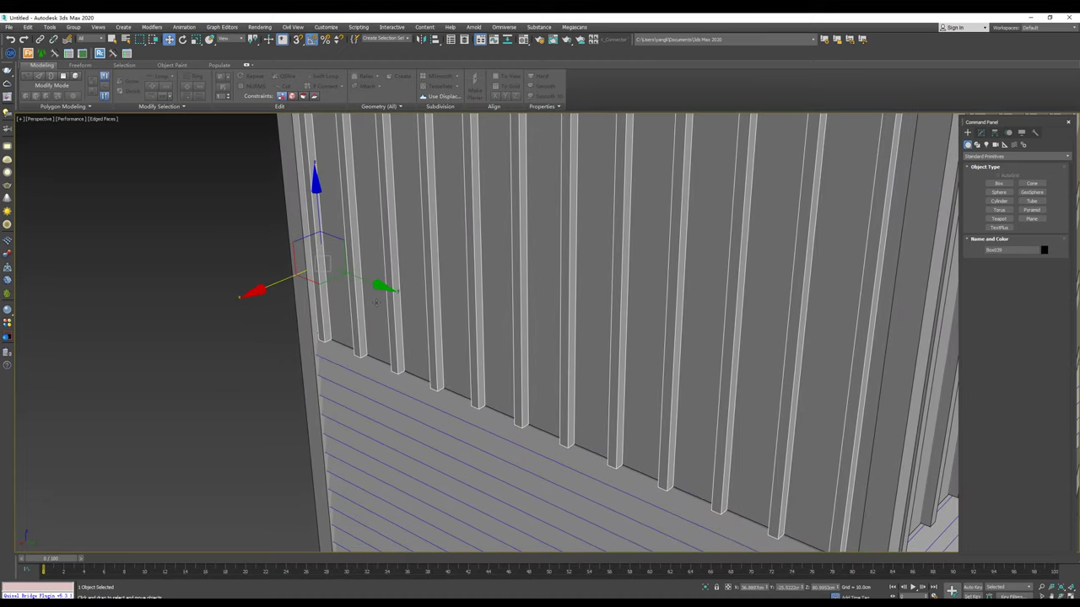
pyautogui.scroll(-3, 376, 301)
pyautogui.scroll(-3, 376, 302)
pyautogui.scroll(-2, 376, 301)
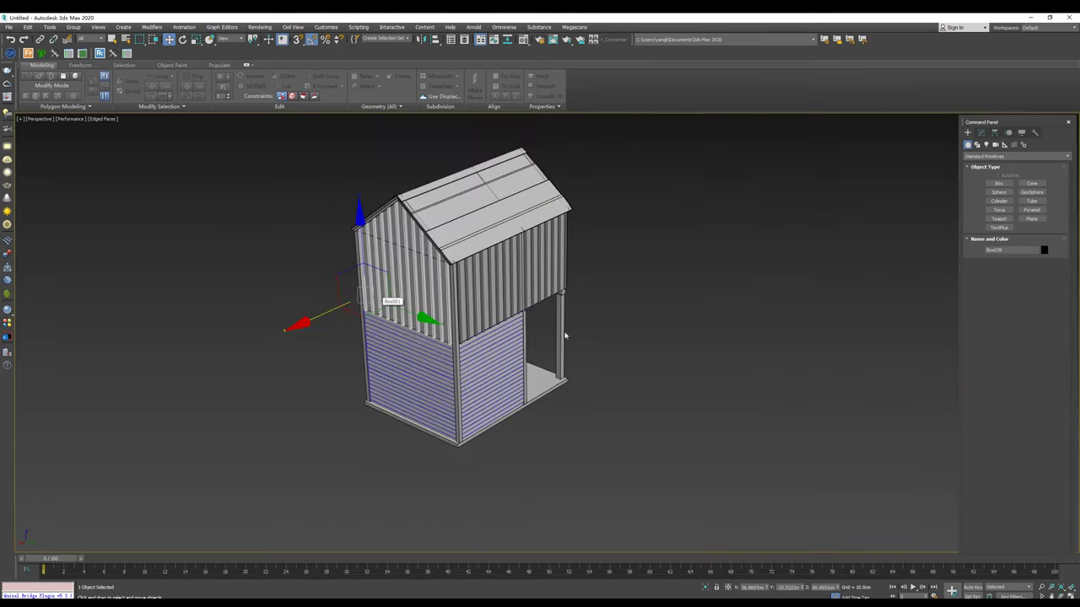
# Step: Select the lower clapboard wall (Box002) from a frontal view
pyautogui.moveTo(563, 336)
pyautogui.keyDown('alt'); pyautogui.mouseDown(button='middle')
pyautogui.moveTo(534, 318)
pyautogui.moveTo(562, 456)
pyautogui.mouseUp(button='middle'); pyautogui.keyUp('alt')
pyautogui.click(514, 378)
pyautogui.keyDown('alt'); pyautogui.moveTo(514, 378); pyautogui.dragTo(506, 414, button='middle'); pyautogui.keyUp('alt')
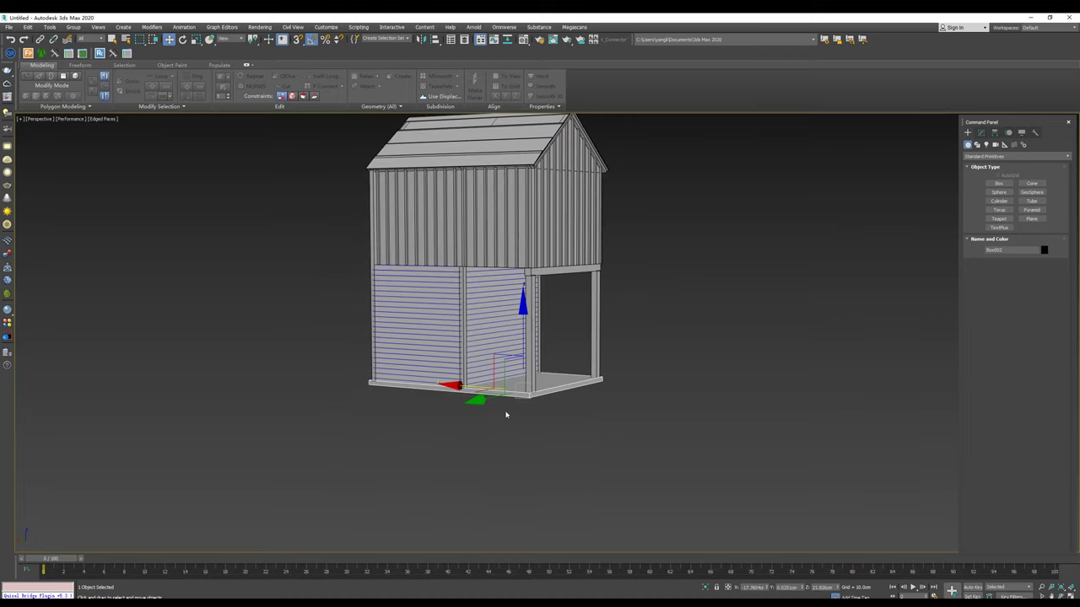
# Step: In Polygon mode, select the floor slab's left side face and push it slightly outward along X
pyautogui.click(981, 132)
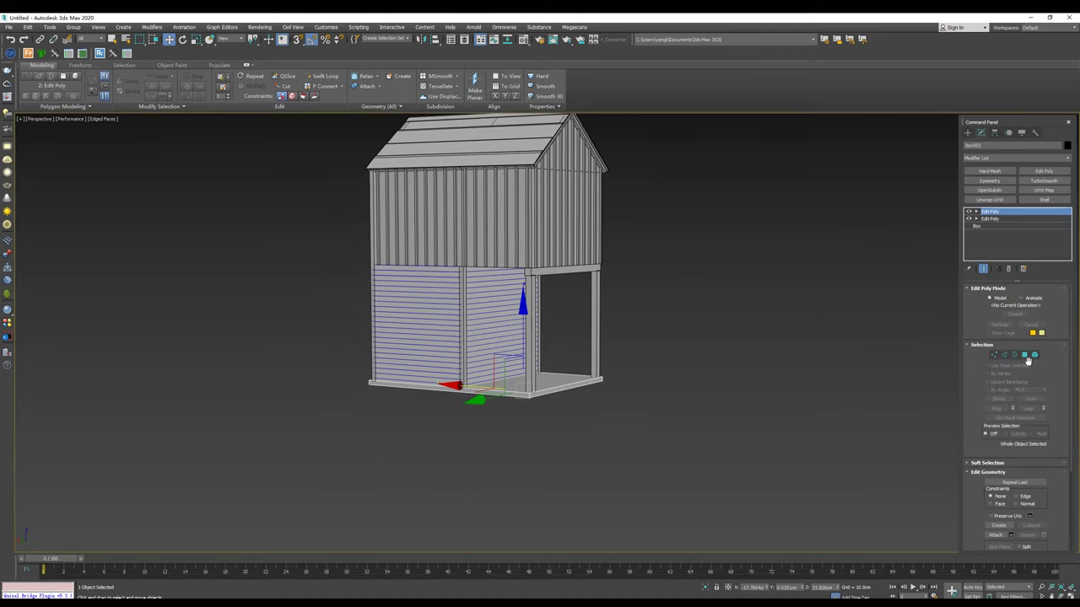
pyautogui.click(1016, 355)
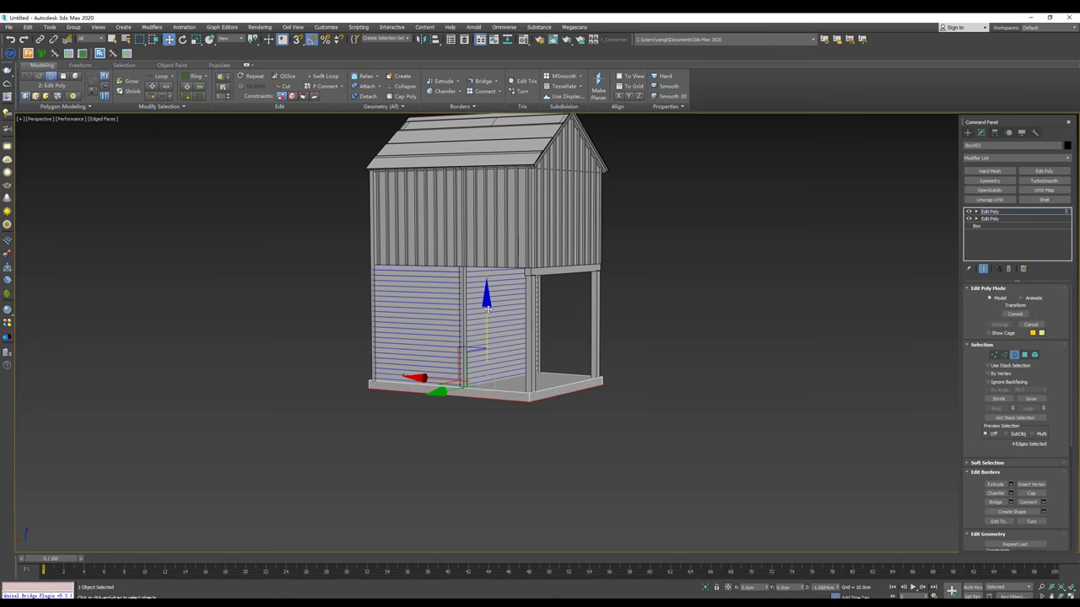
pyautogui.moveTo(487, 305)
pyautogui.keyDown('alt'); pyautogui.mouseDown(button='middle')
pyautogui.moveTo(554, 351)
pyautogui.moveTo(540, 447)
pyautogui.mouseUp(button='middle'); pyautogui.keyUp('alt')
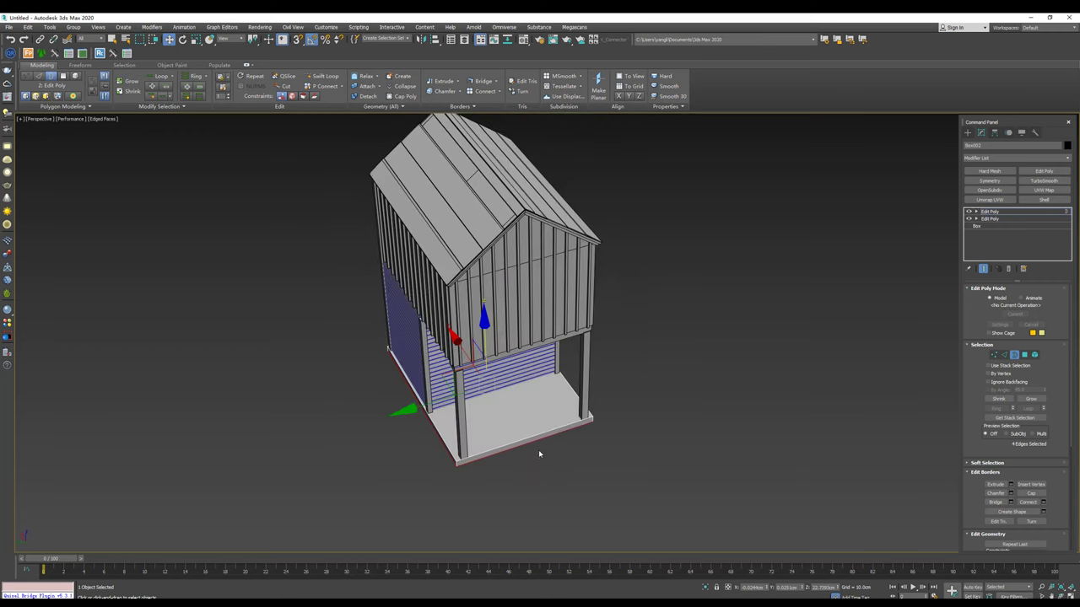
pyautogui.scroll(4, 521, 405)
pyautogui.click(490, 388)
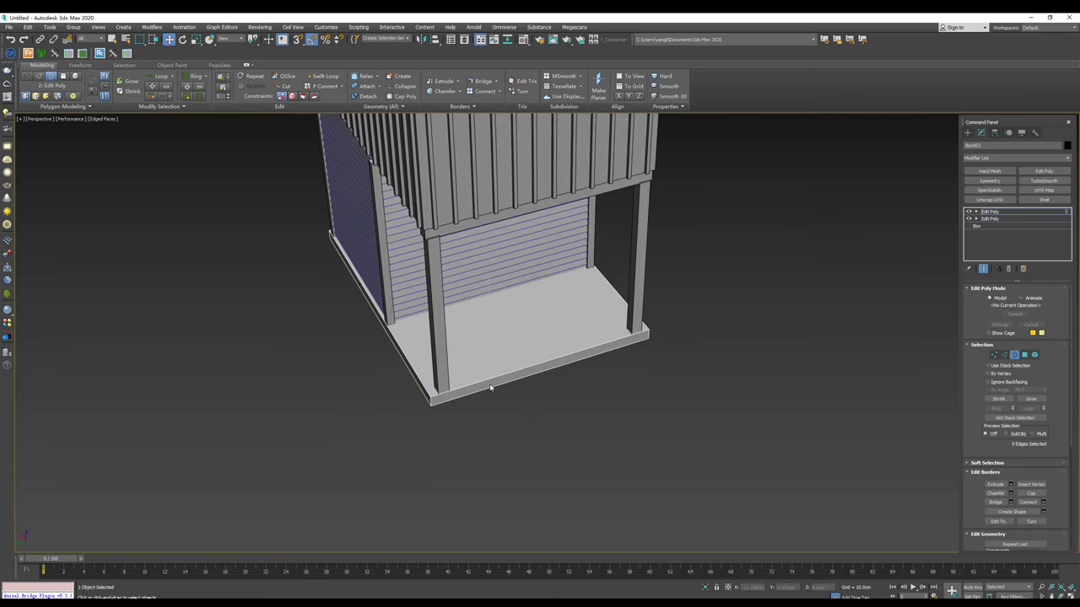
pyautogui.press('4')
pyautogui.click(490, 388)
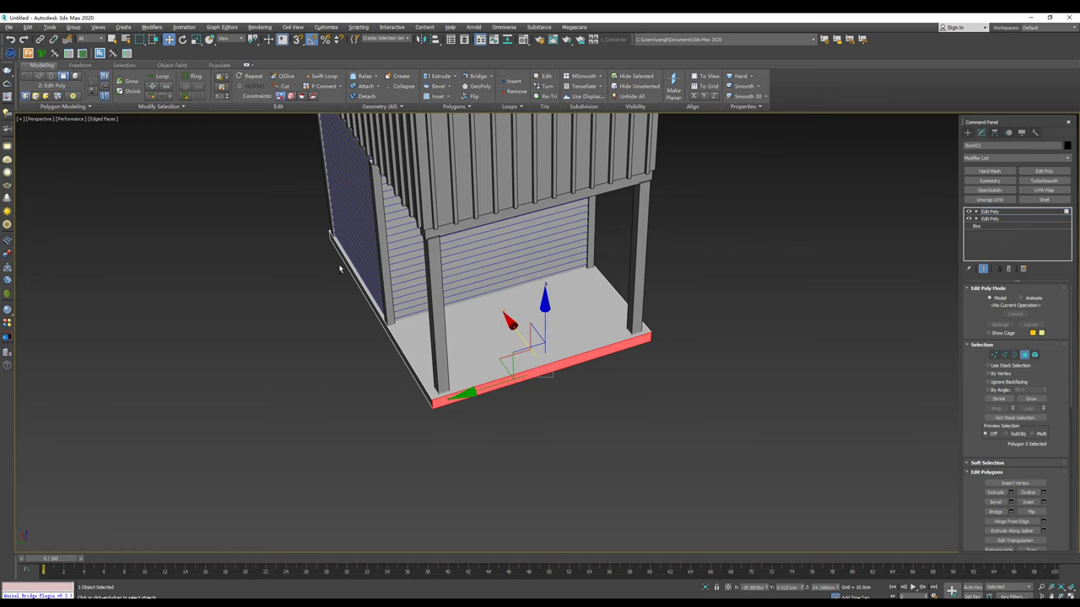
pyautogui.keyDown('alt'); pyautogui.moveTo(339, 268); pyautogui.dragTo(342, 277, button='middle'); pyautogui.keyUp('alt')
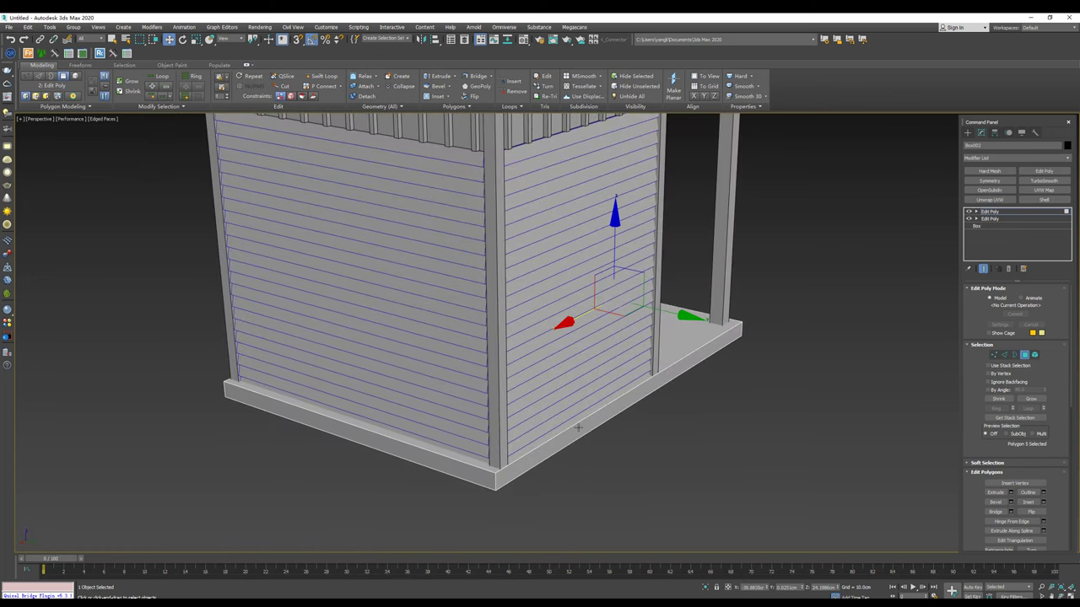
pyautogui.click(578, 428)
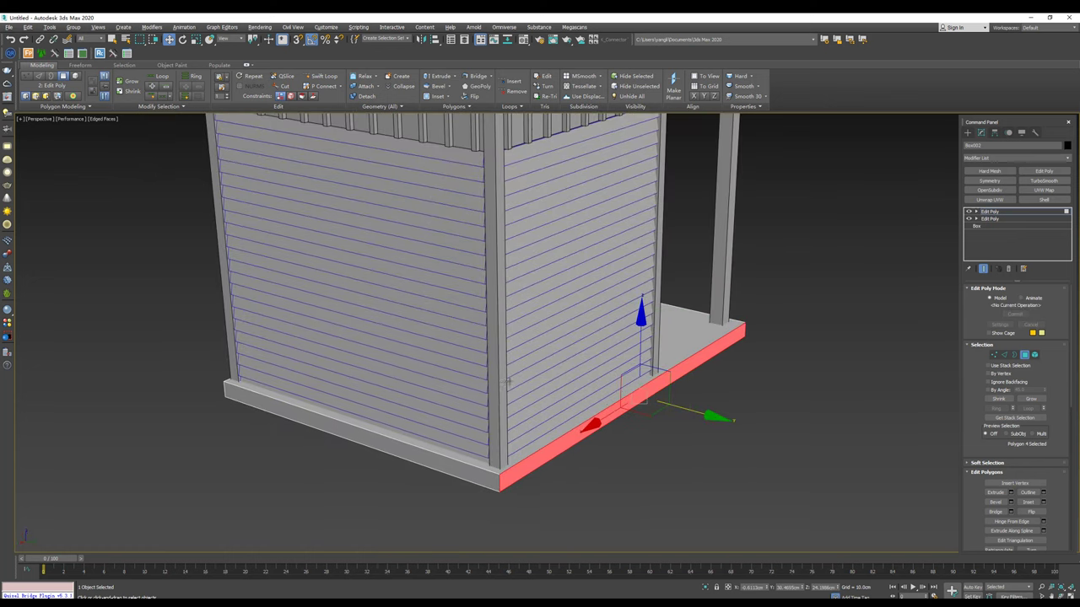
pyautogui.moveTo(708, 415)
pyautogui.keyDown('alt'); pyautogui.mouseDown(button='middle')
pyautogui.moveTo(400, 428)
pyautogui.moveTo(537, 382)
pyautogui.mouseUp(button='middle'); pyautogui.keyUp('alt')
pyautogui.click(408, 486)
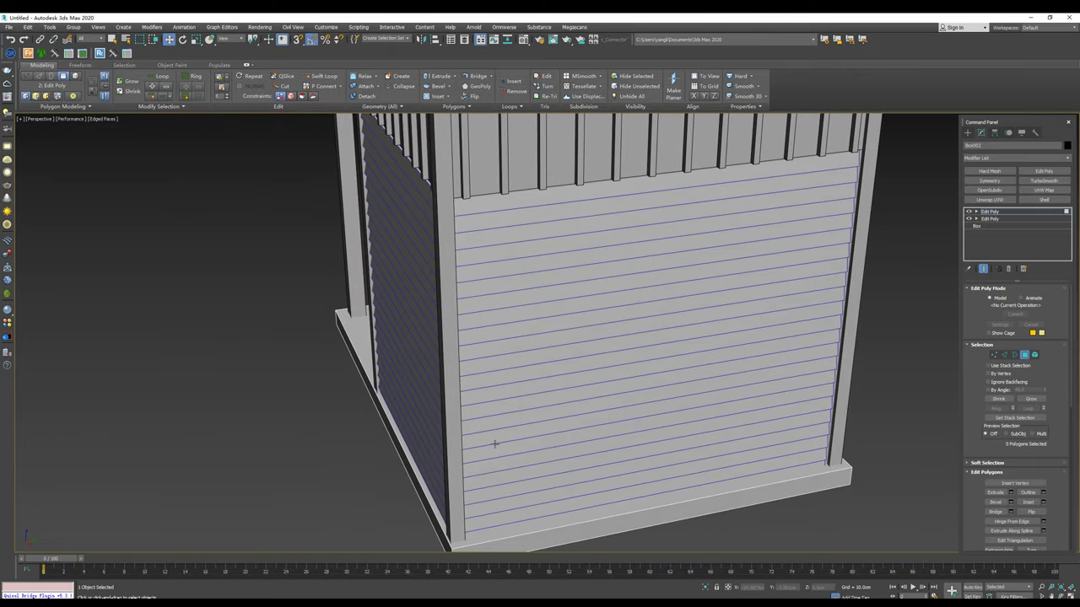
pyautogui.click(397, 445)
pyautogui.moveTo(443, 411); pyautogui.dragTo(436, 414)
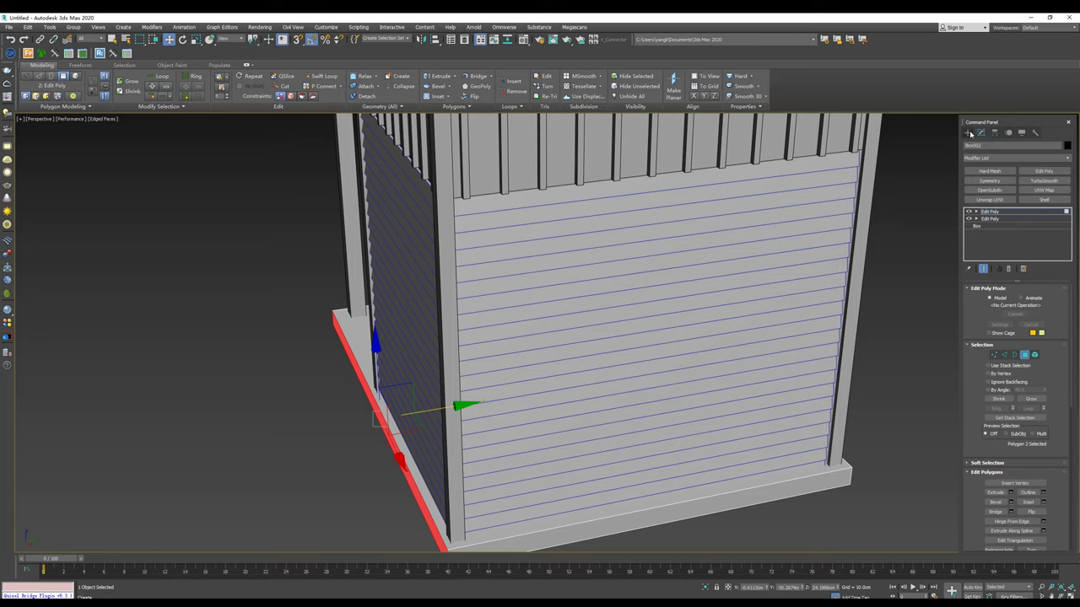
# Step: Select all of the shed's pieces
pyautogui.click(970, 133)
pyautogui.press('z')
pyautogui.moveTo(590, 211)
pyautogui.keyDown('alt'); pyautogui.mouseDown(button='middle')
pyautogui.moveTo(607, 202)
pyautogui.moveTo(582, 204)
pyautogui.mouseUp(button='middle'); pyautogui.keyUp('alt')
# Step: Confirm an object colour for all the selected shed pieces
pyautogui.click(1044, 250)
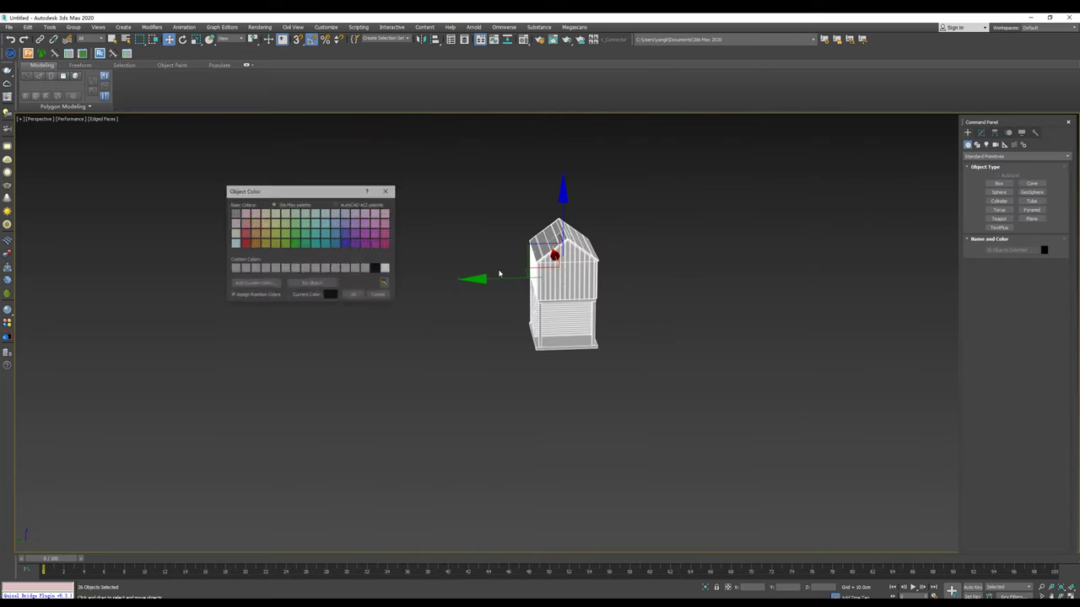
pyautogui.click(355, 296)
pyautogui.scroll(5, 611, 281)
# Step: Deselect everything and draw a new tall box in front of the shed's base
pyautogui.keyDown('alt'); pyautogui.moveTo(611, 281); pyautogui.dragTo(506, 304, button='middle'); pyautogui.keyUp('alt')
pyautogui.click(391, 325)
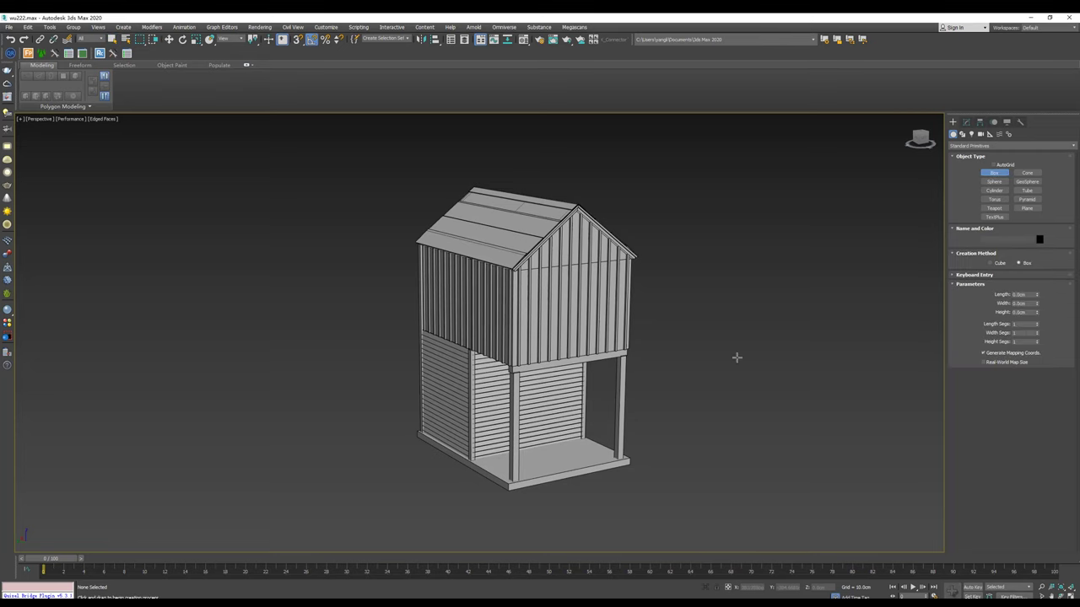
pyautogui.keyDown('alt'); pyautogui.moveTo(736, 357); pyautogui.dragTo(643, 368, button='middle'); pyautogui.keyUp('alt')
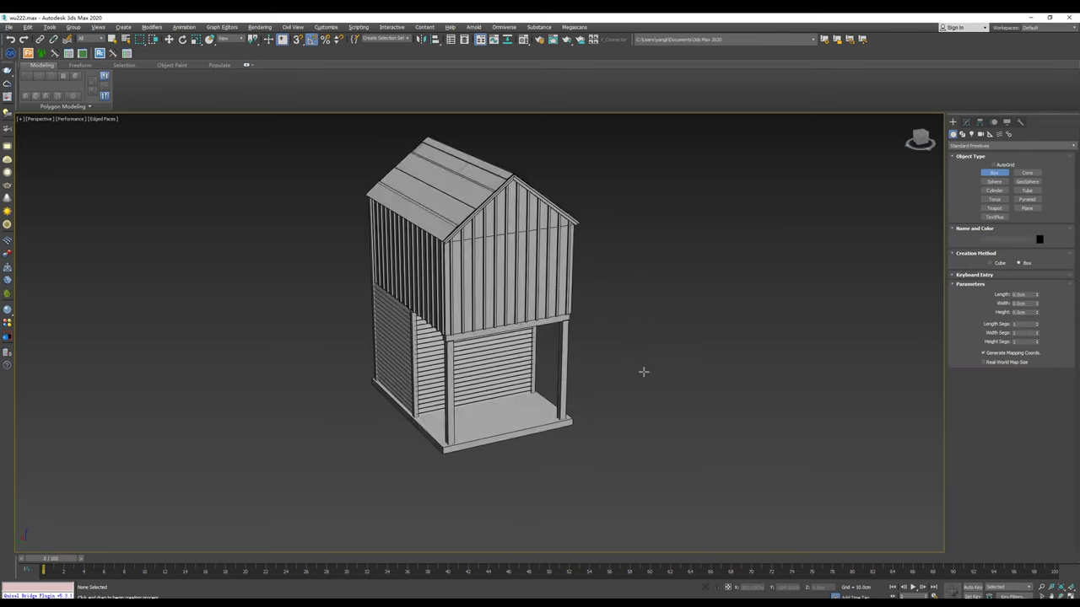
pyautogui.moveTo(506, 509)
pyautogui.mouseDown()
pyautogui.moveTo(550, 504)
pyautogui.moveTo(531, 304)
pyautogui.mouseUp()
pyautogui.click(530, 412)
# Step: Move the new box up into the upper front wall and fine-tune its position
pyautogui.press('w')
pyautogui.keyDown('alt'); pyautogui.moveTo(531, 303); pyautogui.dragTo(518, 310, button='middle'); pyautogui.keyUp('alt')
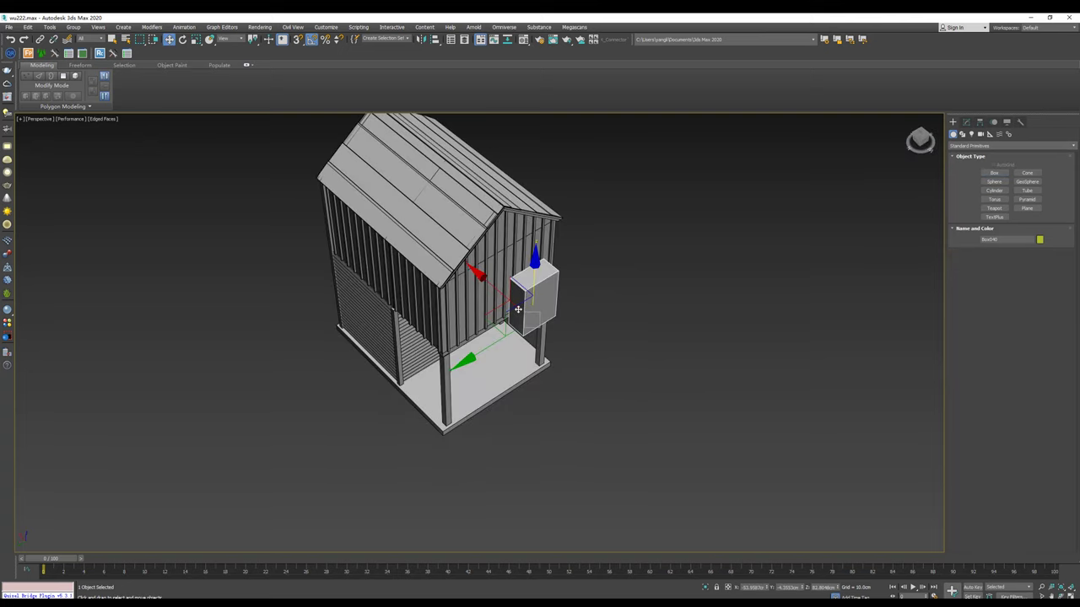
pyautogui.moveTo(518, 309); pyautogui.dragTo(485, 282)
pyautogui.press('z')
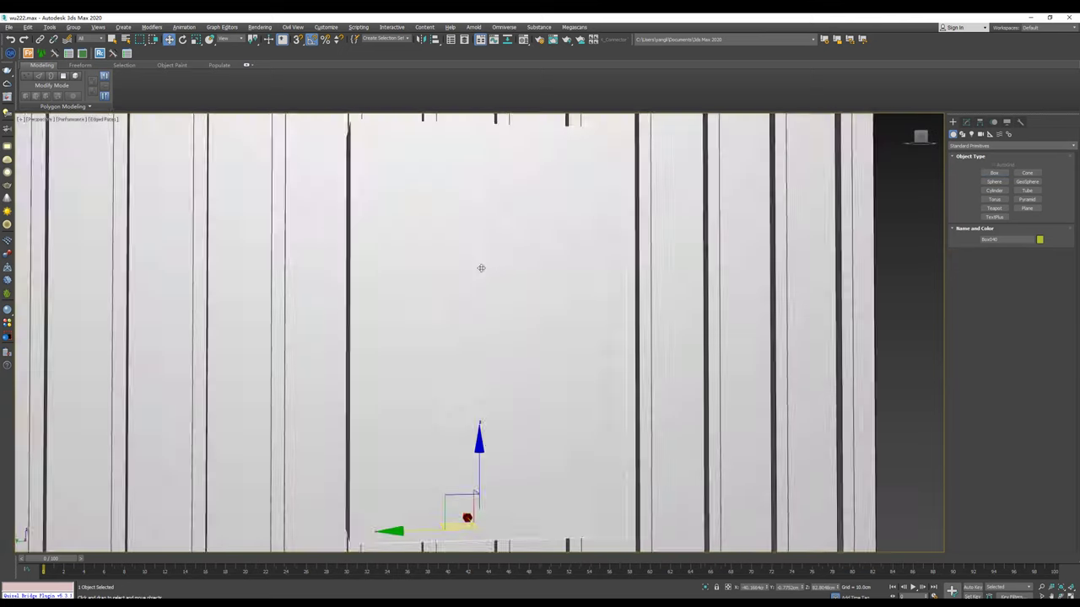
pyautogui.scroll(-5, 480, 269)
pyautogui.keyDown('alt'); pyautogui.moveTo(481, 274); pyautogui.dragTo(447, 307, button='middle'); pyautogui.keyUp('alt')
pyautogui.scroll(3, 483, 283)
pyautogui.moveTo(408, 342); pyautogui.dragTo(402, 342)
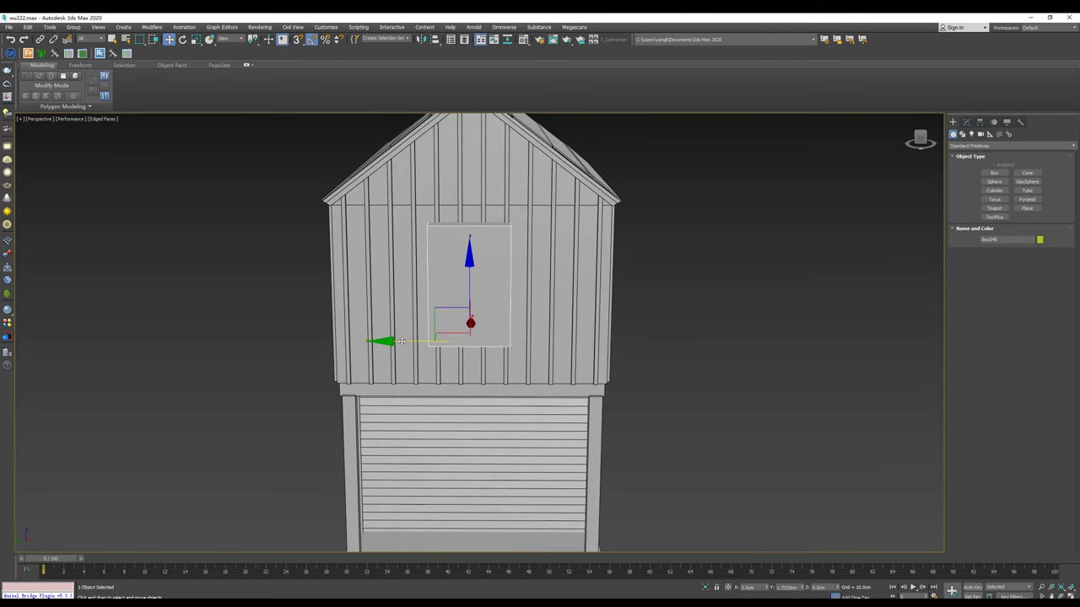
pyautogui.moveTo(401, 342); pyautogui.dragTo(404, 342)
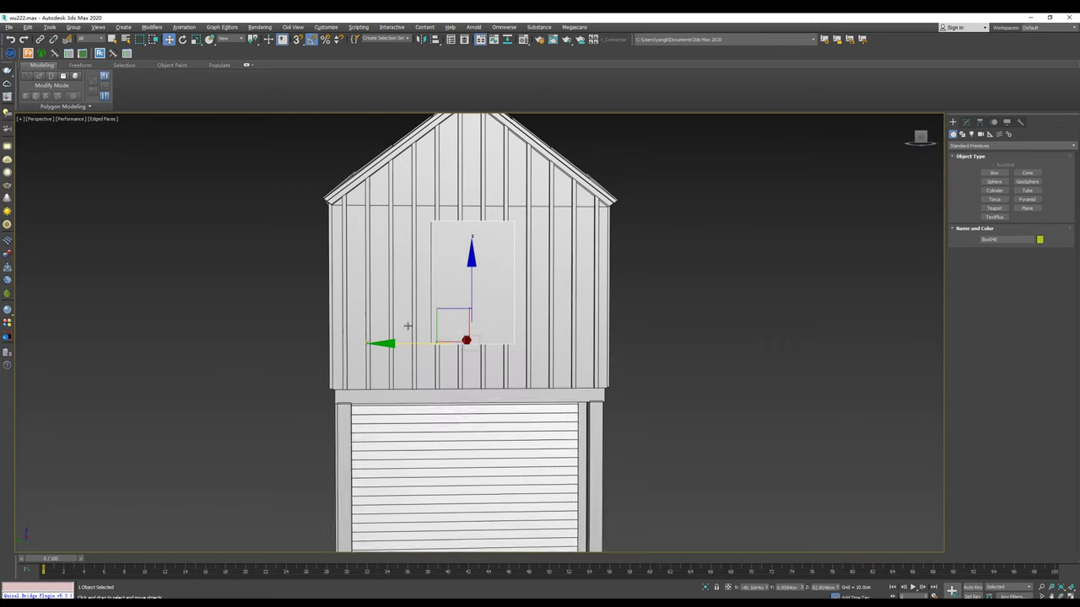
pyautogui.scroll(-2, 404, 339)
pyautogui.moveTo(404, 338)
pyautogui.keyDown('alt'); pyautogui.mouseDown(button='middle')
pyautogui.moveTo(431, 318)
pyautogui.moveTo(467, 343)
pyautogui.moveTo(354, 337)
pyautogui.mouseUp(button='middle'); pyautogui.keyUp('alt')
pyautogui.scroll(-2, 439, 329)
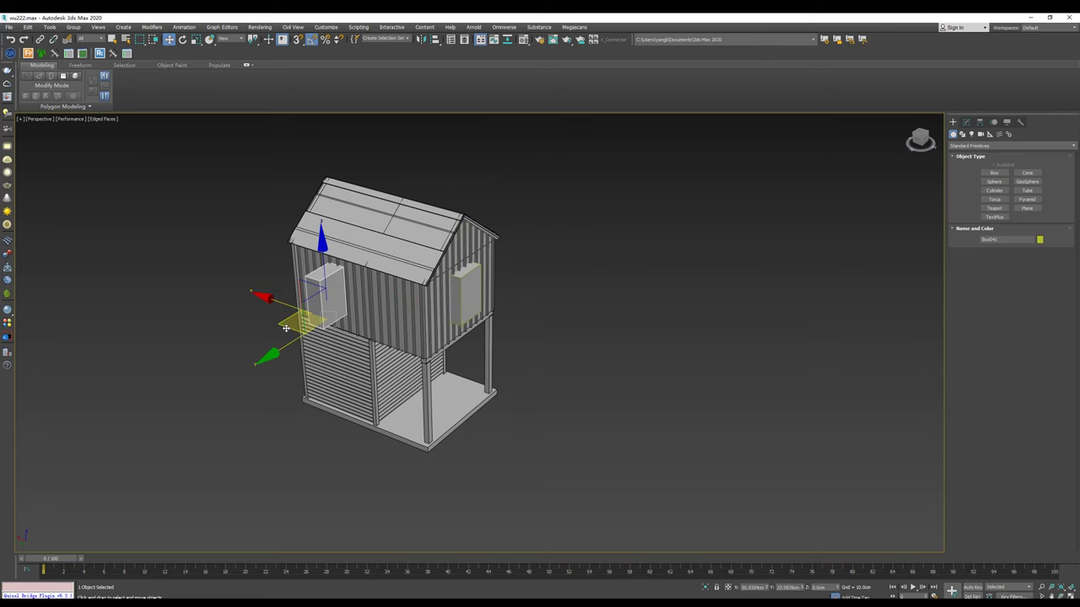
pyautogui.press('z')
pyautogui.scroll(-2, 370, 326)
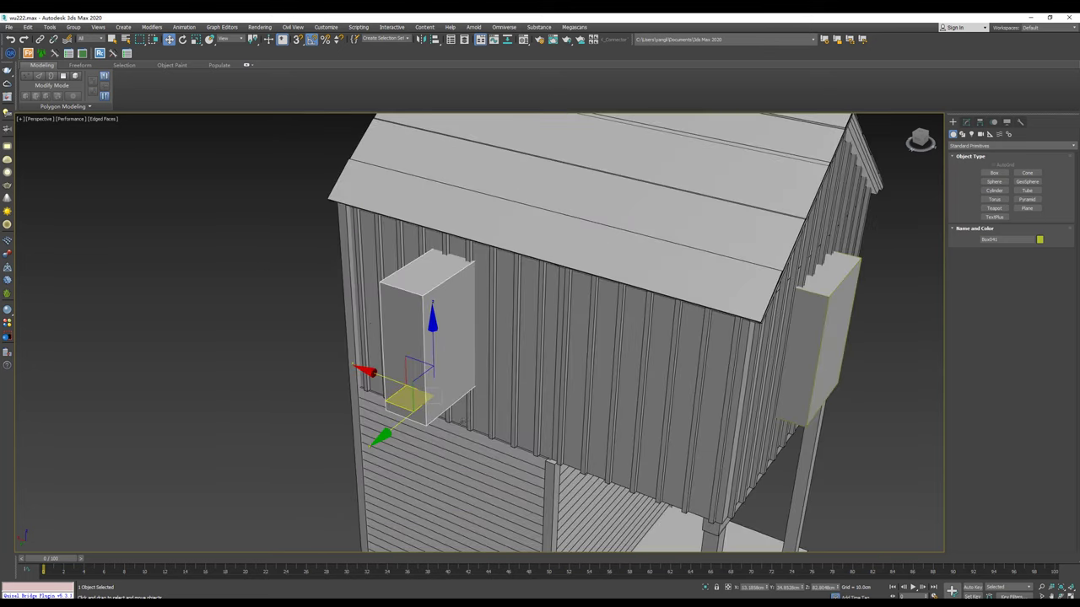
# Step: Rotate the box so its wide face faces front and push it into the wall
pyautogui.press('e')
pyautogui.moveTo(388, 413)
pyautogui.mouseDown()
pyautogui.moveTo(438, 402)
pyautogui.moveTo(407, 420)
pyautogui.mouseUp()
pyautogui.press('w')
pyautogui.keyDown('alt'); pyautogui.moveTo(427, 387); pyautogui.dragTo(390, 395, button='middle'); pyautogui.keyUp('alt')
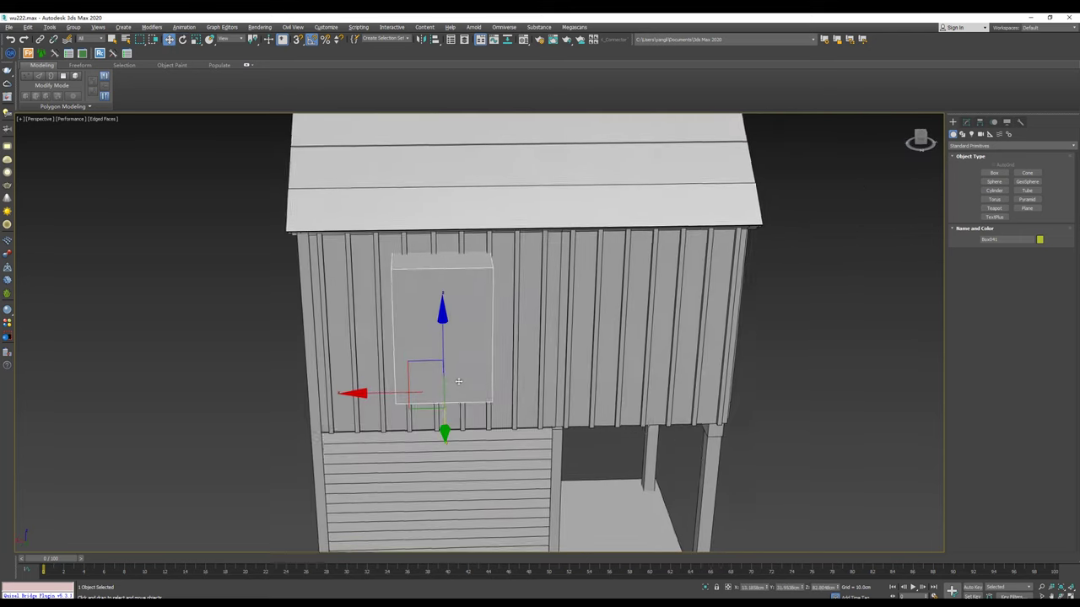
pyautogui.moveTo(390, 395); pyautogui.dragTo(388, 396)
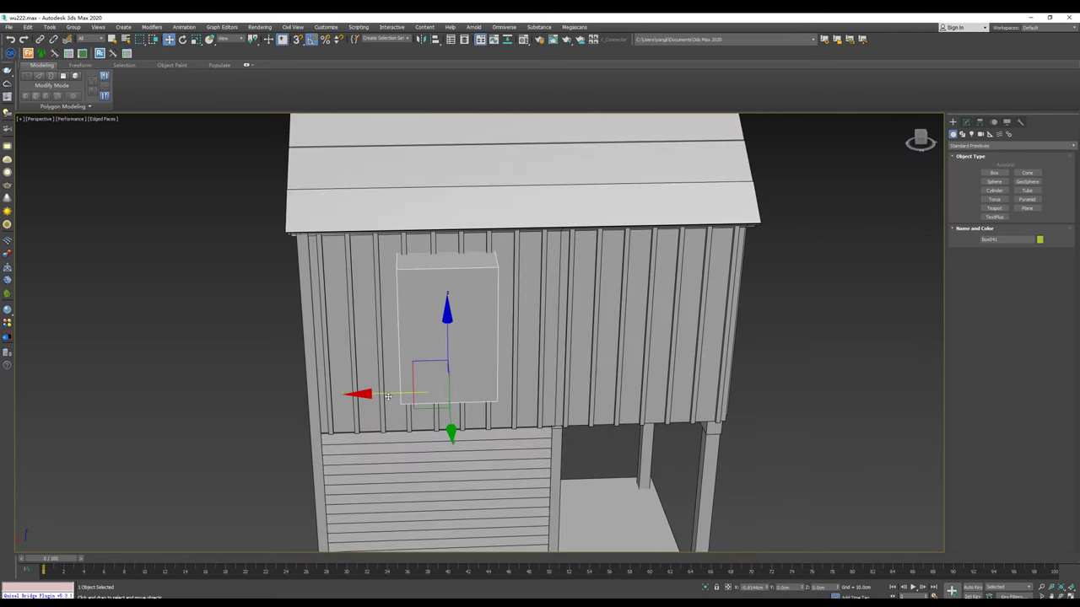
pyautogui.keyDown('alt'); pyautogui.moveTo(388, 395); pyautogui.dragTo(406, 369, button='middle'); pyautogui.keyUp('alt')
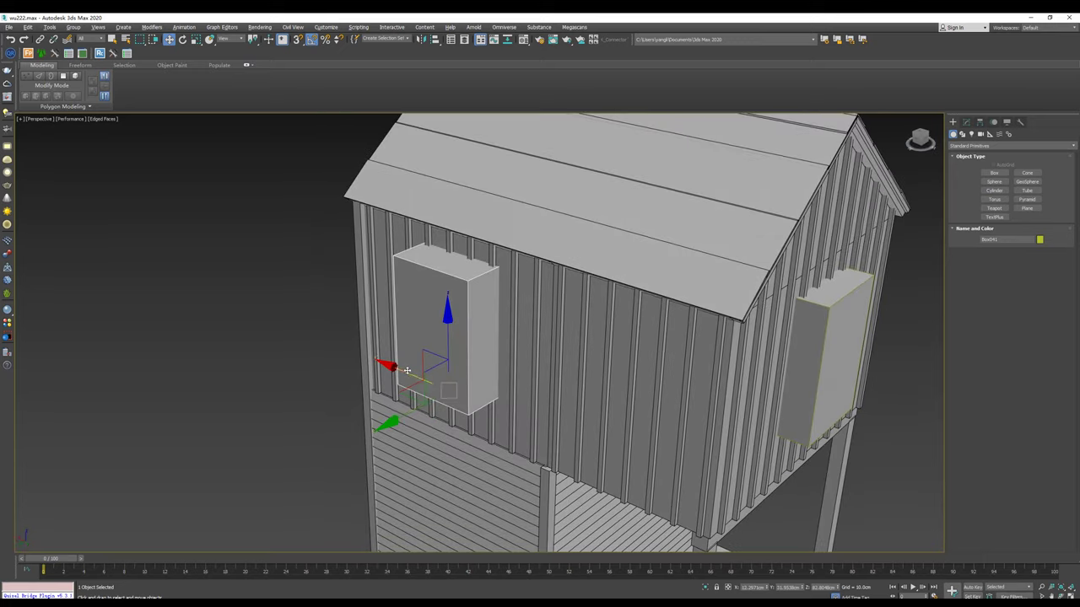
pyautogui.moveTo(394, 419); pyautogui.dragTo(403, 418)
pyautogui.keyDown('alt'); pyautogui.moveTo(433, 419); pyautogui.dragTo(489, 334, button='middle'); pyautogui.keyUp('alt')
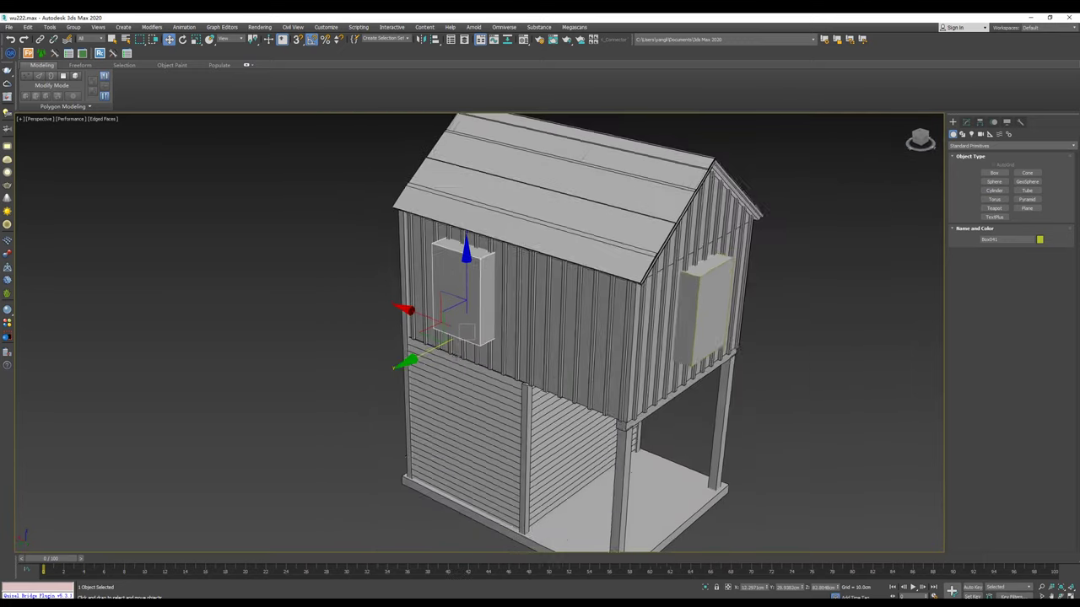
# Step: Clone the window box down onto the lower clapboard front wall as Box043
pyautogui.moveTo(466, 257); pyautogui.dragTo(466, 426)
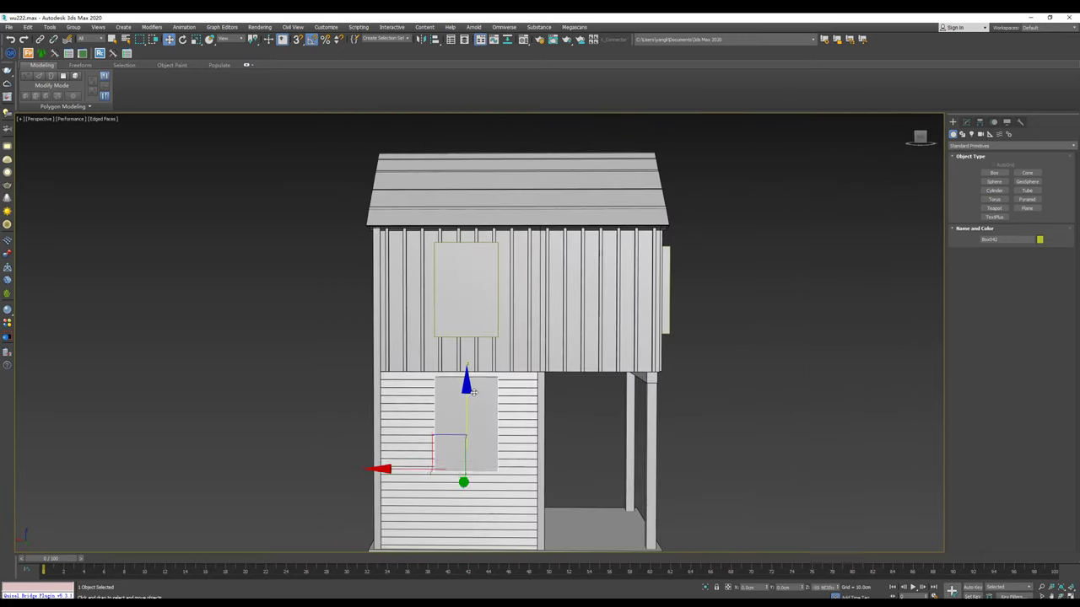
pyautogui.moveTo(466, 426); pyautogui.dragTo(470, 340, button='middle')
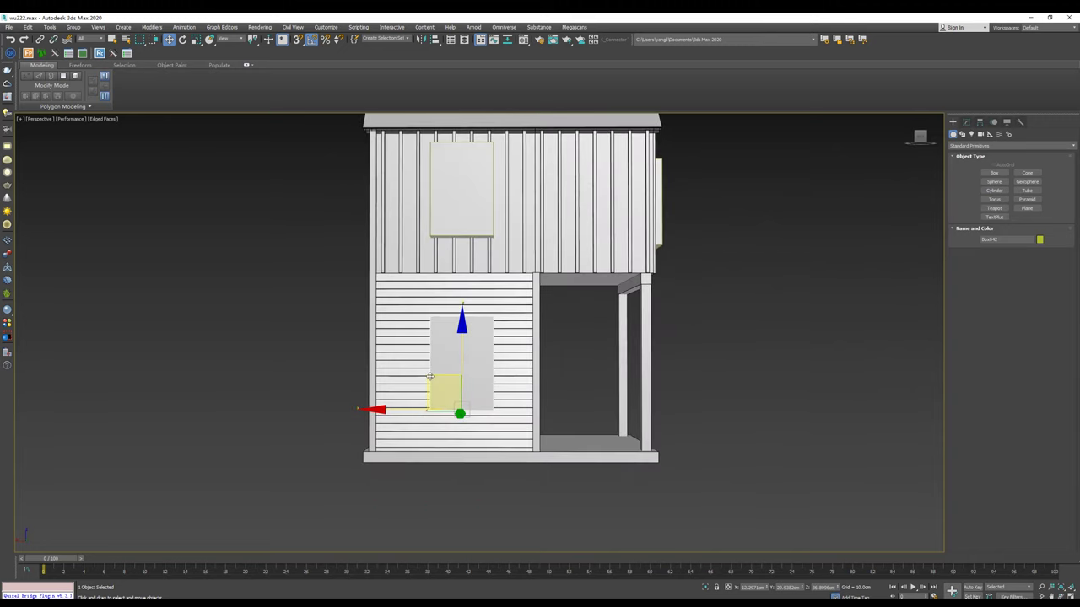
pyautogui.moveTo(431, 376); pyautogui.dragTo(420, 372)
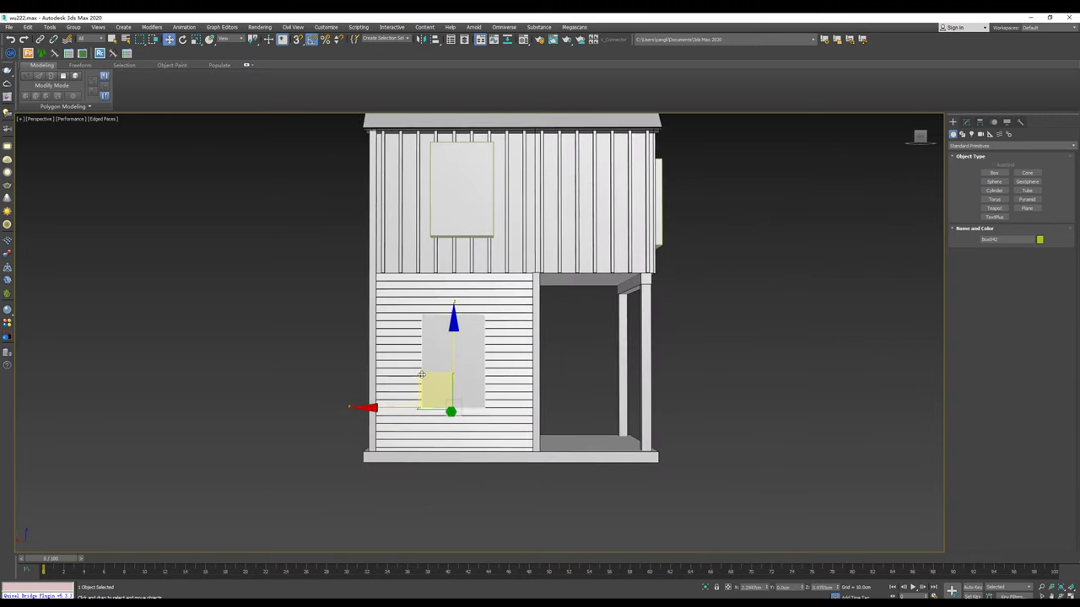
pyautogui.keyDown('alt'); pyautogui.moveTo(420, 375); pyautogui.dragTo(469, 353, button='middle'); pyautogui.keyUp('alt')
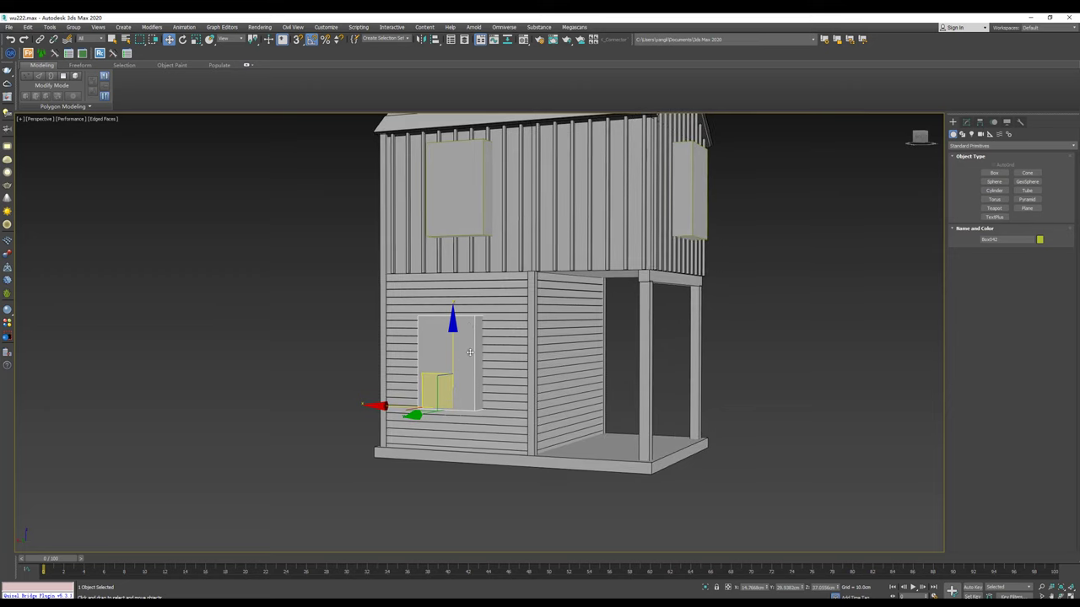
pyautogui.moveTo(469, 337); pyautogui.dragTo(458, 324)
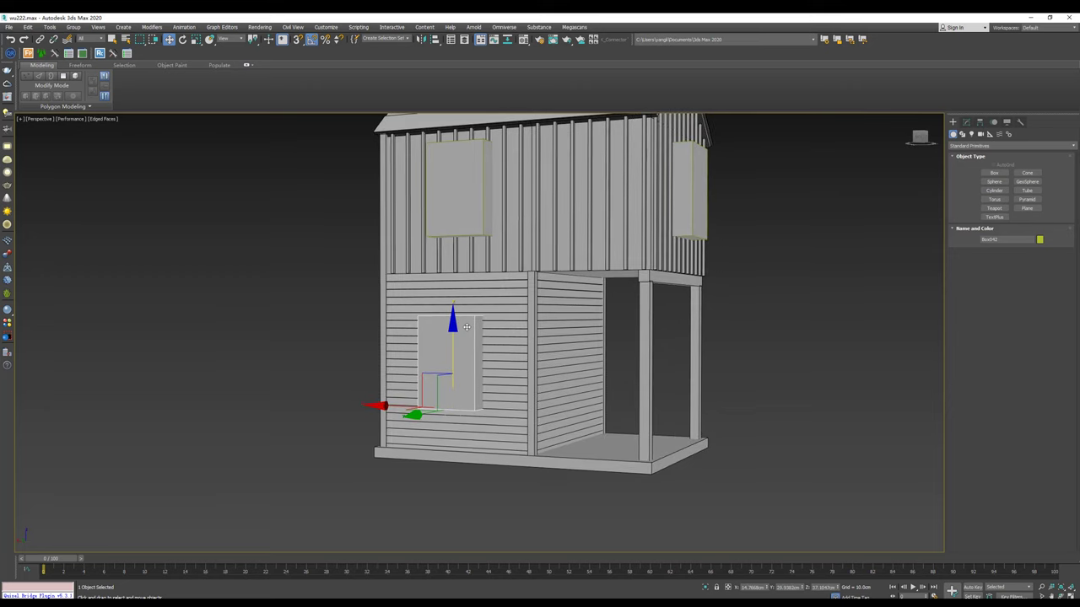
pyautogui.keyDown('alt'); pyautogui.moveTo(495, 319); pyautogui.dragTo(483, 334, button='middle'); pyautogui.keyUp('alt')
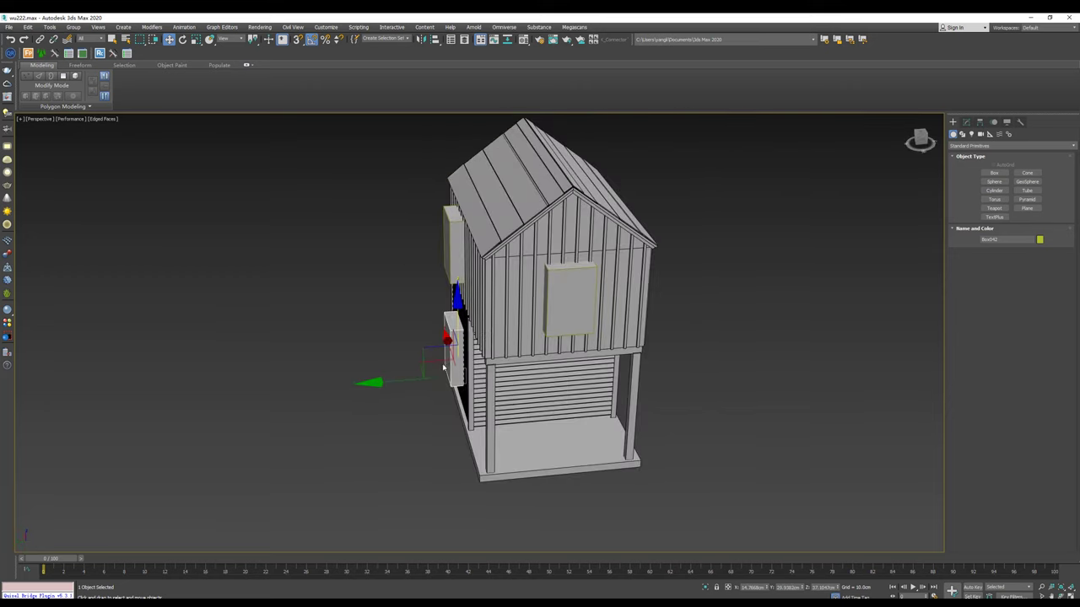
pyautogui.keyDown('shift'); pyautogui.moveTo(443, 367); pyautogui.dragTo(521, 377); pyautogui.keyUp('shift')
# Step: Rotate the copied box 90° so it faces the front
pyautogui.moveTo(521, 377)
pyautogui.keyDown('alt'); pyautogui.mouseDown(button='middle')
pyautogui.moveTo(511, 386)
pyautogui.moveTo(527, 415)
pyautogui.mouseUp(button='middle'); pyautogui.keyUp('alt')
pyautogui.scroll(3, 511, 386)
pyautogui.press('e')
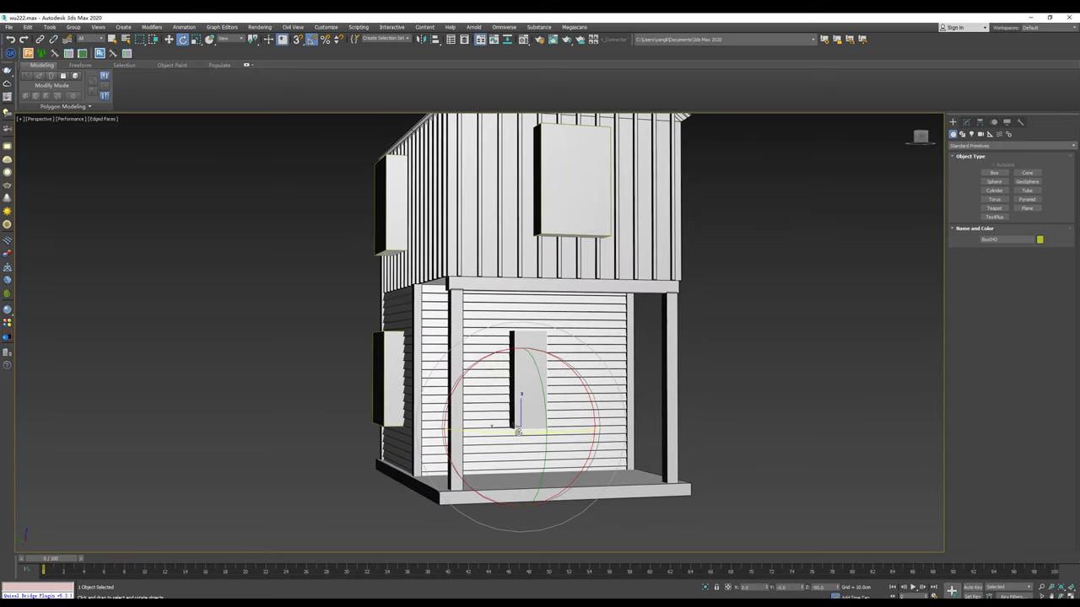
pyautogui.moveTo(518, 432); pyautogui.dragTo(554, 432)
pyautogui.press('w')
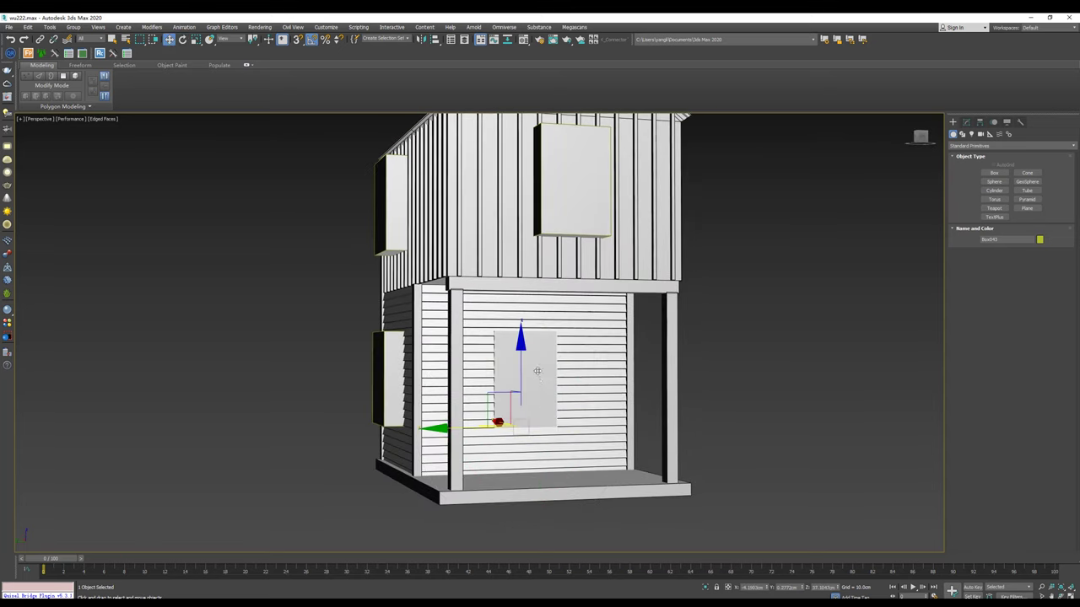
pyautogui.moveTo(537, 371)
pyautogui.keyDown('alt'); pyautogui.mouseDown(button='middle')
pyautogui.moveTo(506, 404)
pyautogui.moveTo(485, 391)
pyautogui.mouseUp(button='middle'); pyautogui.keyUp('alt')
# Step: Scale the box wider and taller, then lower it onto the floor
pyautogui.press('r')
pyautogui.moveTo(440, 437); pyautogui.dragTo(414, 436)
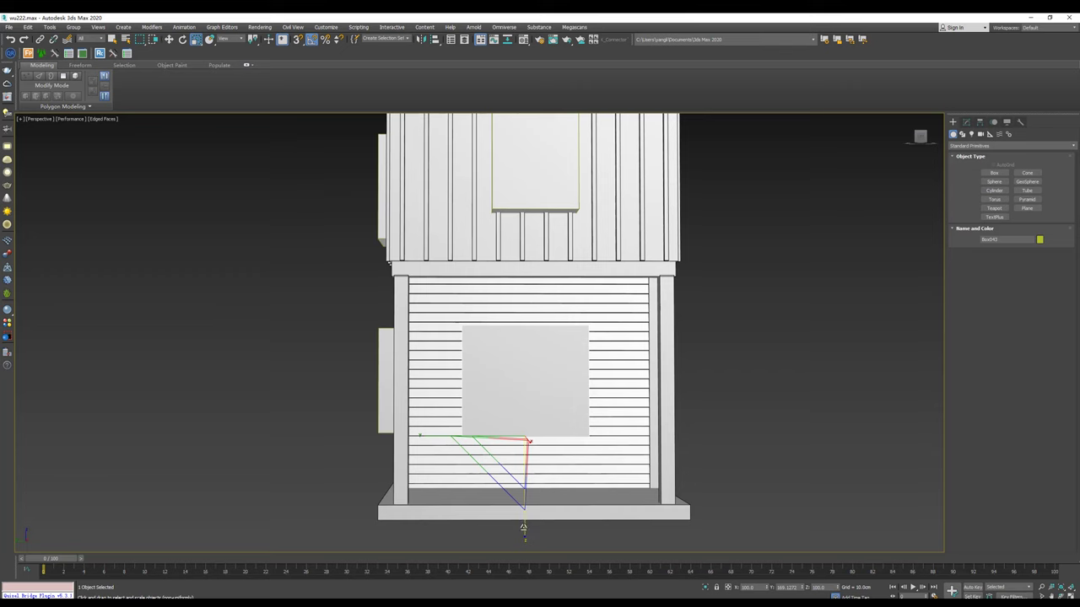
pyautogui.moveTo(523, 528); pyautogui.dragTo(526, 544)
pyautogui.press('w')
pyautogui.moveTo(527, 391); pyautogui.dragTo(528, 425)
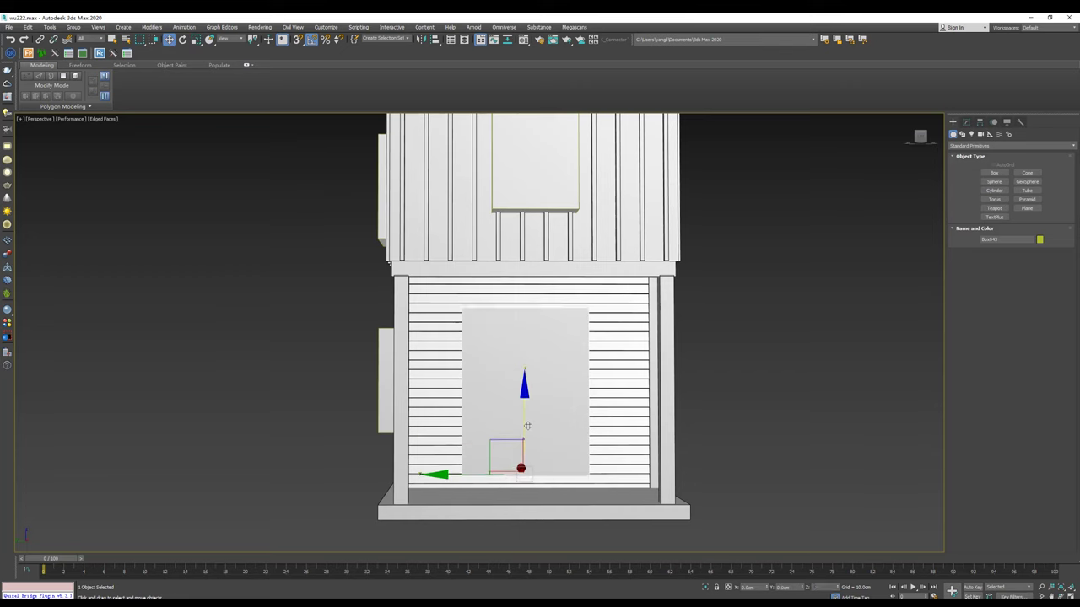
pyautogui.moveTo(527, 425)
pyautogui.keyDown('alt'); pyautogui.mouseDown(button='middle')
pyautogui.moveTo(525, 411)
pyautogui.moveTo(506, 418)
pyautogui.mouseUp(button='middle'); pyautogui.keyUp('alt')
# Step: Enlarge the box to door size and nudge it into place in the lower wall
pyautogui.press('r')
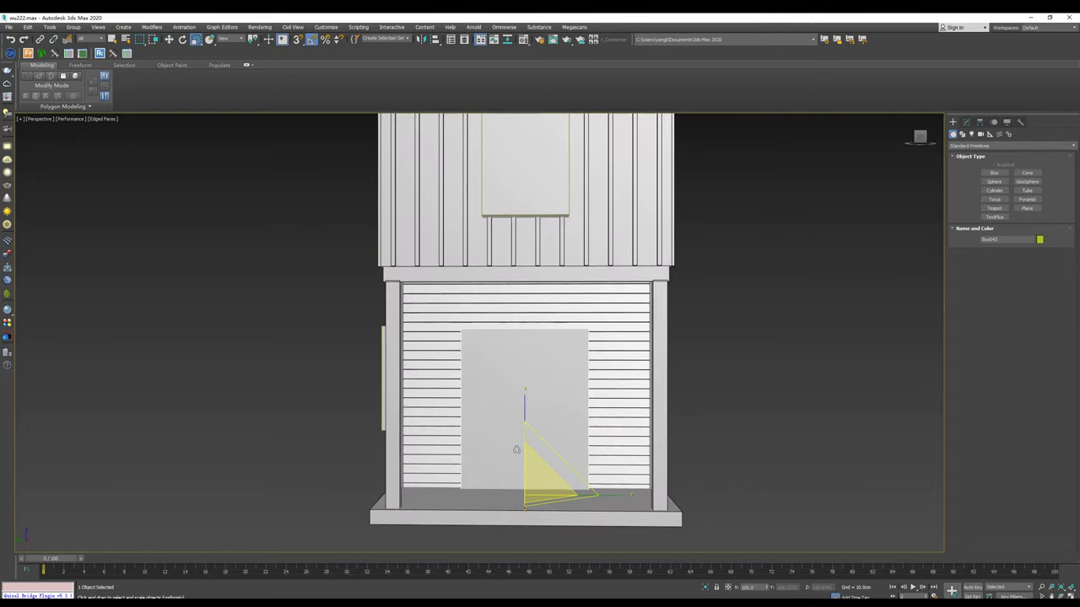
pyautogui.moveTo(532, 474); pyautogui.dragTo(534, 470)
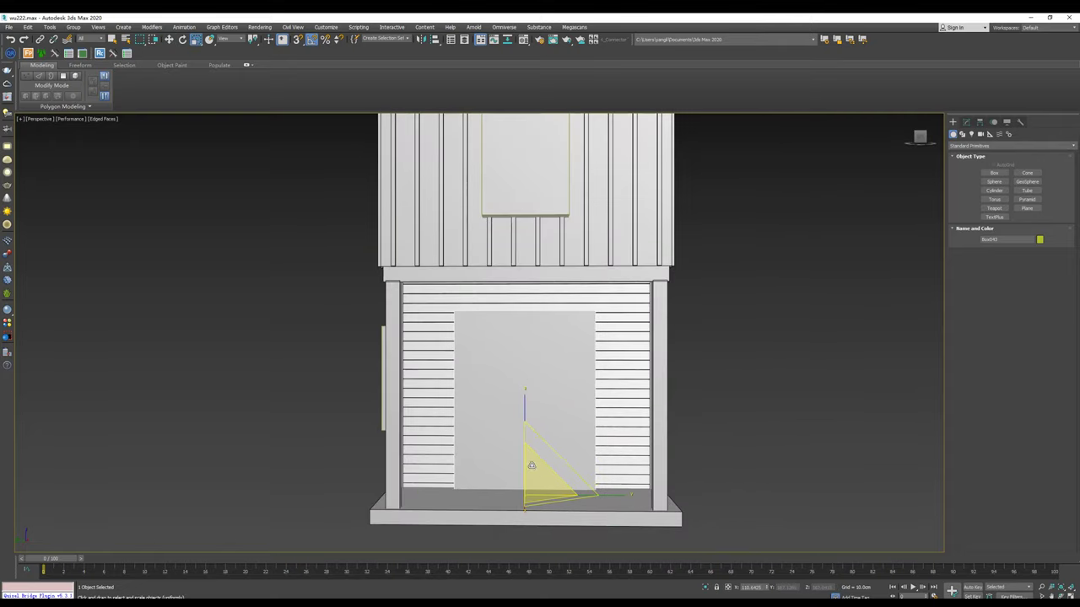
pyautogui.press('w')
pyautogui.moveTo(531, 464)
pyautogui.keyDown('alt'); pyautogui.mouseDown(button='middle')
pyautogui.moveTo(526, 434)
pyautogui.moveTo(535, 428)
pyautogui.moveTo(543, 434)
pyautogui.moveTo(506, 460)
pyautogui.mouseUp(button='middle'); pyautogui.keyUp('alt')
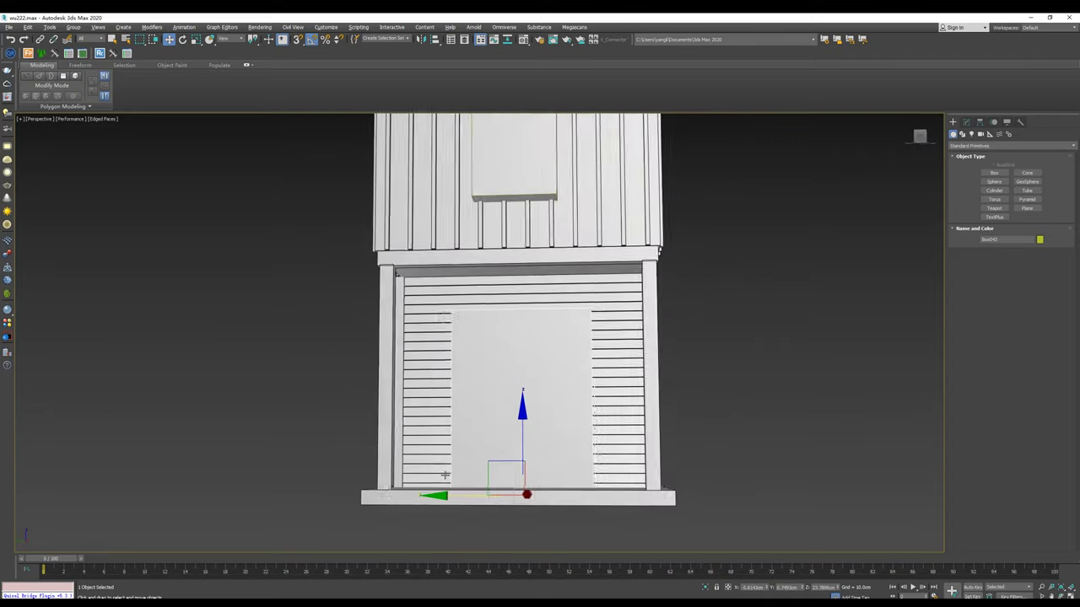
pyautogui.keyDown('alt'); pyautogui.moveTo(449, 496); pyautogui.dragTo(446, 484, button='middle'); pyautogui.keyUp('alt')
pyautogui.moveTo(441, 496); pyautogui.dragTo(441, 496)
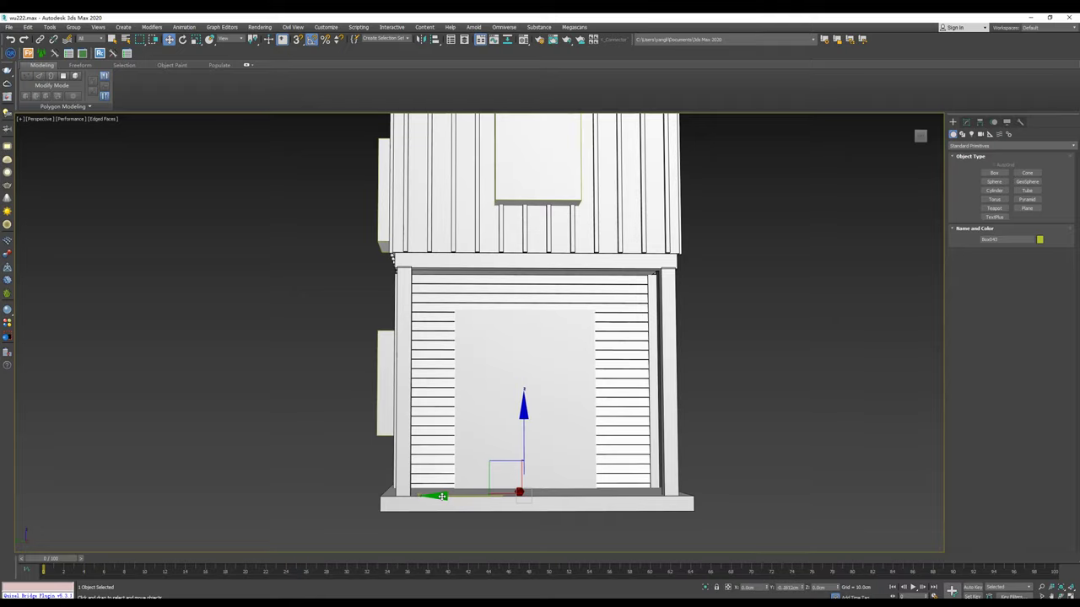
pyautogui.moveTo(440, 470)
pyautogui.keyDown('alt'); pyautogui.mouseDown(button='middle')
pyautogui.moveTo(544, 377)
pyautogui.moveTo(487, 371)
pyautogui.moveTo(646, 311)
pyautogui.mouseUp(button='middle'); pyautogui.keyUp('alt')
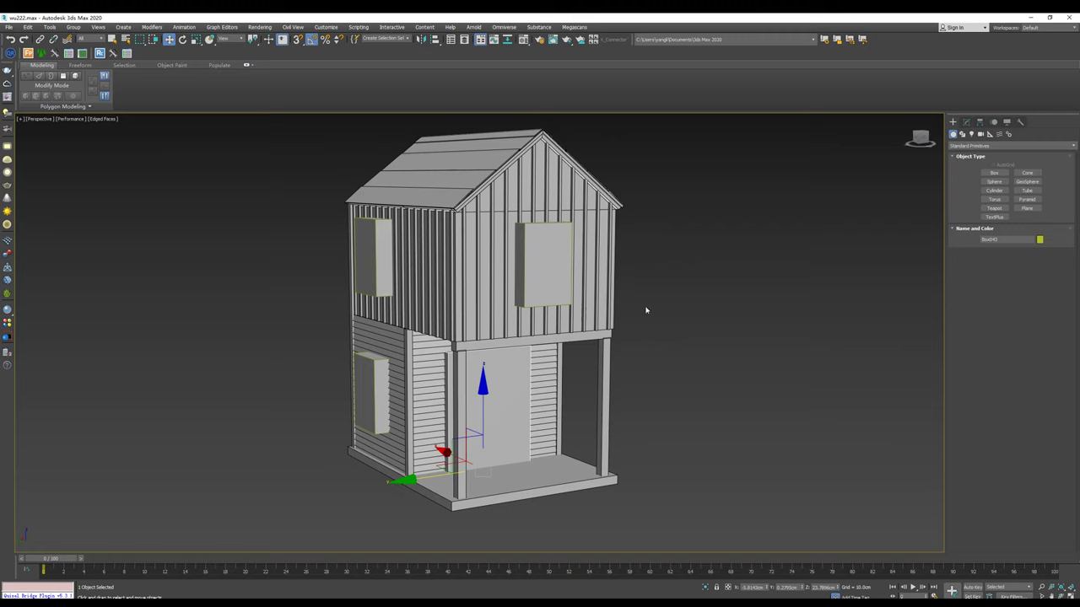
# Step: Add an Edit Poly modifier to door box Box043 and attach the window boxes to it
pyautogui.click(968, 123)
pyautogui.click(1043, 161)
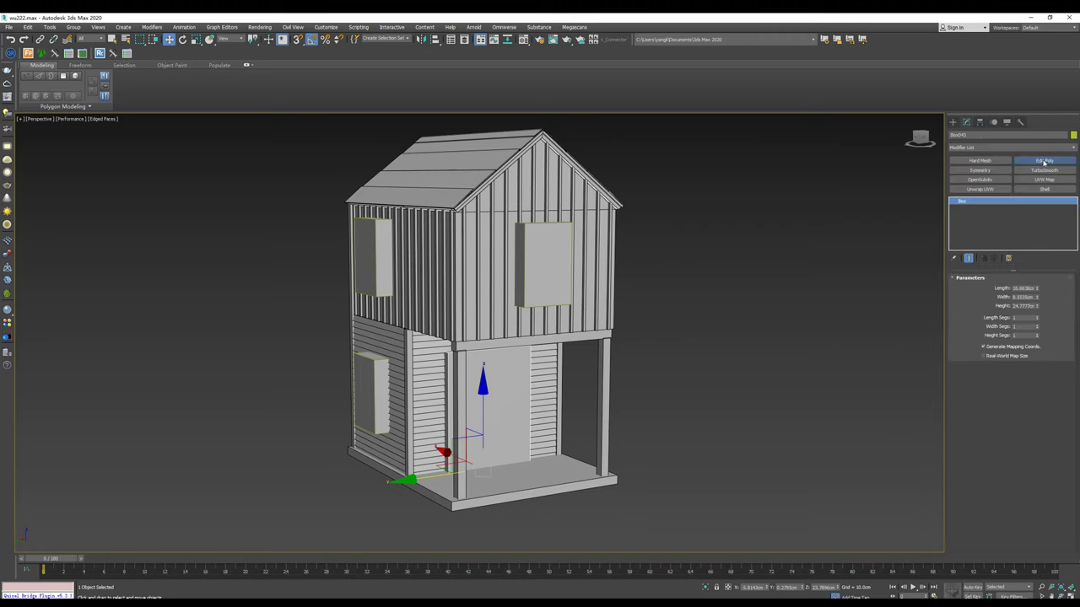
pyautogui.click(990, 526)
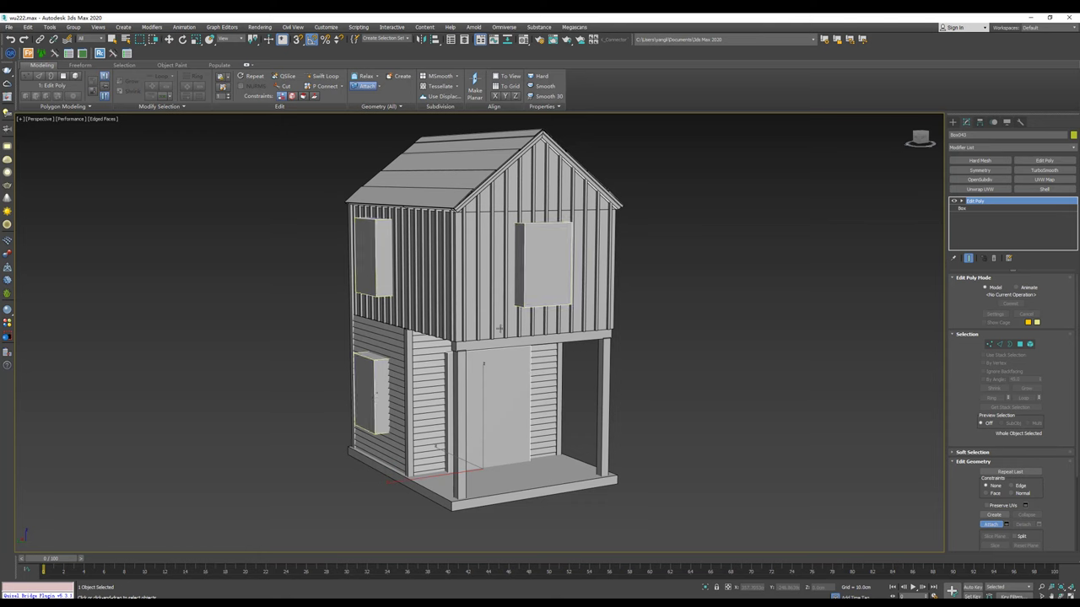
pyautogui.moveTo(499, 329)
pyautogui.keyDown('alt'); pyautogui.mouseDown(button='middle')
pyautogui.moveTo(547, 289)
pyautogui.moveTo(509, 328)
pyautogui.mouseUp(button='middle'); pyautogui.keyUp('alt')
pyautogui.click(952, 122)
# Step: Check the combined cutter's elements, then deselect it and select the house walls
pyautogui.press('5')
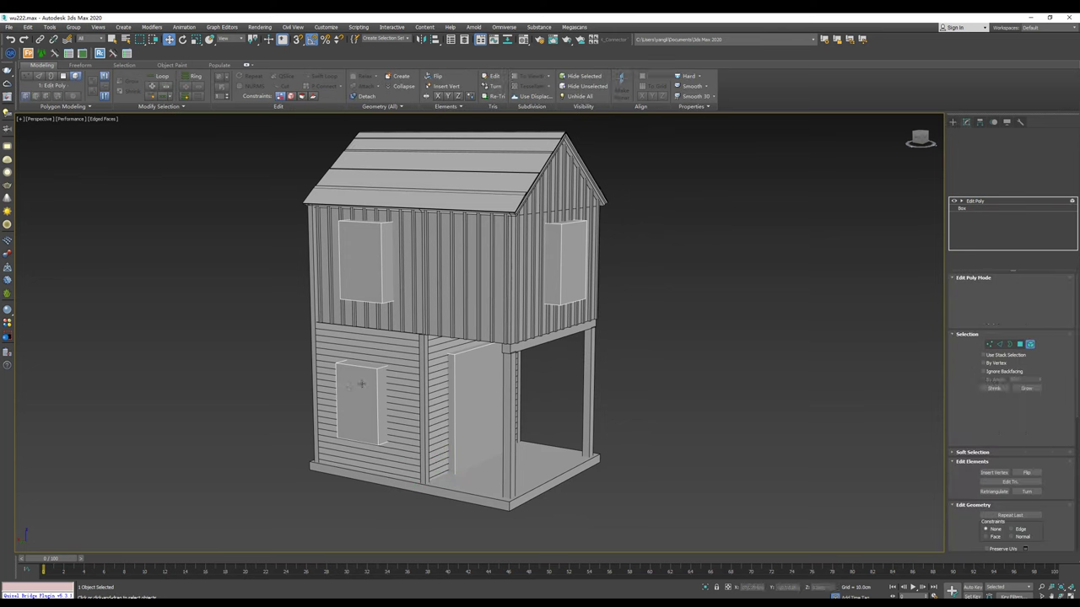
pyautogui.moveTo(427, 340)
pyautogui.keyDown('alt'); pyautogui.mouseDown(button='middle')
pyautogui.moveTo(460, 271)
pyautogui.moveTo(329, 272)
pyautogui.mouseUp(button='middle'); pyautogui.keyUp('alt')
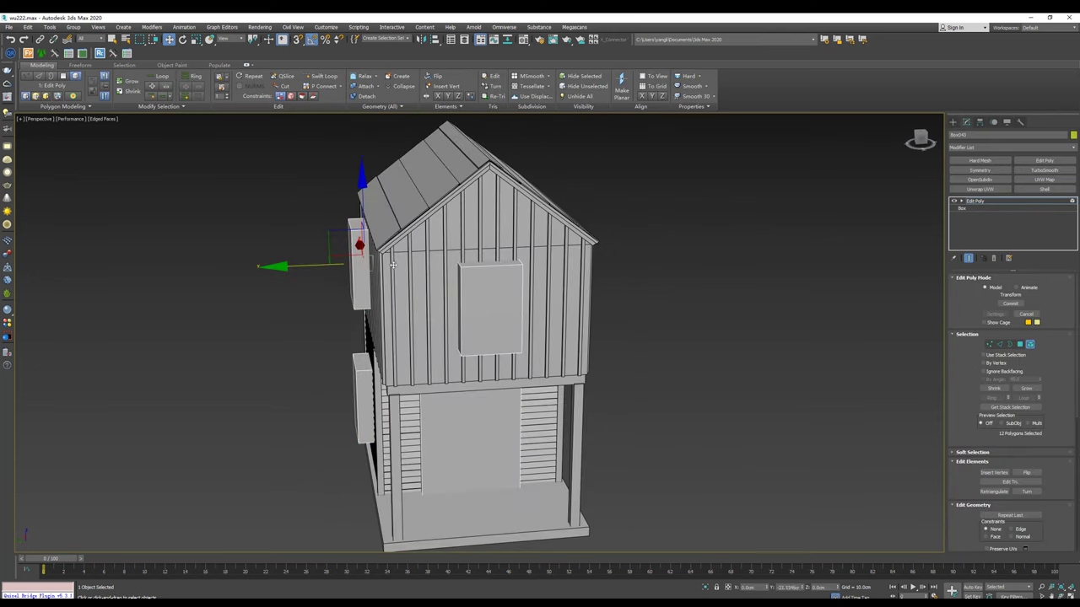
pyautogui.keyDown('alt'); pyautogui.moveTo(591, 297); pyautogui.dragTo(537, 279, button='middle'); pyautogui.keyUp('alt')
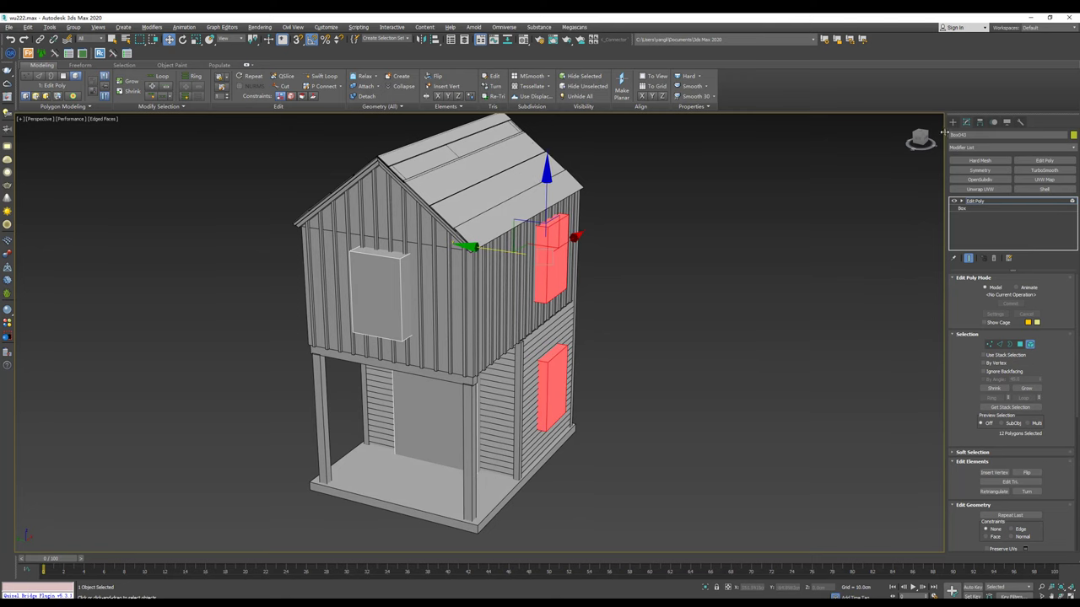
pyautogui.press('5')
pyautogui.click(764, 284)
pyautogui.keyDown('alt'); pyautogui.moveTo(764, 284); pyautogui.dragTo(669, 322, button='middle'); pyautogui.keyUp('alt')
pyautogui.moveTo(498, 329)
pyautogui.keyDown('alt'); pyautogui.mouseDown(button='middle')
pyautogui.moveTo(488, 318)
pyautogui.moveTo(542, 268)
pyautogui.moveTo(503, 271)
pyautogui.mouseUp(button='middle'); pyautogui.keyUp('alt')
pyautogui.click(487, 318)
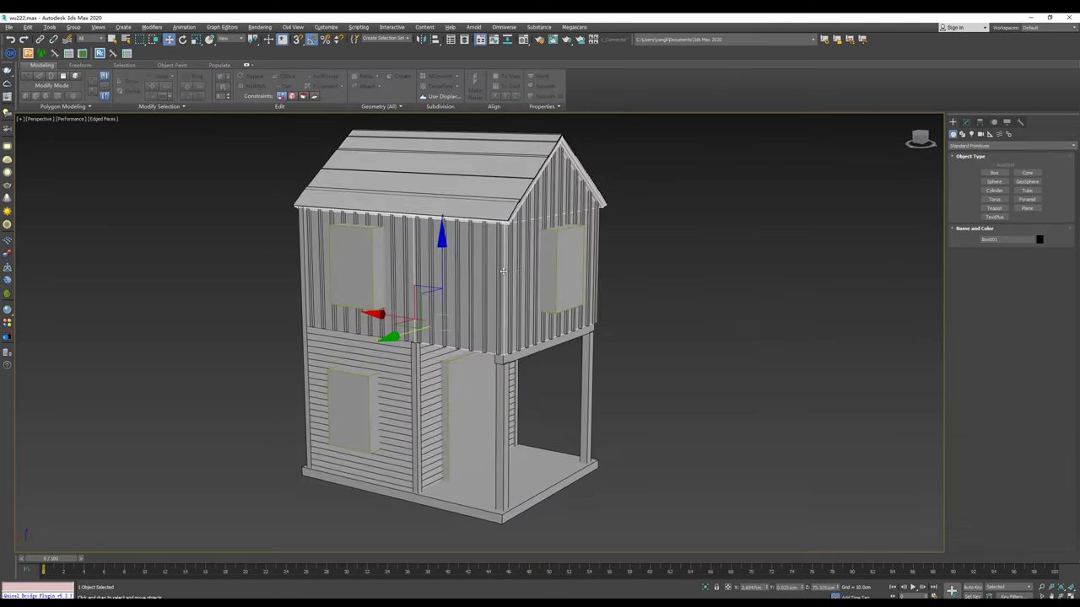
pyautogui.click(367, 407)
pyautogui.rightClick(368, 406)
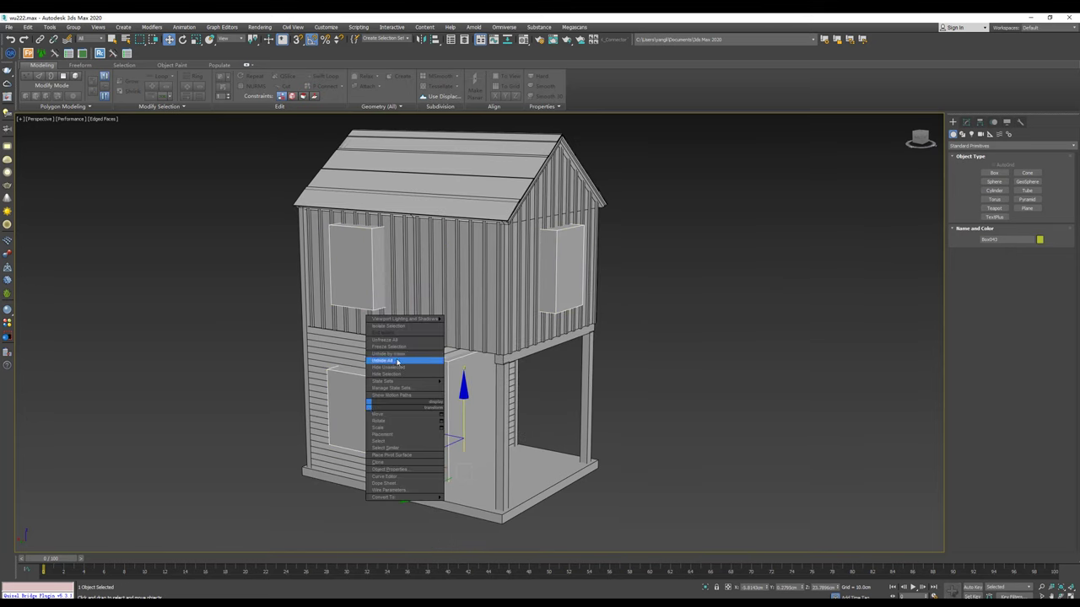
pyautogui.keyDown('alt'); pyautogui.moveTo(436, 386); pyautogui.dragTo(485, 270, button='middle'); pyautogui.keyUp('alt')
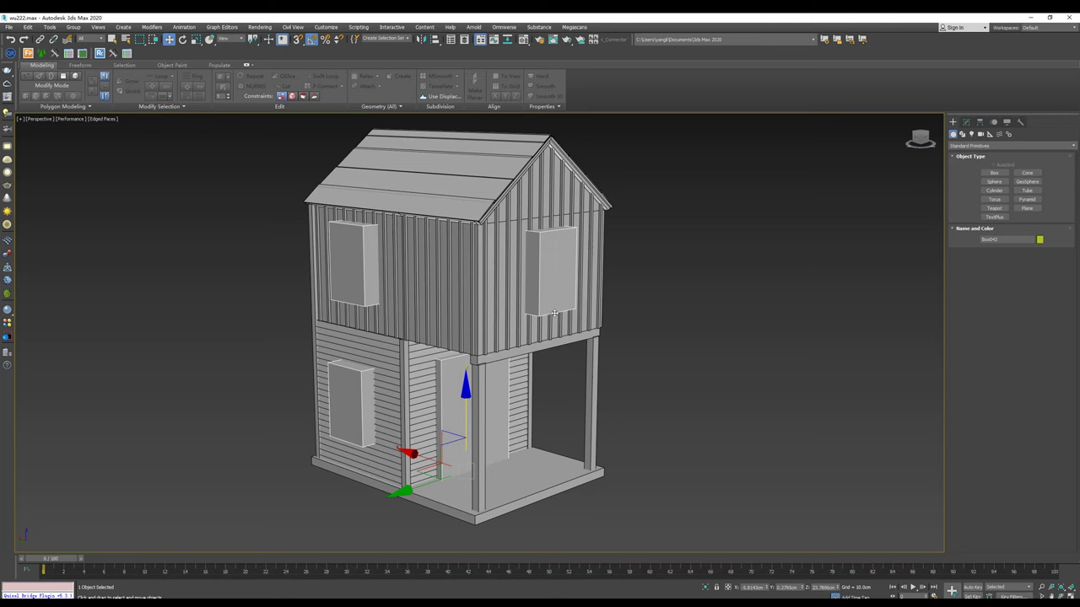
pyautogui.click(486, 269)
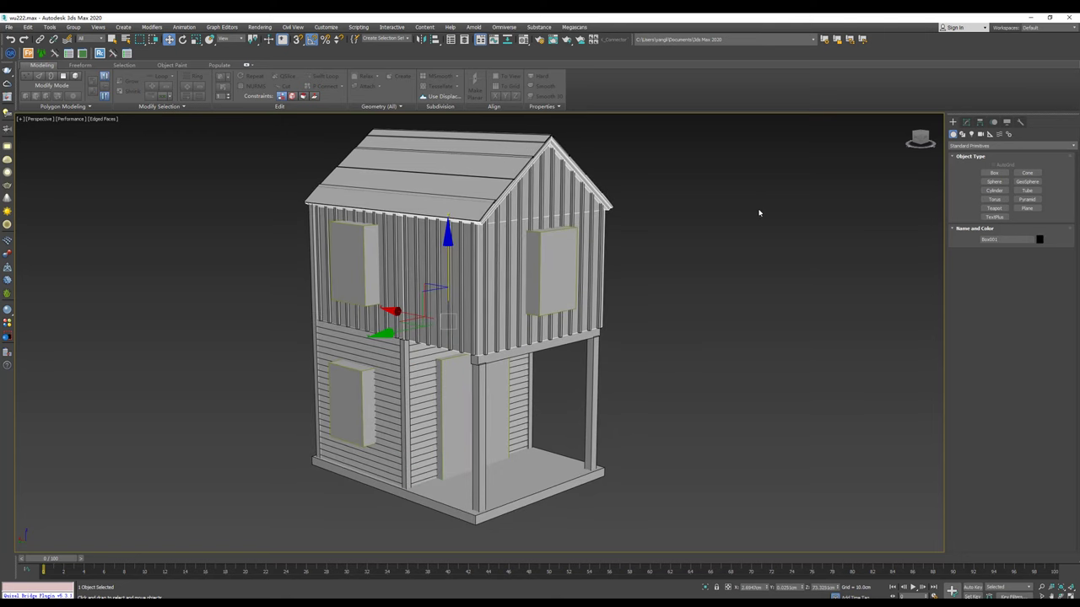
pyautogui.click(966, 121)
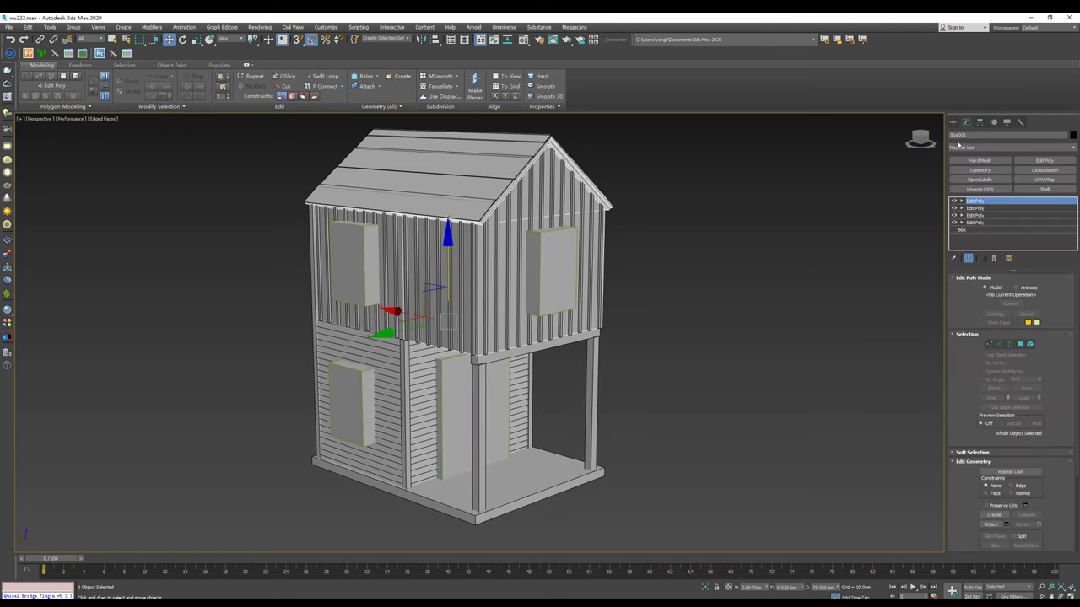
pyautogui.click(953, 122)
pyautogui.click(975, 146)
pyautogui.click(976, 171)
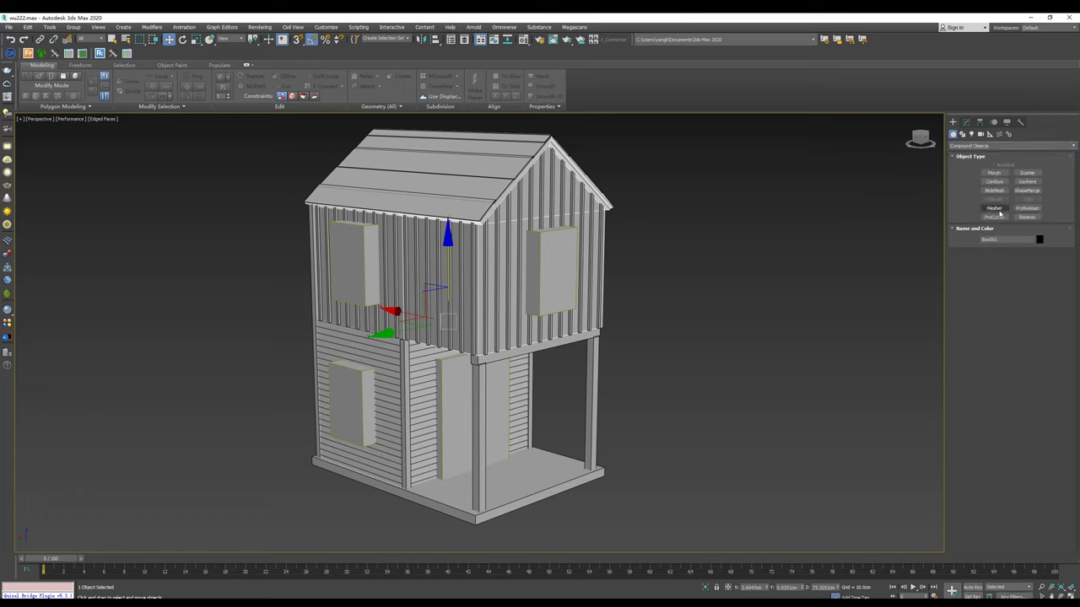
pyautogui.click(1028, 217)
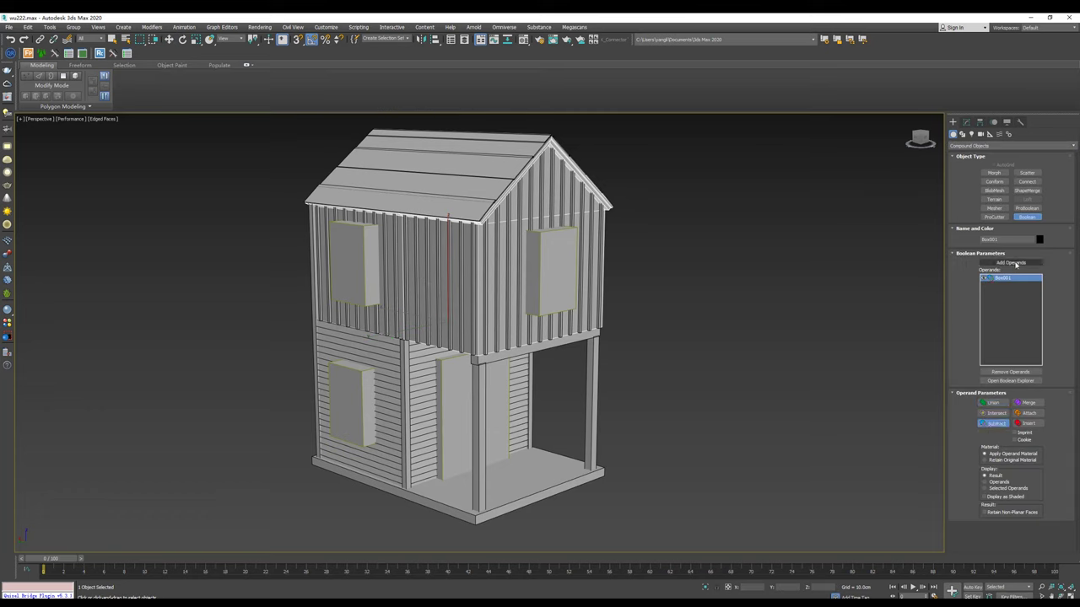
pyautogui.click(383, 259)
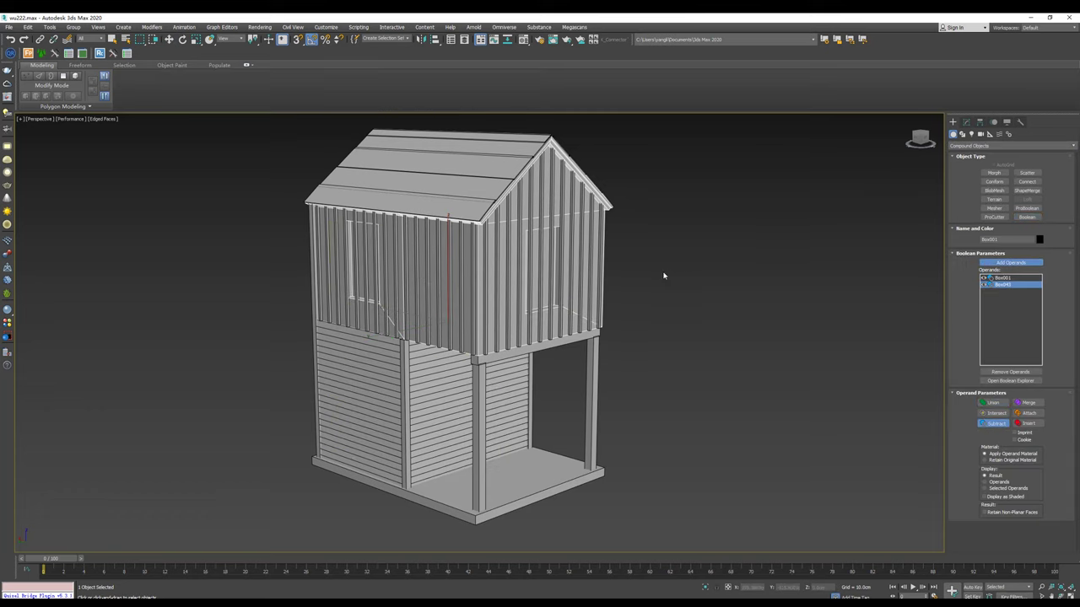
pyautogui.keyDown('alt'); pyautogui.moveTo(663, 275); pyautogui.dragTo(704, 285, button='middle'); pyautogui.keyUp('alt')
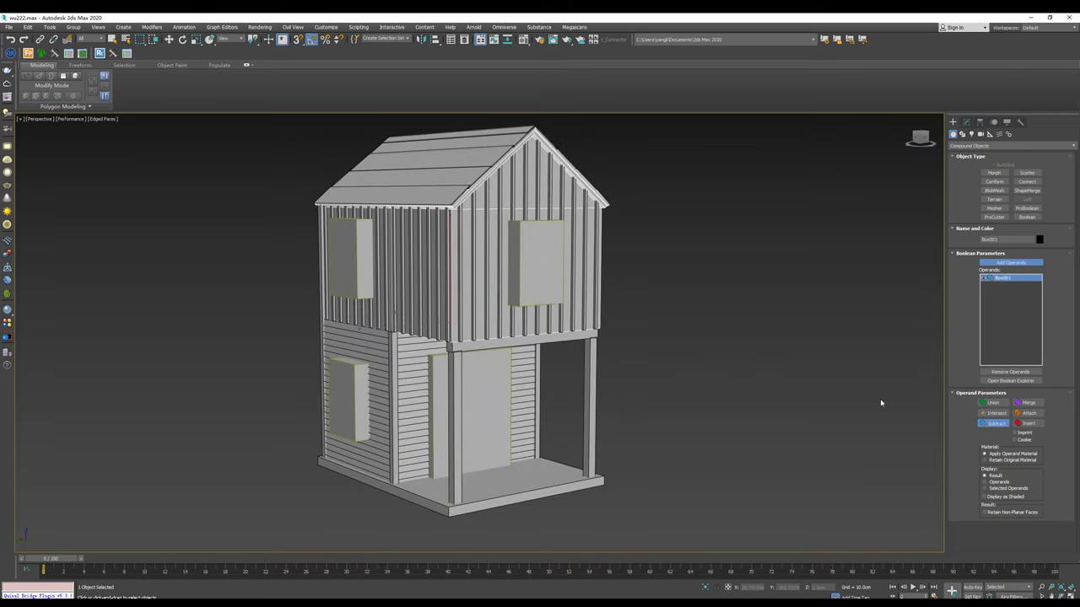
pyautogui.press('w')
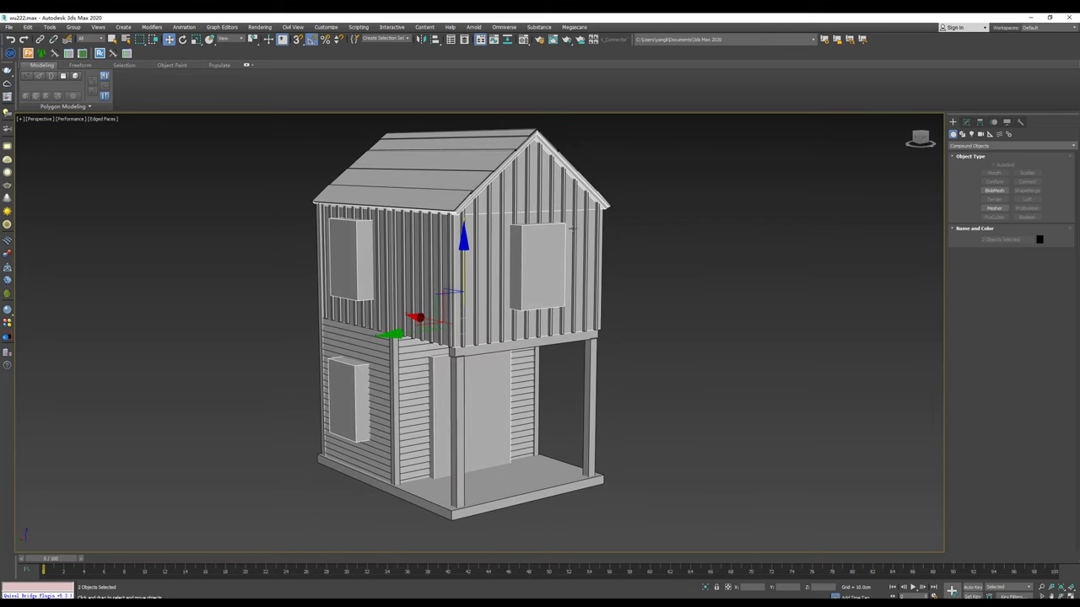
# Step: Select the seven wall board pieces on both sides and isolate them with Alt+Q
pyautogui.click(572, 228)
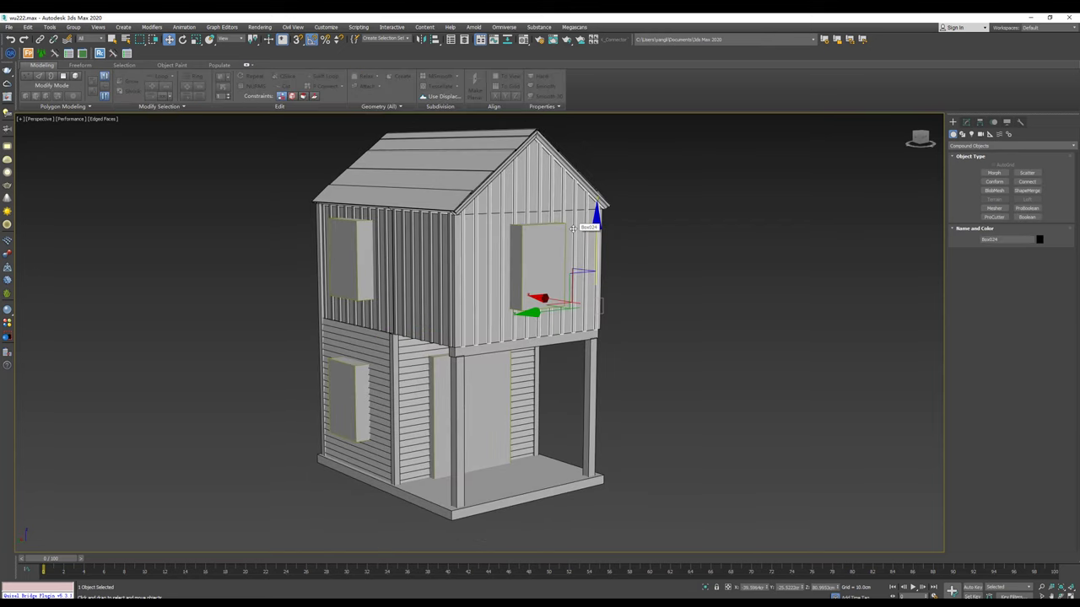
pyautogui.click(418, 231)
pyautogui.keyDown('ctrl'); pyautogui.click(411, 244); pyautogui.keyUp('ctrl')
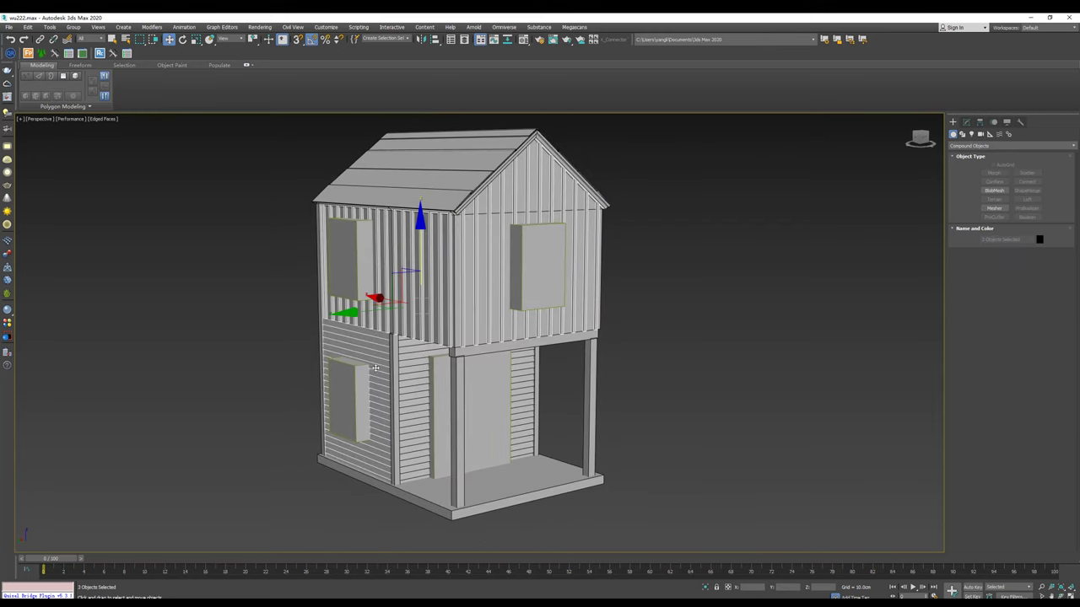
pyautogui.keyDown('ctrl'); pyautogui.click(417, 383); pyautogui.keyUp('ctrl')
pyautogui.keyDown('alt'); pyautogui.moveTo(416, 384); pyautogui.dragTo(546, 377, button='middle'); pyautogui.keyUp('alt')
pyautogui.keyDown('ctrl'); pyautogui.click(570, 358); pyautogui.keyUp('ctrl')
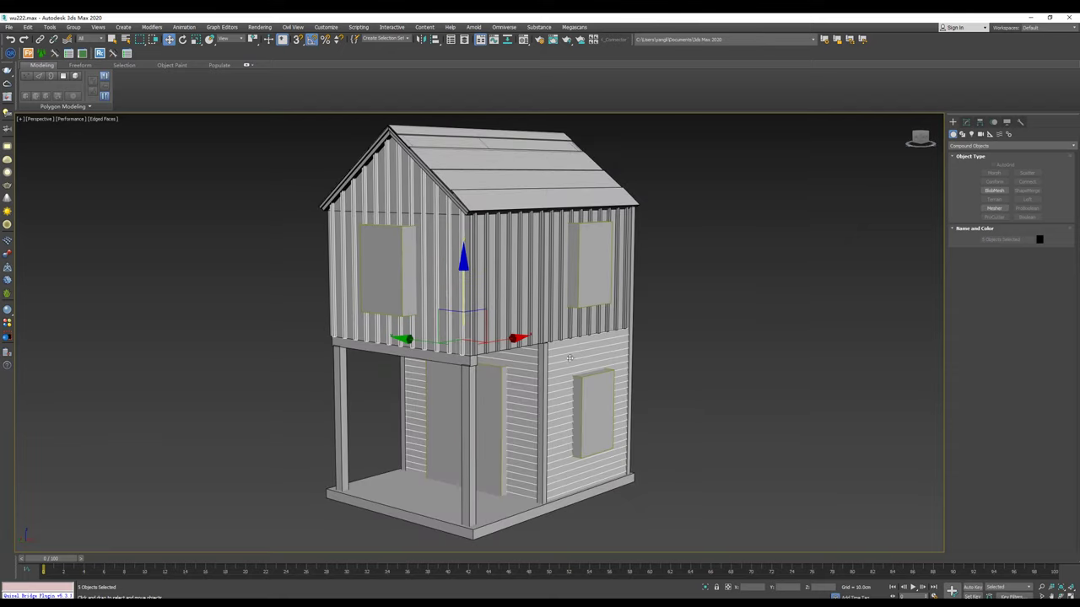
pyautogui.keyDown('ctrl'); pyautogui.click(559, 327); pyautogui.keyUp('ctrl')
pyautogui.keyDown('alt'); pyautogui.moveTo(559, 328); pyautogui.dragTo(552, 321, button='middle'); pyautogui.keyUp('alt')
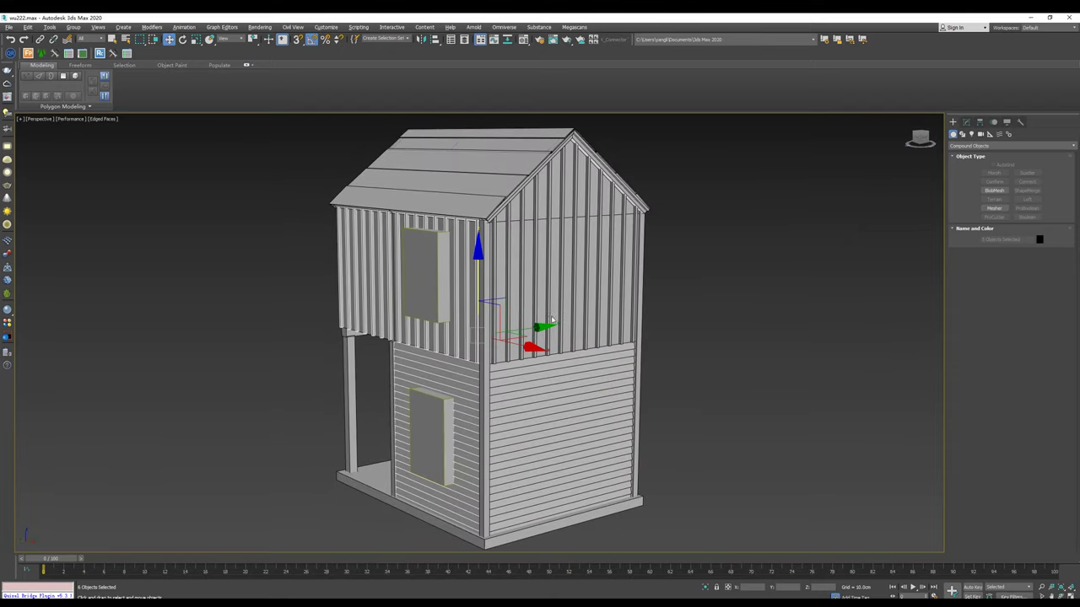
pyautogui.keyDown('ctrl'); pyautogui.click(574, 277); pyautogui.keyUp('ctrl')
pyautogui.moveTo(574, 277)
pyautogui.keyDown('alt'); pyautogui.mouseDown(button='middle')
pyautogui.moveTo(582, 301)
pyautogui.moveTo(779, 282)
pyautogui.moveTo(729, 278)
pyautogui.mouseUp(button='middle'); pyautogui.keyUp('alt')
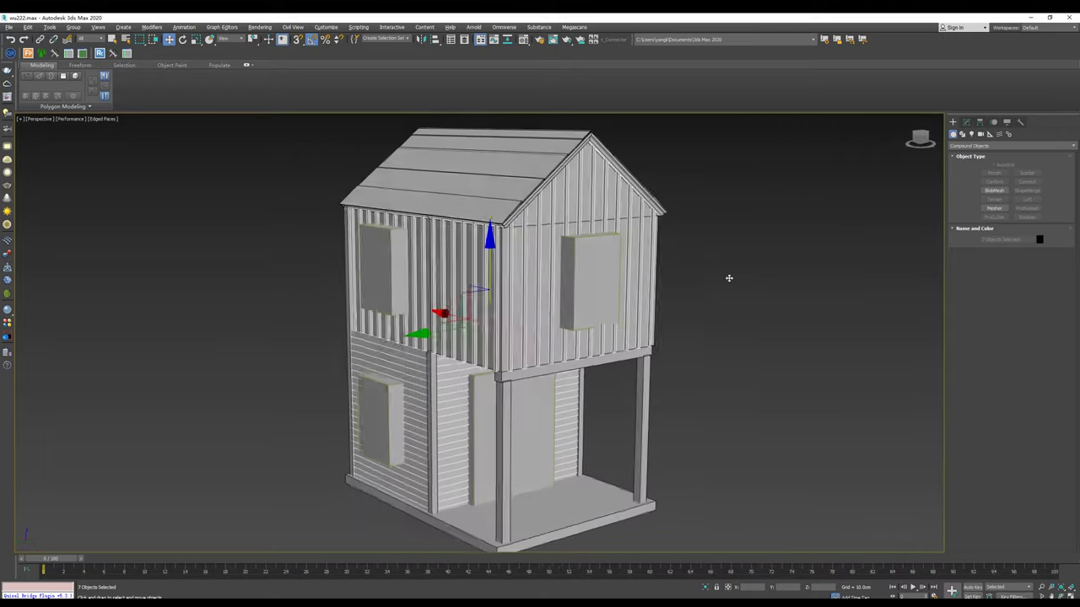
pyautogui.hotkey('alt', 'q')
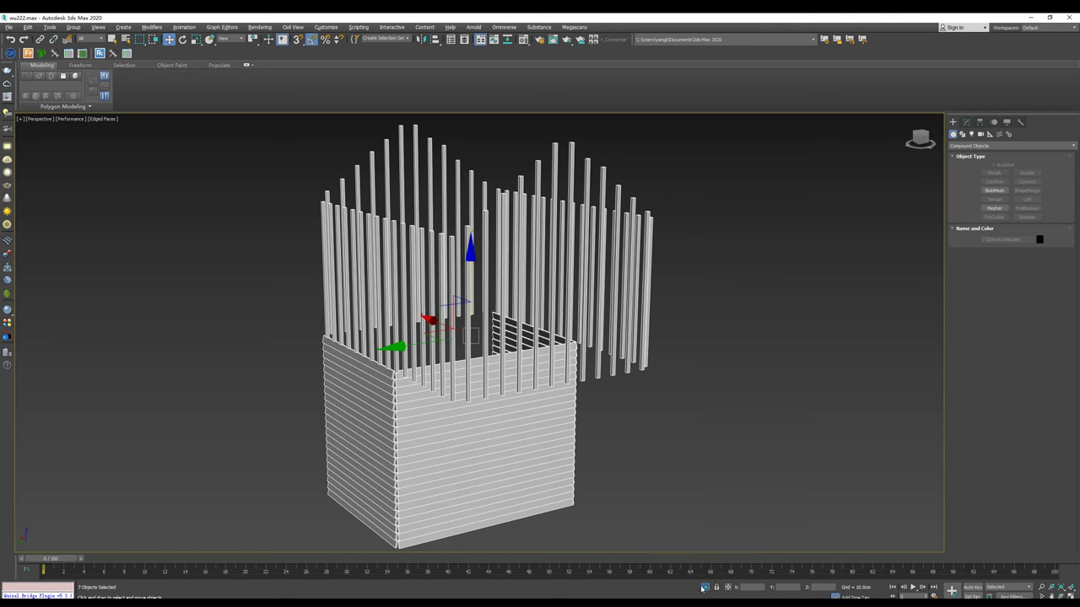
# Step: Exit isolation, add the window panel to the selection, and isolate again
pyautogui.click(704, 587)
pyautogui.keyDown('ctrl'); pyautogui.click(590, 272); pyautogui.keyUp('ctrl')
pyautogui.hotkey('alt', 'q')
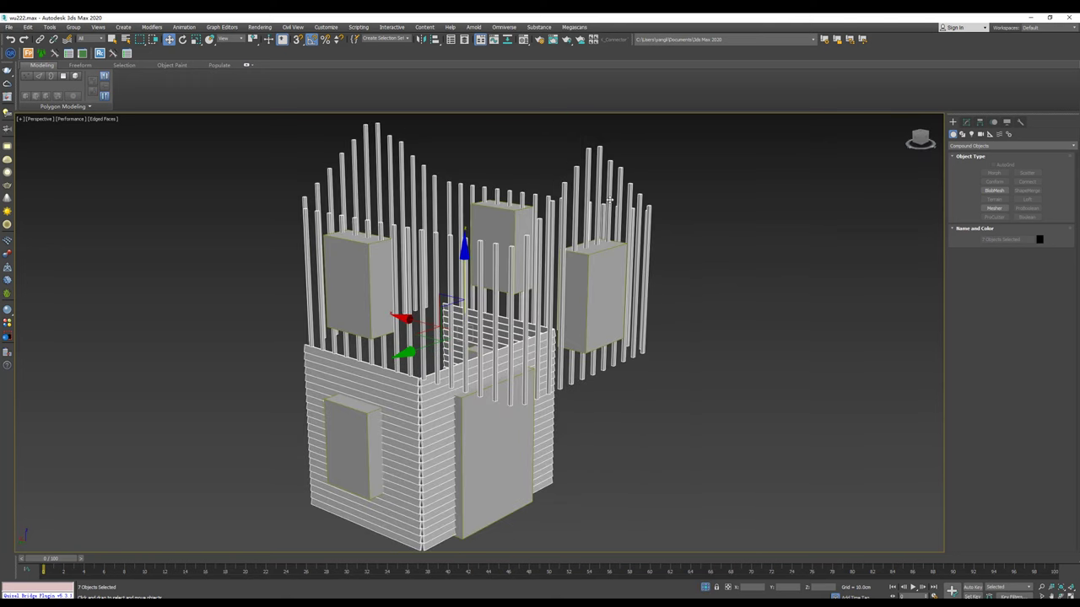
# Step: Attach the posts and wall boards to the right-hand window box Box024
pyautogui.click(594, 286)
pyautogui.keyDown('alt'); pyautogui.moveTo(595, 286); pyautogui.dragTo(656, 264, button='middle'); pyautogui.keyUp('alt')
pyautogui.click(966, 121)
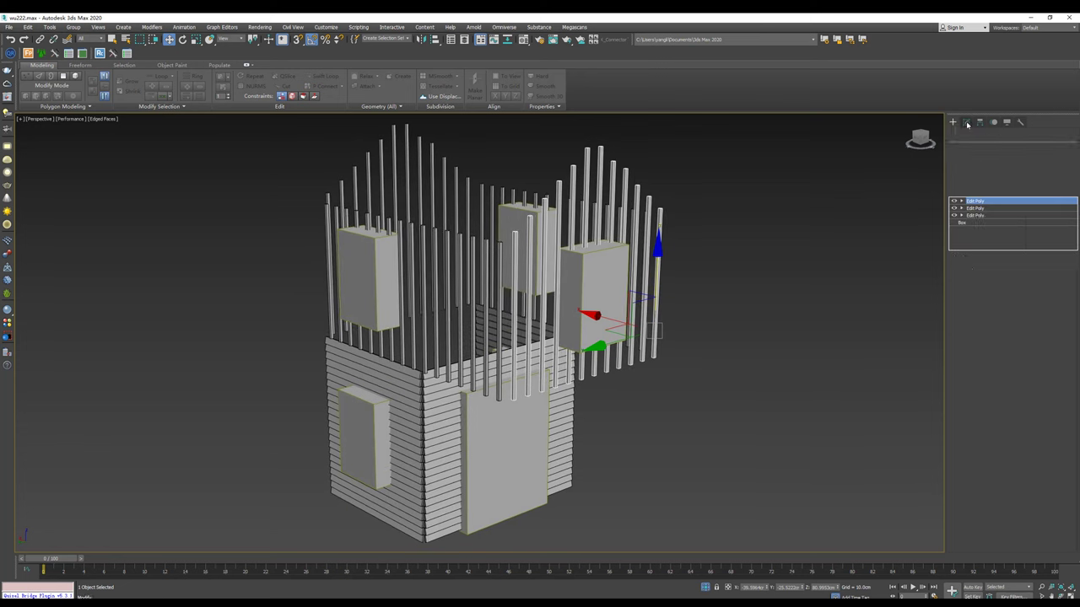
pyautogui.click(990, 524)
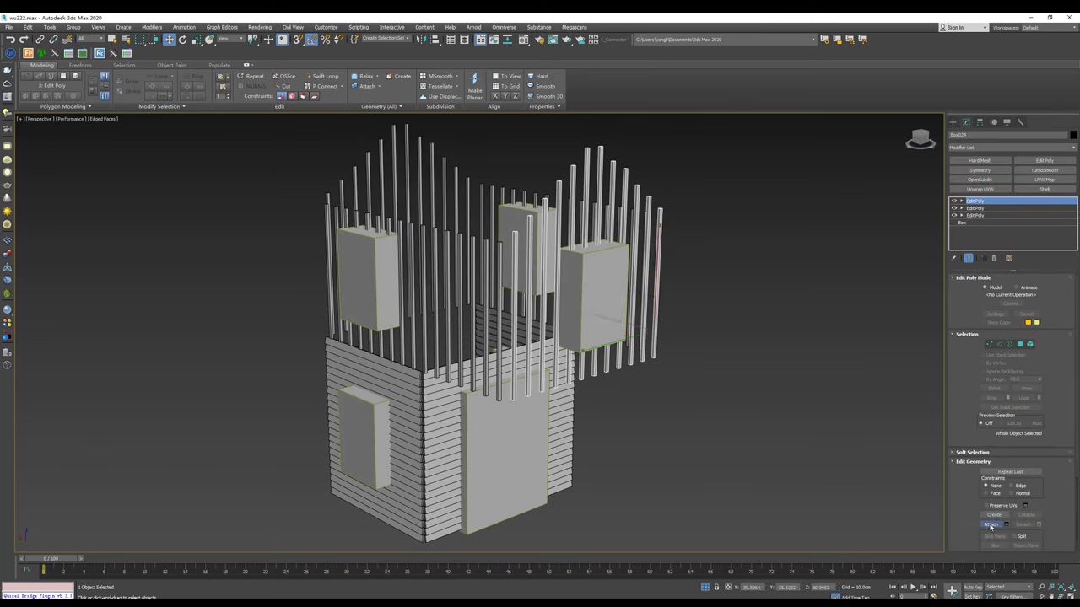
pyautogui.click(498, 250)
pyautogui.click(491, 195)
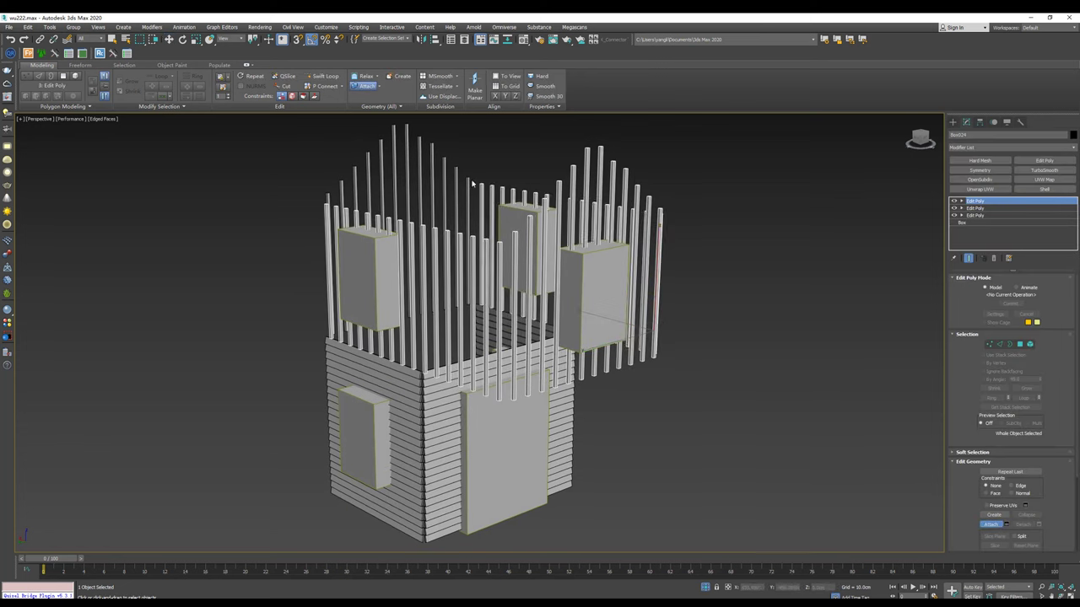
pyautogui.click(443, 187)
pyautogui.click(426, 389)
pyautogui.click(371, 438)
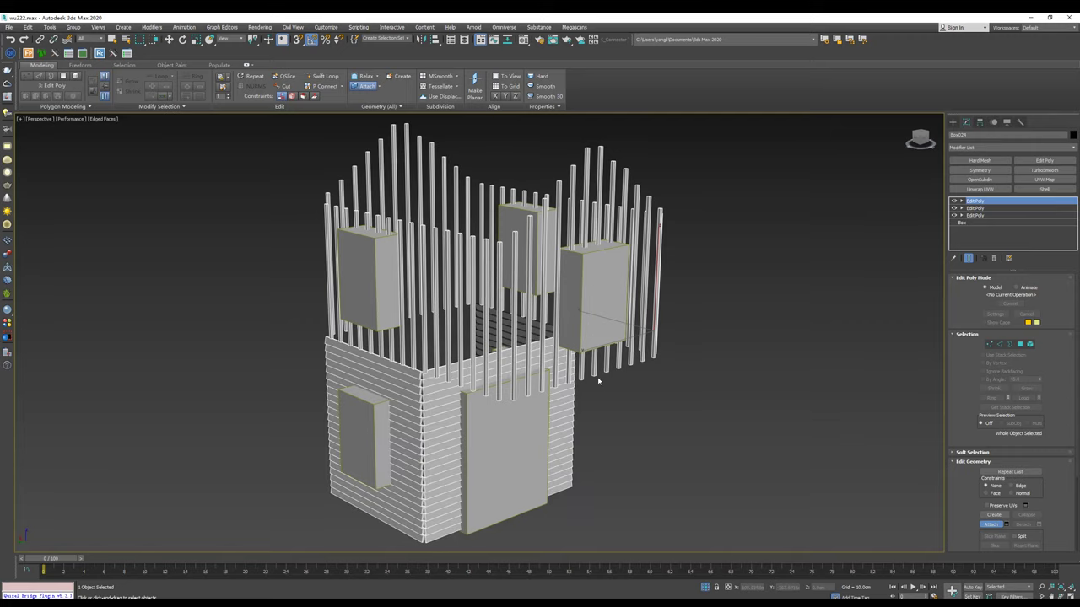
pyautogui.keyDown('alt'); pyautogui.moveTo(426, 390); pyautogui.dragTo(639, 358, button='middle'); pyautogui.keyUp('alt')
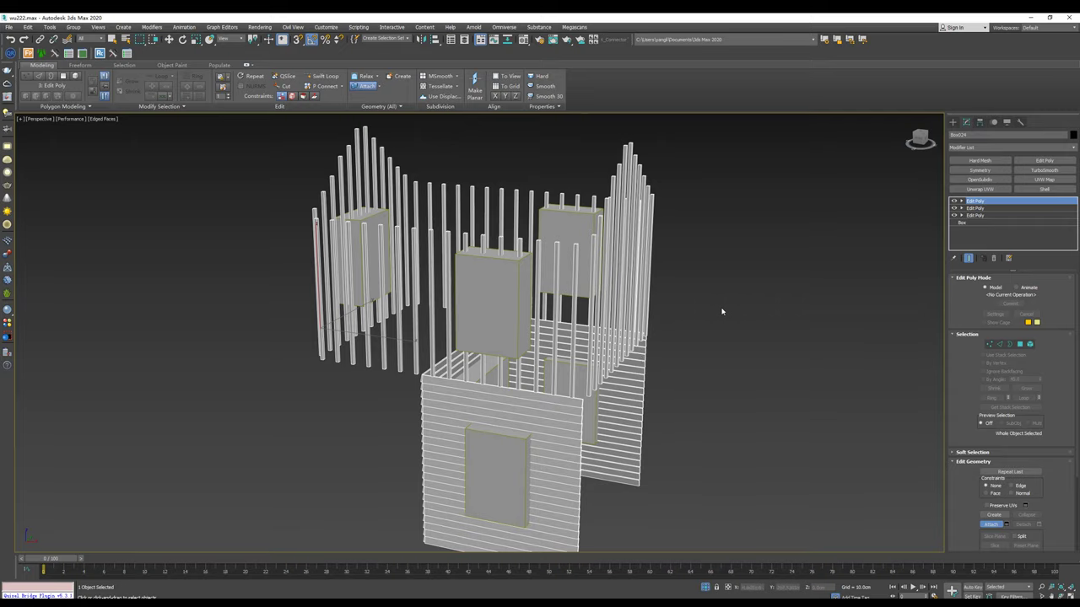
pyautogui.press('w')
# Step: In Element mode, marquee-select the arc of posts at the back
pyautogui.keyDown('alt'); pyautogui.moveTo(721, 312); pyautogui.dragTo(778, 309, button='middle'); pyautogui.keyUp('alt')
pyautogui.click(1030, 346)
pyautogui.keyDown('alt'); pyautogui.moveTo(801, 261); pyautogui.dragTo(435, 242, button='middle'); pyautogui.keyUp('alt')
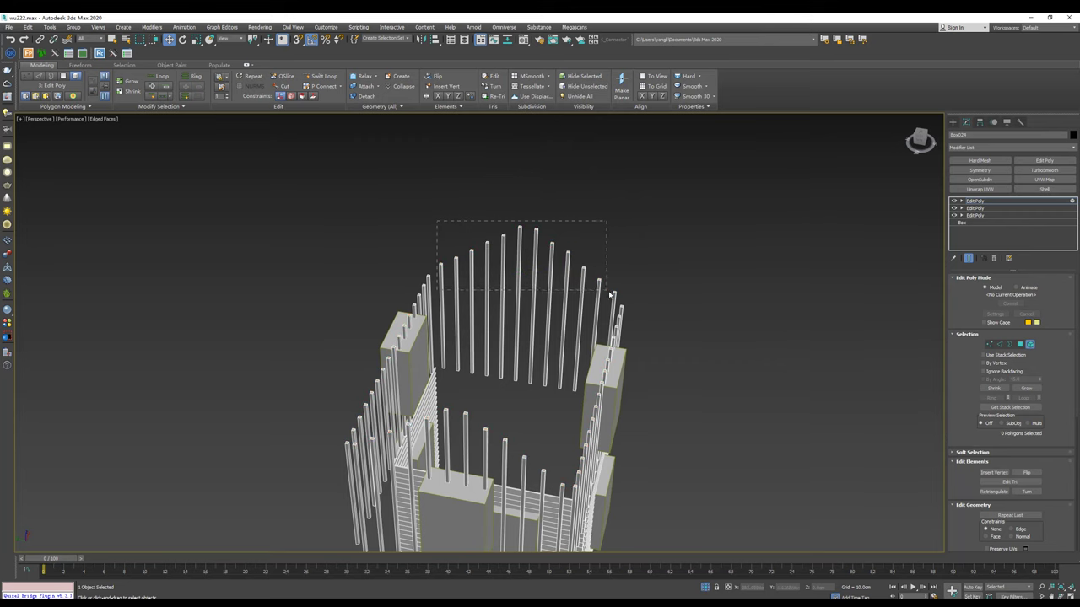
pyautogui.moveTo(609, 294); pyautogui.dragTo(610, 295)
pyautogui.keyDown('alt'); pyautogui.moveTo(610, 295); pyautogui.dragTo(675, 304, button='middle'); pyautogui.keyUp('alt')
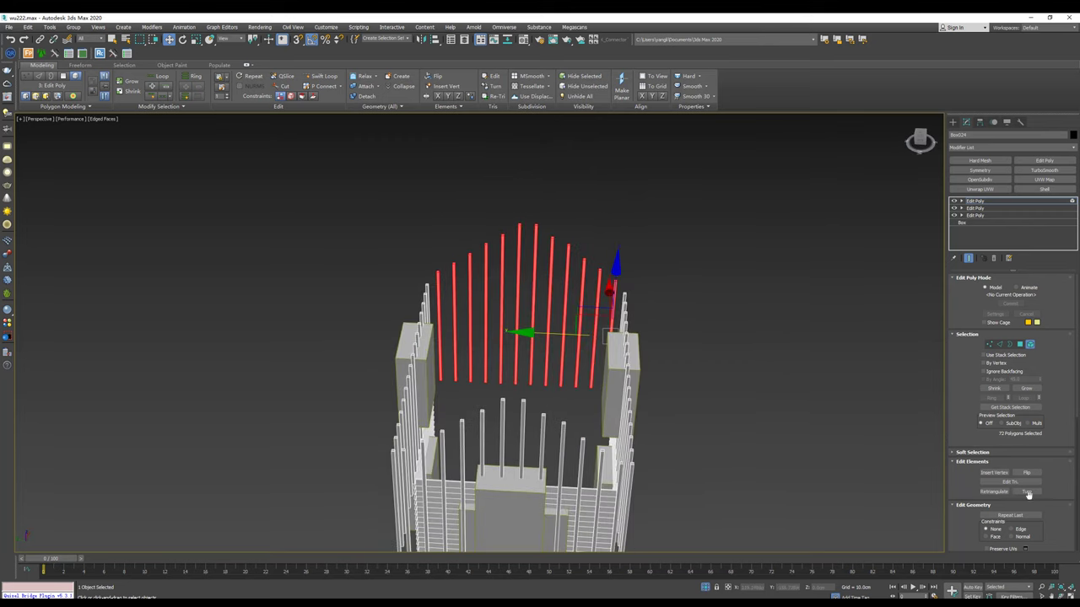
pyautogui.scroll(-2, 1041, 396)
pyautogui.scroll(-2, 1033, 447)
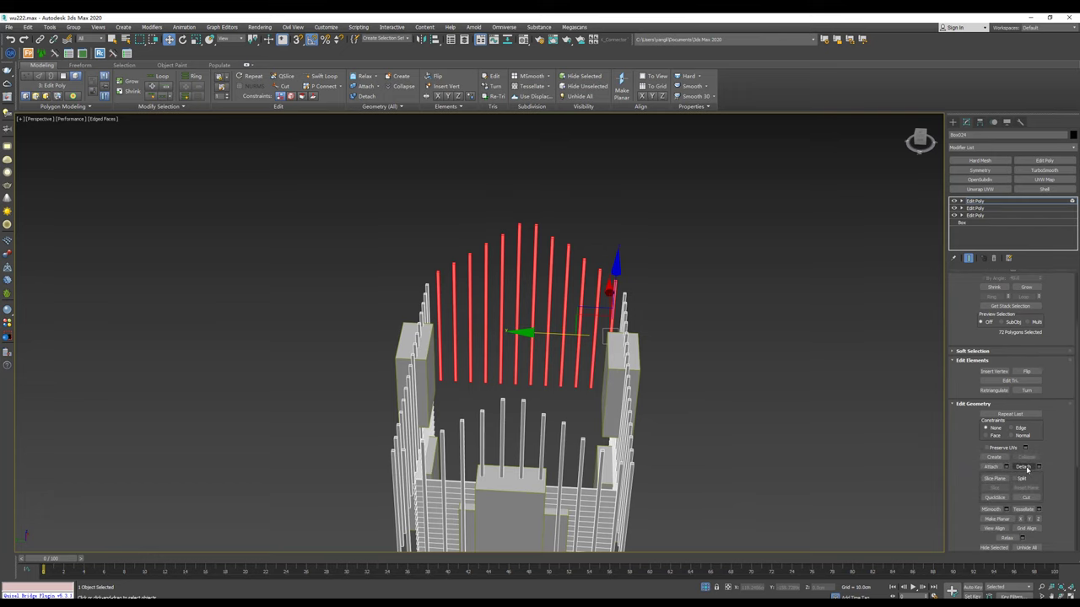
# Step: Detach the arc of posts into its own object and select the wall object
pyautogui.click(1023, 467)
pyautogui.click(953, 121)
pyautogui.click(657, 322)
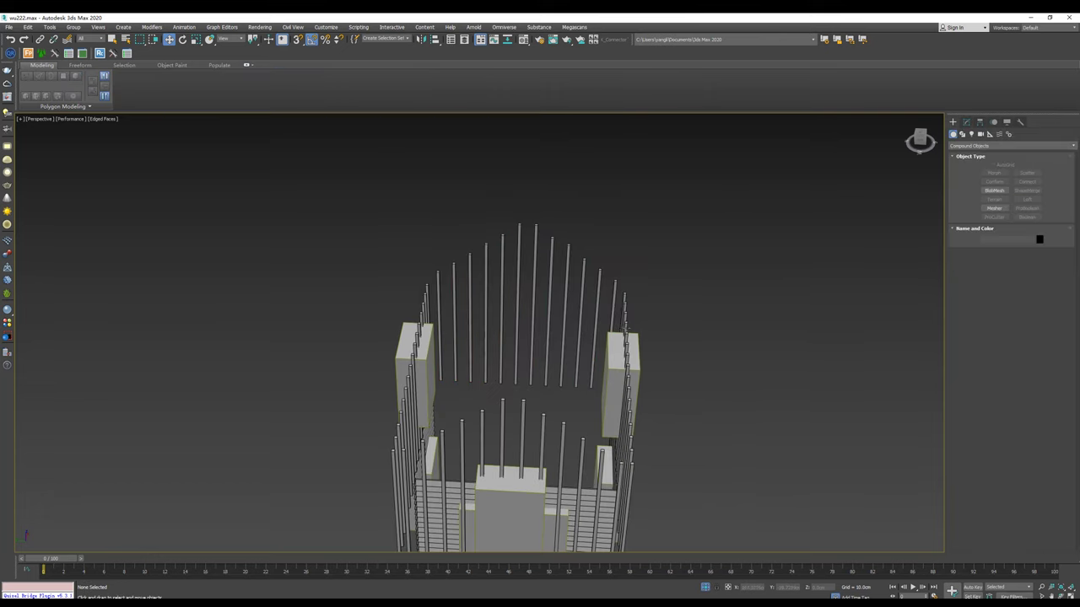
pyautogui.click(625, 327)
# Step: Create a Boolean on the walls subtracting Box043 to cut the openings
pyautogui.click(1012, 146)
pyautogui.click(982, 168)
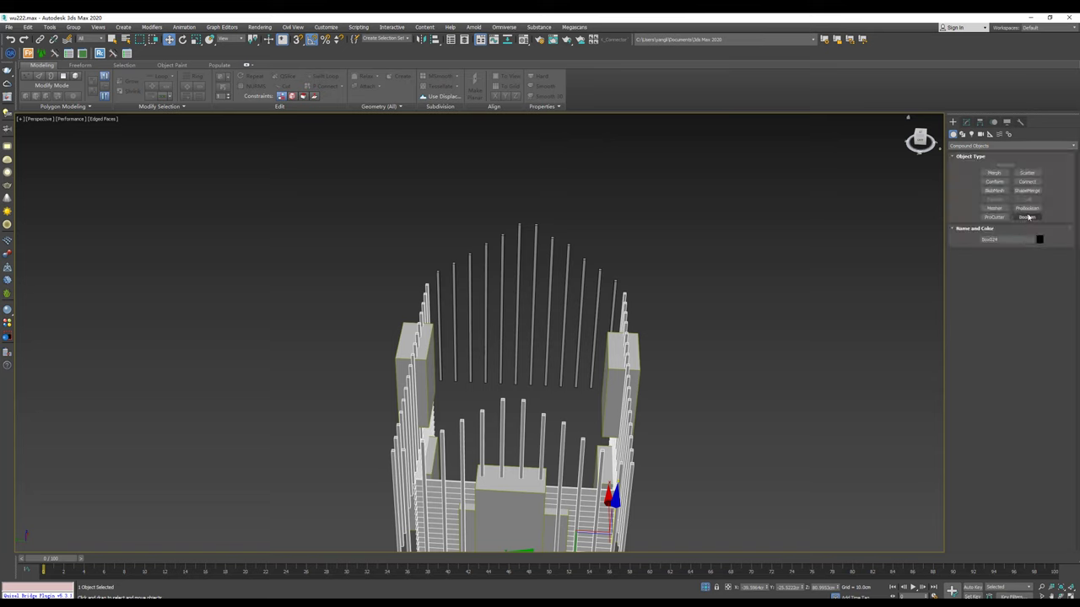
pyautogui.click(1026, 217)
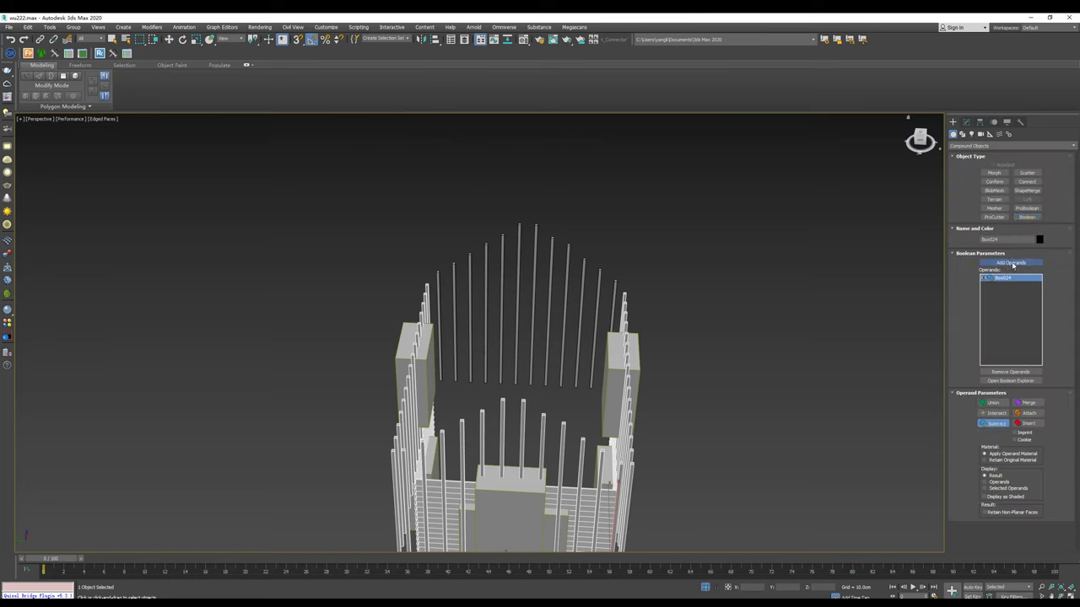
pyautogui.click(614, 381)
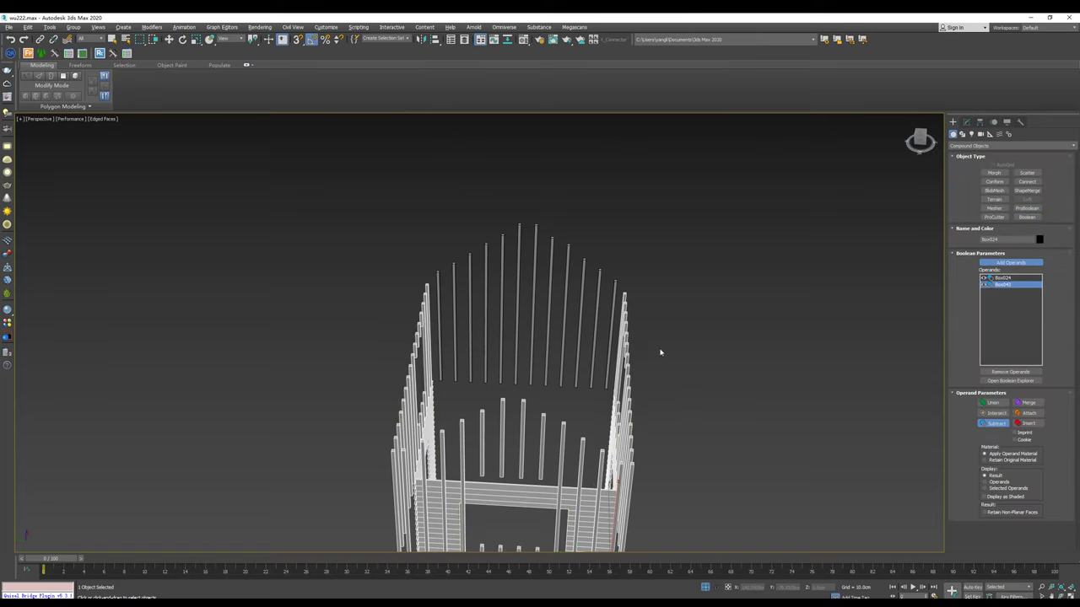
pyautogui.moveTo(660, 352)
pyautogui.keyDown('alt'); pyautogui.mouseDown(button='middle')
pyautogui.moveTo(706, 339)
pyautogui.moveTo(714, 307)
pyautogui.mouseUp(button='middle'); pyautogui.keyUp('alt')
pyautogui.press('w')
pyautogui.keyDown('alt'); pyautogui.moveTo(781, 299); pyautogui.dragTo(709, 277, button='middle'); pyautogui.keyUp('alt')
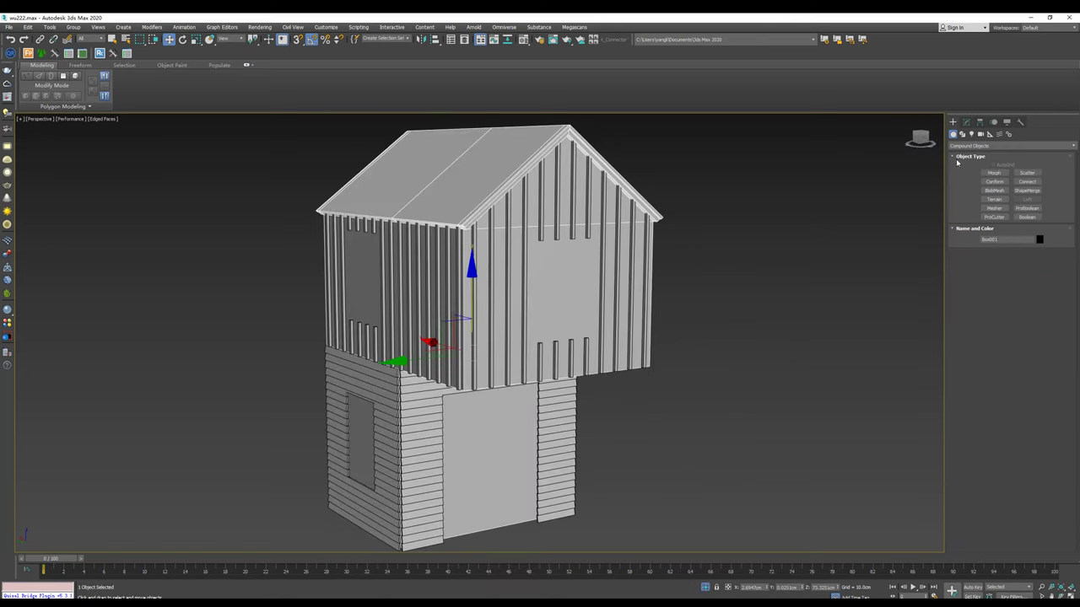
# Step: Add Edit Poly above the Boolean and Swift Loop a horizontal edge loop around the upper wall
pyautogui.click(965, 121)
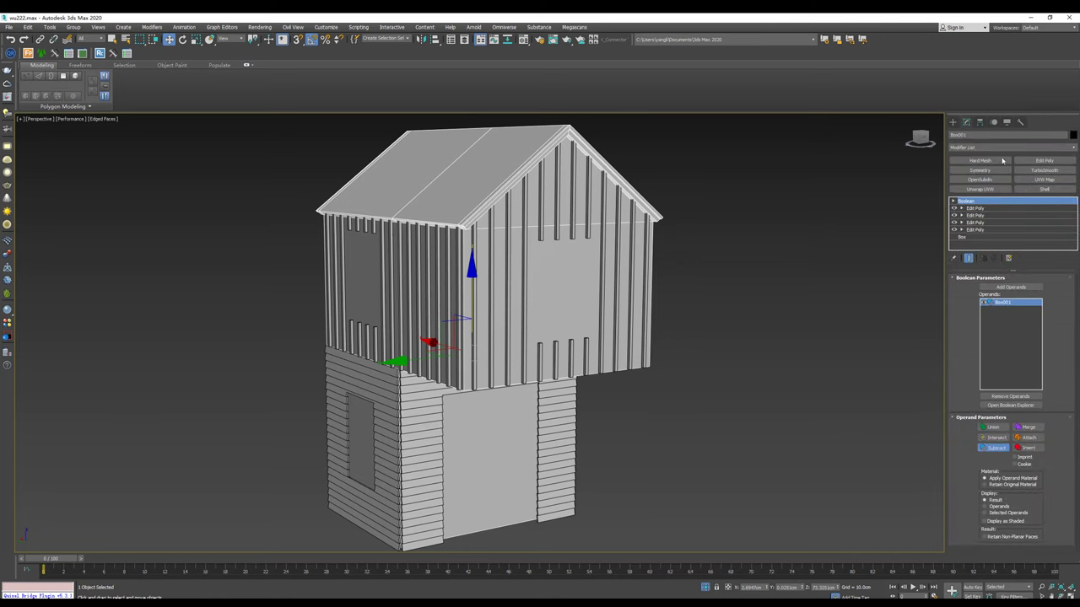
pyautogui.click(1053, 162)
pyautogui.click(327, 77)
pyautogui.moveTo(363, 253)
pyautogui.keyDown('alt'); pyautogui.mouseDown(button='middle')
pyautogui.moveTo(386, 221)
pyautogui.moveTo(426, 239)
pyautogui.mouseUp(button='middle'); pyautogui.keyUp('alt')
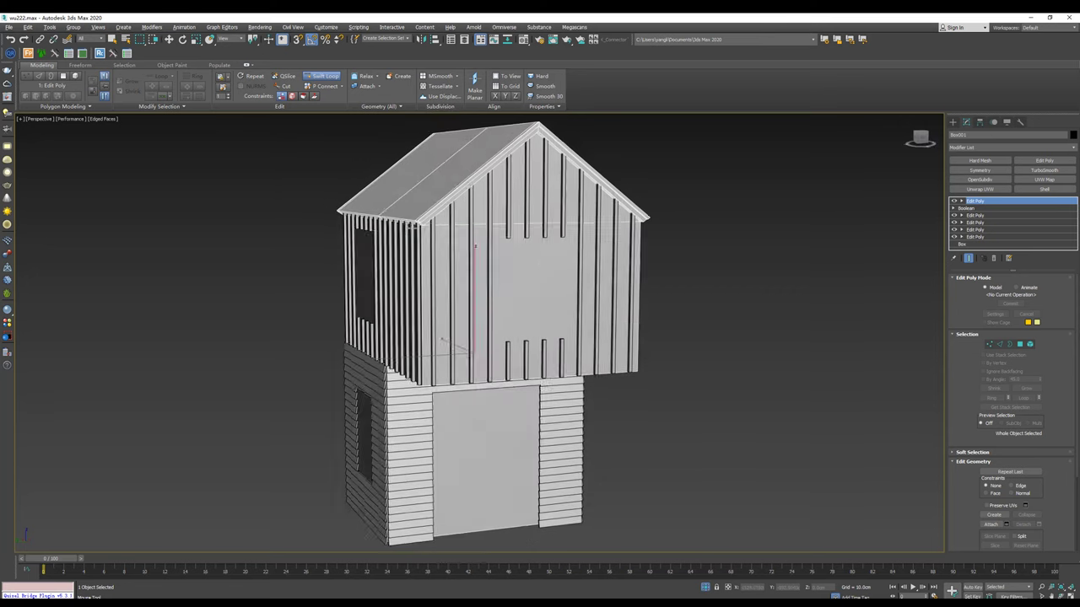
pyautogui.click(428, 239)
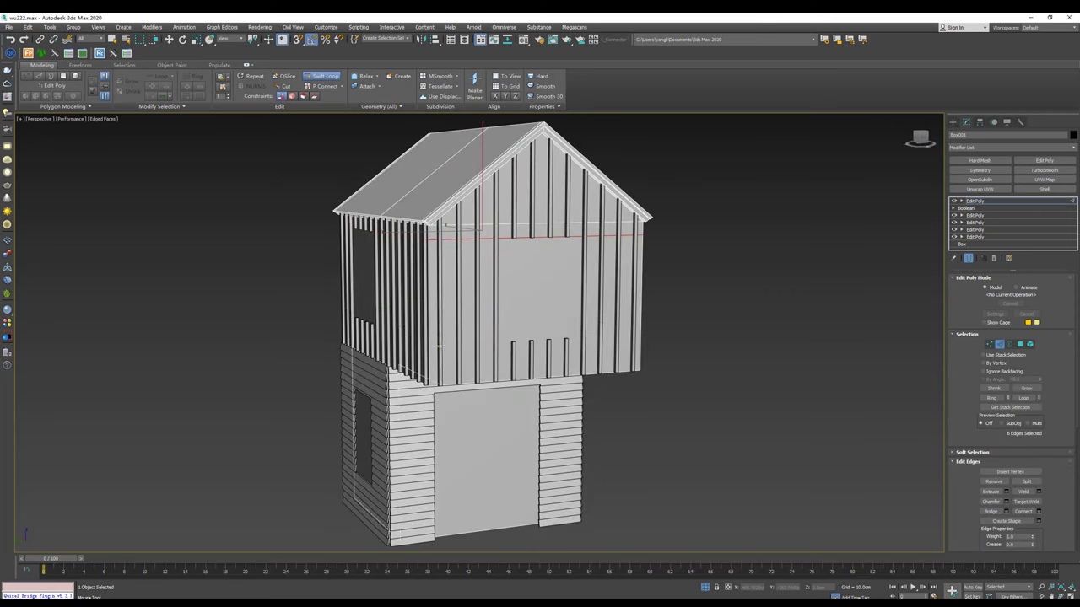
pyautogui.keyDown('alt'); pyautogui.moveTo(446, 226); pyautogui.dragTo(462, 294, button='middle'); pyautogui.keyUp('alt')
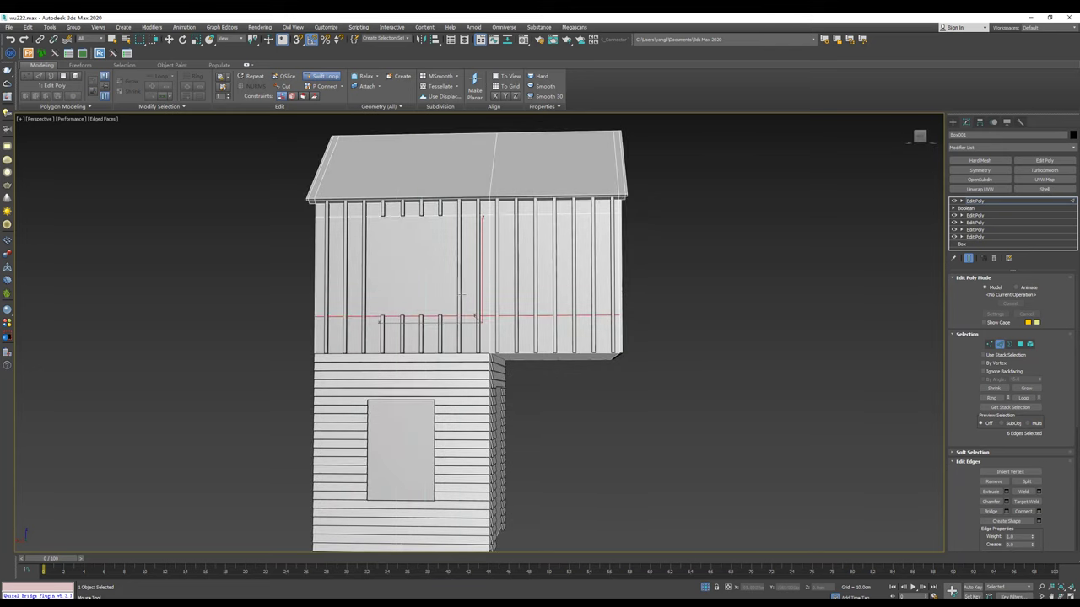
pyautogui.keyDown('alt'); pyautogui.moveTo(383, 221); pyautogui.dragTo(388, 225, button='middle'); pyautogui.keyUp('alt')
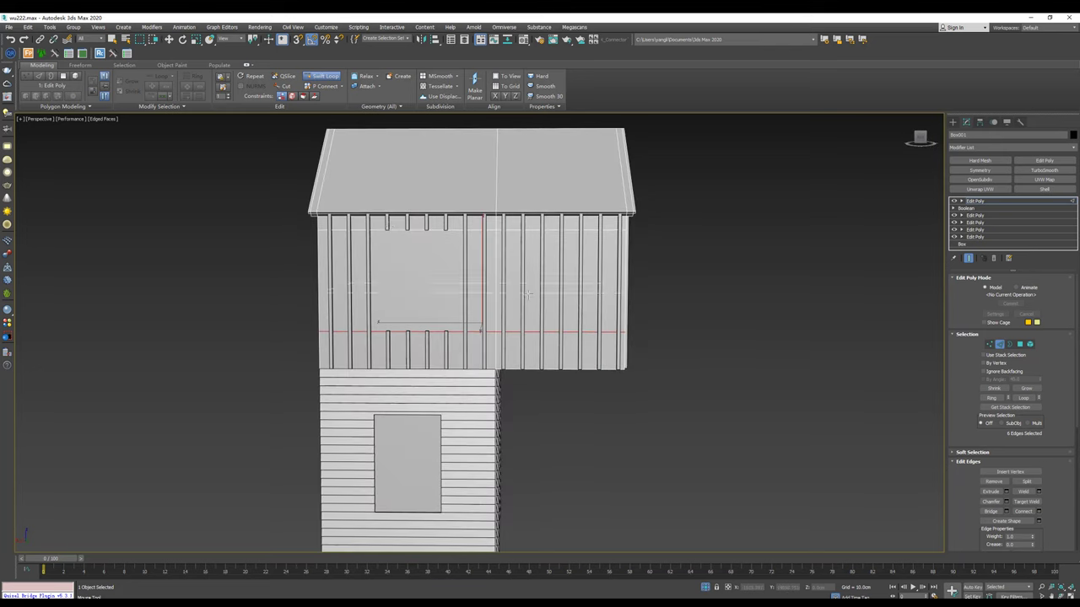
pyautogui.press('w')
pyautogui.click(689, 267)
pyautogui.keyDown('alt'); pyautogui.moveTo(689, 267); pyautogui.dragTo(943, 135, button='middle'); pyautogui.keyUp('alt')
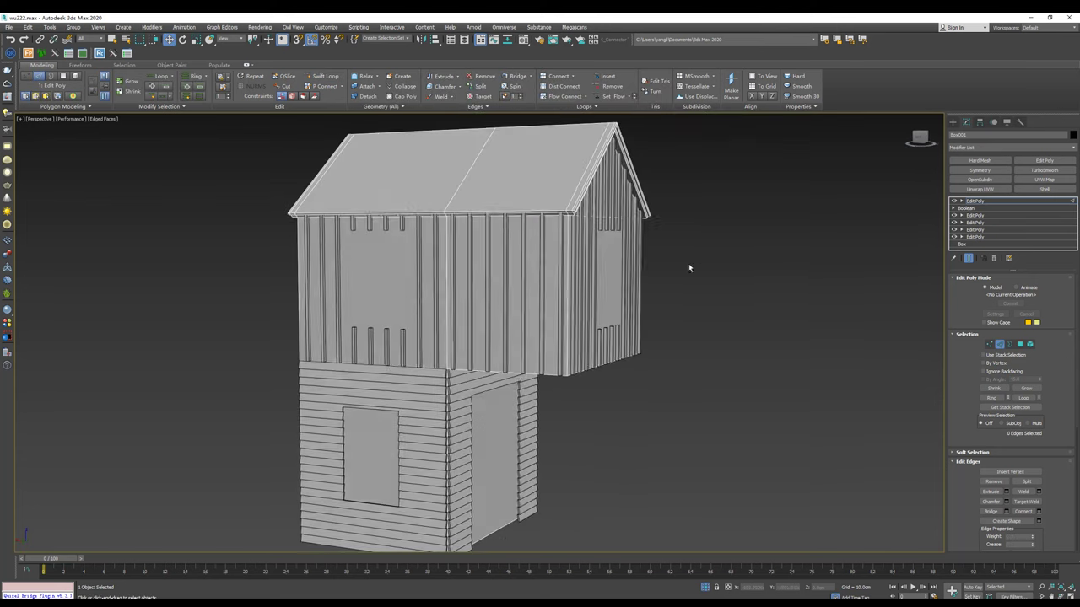
pyautogui.click(955, 121)
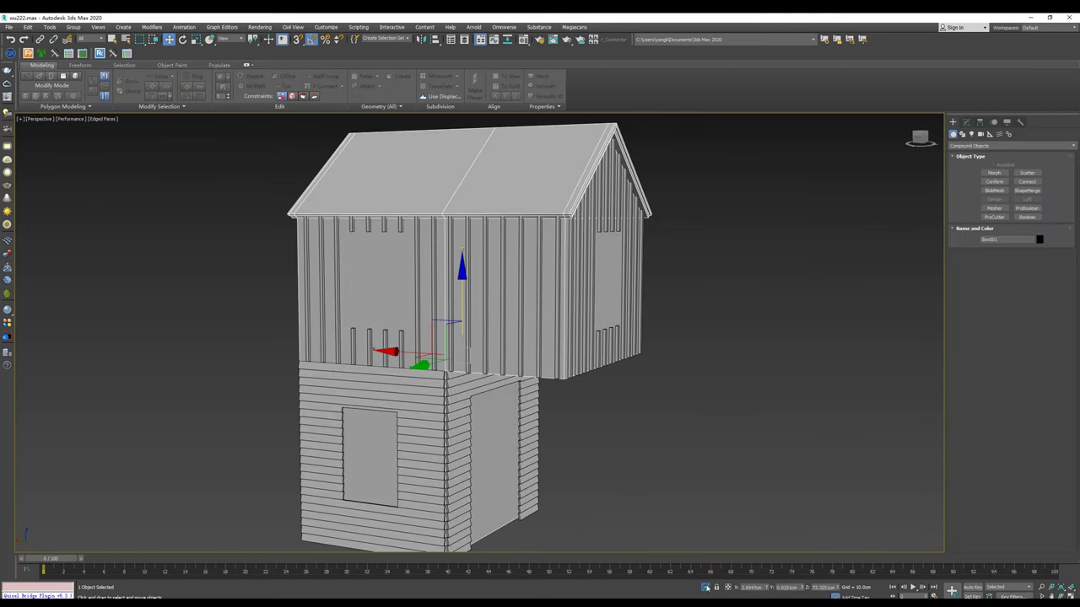
# Step: Undo the recent modelling steps to return to an earlier state of the hut
pyautogui.keyDown('alt'); pyautogui.moveTo(641, 472); pyautogui.dragTo(673, 480, button='middle'); pyautogui.keyUp('alt')
pyautogui.hotkey('ctrl', 'a')
pyautogui.hotkey('ctrl', 'z')
pyautogui.hotkey('ctrl', 'z')
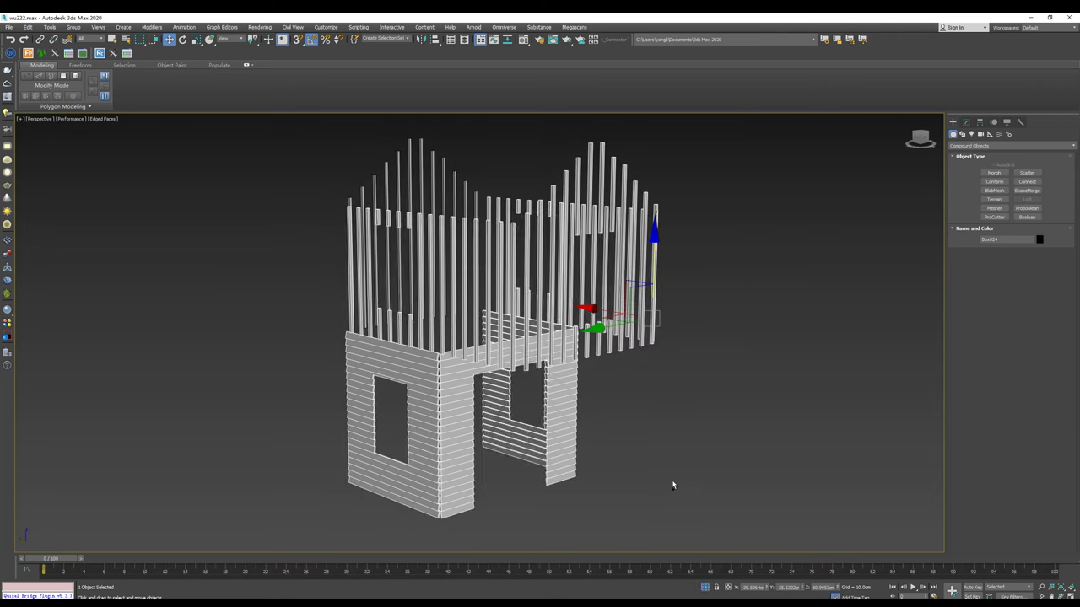
pyautogui.hotkey('ctrl', 'z')
pyautogui.hotkey('ctrl', 'z')
pyautogui.hotkey('ctrl', 'z')
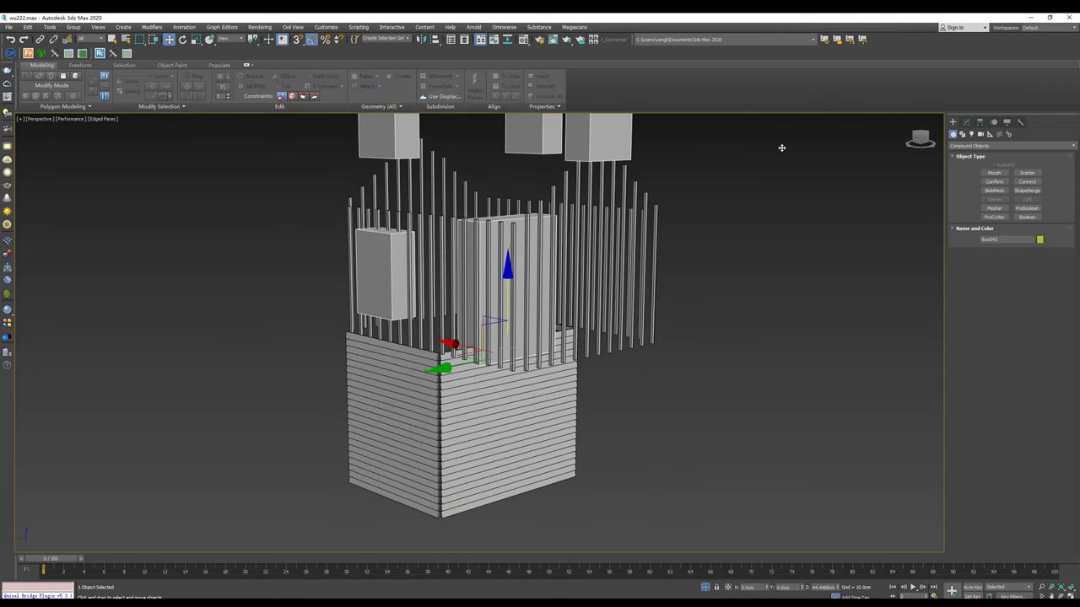
pyautogui.hotkey('ctrl', 'y')
# Step: Make an instanced copy of the door cutter box
pyautogui.rightClick(583, 256)
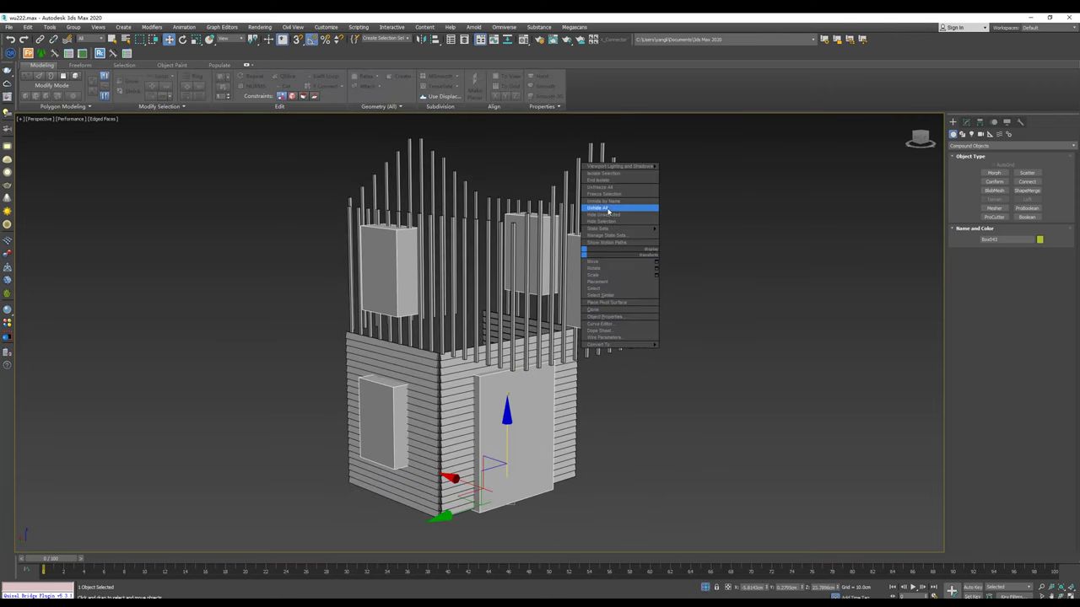
pyautogui.click(609, 310)
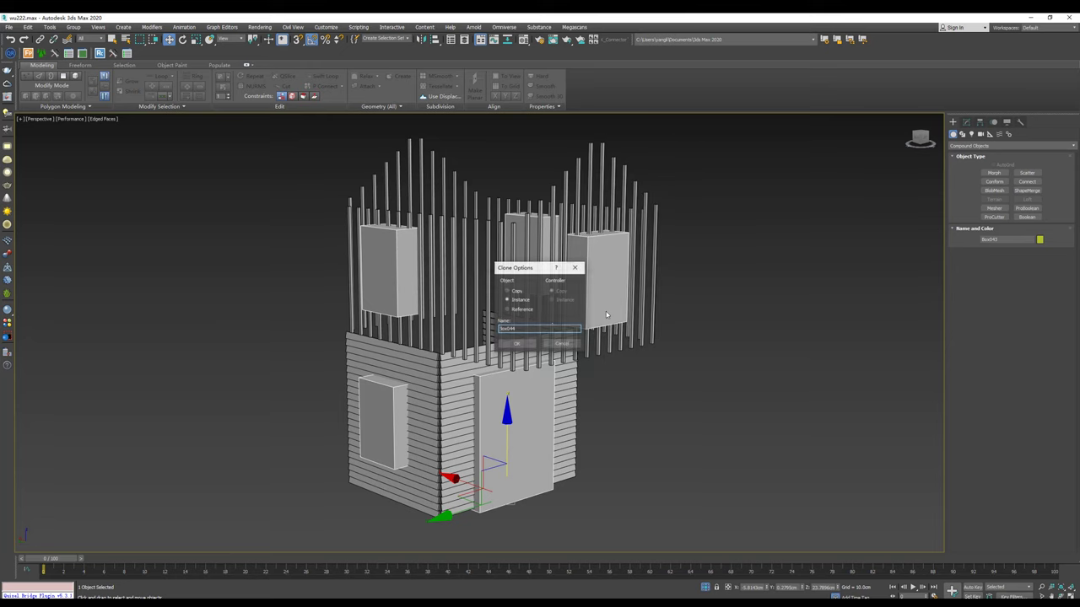
pyautogui.click(517, 344)
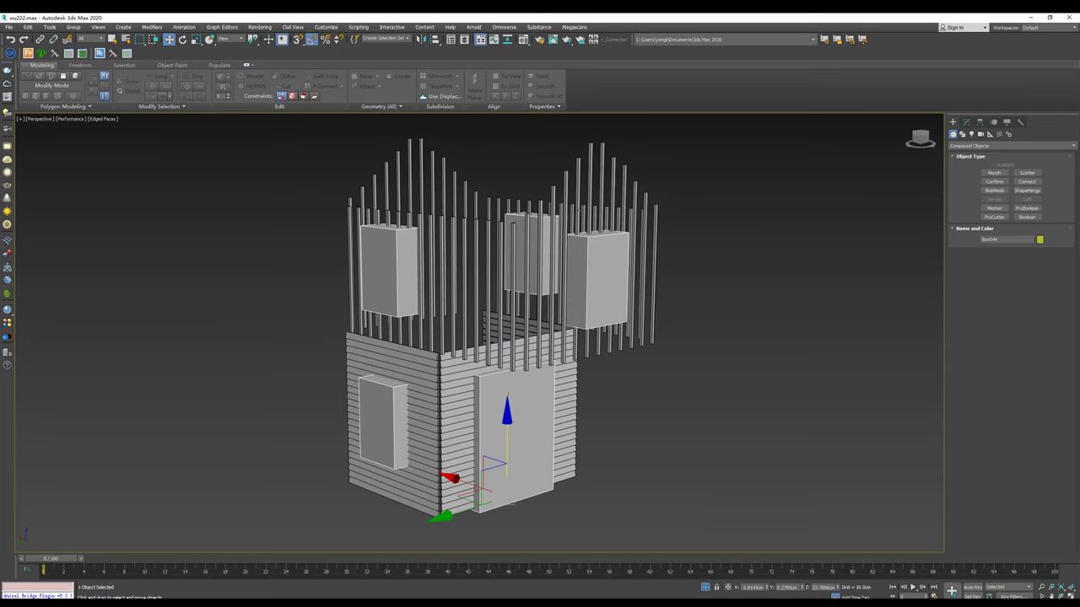
# Step: Add the instanced cutter Box044 as a second Subtract operand in Box024's Boolean
pyautogui.keyDown('ctrl'); pyautogui.click(580, 198); pyautogui.keyUp('ctrl')
pyautogui.keyDown('alt'); pyautogui.moveTo(580, 199); pyautogui.dragTo(659, 247, button='middle'); pyautogui.keyUp('alt')
pyautogui.click(607, 180)
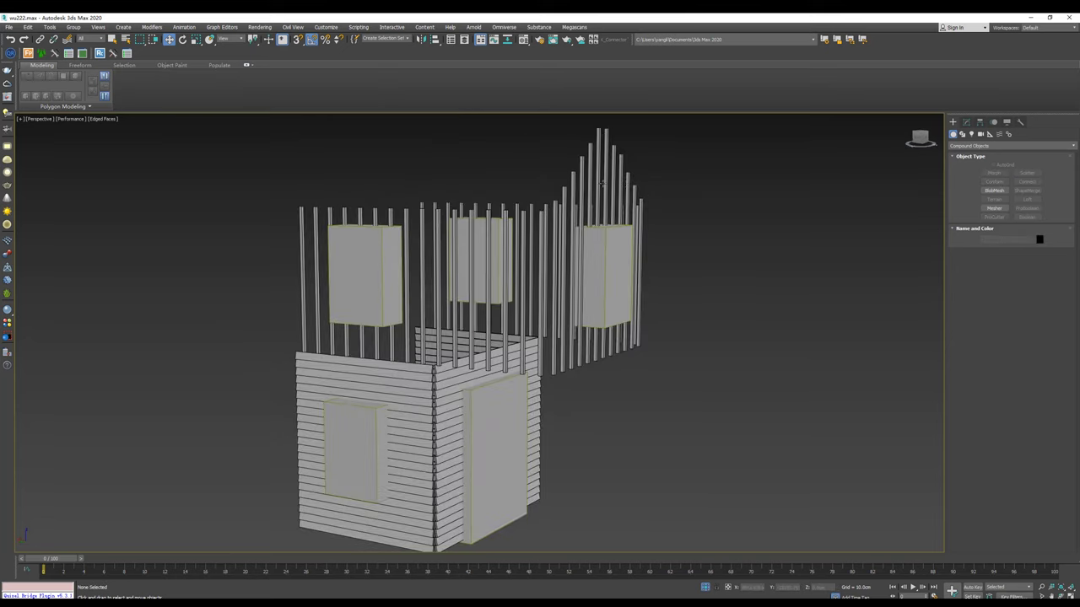
pyautogui.click(966, 122)
pyautogui.click(1011, 288)
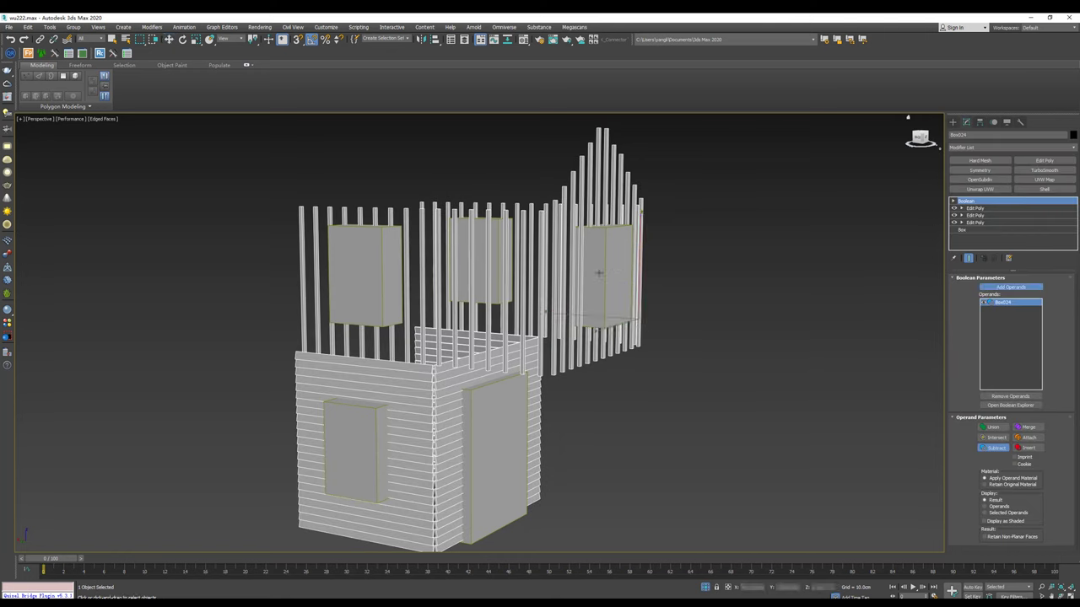
pyautogui.click(599, 273)
# Step: Subtract the opening boxes from the house's solid inner wall block
pyautogui.click(706, 589)
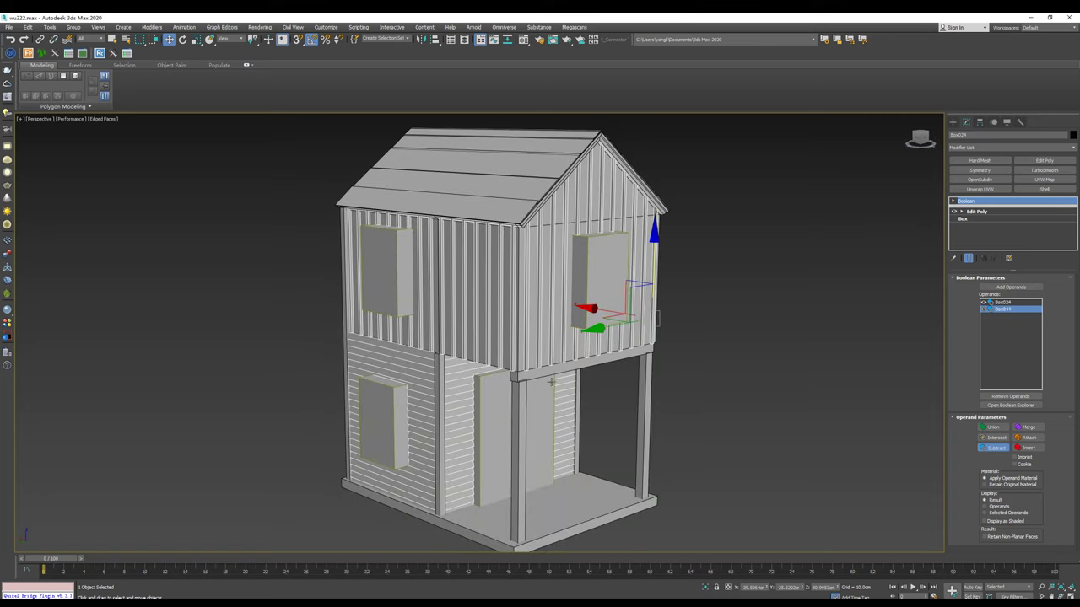
pyautogui.click(501, 405)
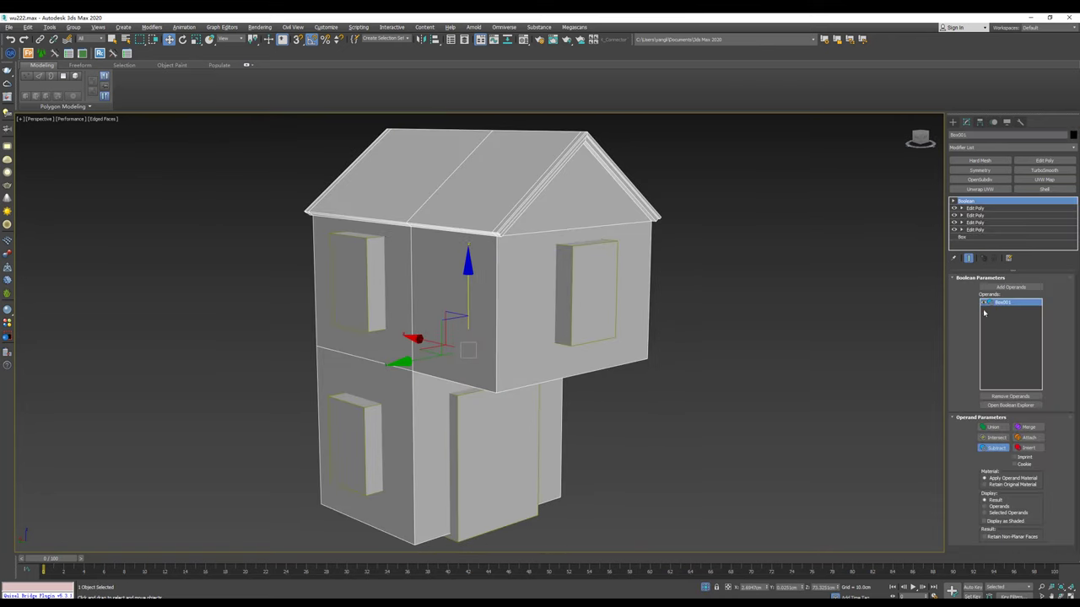
pyautogui.click(586, 294)
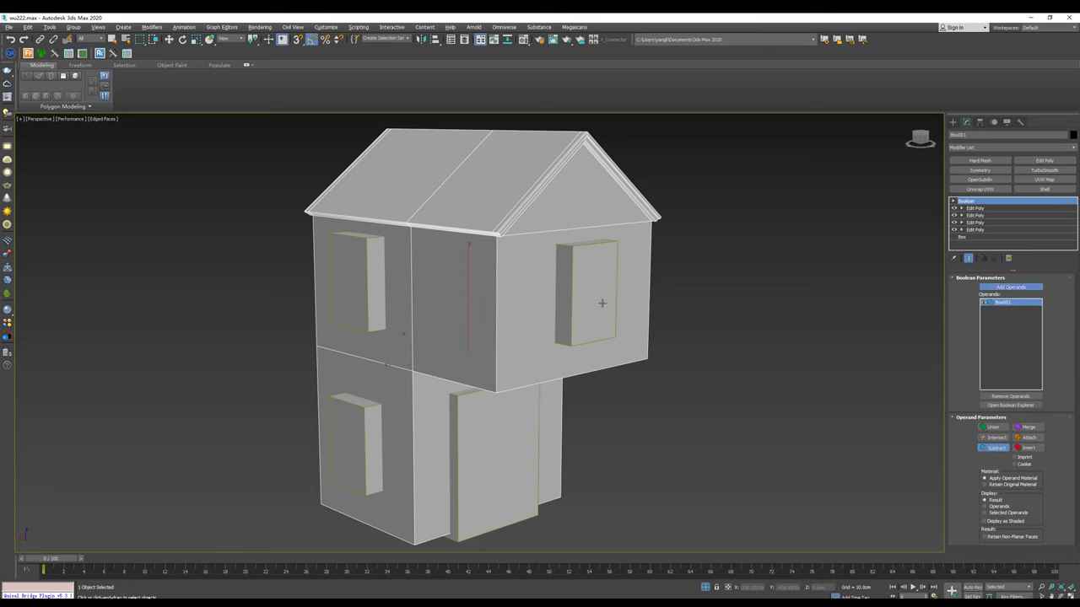
# Step: Add Edit Poly and select the inner faces of all window and door openings on both sides
pyautogui.click(1044, 160)
pyautogui.press('4')
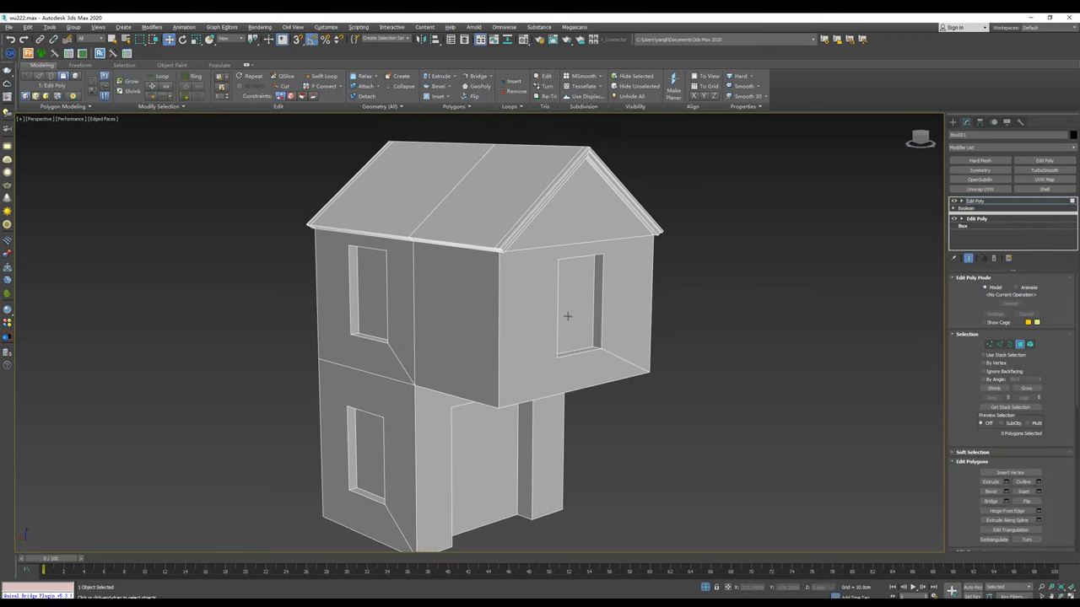
pyautogui.click(589, 320)
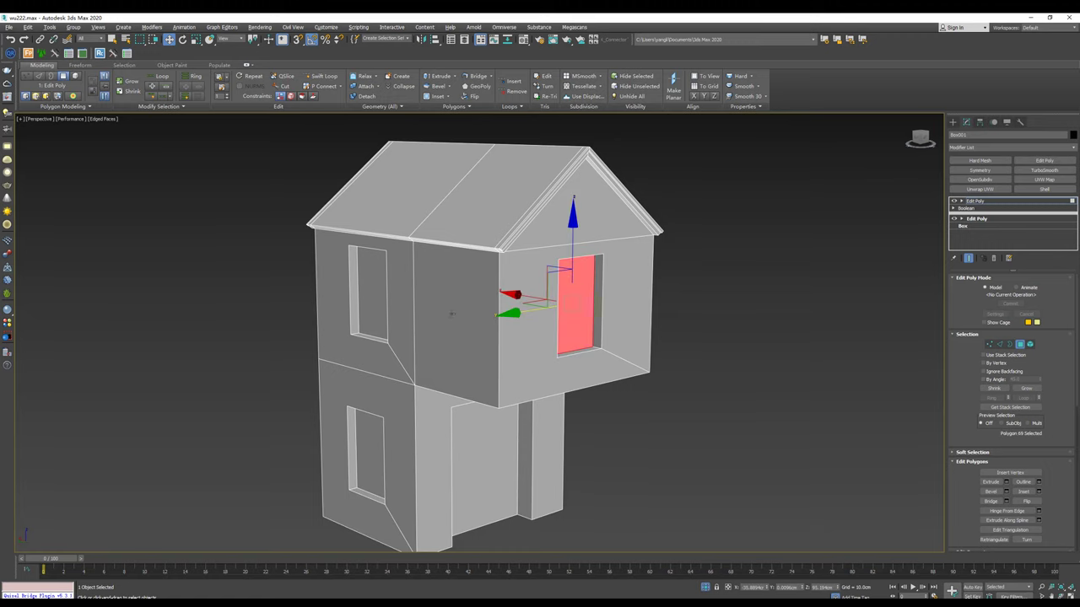
pyautogui.click(372, 294)
pyautogui.keyDown('ctrl'); pyautogui.click(369, 454); pyautogui.keyUp('ctrl')
pyautogui.keyDown('ctrl'); pyautogui.click(473, 452); pyautogui.keyUp('ctrl')
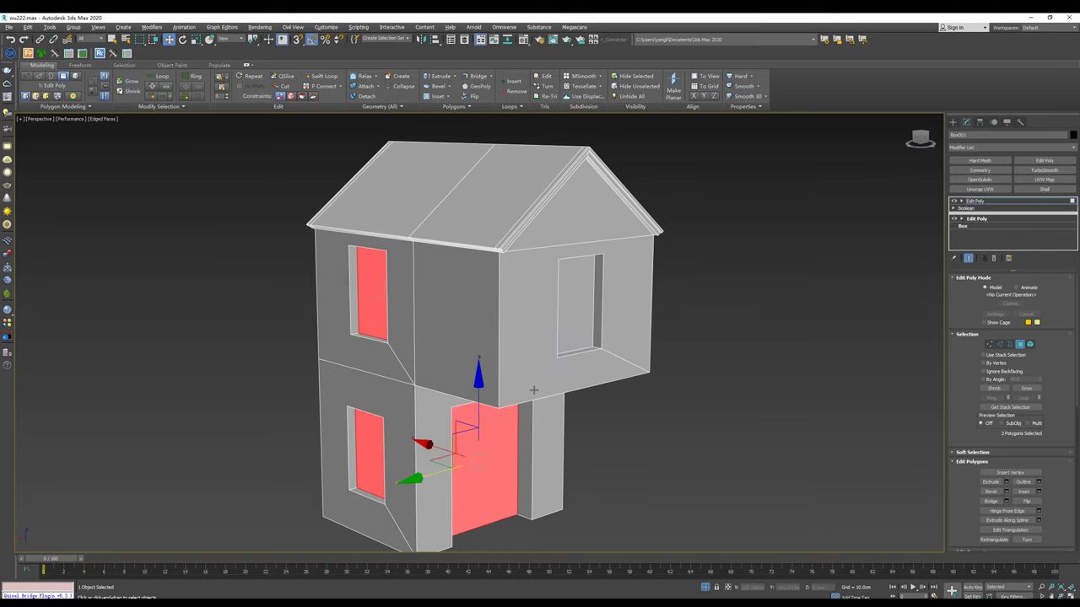
pyautogui.keyDown('alt'); pyautogui.moveTo(576, 325); pyautogui.dragTo(636, 336, button='middle'); pyautogui.keyUp('alt')
pyautogui.keyDown('ctrl'); pyautogui.click(523, 329); pyautogui.keyUp('ctrl')
pyautogui.keyDown('ctrl'); pyautogui.click(521, 515); pyautogui.keyUp('ctrl')
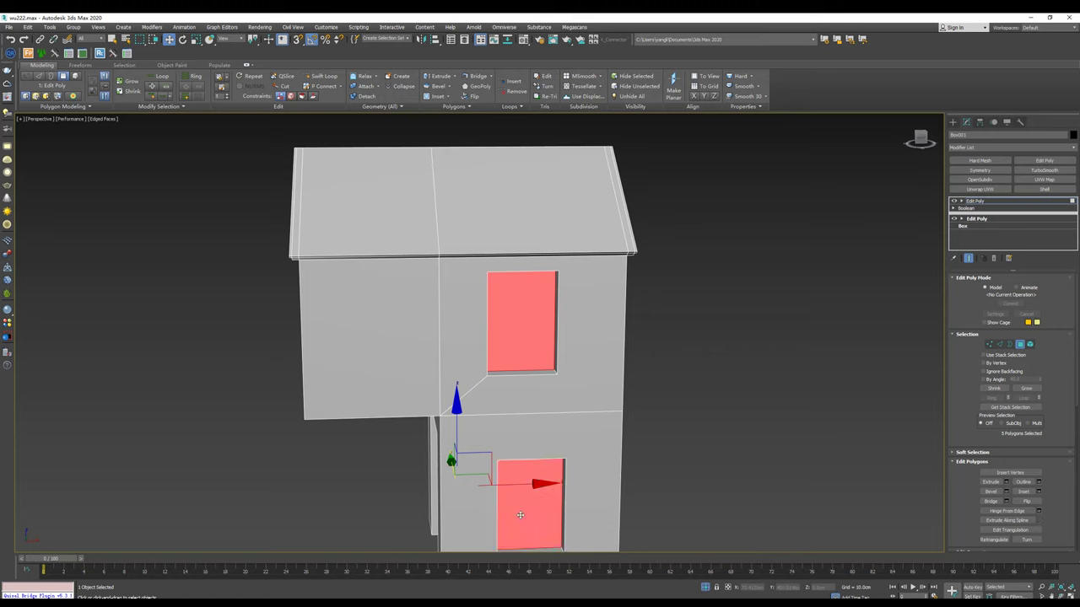
# Step: Grow the selection to the openings' side faces and delete them
pyautogui.click(1023, 389)
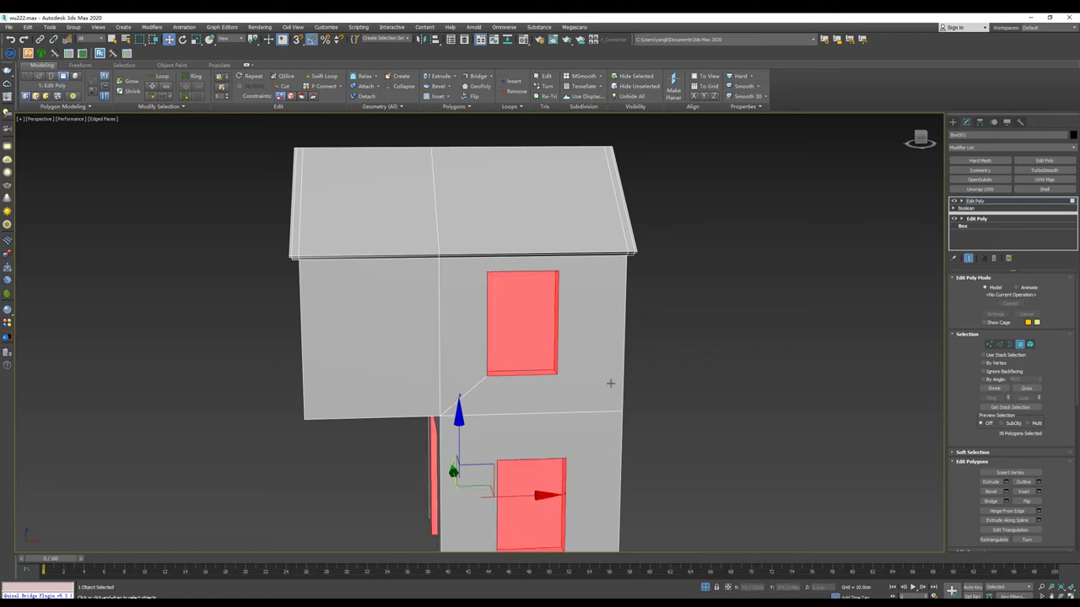
pyautogui.press('Delete')
pyautogui.keyDown('alt'); pyautogui.moveTo(619, 350); pyautogui.dragTo(676, 353, button='middle'); pyautogui.keyUp('alt')
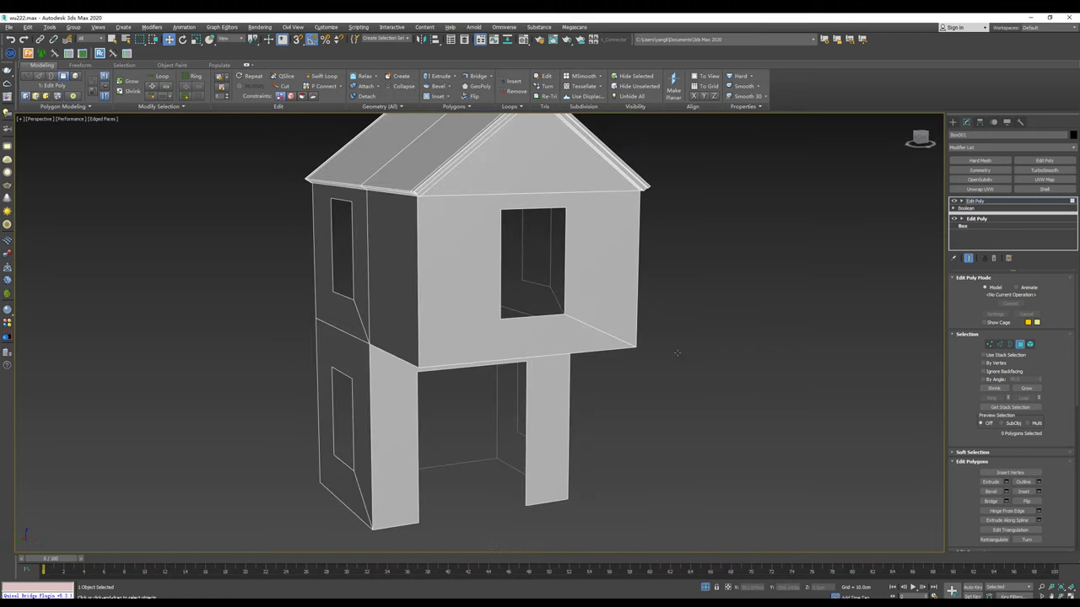
pyautogui.click(951, 121)
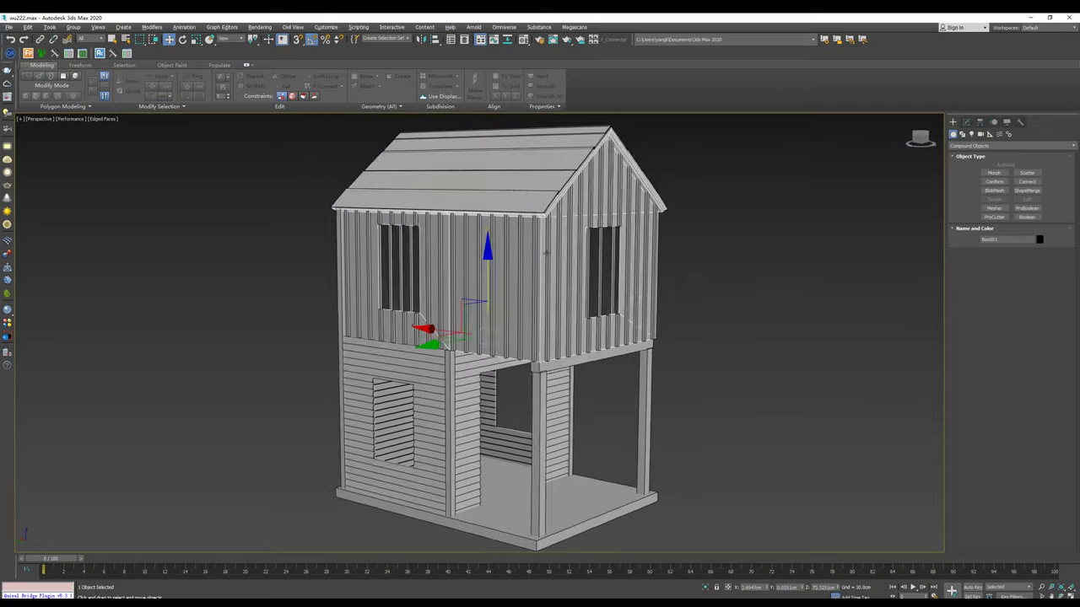
# Step: Orbit and zoom around the hut to inspect the new window and door openings
pyautogui.click(557, 263)
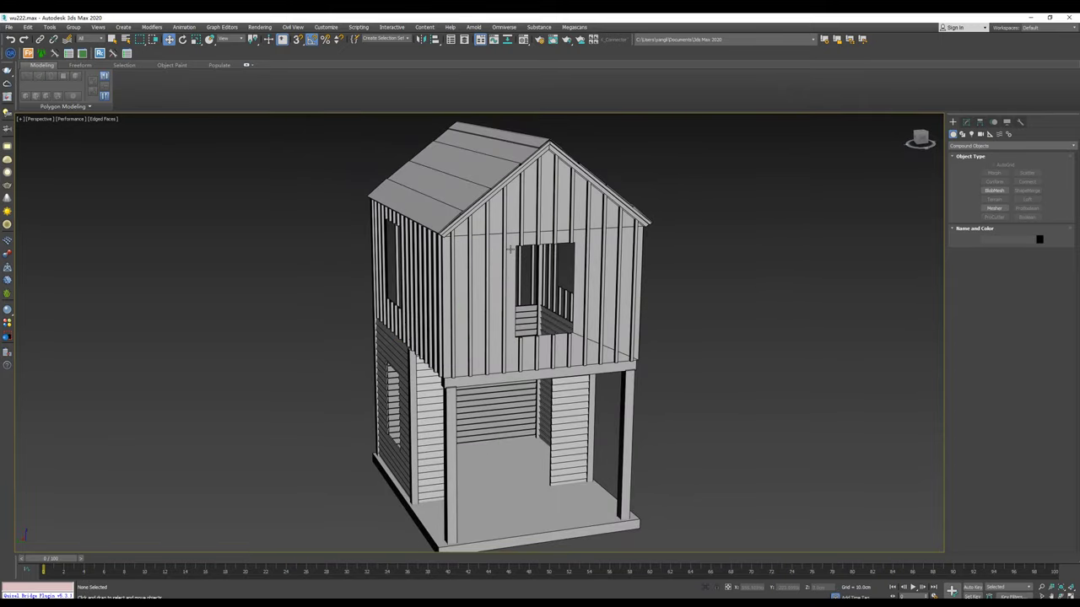
pyautogui.keyDown('alt'); pyautogui.moveTo(510, 249); pyautogui.dragTo(534, 246, button='middle'); pyautogui.keyUp('alt')
pyautogui.scroll(4, 561, 325)
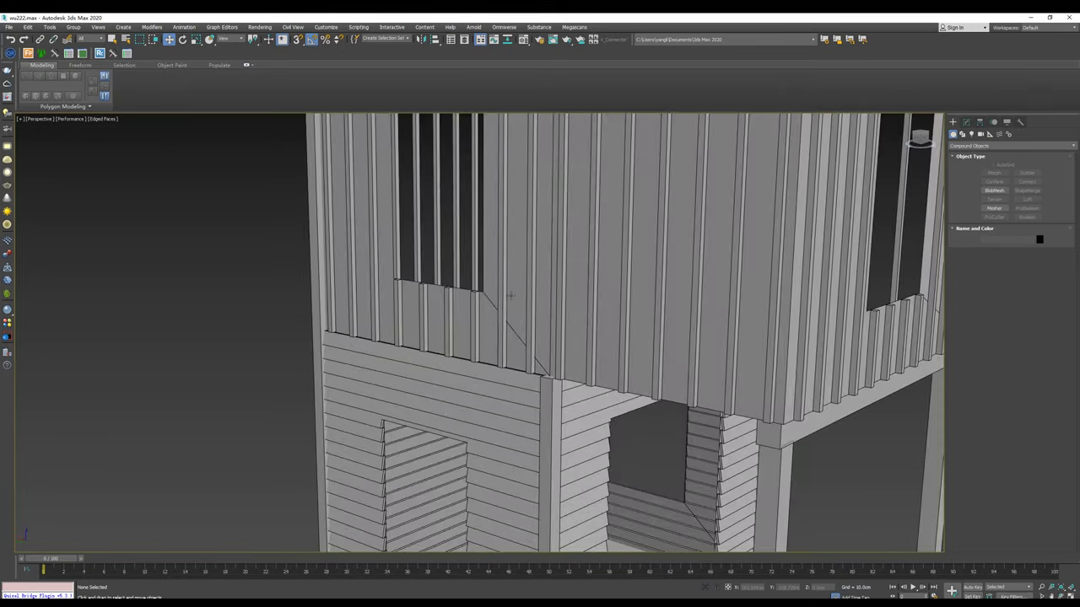
pyautogui.click(510, 296)
pyautogui.scroll(-1, 510, 295)
pyautogui.scroll(-4, 510, 295)
pyautogui.keyDown('alt'); pyautogui.moveTo(510, 295); pyautogui.dragTo(641, 295, button='middle'); pyautogui.keyUp('alt')
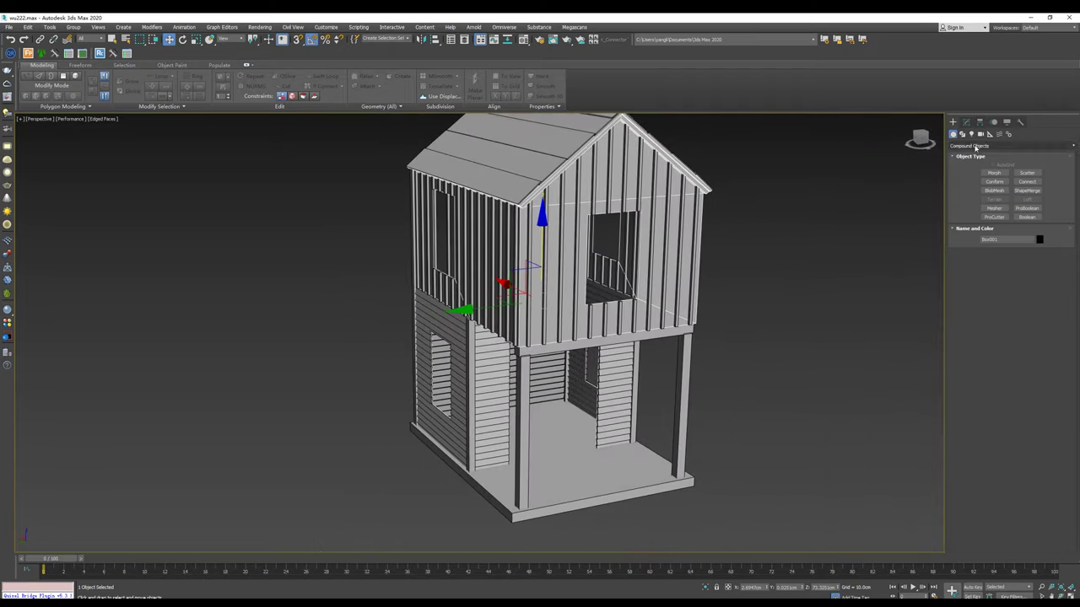
# Step: Start a new Box from Create > Standard Primitives
pyautogui.click(976, 147)
pyautogui.click(978, 161)
pyautogui.click(995, 172)
# Step: Draw a long flat plank box and move it above the front gable window
pyautogui.moveTo(573, 532); pyautogui.dragTo(566, 494, button='middle')
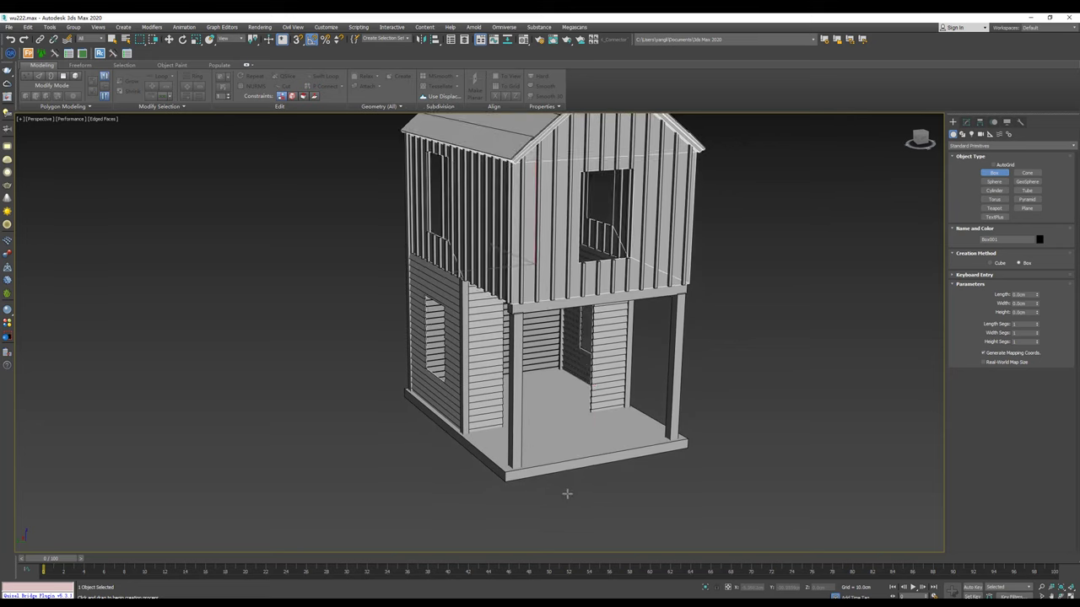
pyautogui.moveTo(567, 493); pyautogui.dragTo(637, 477)
pyautogui.click(640, 474)
pyautogui.press('w')
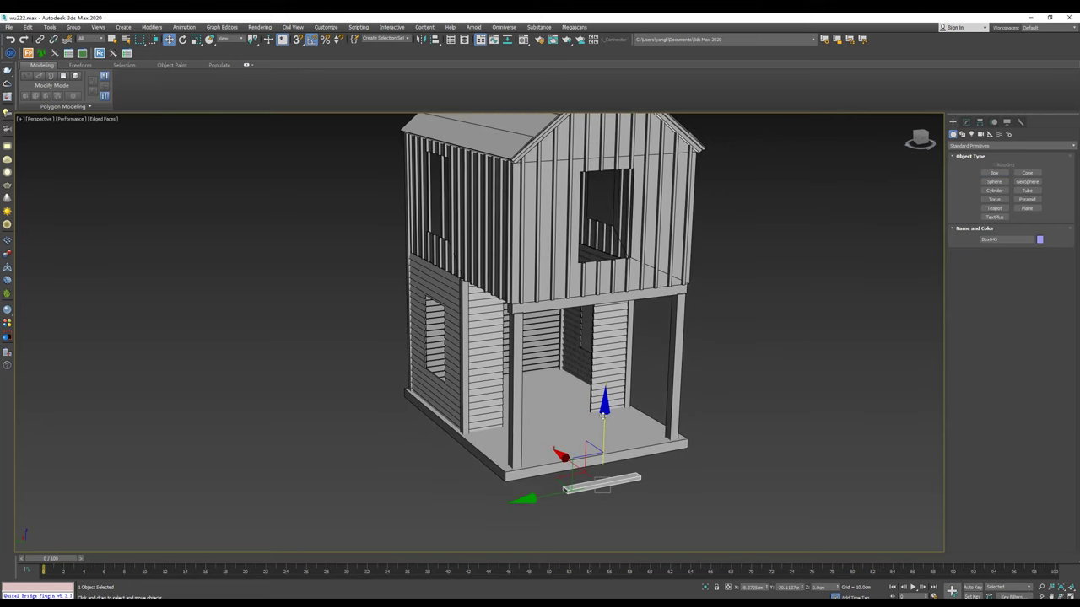
pyautogui.moveTo(604, 414); pyautogui.dragTo(609, 126)
pyautogui.press('z')
pyautogui.scroll(-3, 533, 286)
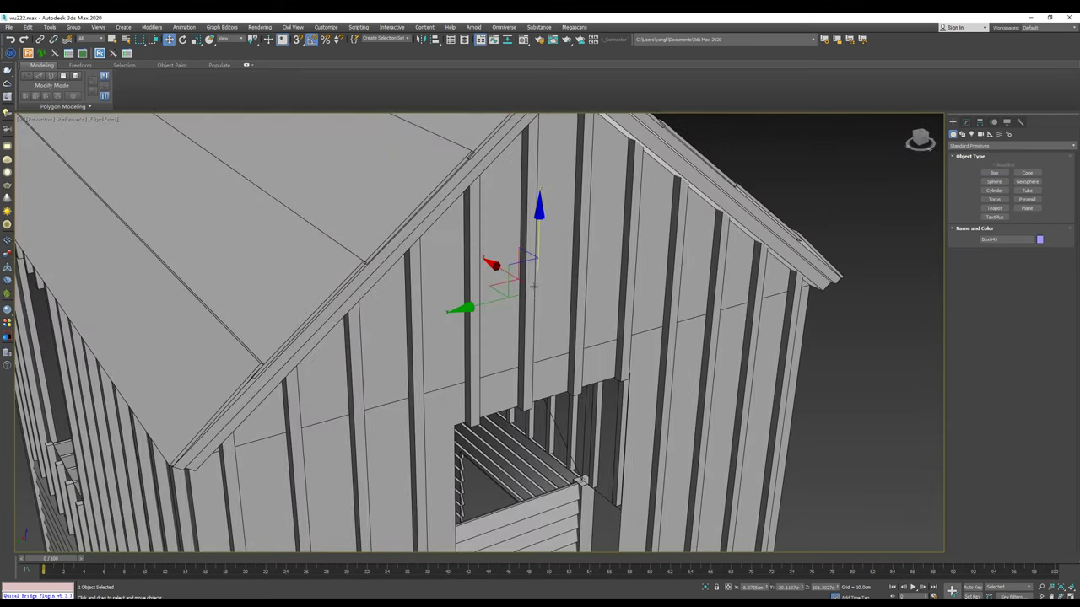
pyautogui.moveTo(534, 286); pyautogui.dragTo(530, 459)
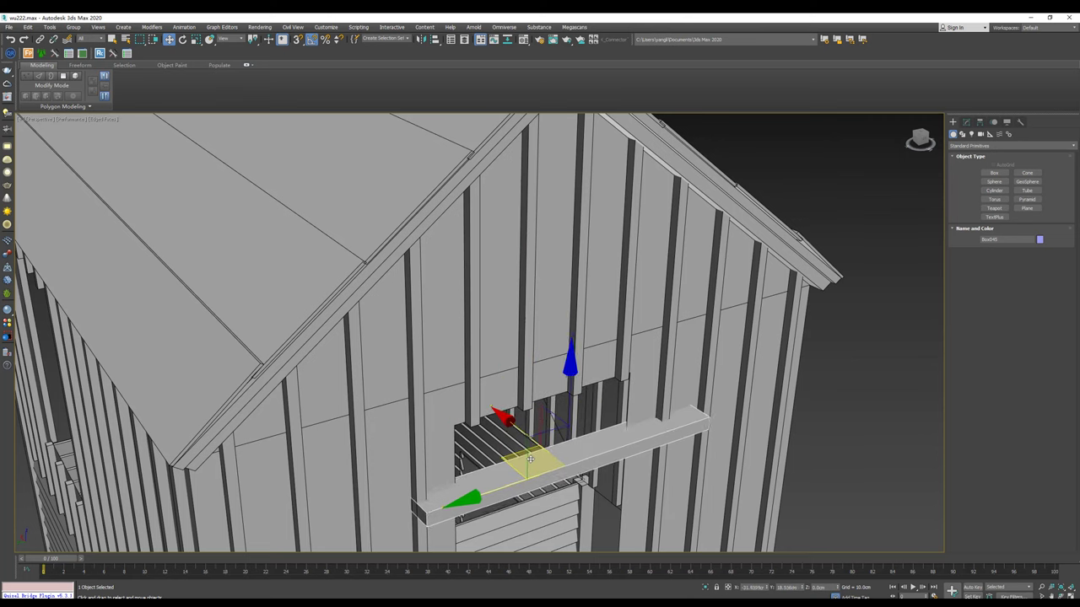
pyautogui.keyDown('alt'); pyautogui.moveTo(530, 459); pyautogui.dragTo(558, 396, button='middle'); pyautogui.keyUp('alt')
pyautogui.moveTo(562, 376); pyautogui.dragTo(562, 318)
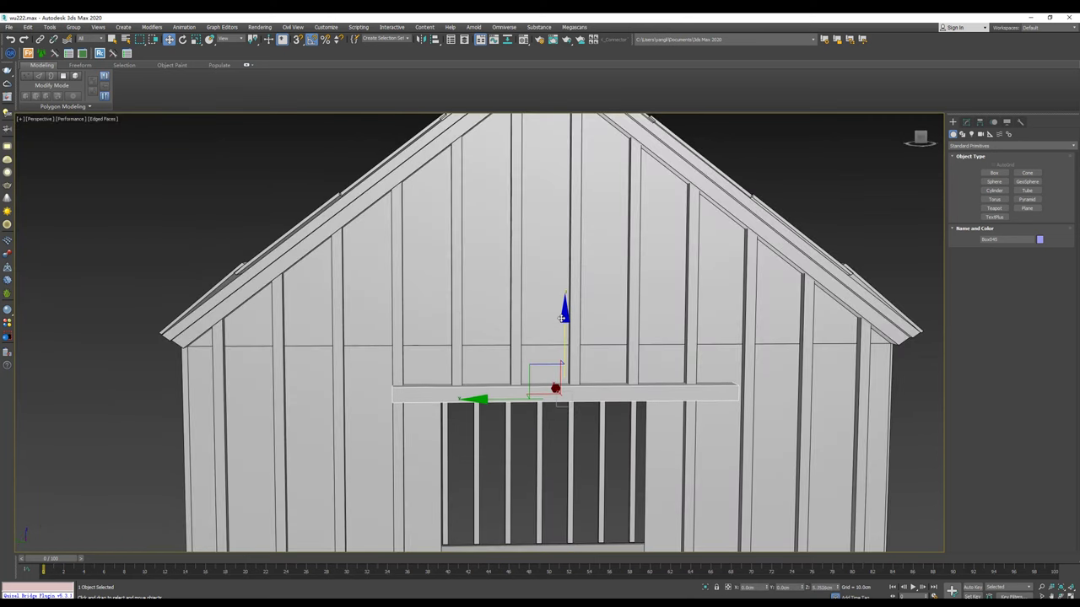
pyautogui.keyDown('alt'); pyautogui.moveTo(562, 318); pyautogui.dragTo(590, 320, button='middle'); pyautogui.keyUp('alt')
# Step: Adjust the plank's Length and Width so it spans and centres over the window
pyautogui.click(965, 123)
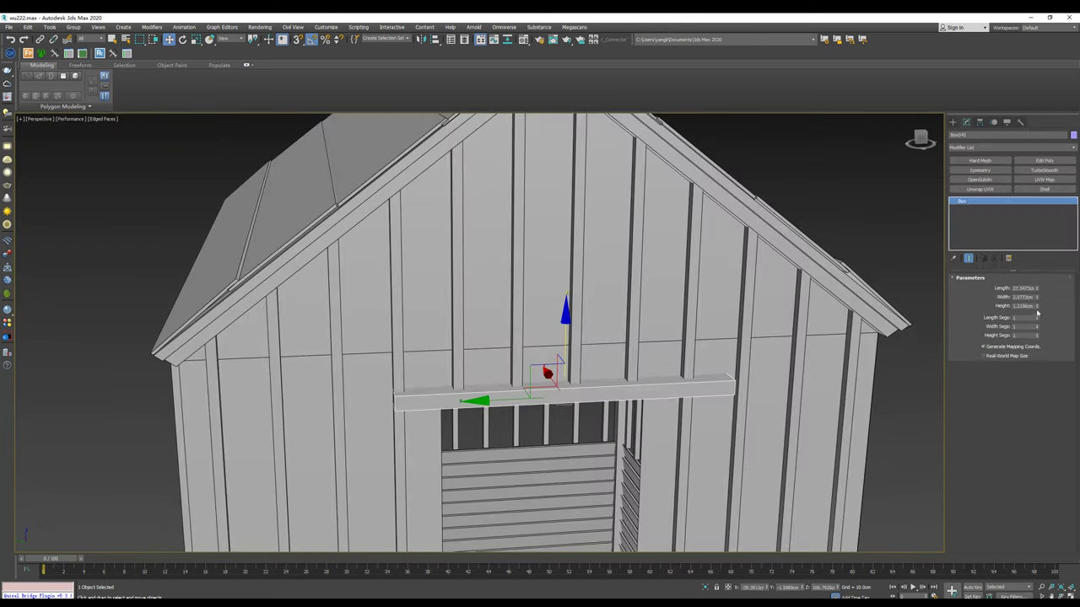
pyautogui.moveTo(1037, 300); pyautogui.dragTo(1037, 306)
pyautogui.keyDown('alt'); pyautogui.moveTo(676, 428); pyautogui.dragTo(666, 407, button='middle'); pyautogui.keyUp('alt')
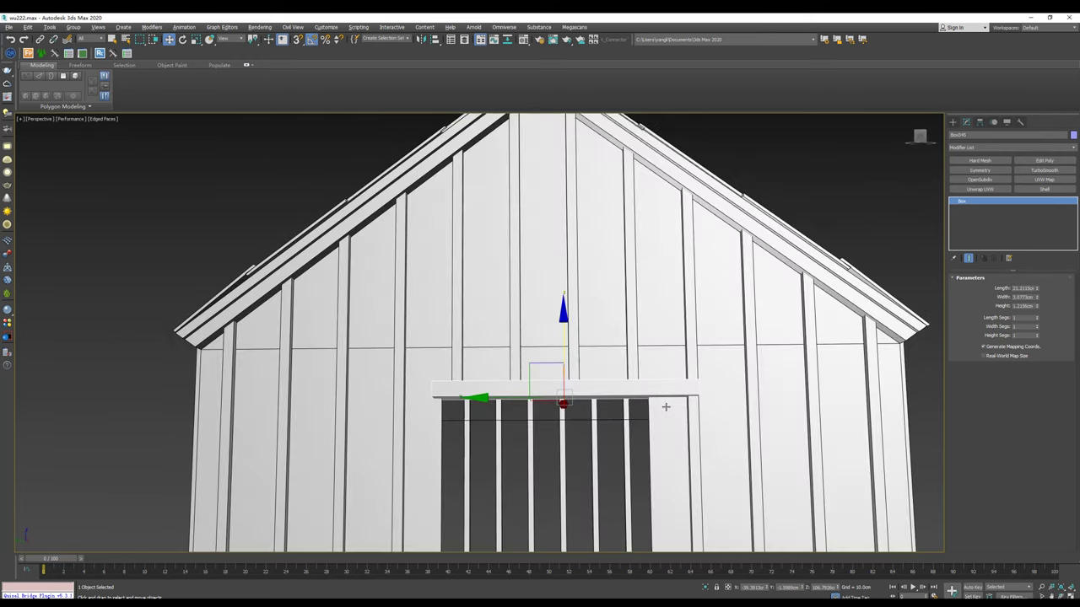
pyautogui.moveTo(561, 398); pyautogui.dragTo(482, 402)
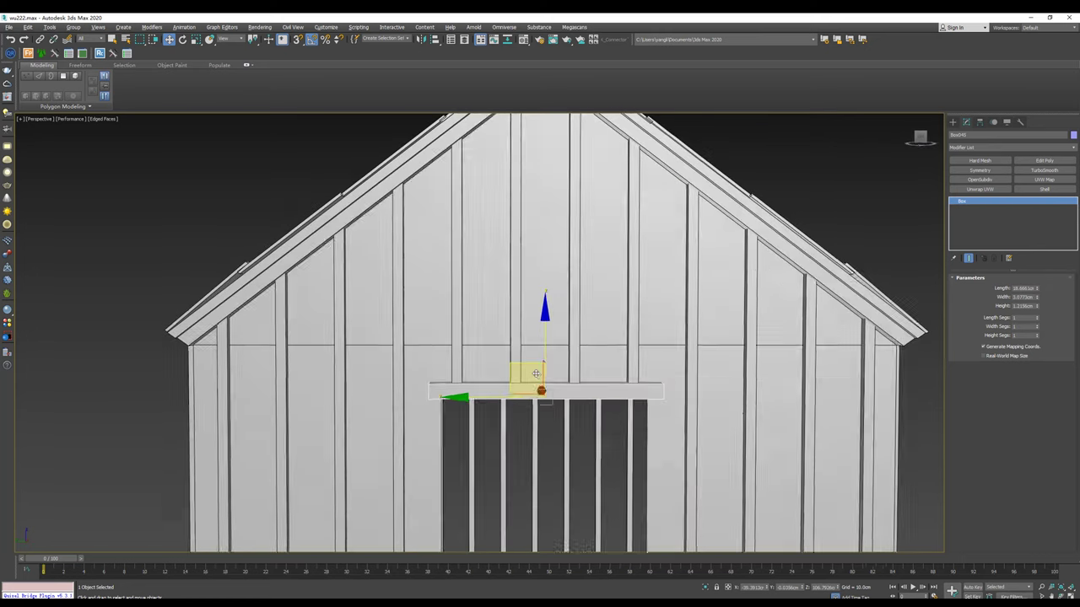
pyautogui.keyDown('alt'); pyautogui.moveTo(532, 365); pyautogui.dragTo(624, 375, button='middle'); pyautogui.keyUp('alt')
pyautogui.moveTo(1038, 300); pyautogui.dragTo(1037, 322)
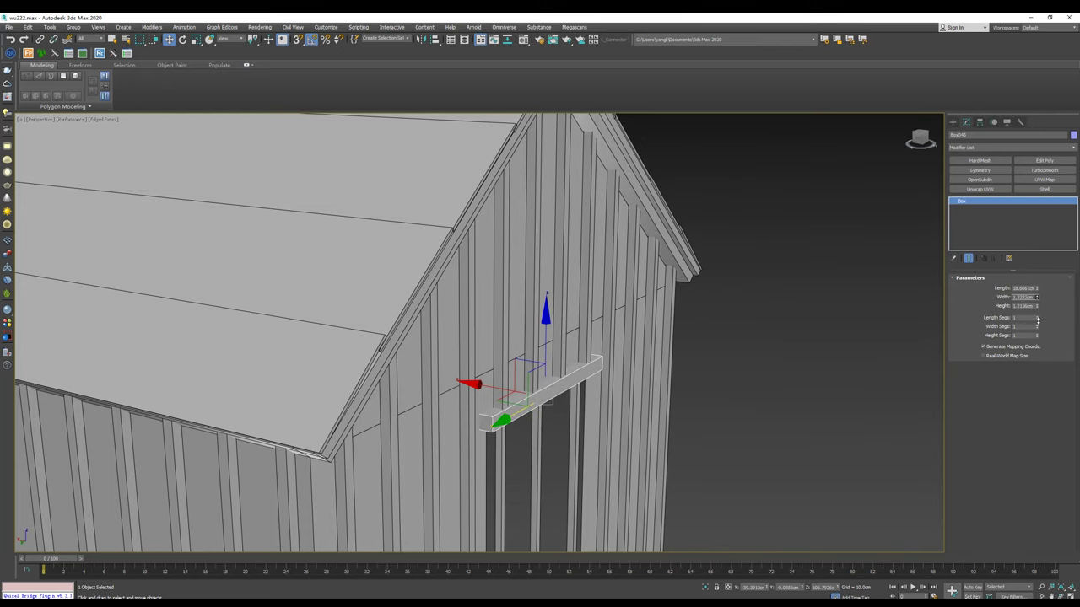
pyautogui.keyDown('alt'); pyautogui.moveTo(620, 359); pyautogui.dragTo(675, 363, button='middle'); pyautogui.keyUp('alt')
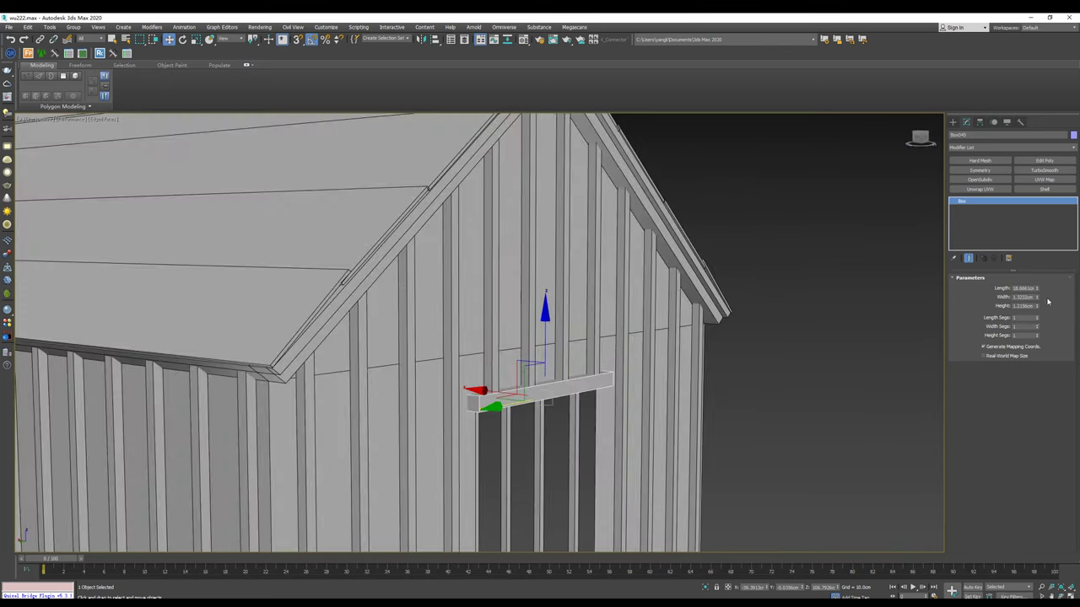
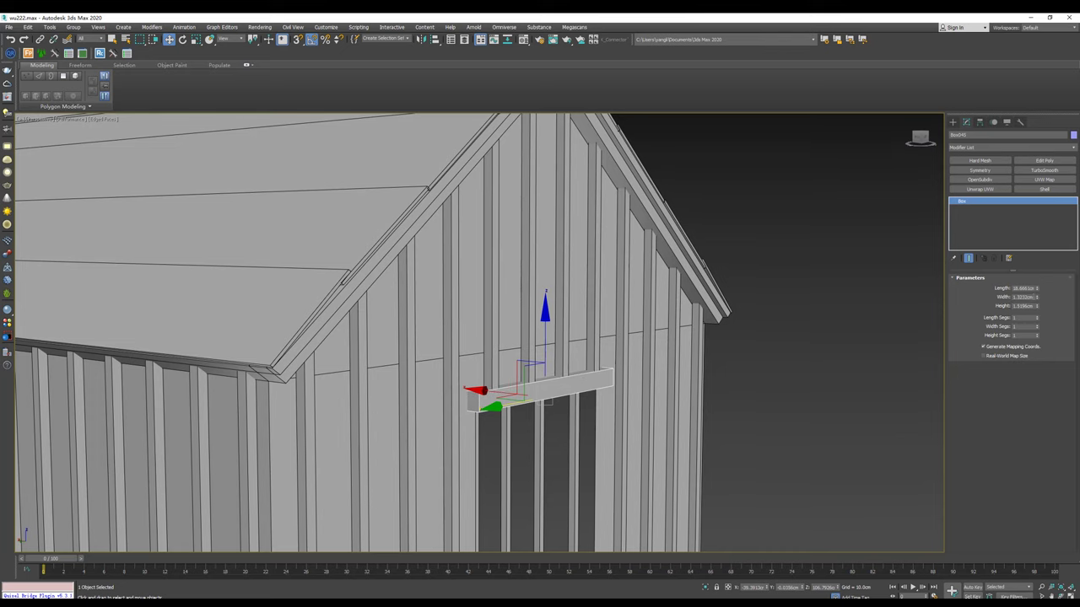
# Step: Copy the gable window's top plank down to form a sill board
pyautogui.moveTo(523, 253)
pyautogui.keyDown('alt'); pyautogui.mouseDown(button='middle')
pyautogui.moveTo(554, 257)
pyautogui.moveTo(540, 289)
pyautogui.mouseUp(button='middle'); pyautogui.keyUp('alt')
pyautogui.scroll(-3, 545, 250)
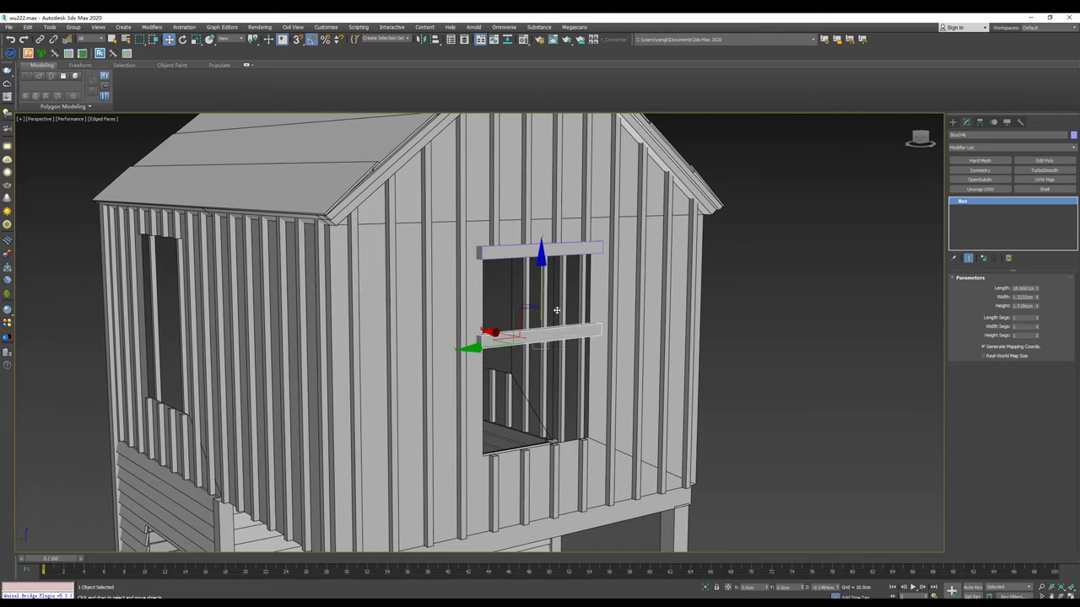
pyautogui.keyDown('shift'); pyautogui.moveTo(544, 218); pyautogui.dragTo(569, 396); pyautogui.keyUp('shift')
pyautogui.moveTo(568, 396)
pyautogui.keyDown('alt'); pyautogui.mouseDown(button='middle')
pyautogui.moveTo(547, 346)
pyautogui.moveTo(534, 385)
pyautogui.mouseUp(button='middle'); pyautogui.keyUp('alt')
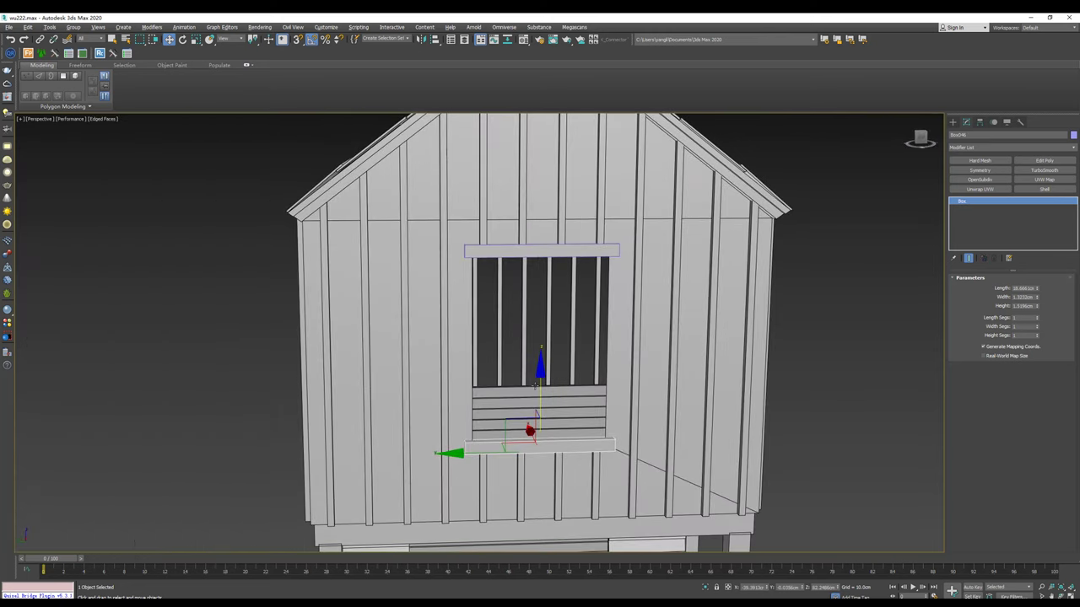
# Step: Copy the sill plank up, rotate it 90° upright and place it at the window's left edge
pyautogui.keyDown('shift'); pyautogui.moveTo(523, 432); pyautogui.dragTo(485, 361); pyautogui.keyUp('shift')
pyautogui.press('e')
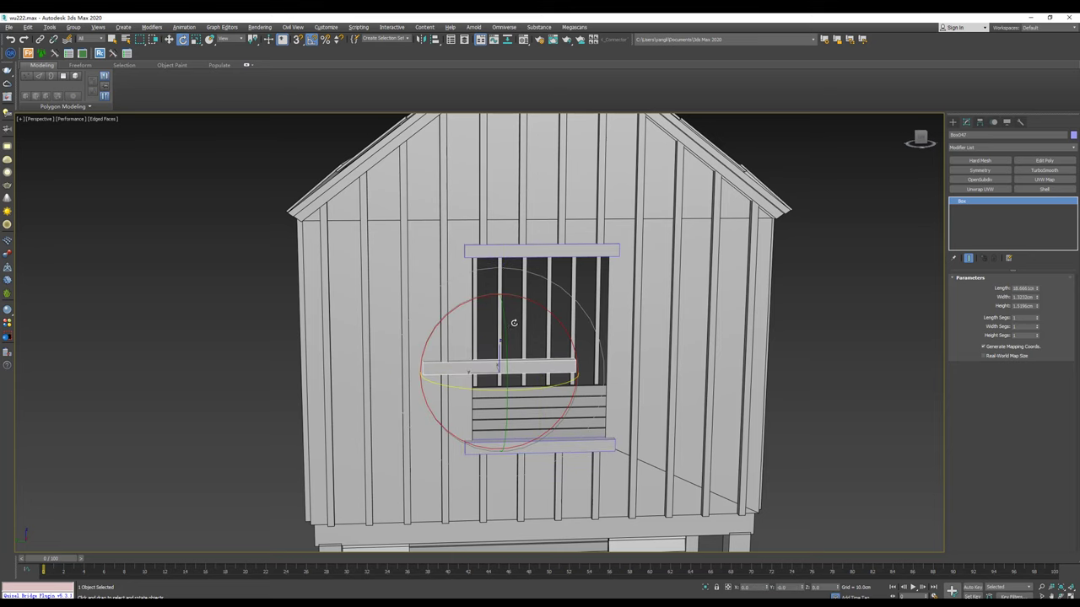
pyautogui.moveTo(533, 303); pyautogui.dragTo(499, 364)
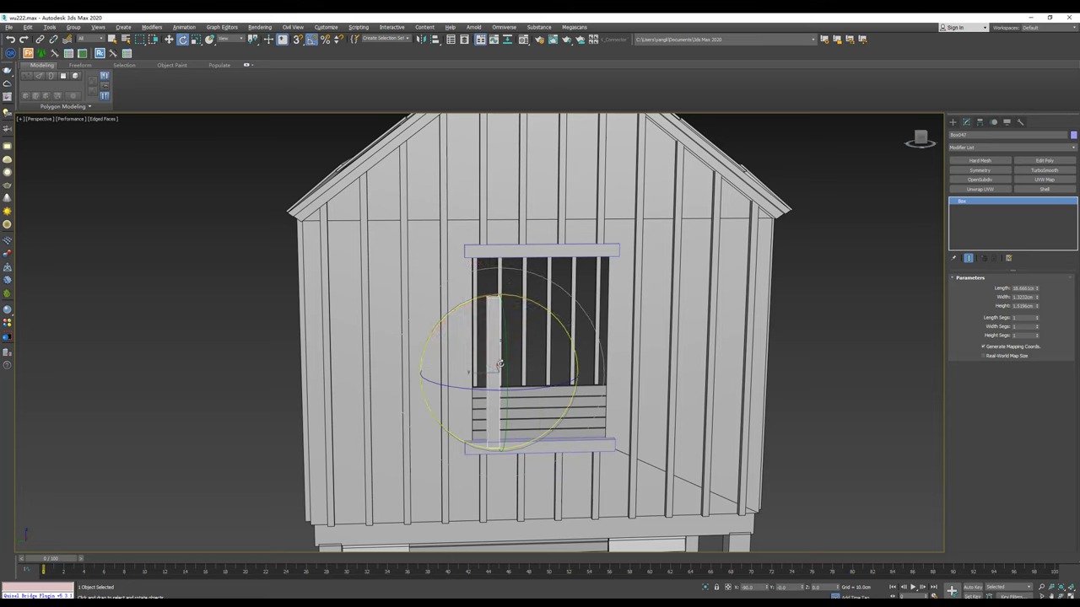
pyautogui.press('w')
pyautogui.moveTo(432, 374); pyautogui.dragTo(403, 374)
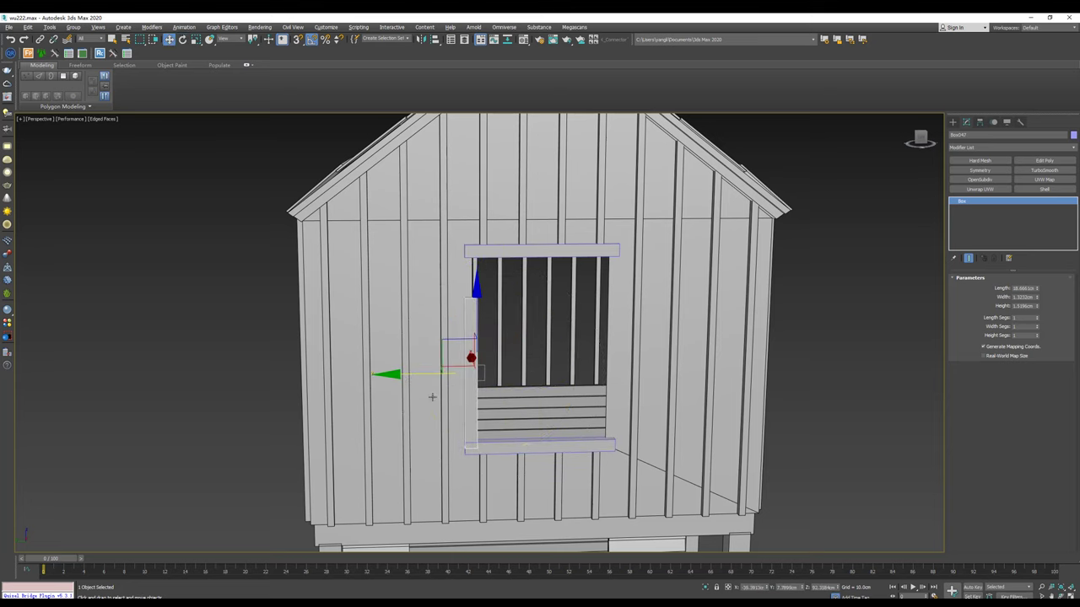
pyautogui.scroll(3, 434, 395)
pyautogui.moveTo(502, 300); pyautogui.dragTo(499, 290)
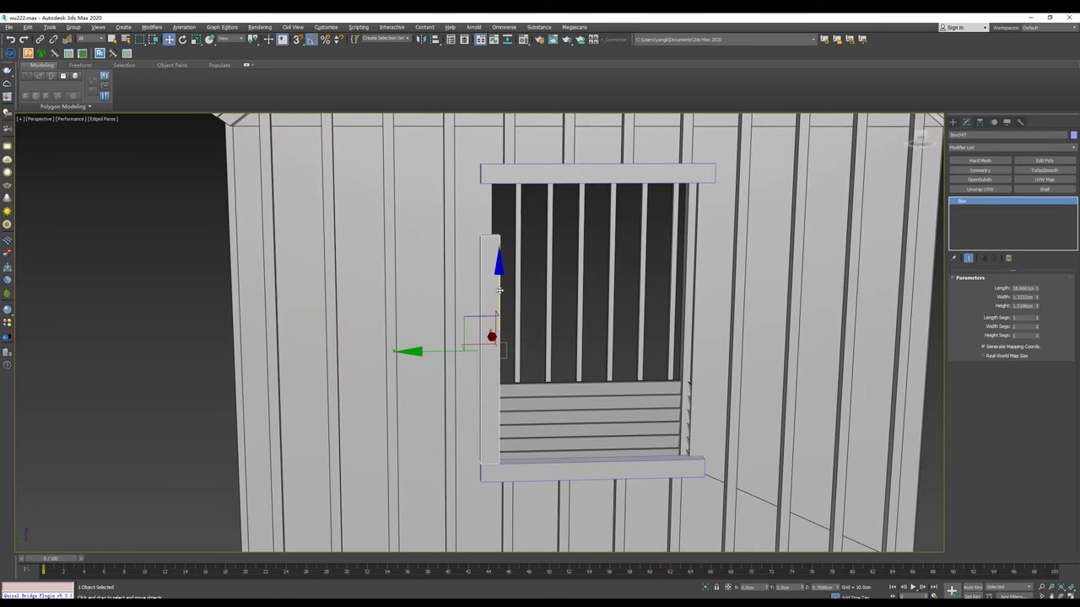
pyautogui.moveTo(482, 376)
pyautogui.keyDown('alt'); pyautogui.mouseDown(button='middle')
pyautogui.moveTo(523, 369)
pyautogui.moveTo(506, 371)
pyautogui.mouseUp(button='middle'); pyautogui.keyUp('alt')
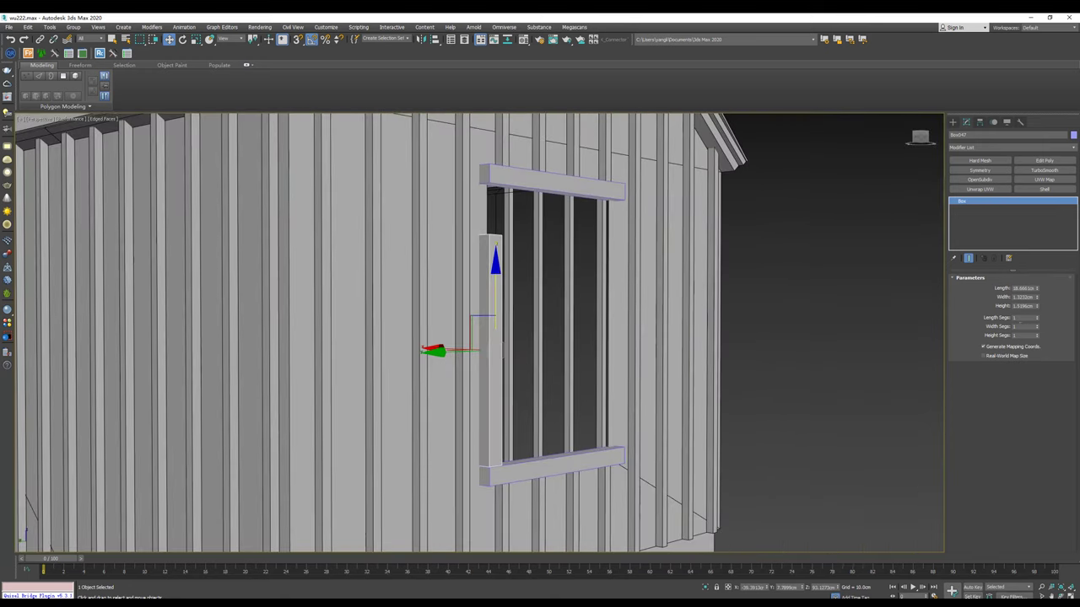
# Step: Add Edit Poly and stretch the upright plank's top vertices up to the top board
pyautogui.click(1033, 161)
pyautogui.moveTo(391, 167); pyautogui.dragTo(390, 167)
pyautogui.keyDown('alt'); pyautogui.moveTo(390, 167); pyautogui.dragTo(485, 287, button='middle'); pyautogui.keyUp('alt')
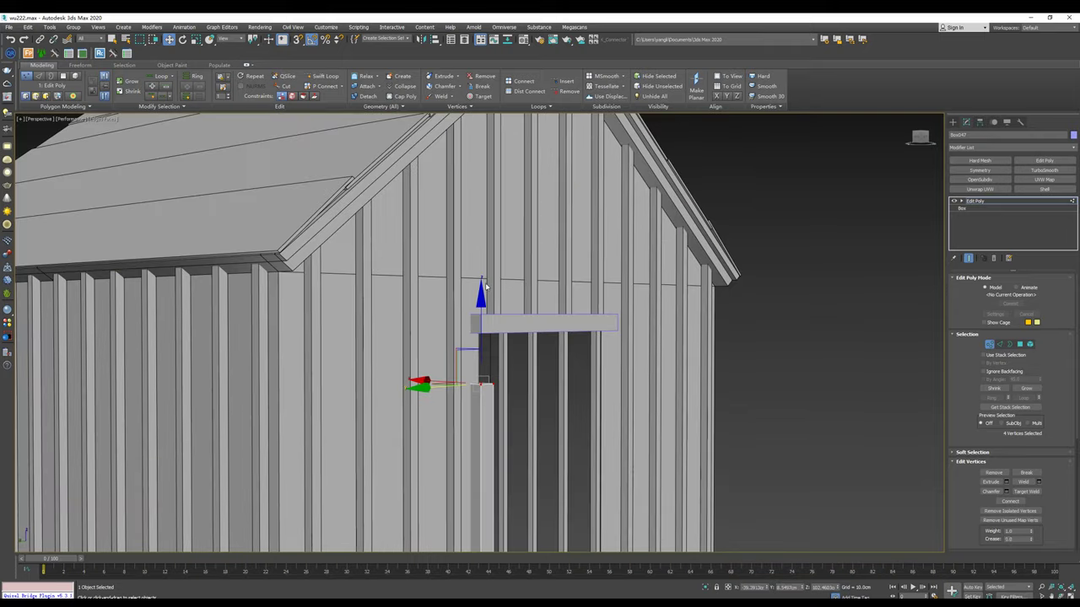
pyautogui.moveTo(480, 295); pyautogui.dragTo(489, 248)
pyautogui.click(953, 122)
# Step: Copy the left vertical plank across to the window's right edge
pyautogui.keyDown('alt'); pyautogui.moveTo(863, 183); pyautogui.dragTo(391, 358, button='middle'); pyautogui.keyUp('alt')
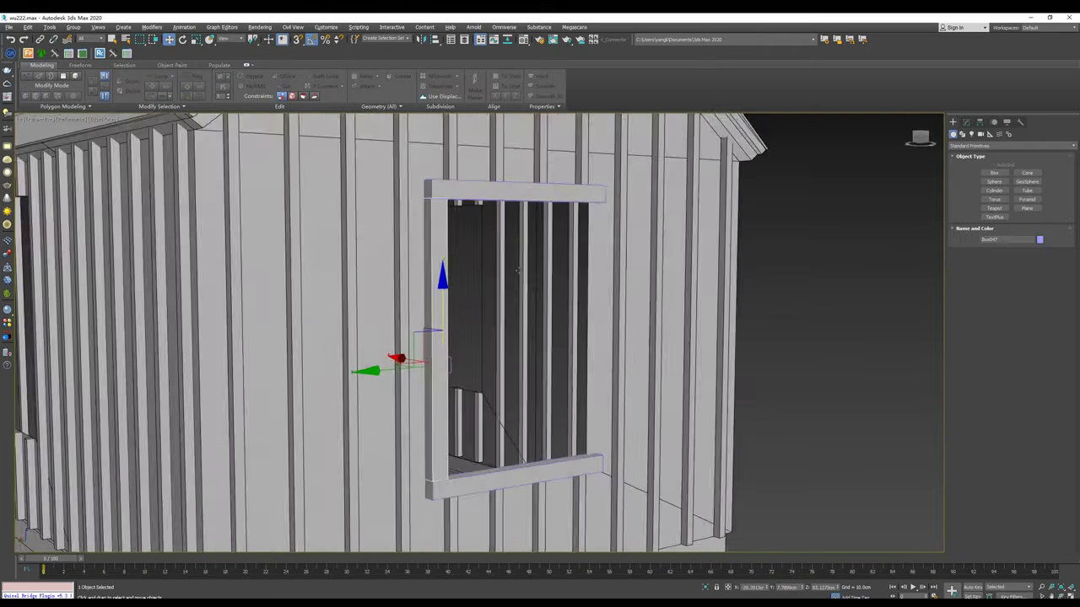
pyautogui.keyDown('shift'); pyautogui.moveTo(379, 369); pyautogui.dragTo(580, 401); pyautogui.keyUp('shift')
pyautogui.press('Return')
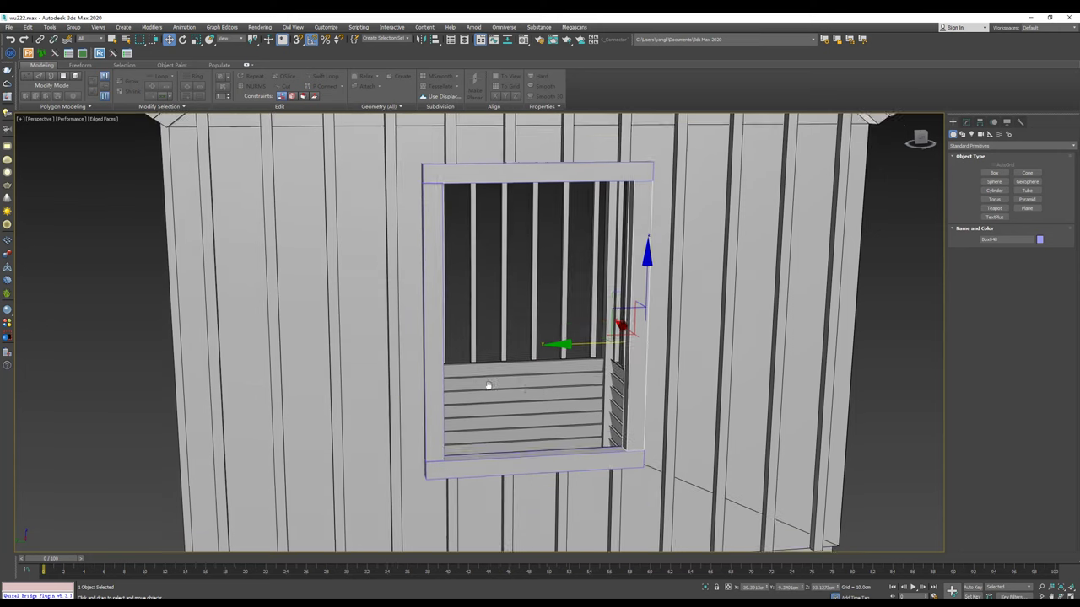
# Step: Copy the top frame board down to the window's middle as a horizontal crossbar
pyautogui.keyDown('alt'); pyautogui.moveTo(487, 385); pyautogui.dragTo(509, 341, button='middle'); pyautogui.keyUp('alt')
pyautogui.scroll(-3, 552, 243)
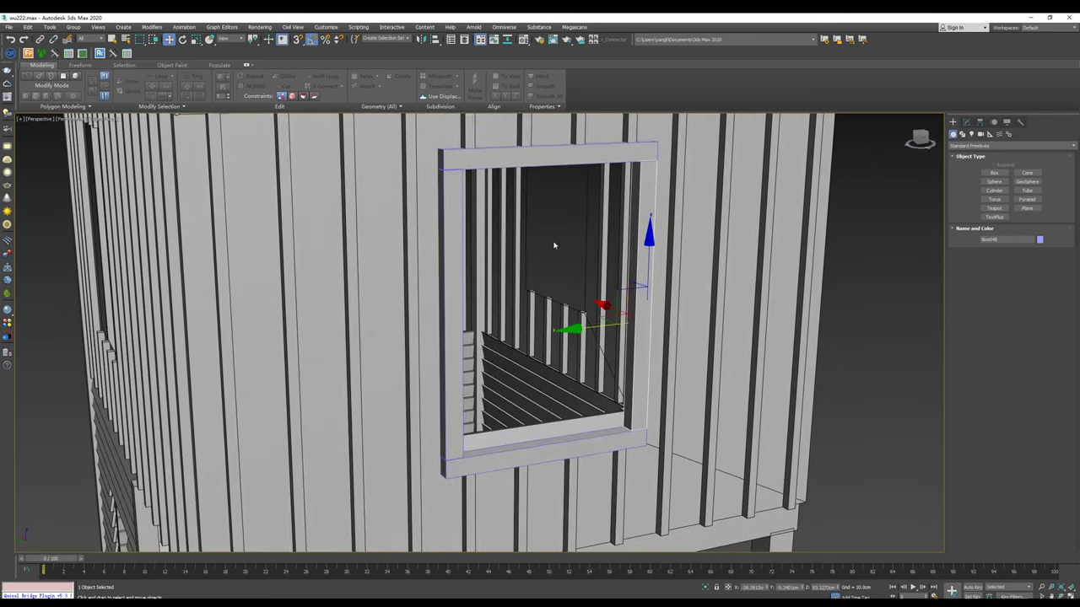
pyautogui.keyDown('alt'); pyautogui.moveTo(549, 242); pyautogui.dragTo(582, 258, button='middle'); pyautogui.keyUp('alt')
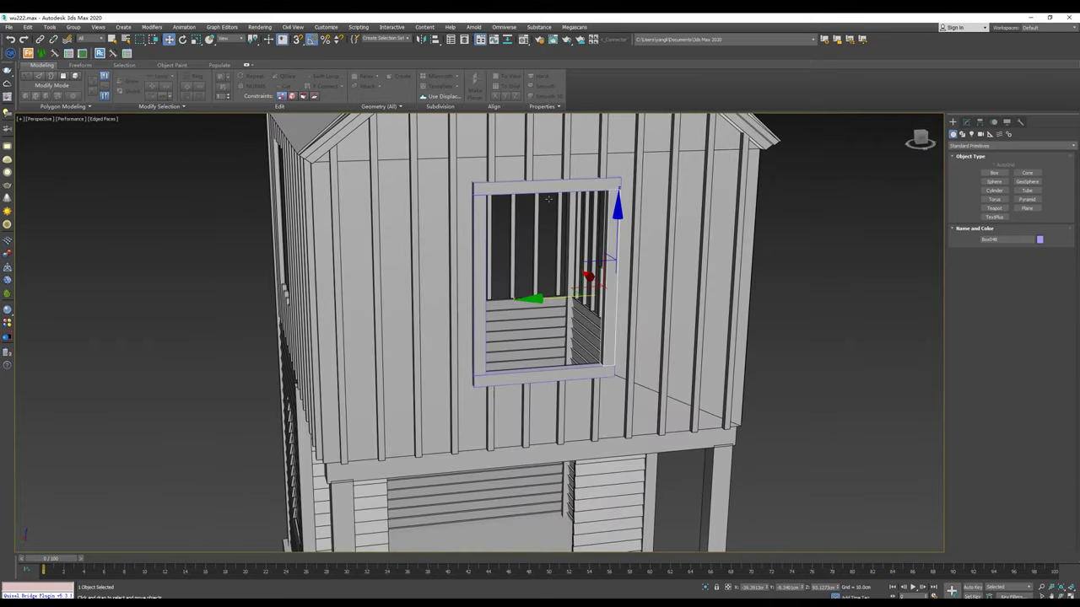
pyautogui.click(548, 187)
pyautogui.keyDown('shift'); pyautogui.moveTo(547, 136); pyautogui.dragTo(531, 293); pyautogui.keyUp('shift')
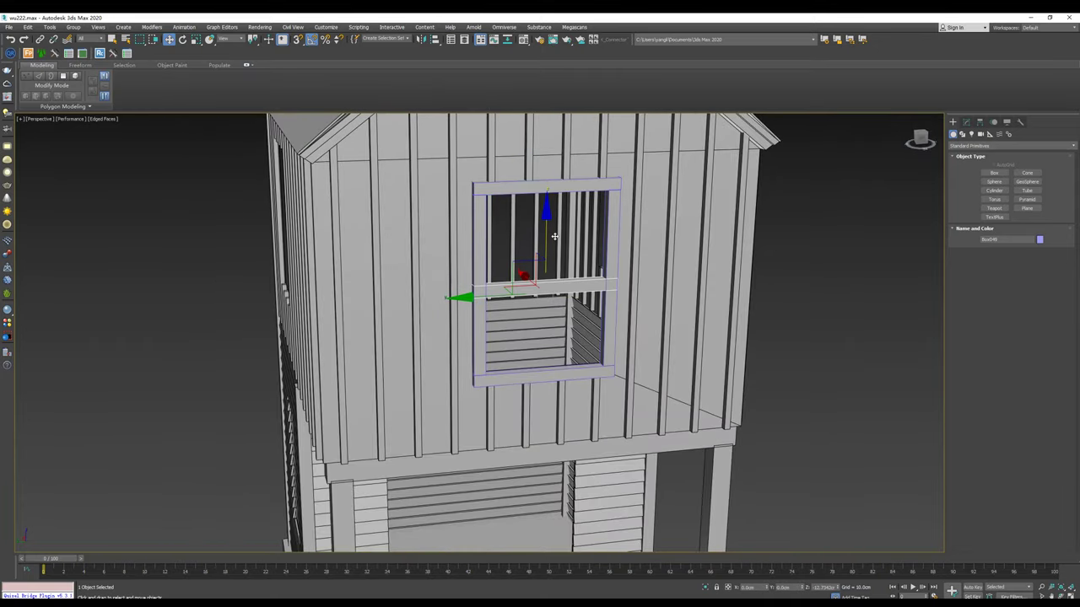
pyautogui.scroll(2, 532, 293)
pyautogui.press('r')
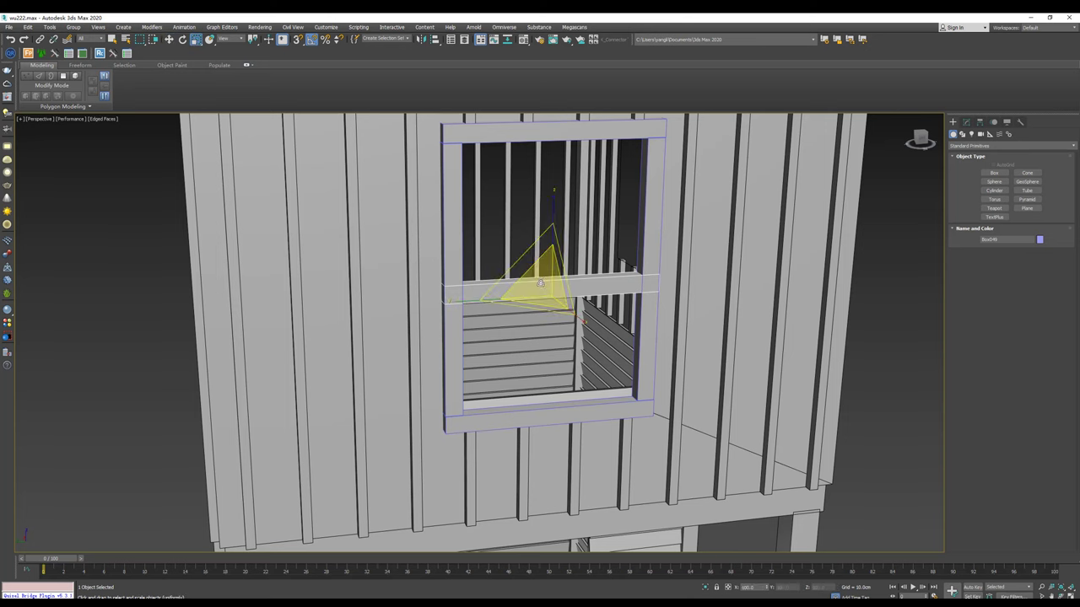
pyautogui.press('w')
pyautogui.keyDown('alt'); pyautogui.moveTo(541, 290); pyautogui.dragTo(506, 278, button='middle'); pyautogui.keyUp('alt')
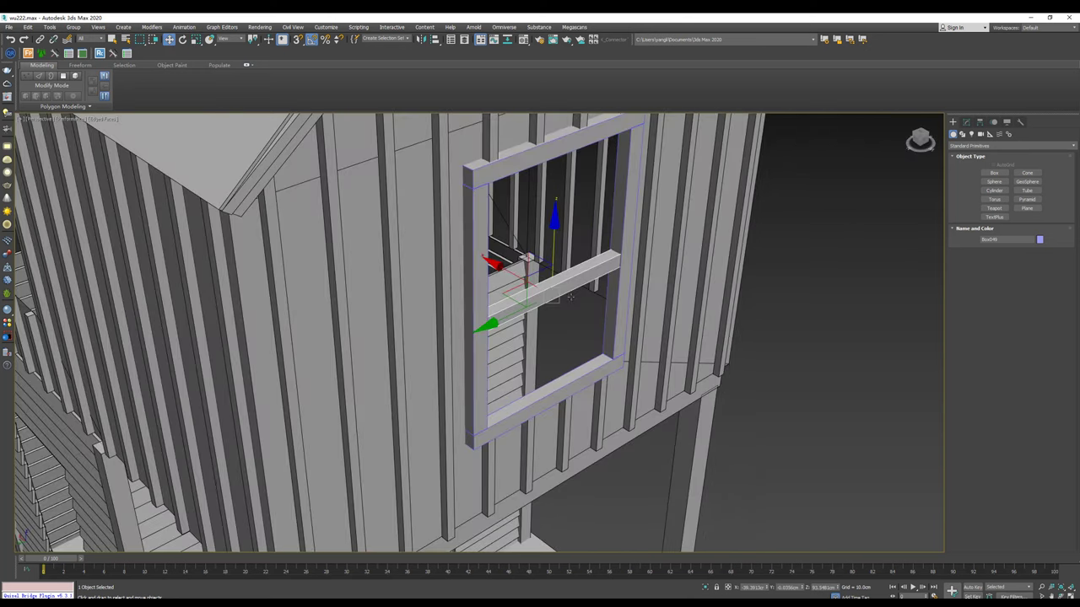
pyautogui.scroll(2, 502, 276)
pyautogui.moveTo(501, 275); pyautogui.dragTo(499, 272)
pyautogui.keyDown('alt'); pyautogui.moveTo(498, 271); pyautogui.dragTo(503, 208, button='middle'); pyautogui.keyUp('alt')
pyautogui.scroll(-5, 498, 244)
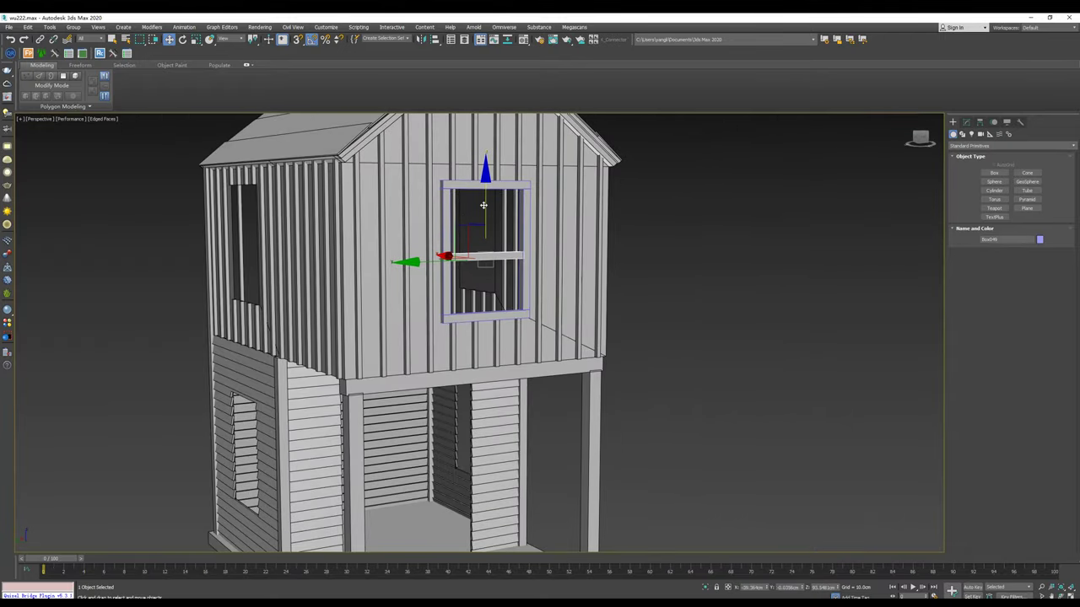
# Step: Copy the crossbar upward and add an Edit Poly modifier to the copy
pyautogui.moveTo(483, 204); pyautogui.dragTo(485, 202)
pyautogui.keyDown('alt'); pyautogui.moveTo(485, 203); pyautogui.dragTo(514, 219, button='middle'); pyautogui.keyUp('alt')
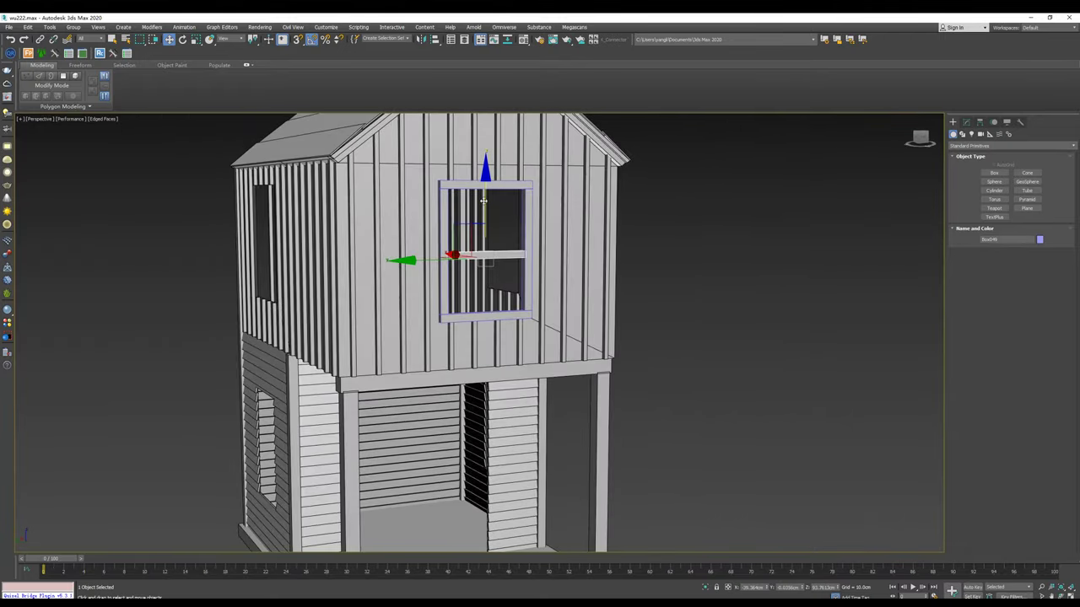
pyautogui.keyDown('shift'); pyautogui.moveTo(483, 200); pyautogui.dragTo(483, 181); pyautogui.keyUp('shift')
pyautogui.press('Return')
pyautogui.click(966, 122)
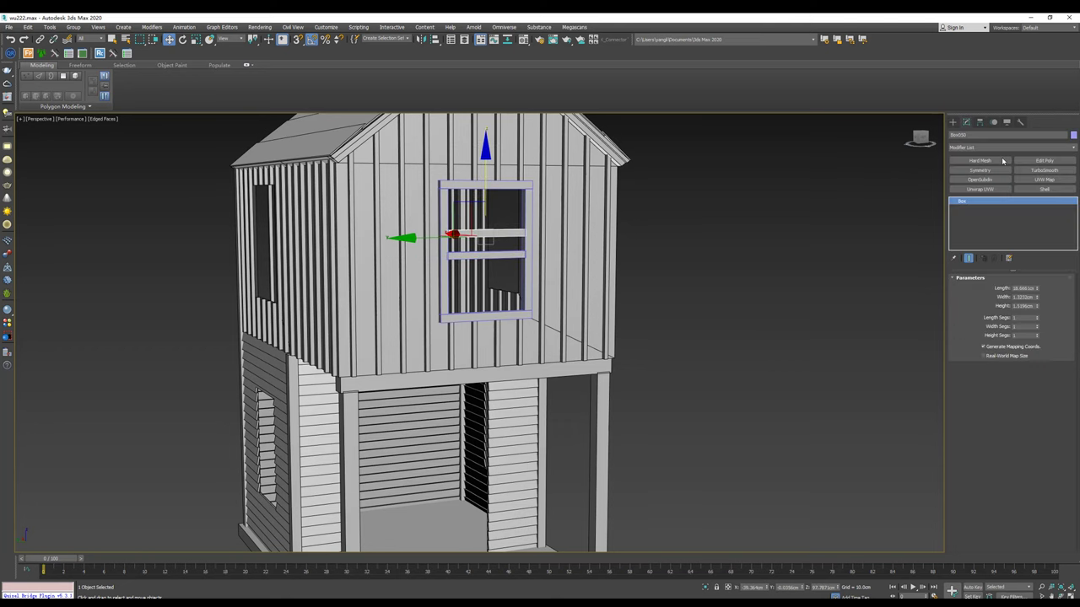
pyautogui.click(1044, 160)
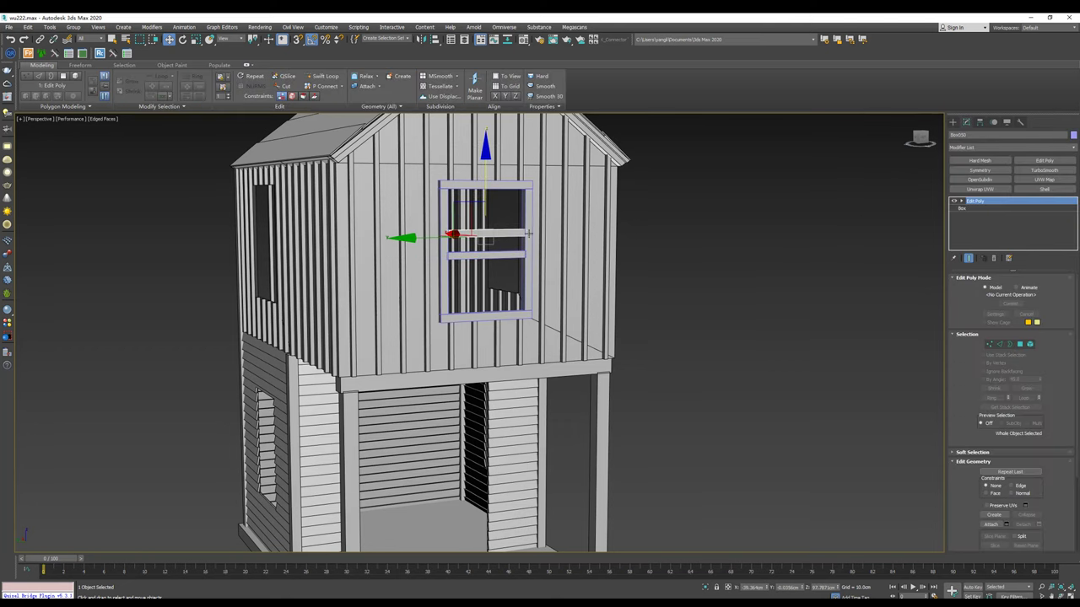
# Step: Pull the copy's top edge up to the top frame board, forming a solid panel
pyautogui.press('4')
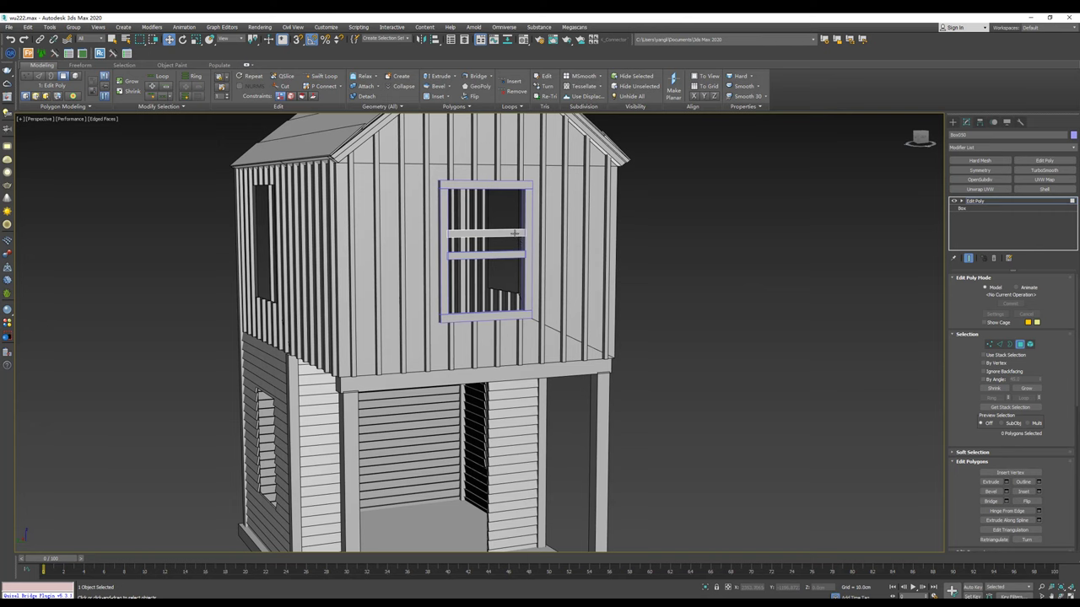
pyautogui.moveTo(514, 233)
pyautogui.keyDown('alt'); pyautogui.mouseDown(button='middle')
pyautogui.moveTo(476, 267)
pyautogui.moveTo(523, 314)
pyautogui.mouseUp(button='middle'); pyautogui.keyUp('alt')
pyautogui.press('2')
pyautogui.scroll(5, 476, 266)
pyautogui.click(477, 266)
pyautogui.keyDown('shift'); pyautogui.moveTo(548, 403); pyautogui.dragTo(556, 226); pyautogui.keyUp('shift')
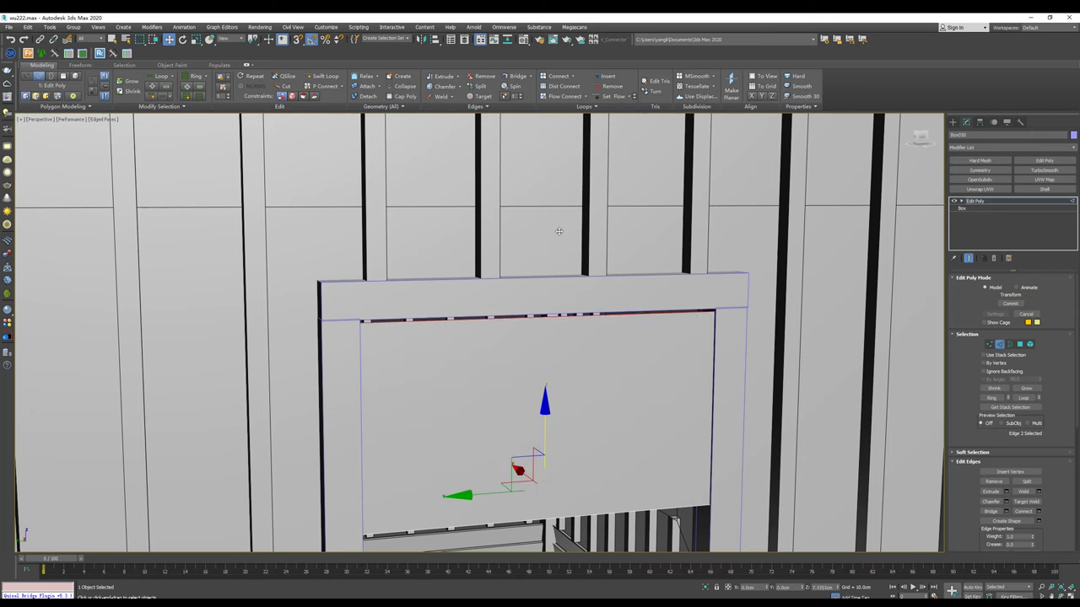
pyautogui.moveTo(556, 227)
pyautogui.keyDown('alt'); pyautogui.mouseDown(button='middle')
pyautogui.moveTo(555, 385)
pyautogui.moveTo(569, 226)
pyautogui.mouseUp(button='middle'); pyautogui.keyUp('alt')
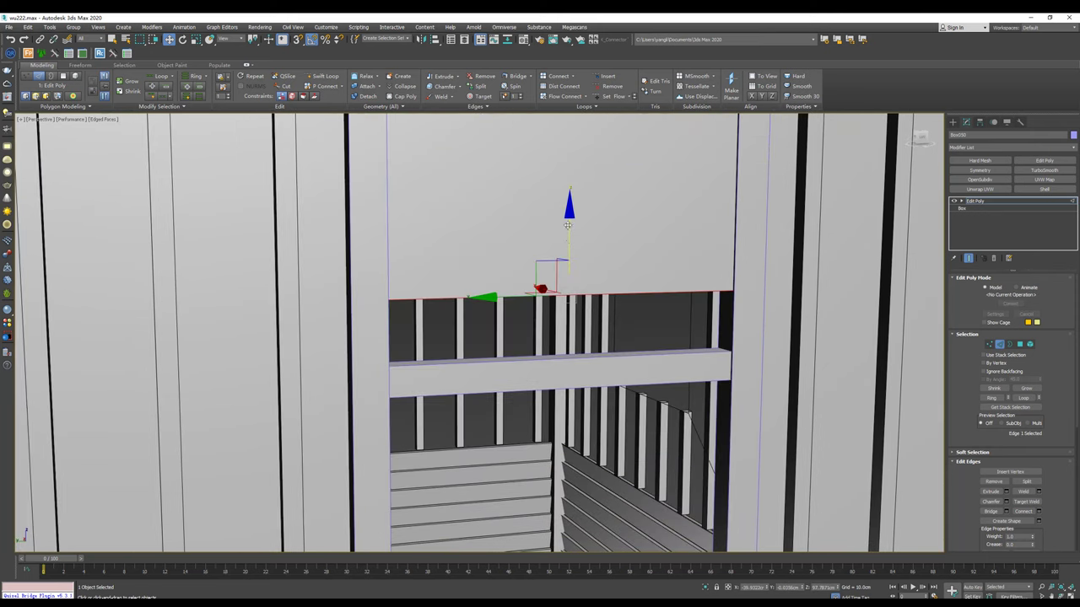
pyautogui.moveTo(571, 251); pyautogui.dragTo(565, 364)
pyautogui.scroll(-2, 563, 294)
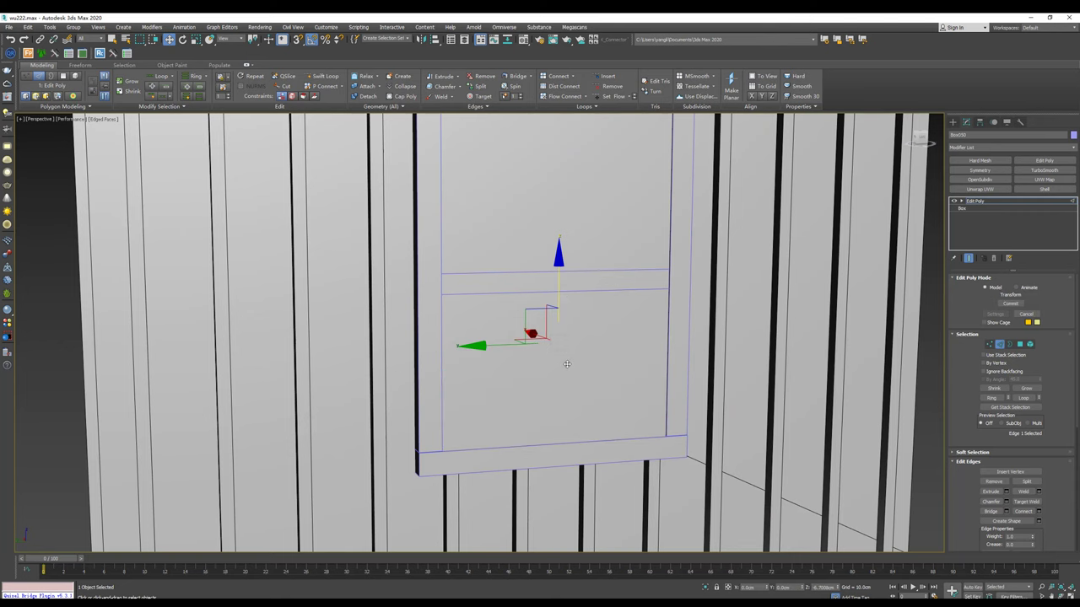
pyautogui.click(953, 122)
pyautogui.keyDown('alt'); pyautogui.moveTo(675, 291); pyautogui.dragTo(627, 293, button='middle'); pyautogui.keyUp('alt')
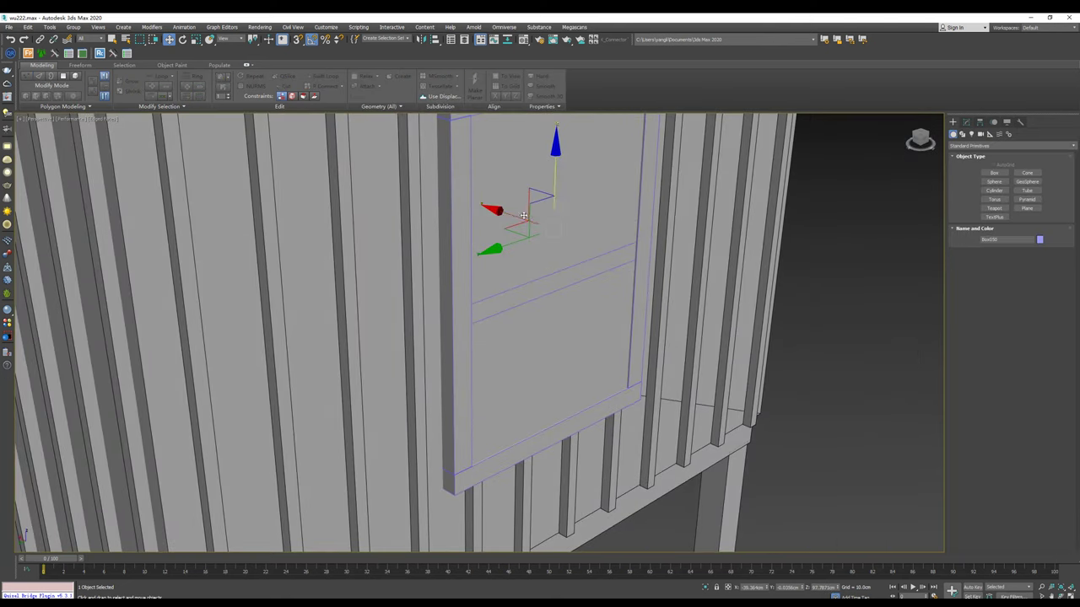
pyautogui.keyDown('alt'); pyautogui.moveTo(523, 216); pyautogui.dragTo(503, 211, button='middle'); pyautogui.keyUp('alt')
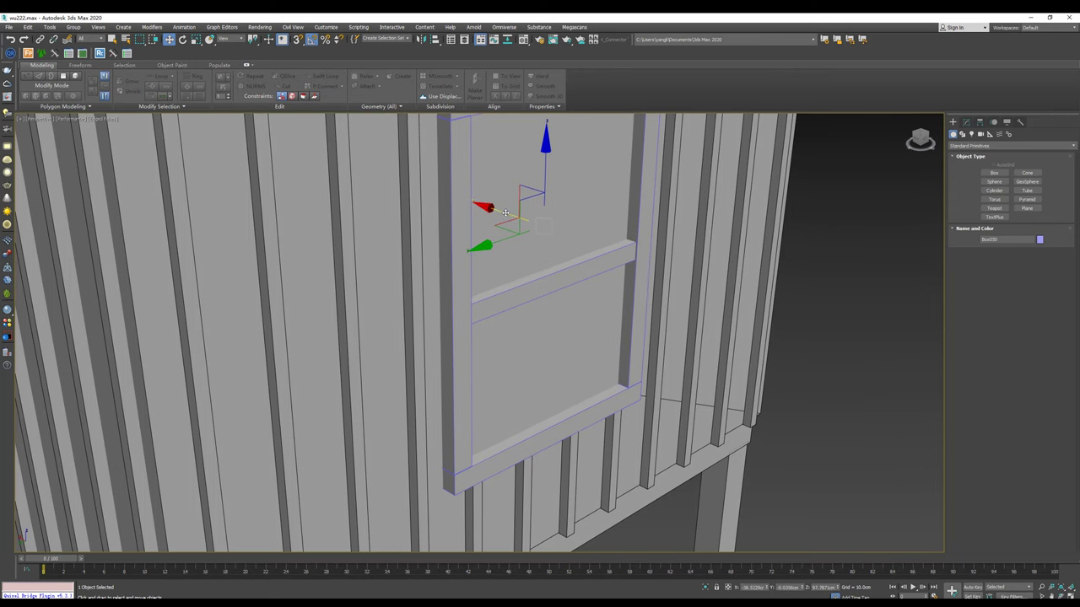
pyautogui.scroll(-2, 563, 246)
pyautogui.scroll(-3, 561, 253)
# Step: Scale the lower sill board to shorten it
pyautogui.scroll(-4, 558, 262)
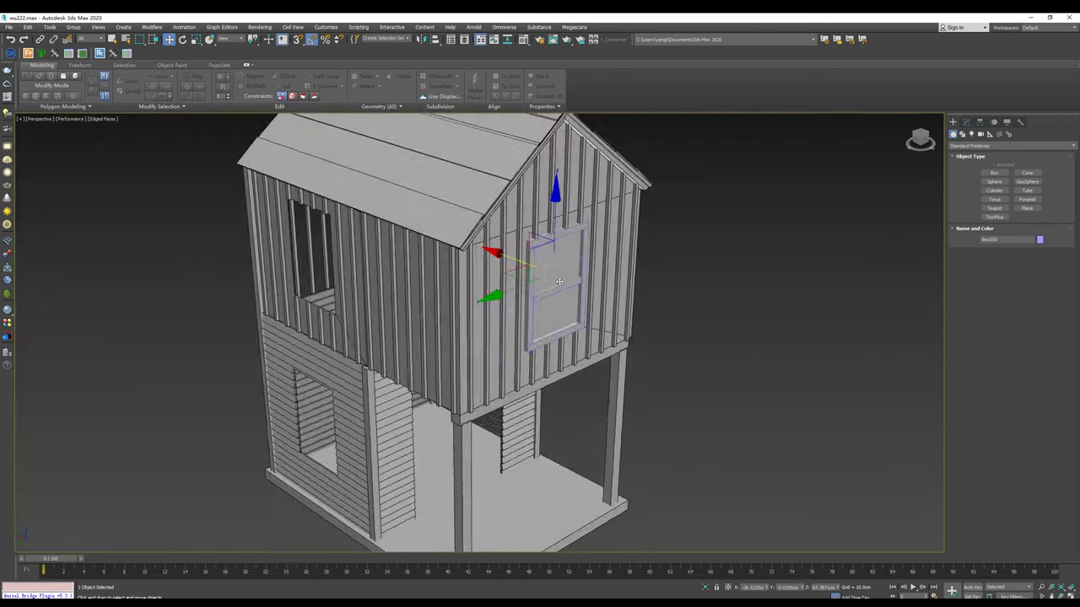
pyautogui.keyDown('alt'); pyautogui.moveTo(557, 270); pyautogui.dragTo(555, 269, button='middle'); pyautogui.keyUp('alt')
pyautogui.scroll(3, 555, 278)
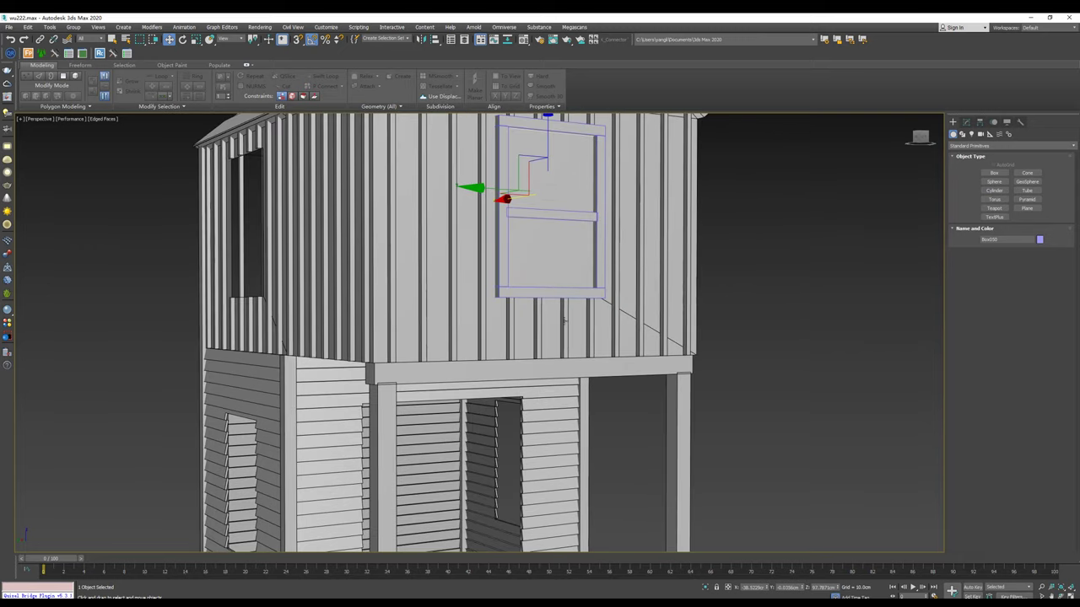
pyautogui.scroll(2, 557, 301)
pyautogui.scroll(2, 557, 301)
pyautogui.click(535, 316)
pyautogui.press('r')
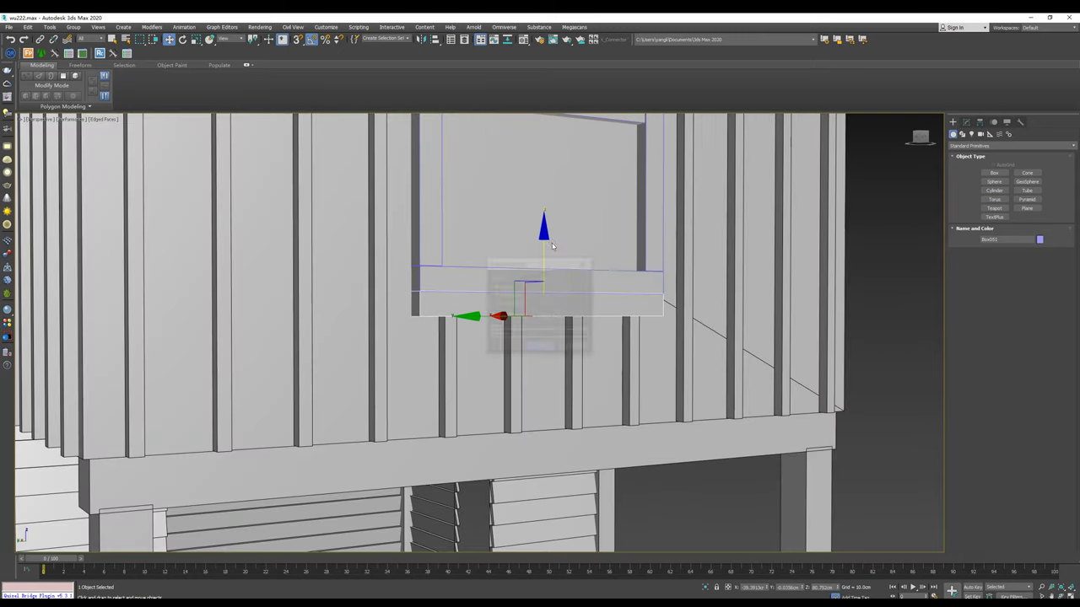
pyautogui.moveTo(534, 318); pyautogui.dragTo(534, 309)
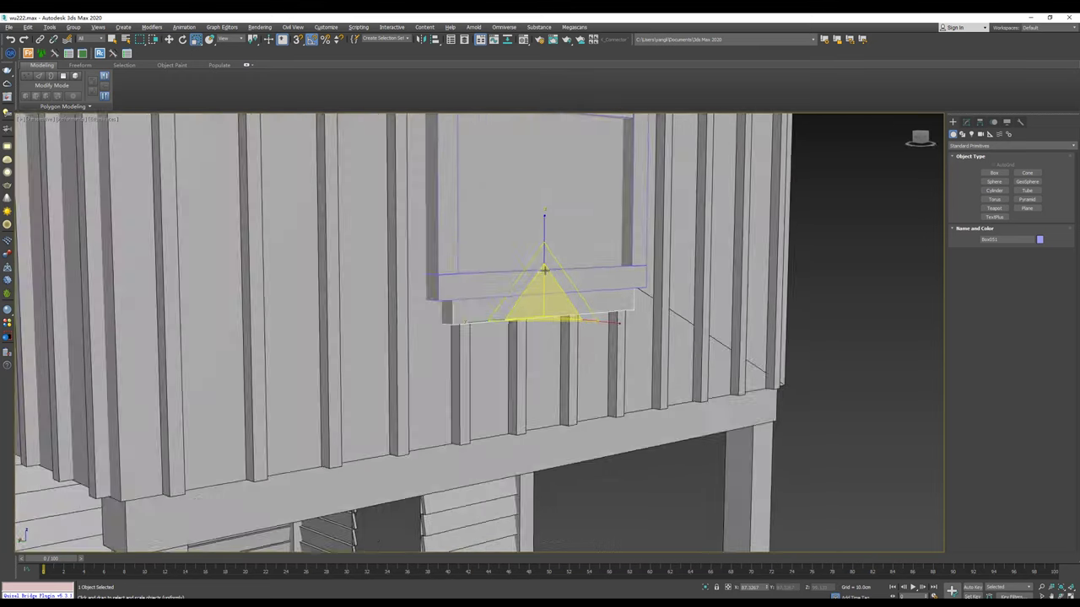
# Step: Shift the upper sill board slightly right and adjust its width under the window
pyautogui.keyDown('alt'); pyautogui.moveTo(545, 235); pyautogui.dragTo(494, 280, button='middle'); pyautogui.keyUp('alt')
pyautogui.click(493, 280)
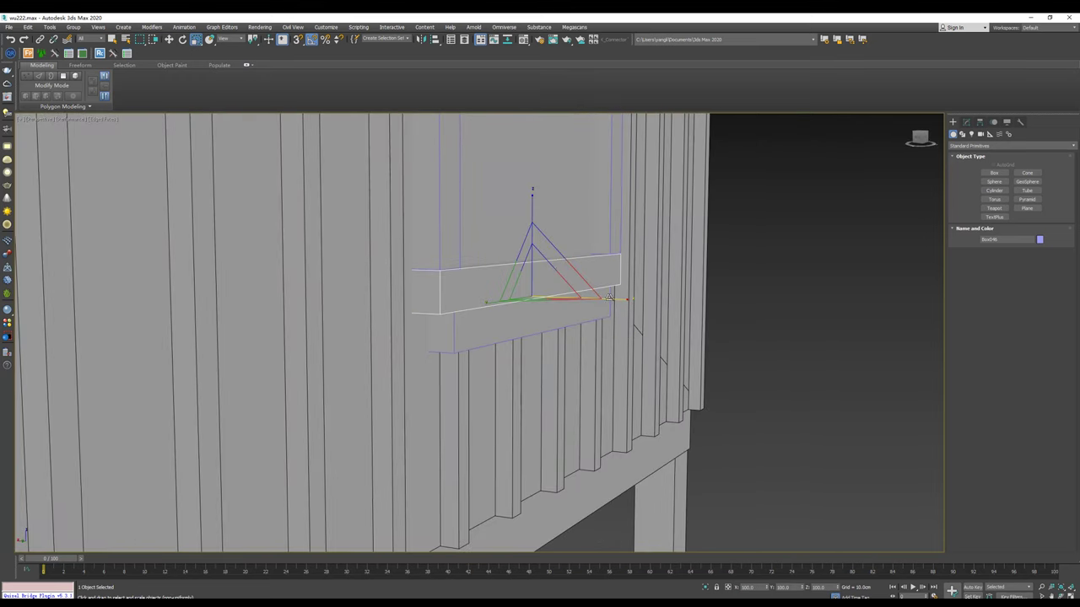
pyautogui.press('w')
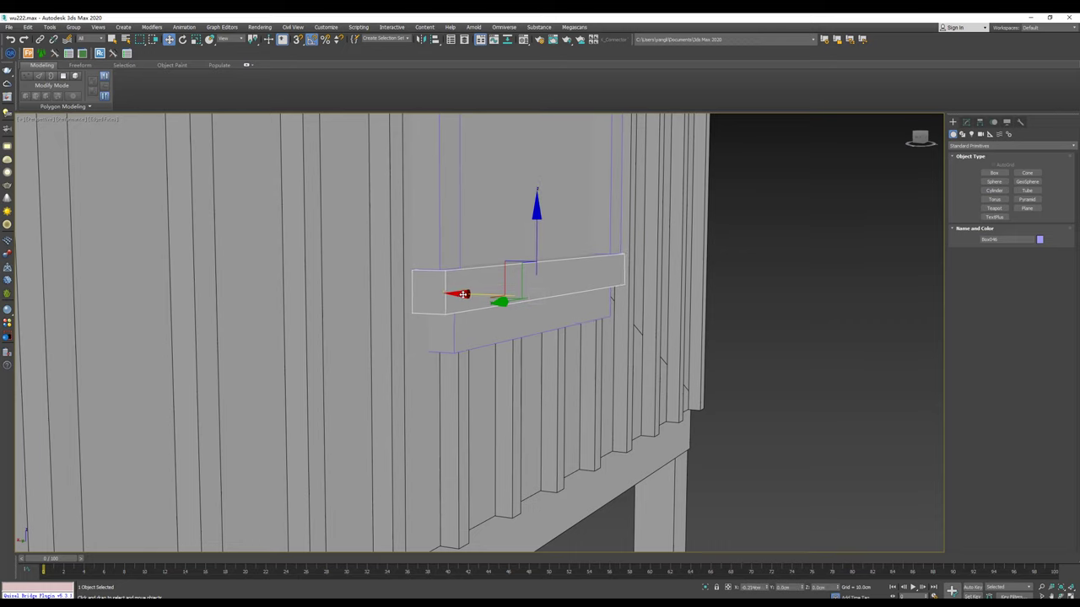
pyautogui.moveTo(468, 290); pyautogui.dragTo(477, 290)
pyautogui.press('r')
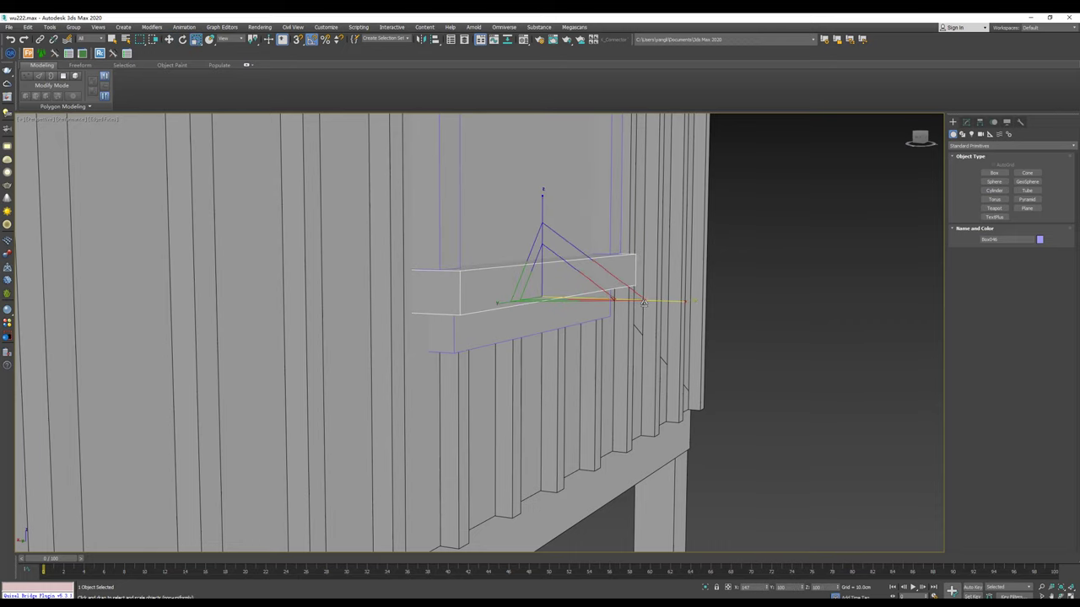
pyautogui.press('w')
pyautogui.moveTo(637, 301)
pyautogui.keyDown('alt'); pyautogui.mouseDown(button='middle')
pyautogui.moveTo(532, 311)
pyautogui.moveTo(512, 281)
pyautogui.mouseUp(button='middle'); pyautogui.keyUp('alt')
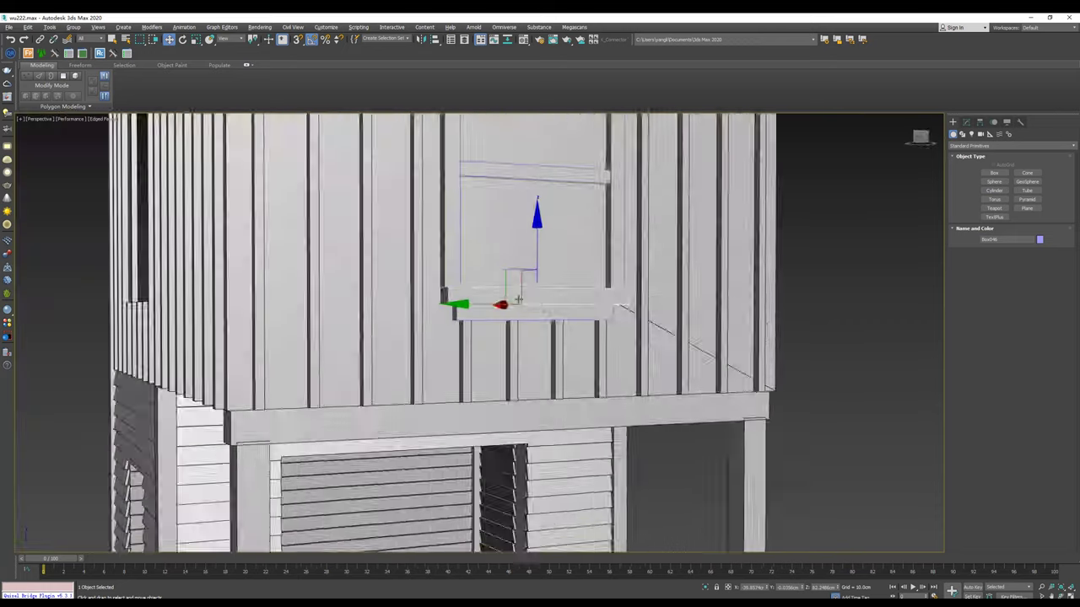
pyautogui.press('r')
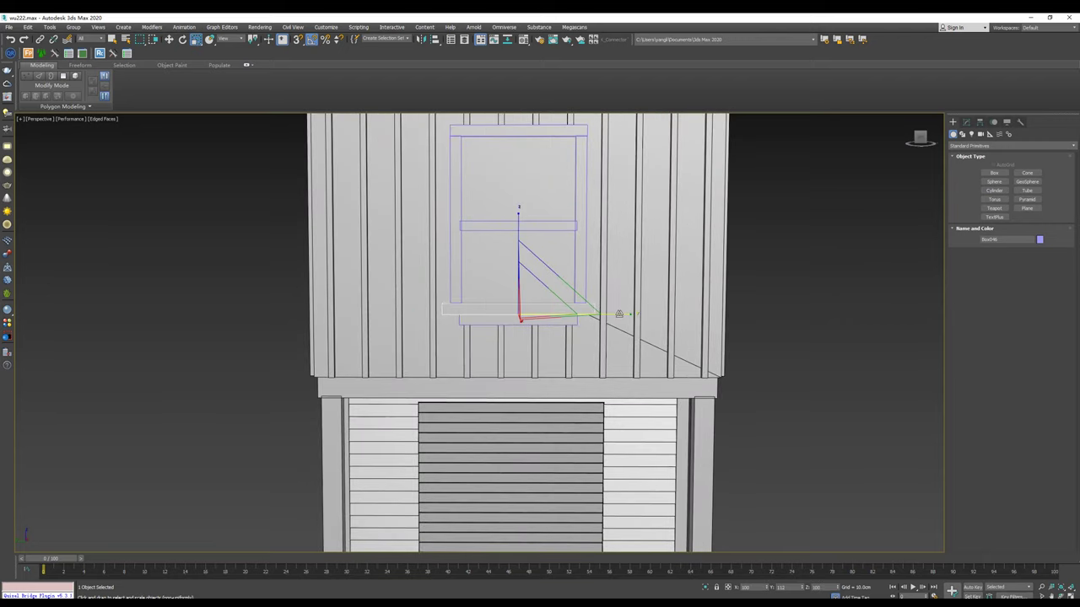
pyautogui.press('w')
pyautogui.keyDown('alt'); pyautogui.moveTo(618, 313); pyautogui.dragTo(540, 253, button='middle'); pyautogui.keyUp('alt')
pyautogui.scroll(2, 540, 253)
pyautogui.scroll(2, 534, 237)
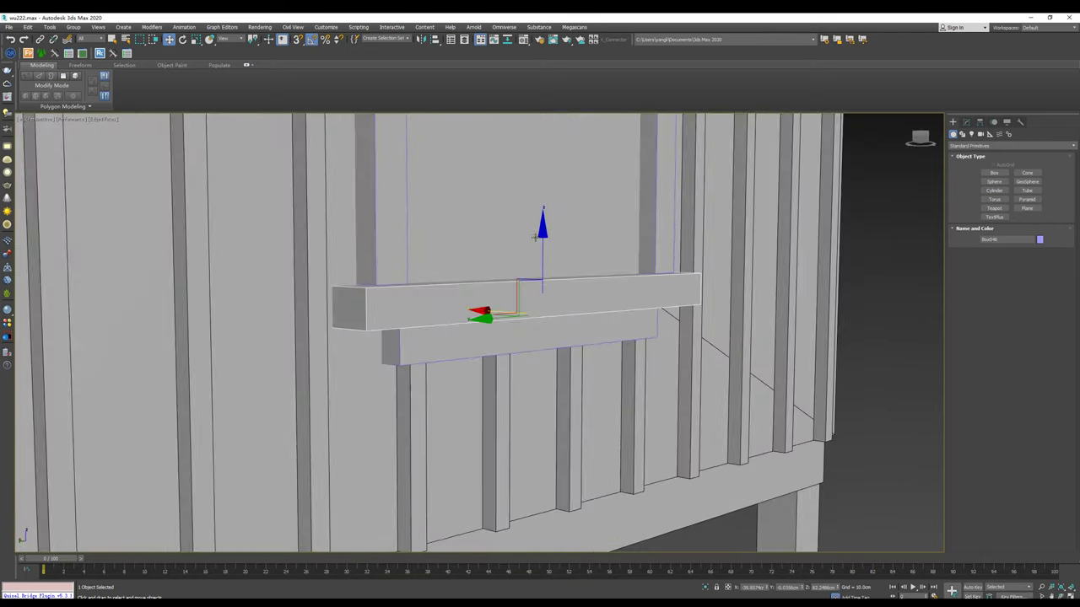
# Step: Reselect the upper sill board and begin adding the window frame pieces to the selection
pyautogui.keyDown('alt'); pyautogui.moveTo(540, 237); pyautogui.dragTo(501, 280, button='middle'); pyautogui.keyUp('alt')
pyautogui.click(493, 280)
pyautogui.scroll(-3, 531, 269)
pyautogui.scroll(2, 459, 325)
pyautogui.moveTo(459, 325)
pyautogui.keyDown('alt'); pyautogui.mouseDown(button='middle')
pyautogui.moveTo(469, 370)
pyautogui.moveTo(472, 337)
pyautogui.mouseUp(button='middle'); pyautogui.keyUp('alt')
pyautogui.keyDown('ctrl'); pyautogui.click(445, 253); pyautogui.keyUp('ctrl')
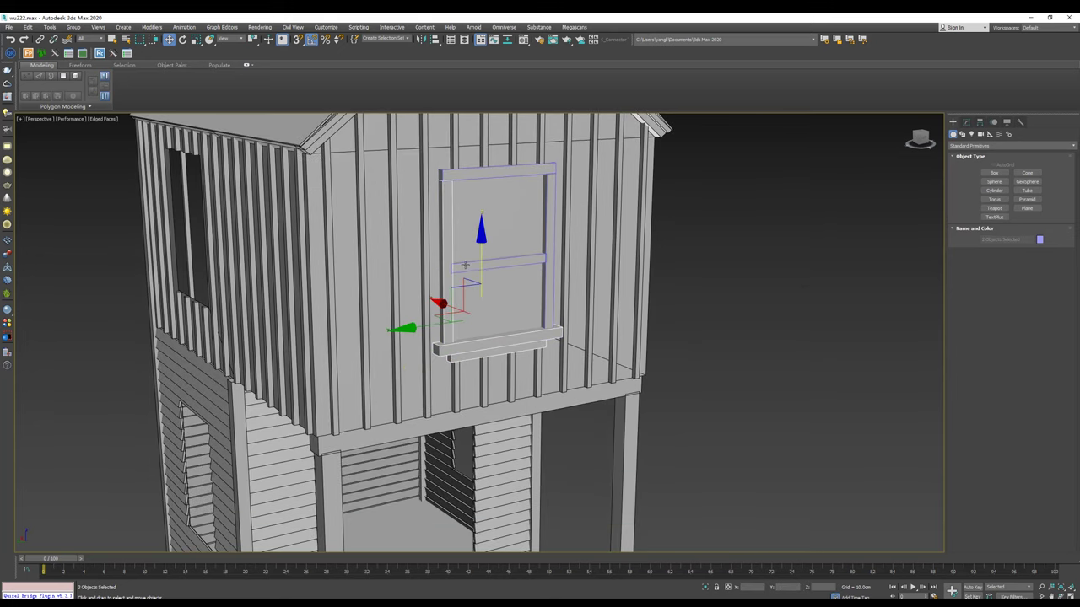
# Step: Select all the remaining gable window frame pieces
pyautogui.keyDown('ctrl'); pyautogui.click(498, 264); pyautogui.keyUp('ctrl')
pyautogui.keyDown('ctrl'); pyautogui.click(554, 192); pyautogui.keyUp('ctrl')
pyautogui.keyDown('ctrl'); pyautogui.click(554, 192); pyautogui.keyUp('ctrl')
pyautogui.keyDown('ctrl'); pyautogui.click(462, 267); pyautogui.keyUp('ctrl')
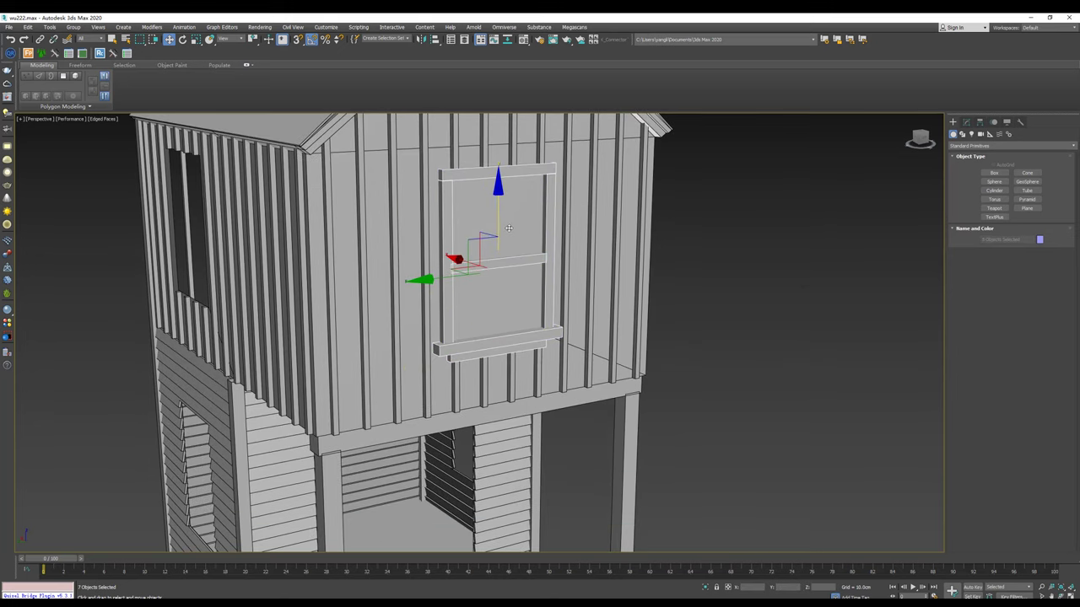
pyautogui.keyDown('alt'); pyautogui.moveTo(462, 266); pyautogui.dragTo(545, 282, button='middle'); pyautogui.keyUp('alt')
# Step: Clone the window onto the front wall, rotate it flat and slide it into its opening
pyautogui.moveTo(475, 264); pyautogui.dragTo(301, 298)
pyautogui.rightClick(486, 258)
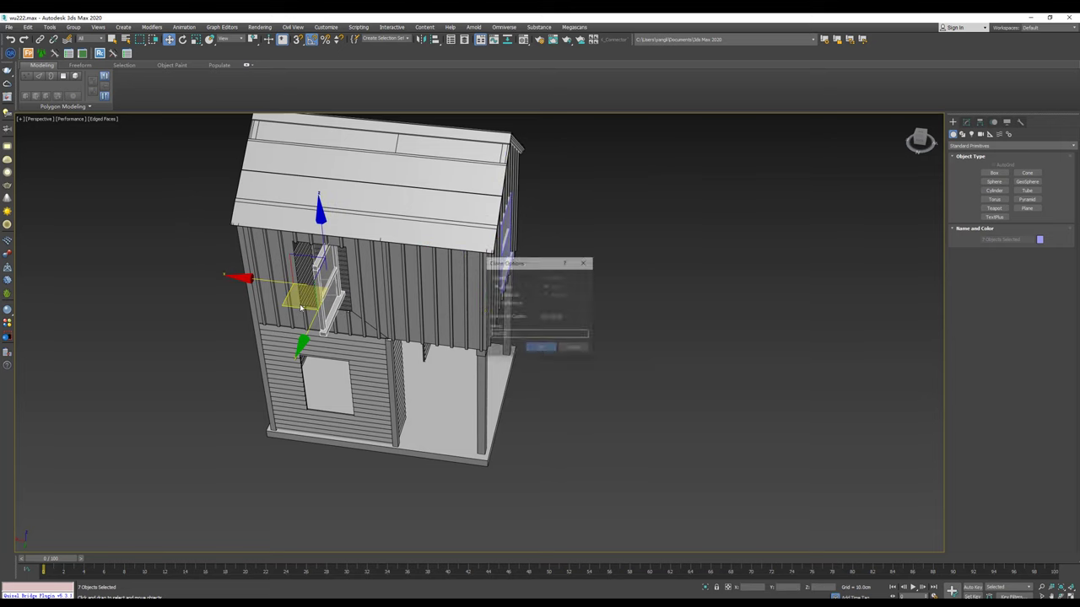
pyautogui.click(506, 272)
pyautogui.moveTo(360, 332); pyautogui.dragTo(322, 341)
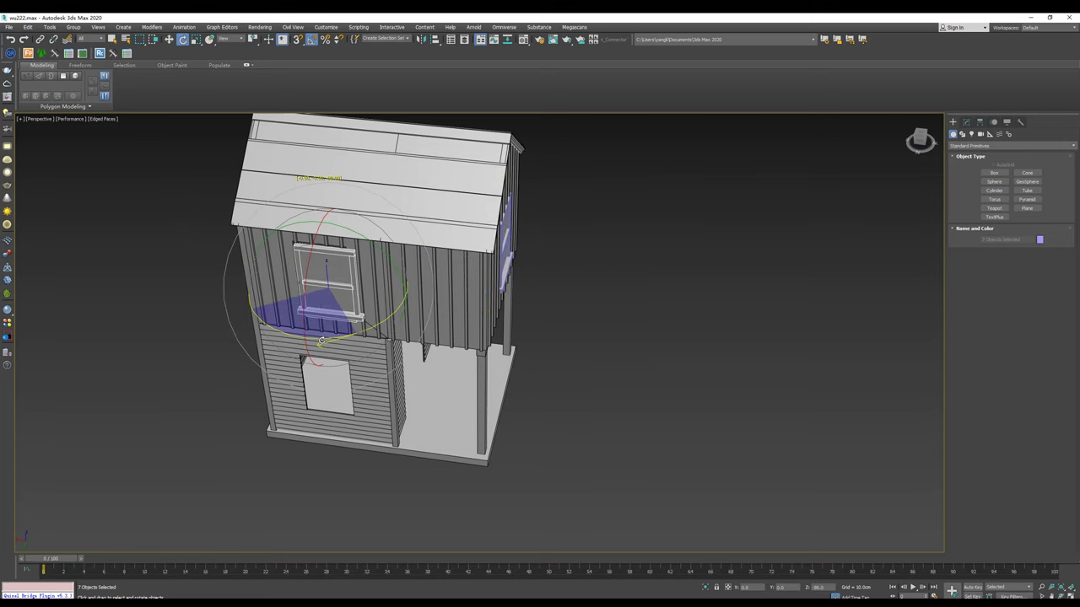
pyautogui.scroll(5, 322, 341)
pyautogui.press('w')
pyautogui.keyDown('alt'); pyautogui.moveTo(321, 341); pyautogui.dragTo(322, 276, button='middle'); pyautogui.keyUp('alt')
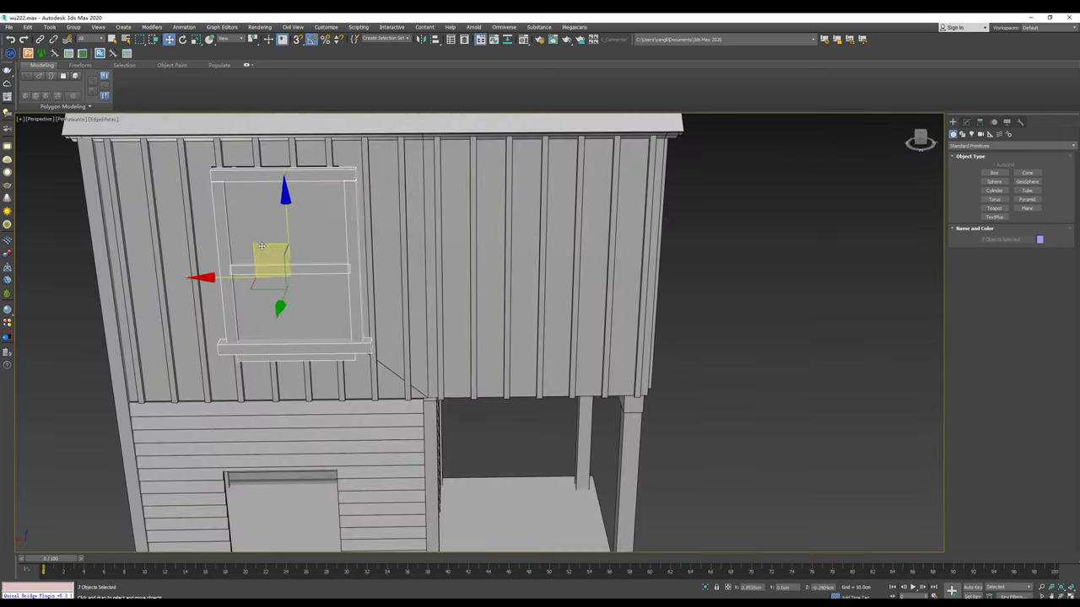
pyautogui.moveTo(261, 245); pyautogui.dragTo(253, 245)
pyautogui.keyDown('alt'); pyautogui.moveTo(253, 245); pyautogui.dragTo(251, 246, button='middle'); pyautogui.keyUp('alt')
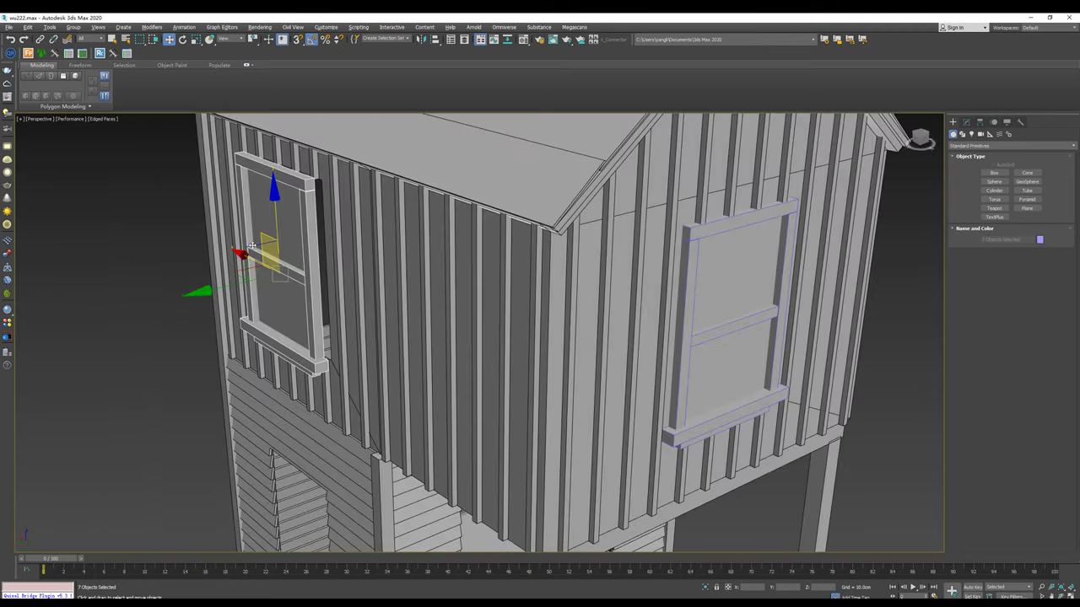
pyautogui.moveTo(229, 288); pyautogui.dragTo(227, 292)
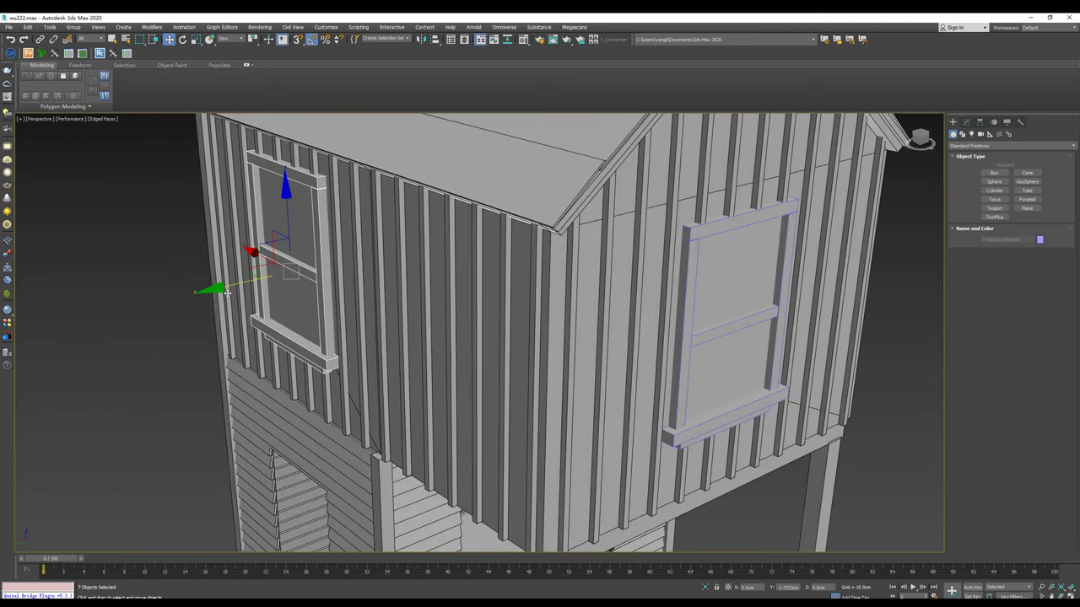
pyautogui.keyDown('alt'); pyautogui.moveTo(227, 291); pyautogui.dragTo(286, 278, button='middle'); pyautogui.keyUp('alt')
pyautogui.scroll(-3, 282, 278)
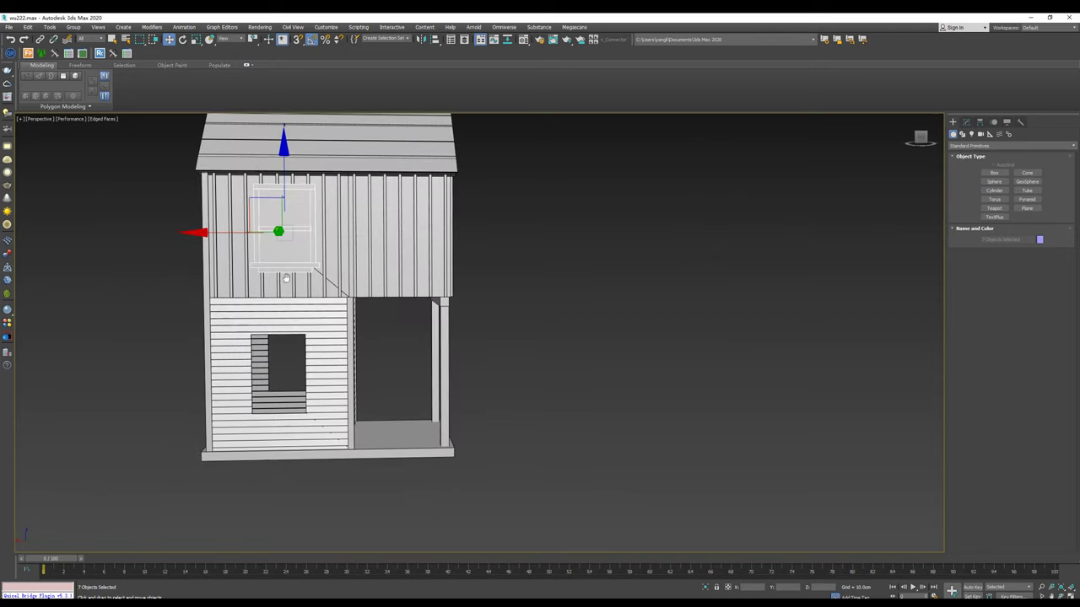
# Step: Copy the front window down into the lower-floor opening and align it
pyautogui.keyDown('shift'); pyautogui.moveTo(291, 177); pyautogui.dragTo(299, 328); pyautogui.keyUp('shift')
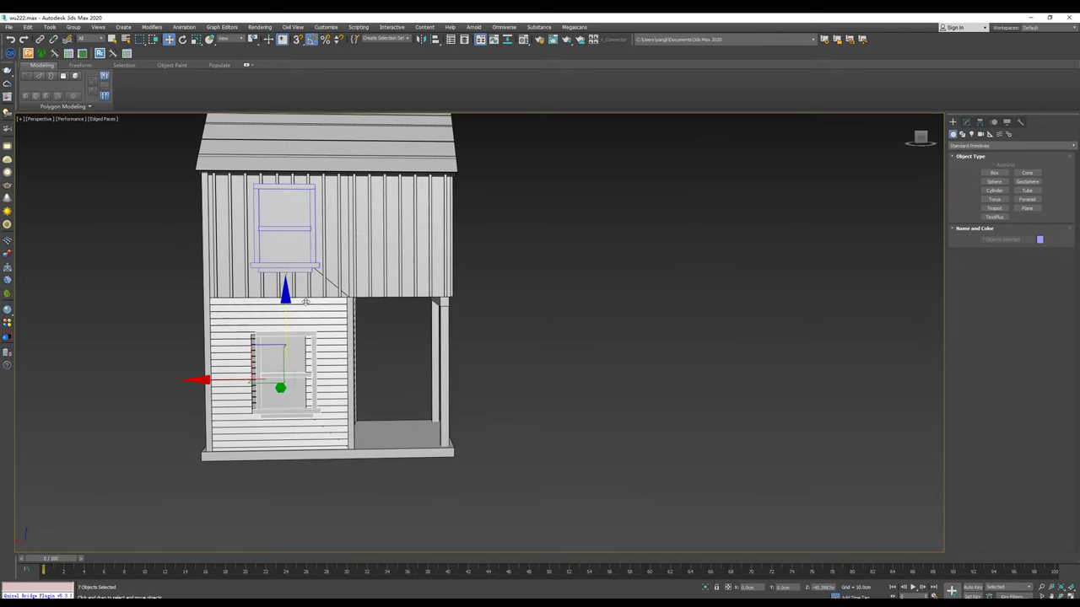
pyautogui.press('Return')
pyautogui.scroll(5, 300, 328)
pyautogui.scroll(1, 349, 271)
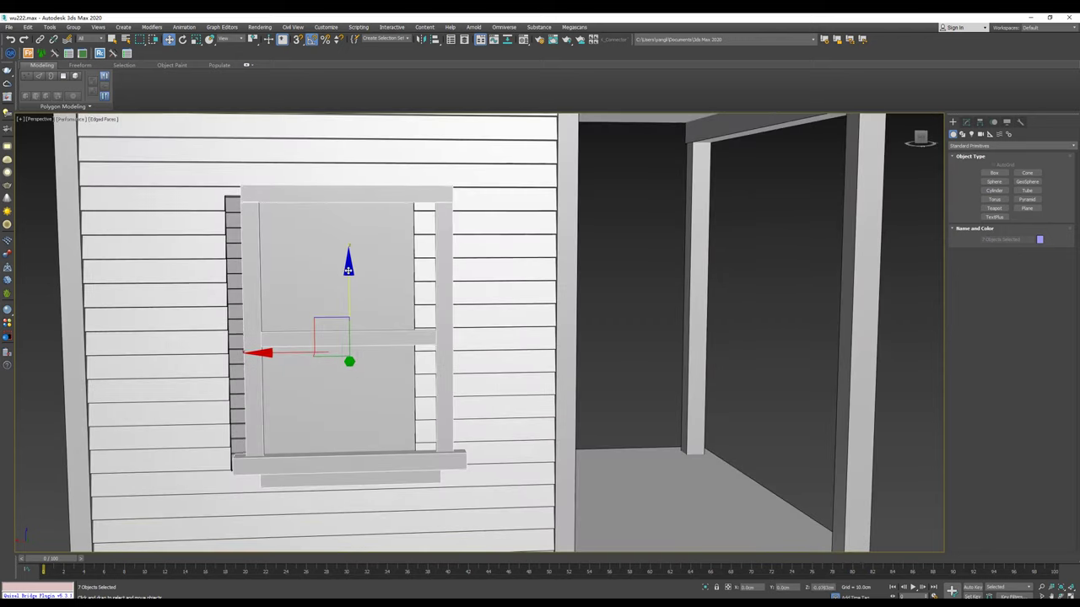
pyautogui.moveTo(277, 358); pyautogui.dragTo(243, 358)
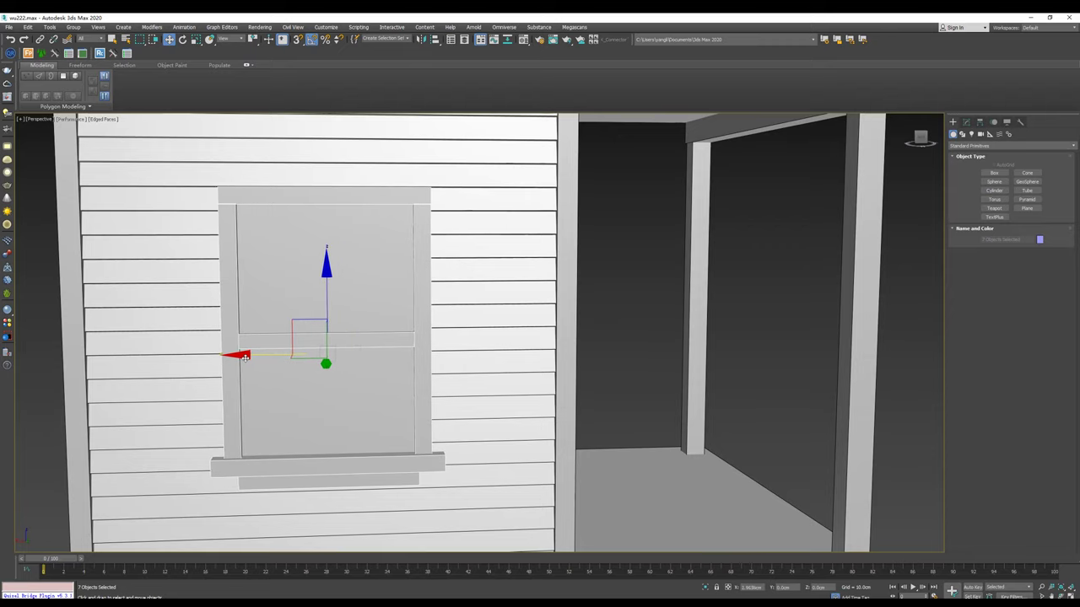
pyautogui.scroll(-5, 243, 358)
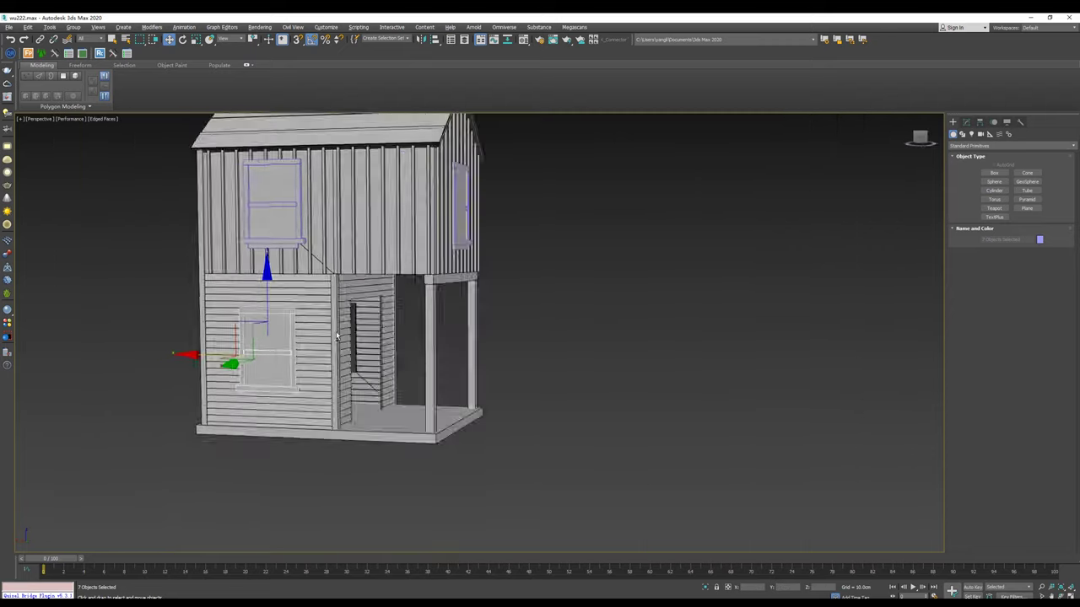
# Step: Clone the window onto the right wall and rotate it to lie along that wall
pyautogui.moveTo(243, 358)
pyautogui.keyDown('alt'); pyautogui.mouseDown(button='middle')
pyautogui.moveTo(169, 358)
pyautogui.moveTo(253, 357)
pyautogui.moveTo(302, 315)
pyautogui.mouseUp(button='middle'); pyautogui.keyUp('alt')
pyautogui.scroll(4, 253, 358)
pyautogui.scroll(-4, 253, 358)
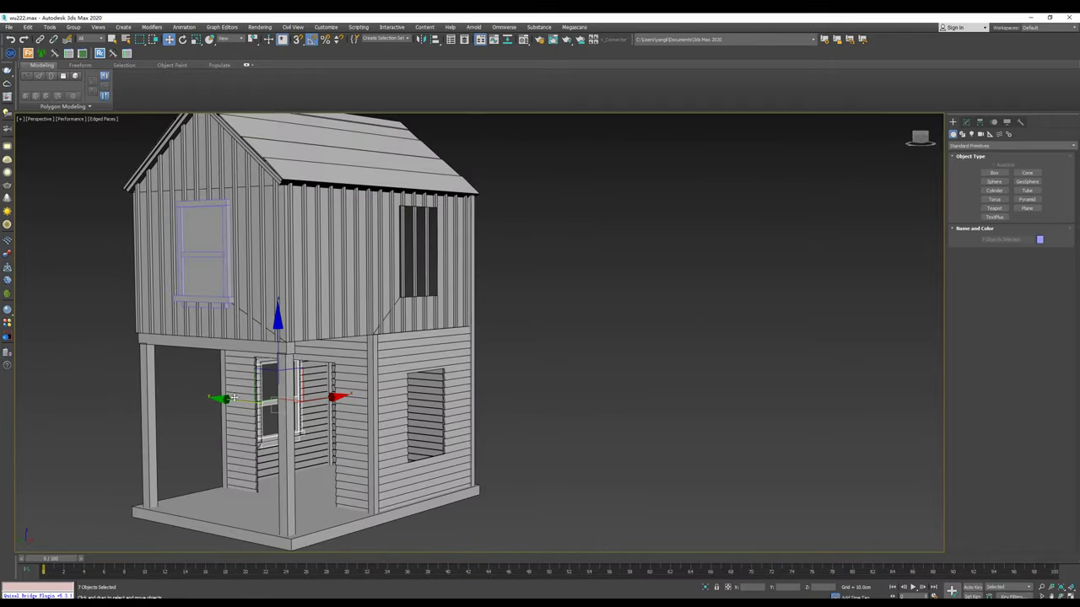
pyautogui.keyDown('shift'); pyautogui.moveTo(234, 397); pyautogui.dragTo(390, 413); pyautogui.keyUp('shift')
pyautogui.click(527, 333)
pyautogui.scroll(5, 477, 415)
pyautogui.press('e')
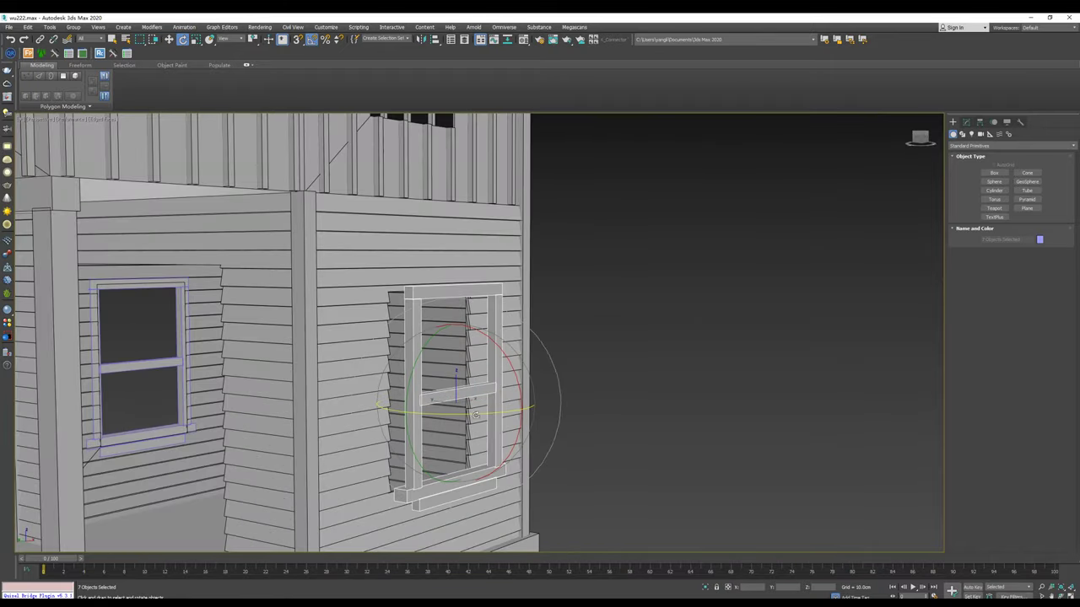
pyautogui.moveTo(476, 414); pyautogui.dragTo(541, 411)
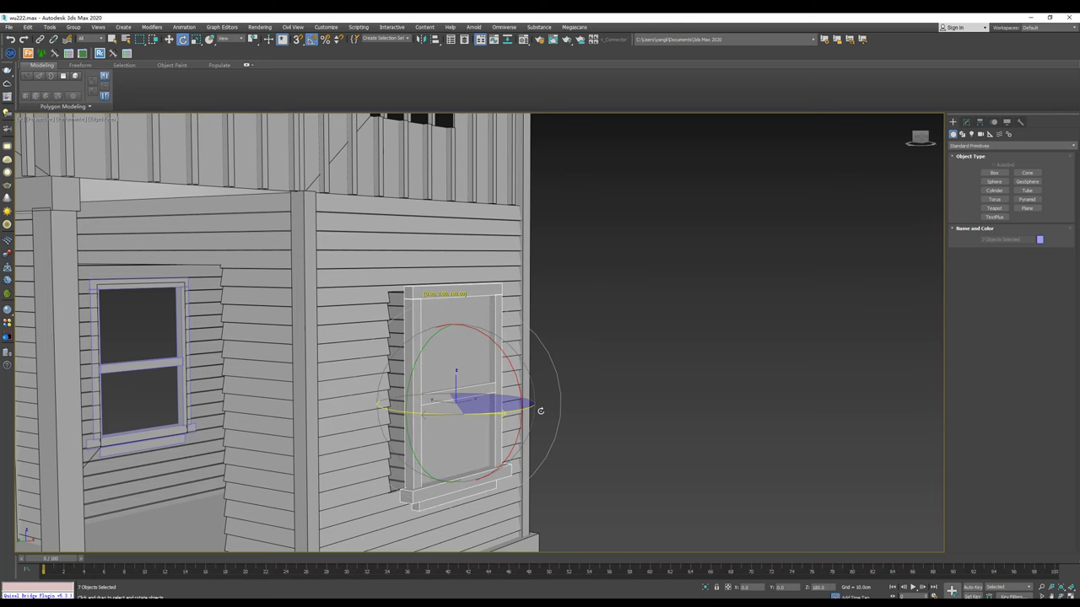
pyautogui.press('w')
pyautogui.keyDown('alt'); pyautogui.moveTo(540, 411); pyautogui.dragTo(365, 386, button='middle'); pyautogui.keyUp('alt')
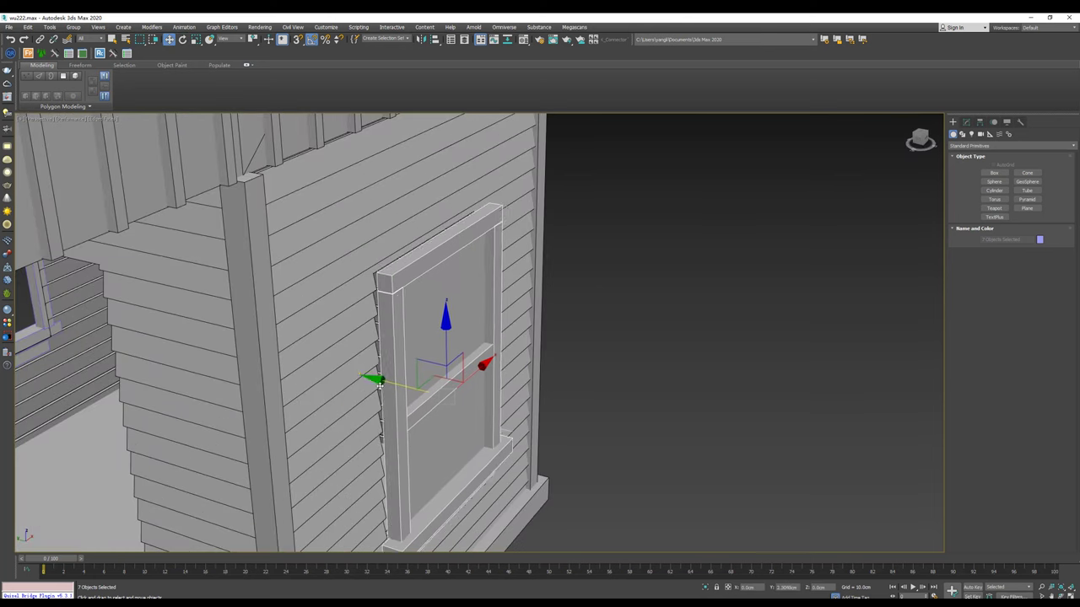
pyautogui.scroll(2, 365, 386)
pyautogui.scroll(-3, 365, 385)
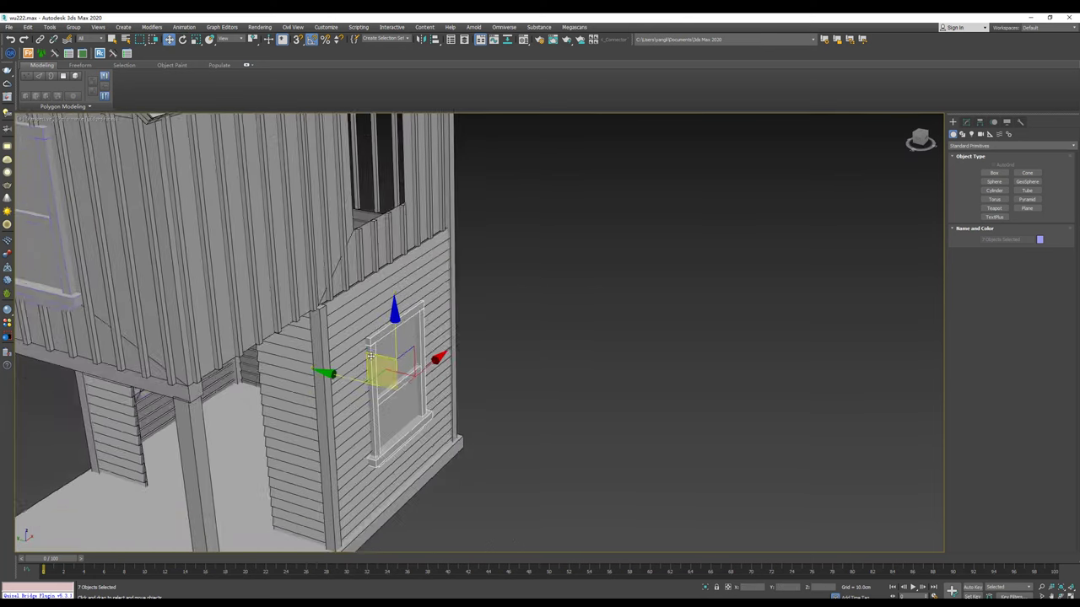
# Step: Copy the side window up into the upper wall opening and nudge it into place
pyautogui.keyDown('alt'); pyautogui.moveTo(365, 385); pyautogui.dragTo(385, 381, button='middle'); pyautogui.keyUp('alt')
pyautogui.moveTo(385, 381); pyautogui.dragTo(398, 160)
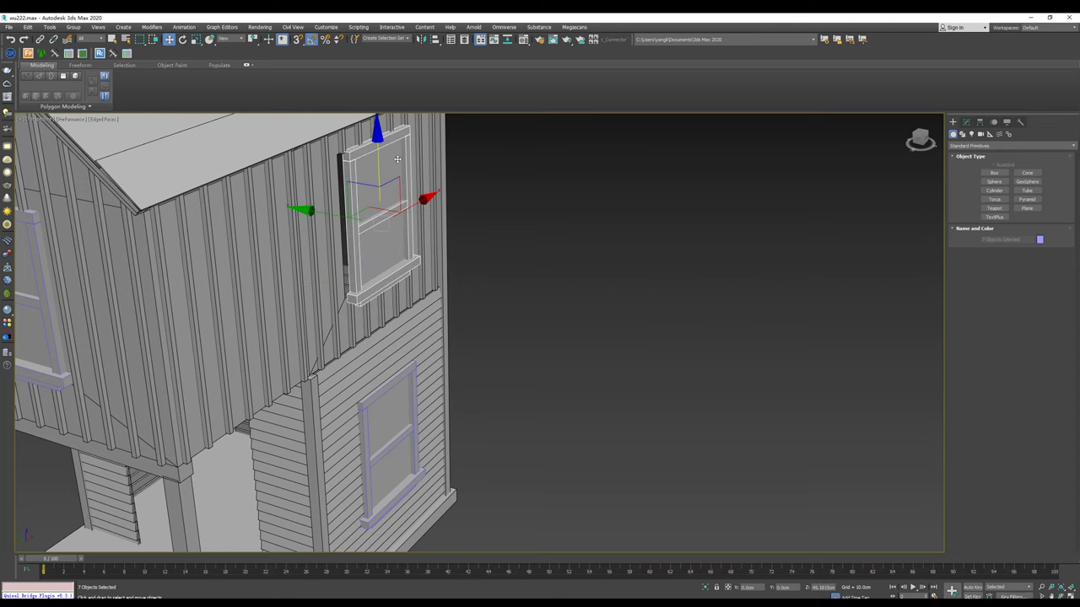
pyautogui.press('Return')
pyautogui.scroll(3, 405, 202)
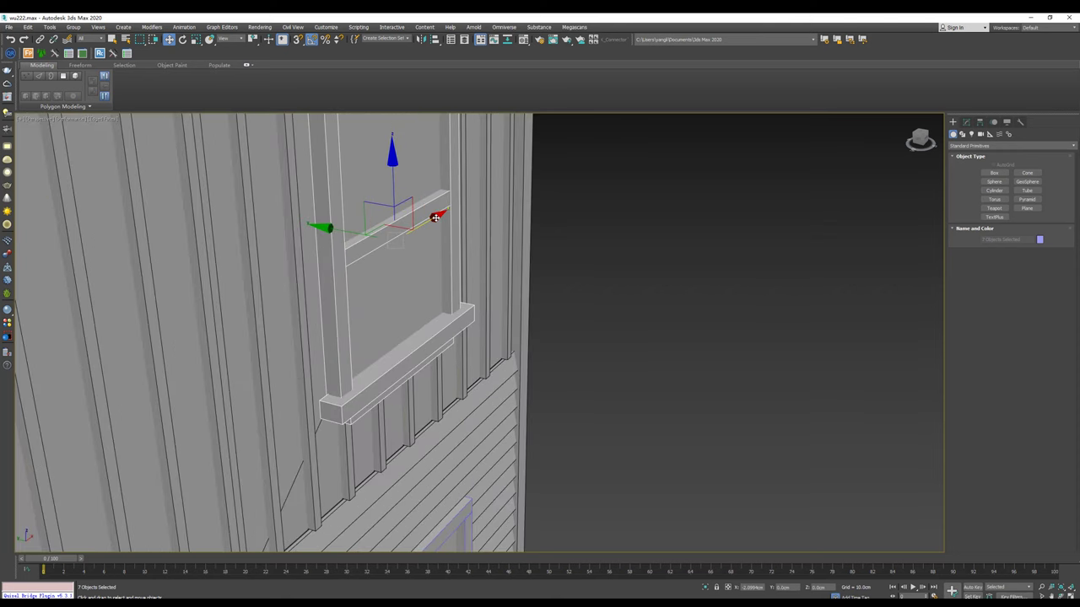
pyautogui.moveTo(332, 228); pyautogui.dragTo(323, 227)
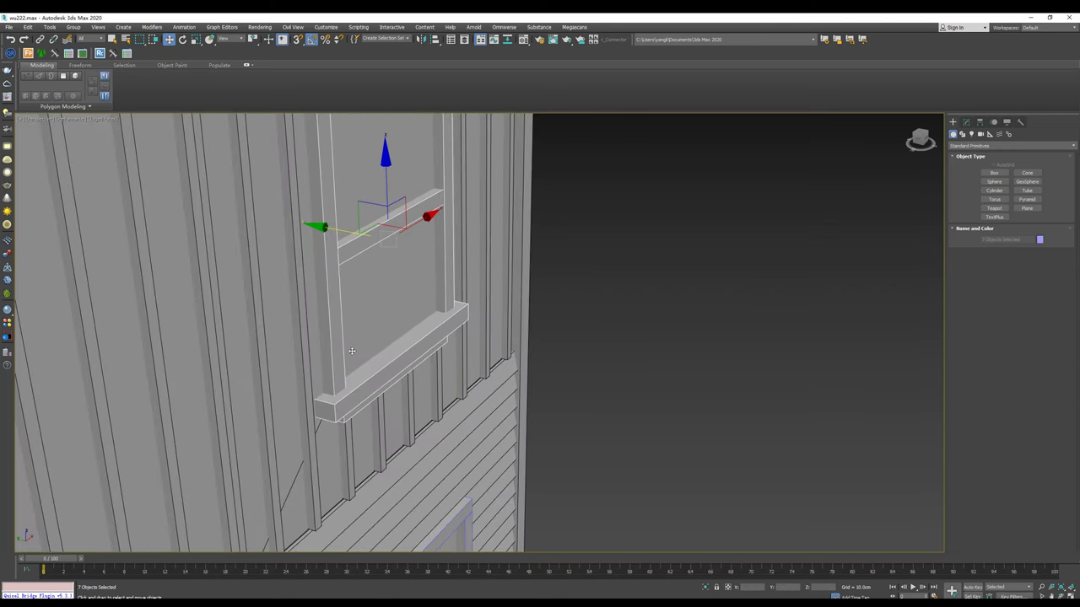
pyautogui.scroll(-10, 351, 351)
pyautogui.moveTo(352, 351)
pyautogui.keyDown('alt'); pyautogui.mouseDown(button='middle')
pyautogui.moveTo(414, 246)
pyautogui.moveTo(334, 203)
pyautogui.mouseUp(button='middle'); pyautogui.keyUp('alt')
pyautogui.scroll(3, 334, 203)
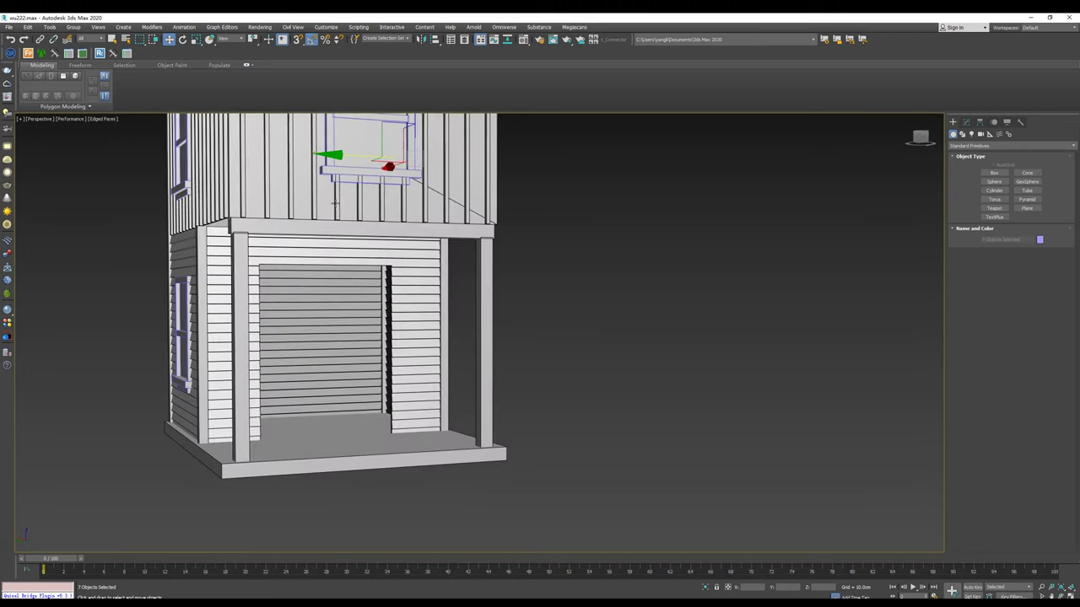
# Step: Select an upper window board, then a porch post, and view the porch
pyautogui.click(329, 142)
pyautogui.scroll(2, 329, 142)
pyautogui.keyDown('alt'); pyautogui.moveTo(329, 141); pyautogui.dragTo(320, 173, button='middle'); pyautogui.keyUp('alt')
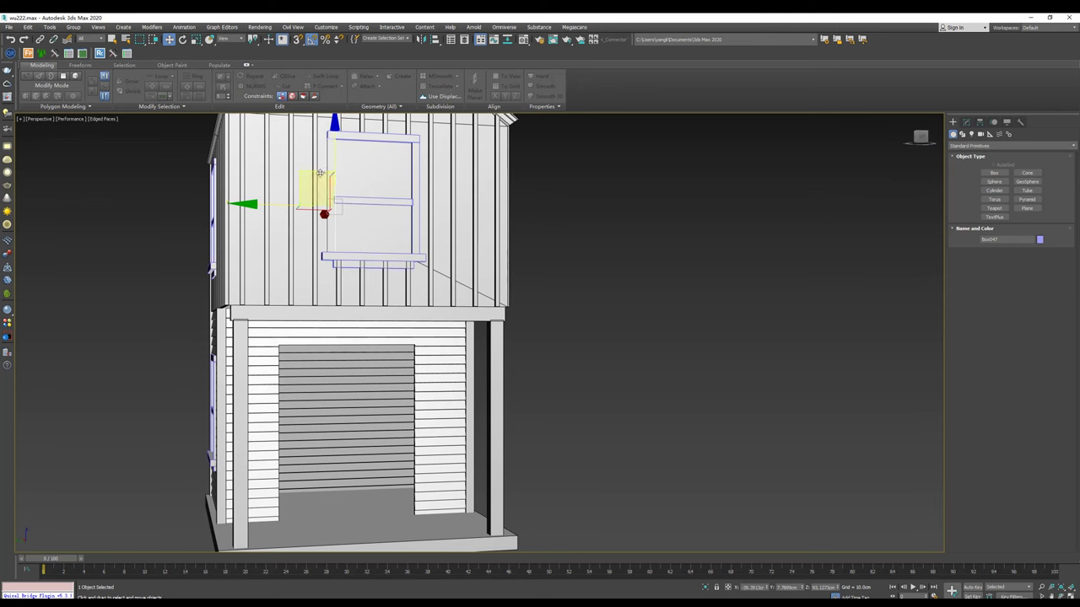
pyautogui.scroll(-3, 320, 172)
pyautogui.click(259, 451)
pyautogui.scroll(3, 235, 465)
pyautogui.moveTo(260, 451)
pyautogui.keyDown('alt'); pyautogui.mouseDown(button='middle')
pyautogui.moveTo(235, 464)
pyautogui.moveTo(428, 379)
pyautogui.mouseUp(button='middle'); pyautogui.keyUp('alt')
# Step: Move the porch post into the doorway's left side and scale it up
pyautogui.scroll(-3, 428, 379)
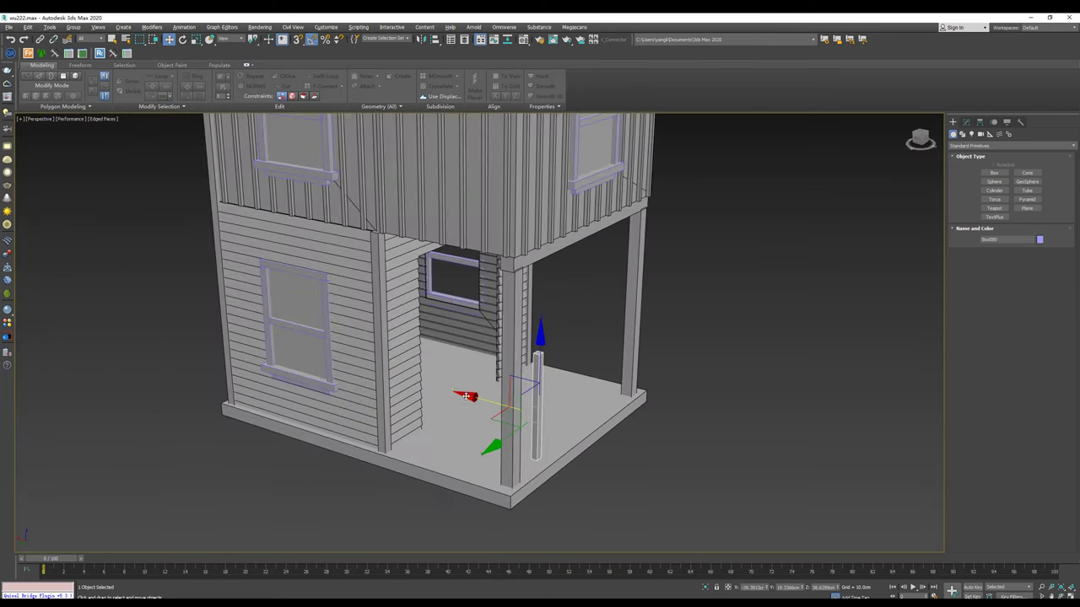
pyautogui.moveTo(466, 397); pyautogui.dragTo(341, 364)
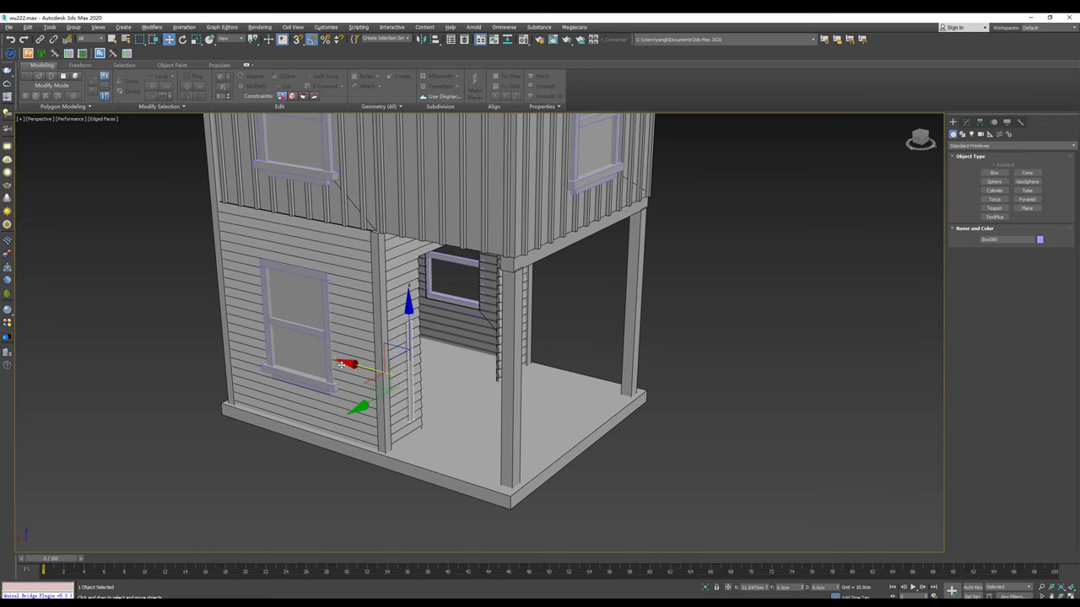
pyautogui.scroll(5, 342, 364)
pyautogui.keyDown('alt'); pyautogui.moveTo(341, 364); pyautogui.dragTo(412, 346, button='middle'); pyautogui.keyUp('alt')
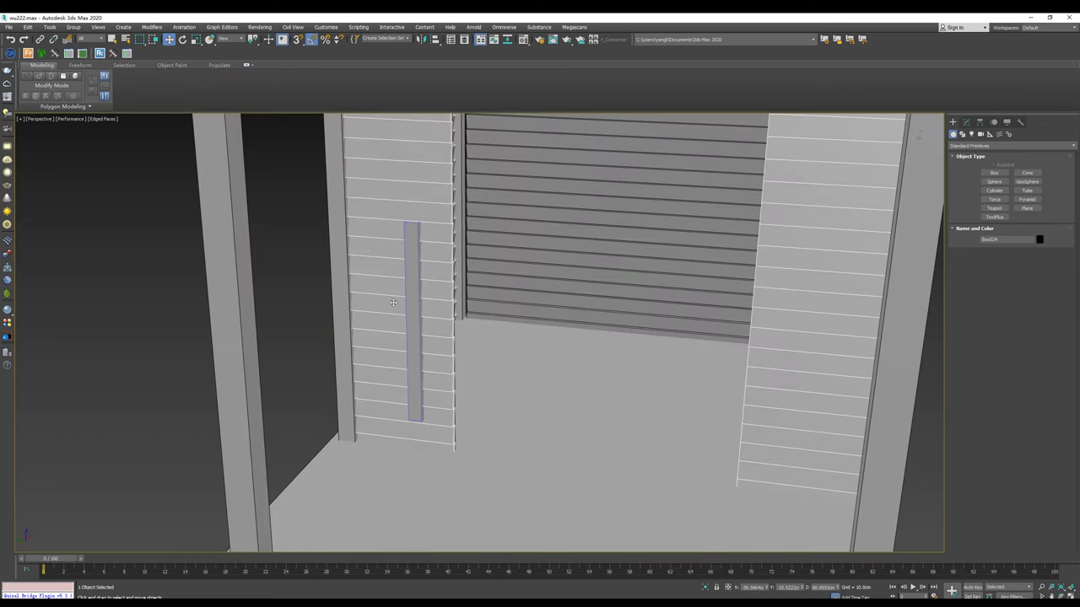
pyautogui.moveTo(396, 305); pyautogui.dragTo(470, 358)
pyautogui.press('r')
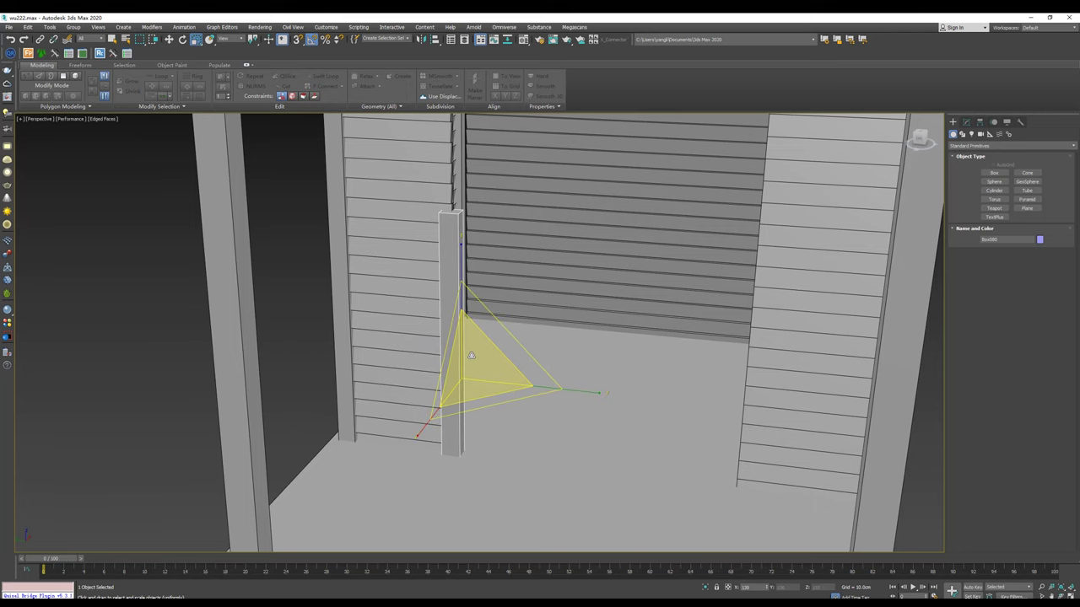
pyautogui.press('w')
pyautogui.keyDown('alt'); pyautogui.moveTo(465, 321); pyautogui.dragTo(462, 279, button='middle'); pyautogui.keyUp('alt')
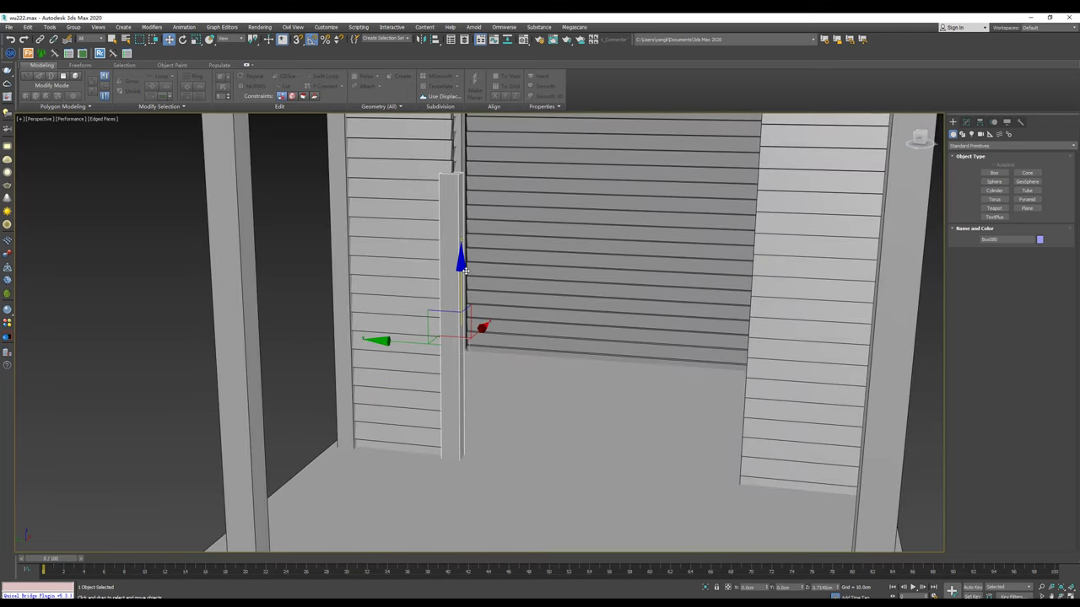
pyautogui.scroll(-2, 441, 364)
pyautogui.scroll(-2, 441, 365)
# Step: Raise the post's top vertices to doorway height and Shift-copy the post to the doorway's right side
pyautogui.press('1')
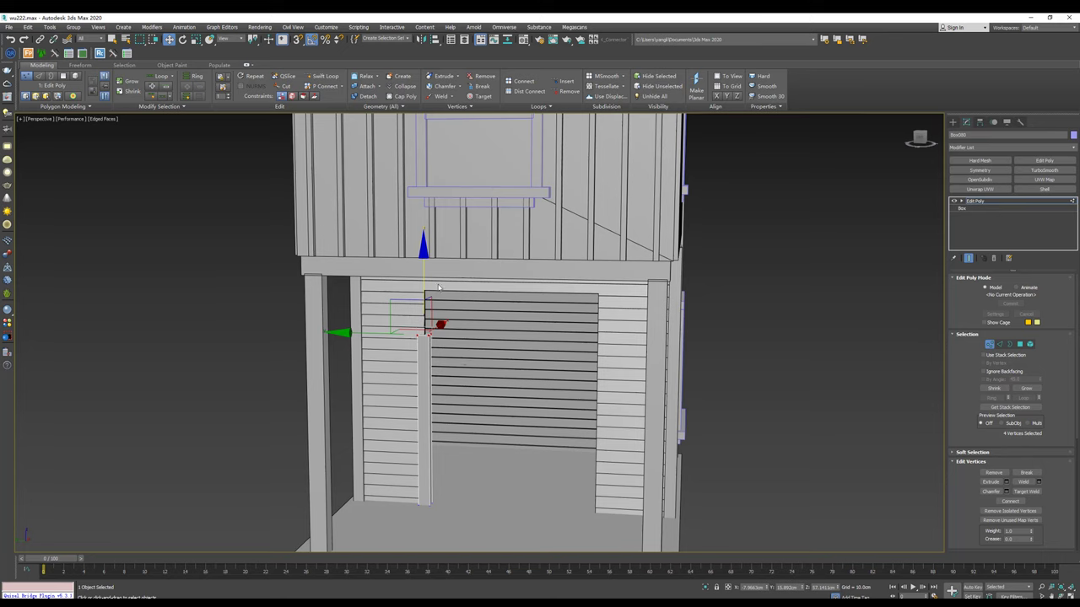
pyautogui.keyDown('alt'); pyautogui.moveTo(438, 288); pyautogui.dragTo(441, 281, button='middle'); pyautogui.keyUp('alt')
pyautogui.moveTo(424, 252)
pyautogui.mouseDown()
pyautogui.moveTo(427, 224)
pyautogui.moveTo(1025, 143)
pyautogui.mouseUp()
pyautogui.click(954, 124)
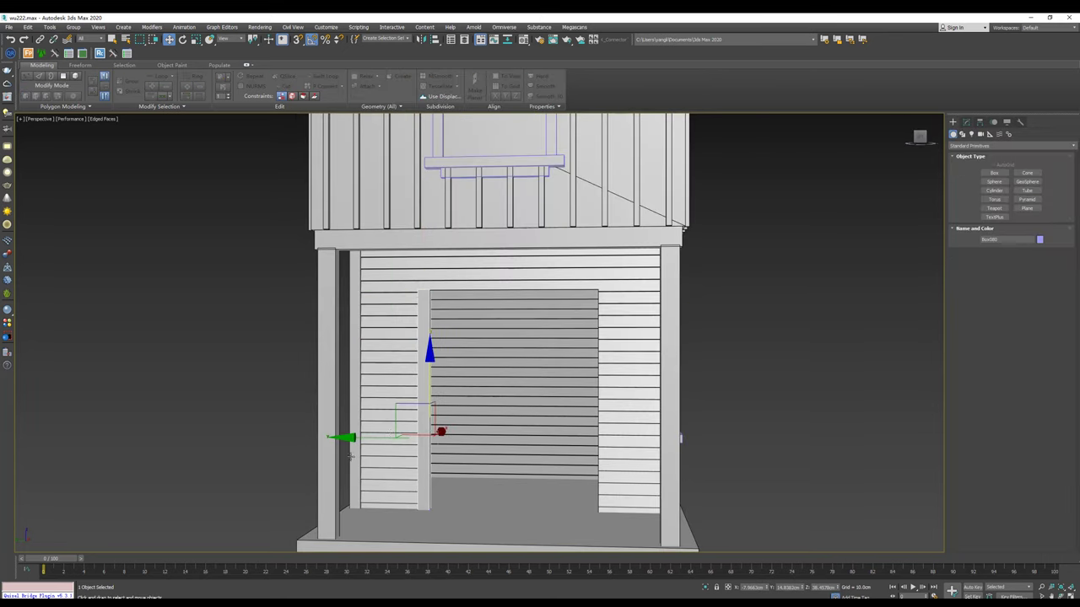
pyautogui.keyDown('shift'); pyautogui.moveTo(354, 437); pyautogui.dragTo(516, 439); pyautogui.keyUp('shift')
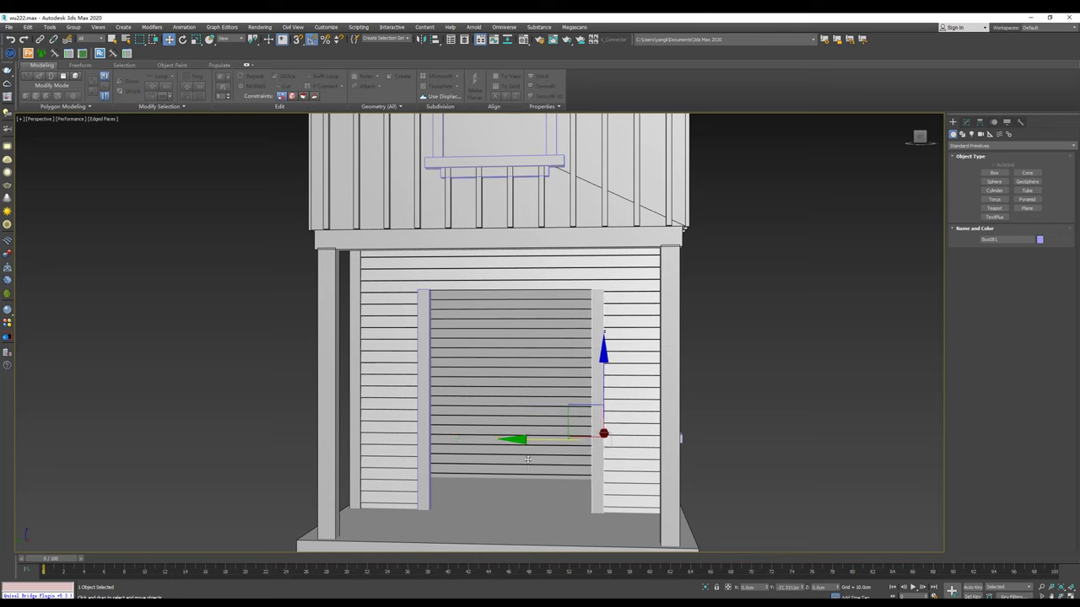
# Step: Copy a post, rotate it horizontal above the doorway and shorten its right end into a lintel
pyautogui.keyDown('shift'); pyautogui.moveTo(578, 426); pyautogui.dragTo(497, 371); pyautogui.keyUp('shift')
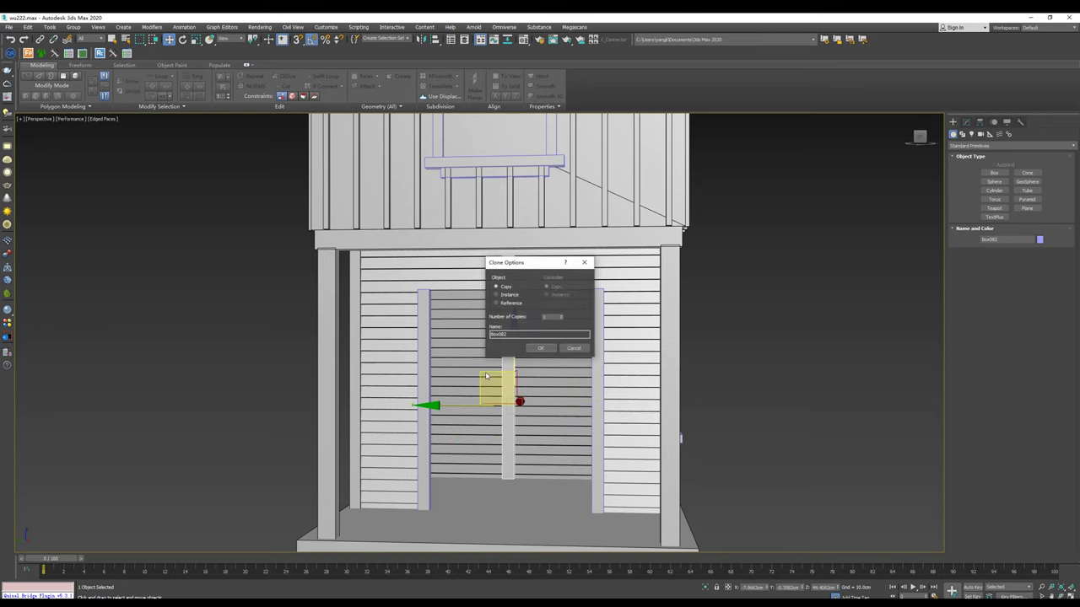
pyautogui.press('Return')
pyautogui.press('e')
pyautogui.moveTo(555, 334); pyautogui.dragTo(517, 319)
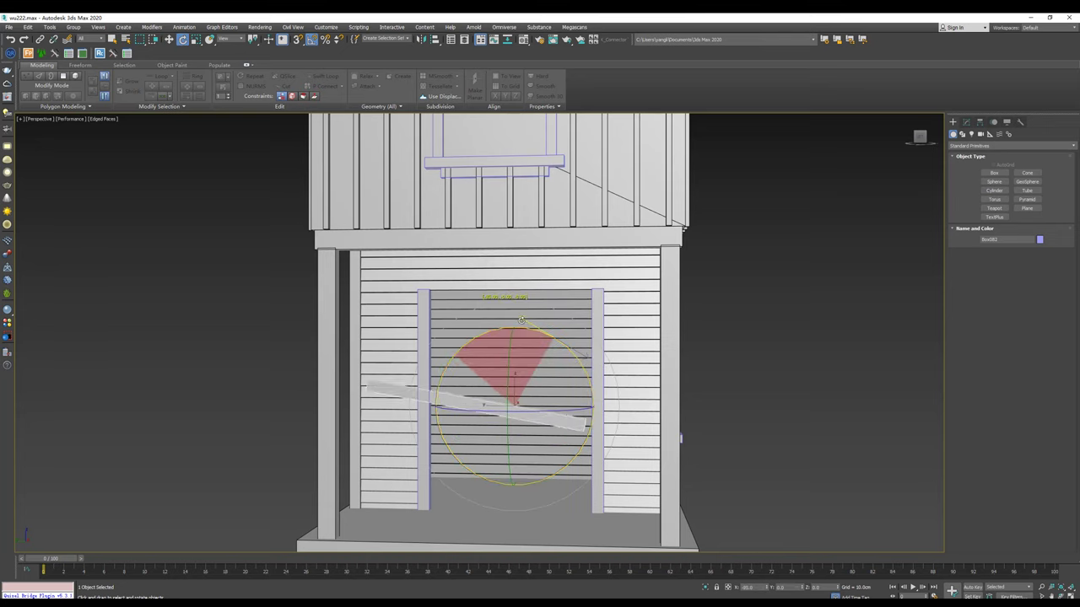
pyautogui.press('w')
pyautogui.moveTo(495, 372); pyautogui.dragTo(523, 242)
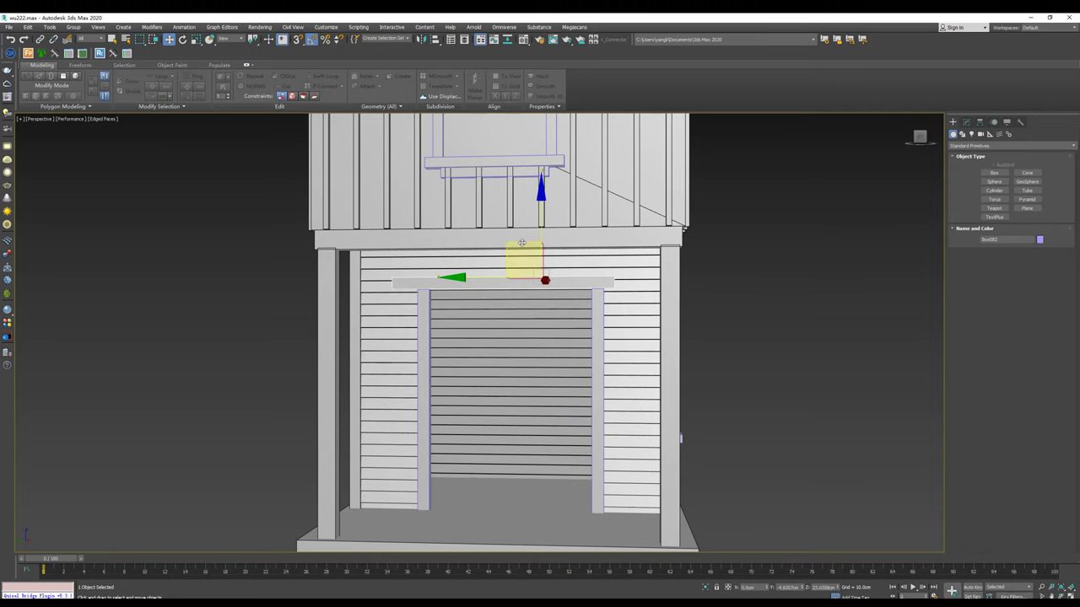
pyautogui.scroll(4, 523, 274)
pyautogui.scroll(2, 519, 279)
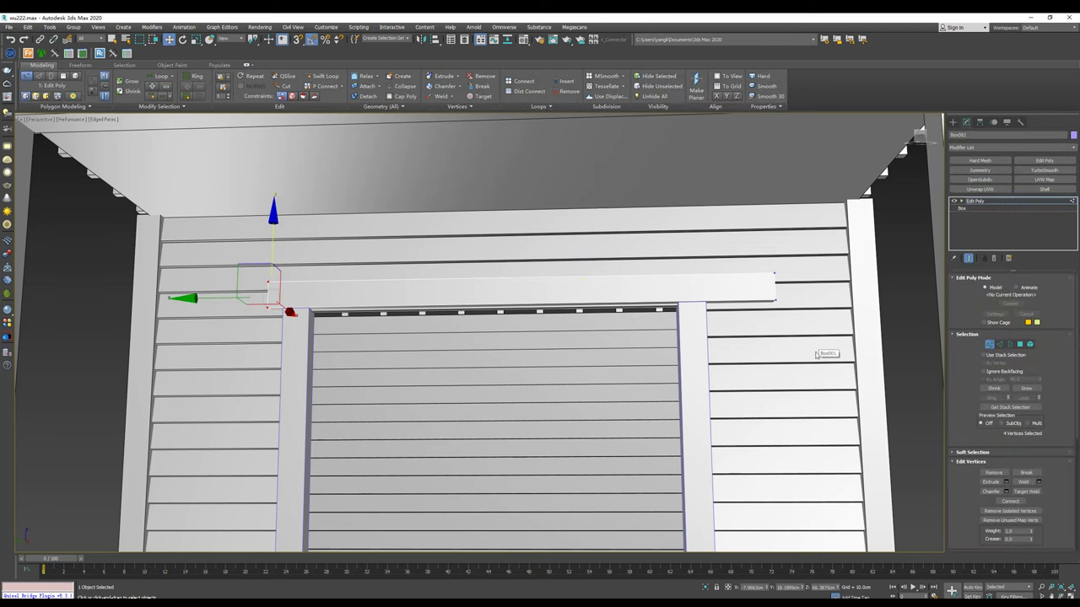
pyautogui.moveTo(793, 266); pyautogui.dragTo(757, 314)
pyautogui.moveTo(699, 290); pyautogui.dragTo(602, 293)
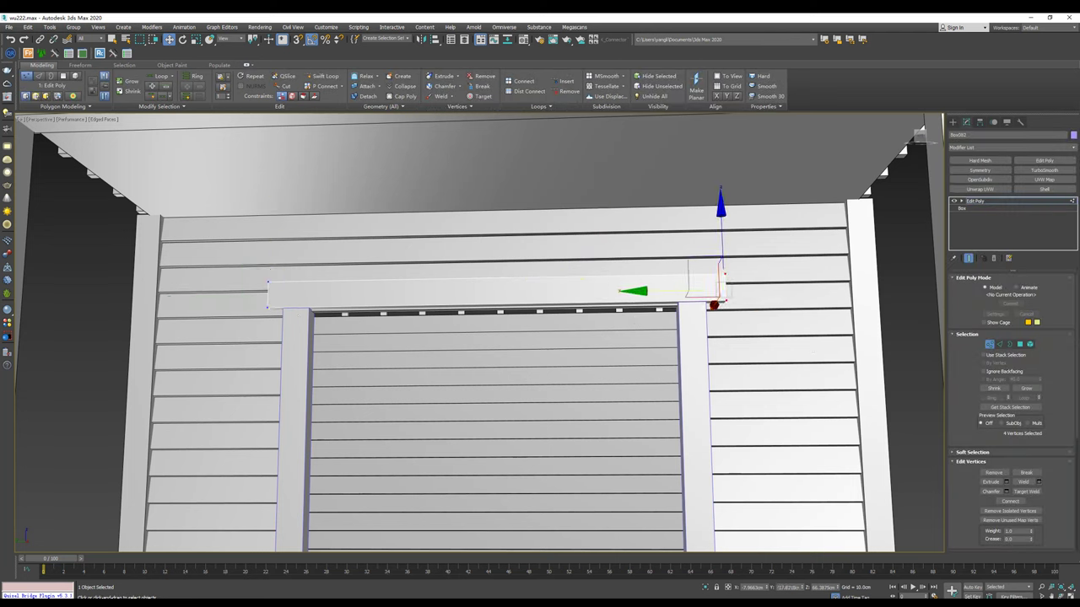
pyautogui.click(954, 122)
# Step: Copy the lintel down to mid-door height and fit the bar between the two posts
pyautogui.scroll(-2, 572, 273)
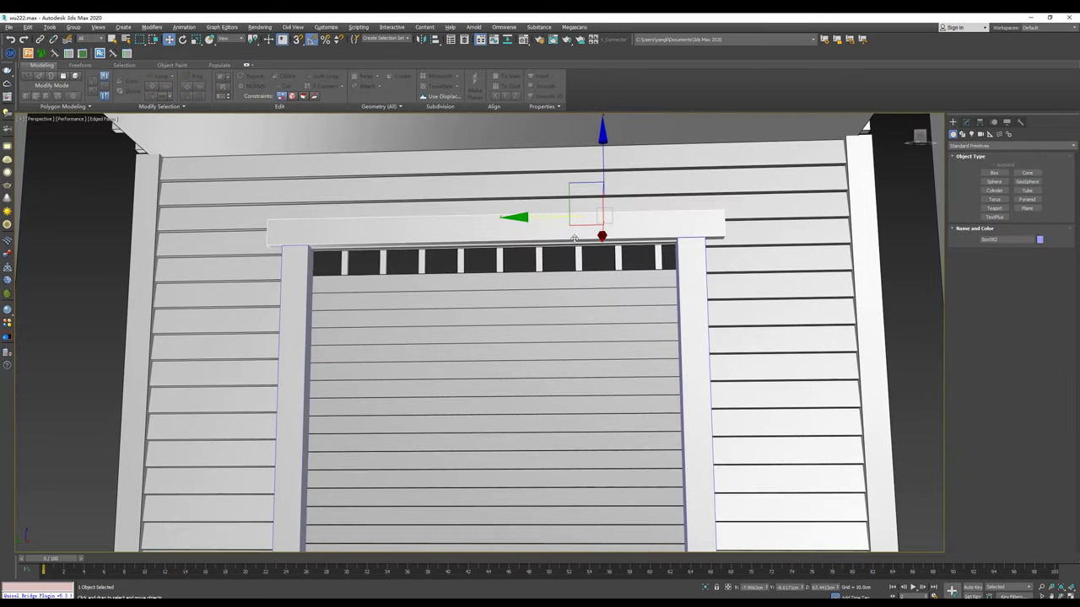
pyautogui.scroll(-4, 572, 272)
pyautogui.scroll(2, 572, 272)
pyautogui.scroll(3, 572, 273)
pyautogui.moveTo(602, 203)
pyautogui.mouseDown()
pyautogui.moveTo(603, 296)
pyautogui.moveTo(639, 297)
pyautogui.mouseUp()
pyautogui.press('r')
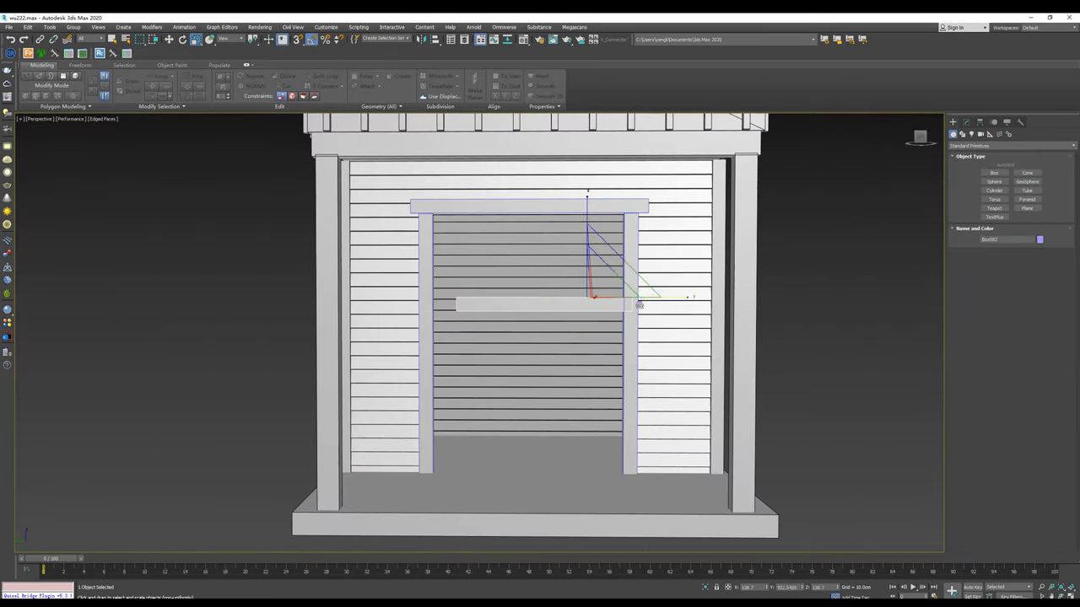
pyautogui.press('w')
pyautogui.moveTo(512, 297); pyautogui.dragTo(487, 297)
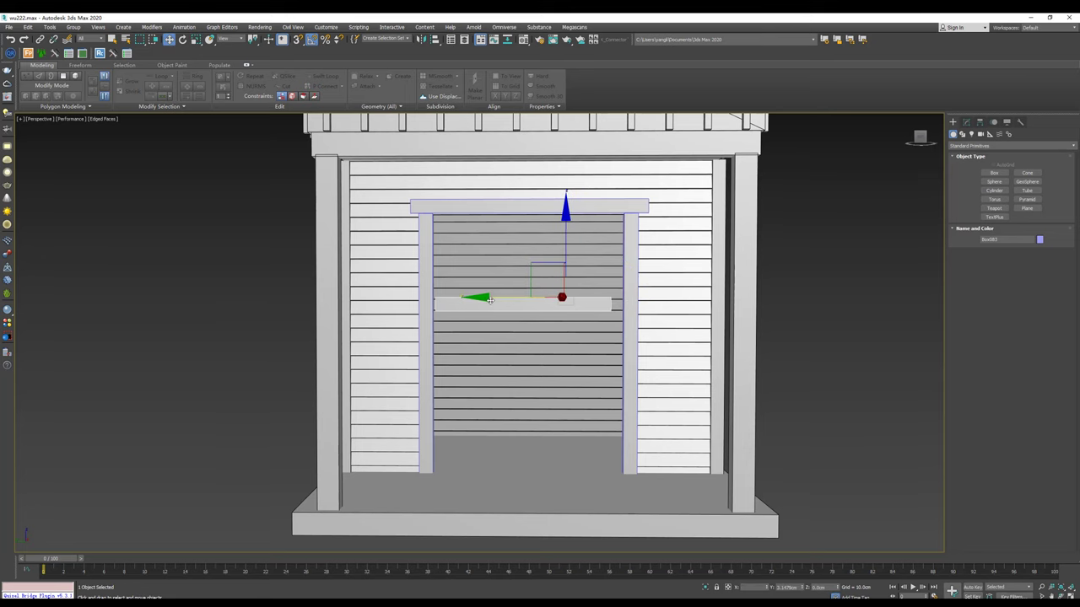
pyautogui.press('1')
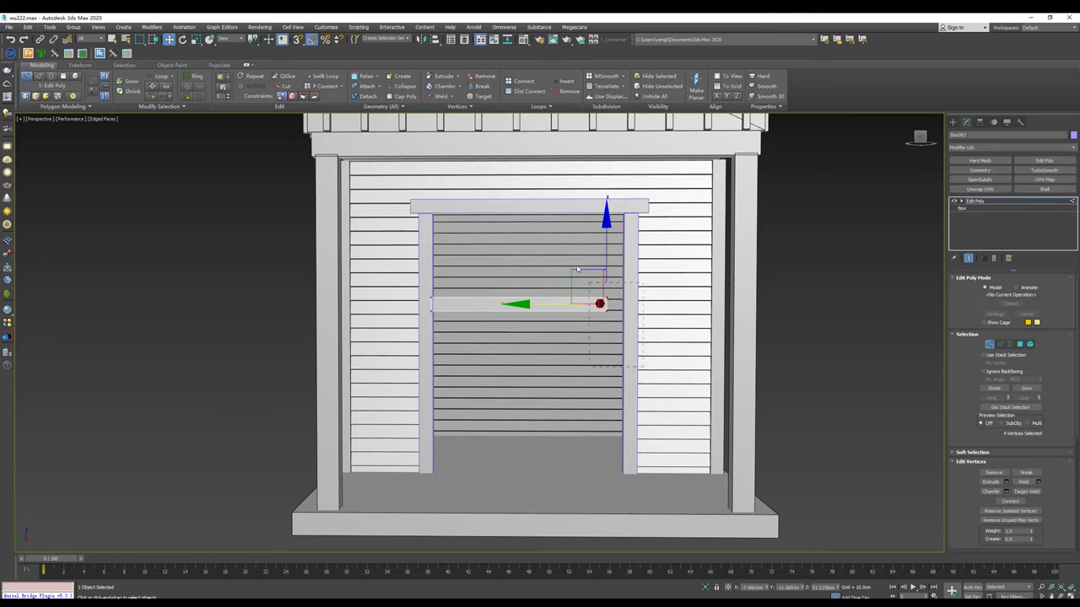
pyautogui.scroll(5, 572, 298)
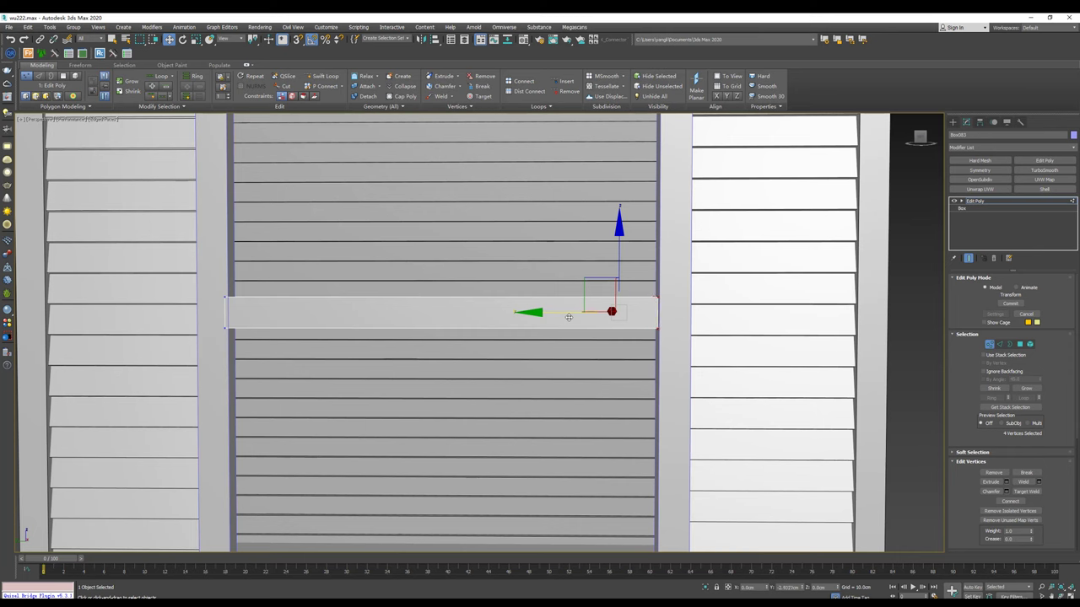
pyautogui.moveTo(570, 317); pyautogui.dragTo(607, 317)
pyautogui.click(952, 123)
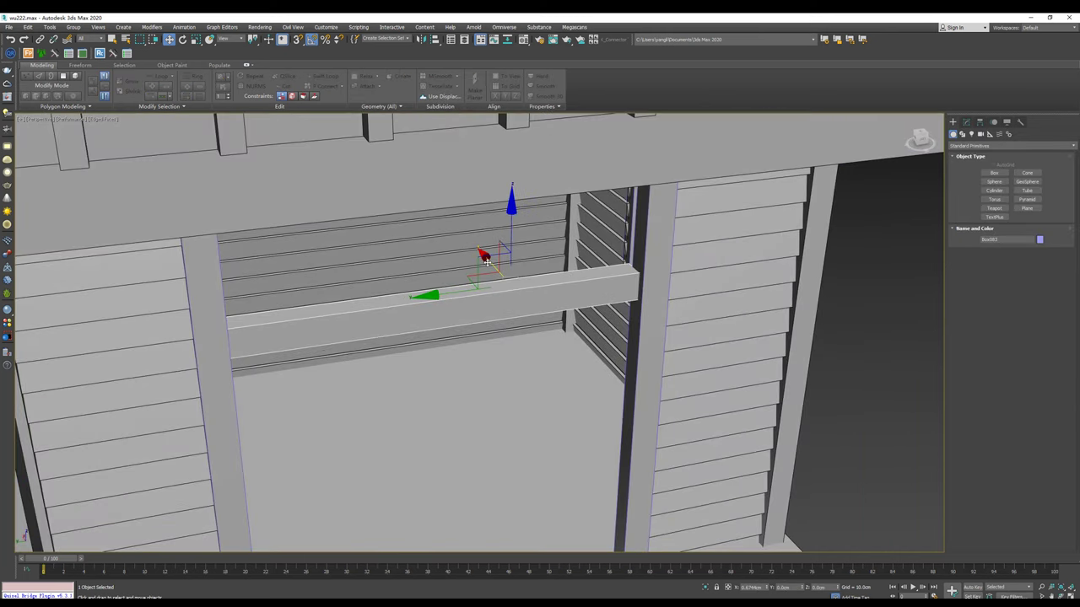
# Step: Stretch the bar into a flat door panel reaching from the lintel down to the floor
pyautogui.keyDown('alt'); pyautogui.moveTo(488, 263); pyautogui.dragTo(525, 266, button='middle'); pyautogui.keyUp('alt')
pyautogui.scroll(-3, 525, 265)
pyautogui.press('r')
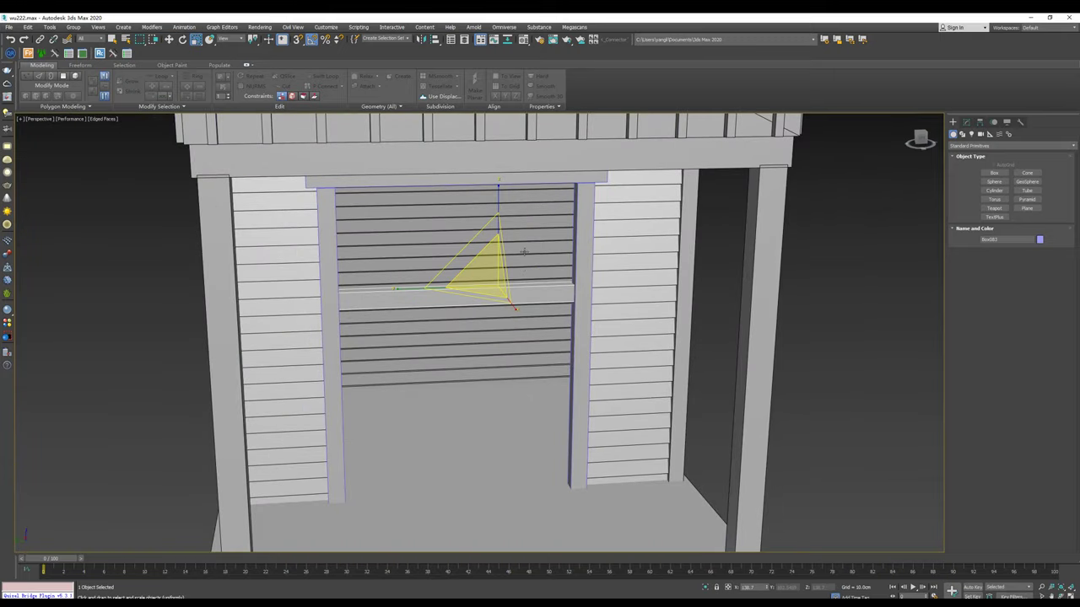
pyautogui.scroll(3, 524, 252)
pyautogui.press('w')
pyautogui.moveTo(497, 337); pyautogui.dragTo(517, 125)
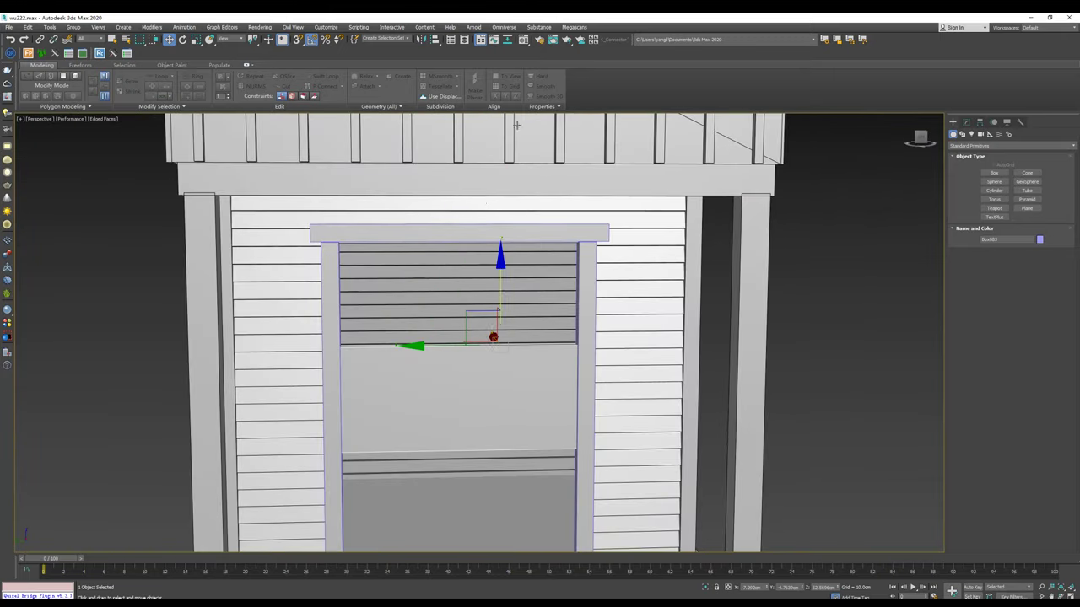
pyautogui.moveTo(501, 259); pyautogui.dragTo(501, 156)
pyautogui.scroll(-2, 560, 361)
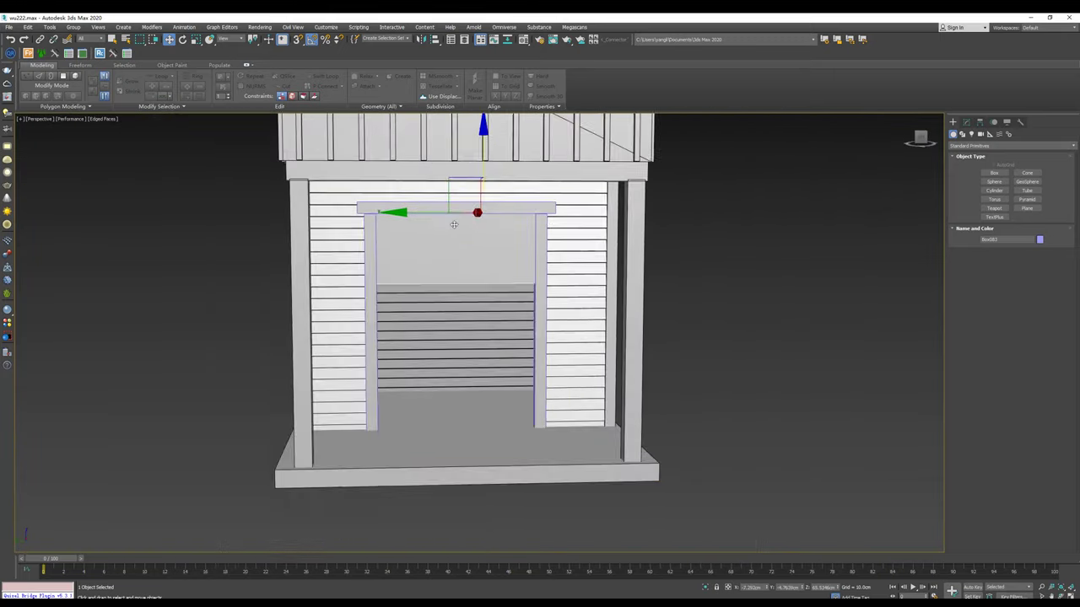
pyautogui.press('1')
pyautogui.moveTo(281, 242); pyautogui.dragTo(281, 241)
pyautogui.moveTo(455, 249); pyautogui.dragTo(463, 343)
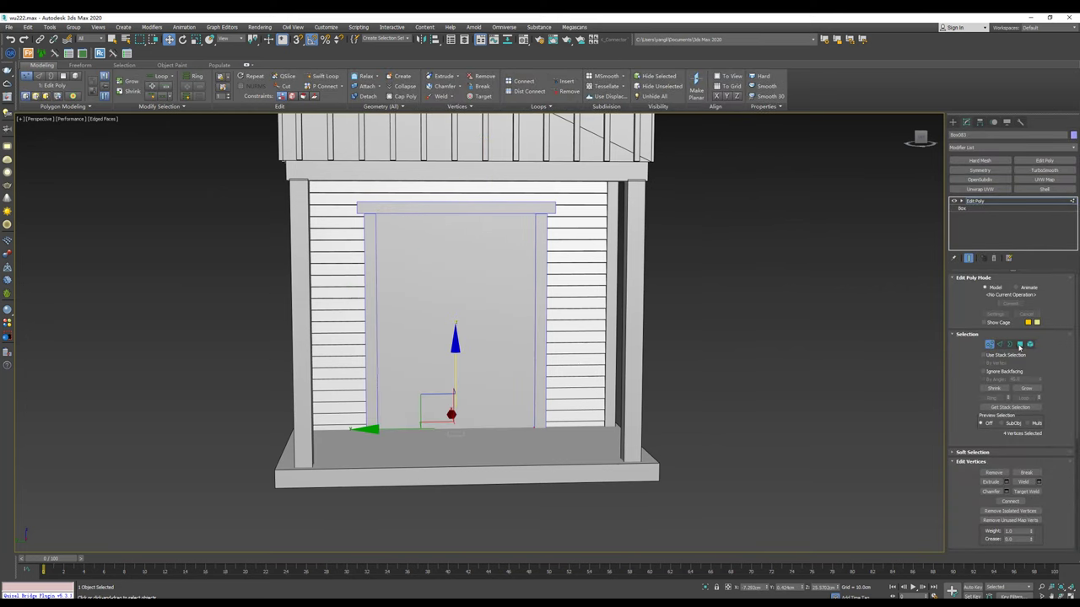
# Step: Split the door panel with a vertical edge and delete its right half
pyautogui.click(1019, 344)
pyautogui.click(491, 318)
pyautogui.hotkey('ctrl', 'd')
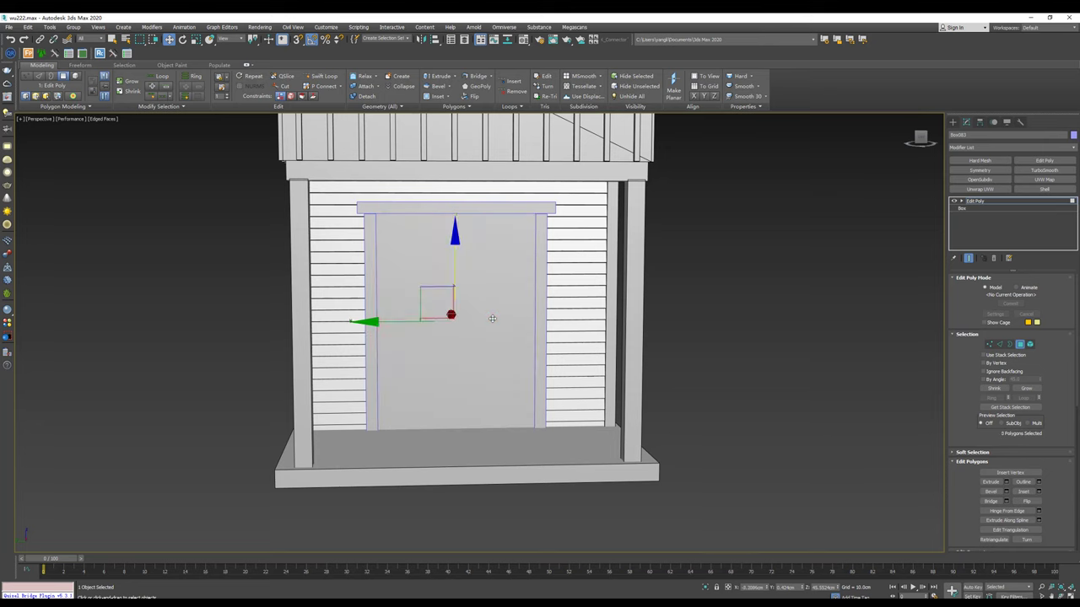
pyautogui.press('2')
pyautogui.click(449, 235)
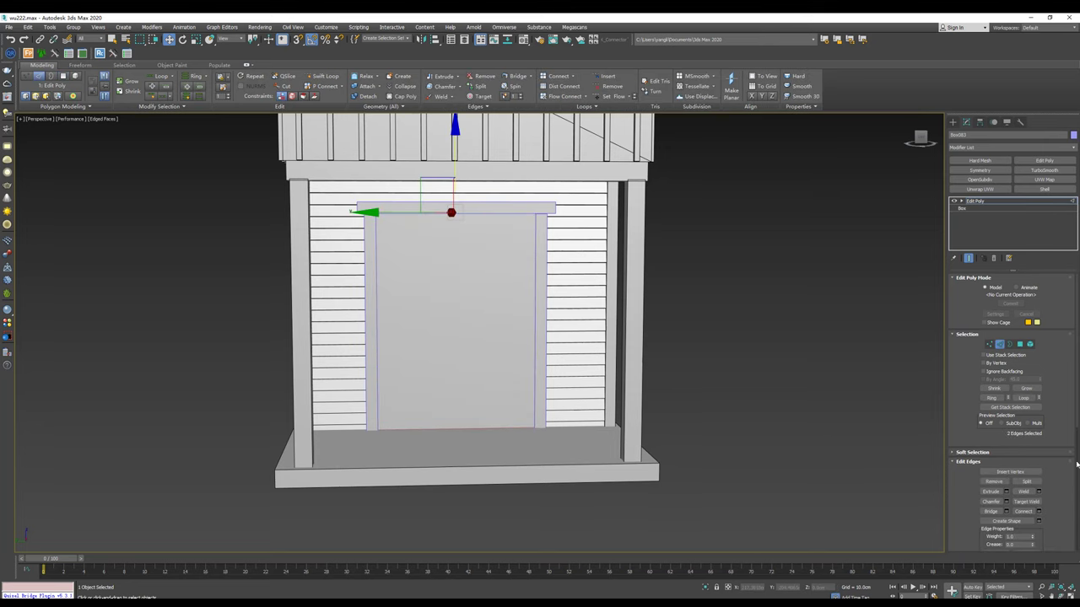
pyautogui.click(1039, 511)
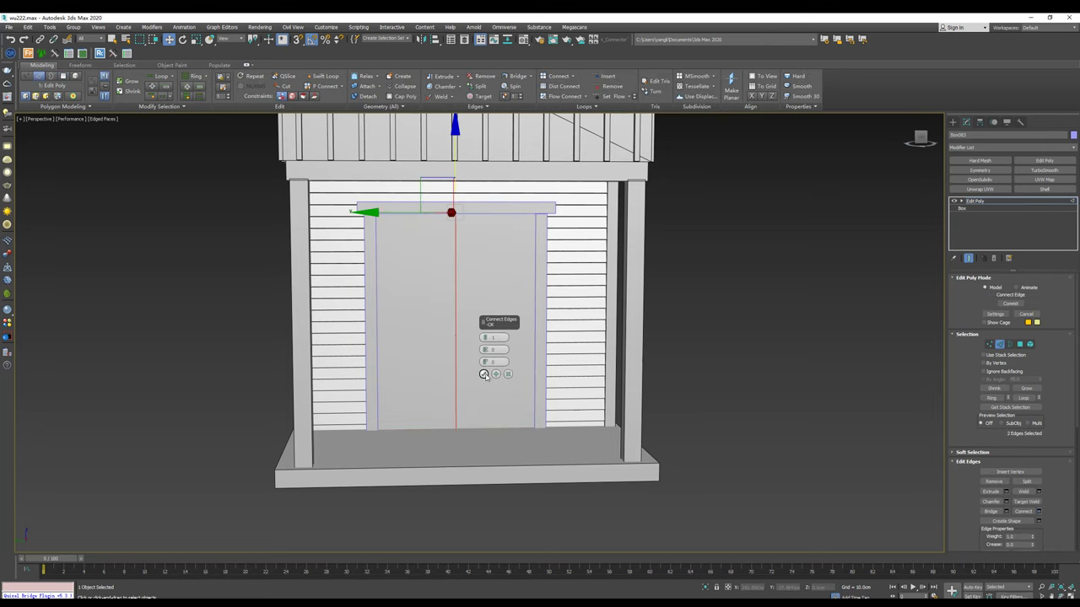
pyautogui.click(483, 374)
pyautogui.moveTo(460, 331); pyautogui.dragTo(456, 344, button='middle')
pyautogui.press('4')
pyautogui.click(484, 343)
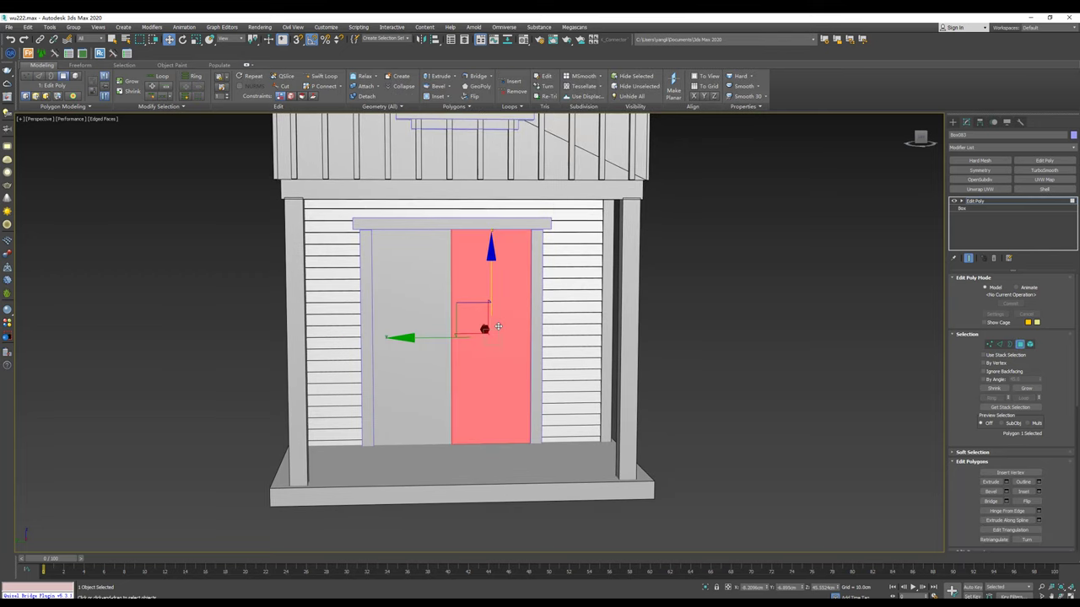
pyautogui.press('Delete')
pyautogui.click(406, 312)
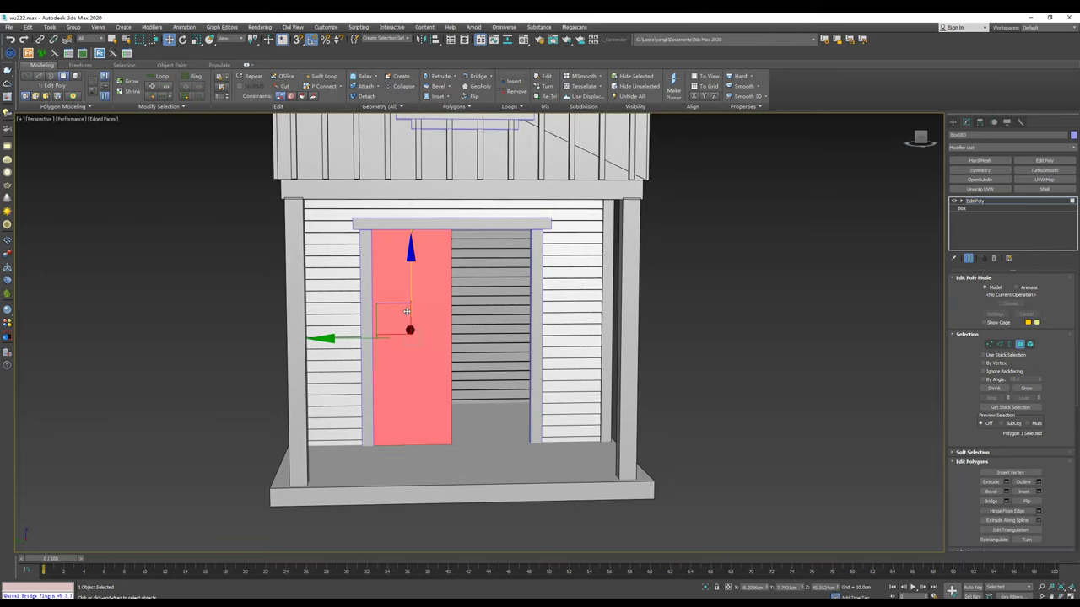
pyautogui.click(317, 78)
# Step: Connect the door half's top and bottom edges with two new vertical edges
pyautogui.press('2')
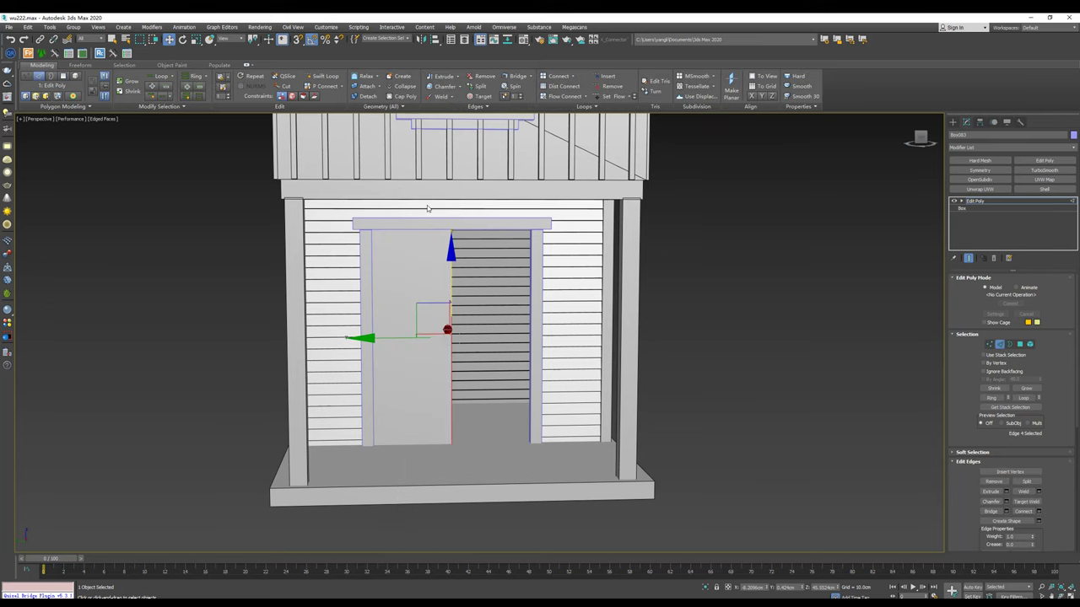
pyautogui.click(413, 544)
pyautogui.click(1038, 512)
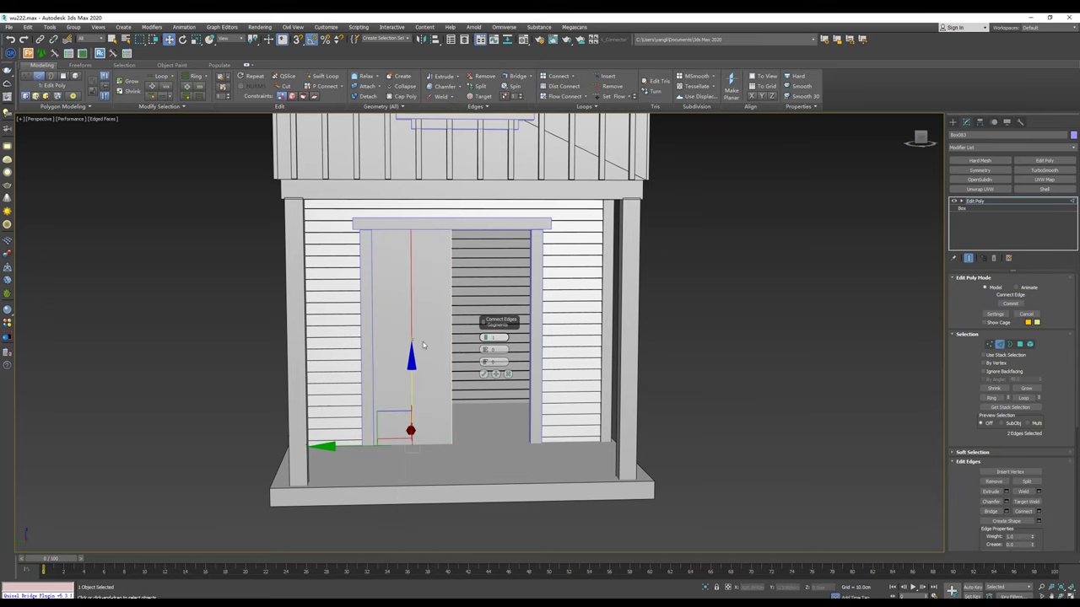
pyautogui.scroll(5, 442, 342)
pyautogui.moveTo(485, 336)
pyautogui.mouseDown()
pyautogui.moveTo(473, 339)
pyautogui.moveTo(510, 211)
pyautogui.mouseUp()
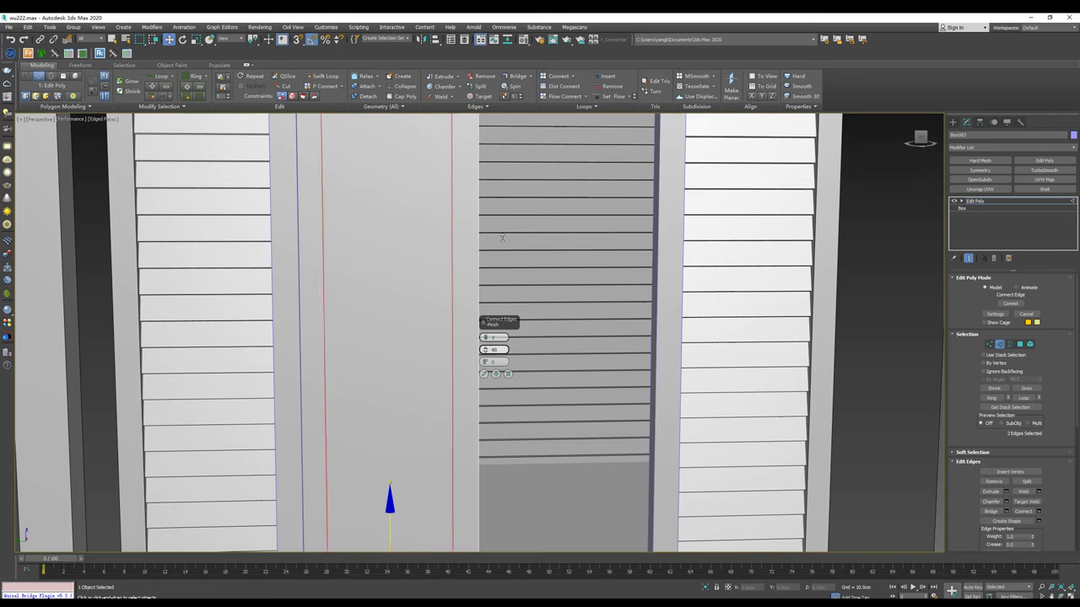
pyautogui.click(484, 374)
pyautogui.scroll(-3, 398, 330)
pyautogui.scroll(-2, 405, 326)
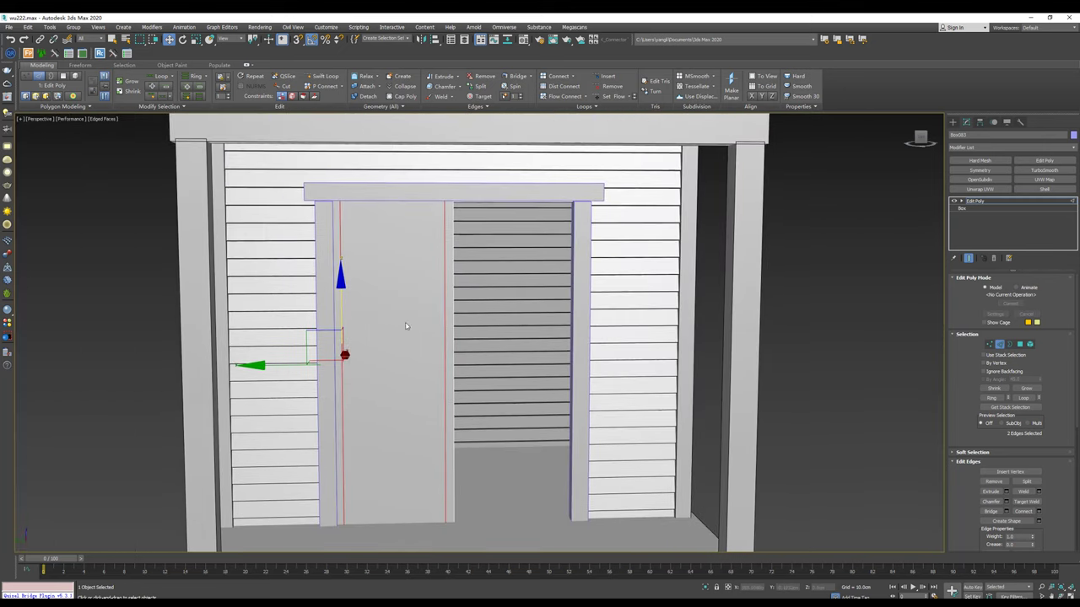
# Step: Add vertical and horizontal Swift Loops on the door, raising the horizontal loop
pyautogui.click(324, 75)
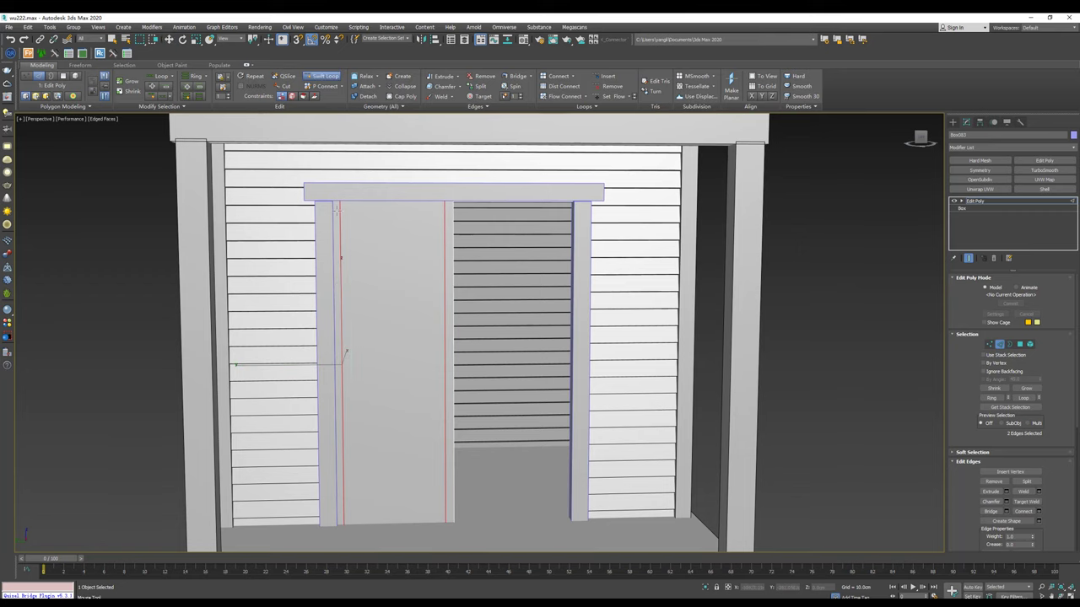
pyautogui.click(353, 353)
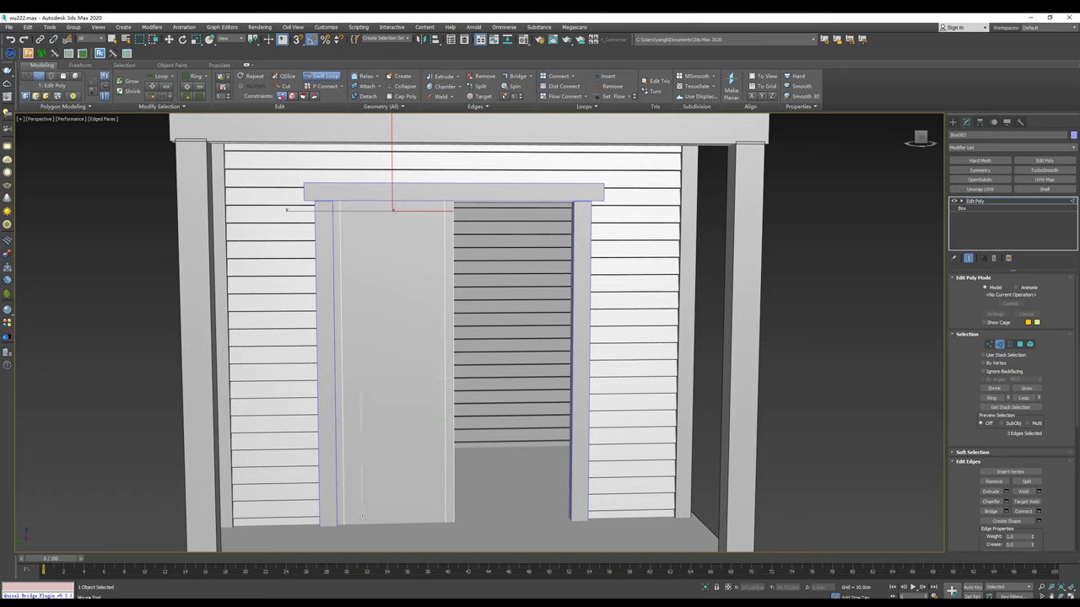
pyautogui.click(372, 368)
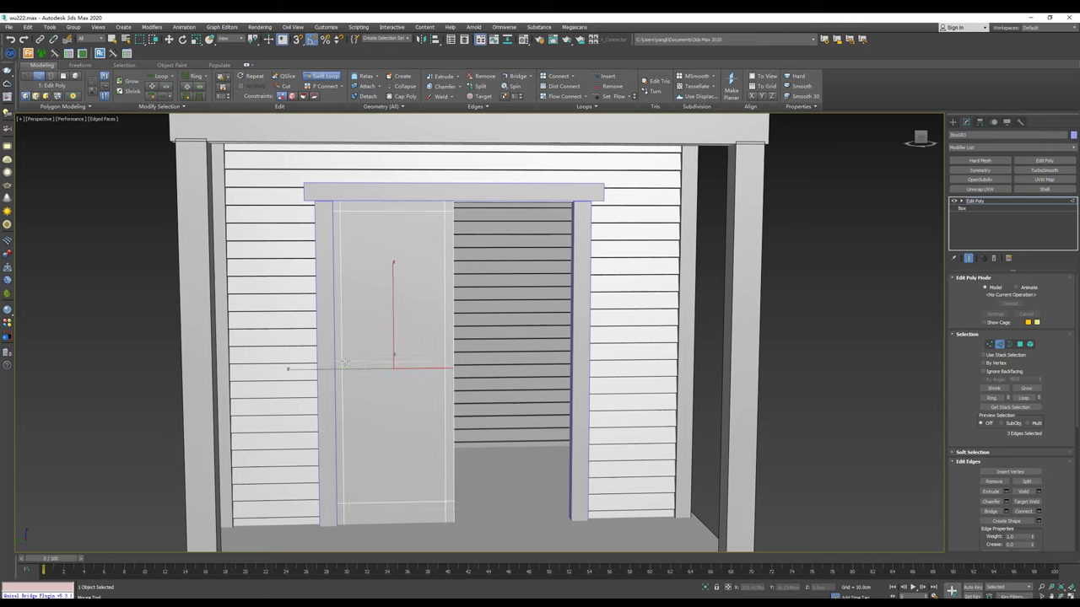
pyautogui.moveTo(344, 363); pyautogui.dragTo(346, 254)
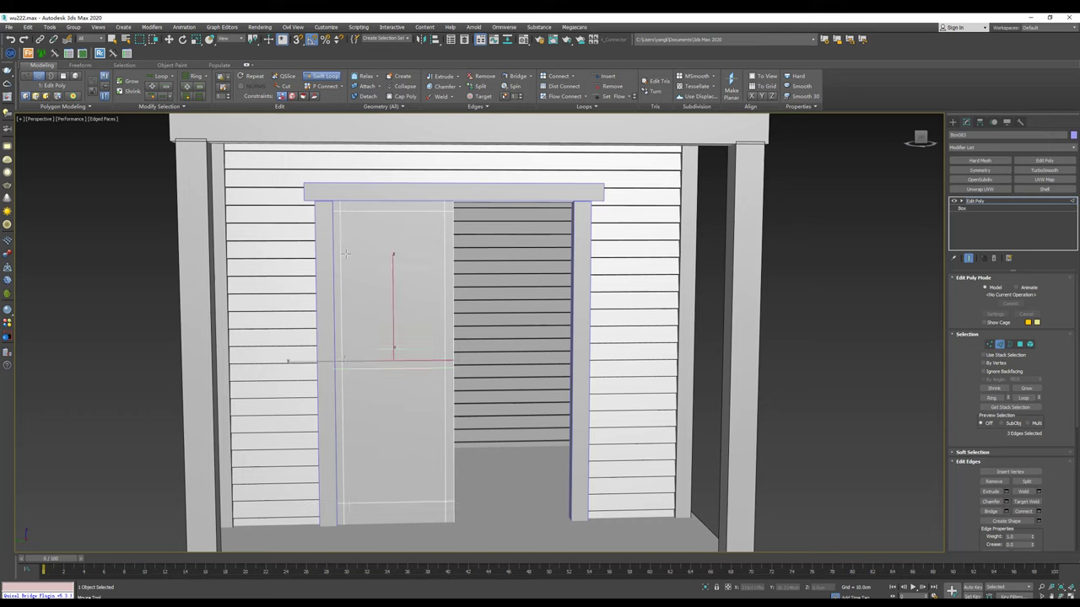
# Step: Bevel the upper door polygon inward into a recessed panel with a slightly smaller outline
pyautogui.press('4')
pyautogui.click(396, 287)
pyautogui.keyDown('alt'); pyautogui.moveTo(397, 287); pyautogui.dragTo(449, 318, button='middle'); pyautogui.keyUp('alt')
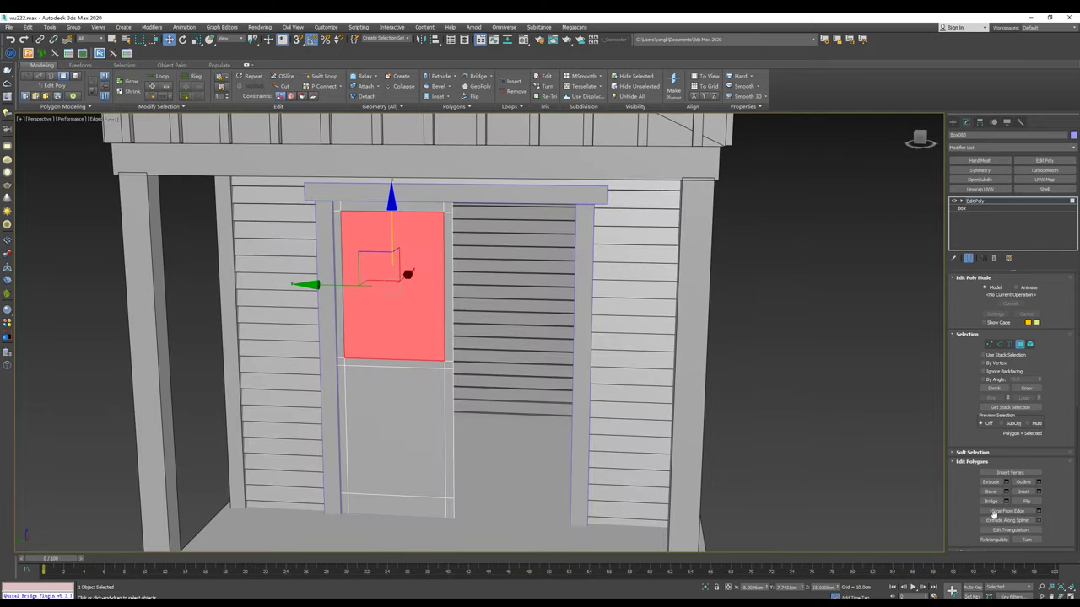
pyautogui.click(1006, 482)
pyautogui.click(507, 361)
pyautogui.click(1006, 490)
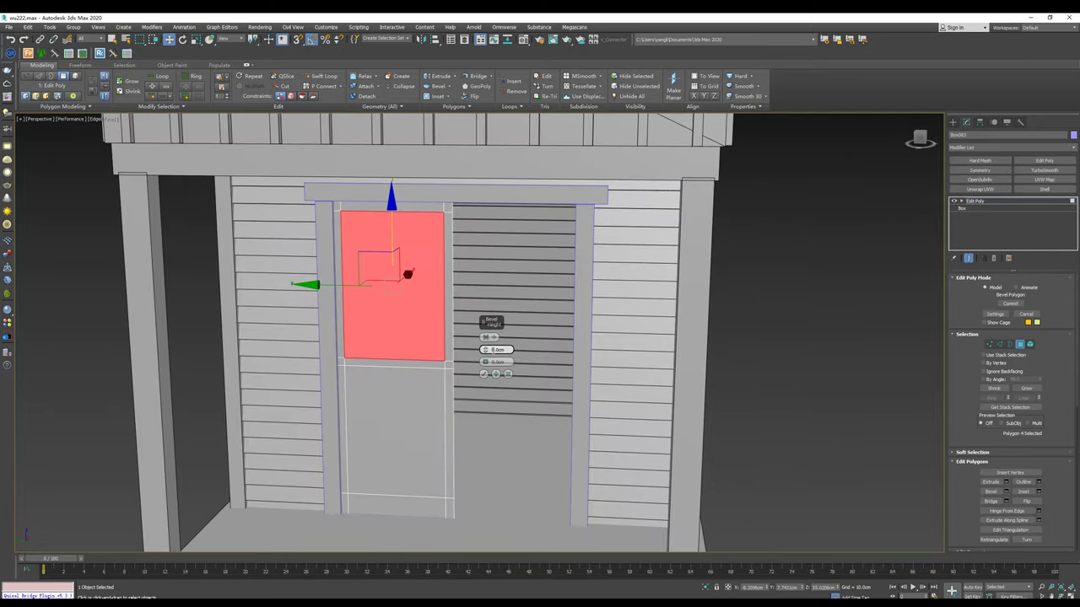
pyautogui.moveTo(489, 353); pyautogui.dragTo(486, 360)
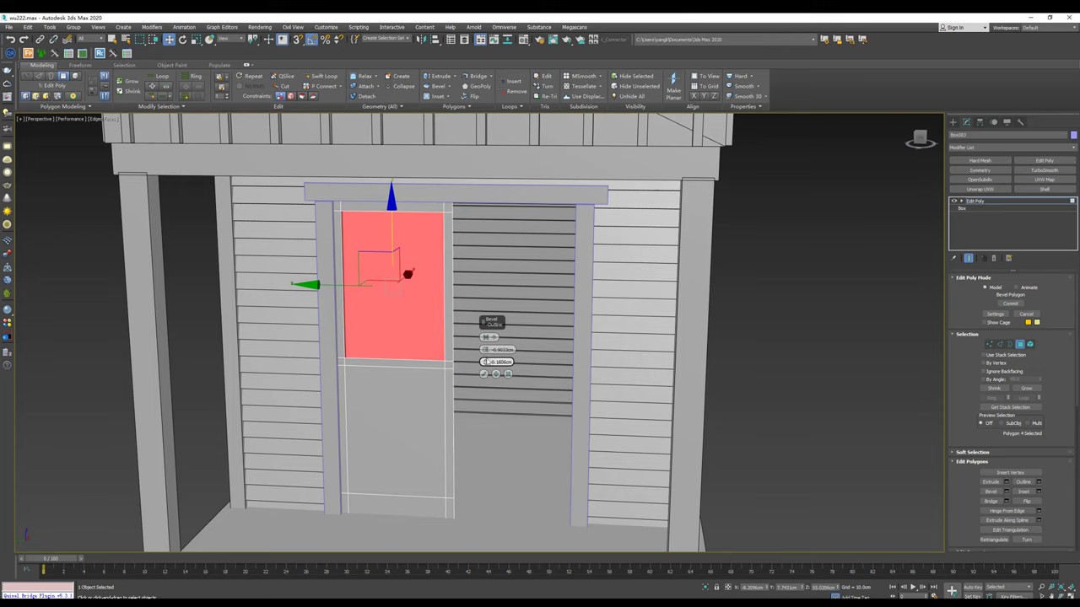
pyautogui.rightClick(485, 362)
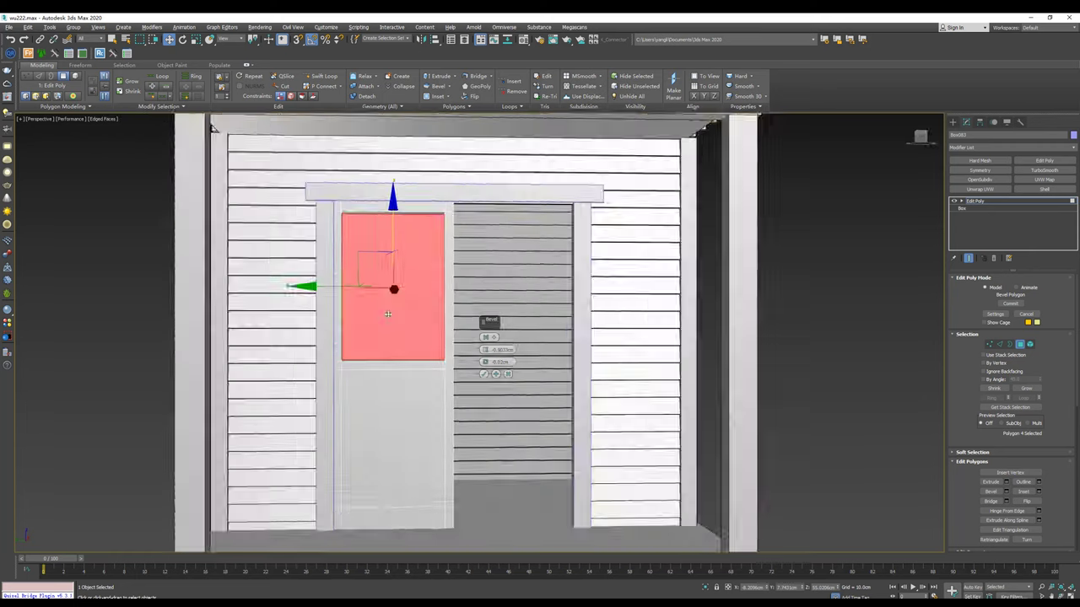
pyautogui.keyDown('alt'); pyautogui.moveTo(485, 362); pyautogui.dragTo(414, 321, button='middle'); pyautogui.keyUp('alt')
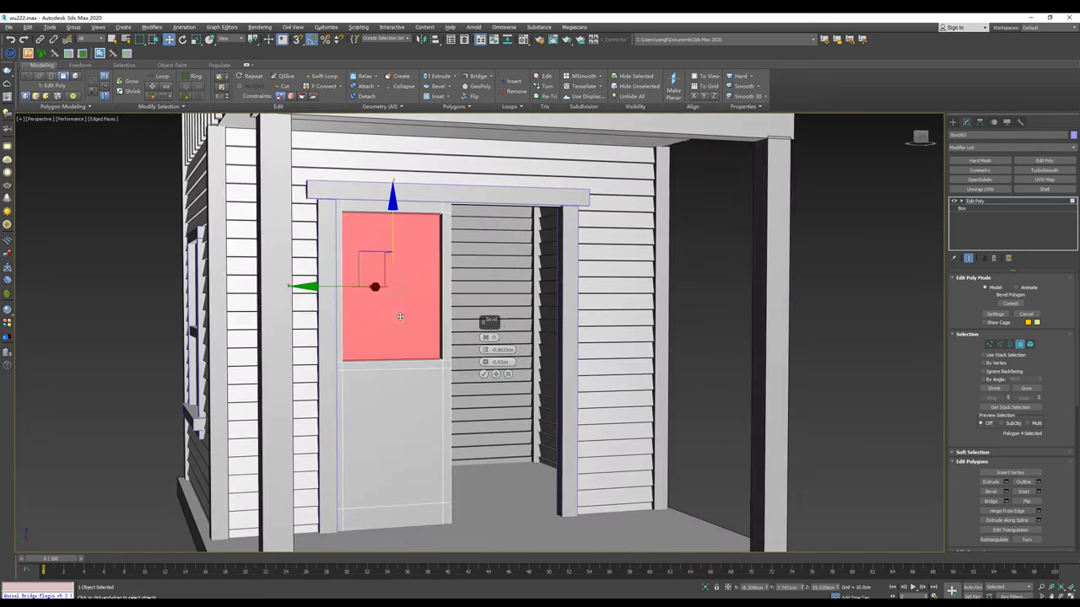
pyautogui.scroll(3, 414, 320)
pyautogui.scroll(2, 465, 351)
pyautogui.moveTo(485, 349); pyautogui.dragTo(485, 365)
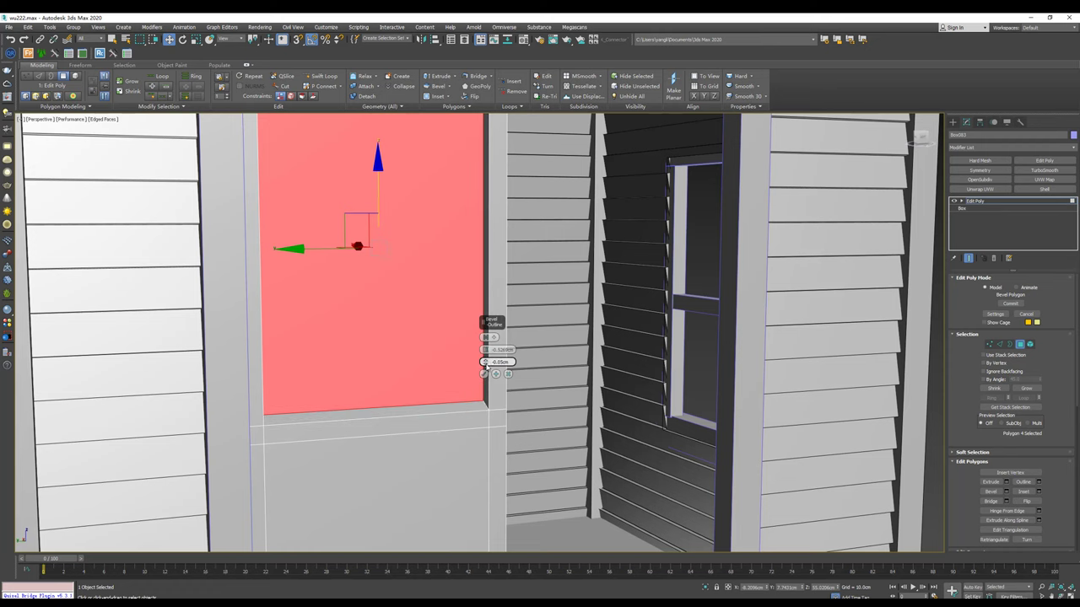
pyautogui.keyDown('alt'); pyautogui.moveTo(489, 350); pyautogui.dragTo(482, 385, button='middle'); pyautogui.keyUp('alt')
pyautogui.click(483, 374)
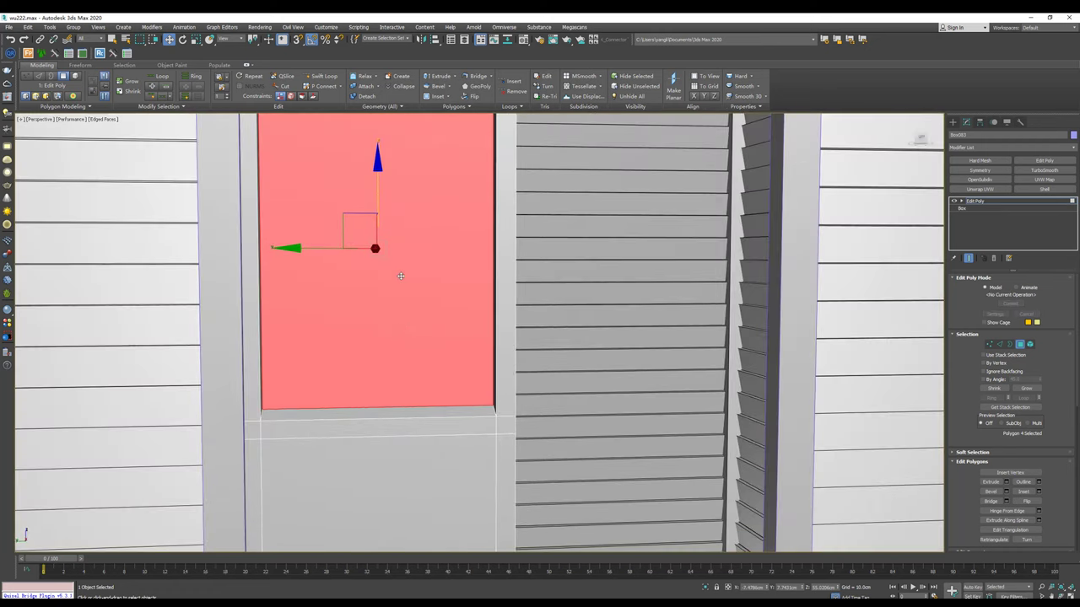
# Step: Scale the recessed panel narrower, shift it sideways, and select the lower door section
pyautogui.press('r')
pyautogui.moveTo(280, 283); pyautogui.dragTo(284, 284)
pyautogui.press('w')
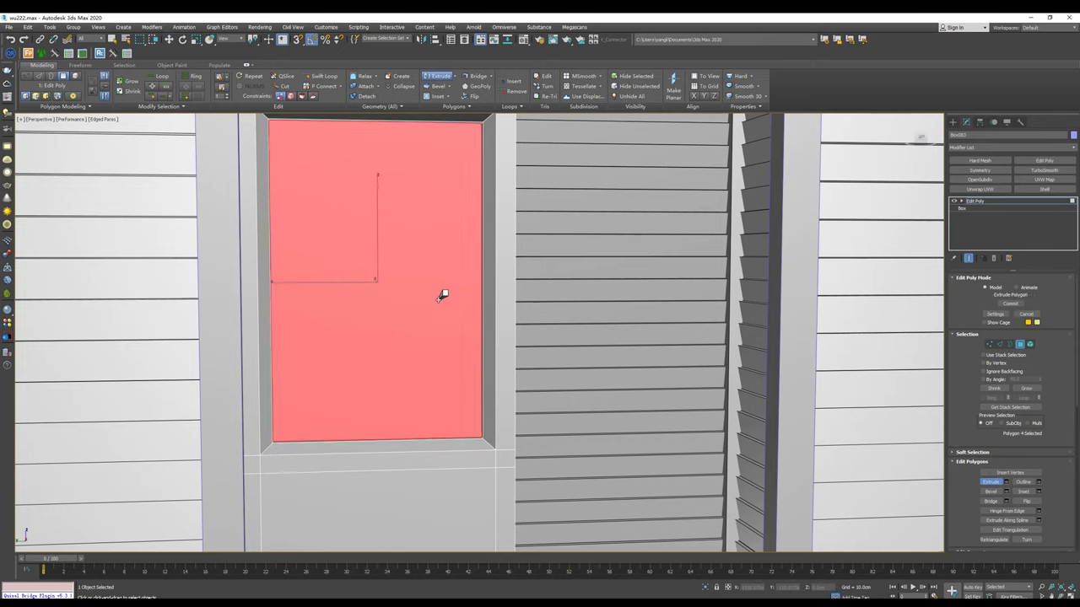
pyautogui.keyDown('alt'); pyautogui.moveTo(441, 294); pyautogui.dragTo(486, 270, button='middle'); pyautogui.keyUp('alt')
pyautogui.moveTo(448, 267); pyautogui.dragTo(438, 268)
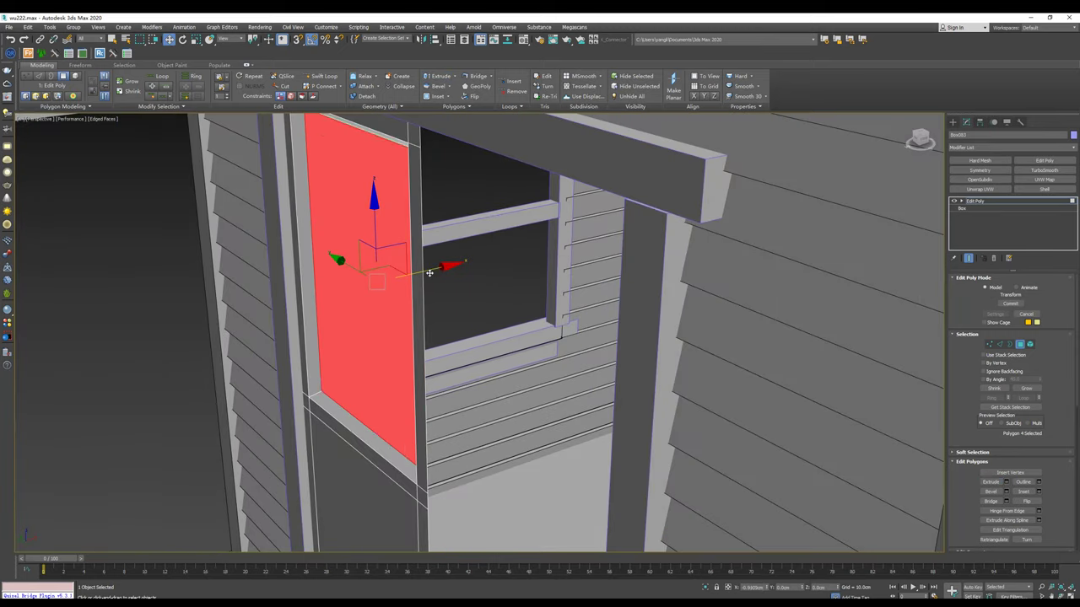
pyautogui.keyDown('alt'); pyautogui.moveTo(413, 373); pyautogui.dragTo(405, 337, button='middle'); pyautogui.keyUp('alt')
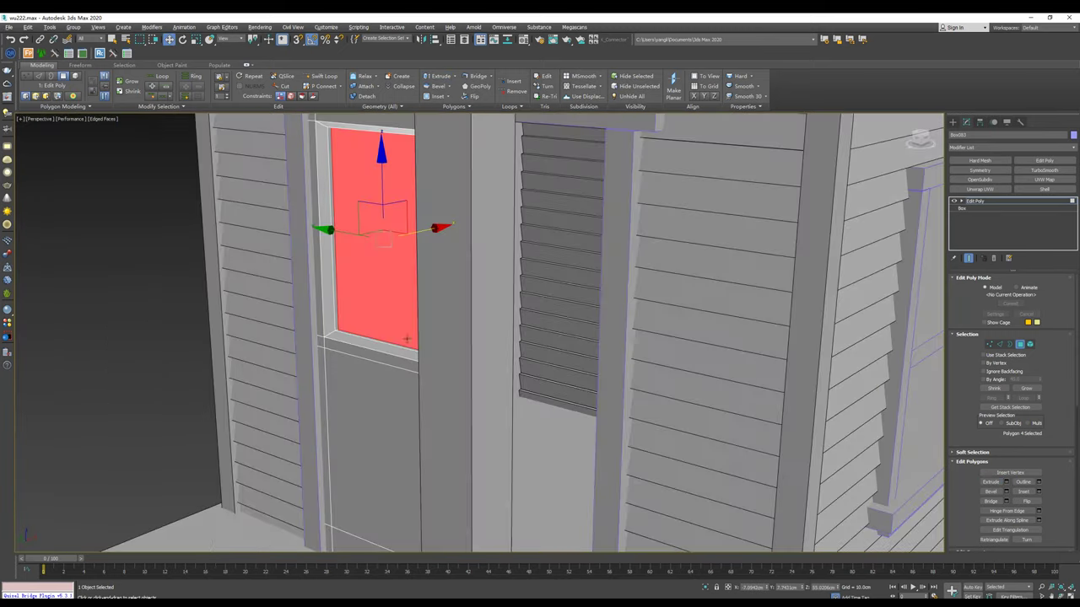
pyautogui.click(371, 422)
pyautogui.scroll(1, 371, 396)
pyautogui.scroll(2, 391, 368)
# Step: Add two edge loops across the lower door section, pinched close together
pyautogui.scroll(-3, 392, 367)
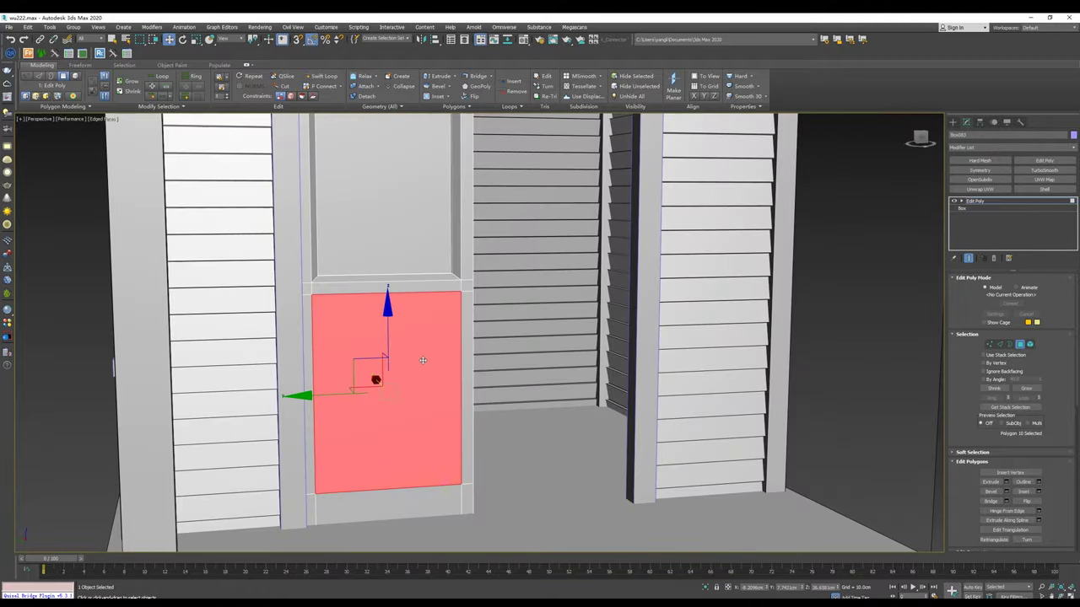
pyautogui.scroll(3, 437, 360)
pyautogui.press('2')
pyautogui.click(312, 371)
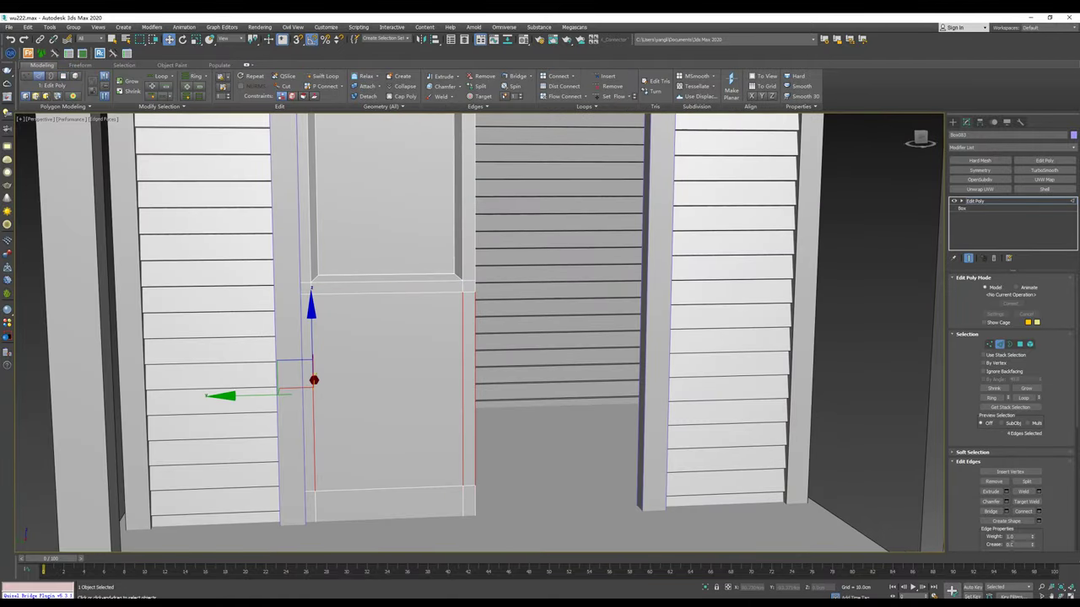
pyautogui.click(1038, 512)
pyautogui.moveTo(488, 352); pyautogui.dragTo(479, 573)
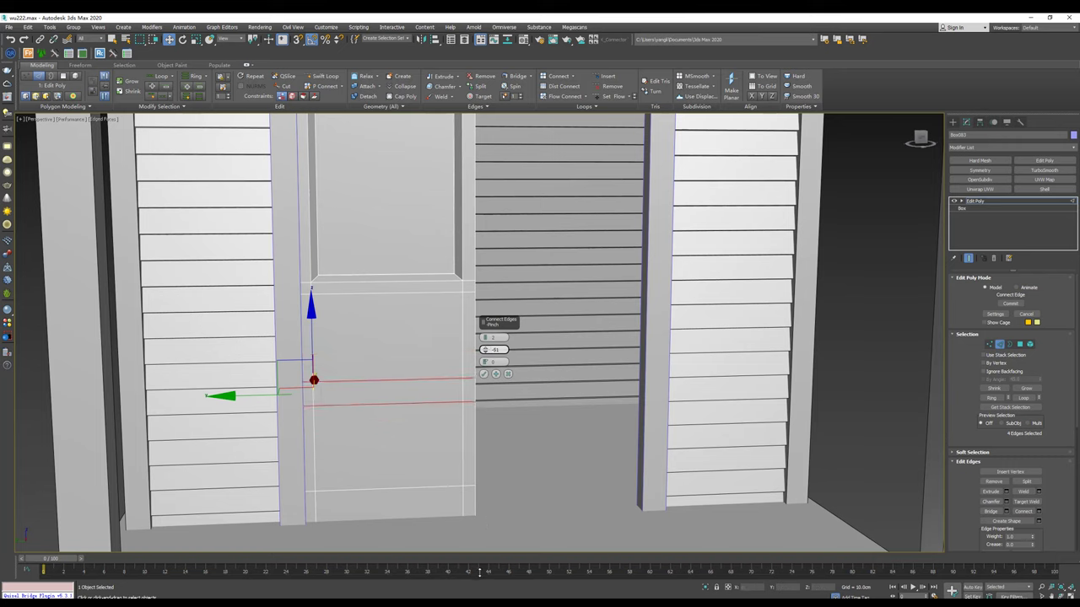
pyautogui.click(483, 374)
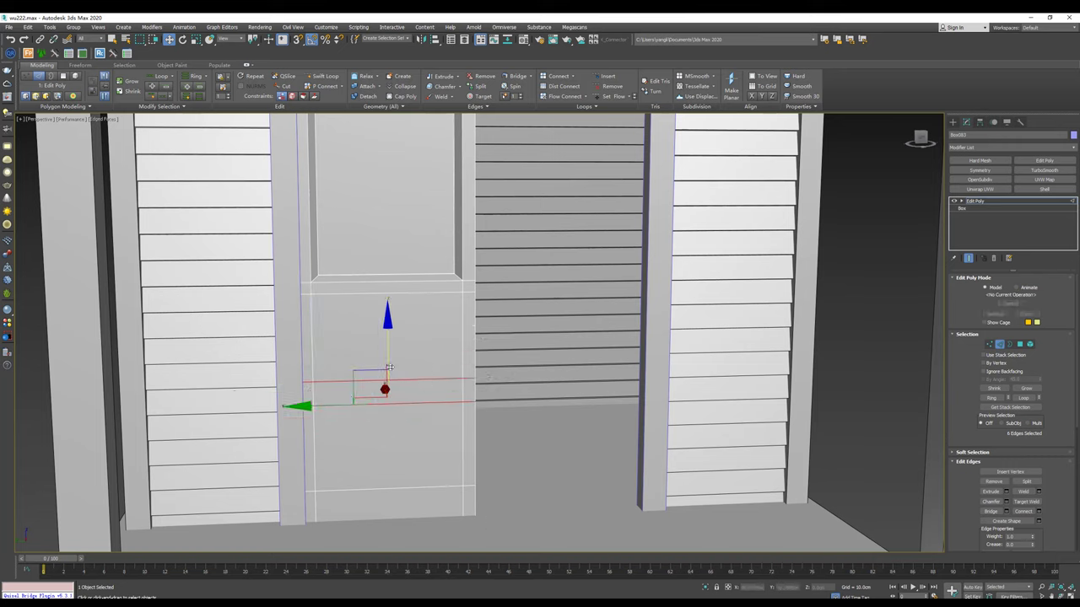
# Step: Bevel the two lower door panel faces
pyautogui.press('4')
pyautogui.click(384, 337)
pyautogui.keyDown('ctrl'); pyautogui.click(363, 441); pyautogui.keyUp('ctrl')
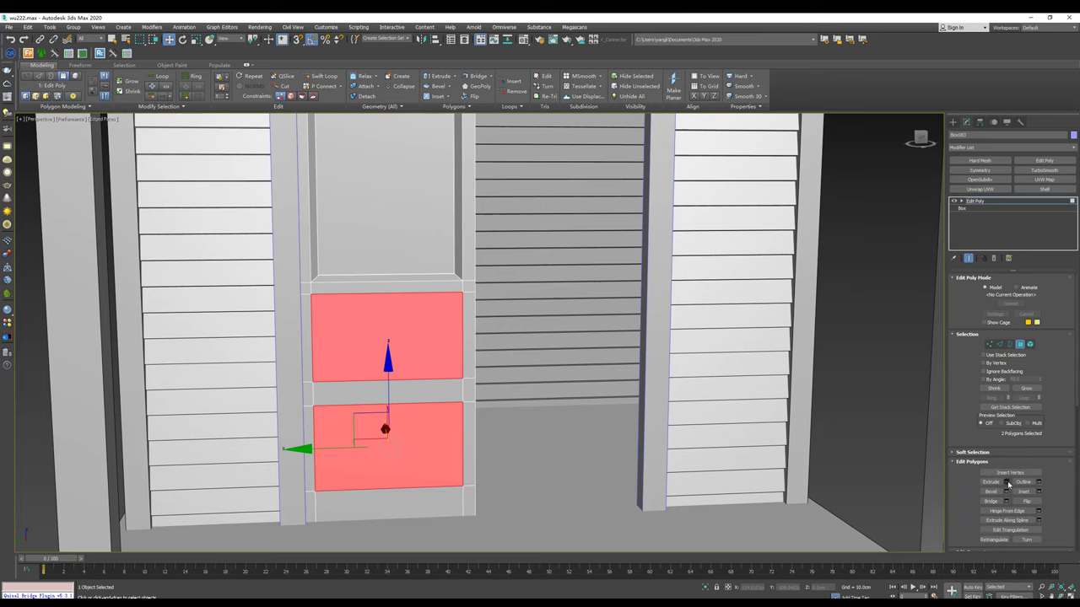
pyautogui.click(1006, 481)
pyautogui.click(508, 362)
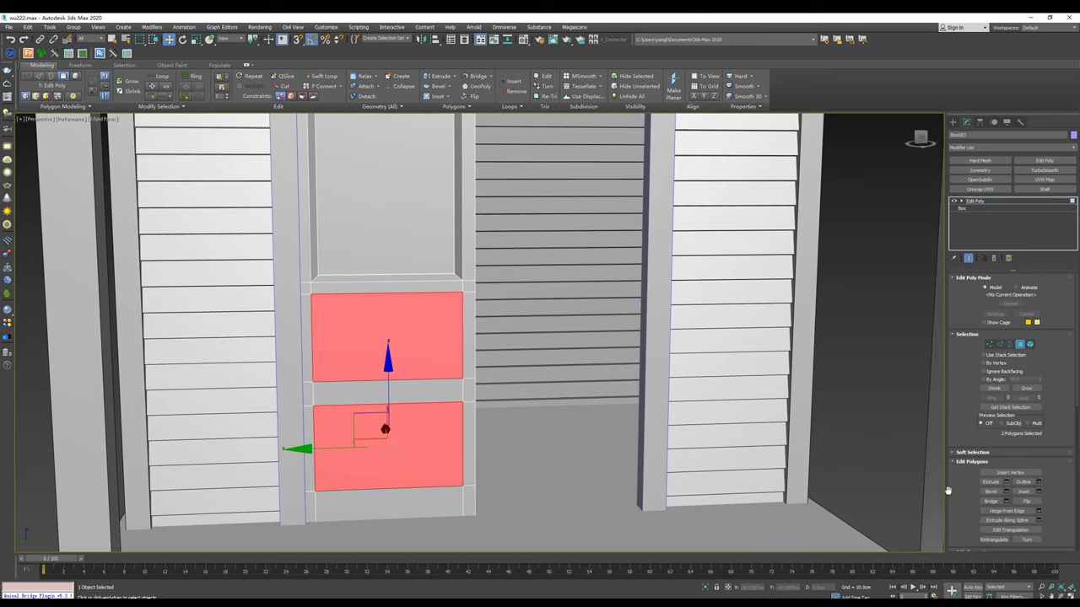
pyautogui.click(1006, 492)
pyautogui.moveTo(486, 349); pyautogui.dragTo(486, 338)
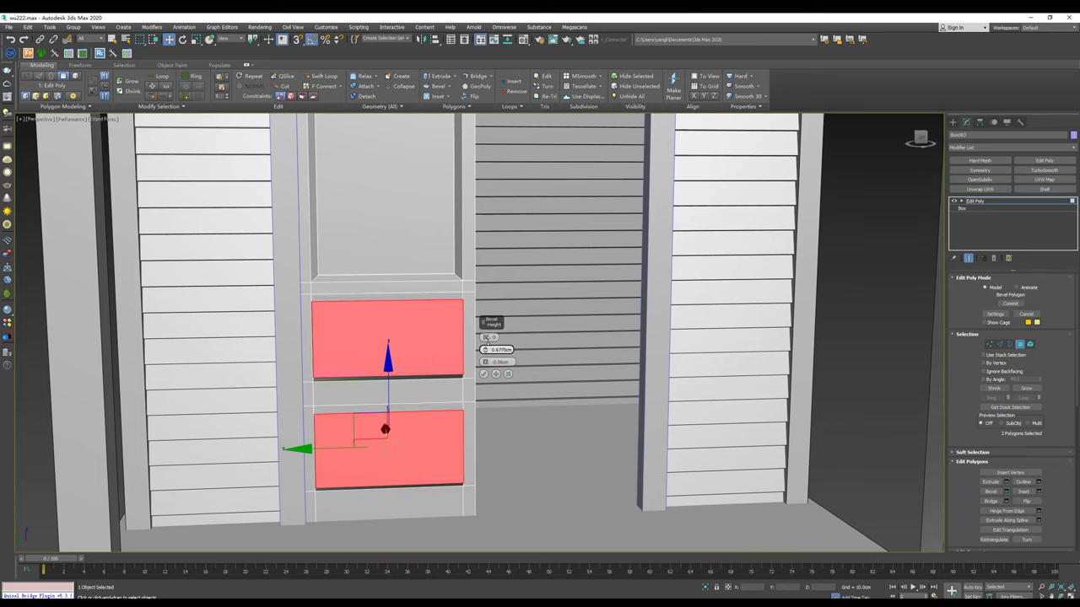
pyautogui.moveTo(486, 337)
pyautogui.keyDown('alt'); pyautogui.mouseDown(button='middle')
pyautogui.moveTo(407, 311)
pyautogui.moveTo(509, 358)
pyautogui.mouseUp(button='middle'); pyautogui.keyUp('alt')
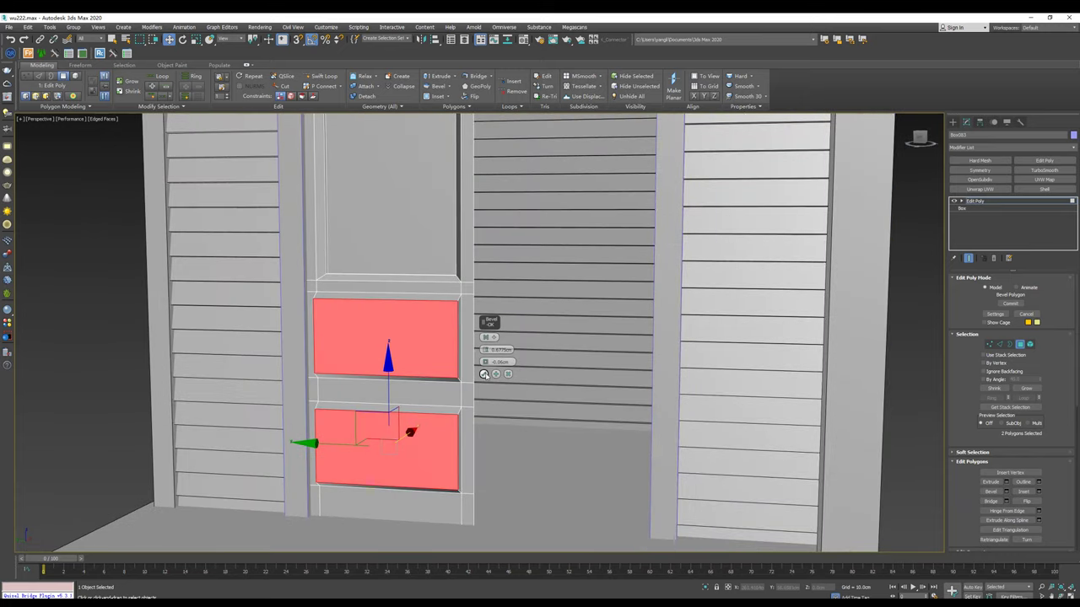
pyautogui.click(484, 374)
# Step: Narrow both lower panels horizontally and nudge them sideways
pyautogui.press('r')
pyautogui.moveTo(474, 452); pyautogui.dragTo(469, 453)
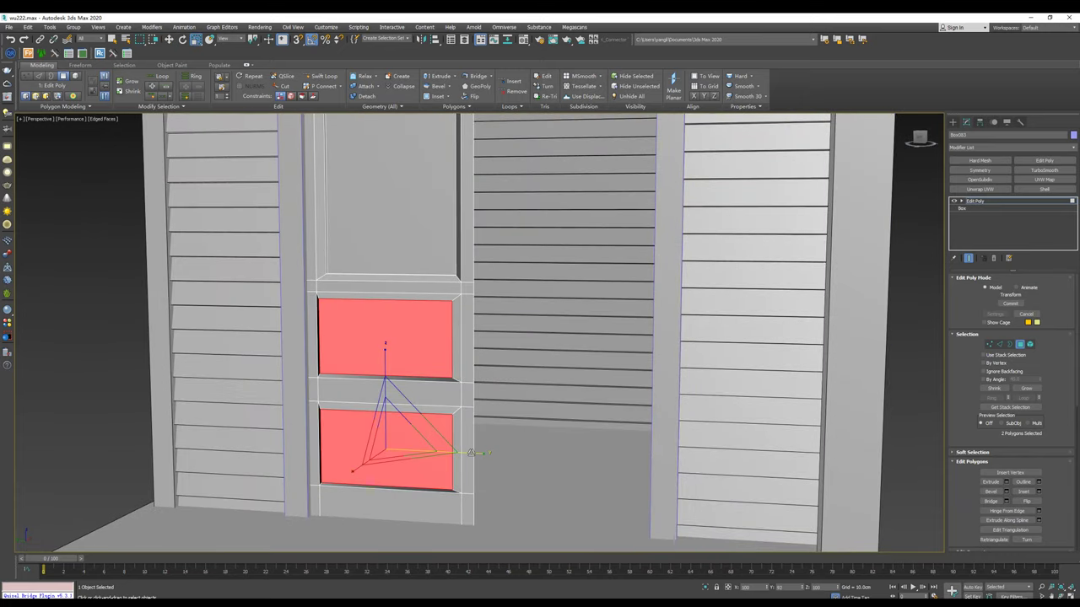
pyautogui.press('w')
pyautogui.keyDown('alt'); pyautogui.moveTo(469, 452); pyautogui.dragTo(384, 372, button='middle'); pyautogui.keyUp('alt')
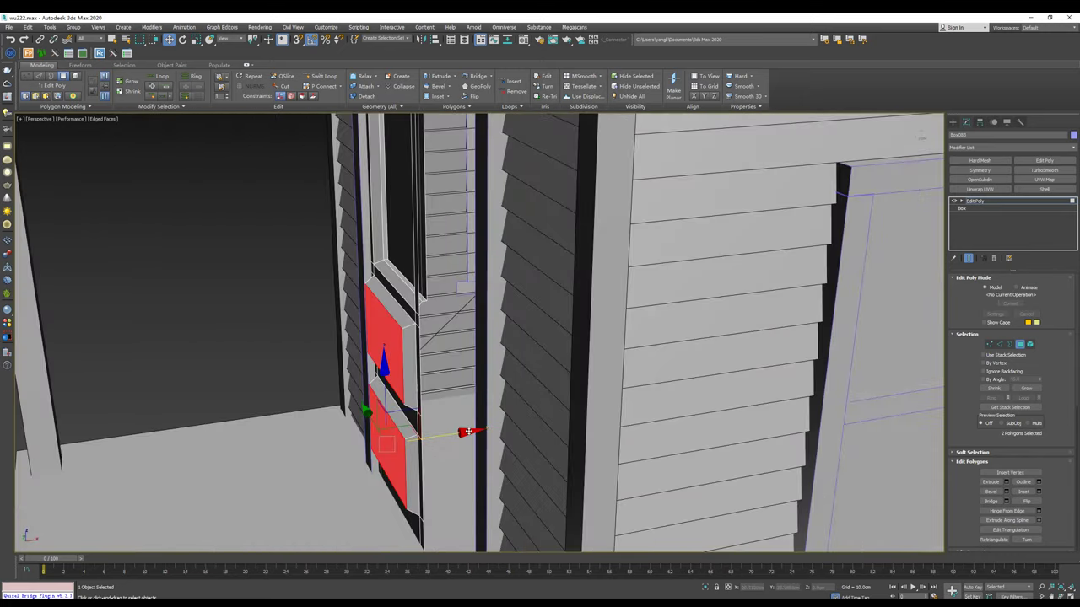
pyautogui.moveTo(466, 431); pyautogui.dragTo(470, 432)
pyautogui.keyDown('alt'); pyautogui.moveTo(470, 434); pyautogui.dragTo(1039, 443, button='middle'); pyautogui.keyUp('alt')
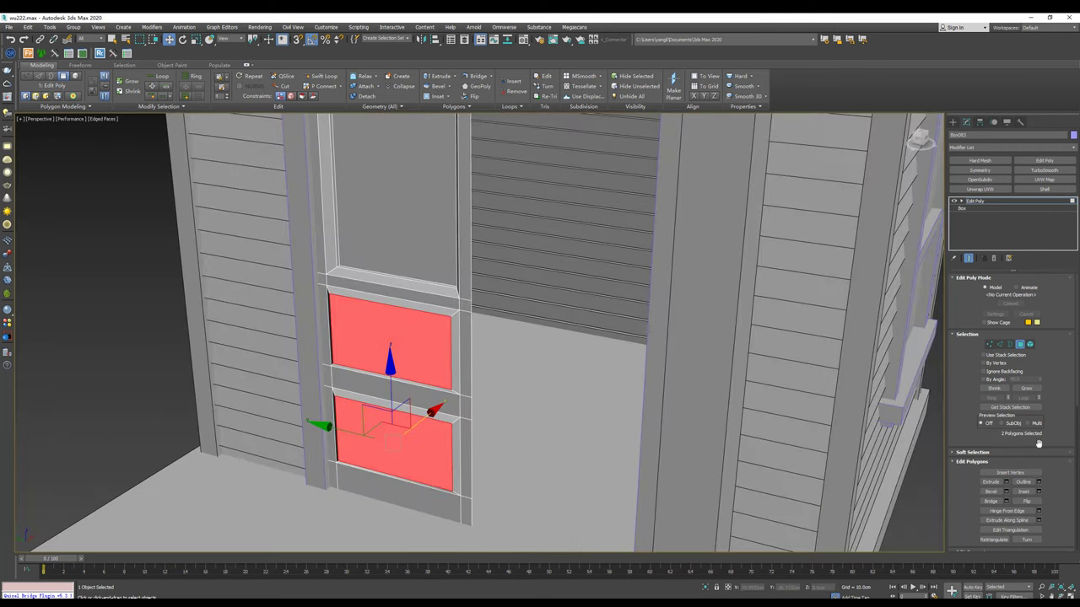
# Step: Inset both lower panels by 0.1506cm, then make them taller and narrower
pyautogui.click(1041, 493)
pyautogui.moveTo(486, 352); pyautogui.dragTo(484, 349)
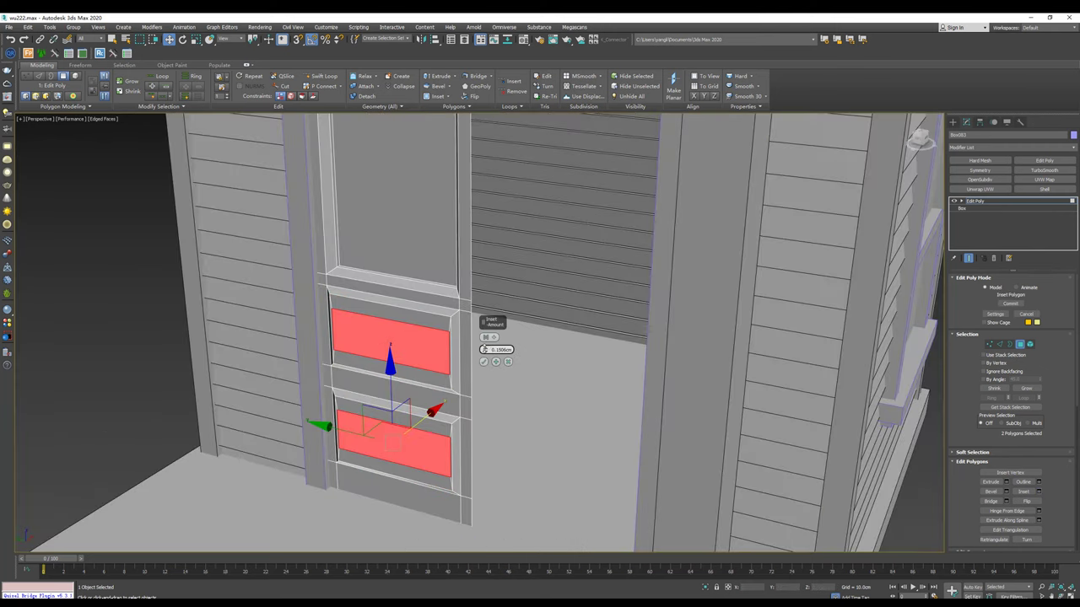
pyautogui.click(483, 361)
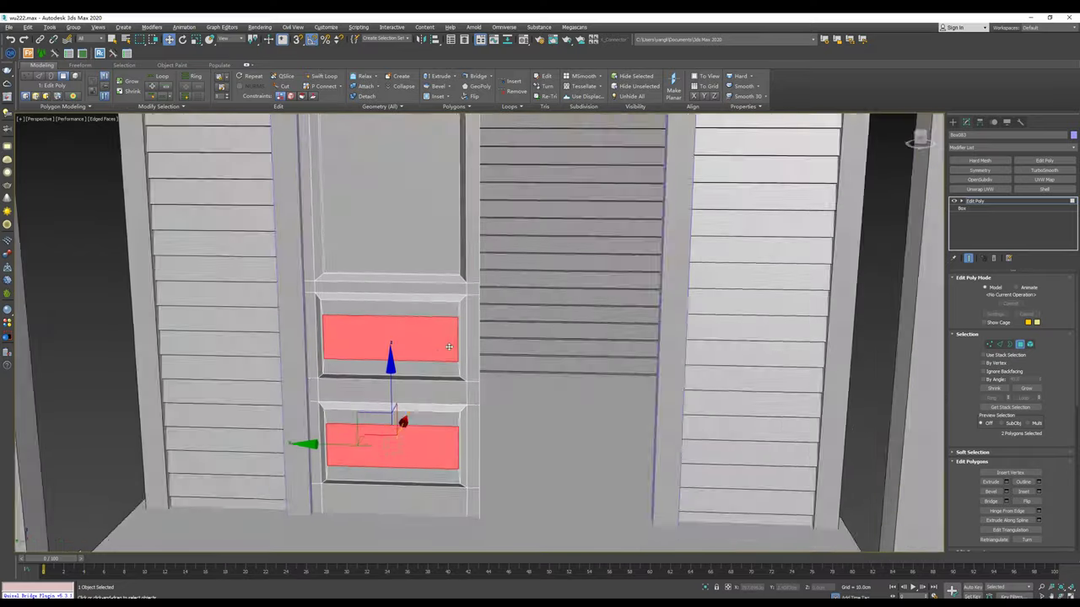
pyautogui.keyDown('alt'); pyautogui.moveTo(483, 361); pyautogui.dragTo(404, 371, button='middle'); pyautogui.keyUp('alt')
pyautogui.moveTo(371, 409); pyautogui.dragTo(369, 394)
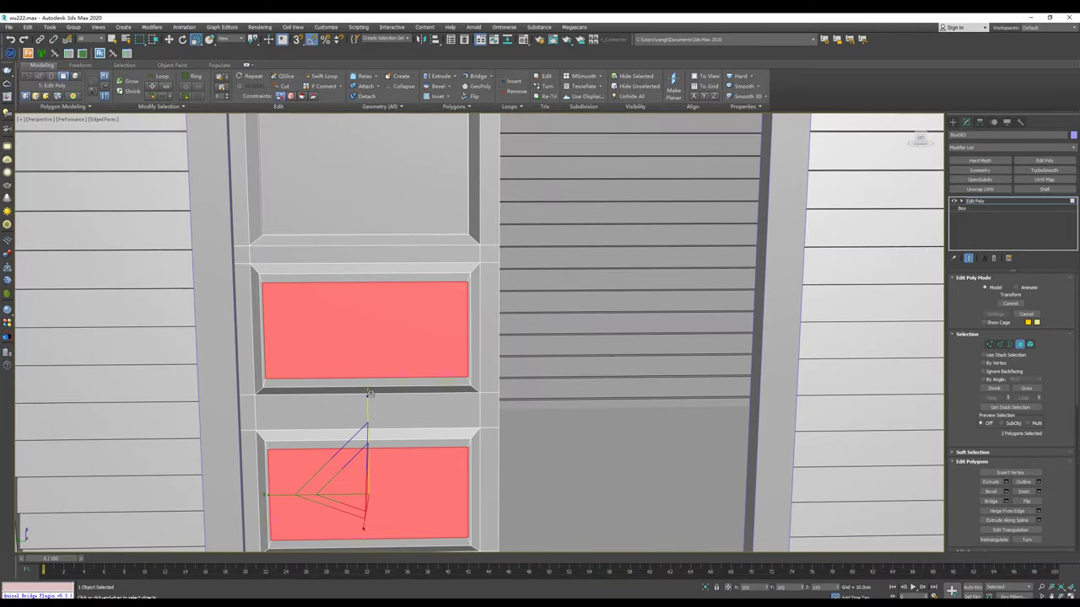
pyautogui.moveTo(275, 495); pyautogui.dragTo(291, 496)
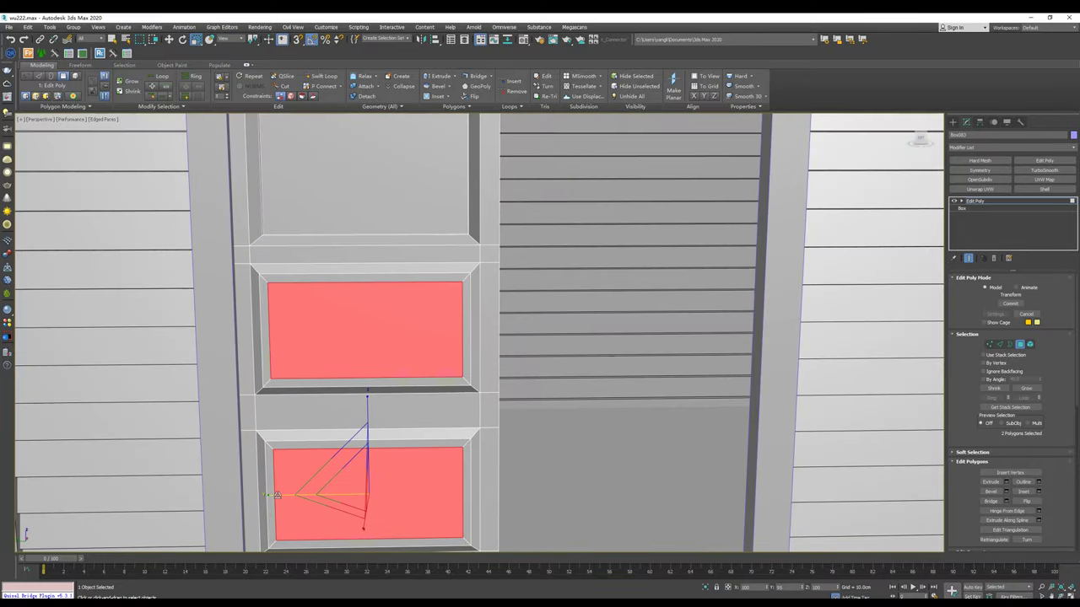
pyautogui.press('w')
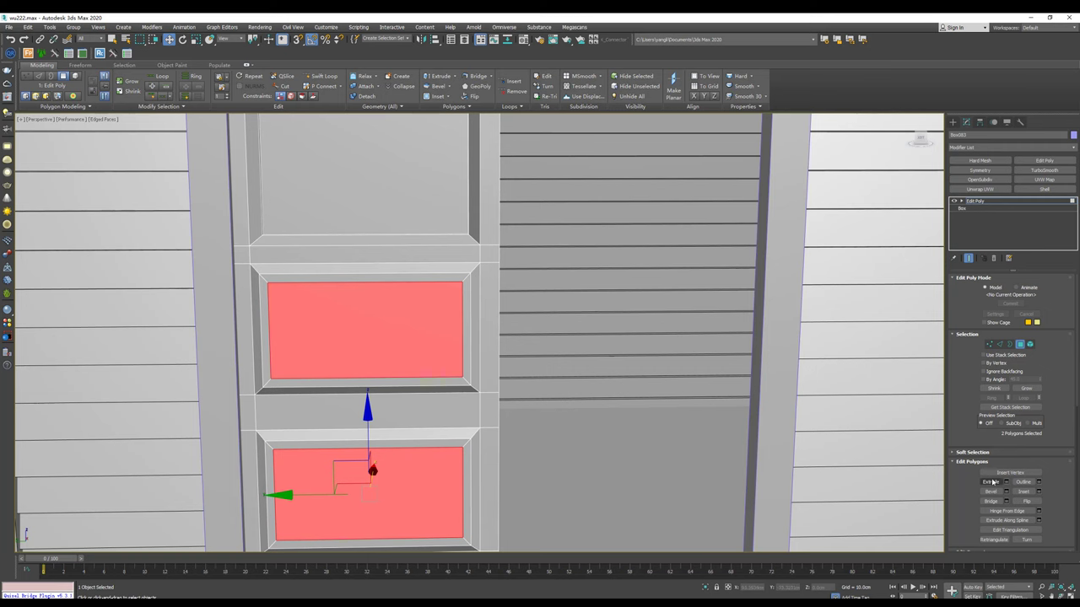
# Step: Shift both lower door panels slightly left
pyautogui.keyDown('alt'); pyautogui.moveTo(403, 363); pyautogui.dragTo(425, 423, button='middle'); pyautogui.keyUp('alt')
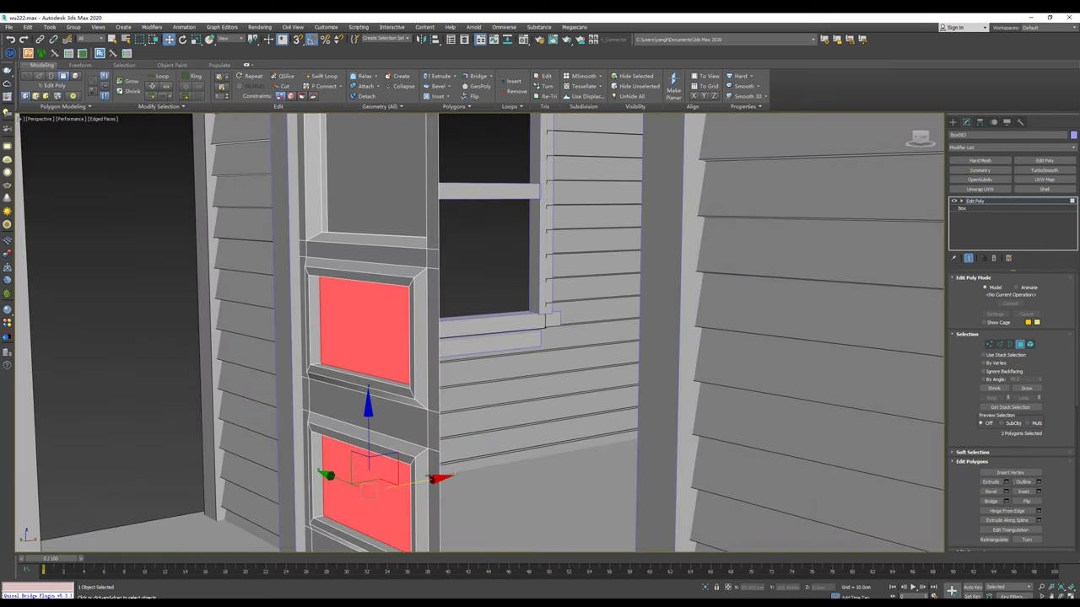
pyautogui.click(431, 478)
pyautogui.hotkey('ctrl', 'z')
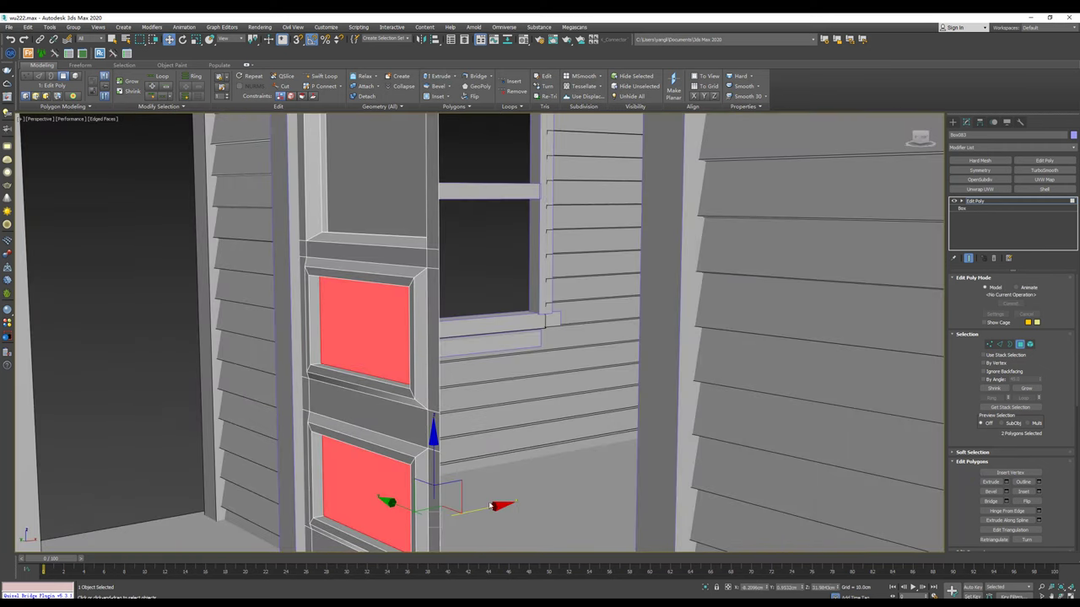
pyautogui.moveTo(490, 505); pyautogui.dragTo(484, 508)
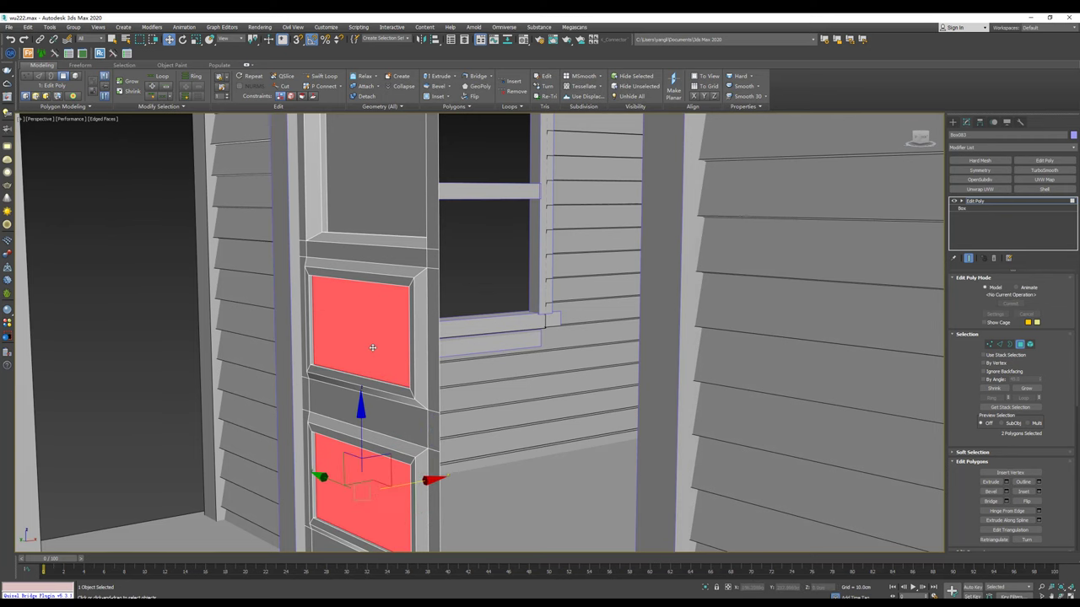
pyautogui.keyDown('alt'); pyautogui.moveTo(484, 508); pyautogui.dragTo(519, 312, button='middle'); pyautogui.keyUp('alt')
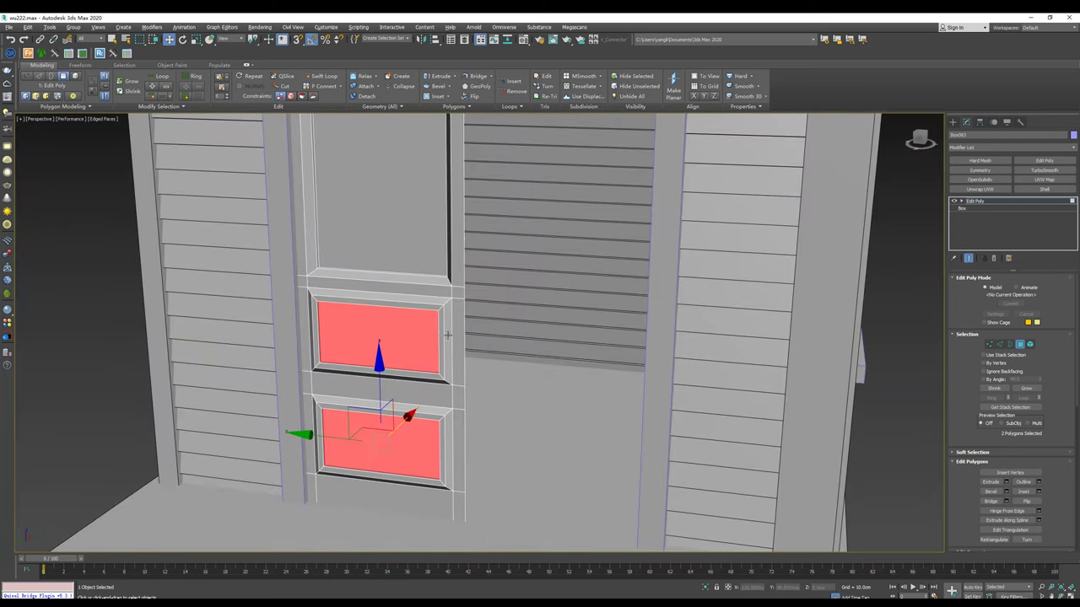
pyautogui.keyDown('alt'); pyautogui.moveTo(447, 335); pyautogui.dragTo(917, 354, button='middle'); pyautogui.keyUp('alt')
# Step: Extend the door's open border edge slightly right to close the gap
pyautogui.click(1000, 345)
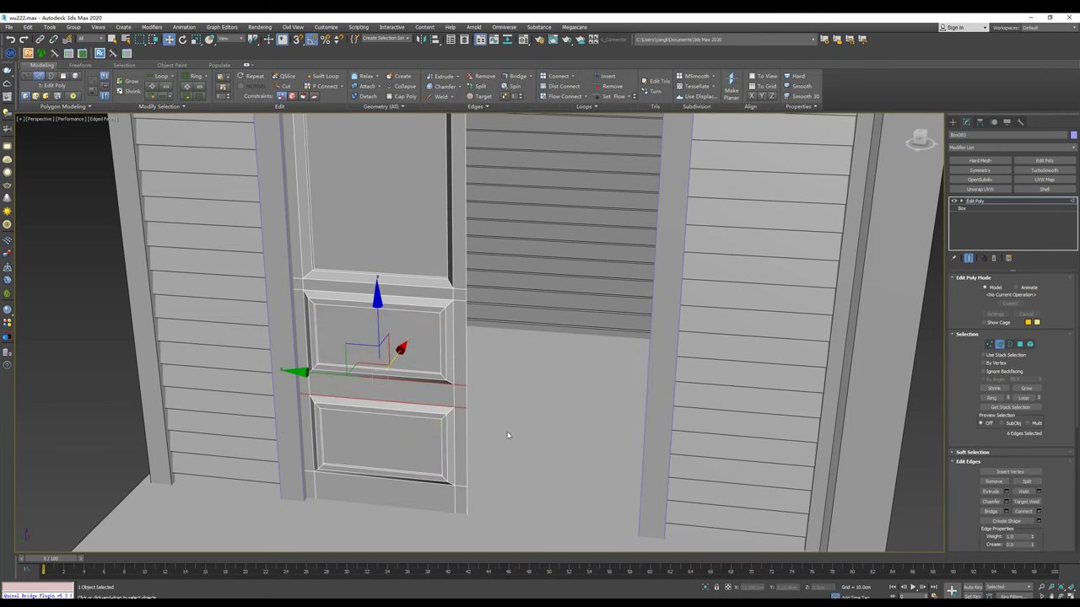
pyautogui.press('3')
pyautogui.moveTo(513, 448)
pyautogui.keyDown('alt'); pyautogui.mouseDown(button='middle')
pyautogui.moveTo(512, 410)
pyautogui.moveTo(431, 293)
pyautogui.mouseUp(button='middle'); pyautogui.keyUp('alt')
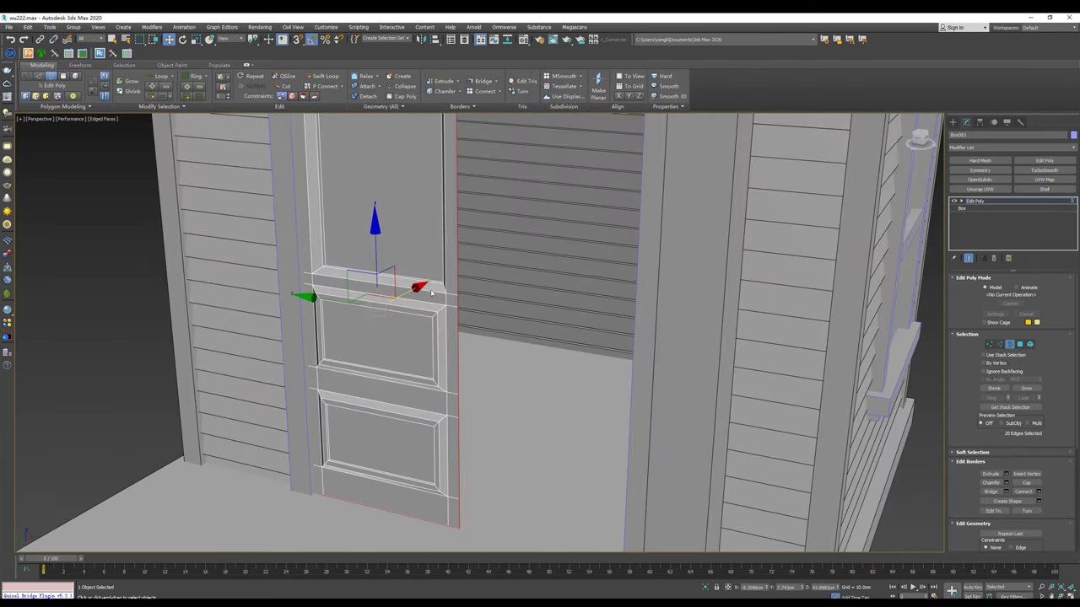
pyautogui.keyDown('shift'); pyautogui.moveTo(415, 288); pyautogui.dragTo(421, 289); pyautogui.keyUp('shift')
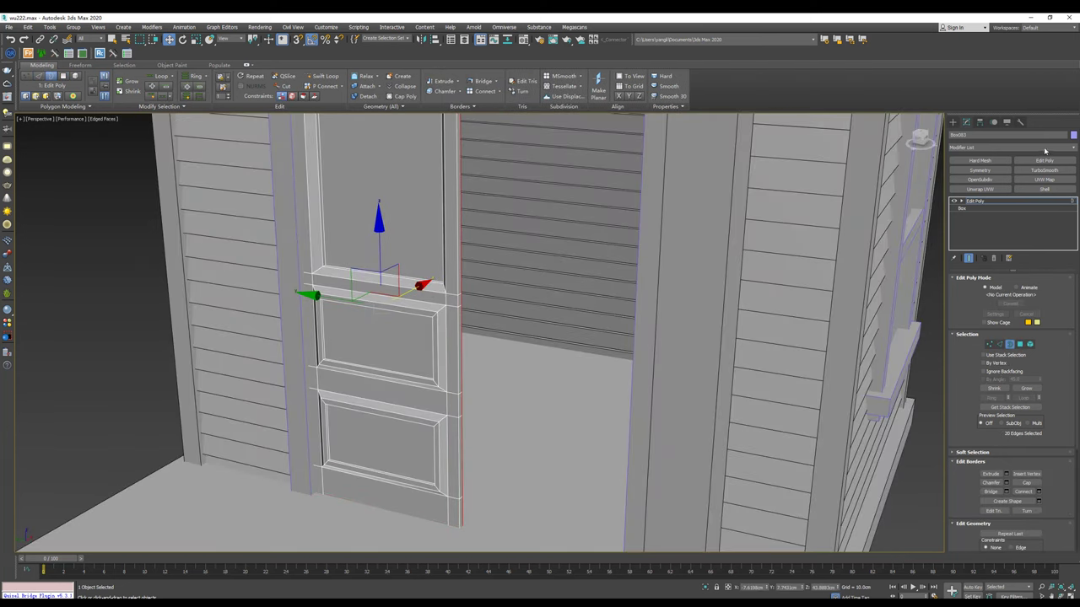
pyautogui.click(953, 122)
pyautogui.moveTo(458, 307)
pyautogui.keyDown('alt'); pyautogui.mouseDown(button='middle')
pyautogui.moveTo(449, 289)
pyautogui.moveTo(399, 324)
pyautogui.moveTo(409, 329)
pyautogui.mouseUp(button='middle'); pyautogui.keyUp('alt')
pyautogui.scroll(3, 448, 289)
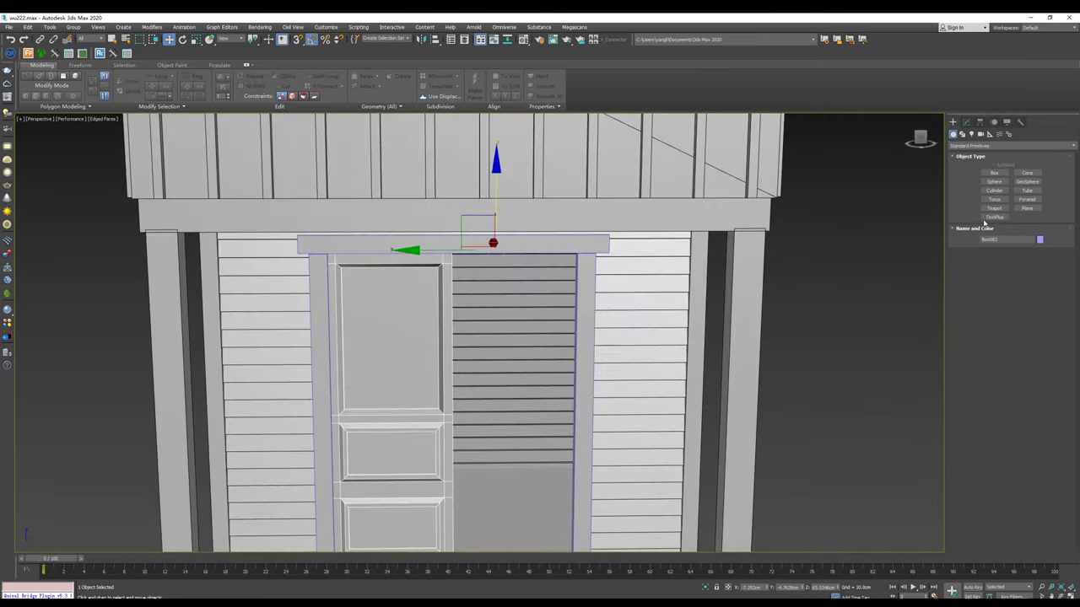
# Step: Clone the trim beam above the door and shrink the copy into a short bar on the left door's window
pyautogui.click(993, 182)
pyautogui.rightClick(378, 233)
pyautogui.click(374, 244)
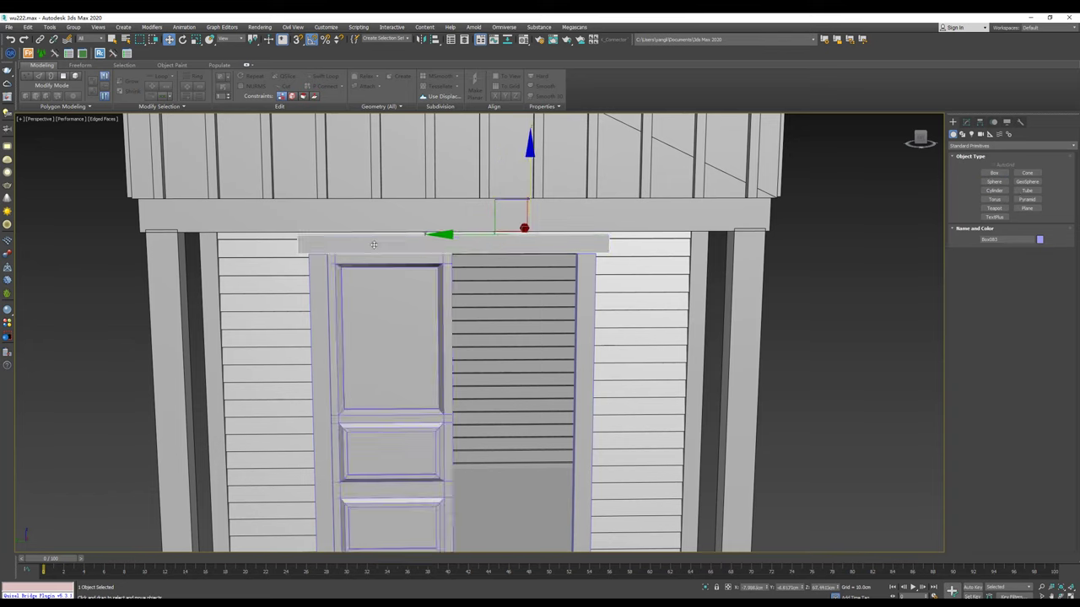
pyautogui.keyDown('shift'); pyautogui.moveTo(536, 158); pyautogui.dragTo(535, 236); pyautogui.keyUp('shift')
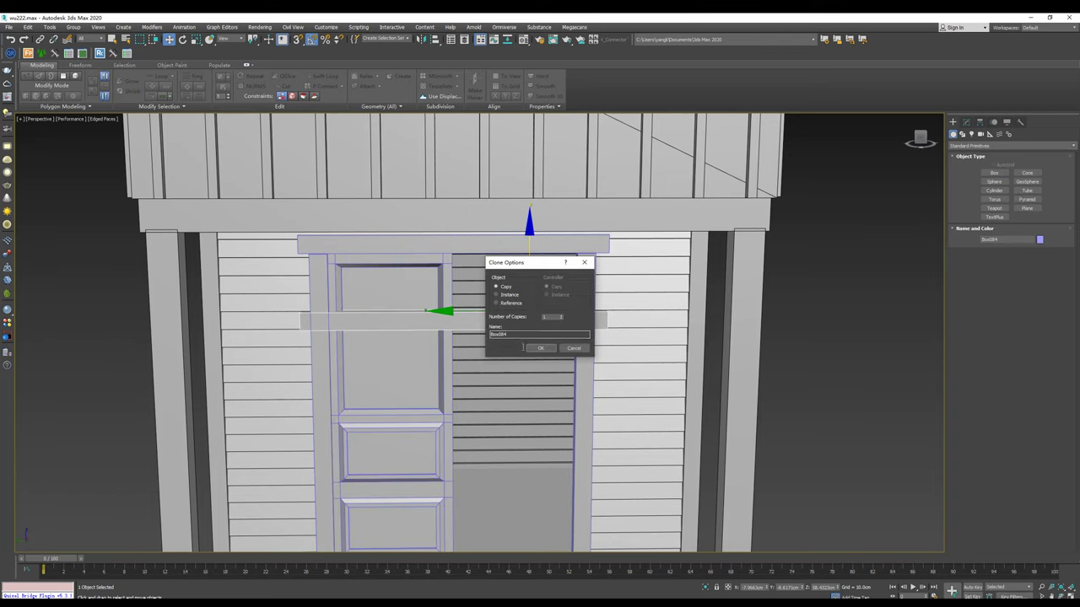
pyautogui.click(540, 347)
pyautogui.press('r')
pyautogui.moveTo(518, 317); pyautogui.dragTo(511, 414)
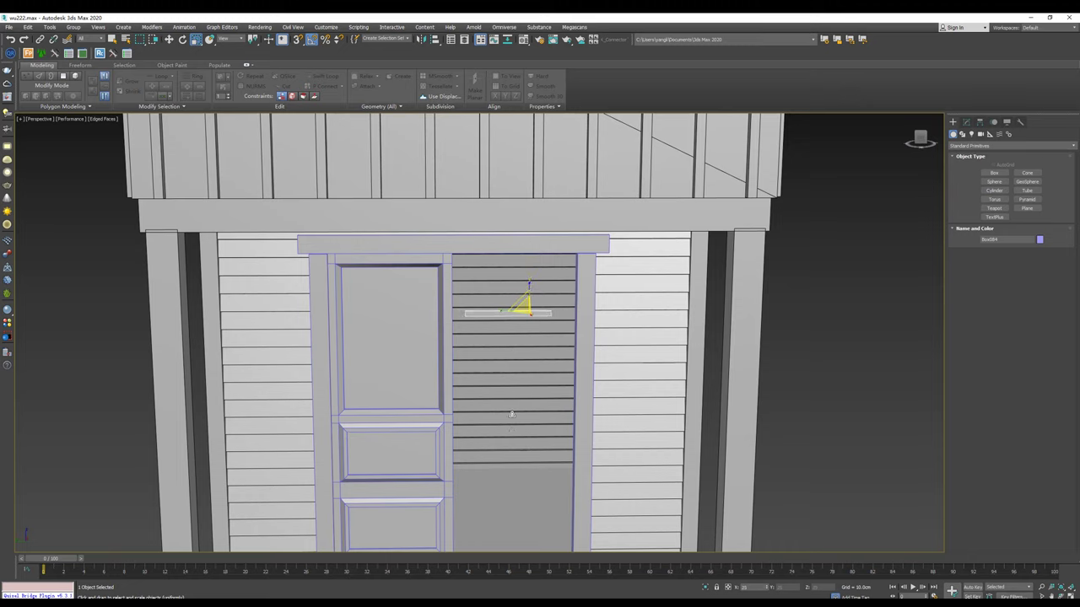
pyautogui.press('w')
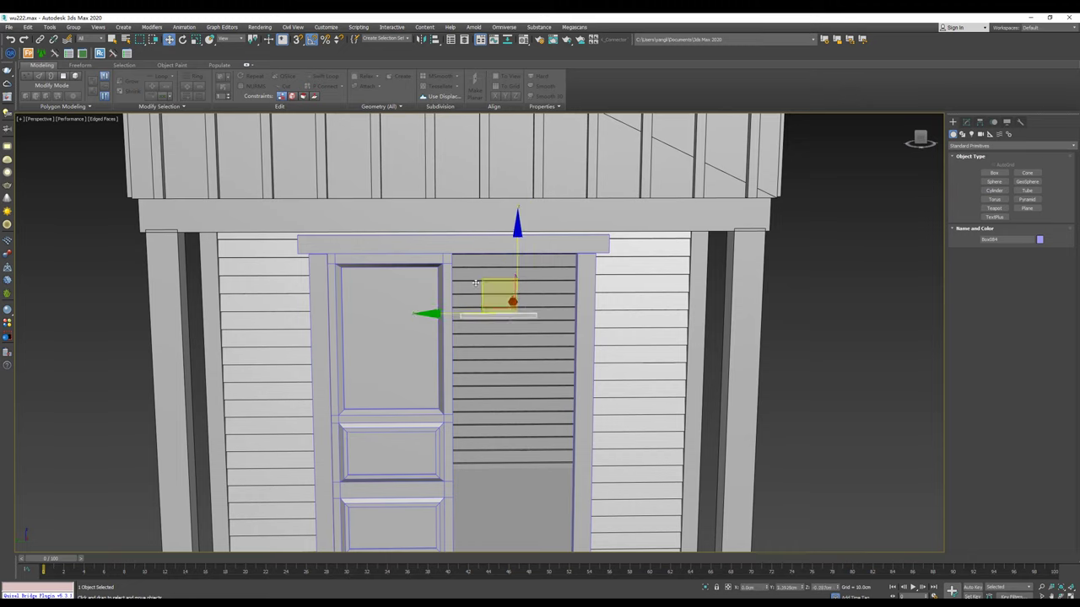
pyautogui.moveTo(510, 291); pyautogui.dragTo(406, 336)
# Step: Stretch the horizontal bar across the window width and slide it to fit
pyautogui.press('r')
pyautogui.scroll(3, 405, 336)
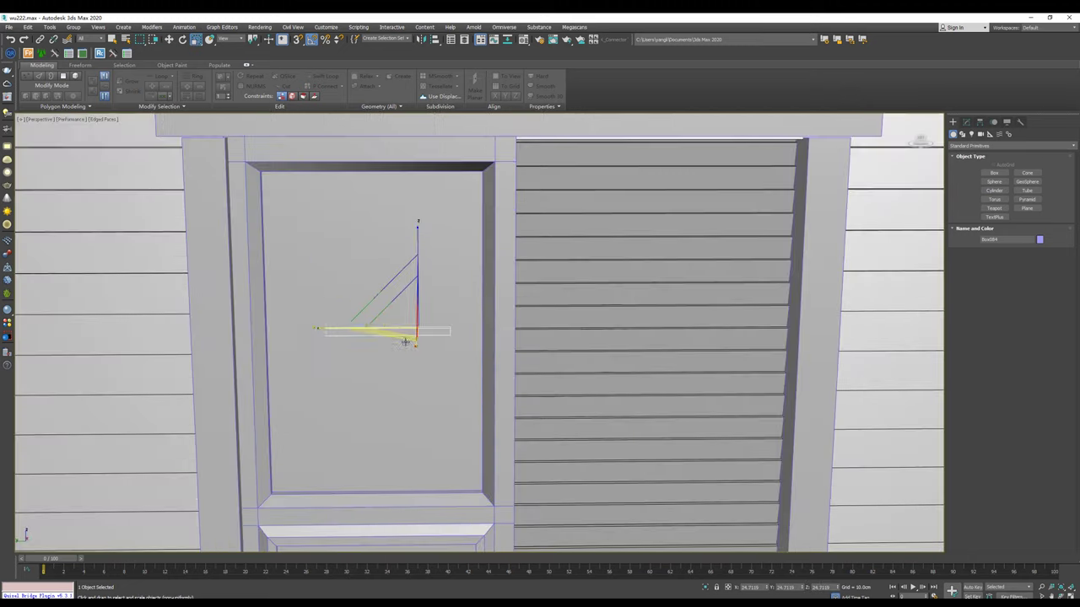
pyautogui.moveTo(329, 328)
pyautogui.mouseDown()
pyautogui.moveTo(301, 329)
pyautogui.moveTo(349, 331)
pyautogui.mouseUp()
pyautogui.press('w')
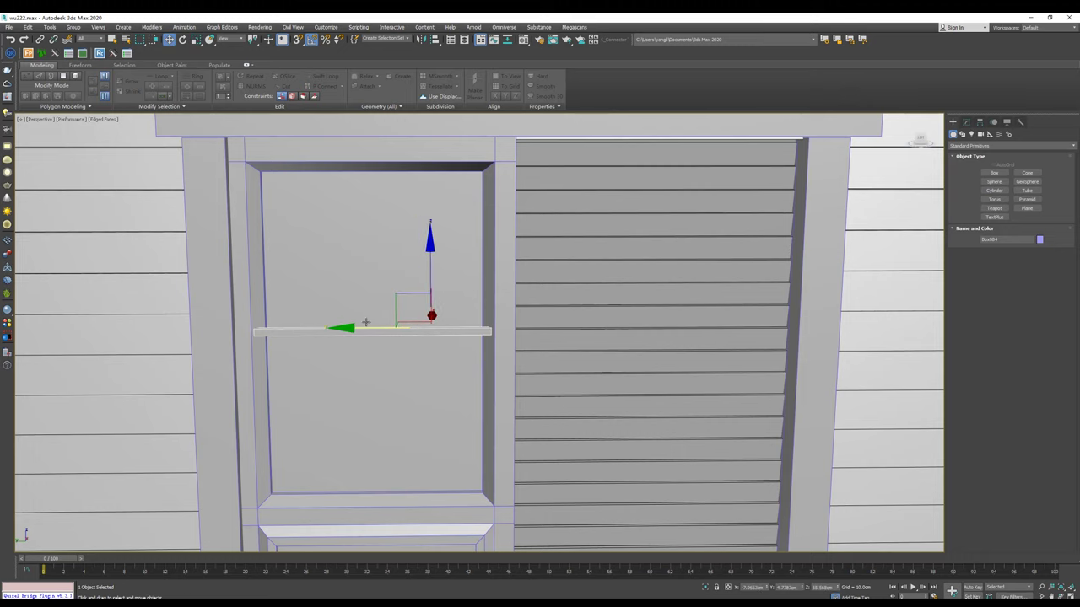
pyautogui.press('r')
pyautogui.press('w')
pyautogui.scroll(-2, 334, 328)
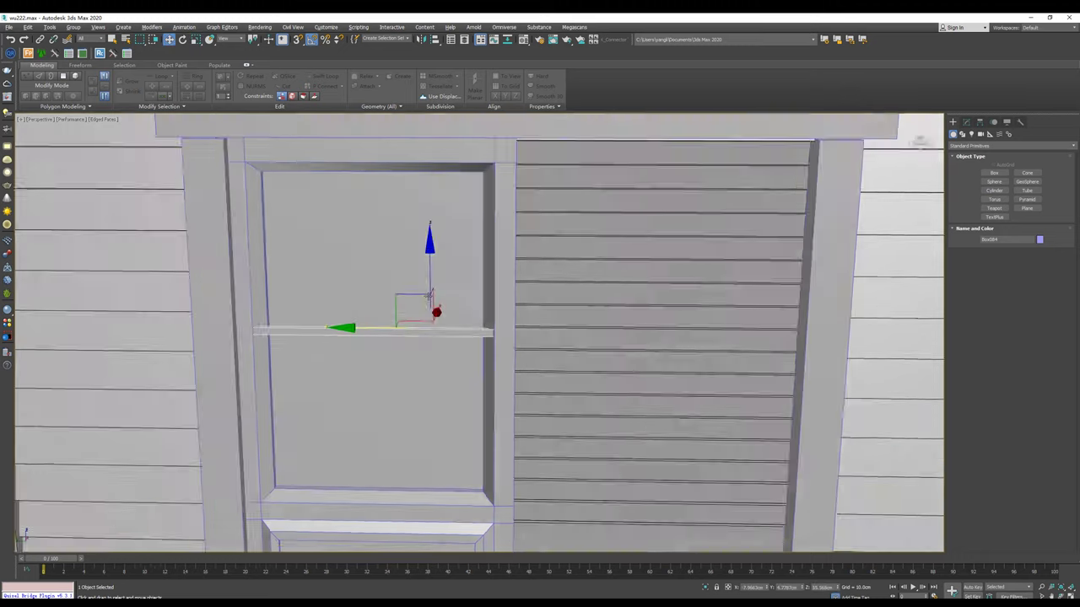
pyautogui.keyDown('alt'); pyautogui.moveTo(335, 328); pyautogui.dragTo(620, 306, button='middle'); pyautogui.keyUp('alt')
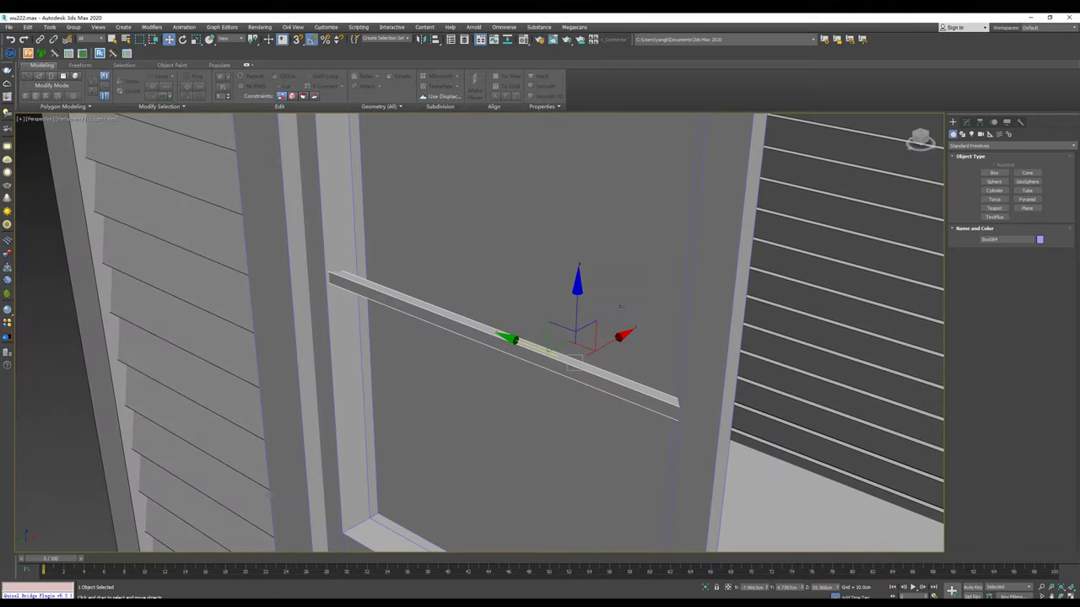
pyautogui.moveTo(618, 337); pyautogui.dragTo(638, 332)
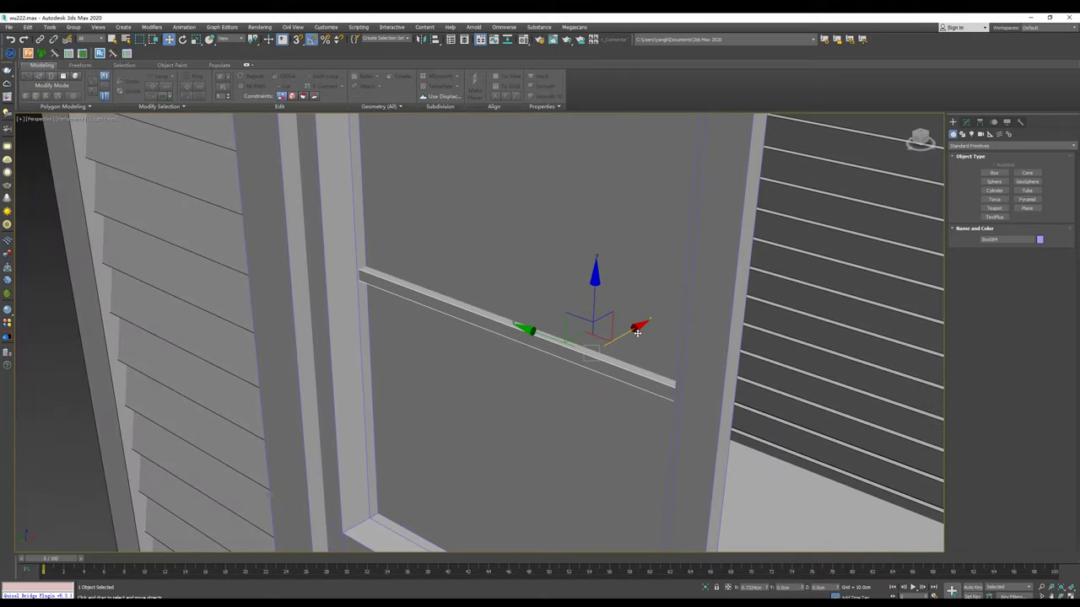
pyautogui.moveTo(638, 332)
pyautogui.keyDown('alt'); pyautogui.mouseDown(button='middle')
pyautogui.moveTo(663, 313)
pyautogui.moveTo(596, 289)
pyautogui.moveTo(587, 251)
pyautogui.mouseUp(button='middle'); pyautogui.keyUp('alt')
pyautogui.scroll(-2, 663, 312)
pyautogui.scroll(-2, 667, 304)
pyautogui.scroll(-2, 657, 317)
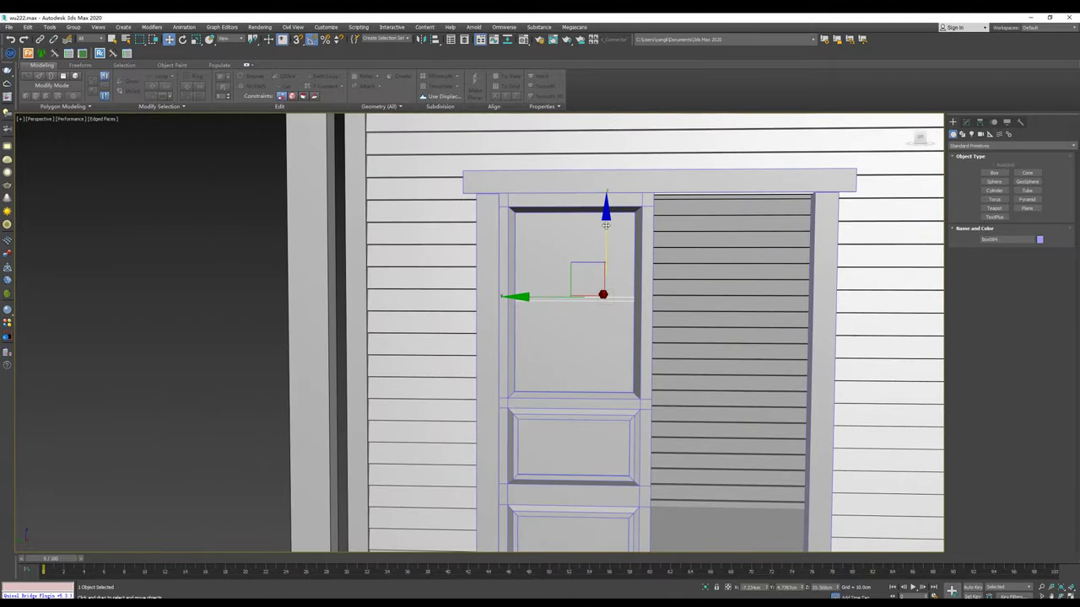
# Step: Make an upright rotated copy of the bar and stretch it to span the window's height
pyautogui.press('e')
pyautogui.moveTo(637, 225); pyautogui.dragTo(666, 258)
pyautogui.press('w')
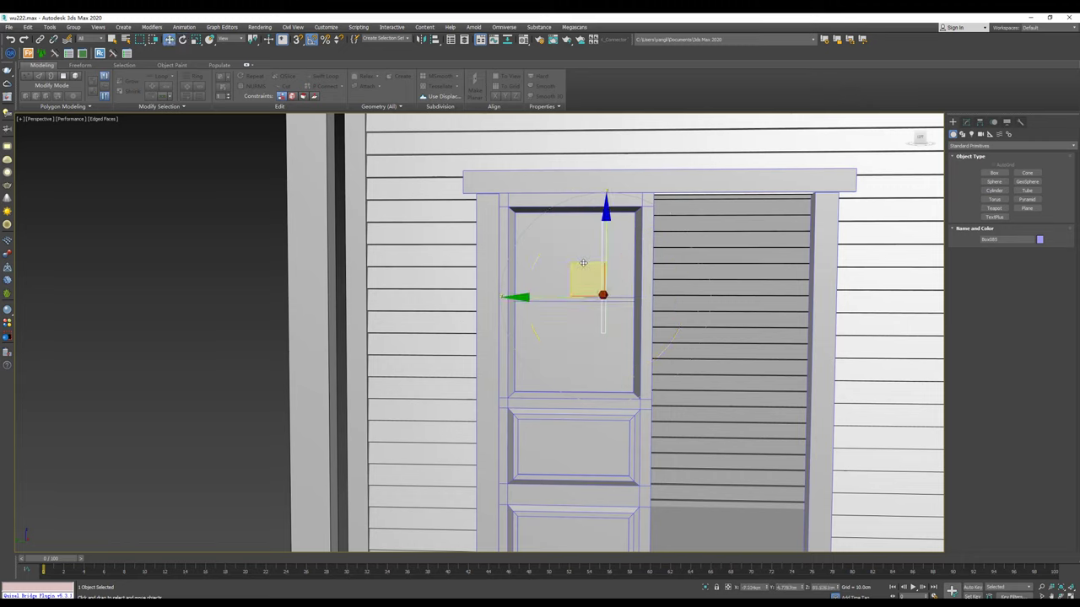
pyautogui.moveTo(549, 289); pyautogui.dragTo(547, 325)
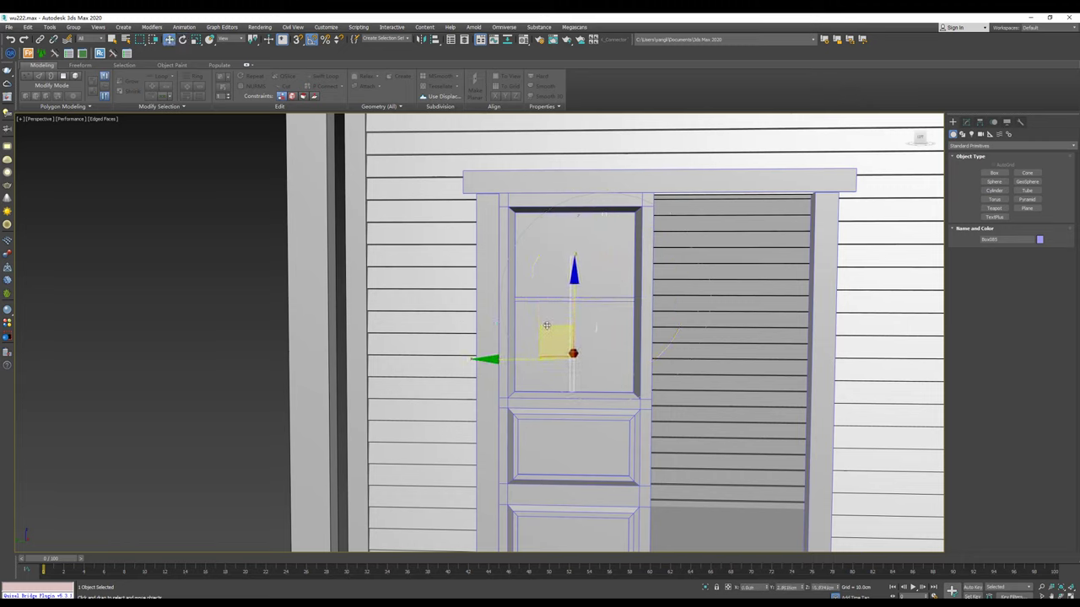
pyautogui.press('1')
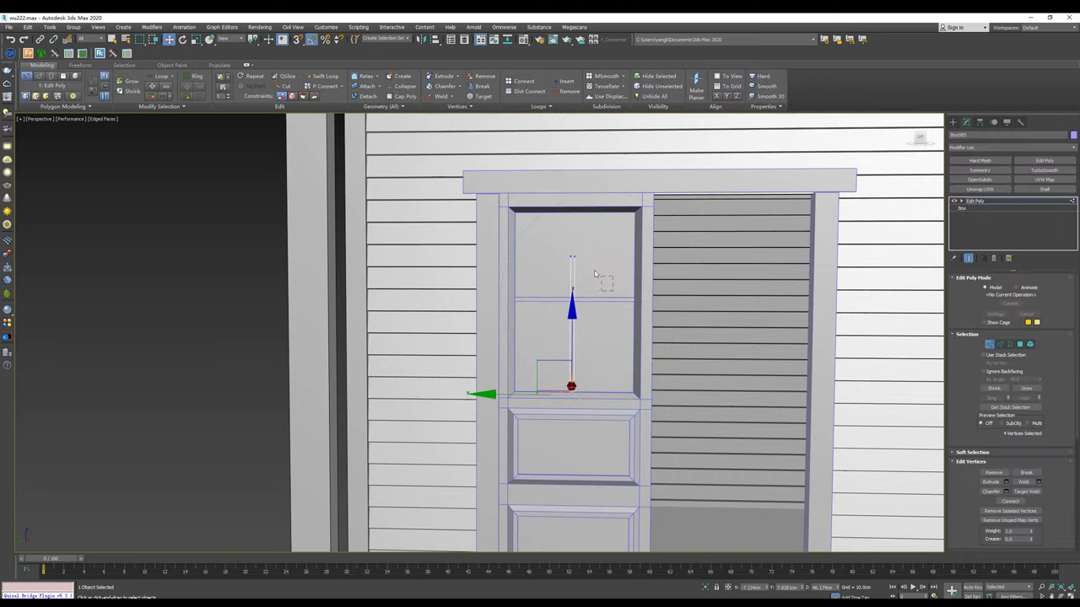
pyautogui.moveTo(572, 186); pyautogui.dragTo(574, 141)
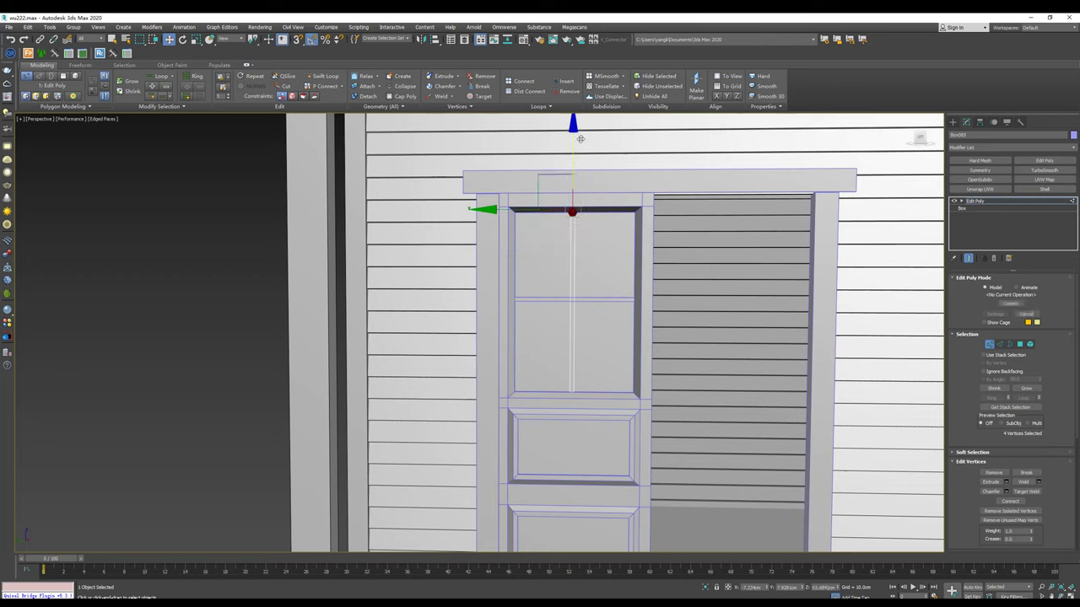
pyautogui.click(956, 121)
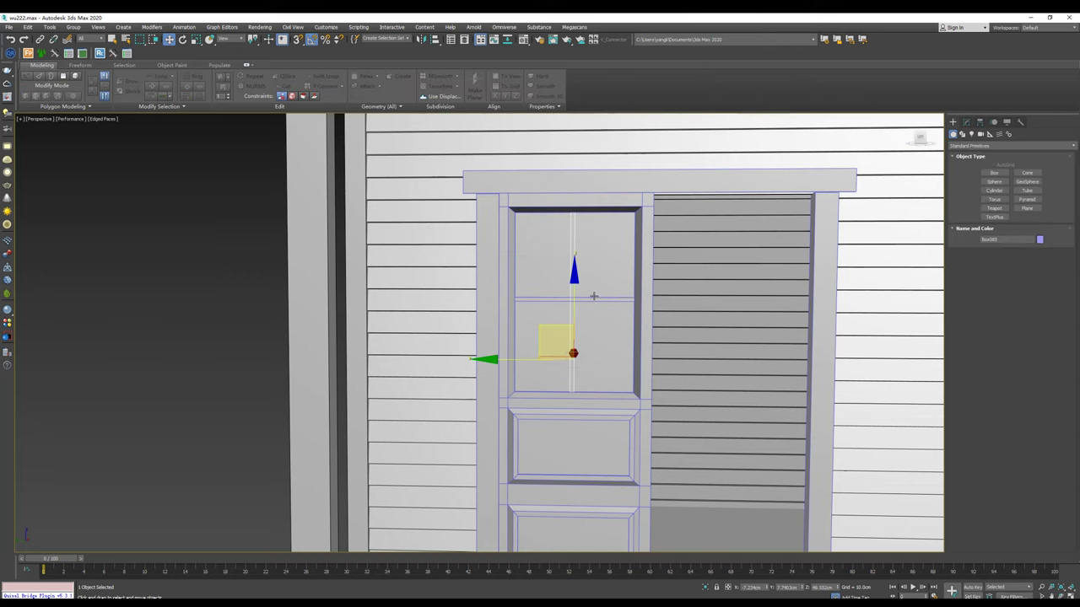
pyautogui.moveTo(593, 296); pyautogui.dragTo(609, 236)
pyautogui.keyDown('alt'); pyautogui.moveTo(609, 237); pyautogui.dragTo(620, 326, button='middle'); pyautogui.keyUp('alt')
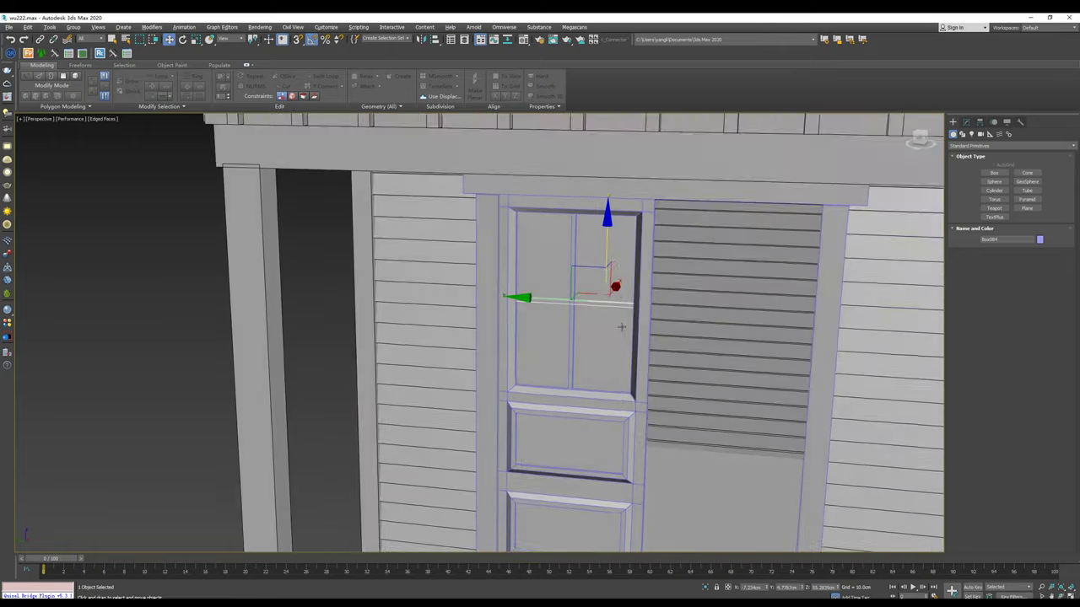
pyautogui.scroll(-2, 620, 326)
pyautogui.scroll(-3, 601, 336)
# Step: Select the door together with both window crossbars
pyautogui.keyDown('ctrl'); pyautogui.click(578, 350); pyautogui.keyUp('ctrl')
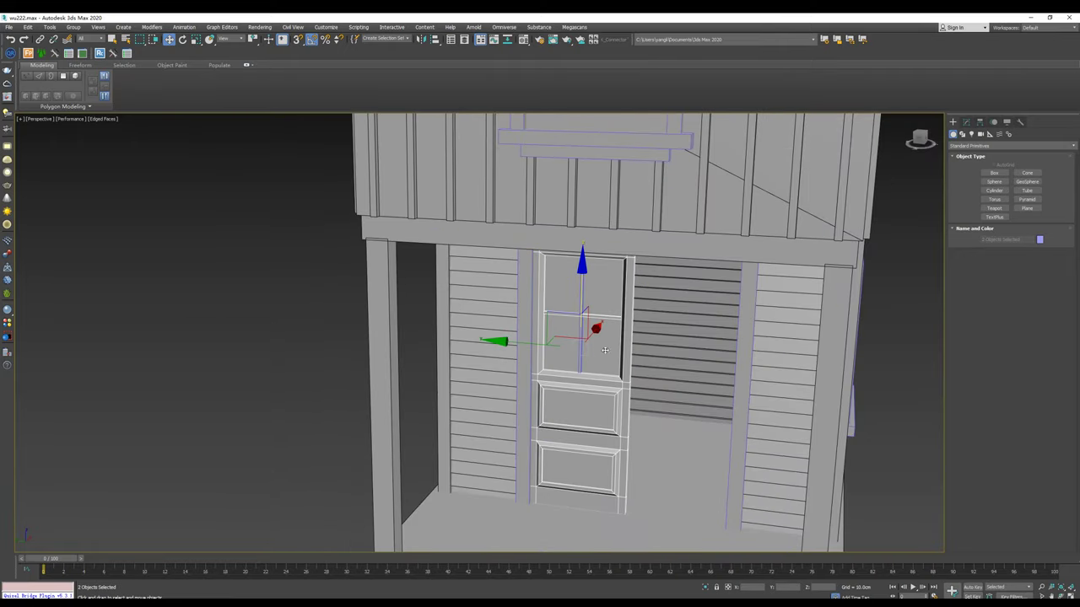
pyautogui.click(604, 349)
pyautogui.scroll(1, 605, 344)
pyautogui.scroll(3, 604, 321)
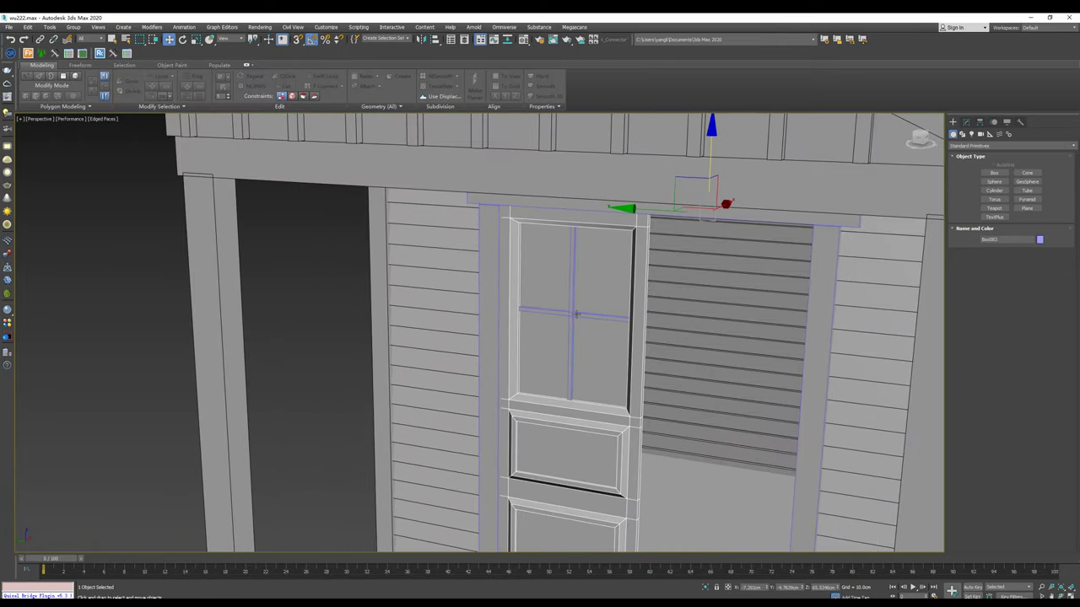
pyautogui.keyDown('ctrl'); pyautogui.click(576, 314); pyautogui.keyUp('ctrl')
pyautogui.keyDown('ctrl'); pyautogui.click(573, 243); pyautogui.keyUp('ctrl')
pyautogui.scroll(-3, 582, 304)
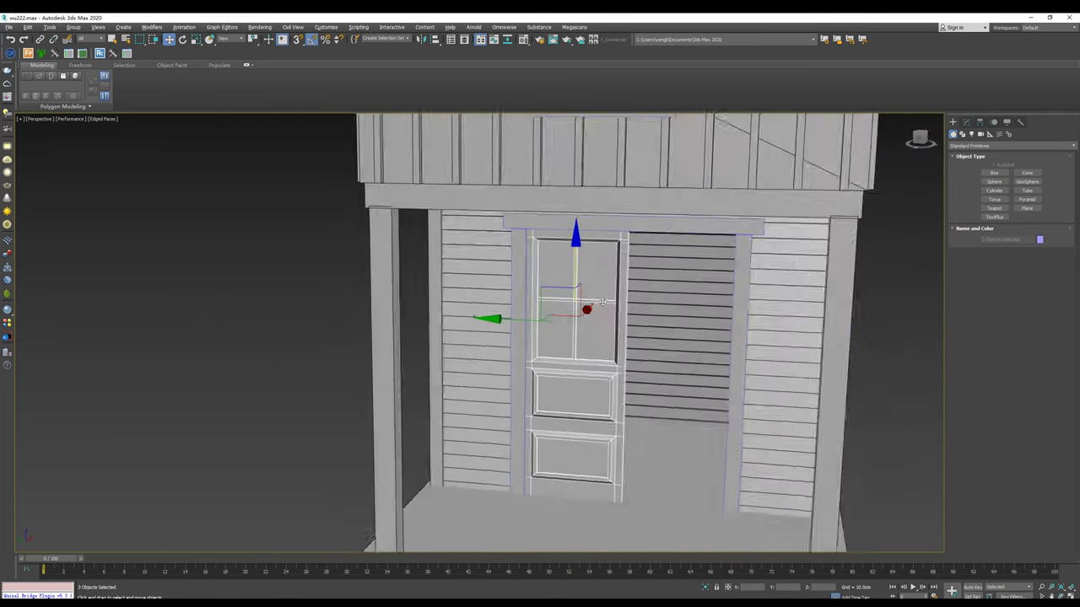
pyautogui.scroll(-3, 593, 325)
pyautogui.scroll(1, 593, 324)
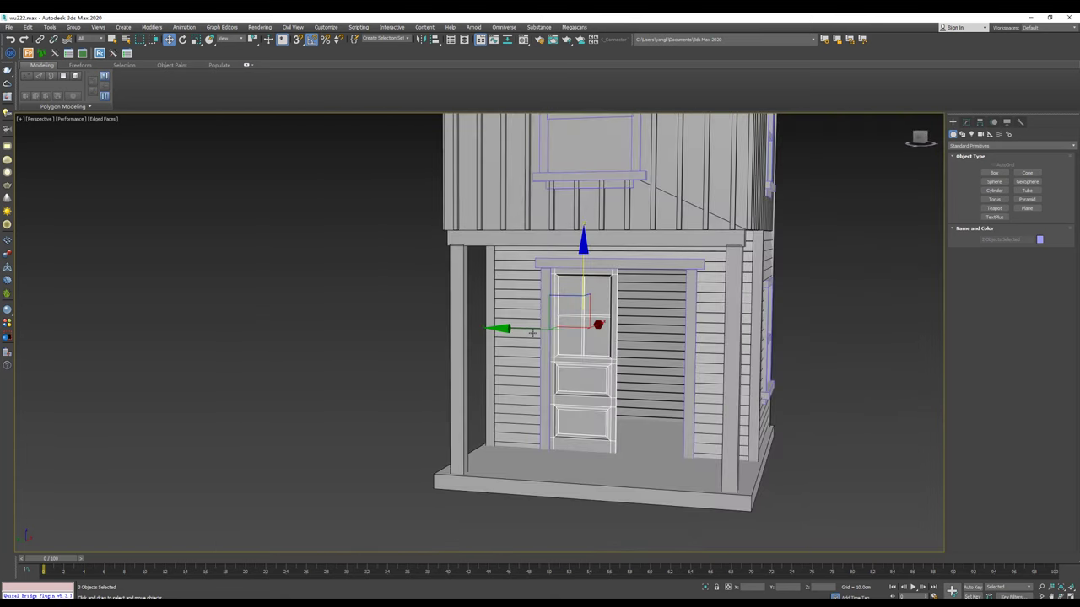
# Step: Clone the door beside the original as a second leaf, then select all objects
pyautogui.keyDown('shift'); pyautogui.moveTo(540, 345); pyautogui.dragTo(582, 347); pyautogui.keyUp('shift')
pyautogui.scroll(4, 639, 372)
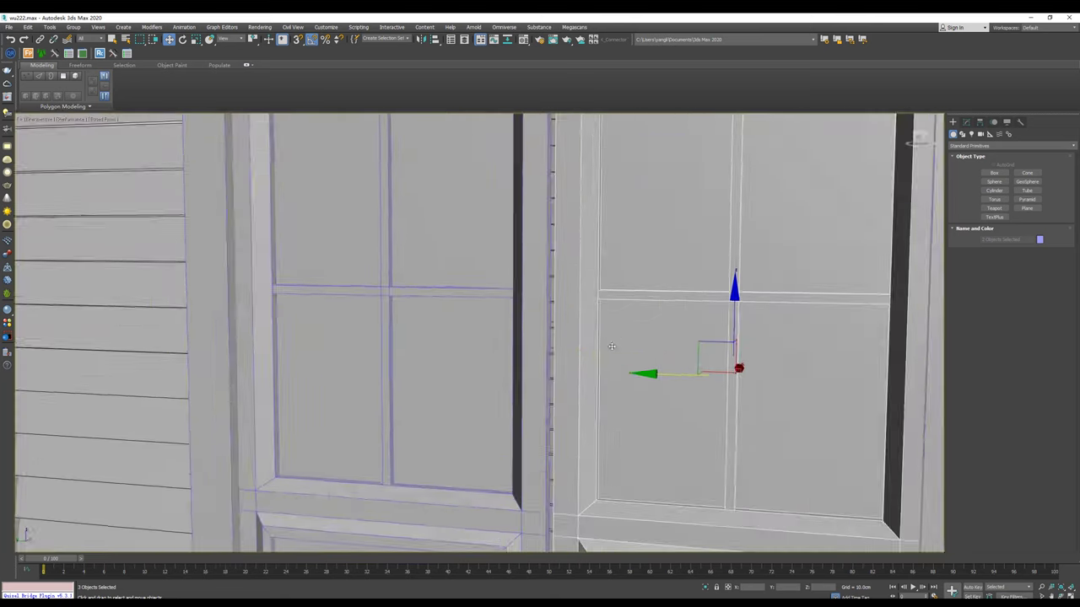
pyautogui.scroll(1, 638, 372)
pyautogui.moveTo(639, 372); pyautogui.dragTo(636, 372)
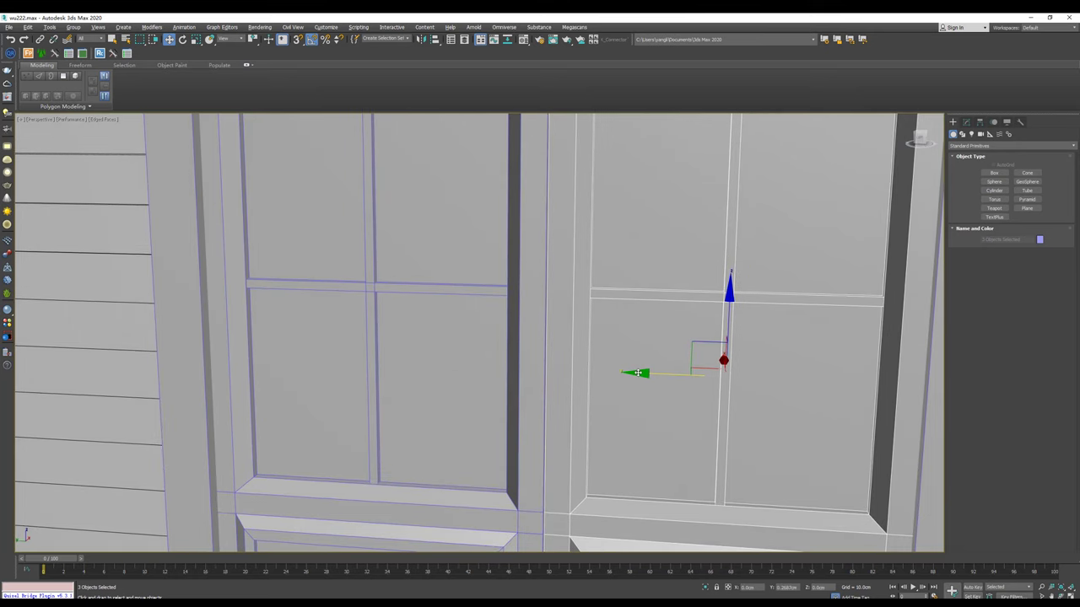
pyautogui.scroll(-3, 635, 372)
pyautogui.scroll(-1, 646, 357)
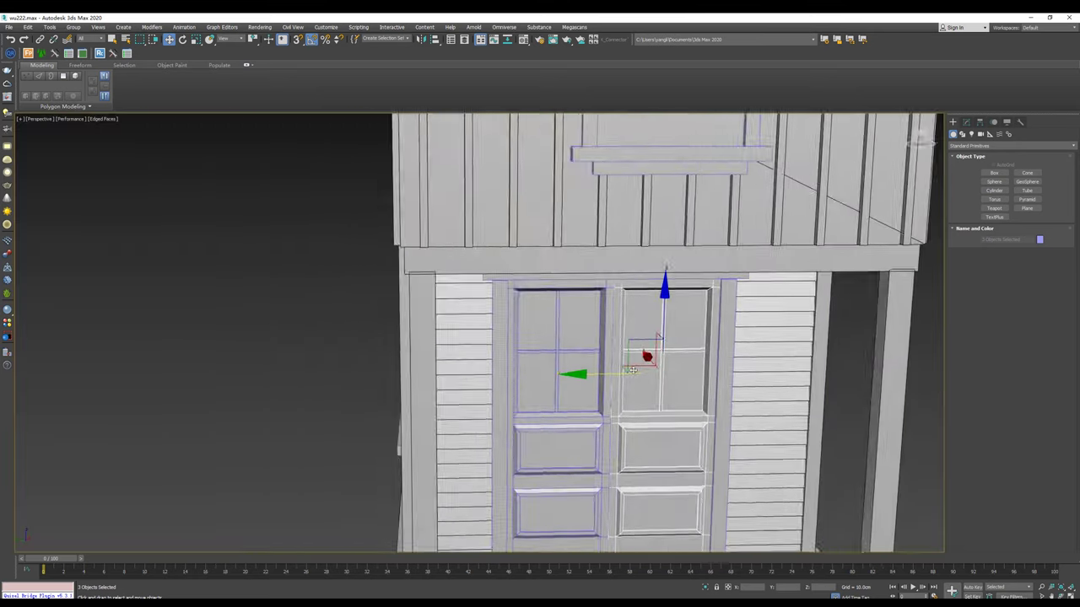
pyautogui.scroll(-3, 646, 356)
pyautogui.hotkey('ctrl', 'a')
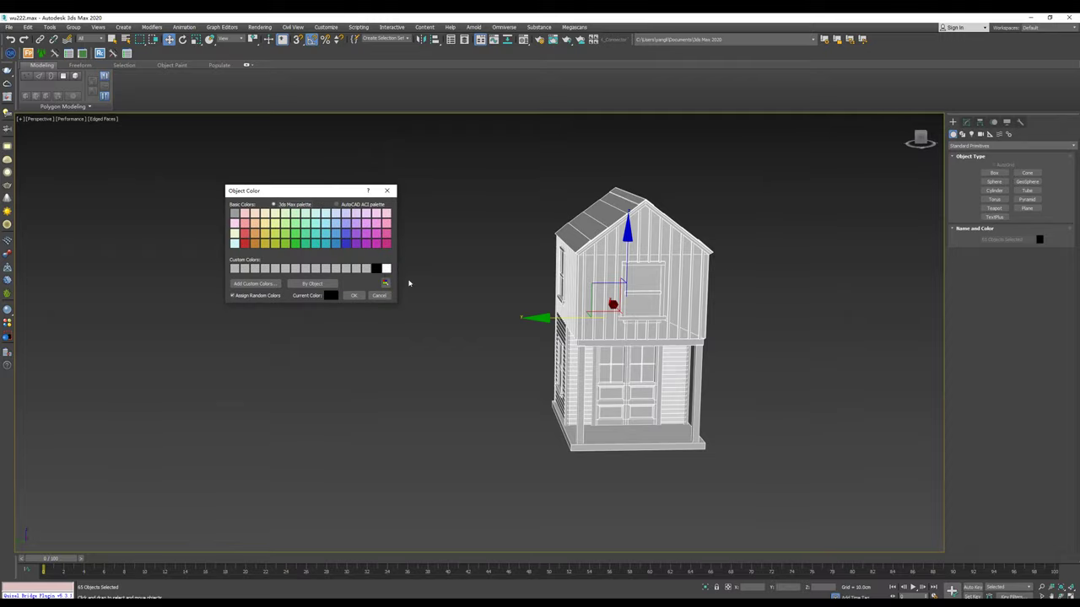
# Step: Close the Object Color window, clear the selection, and orbit to view the house's porch side
pyautogui.click(359, 297)
pyautogui.moveTo(359, 296)
pyautogui.keyDown('alt'); pyautogui.mouseDown(button='middle')
pyautogui.moveTo(600, 287)
pyautogui.moveTo(1068, 176)
pyautogui.mouseUp(button='middle'); pyautogui.keyUp('alt')
pyautogui.hotkey('ctrl', 'd')
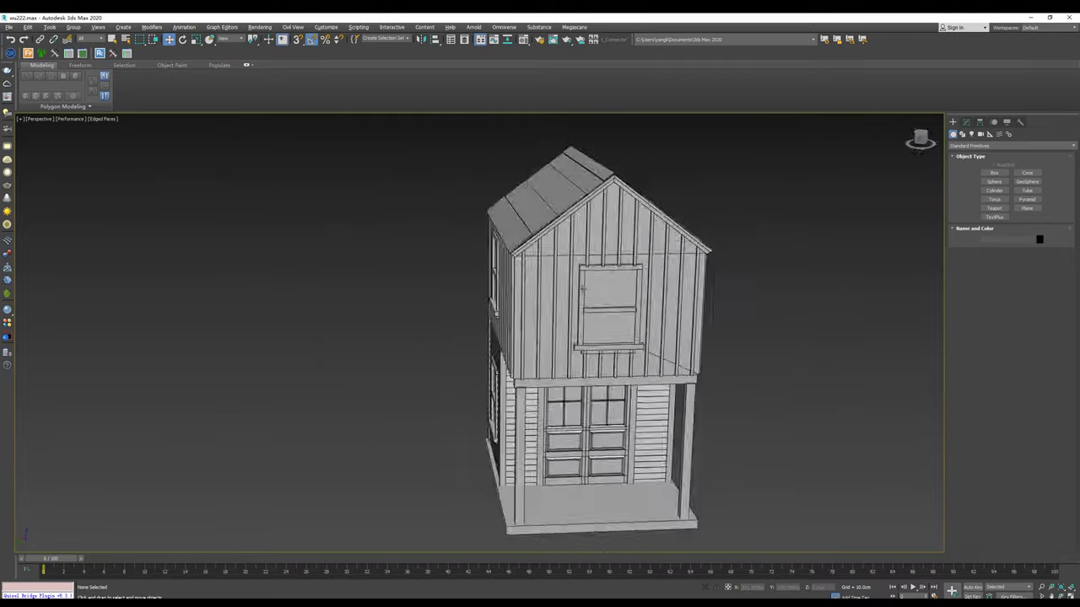
pyautogui.keyDown('alt'); pyautogui.moveTo(405, 295); pyautogui.dragTo(777, 287, button='middle'); pyautogui.keyUp('alt')
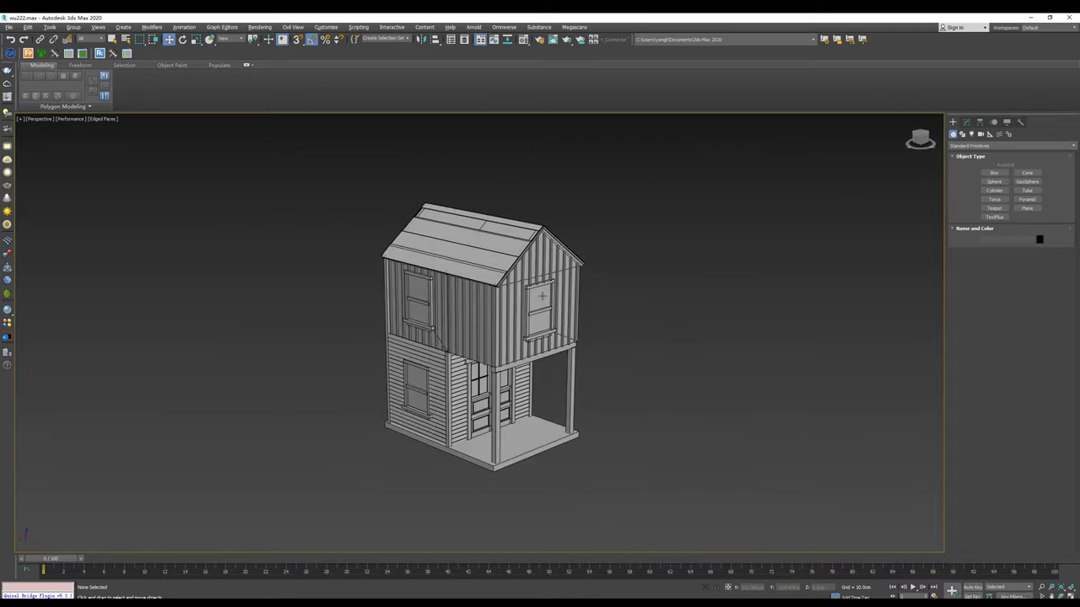
pyautogui.moveTo(619, 307); pyautogui.dragTo(642, 300, button='middle')
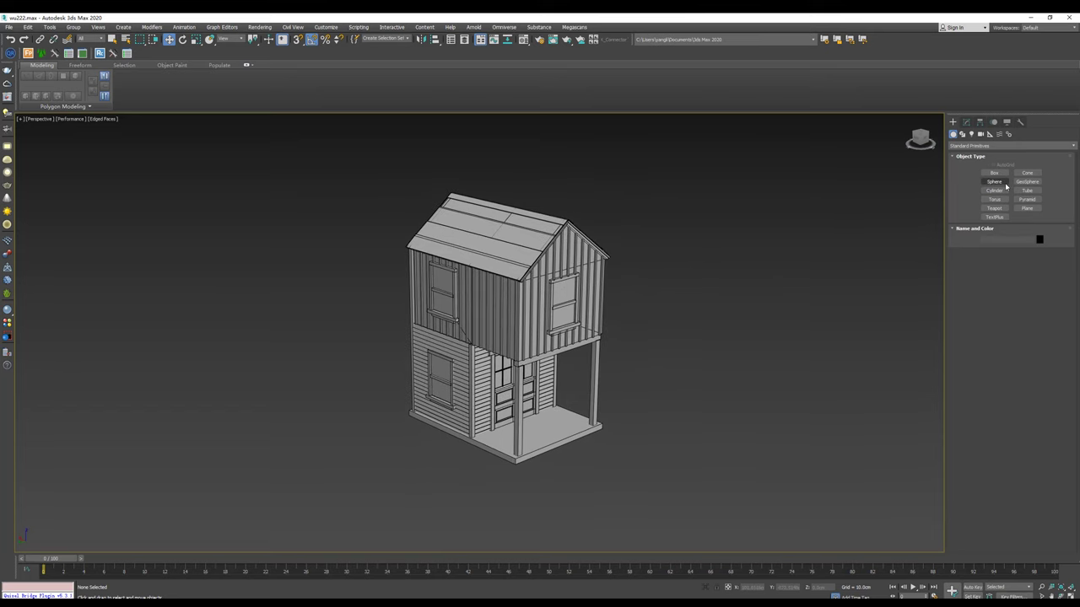
# Step: Clone a porch post up through the roof and shorten it into a chimney stack
pyautogui.scroll(2, 515, 339)
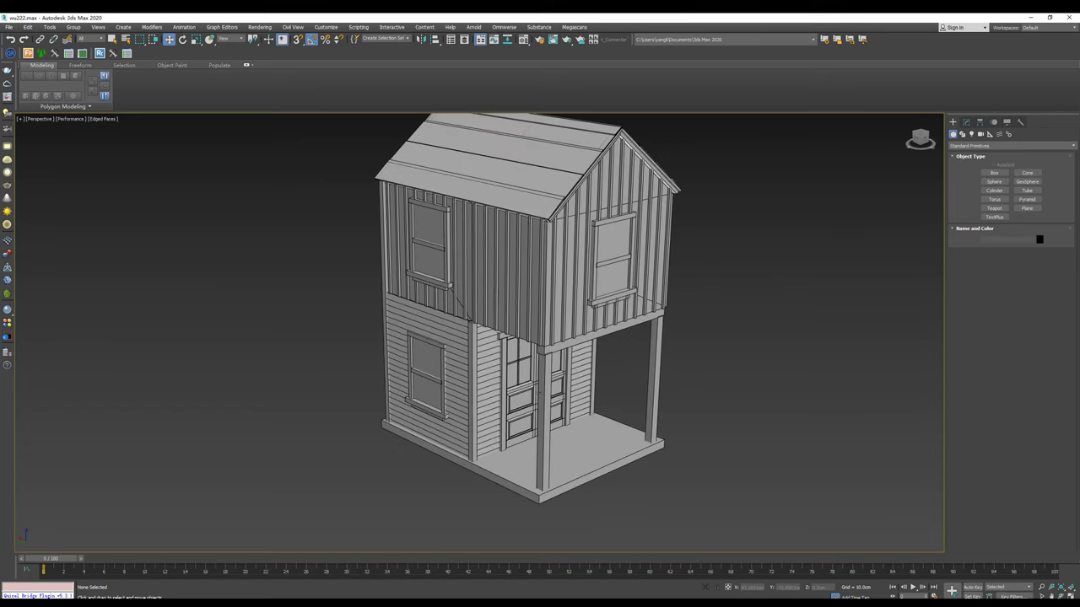
pyautogui.click(520, 396)
pyautogui.scroll(1, 531, 371)
pyautogui.moveTo(540, 354); pyautogui.dragTo(582, 117)
pyautogui.moveTo(582, 117); pyautogui.dragTo(580, 177, button='middle')
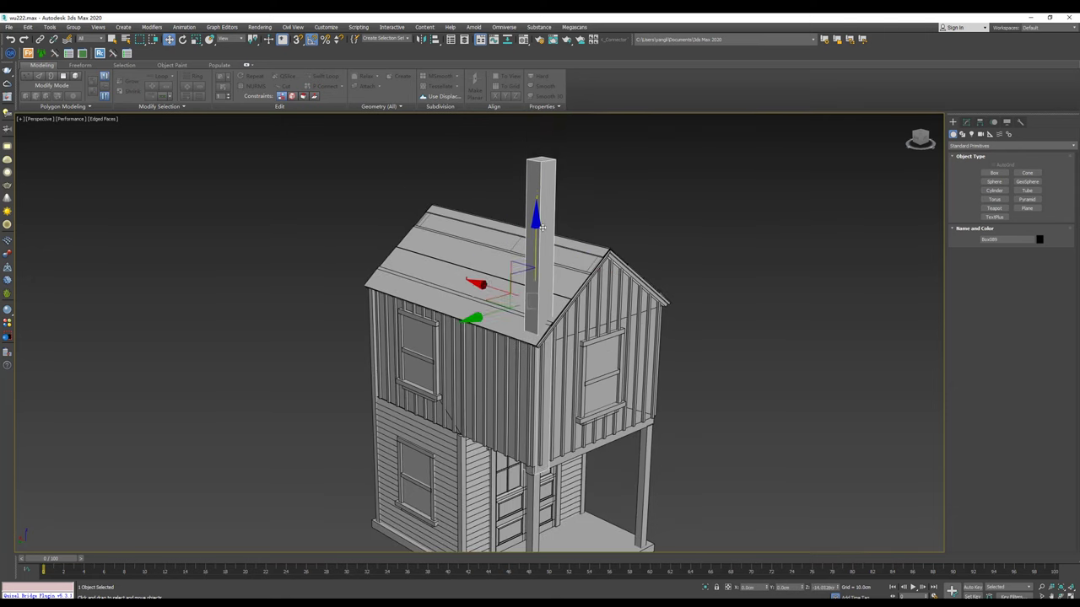
pyautogui.press('r')
pyautogui.moveTo(539, 173); pyautogui.dragTo(541, 277)
pyautogui.press('w')
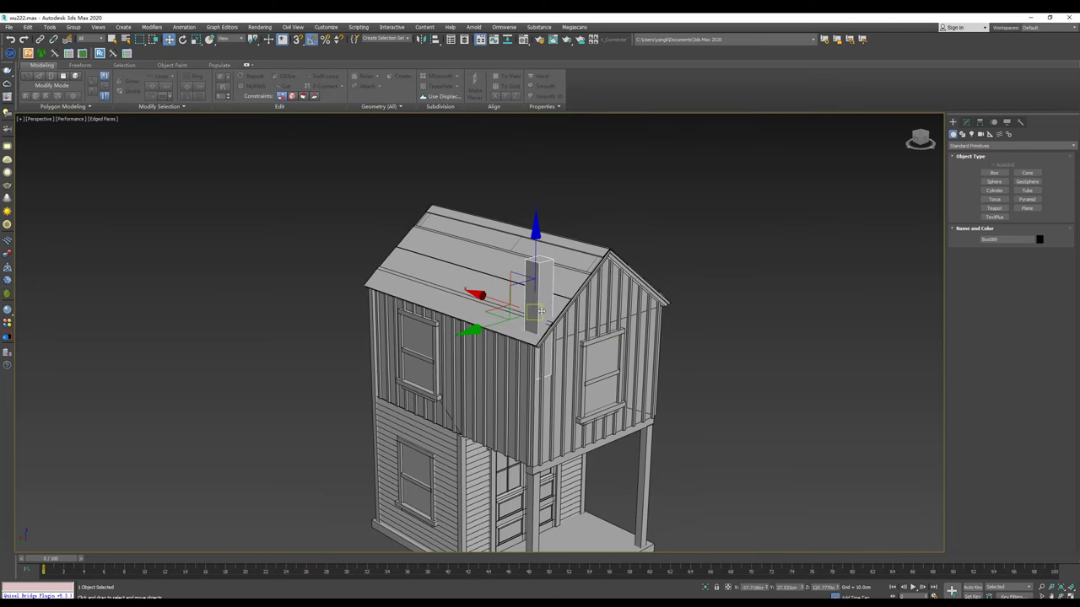
pyautogui.moveTo(497, 308); pyautogui.dragTo(391, 267)
pyautogui.moveTo(436, 191)
pyautogui.mouseDown()
pyautogui.moveTo(438, 204)
pyautogui.moveTo(439, 160)
pyautogui.mouseUp()
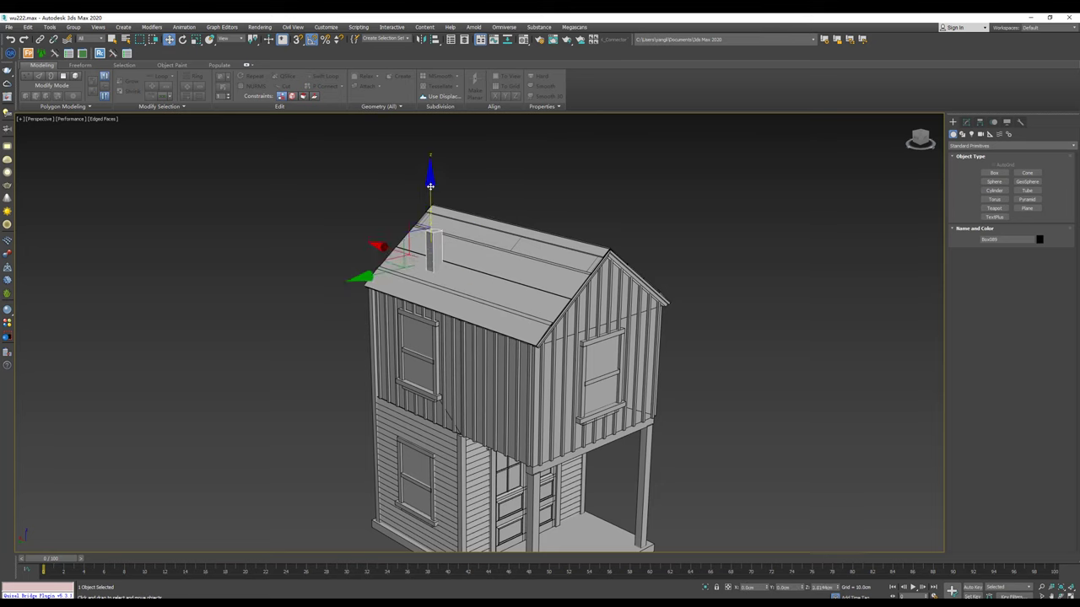
# Step: Slide the chimney across the roof, sinking it in and then raising it higher
pyautogui.scroll(5, 601, 327)
pyautogui.scroll(-3, 585, 301)
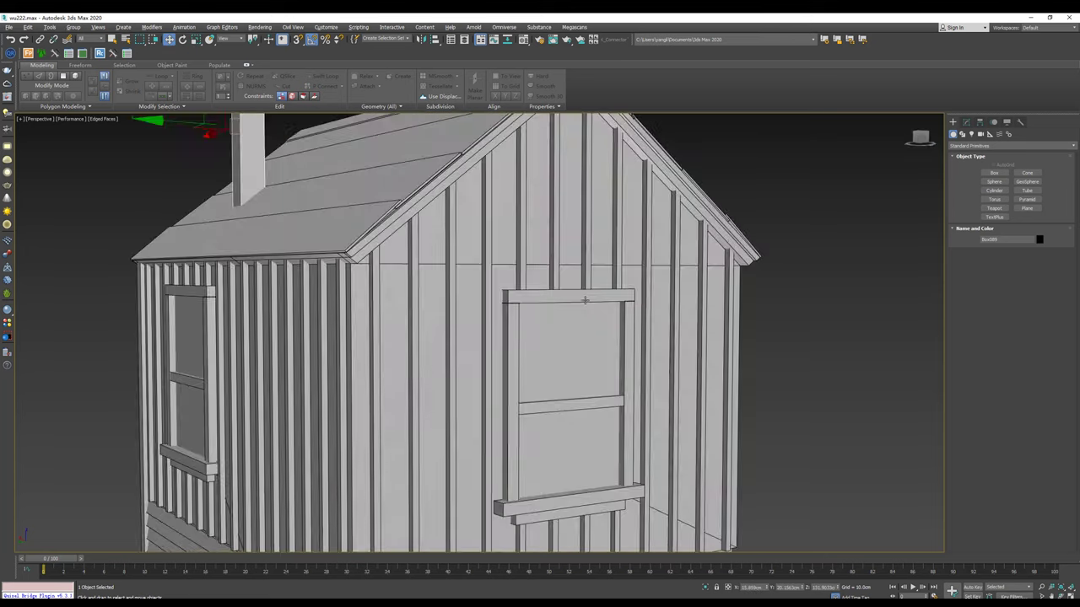
pyautogui.moveTo(586, 300)
pyautogui.keyDown('alt'); pyautogui.mouseDown(button='middle')
pyautogui.moveTo(472, 361)
pyautogui.moveTo(362, 289)
pyautogui.moveTo(237, 256)
pyautogui.mouseUp(button='middle'); pyautogui.keyUp('alt')
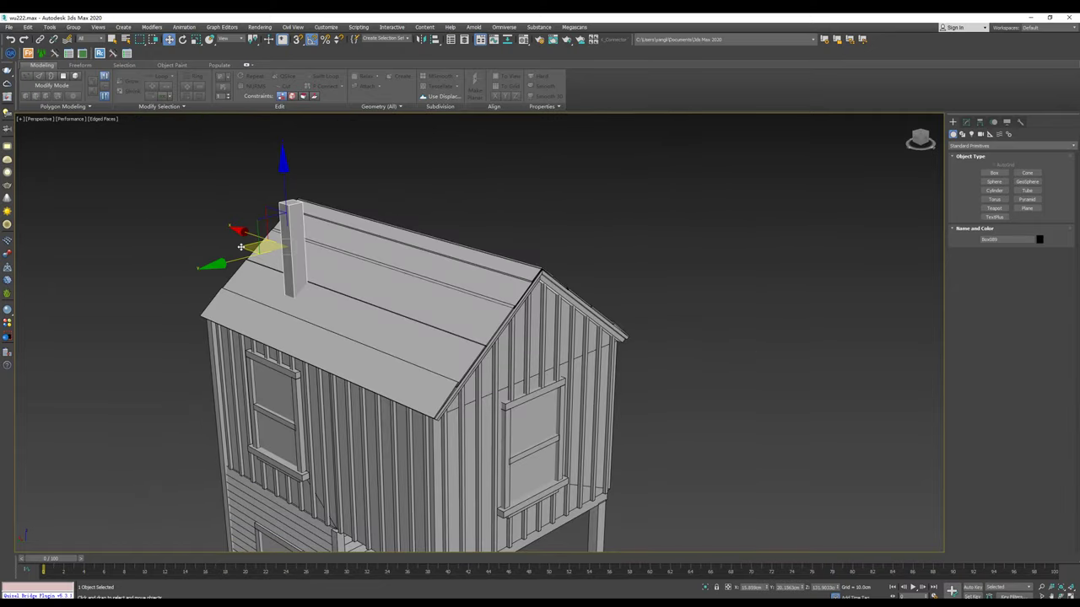
pyautogui.moveTo(237, 257)
pyautogui.mouseDown()
pyautogui.moveTo(404, 301)
pyautogui.moveTo(451, 239)
pyautogui.mouseUp()
pyautogui.press('r')
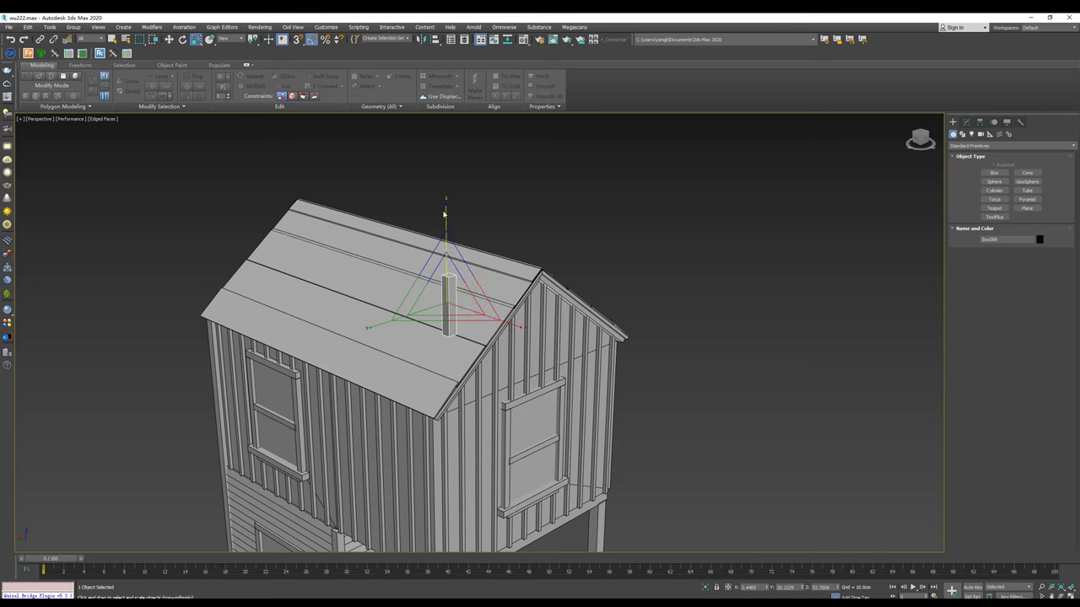
pyautogui.press('w')
pyautogui.keyDown('alt'); pyautogui.moveTo(447, 221); pyautogui.dragTo(453, 233, button='middle'); pyautogui.keyUp('alt')
pyautogui.moveTo(454, 233); pyautogui.dragTo(452, 260)
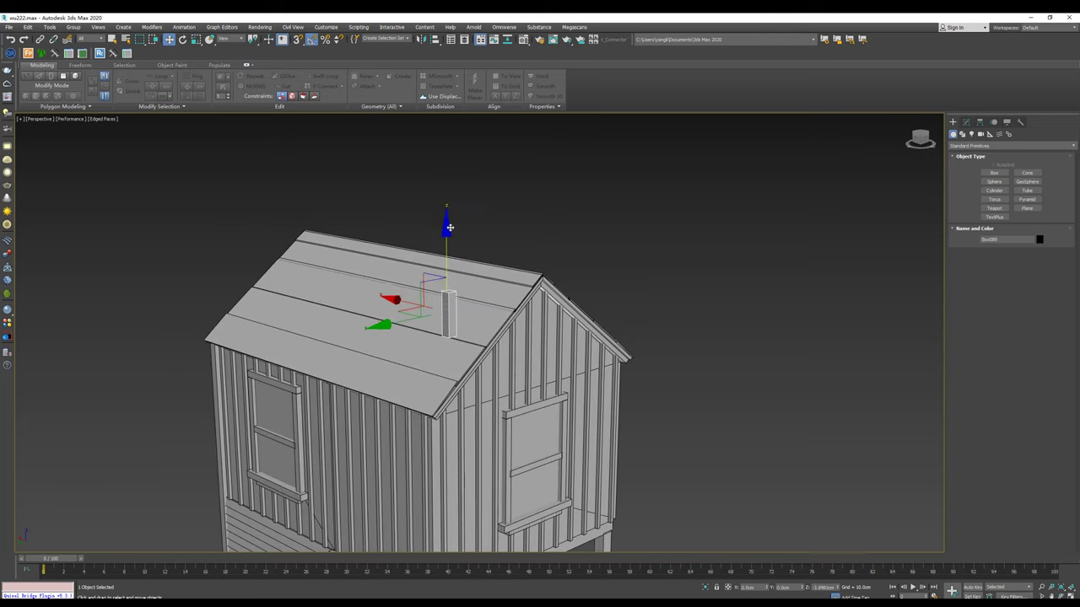
pyautogui.moveTo(404, 337); pyautogui.dragTo(383, 335)
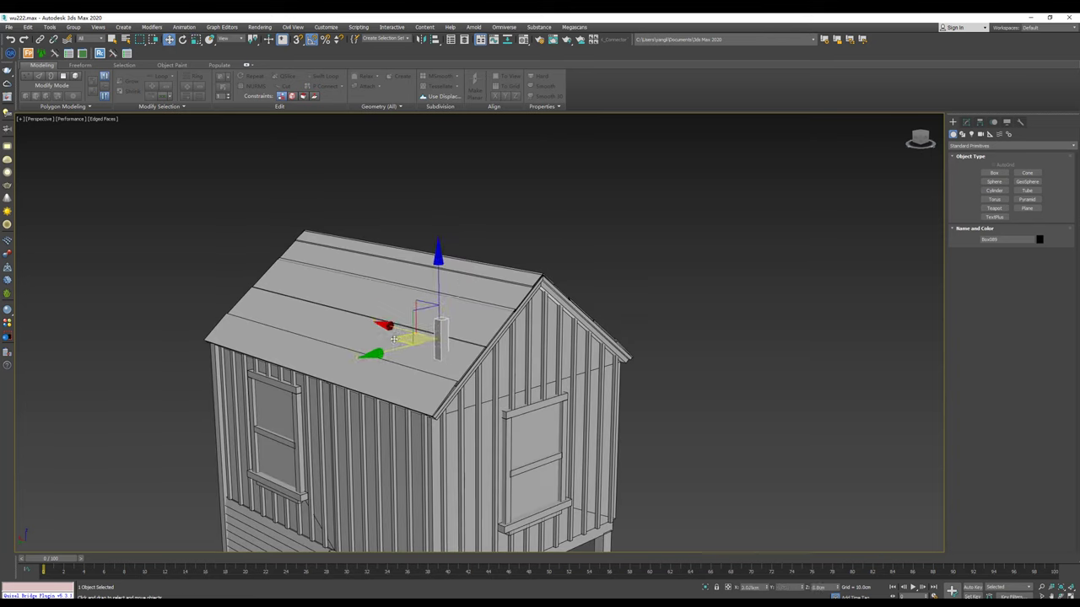
pyautogui.keyDown('alt'); pyautogui.moveTo(382, 335); pyautogui.dragTo(392, 324, button='middle'); pyautogui.keyUp('alt')
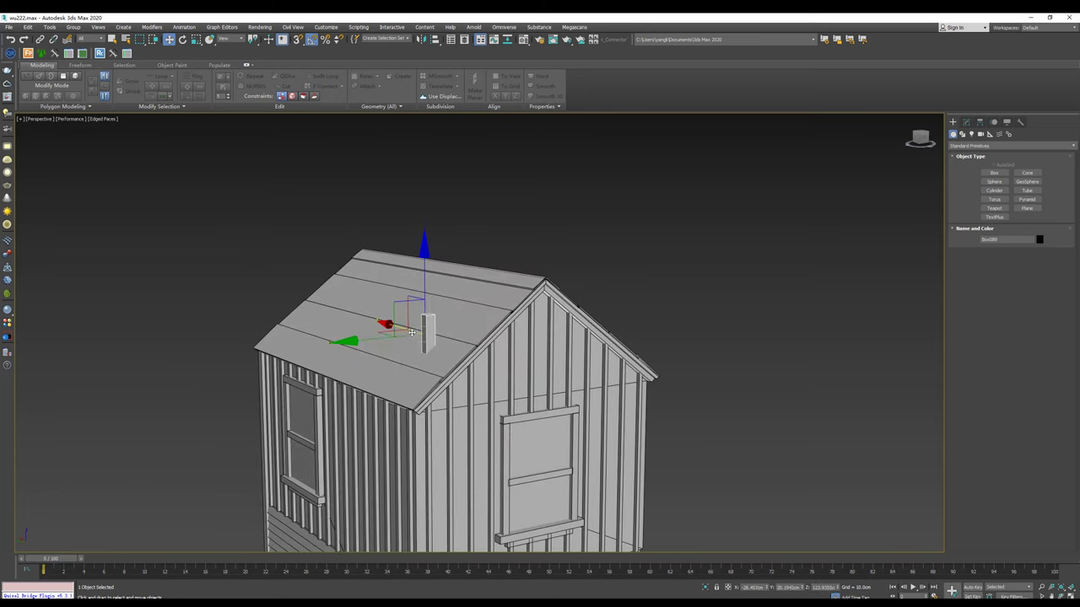
pyautogui.press('r')
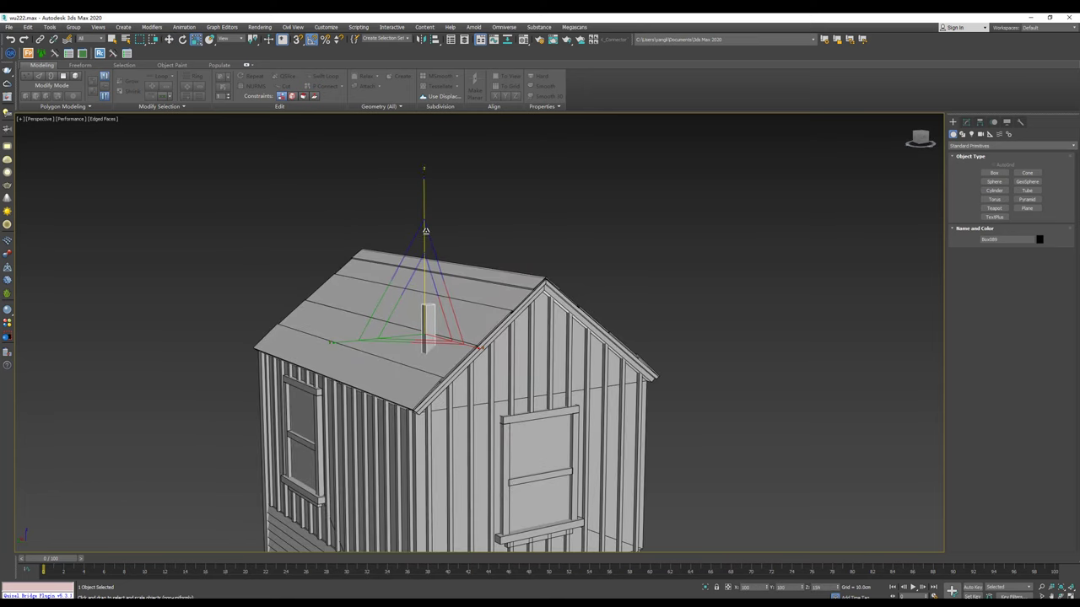
pyautogui.press('w')
pyautogui.scroll(3, 427, 352)
pyautogui.moveTo(423, 231); pyautogui.dragTo(449, 203)
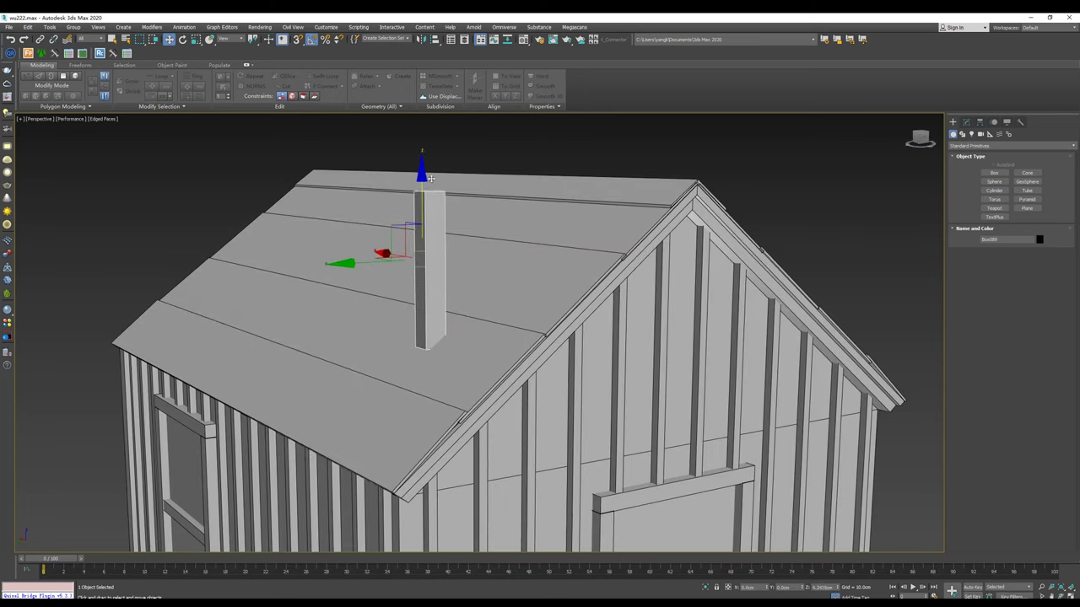
# Step: Move the chimney to the roof's left edge, raise it slightly, and inspect the result
pyautogui.scroll(-2, 506, 254)
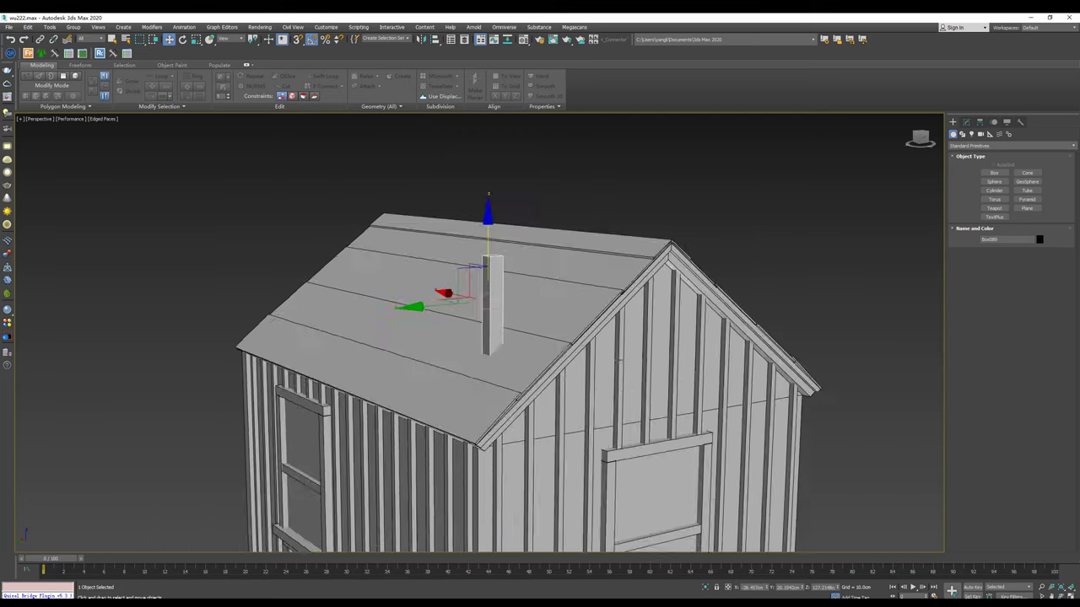
pyautogui.scroll(-3, 571, 294)
pyautogui.scroll(2, 571, 294)
pyautogui.scroll(1, 571, 295)
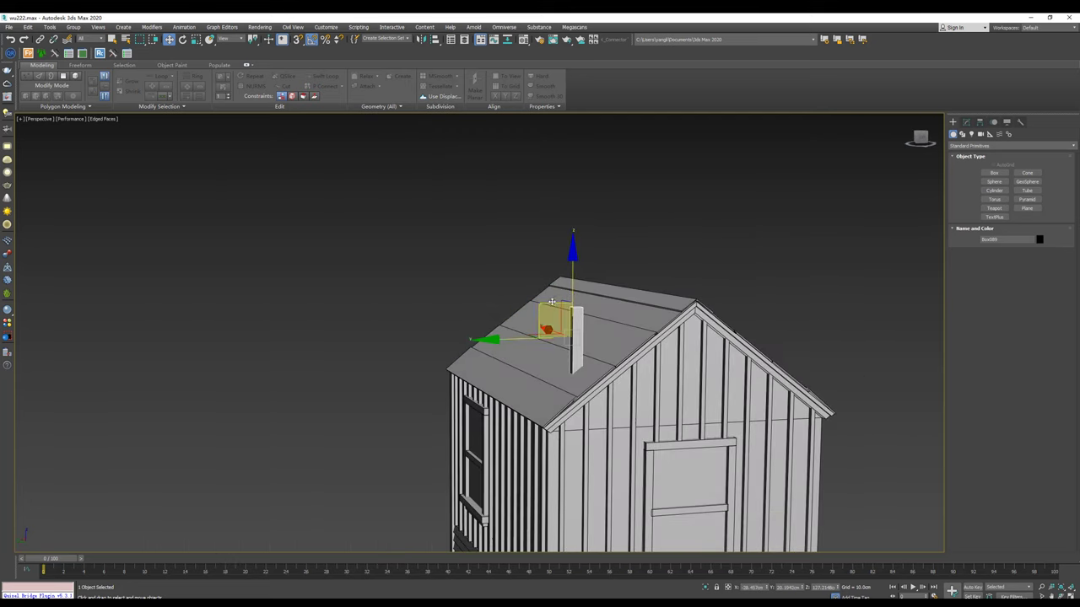
pyautogui.moveTo(573, 282)
pyautogui.keyDown('alt'); pyautogui.mouseDown(button='middle')
pyautogui.moveTo(584, 302)
pyautogui.moveTo(548, 375)
pyautogui.mouseUp(button='middle'); pyautogui.keyUp('alt')
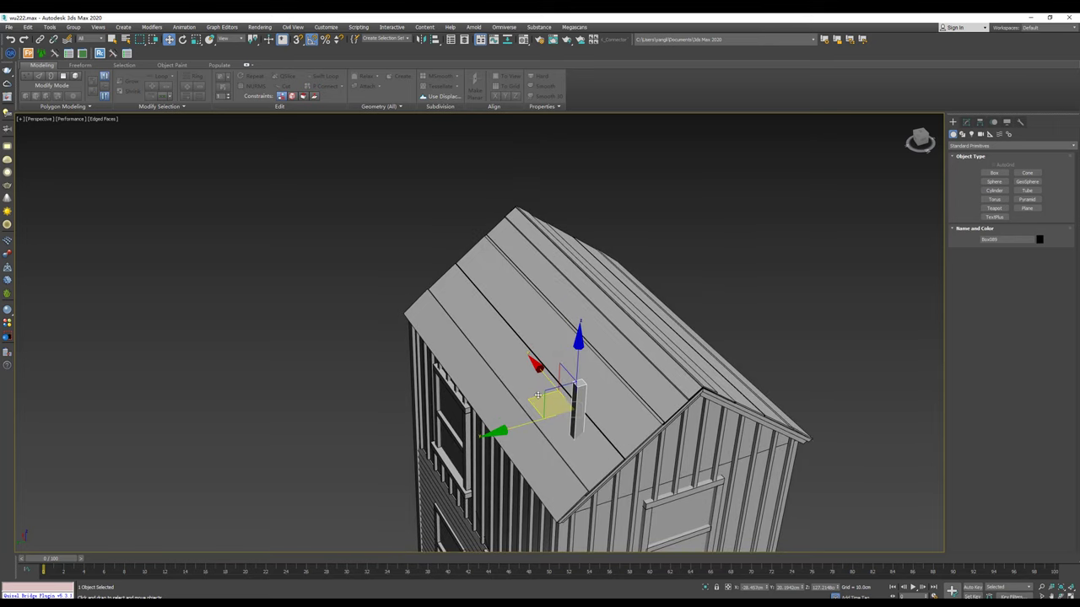
pyautogui.moveTo(547, 390); pyautogui.dragTo(411, 255)
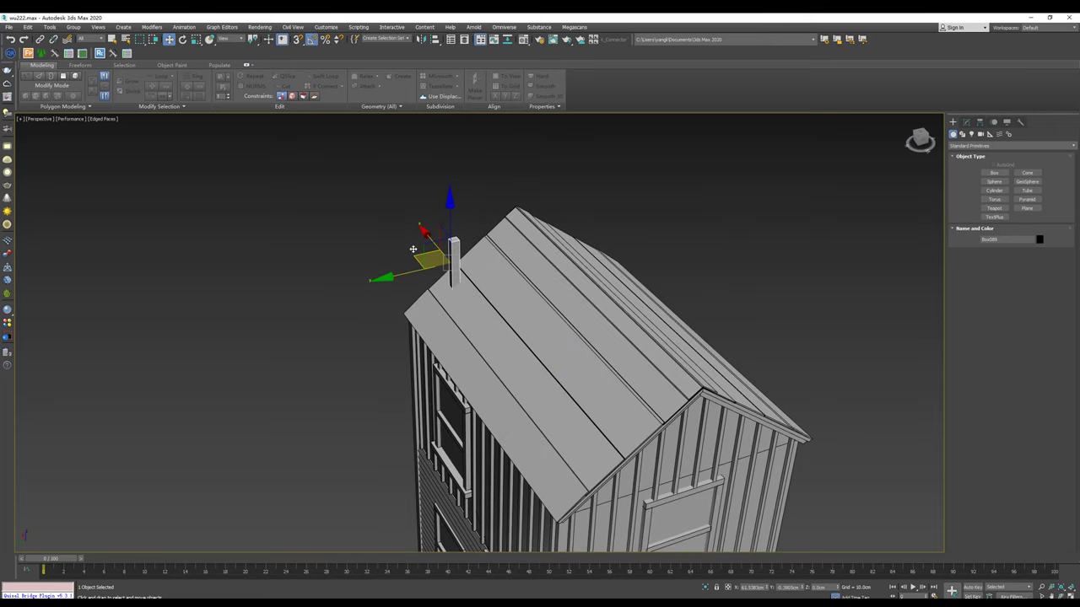
pyautogui.moveTo(413, 257)
pyautogui.keyDown('alt'); pyautogui.mouseDown(button='middle')
pyautogui.moveTo(482, 258)
pyautogui.moveTo(416, 284)
pyautogui.mouseUp(button='middle'); pyautogui.keyUp('alt')
pyautogui.moveTo(383, 264); pyautogui.dragTo(405, 261)
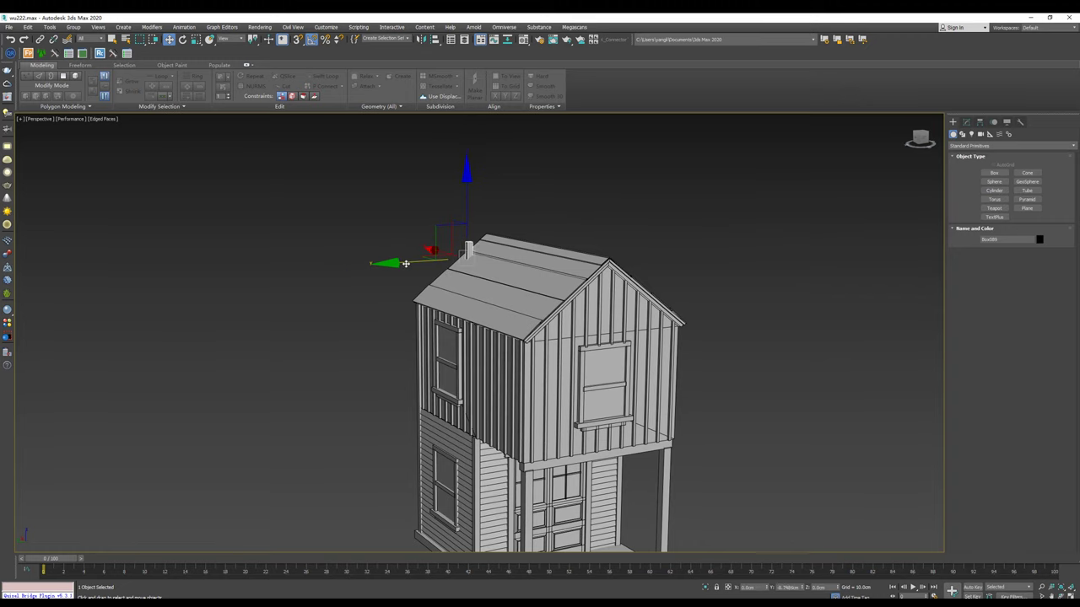
pyautogui.moveTo(462, 204); pyautogui.dragTo(461, 183)
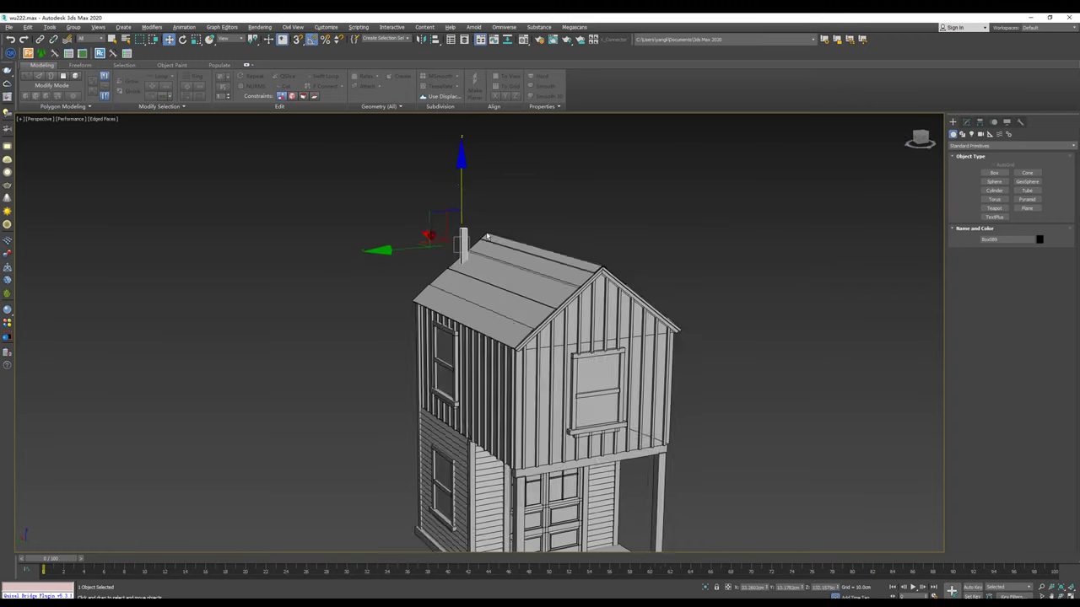
pyautogui.scroll(5, 433, 261)
pyautogui.moveTo(433, 260)
pyautogui.keyDown('alt'); pyautogui.mouseDown(button='middle')
pyautogui.moveTo(557, 173)
pyautogui.moveTo(495, 207)
pyautogui.moveTo(532, 253)
pyautogui.moveTo(506, 245)
pyautogui.mouseUp(button='middle'); pyautogui.keyUp('alt')
pyautogui.scroll(-3, 485, 215)
pyautogui.scroll(-2, 531, 253)
pyautogui.scroll(3, 506, 244)
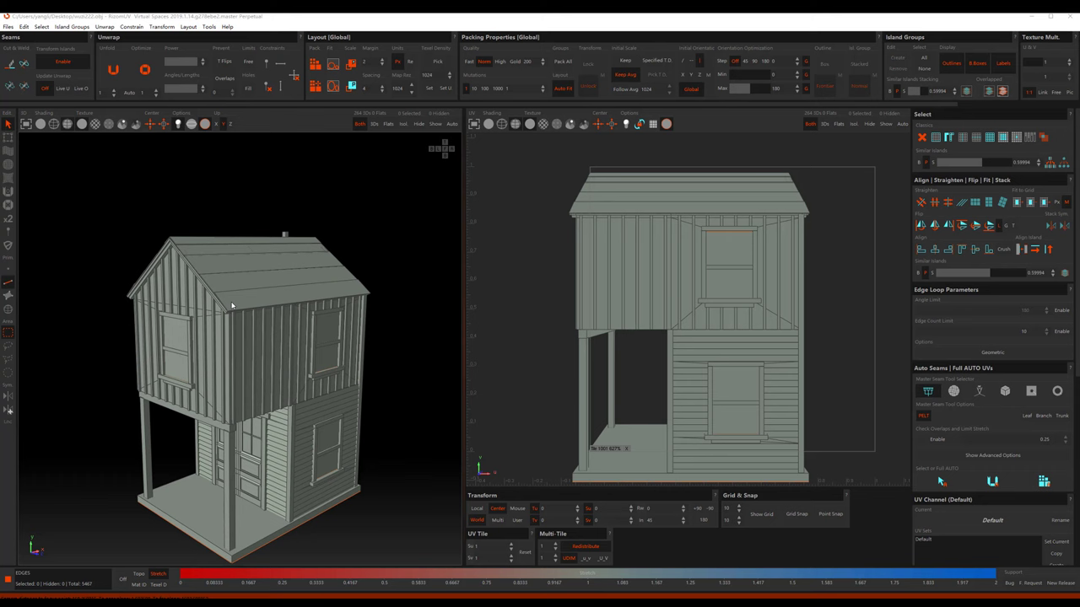
pyautogui.moveTo(211, 304)
pyautogui.mouseDown(button='middle')
pyautogui.moveTo(294, 323)
pyautogui.moveTo(306, 312)
pyautogui.moveTo(169, 298)
pyautogui.mouseUp(button='middle')
# Step: Select the roof-edge and ridge islands plus the chimney
pyautogui.click(303, 317)
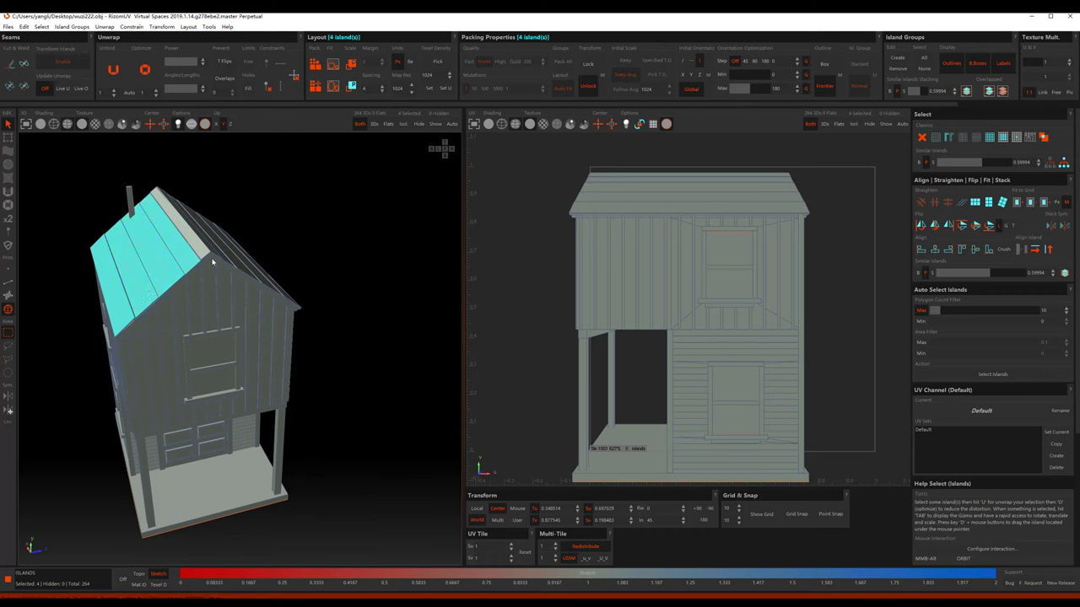
pyautogui.moveTo(212, 262)
pyautogui.mouseDown(button='middle')
pyautogui.moveTo(205, 231)
pyautogui.moveTo(272, 245)
pyautogui.moveTo(229, 242)
pyautogui.mouseUp(button='middle')
pyautogui.keyDown('shift'); pyautogui.click(205, 231); pyautogui.keyUp('shift')
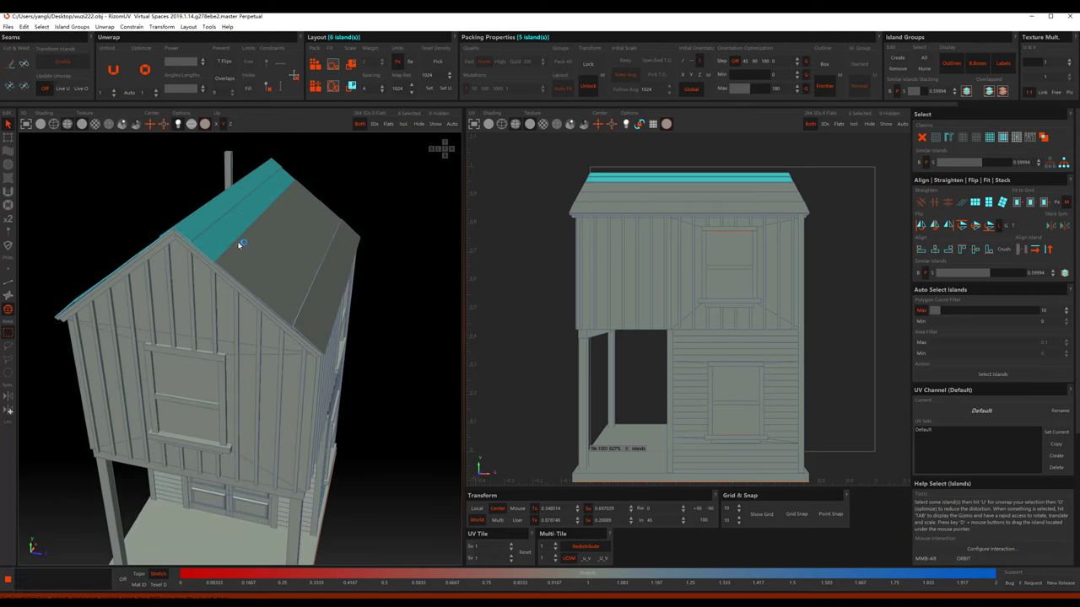
pyautogui.keyDown('shift'); pyautogui.click(265, 270); pyautogui.keyUp('shift')
pyautogui.keyDown('shift'); pyautogui.click(304, 293); pyautogui.keyUp('shift')
pyautogui.keyDown('shift'); pyautogui.click(324, 278); pyautogui.keyUp('shift')
pyautogui.moveTo(308, 315)
pyautogui.mouseDown(button='middle')
pyautogui.moveTo(265, 301)
pyautogui.moveTo(303, 279)
pyautogui.moveTo(118, 268)
pyautogui.mouseUp(button='middle')
pyautogui.keyDown('shift'); pyautogui.click(116, 261); pyautogui.keyUp('shift')
# Step: Add the three porch pillars and the left corner trim to the selection
pyautogui.moveTo(180, 379); pyautogui.dragTo(217, 346, button='middle')
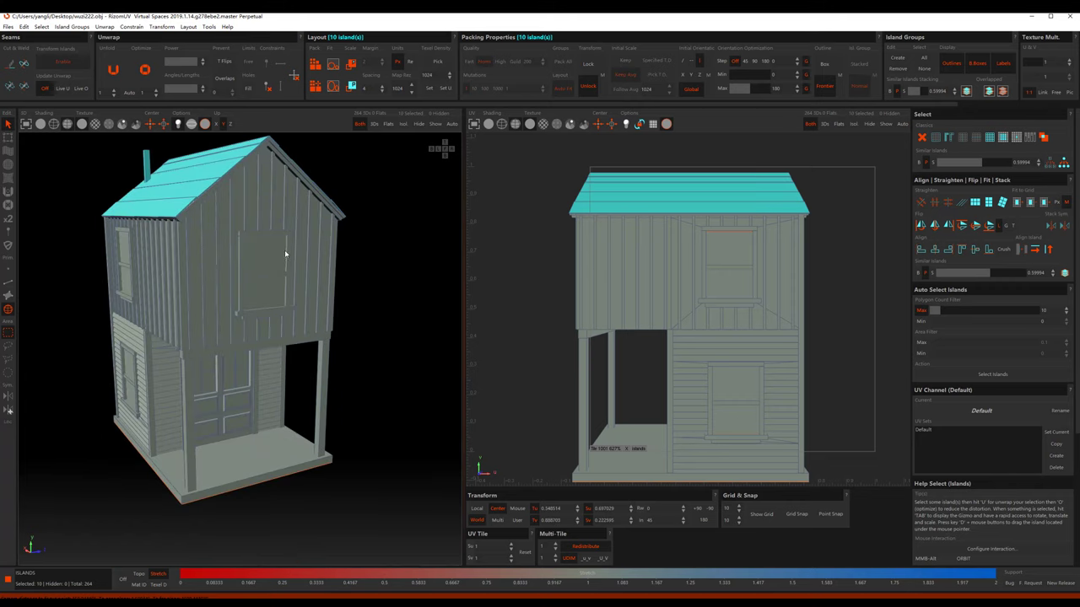
pyautogui.moveTo(285, 253)
pyautogui.mouseDown(button='middle')
pyautogui.moveTo(294, 250)
pyautogui.moveTo(195, 397)
pyautogui.mouseUp(button='middle')
pyautogui.keyDown('shift'); pyautogui.click(195, 397); pyautogui.keyUp('shift')
pyautogui.keyDown('shift'); pyautogui.click(316, 378); pyautogui.keyUp('shift')
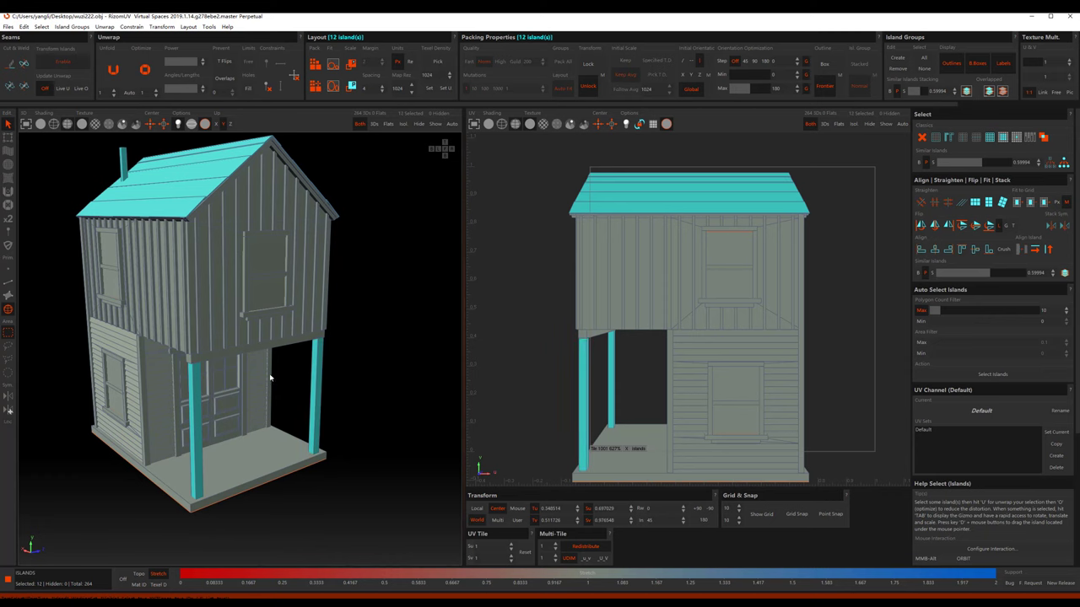
pyautogui.keyDown('shift'); pyautogui.click(270, 378); pyautogui.keyUp('shift')
pyautogui.keyDown('shift'); pyautogui.click(92, 364); pyautogui.keyUp('shift')
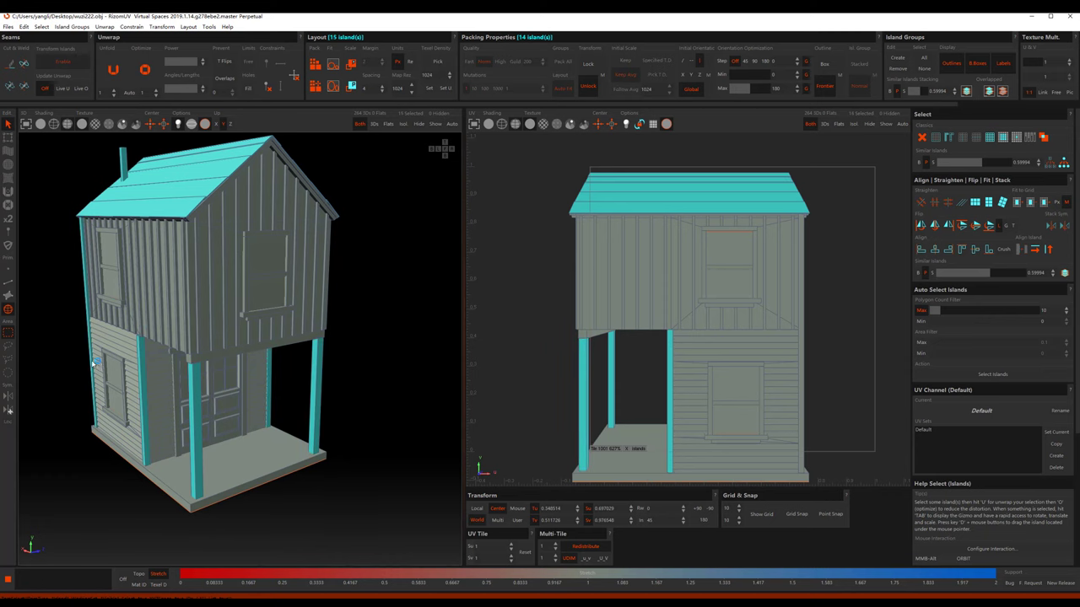
# Step: Add the window's top and side trims, both door trims, and the window sills
pyautogui.moveTo(312, 380)
pyautogui.mouseDown(button='middle')
pyautogui.moveTo(250, 396)
pyautogui.moveTo(170, 301)
pyautogui.mouseUp(button='middle')
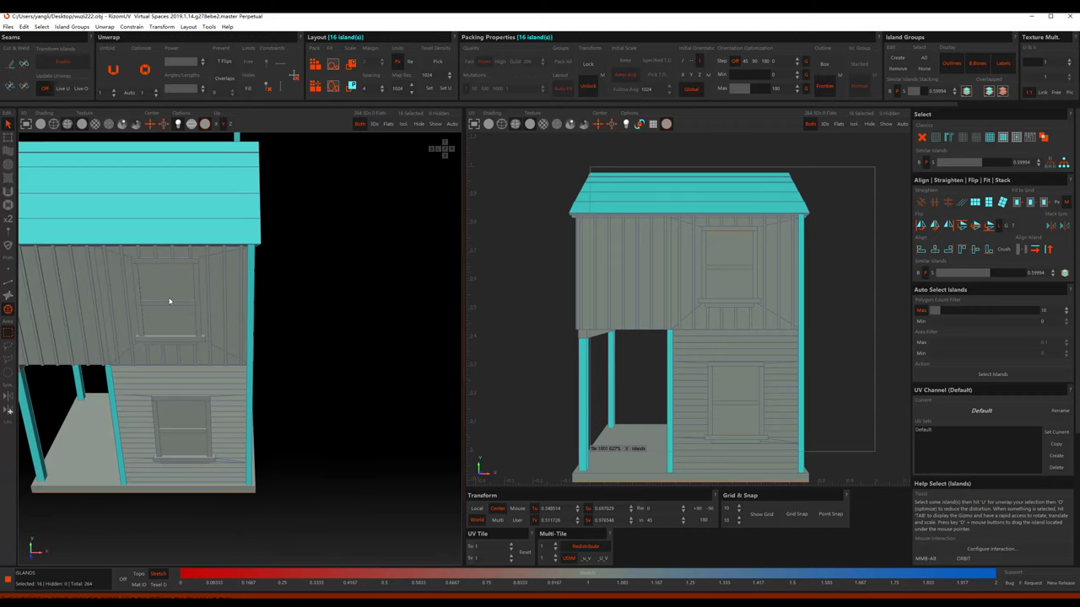
pyautogui.keyDown('shift'); pyautogui.click(151, 265); pyautogui.keyUp('shift')
pyautogui.keyDown('shift'); pyautogui.click(137, 288); pyautogui.keyUp('shift')
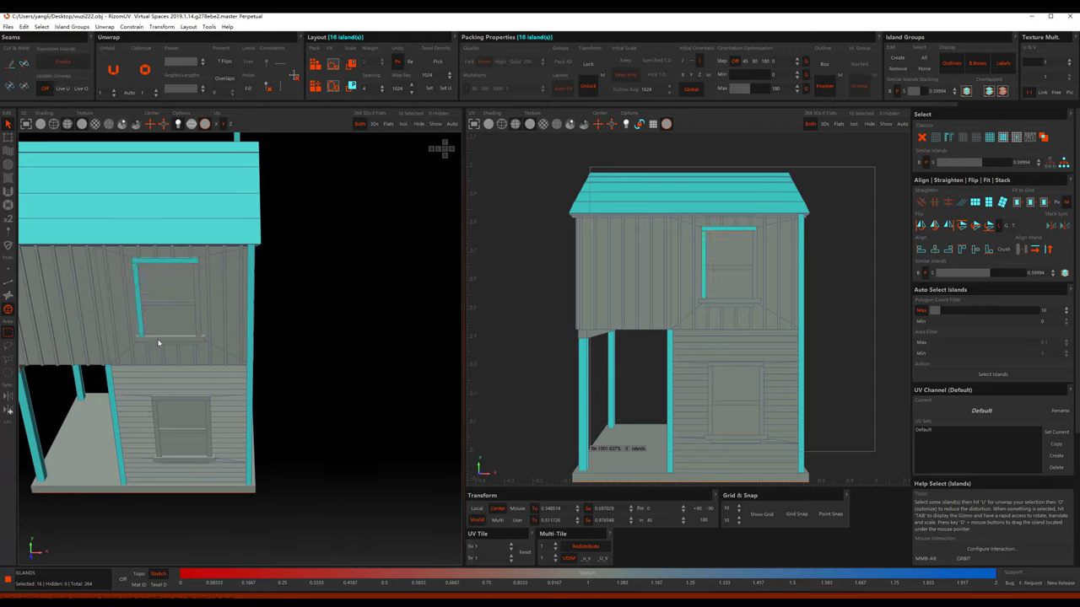
pyautogui.keyDown('shift'); pyautogui.click(195, 309); pyautogui.keyUp('shift')
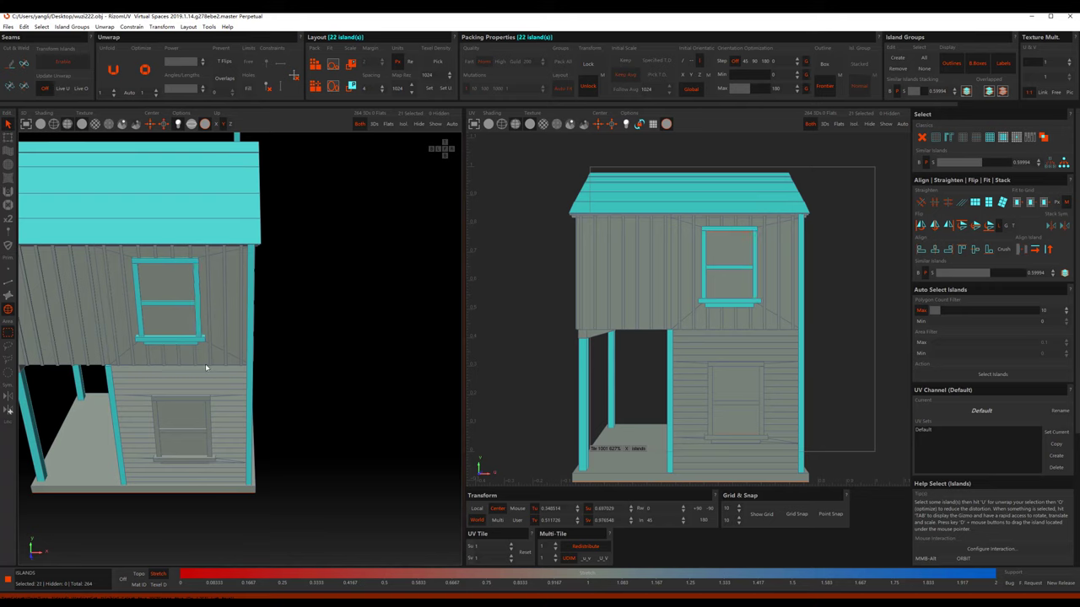
pyautogui.keyDown('shift'); pyautogui.click(156, 422); pyautogui.keyUp('shift')
pyautogui.keyDown('shift'); pyautogui.click(207, 435); pyautogui.keyUp('shift')
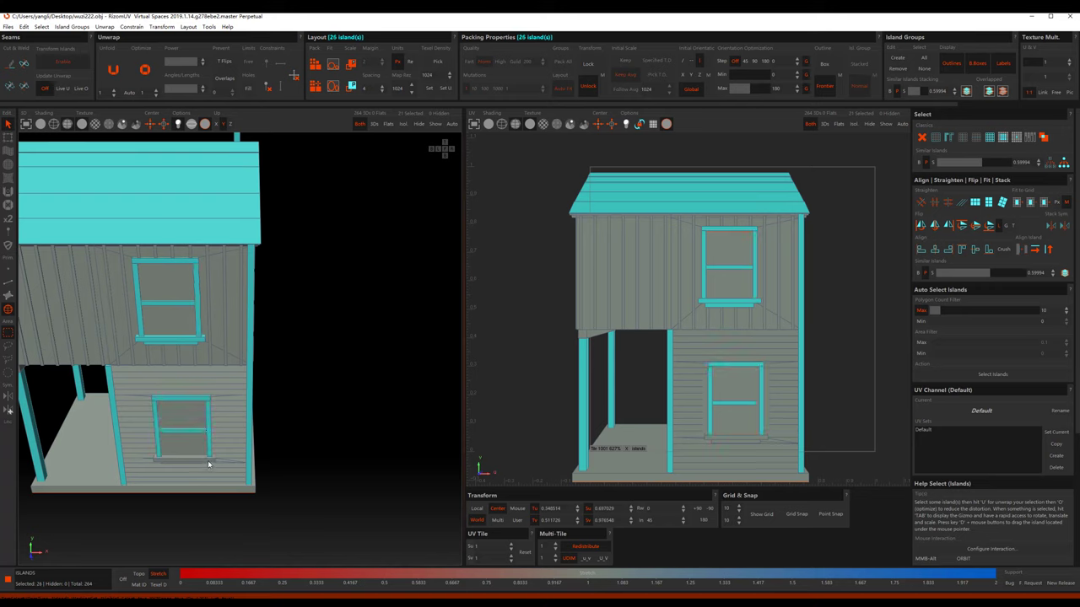
pyautogui.keyDown('shift'); pyautogui.click(208, 462); pyautogui.keyUp('shift')
pyautogui.keyDown('shift'); pyautogui.click(206, 465); pyautogui.keyUp('shift')
# Step: Orbit around the house and add one more trim piece to the selection
pyautogui.scroll(-2, 205, 466)
pyautogui.moveTo(221, 382)
pyautogui.keyDown('alt'); pyautogui.mouseDown(button='middle')
pyautogui.moveTo(231, 344)
pyautogui.moveTo(333, 333)
pyautogui.moveTo(190, 380)
pyautogui.mouseUp(button='middle'); pyautogui.keyUp('alt')
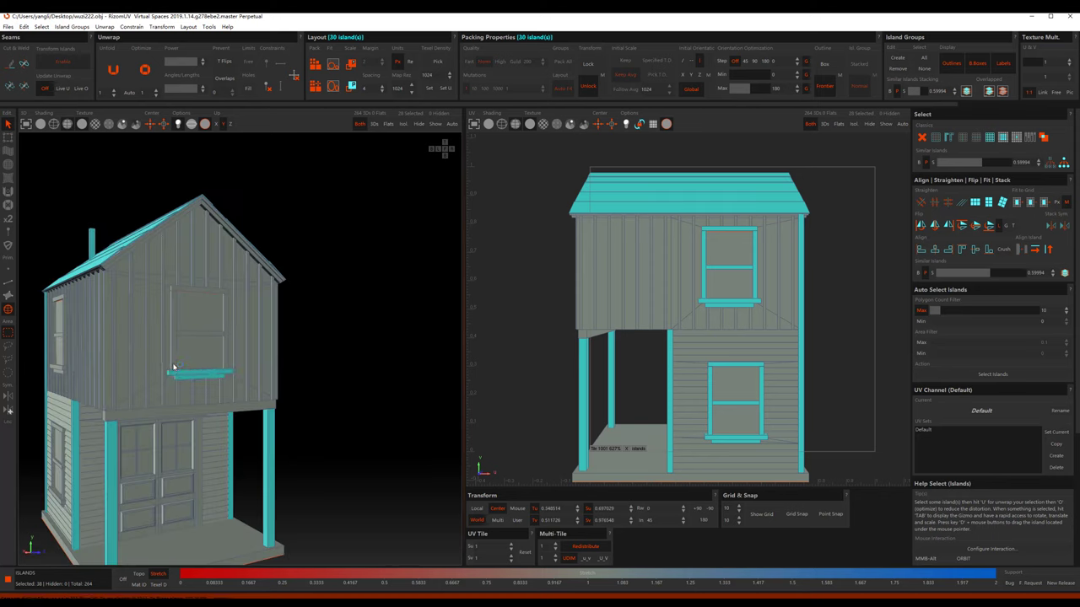
pyautogui.keyDown('shift'); pyautogui.click(226, 309); pyautogui.keyUp('shift')
pyautogui.keyDown('alt'); pyautogui.moveTo(226, 309); pyautogui.dragTo(177, 351, button='middle'); pyautogui.keyUp('alt')
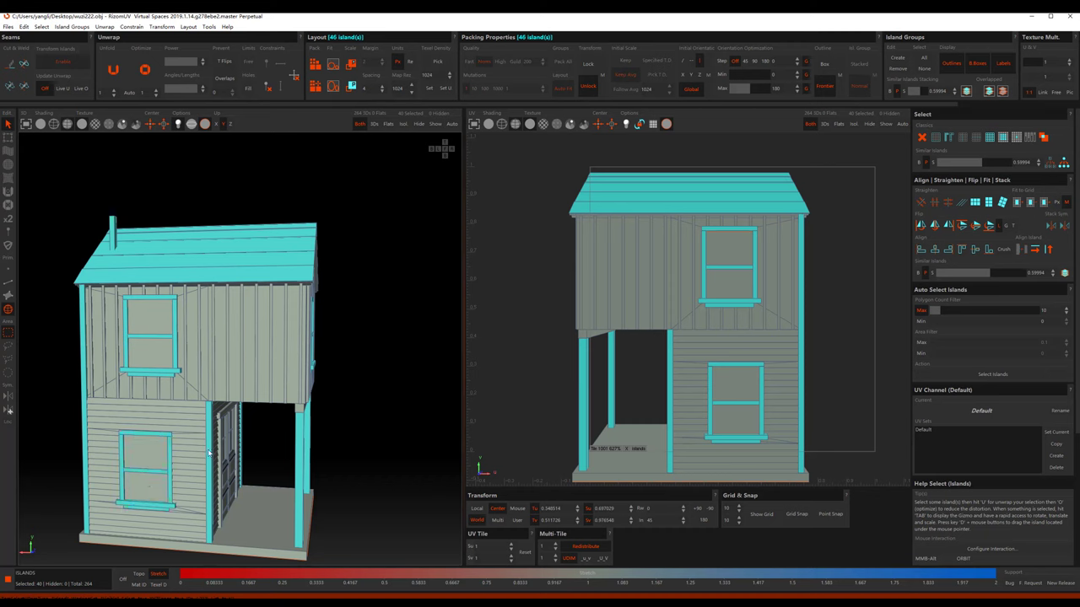
pyautogui.moveTo(209, 452); pyautogui.dragTo(253, 396, button='middle')
# Step: Hide the walls so only the selected trim remains, switching to Polygons mode near the upper window
pyautogui.press('i')
pyautogui.press('F3')
pyautogui.scroll(2, 242, 283)
pyautogui.scroll(2, 242, 283)
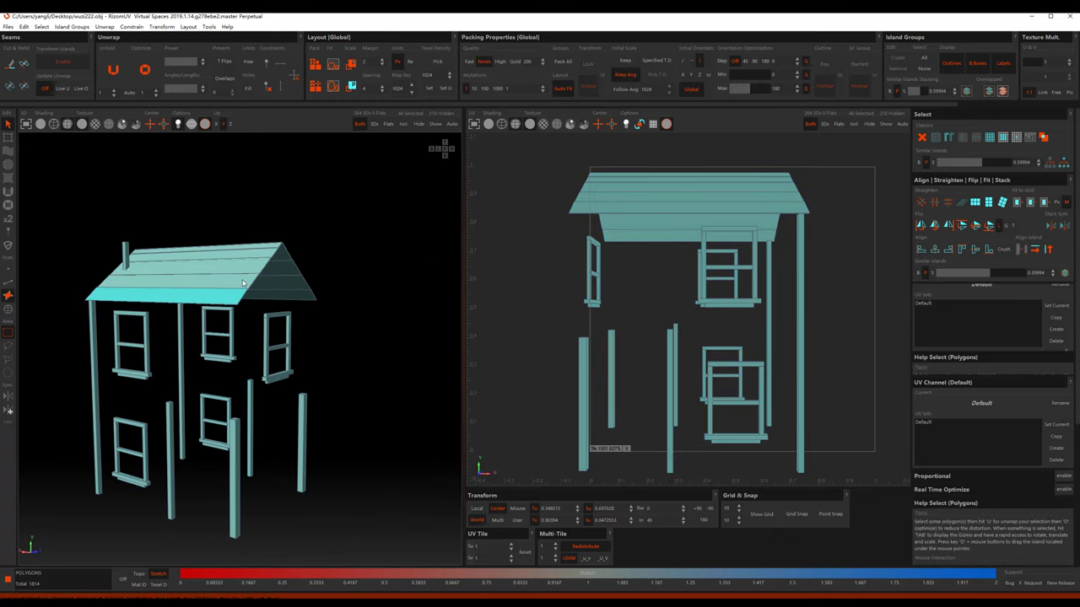
pyautogui.moveTo(295, 266)
pyautogui.mouseDown(button='middle')
pyautogui.moveTo(266, 273)
pyautogui.moveTo(309, 261)
pyautogui.moveTo(298, 268)
pyautogui.mouseUp(button='middle')
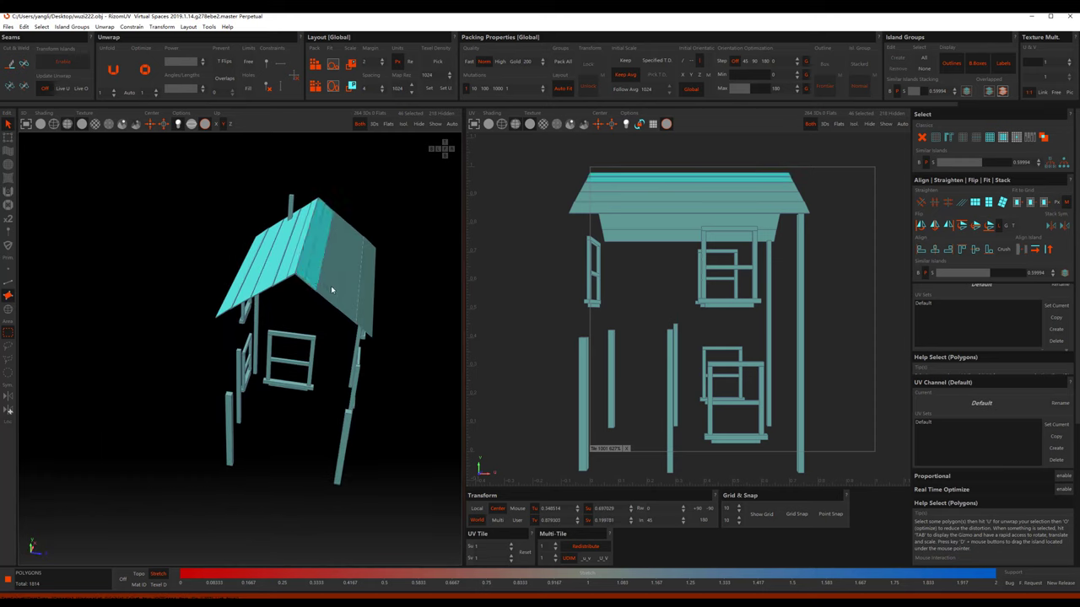
pyautogui.moveTo(355, 302)
pyautogui.mouseDown(button='middle')
pyautogui.moveTo(373, 301)
pyautogui.moveTo(57, 284)
pyautogui.mouseUp(button='middle')
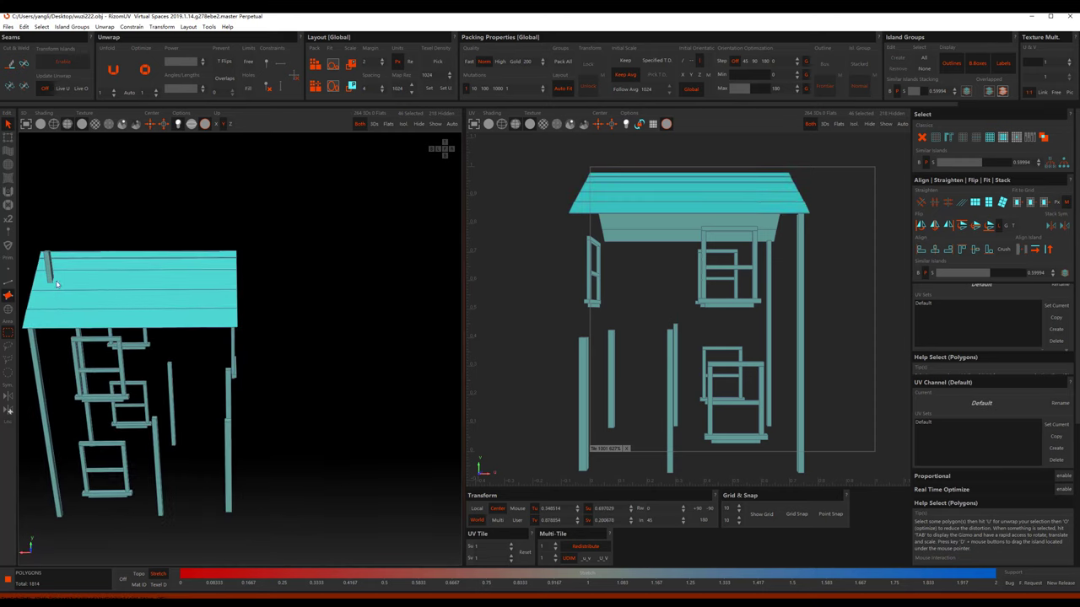
pyautogui.scroll(2, 95, 312)
pyautogui.moveTo(127, 385); pyautogui.dragTo(156, 372, button='middle')
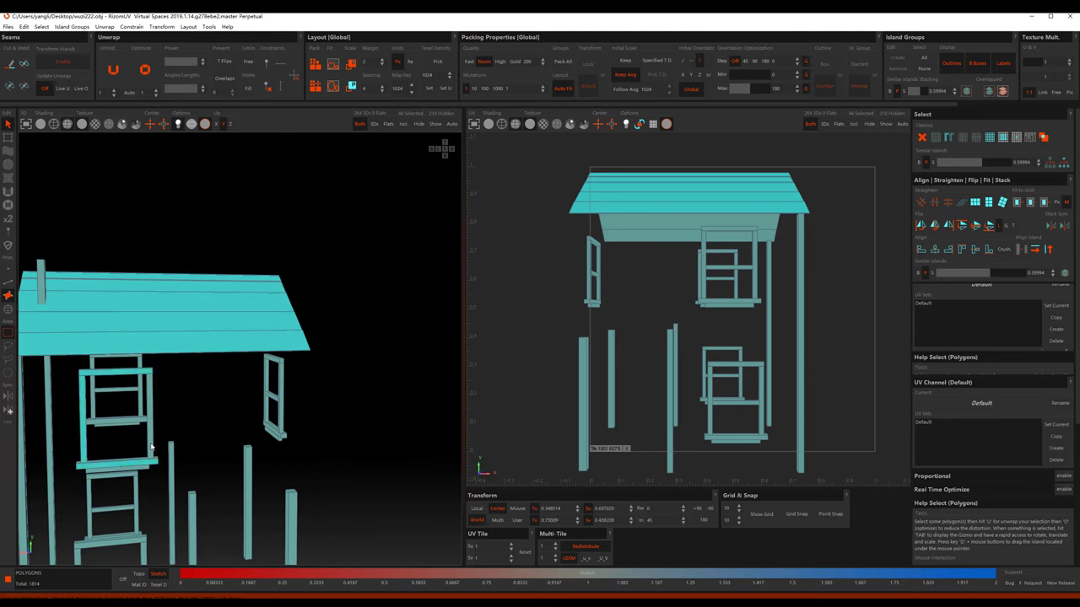
pyautogui.moveTo(142, 424)
pyautogui.mouseDown(button='middle')
pyautogui.moveTo(183, 424)
pyautogui.moveTo(161, 458)
pyautogui.moveTo(157, 392)
pyautogui.mouseUp(button='middle')
pyautogui.scroll(2, 164, 456)
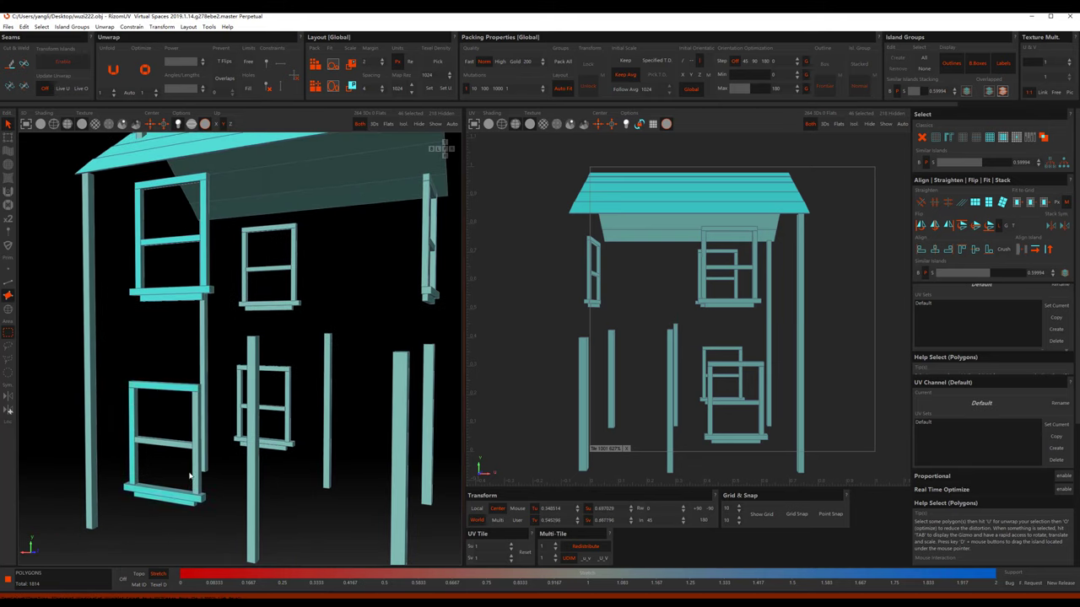
pyautogui.scroll(-2, 264, 379)
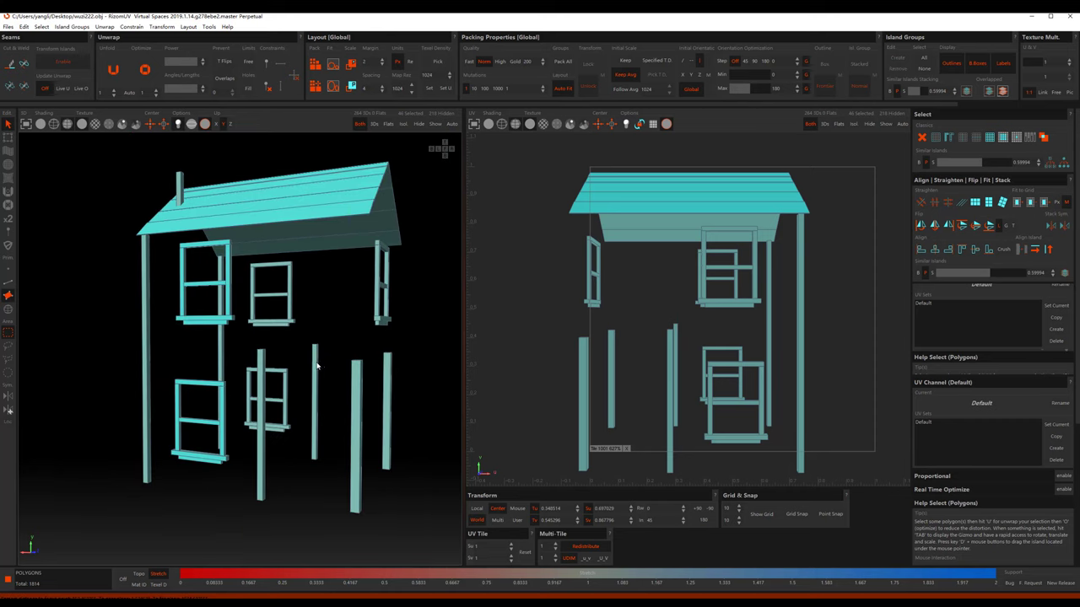
pyautogui.moveTo(264, 379); pyautogui.dragTo(287, 330, button='middle')
pyautogui.scroll(4, 190, 322)
# Step: Select the upper window's sill, left post, top bar, right post and middle bar
pyautogui.click(171, 329)
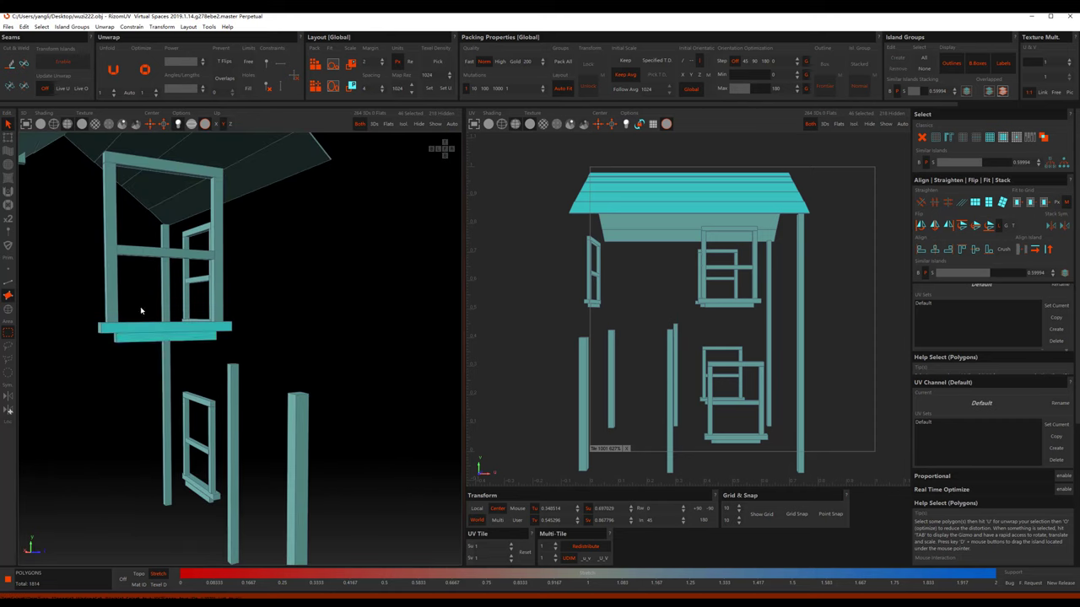
pyautogui.keyDown('shift'); pyautogui.click(113, 305); pyautogui.keyUp('shift')
pyautogui.keyDown('shift'); pyautogui.click(164, 165); pyautogui.keyUp('shift')
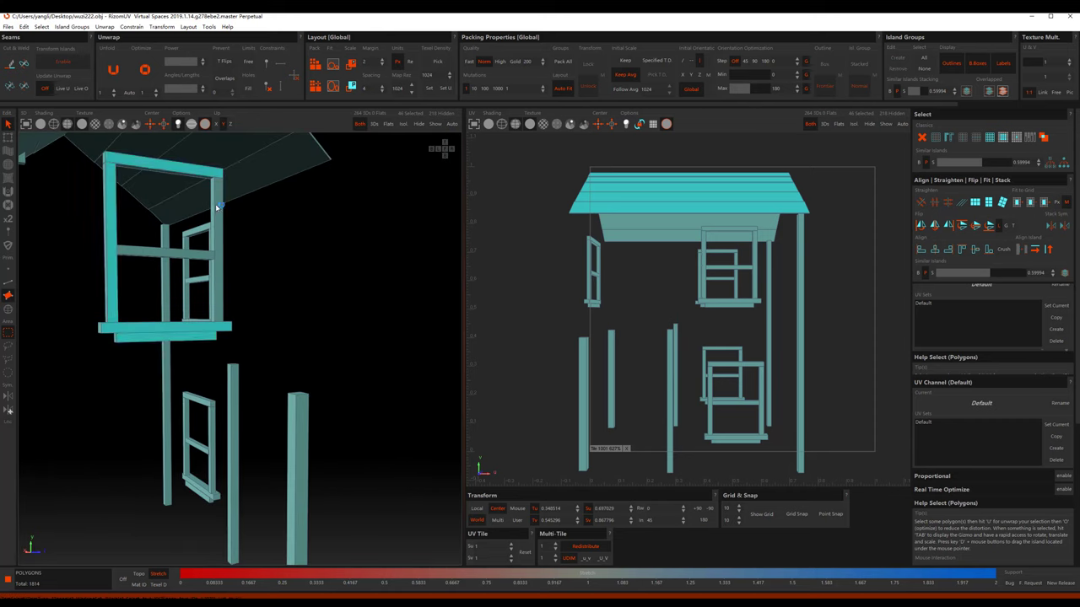
pyautogui.keyDown('shift'); pyautogui.click(217, 206); pyautogui.keyUp('shift')
pyautogui.keyDown('shift'); pyautogui.click(169, 252); pyautogui.keyUp('shift')
# Step: Add the next window's sill, posts, middle crossbar and top crossbar to the selection
pyautogui.scroll(-5, 169, 252)
pyautogui.keyDown('alt'); pyautogui.moveTo(168, 252); pyautogui.dragTo(236, 371); pyautogui.keyUp('alt')
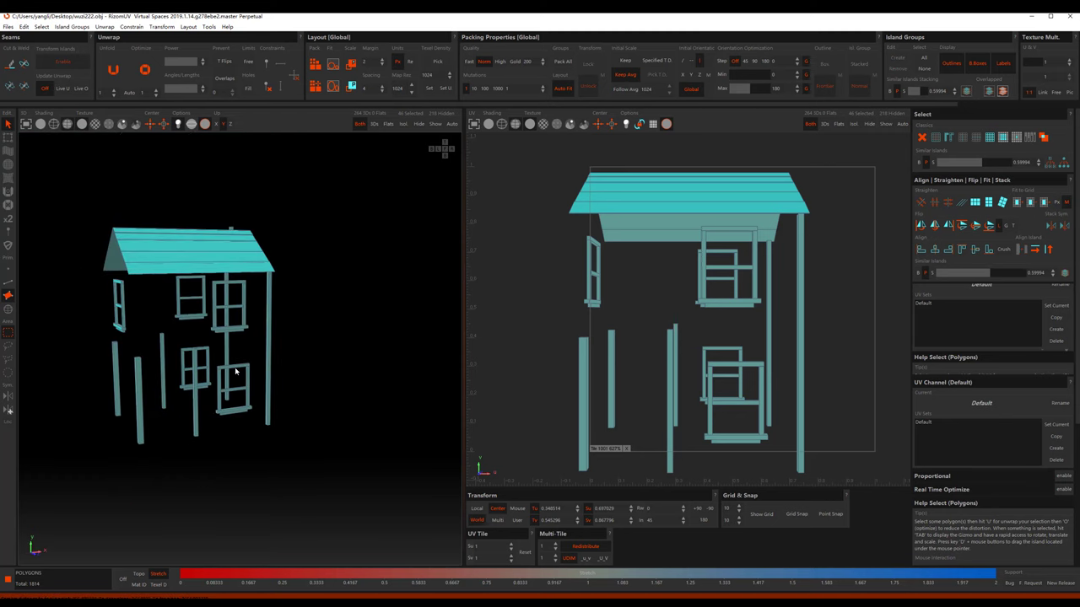
pyautogui.scroll(3, 236, 372)
pyautogui.keyDown('shift'); pyautogui.click(219, 327); pyautogui.keyUp('shift')
pyautogui.keyDown('shift'); pyautogui.click(213, 318); pyautogui.keyUp('shift')
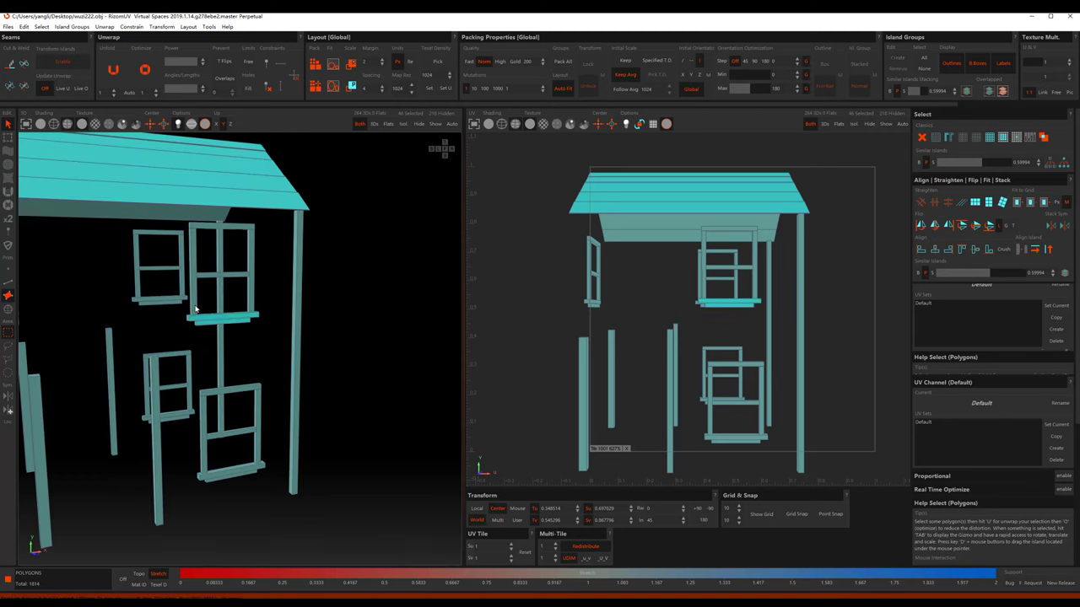
pyautogui.keyDown('shift'); pyautogui.click(194, 310); pyautogui.keyUp('shift')
pyautogui.keyDown('shift'); pyautogui.click(204, 279); pyautogui.keyUp('shift')
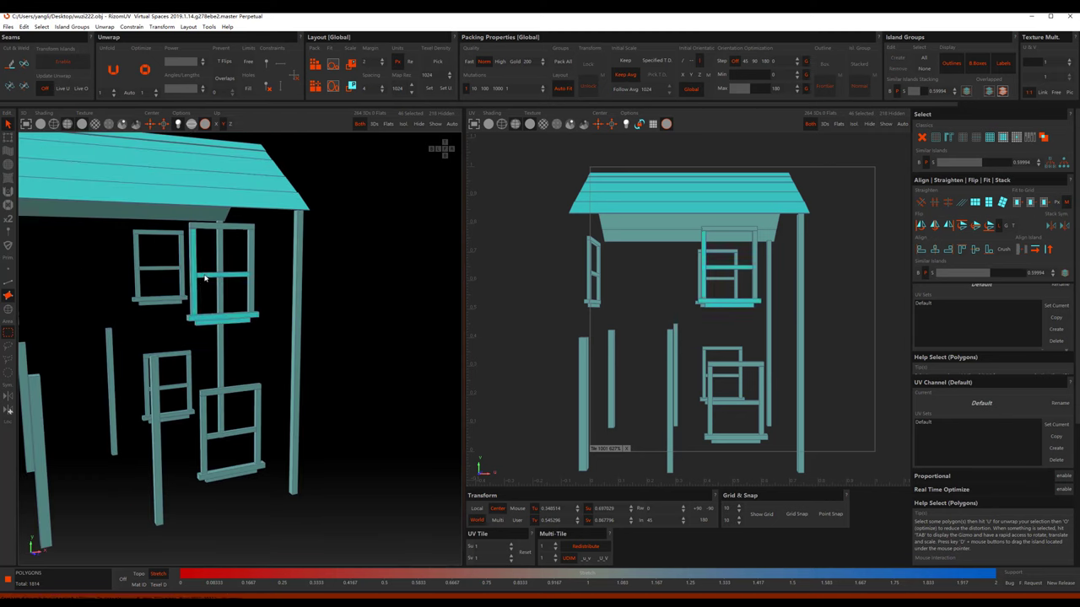
pyautogui.keyDown('alt'); pyautogui.moveTo(285, 270); pyautogui.dragTo(242, 283); pyautogui.keyUp('alt')
pyautogui.keyDown('shift'); pyautogui.click(284, 268); pyautogui.keyUp('shift')
pyautogui.keyDown('shift'); pyautogui.click(253, 218); pyautogui.keyUp('shift')
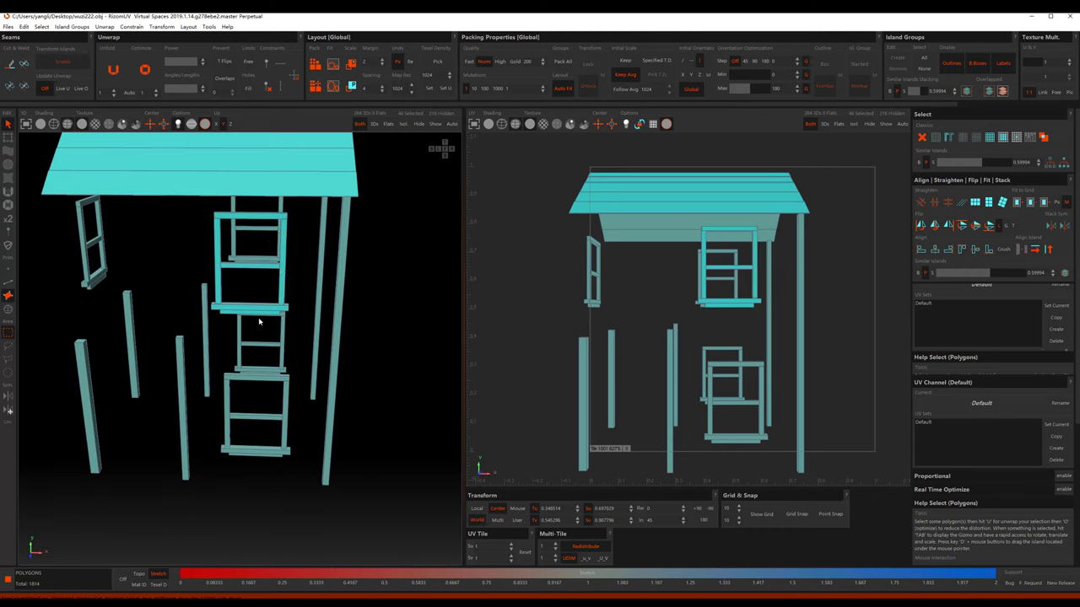
# Step: Add the lower window's top bar and left post to the selection
pyautogui.scroll(2, 263, 357)
pyautogui.keyDown('shift'); pyautogui.click(249, 400); pyautogui.keyUp('shift')
pyautogui.keyDown('shift'); pyautogui.click(220, 422); pyautogui.keyUp('shift')
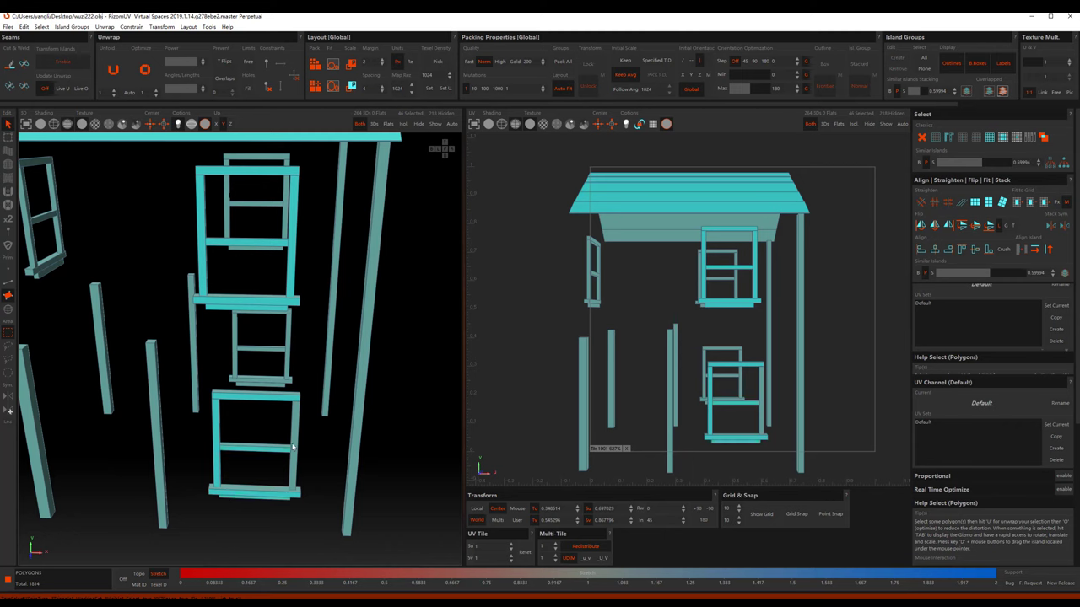
pyautogui.scroll(-3, 296, 444)
pyautogui.moveTo(295, 445)
pyautogui.mouseDown(button='middle')
pyautogui.moveTo(362, 349)
pyautogui.moveTo(414, 352)
pyautogui.mouseUp(button='middle')
pyautogui.scroll(-2, 415, 353)
pyautogui.scroll(-2, 414, 353)
# Step: Move the selected trim islands aside in the UV layout
pyautogui.press('t')
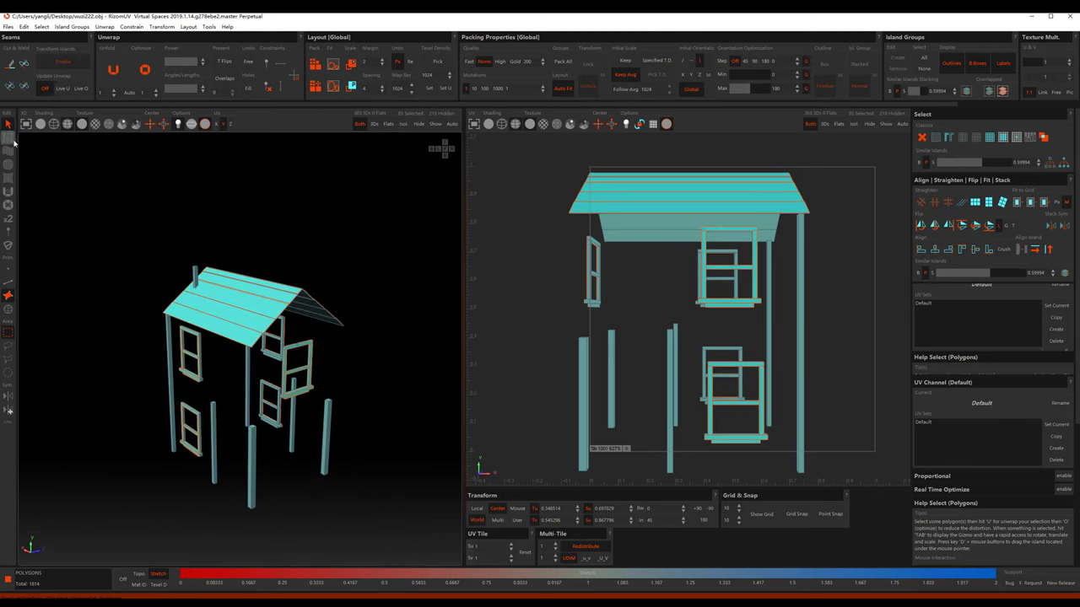
pyautogui.scroll(-2, 749, 313)
pyautogui.moveTo(778, 301); pyautogui.dragTo(549, 333)
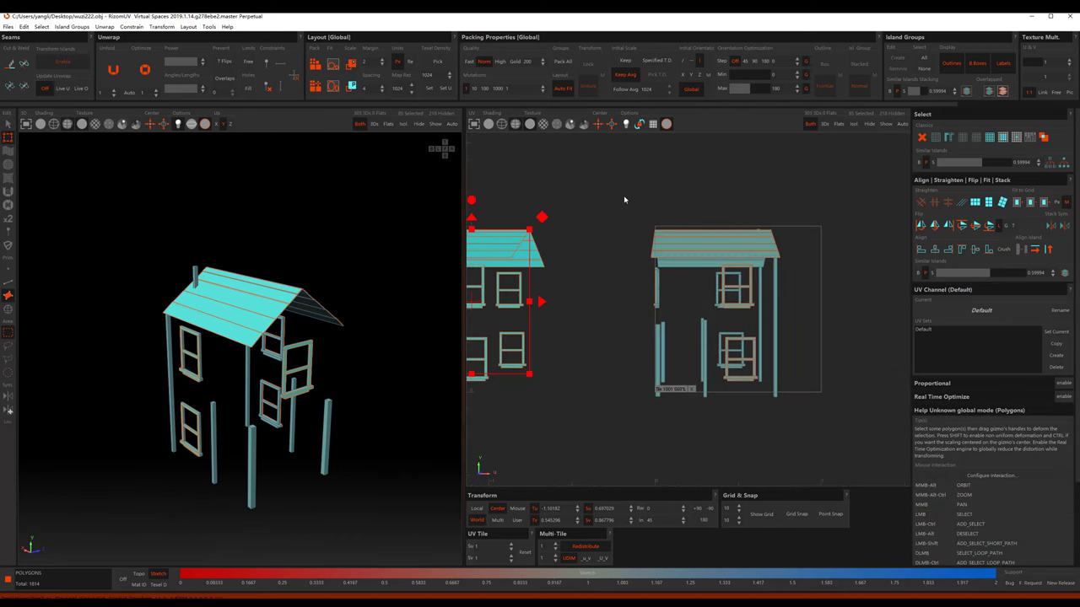
pyautogui.hotkey('ctrl', 'i')
pyautogui.moveTo(721, 218); pyautogui.dragTo(721, 493)
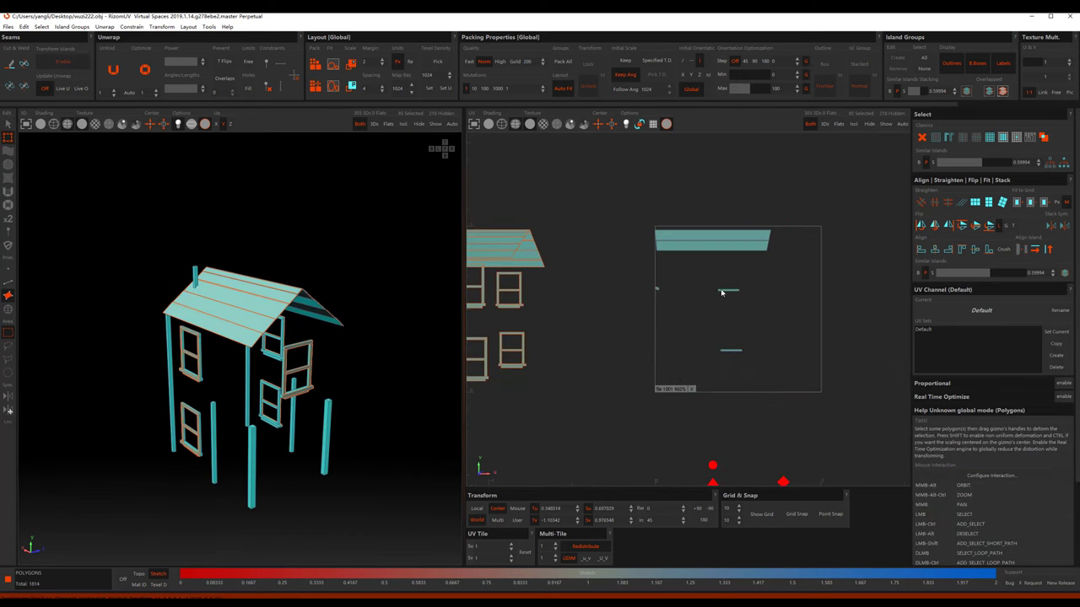
pyautogui.hotkey('ctrl', 'z')
# Step: In Islands mode, move the house's islands and five stray islands below the tile
pyautogui.press('F4')
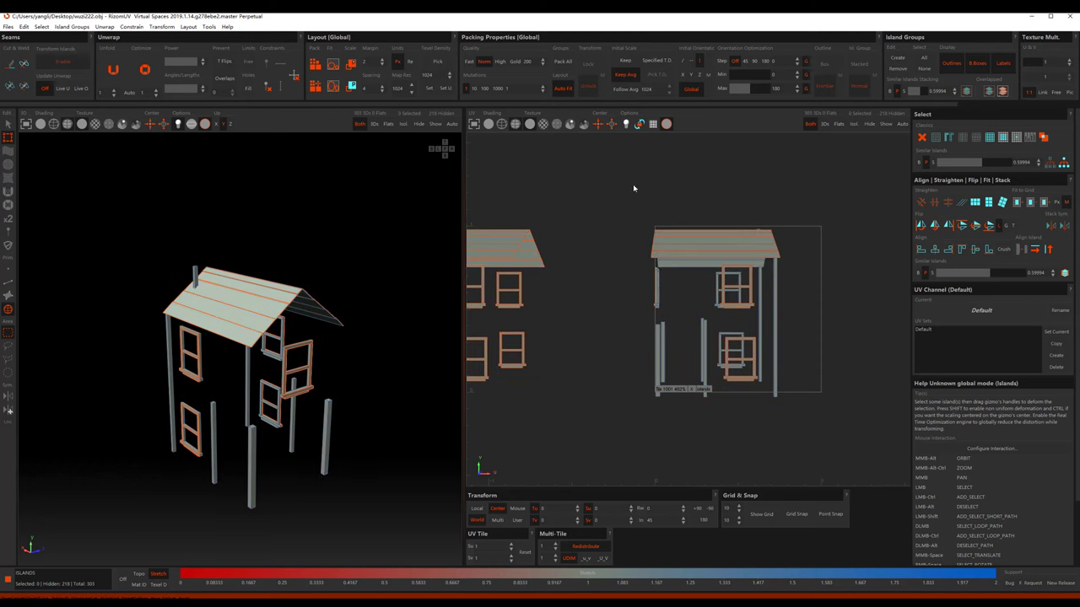
pyautogui.moveTo(624, 181); pyautogui.dragTo(831, 435)
pyautogui.moveTo(713, 218); pyautogui.dragTo(712, 460)
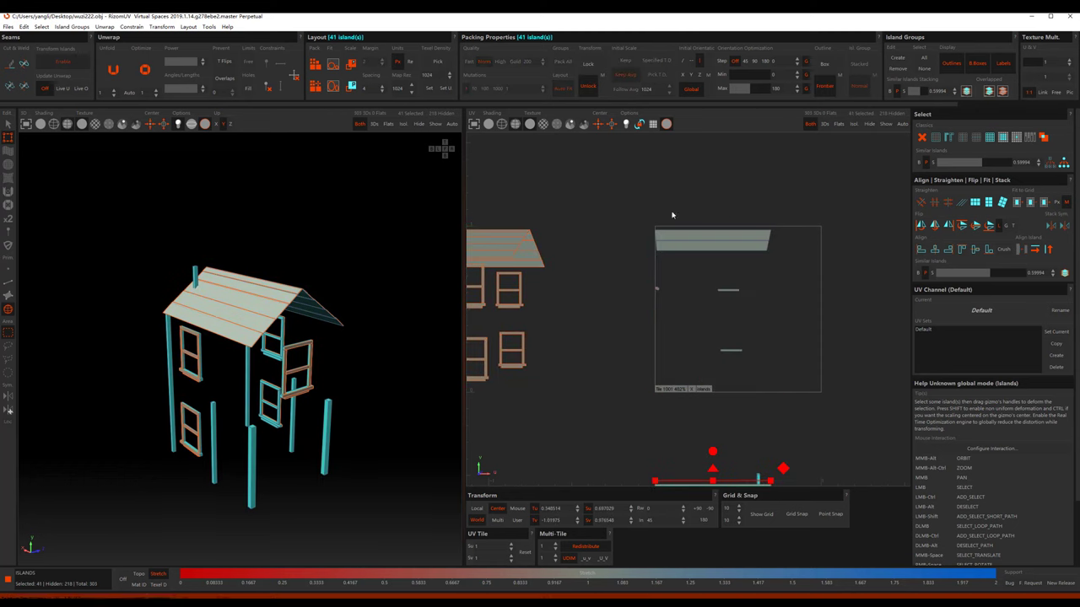
pyautogui.moveTo(633, 200); pyautogui.dragTo(753, 371)
pyautogui.moveTo(713, 226); pyautogui.dragTo(712, 447)
pyautogui.scroll(-2, 585, 238)
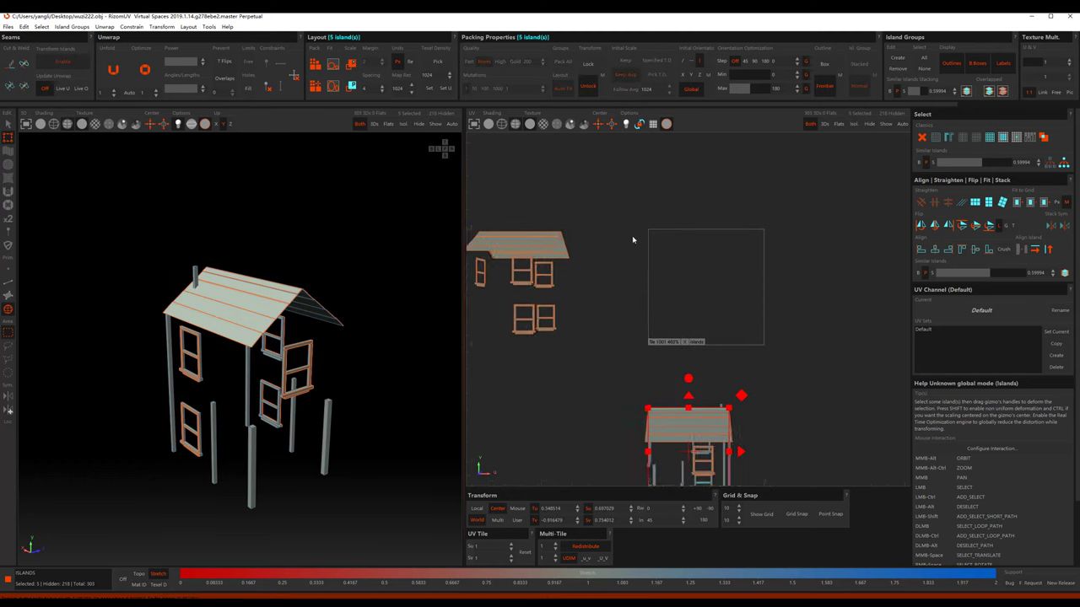
pyautogui.moveTo(557, 229); pyautogui.dragTo(684, 250, button='middle')
# Step: Pack the 37 left-over trim islands into the tile and display the checker texture
pyautogui.moveTo(698, 402); pyautogui.dragTo(540, 194)
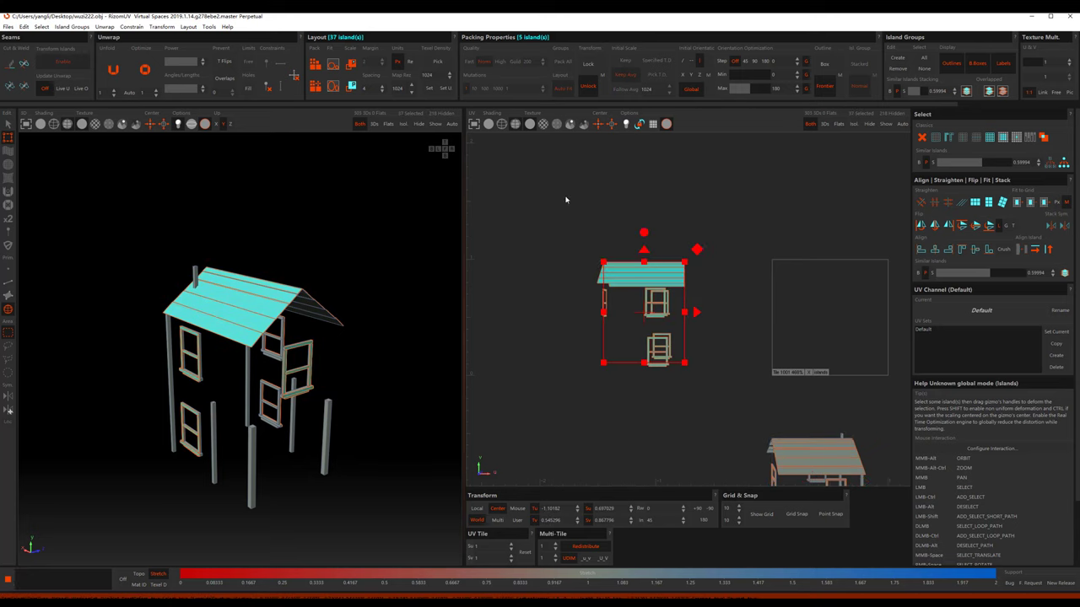
pyautogui.press('p')
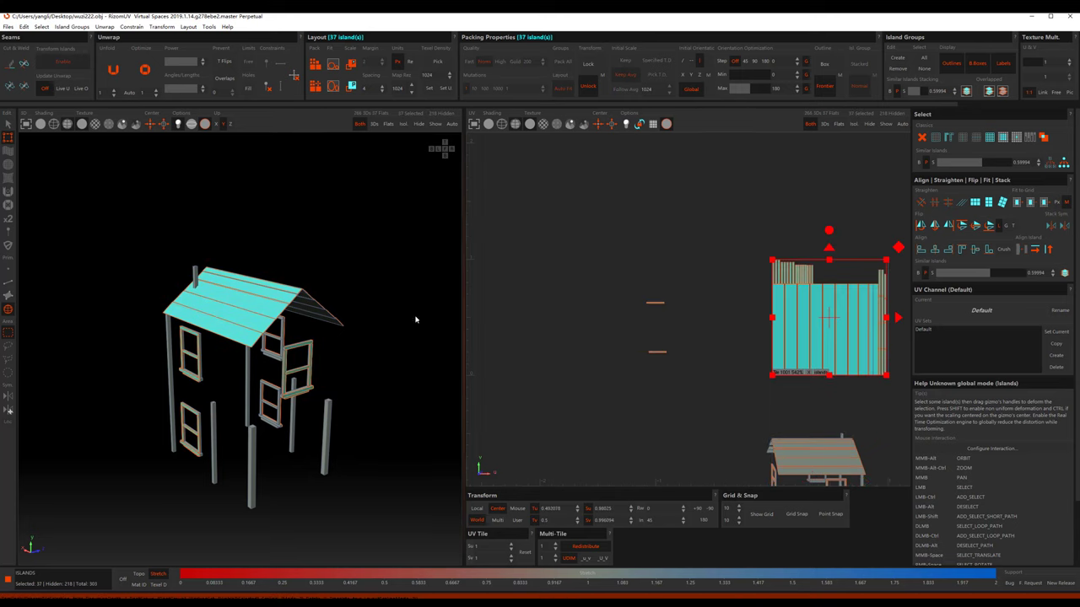
pyautogui.click(543, 124)
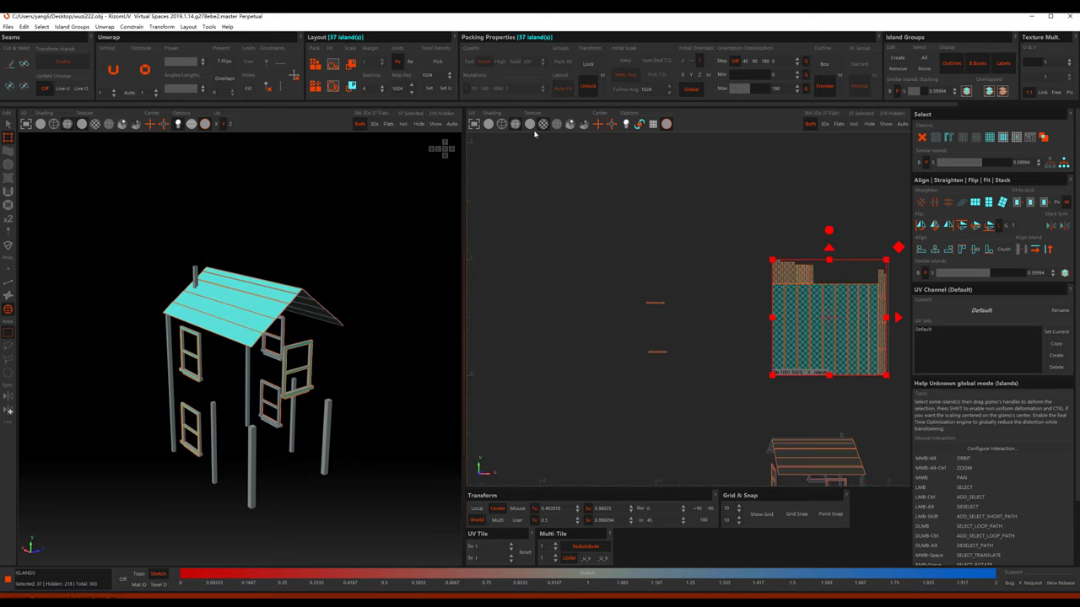
pyautogui.moveTo(121, 140)
pyautogui.keyDown('alt'); pyautogui.mouseDown(button='middle')
pyautogui.moveTo(250, 439)
pyautogui.moveTo(250, 386)
pyautogui.mouseUp(button='middle'); pyautogui.keyUp('alt')
pyautogui.scroll(2, 250, 439)
# Step: Box-select five of the posts in Polygons mode
pyautogui.press('F3')
pyautogui.scroll(2, 253, 354)
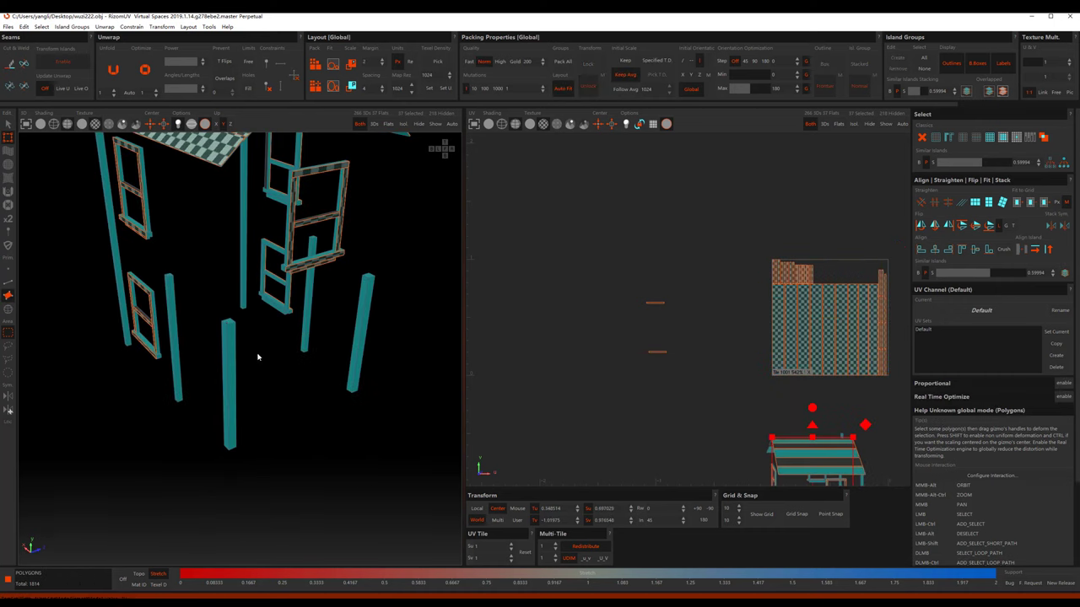
pyautogui.scroll(3, 333, 361)
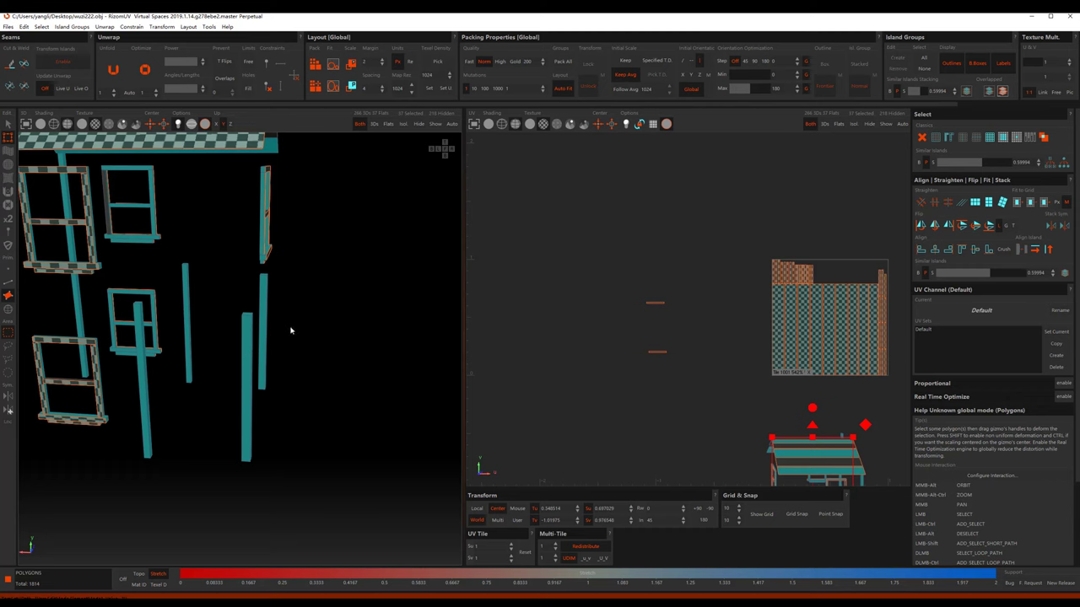
pyautogui.moveTo(280, 349); pyautogui.dragTo(177, 317)
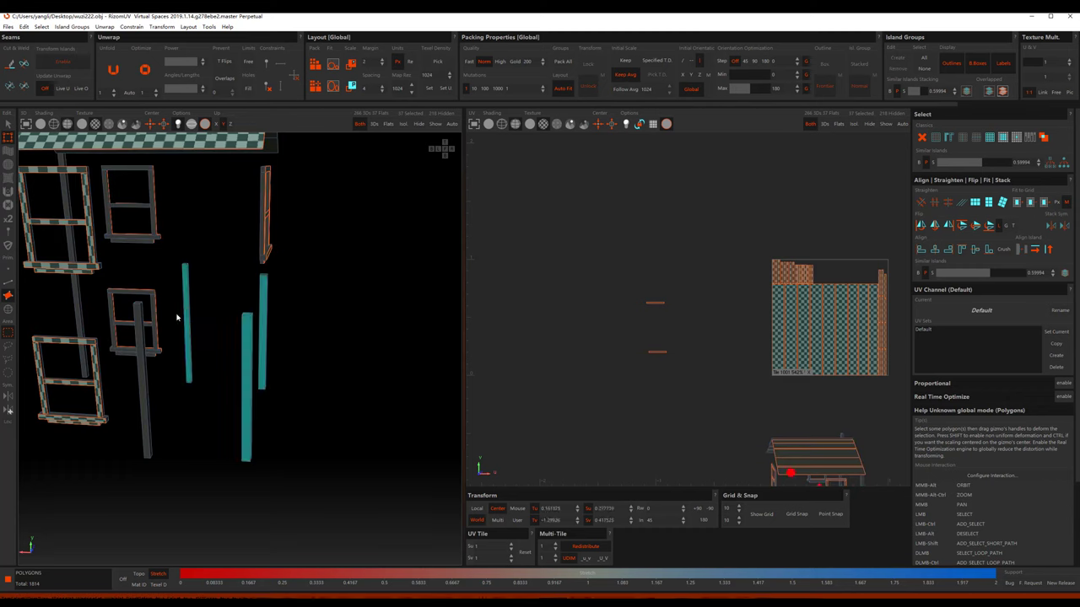
pyautogui.moveTo(142, 342)
pyautogui.keyDown('alt'); pyautogui.mouseDown(button='middle')
pyautogui.moveTo(248, 337)
pyautogui.moveTo(288, 297)
pyautogui.moveTo(408, 307)
pyautogui.mouseUp(button='middle'); pyautogui.keyUp('alt')
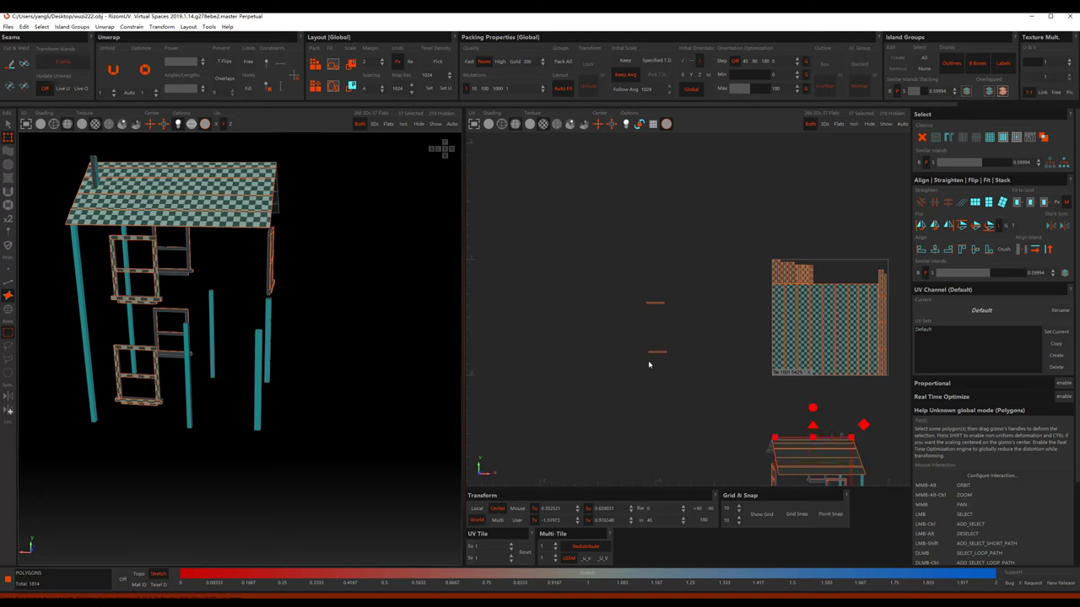
# Step: Place the post islands under the shelf island, then shift several pole islands left and down
pyautogui.press('f')
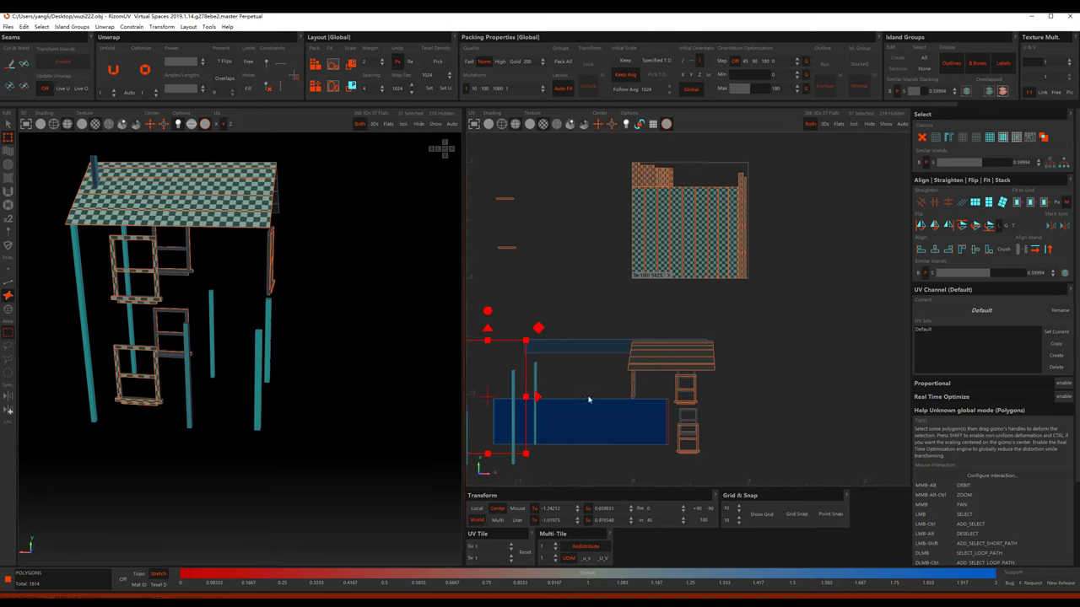
pyautogui.moveTo(588, 397); pyautogui.dragTo(750, 397)
pyautogui.press('F4')
pyautogui.click(92, 172)
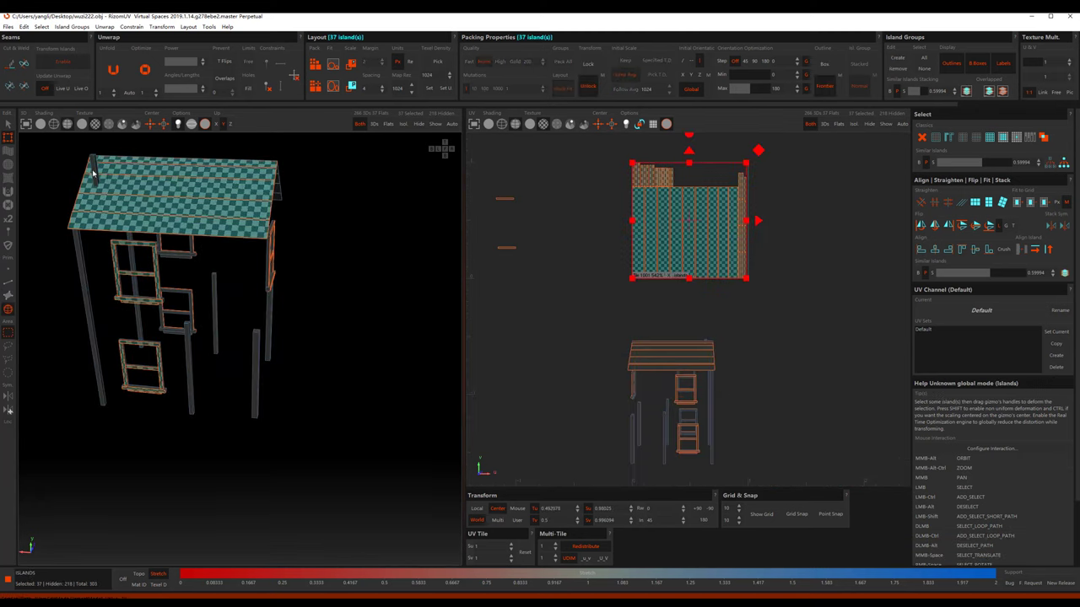
pyautogui.keyDown('ctrl'); pyautogui.click(96, 169); pyautogui.keyUp('ctrl')
pyautogui.keyDown('ctrl'); pyautogui.click(256, 342); pyautogui.keyUp('ctrl')
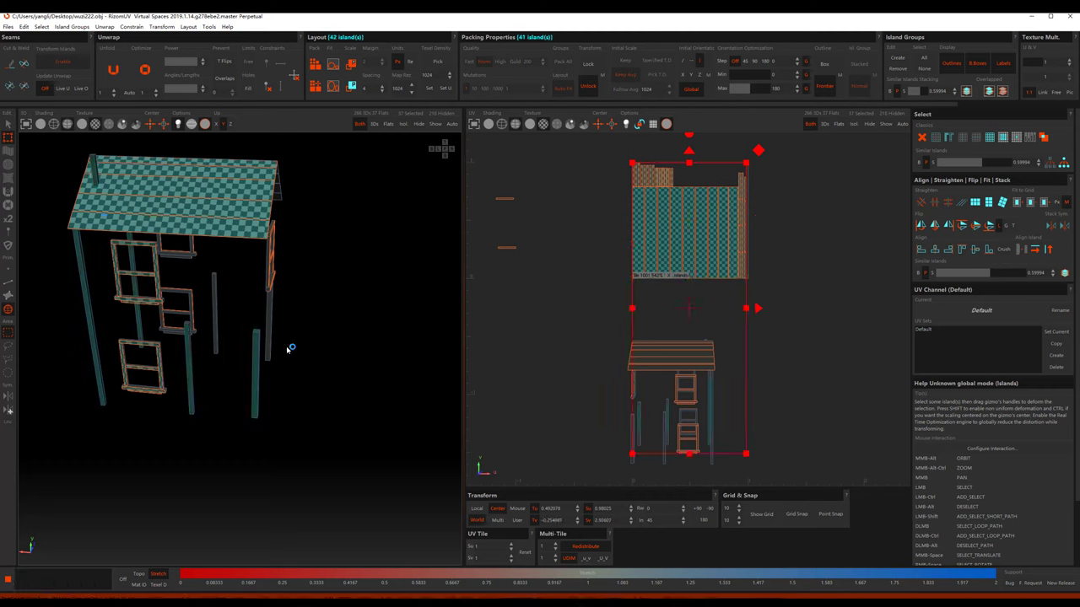
pyautogui.keyDown('ctrl'); pyautogui.click(216, 314); pyautogui.keyUp('ctrl')
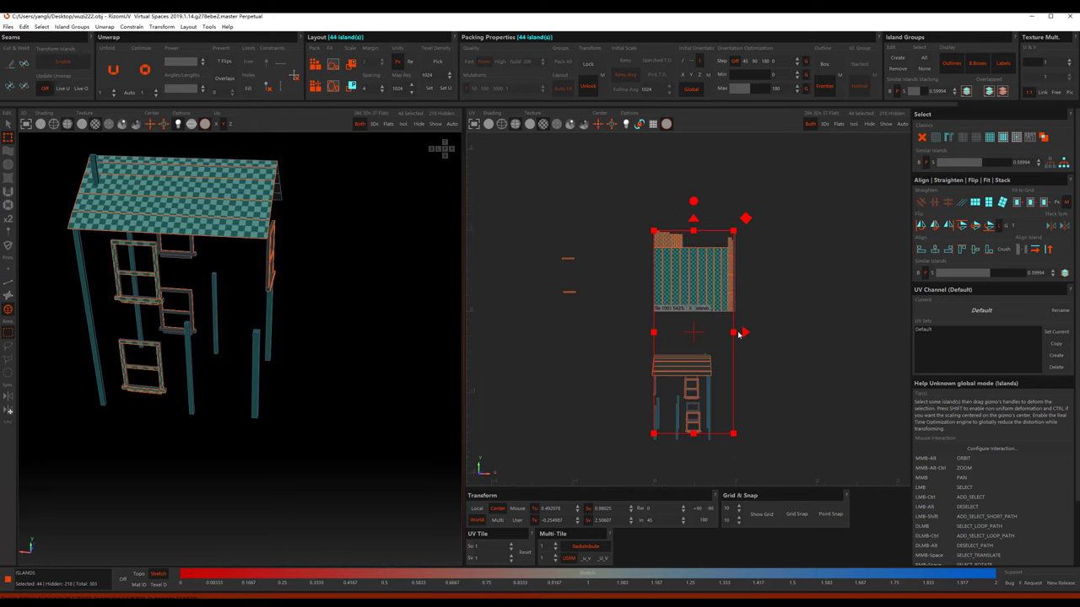
pyautogui.moveTo(740, 330); pyautogui.dragTo(666, 342)
# Step: Select five more pole islands and move them further left
pyautogui.moveTo(355, 335)
pyautogui.keyDown('alt'); pyautogui.mouseDown(button='middle')
pyautogui.moveTo(296, 306)
pyautogui.moveTo(349, 274)
pyautogui.mouseUp(button='middle'); pyautogui.keyUp('alt')
pyautogui.click(261, 337)
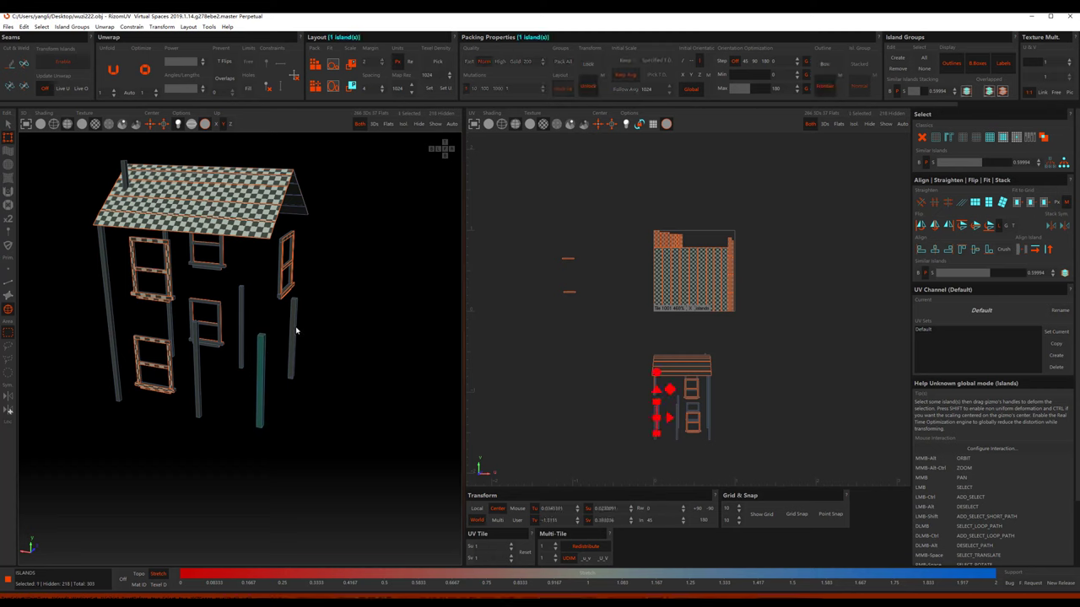
pyautogui.keyDown('ctrl'); pyautogui.click(295, 326); pyautogui.keyUp('ctrl')
pyautogui.keyDown('ctrl'); pyautogui.click(242, 321); pyautogui.keyUp('ctrl')
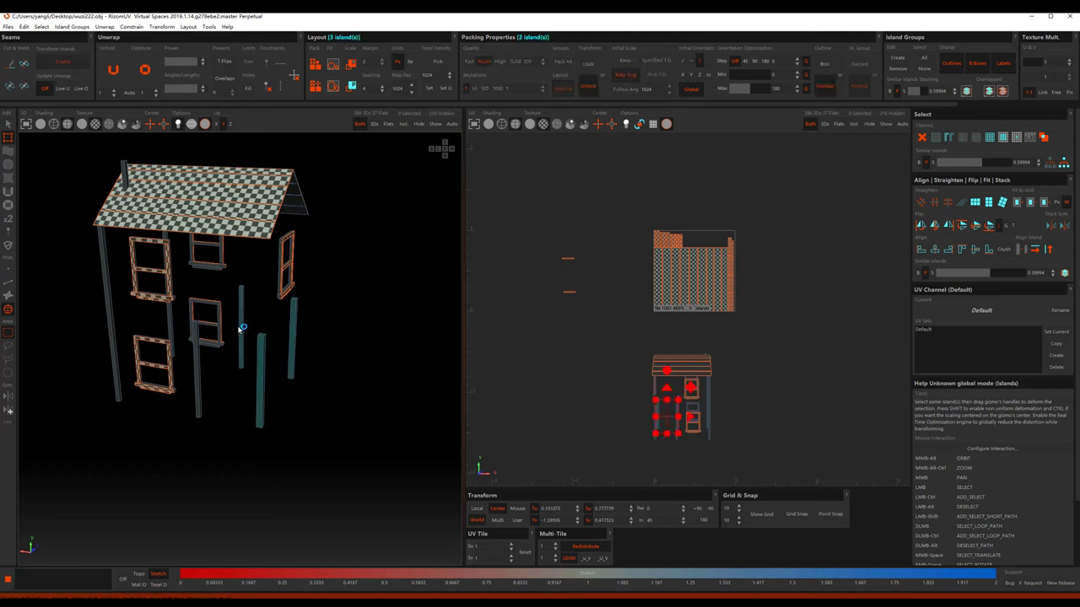
pyautogui.keyDown('ctrl'); pyautogui.click(171, 321); pyautogui.keyUp('ctrl')
pyautogui.keyDown('ctrl'); pyautogui.click(127, 173); pyautogui.keyUp('ctrl')
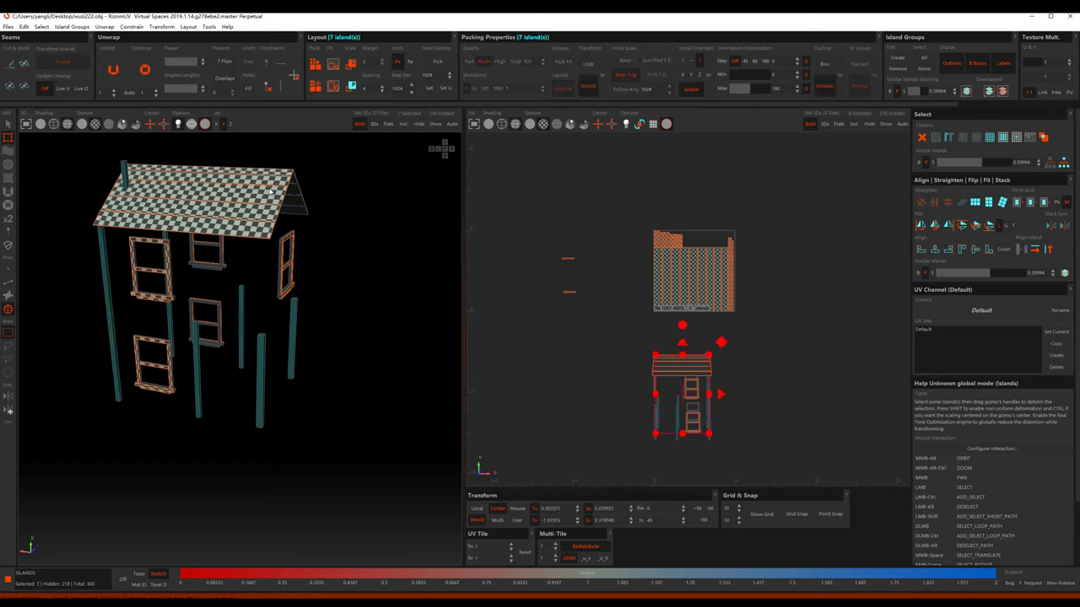
pyautogui.moveTo(725, 401); pyautogui.dragTo(592, 400)
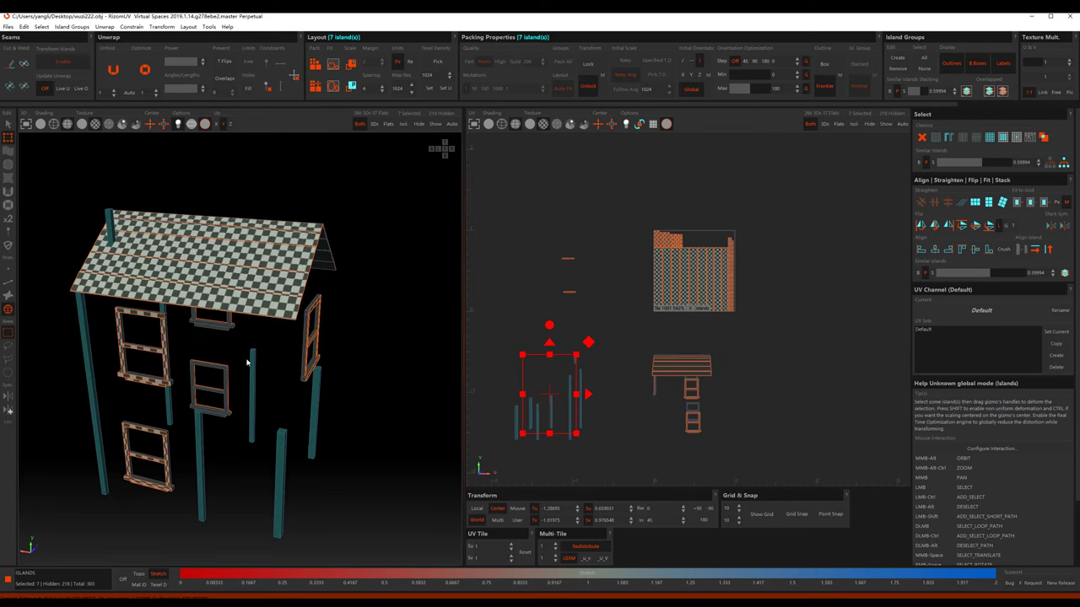
# Step: Clear the selection, then select the right pole and two more islands
pyautogui.scroll(3, 189, 441)
pyautogui.click(248, 359)
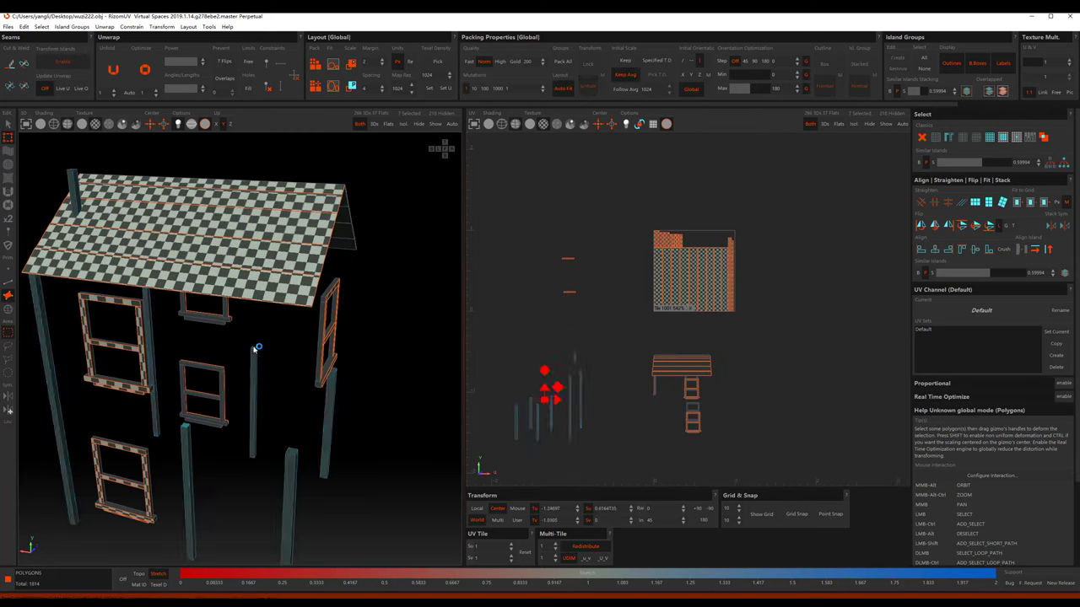
pyautogui.scroll(3, 251, 354)
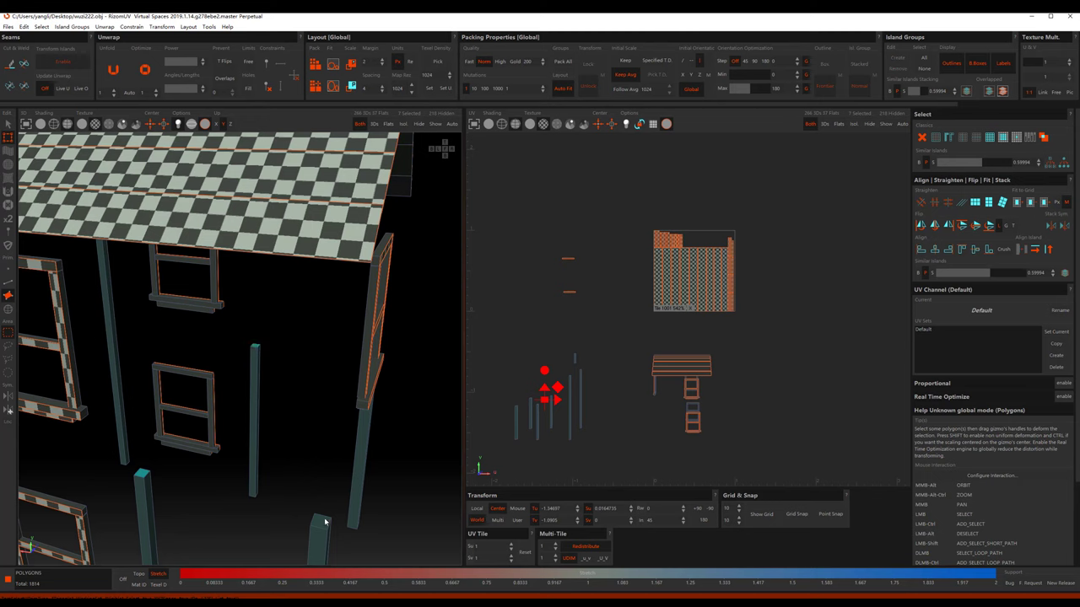
pyautogui.moveTo(325, 522)
pyautogui.keyDown('alt'); pyautogui.mouseDown(button='middle')
pyautogui.moveTo(234, 332)
pyautogui.moveTo(228, 434)
pyautogui.moveTo(275, 337)
pyautogui.mouseUp(button='middle'); pyautogui.keyUp('alt')
pyautogui.click(344, 398)
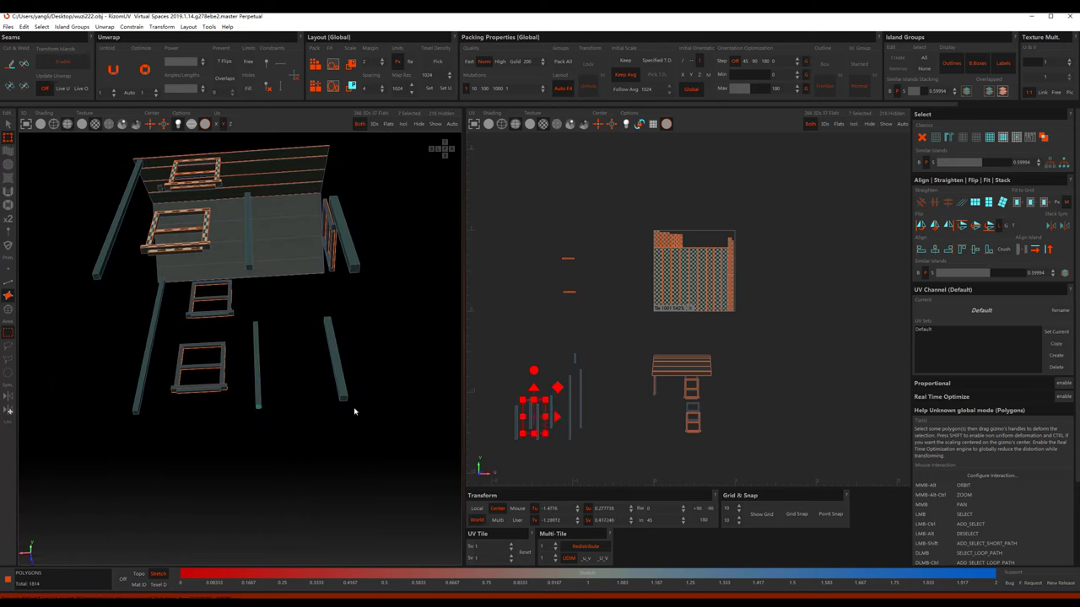
pyautogui.keyDown('ctrl'); pyautogui.click(354, 268); pyautogui.keyUp('ctrl')
pyautogui.keyDown('ctrl'); pyautogui.click(135, 415); pyautogui.keyUp('ctrl')
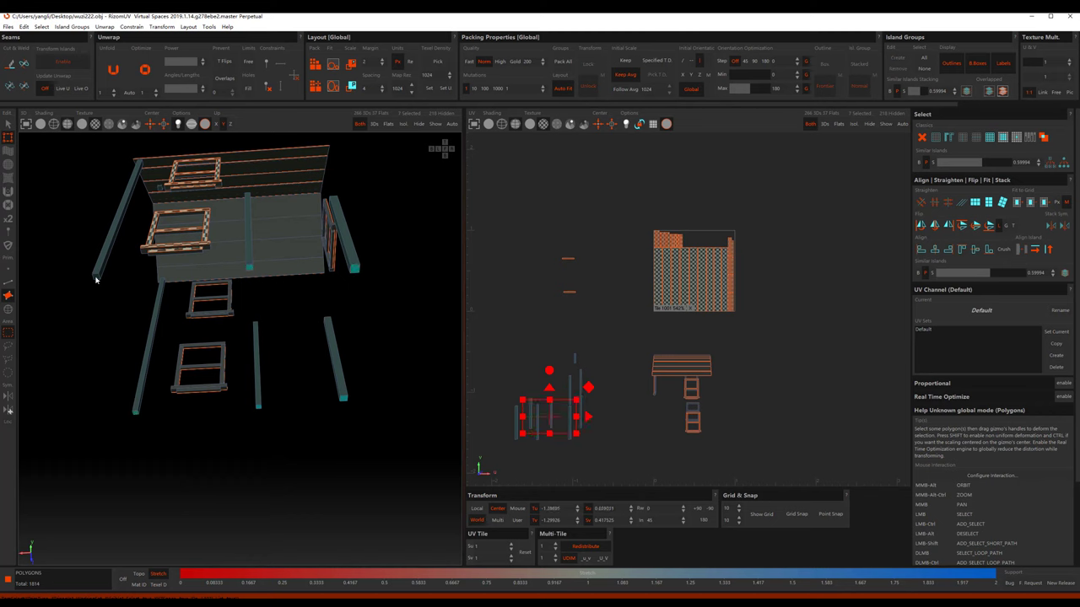
pyautogui.moveTo(95, 279)
pyautogui.keyDown('alt'); pyautogui.mouseDown(button='middle')
pyautogui.moveTo(329, 432)
pyautogui.moveTo(328, 346)
pyautogui.moveTo(349, 374)
pyautogui.moveTo(321, 427)
pyautogui.mouseUp(button='middle'); pyautogui.keyUp('alt')
pyautogui.keyDown('ctrl'); pyautogui.click(234, 440); pyautogui.keyUp('ctrl')
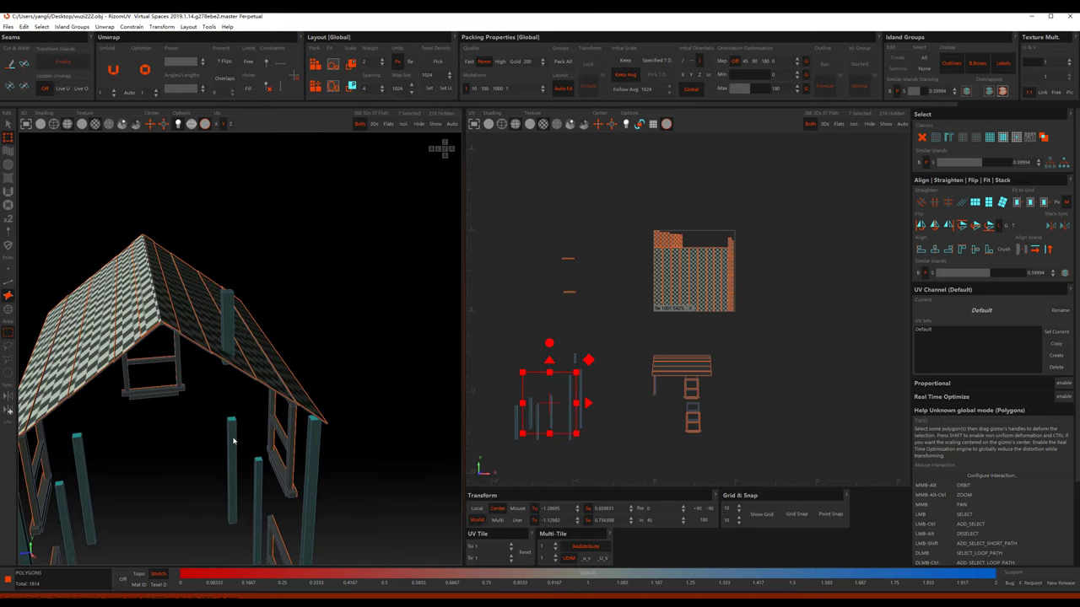
pyautogui.keyDown('alt'); pyautogui.moveTo(233, 440); pyautogui.dragTo(243, 390, button='middle'); pyautogui.keyUp('alt')
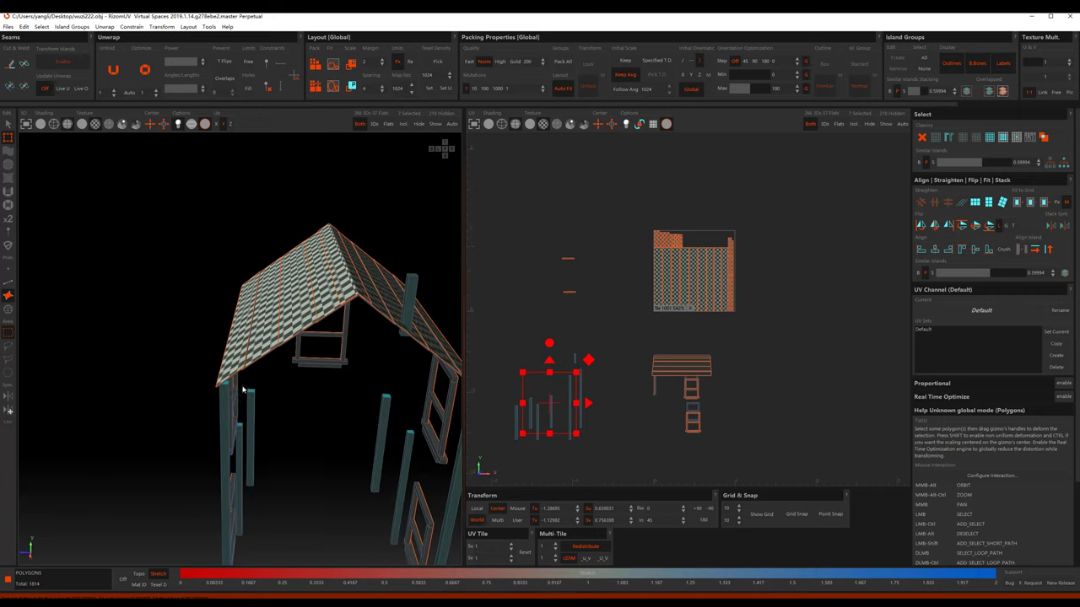
pyautogui.keyDown('alt'); pyautogui.moveTo(234, 439); pyautogui.dragTo(235, 374, button='middle'); pyautogui.keyUp('alt')
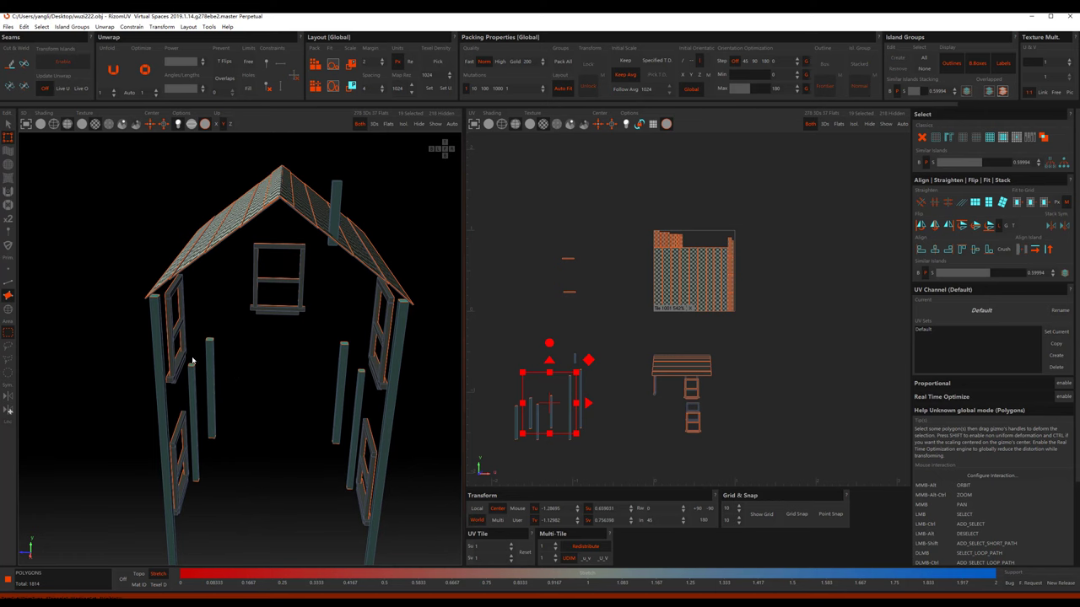
# Step: Select edges on five posts, including the left, right corner and middle posts
pyautogui.press('F2')
pyautogui.click(165, 379)
pyautogui.keyDown('ctrl'); pyautogui.click(385, 417); pyautogui.keyUp('ctrl')
pyautogui.moveTo(385, 418)
pyautogui.keyDown('alt'); pyautogui.mouseDown(button='middle')
pyautogui.moveTo(290, 369)
pyautogui.moveTo(241, 397)
pyautogui.moveTo(263, 396)
pyautogui.mouseUp(button='middle'); pyautogui.keyUp('alt')
pyautogui.keyDown('ctrl'); pyautogui.click(228, 404); pyautogui.keyUp('ctrl')
pyautogui.keyDown('ctrl'); pyautogui.click(255, 378); pyautogui.keyUp('ctrl')
pyautogui.keyDown('ctrl'); pyautogui.click(275, 397); pyautogui.keyUp('ctrl')
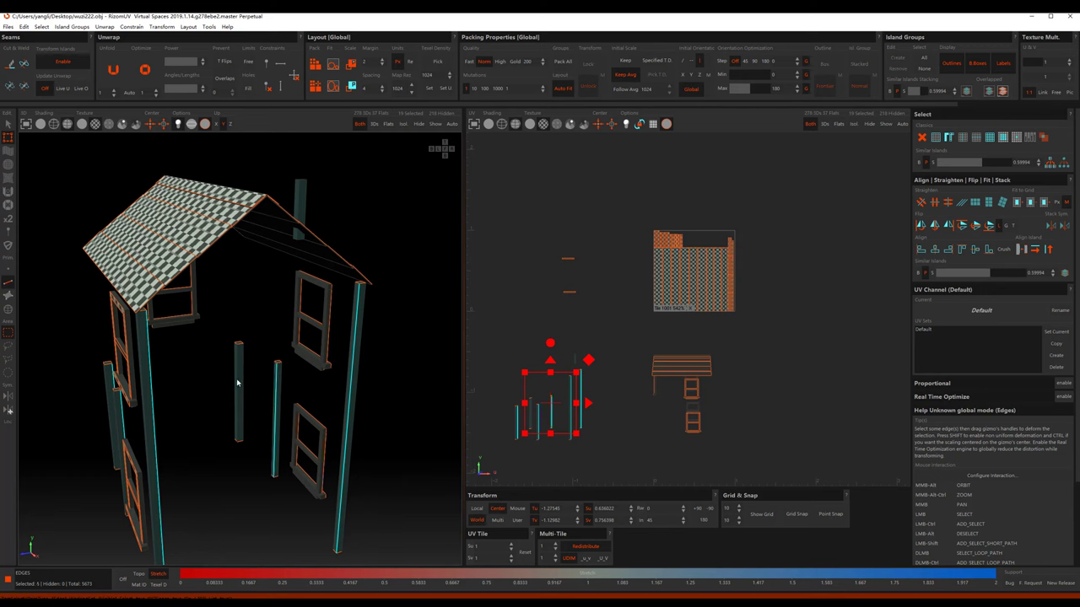
# Step: Unfold and pack the selected post islands into the main tile
pyautogui.press('F4')
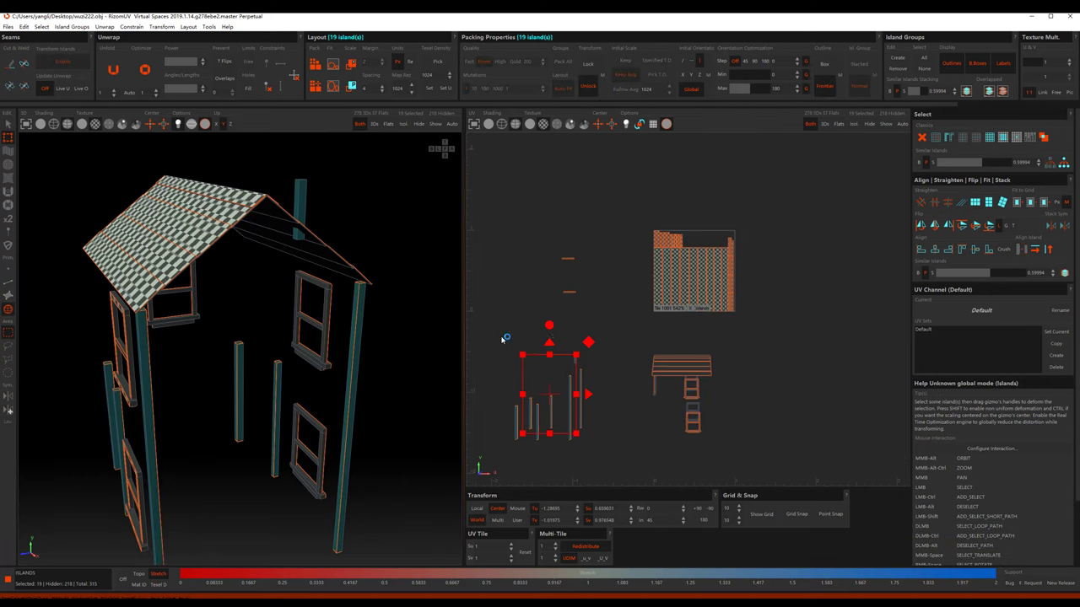
pyautogui.moveTo(497, 332); pyautogui.dragTo(598, 483)
pyautogui.press('u')
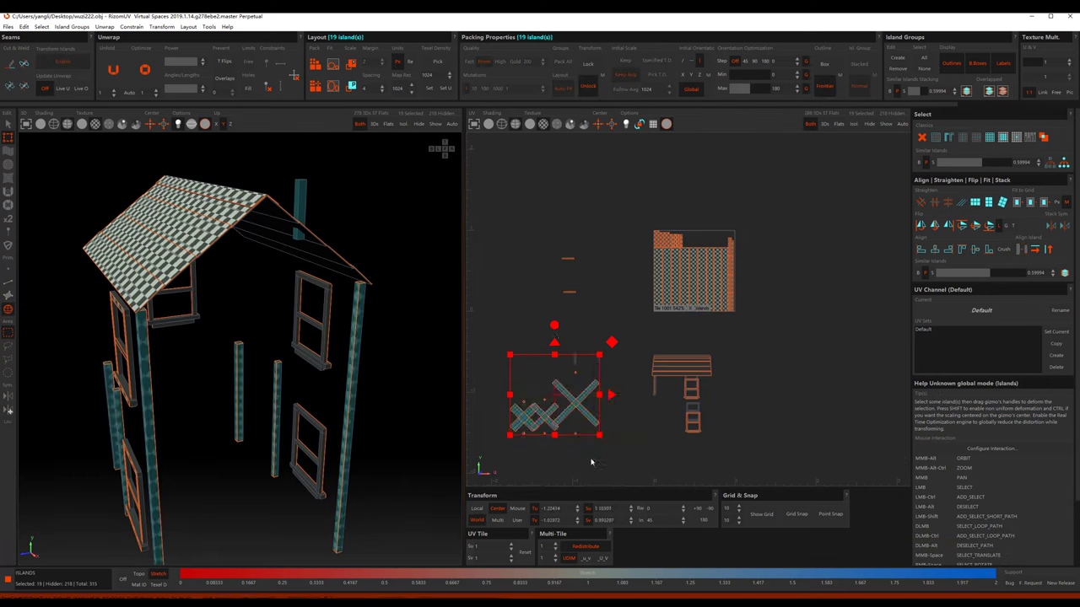
pyautogui.press('p')
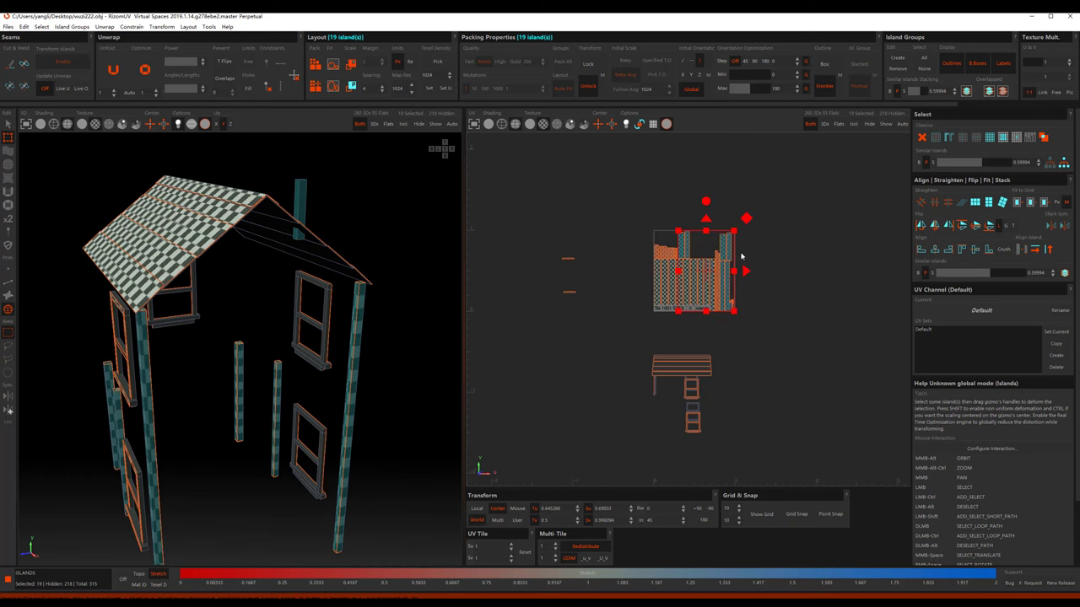
pyautogui.keyDown('alt'); pyautogui.moveTo(392, 369); pyautogui.dragTo(317, 279, button='middle'); pyautogui.keyUp('alt')
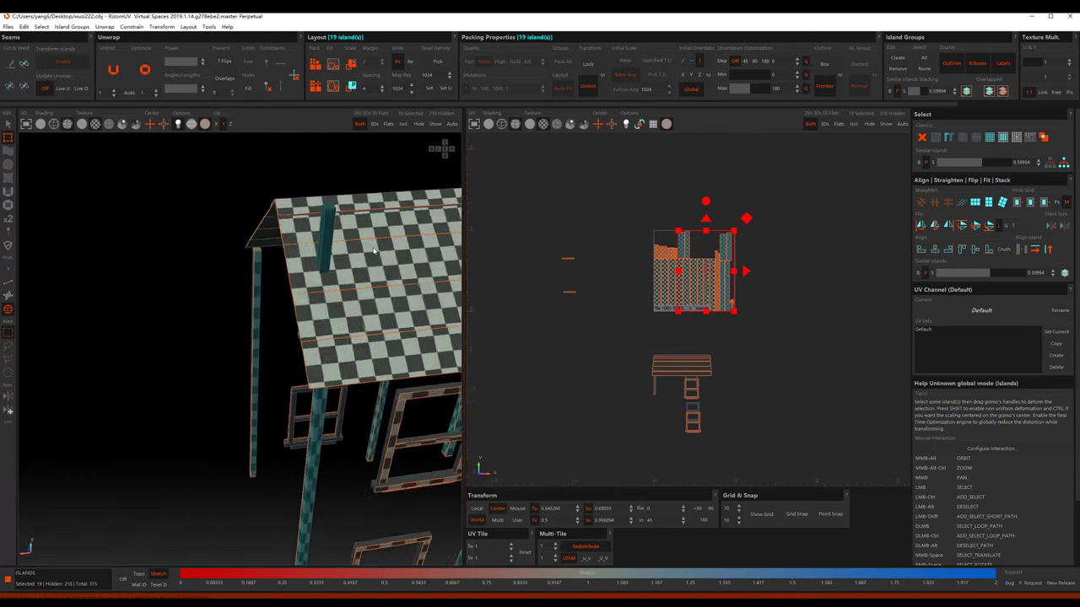
pyautogui.click(310, 296)
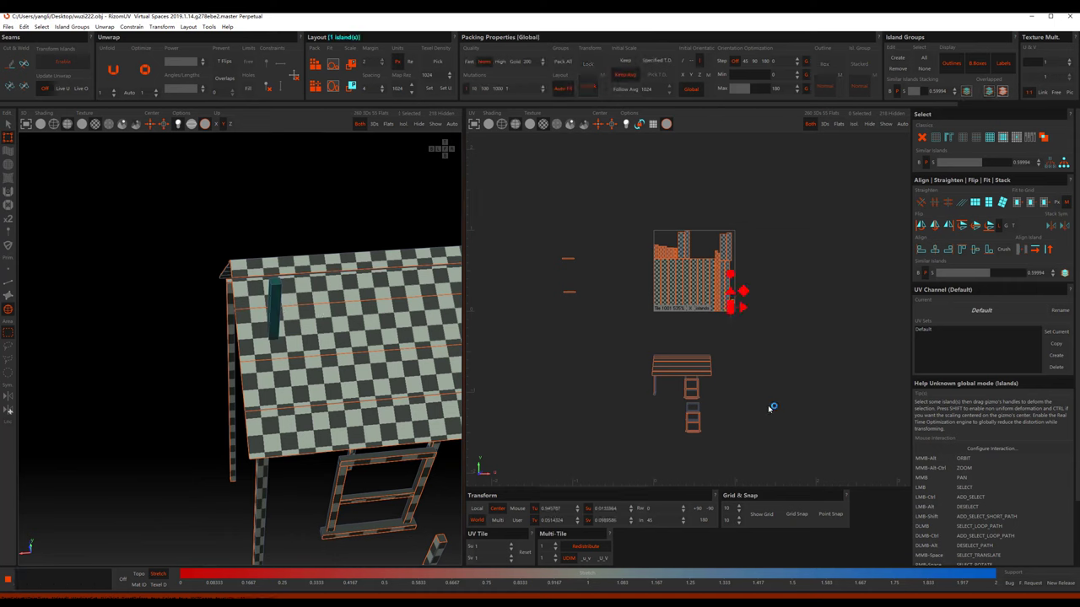
pyautogui.keyDown('alt'); pyautogui.moveTo(355, 355); pyautogui.dragTo(298, 315, button='middle'); pyautogui.keyUp('alt')
pyautogui.scroll(3, 304, 329)
# Step: Select the chimney's polygon and edges, then the large wall island, and frame both views
pyautogui.press('F3')
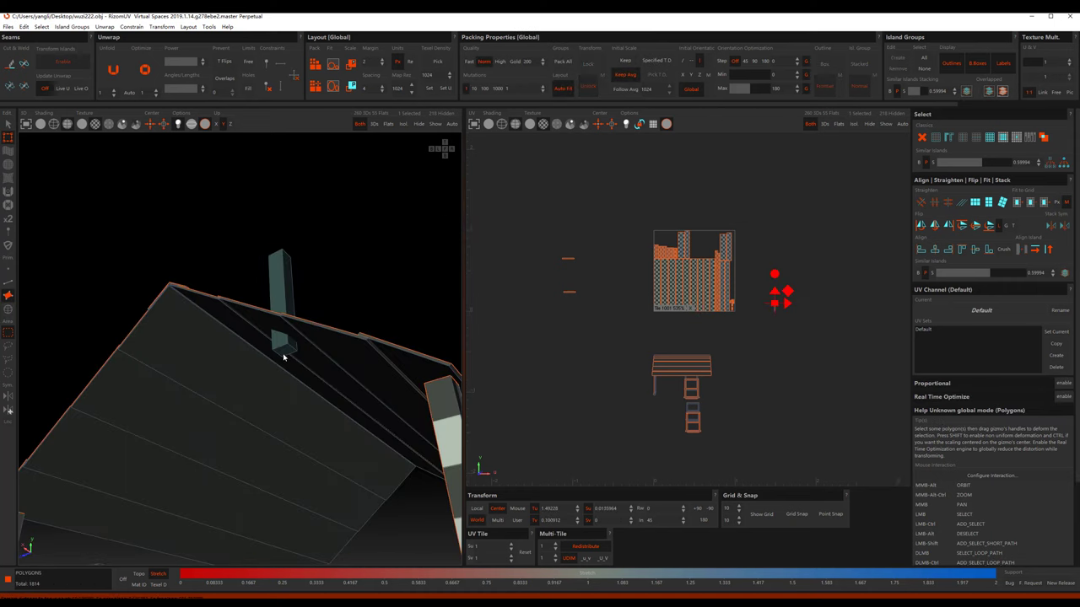
pyautogui.click(283, 356)
pyautogui.press('F2')
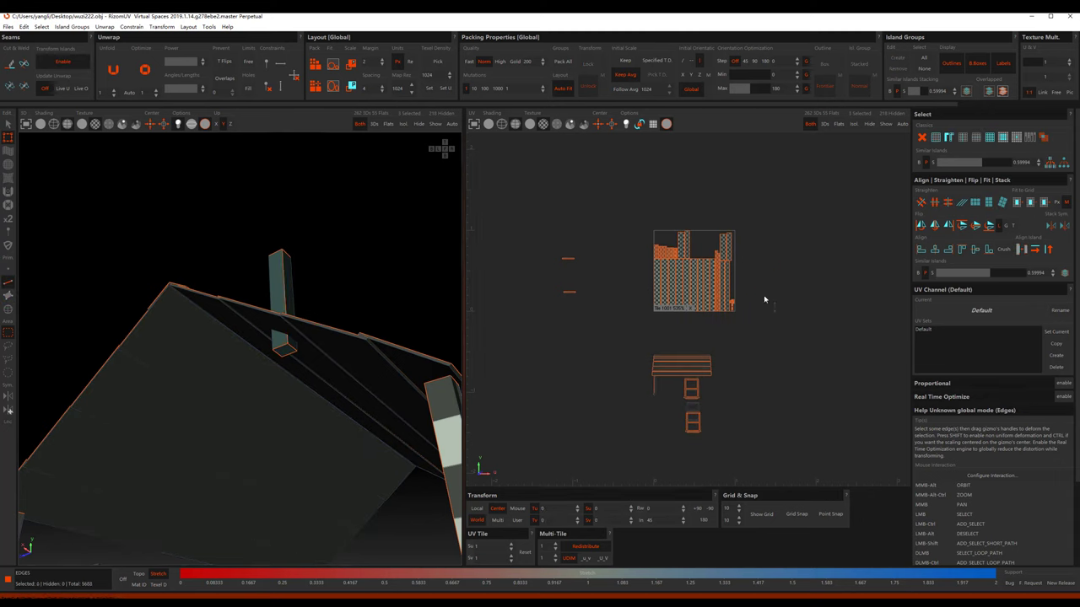
pyautogui.moveTo(793, 336); pyautogui.dragTo(749, 271)
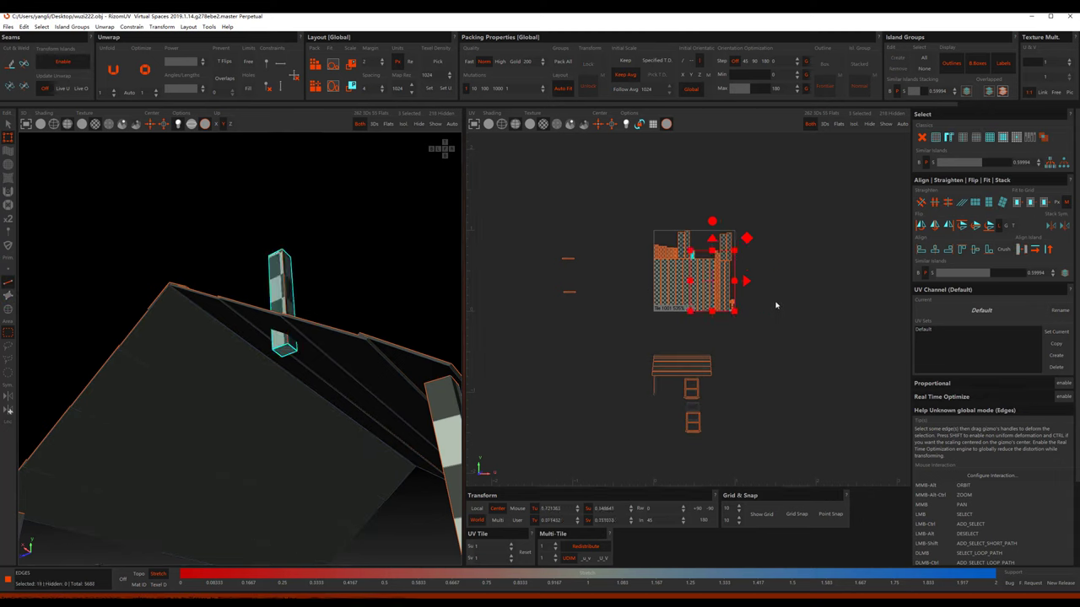
pyautogui.moveTo(769, 341); pyautogui.dragTo(640, 224)
pyautogui.press('f')
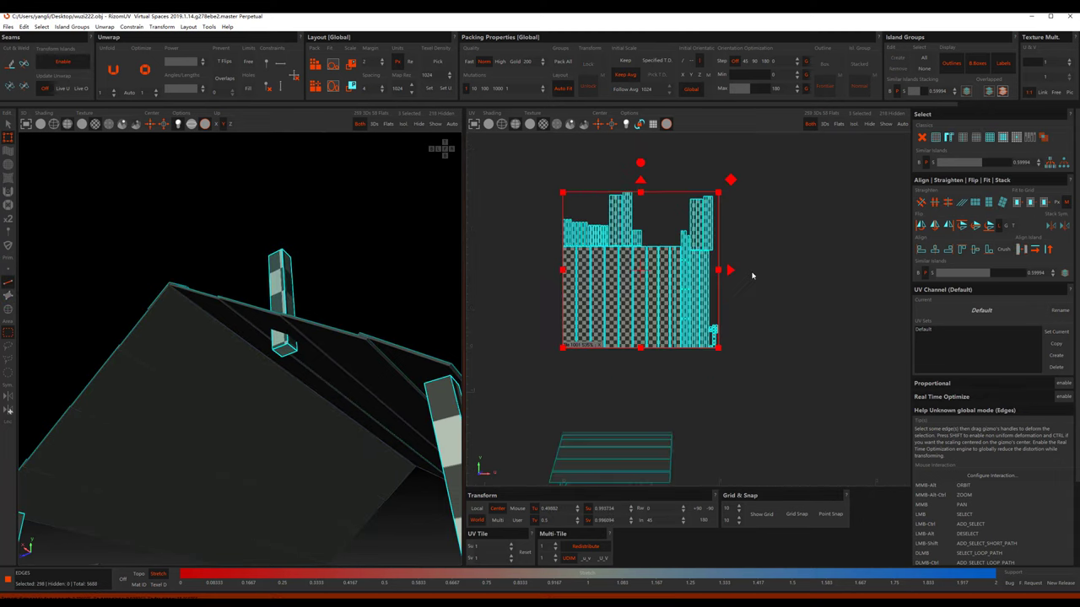
pyautogui.press('f')
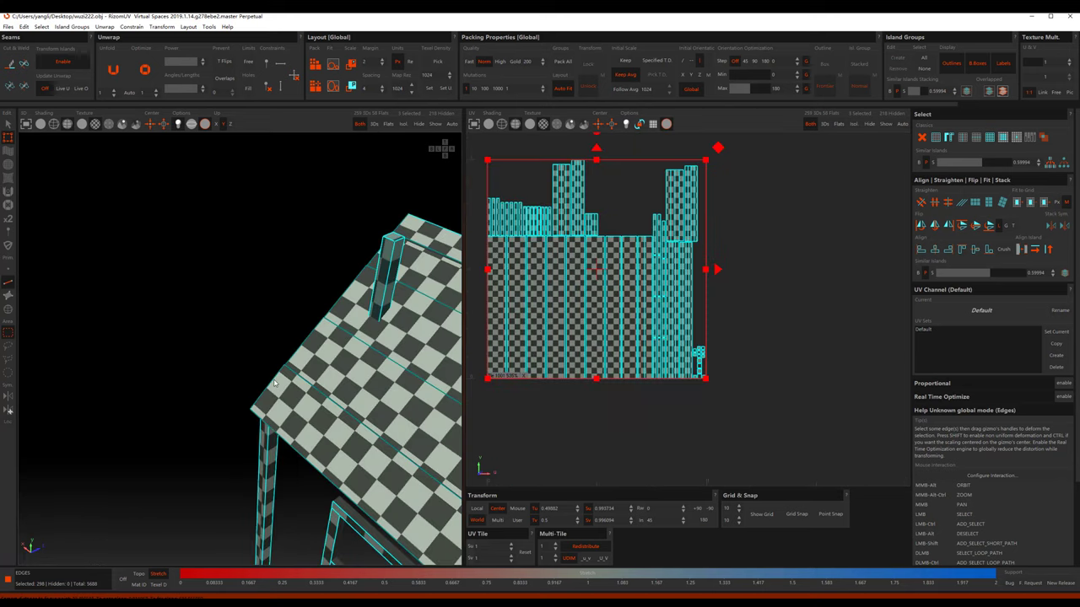
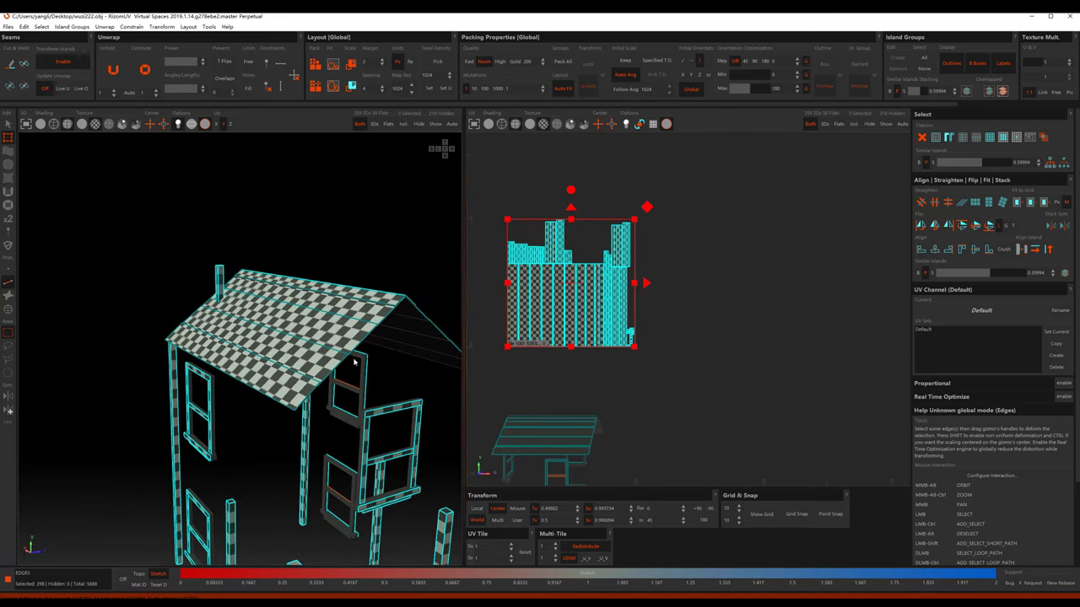
# Step: Move the plank island left out of the first tile and select the leftover edge pieces
pyautogui.moveTo(373, 360)
pyautogui.keyDown('alt'); pyautogui.mouseDown(button='middle')
pyautogui.moveTo(439, 313)
pyautogui.moveTo(333, 322)
pyautogui.moveTo(362, 313)
pyautogui.moveTo(385, 333)
pyautogui.mouseUp(button='middle'); pyautogui.keyUp('alt')
pyautogui.scroll(-2, 571, 369)
pyautogui.moveTo(571, 370); pyautogui.dragTo(779, 259, button='middle')
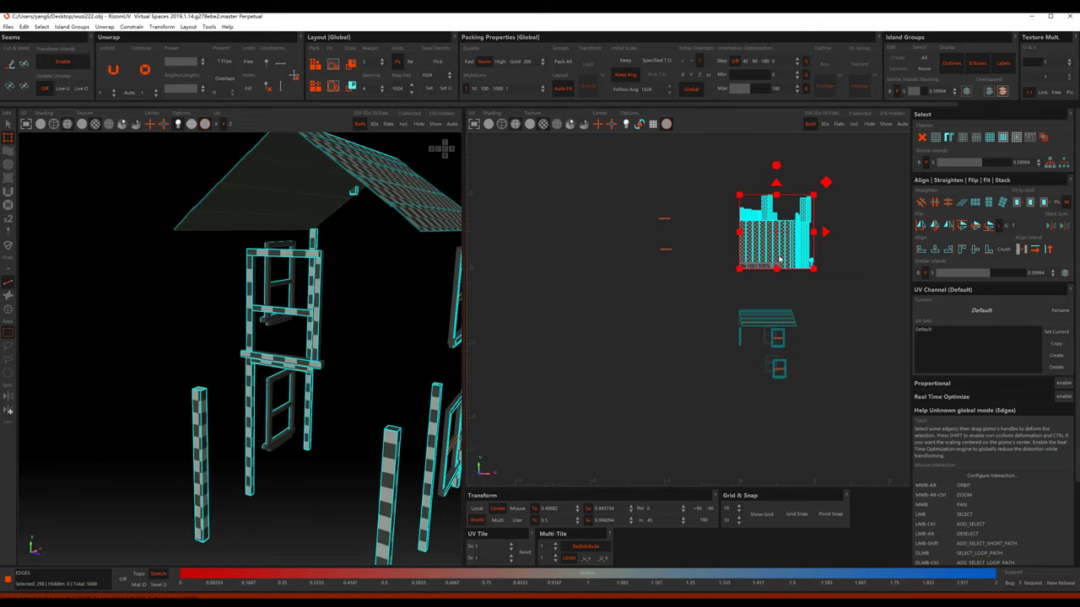
pyautogui.moveTo(826, 234); pyautogui.dragTo(542, 270)
pyautogui.moveTo(627, 197); pyautogui.dragTo(700, 292)
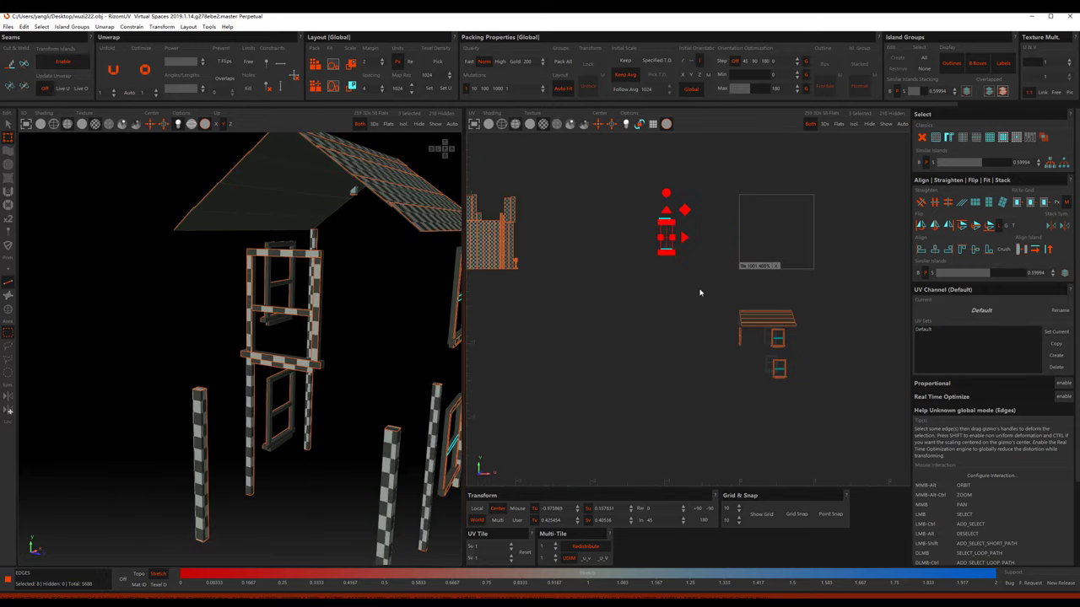
# Step: Box-select the islands in the UV view, keeping the right island in the selection
pyautogui.moveTo(278, 338)
pyautogui.keyDown('alt'); pyautogui.mouseDown(button='middle')
pyautogui.moveTo(201, 353)
pyautogui.moveTo(352, 397)
pyautogui.mouseUp(button='middle'); pyautogui.keyUp('alt')
pyautogui.scroll(5, 353, 397)
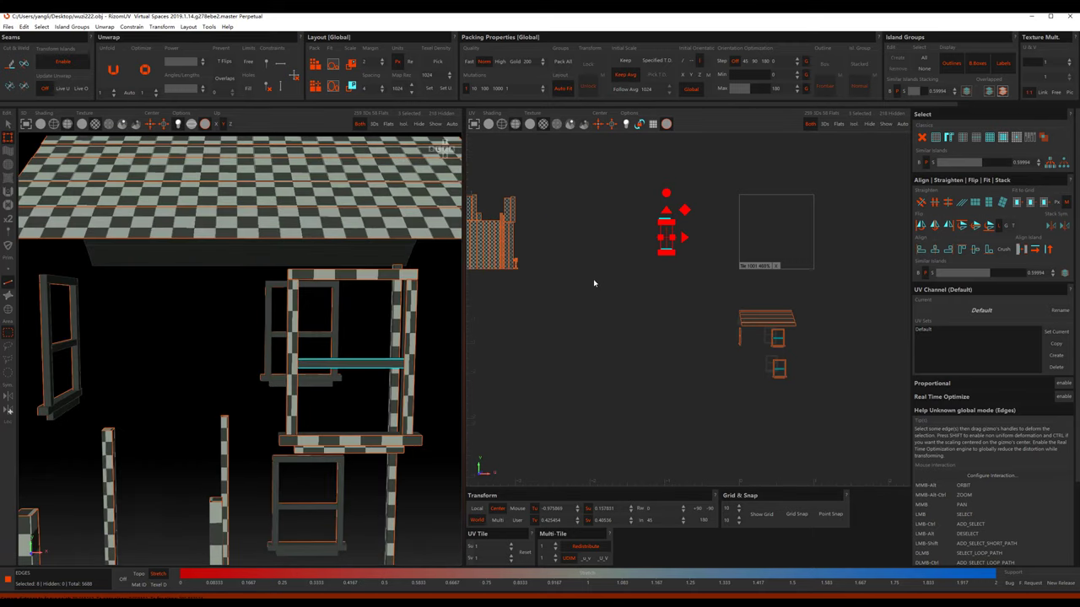
pyautogui.scroll(-1, 523, 225)
pyautogui.moveTo(483, 187)
pyautogui.mouseDown()
pyautogui.moveTo(610, 292)
pyautogui.moveTo(684, 304)
pyautogui.mouseUp()
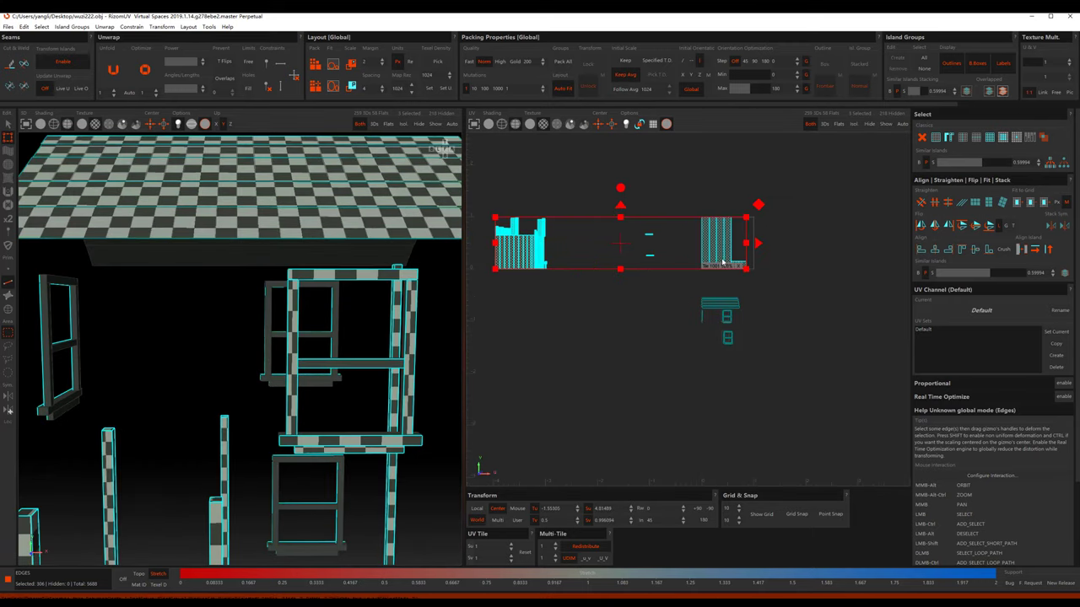
pyautogui.keyDown('alt'); pyautogui.click(722, 263); pyautogui.keyUp('alt')
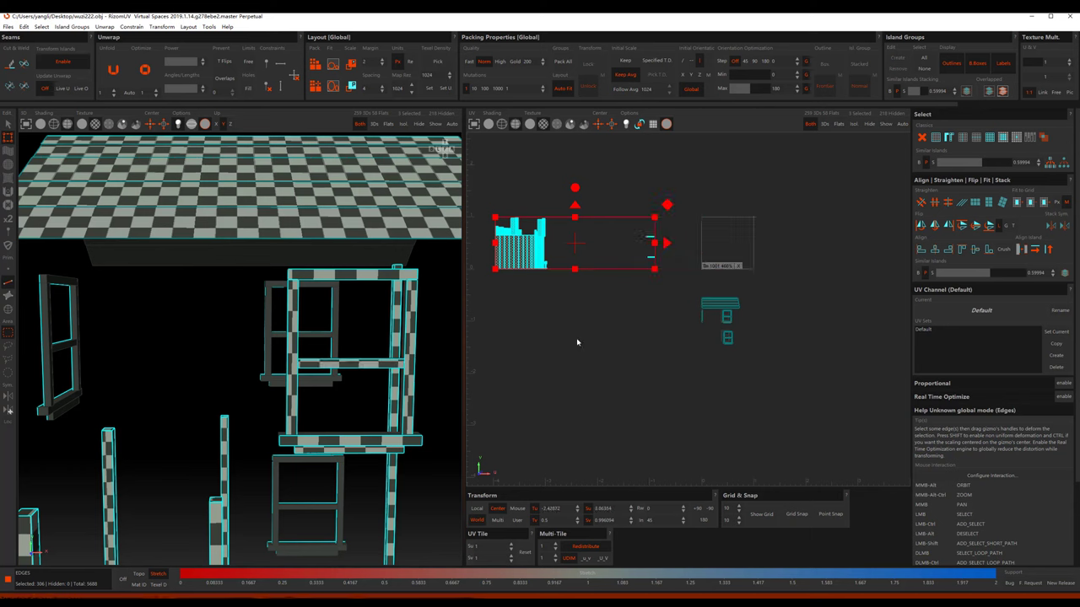
pyautogui.hotkey('ctrl', 'z')
# Step: In Islands mode, pack the three plank islands, move them aside, then pack the 36 islands below
pyautogui.press('F4')
pyautogui.moveTo(660, 306)
pyautogui.mouseDown()
pyautogui.moveTo(454, 184)
pyautogui.moveTo(475, 194)
pyautogui.mouseUp()
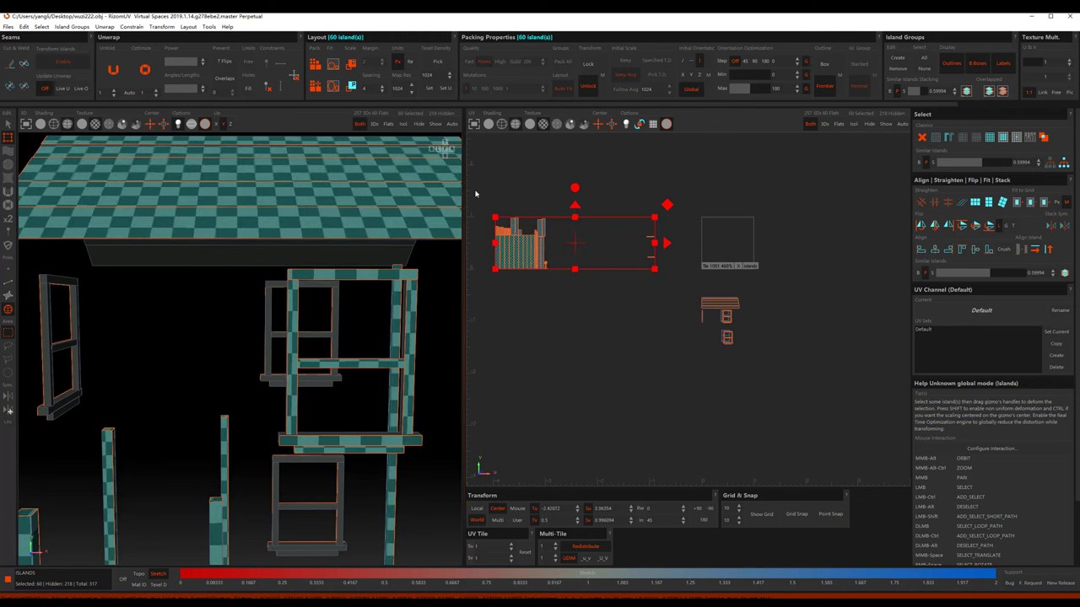
pyautogui.press('p')
pyautogui.moveTo(762, 245); pyautogui.dragTo(603, 245)
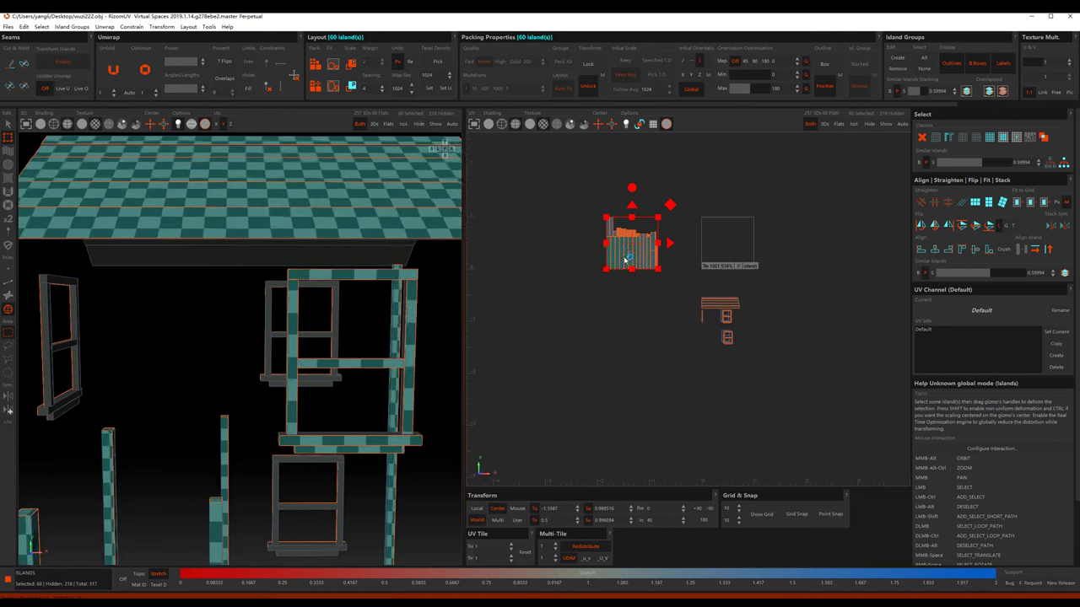
pyautogui.moveTo(685, 274); pyautogui.dragTo(788, 373)
pyautogui.press('p')
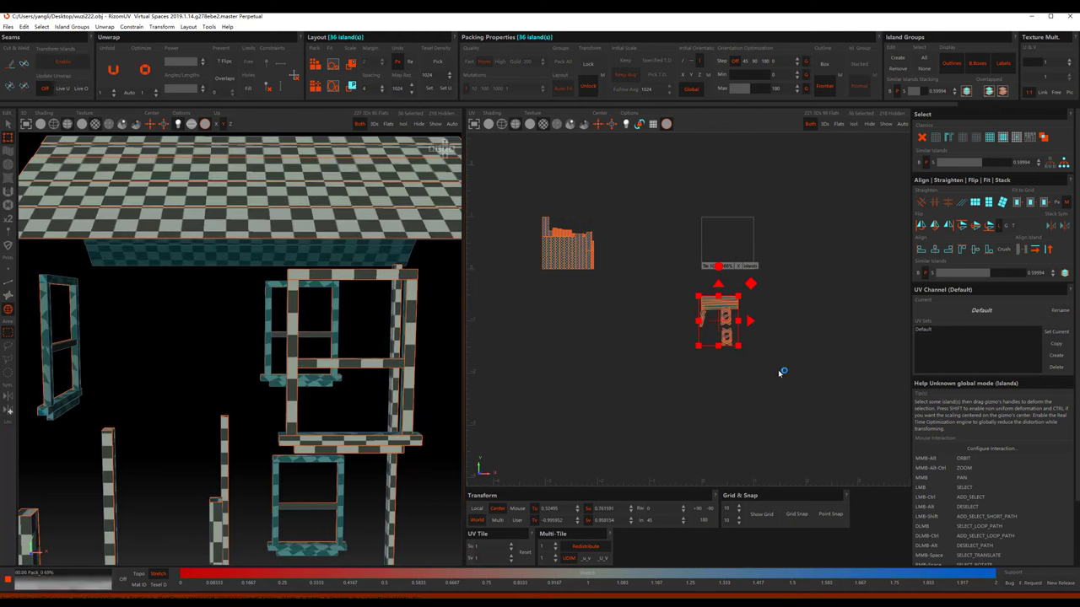
# Step: Move the 39 islands below the tile and select the upper-left group of 60 islands
pyautogui.moveTo(691, 304)
pyautogui.mouseDown()
pyautogui.moveTo(773, 365)
pyautogui.moveTo(695, 184)
pyautogui.mouseUp()
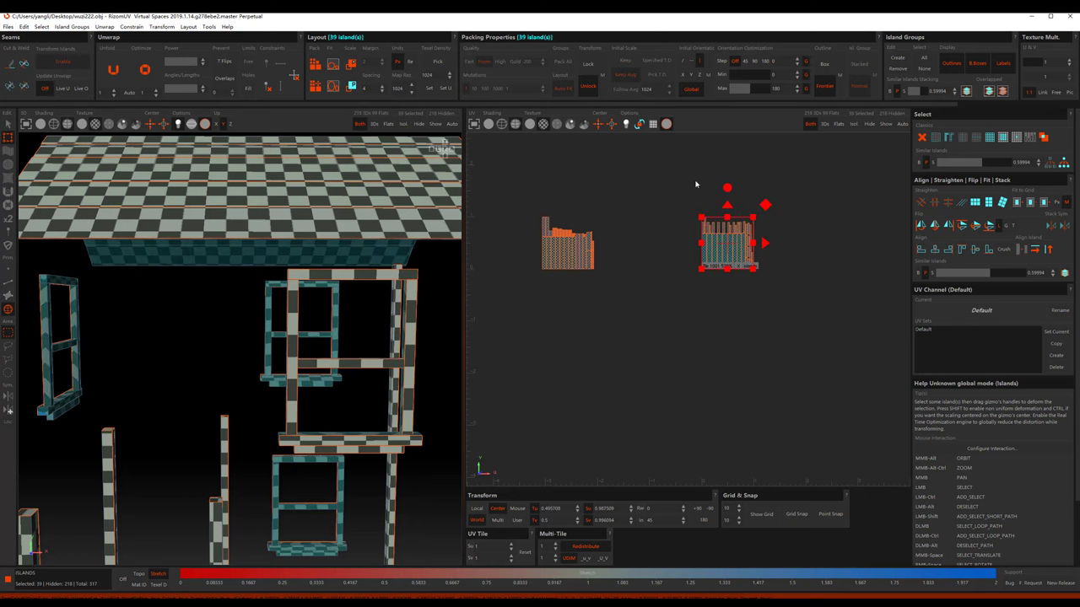
pyautogui.moveTo(752, 243); pyautogui.dragTo(656, 188)
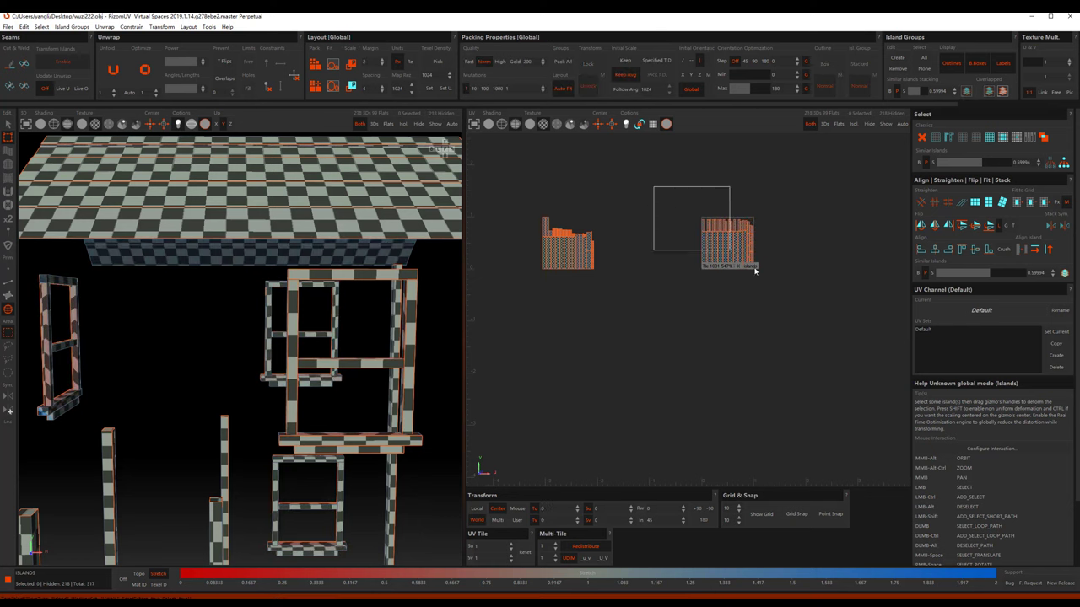
pyautogui.moveTo(741, 200); pyautogui.dragTo(774, 439)
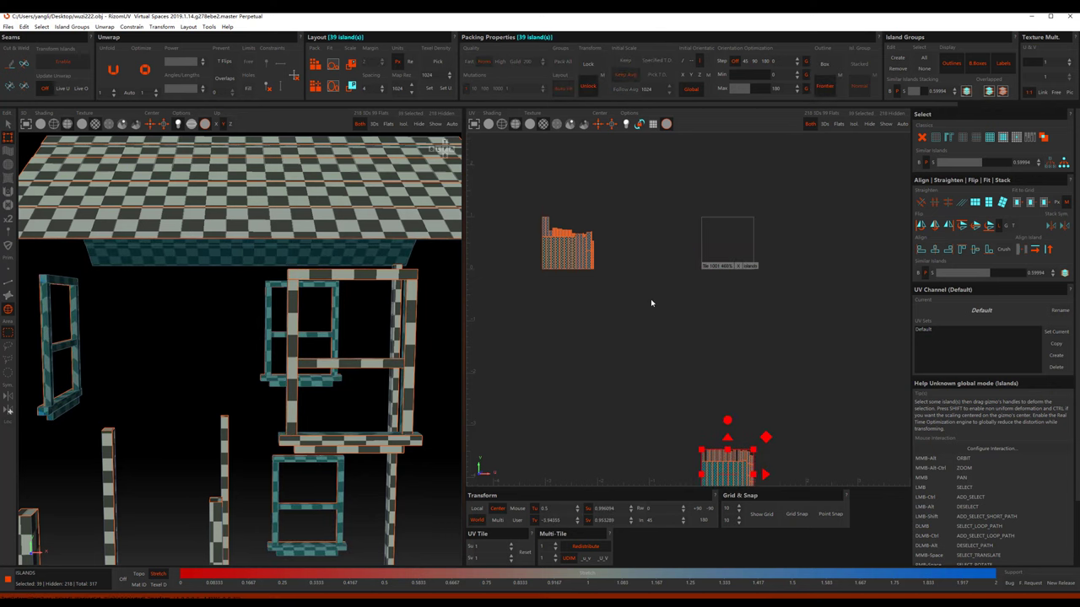
pyautogui.moveTo(650, 302); pyautogui.dragTo(499, 174)
pyautogui.hotkey('ctrl', 'z')
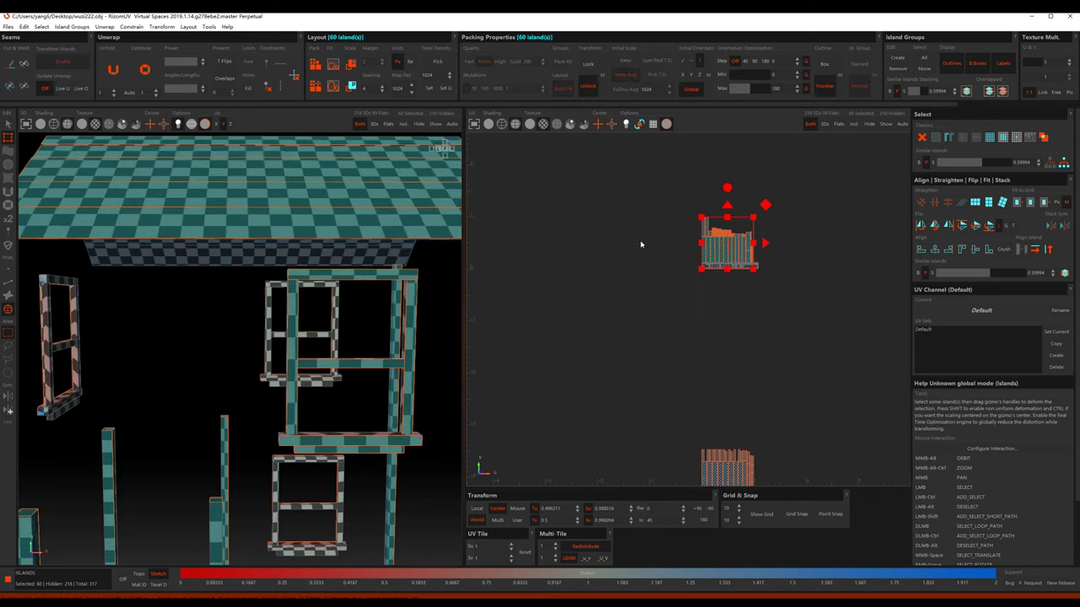
# Step: Set Multi-Tile to 2, repack, and drag the 60-island group into tile 1002
pyautogui.click(558, 545)
pyautogui.press('p')
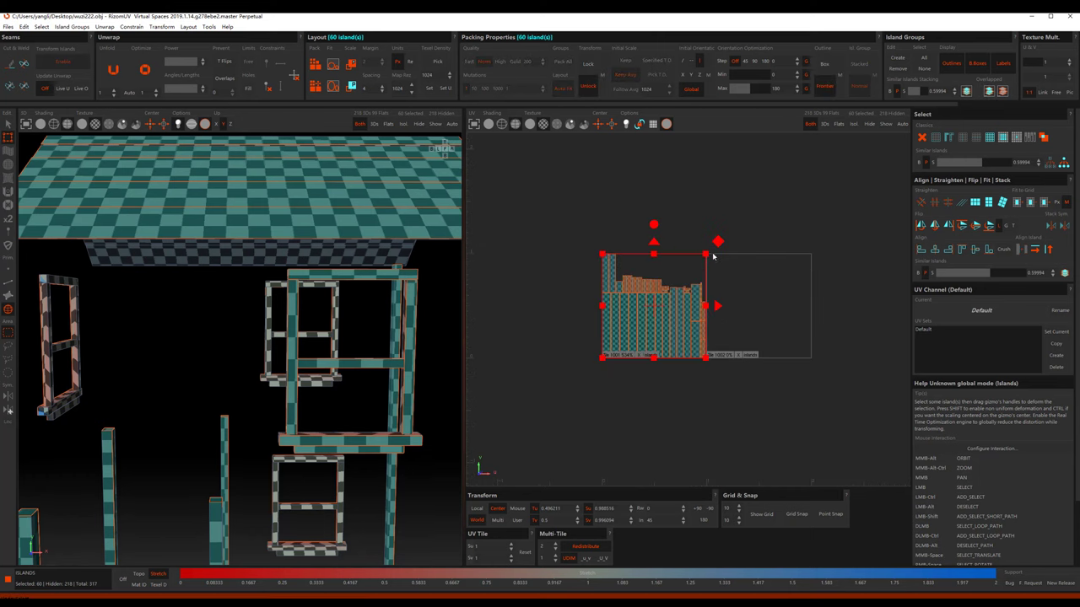
pyautogui.moveTo(667, 289); pyautogui.dragTo(760, 319)
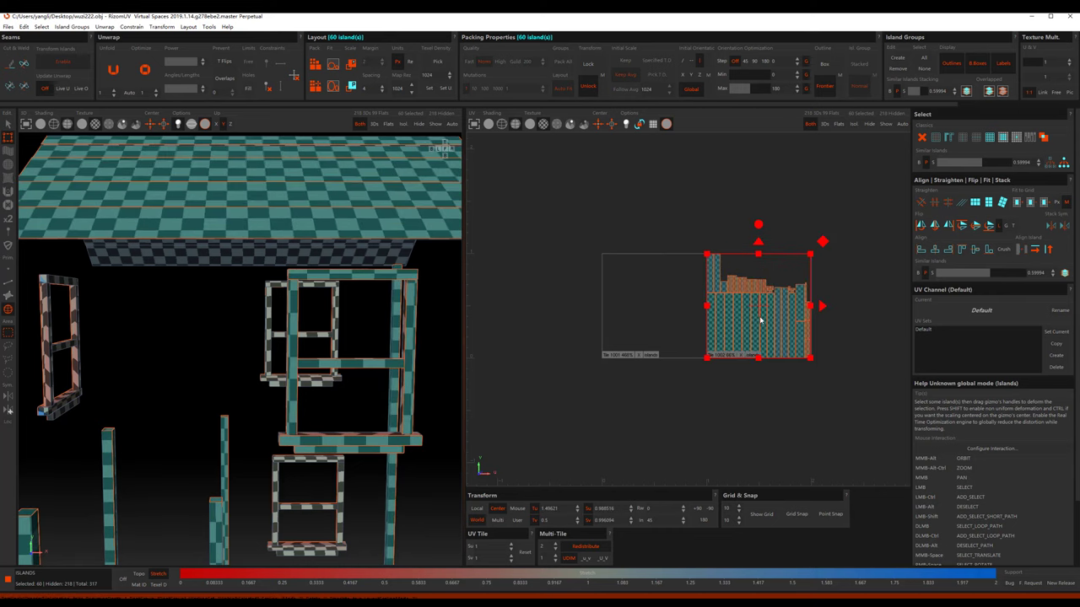
pyautogui.scroll(-3, 253, 337)
# Step: Unhide all islands, select the upper wall island, and isolate it with I
pyautogui.keyDown('alt'); pyautogui.moveTo(211, 337); pyautogui.dragTo(270, 341, button='middle'); pyautogui.keyUp('alt')
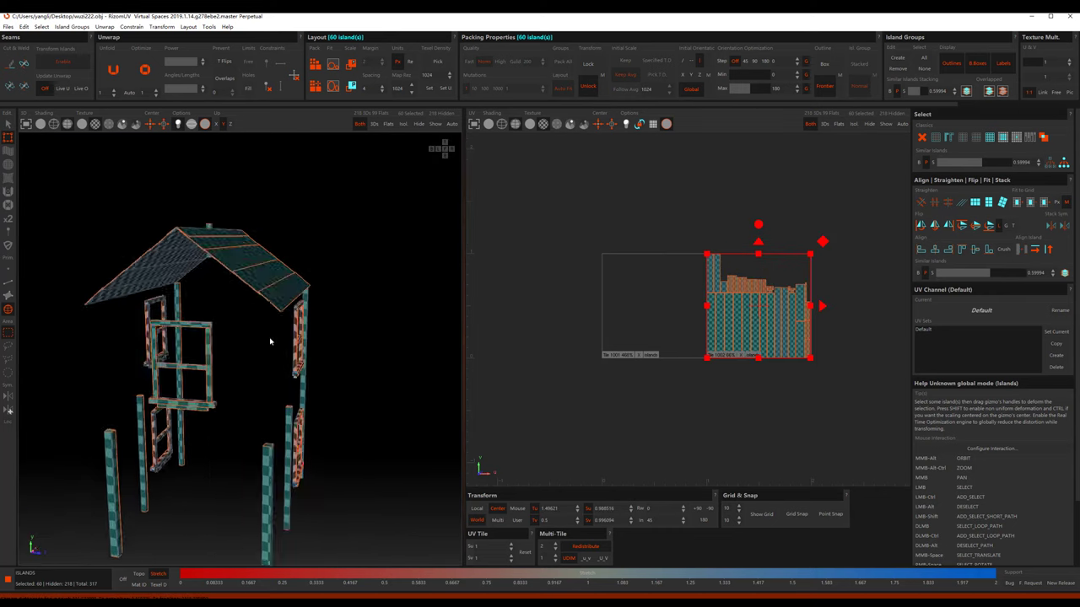
pyautogui.click(436, 124)
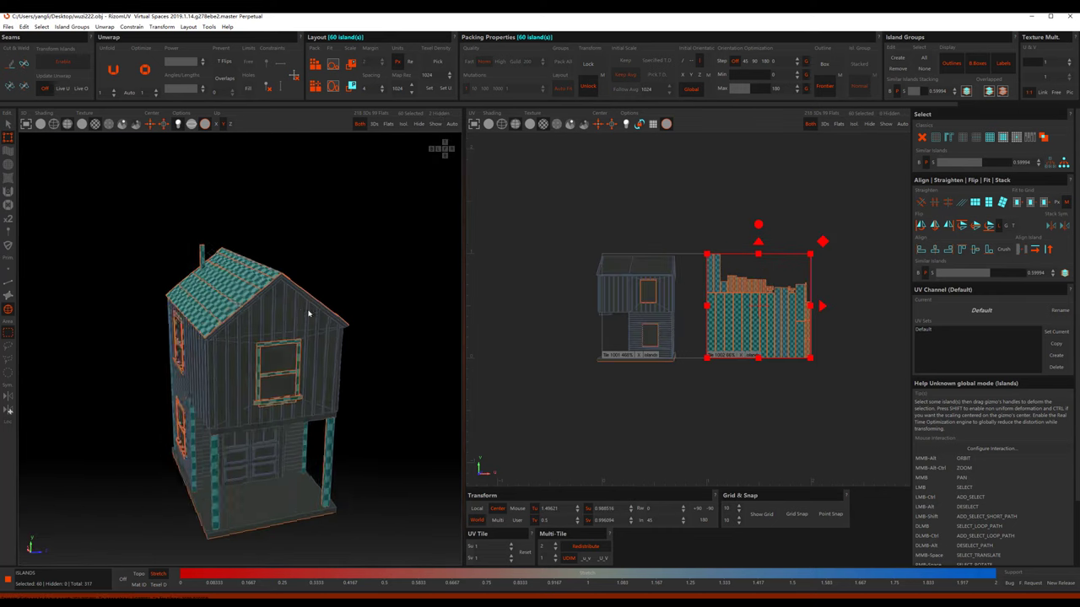
pyautogui.keyDown('alt'); pyautogui.moveTo(261, 361); pyautogui.dragTo(275, 342, button='middle'); pyautogui.keyUp('alt')
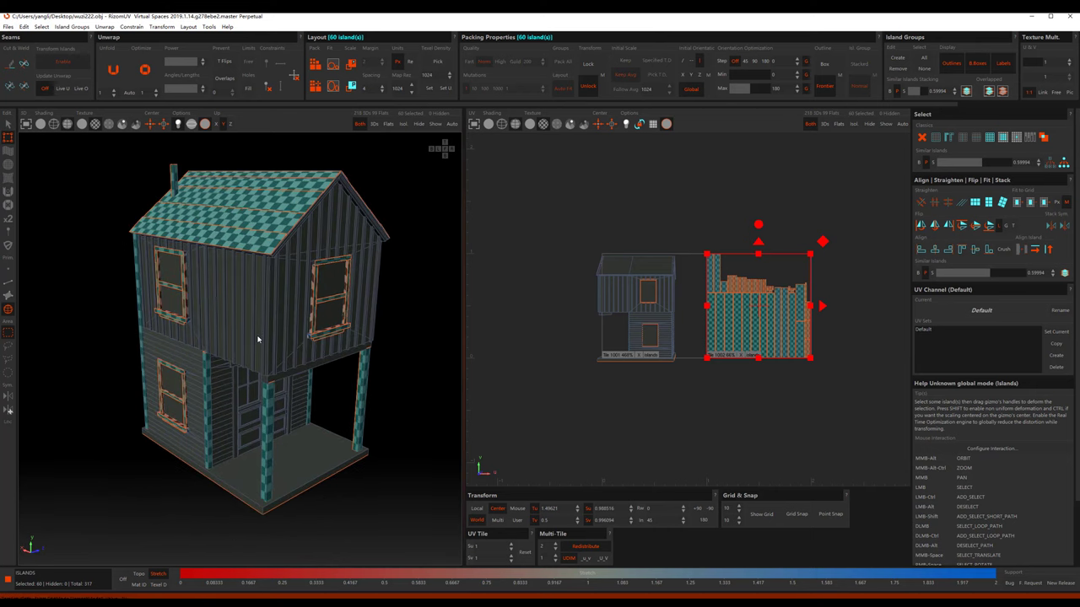
pyautogui.click(258, 339)
pyautogui.scroll(3, 186, 346)
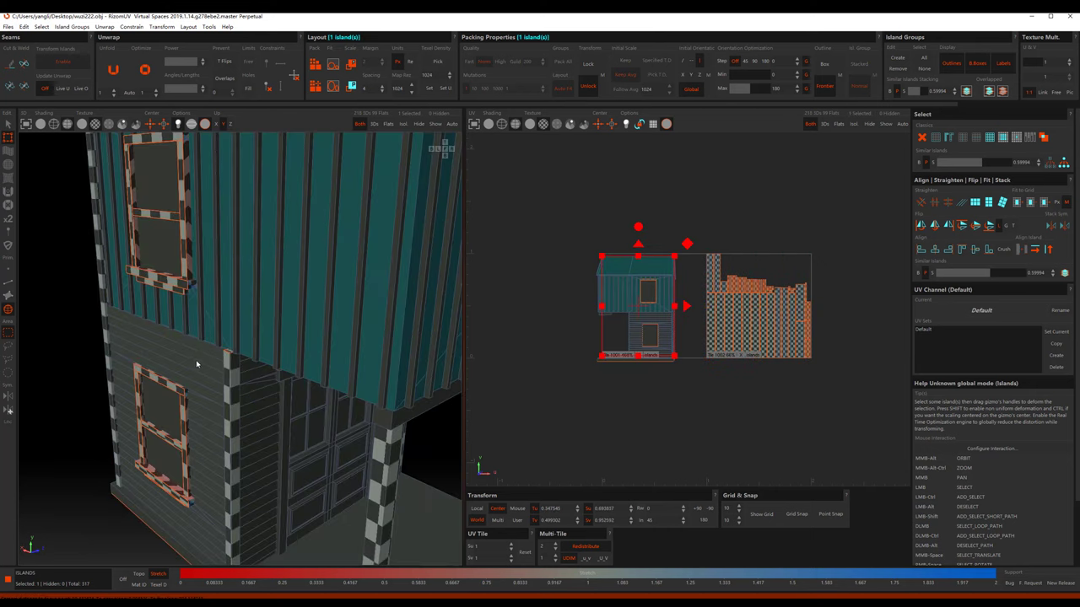
pyautogui.scroll(-5, 228, 381)
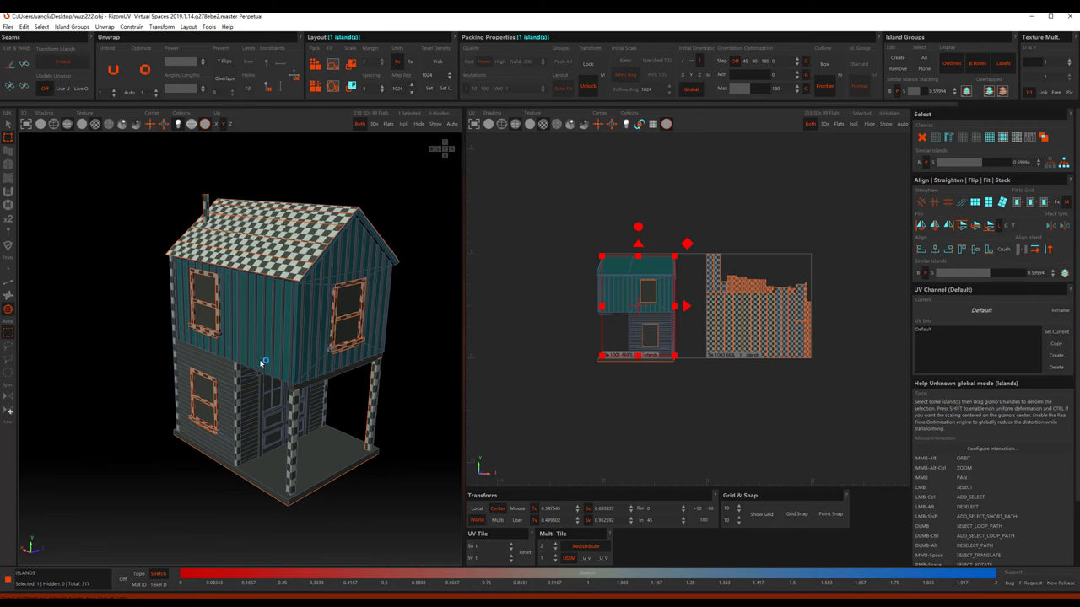
pyautogui.press('i')
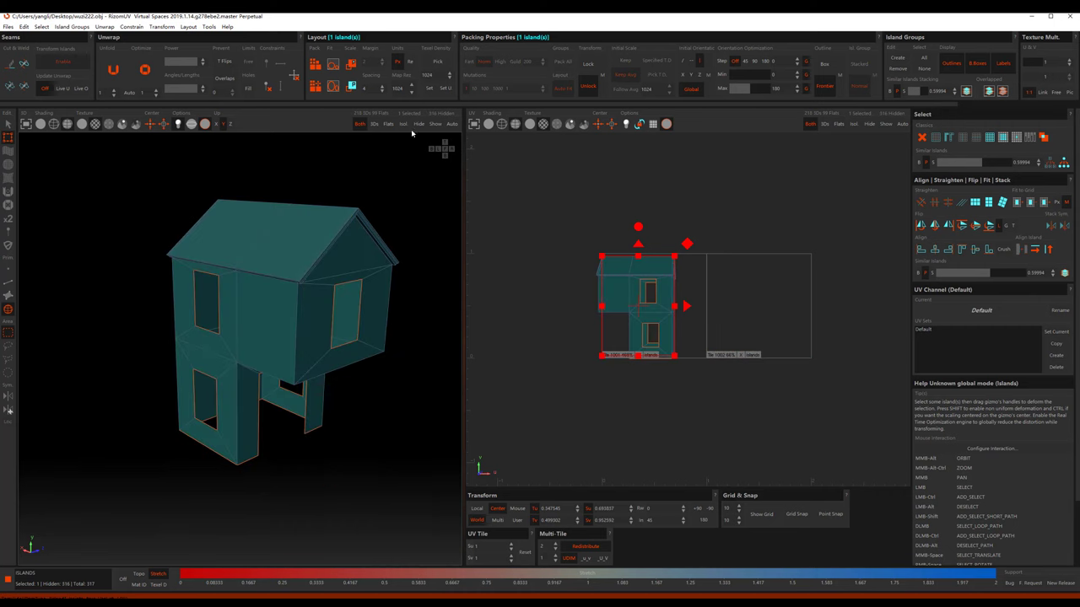
pyautogui.click(435, 124)
pyautogui.moveTo(414, 272)
pyautogui.keyDown('alt'); pyautogui.mouseDown(button='middle')
pyautogui.moveTo(305, 289)
pyautogui.moveTo(294, 329)
pyautogui.mouseUp(button='middle'); pyautogui.keyUp('alt')
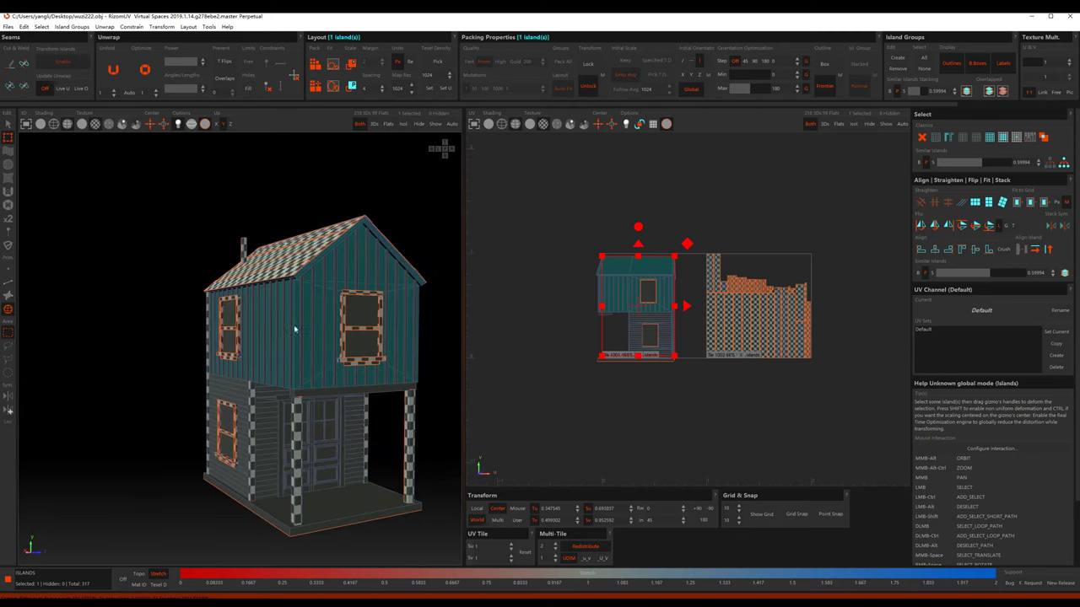
# Step: Isolate the wall again and select the two underside faces in Polygons mode
pyautogui.press('i')
pyautogui.press('F3')
pyautogui.scroll(5, 279, 320)
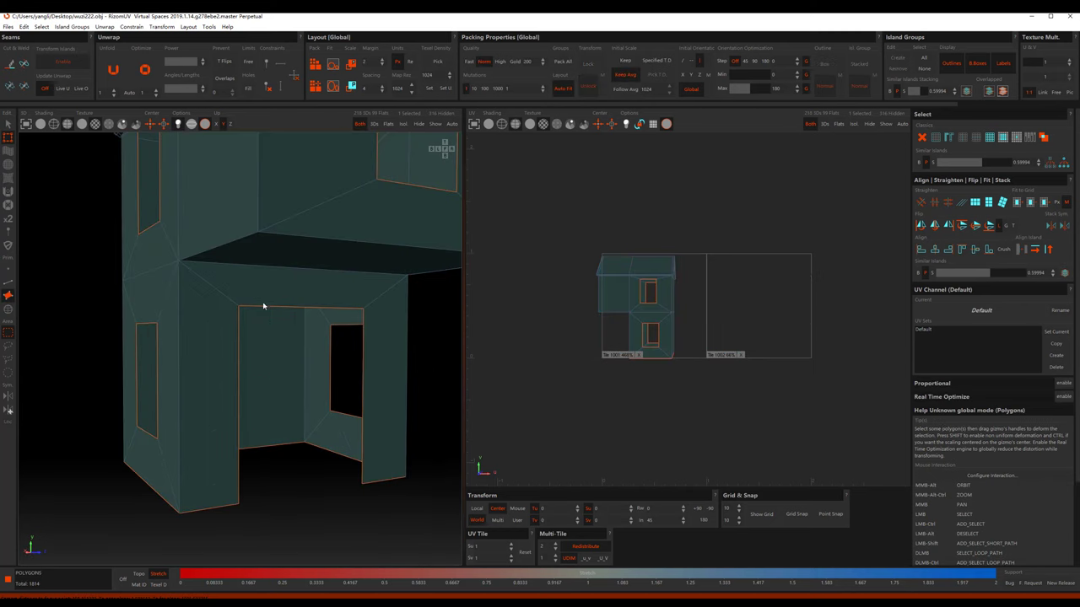
pyautogui.click(240, 266)
pyautogui.click(225, 268)
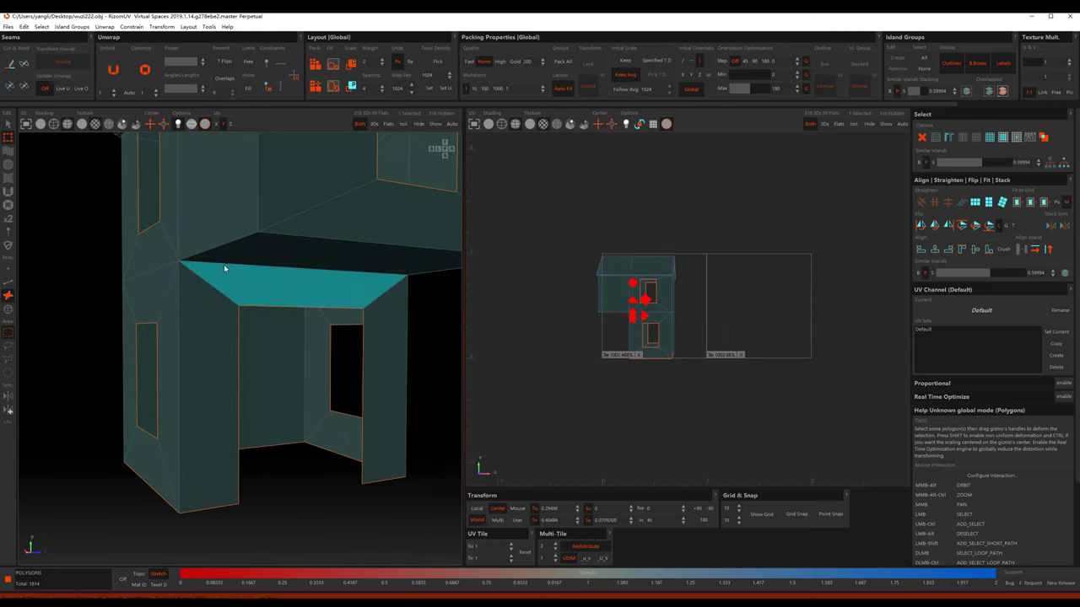
# Step: Cut a seam along two overhang edges in Edges mode
pyautogui.press('F2')
pyautogui.click(178, 266)
pyautogui.keyDown('ctrl'); pyautogui.click(173, 268); pyautogui.keyUp('ctrl')
pyautogui.scroll(-5, 253, 301)
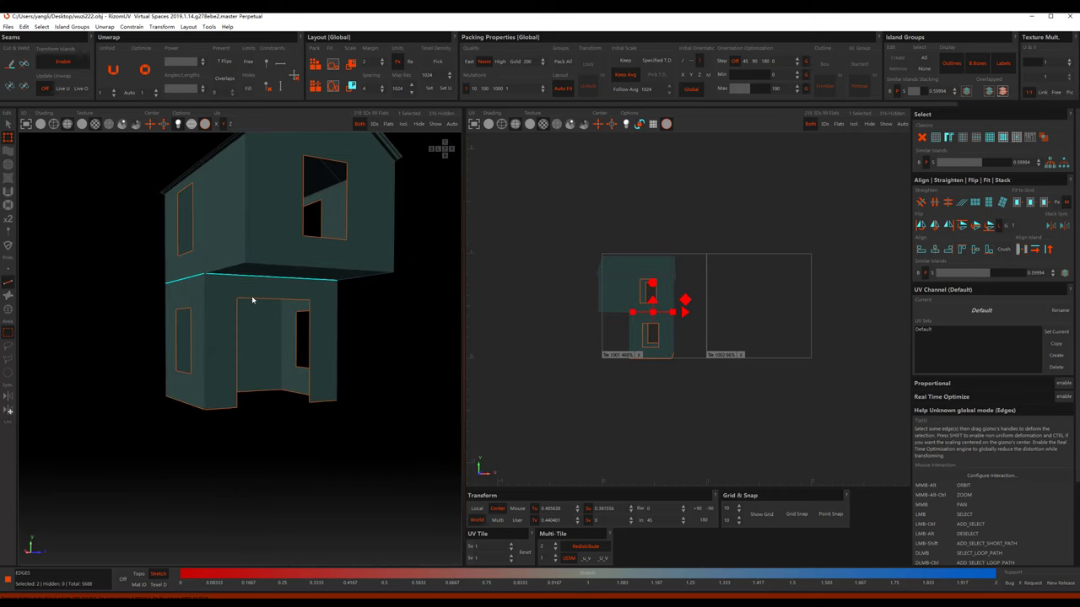
pyautogui.moveTo(253, 301)
pyautogui.keyDown('alt'); pyautogui.mouseDown(button='middle')
pyautogui.moveTo(283, 292)
pyautogui.moveTo(285, 306)
pyautogui.moveTo(336, 289)
pyautogui.moveTo(265, 296)
pyautogui.moveTo(433, 313)
pyautogui.moveTo(237, 301)
pyautogui.moveTo(273, 261)
pyautogui.moveTo(268, 306)
pyautogui.moveTo(265, 268)
pyautogui.moveTo(113, 299)
pyautogui.moveTo(202, 284)
pyautogui.moveTo(91, 318)
pyautogui.mouseUp(button='middle'); pyautogui.keyUp('alt')
pyautogui.press('c')
# Step: Select the underside face, then try eave, corner and rake edges before clearing the selection
pyautogui.press('F3')
pyautogui.click(262, 306)
pyautogui.scroll(3, 139, 295)
pyautogui.press('F2')
pyautogui.click(113, 299)
pyautogui.keyDown('ctrl'); pyautogui.click(82, 327); pyautogui.keyUp('ctrl')
pyautogui.keyDown('ctrl'); pyautogui.click(307, 315); pyautogui.keyUp('ctrl')
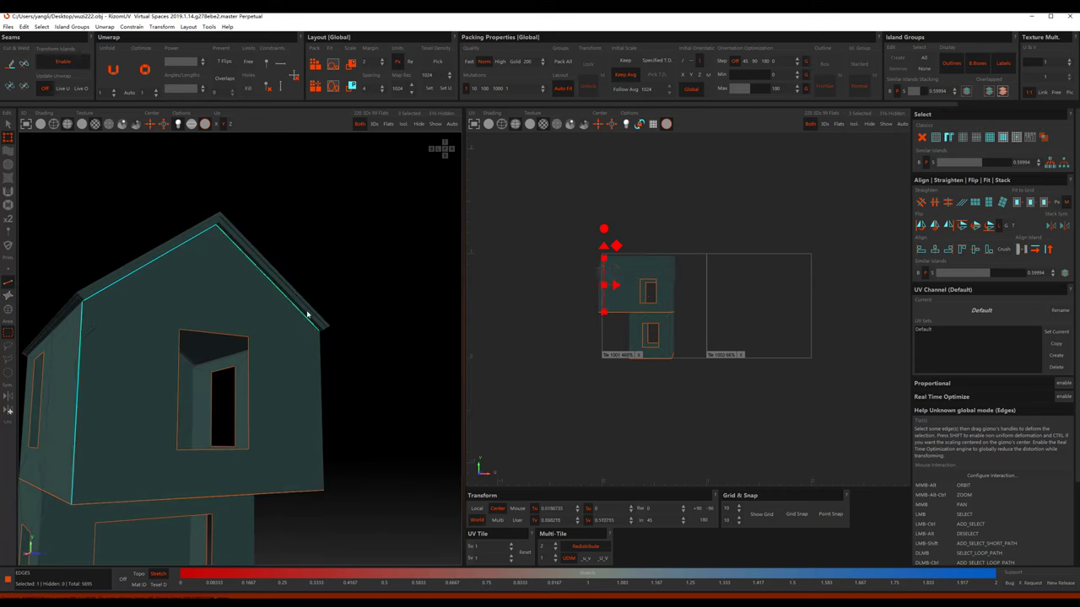
pyautogui.click(317, 351)
# Step: Cut a seam along the two adjacent roof-eave edges
pyautogui.moveTo(317, 351)
pyautogui.keyDown('alt'); pyautogui.mouseDown(button='middle')
pyautogui.moveTo(244, 337)
pyautogui.moveTo(370, 266)
pyautogui.moveTo(340, 244)
pyautogui.mouseUp(button='middle'); pyautogui.keyUp('alt')
pyautogui.click(368, 262)
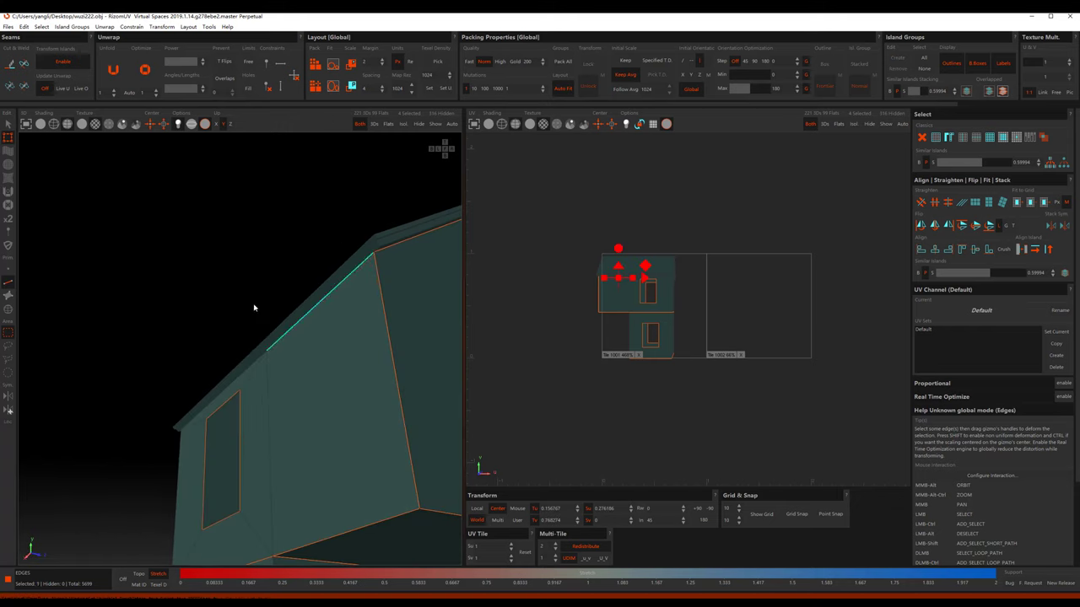
pyautogui.moveTo(253, 306)
pyautogui.keyDown('alt'); pyautogui.mouseDown(button='middle')
pyautogui.moveTo(203, 397)
pyautogui.moveTo(130, 356)
pyautogui.mouseUp(button='middle'); pyautogui.keyUp('alt')
pyautogui.keyDown('ctrl'); pyautogui.click(174, 379); pyautogui.keyUp('ctrl')
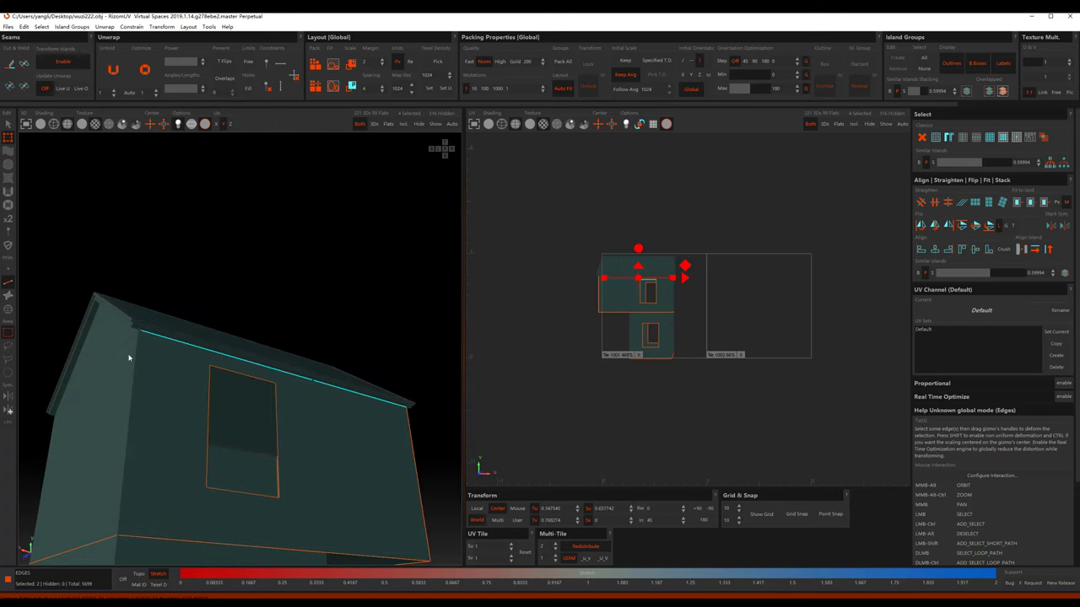
pyautogui.press('c')
# Step: Cut seams along two more roof edges
pyautogui.moveTo(156, 345)
pyautogui.keyDown('alt'); pyautogui.mouseDown(button='middle')
pyautogui.moveTo(135, 328)
pyautogui.moveTo(179, 315)
pyautogui.mouseUp(button='middle'); pyautogui.keyUp('alt')
pyautogui.click(134, 328)
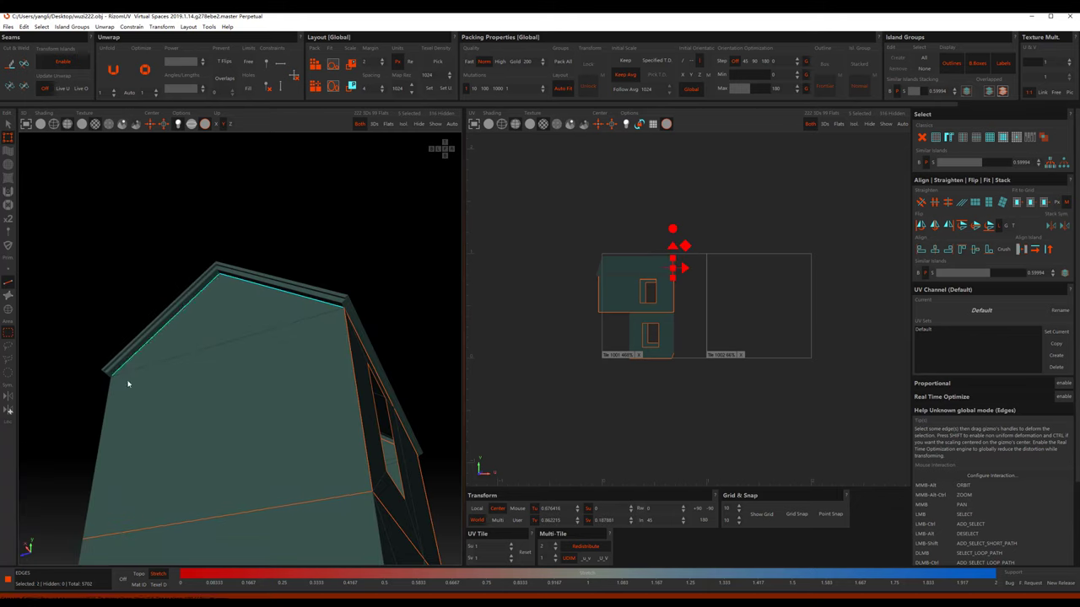
pyautogui.press('c')
pyautogui.moveTo(152, 393)
pyautogui.keyDown('alt'); pyautogui.mouseDown(button='middle')
pyautogui.moveTo(260, 422)
pyautogui.moveTo(113, 338)
pyautogui.moveTo(253, 329)
pyautogui.mouseUp(button='middle'); pyautogui.keyUp('alt')
pyautogui.click(118, 349)
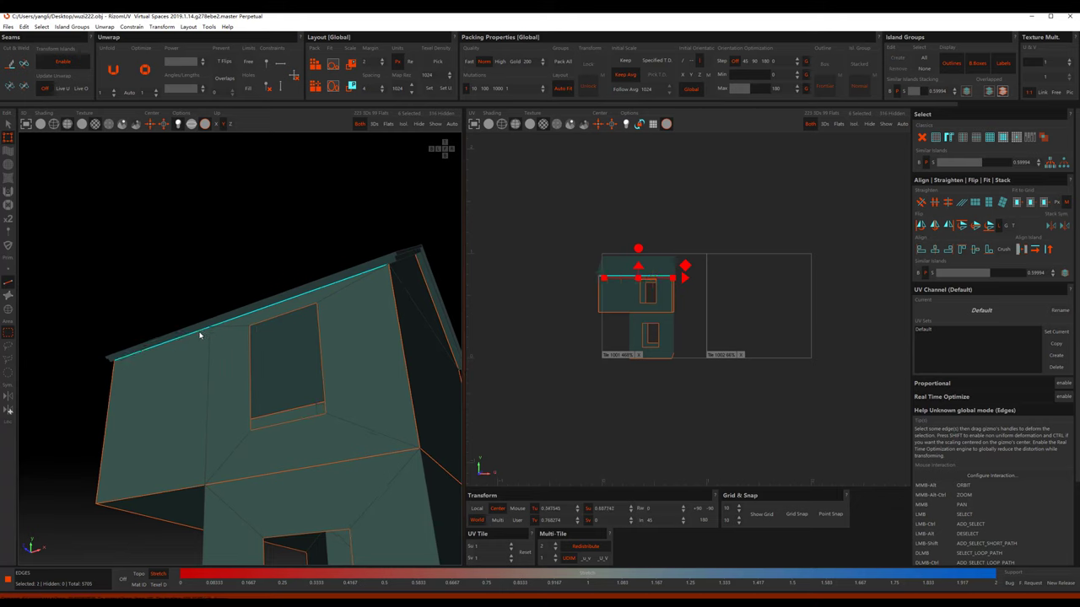
pyautogui.press('c')
# Step: Select the roof face and ridge strip faces to cover the whole roof island
pyautogui.moveTo(205, 363)
pyautogui.keyDown('alt'); pyautogui.mouseDown(button='middle')
pyautogui.moveTo(309, 386)
pyautogui.moveTo(124, 312)
pyautogui.moveTo(193, 301)
pyautogui.moveTo(159, 332)
pyautogui.moveTo(124, 335)
pyautogui.moveTo(156, 272)
pyautogui.mouseUp(button='middle'); pyautogui.keyUp('alt')
pyautogui.click(170, 310)
pyautogui.click(156, 329)
pyautogui.scroll(-2, 136, 319)
pyautogui.press('F3')
pyautogui.click(258, 302)
pyautogui.scroll(3, 178, 369)
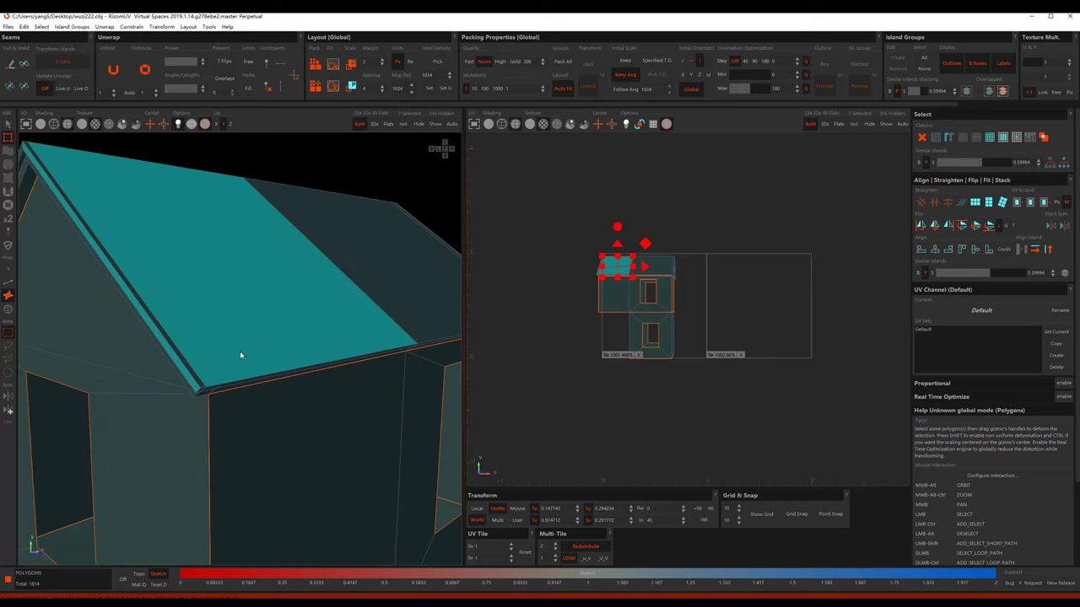
pyautogui.keyDown('ctrl'); pyautogui.click(200, 380); pyautogui.keyUp('ctrl')
pyautogui.keyDown('ctrl'); pyautogui.click(247, 294); pyautogui.keyUp('ctrl')
# Step: Drag the roof island left out of the tile to U -1.44208, then select the lower house
pyautogui.moveTo(389, 306)
pyautogui.keyDown('alt'); pyautogui.mouseDown(button='middle')
pyautogui.moveTo(230, 300)
pyautogui.moveTo(314, 331)
pyautogui.moveTo(245, 292)
pyautogui.moveTo(236, 264)
pyautogui.moveTo(219, 321)
pyautogui.moveTo(287, 294)
pyautogui.moveTo(319, 259)
pyautogui.moveTo(358, 259)
pyautogui.mouseUp(button='middle'); pyautogui.keyUp('alt')
pyautogui.scroll(-3, 314, 330)
pyautogui.scroll(3, 228, 300)
pyautogui.scroll(2, 192, 280)
pyautogui.scroll(-3, 358, 259)
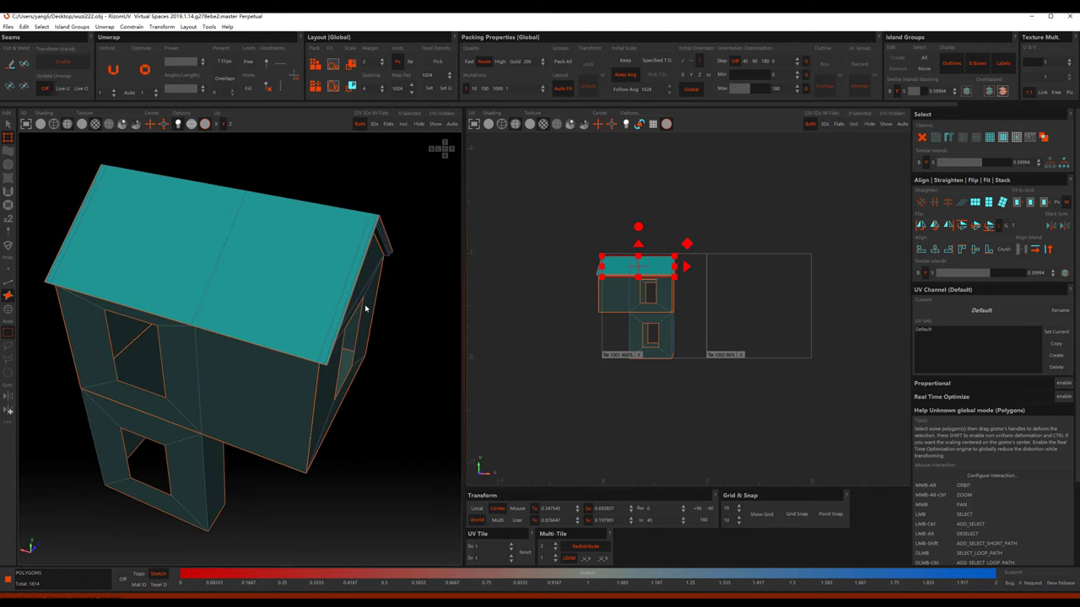
pyautogui.moveTo(695, 269); pyautogui.dragTo(502, 291)
pyautogui.moveTo(354, 320)
pyautogui.keyDown('alt'); pyautogui.mouseDown(button='middle')
pyautogui.moveTo(268, 331)
pyautogui.moveTo(299, 380)
pyautogui.mouseUp(button='middle'); pyautogui.keyUp('alt')
pyautogui.click(250, 299)
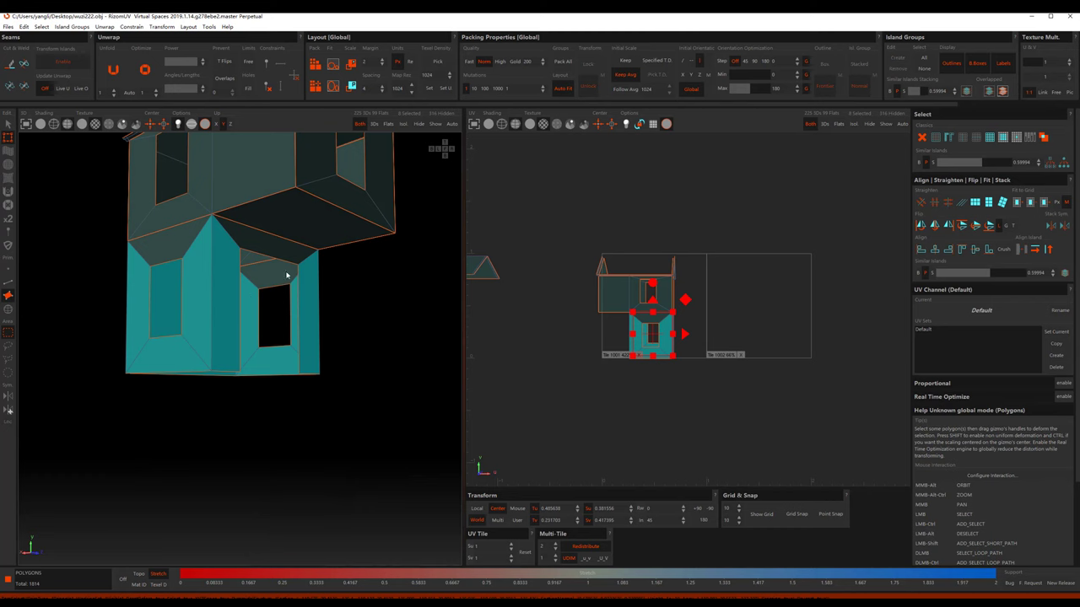
# Step: Move the lower-house island out of the tile and box-select the six upper-house islands
pyautogui.press('F4')
pyautogui.keyDown('alt'); pyautogui.moveTo(278, 338); pyautogui.dragTo(292, 337, button='middle'); pyautogui.keyUp('alt')
pyautogui.click(292, 337)
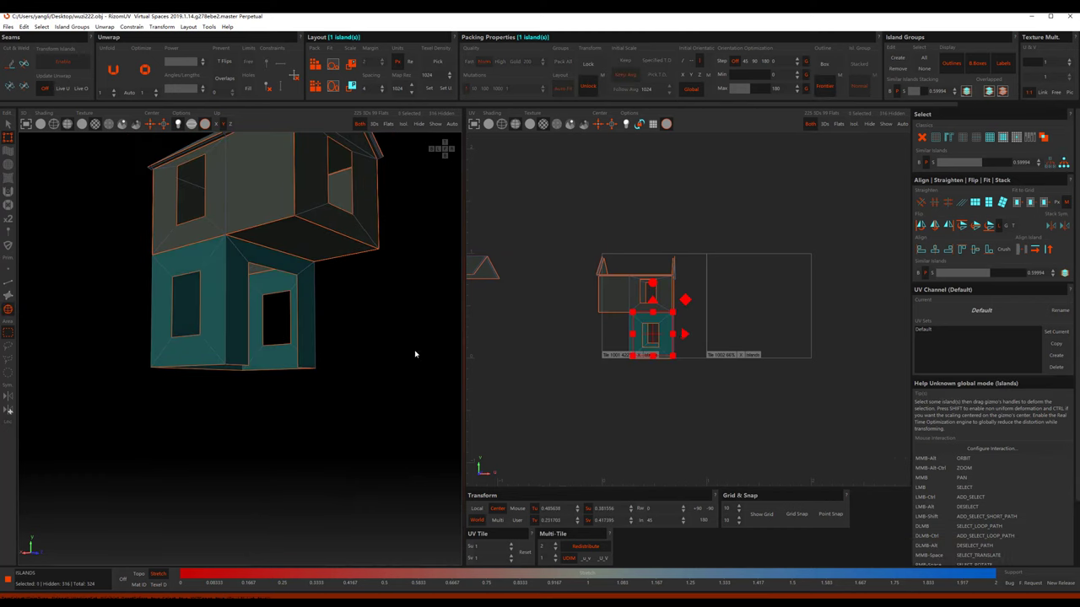
pyautogui.moveTo(682, 335); pyautogui.dragTo(494, 338)
pyautogui.keyDown('alt'); pyautogui.moveTo(353, 267); pyautogui.dragTo(335, 309, button='middle'); pyautogui.keyUp('alt')
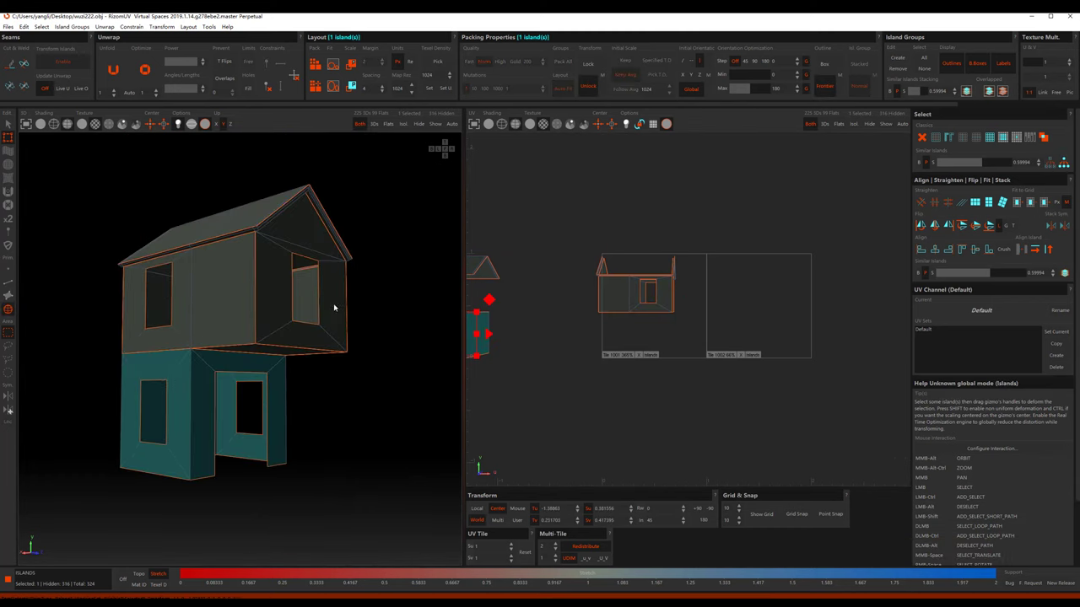
pyautogui.scroll(-2, 629, 270)
pyautogui.moveTo(599, 241); pyautogui.dragTo(688, 327)
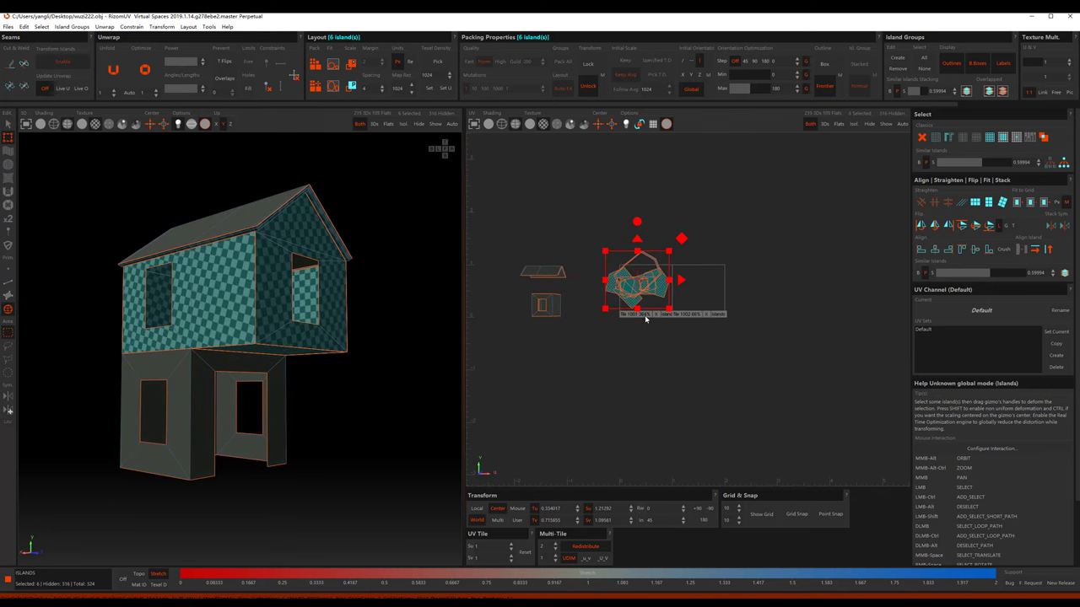
# Step: In Edges mode, select the first roof corner and trim corner edges
pyautogui.keyDown('alt'); pyautogui.moveTo(312, 278); pyautogui.dragTo(267, 229, button='middle'); pyautogui.keyUp('alt')
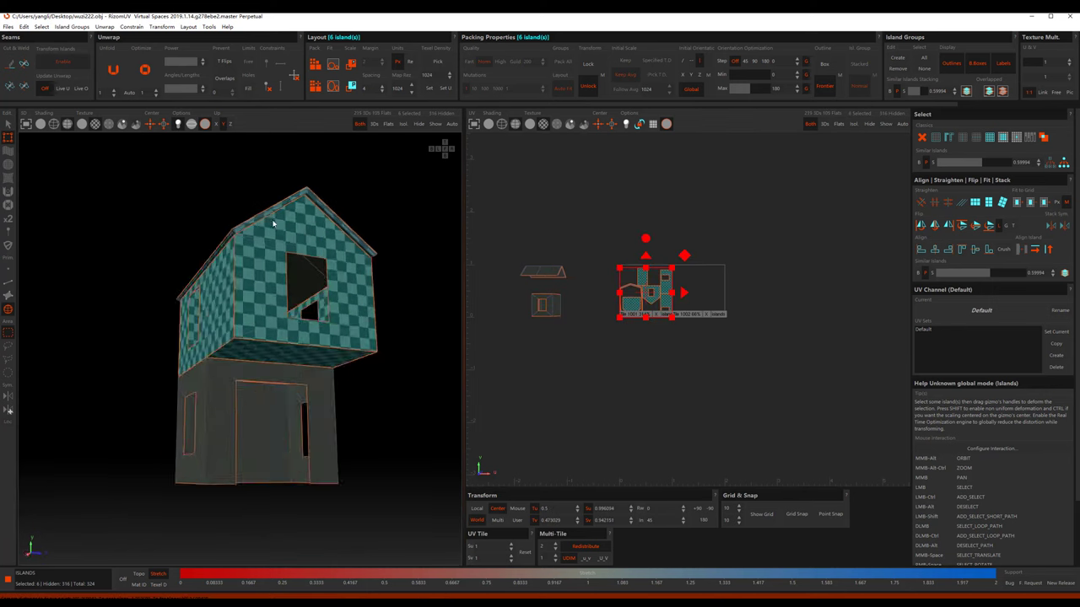
pyautogui.scroll(3, 270, 254)
pyautogui.press('2')
pyautogui.click(226, 221)
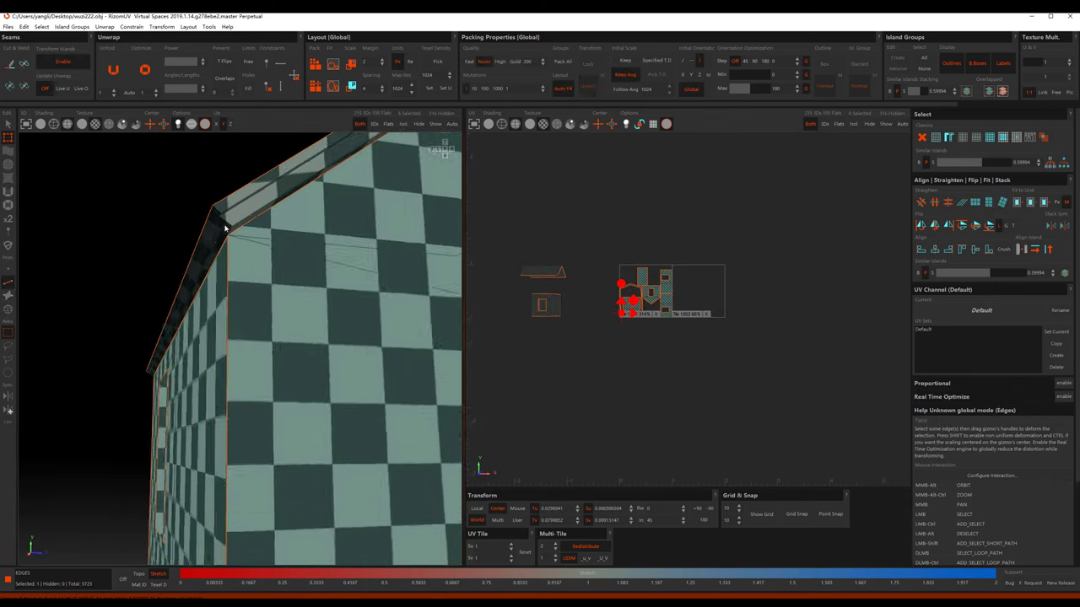
pyautogui.scroll(2, 227, 216)
pyautogui.scroll(1, 234, 237)
pyautogui.scroll(1, 234, 237)
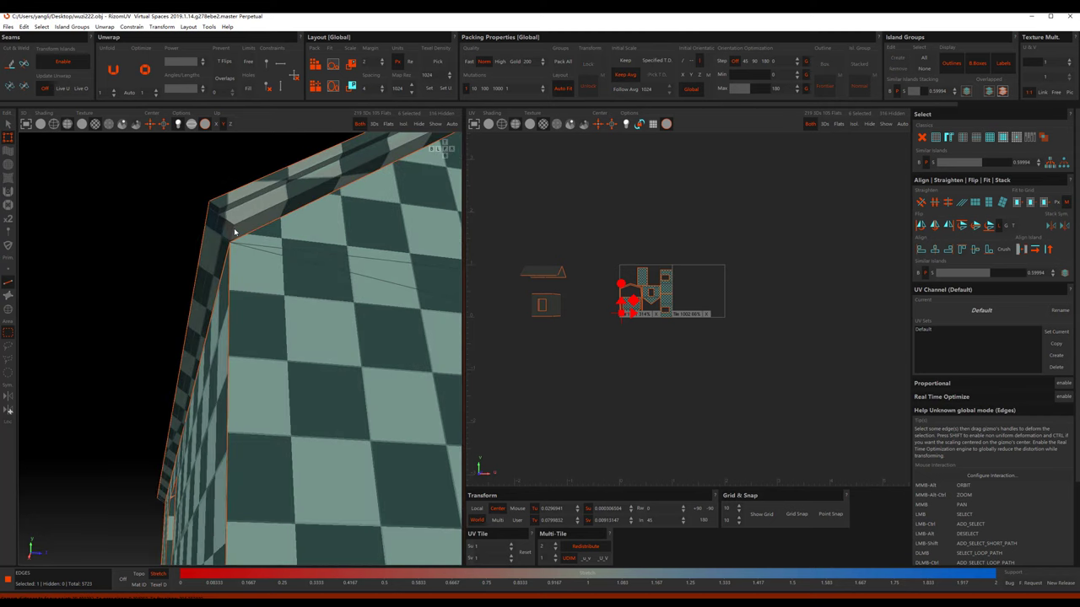
pyautogui.keyDown('ctrl'); pyautogui.click(237, 229); pyautogui.keyUp('ctrl')
pyautogui.scroll(1, 224, 217)
pyautogui.keyDown('ctrl'); pyautogui.click(215, 209); pyautogui.keyUp('ctrl')
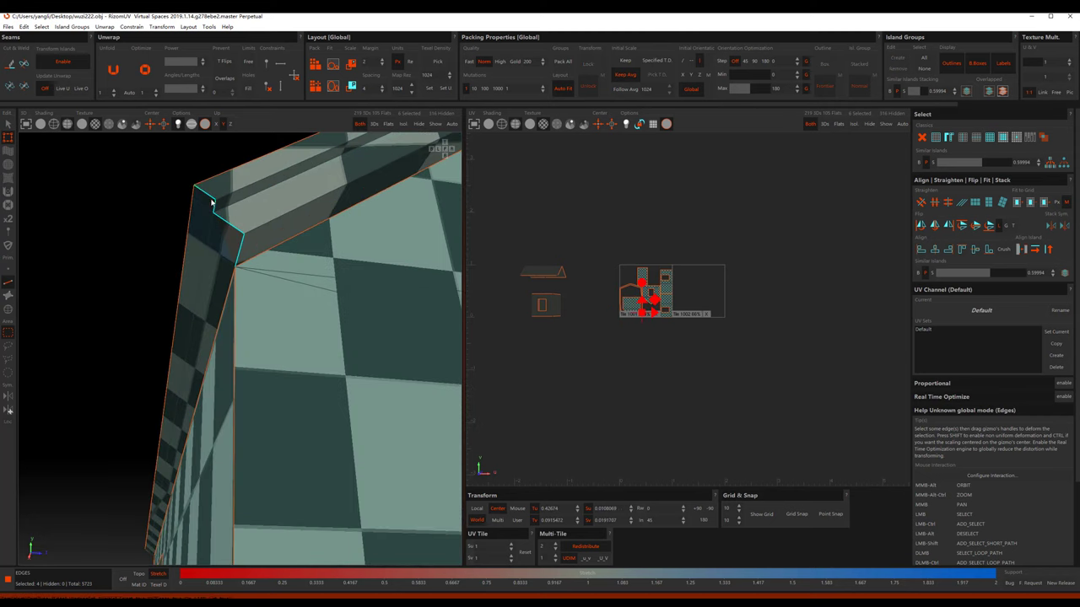
pyautogui.keyDown('alt'); pyautogui.moveTo(215, 209); pyautogui.dragTo(236, 303, button='middle'); pyautogui.keyUp('alt')
pyautogui.scroll(2, 236, 304)
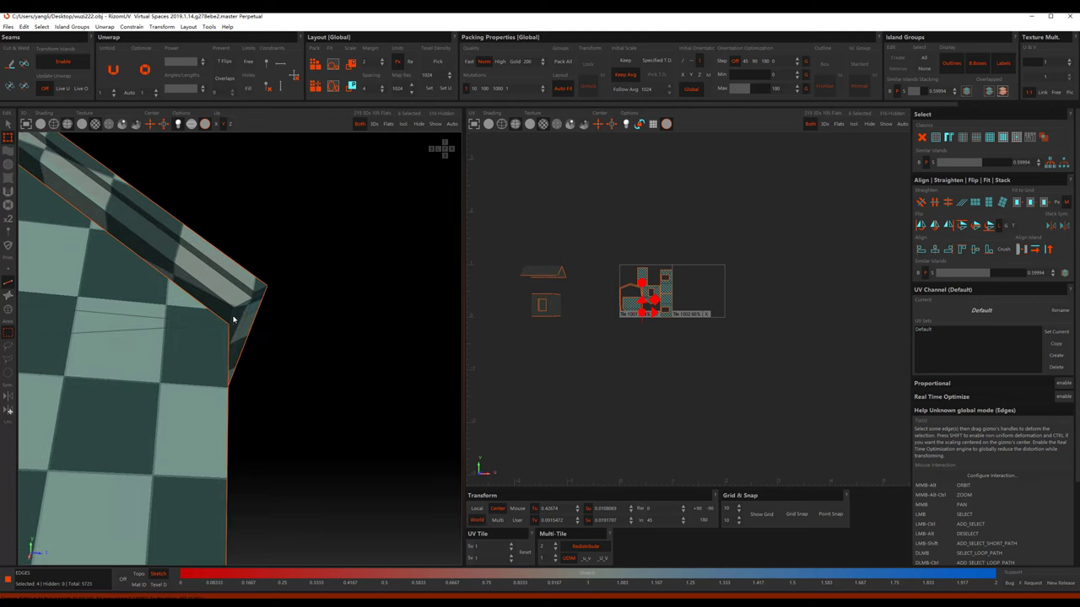
pyautogui.keyDown('ctrl'); pyautogui.click(237, 313); pyautogui.keyUp('ctrl')
pyautogui.keyDown('ctrl'); pyautogui.click(257, 294); pyautogui.keyUp('ctrl')
# Step: Add the roof-tip and gable wall corner edges to the selection
pyautogui.scroll(-3, 257, 294)
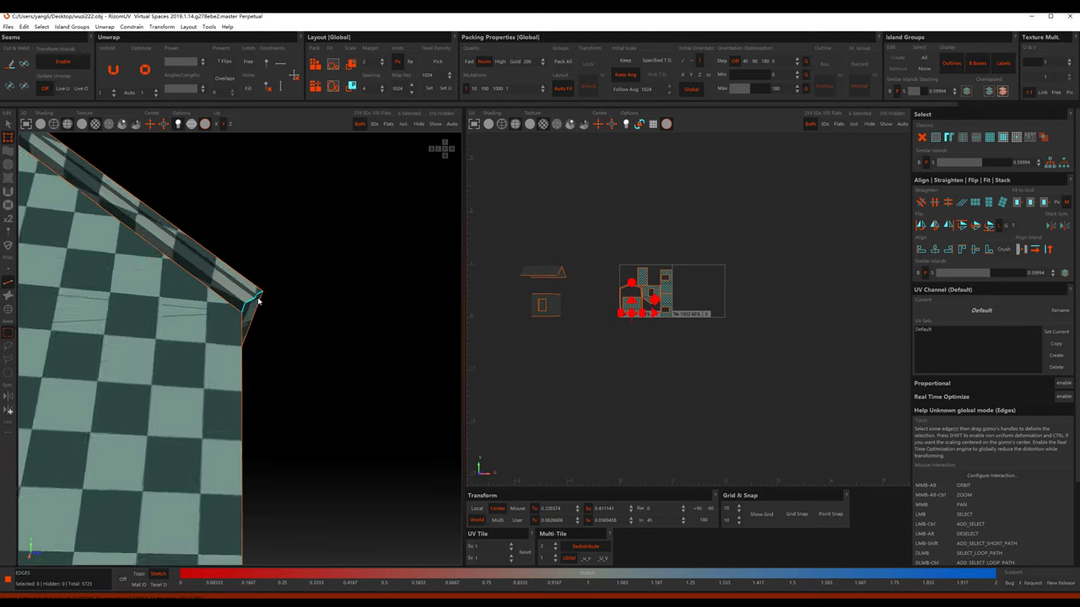
pyautogui.scroll(-2, 292, 349)
pyautogui.keyDown('alt'); pyautogui.moveTo(292, 349); pyautogui.dragTo(274, 303, button='middle'); pyautogui.keyUp('alt')
pyautogui.scroll(2, 205, 289)
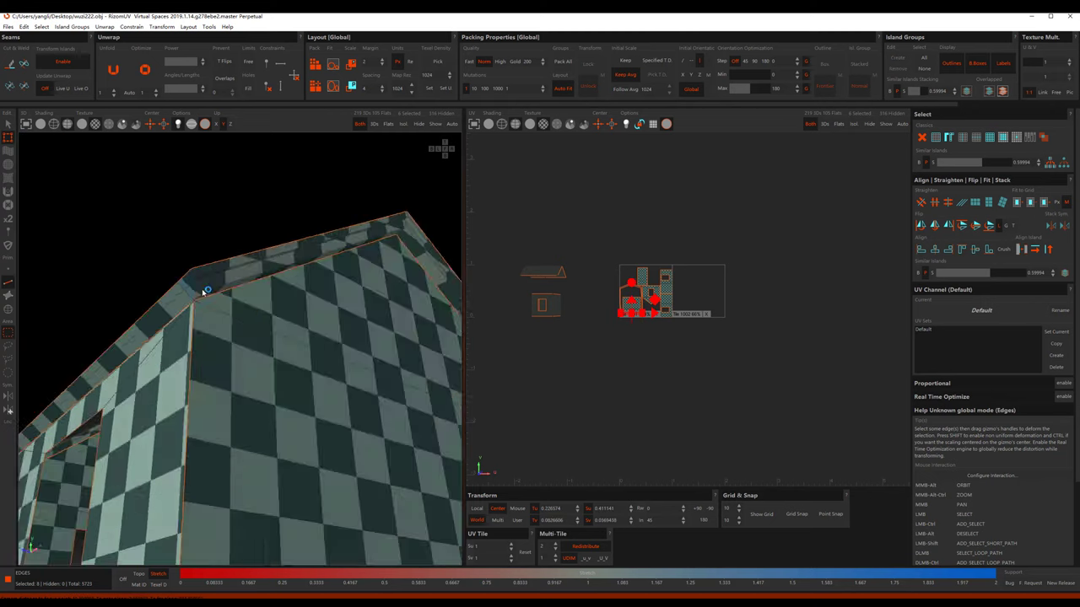
pyautogui.scroll(2, 188, 309)
pyautogui.keyDown('ctrl'); pyautogui.click(188, 297); pyautogui.keyUp('ctrl')
pyautogui.keyDown('ctrl'); pyautogui.click(178, 281); pyautogui.keyUp('ctrl')
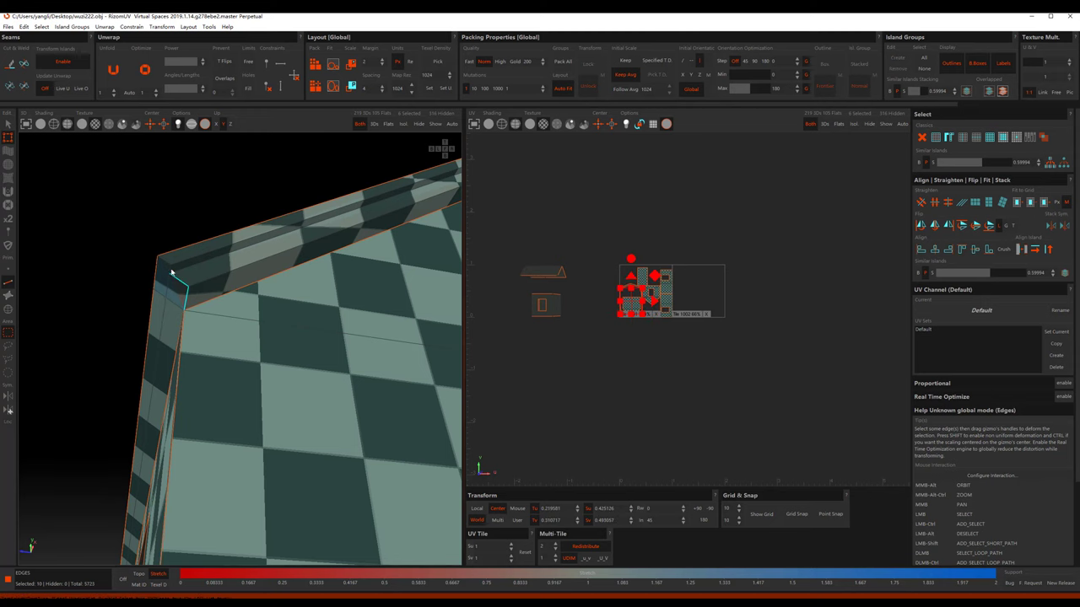
pyautogui.scroll(-3, 164, 263)
pyautogui.keyDown('alt'); pyautogui.moveTo(164, 262); pyautogui.dragTo(301, 306, button='middle'); pyautogui.keyUp('alt')
pyautogui.scroll(3, 302, 307)
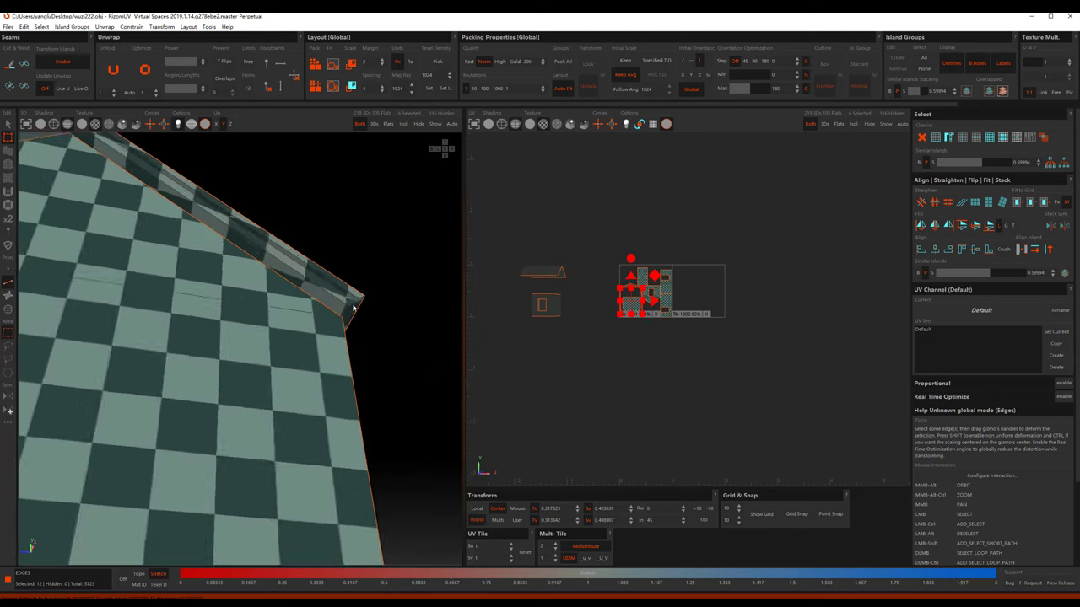
pyautogui.scroll(2, 350, 310)
pyautogui.keyDown('ctrl'); pyautogui.click(363, 291); pyautogui.keyUp('ctrl')
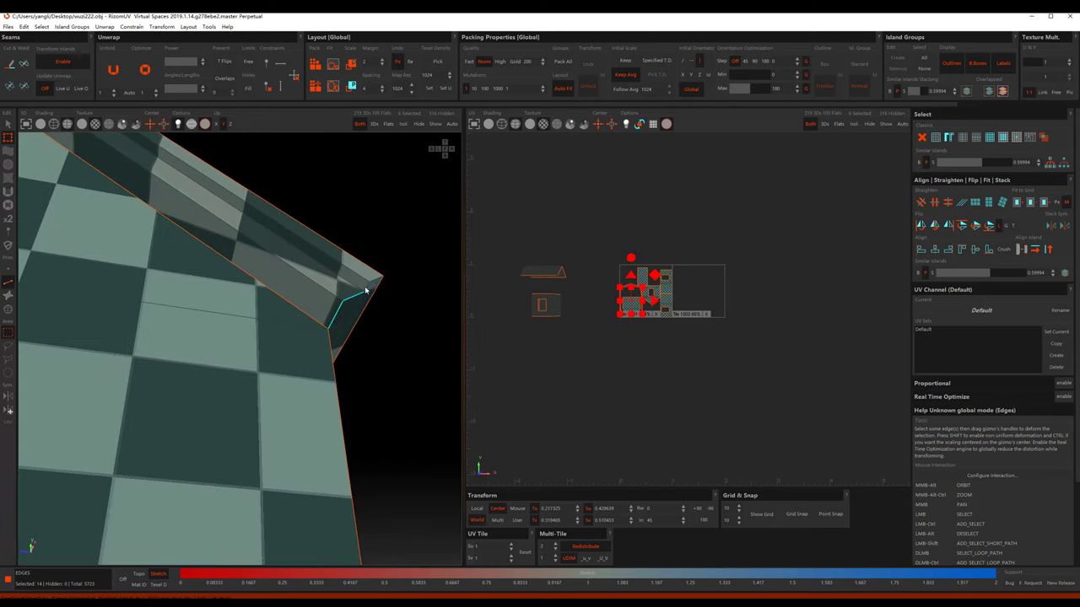
# Step: Cut the corner edges, then unfold and pack the upper-house island cluster
pyautogui.press('c')
pyautogui.press('F4')
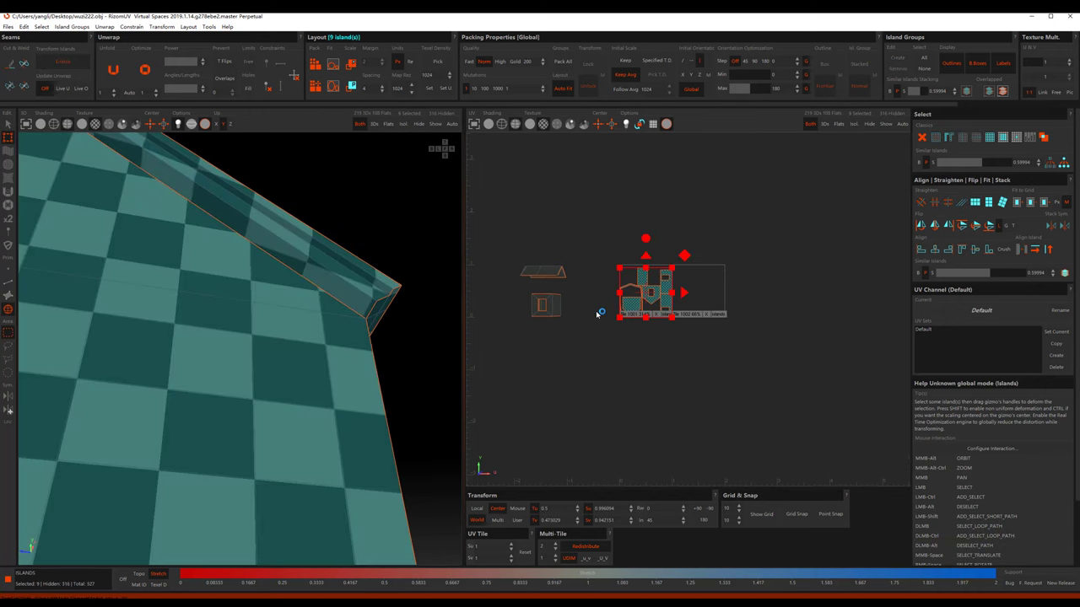
pyautogui.click(598, 241)
pyautogui.moveTo(598, 241); pyautogui.dragTo(720, 355)
pyautogui.press('u')
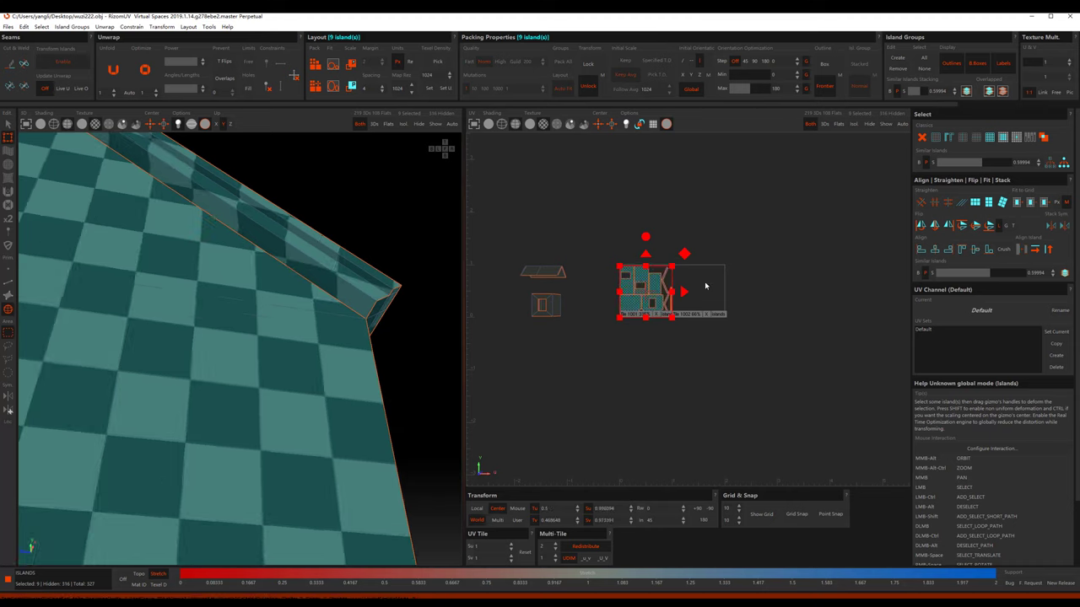
pyautogui.click(718, 340)
pyautogui.press('p')
# Step: Select both zigzag roof-trim islands, then select all islands
pyautogui.scroll(1, 689, 243)
pyautogui.scroll(2, 688, 244)
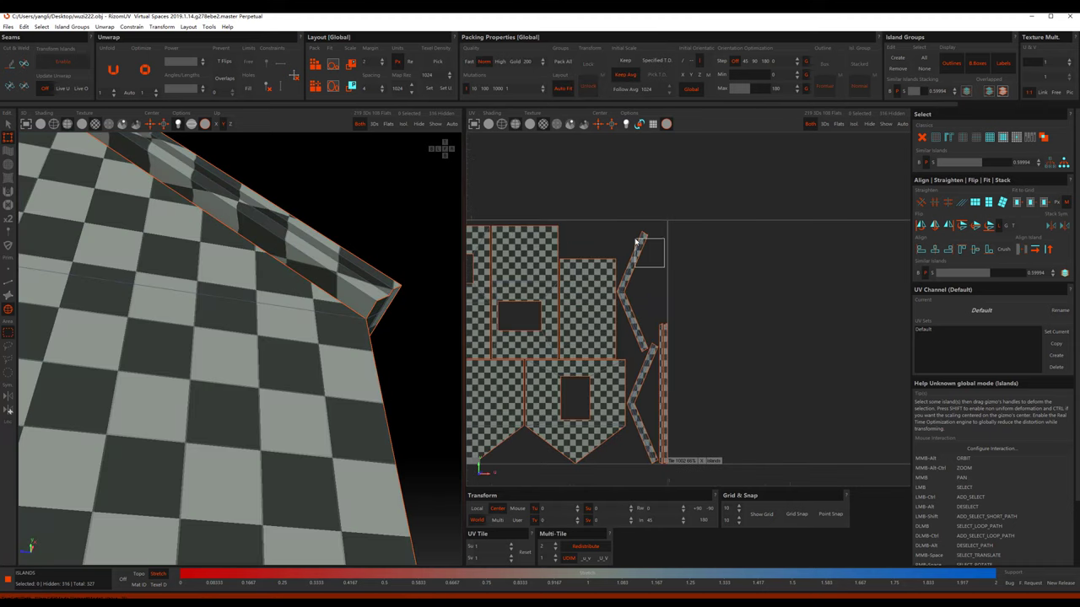
pyautogui.click(653, 354)
pyautogui.keyDown('ctrl'); pyautogui.click(642, 250); pyautogui.keyUp('ctrl')
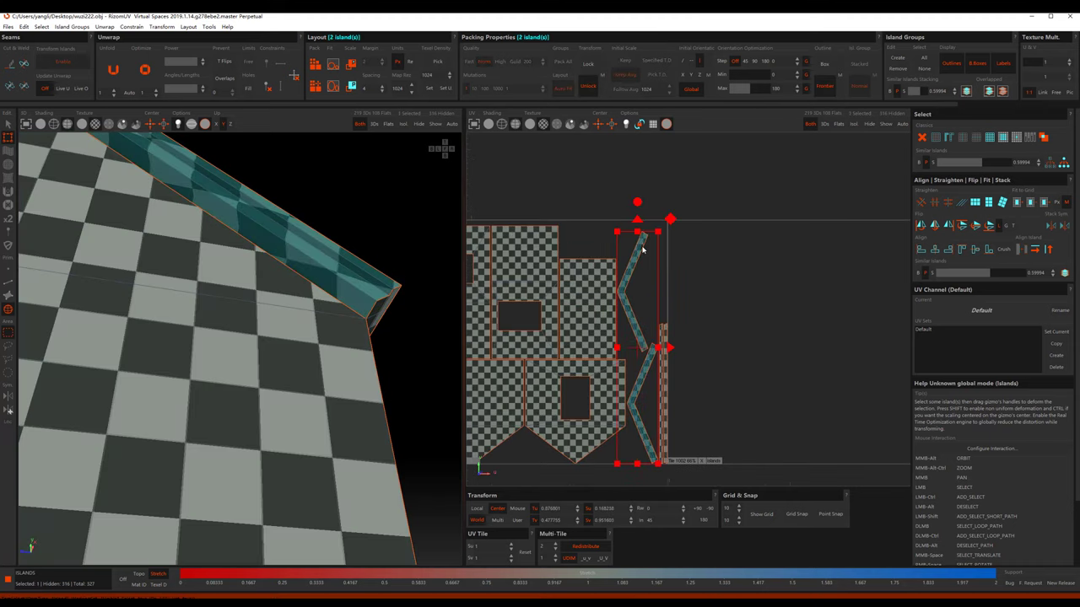
pyautogui.scroll(-3, 683, 244)
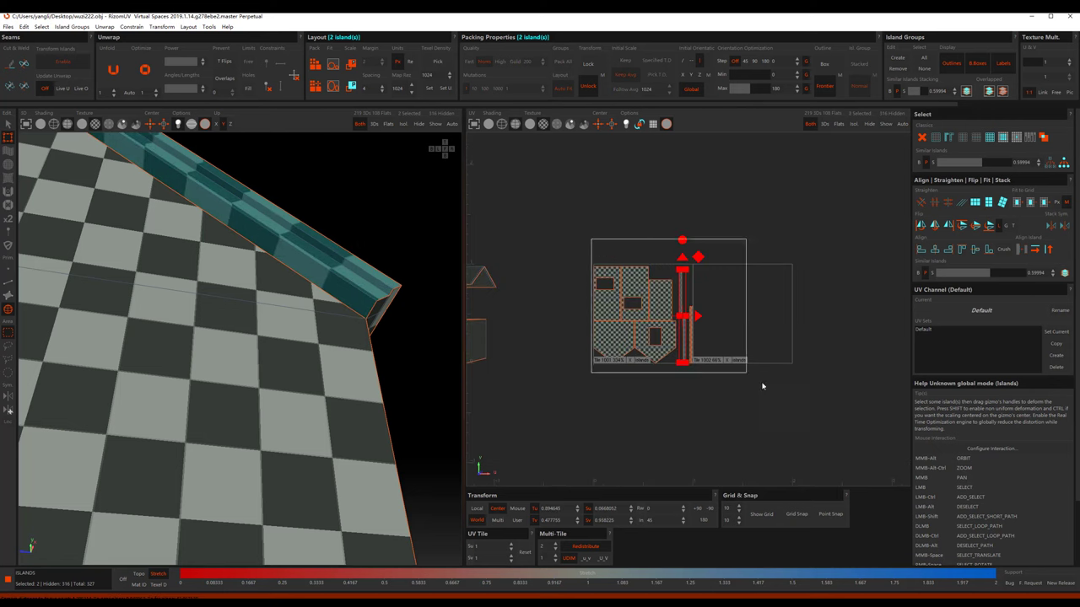
pyautogui.hotkey('ctrl', 'a')
pyautogui.moveTo(380, 338)
pyautogui.keyDown('alt'); pyautogui.mouseDown(button='middle')
pyautogui.moveTo(281, 335)
pyautogui.moveTo(224, 357)
pyautogui.moveTo(203, 391)
pyautogui.moveTo(202, 379)
pyautogui.moveTo(268, 368)
pyautogui.moveTo(202, 376)
pyautogui.mouseUp(button='middle'); pyautogui.keyUp('alt')
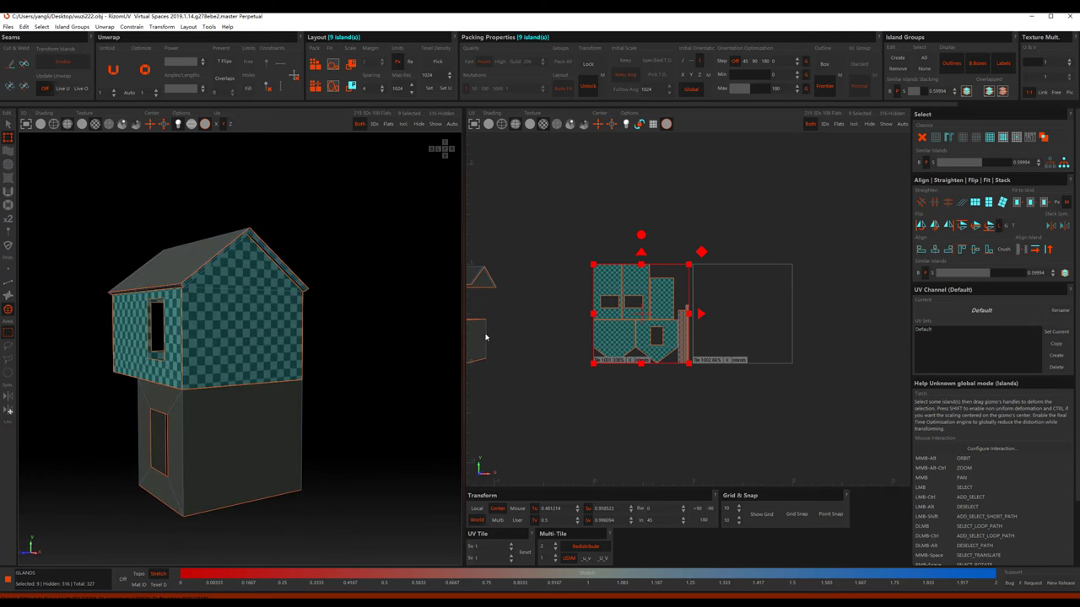
pyautogui.scroll(-2, 695, 301)
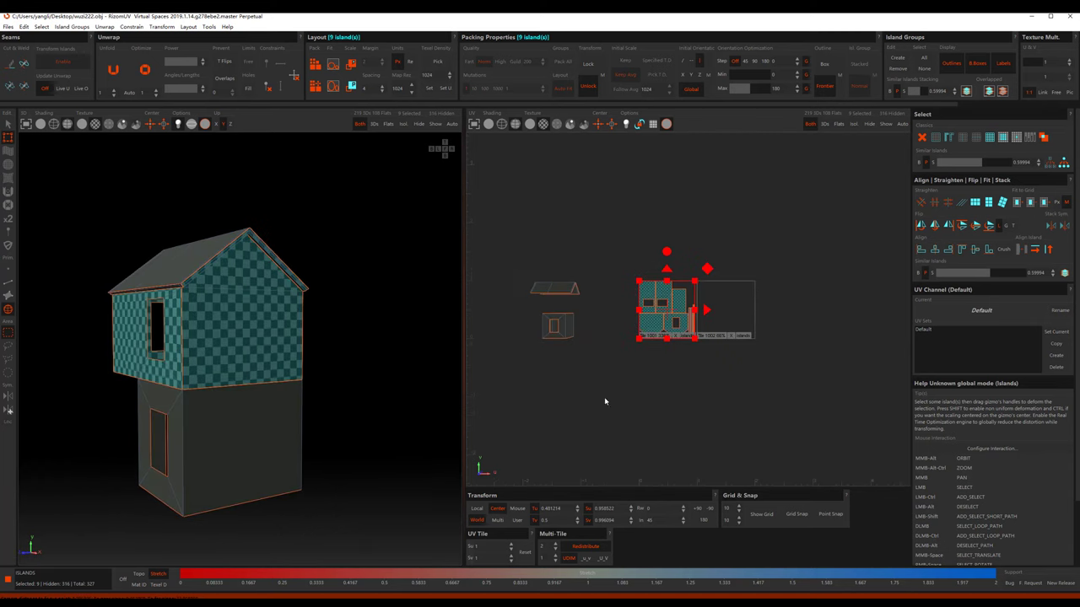
# Step: Add a third UV tile, move the selected islands into 1003, and unfold and pack the roof and lower-house islands into 1001–1002
pyautogui.click(557, 547)
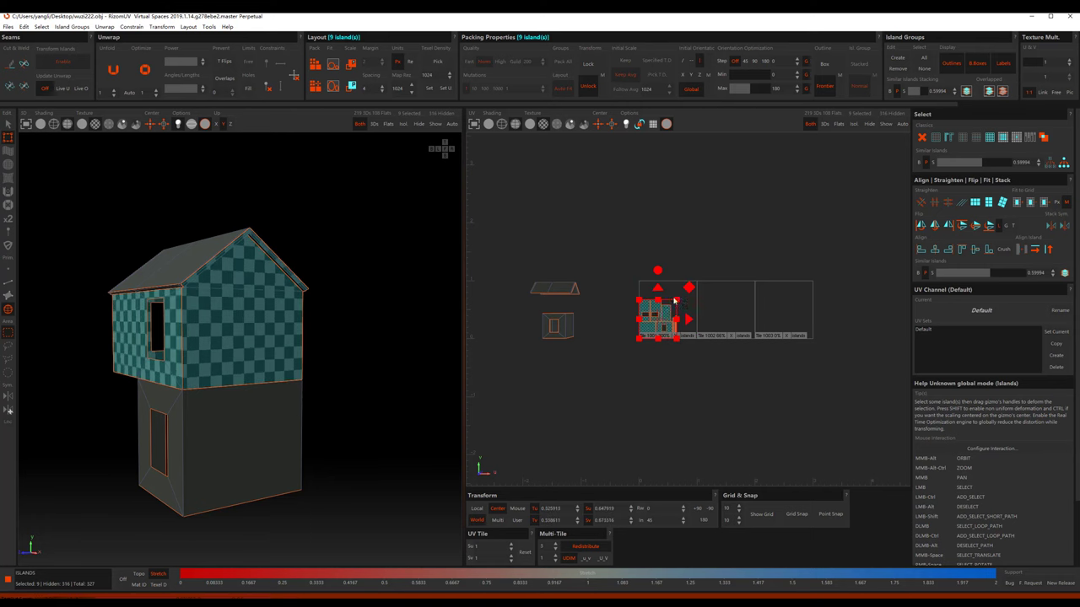
pyautogui.moveTo(699, 294); pyautogui.dragTo(786, 305)
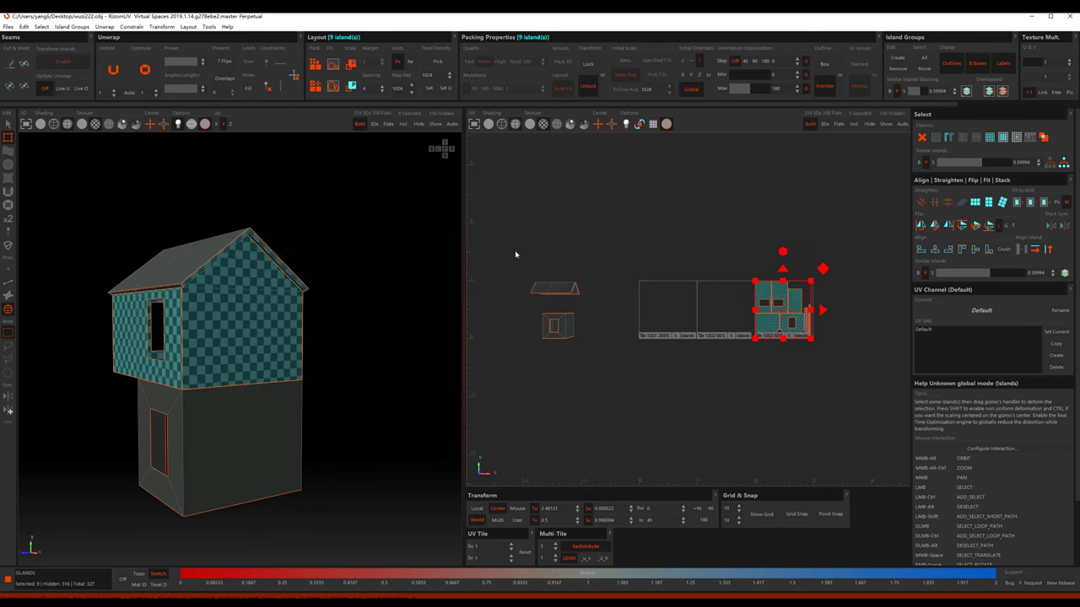
pyautogui.moveTo(516, 254); pyautogui.dragTo(610, 377)
pyautogui.press('u')
pyautogui.press('p')
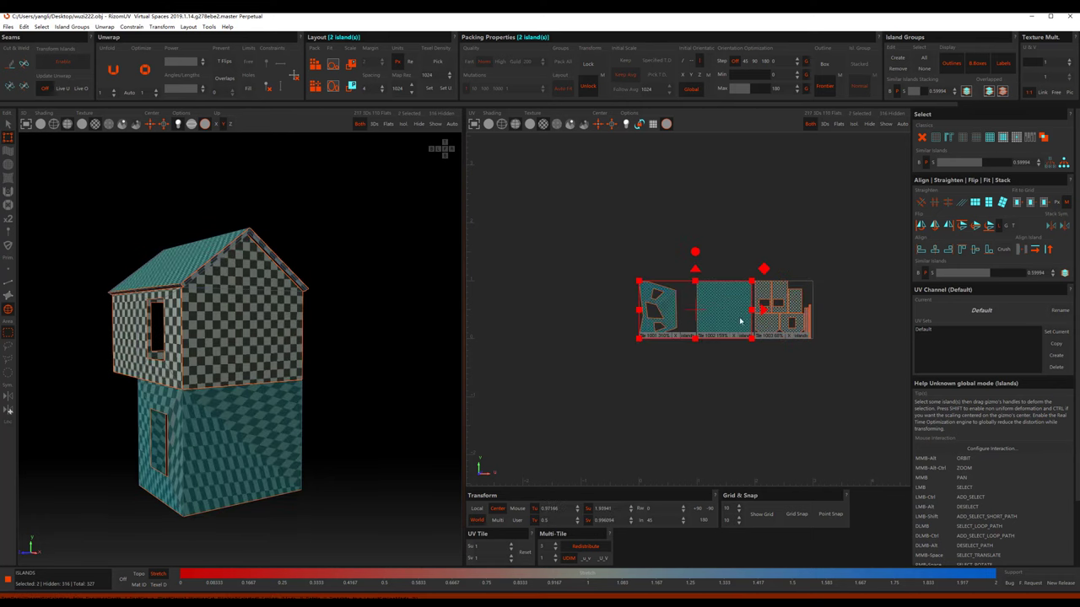
# Step: Shrink the islands into tile 1001's upper right and place the two small islands on the right tile
pyautogui.moveTo(753, 287); pyautogui.dragTo(662, 324)
pyautogui.scroll(2, 672, 296)
pyautogui.scroll(1, 673, 296)
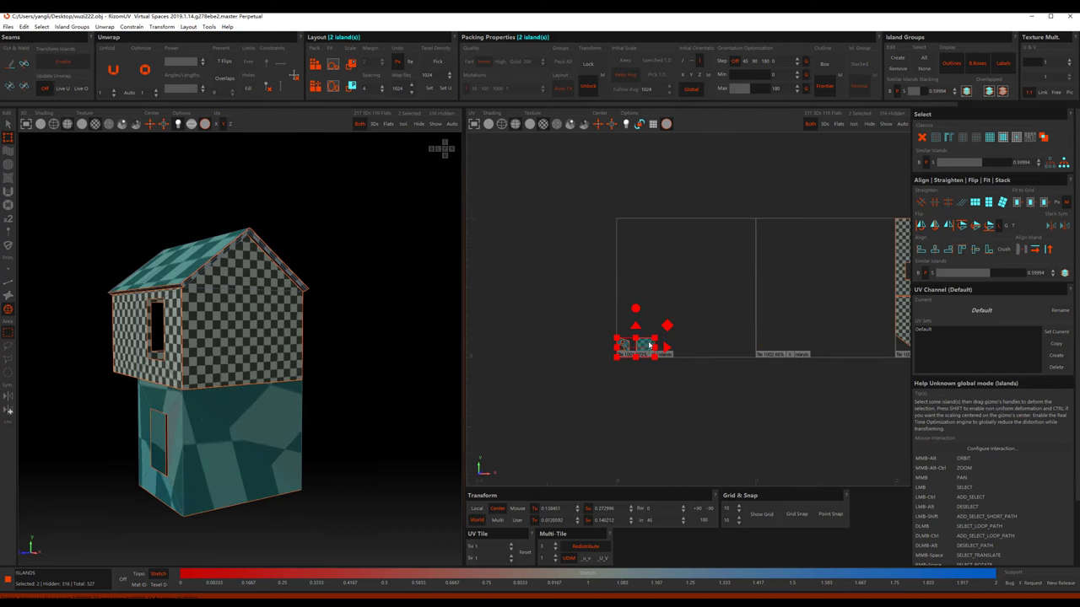
pyautogui.scroll(2, 672, 295)
pyautogui.moveTo(486, 391); pyautogui.dragTo(881, 246)
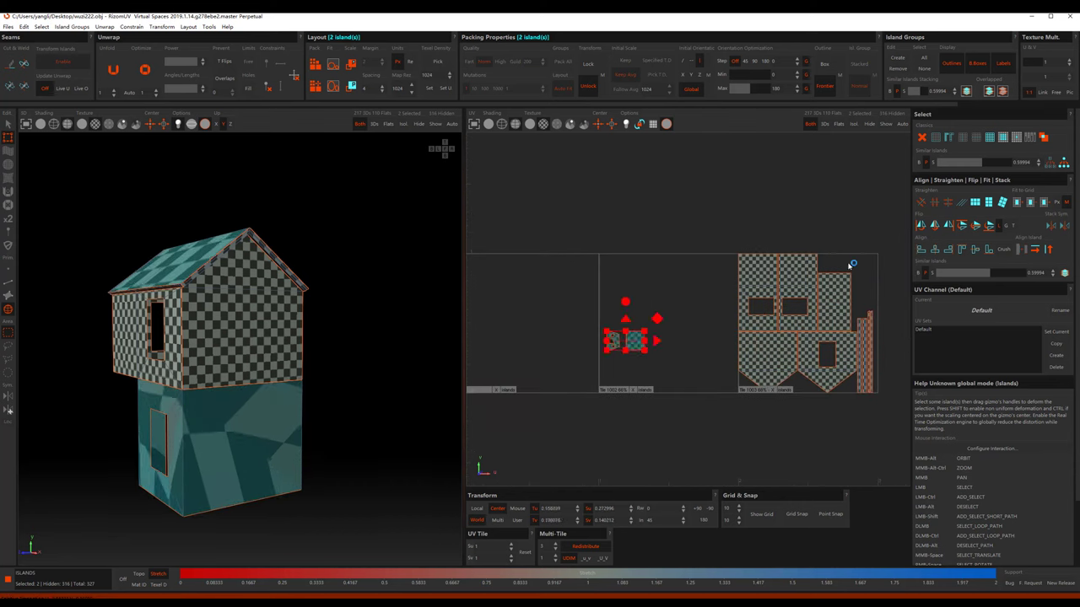
pyautogui.scroll(3, 859, 302)
pyautogui.moveTo(859, 302); pyautogui.dragTo(841, 356)
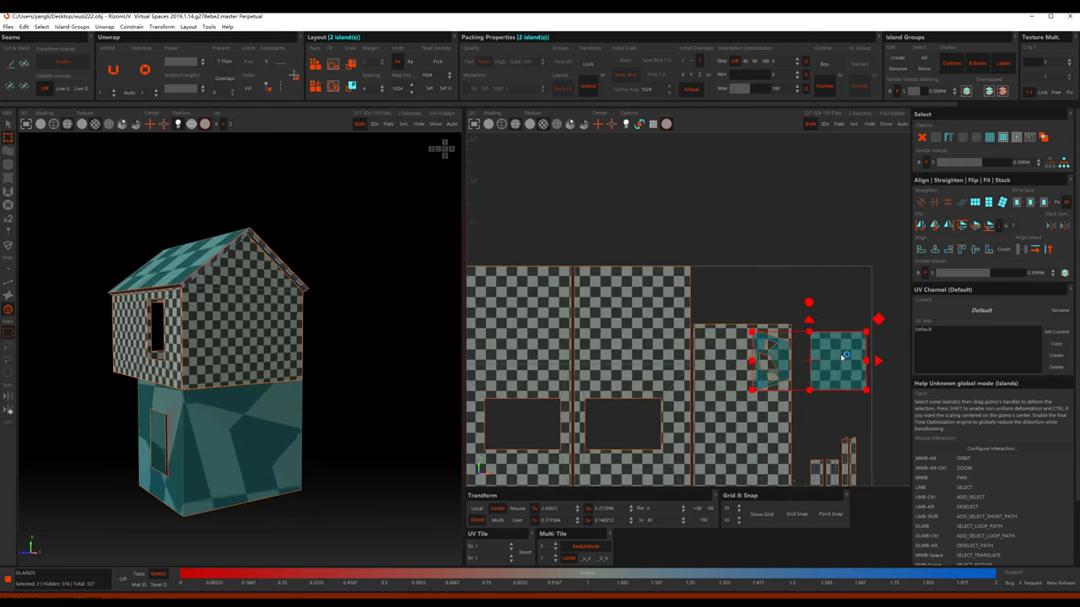
# Step: Narrow and shrink the left small island and fit it inside the wall's window opening
pyautogui.click(768, 358)
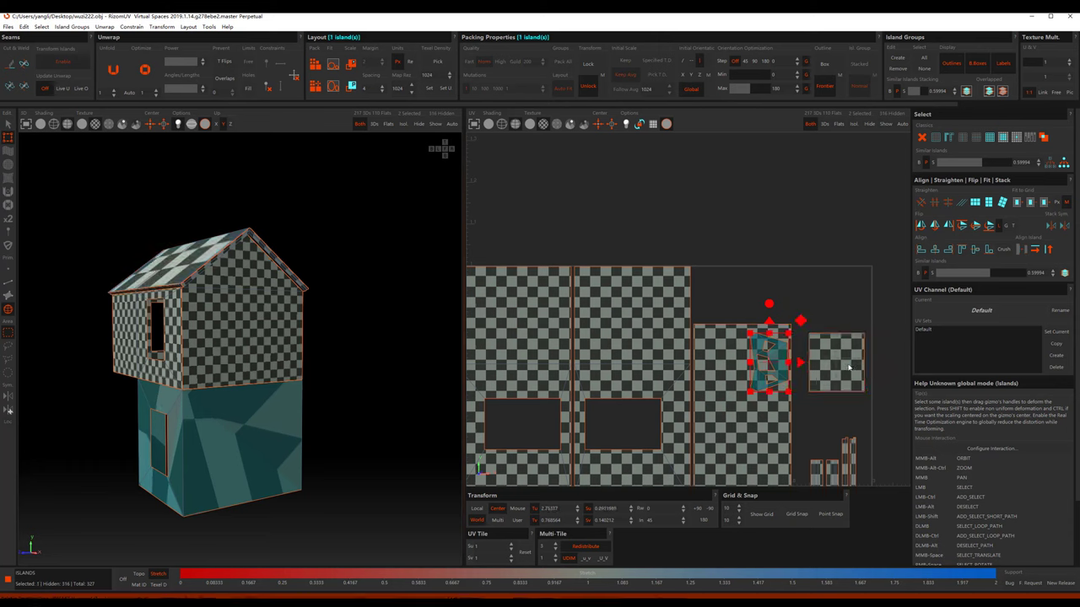
pyautogui.moveTo(829, 334); pyautogui.dragTo(827, 267)
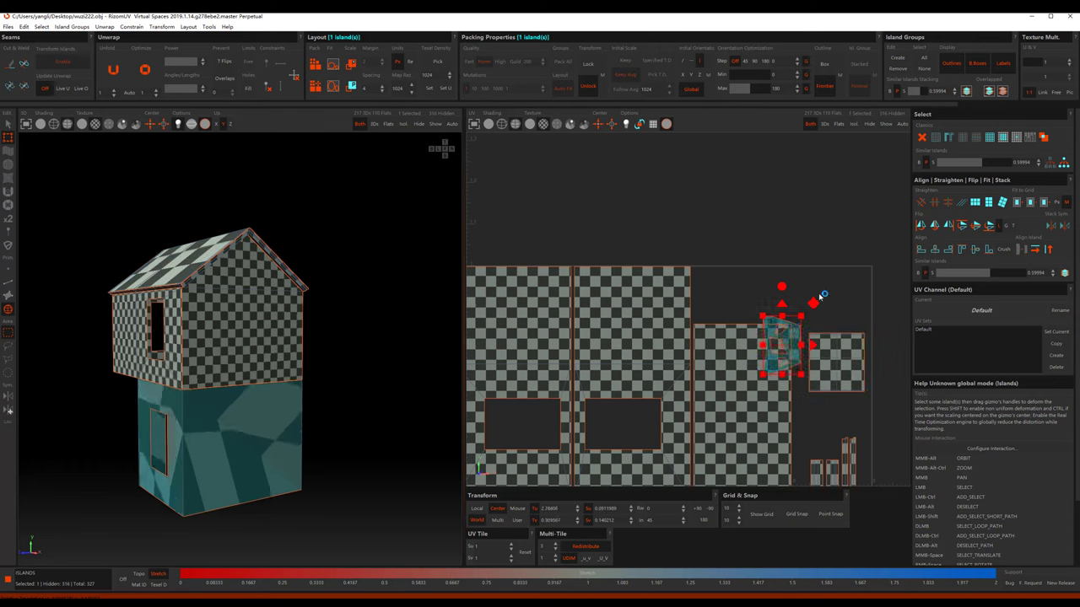
pyautogui.click(1002, 202)
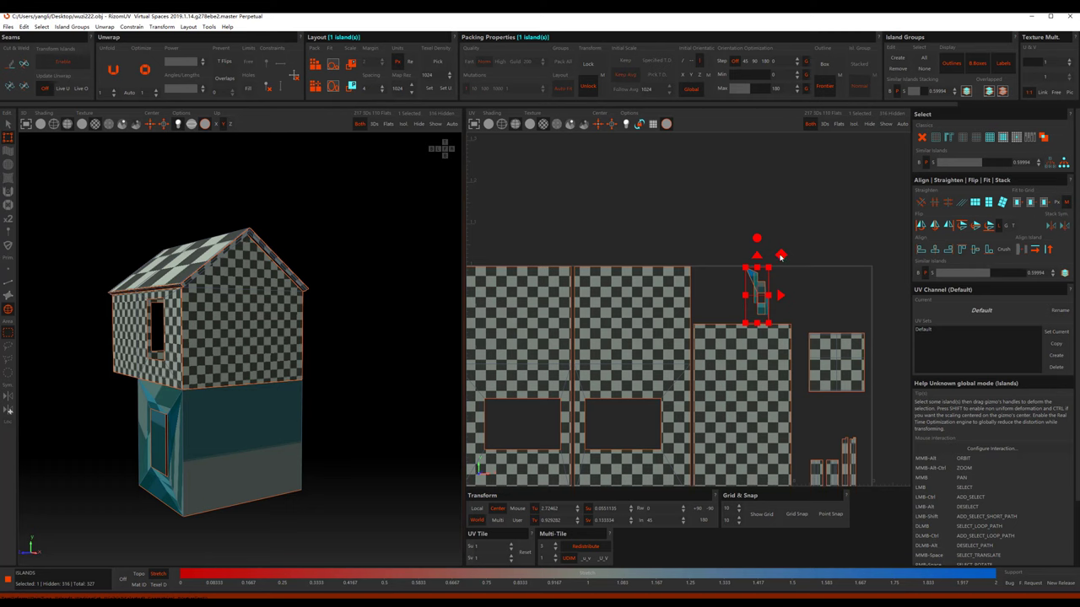
pyautogui.moveTo(780, 256)
pyautogui.mouseDown()
pyautogui.moveTo(730, 290)
pyautogui.moveTo(630, 426)
pyautogui.mouseUp()
pyautogui.keyDown('alt'); pyautogui.moveTo(261, 337); pyautogui.dragTo(283, 335, button='middle'); pyautogui.keyUp('alt')
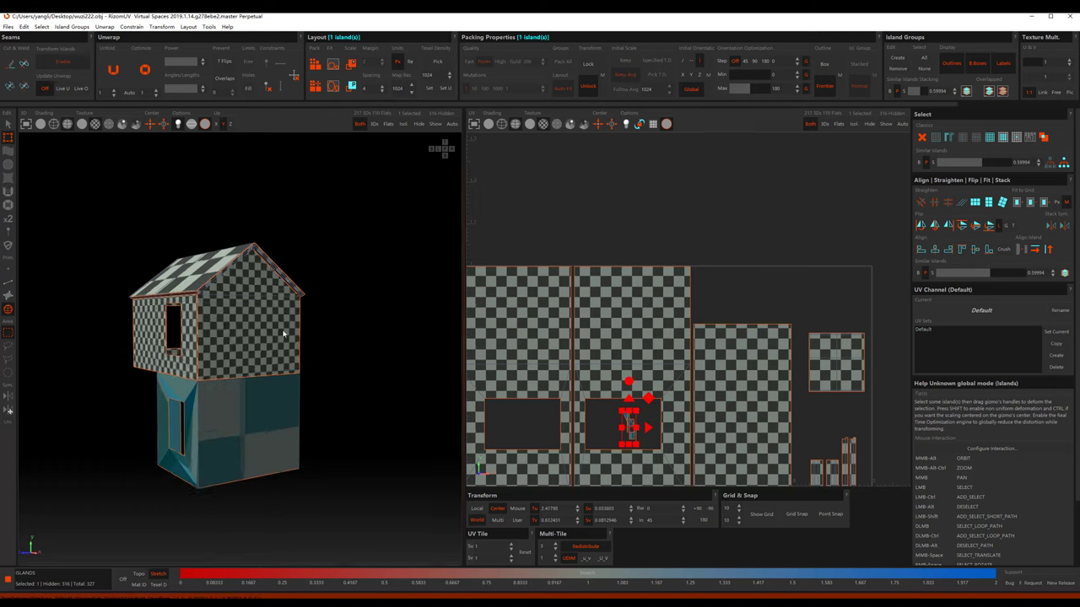
# Step: Repack the islands into the tile, then select the roof island in the 3D view
pyautogui.press('p')
pyautogui.moveTo(433, 368)
pyautogui.keyDown('alt'); pyautogui.mouseDown(button='middle')
pyautogui.moveTo(362, 326)
pyautogui.moveTo(341, 276)
pyautogui.moveTo(552, 279)
pyautogui.mouseUp(button='middle'); pyautogui.keyUp('alt')
pyautogui.click(306, 295)
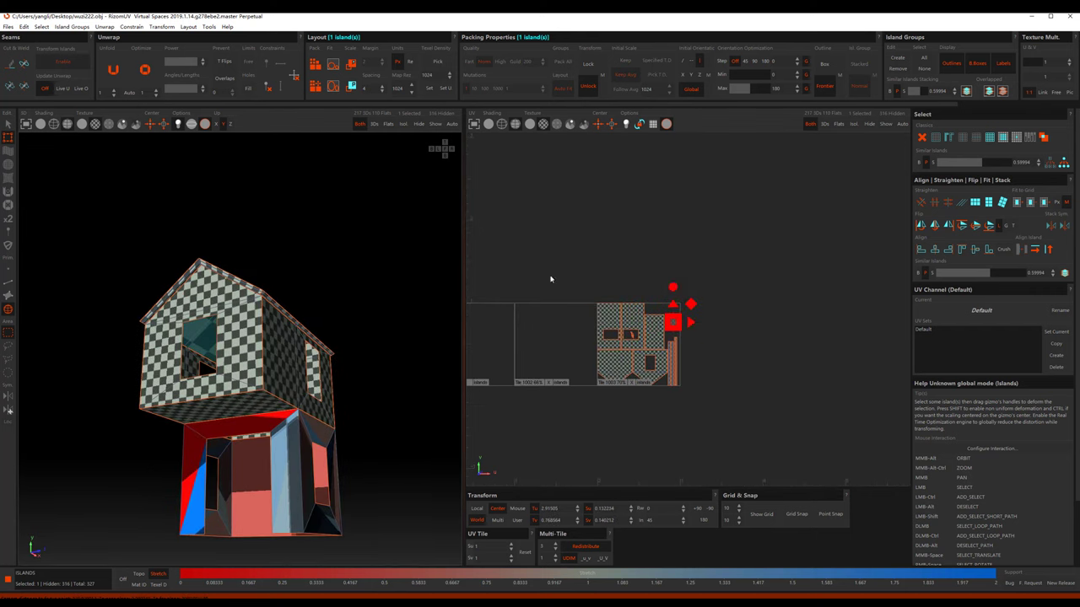
# Step: Unhide all house parts, then orbit to the lower front wall and select its first boards
pyautogui.scroll(3, 551, 279)
pyautogui.scroll(-3, 386, 231)
pyautogui.click(435, 124)
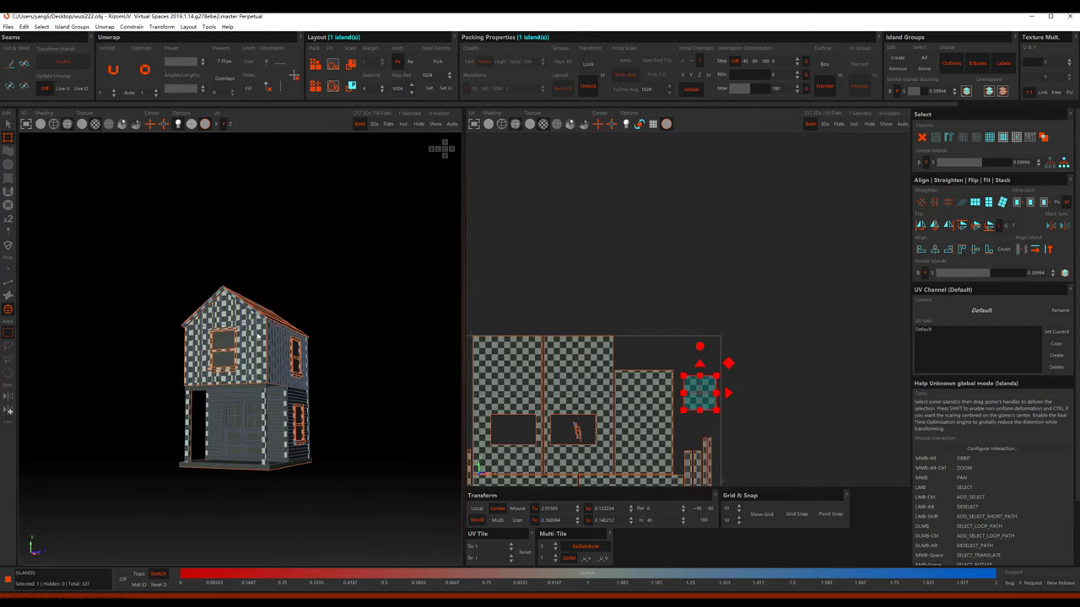
pyautogui.moveTo(368, 168)
pyautogui.keyDown('alt'); pyautogui.mouseDown(button='middle')
pyautogui.moveTo(320, 340)
pyautogui.moveTo(398, 341)
pyautogui.moveTo(211, 329)
pyautogui.mouseUp(button='middle'); pyautogui.keyUp('alt')
pyautogui.scroll(2, 253, 337)
pyautogui.keyDown('alt'); pyautogui.moveTo(262, 382); pyautogui.dragTo(229, 401, button='middle'); pyautogui.keyUp('alt')
pyautogui.scroll(3, 244, 388)
pyautogui.keyDown('ctrl'); pyautogui.click(235, 421); pyautogui.keyUp('ctrl')
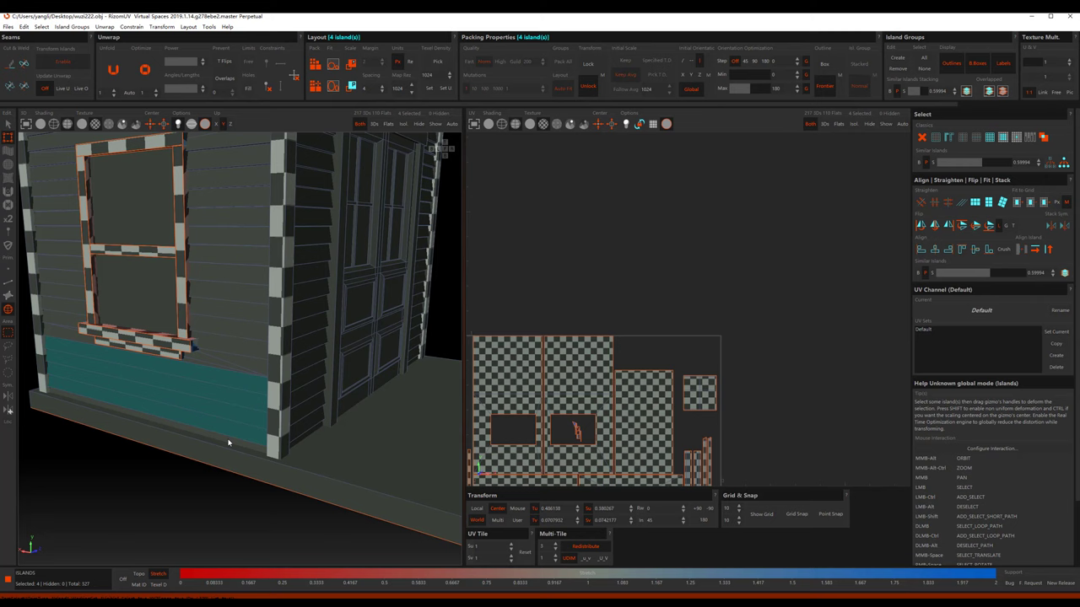
# Step: Add the window-wall boards below, above and left of the window to the selection
pyautogui.keyDown('ctrl'); pyautogui.click(239, 349); pyautogui.keyUp('ctrl')
pyautogui.keyDown('ctrl'); pyautogui.click(222, 279); pyautogui.keyUp('ctrl')
pyautogui.keyDown('ctrl'); pyautogui.click(219, 203); pyautogui.keyUp('ctrl')
pyautogui.keyDown('alt'); pyautogui.moveTo(219, 204); pyautogui.dragTo(214, 282, button='middle'); pyautogui.keyUp('alt')
pyautogui.keyDown('ctrl'); pyautogui.click(216, 258); pyautogui.keyUp('ctrl')
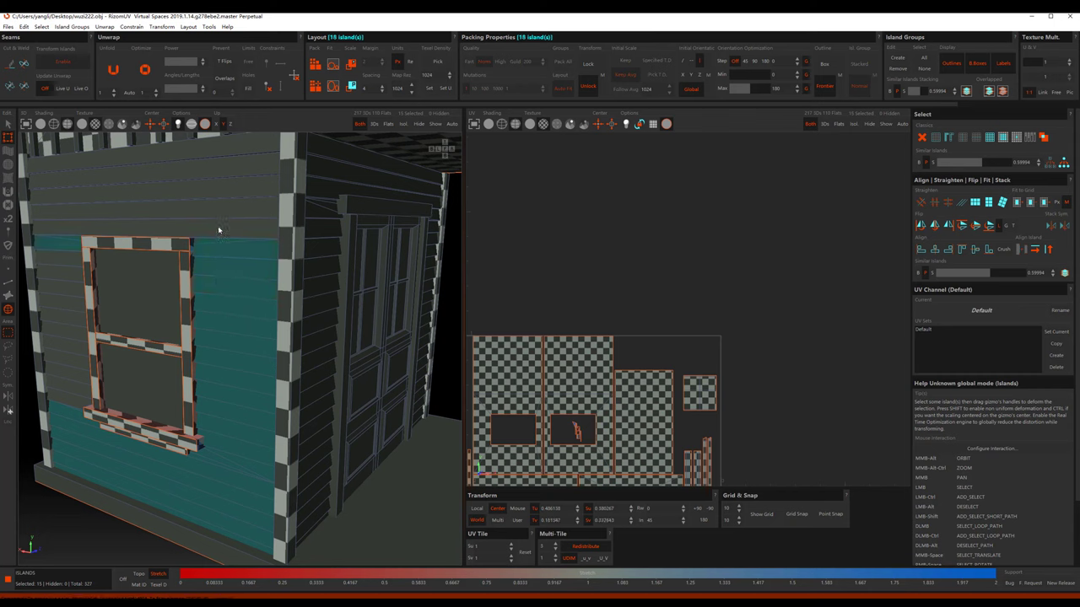
pyautogui.keyDown('ctrl'); pyautogui.click(218, 230); pyautogui.keyUp('ctrl')
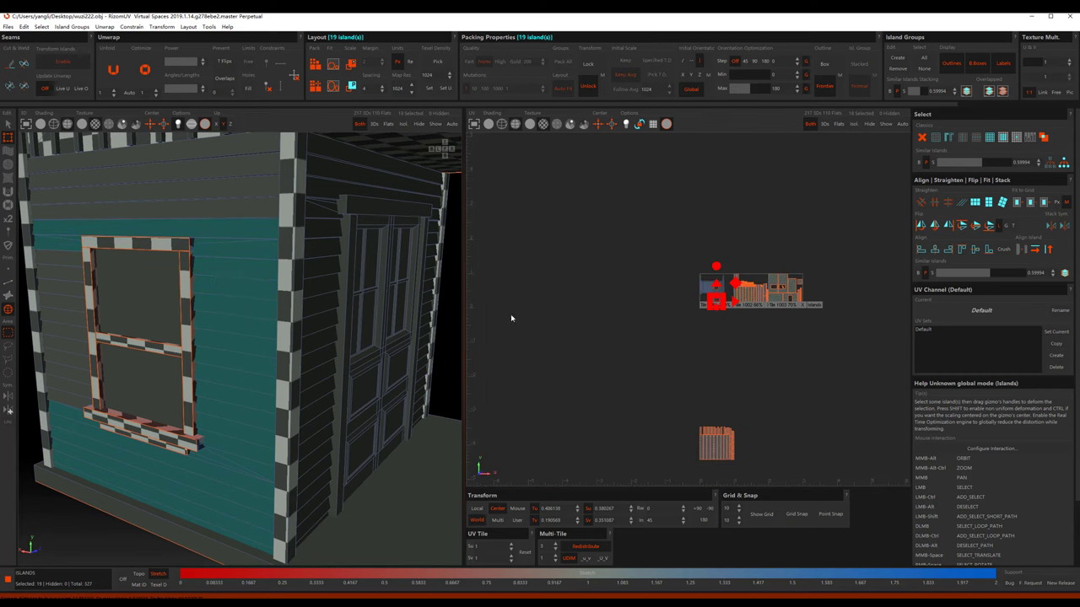
pyautogui.keyDown('ctrl'); pyautogui.click(194, 170); pyautogui.keyUp('ctrl')
pyautogui.keyDown('ctrl'); pyautogui.click(63, 258); pyautogui.keyUp('ctrl')
pyautogui.keyDown('ctrl'); pyautogui.click(61, 345); pyautogui.keyUp('ctrl')
# Step: Add the boards above, left of and below the front door to the selection
pyautogui.keyDown('alt'); pyautogui.moveTo(68, 400); pyautogui.dragTo(226, 333, button='middle'); pyautogui.keyUp('alt')
pyautogui.scroll(3, 175, 264)
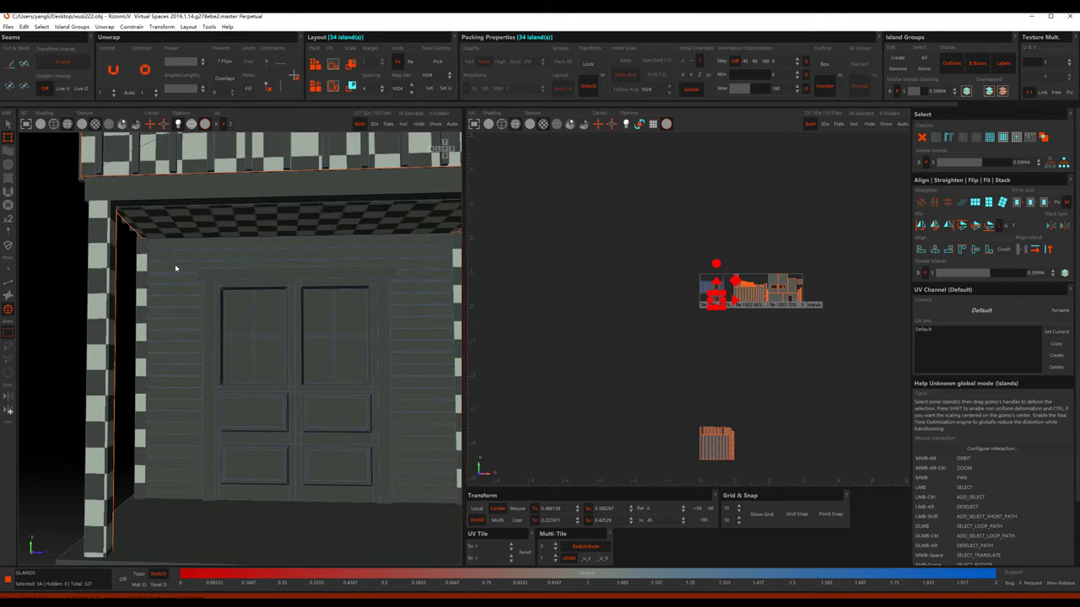
pyautogui.keyDown('ctrl'); pyautogui.click(172, 283); pyautogui.keyUp('ctrl')
pyautogui.keyDown('ctrl'); pyautogui.click(177, 340); pyautogui.keyUp('ctrl')
pyautogui.keyDown('ctrl'); pyautogui.click(174, 357); pyautogui.keyUp('ctrl')
pyautogui.keyDown('ctrl'); pyautogui.click(166, 398); pyautogui.keyUp('ctrl')
pyautogui.keyDown('ctrl'); pyautogui.click(169, 498); pyautogui.keyUp('ctrl')
# Step: Add the boards to the right of the door, down to the lower ones
pyautogui.keyDown('alt'); pyautogui.moveTo(169, 497); pyautogui.dragTo(441, 149, button='middle'); pyautogui.keyUp('alt')
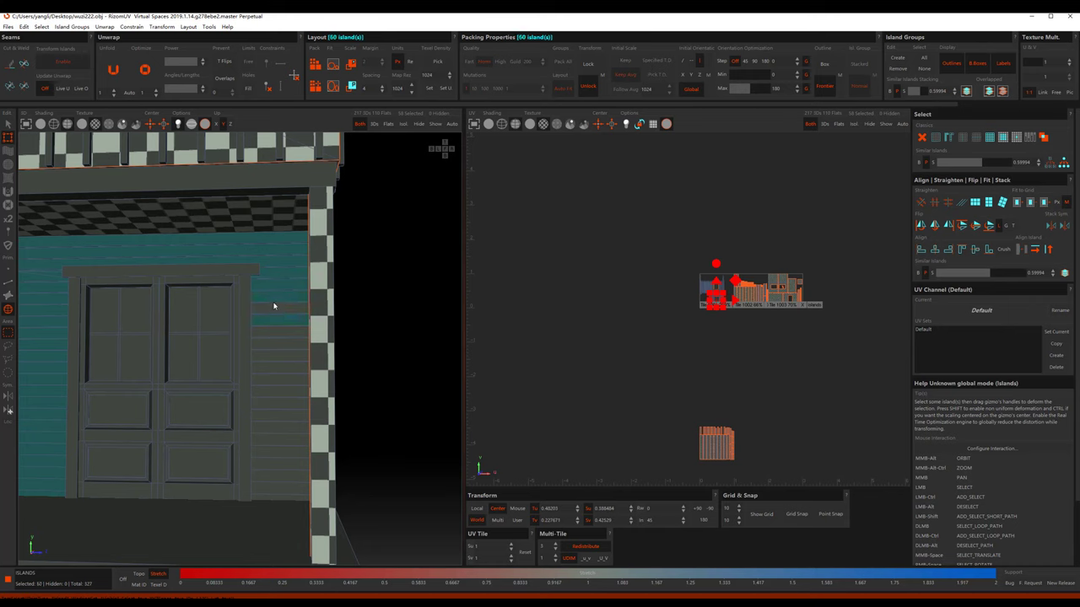
pyautogui.keyDown('ctrl'); pyautogui.click(273, 317); pyautogui.keyUp('ctrl')
pyautogui.keyDown('ctrl'); pyautogui.click(273, 419); pyautogui.keyUp('ctrl')
pyautogui.keyDown('ctrl'); pyautogui.click(271, 428); pyautogui.keyUp('ctrl')
pyautogui.keyDown('ctrl'); pyautogui.click(268, 456); pyautogui.keyUp('ctrl')
pyautogui.keyDown('ctrl'); pyautogui.click(270, 465); pyautogui.keyUp('ctrl')
# Step: Add the last lower boards right of the door and the boards down the porch-corner wall
pyautogui.keyDown('ctrl'); pyautogui.click(269, 475); pyautogui.keyUp('ctrl')
pyautogui.keyDown('ctrl'); pyautogui.click(267, 485); pyautogui.keyUp('ctrl')
pyautogui.keyDown('ctrl'); pyautogui.click(265, 496); pyautogui.keyUp('ctrl')
pyautogui.keyDown('alt'); pyautogui.moveTo(374, 389); pyautogui.dragTo(333, 311, button='middle'); pyautogui.keyUp('alt')
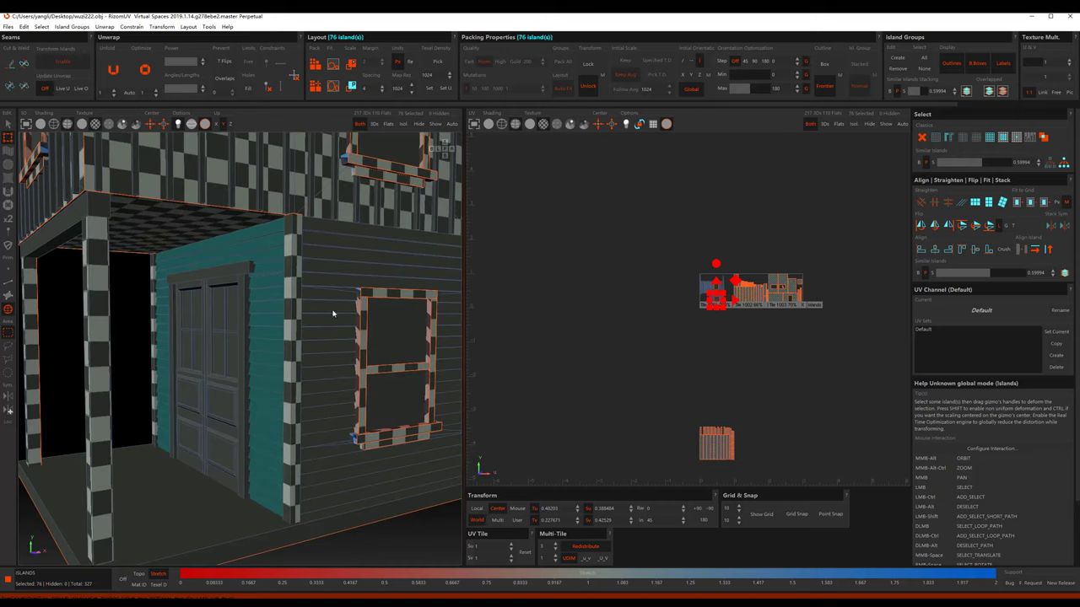
pyautogui.keyDown('ctrl'); pyautogui.click(321, 237); pyautogui.keyUp('ctrl')
pyautogui.keyDown('ctrl'); pyautogui.click(318, 256); pyautogui.keyUp('ctrl')
pyautogui.keyDown('ctrl'); pyautogui.click(321, 268); pyautogui.keyUp('ctrl')
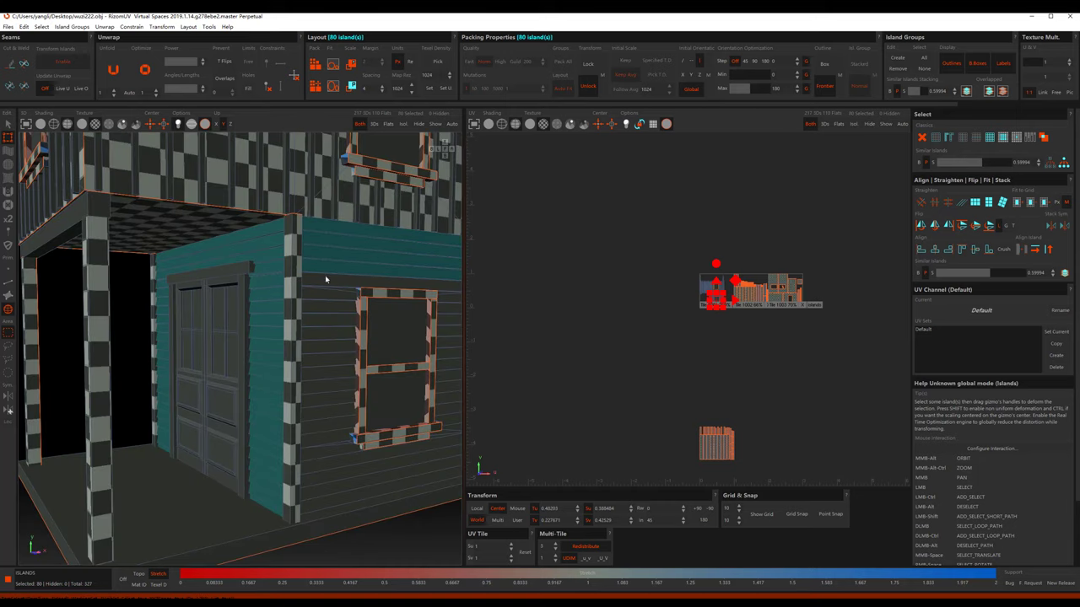
pyautogui.keyDown('ctrl'); pyautogui.click(325, 280); pyautogui.keyUp('ctrl')
pyautogui.keyDown('ctrl'); pyautogui.click(322, 293); pyautogui.keyUp('ctrl')
pyautogui.keyDown('ctrl'); pyautogui.click(322, 307); pyautogui.keyUp('ctrl')
pyautogui.keyDown('ctrl'); pyautogui.click(323, 321); pyautogui.keyUp('ctrl')
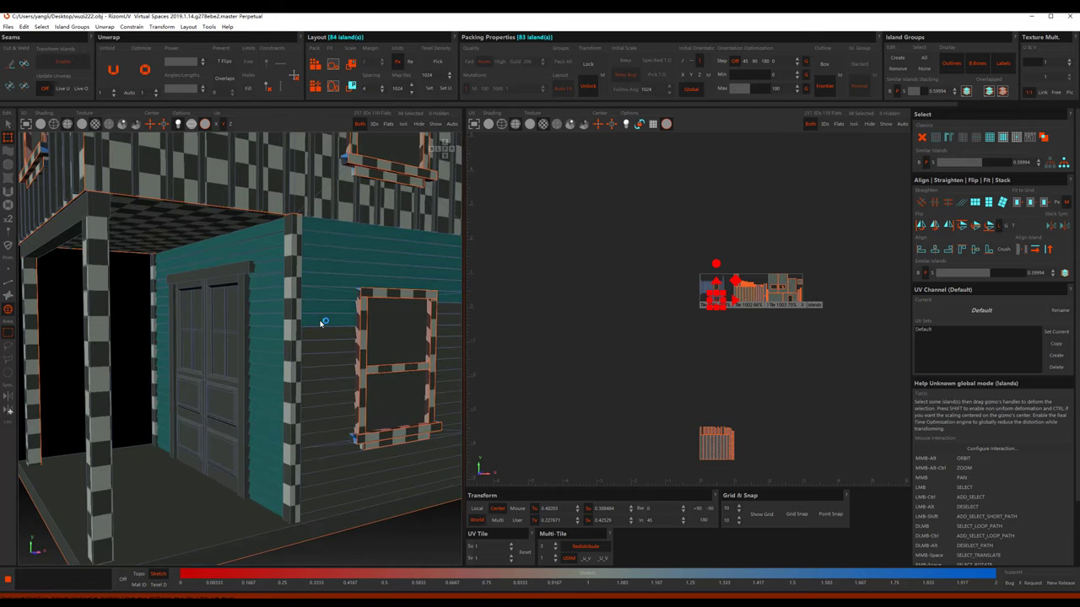
pyautogui.keyDown('ctrl'); pyautogui.click(321, 335); pyautogui.keyUp('ctrl')
pyautogui.keyDown('ctrl'); pyautogui.click(319, 348); pyautogui.keyUp('ctrl')
pyautogui.keyDown('ctrl'); pyautogui.click(319, 357); pyautogui.keyUp('ctrl')
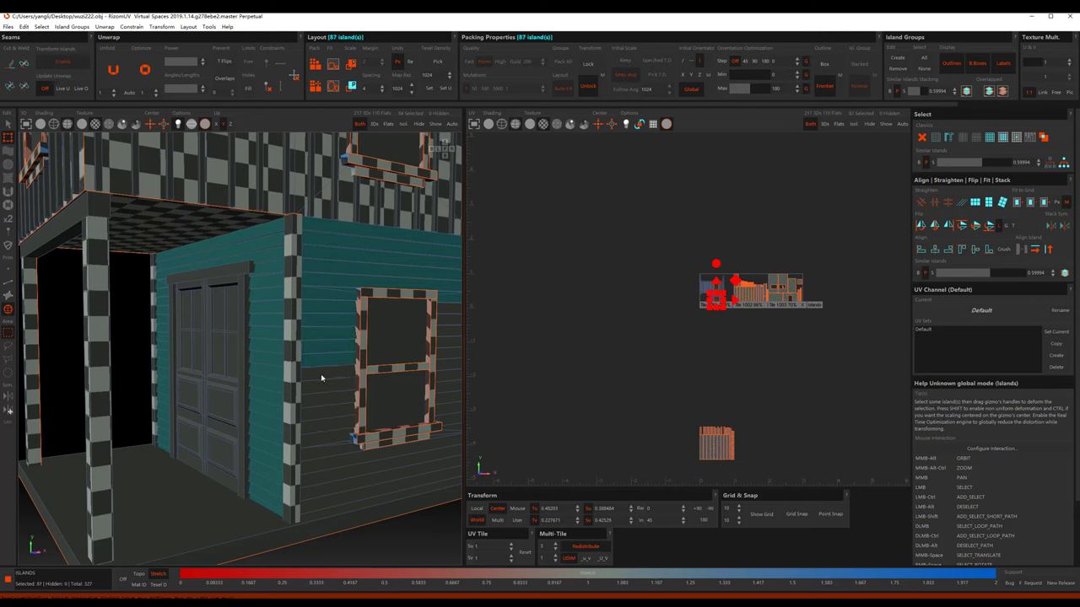
# Step: Add the boards left of and below the window to the selection
pyautogui.keyDown('ctrl'); pyautogui.click(322, 374); pyautogui.keyUp('ctrl')
pyautogui.keyDown('ctrl'); pyautogui.click(323, 387); pyautogui.keyUp('ctrl')
pyautogui.keyDown('ctrl'); pyautogui.click(323, 400); pyautogui.keyUp('ctrl')
pyautogui.keyDown('ctrl'); pyautogui.click(324, 414); pyautogui.keyUp('ctrl')
pyautogui.keyDown('ctrl'); pyautogui.click(326, 455); pyautogui.keyUp('ctrl')
pyautogui.keyDown('ctrl'); pyautogui.click(322, 469); pyautogui.keyUp('ctrl')
pyautogui.keyDown('ctrl'); pyautogui.click(324, 469); pyautogui.keyUp('ctrl')
pyautogui.keyDown('ctrl'); pyautogui.click(325, 482); pyautogui.keyUp('ctrl')
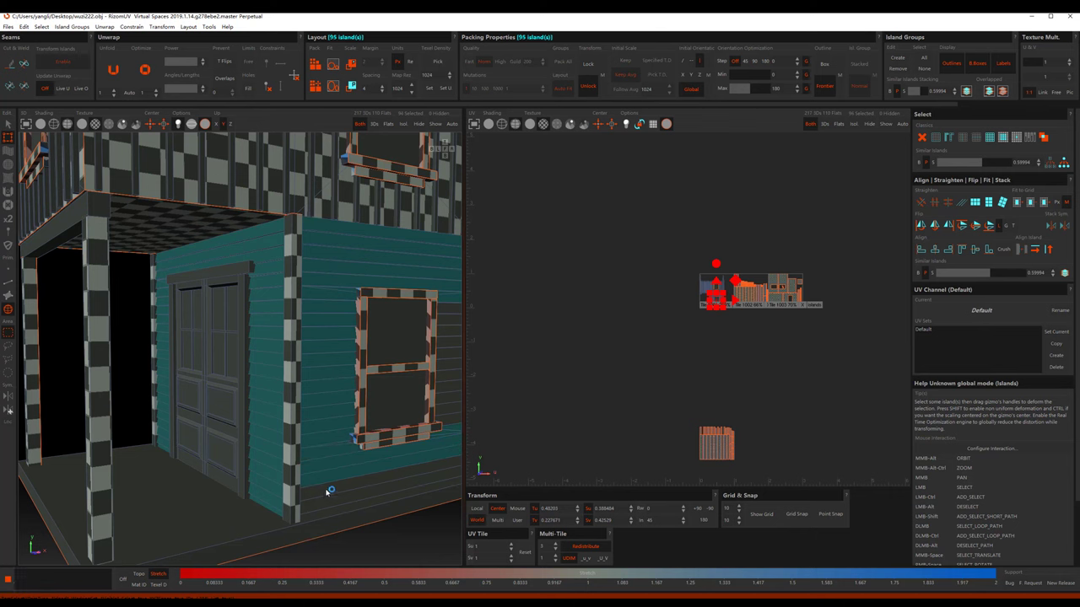
pyautogui.keyDown('ctrl'); pyautogui.click(326, 497); pyautogui.keyUp('ctrl')
pyautogui.keyDown('ctrl'); pyautogui.click(343, 487); pyautogui.keyUp('ctrl')
# Step: Add the column of boards to the right of the window
pyautogui.keyDown('alt'); pyautogui.moveTo(343, 483); pyautogui.dragTo(334, 405, button='middle'); pyautogui.keyUp('alt')
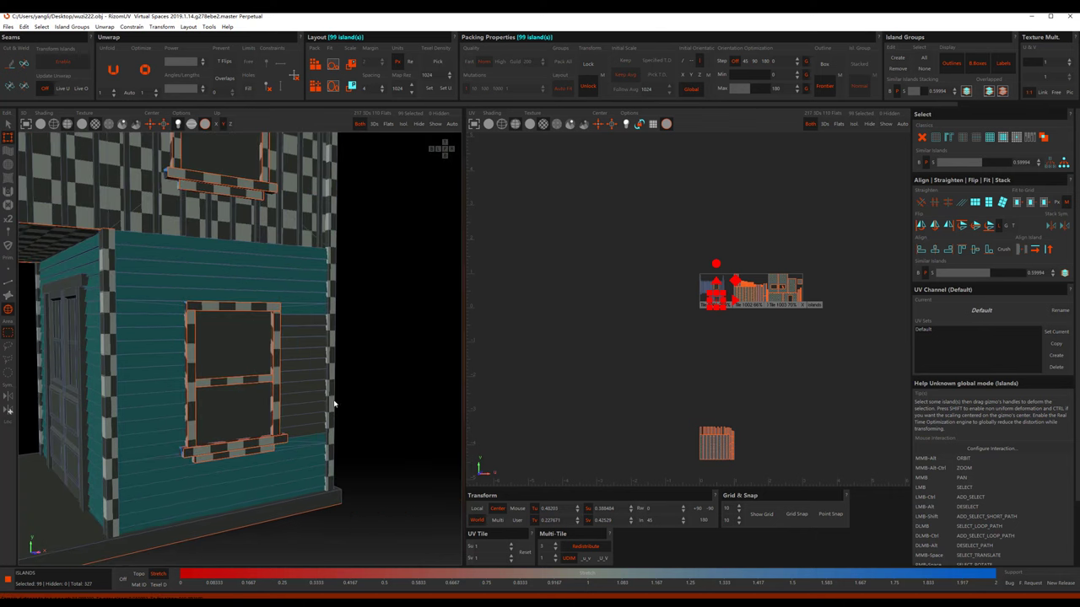
pyautogui.keyDown('ctrl'); pyautogui.click(318, 321); pyautogui.keyUp('ctrl')
pyautogui.keyDown('ctrl'); pyautogui.click(316, 333); pyautogui.keyUp('ctrl')
pyautogui.keyDown('ctrl'); pyautogui.click(316, 345); pyautogui.keyUp('ctrl')
pyautogui.keyDown('ctrl'); pyautogui.click(312, 357); pyautogui.keyUp('ctrl')
pyautogui.keyDown('ctrl'); pyautogui.click(308, 368); pyautogui.keyUp('ctrl')
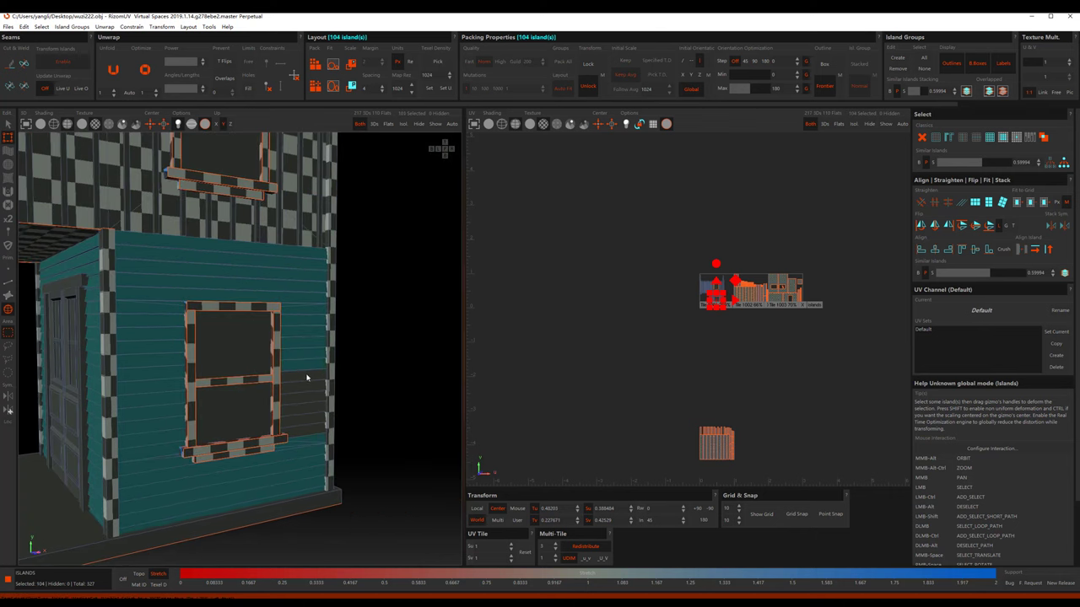
pyautogui.keyDown('ctrl'); pyautogui.click(306, 378); pyautogui.keyUp('ctrl')
pyautogui.keyDown('ctrl'); pyautogui.click(304, 390); pyautogui.keyUp('ctrl')
pyautogui.keyDown('ctrl'); pyautogui.click(302, 403); pyautogui.keyUp('ctrl')
pyautogui.keyDown('ctrl'); pyautogui.click(301, 416); pyautogui.keyUp('ctrl')
pyautogui.keyDown('ctrl'); pyautogui.click(298, 429); pyautogui.keyUp('ctrl')
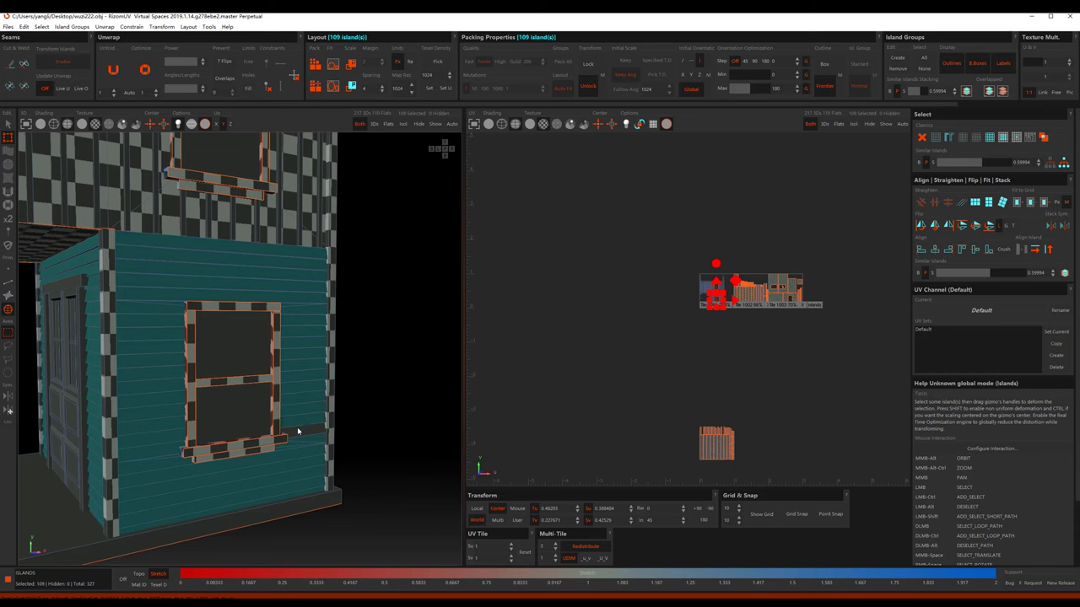
pyautogui.keyDown('ctrl'); pyautogui.click(300, 429); pyautogui.keyUp('ctrl')
# Step: Add the right side wall boards and the bottom board, bringing the selection to 128 islands
pyautogui.keyDown('alt'); pyautogui.moveTo(357, 366); pyautogui.dragTo(284, 264, button='middle'); pyautogui.keyUp('alt')
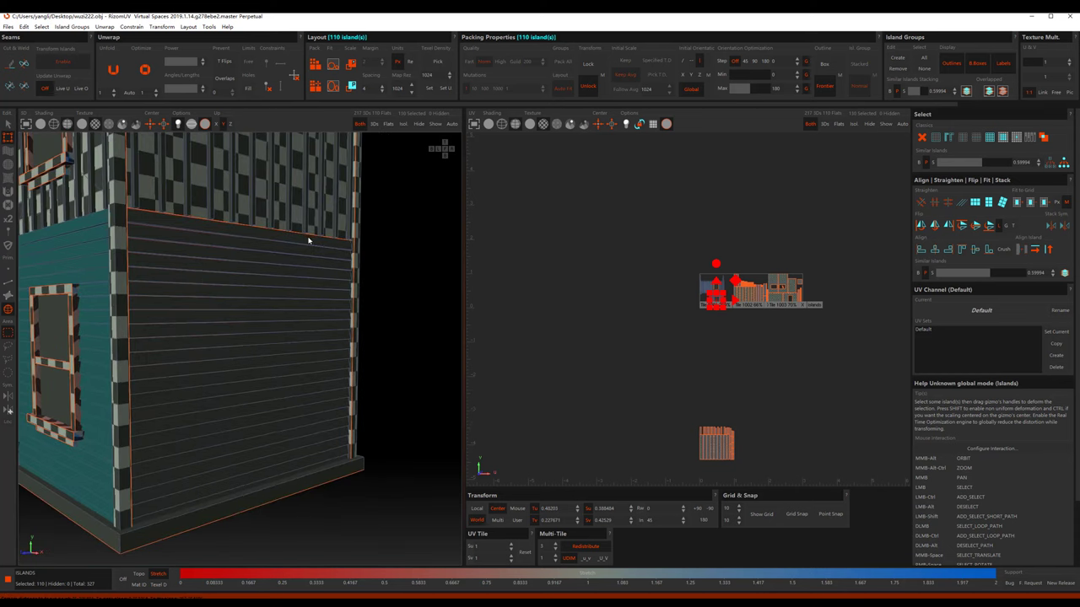
pyautogui.keyDown('ctrl'); pyautogui.click(308, 240); pyautogui.keyUp('ctrl')
pyautogui.keyDown('ctrl'); pyautogui.click(305, 255); pyautogui.keyUp('ctrl')
pyautogui.keyDown('ctrl'); pyautogui.click(301, 268); pyautogui.keyUp('ctrl')
pyautogui.keyDown('ctrl'); pyautogui.click(299, 278); pyautogui.keyUp('ctrl')
pyautogui.keyDown('ctrl'); pyautogui.click(299, 316); pyautogui.keyUp('ctrl')
pyautogui.keyDown('ctrl'); pyautogui.click(300, 327); pyautogui.keyUp('ctrl')
pyautogui.keyDown('ctrl'); pyautogui.click(296, 355); pyautogui.keyUp('ctrl')
pyautogui.keyDown('ctrl'); pyautogui.click(295, 364); pyautogui.keyUp('ctrl')
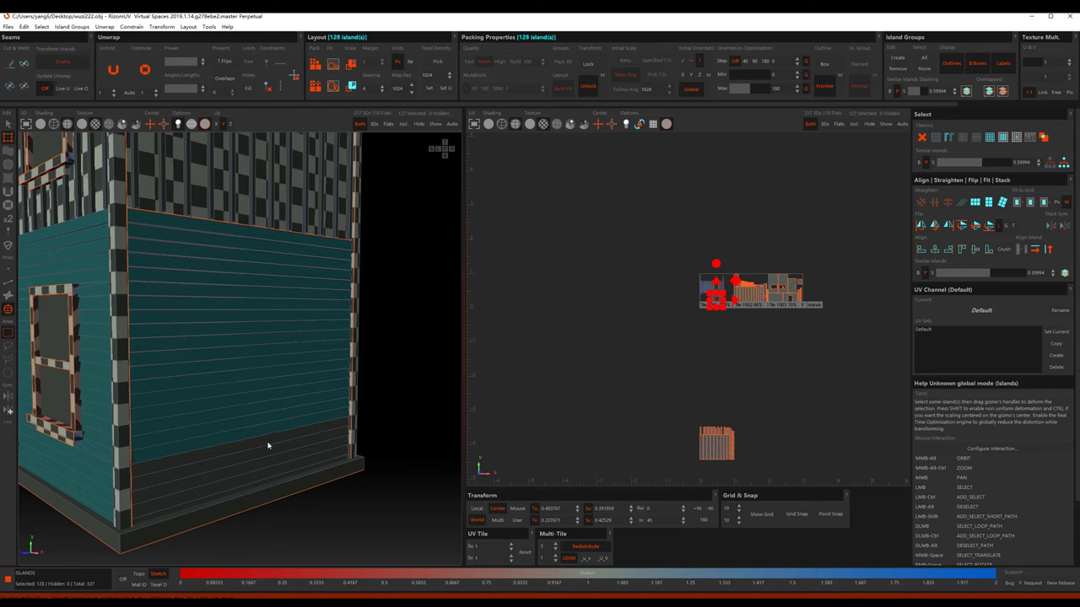
pyautogui.keyDown('ctrl'); pyautogui.click(167, 513); pyautogui.keyUp('ctrl')
# Step: Shift-select the row of front wall boards across the house into the island selection
pyautogui.keyDown('ctrl'); pyautogui.click(165, 513); pyautogui.keyUp('ctrl')
pyautogui.keyDown('alt'); pyautogui.moveTo(166, 514); pyautogui.dragTo(205, 422, button='middle'); pyautogui.keyUp('alt')
pyautogui.scroll(-5, 178, 400)
pyautogui.keyDown('alt'); pyautogui.moveTo(152, 381); pyautogui.dragTo(242, 347, button='middle'); pyautogui.keyUp('alt')
pyautogui.scroll(3, 271, 277)
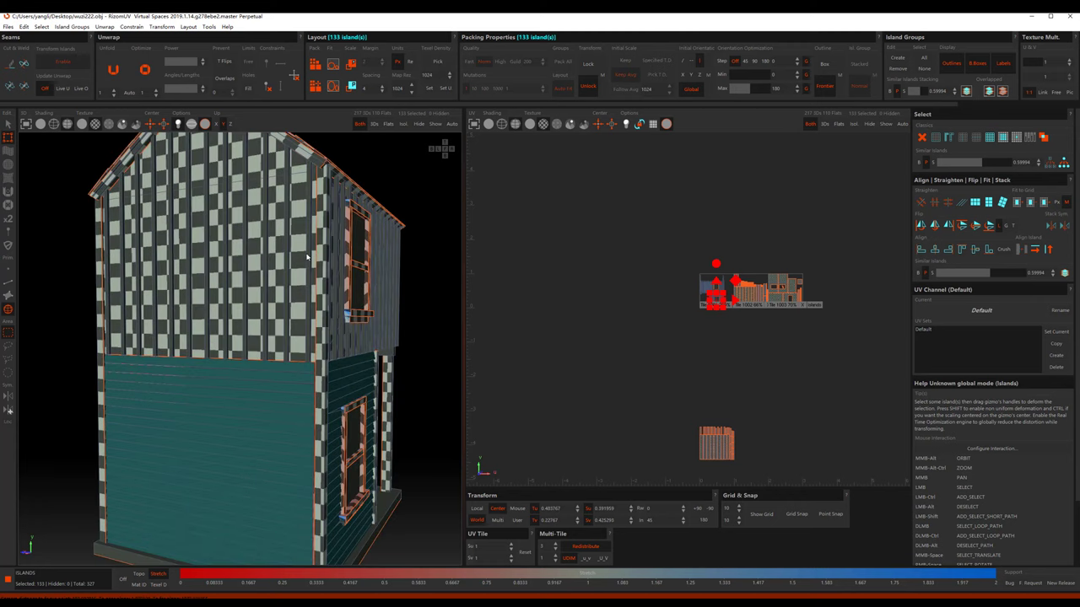
pyautogui.keyDown('ctrl'); pyautogui.click(293, 263); pyautogui.keyUp('ctrl')
pyautogui.keyDown('ctrl'); pyautogui.click(244, 270); pyautogui.keyUp('ctrl')
pyautogui.keyDown('ctrl'); pyautogui.click(196, 279); pyautogui.keyUp('ctrl')
pyautogui.keyDown('ctrl'); pyautogui.click(168, 284); pyautogui.keyUp('ctrl')
pyautogui.keyDown('ctrl'); pyautogui.click(158, 286); pyautogui.keyUp('ctrl')
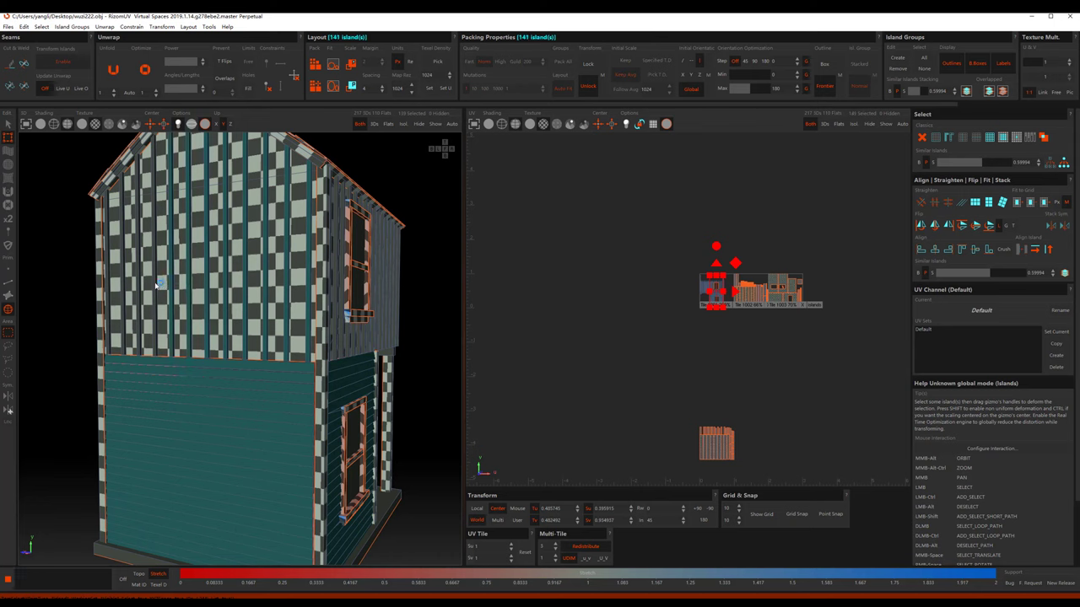
pyautogui.keyDown('ctrl'); pyautogui.click(140, 292); pyautogui.keyUp('ctrl')
pyautogui.keyDown('ctrl'); pyautogui.click(108, 296); pyautogui.keyUp('ctrl')
pyautogui.keyDown('alt'); pyautogui.moveTo(108, 296); pyautogui.dragTo(258, 301, button='middle'); pyautogui.keyUp('alt')
pyautogui.scroll(3, 172, 340)
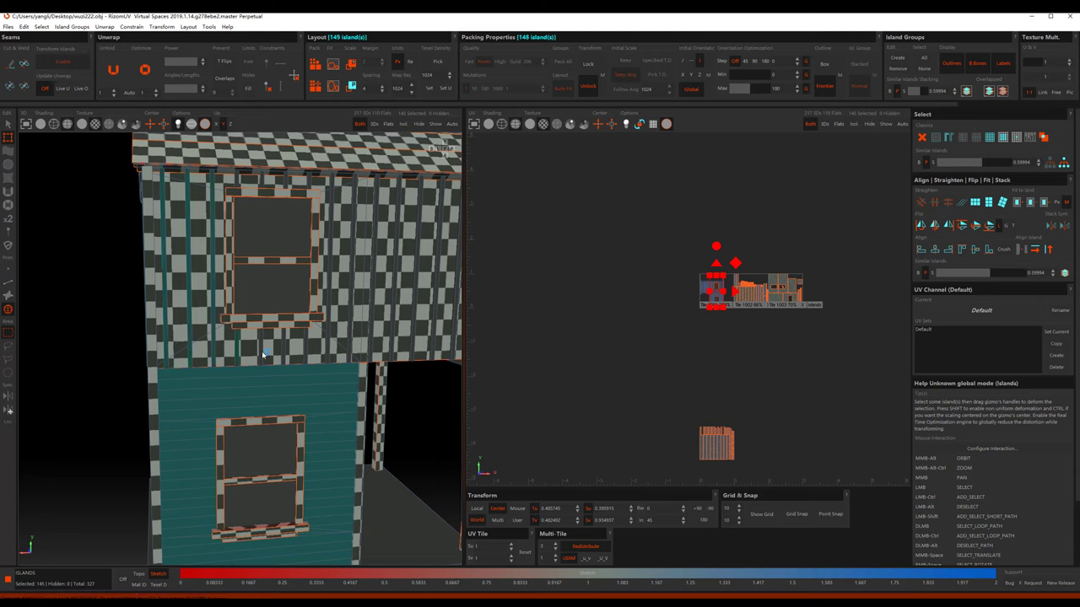
# Step: Add the windowed-wall boards, the right-side boards, the thin left strip and the boards near the door
pyautogui.keyDown('ctrl'); pyautogui.click(322, 352); pyautogui.keyUp('ctrl')
pyautogui.keyDown('ctrl'); pyautogui.click(371, 346); pyautogui.keyUp('ctrl')
pyautogui.keyDown('alt'); pyautogui.moveTo(371, 346); pyautogui.dragTo(321, 311, button='middle'); pyautogui.keyUp('alt')
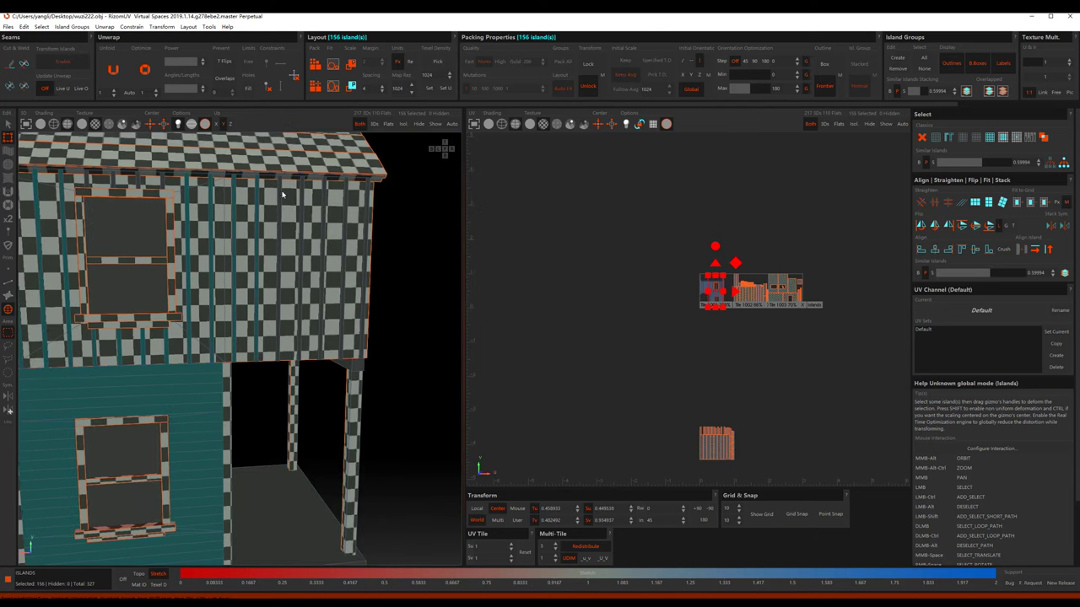
pyautogui.keyDown('ctrl'); pyautogui.click(311, 193); pyautogui.keyUp('ctrl')
pyautogui.keyDown('ctrl'); pyautogui.click(367, 195); pyautogui.keyUp('ctrl')
pyautogui.keyDown('ctrl'); pyautogui.click(367, 196); pyautogui.keyUp('ctrl')
pyautogui.scroll(-3, 367, 195)
pyautogui.moveTo(367, 196)
pyautogui.keyDown('alt'); pyautogui.mouseDown(button='middle')
pyautogui.moveTo(241, 301)
pyautogui.moveTo(204, 259)
pyautogui.mouseUp(button='middle'); pyautogui.keyUp('alt')
pyautogui.scroll(5, 204, 259)
pyautogui.keyDown('ctrl'); pyautogui.click(206, 259); pyautogui.keyUp('ctrl')
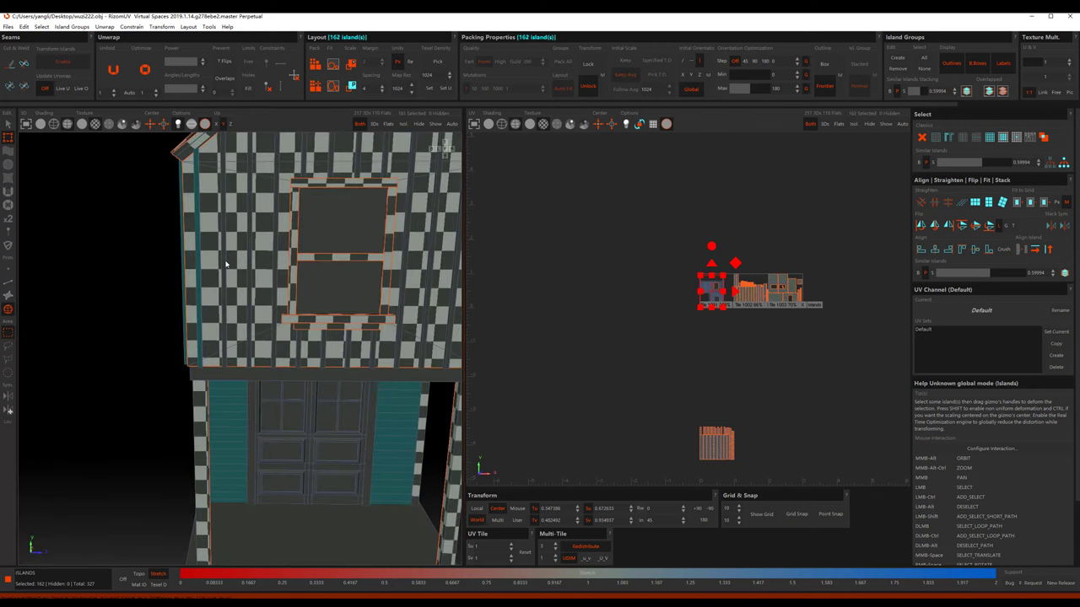
pyautogui.keyDown('ctrl'); pyautogui.click(336, 397); pyautogui.keyUp('ctrl')
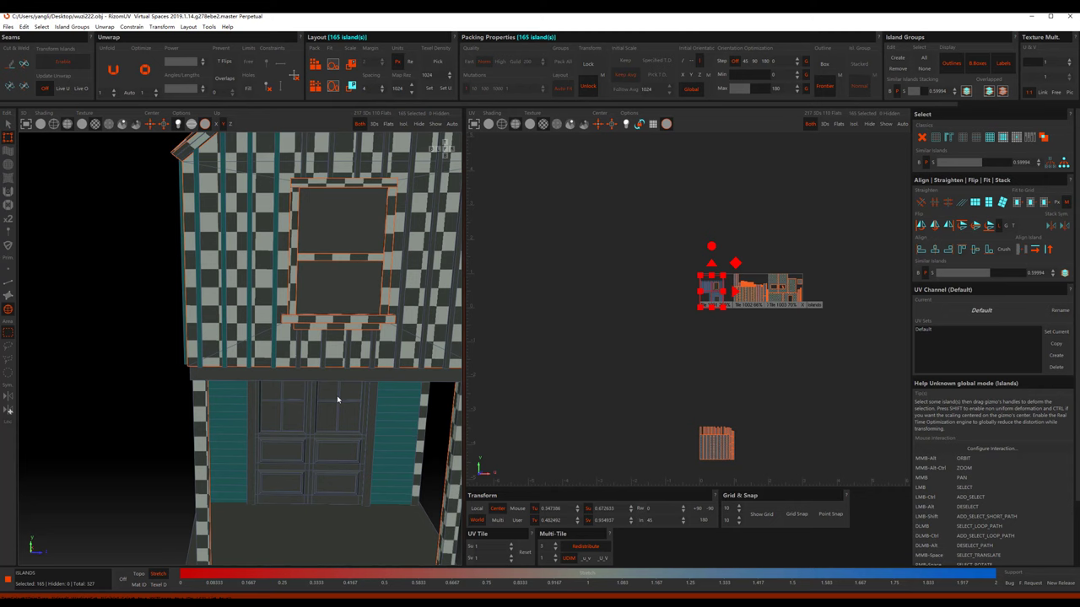
pyautogui.keyDown('ctrl'); pyautogui.click(312, 349); pyautogui.keyUp('ctrl')
pyautogui.keyDown('alt'); pyautogui.moveTo(411, 334); pyautogui.dragTo(280, 349, button='middle'); pyautogui.keyUp('alt')
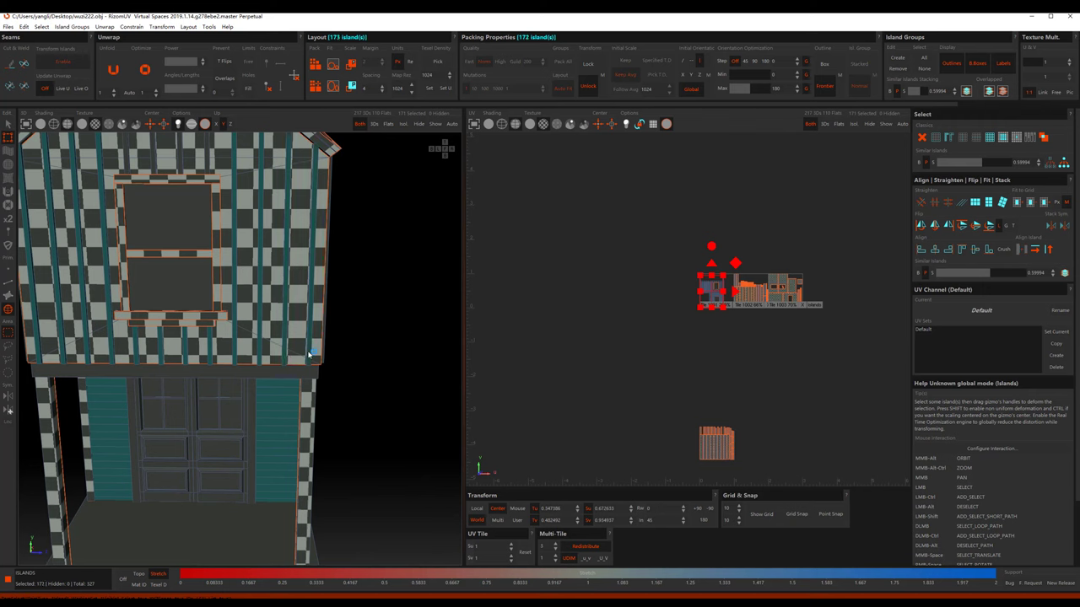
pyautogui.moveTo(286, 244); pyautogui.dragTo(293, 304, button='middle')
# Step: Add the gable-end wall boards and the right-hand wall boards to the selection
pyautogui.keyDown('ctrl'); pyautogui.click(193, 279); pyautogui.keyUp('ctrl')
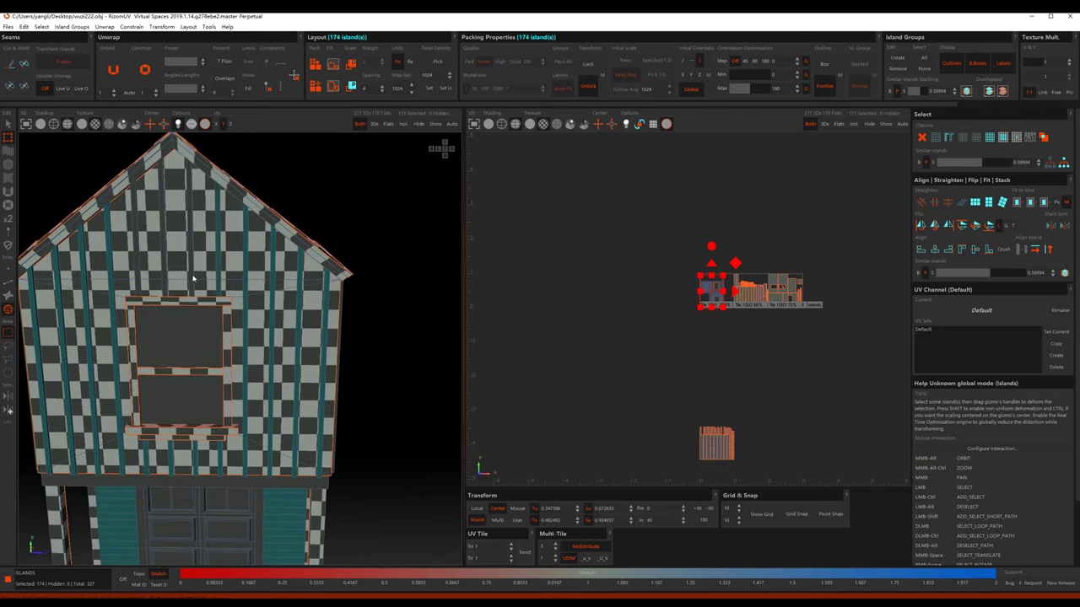
pyautogui.keyDown('ctrl'); pyautogui.click(138, 282); pyautogui.keyUp('ctrl')
pyautogui.scroll(-3, 296, 284)
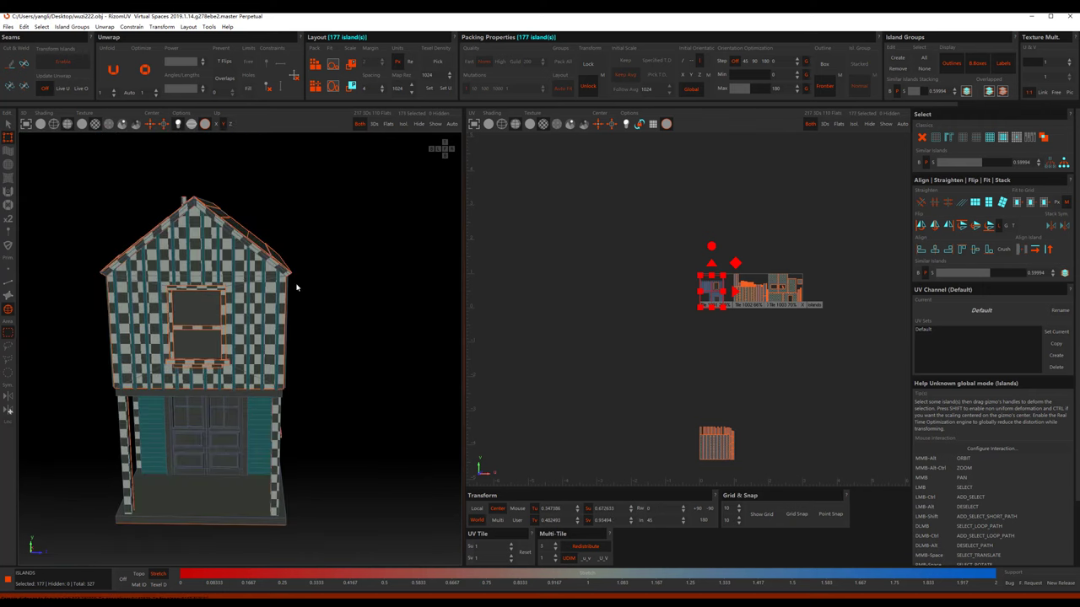
pyautogui.keyDown('alt'); pyautogui.moveTo(296, 284); pyautogui.dragTo(160, 297, button='middle'); pyautogui.keyUp('alt')
pyautogui.scroll(5, 161, 297)
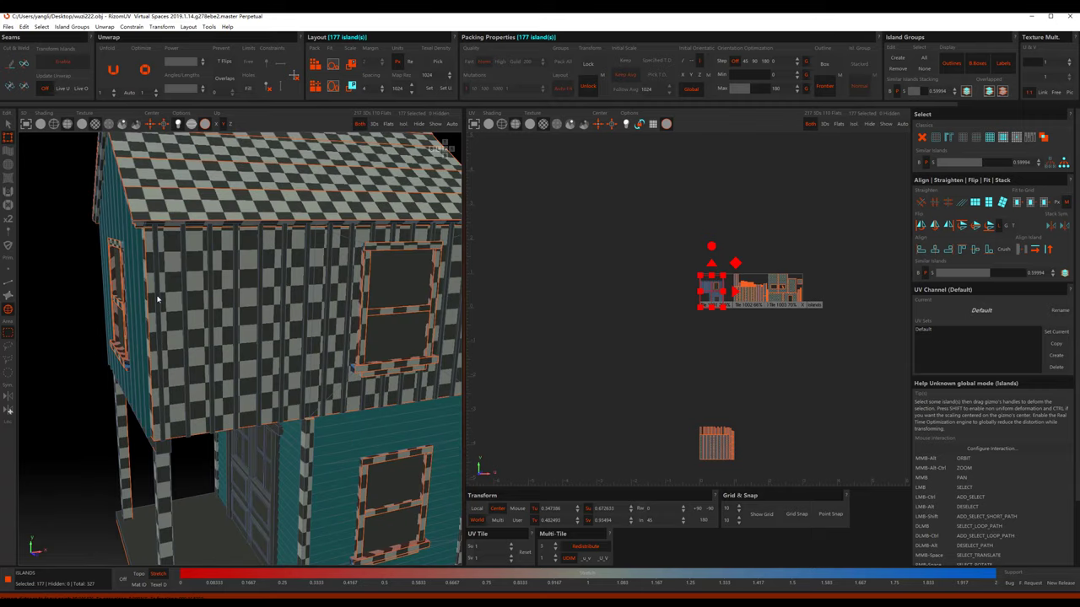
pyautogui.keyDown('ctrl'); pyautogui.click(187, 299); pyautogui.keyUp('ctrl')
pyautogui.keyDown('ctrl'); pyautogui.click(215, 308); pyautogui.keyUp('ctrl')
pyautogui.keyDown('ctrl'); pyautogui.click(237, 318); pyautogui.keyUp('ctrl')
pyautogui.keyDown('ctrl'); pyautogui.click(260, 326); pyautogui.keyUp('ctrl')
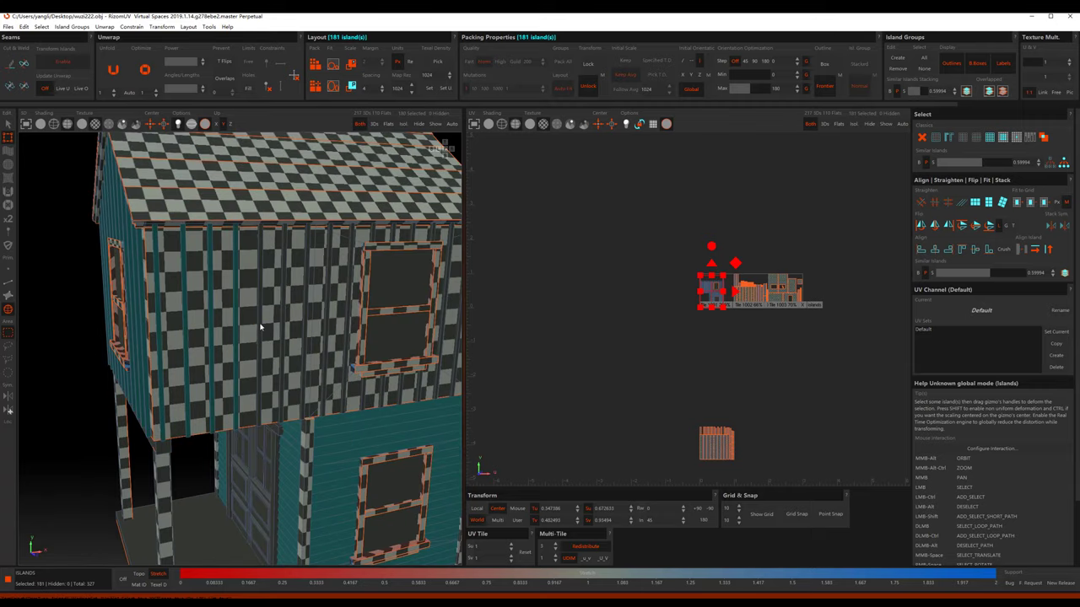
pyautogui.keyDown('ctrl'); pyautogui.click(324, 344); pyautogui.keyUp('ctrl')
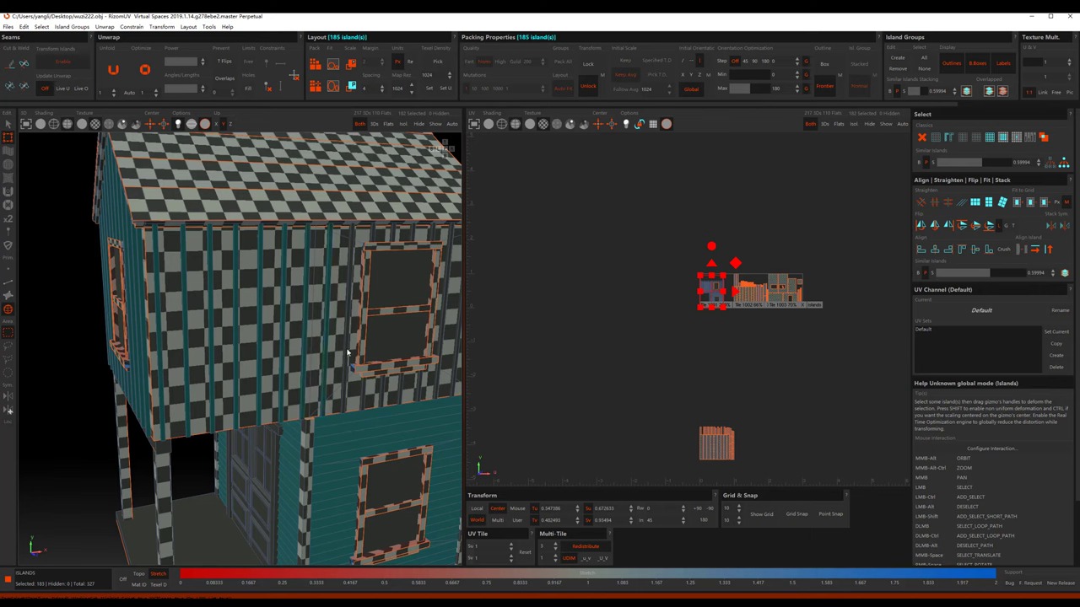
pyautogui.keyDown('ctrl'); pyautogui.click(383, 400); pyautogui.keyUp('ctrl')
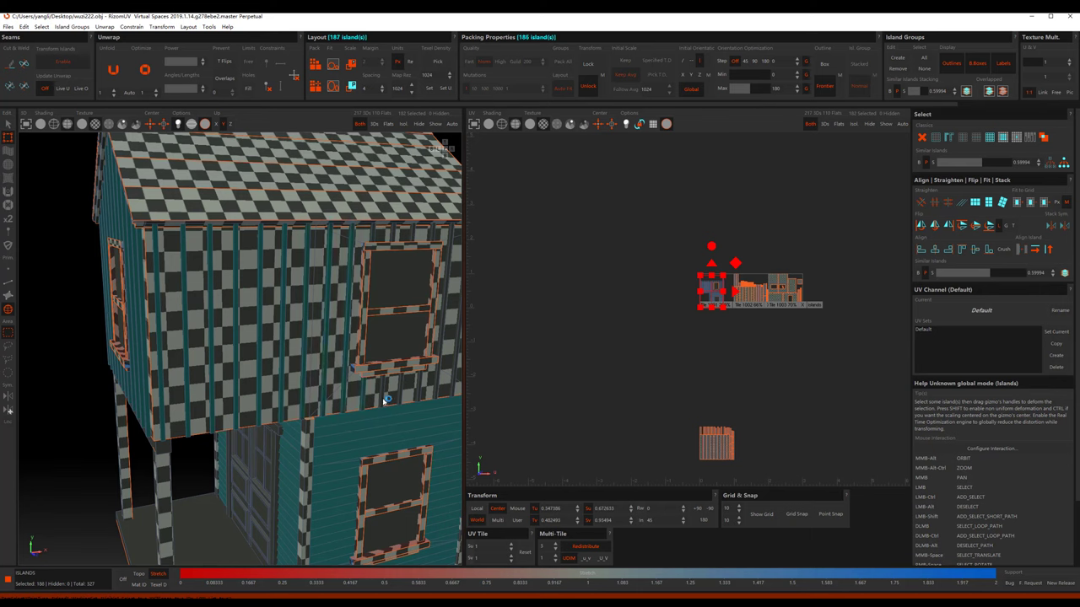
pyautogui.keyDown('ctrl'); pyautogui.click(434, 396); pyautogui.keyUp('ctrl')
# Step: Add the last front wall boards, then orbit out to review the whole house
pyautogui.keyDown('alt'); pyautogui.moveTo(435, 397); pyautogui.dragTo(268, 236, button='middle'); pyautogui.keyUp('alt')
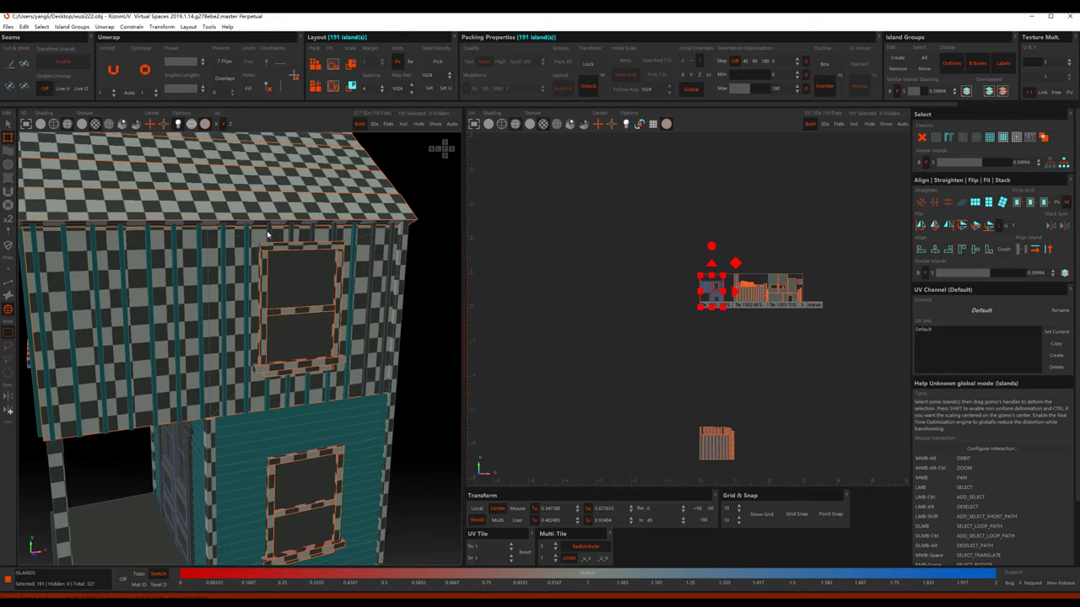
pyautogui.keyDown('ctrl'); pyautogui.click(294, 236); pyautogui.keyUp('ctrl')
pyautogui.keyDown('ctrl'); pyautogui.click(335, 236); pyautogui.keyUp('ctrl')
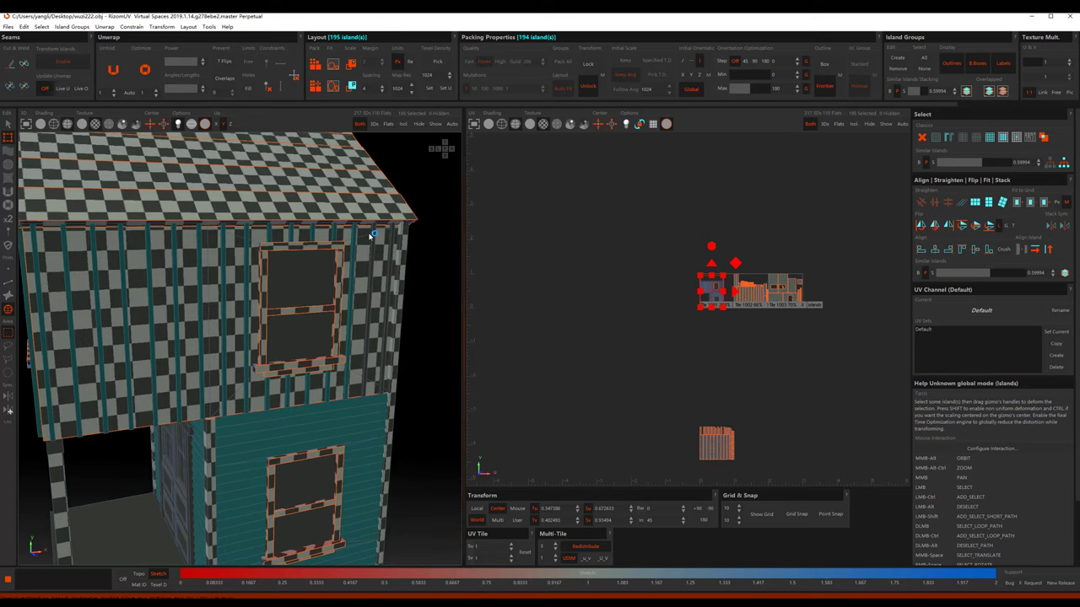
pyautogui.keyDown('ctrl'); pyautogui.click(395, 341); pyautogui.keyUp('ctrl')
pyautogui.moveTo(395, 340)
pyautogui.keyDown('alt'); pyautogui.mouseDown(button='middle')
pyautogui.moveTo(318, 297)
pyautogui.moveTo(319, 322)
pyautogui.mouseUp(button='middle'); pyautogui.keyUp('alt')
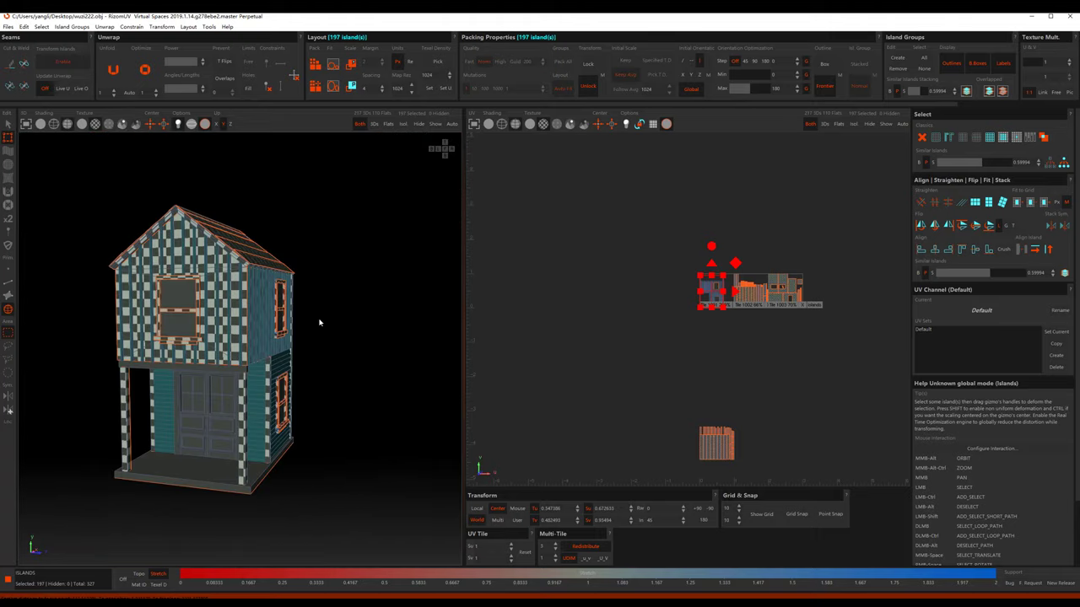
pyautogui.moveTo(183, 358)
pyautogui.keyDown('alt'); pyautogui.mouseDown(button='middle')
pyautogui.moveTo(265, 352)
pyautogui.moveTo(214, 287)
pyautogui.mouseUp(button='middle'); pyautogui.keyUp('alt')
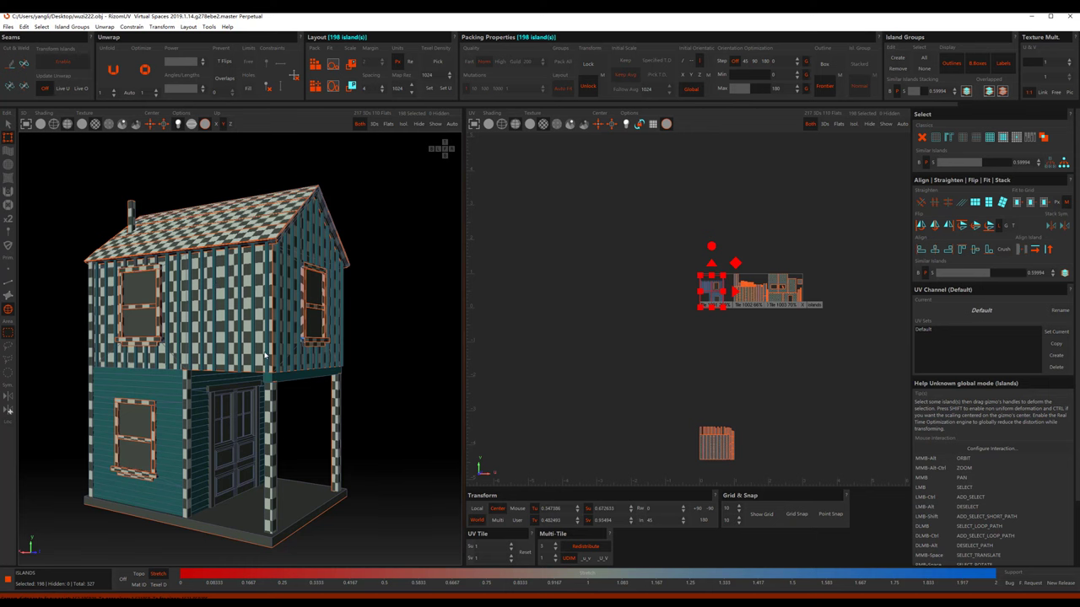
pyautogui.scroll(2, 243, 431)
pyautogui.scroll(3, 244, 426)
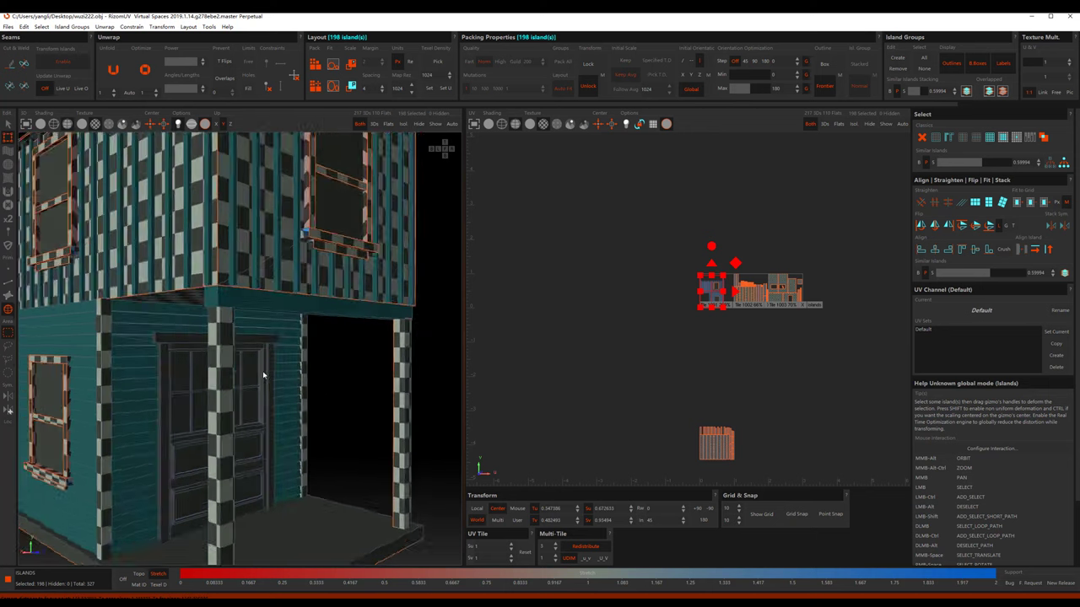
pyautogui.scroll(-3, 109, 293)
pyautogui.moveTo(119, 302)
pyautogui.keyDown('alt'); pyautogui.mouseDown(button='middle')
pyautogui.moveTo(356, 311)
pyautogui.moveTo(336, 410)
pyautogui.mouseUp(button='middle'); pyautogui.keyUp('alt')
pyautogui.scroll(-2, 338, 320)
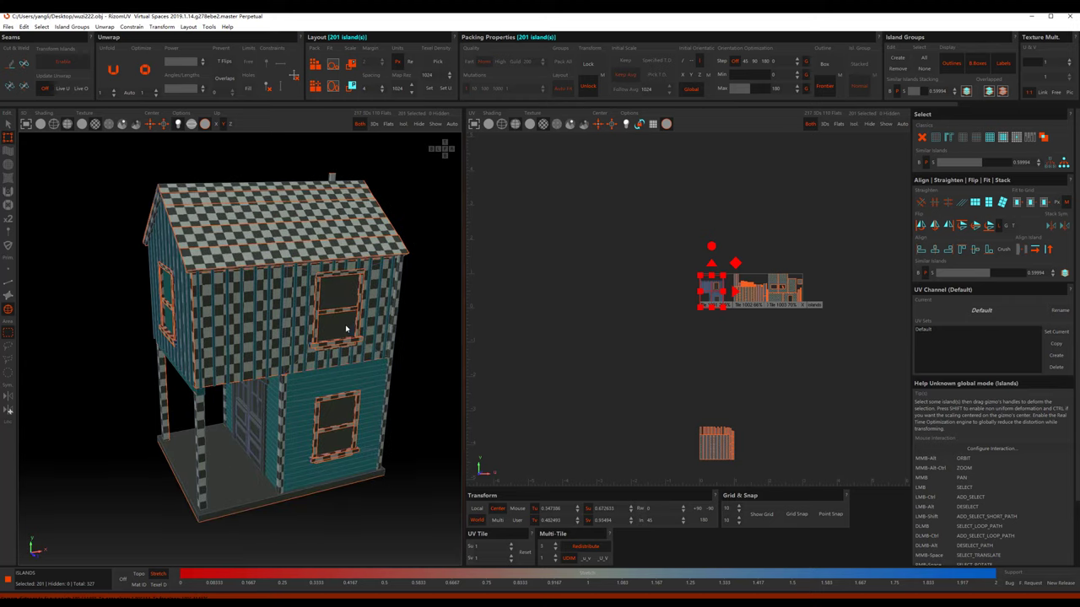
# Step: Hide everything except the selected wall islands and switch to Polygons selection mode
pyautogui.press('h')
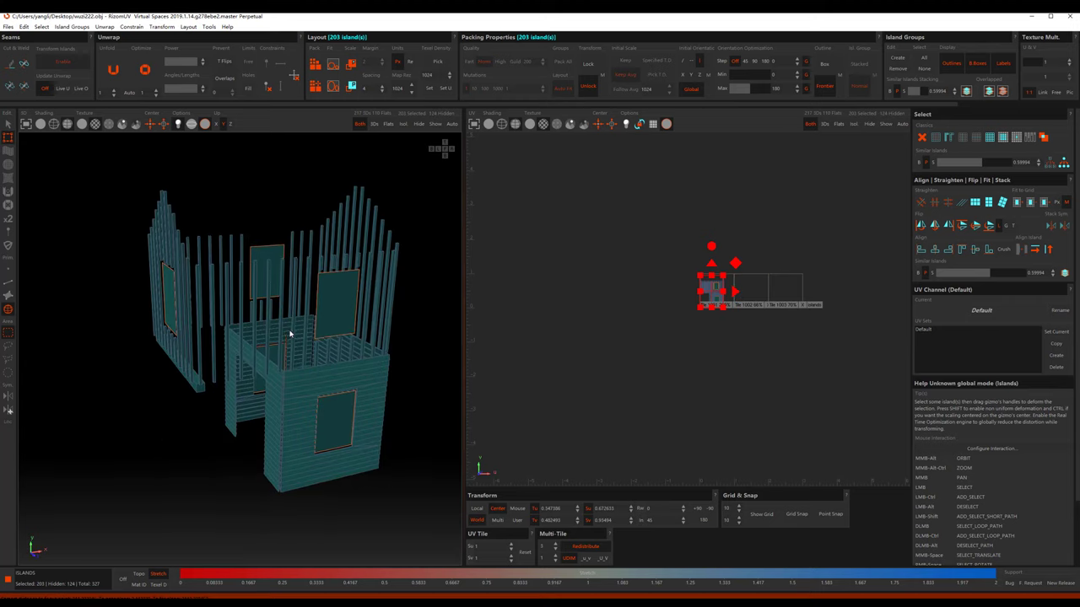
pyautogui.press('F3')
pyautogui.moveTo(289, 332)
pyautogui.keyDown('alt'); pyautogui.mouseDown(button='middle')
pyautogui.moveTo(352, 388)
pyautogui.moveTo(354, 370)
pyautogui.moveTo(161, 405)
pyautogui.mouseUp(button='middle'); pyautogui.keyUp('alt')
pyautogui.scroll(2, 164, 446)
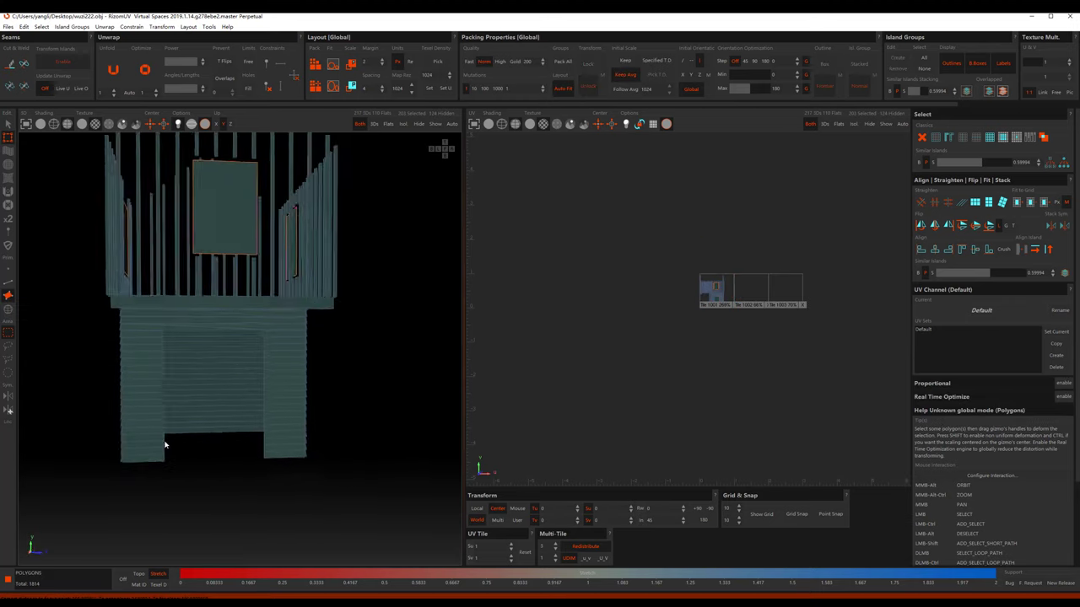
pyautogui.scroll(2, 149, 462)
# Step: Paint-select the plank rows of the lower left wall, from bottom strip to top band
pyautogui.click(147, 456)
pyautogui.moveTo(148, 456); pyautogui.dragTo(144, 435)
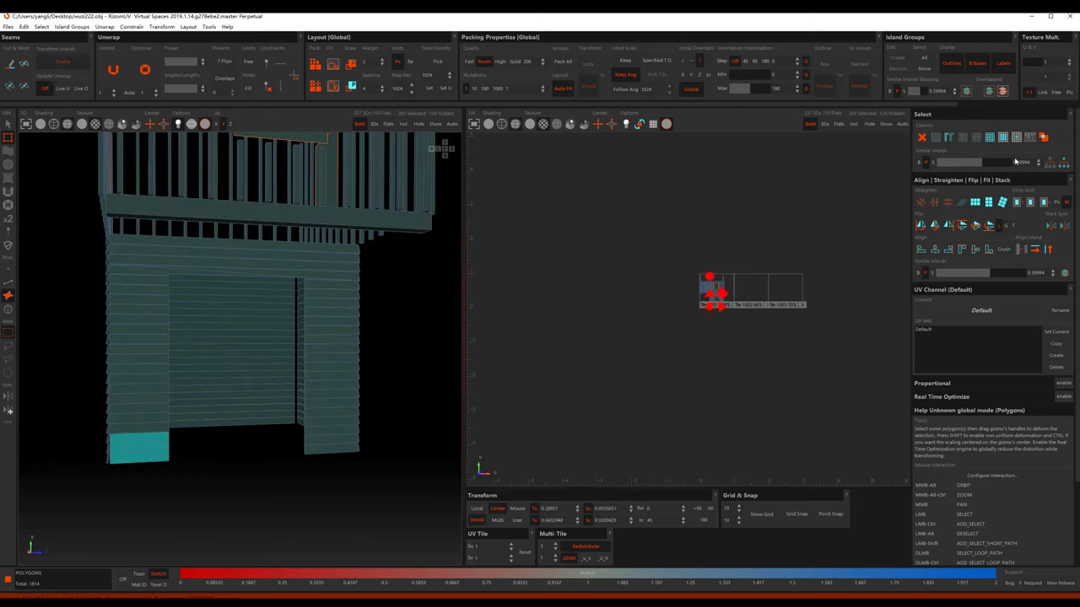
pyautogui.moveTo(121, 430)
pyautogui.mouseDown()
pyautogui.moveTo(141, 290)
pyautogui.moveTo(163, 263)
pyautogui.moveTo(197, 248)
pyautogui.moveTo(205, 203)
pyautogui.mouseUp()
pyautogui.scroll(3, 213, 281)
pyautogui.moveTo(205, 203)
pyautogui.keyDown('alt'); pyautogui.mouseDown(button='middle')
pyautogui.moveTo(253, 278)
pyautogui.moveTo(181, 289)
pyautogui.mouseUp(button='middle'); pyautogui.keyUp('alt')
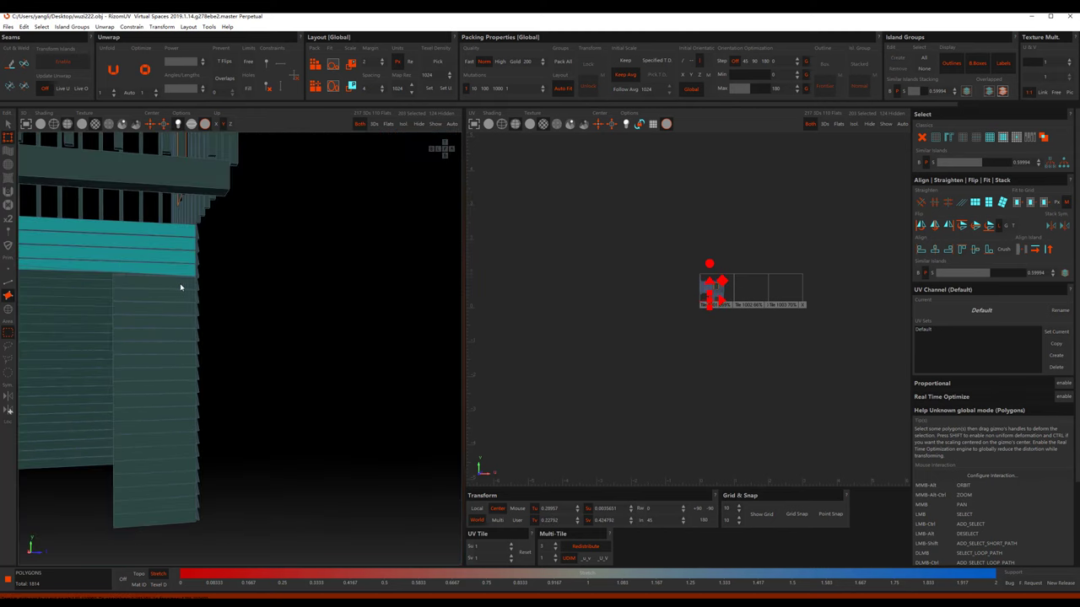
pyautogui.moveTo(176, 295)
pyautogui.mouseDown()
pyautogui.moveTo(170, 368)
pyautogui.moveTo(182, 375)
pyautogui.moveTo(157, 429)
pyautogui.moveTo(141, 511)
pyautogui.moveTo(166, 494)
pyautogui.mouseUp()
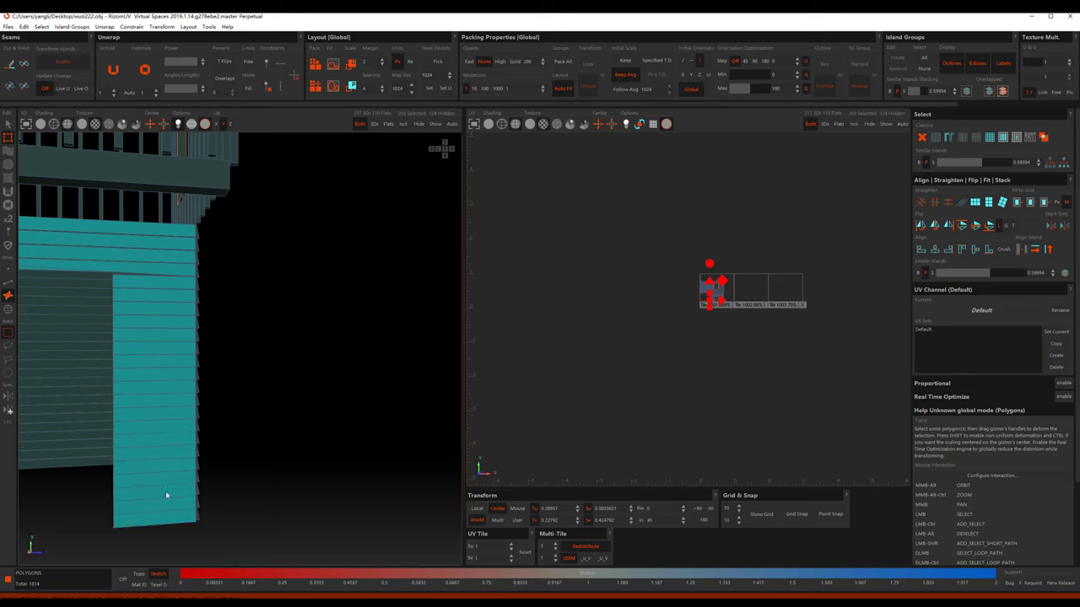
pyautogui.moveTo(167, 494)
pyautogui.keyDown('alt'); pyautogui.mouseDown(button='middle')
pyautogui.moveTo(188, 362)
pyautogui.moveTo(90, 258)
pyautogui.mouseUp(button='middle'); pyautogui.keyUp('alt')
# Step: Paint-select the upper and bottom board rows of the front wall
pyautogui.moveTo(71, 264)
pyautogui.mouseDown()
pyautogui.moveTo(56, 276)
pyautogui.moveTo(58, 294)
pyautogui.moveTo(86, 334)
pyautogui.moveTo(214, 345)
pyautogui.moveTo(104, 369)
pyautogui.moveTo(87, 438)
pyautogui.moveTo(101, 439)
pyautogui.mouseUp()
pyautogui.moveTo(101, 438); pyautogui.dragTo(108, 335, button='middle')
pyautogui.moveTo(108, 334)
pyautogui.mouseDown()
pyautogui.moveTo(99, 368)
pyautogui.moveTo(110, 389)
pyautogui.moveTo(233, 376)
pyautogui.moveTo(231, 272)
pyautogui.moveTo(79, 419)
pyautogui.moveTo(75, 458)
pyautogui.mouseUp()
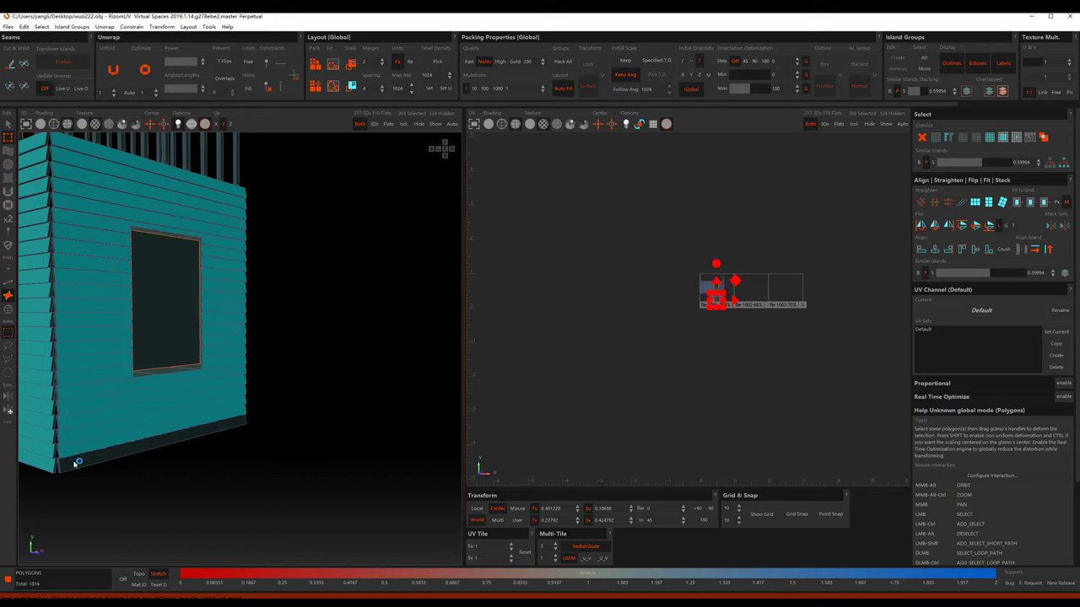
pyautogui.moveTo(75, 458)
pyautogui.keyDown('alt'); pyautogui.mouseDown(button='middle')
pyautogui.moveTo(200, 313)
pyautogui.moveTo(99, 321)
pyautogui.moveTo(243, 253)
pyautogui.mouseUp(button='middle'); pyautogui.keyUp('alt')
pyautogui.moveTo(243, 253)
pyautogui.mouseDown()
pyautogui.moveTo(212, 241)
pyautogui.moveTo(225, 458)
pyautogui.moveTo(245, 437)
pyautogui.mouseUp()
# Step: Sweep across the vertical posts along the wall to select them
pyautogui.moveTo(245, 439)
pyautogui.keyDown('alt'); pyautogui.mouseDown(button='middle')
pyautogui.moveTo(236, 279)
pyautogui.moveTo(193, 245)
pyautogui.mouseUp(button='middle'); pyautogui.keyUp('alt')
pyautogui.scroll(3, 161, 263)
pyautogui.moveTo(160, 279); pyautogui.dragTo(238, 286)
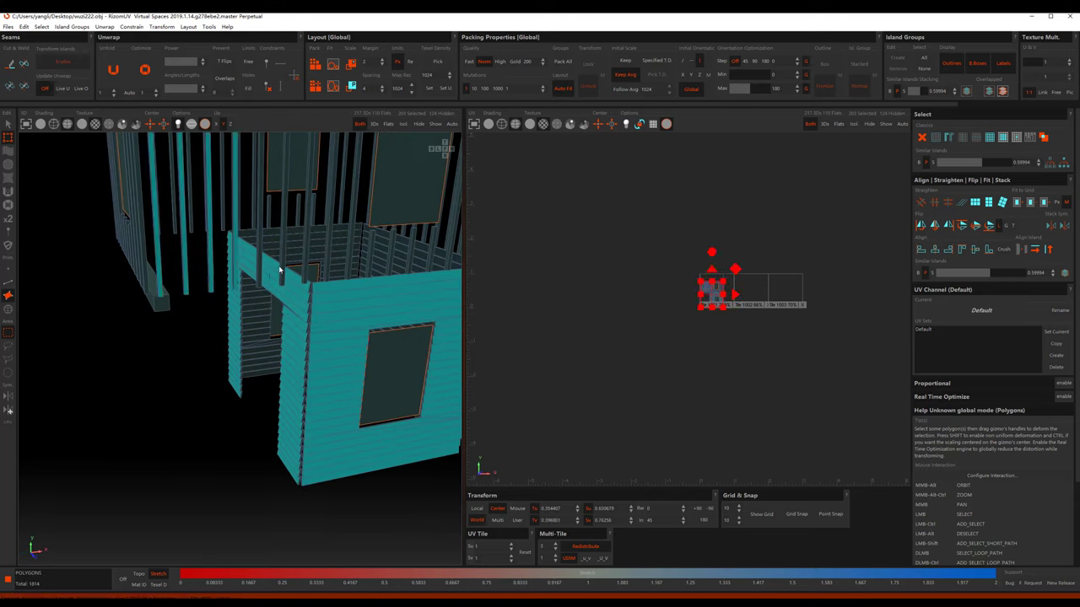
pyautogui.keyDown('alt'); pyautogui.moveTo(237, 287); pyautogui.dragTo(214, 316, button='middle'); pyautogui.keyUp('alt')
pyautogui.moveTo(221, 304); pyautogui.dragTo(345, 306)
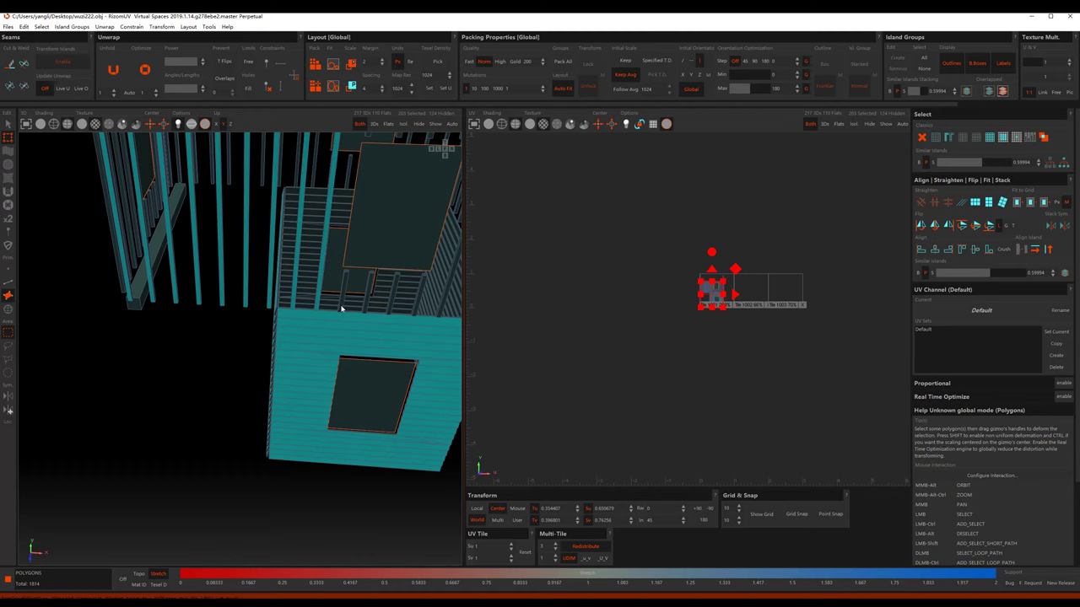
# Step: Paint-select the remaining vertical posts, including the diagonal one and the right-hand posts
pyautogui.moveTo(345, 306)
pyautogui.keyDown('alt'); pyautogui.mouseDown(button='middle')
pyautogui.moveTo(304, 301)
pyautogui.moveTo(145, 344)
pyautogui.mouseUp(button='middle'); pyautogui.keyUp('alt')
pyautogui.moveTo(140, 341)
pyautogui.mouseDown()
pyautogui.moveTo(208, 334)
pyautogui.moveTo(314, 354)
pyautogui.moveTo(293, 353)
pyautogui.mouseUp()
pyautogui.keyDown('alt'); pyautogui.moveTo(353, 344); pyautogui.dragTo(106, 332, button='middle'); pyautogui.keyUp('alt')
pyautogui.moveTo(96, 333); pyautogui.dragTo(339, 279)
pyautogui.keyDown('alt'); pyautogui.moveTo(339, 278); pyautogui.dragTo(243, 354, button='middle'); pyautogui.keyUp('alt')
pyautogui.moveTo(224, 360); pyautogui.dragTo(422, 309)
pyautogui.moveTo(421, 309)
pyautogui.keyDown('alt'); pyautogui.mouseDown(button='middle')
pyautogui.moveTo(339, 334)
pyautogui.moveTo(374, 313)
pyautogui.moveTo(163, 350)
pyautogui.moveTo(211, 338)
pyautogui.moveTo(178, 350)
pyautogui.moveTo(157, 390)
pyautogui.mouseUp(button='middle'); pyautogui.keyUp('alt')
pyautogui.moveTo(157, 388); pyautogui.dragTo(356, 378)
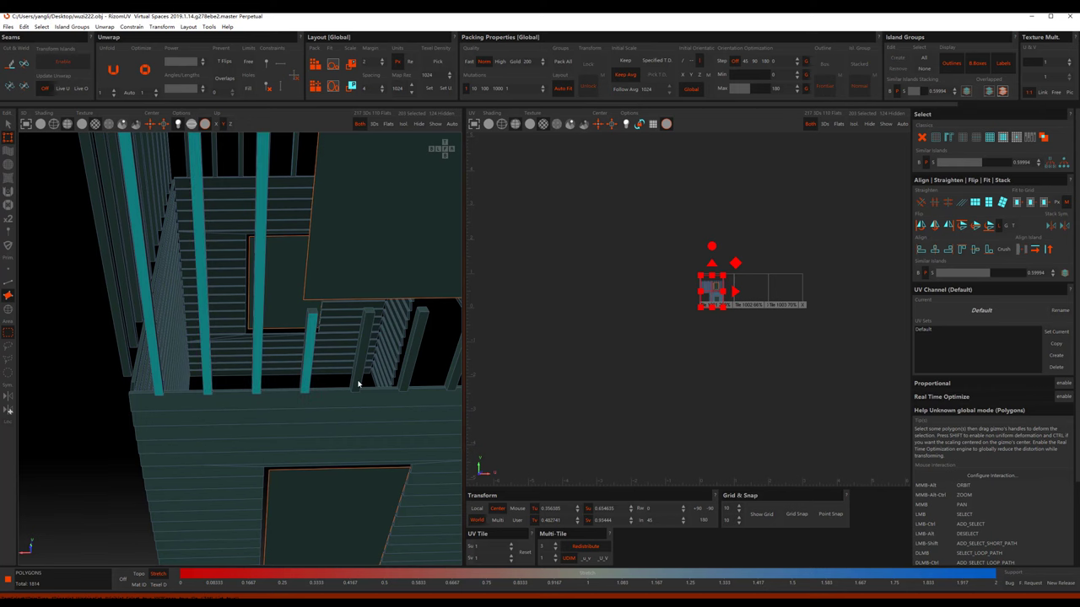
pyautogui.moveTo(356, 377)
pyautogui.keyDown('alt'); pyautogui.mouseDown(button='middle')
pyautogui.moveTo(349, 337)
pyautogui.moveTo(253, 329)
pyautogui.mouseUp(button='middle'); pyautogui.keyUp('alt')
pyautogui.moveTo(266, 329); pyautogui.dragTo(400, 346)
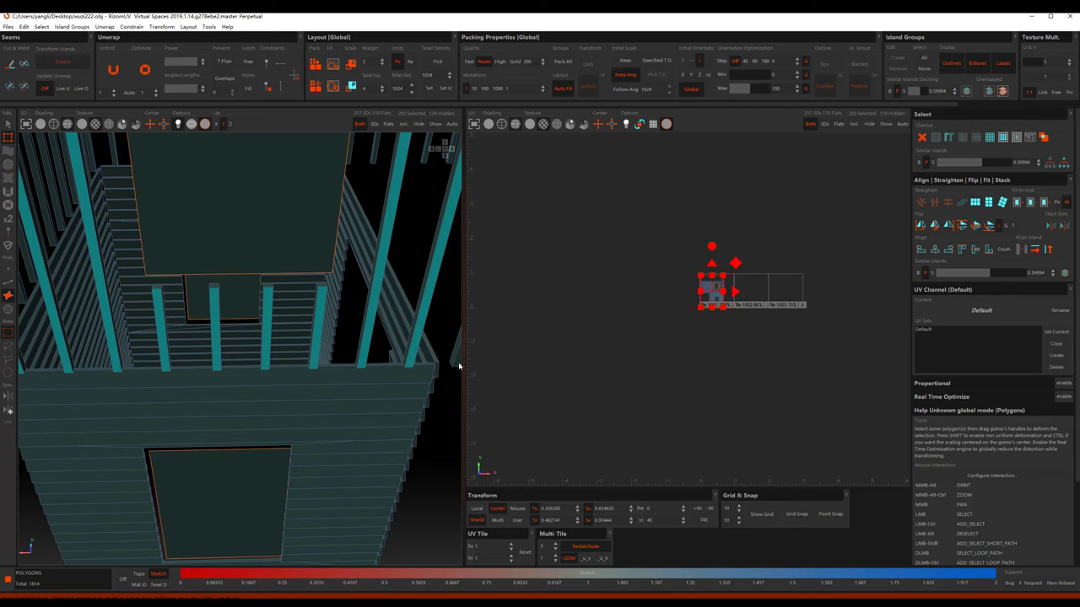
pyautogui.moveTo(458, 361)
pyautogui.keyDown('alt'); pyautogui.mouseDown(button='middle')
pyautogui.moveTo(289, 386)
pyautogui.moveTo(374, 345)
pyautogui.moveTo(456, 351)
pyautogui.moveTo(362, 361)
pyautogui.moveTo(374, 343)
pyautogui.mouseUp(button='middle'); pyautogui.keyUp('alt')
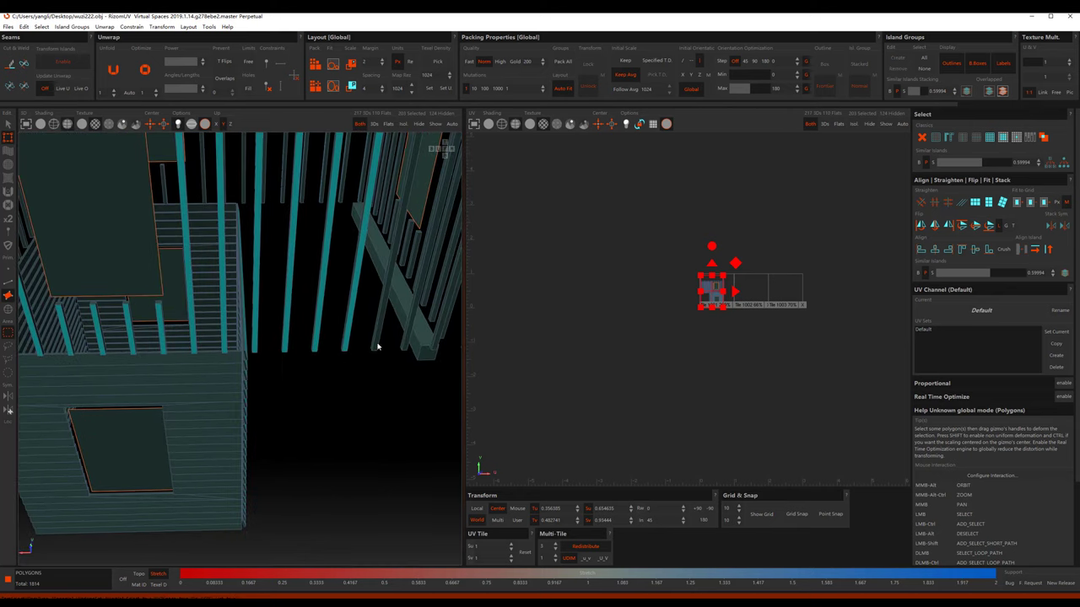
pyautogui.moveTo(373, 343); pyautogui.dragTo(414, 346)
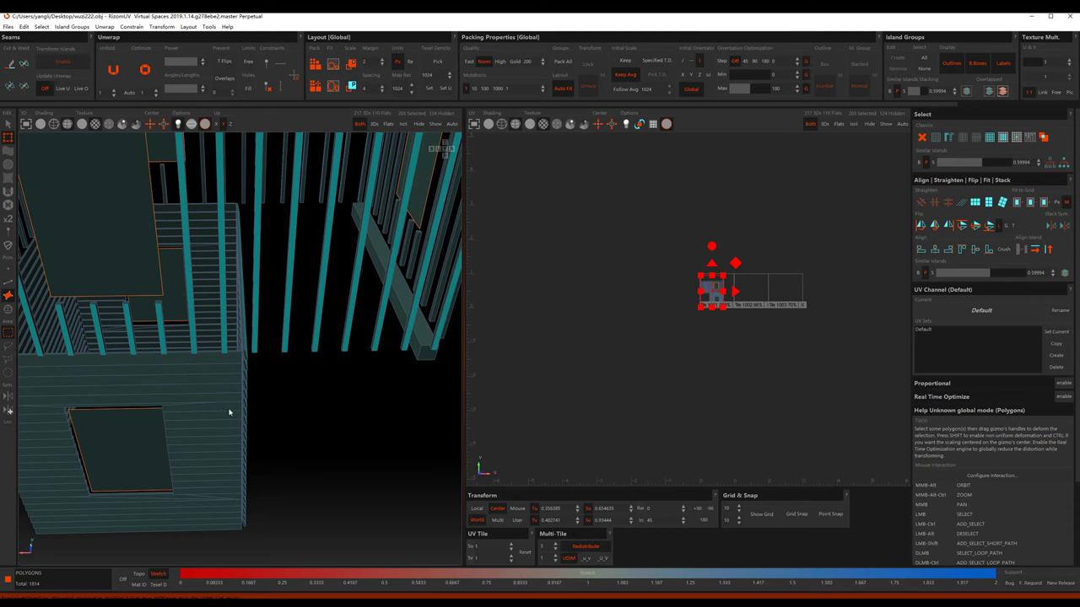
# Step: Select the wall planks along the top band below the rail
pyautogui.moveTo(229, 410)
pyautogui.keyDown('alt'); pyautogui.mouseDown(button='middle')
pyautogui.moveTo(272, 362)
pyautogui.moveTo(178, 318)
pyautogui.mouseUp(button='middle'); pyautogui.keyUp('alt')
pyautogui.moveTo(170, 335)
pyautogui.mouseDown()
pyautogui.moveTo(174, 359)
pyautogui.moveTo(330, 379)
pyautogui.moveTo(304, 393)
pyautogui.mouseUp()
pyautogui.keyDown('alt'); pyautogui.moveTo(304, 393); pyautogui.dragTo(161, 390, button='middle'); pyautogui.keyUp('alt')
pyautogui.moveTo(177, 383)
pyautogui.mouseDown()
pyautogui.moveTo(157, 428)
pyautogui.moveTo(161, 477)
pyautogui.moveTo(207, 489)
pyautogui.moveTo(342, 486)
pyautogui.moveTo(329, 529)
pyautogui.moveTo(345, 474)
pyautogui.moveTo(339, 383)
pyautogui.moveTo(349, 371)
pyautogui.mouseUp()
# Step: Select the vertical bars along the lower railing
pyautogui.moveTo(348, 371)
pyautogui.keyDown('alt'); pyautogui.mouseDown(button='middle')
pyautogui.moveTo(239, 371)
pyautogui.moveTo(273, 364)
pyautogui.moveTo(253, 386)
pyautogui.moveTo(265, 410)
pyautogui.mouseUp(button='middle'); pyautogui.keyUp('alt')
pyautogui.moveTo(301, 409); pyautogui.dragTo(411, 408)
pyautogui.click(427, 402)
pyautogui.moveTo(427, 402)
pyautogui.keyDown('alt'); pyautogui.mouseDown(button='middle')
pyautogui.moveTo(311, 420)
pyautogui.moveTo(267, 394)
pyautogui.mouseUp(button='middle'); pyautogui.keyUp('alt')
pyautogui.moveTo(267, 393); pyautogui.dragTo(429, 379)
pyautogui.keyDown('alt'); pyautogui.moveTo(429, 379); pyautogui.dragTo(318, 416, button='middle'); pyautogui.keyUp('alt')
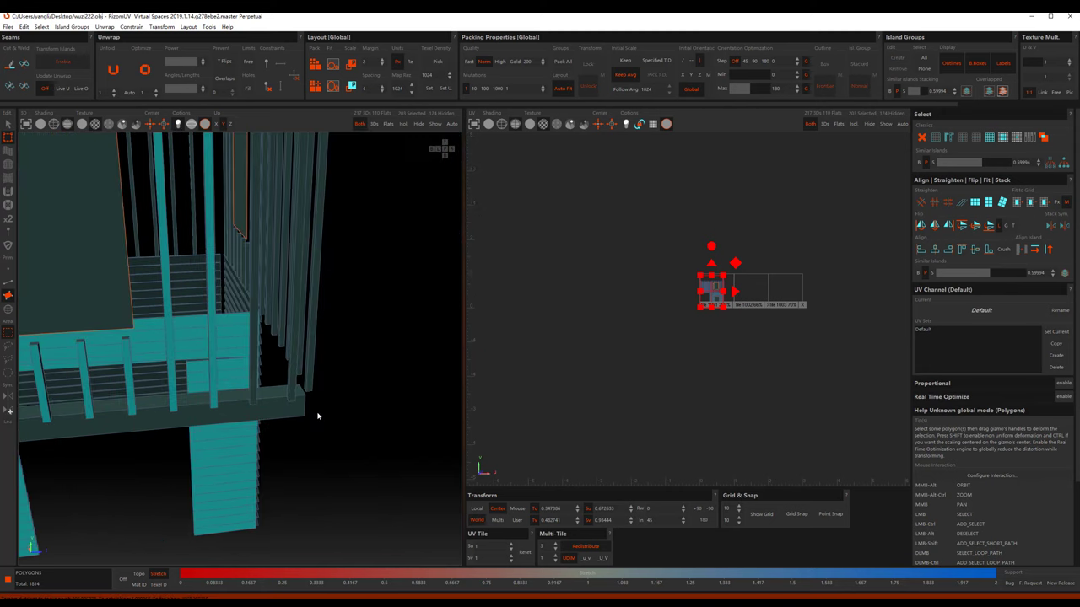
pyautogui.moveTo(254, 397); pyautogui.dragTo(291, 392)
# Step: Add the large back panel, the upper wall panel and the window panel
pyautogui.click(73, 292)
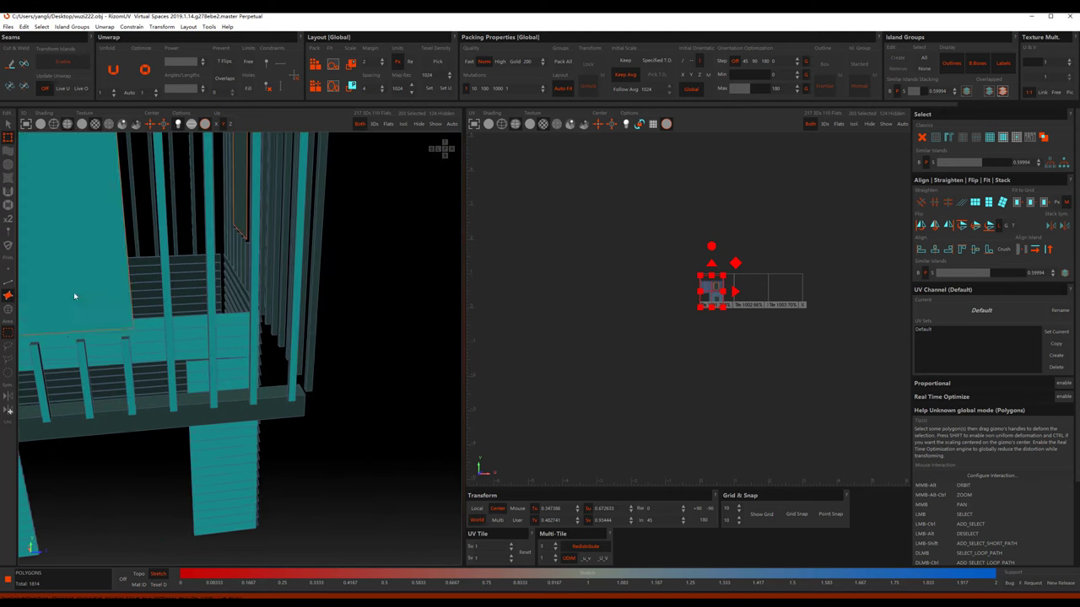
pyautogui.moveTo(73, 292)
pyautogui.keyDown('alt'); pyautogui.mouseDown(button='middle')
pyautogui.moveTo(347, 352)
pyautogui.moveTo(265, 349)
pyautogui.moveTo(308, 272)
pyautogui.mouseUp(button='middle'); pyautogui.keyUp('alt')
pyautogui.click(309, 272)
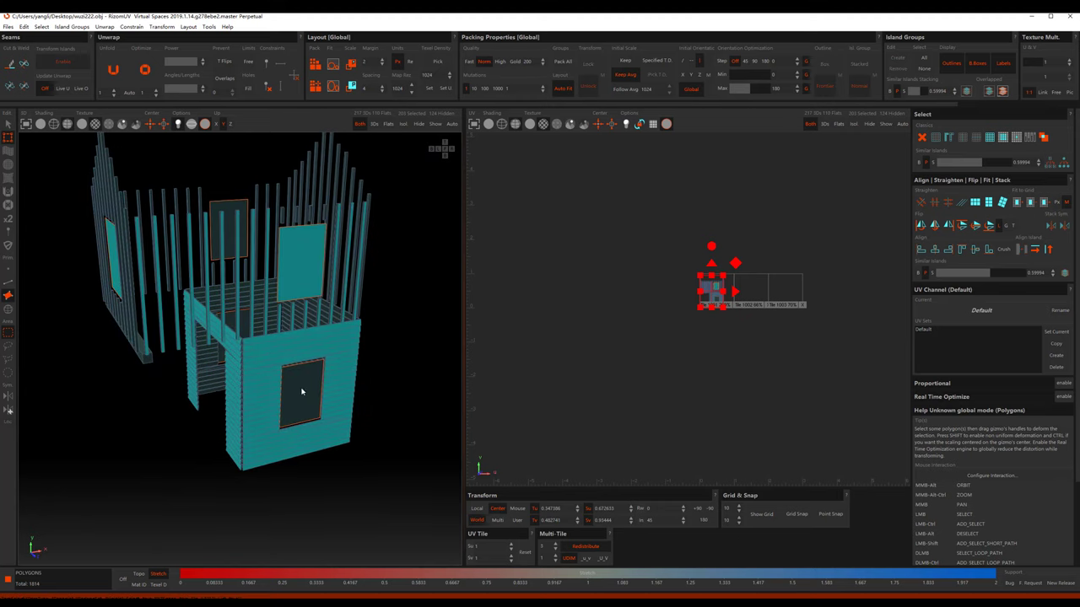
pyautogui.click(304, 380)
# Step: Try moving the two UV islands left and down, undoing the downward move
pyautogui.keyDown('alt'); pyautogui.moveTo(235, 333); pyautogui.dragTo(279, 319, button='middle'); pyautogui.keyUp('alt')
pyautogui.moveTo(257, 256)
pyautogui.keyDown('alt'); pyautogui.mouseDown(button='middle')
pyautogui.moveTo(329, 272)
pyautogui.moveTo(268, 292)
pyautogui.moveTo(462, 335)
pyautogui.mouseUp(button='middle'); pyautogui.keyUp('alt')
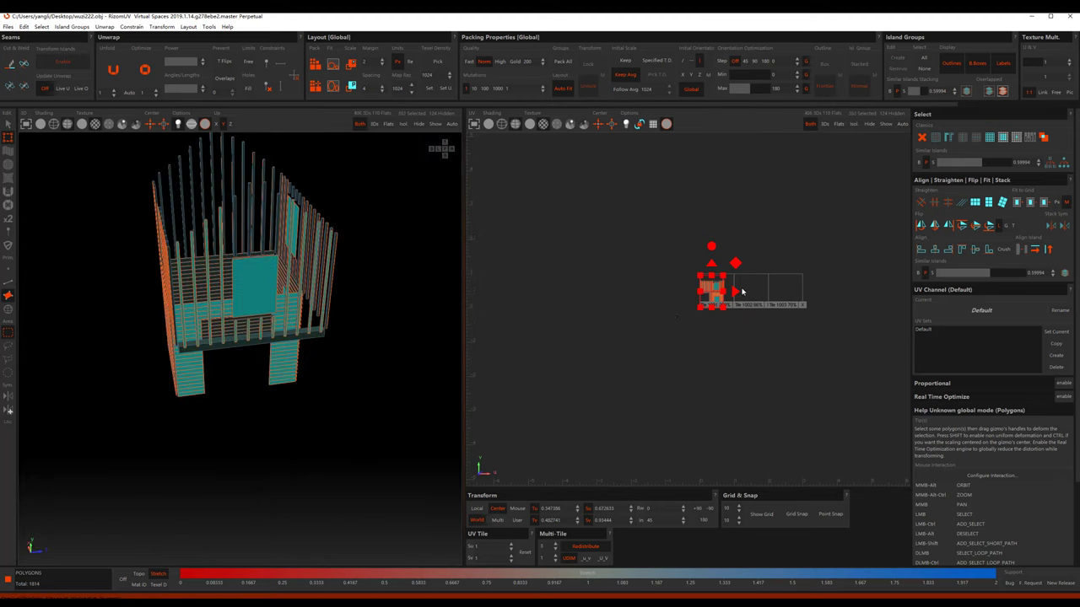
pyautogui.moveTo(742, 291); pyautogui.dragTo(628, 292)
pyautogui.click(727, 269)
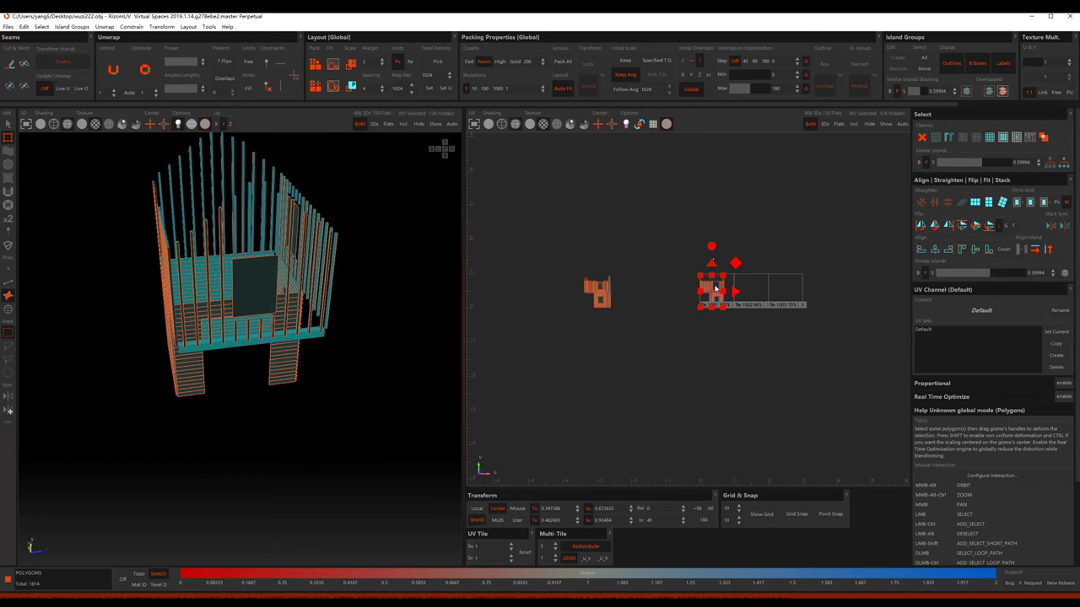
pyautogui.moveTo(725, 269); pyautogui.dragTo(725, 388)
pyautogui.hotkey('ctrl', 'z')
# Step: Gather the separate UV island groups into one cluster beside the UDIM tiles
pyautogui.hotkey('ctrl', 'a')
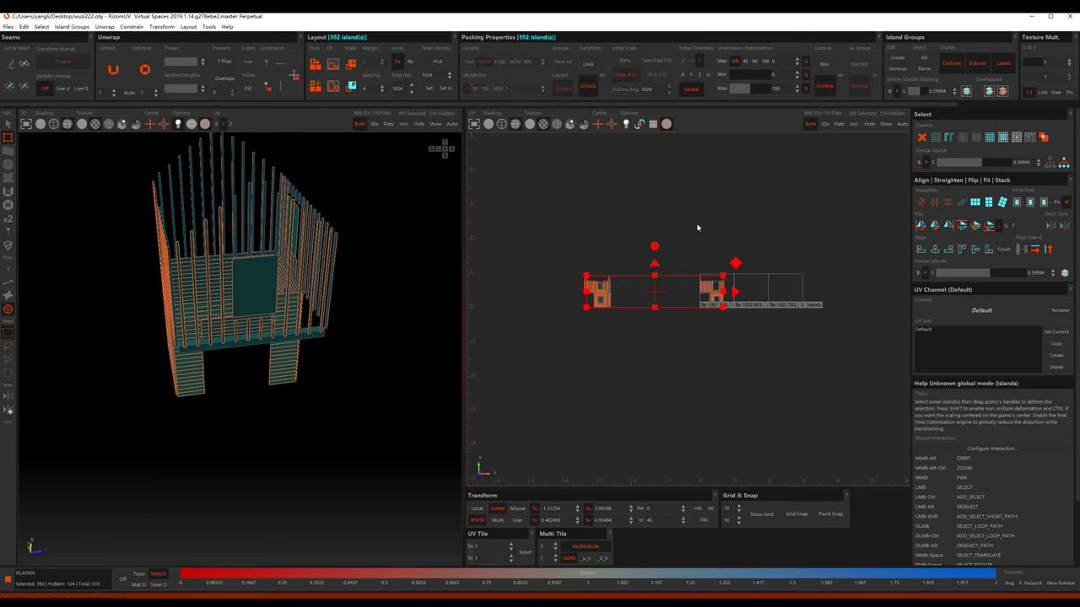
pyautogui.moveTo(679, 245); pyautogui.dragTo(767, 356)
pyautogui.moveTo(711, 291); pyautogui.dragTo(711, 432)
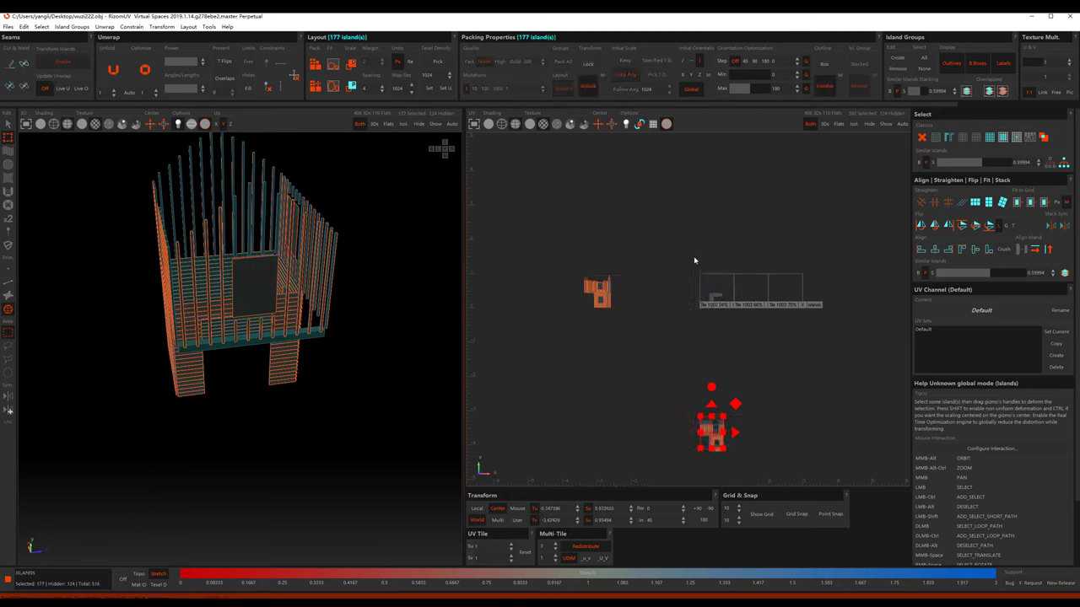
pyautogui.moveTo(694, 261)
pyautogui.mouseDown()
pyautogui.moveTo(733, 308)
pyautogui.moveTo(715, 403)
pyautogui.mouseUp()
pyautogui.moveTo(625, 332); pyautogui.dragTo(543, 245)
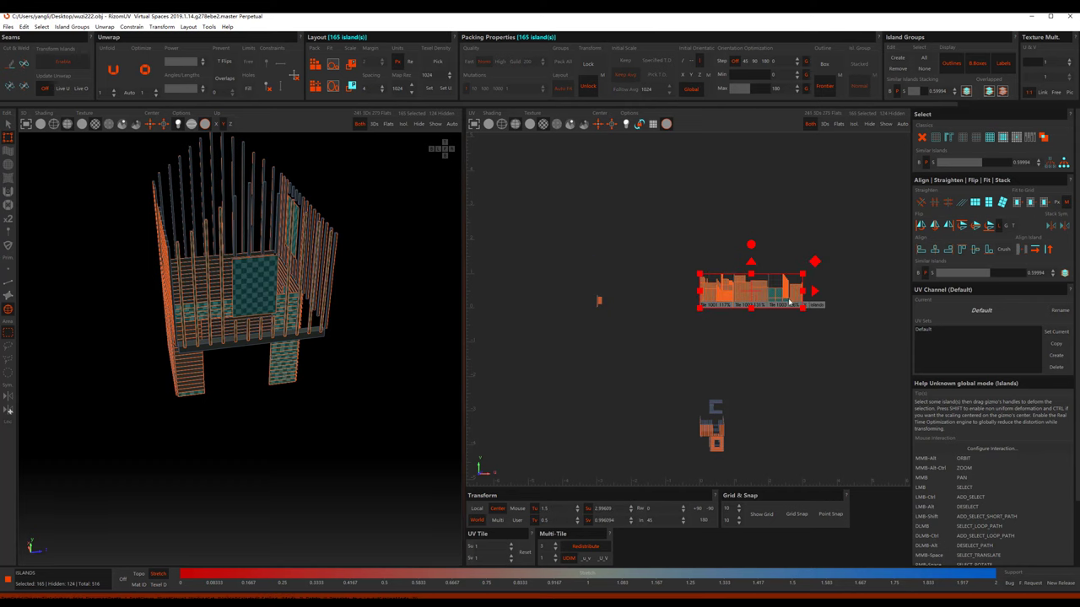
pyautogui.scroll(3, 604, 307)
pyautogui.scroll(-1, 604, 307)
pyautogui.moveTo(604, 307); pyautogui.dragTo(669, 305)
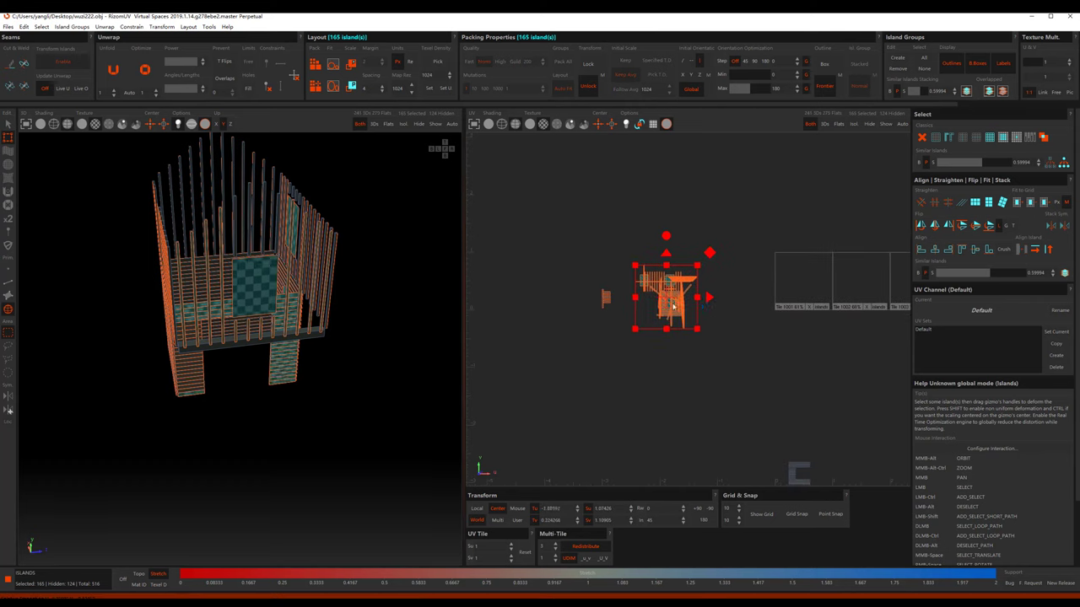
# Step: Select all 194 islands, pack them, shrink them into tile 1001, and repack to fill it
pyautogui.moveTo(551, 231); pyautogui.dragTo(739, 362)
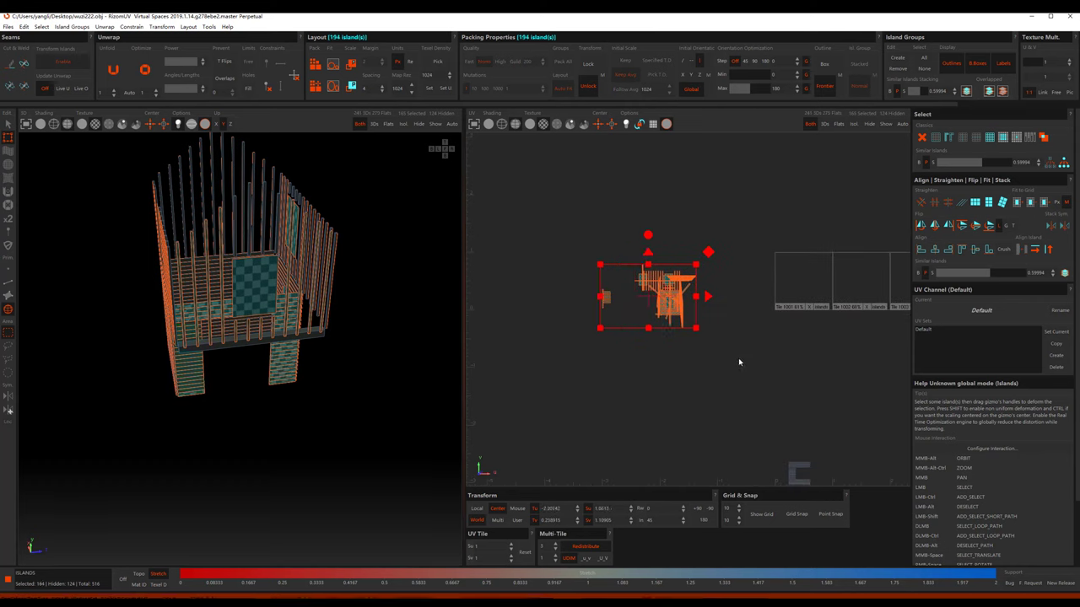
pyautogui.press('p')
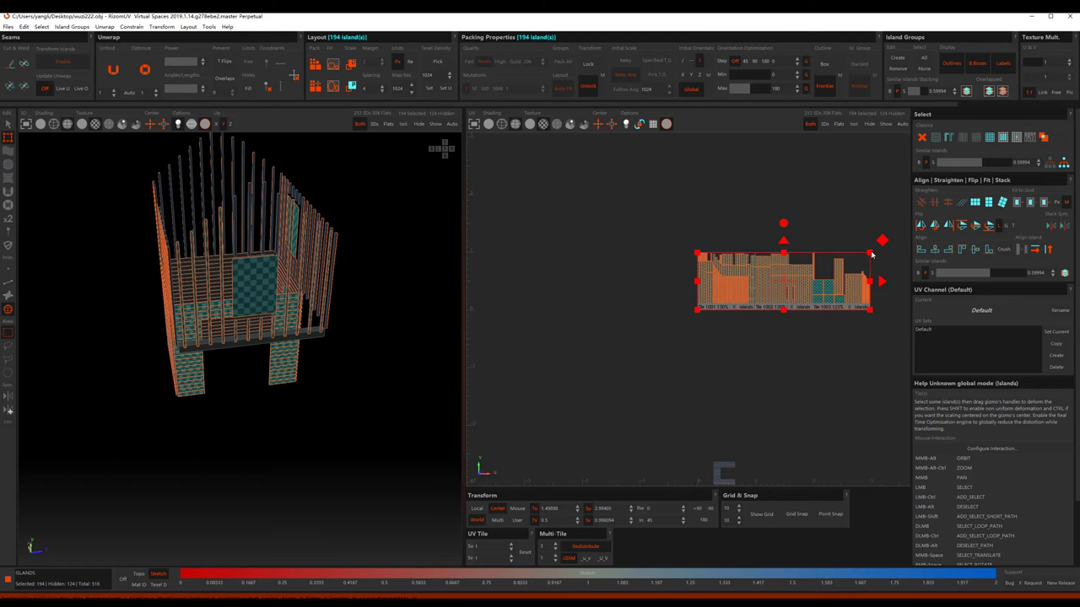
pyautogui.moveTo(871, 254); pyautogui.dragTo(759, 298)
pyautogui.scroll(2, 737, 294)
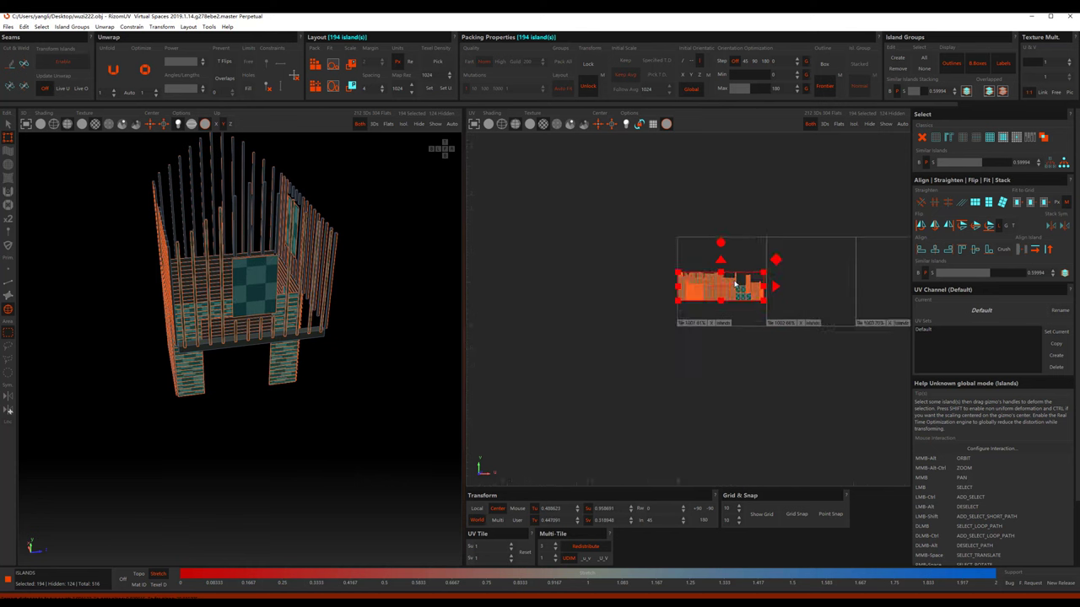
pyautogui.press('p')
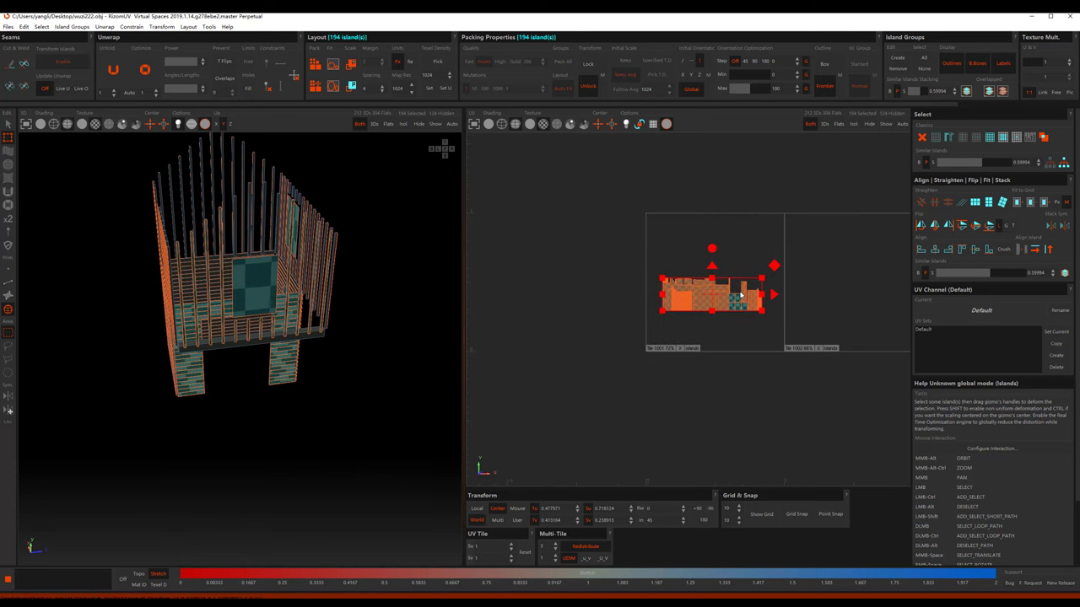
pyautogui.scroll(2, 730, 289)
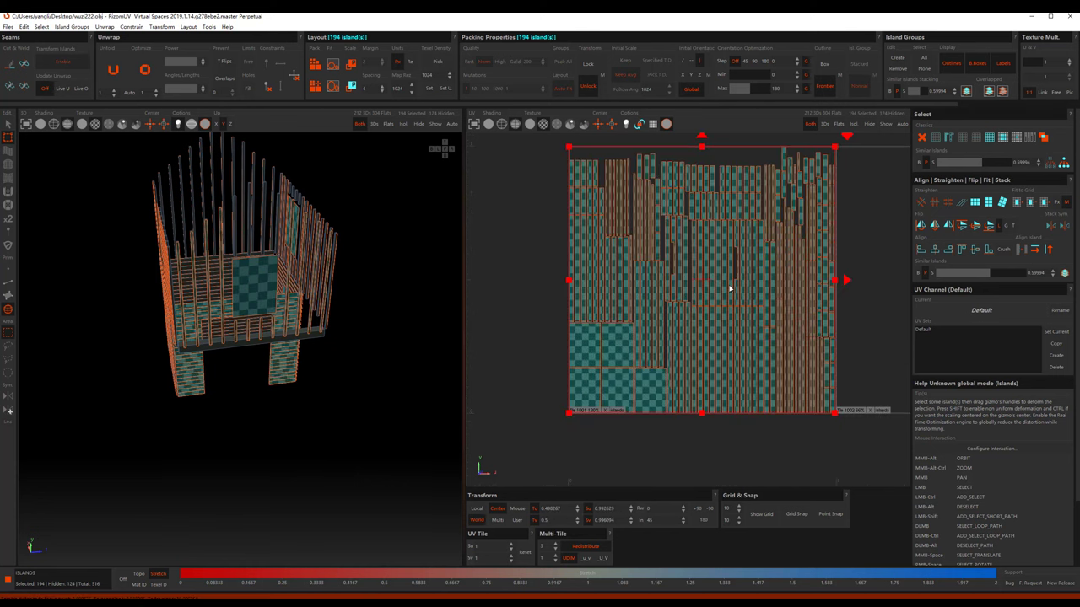
# Step: Orbit the house to check the checker texture on the walls and beam
pyautogui.keyDown('alt'); pyautogui.moveTo(385, 289); pyautogui.dragTo(357, 283, button='middle'); pyautogui.keyUp('alt')
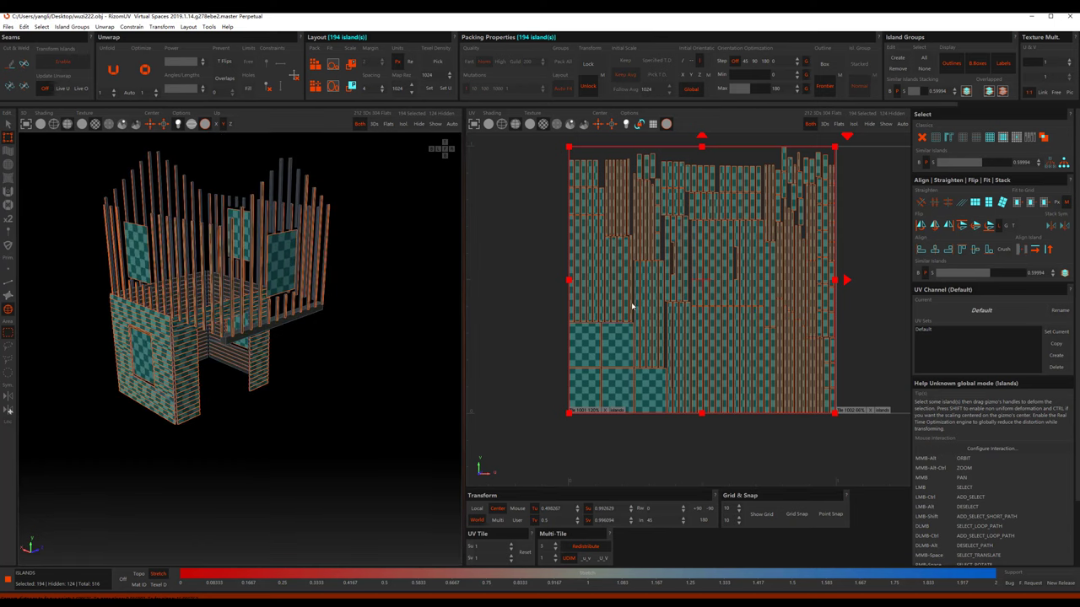
pyautogui.keyDown('alt'); pyautogui.moveTo(253, 303); pyautogui.dragTo(224, 309, button='middle'); pyautogui.keyUp('alt')
pyautogui.scroll(-2, 610, 361)
pyautogui.scroll(-2, 634, 385)
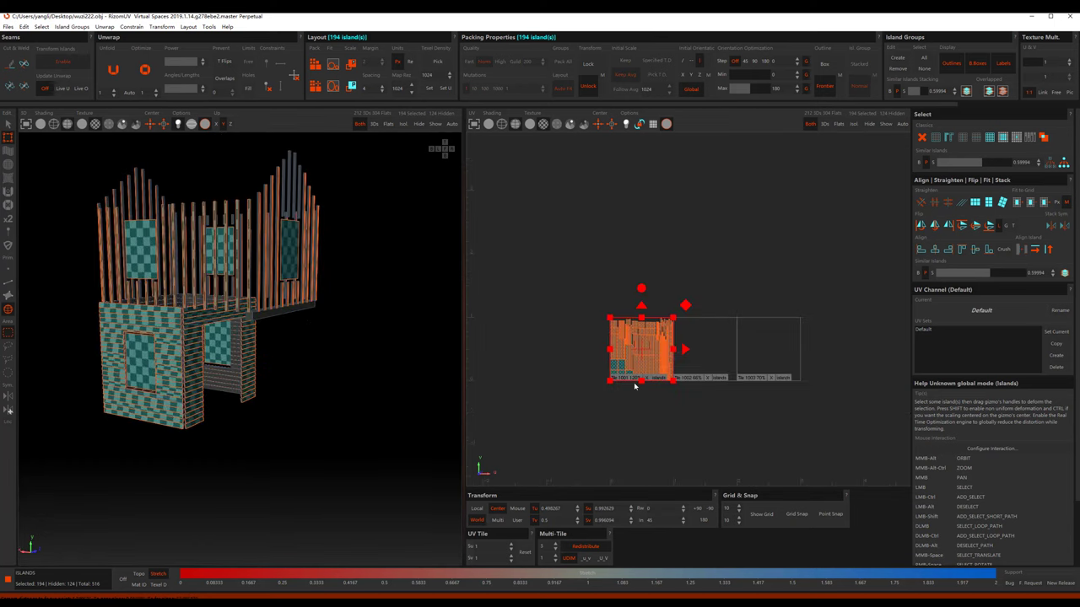
pyautogui.scroll(5, 244, 336)
pyautogui.keyDown('alt'); pyautogui.moveTo(306, 291); pyautogui.dragTo(301, 306, button='middle'); pyautogui.keyUp('alt')
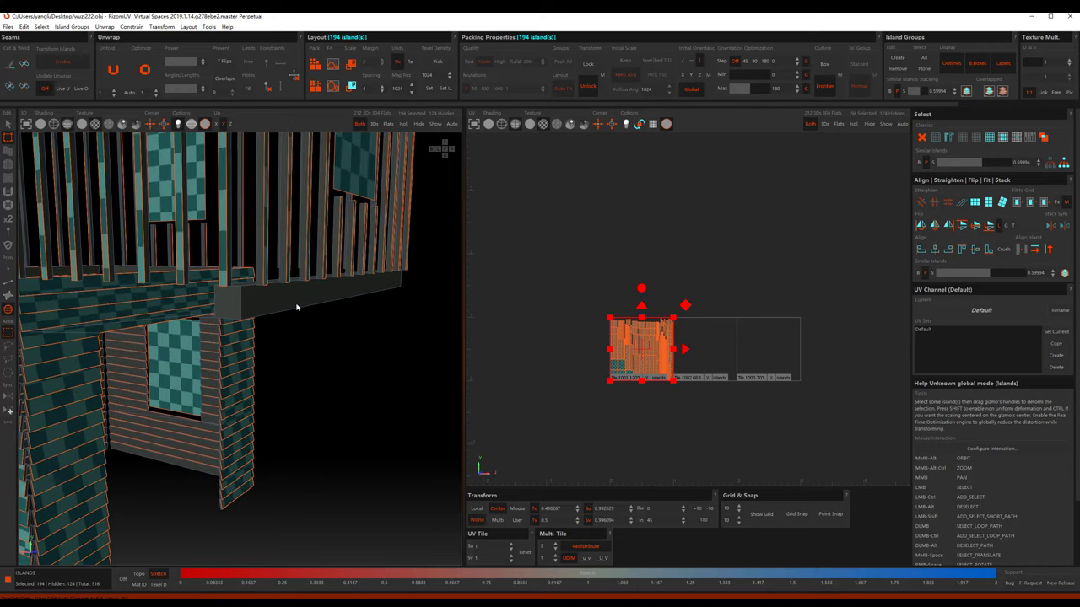
# Step: Select the beam and the thin strip along its top edge, then return to island selection
pyautogui.click(301, 306)
pyautogui.scroll(-1, 650, 441)
pyautogui.moveTo(650, 441); pyautogui.dragTo(666, 311, button='middle')
pyautogui.scroll(2, 665, 312)
pyautogui.scroll(2, 608, 295)
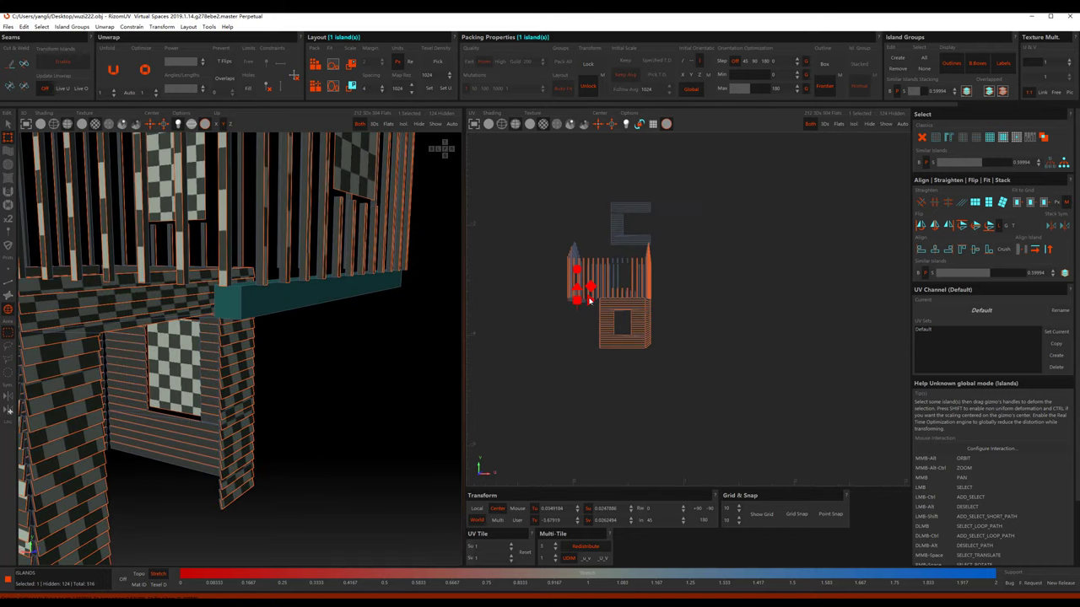
pyautogui.press('F3')
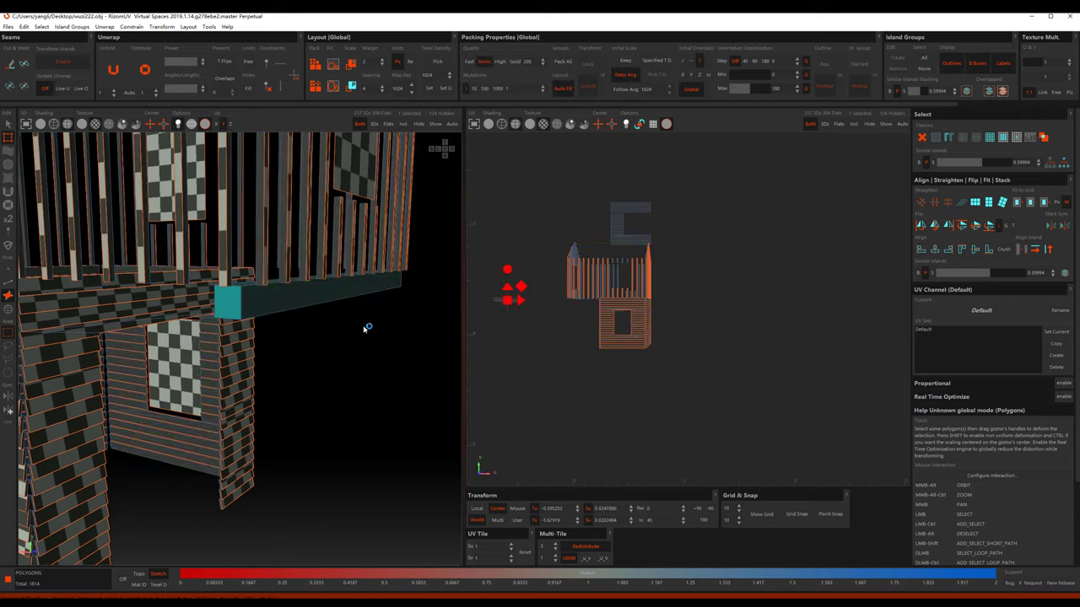
pyautogui.scroll(3, 366, 328)
pyautogui.moveTo(222, 323)
pyautogui.keyDown('alt'); pyautogui.mouseDown(button='middle')
pyautogui.moveTo(411, 336)
pyautogui.moveTo(384, 320)
pyautogui.mouseUp(button='middle'); pyautogui.keyUp('alt')
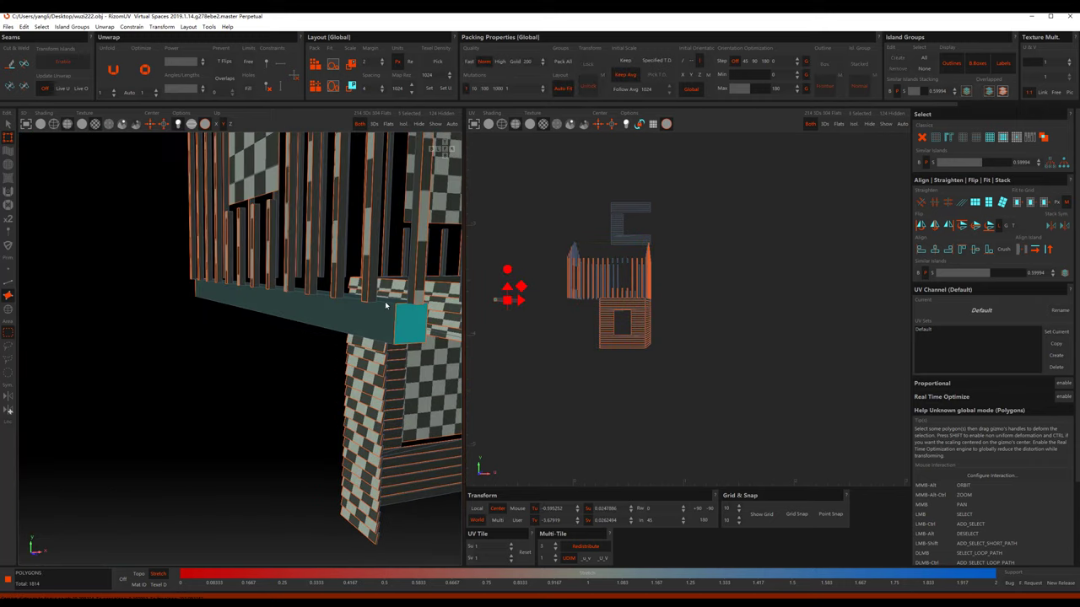
pyautogui.click(386, 306)
pyautogui.press('F2')
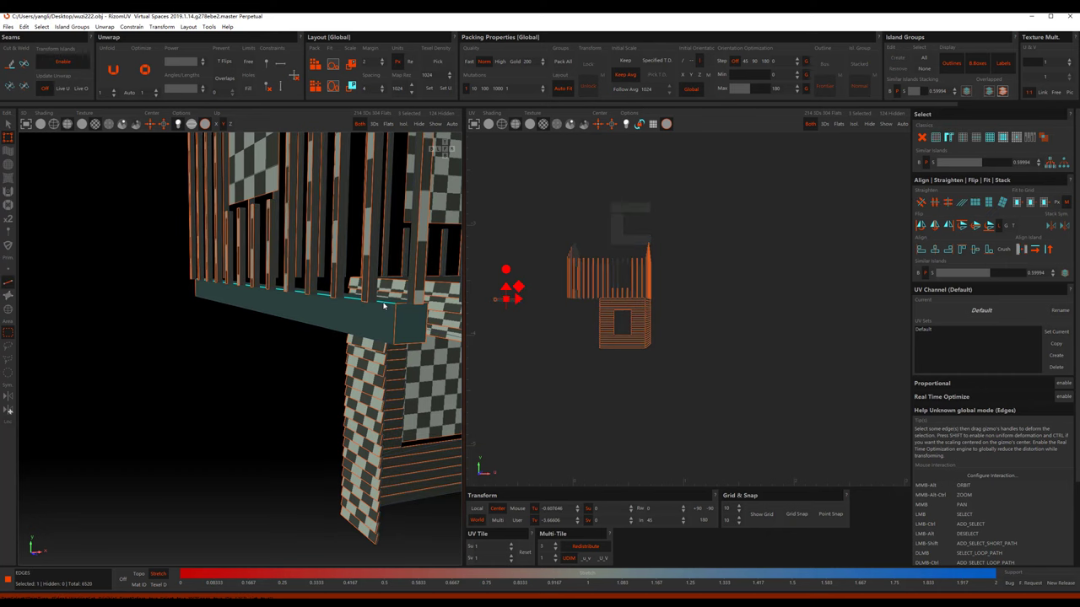
pyautogui.press('F4')
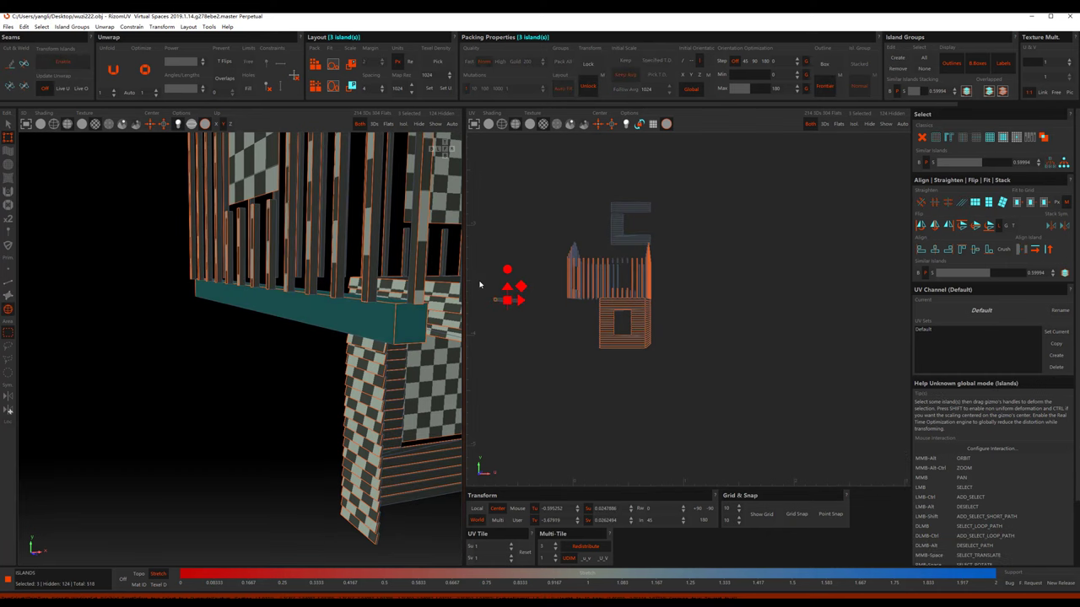
# Step: Unfold and pack the beam islands into tile 1001, then repack all 197 islands there
pyautogui.press('u')
pyautogui.press('p')
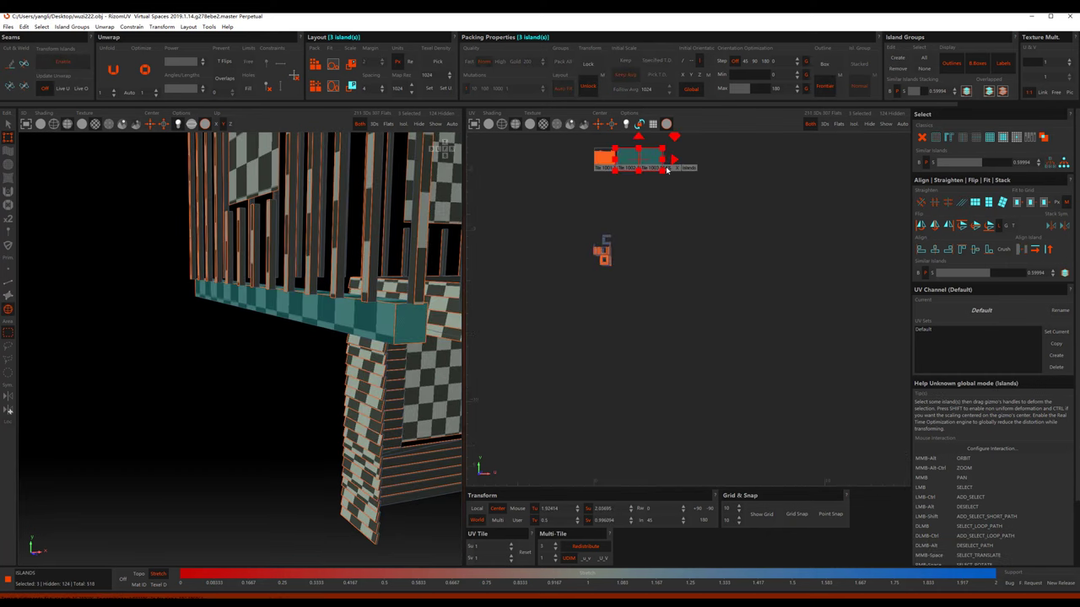
pyautogui.press('f')
pyautogui.moveTo(706, 291)
pyautogui.mouseDown()
pyautogui.moveTo(592, 331)
pyautogui.moveTo(556, 300)
pyautogui.mouseUp()
pyautogui.scroll(2, 590, 331)
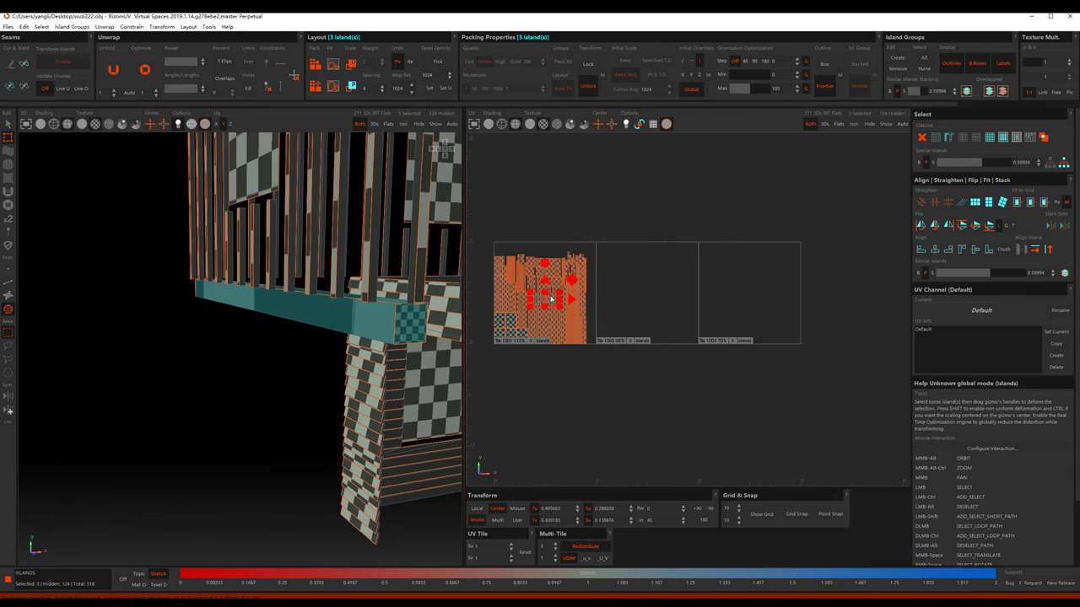
pyautogui.scroll(2, 591, 291)
pyautogui.scroll(2, 666, 270)
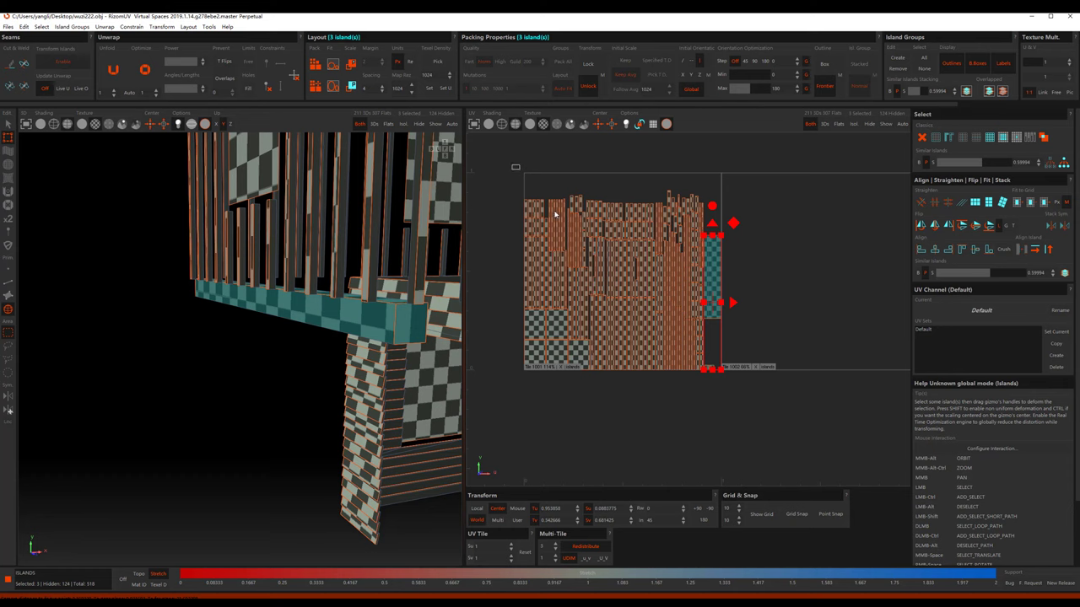
pyautogui.hotkey('ctrl', 'a')
pyautogui.press('p')
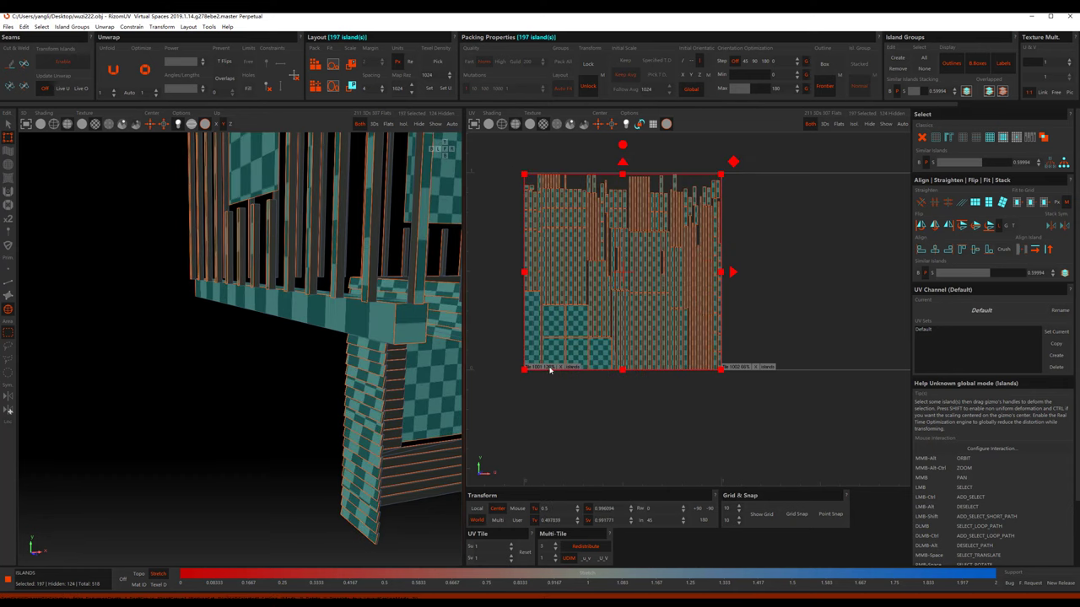
# Step: Shift the thin island on tile 1001's left edge out and back, then repack into tile 1001
pyautogui.click(526, 372)
pyautogui.click(541, 357)
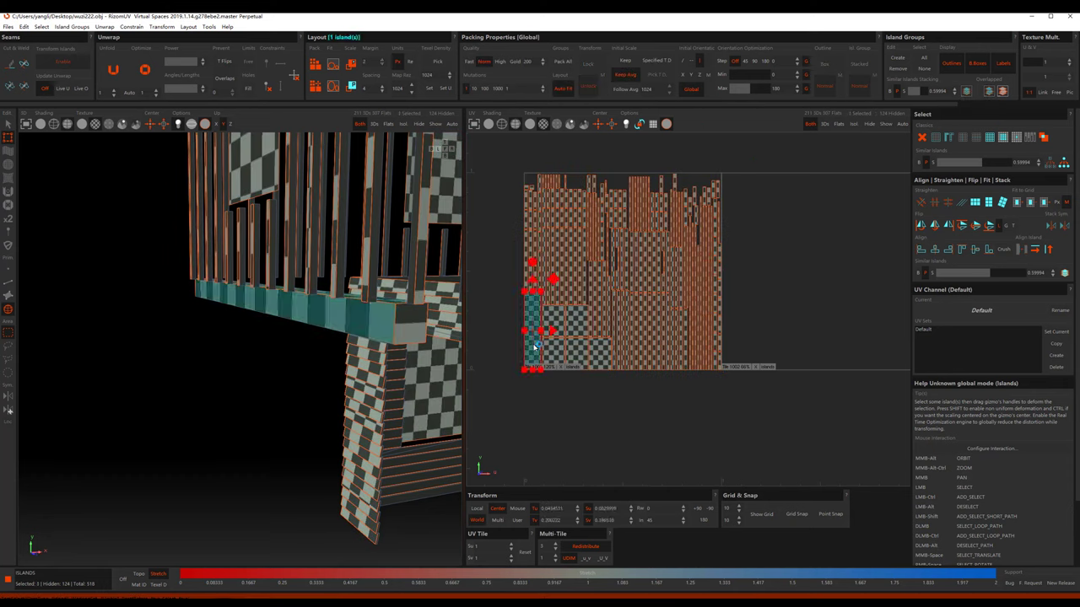
pyautogui.moveTo(403, 328)
pyautogui.keyDown('alt'); pyautogui.mouseDown(button='middle')
pyautogui.moveTo(368, 304)
pyautogui.moveTo(354, 313)
pyautogui.moveTo(419, 354)
pyautogui.moveTo(399, 365)
pyautogui.mouseUp(button='middle'); pyautogui.keyUp('alt')
pyautogui.press('F3')
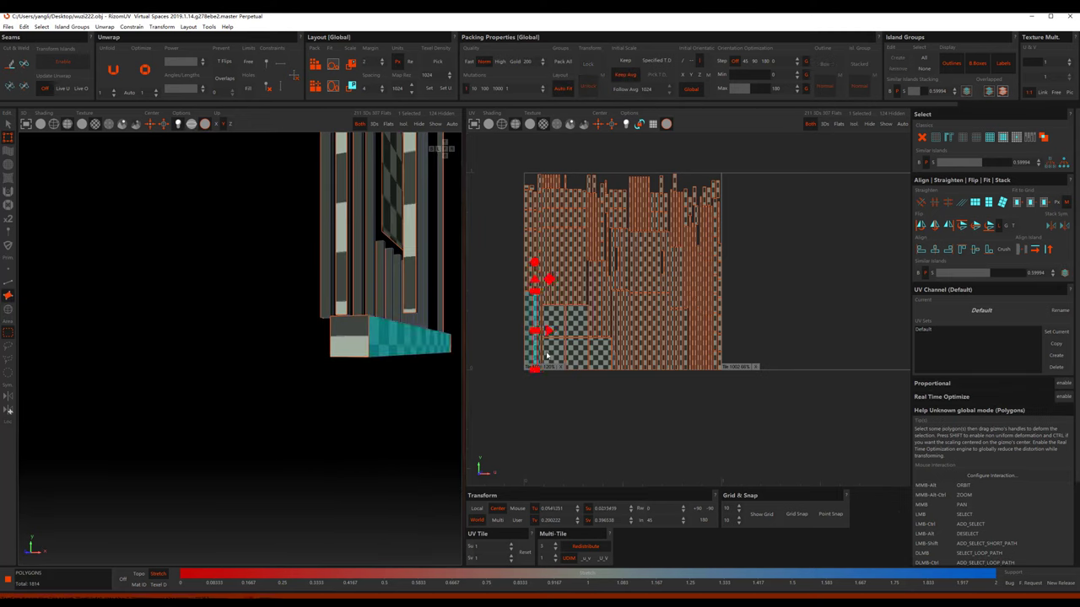
pyautogui.moveTo(548, 334); pyautogui.dragTo(497, 342)
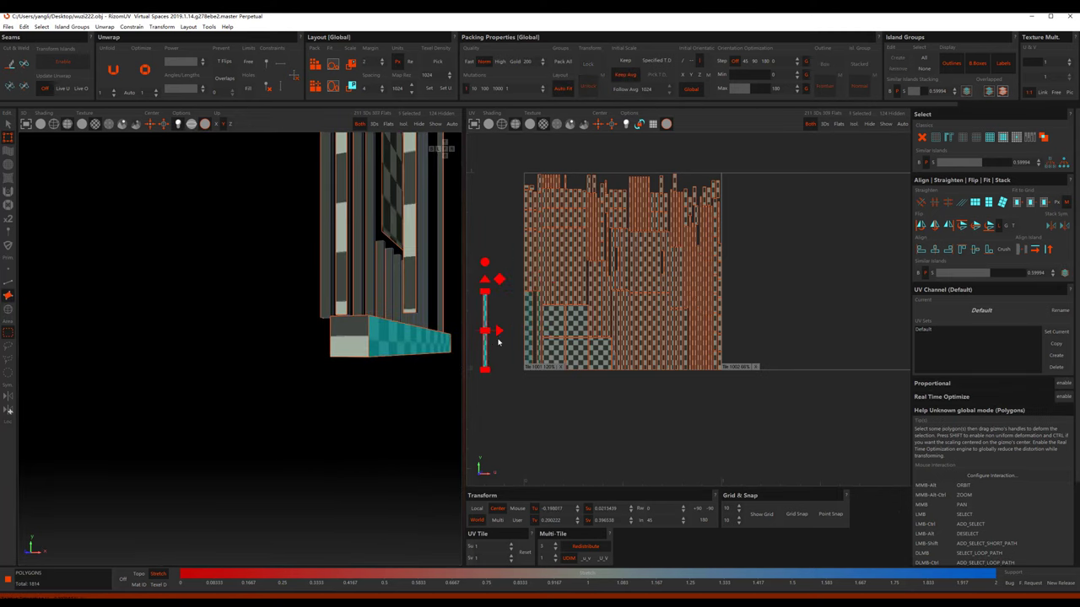
pyautogui.keyDown('alt'); pyautogui.moveTo(388, 362); pyautogui.dragTo(395, 373, button='middle'); pyautogui.keyUp('alt')
pyautogui.moveTo(552, 345)
pyautogui.mouseDown()
pyautogui.moveTo(605, 345)
pyautogui.moveTo(496, 334)
pyautogui.mouseUp()
pyautogui.scroll(-3, 485, 302)
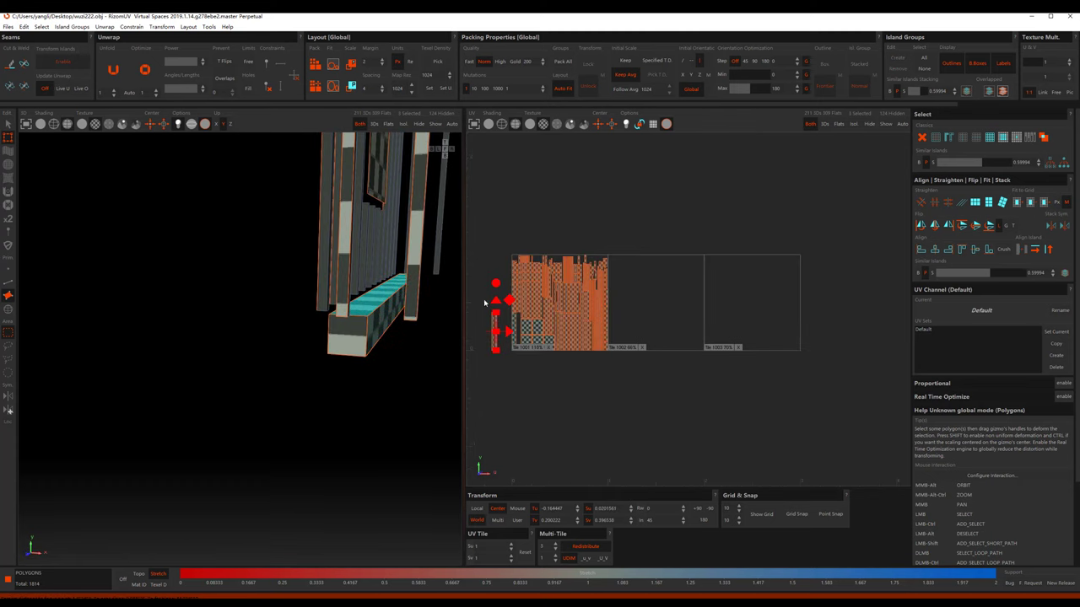
pyautogui.scroll(-2, 501, 361)
pyautogui.moveTo(528, 422); pyautogui.dragTo(559, 294, button='middle')
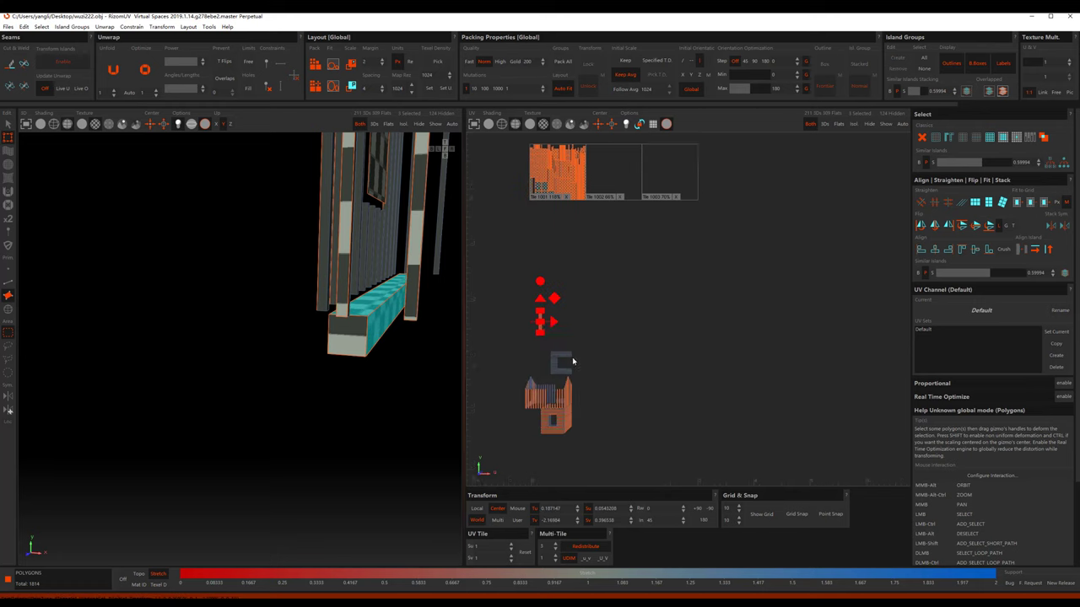
pyautogui.press('p')
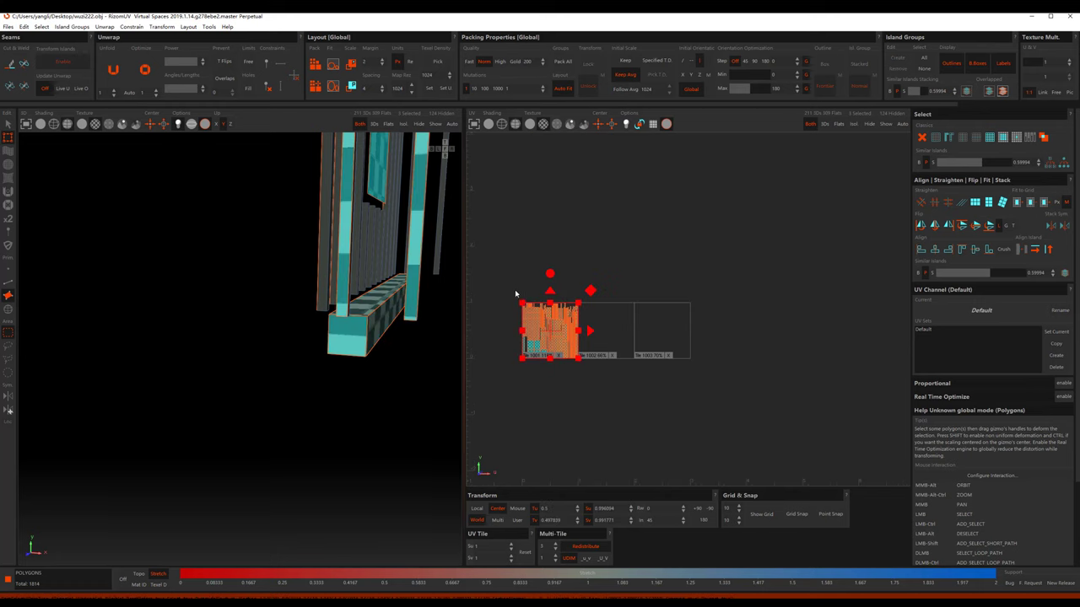
# Step: Narrow the tile 1001 islands slightly and repack all 199 islands within the tile
pyautogui.scroll(2, 555, 358)
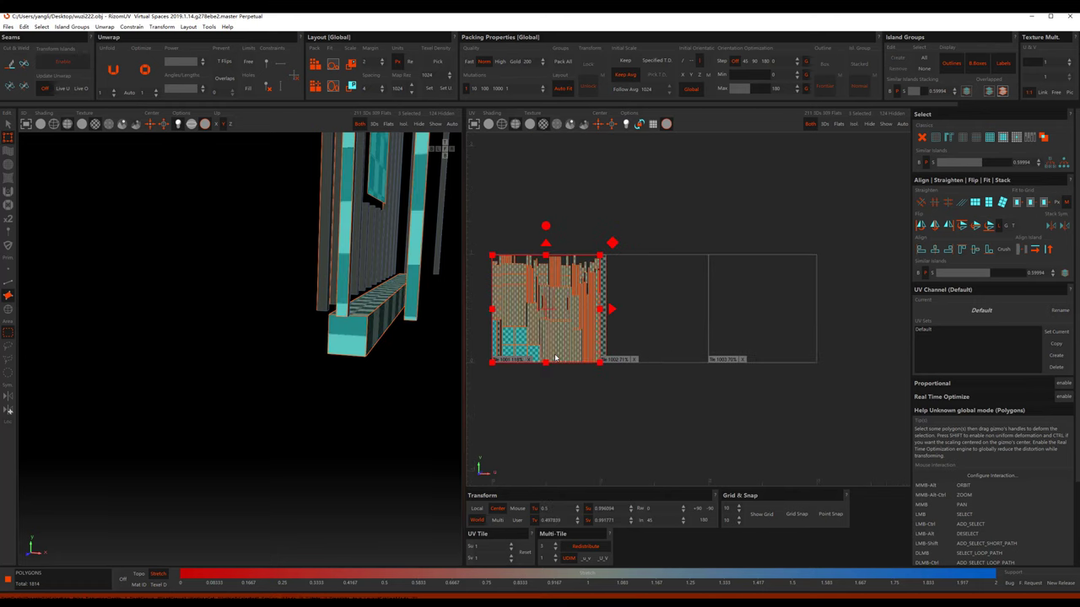
pyautogui.scroll(1, 613, 270)
pyautogui.click(662, 224)
pyautogui.moveTo(477, 233); pyautogui.dragTo(649, 422)
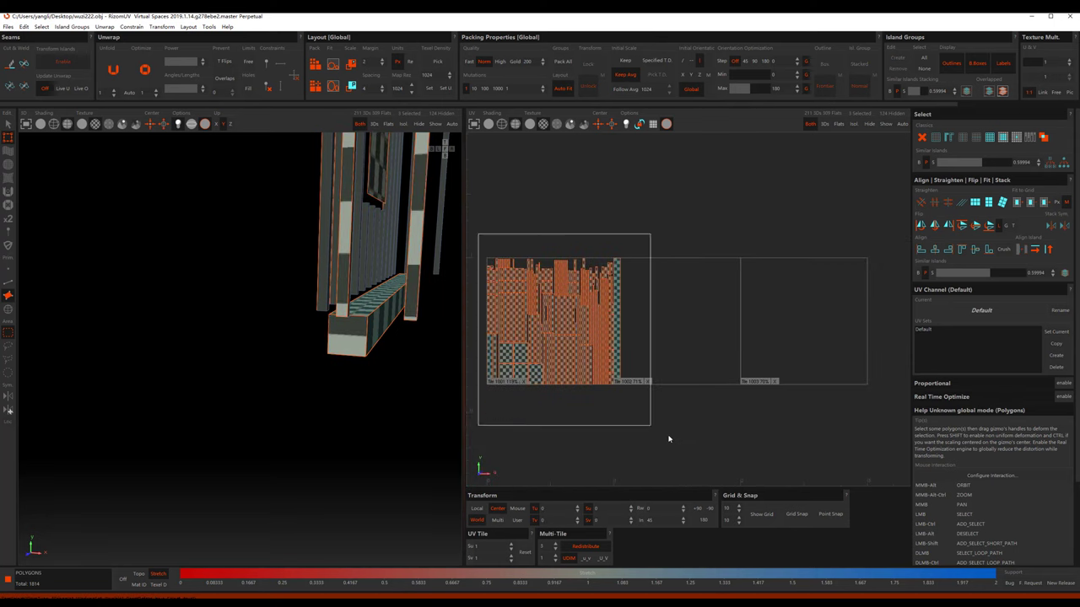
pyautogui.press('F4')
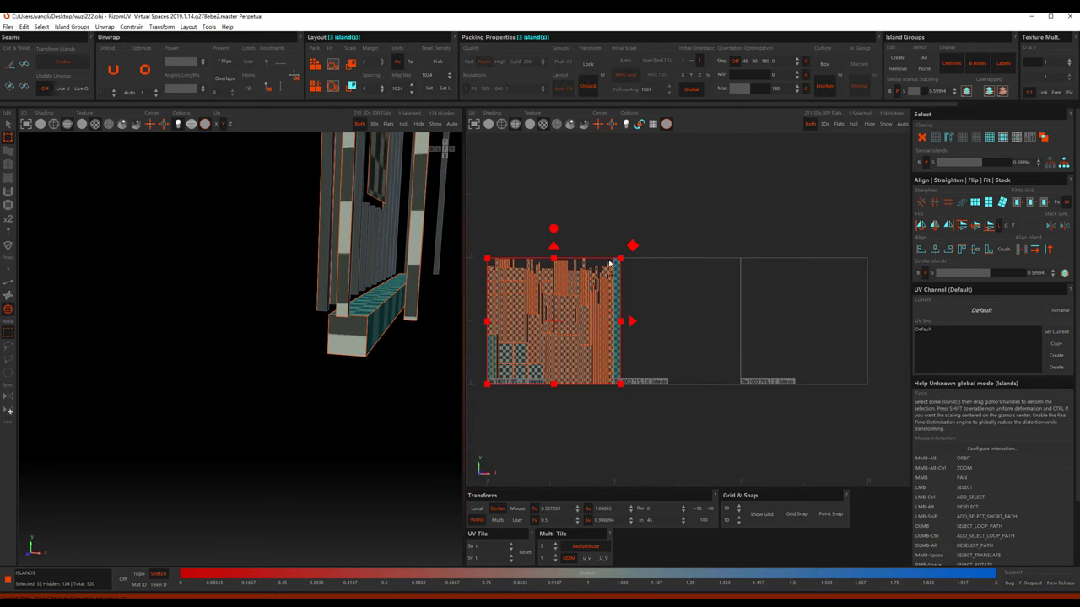
pyautogui.moveTo(617, 261); pyautogui.dragTo(520, 266)
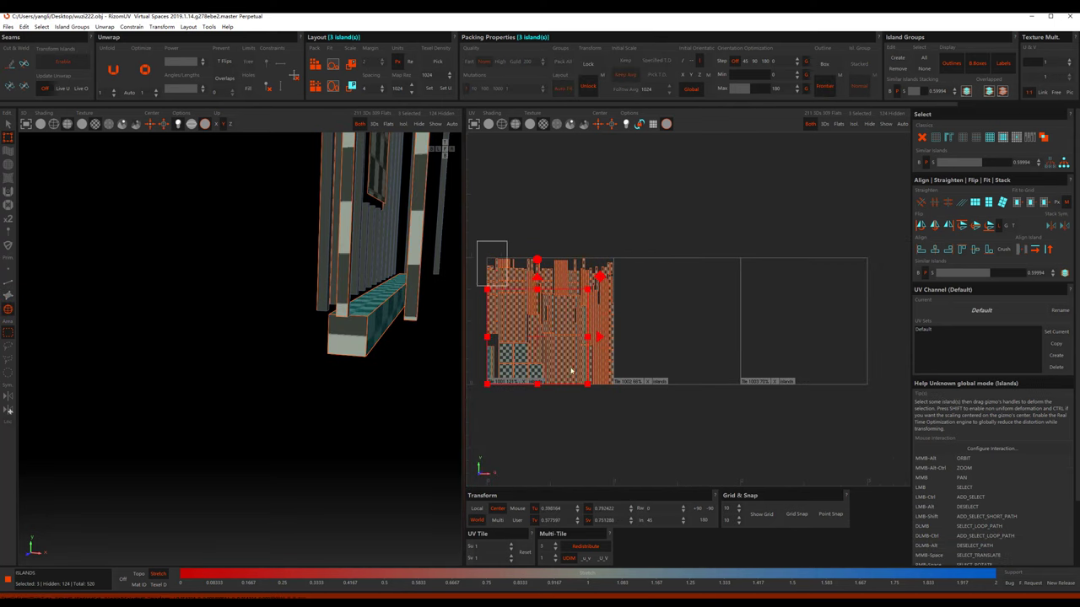
pyautogui.moveTo(571, 371); pyautogui.dragTo(643, 441)
pyautogui.press('p')
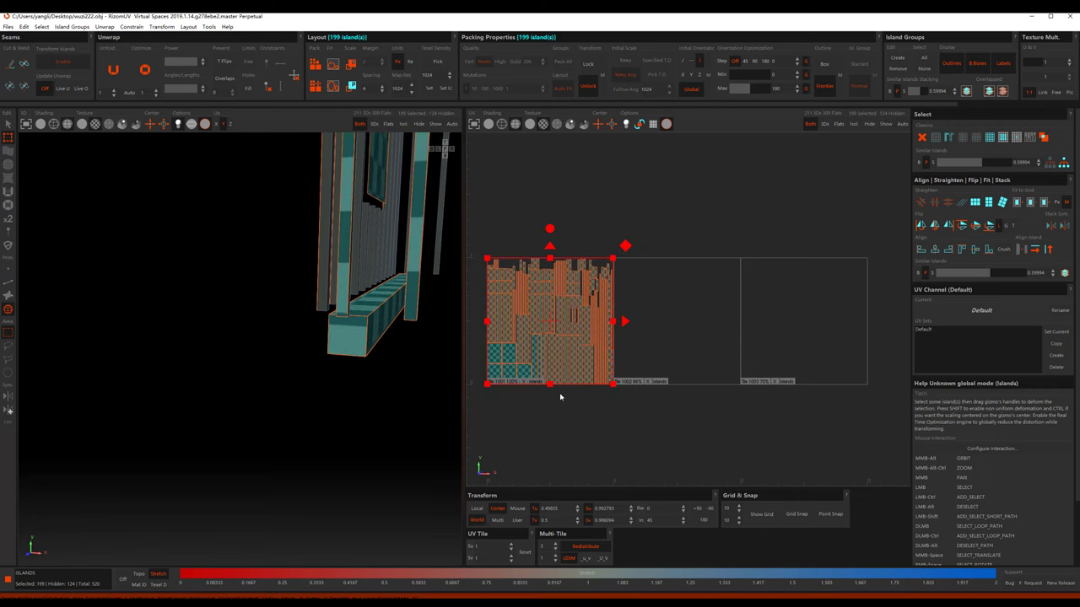
# Step: Add a fourth UDIM tile and move the islands into tile 1004, scaling them to fit
pyautogui.press('f')
pyautogui.press('f')
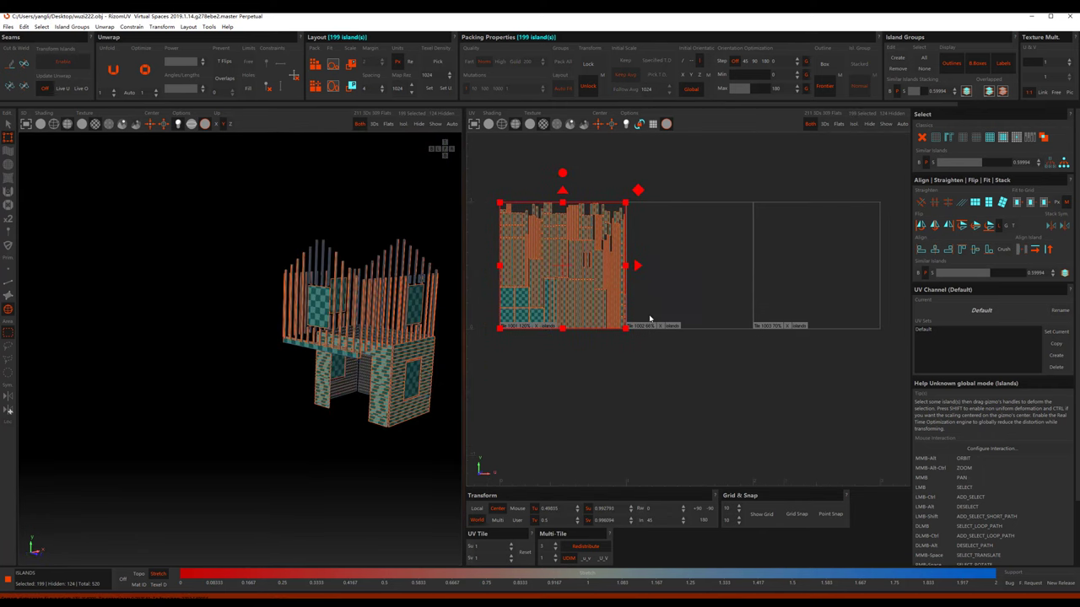
pyautogui.scroll(-2, 649, 319)
pyautogui.click(558, 548)
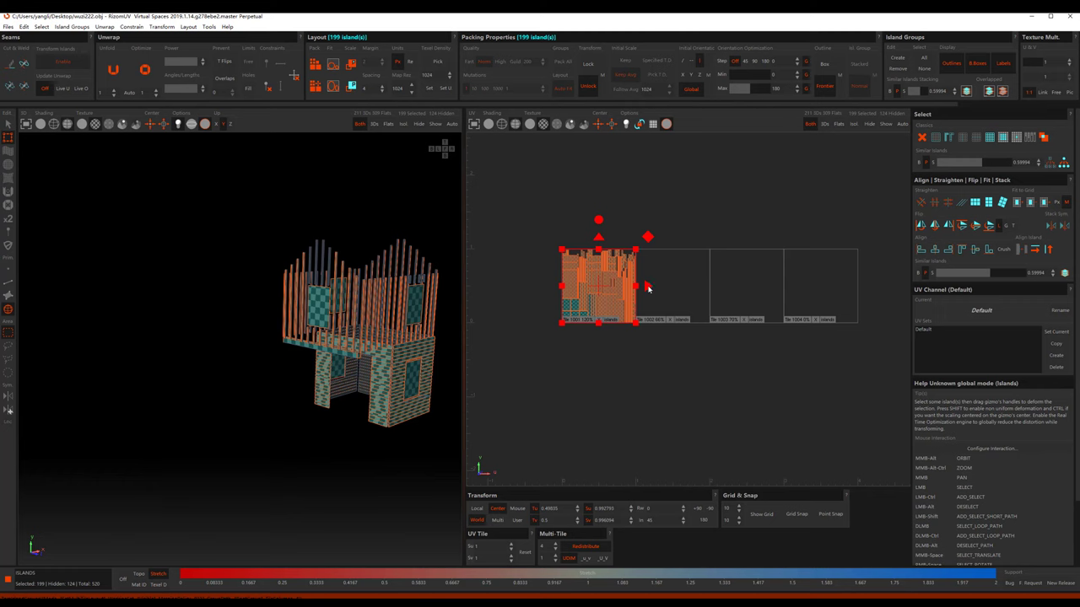
pyautogui.moveTo(647, 287); pyautogui.dragTo(875, 283)
pyautogui.moveTo(872, 245); pyautogui.dragTo(841, 276)
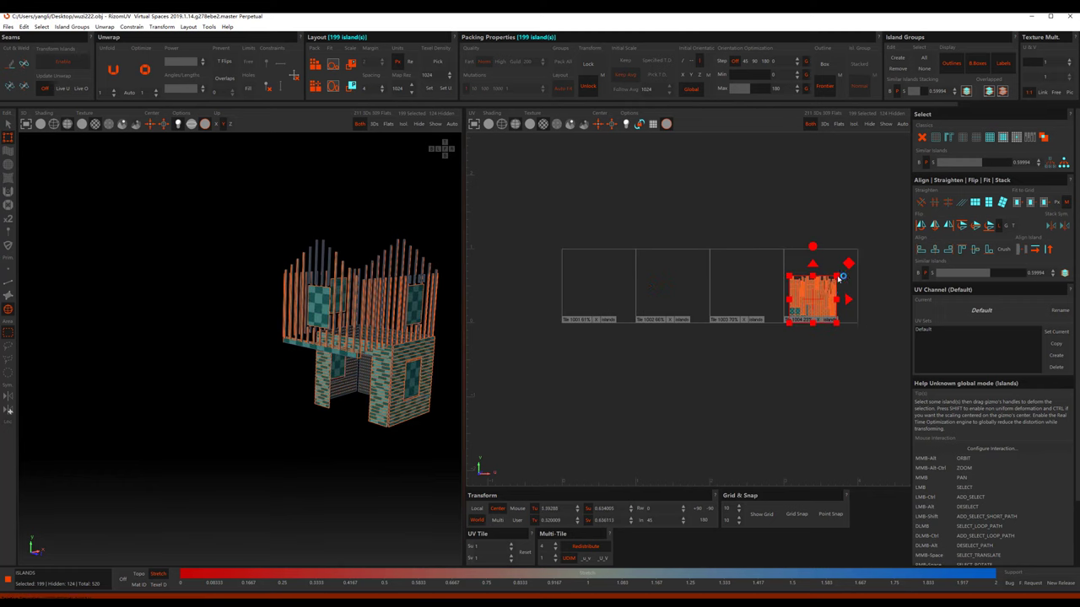
pyautogui.press('f')
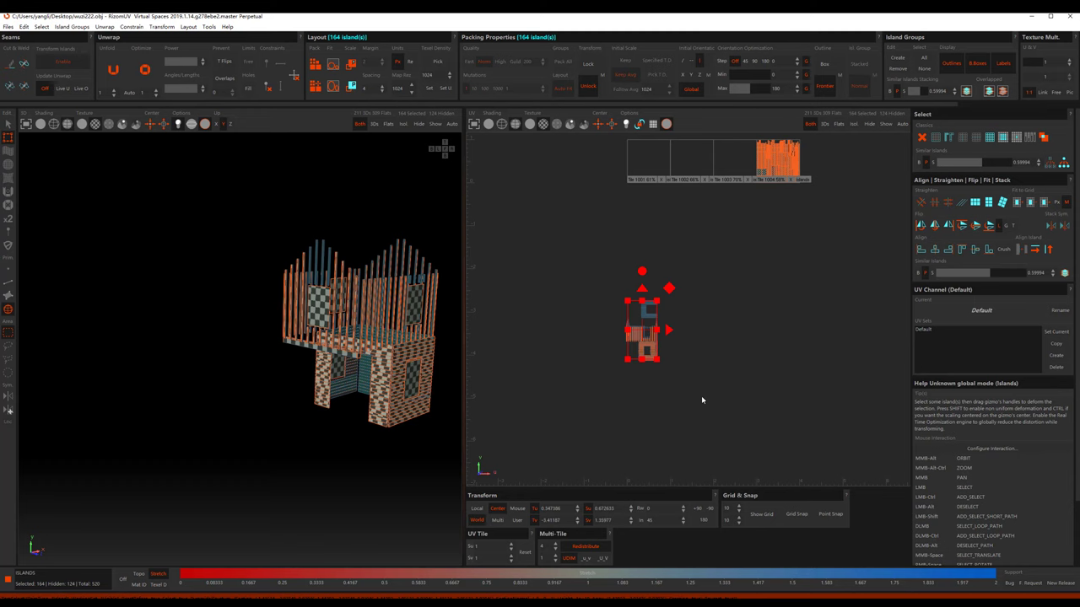
# Step: Pack the selected islands across the UDIM tiles, then undo the pack
pyautogui.press('p')
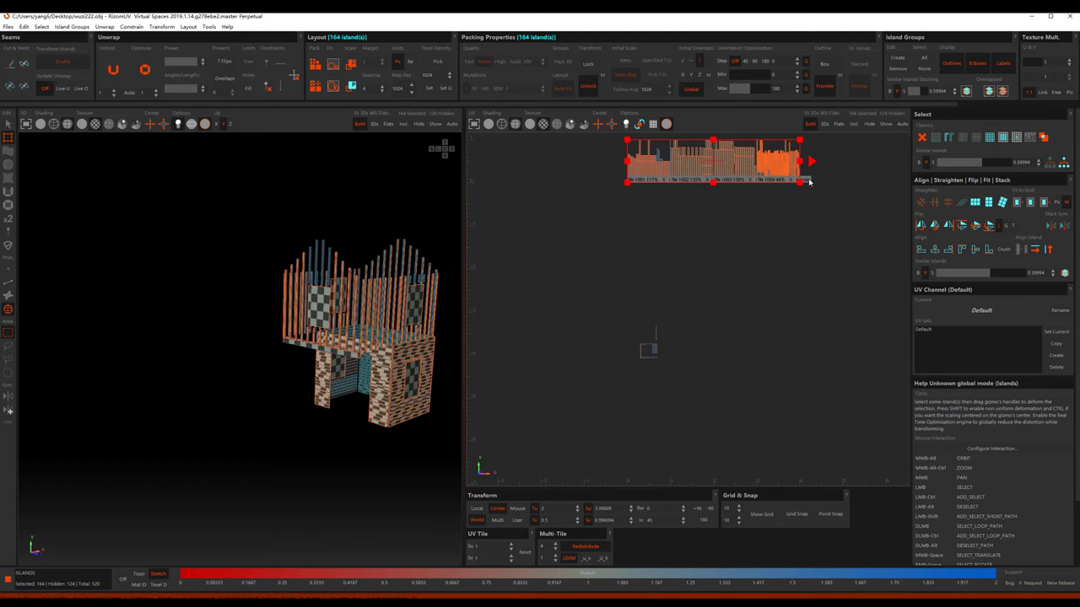
pyautogui.hotkey('ctrl', 'z')
pyautogui.scroll(5, 636, 358)
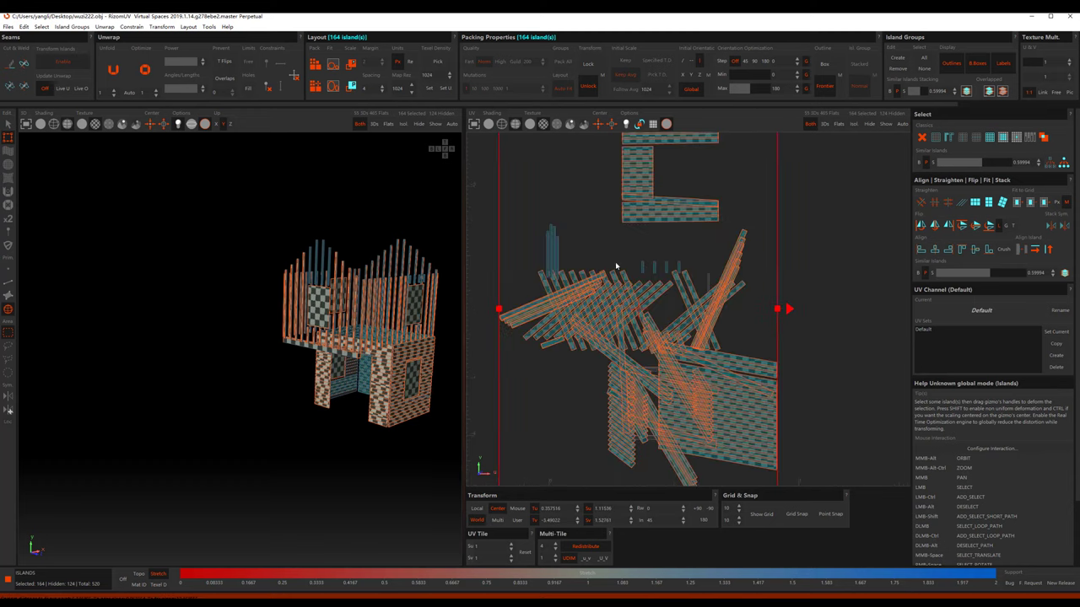
pyautogui.scroll(3, 615, 267)
pyautogui.scroll(2, 676, 301)
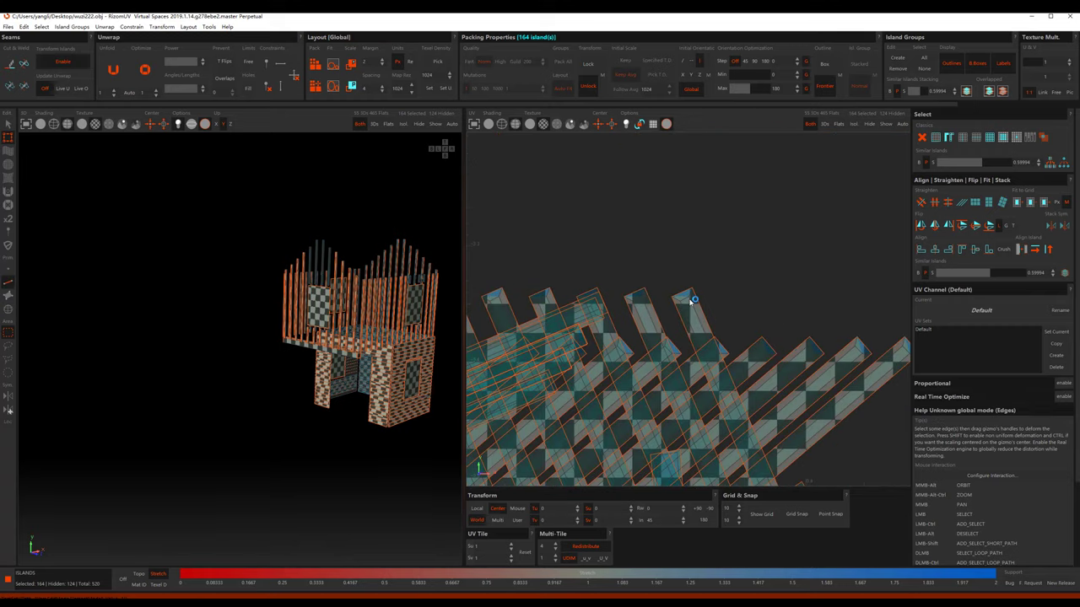
pyautogui.scroll(2, 680, 299)
# Step: In Edges mode, loop-select seam edges on a plank island
pyautogui.press('F2')
pyautogui.click(679, 300)
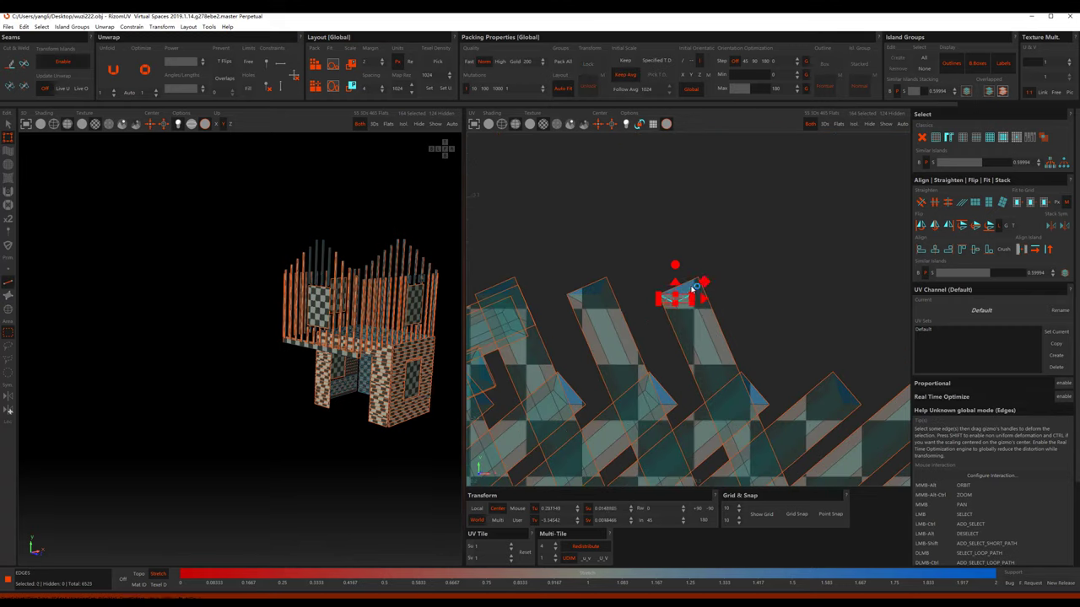
pyautogui.press('q')
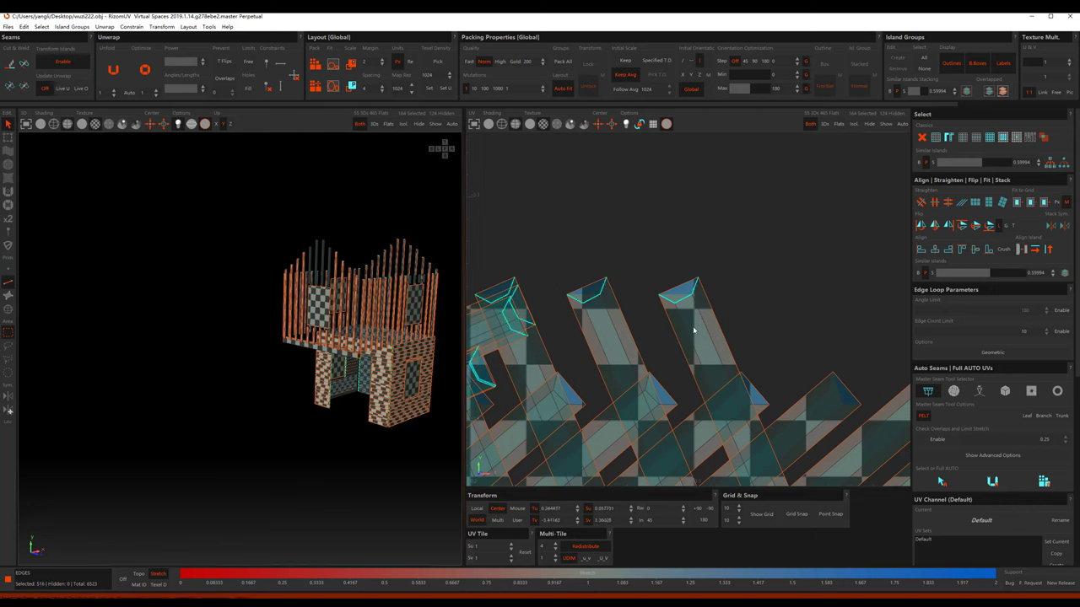
pyautogui.scroll(-2, 691, 331)
pyautogui.scroll(-2, 763, 362)
pyautogui.scroll(3, 763, 287)
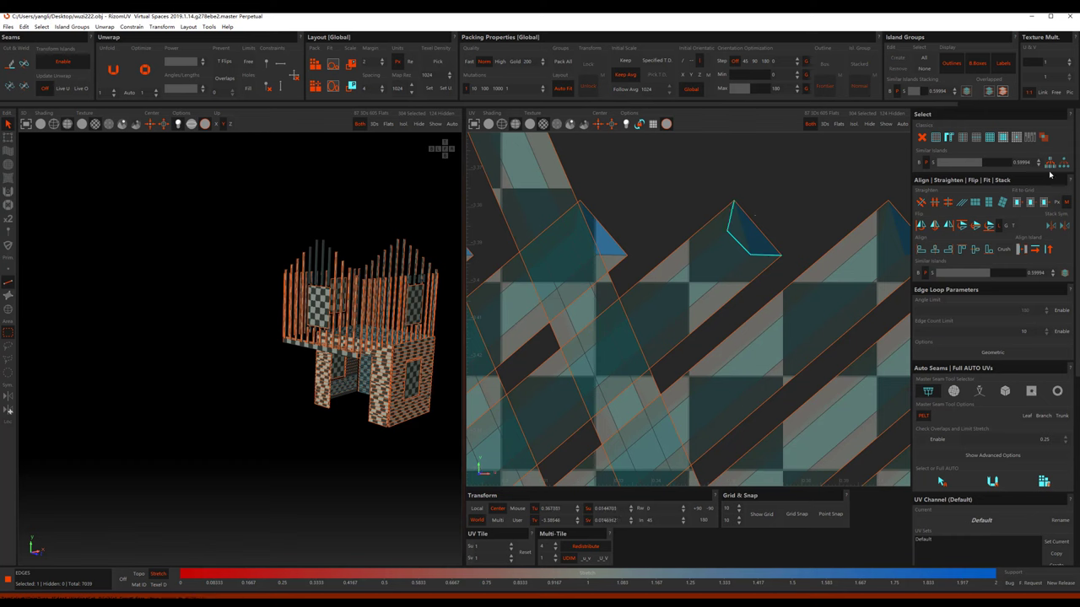
pyautogui.scroll(-2, 723, 293)
pyautogui.scroll(-2, 723, 297)
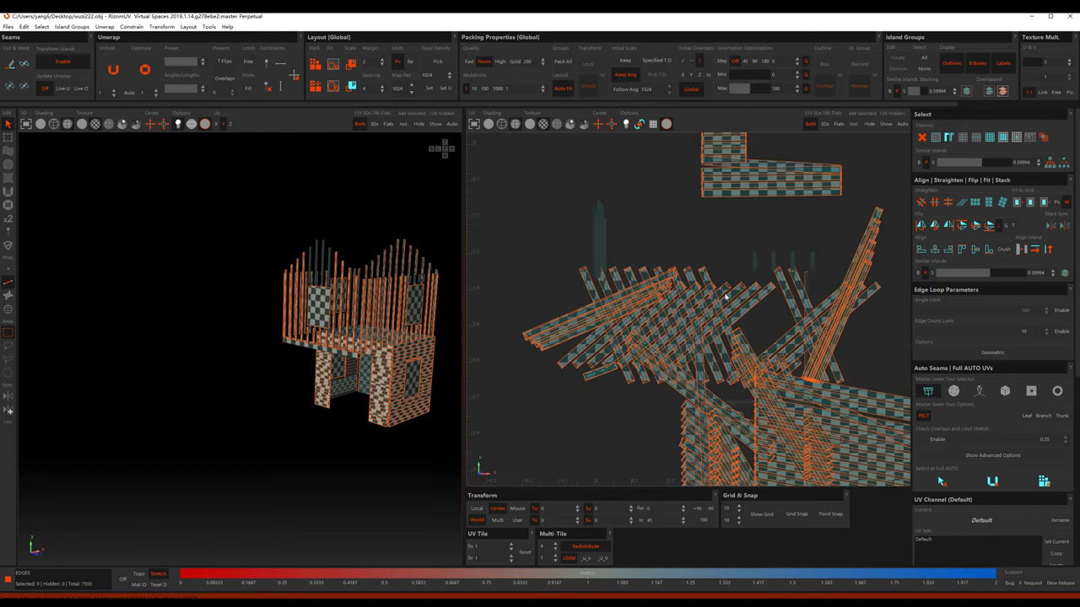
pyautogui.scroll(-2, 724, 296)
pyautogui.scroll(-2, 717, 278)
pyautogui.scroll(-2, 700, 253)
# Step: Select the island cluster and unfold it with U, retrying after a failed unfold
pyautogui.moveTo(692, 237); pyautogui.dragTo(781, 351)
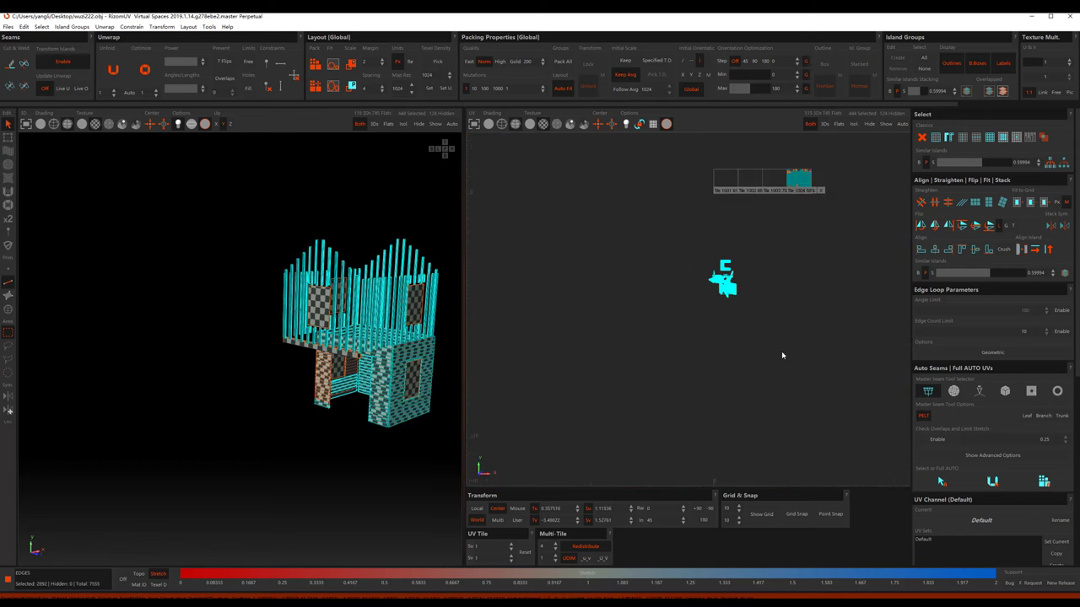
pyautogui.press('u')
pyautogui.hotkey('ctrl', 'z')
pyautogui.click(747, 286)
pyautogui.moveTo(713, 298); pyautogui.dragTo(700, 233)
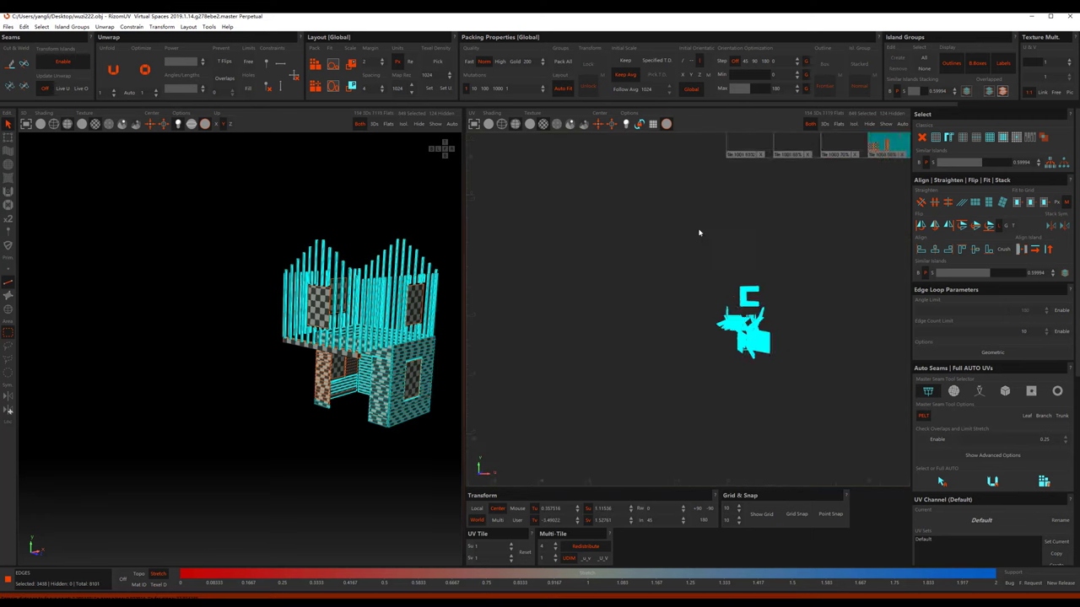
pyautogui.press('u')
pyautogui.click(719, 272)
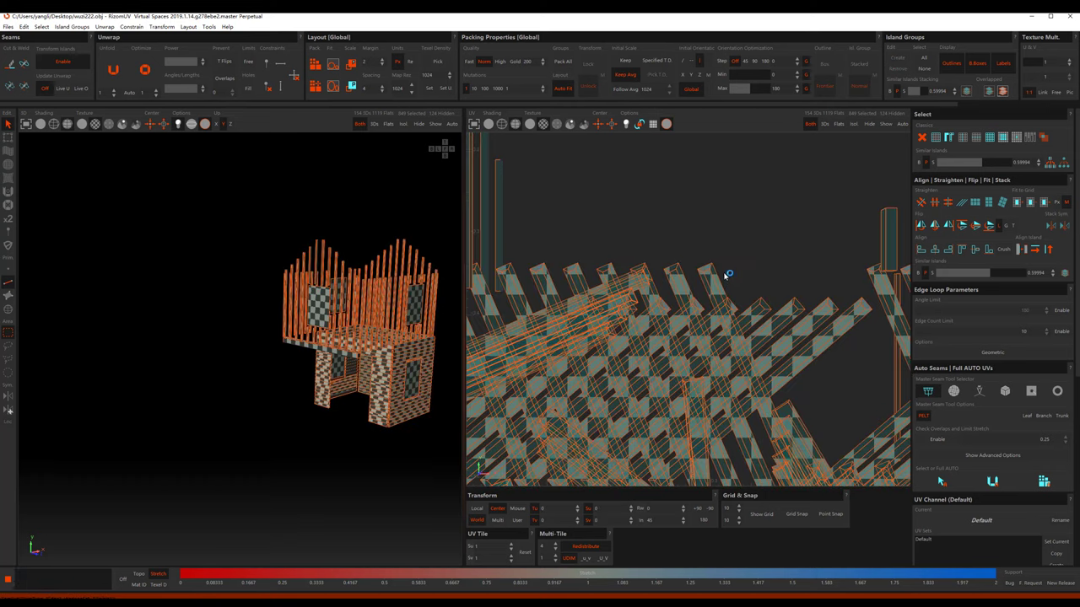
pyautogui.press('p')
pyautogui.moveTo(878, 398); pyautogui.dragTo(809, 381)
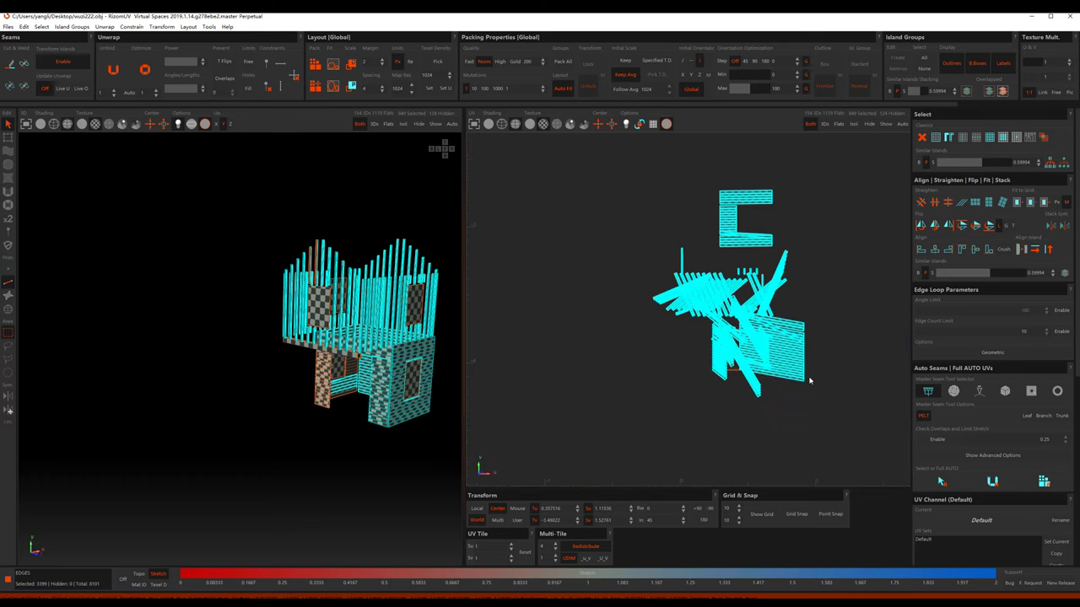
pyautogui.press('u')
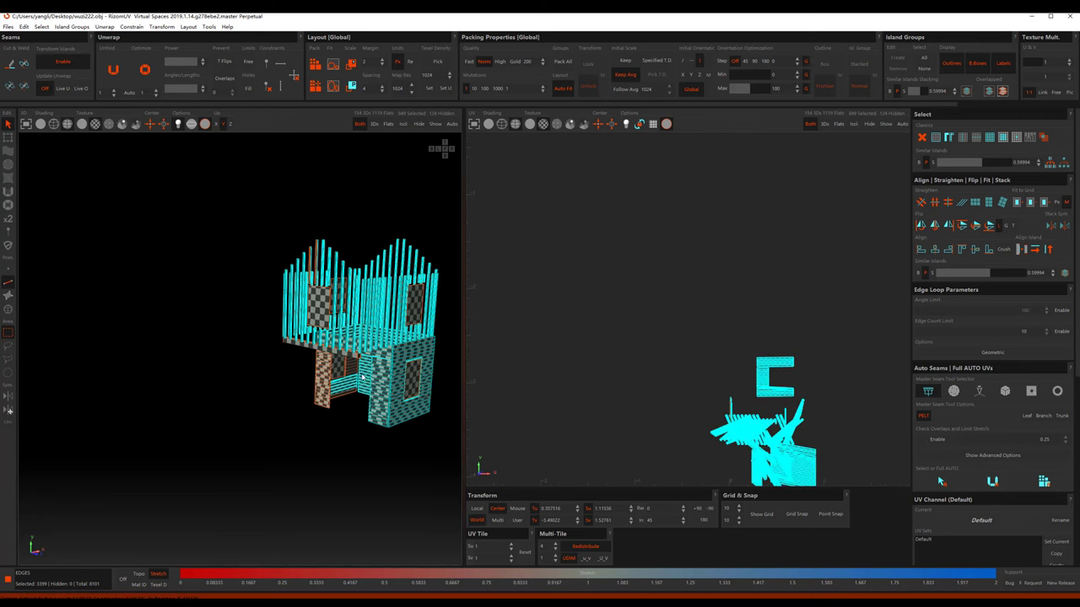
# Step: Add the remaining islands to the selection with the transform gizmo and return to Islands mode
pyautogui.moveTo(441, 149); pyautogui.dragTo(416, 373, button='middle')
pyautogui.moveTo(786, 424); pyautogui.dragTo(685, 302, button='middle')
pyautogui.moveTo(730, 383); pyautogui.dragTo(718, 248)
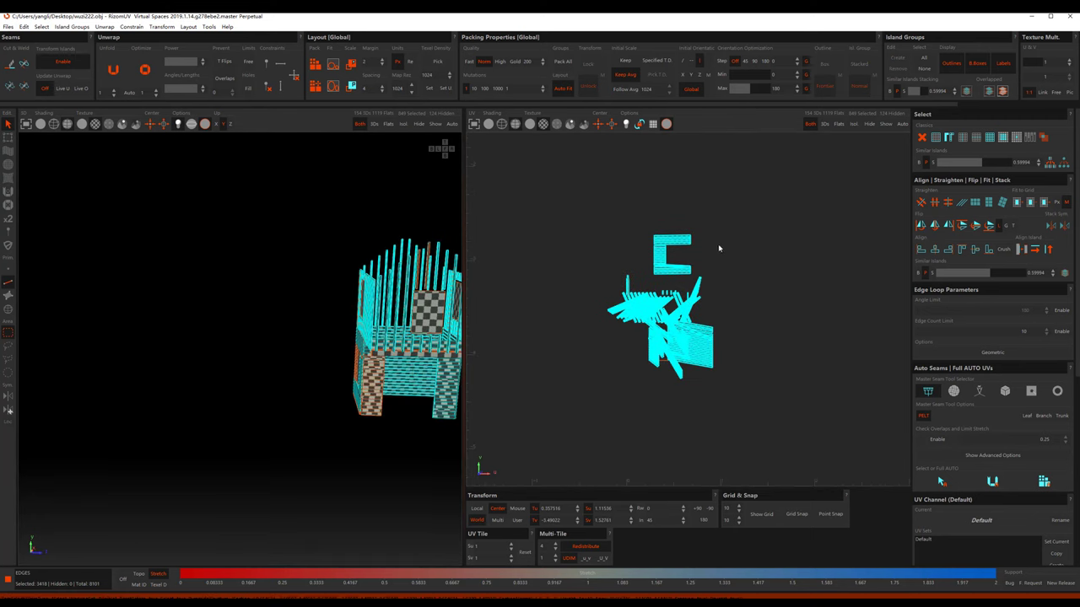
pyautogui.press('t')
pyautogui.scroll(-2, 756, 250)
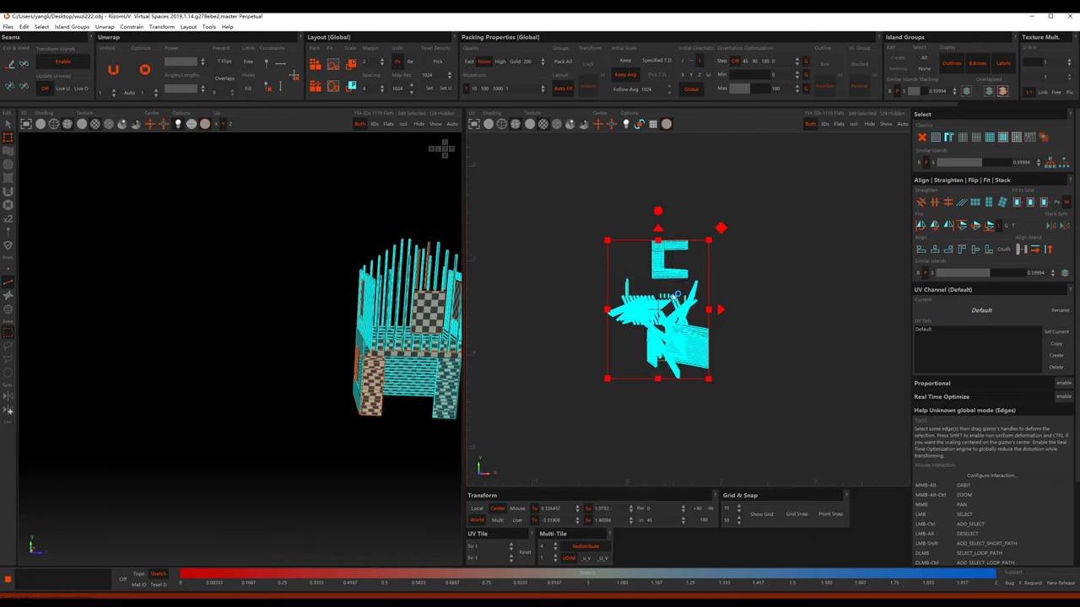
pyautogui.scroll(-3, 755, 250)
pyautogui.moveTo(756, 250); pyautogui.dragTo(719, 331, button='middle')
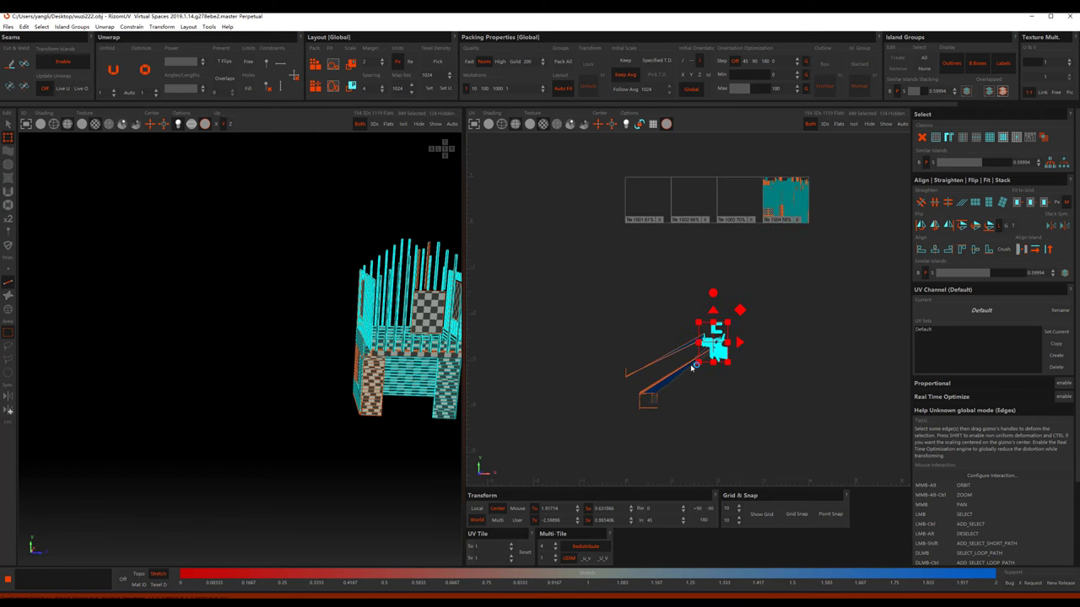
pyautogui.press('F4')
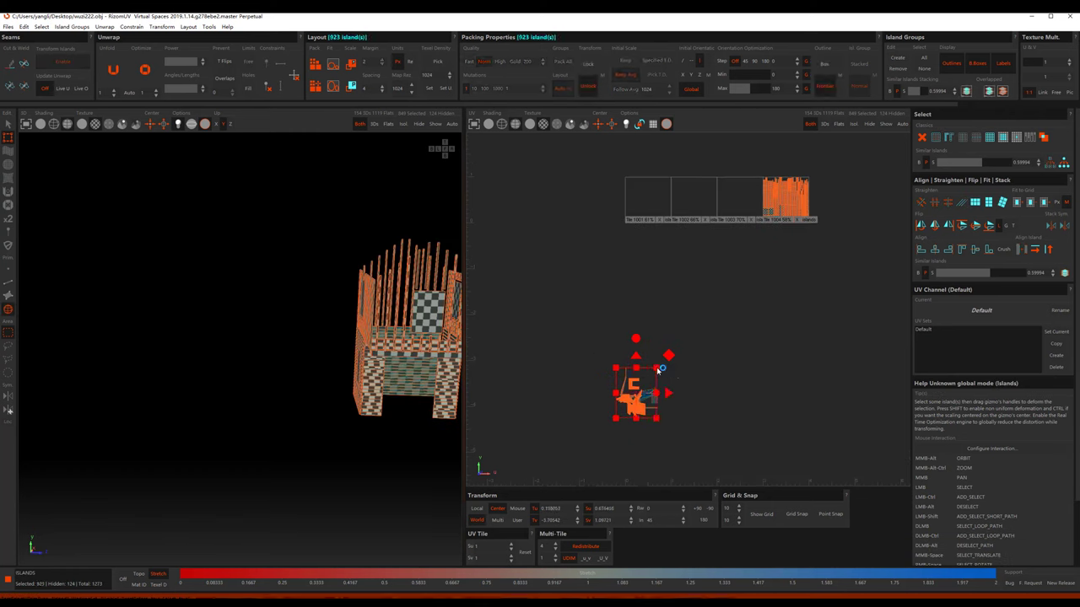
# Step: Enlarge the selected islands, then select all UV islands and move the block up and right
pyautogui.moveTo(628, 410); pyautogui.dragTo(647, 406)
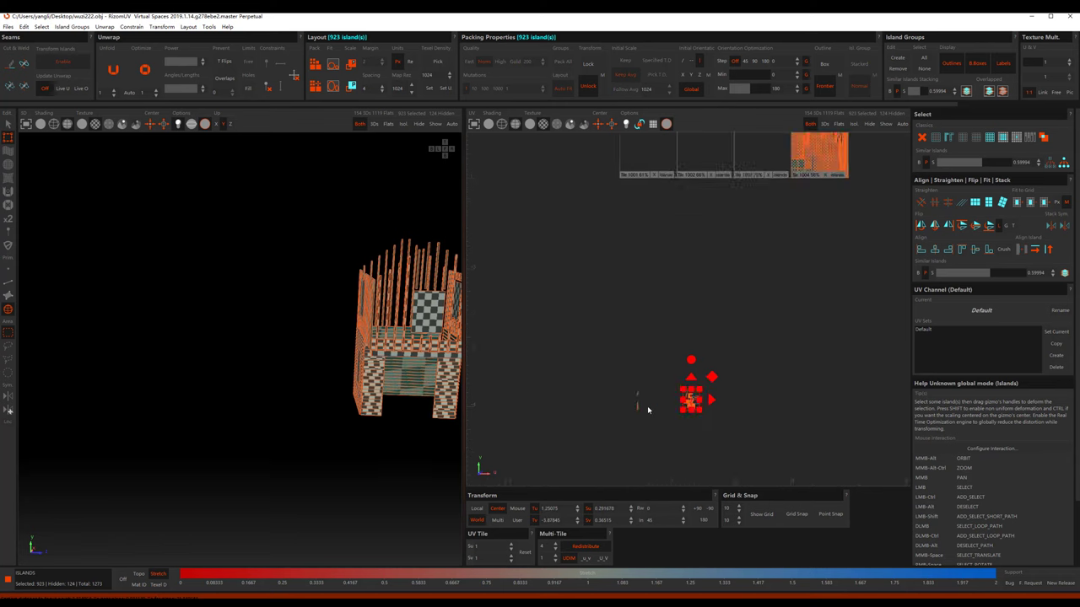
pyautogui.moveTo(552, 294); pyautogui.dragTo(717, 490)
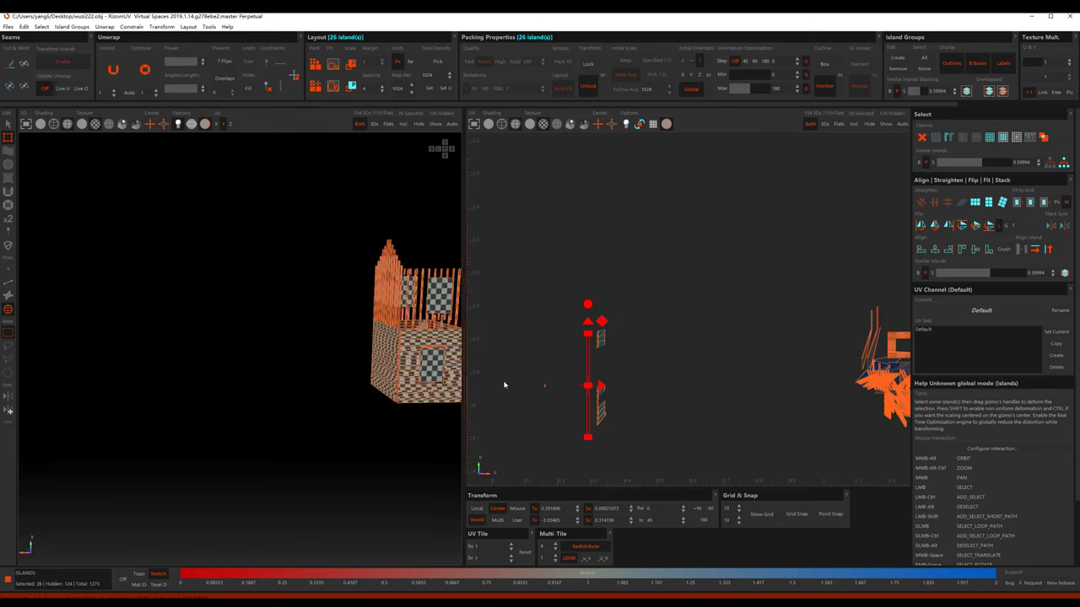
pyautogui.keyDown('alt'); pyautogui.moveTo(404, 371); pyautogui.dragTo(433, 377, button='middle'); pyautogui.keyUp('alt')
pyautogui.scroll(5, 433, 378)
pyautogui.scroll(-3, 673, 350)
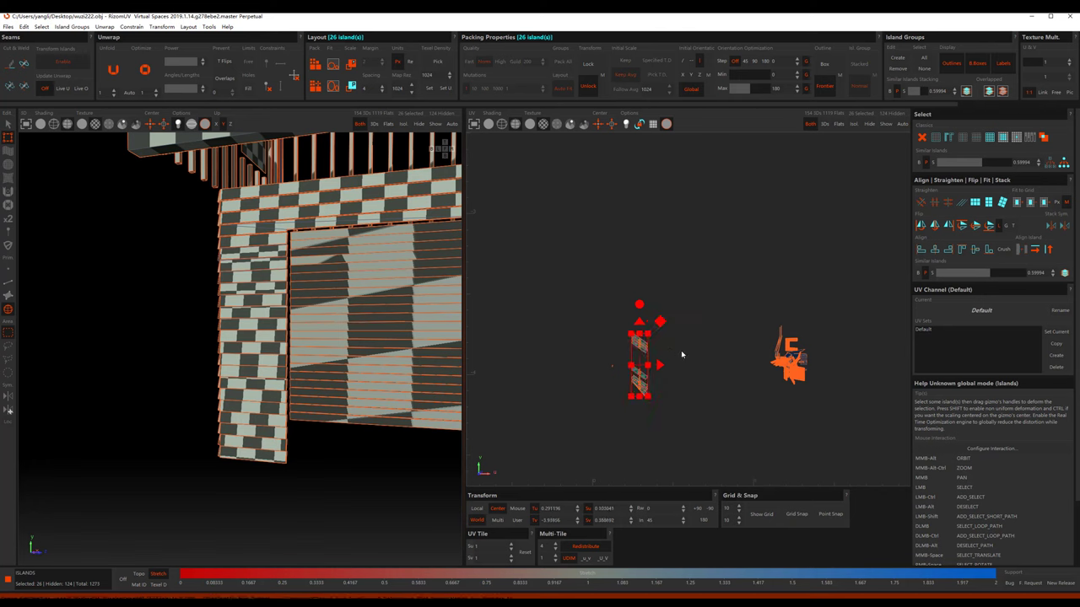
pyautogui.moveTo(572, 286); pyautogui.dragTo(909, 455)
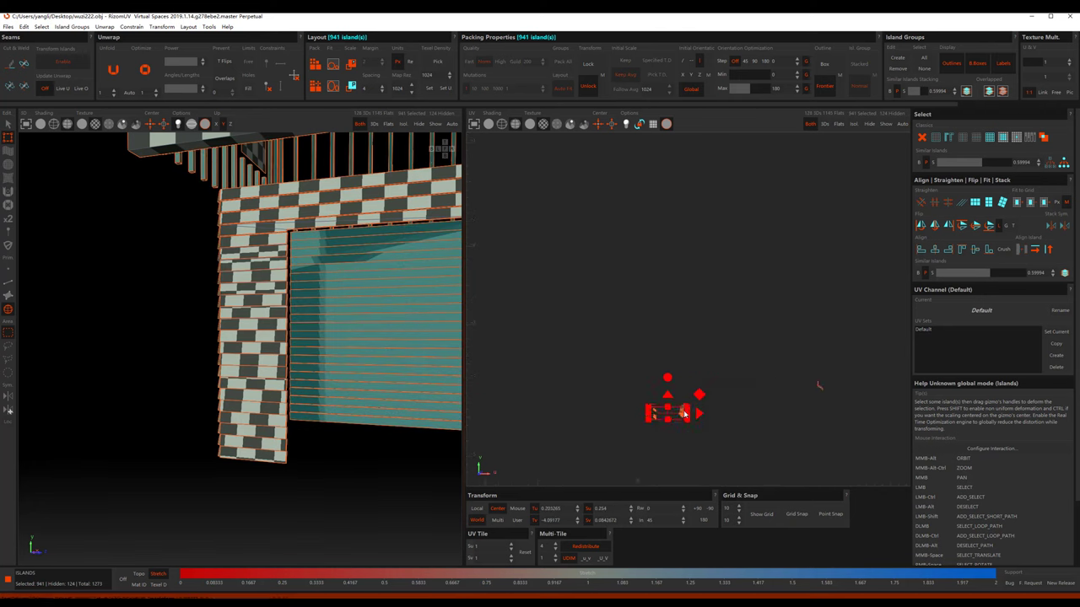
pyautogui.moveTo(685, 413); pyautogui.dragTo(840, 393)
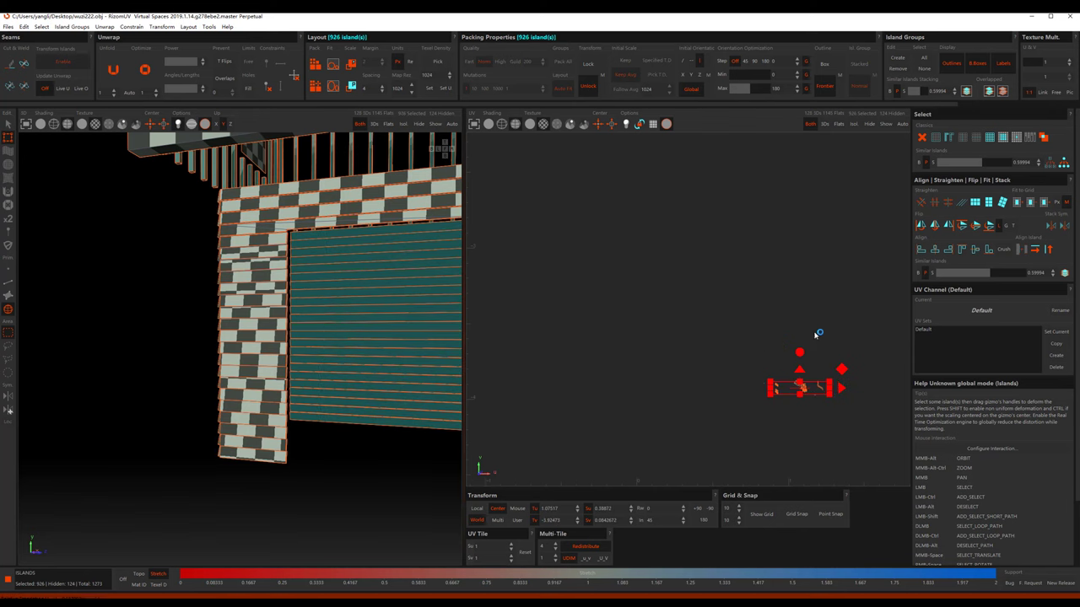
# Step: Place the island block beside the 24 small islands and gather them into one selection
pyautogui.click(816, 334)
pyautogui.moveTo(770, 366)
pyautogui.mouseDown()
pyautogui.moveTo(869, 434)
pyautogui.moveTo(823, 421)
pyautogui.mouseUp()
pyautogui.moveTo(804, 374); pyautogui.dragTo(721, 266)
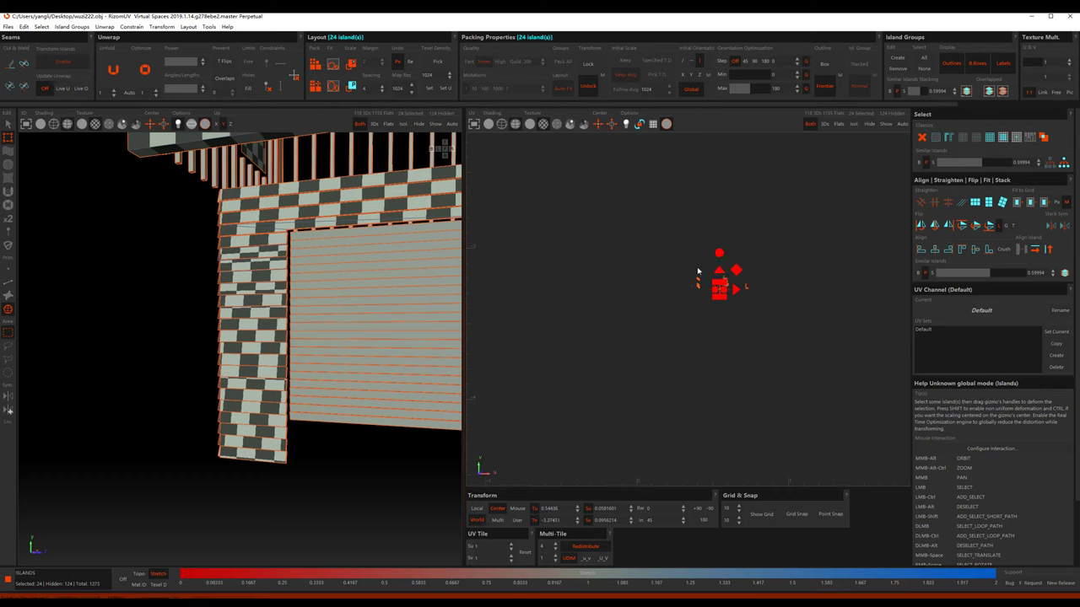
pyautogui.moveTo(651, 245); pyautogui.dragTo(805, 337)
pyautogui.moveTo(701, 183); pyautogui.dragTo(700, 184)
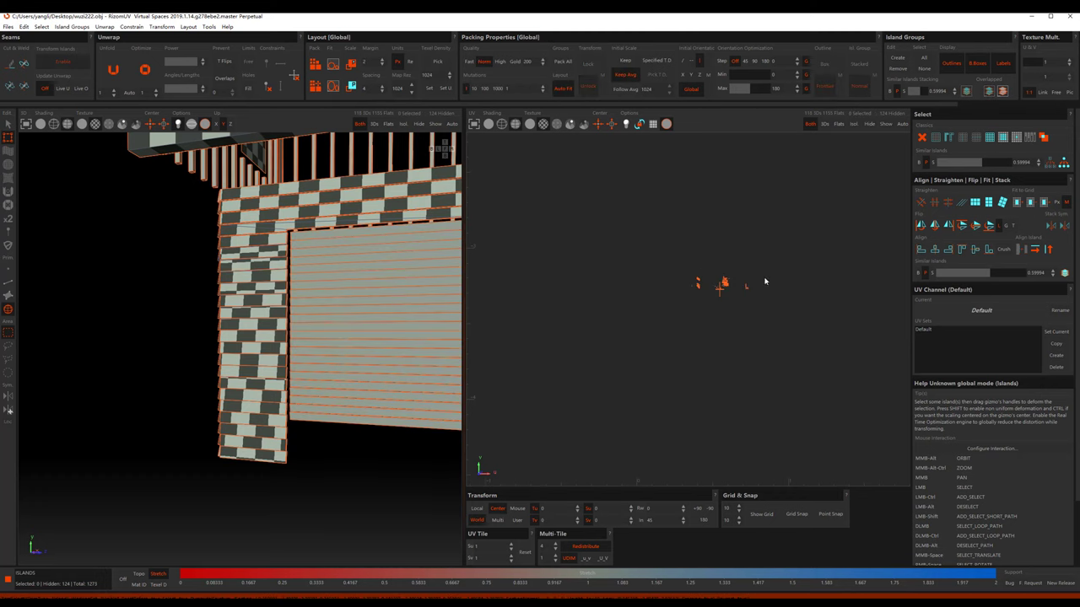
pyautogui.moveTo(670, 257); pyautogui.dragTo(812, 313)
pyautogui.moveTo(762, 264); pyautogui.dragTo(762, 184)
pyautogui.hotkey('ctrl', 'z')
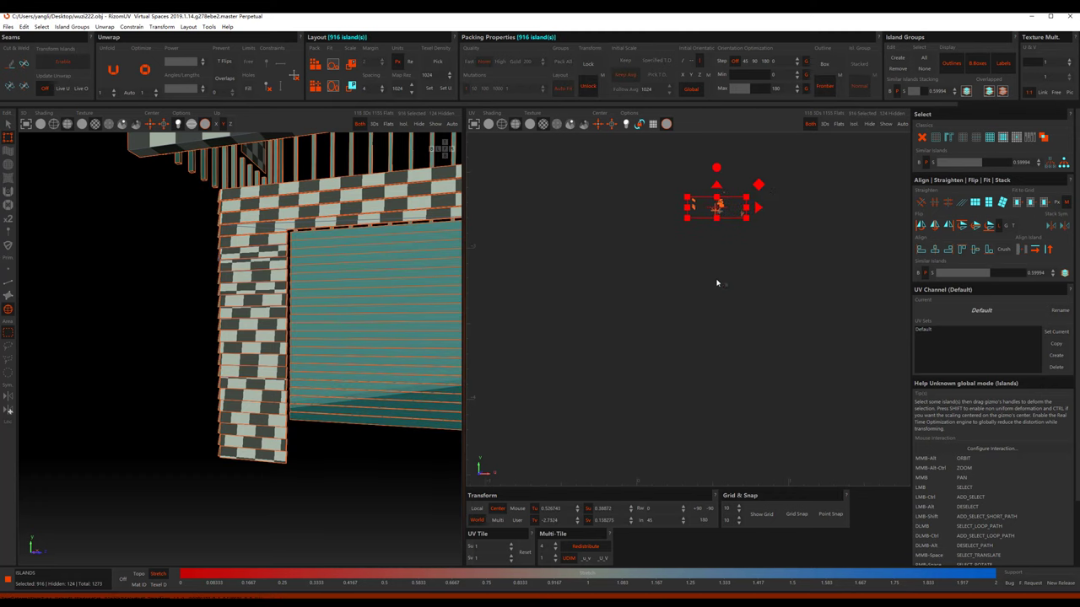
pyautogui.hotkey('ctrl', 'z')
pyautogui.hotkey('ctrl', 'z')
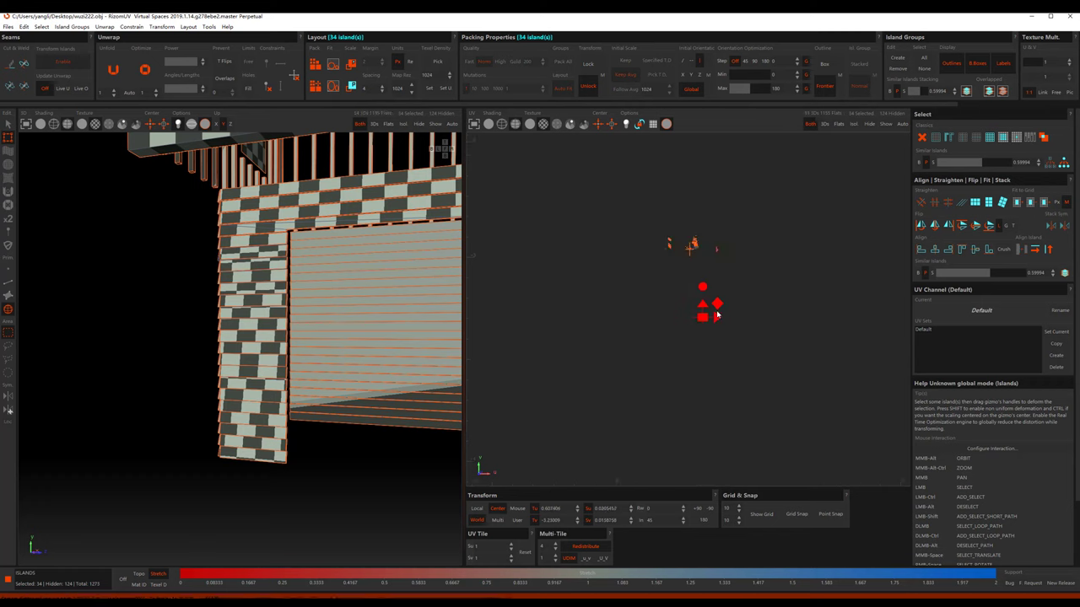
pyautogui.moveTo(646, 222)
pyautogui.mouseDown()
pyautogui.moveTo(718, 246)
pyautogui.moveTo(743, 206)
pyautogui.mouseUp()
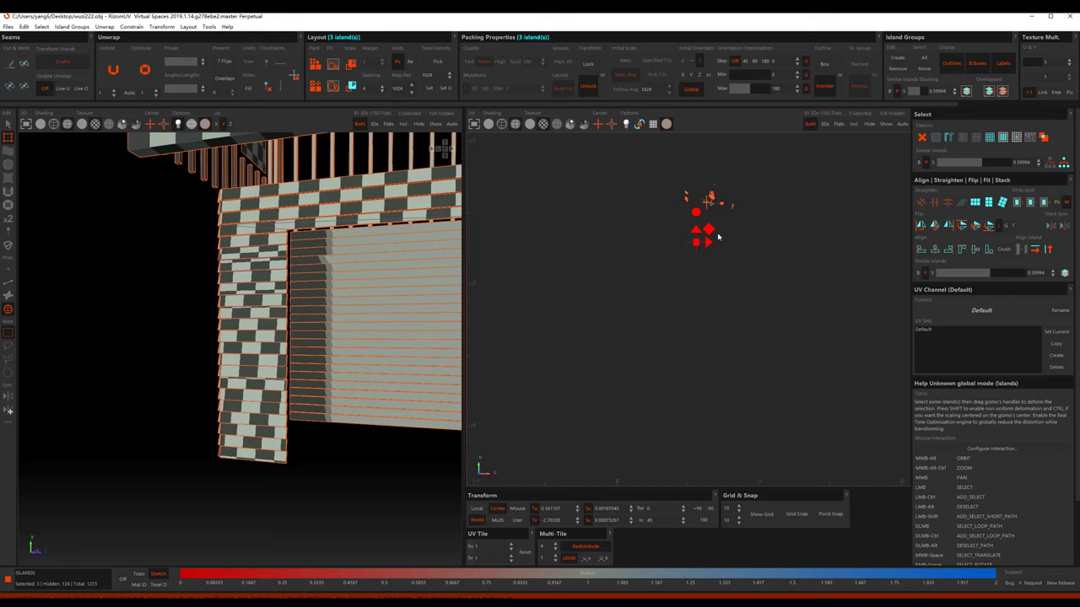
# Step: Select all 950 house islands and move them up into UDIM tile 1001
pyautogui.moveTo(650, 176); pyautogui.dragTo(774, 224)
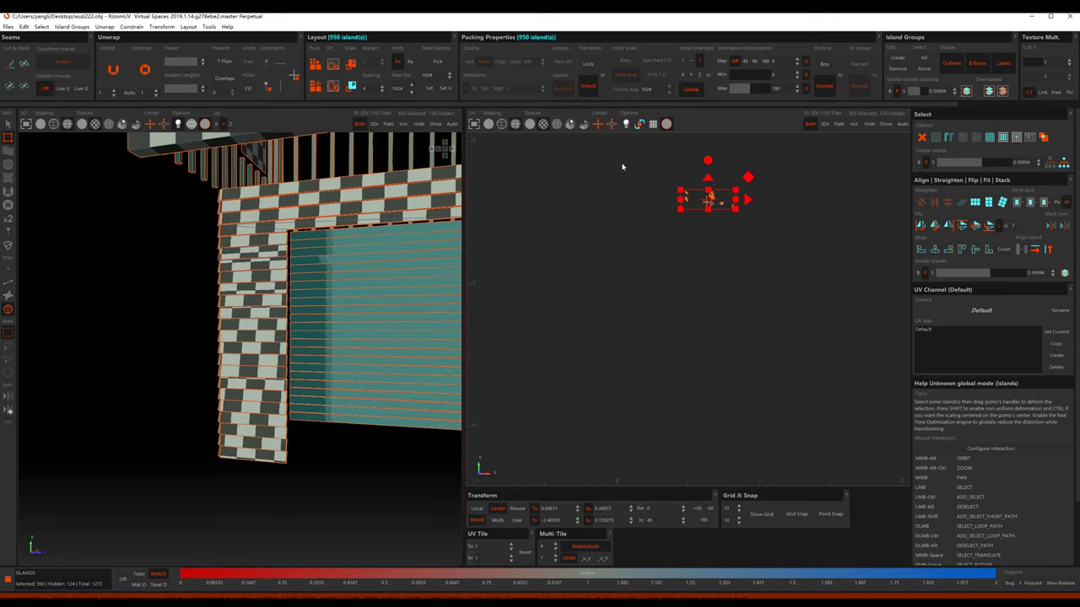
pyautogui.scroll(-3, 742, 371)
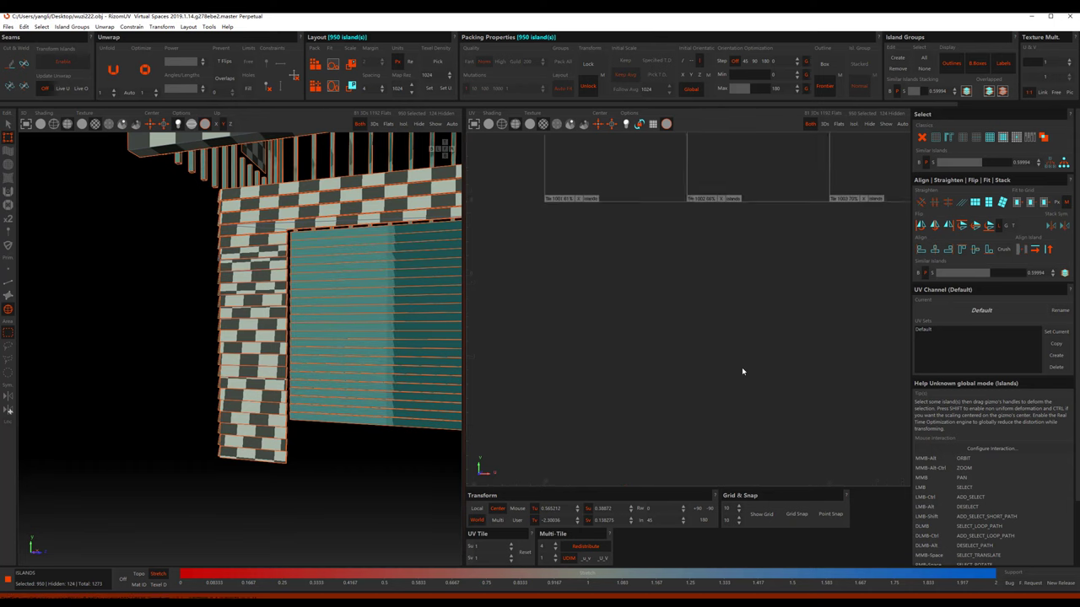
pyautogui.scroll(-3, 738, 377)
pyautogui.moveTo(723, 411); pyautogui.dragTo(720, 284)
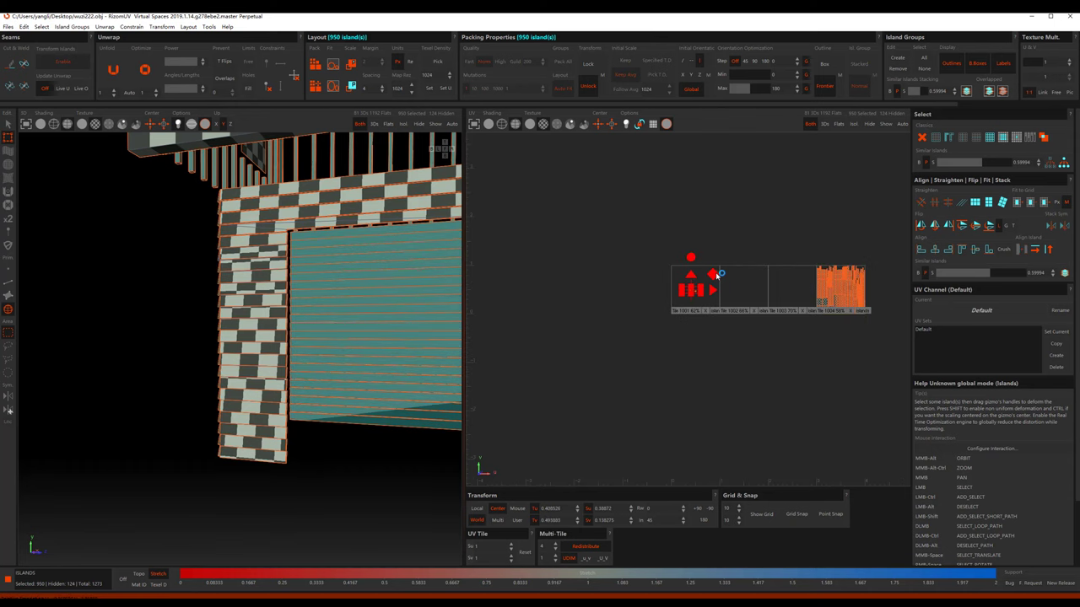
pyautogui.scroll(5, 719, 284)
pyautogui.scroll(-3, 717, 262)
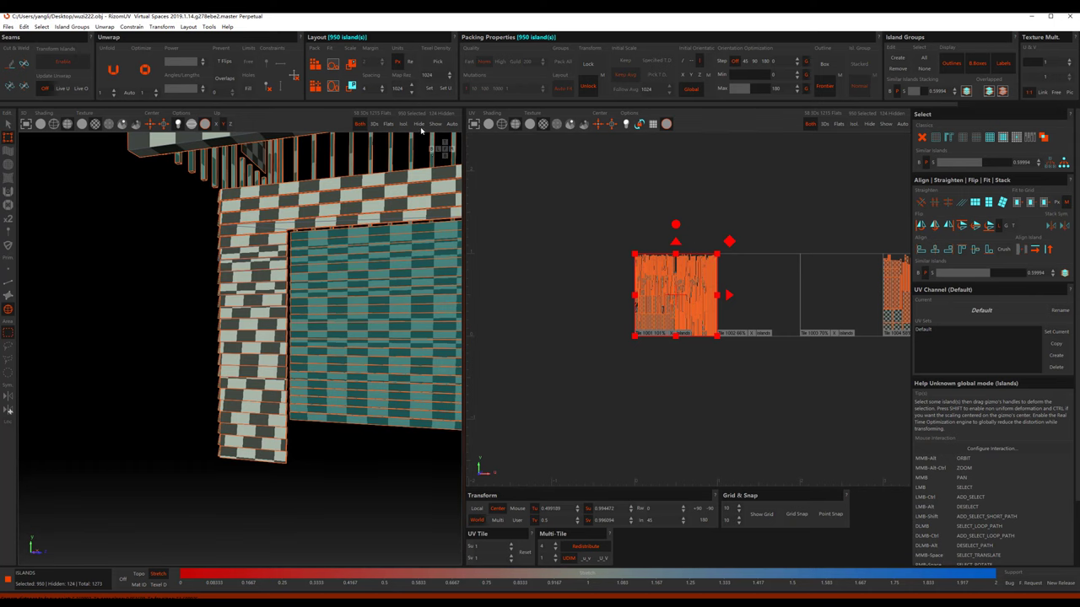
# Step: Unhide the door and floor parts and move the selected island below the UDIM tiles
pyautogui.click(438, 128)
pyautogui.scroll(-3, 702, 296)
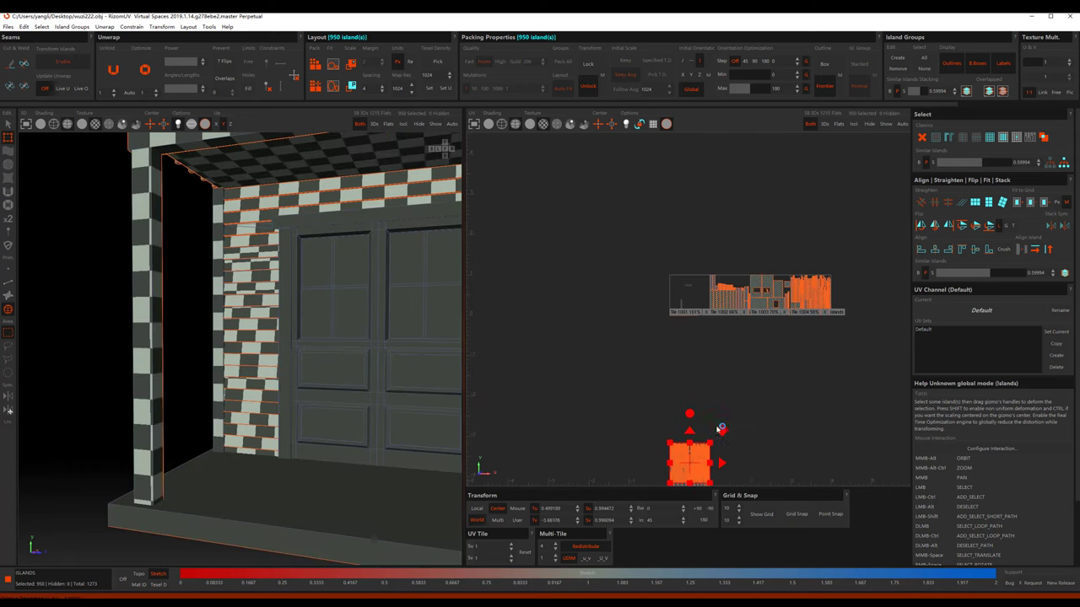
pyautogui.moveTo(690, 265); pyautogui.dragTo(700, 393)
pyautogui.scroll(-2, 701, 388)
pyautogui.scroll(-3, 326, 319)
pyautogui.scroll(-3, 326, 319)
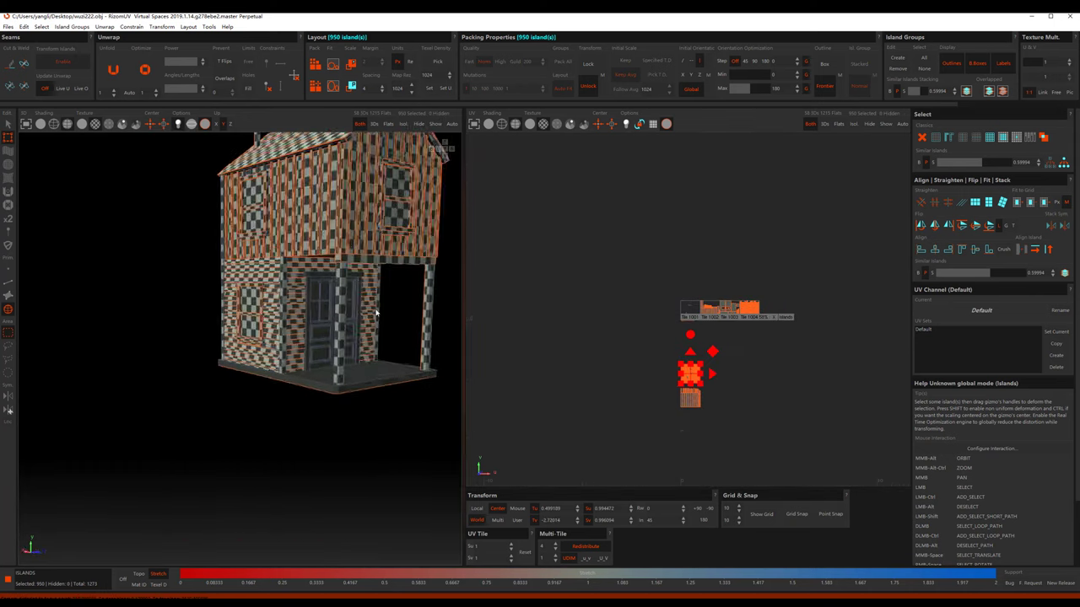
pyautogui.moveTo(326, 319)
pyautogui.keyDown('alt'); pyautogui.mouseDown(button='middle')
pyautogui.moveTo(398, 295)
pyautogui.moveTo(225, 313)
pyautogui.mouseUp(button='middle'); pyautogui.keyUp('alt')
pyautogui.scroll(4, 398, 295)
pyautogui.scroll(3, 398, 296)
pyautogui.scroll(2, 398, 296)
pyautogui.scroll(-3, 225, 313)
# Step: Select the porch floor and the right door panel
pyautogui.keyDown('alt'); pyautogui.moveTo(215, 364); pyautogui.dragTo(221, 442, button='middle'); pyautogui.keyUp('alt')
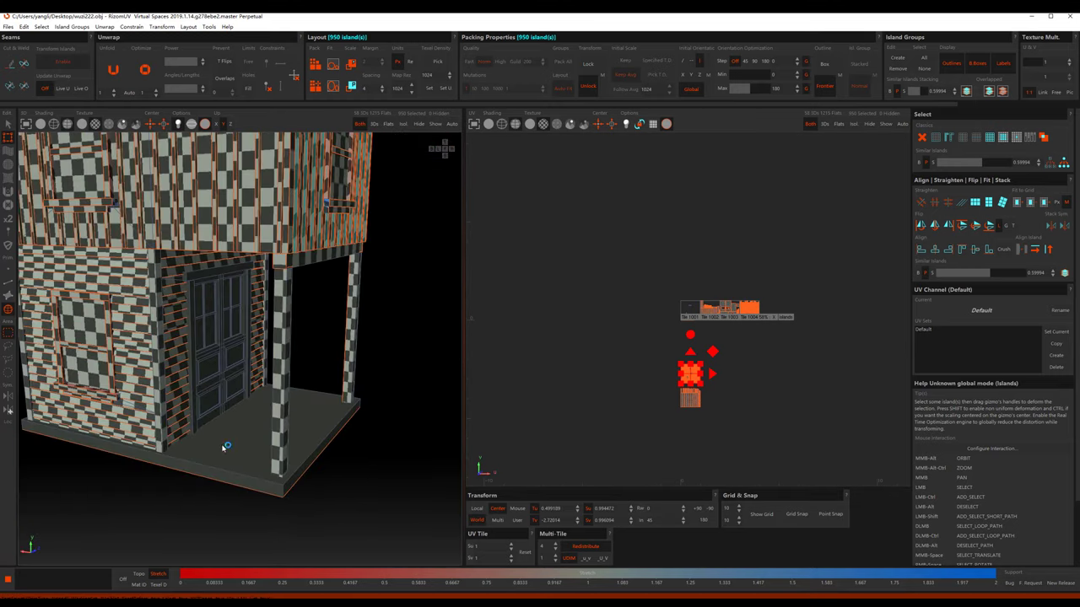
pyautogui.click(224, 438)
pyautogui.scroll(3, 169, 411)
pyautogui.keyDown('alt'); pyautogui.moveTo(169, 411); pyautogui.dragTo(171, 393, button='middle'); pyautogui.keyUp('alt')
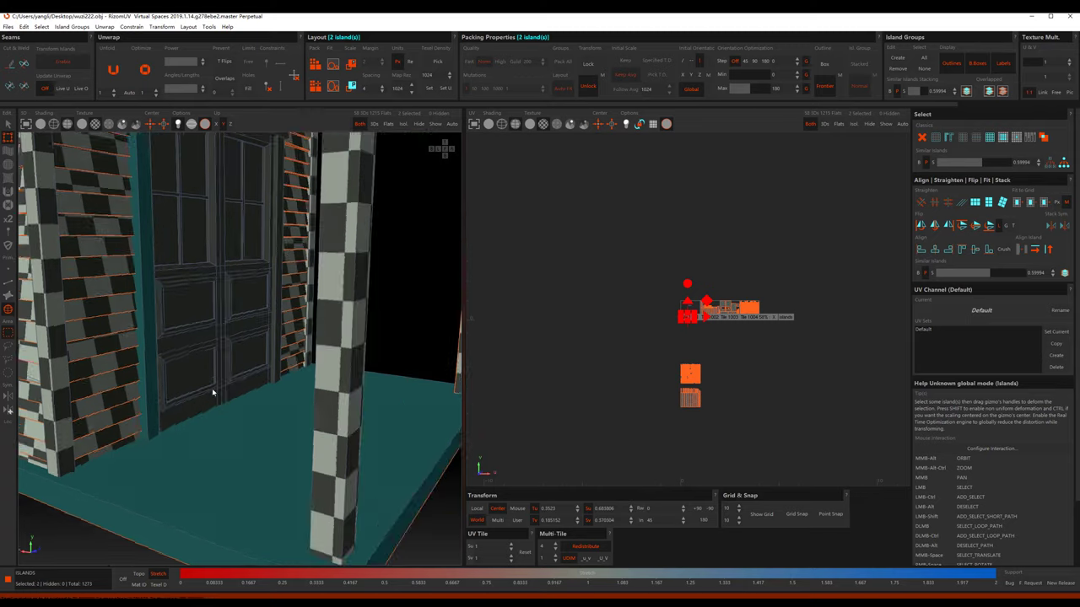
pyautogui.keyDown('ctrl'); pyautogui.click(252, 364); pyautogui.keyUp('ctrl')
pyautogui.scroll(3, 265, 211)
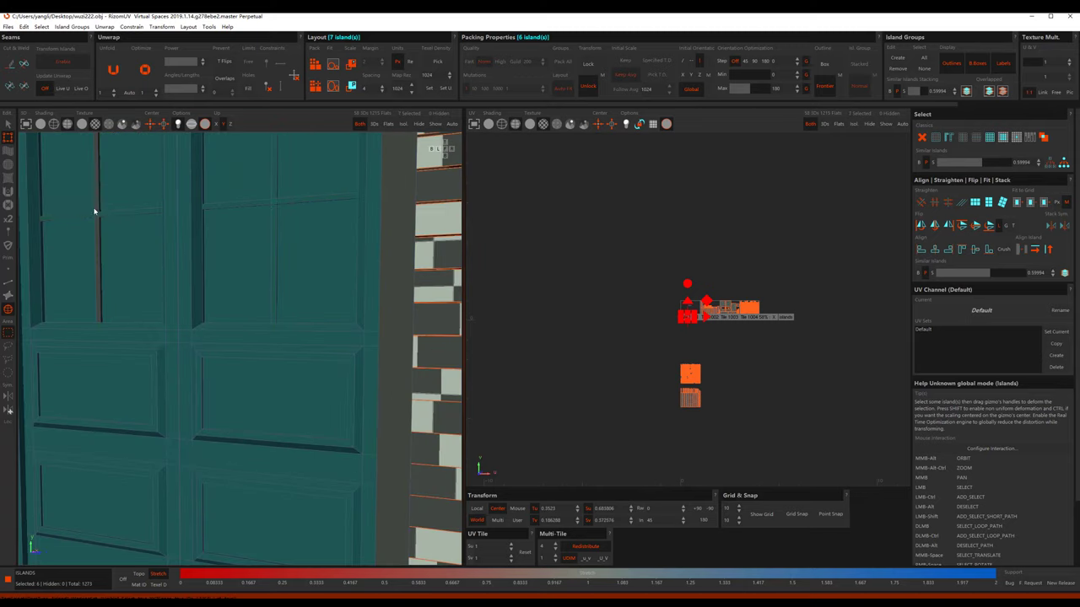
pyautogui.scroll(-3, 167, 232)
pyautogui.moveTo(278, 253)
pyautogui.keyDown('alt'); pyautogui.mouseDown(button='middle')
pyautogui.moveTo(297, 266)
pyautogui.moveTo(233, 308)
pyautogui.moveTo(258, 345)
pyautogui.moveTo(364, 316)
pyautogui.moveTo(267, 320)
pyautogui.mouseUp(button='middle'); pyautogui.keyUp('alt')
pyautogui.scroll(-2, 245, 210)
pyautogui.scroll(-3, 246, 255)
pyautogui.scroll(-3, 364, 316)
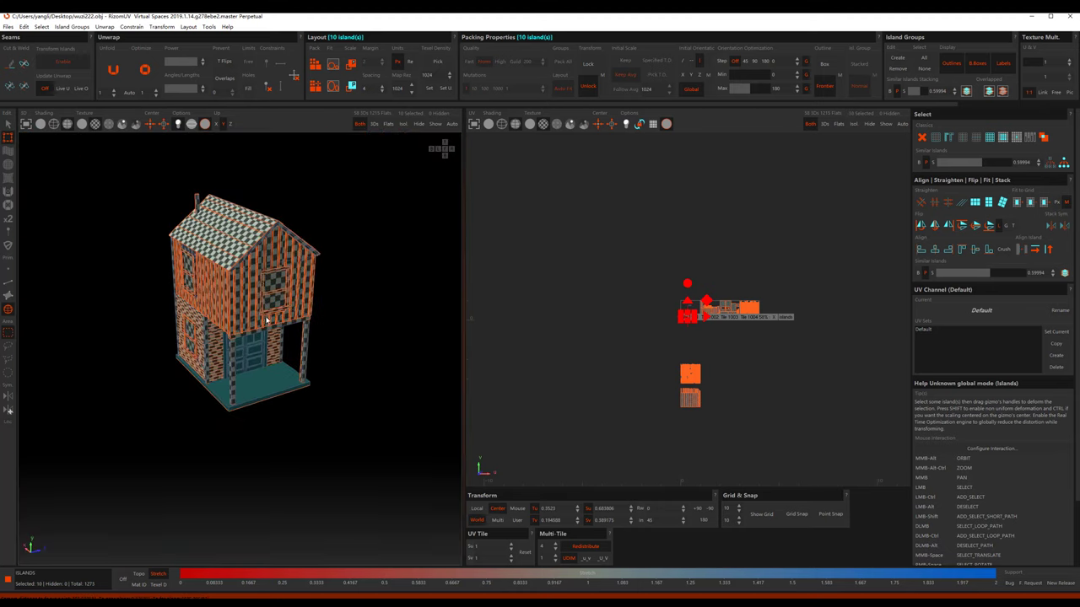
# Step: Isolate the selected door and floor, frame them, and switch to Polygons mode
pyautogui.press('i')
pyautogui.press('f')
pyautogui.press('f')
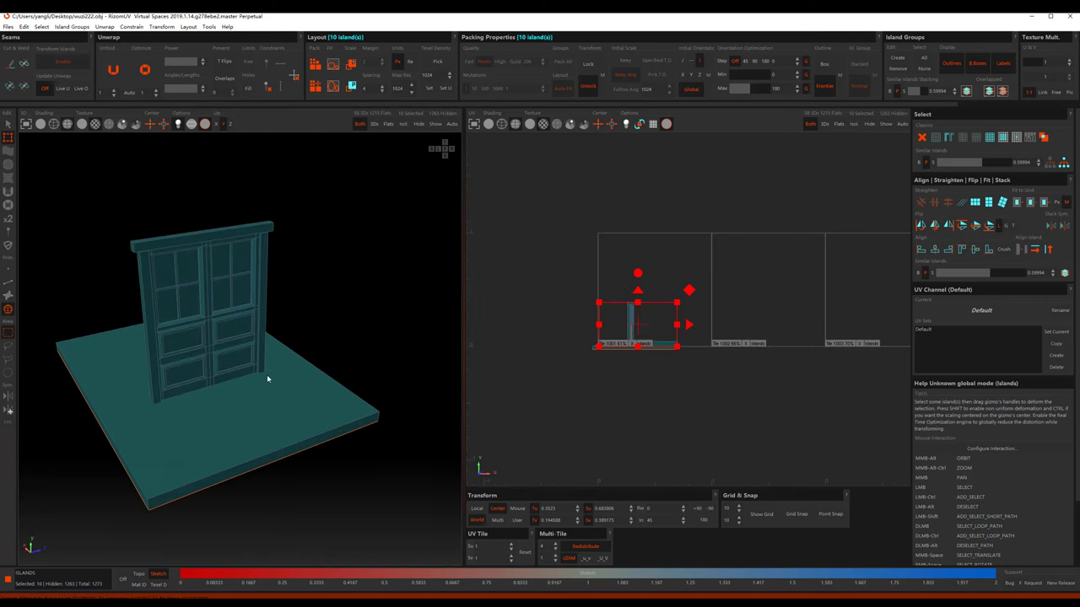
pyautogui.press('F3')
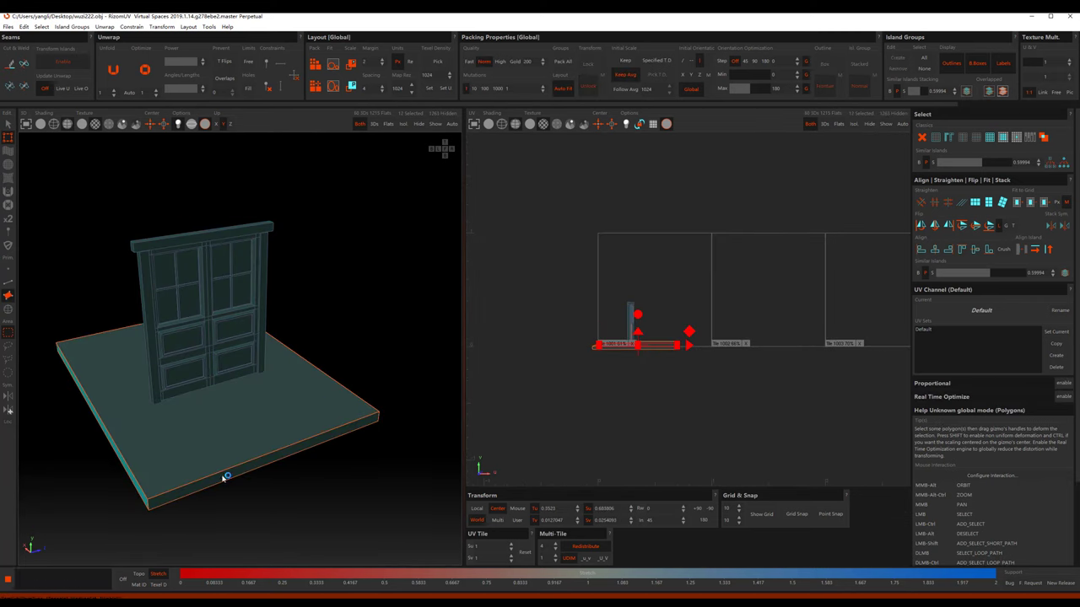
pyautogui.keyDown('alt'); pyautogui.moveTo(225, 477); pyautogui.dragTo(304, 414, button='middle'); pyautogui.keyUp('alt')
pyautogui.scroll(2, 296, 244)
pyautogui.scroll(2, 233, 251)
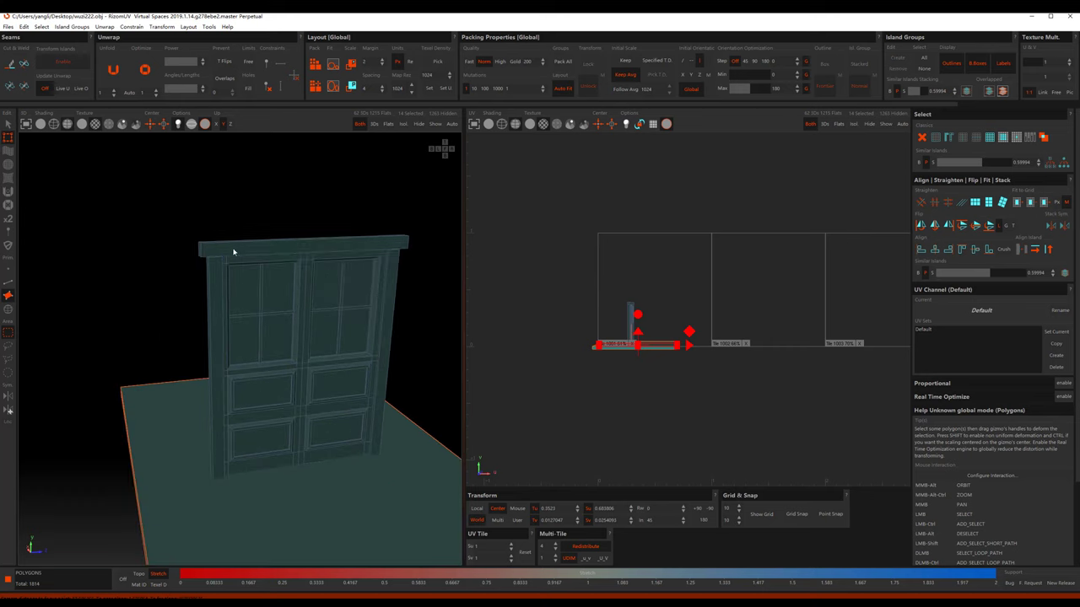
# Step: Pick the door's vertical pieces and its upper-left and upper-right panels
pyautogui.click(234, 252)
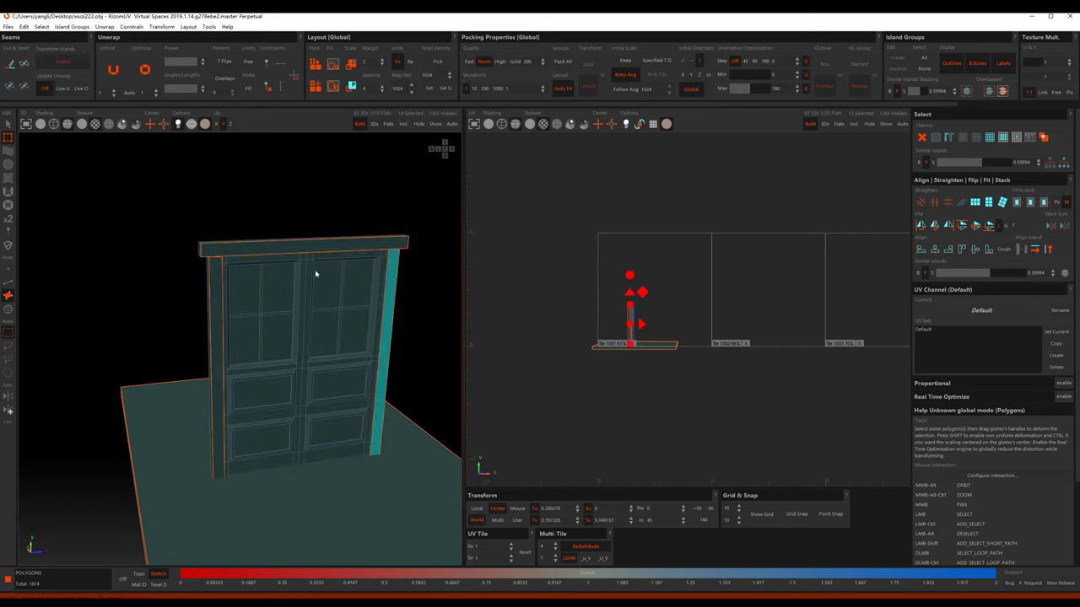
pyautogui.moveTo(316, 273)
pyautogui.keyDown('alt'); pyautogui.mouseDown(button='middle')
pyautogui.moveTo(262, 263)
pyautogui.moveTo(270, 279)
pyautogui.moveTo(400, 313)
pyautogui.mouseUp(button='middle'); pyautogui.keyUp('alt')
pyautogui.click(208, 249)
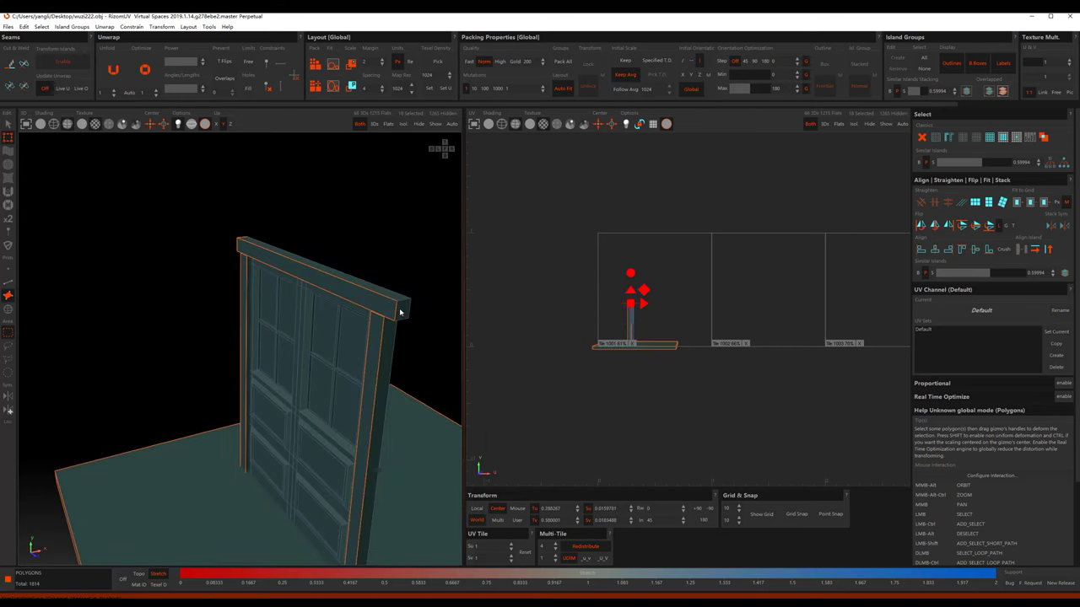
pyautogui.moveTo(394, 355)
pyautogui.keyDown('alt'); pyautogui.mouseDown(button='middle')
pyautogui.moveTo(393, 326)
pyautogui.moveTo(234, 326)
pyautogui.moveTo(244, 330)
pyautogui.moveTo(247, 306)
pyautogui.mouseUp(button='middle'); pyautogui.keyUp('alt')
pyautogui.click(391, 338)
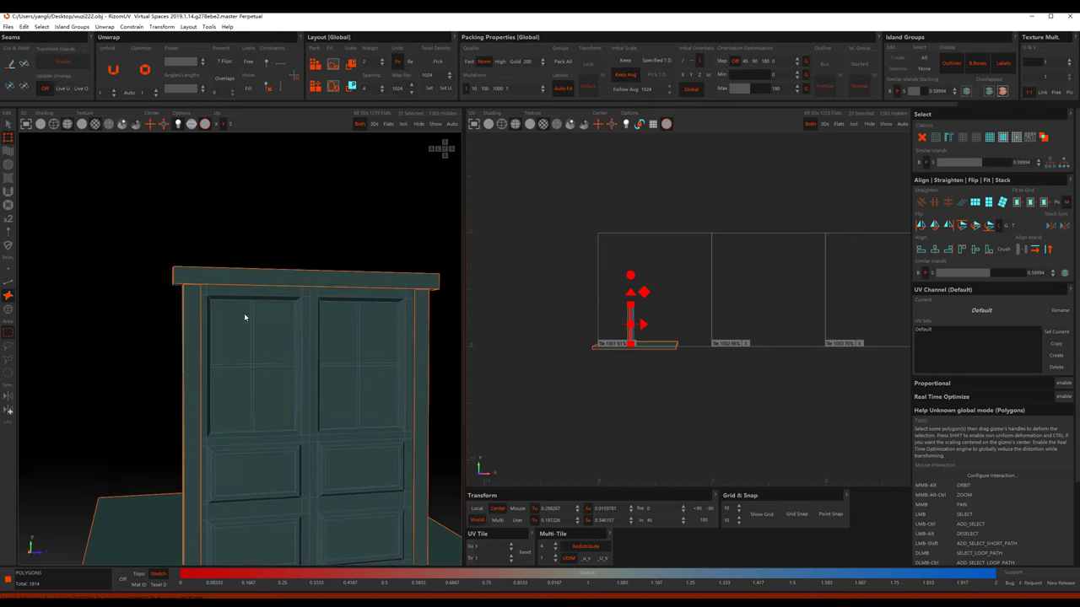
pyautogui.click(244, 317)
pyautogui.click(337, 338)
# Step: Add the door's middle rail, left stile, right rail and right stile
pyautogui.scroll(3, 337, 337)
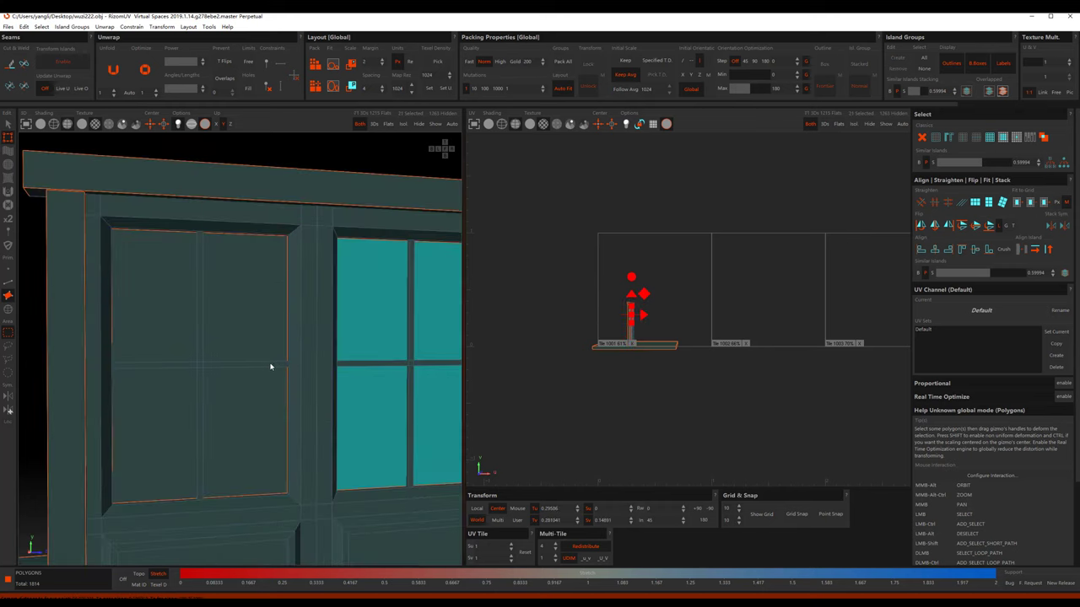
pyautogui.click(243, 364)
pyautogui.click(200, 359)
pyautogui.click(411, 367)
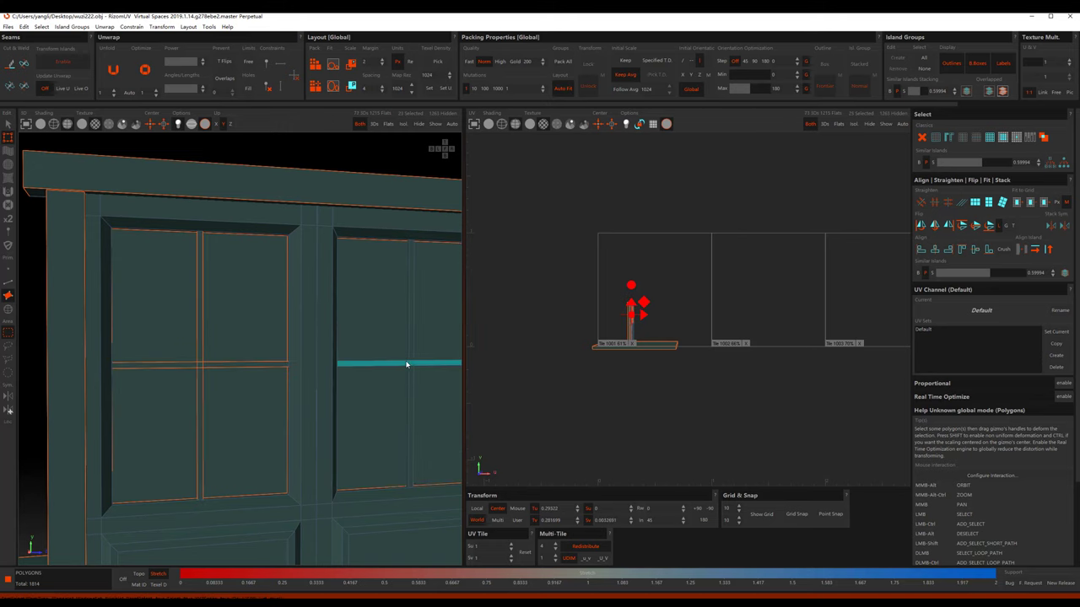
pyautogui.click(411, 356)
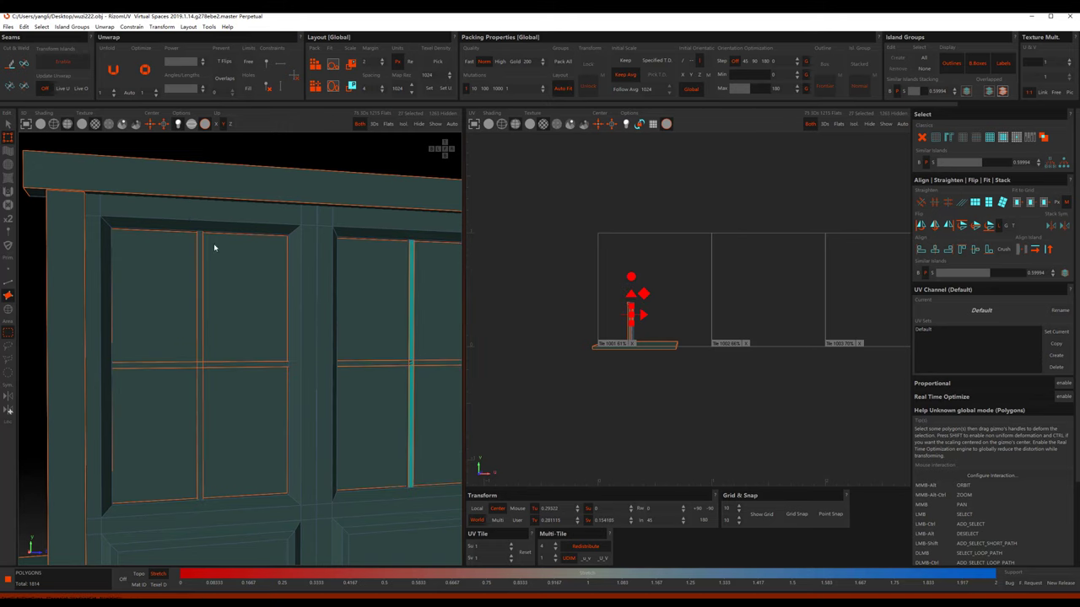
pyautogui.scroll(-3, 219, 270)
pyautogui.scroll(-3, 226, 310)
# Step: Back in island mode, pack the door islands to fill tile 1001
pyautogui.press('F4')
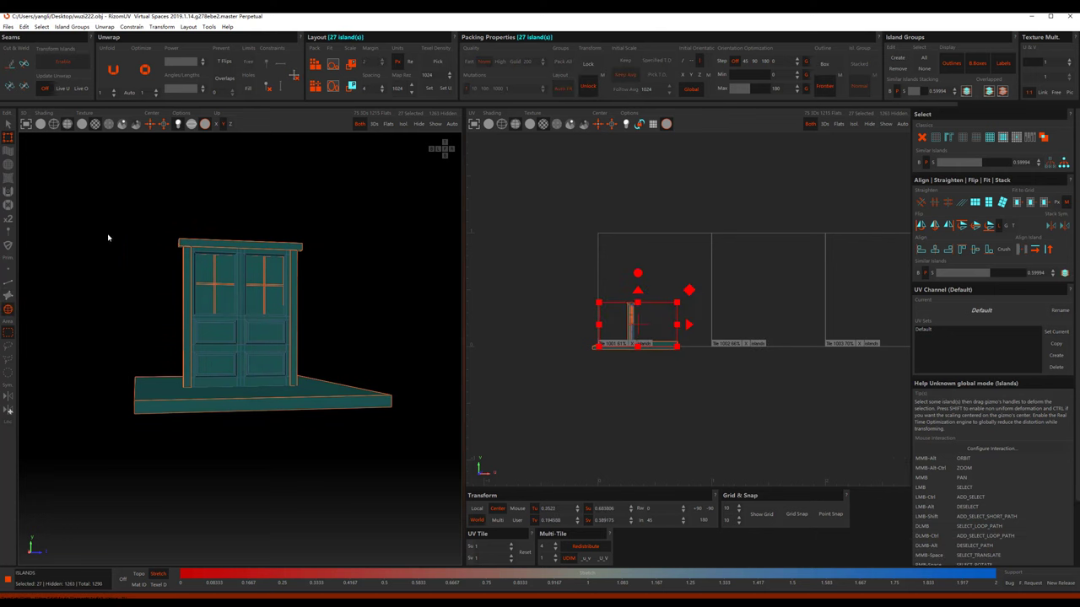
pyautogui.press('p')
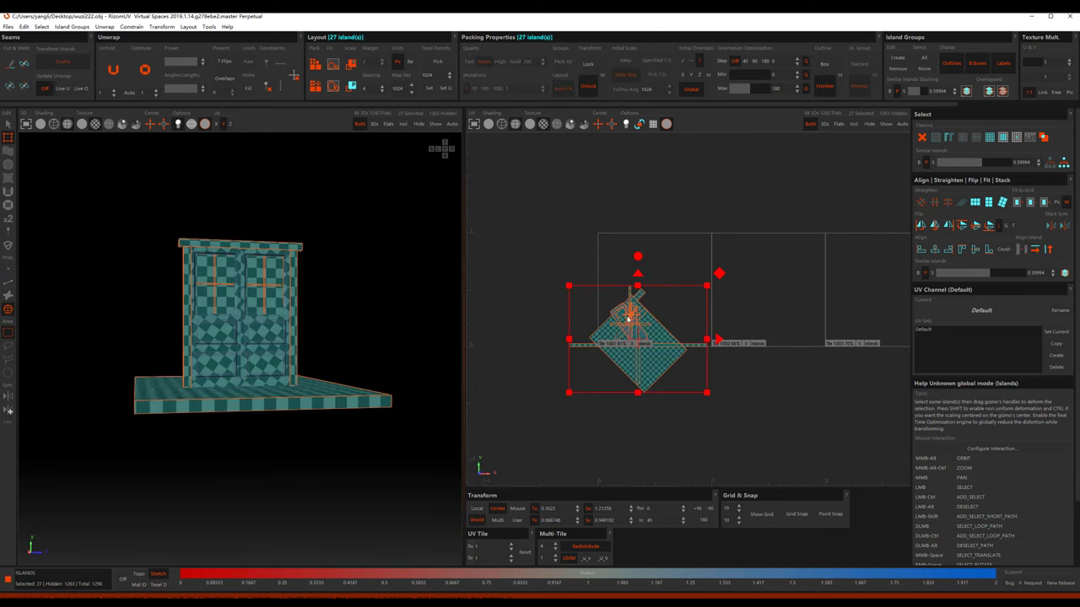
pyautogui.scroll(2, 679, 271)
pyautogui.scroll(2, 674, 277)
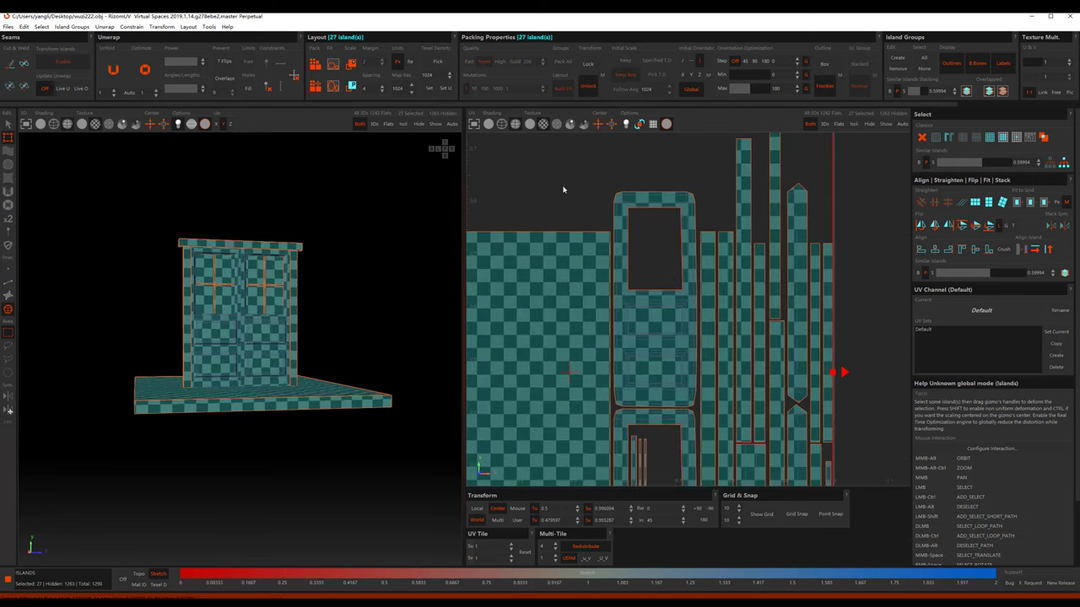
pyautogui.scroll(2, 582, 212)
pyautogui.scroll(1, 557, 204)
# Step: Clear the selection and select the arch island's top edge loop
pyautogui.click(537, 197)
pyautogui.press('F2')
pyautogui.scroll(2, 554, 192)
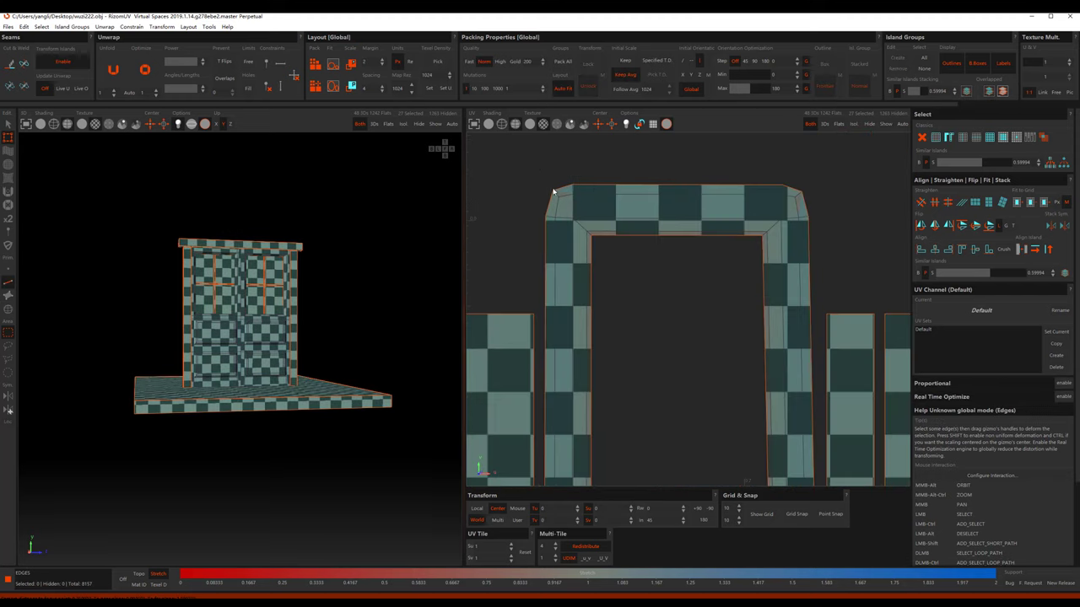
pyautogui.click(557, 197)
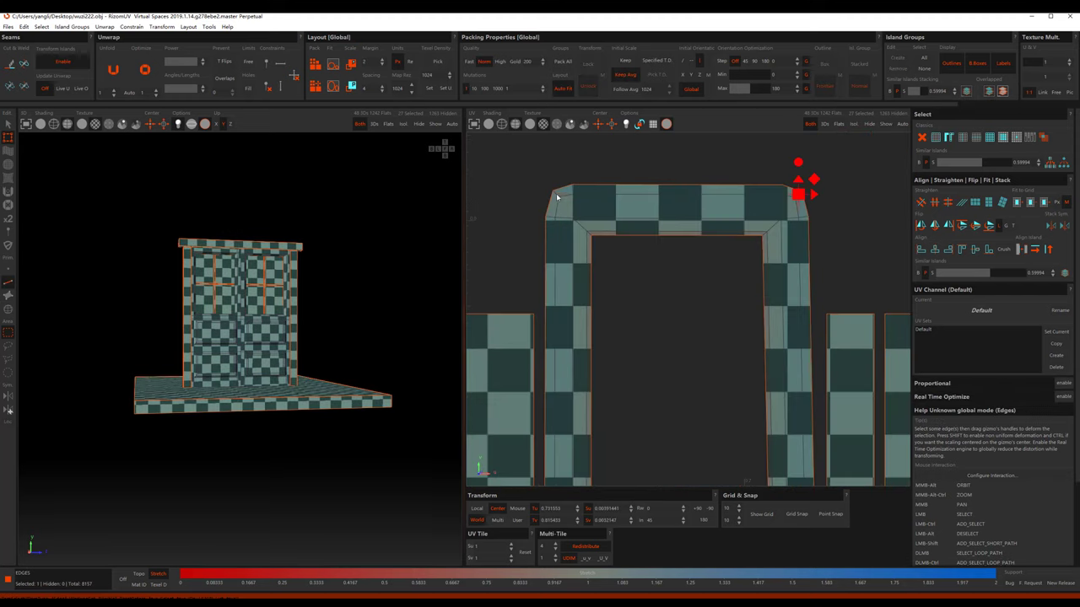
pyautogui.doubleClick(556, 196)
pyautogui.scroll(-2, 607, 282)
pyautogui.scroll(5, 591, 296)
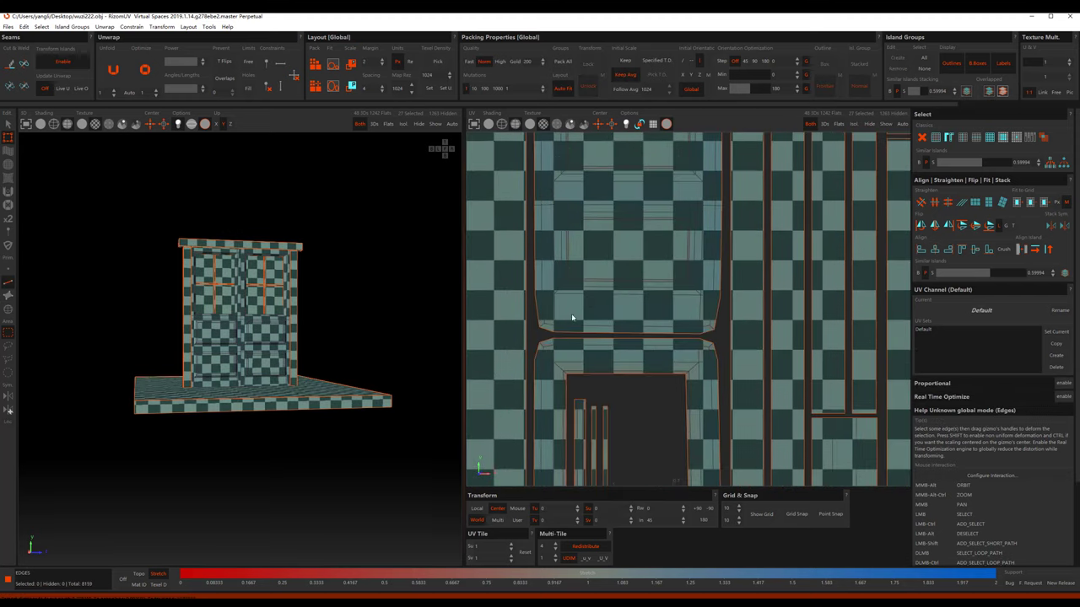
pyautogui.scroll(3, 572, 318)
# Step: Select end edges of the upper and lower strip islands, selecting all 27 door islands
pyautogui.click(529, 312)
pyautogui.click(856, 314)
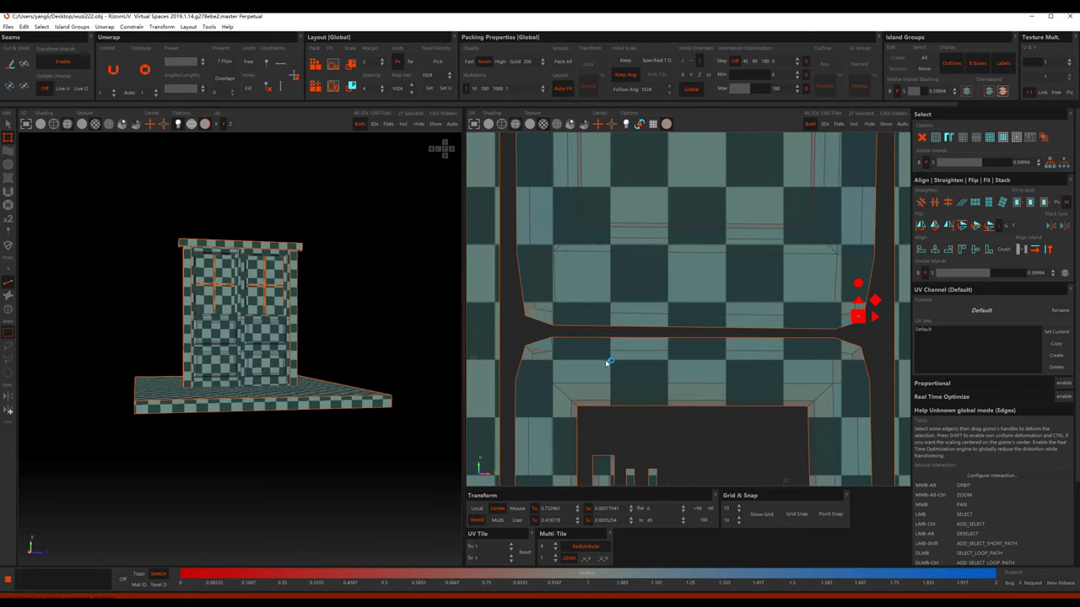
pyautogui.click(532, 346)
pyautogui.click(850, 345)
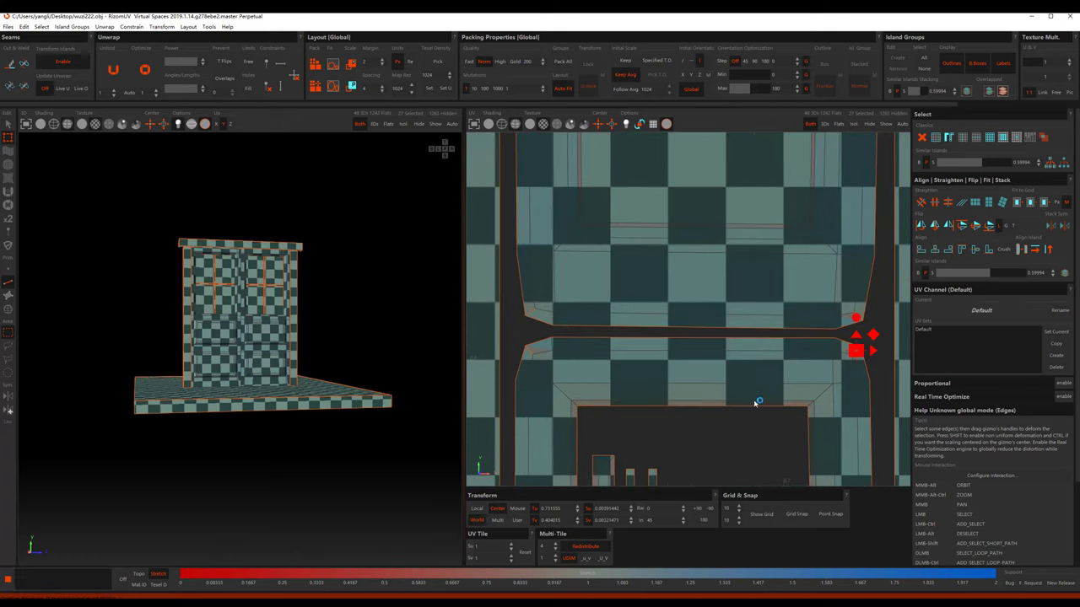
pyautogui.scroll(-2, 658, 379)
pyautogui.scroll(2, 549, 393)
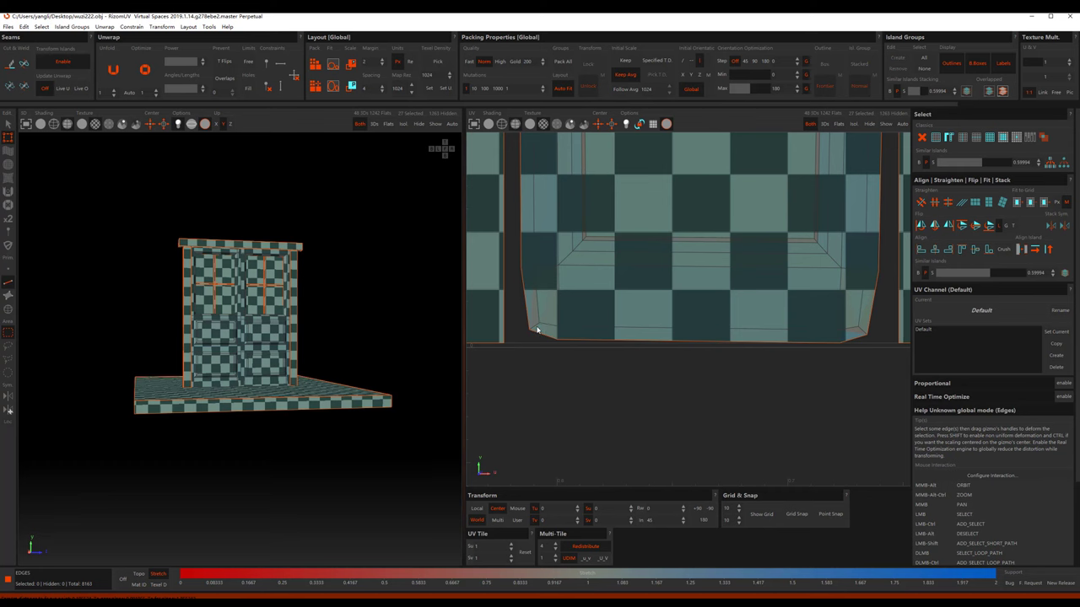
pyautogui.click(536, 329)
pyautogui.click(864, 336)
pyautogui.scroll(-3, 844, 336)
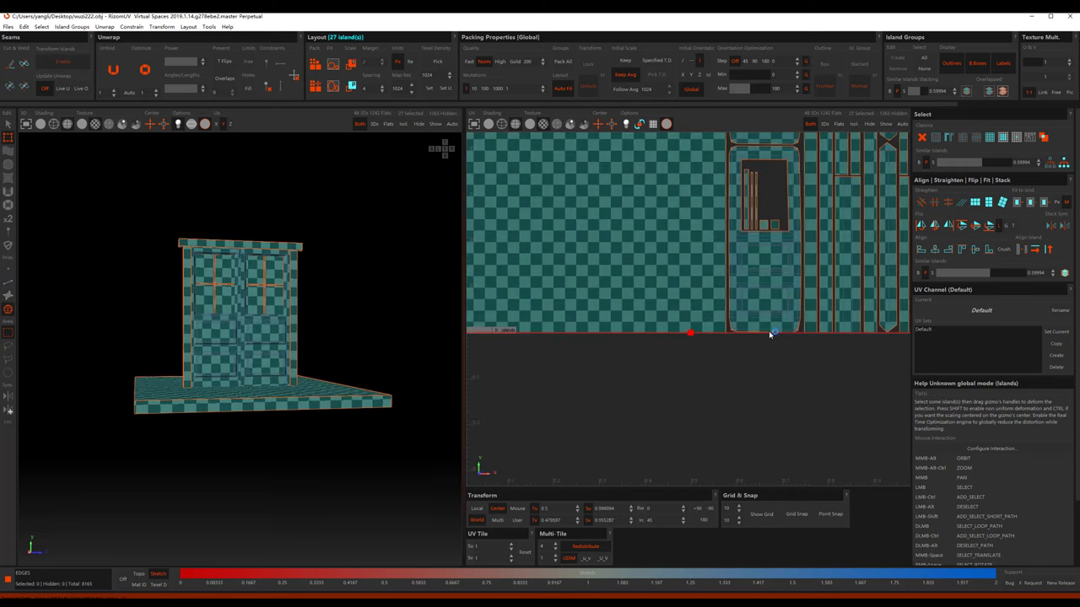
# Step: Repack the door islands into a new layout and deselect them
pyautogui.press('p')
pyautogui.click(837, 228)
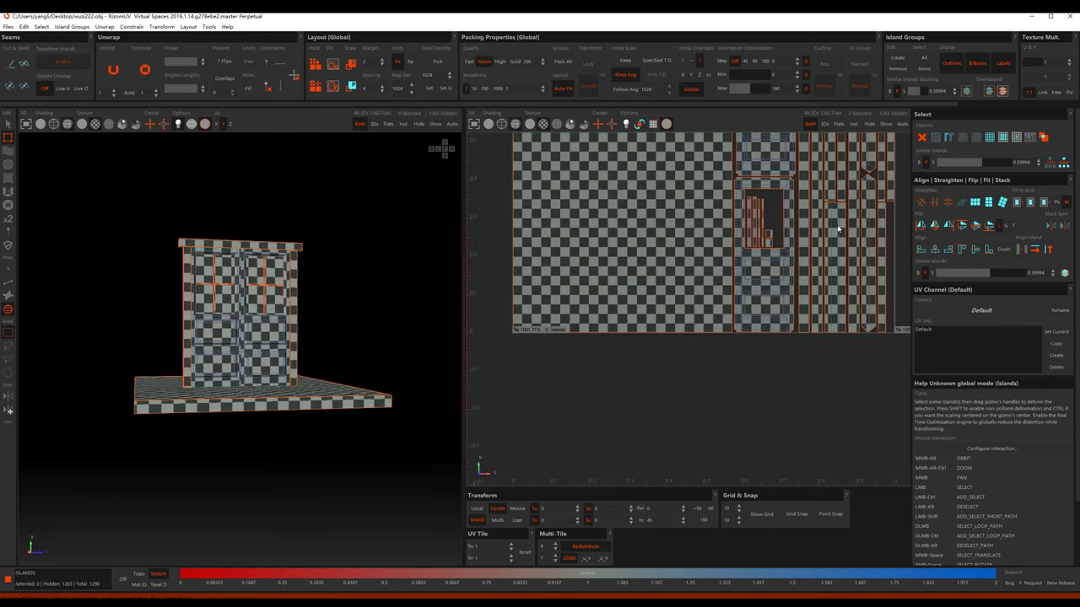
pyautogui.scroll(3, 600, 321)
pyautogui.scroll(3, 504, 301)
# Step: Straighten one vertical plank strip between its top and bottom polygons
pyautogui.click(507, 303)
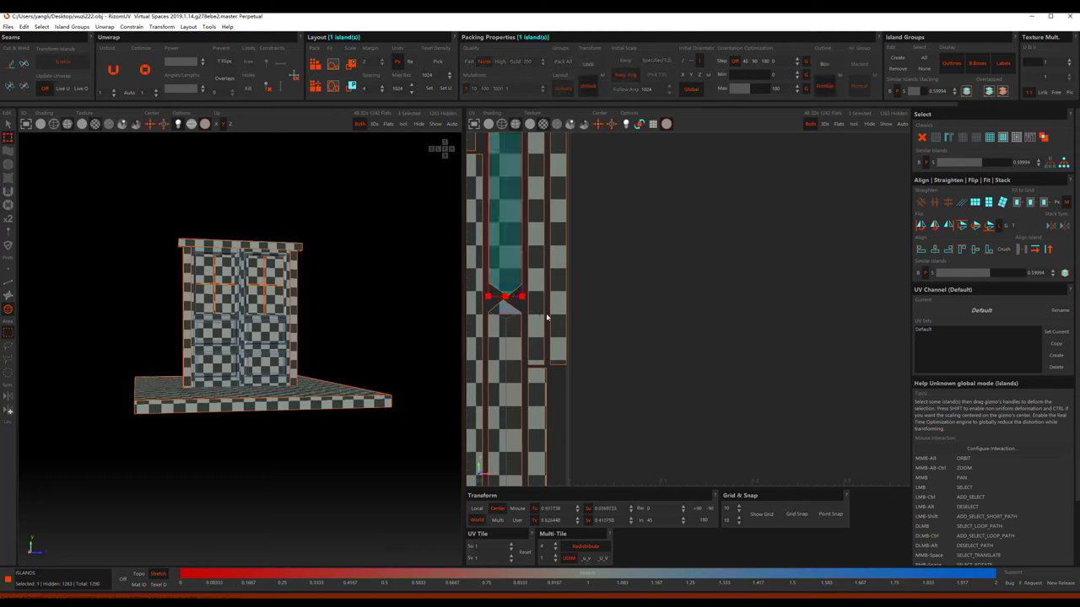
pyautogui.press('F3')
pyautogui.scroll(-2, 610, 279)
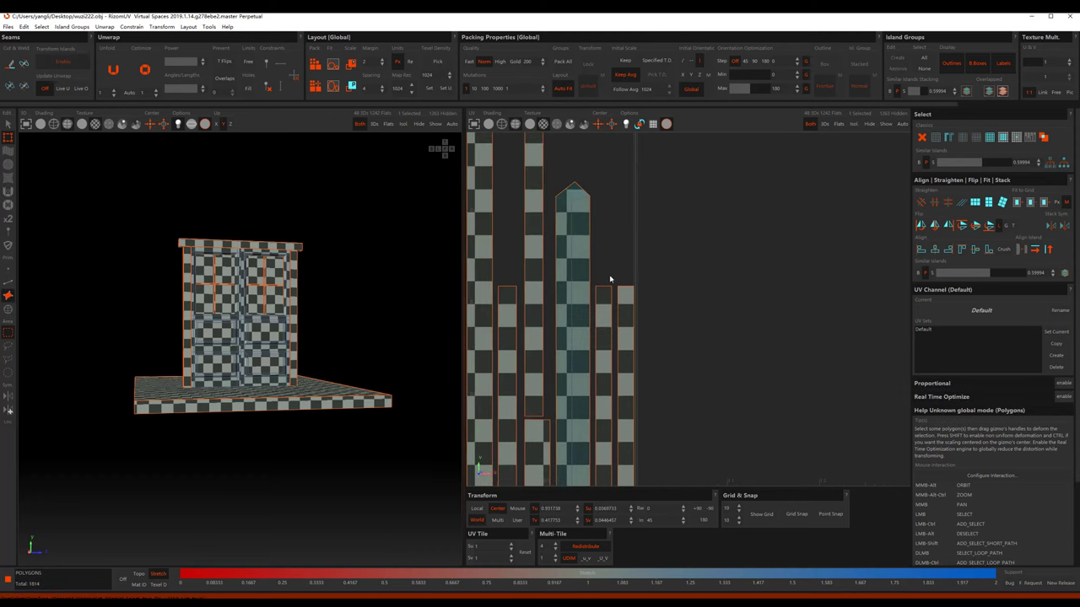
pyautogui.scroll(-2, 644, 382)
pyautogui.scroll(-2, 644, 382)
pyautogui.keyDown('ctrl'); pyautogui.click(596, 339); pyautogui.keyUp('ctrl')
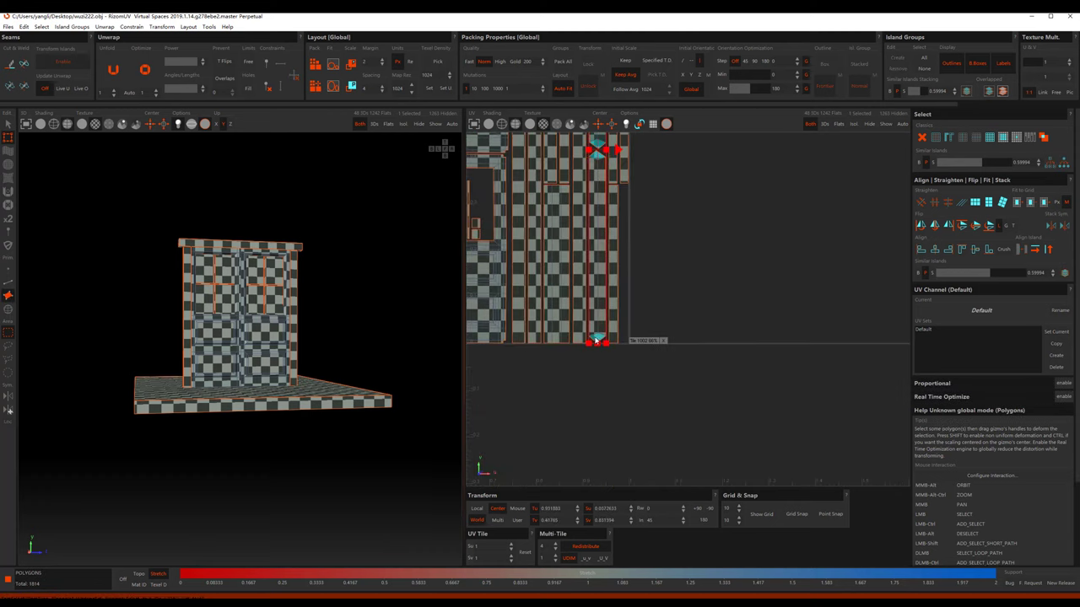
pyautogui.press('u')
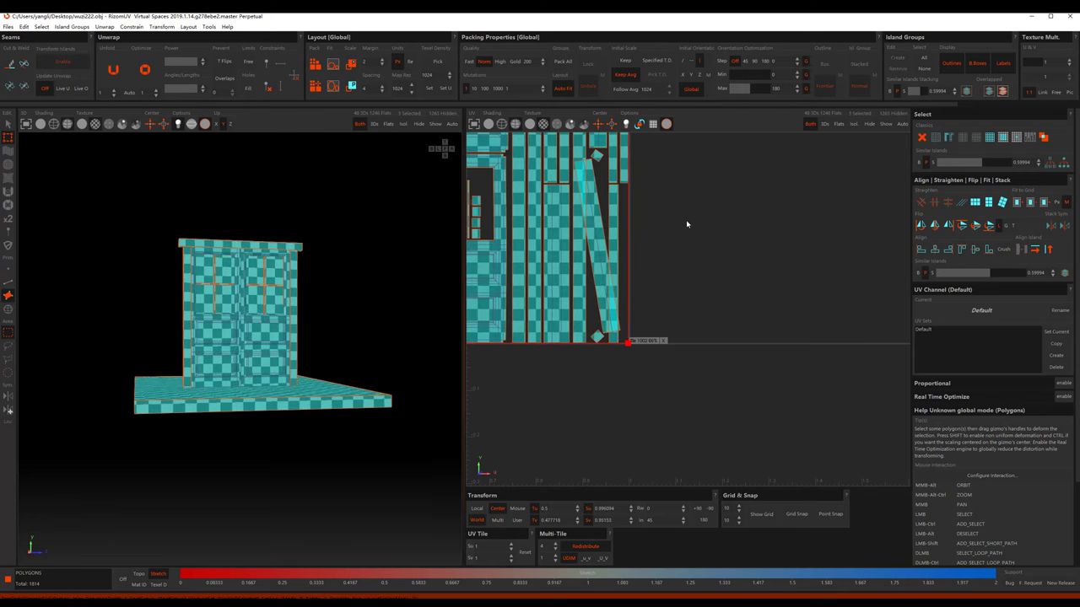
# Step: Re-unfold the selected islands, deselect all 31, and inspect the checker pattern
pyautogui.press('F4')
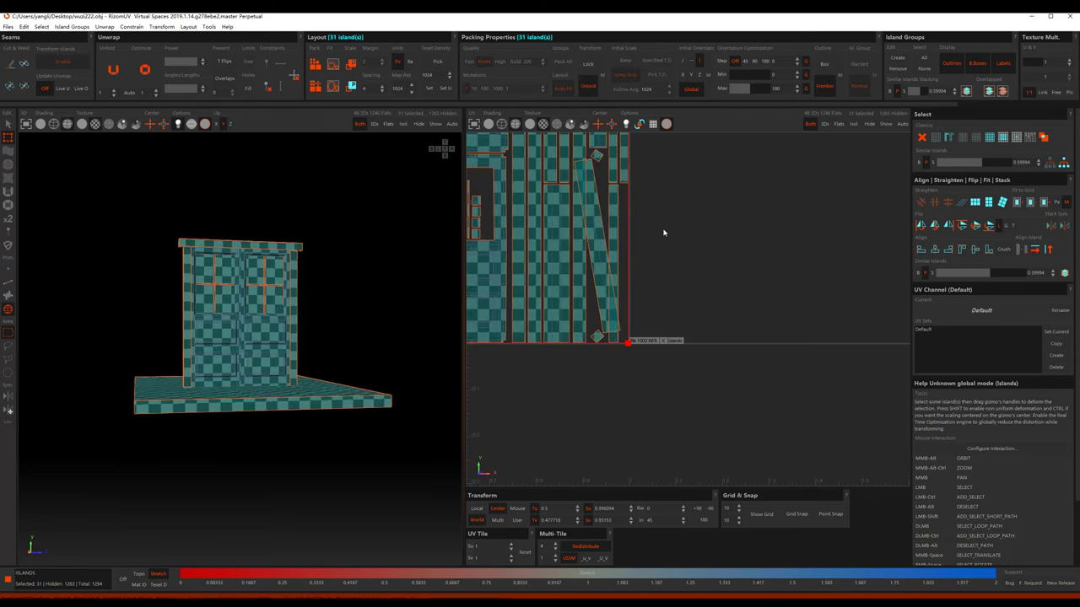
pyautogui.press('u')
pyautogui.click(707, 198)
pyautogui.scroll(3, 714, 278)
pyautogui.scroll(2, 720, 369)
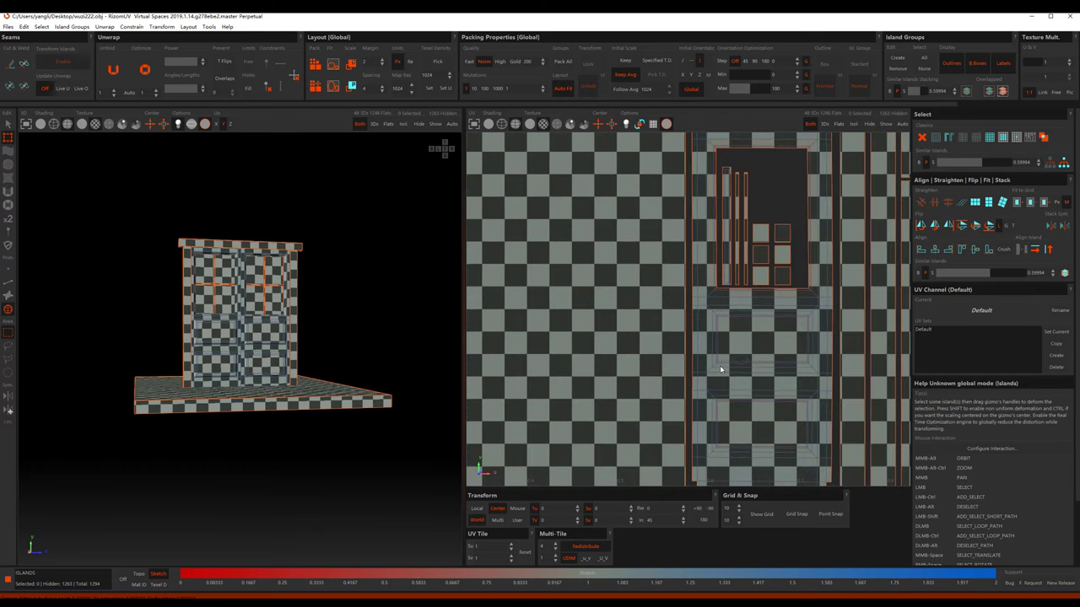
pyautogui.scroll(3, 237, 340)
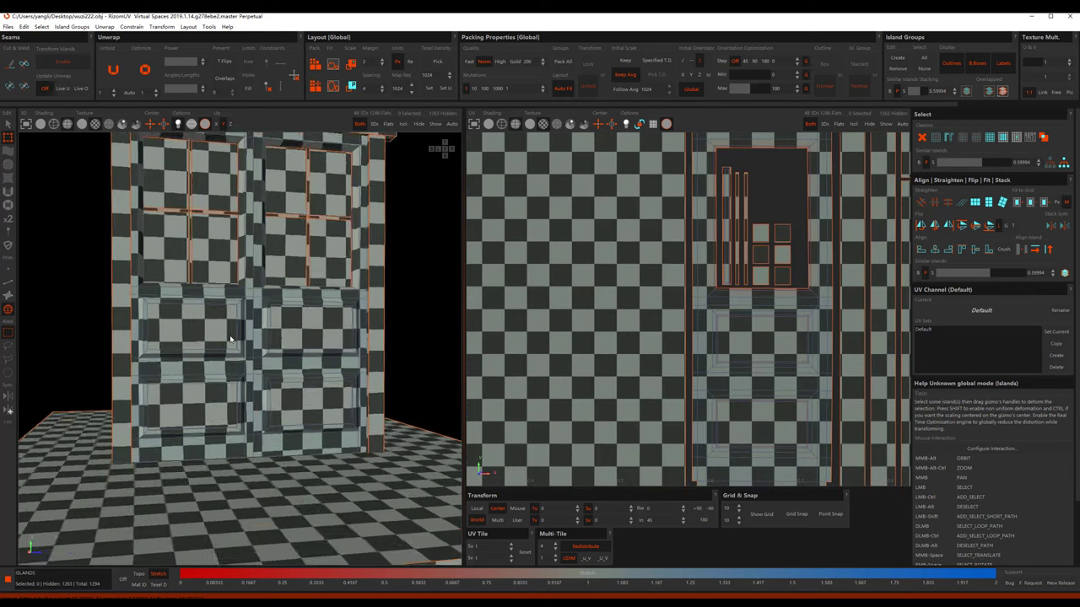
pyautogui.scroll(2, 237, 339)
pyautogui.scroll(-3, 765, 274)
pyautogui.scroll(-1, 765, 274)
pyautogui.scroll(-2, 765, 274)
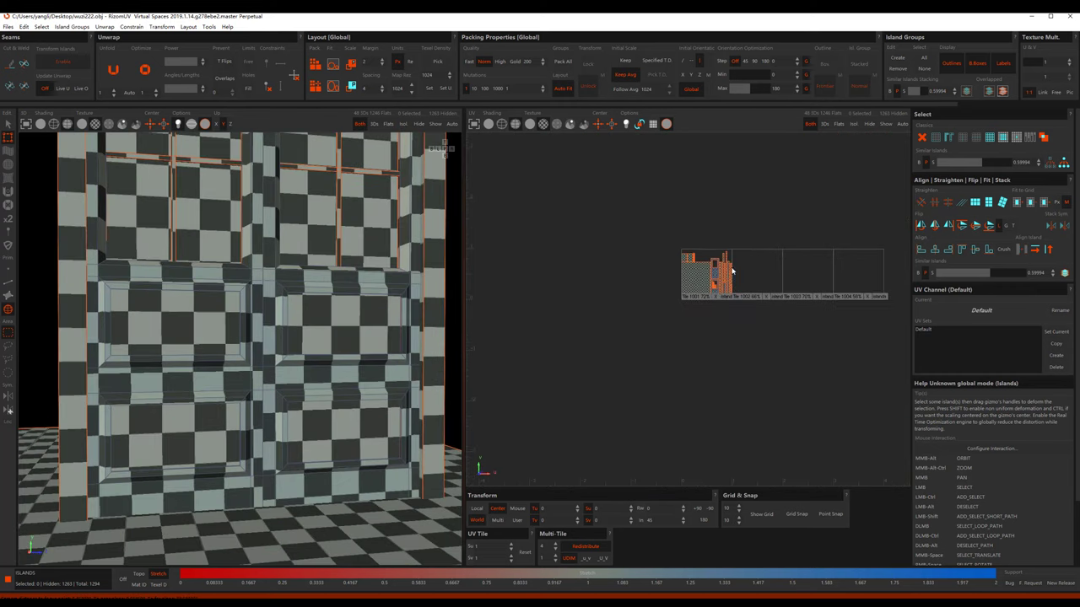
pyautogui.scroll(1, 734, 273)
pyautogui.scroll(-3, 431, 143)
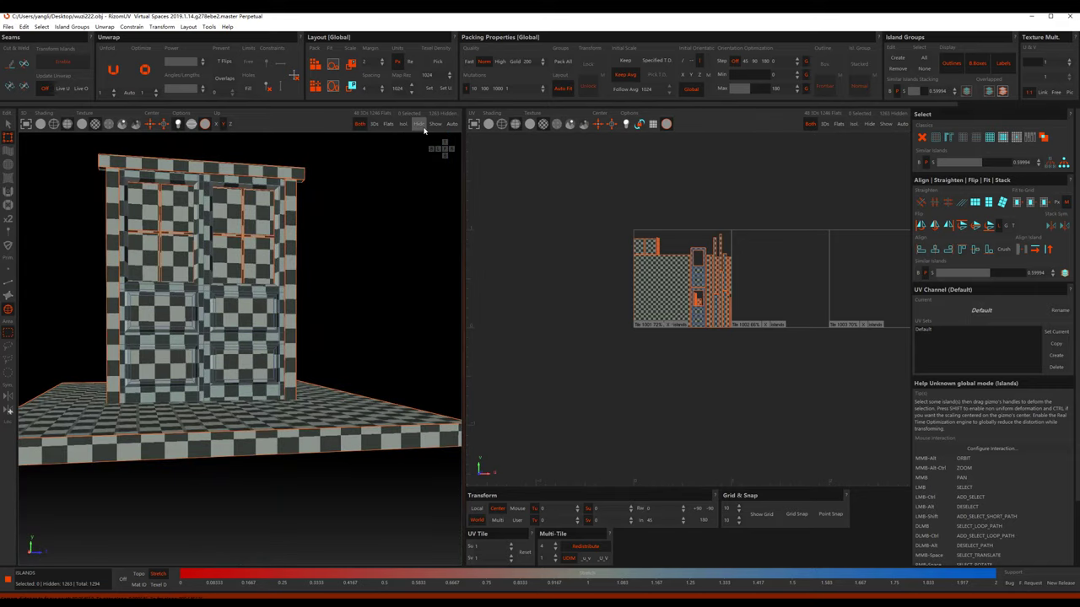
# Step: Show all hidden house parts, frame the islands, and select the large orange stray island
pyautogui.click(435, 124)
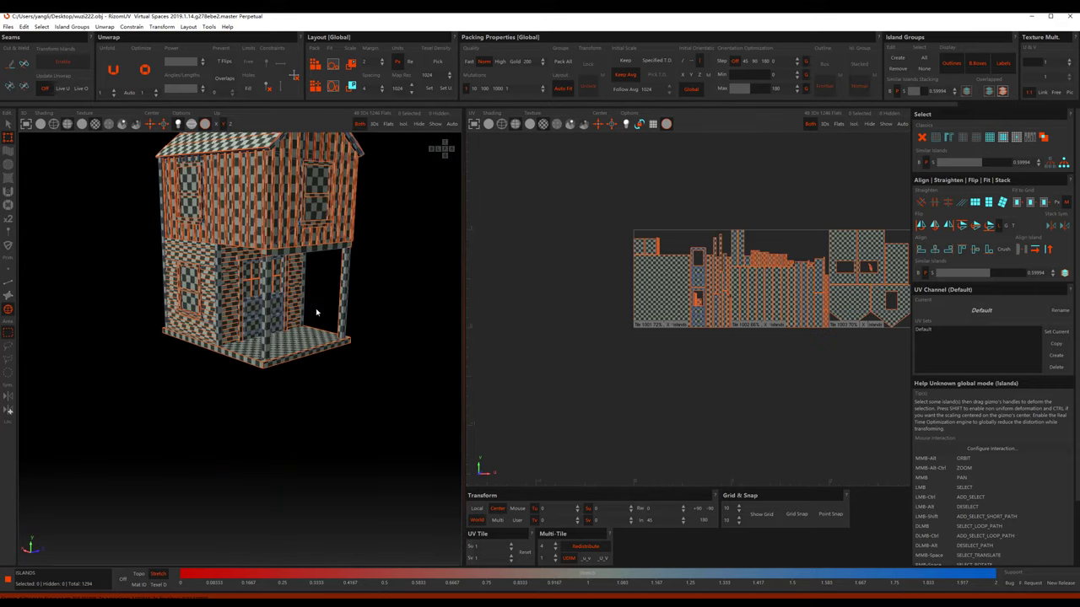
pyautogui.press('f')
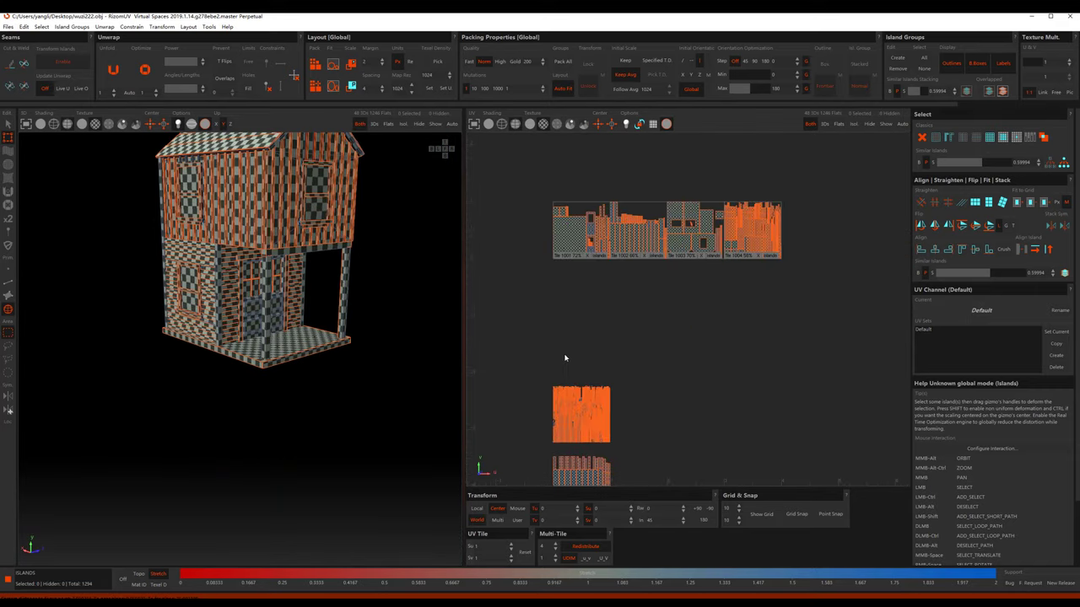
pyautogui.moveTo(528, 298); pyautogui.dragTo(667, 405)
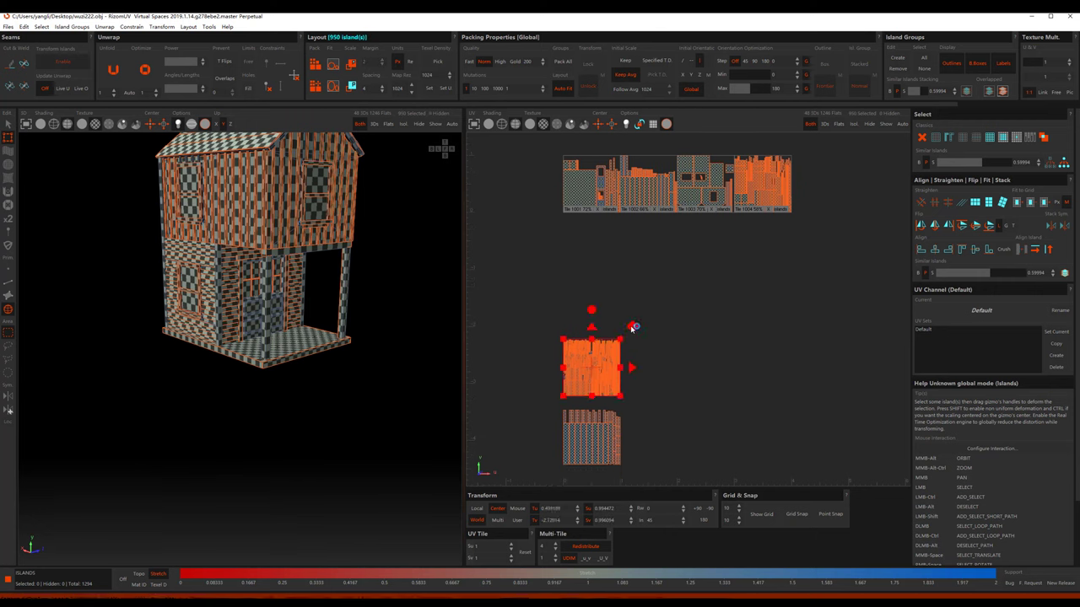
pyautogui.moveTo(632, 325); pyautogui.dragTo(597, 366)
pyautogui.hotkey('ctrl', 'z')
# Step: Shrink the orange island to about half size and place it in tile 1001
pyautogui.moveTo(654, 277); pyautogui.dragTo(610, 312)
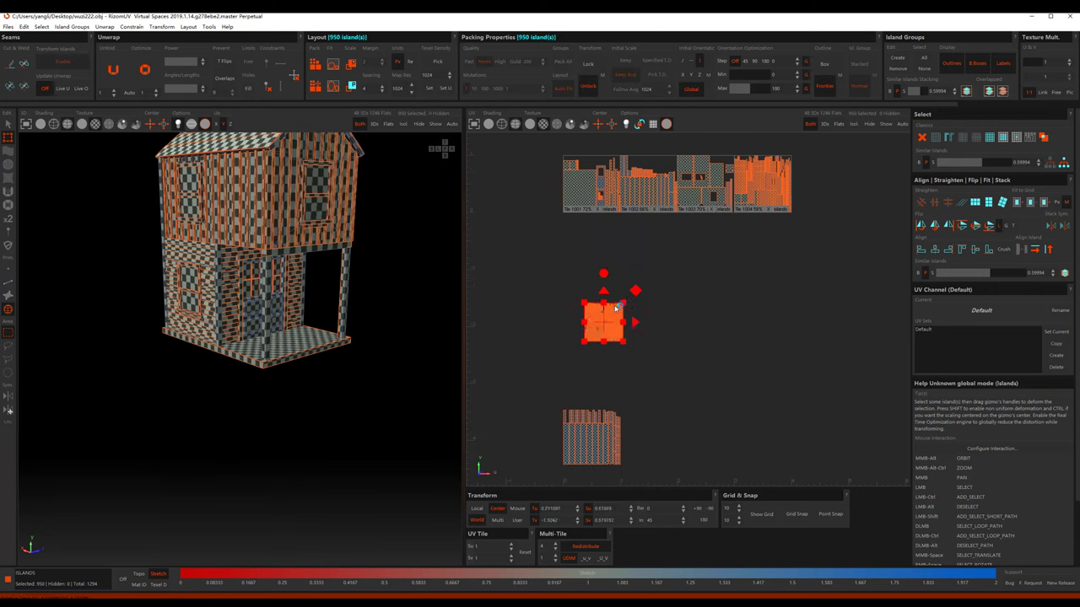
pyautogui.scroll(2, 611, 313)
pyautogui.moveTo(611, 312); pyautogui.dragTo(607, 420, button='middle')
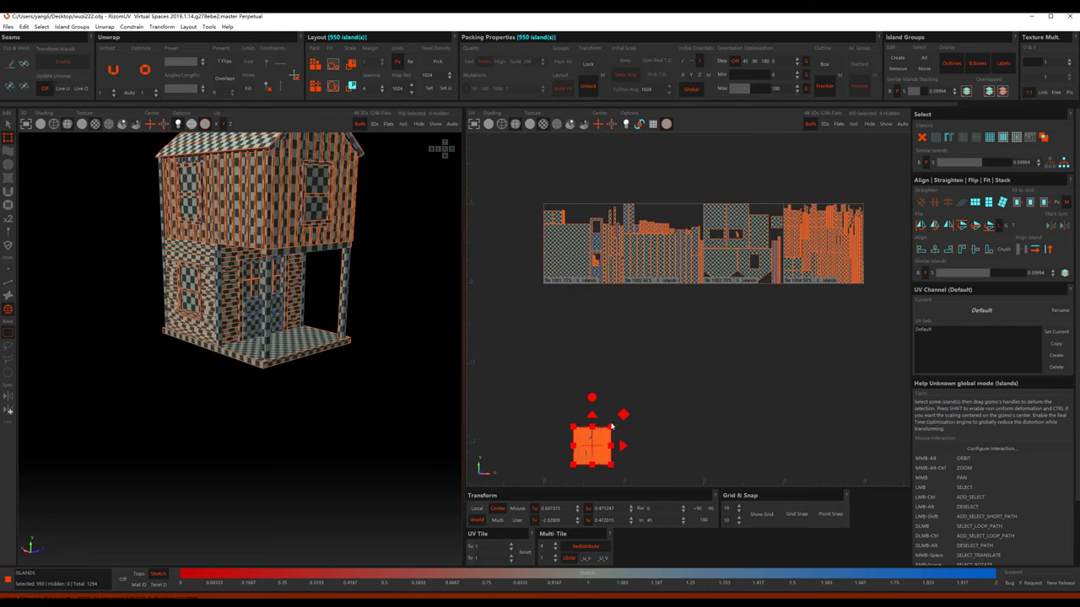
pyautogui.moveTo(606, 420)
pyautogui.mouseDown()
pyautogui.moveTo(604, 350)
pyautogui.moveTo(582, 375)
pyautogui.moveTo(591, 312)
pyautogui.mouseUp()
pyautogui.scroll(2, 580, 381)
pyautogui.moveTo(590, 312); pyautogui.dragTo(554, 475, button='middle')
pyautogui.moveTo(554, 475)
pyautogui.mouseDown()
pyautogui.moveTo(567, 392)
pyautogui.moveTo(532, 220)
pyautogui.mouseUp()
pyautogui.scroll(2, 541, 223)
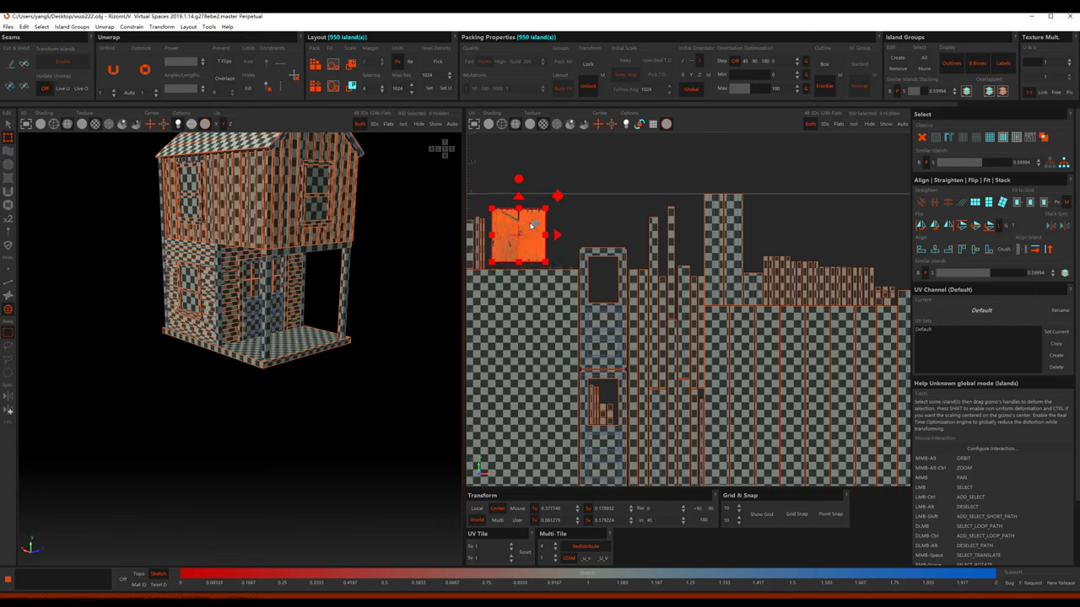
# Step: Reposition and resize the island above tile 1002
pyautogui.moveTo(557, 355)
pyautogui.mouseDown(button='middle')
pyautogui.moveTo(613, 204)
pyautogui.moveTo(615, 313)
pyautogui.mouseUp(button='middle')
pyautogui.click(591, 388)
pyautogui.moveTo(591, 388); pyautogui.dragTo(643, 267)
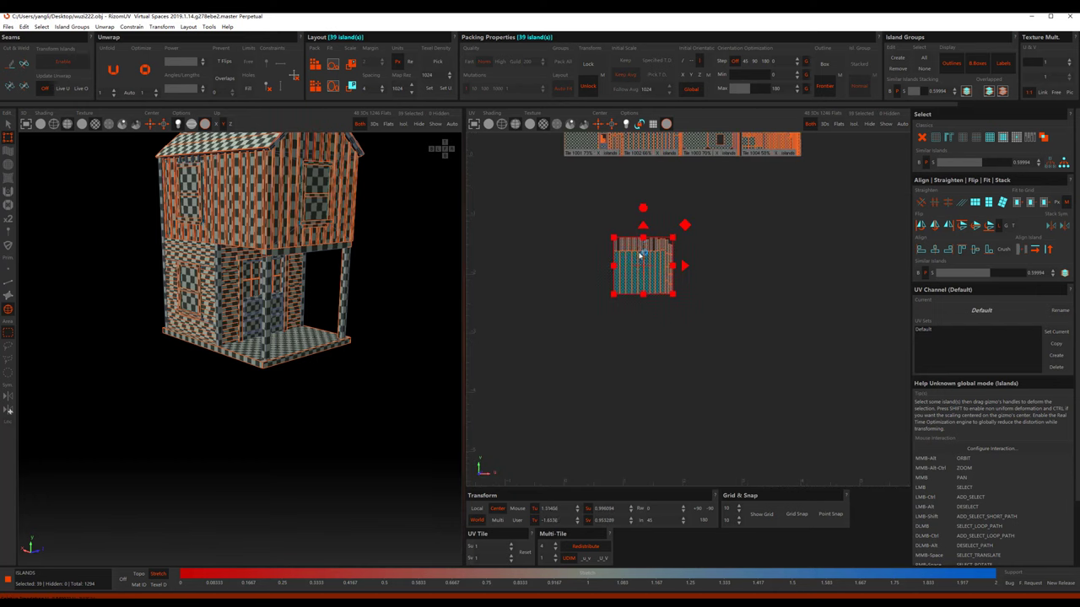
pyautogui.moveTo(643, 267); pyautogui.dragTo(649, 330, button='middle')
pyautogui.moveTo(580, 474)
pyautogui.mouseDown()
pyautogui.moveTo(598, 295)
pyautogui.moveTo(582, 292)
pyautogui.moveTo(548, 339)
pyautogui.moveTo(591, 370)
pyautogui.moveTo(591, 358)
pyautogui.moveTo(601, 378)
pyautogui.mouseUp()
pyautogui.scroll(2, 582, 293)
pyautogui.scroll(2, 581, 363)
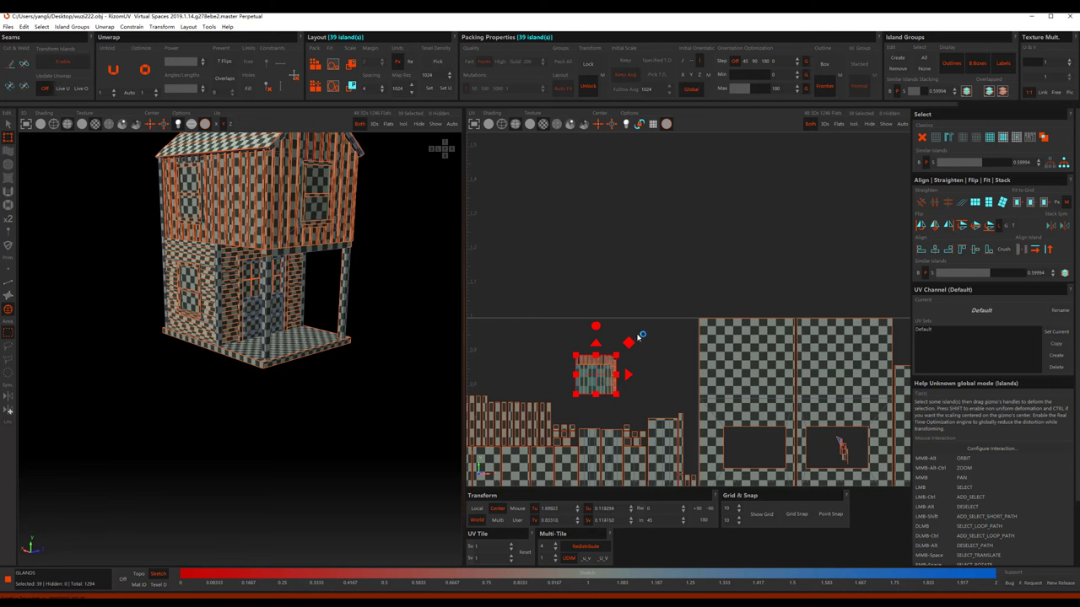
pyautogui.moveTo(618, 338); pyautogui.dragTo(654, 319)
pyautogui.scroll(3, 282, 297)
pyautogui.scroll(-4, 701, 278)
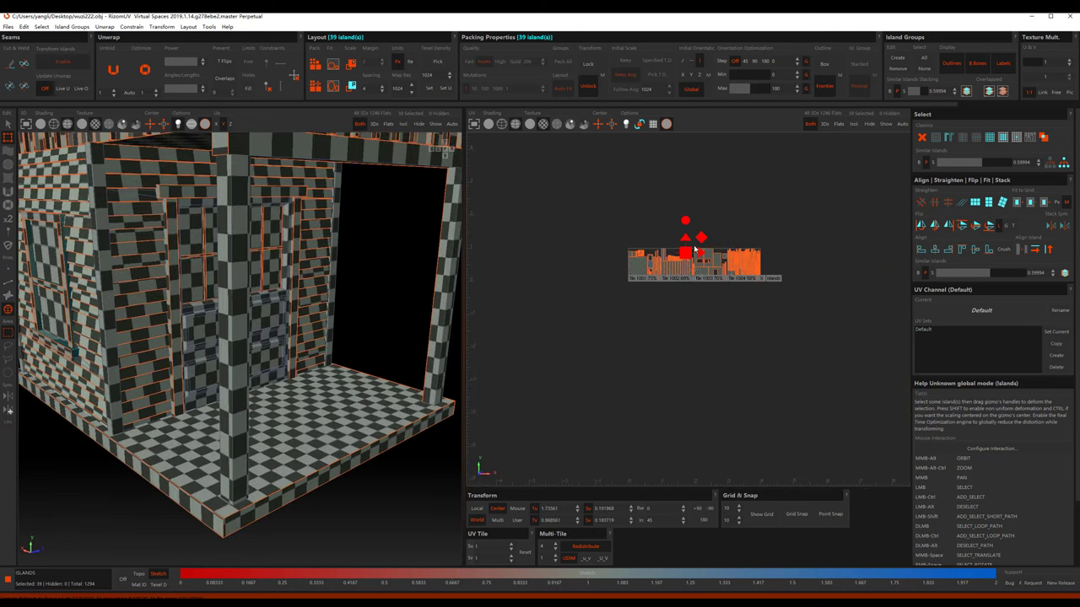
pyautogui.scroll(-2, 700, 279)
# Step: Select all islands to check the packed layout, then deselect
pyautogui.hotkey('ctrl', 'a')
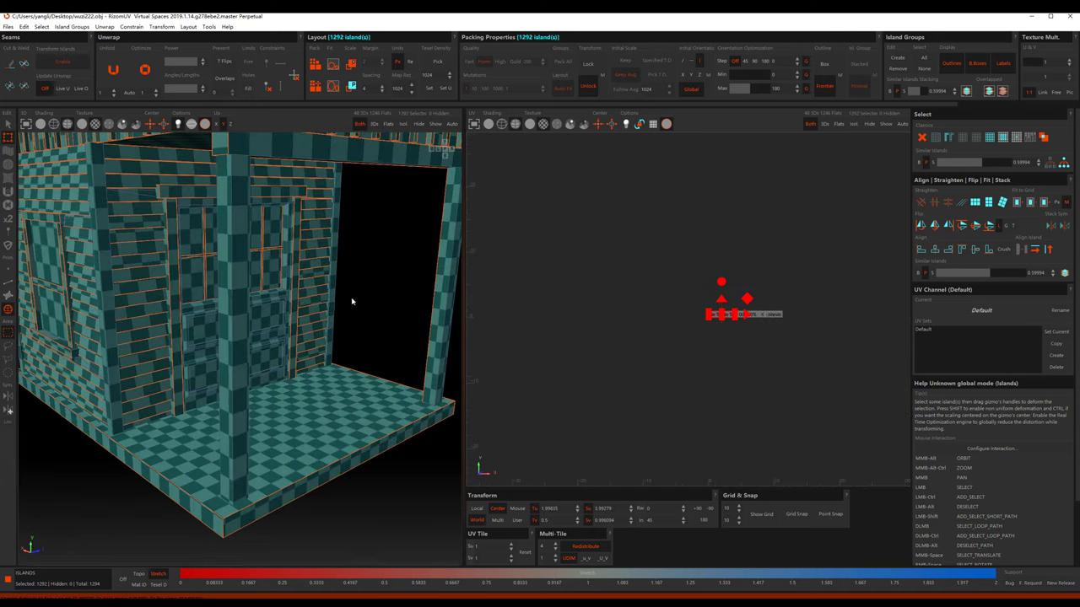
pyautogui.click(687, 296)
pyautogui.scroll(-1, 655, 289)
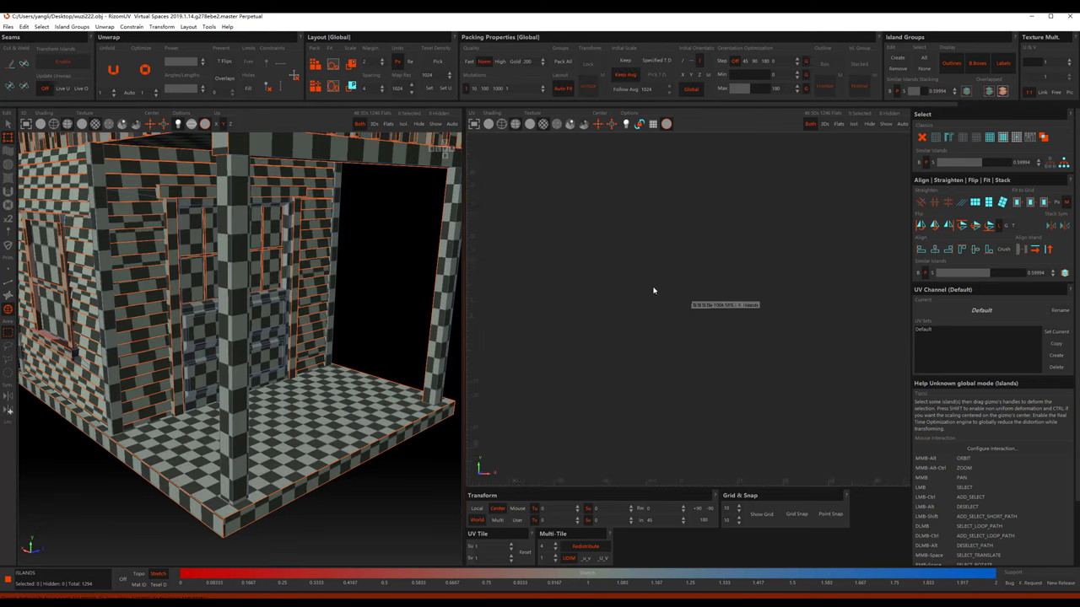
pyautogui.moveTo(602, 229); pyautogui.dragTo(765, 351)
pyautogui.click(700, 324)
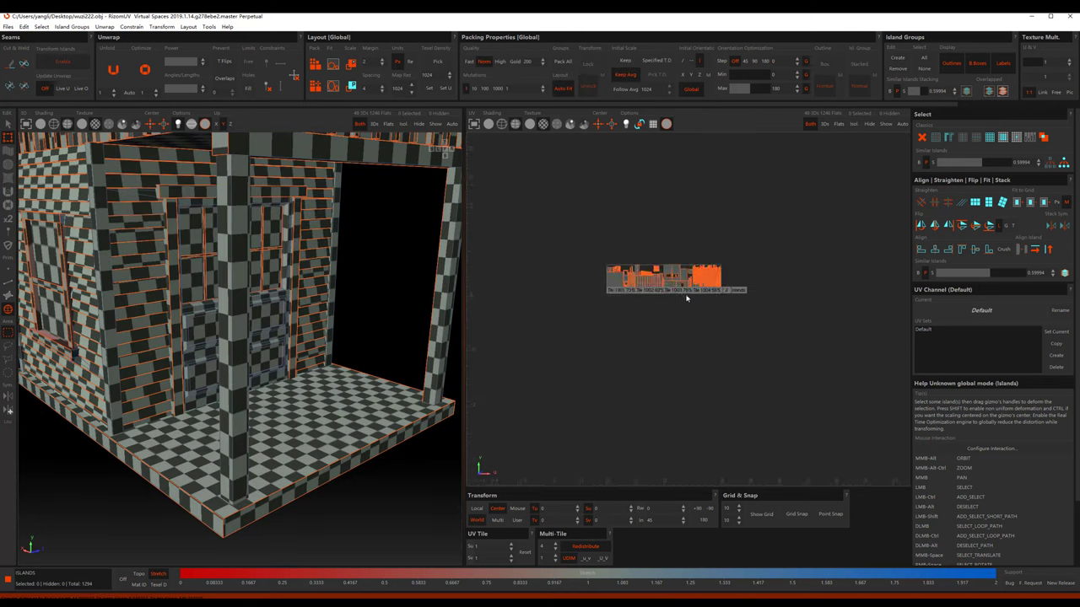
pyautogui.scroll(5, 700, 324)
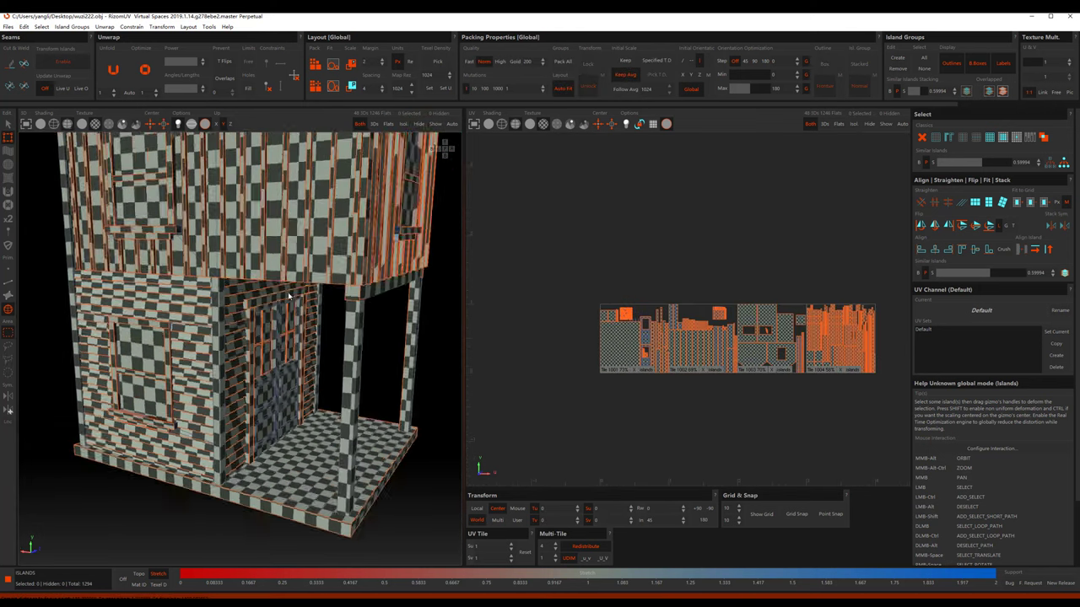
# Step: Orbit the house to view its side wall, roof and front
pyautogui.keyDown('alt'); pyautogui.moveTo(270, 288); pyautogui.dragTo(337, 291, button='middle'); pyautogui.keyUp('alt')
pyautogui.scroll(2, 778, 348)
pyautogui.scroll(1, 777, 348)
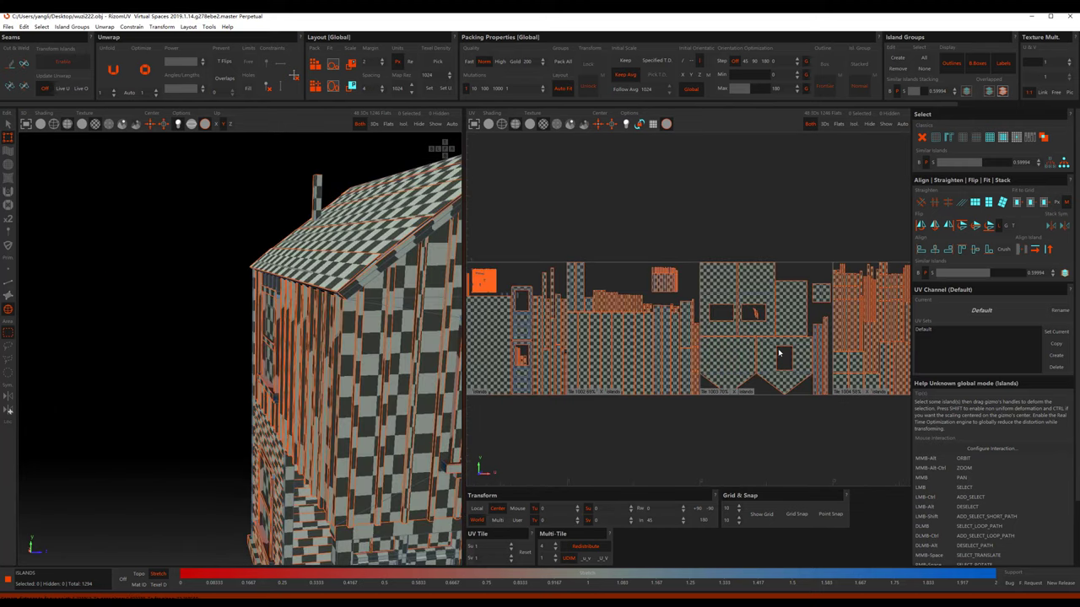
pyautogui.moveTo(253, 329)
pyautogui.keyDown('alt'); pyautogui.mouseDown(button='middle')
pyautogui.moveTo(171, 329)
pyautogui.moveTo(241, 335)
pyautogui.mouseUp(button='middle'); pyautogui.keyUp('alt')
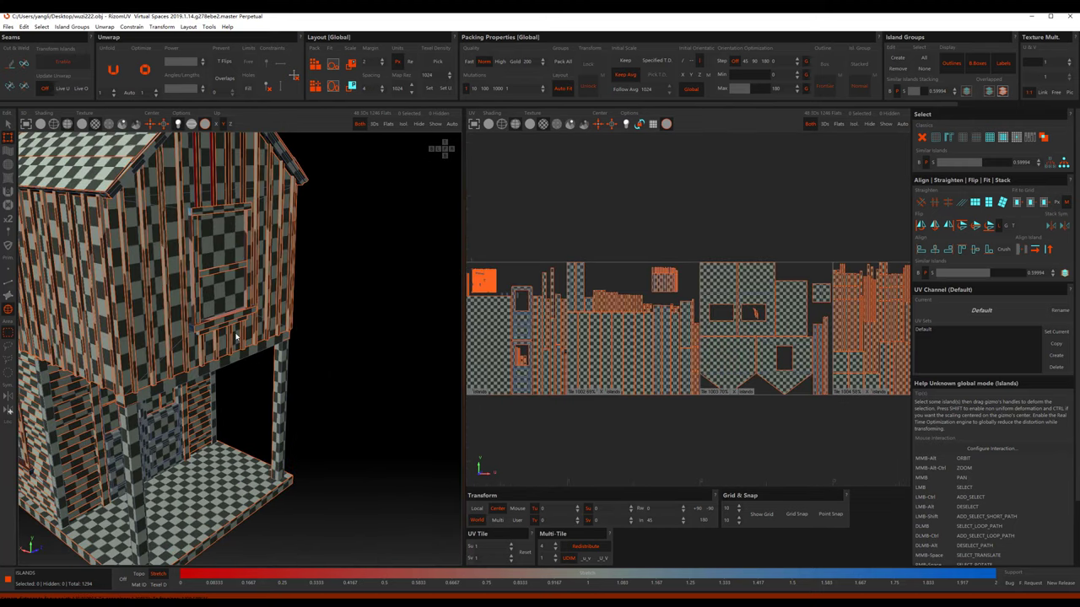
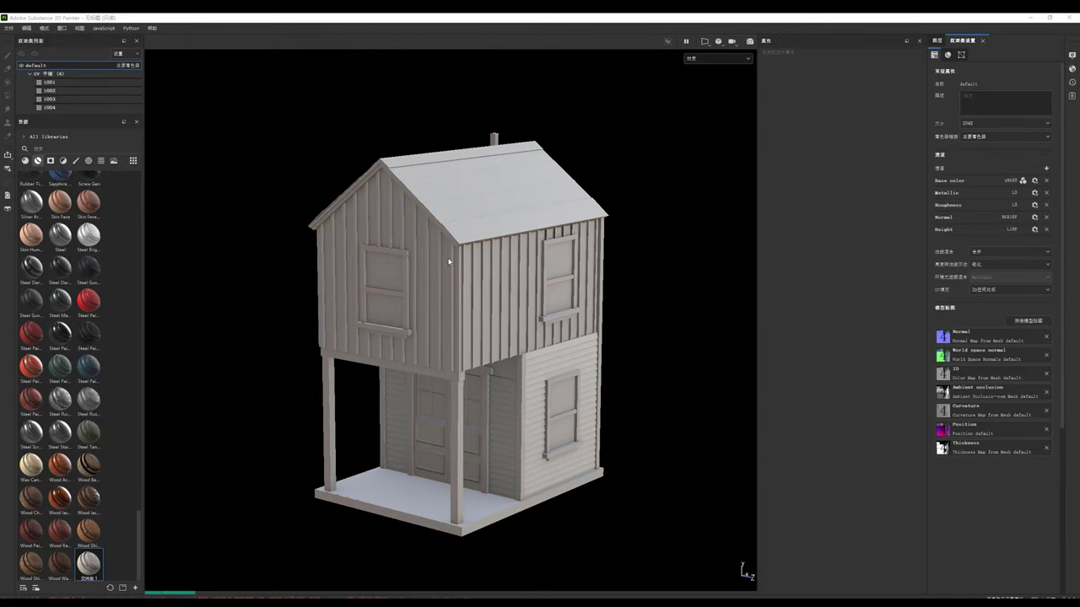
# Step: Orbit and zoom around the house to inspect the weathered white wood on its walls
pyautogui.keyDown('alt'); pyautogui.moveTo(449, 263); pyautogui.dragTo(475, 258); pyautogui.keyUp('alt')
pyautogui.scroll(3, 426, 258)
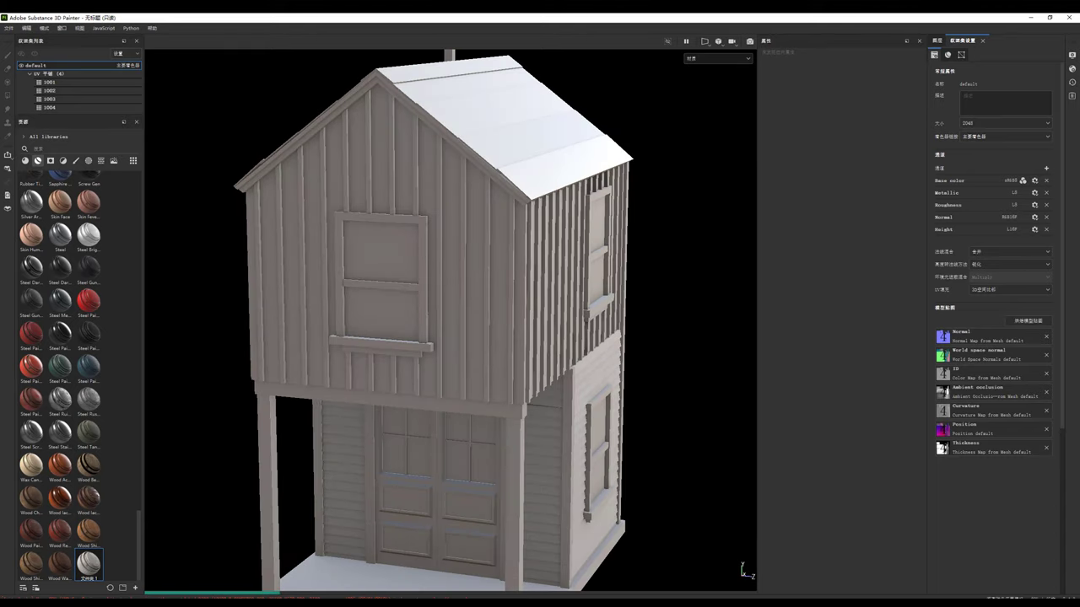
pyautogui.scroll(-2, 491, 257)
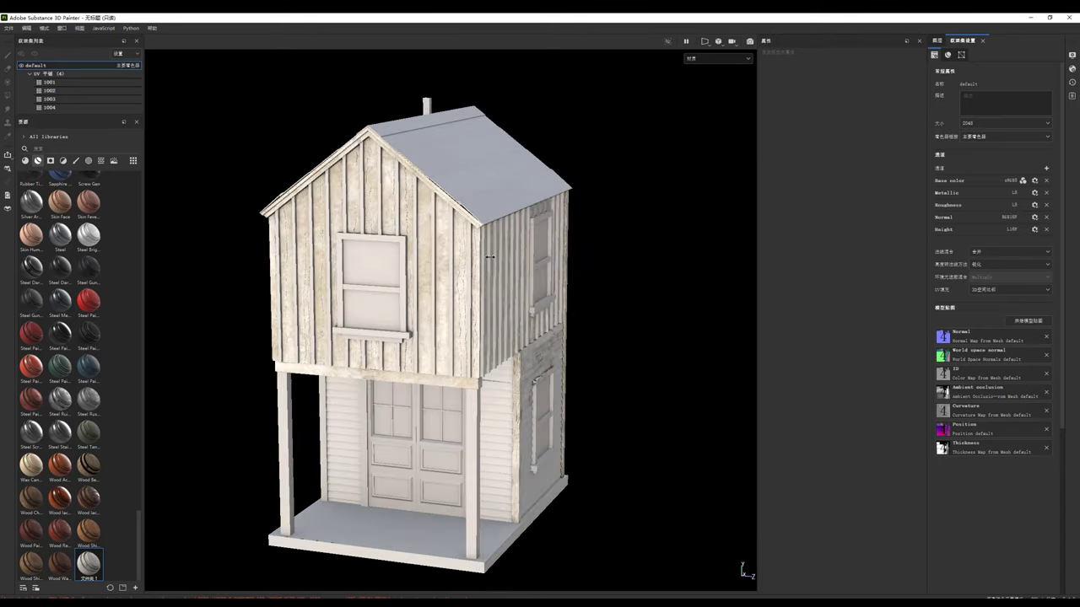
pyautogui.keyDown('alt'); pyautogui.moveTo(490, 256); pyautogui.dragTo(432, 269); pyautogui.keyUp('alt')
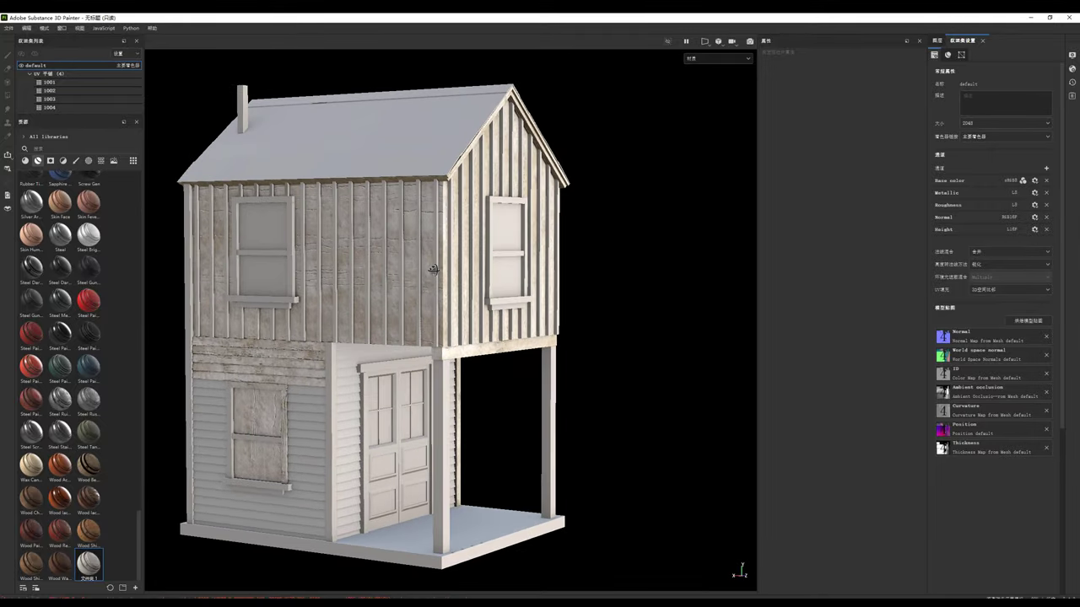
pyautogui.scroll(-2, 433, 269)
# Step: Select the wood folder in the layer stack and try changing its mask, then remove it
pyautogui.click(937, 44)
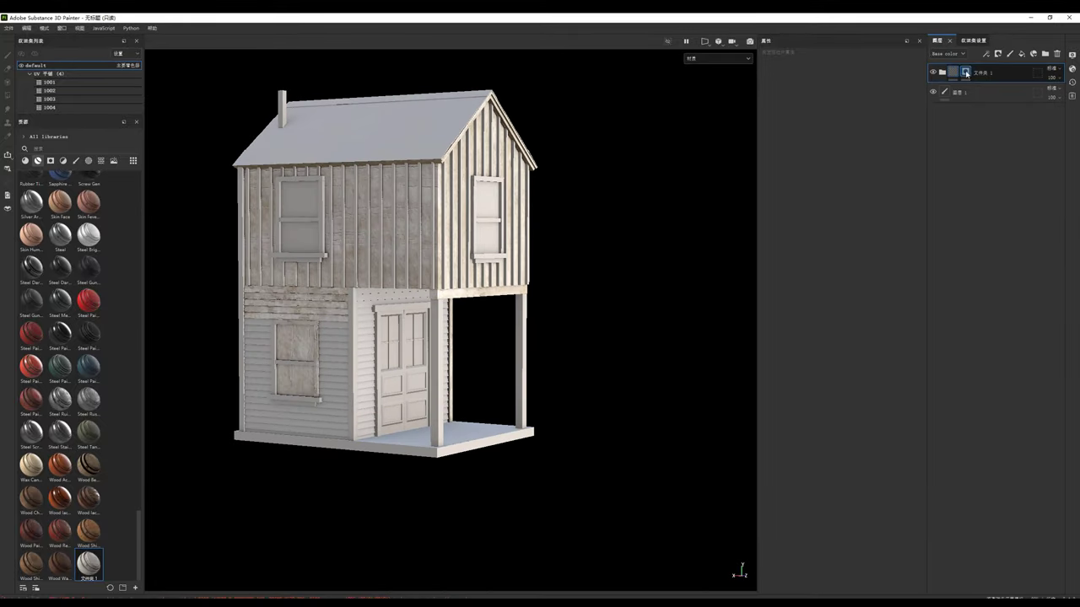
pyautogui.click(985, 75)
pyautogui.click(985, 74)
pyautogui.rightClick(966, 75)
pyautogui.click(993, 162)
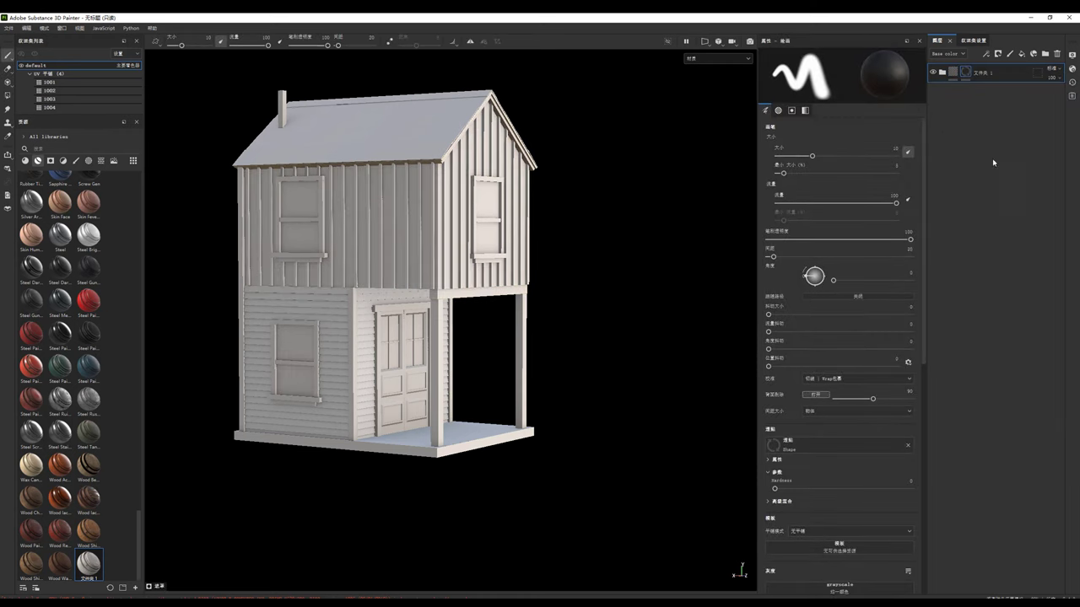
pyautogui.keyDown('alt'); pyautogui.moveTo(491, 243); pyautogui.dragTo(556, 248); pyautogui.keyUp('alt')
pyautogui.click(942, 74)
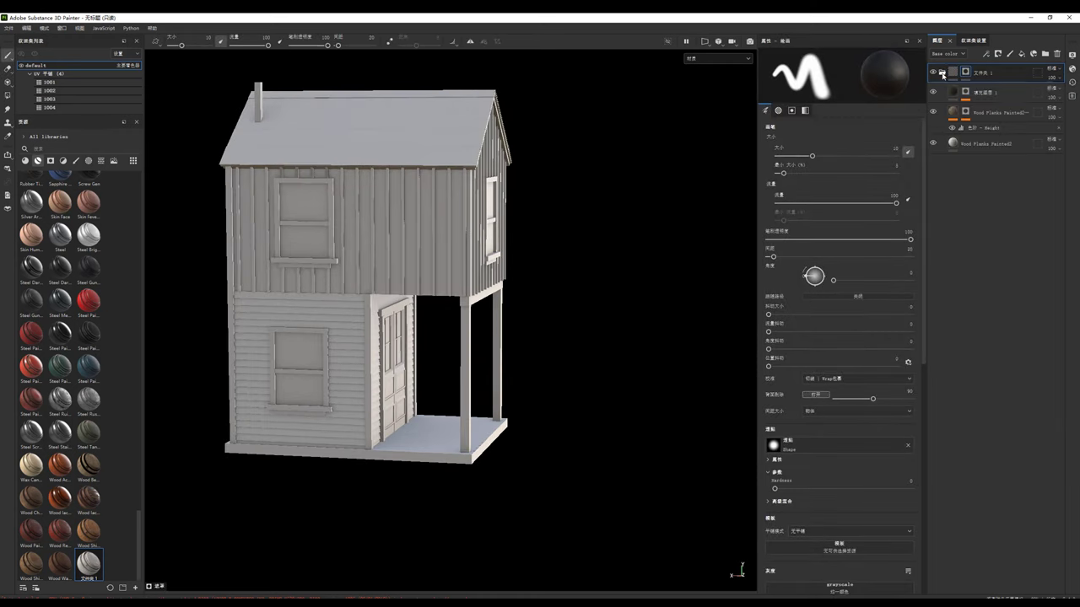
pyautogui.rightClick(965, 72)
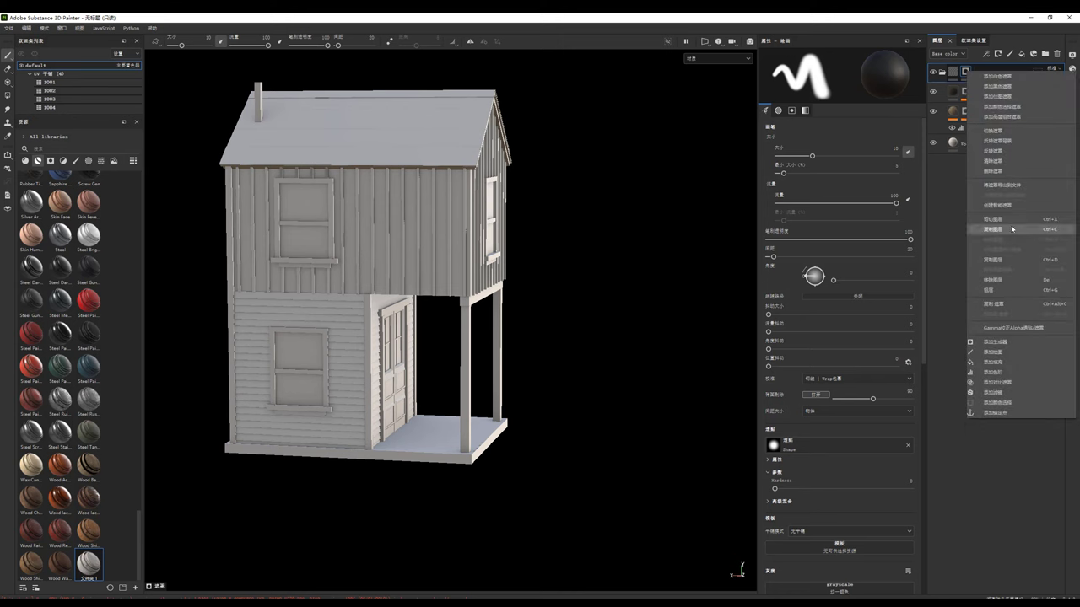
pyautogui.click(993, 171)
# Step: Add a black mask to the wood folder so the walls show bare gray
pyautogui.keyDown('alt'); pyautogui.moveTo(438, 279); pyautogui.dragTo(396, 279); pyautogui.keyUp('alt')
pyautogui.scroll(5, 402, 279)
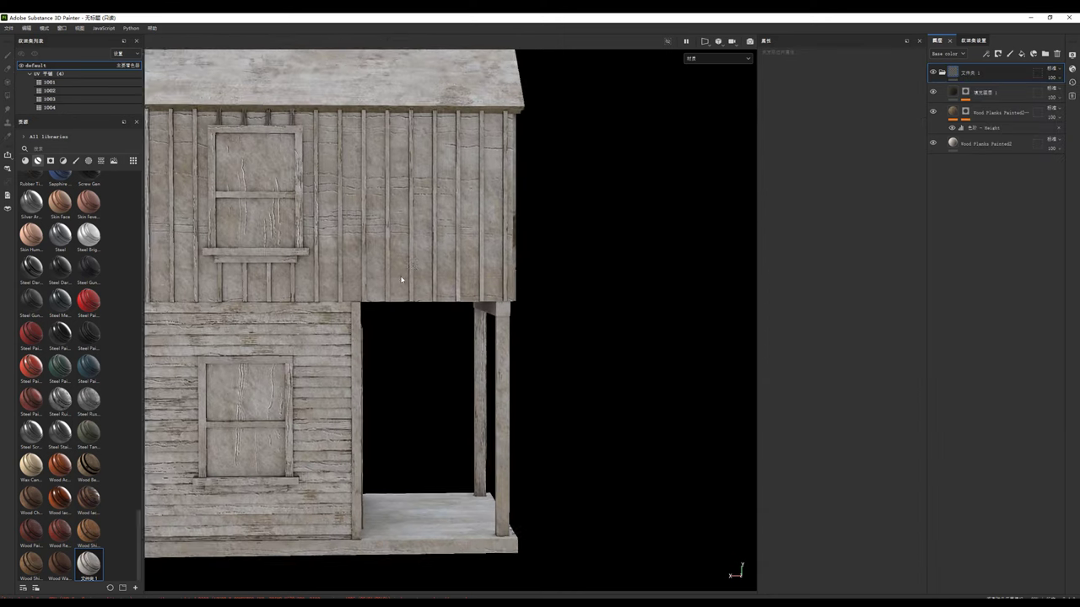
pyautogui.keyDown('alt'); pyautogui.moveTo(401, 279); pyautogui.dragTo(445, 262, button='middle'); pyautogui.keyUp('alt')
pyautogui.rightClick(965, 73)
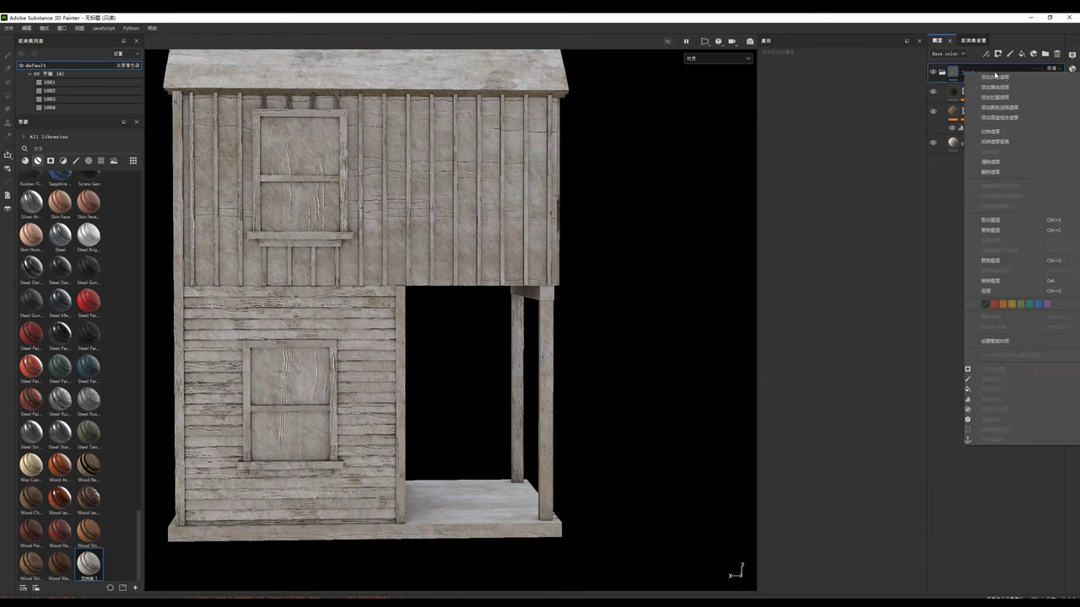
pyautogui.click(991, 88)
# Step: With Geometry Fill, reveal wood on the lower wall's plank rows under the window and left side
pyautogui.click(8, 95)
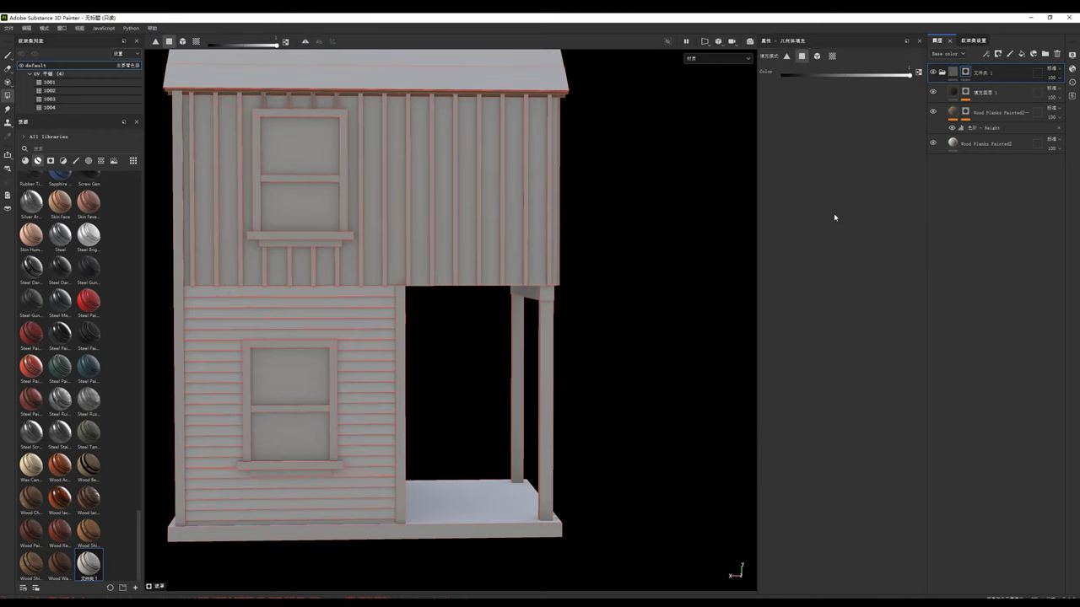
pyautogui.moveTo(378, 294)
pyautogui.mouseDown()
pyautogui.moveTo(369, 352)
pyautogui.moveTo(397, 304)
pyautogui.mouseUp()
pyautogui.scroll(2, 401, 287)
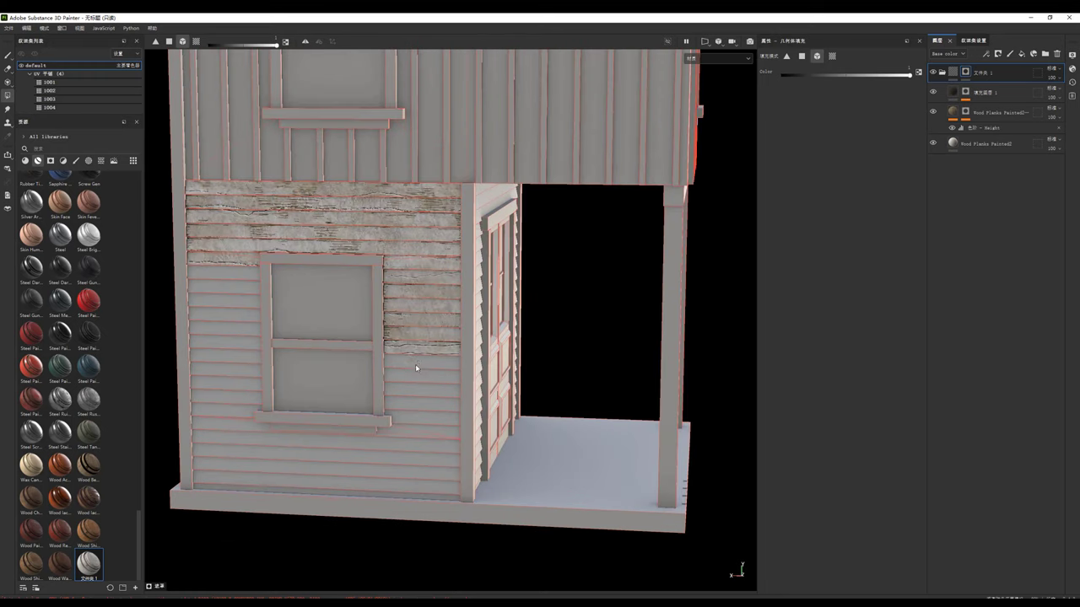
pyautogui.moveTo(409, 409); pyautogui.dragTo(379, 492)
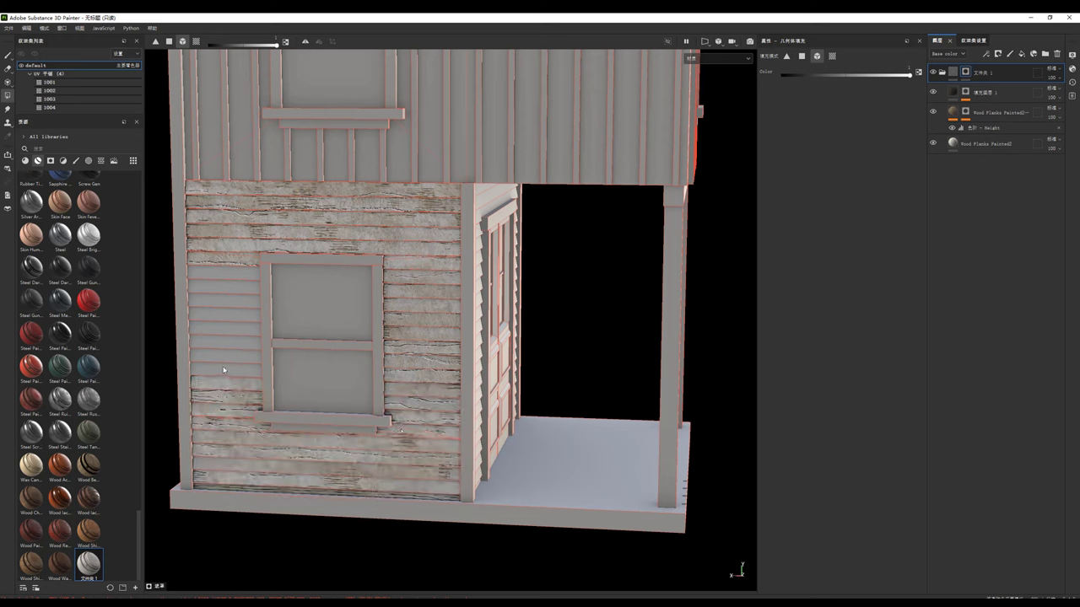
pyautogui.moveTo(224, 369)
pyautogui.mouseDown()
pyautogui.moveTo(233, 287)
pyautogui.moveTo(425, 218)
pyautogui.moveTo(448, 213)
pyautogui.moveTo(453, 334)
pyautogui.moveTo(475, 295)
pyautogui.mouseUp()
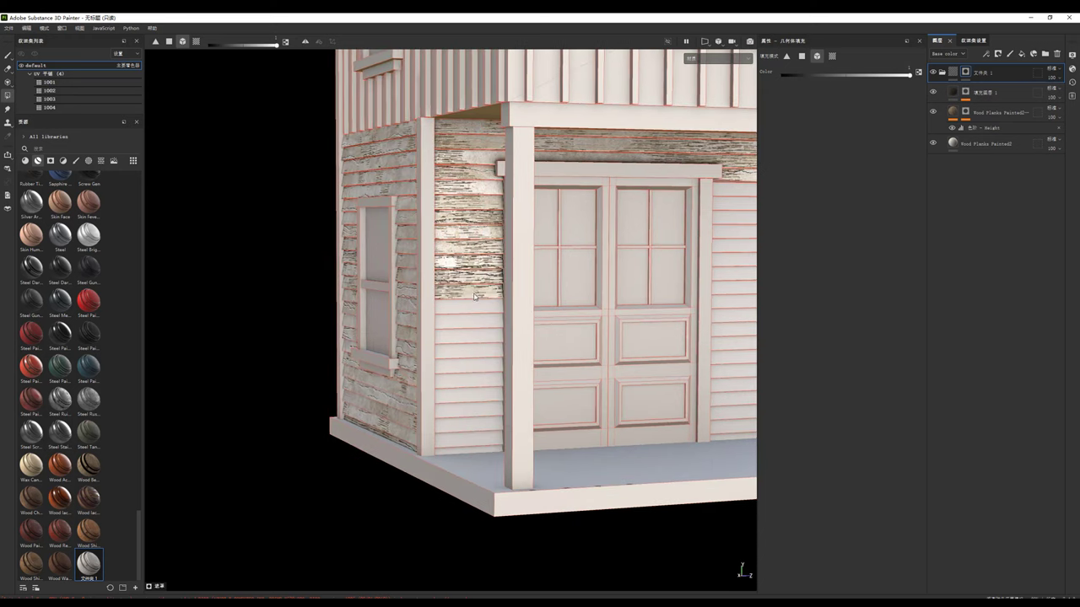
pyautogui.moveTo(463, 342); pyautogui.dragTo(463, 355)
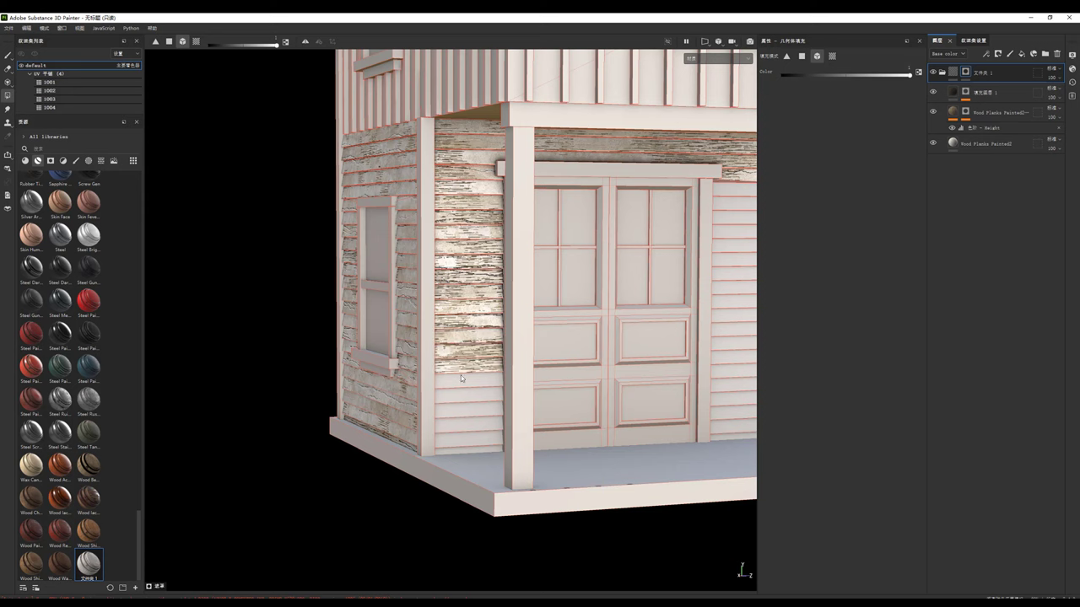
pyautogui.moveTo(456, 404); pyautogui.dragTo(456, 459)
# Step: Reveal wood on the siding beside the porch door and the boards below the window
pyautogui.keyDown('alt'); pyautogui.moveTo(456, 459); pyautogui.dragTo(353, 356); pyautogui.keyUp('alt')
pyautogui.moveTo(522, 189); pyautogui.dragTo(518, 260)
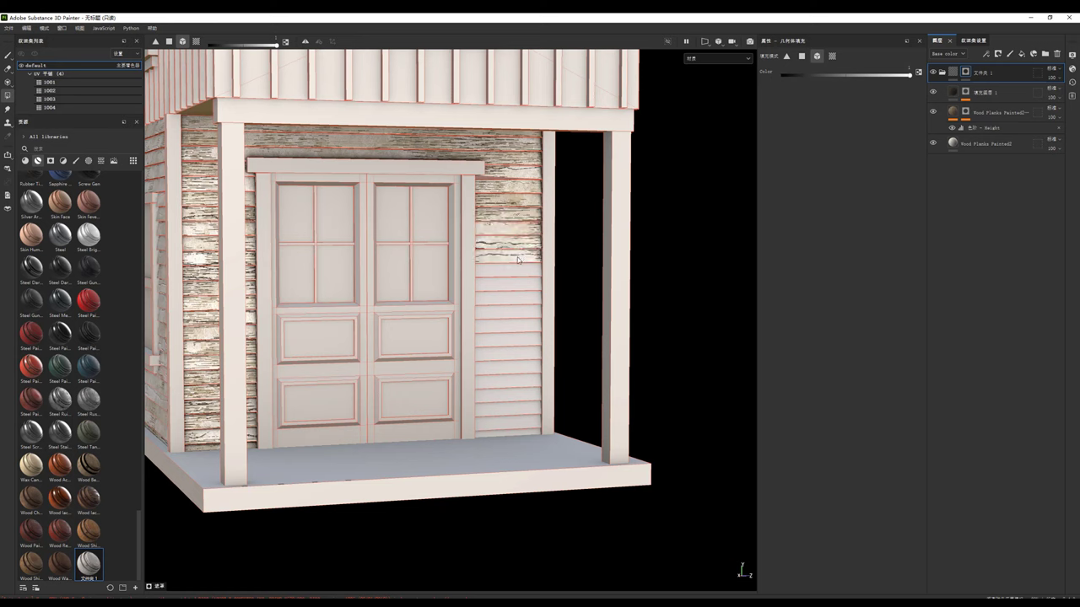
pyautogui.moveTo(507, 304); pyautogui.dragTo(496, 440)
pyautogui.moveTo(586, 329)
pyautogui.keyDown('alt'); pyautogui.mouseDown()
pyautogui.moveTo(514, 285)
pyautogui.moveTo(466, 157)
pyautogui.moveTo(448, 255)
pyautogui.mouseUp(); pyautogui.keyUp('alt')
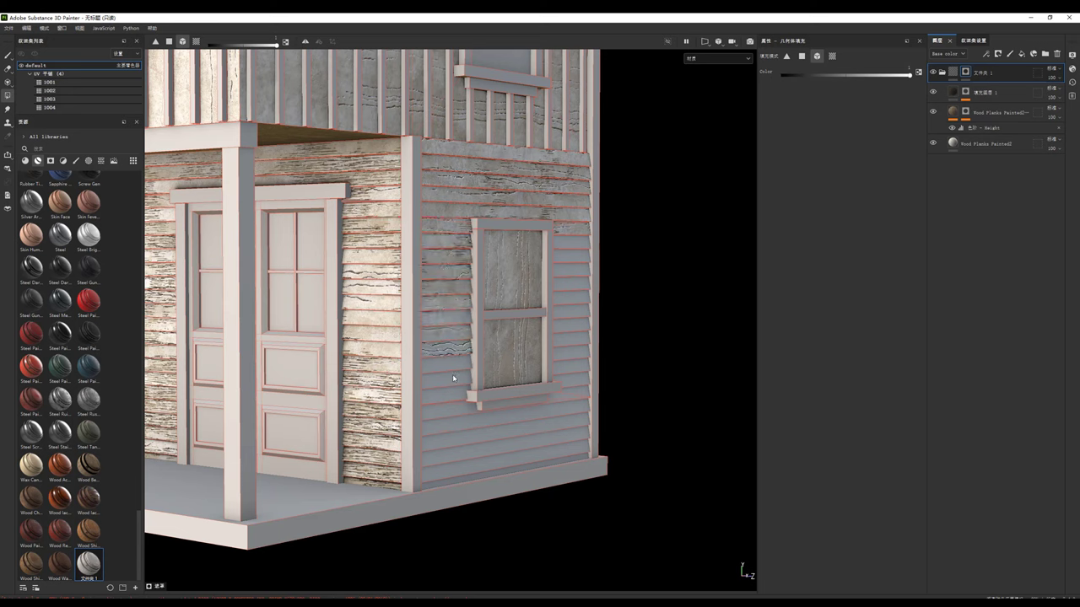
pyautogui.moveTo(453, 385)
pyautogui.mouseDown()
pyautogui.moveTo(457, 454)
pyautogui.moveTo(589, 447)
pyautogui.mouseUp()
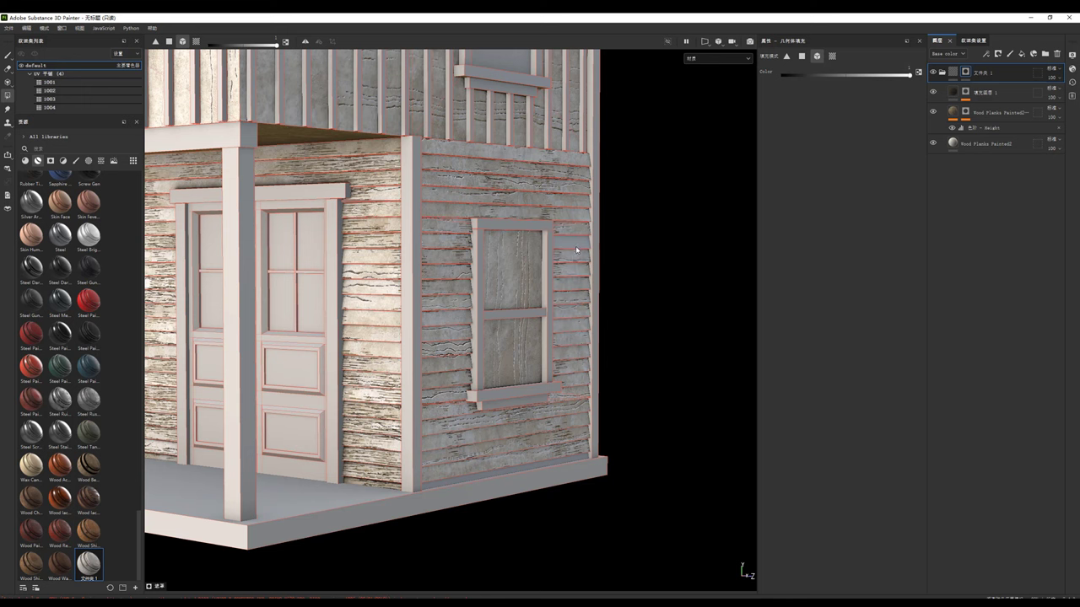
pyautogui.moveTo(577, 250)
pyautogui.keyDown('alt'); pyautogui.mouseDown()
pyautogui.moveTo(345, 281)
pyautogui.moveTo(524, 287)
pyautogui.mouseUp(); pyautogui.keyUp('alt')
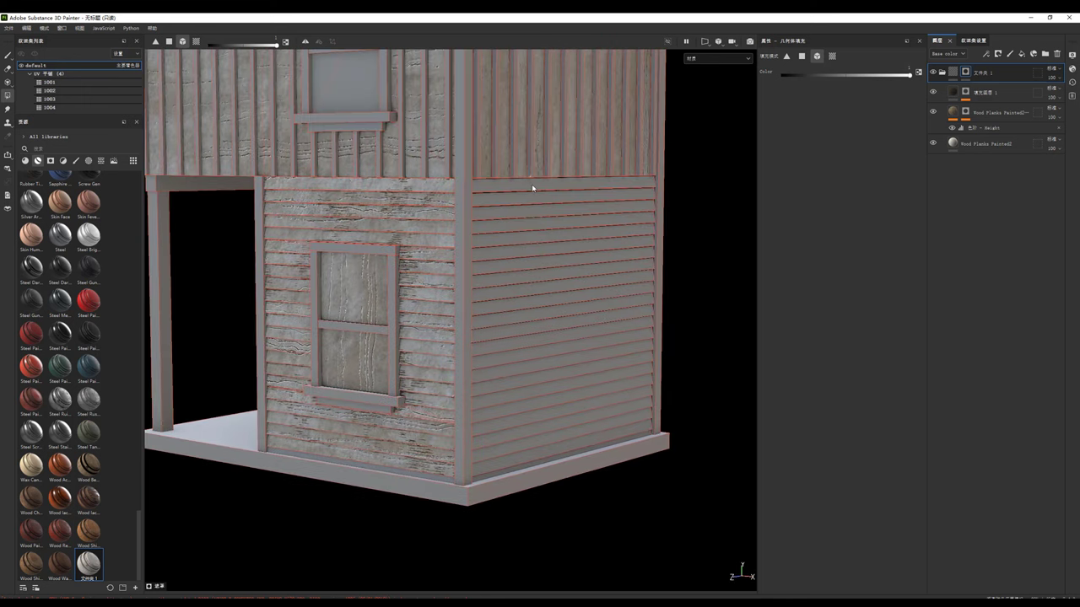
# Step: Reveal wood on the right wall's top siding, the corner post, both door posts and door beam
pyautogui.moveTo(531, 188)
pyautogui.mouseDown()
pyautogui.moveTo(530, 344)
pyautogui.moveTo(499, 466)
pyautogui.mouseUp()
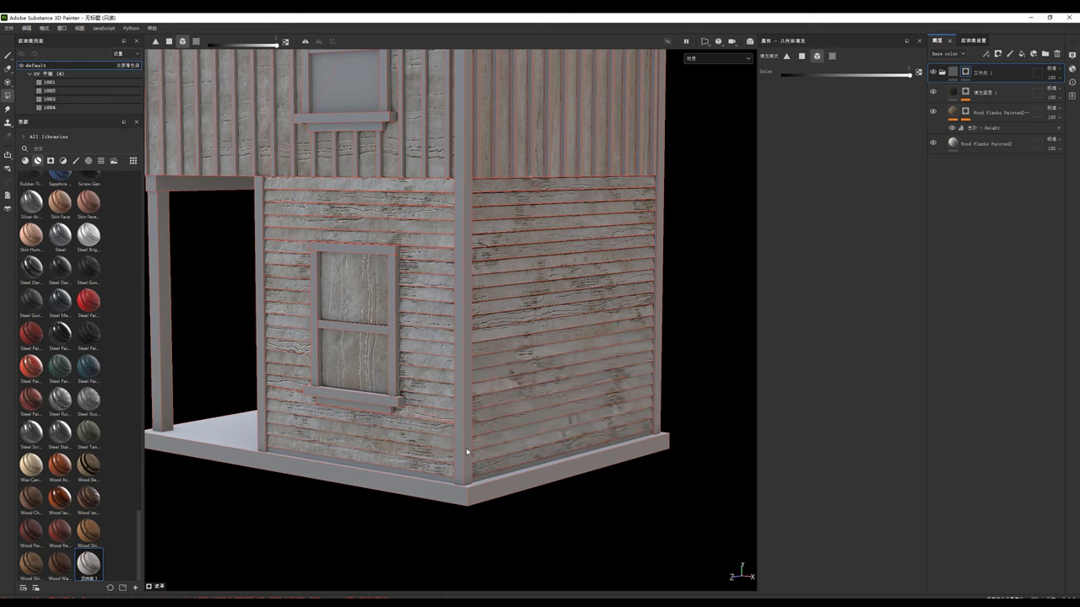
pyautogui.click(467, 451)
pyautogui.click(259, 226)
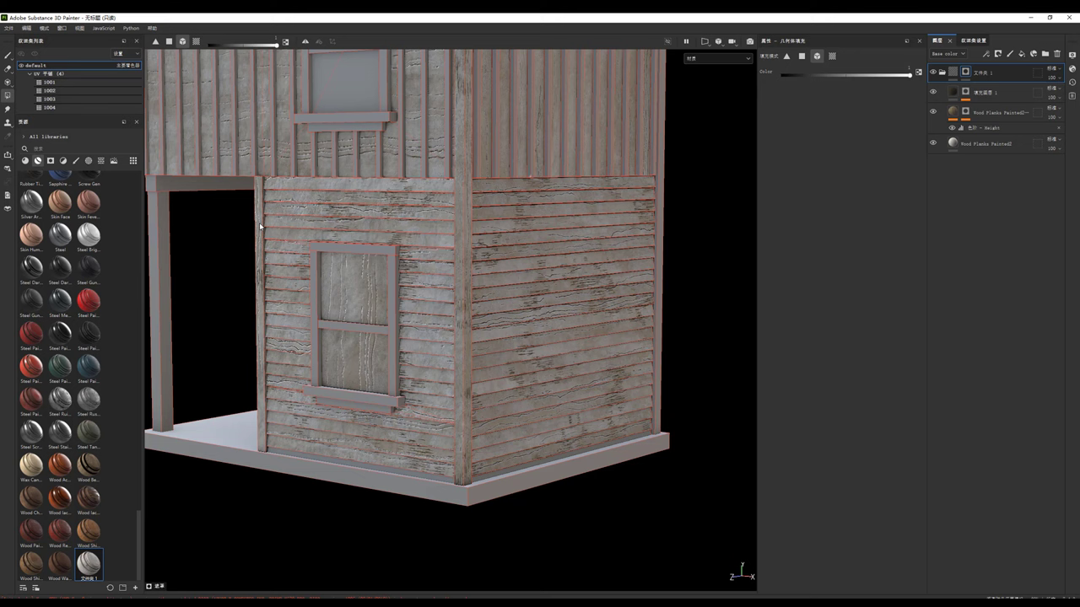
pyautogui.click(157, 232)
pyautogui.click(202, 186)
# Step: Box-fill the upper-floor wall plank bands with wood, then frame the whole house
pyautogui.keyDown('alt'); pyautogui.moveTo(571, 241); pyautogui.dragTo(584, 209); pyautogui.keyUp('alt')
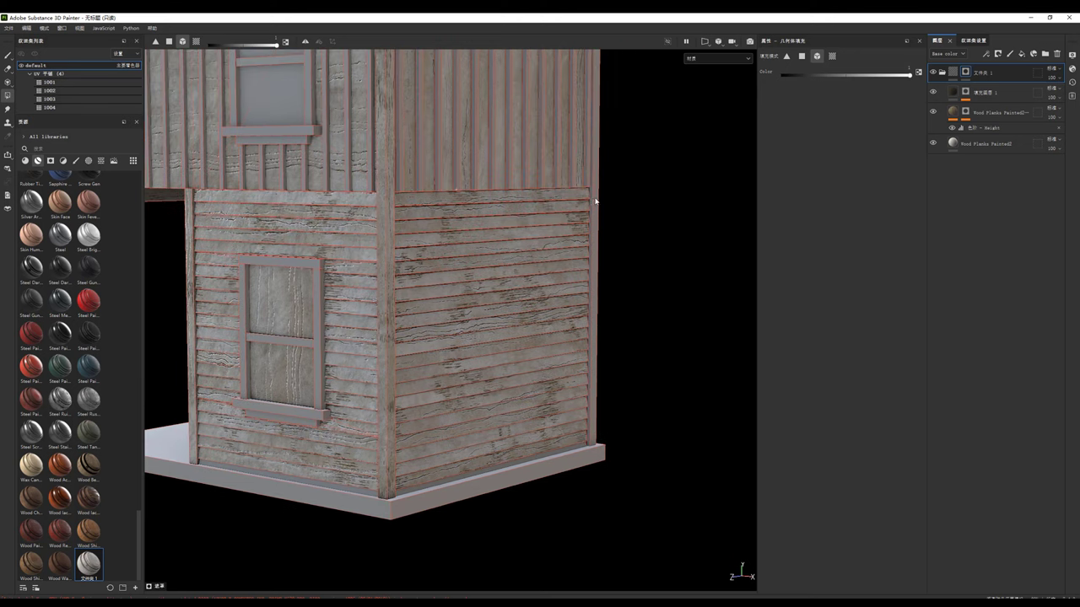
pyautogui.moveTo(491, 137)
pyautogui.keyDown('alt'); pyautogui.mouseDown()
pyautogui.moveTo(568, 217)
pyautogui.moveTo(579, 183)
pyautogui.moveTo(431, 160)
pyautogui.mouseUp(); pyautogui.keyUp('alt')
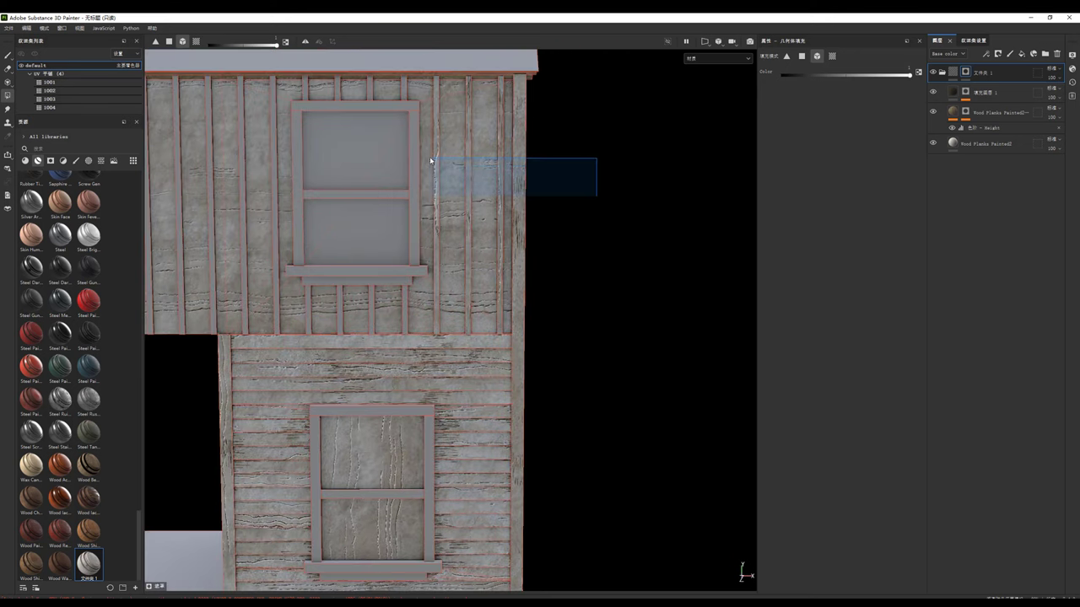
pyautogui.keyDown('alt'); pyautogui.moveTo(479, 149); pyautogui.dragTo(670, 196, button='middle'); pyautogui.keyUp('alt')
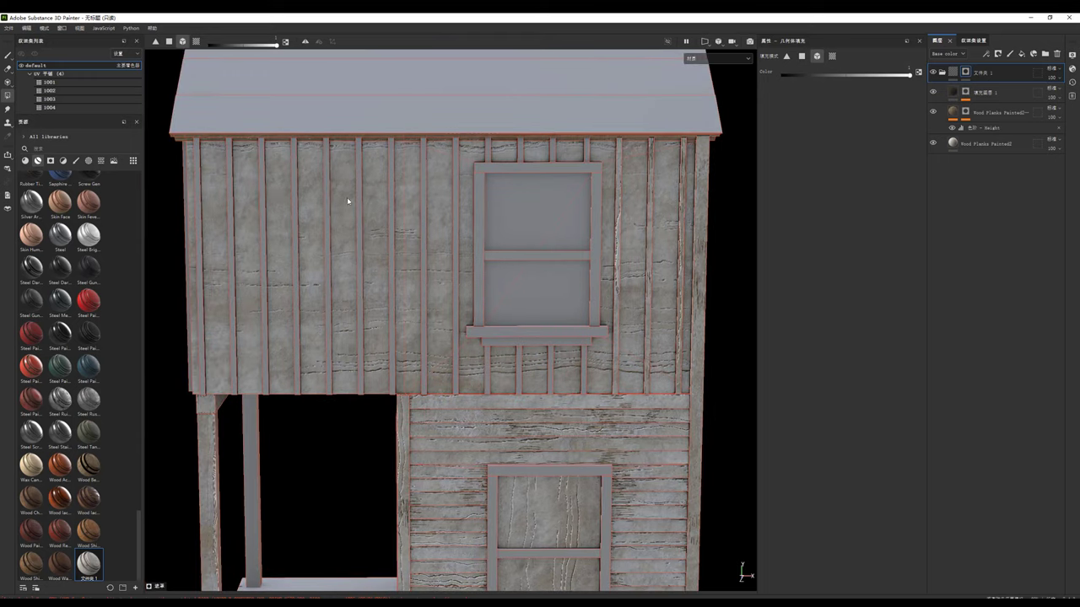
pyautogui.moveTo(174, 198); pyautogui.dragTo(465, 210)
pyautogui.moveTo(479, 154); pyautogui.dragTo(607, 145)
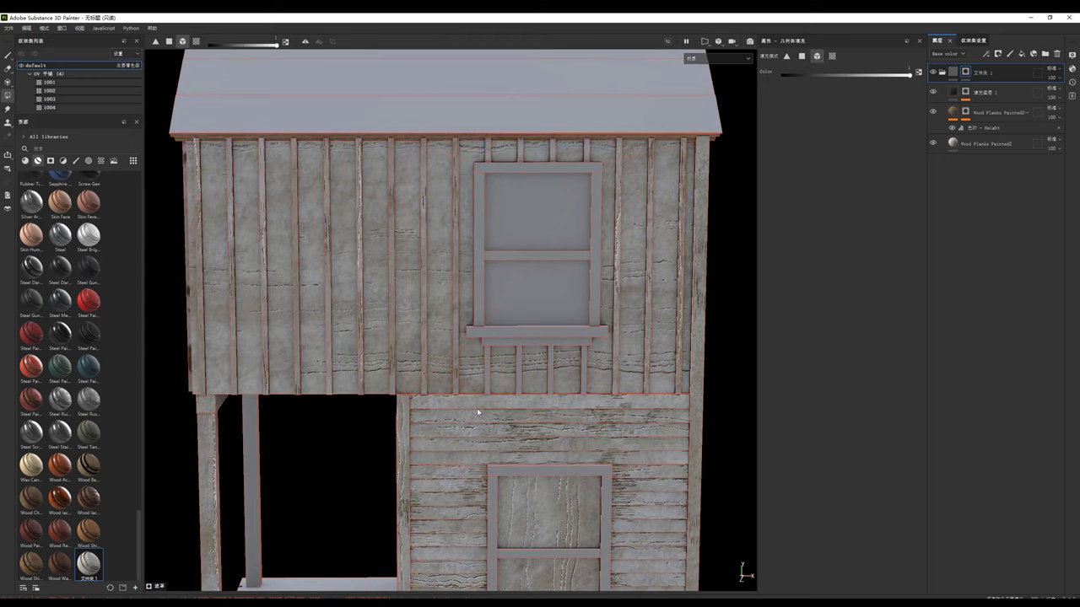
pyautogui.moveTo(365, 134)
pyautogui.keyDown('alt'); pyautogui.mouseDown()
pyautogui.moveTo(428, 227)
pyautogui.moveTo(585, 200)
pyautogui.moveTo(466, 373)
pyautogui.moveTo(564, 368)
pyautogui.mouseUp(); pyautogui.keyUp('alt')
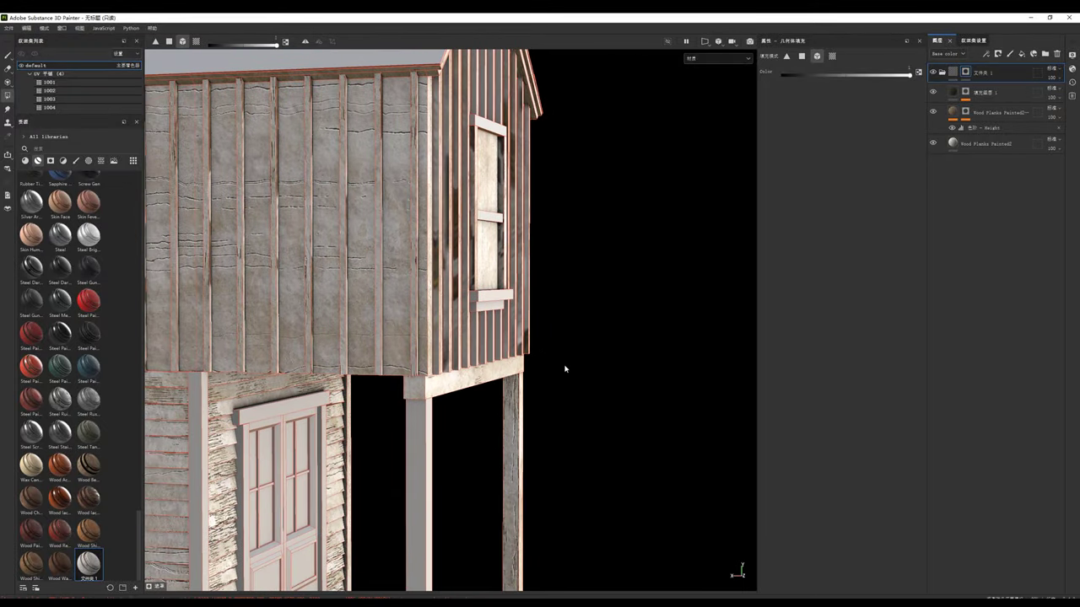
pyautogui.press('f')
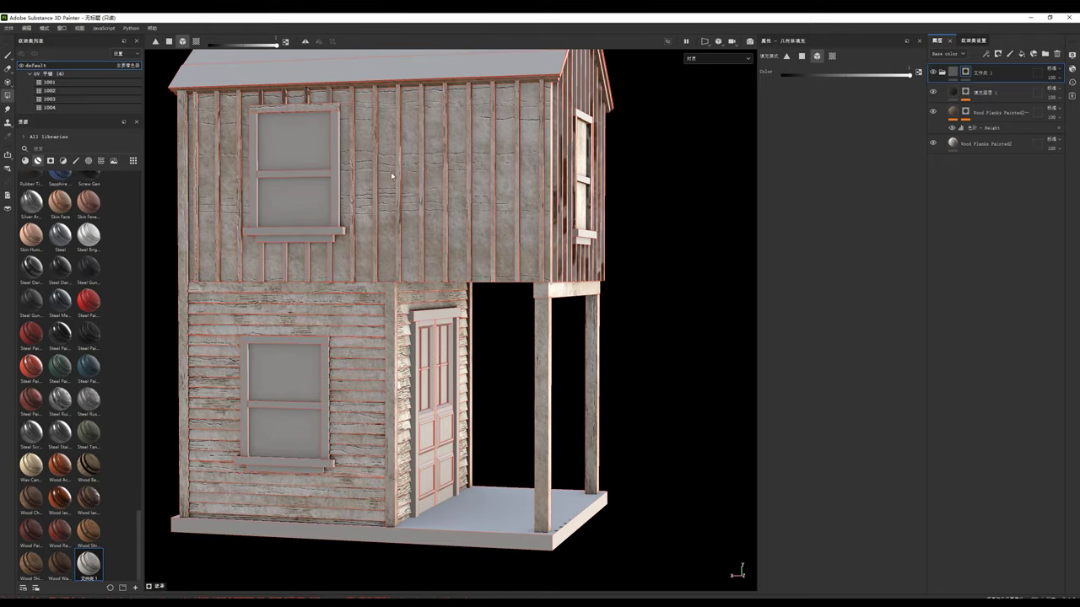
pyautogui.scroll(5, 353, 177)
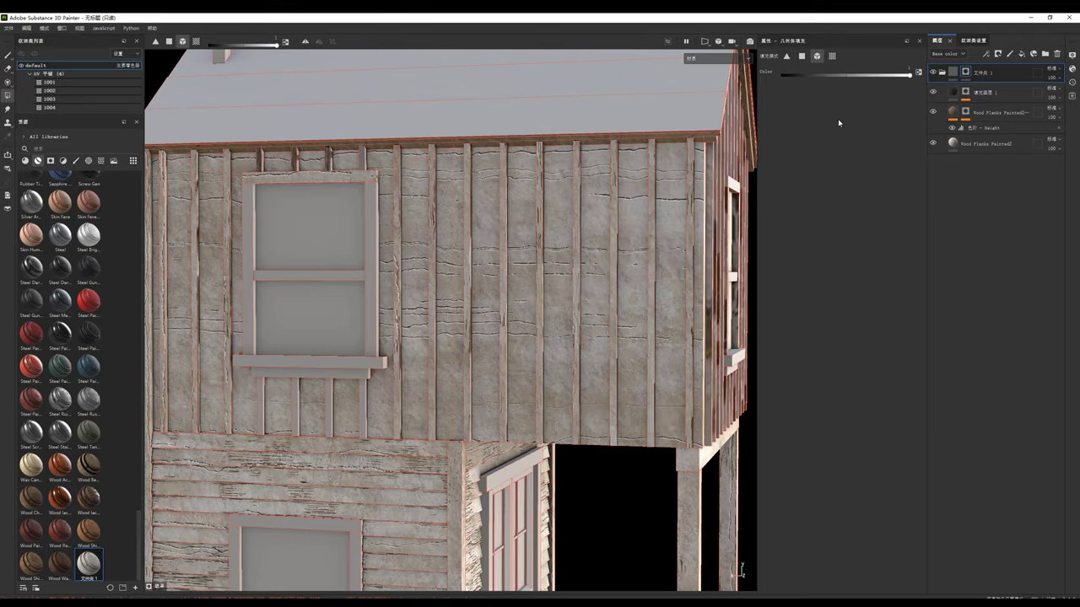
pyautogui.press('f')
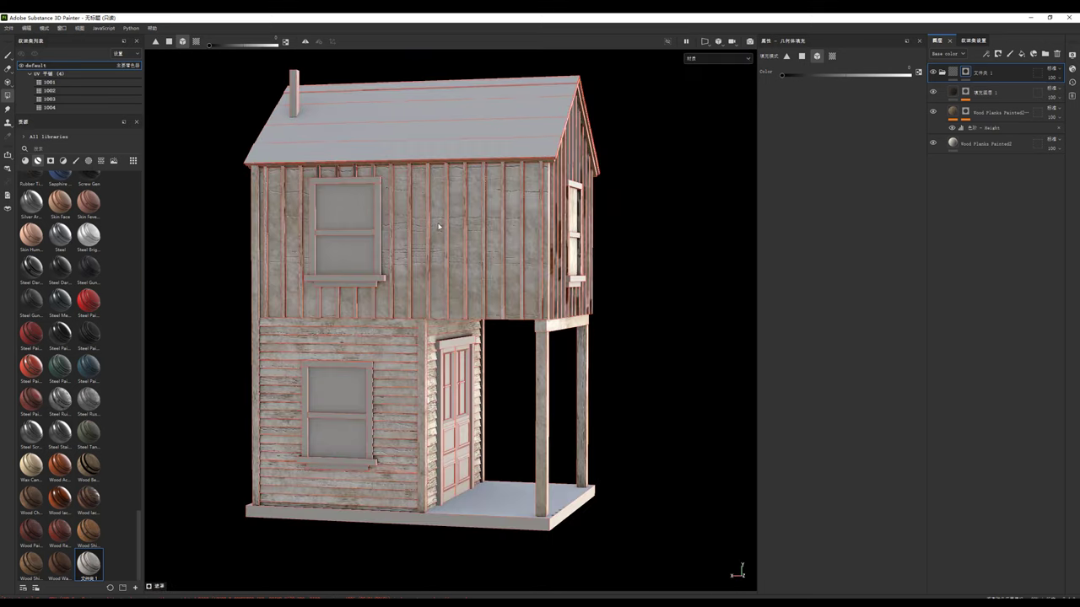
pyautogui.moveTo(429, 224)
pyautogui.keyDown('alt'); pyautogui.mouseDown()
pyautogui.moveTo(383, 338)
pyautogui.moveTo(698, 275)
pyautogui.moveTo(771, 280)
pyautogui.mouseUp(); pyautogui.keyUp('alt')
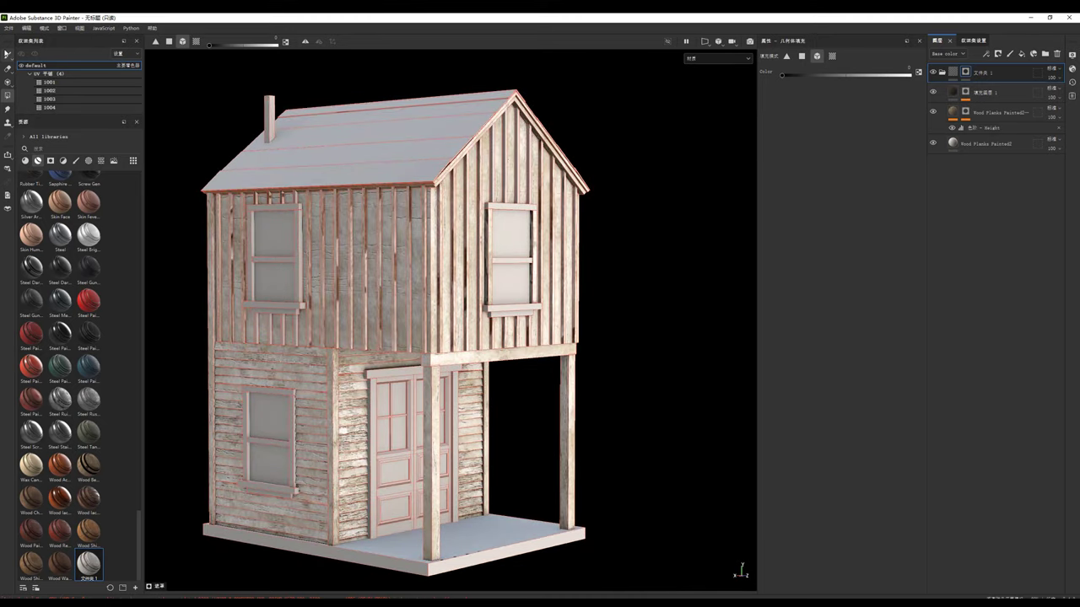
# Step: Switch back to the brush and toggle the upper wall layer's visibility to compare
pyautogui.click(6, 54)
pyautogui.keyDown('alt'); pyautogui.moveTo(432, 300); pyautogui.dragTo(554, 290); pyautogui.keyUp('alt')
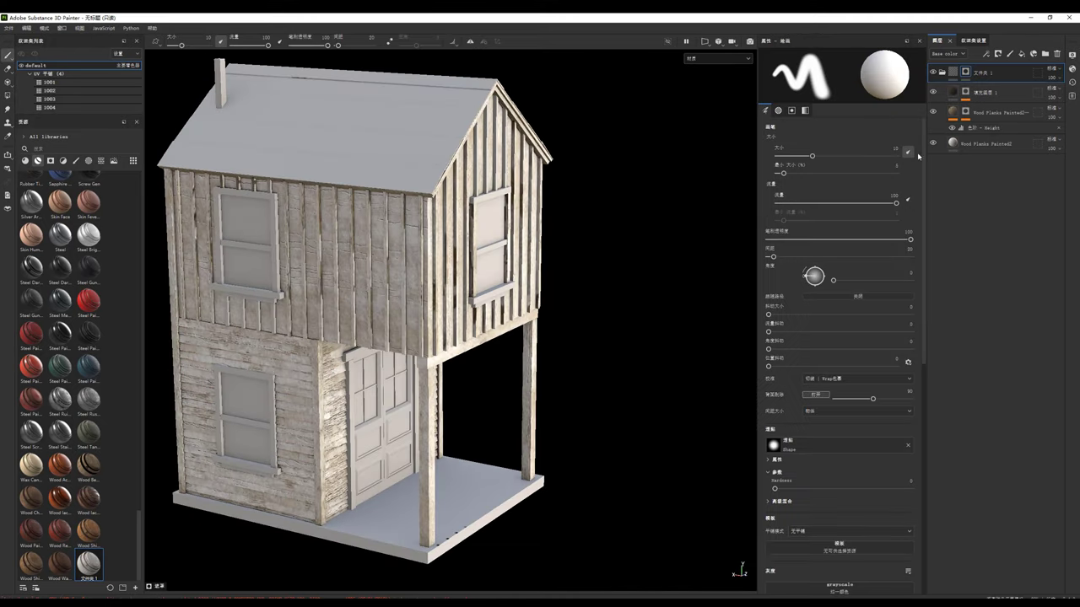
pyautogui.click(933, 112)
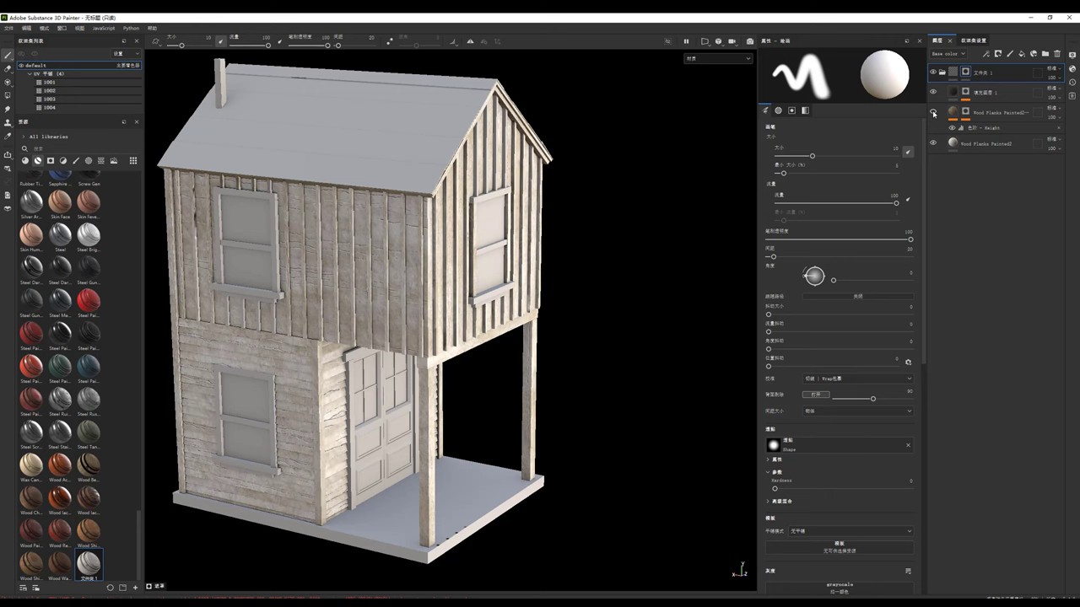
pyautogui.click(933, 113)
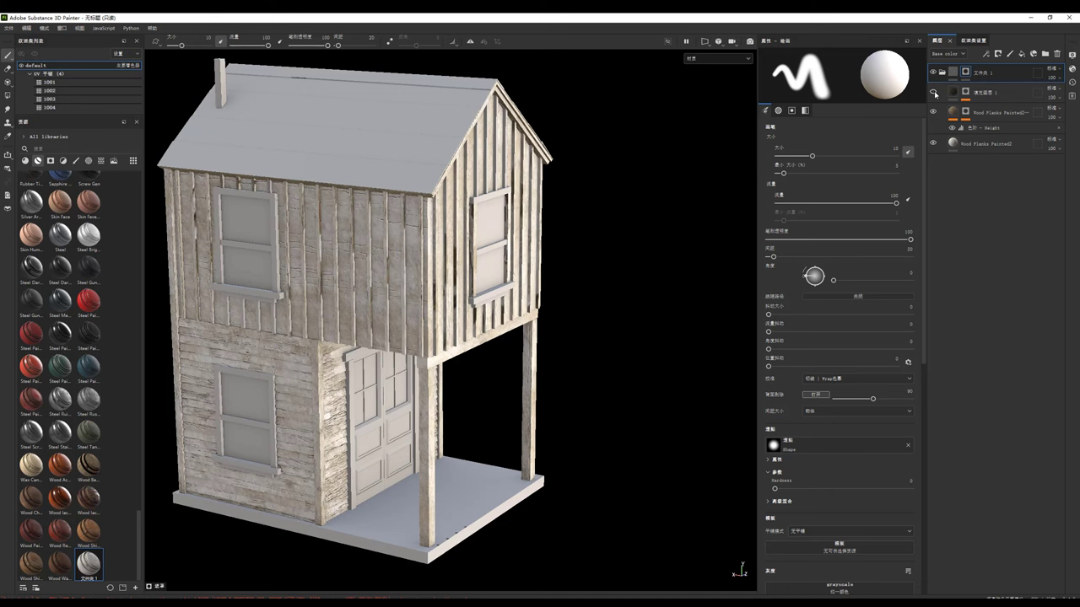
# Step: Toggle the upper layer's histogram_scan effect, then select the base Wood Planks Painted2 fill
pyautogui.scroll(5, 605, 251)
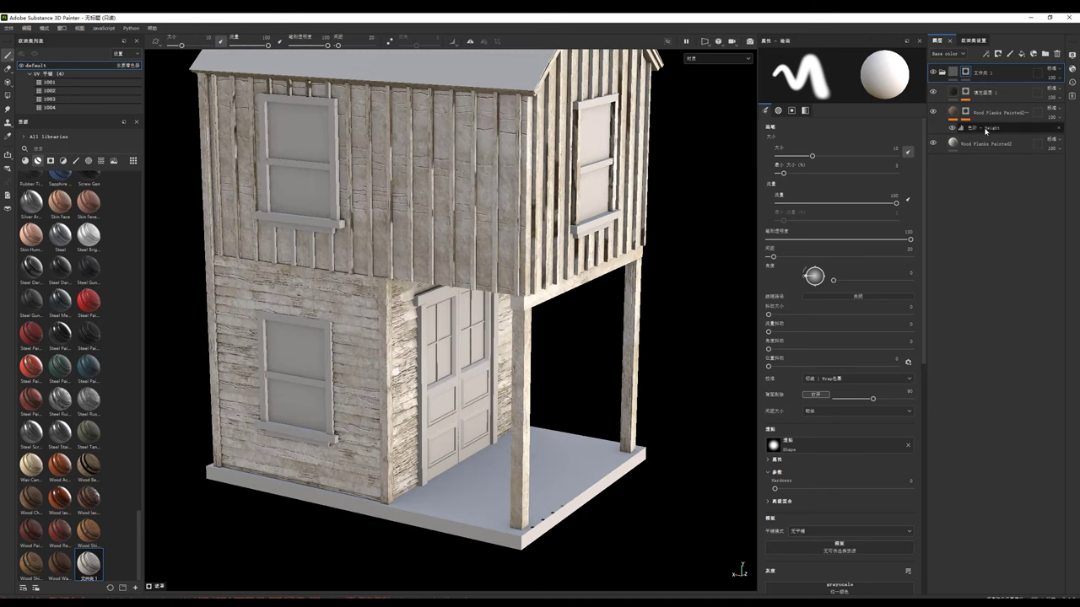
pyautogui.click(986, 135)
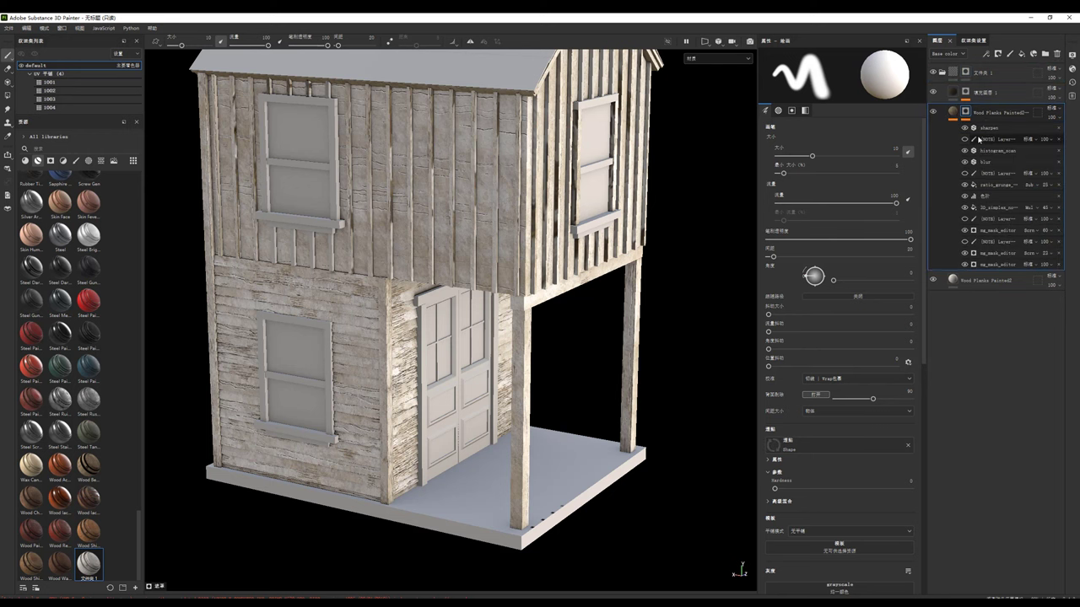
pyautogui.click(964, 152)
pyautogui.click(965, 151)
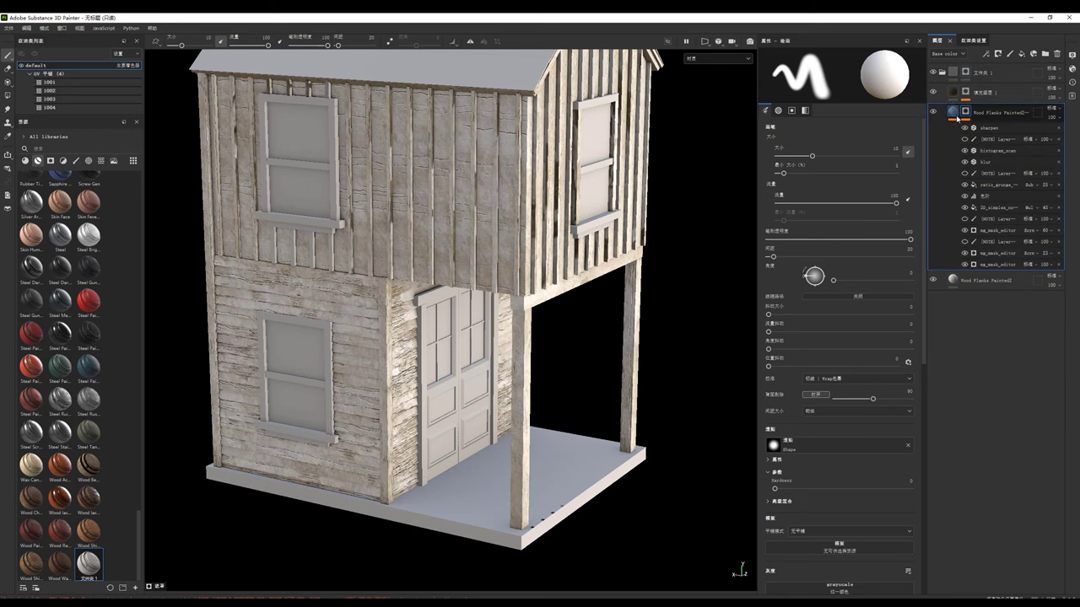
pyautogui.click(953, 280)
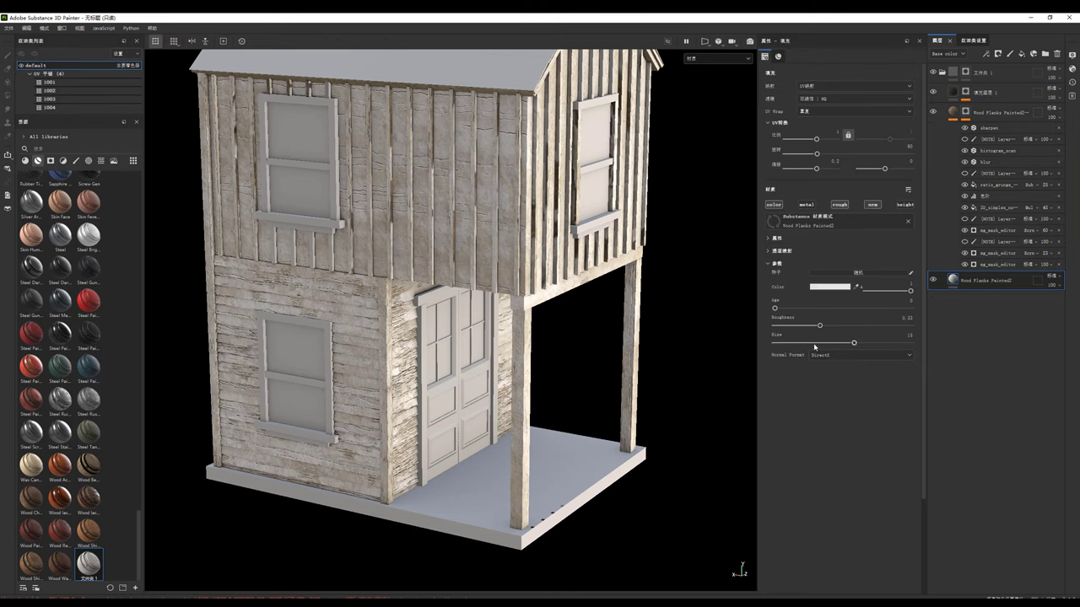
# Step: Try Age 1 and return it to 0, then reduce the wood Size from 15 to 1
pyautogui.moveTo(794, 309); pyautogui.dragTo(939, 311)
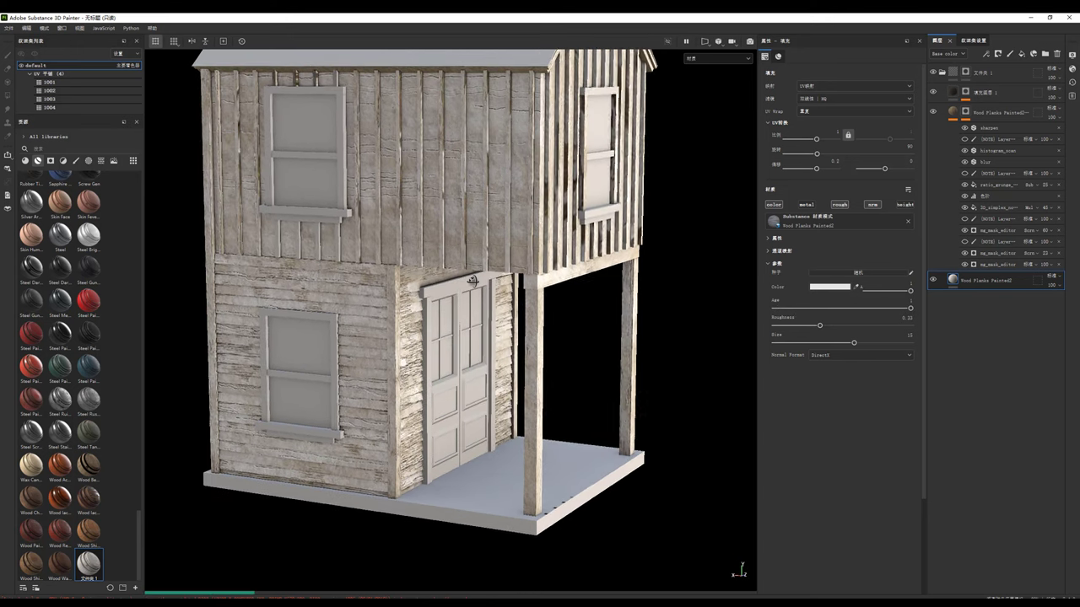
pyautogui.keyDown('alt'); pyautogui.moveTo(745, 311); pyautogui.dragTo(517, 264); pyautogui.keyUp('alt')
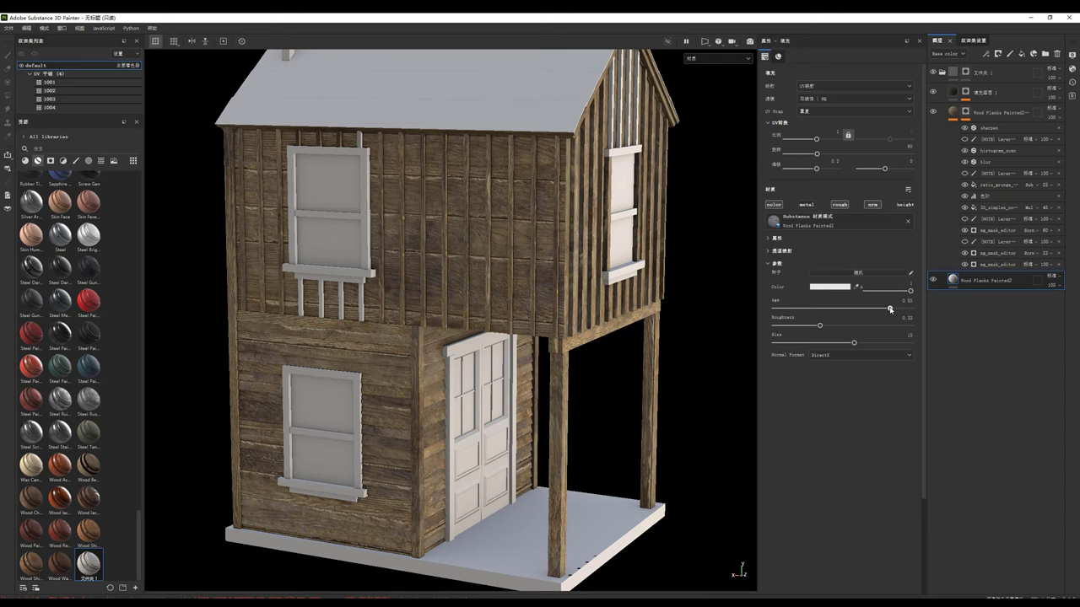
pyautogui.moveTo(890, 310); pyautogui.dragTo(751, 314)
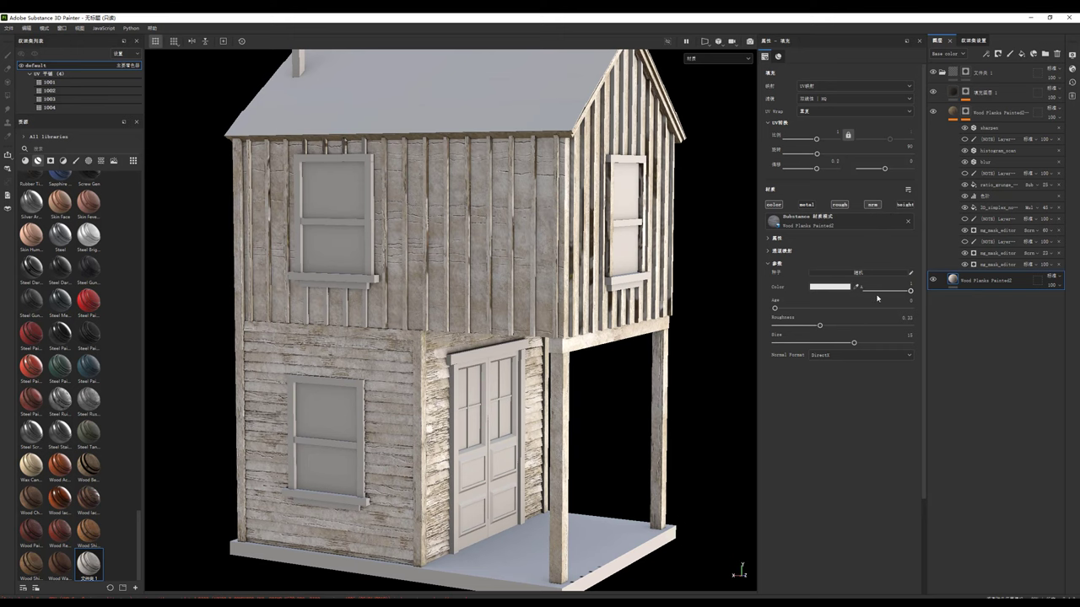
pyautogui.moveTo(836, 343); pyautogui.dragTo(764, 348)
pyautogui.keyDown('alt'); pyautogui.moveTo(540, 321); pyautogui.dragTo(570, 314); pyautogui.keyUp('alt')
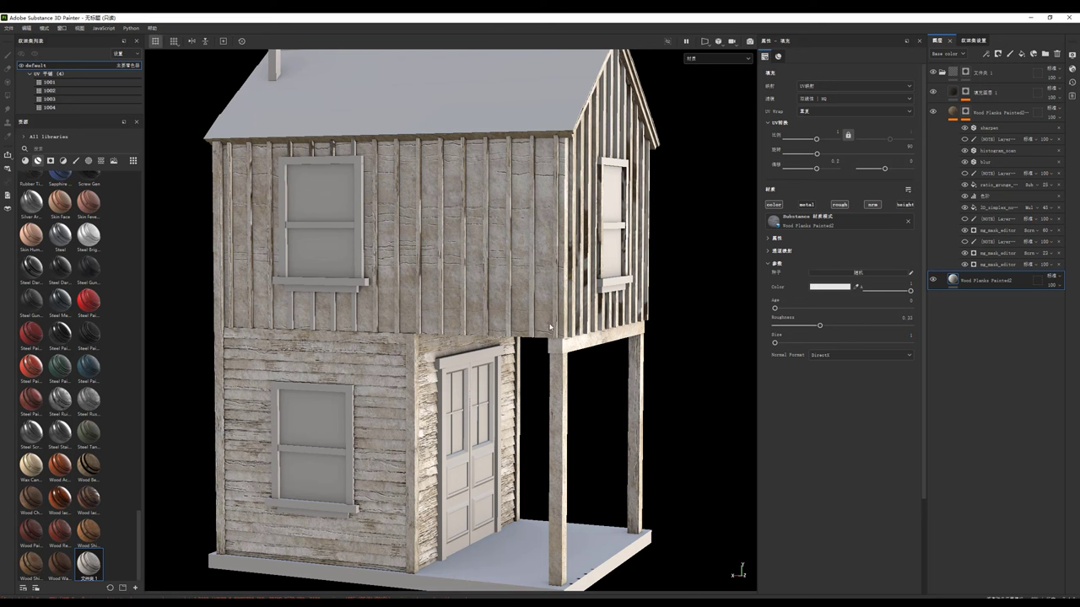
# Step: Turn and zoom the house to inspect the smaller planks on the front wall
pyautogui.keyDown('alt'); pyautogui.moveTo(571, 314); pyautogui.dragTo(666, 327); pyautogui.keyUp('alt')
pyautogui.keyDown('alt'); pyautogui.moveTo(629, 280); pyautogui.dragTo(606, 312); pyautogui.keyUp('alt')
pyautogui.scroll(5, 622, 306)
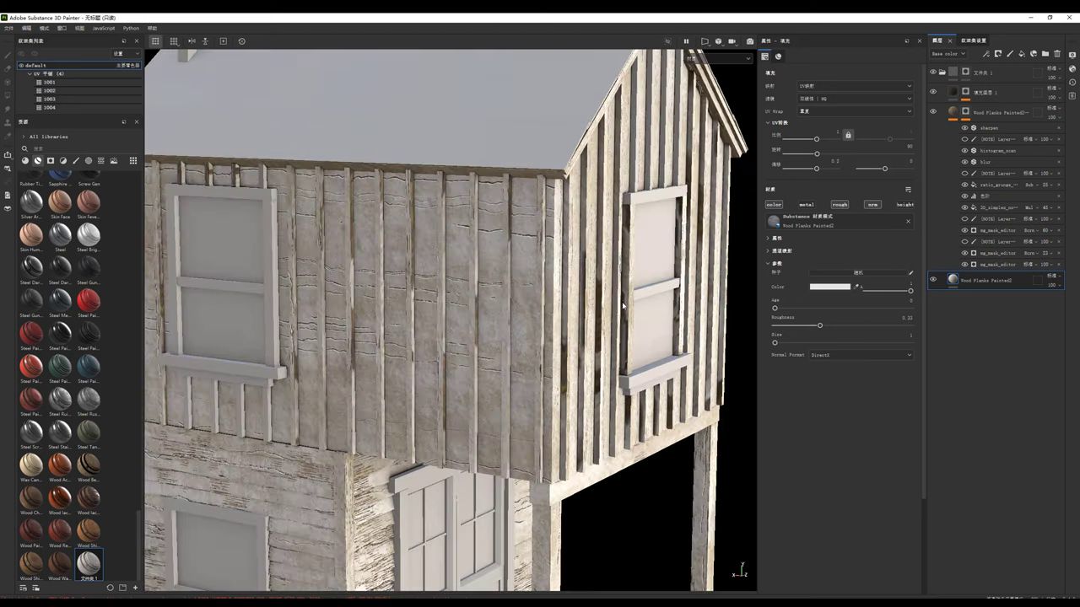
pyautogui.scroll(-4, 598, 276)
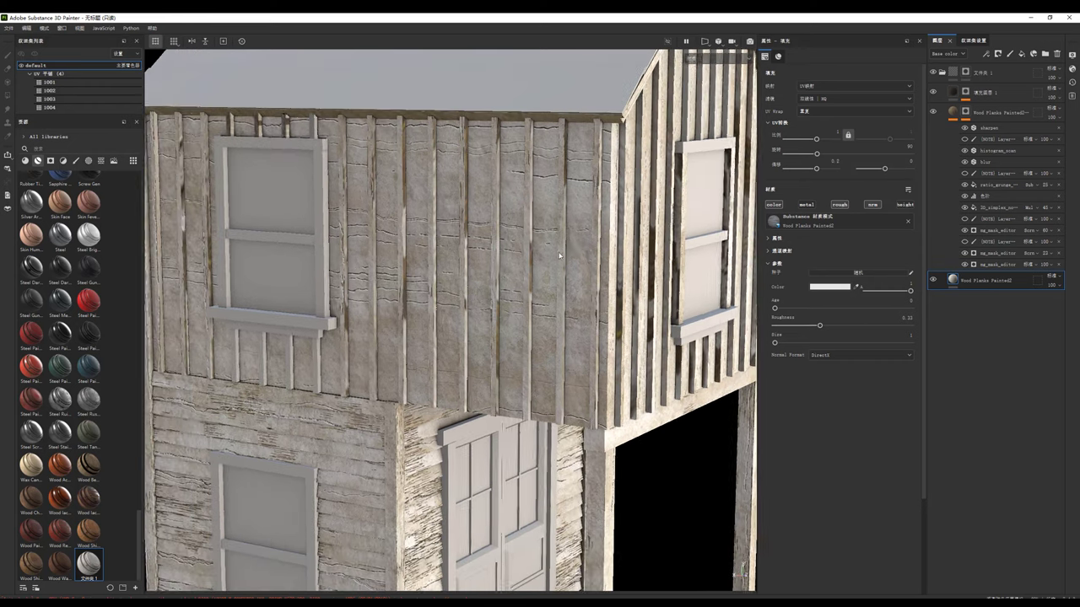
pyautogui.scroll(-3, 549, 258)
pyautogui.keyDown('alt'); pyautogui.moveTo(561, 251); pyautogui.dragTo(660, 264); pyautogui.keyUp('alt')
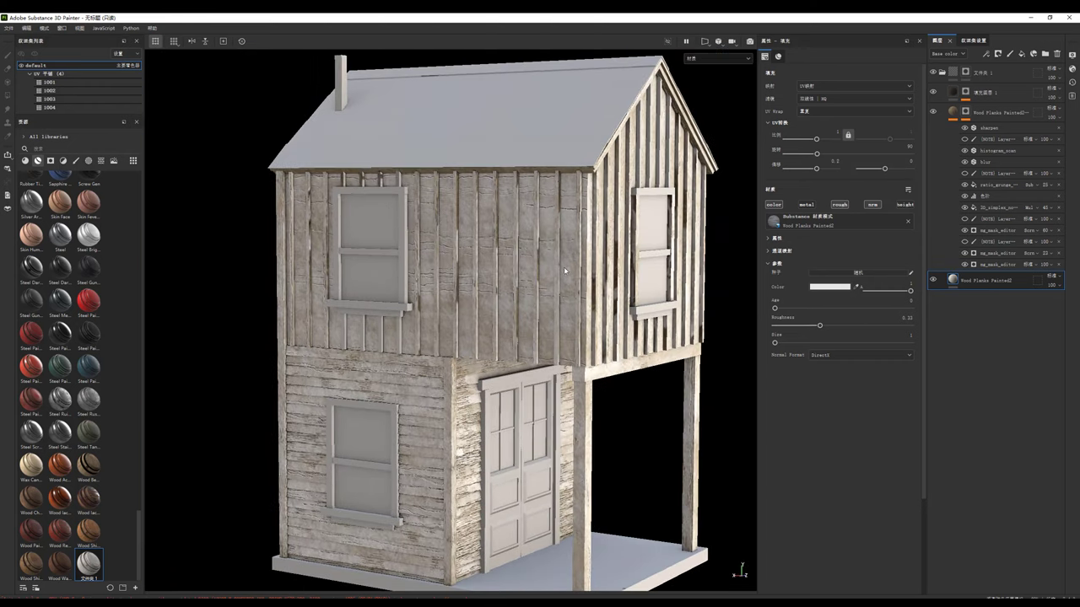
pyautogui.scroll(3, 660, 264)
pyautogui.scroll(-3, 569, 279)
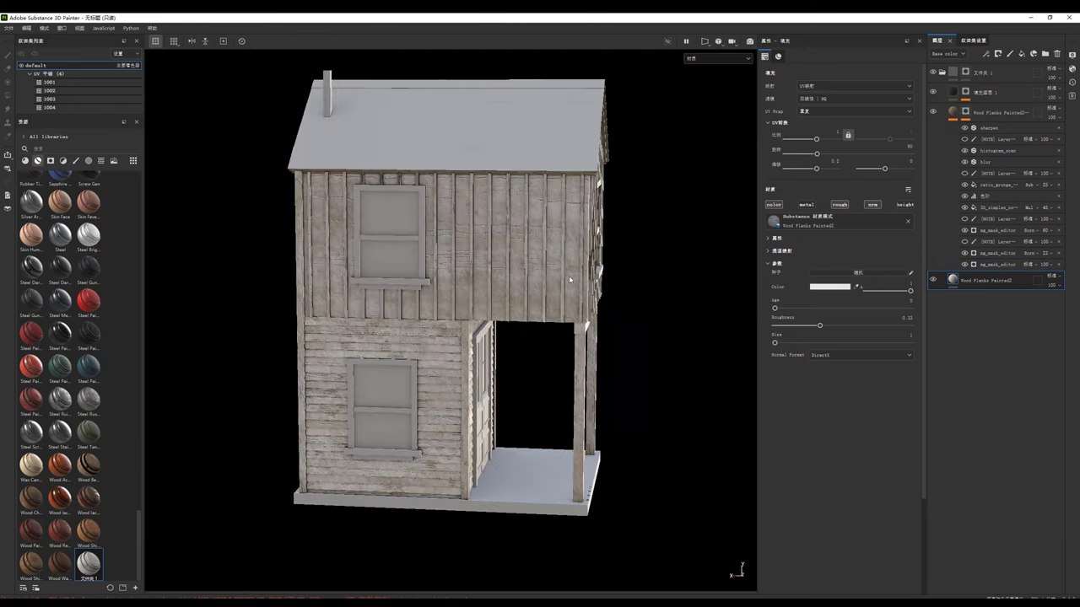
# Step: Toggle the base wood layer to compare, reselect it and zoom in on the upper wall
pyautogui.click(932, 280)
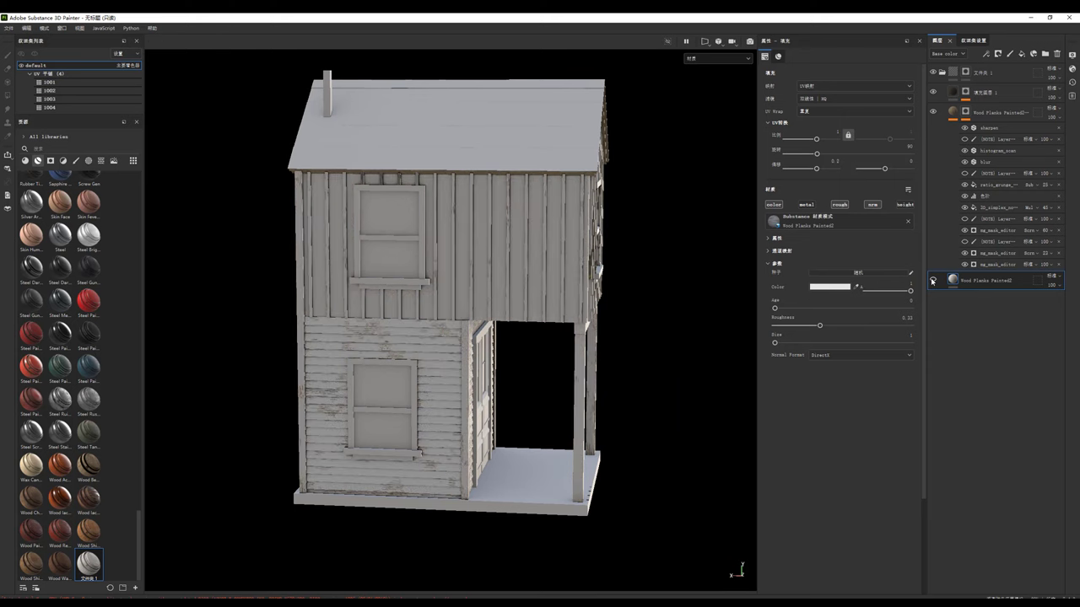
pyautogui.click(932, 280)
pyautogui.click(984, 289)
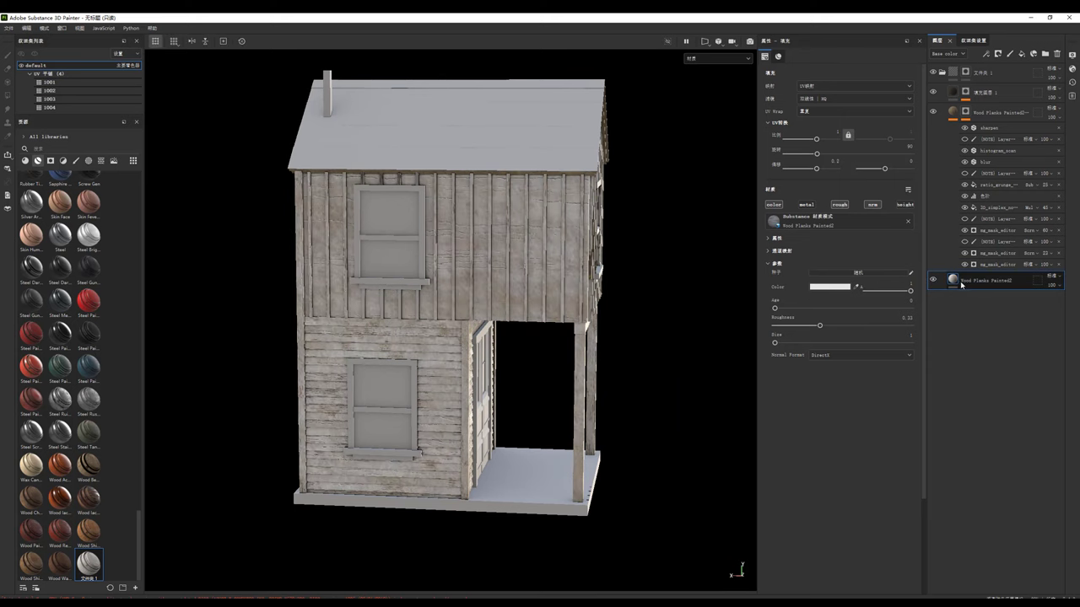
pyautogui.moveTo(614, 277)
pyautogui.keyDown('alt'); pyautogui.mouseDown()
pyautogui.moveTo(590, 253)
pyautogui.moveTo(556, 265)
pyautogui.moveTo(647, 251)
pyautogui.mouseUp(); pyautogui.keyUp('alt')
pyautogui.scroll(5, 568, 239)
pyautogui.scroll(3, 569, 239)
pyautogui.scroll(-5, 568, 239)
# Step: Change the base wood fill's Color to the muted weathered blue 547BA1
pyautogui.scroll(-5, 555, 265)
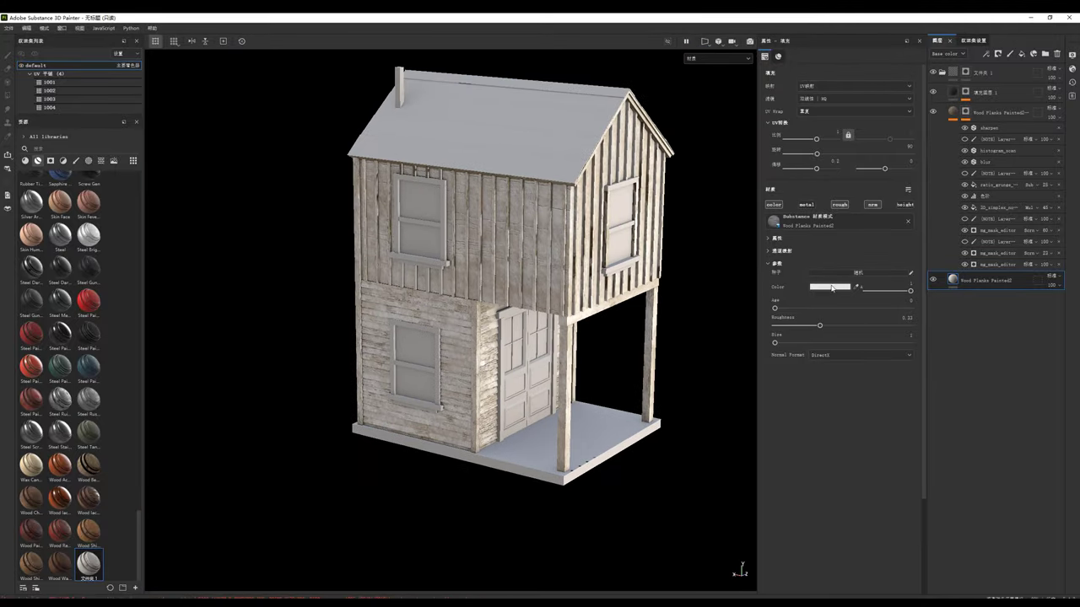
pyautogui.click(933, 111)
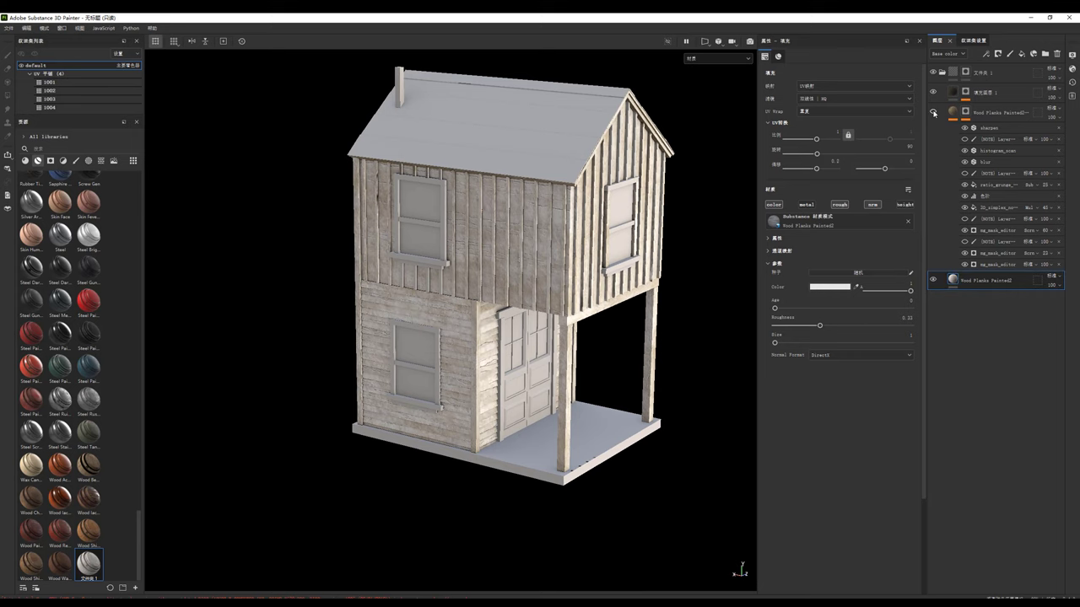
pyautogui.click(830, 287)
pyautogui.click(906, 328)
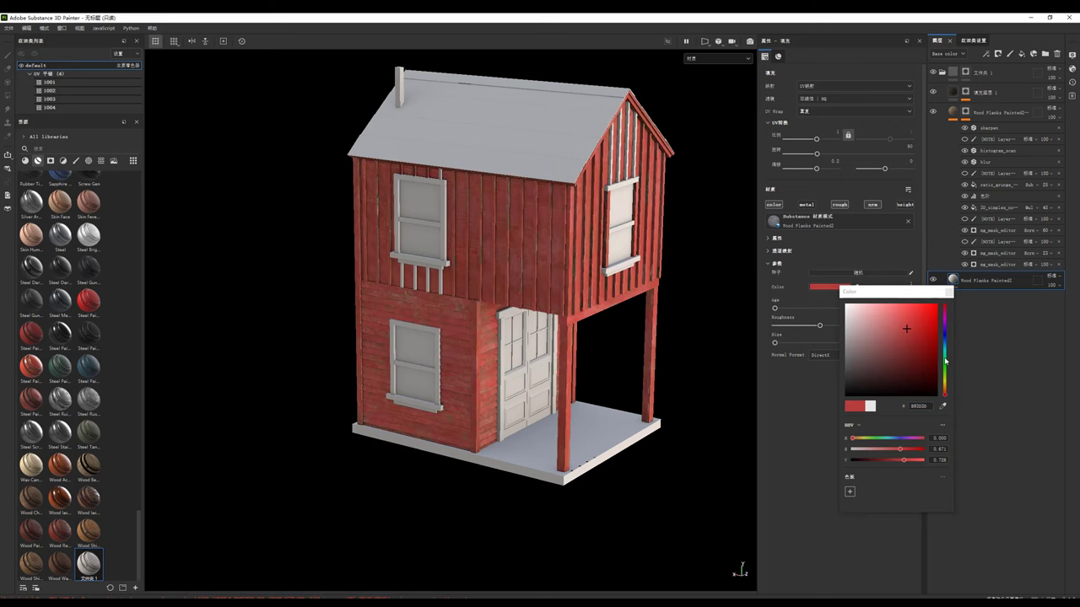
pyautogui.click(945, 346)
pyautogui.keyDown('alt'); pyautogui.moveTo(588, 292); pyautogui.dragTo(555, 347); pyautogui.keyUp('alt')
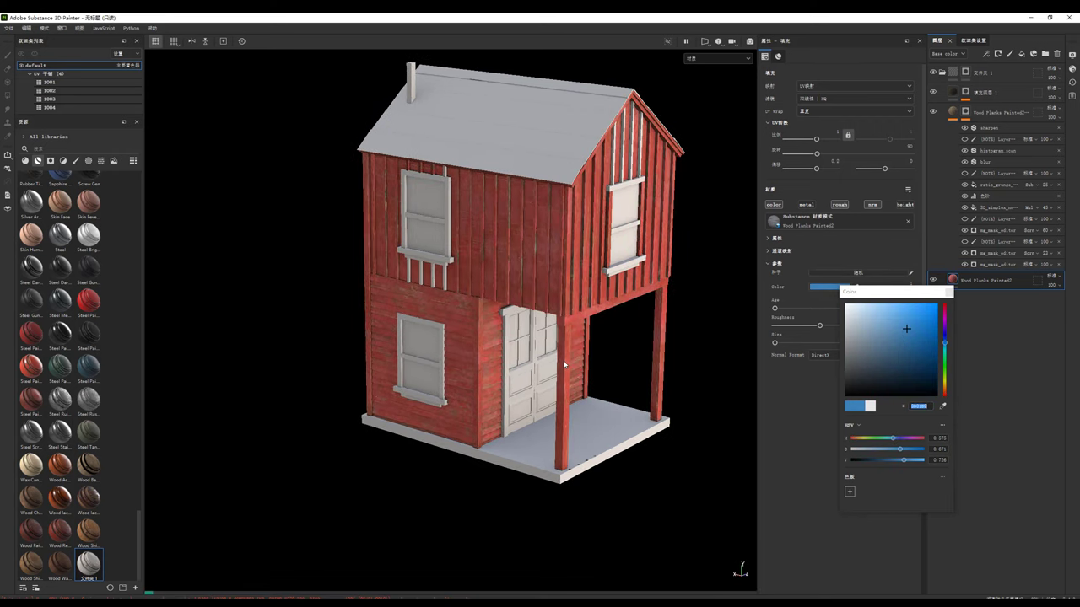
pyautogui.scroll(-2, 555, 347)
pyautogui.scroll(2, 564, 343)
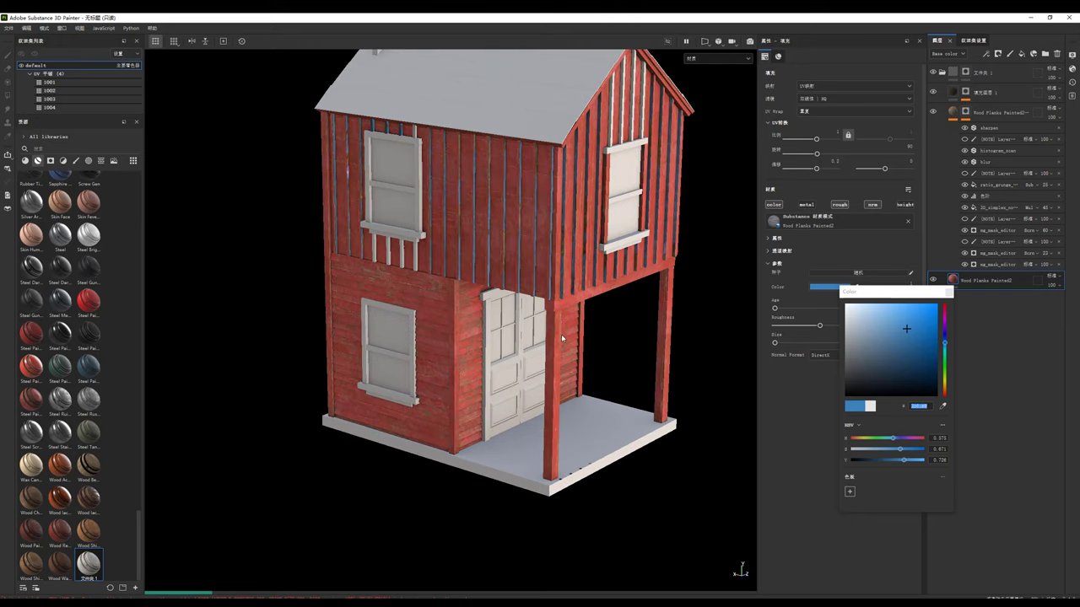
pyautogui.click(886, 339)
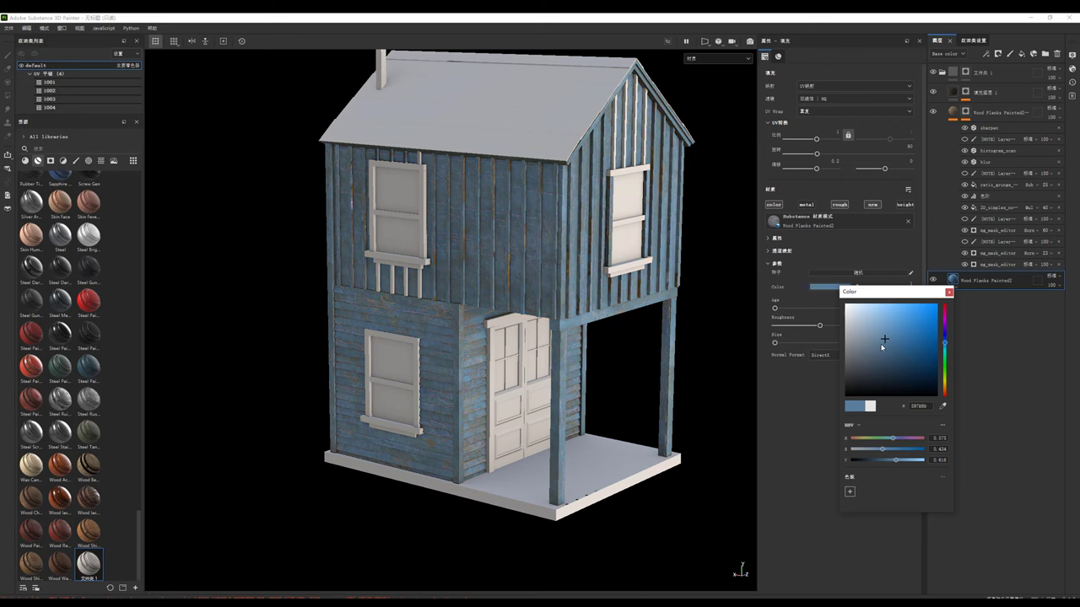
pyautogui.click(879, 327)
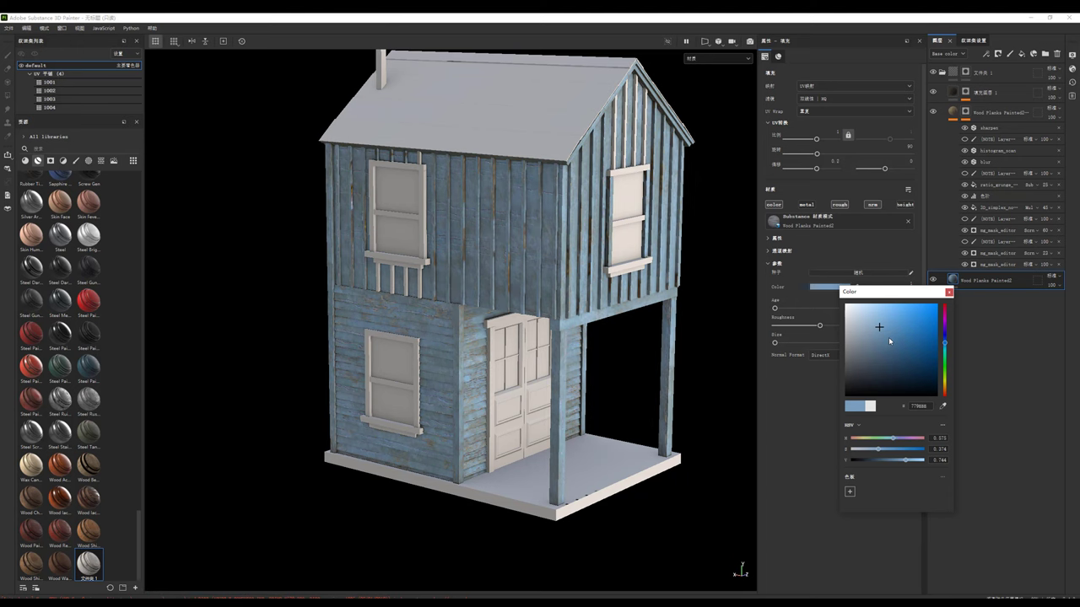
pyautogui.click(888, 337)
pyautogui.keyDown('alt'); pyautogui.moveTo(584, 352); pyautogui.dragTo(557, 350); pyautogui.keyUp('alt')
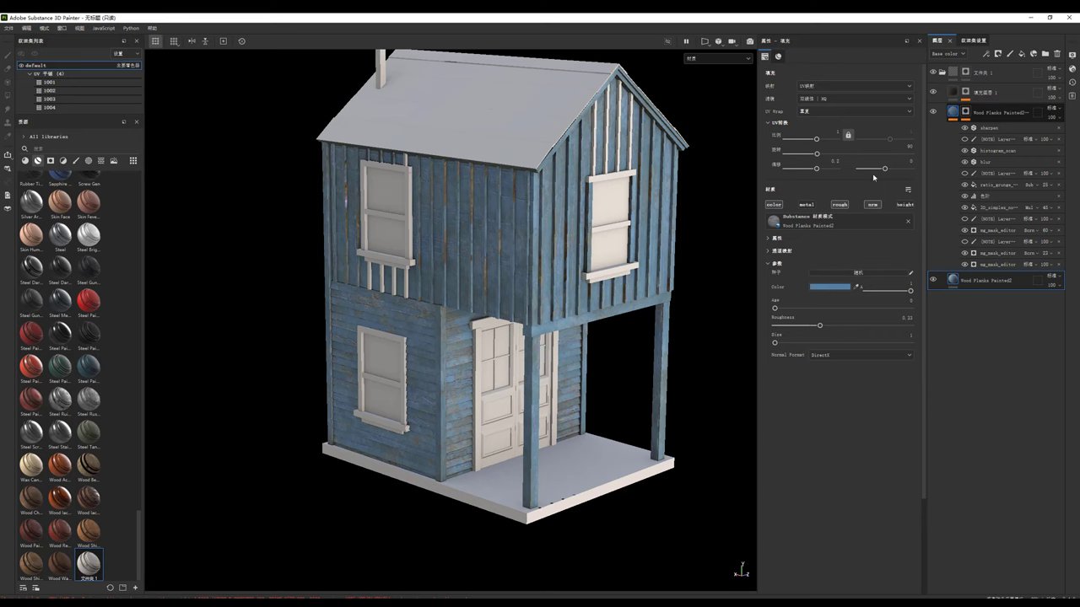
# Step: Undo the last change and set the upper wood layer's Age to 0
pyautogui.hotkey('ctrl', 'z')
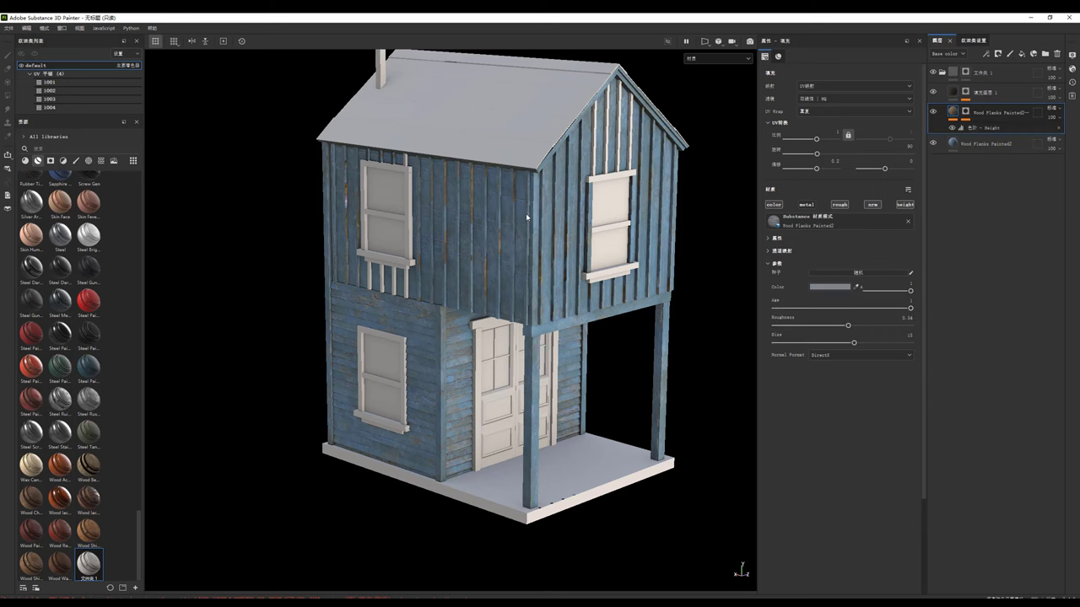
pyautogui.keyDown('alt'); pyautogui.moveTo(526, 218); pyautogui.dragTo(544, 255); pyautogui.keyUp('alt')
pyautogui.moveTo(909, 310); pyautogui.dragTo(707, 310)
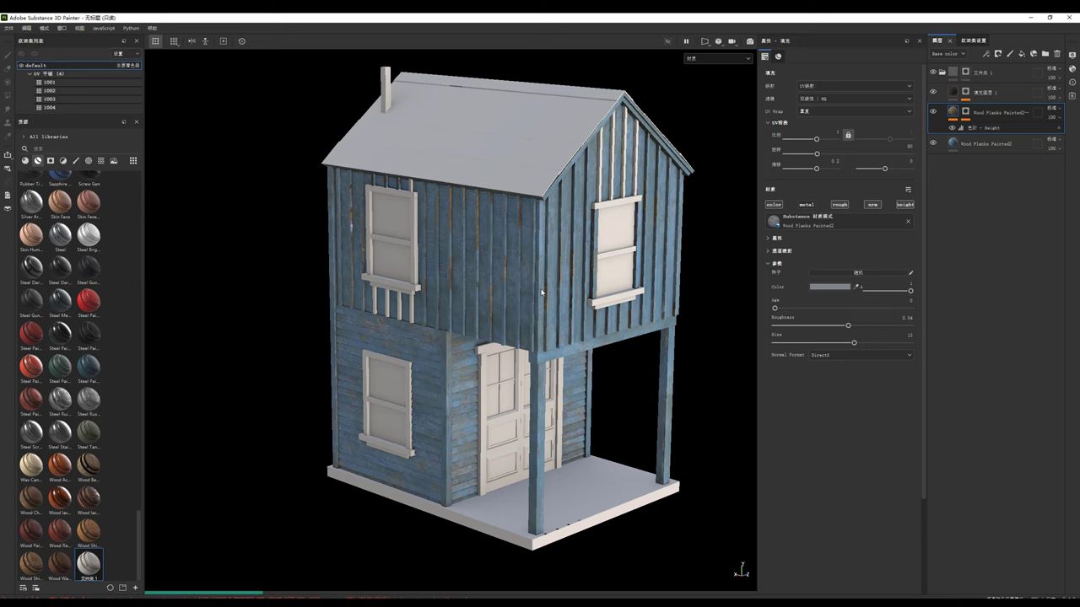
pyautogui.scroll(2, 542, 292)
pyautogui.scroll(1, 541, 293)
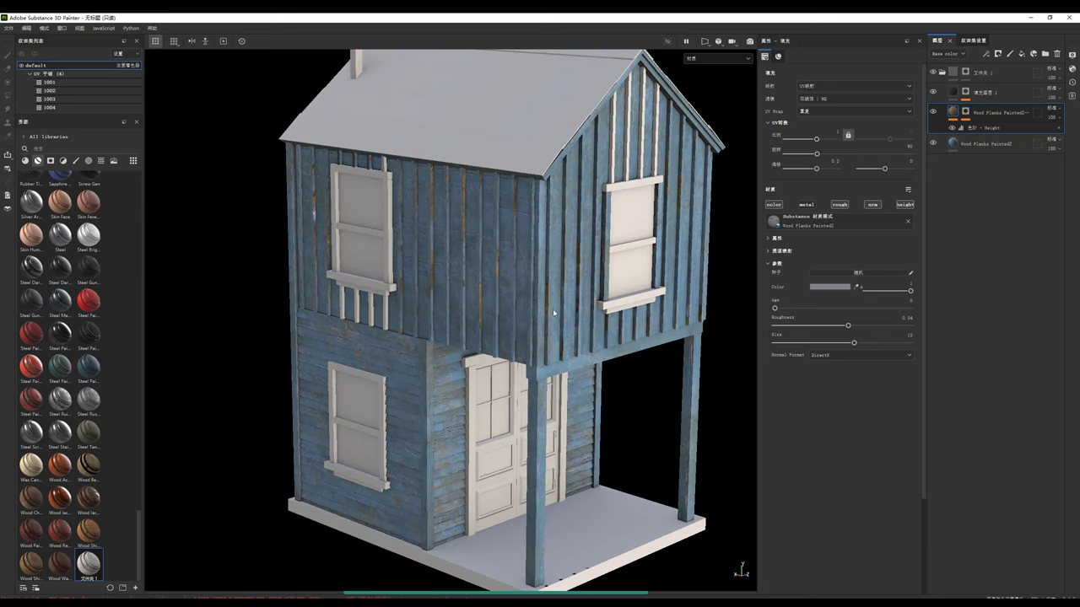
pyautogui.scroll(1, 552, 296)
pyautogui.scroll(-1, 552, 296)
pyautogui.scroll(-1, 557, 293)
pyautogui.scroll(-2, 574, 289)
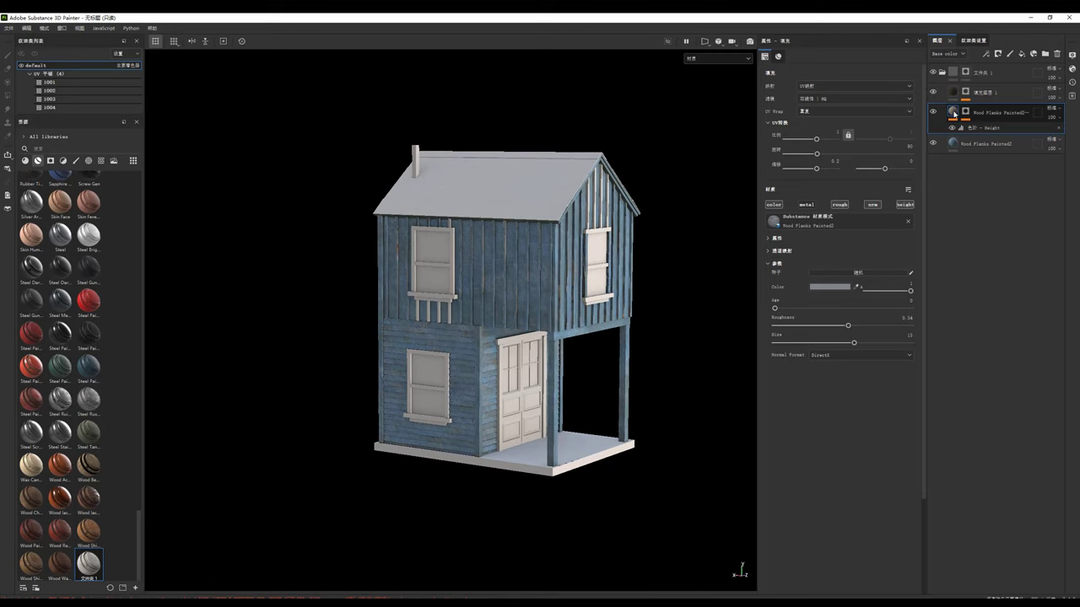
# Step: Open the Height levels adjustment, then show the wood plank fill layer's settings
pyautogui.click(975, 128)
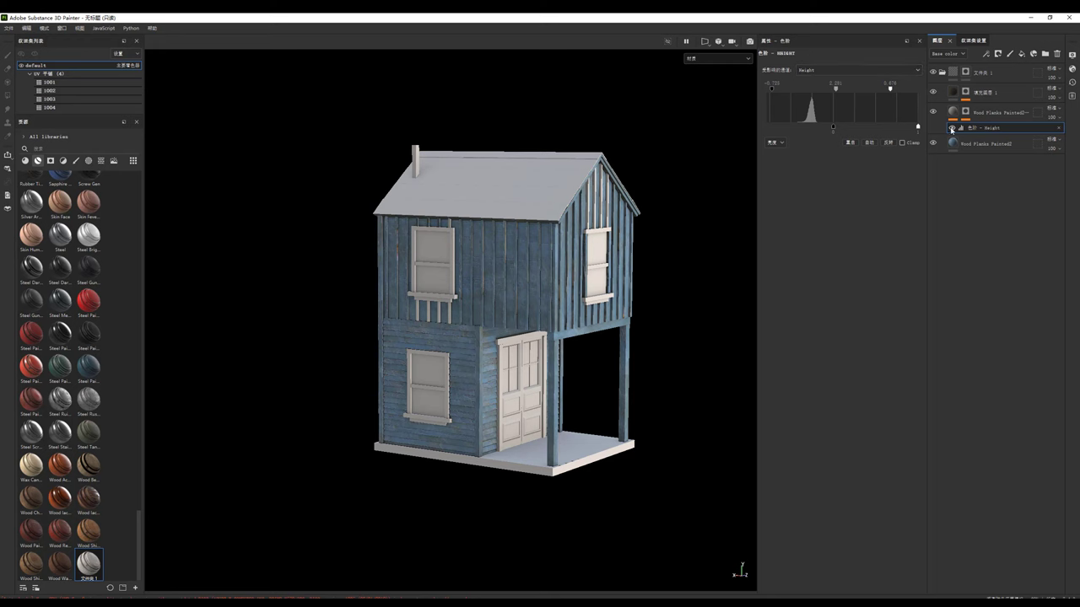
pyautogui.scroll(2, 733, 153)
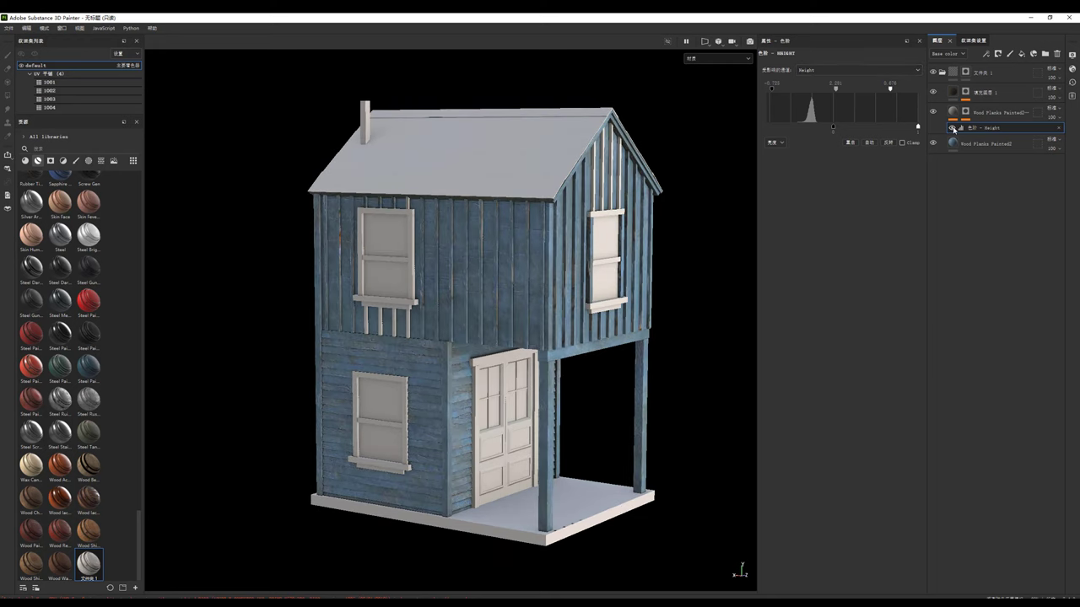
pyautogui.click(953, 116)
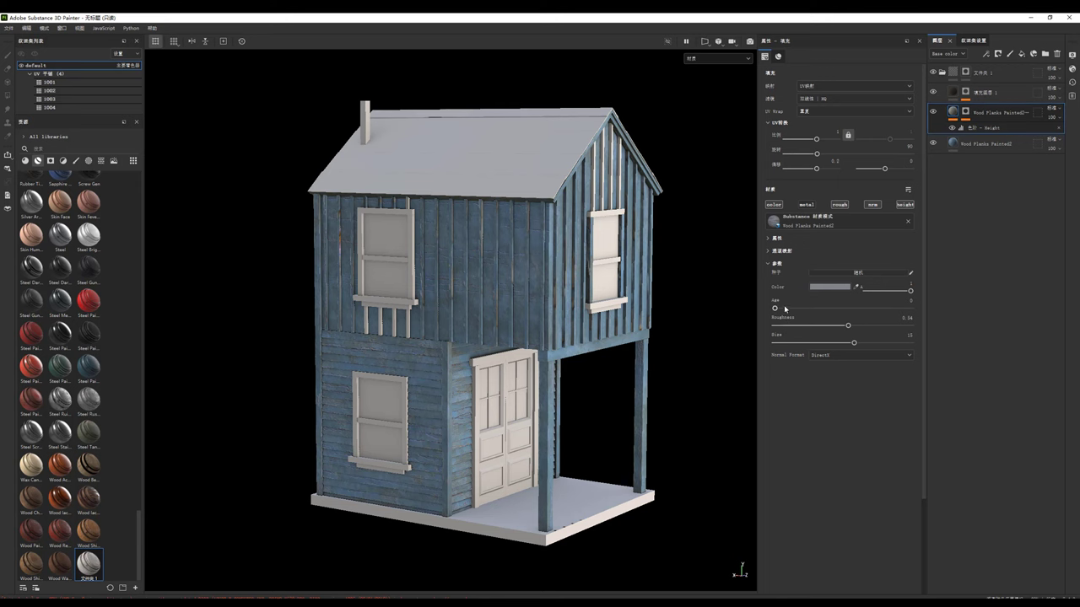
pyautogui.keyDown('alt'); pyautogui.moveTo(539, 294); pyautogui.dragTo(573, 283); pyautogui.keyUp('alt')
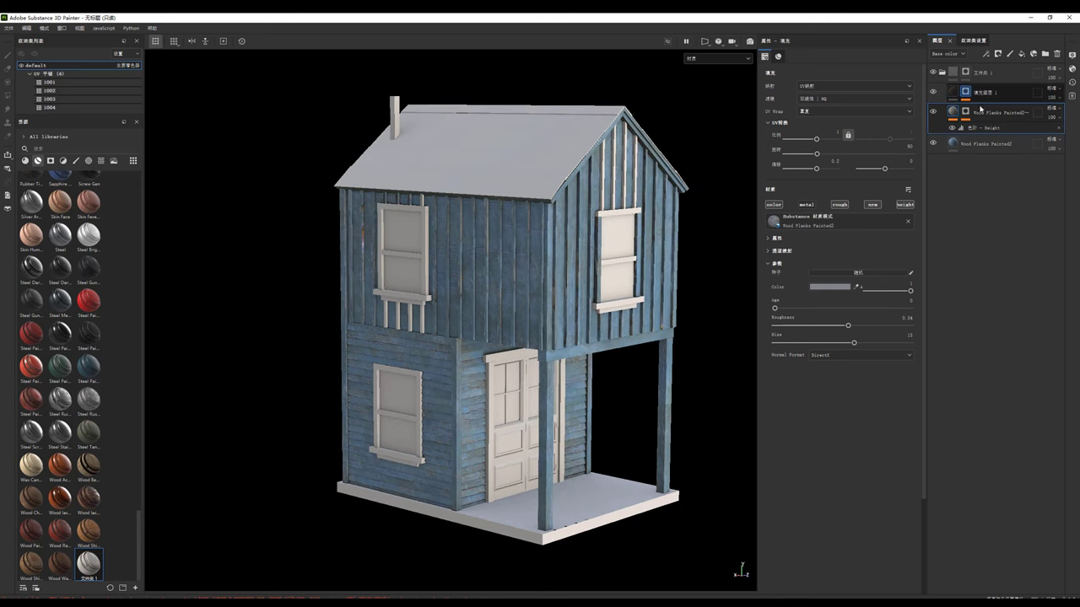
# Step: Lower the Dirt level and raise its grunge amount on the walls
pyautogui.press('1')
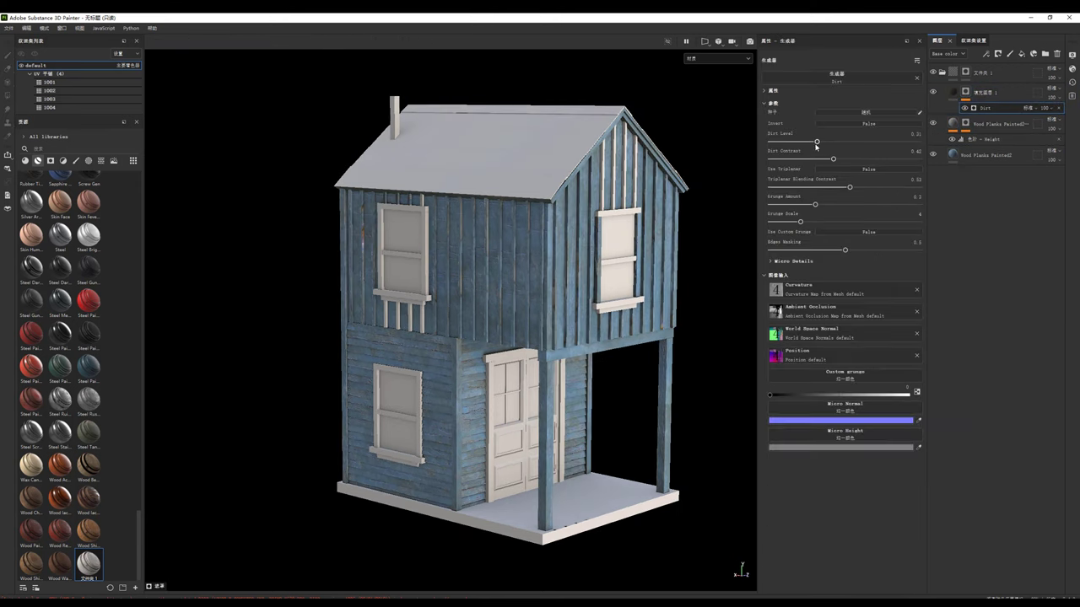
pyautogui.moveTo(816, 142)
pyautogui.mouseDown()
pyautogui.moveTo(861, 142)
pyautogui.moveTo(822, 166)
pyautogui.moveTo(885, 195)
pyautogui.mouseUp()
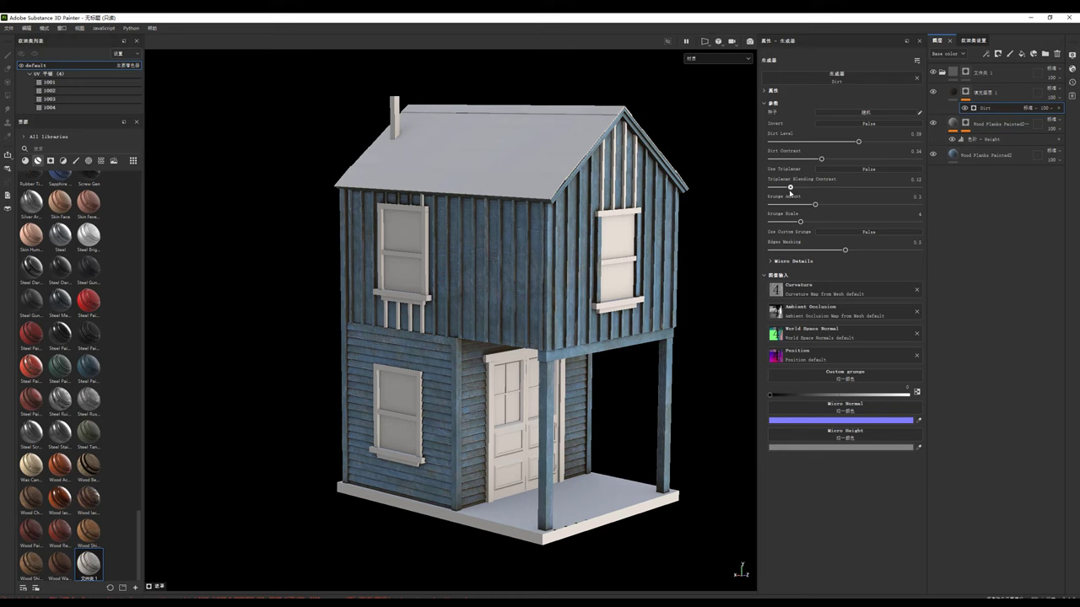
pyautogui.click(823, 206)
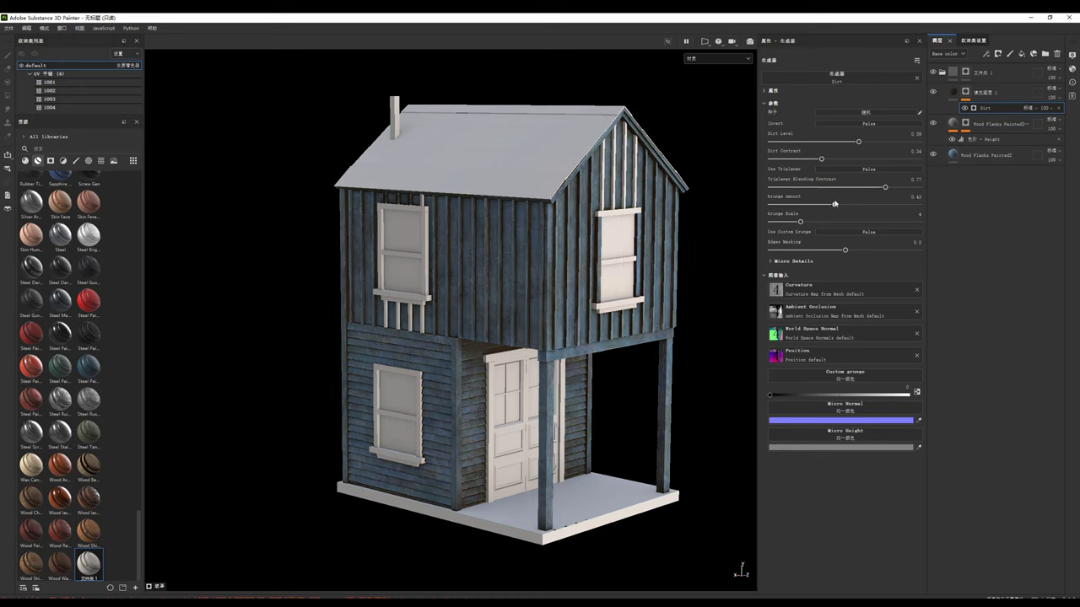
# Step: Add a Curvature generator to the dark fill layer's mask
pyautogui.rightClick(966, 93)
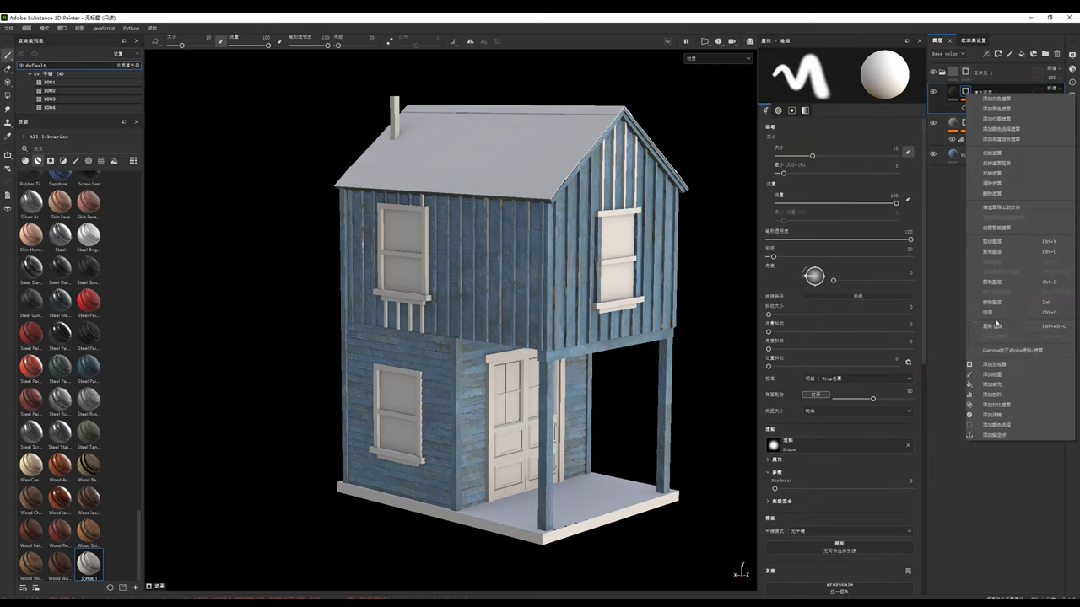
pyautogui.click(991, 364)
pyautogui.click(852, 77)
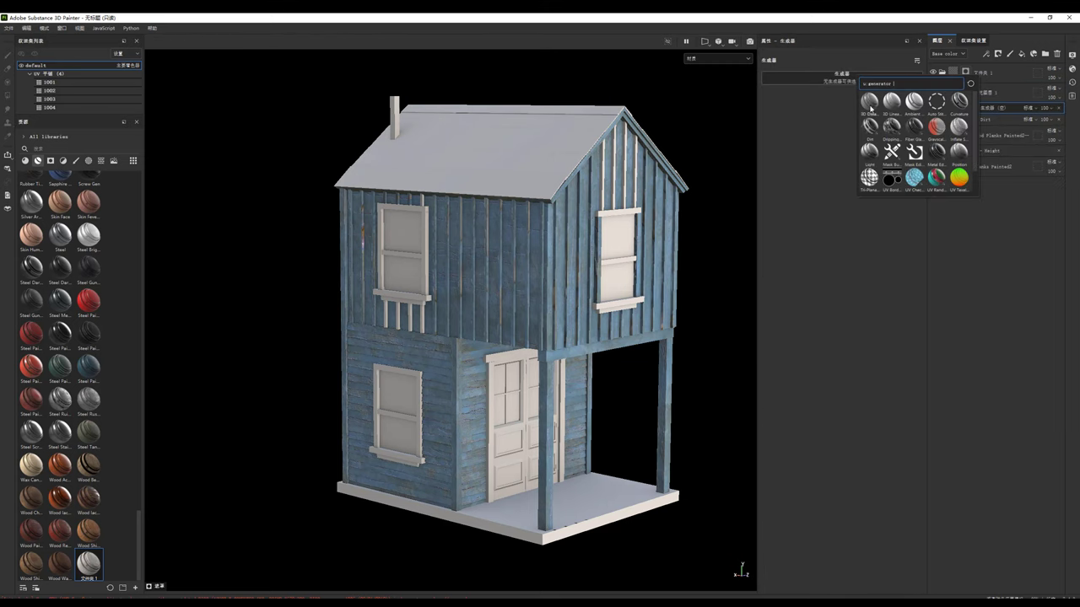
pyautogui.moveTo(959, 126)
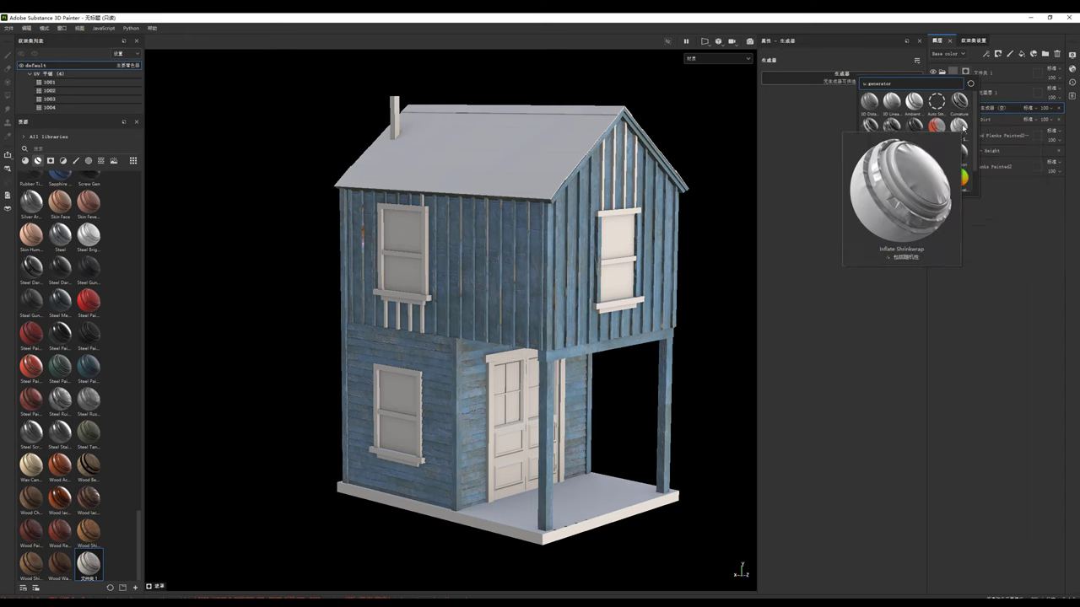
pyautogui.click(955, 107)
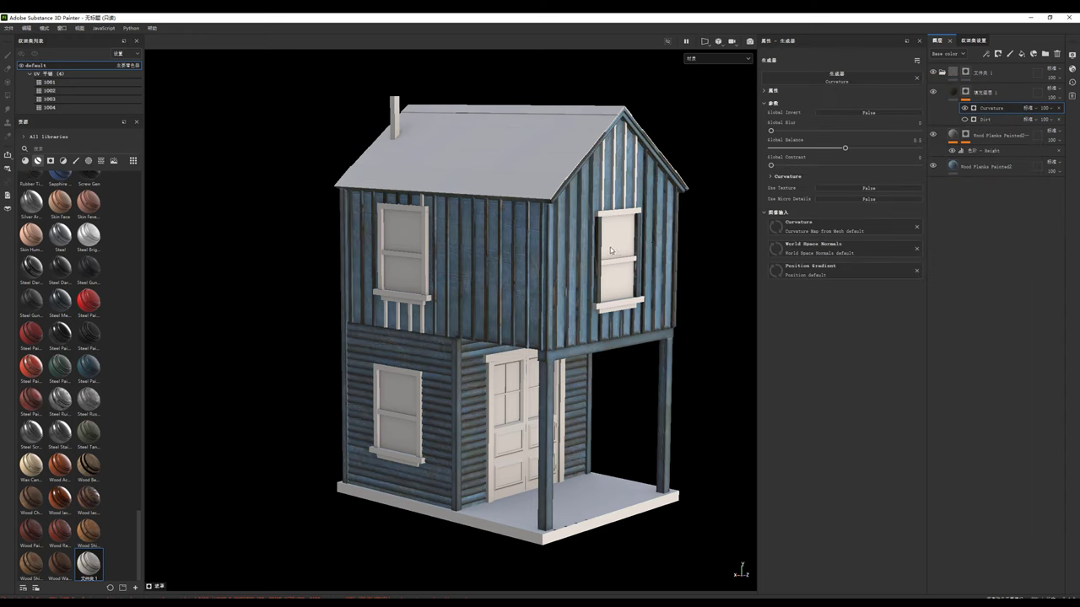
pyautogui.keyDown('alt'); pyautogui.moveTo(610, 247); pyautogui.dragTo(624, 247); pyautogui.keyUp('alt')
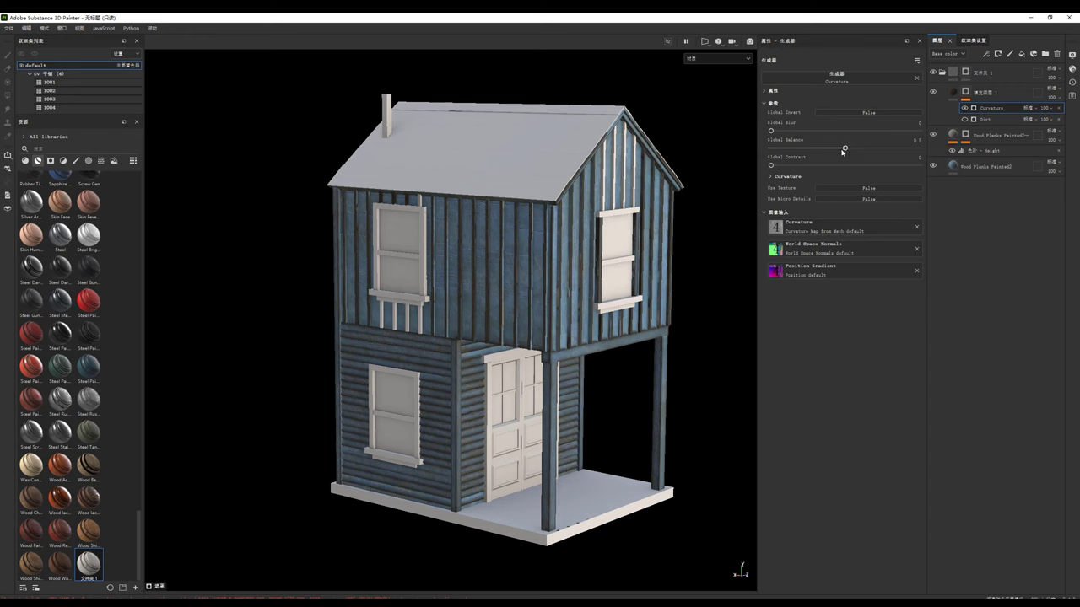
# Step: Lower the Curvature's Global Balance to 0.05, with Lighten blending, comparing it on and off
pyautogui.moveTo(842, 152); pyautogui.dragTo(793, 165)
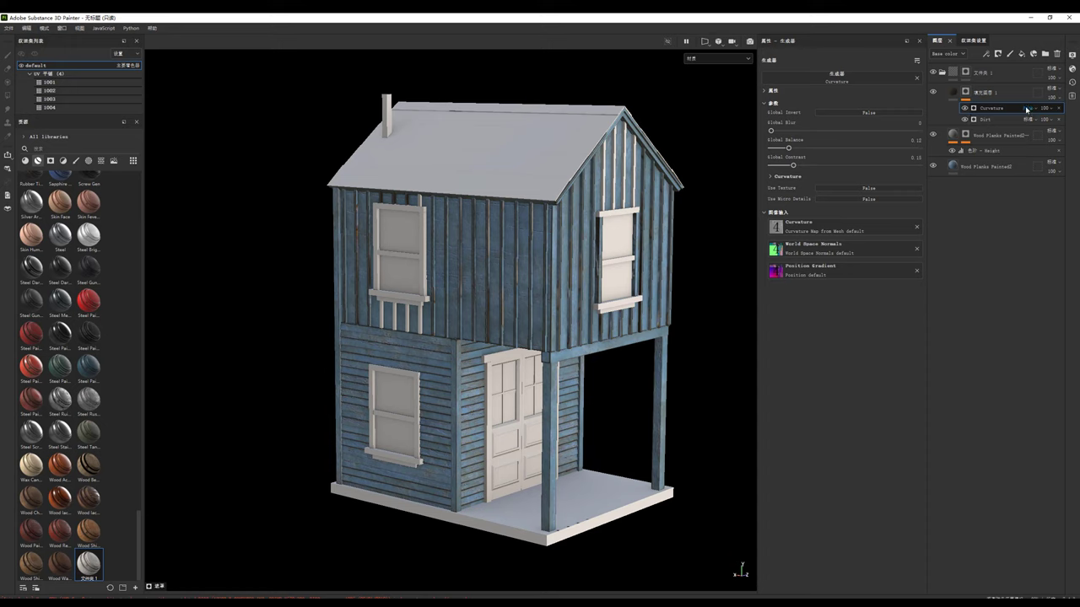
pyautogui.scroll(-1, 1027, 109)
pyautogui.scroll(-1, 1026, 109)
pyautogui.scroll(-1, 1027, 108)
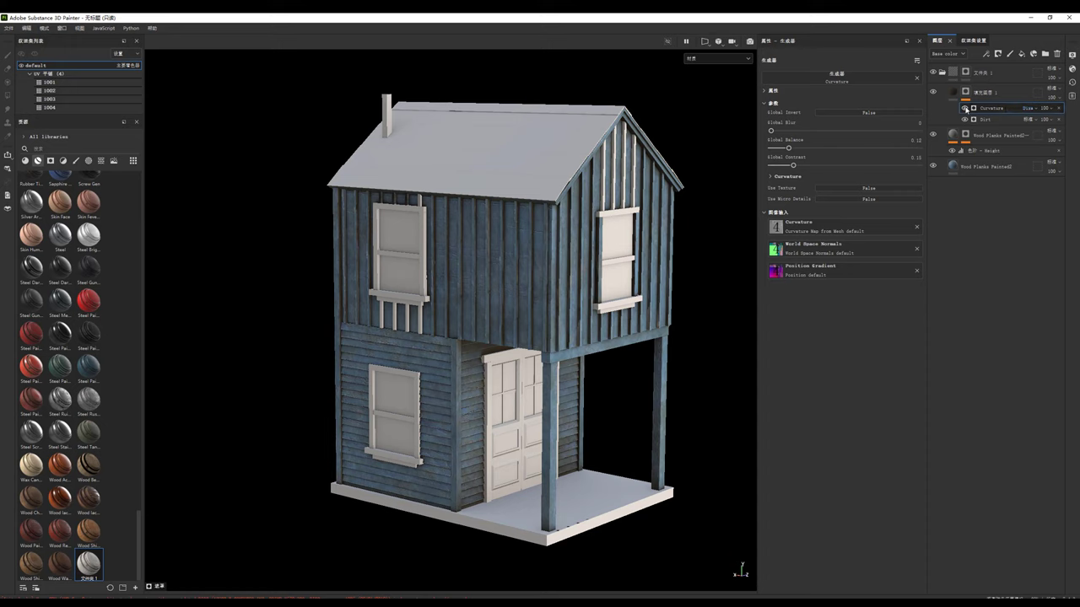
pyautogui.click(1028, 109)
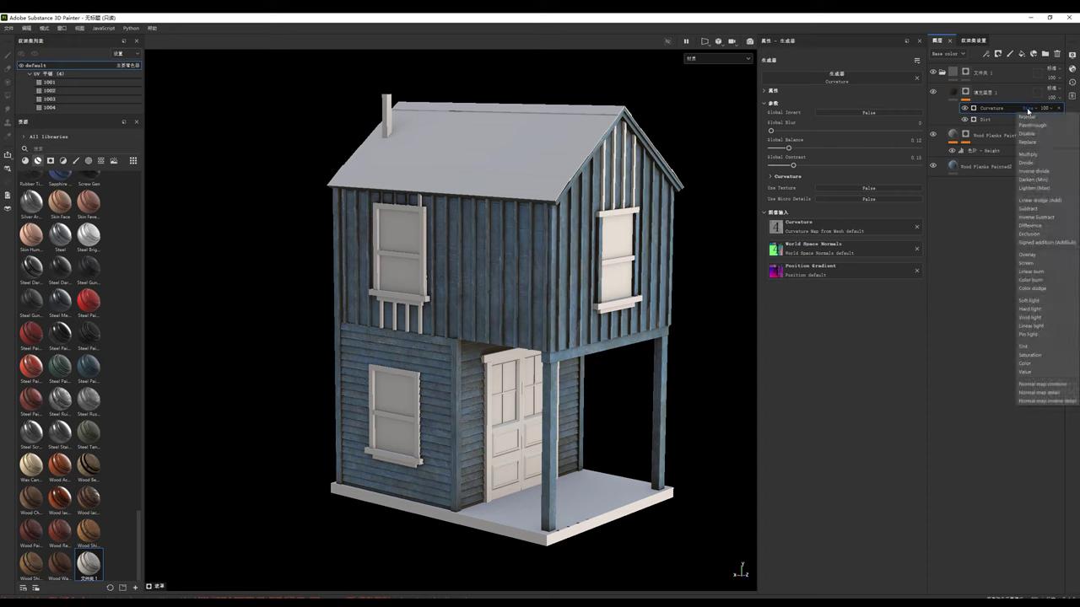
pyautogui.click(1027, 111)
pyautogui.scroll(-1, 1028, 112)
pyautogui.scroll(-1, 1028, 111)
pyautogui.scroll(-1, 1027, 111)
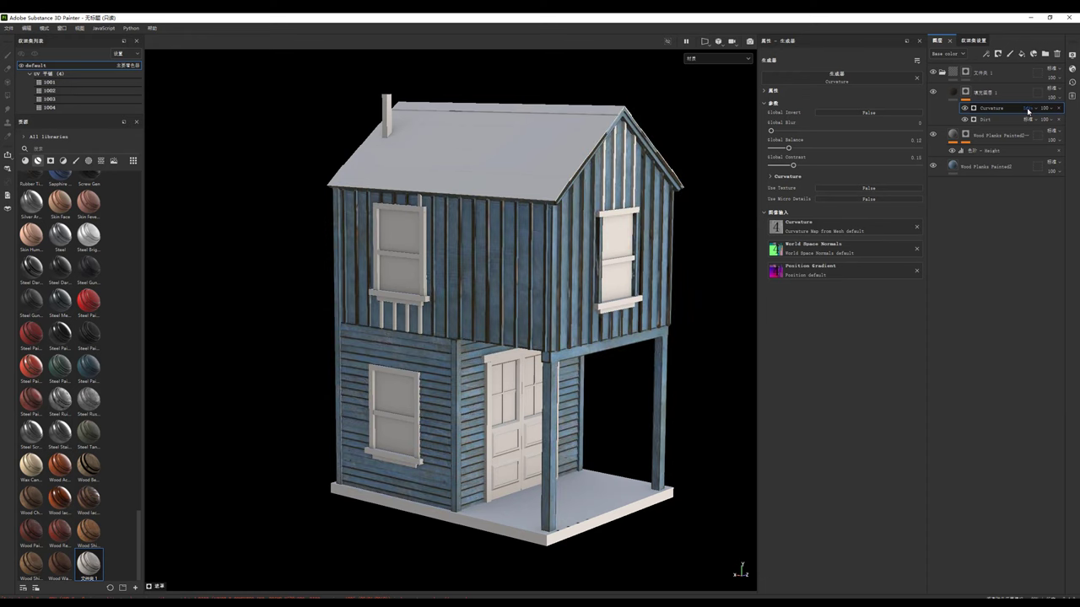
pyautogui.scroll(-1, 1028, 112)
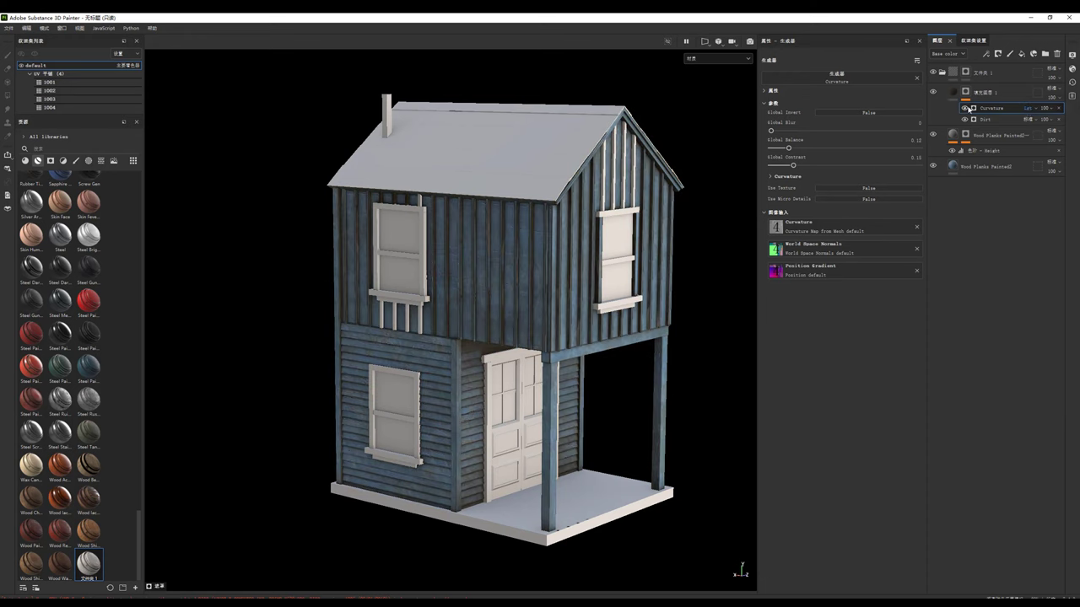
pyautogui.click(965, 108)
pyautogui.click(965, 108)
pyautogui.moveTo(788, 149); pyautogui.dragTo(771, 150)
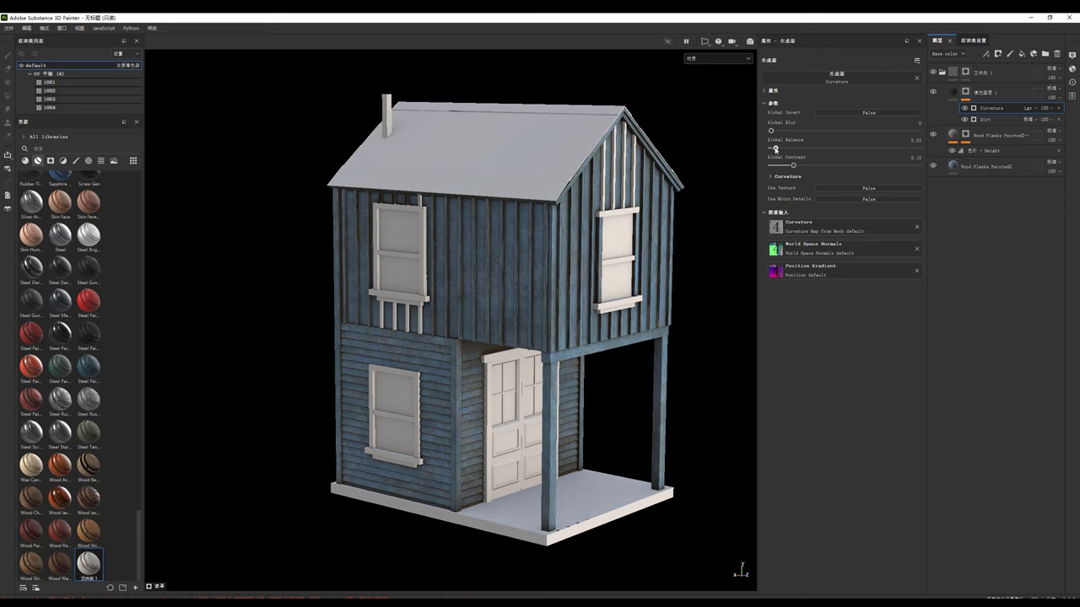
# Step: Reframe the house in the view and select the folder layer
pyautogui.keyDown('alt'); pyautogui.moveTo(540, 253); pyautogui.dragTo(590, 236); pyautogui.keyUp('alt')
pyautogui.keyDown('alt'); pyautogui.moveTo(591, 236); pyautogui.dragTo(596, 223, button='right'); pyautogui.keyUp('alt')
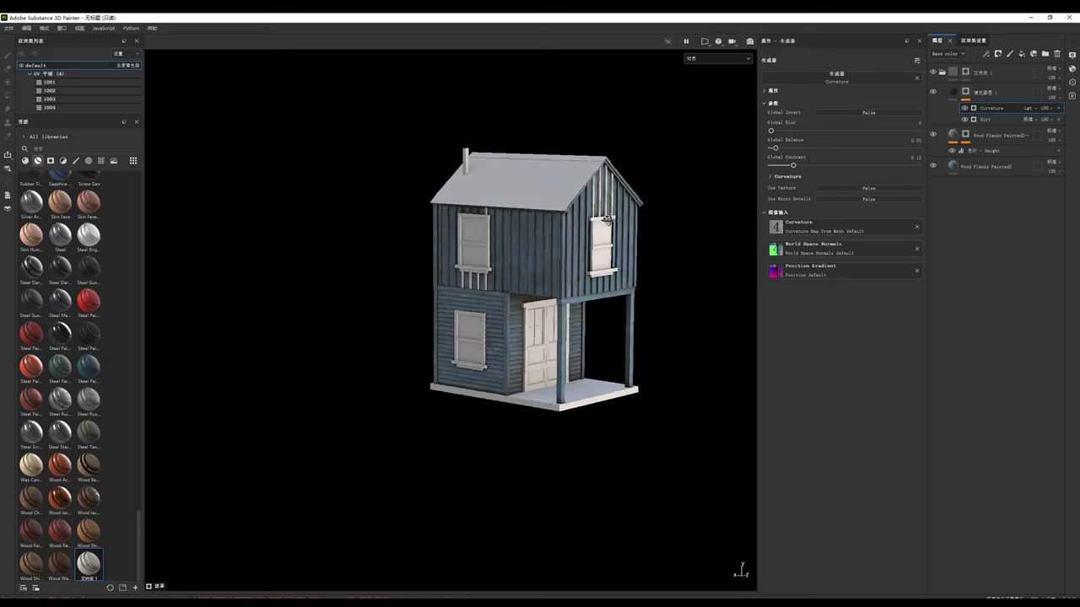
pyautogui.keyDown('alt'); pyautogui.moveTo(597, 224); pyautogui.dragTo(607, 186); pyautogui.keyUp('alt')
pyautogui.click(983, 73)
pyautogui.click(7, 55)
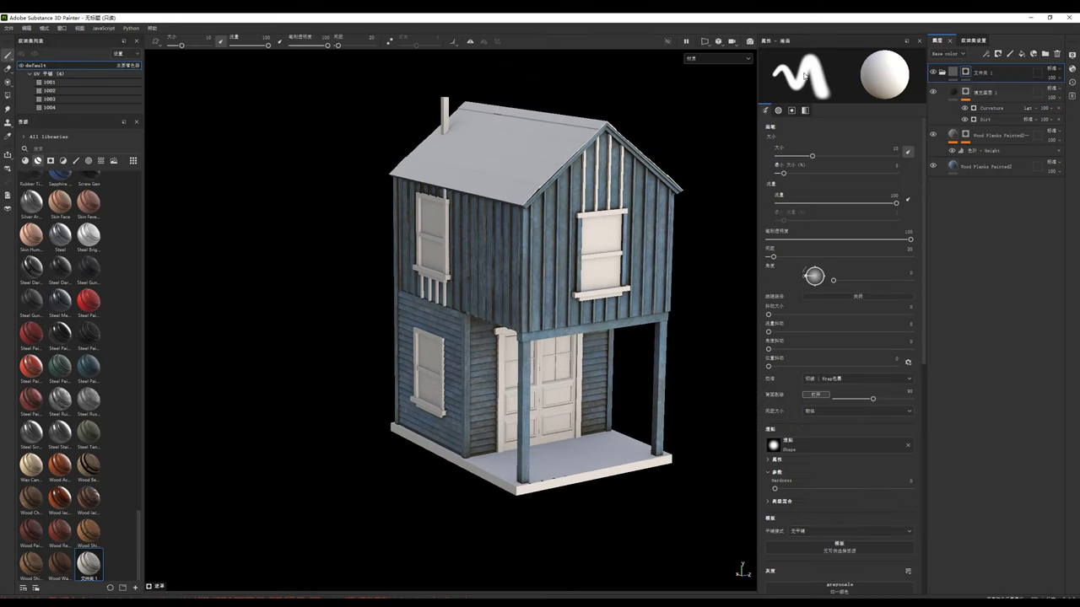
pyautogui.click(7, 95)
pyautogui.scroll(3, 592, 198)
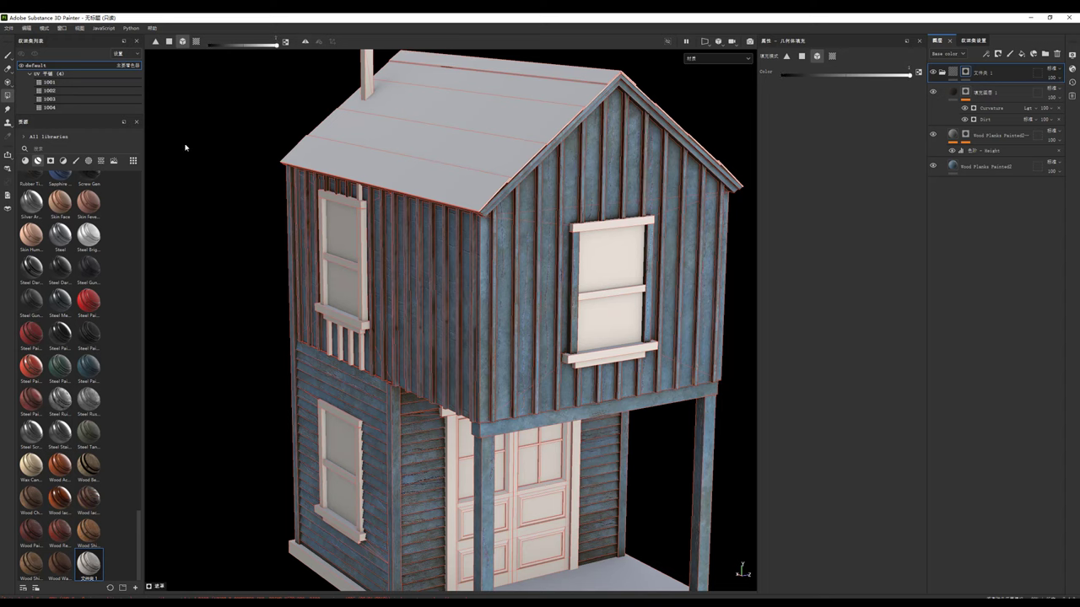
pyautogui.click(8, 55)
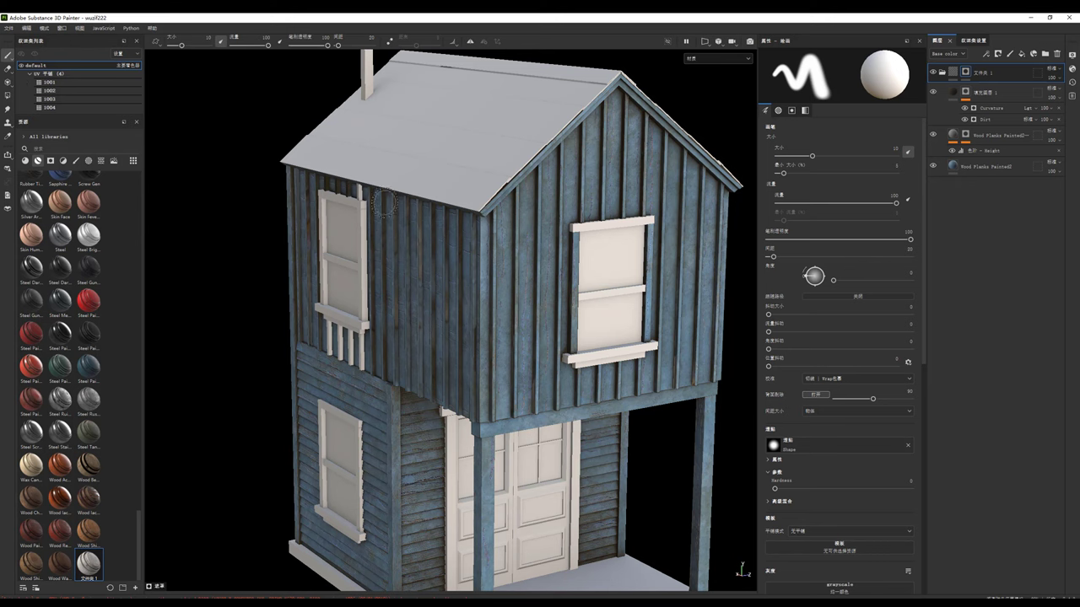
pyautogui.scroll(-5, 384, 202)
pyautogui.keyDown('alt'); pyautogui.moveTo(384, 202); pyautogui.dragTo(387, 335); pyautogui.keyUp('alt')
pyautogui.scroll(5, 387, 335)
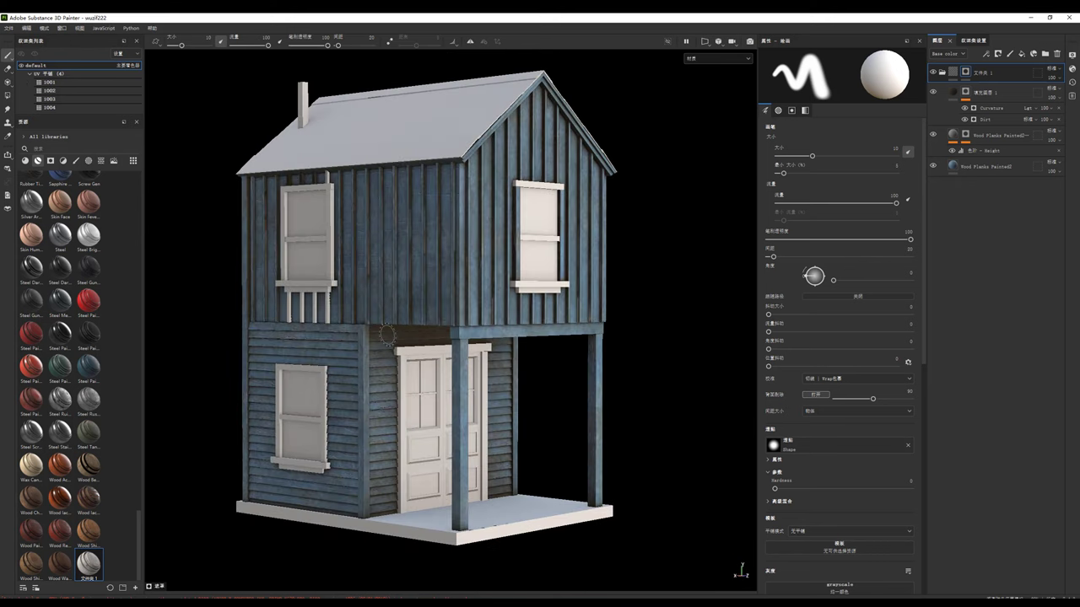
pyautogui.scroll(2, 387, 335)
pyautogui.scroll(5, 566, 275)
pyautogui.scroll(-5, 566, 275)
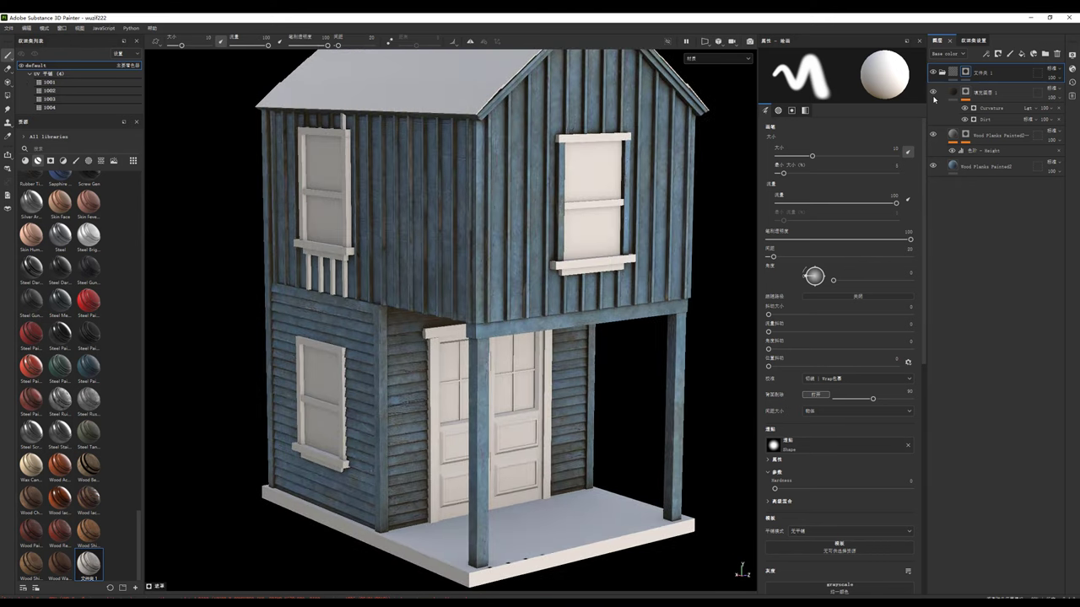
pyautogui.click(933, 92)
pyautogui.click(933, 92)
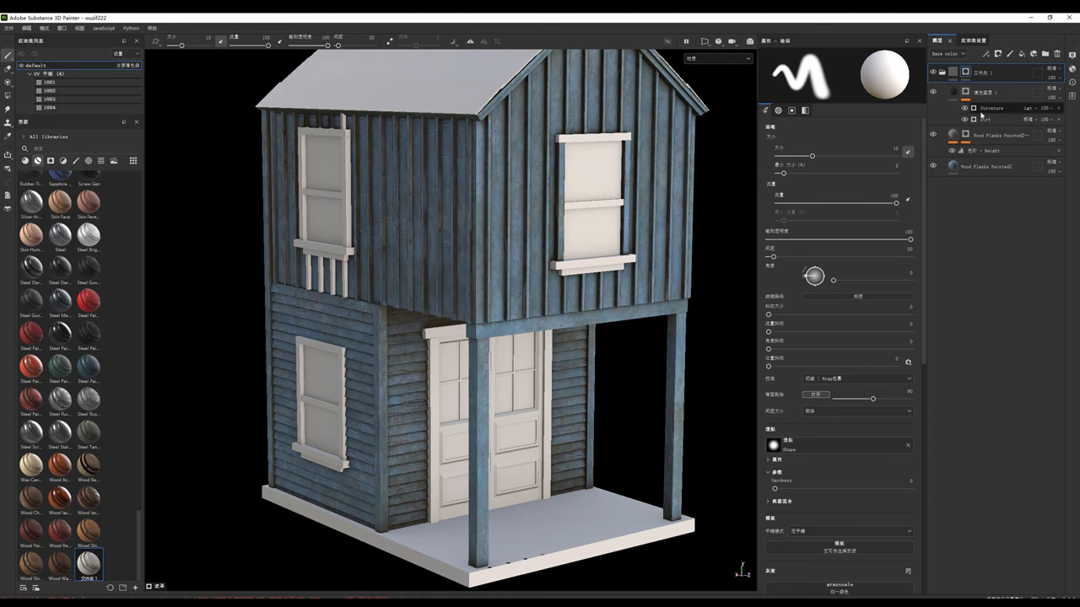
pyautogui.click(965, 109)
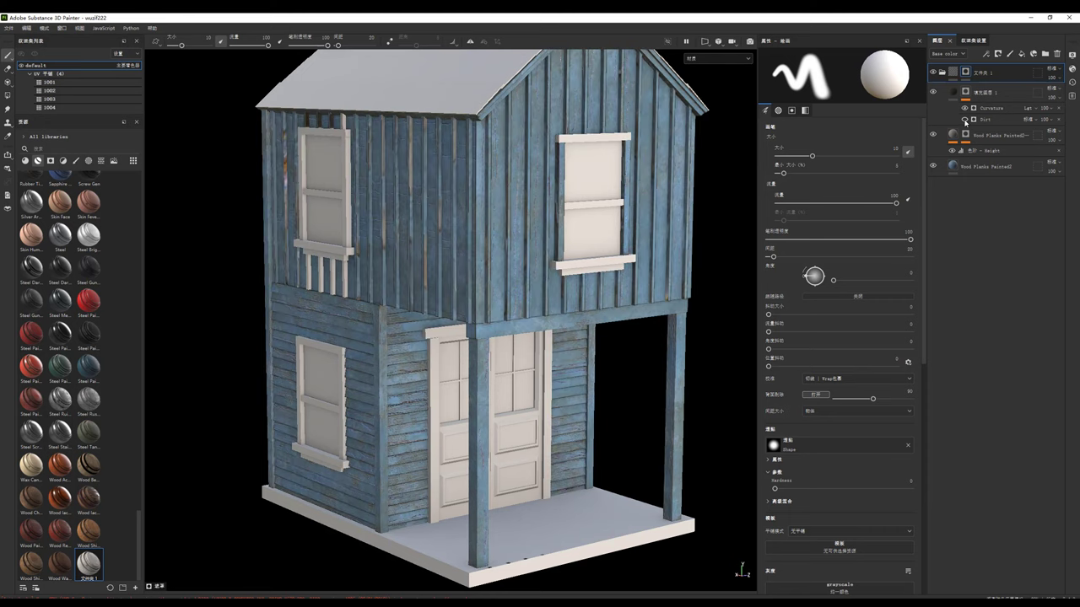
pyautogui.click(965, 109)
pyautogui.scroll(1, 448, 327)
pyautogui.scroll(1, 446, 325)
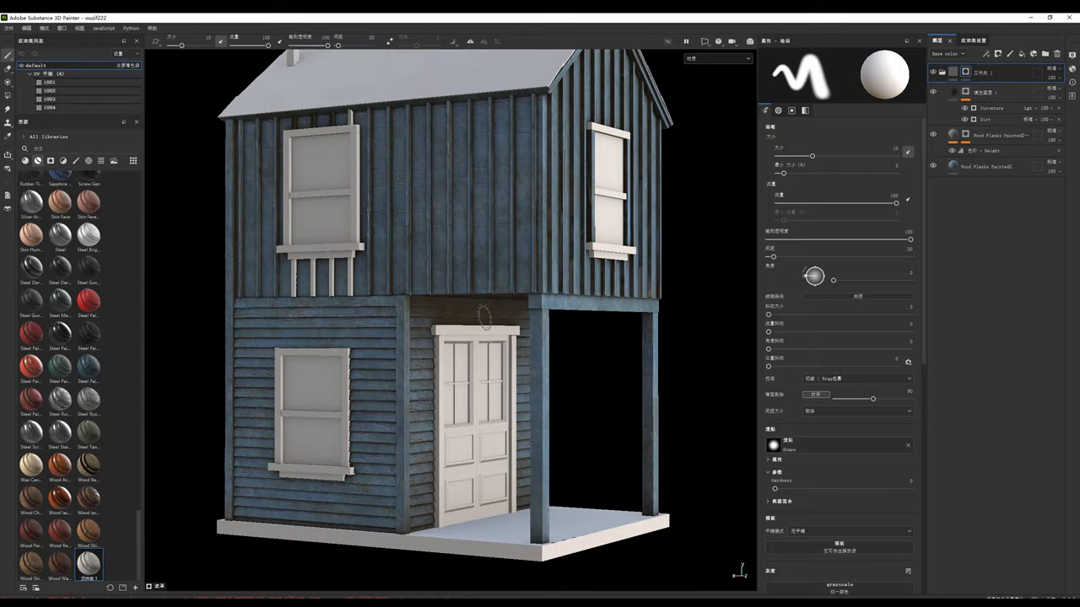
pyautogui.scroll(2, 440, 320)
pyautogui.scroll(1, 437, 319)
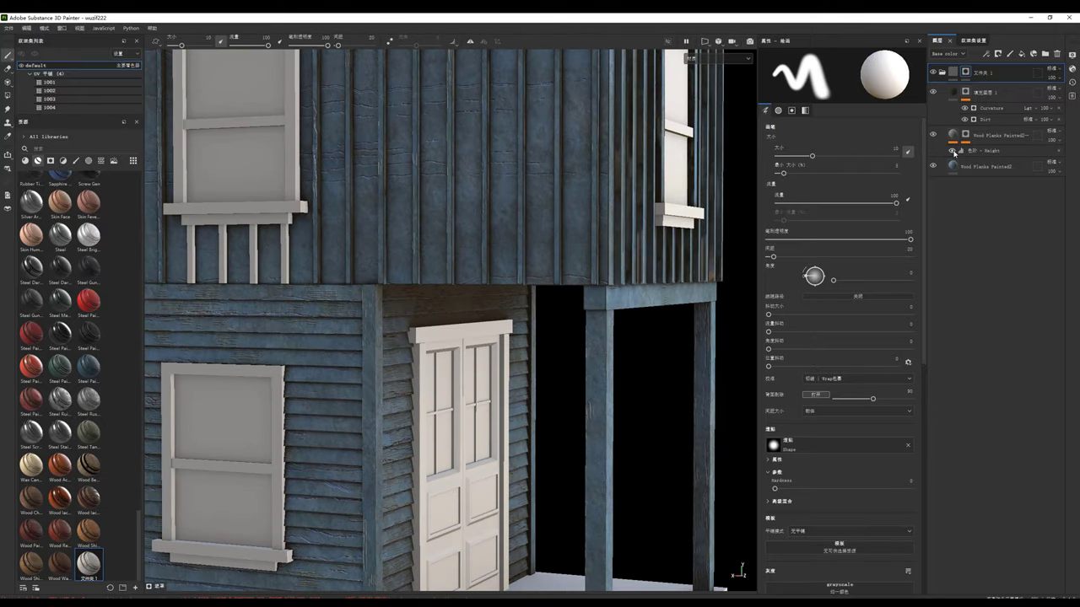
# Step: Adjust the plank height levels midtones on the blue wood plank layer and compare it on and off
pyautogui.click(953, 135)
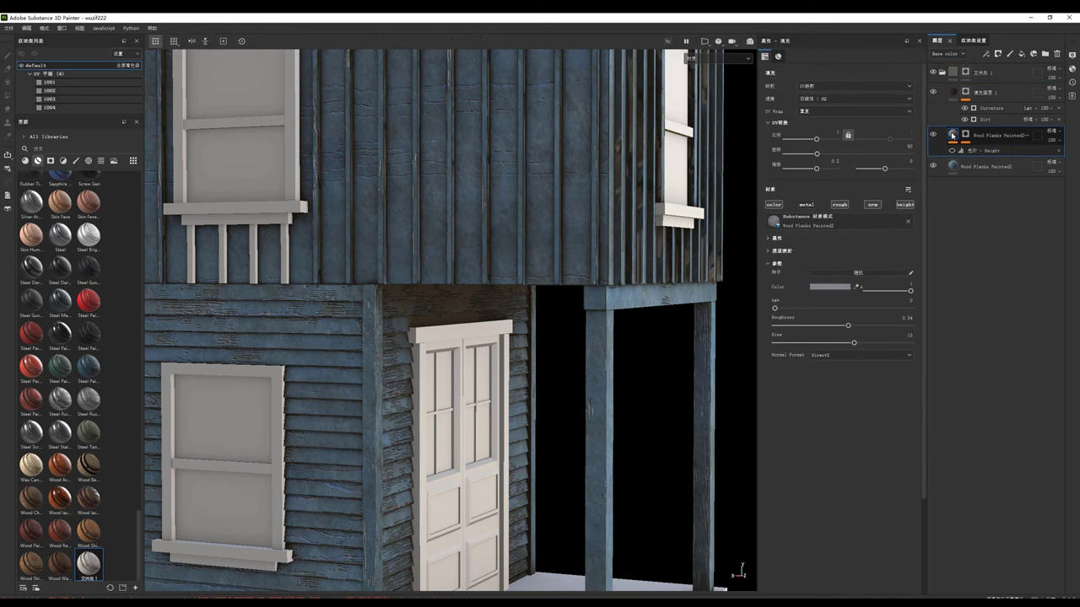
pyautogui.click(970, 150)
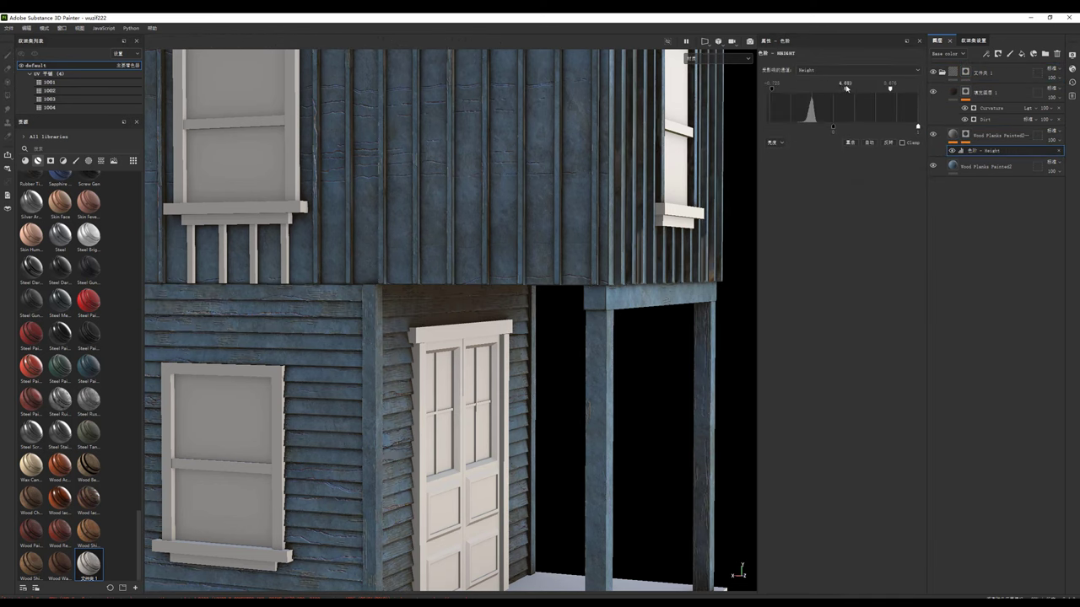
pyautogui.moveTo(846, 87); pyautogui.dragTo(851, 100)
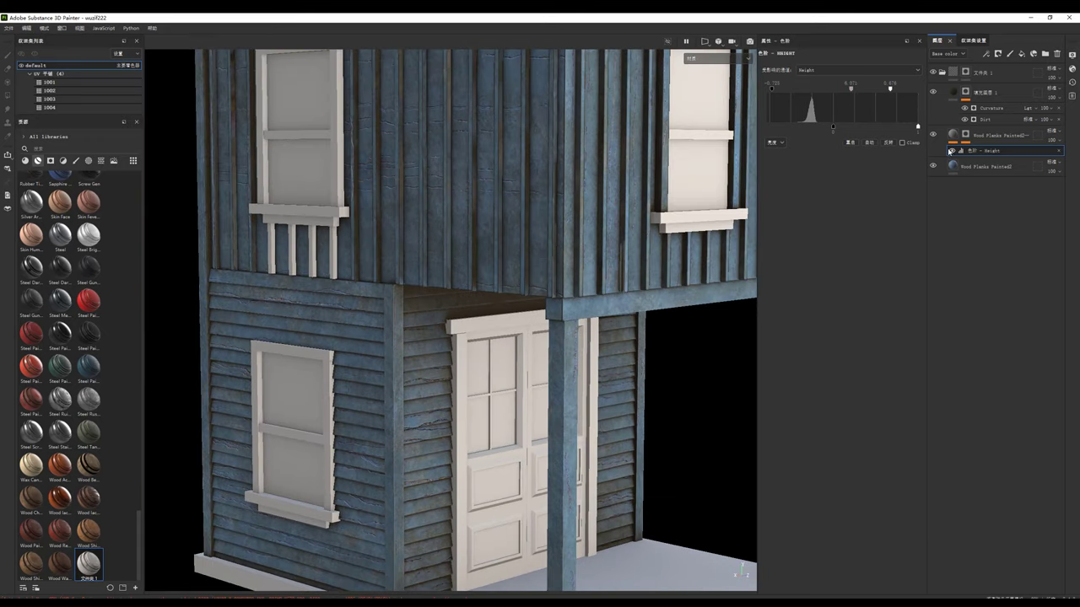
pyautogui.click(933, 166)
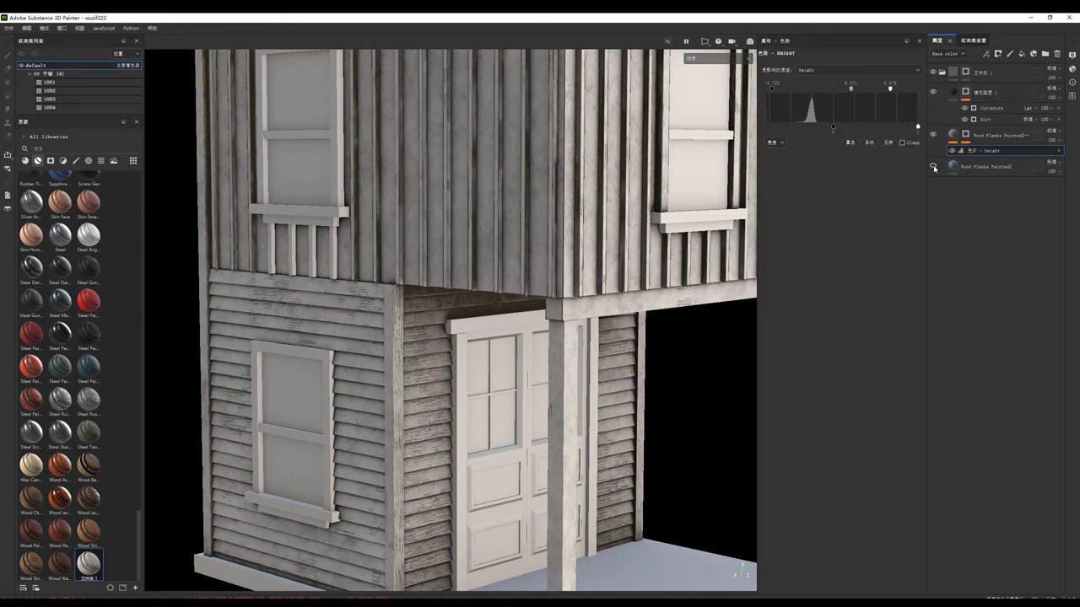
pyautogui.click(933, 166)
pyautogui.click(965, 135)
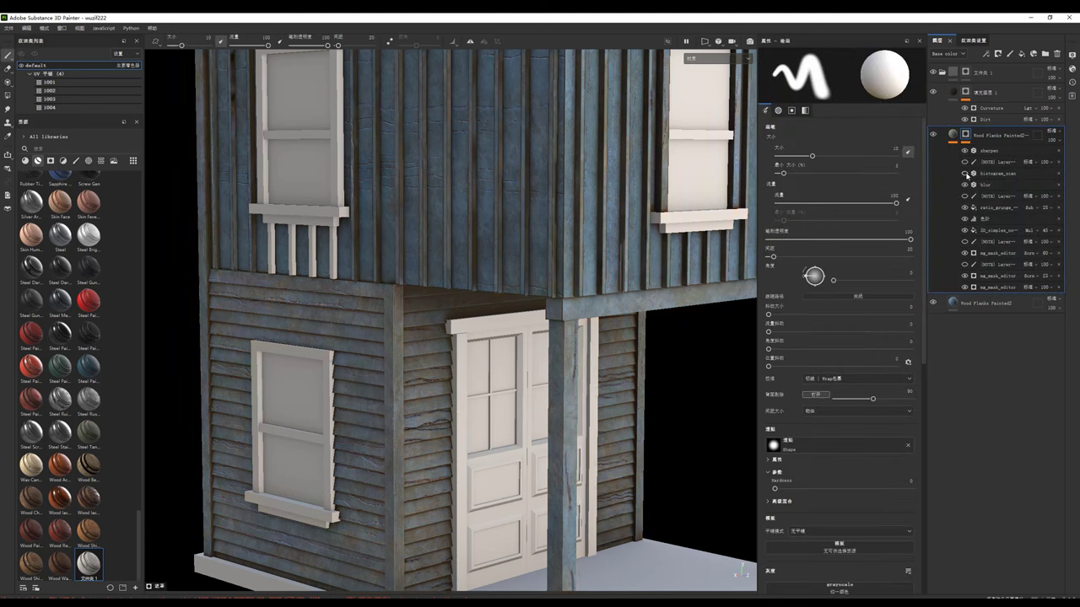
# Step: Raise the histogram_scan wear contrast to about 0.98, keeping Position at 0
pyautogui.click(974, 173)
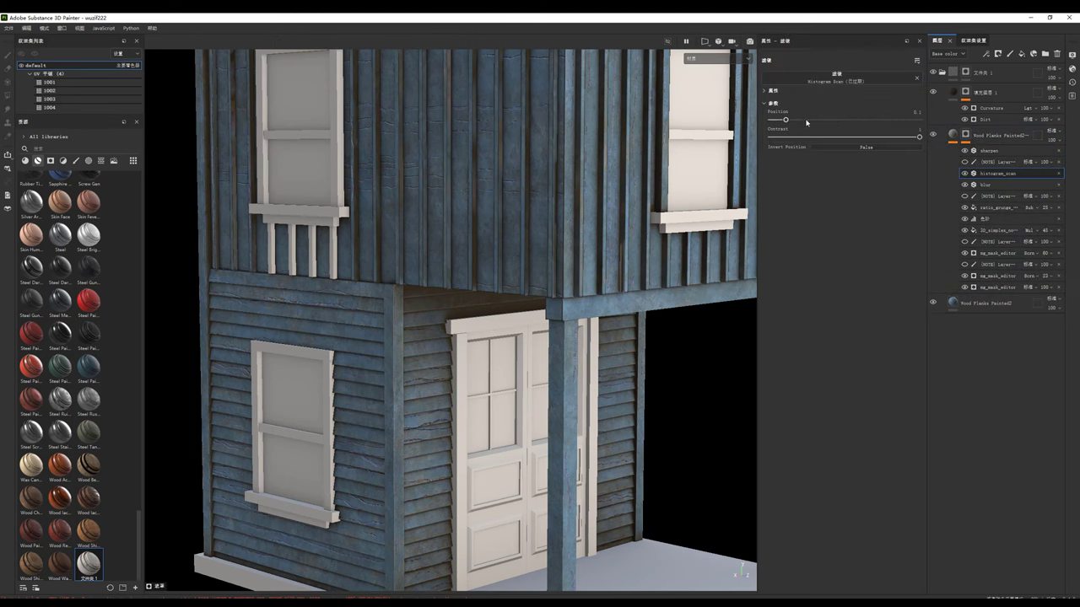
pyautogui.moveTo(801, 121); pyautogui.dragTo(766, 129)
pyautogui.moveTo(846, 139); pyautogui.dragTo(911, 135)
# Step: Increase the ratio_grunge Balance to 0.46 and frame the house to inspect the upper storey
pyautogui.click(991, 207)
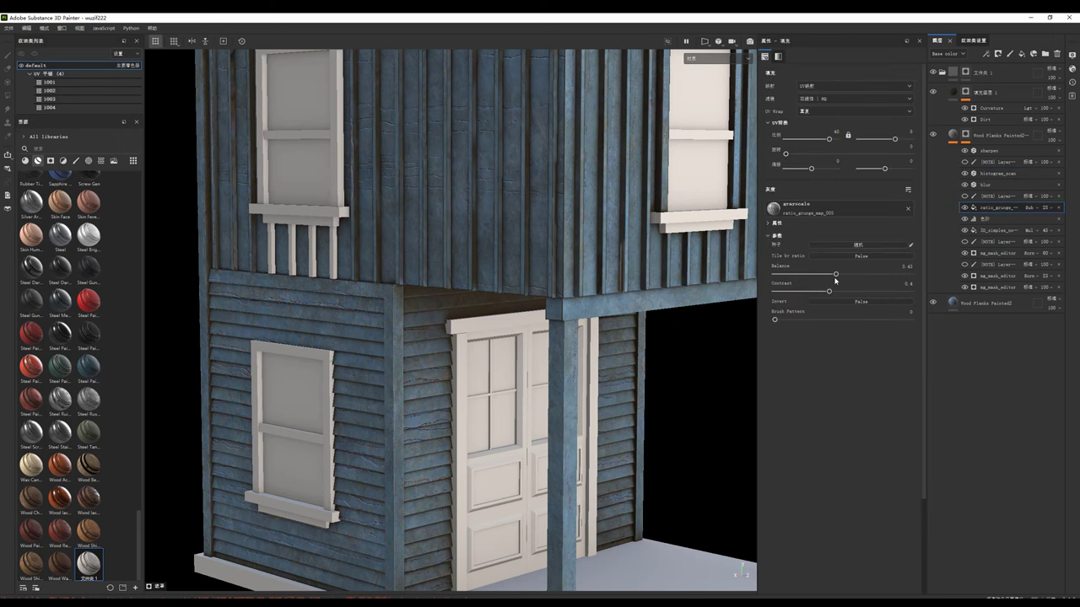
pyautogui.moveTo(800, 278); pyautogui.dragTo(838, 277)
pyautogui.press('f')
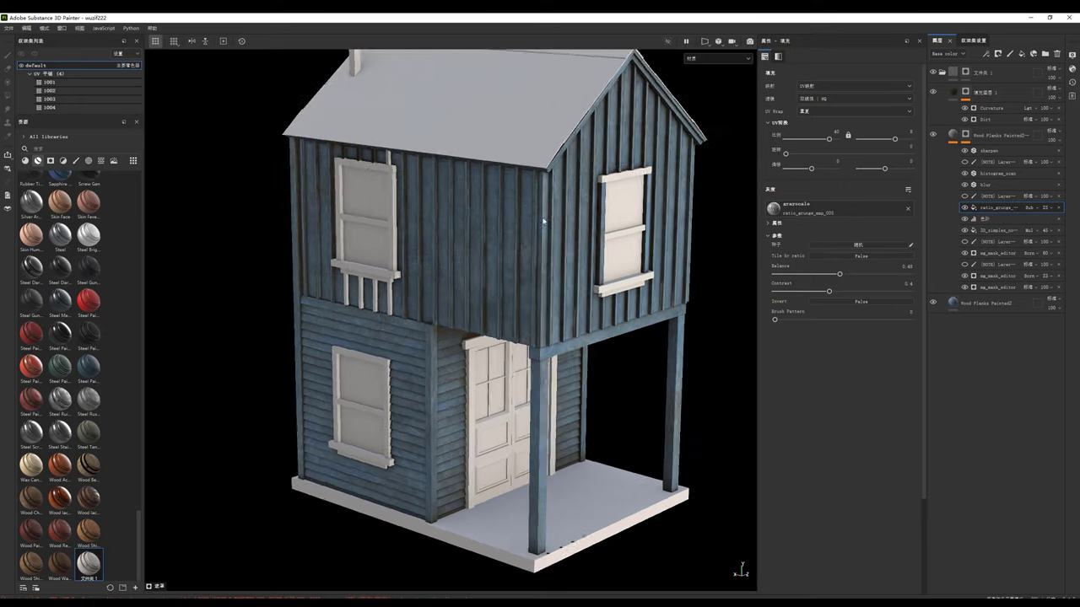
pyautogui.moveTo(439, 282)
pyautogui.keyDown('alt'); pyautogui.mouseDown()
pyautogui.moveTo(441, 256)
pyautogui.moveTo(518, 291)
pyautogui.moveTo(576, 254)
pyautogui.moveTo(525, 271)
pyautogui.mouseUp(); pyautogui.keyUp('alt')
pyautogui.scroll(5, 441, 256)
pyautogui.scroll(-5, 441, 256)
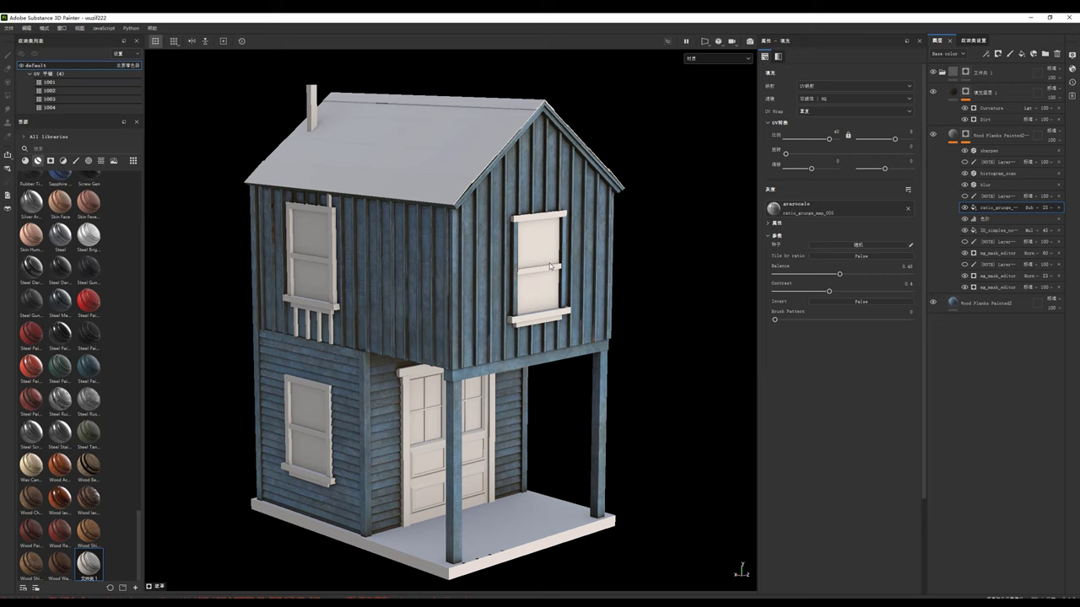
# Step: Find Metal Threaded Shaft in the shelf and apply it to the house as a new fill layer
pyautogui.scroll(4, 576, 255)
pyautogui.scroll(-2, 576, 255)
pyautogui.scroll(-2, 556, 266)
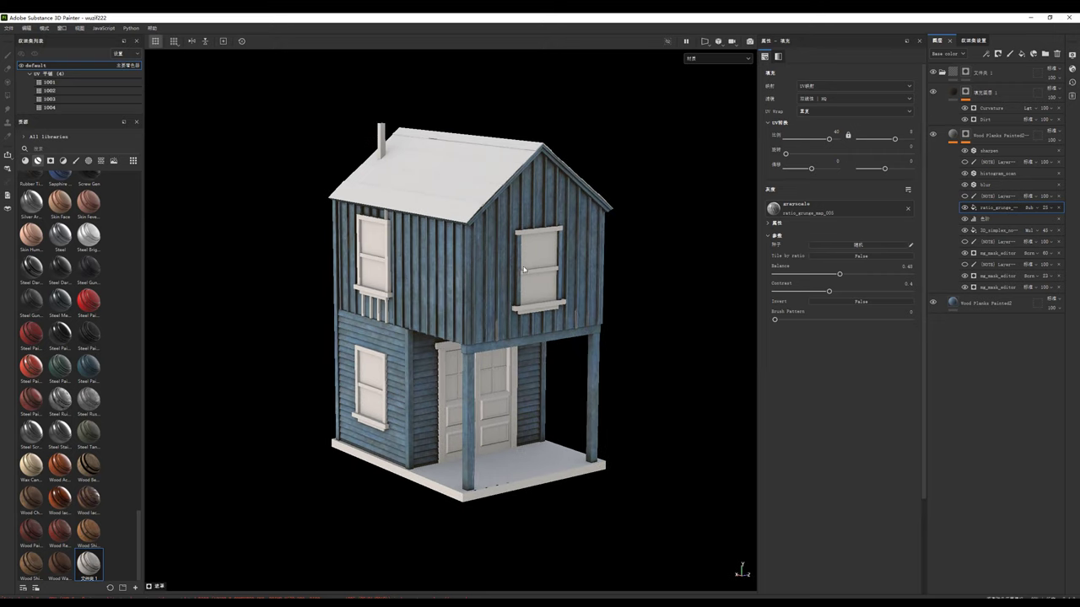
pyautogui.click(32, 161)
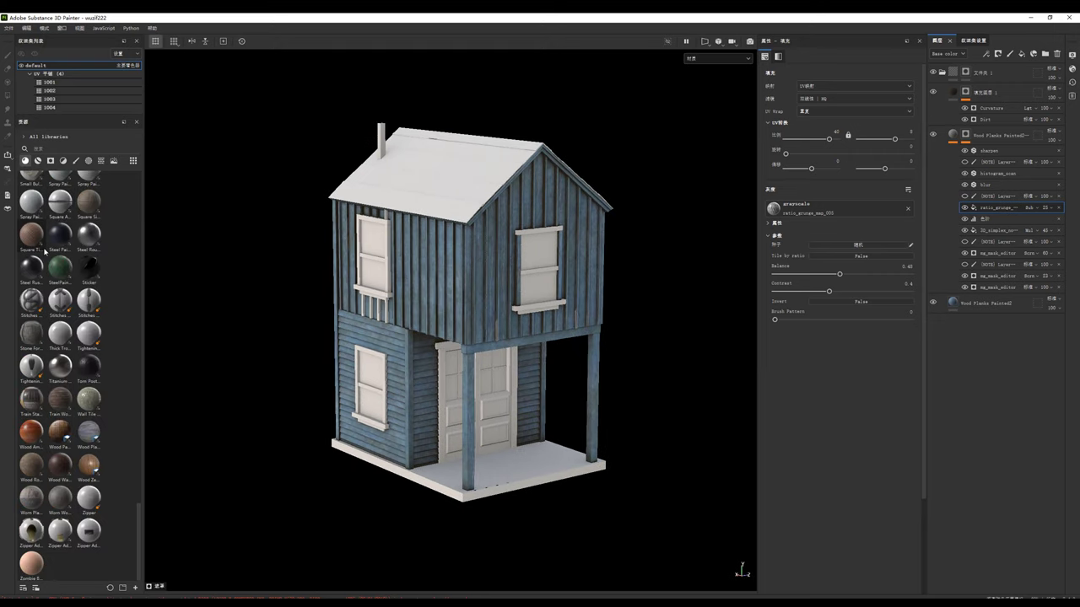
pyautogui.scroll(5, 59, 455)
pyautogui.scroll(5, 50, 447)
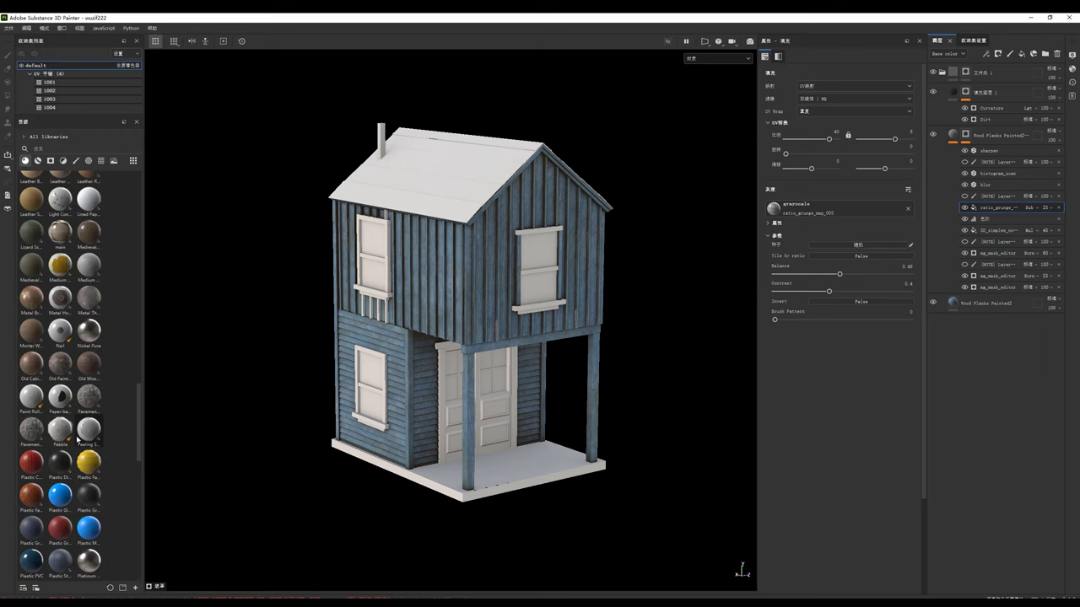
pyautogui.scroll(3, 42, 439)
pyautogui.scroll(3, 33, 430)
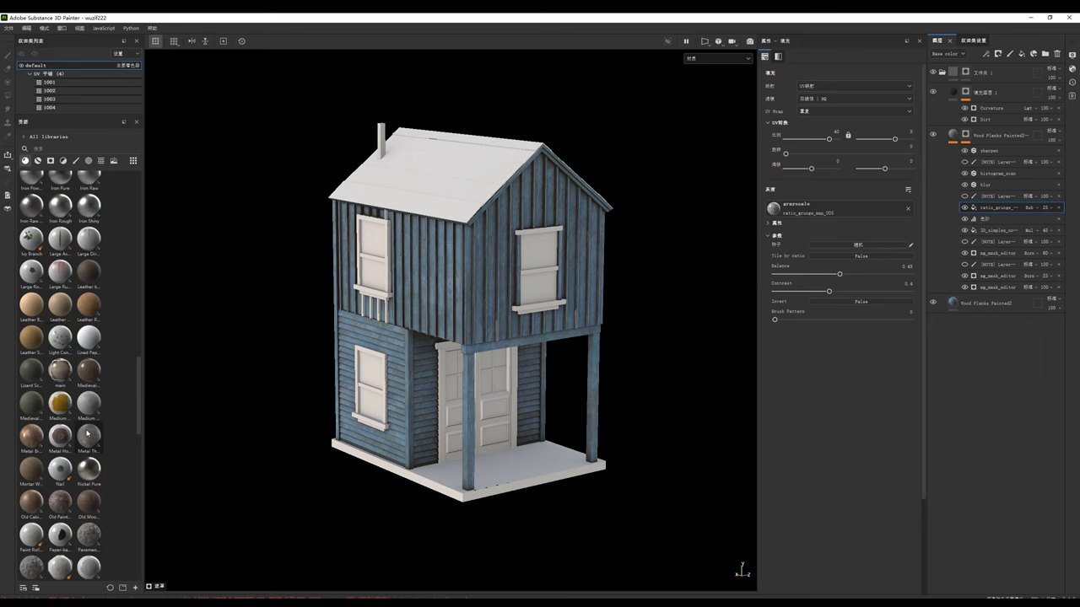
pyautogui.moveTo(89, 436); pyautogui.dragTo(431, 202)
pyautogui.moveTo(949, 87); pyautogui.dragTo(949, 69)
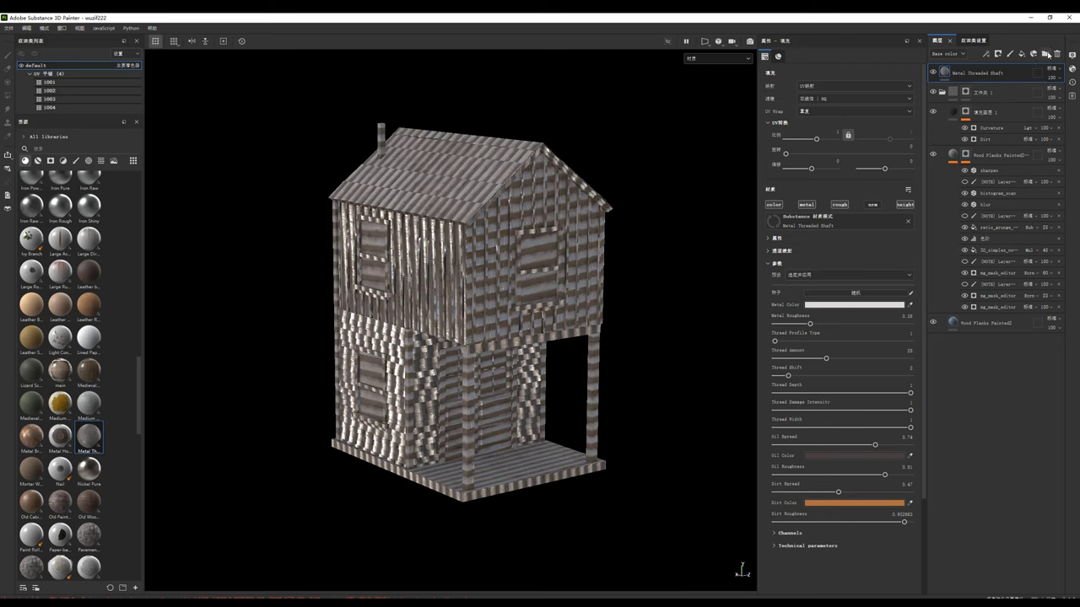
# Step: Group the metal layer in a folder with a geometry mask showing it only on the roof planks
pyautogui.click(1046, 53)
pyautogui.rightClick(978, 74)
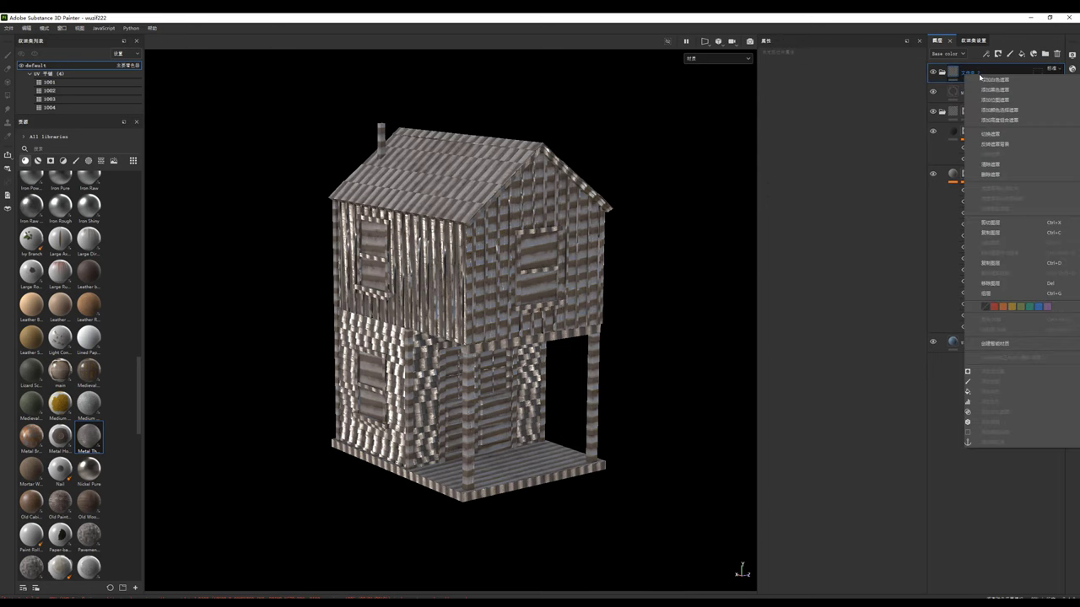
pyautogui.click(988, 99)
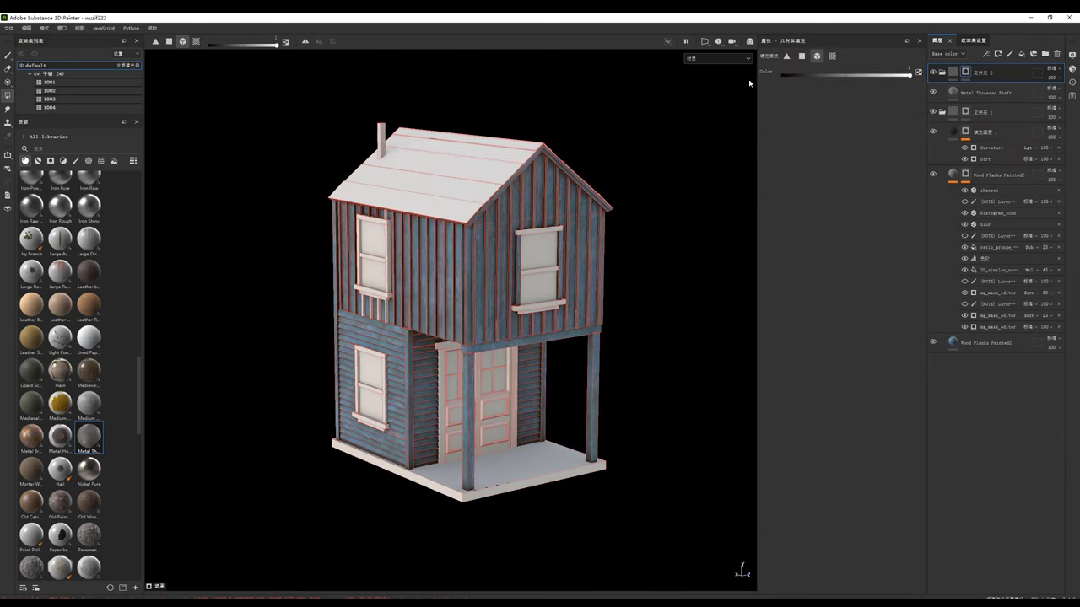
pyautogui.moveTo(467, 208)
pyautogui.mouseDown()
pyautogui.moveTo(533, 150)
pyautogui.moveTo(556, 150)
pyautogui.moveTo(627, 186)
pyautogui.mouseUp()
# Step: Set the Metal Threaded Shaft fill's UV Rotation to 90° and UV Scale to about 2.11
pyautogui.click(983, 93)
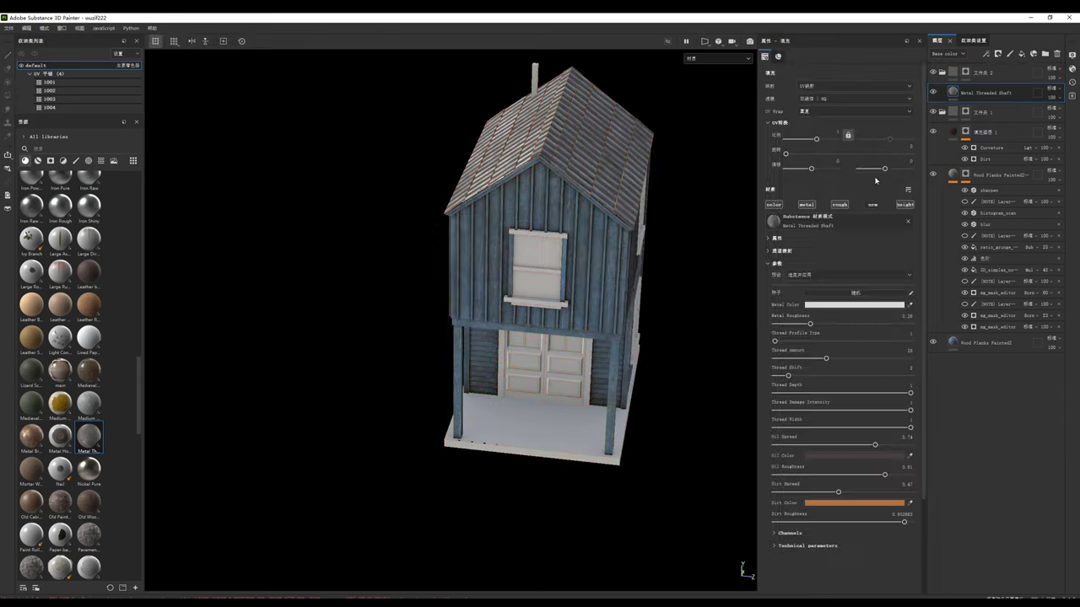
pyautogui.press('Return')
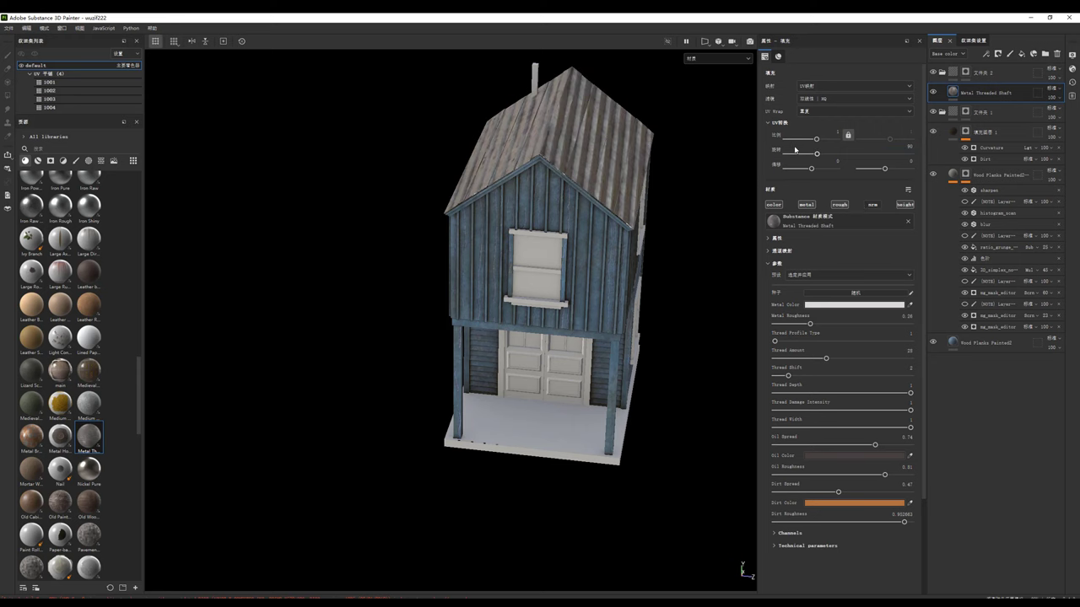
pyautogui.keyDown('alt'); pyautogui.moveTo(634, 162); pyautogui.dragTo(814, 155); pyautogui.keyUp('alt')
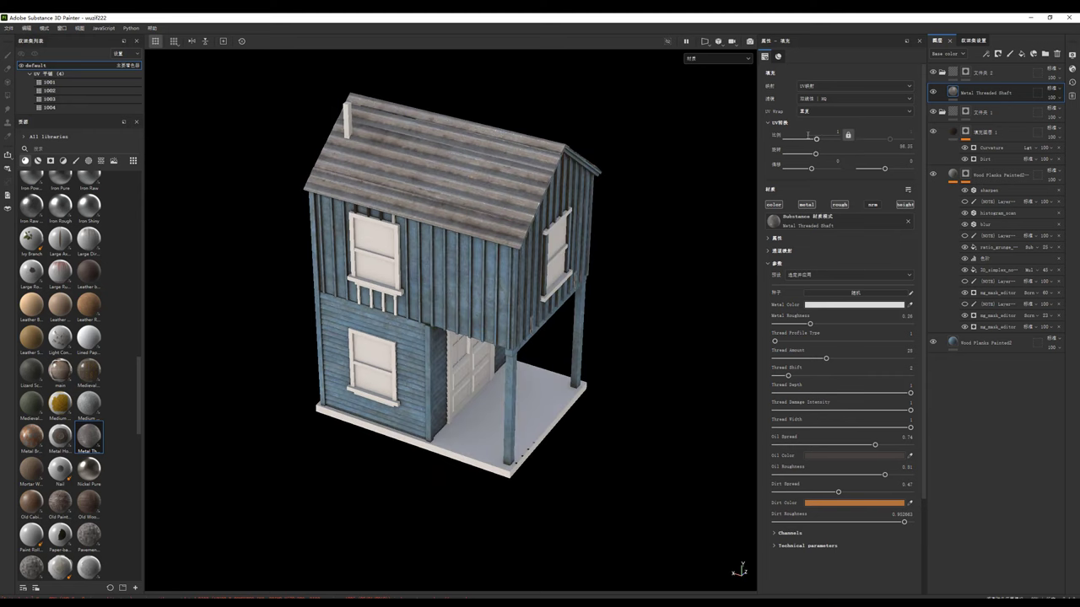
pyautogui.moveTo(815, 139); pyautogui.dragTo(818, 140)
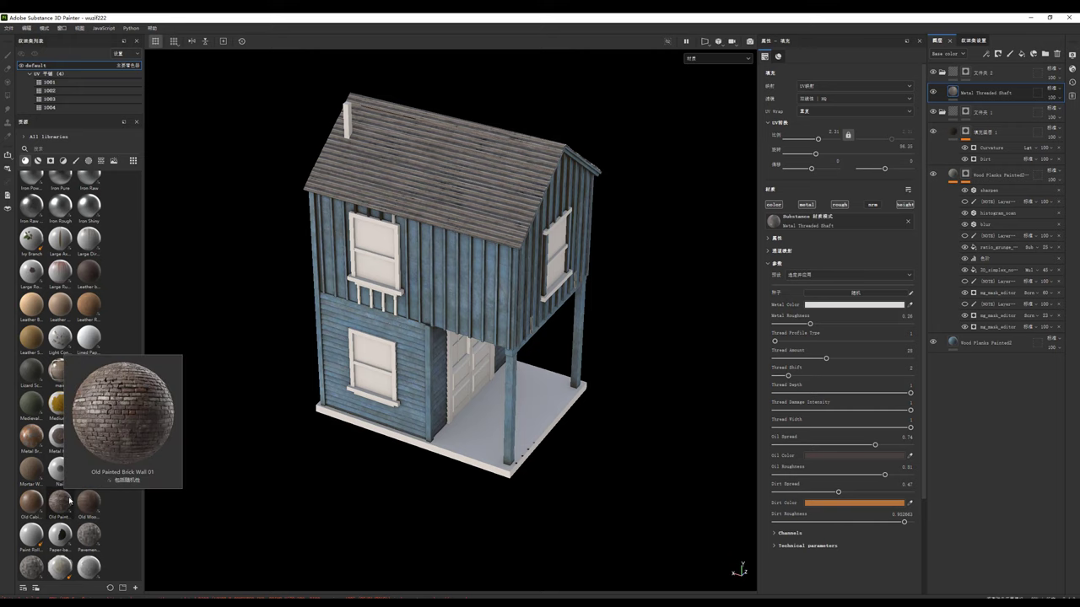
# Step: Add Heavy Rusty Corrugated Panels to the roof and hide the Metal Threaded Shaft layer
pyautogui.scroll(2, 41, 326)
pyautogui.scroll(10, 42, 324)
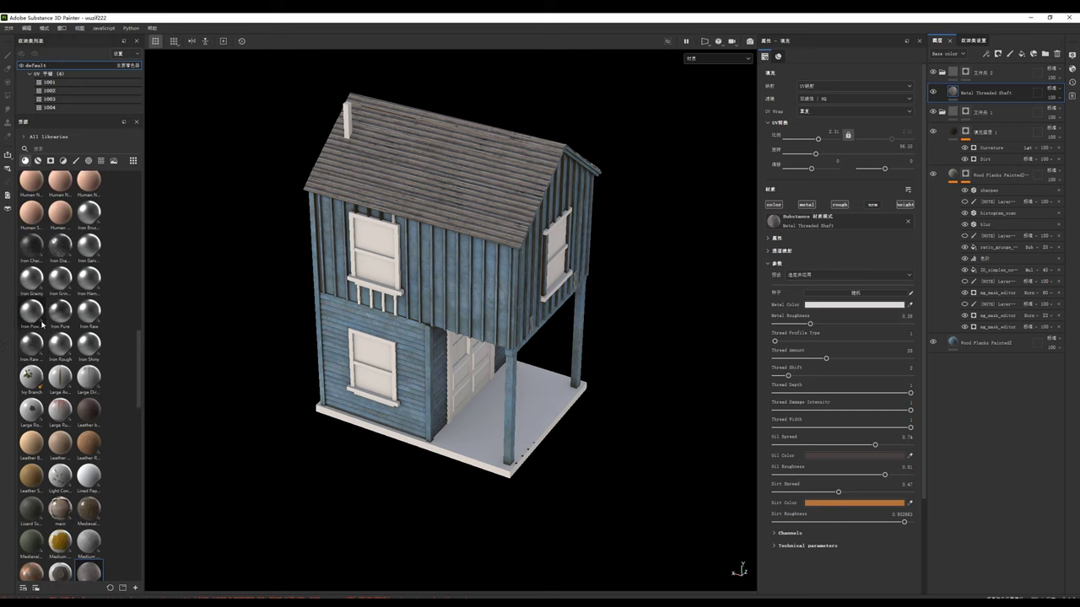
pyautogui.moveTo(32, 292)
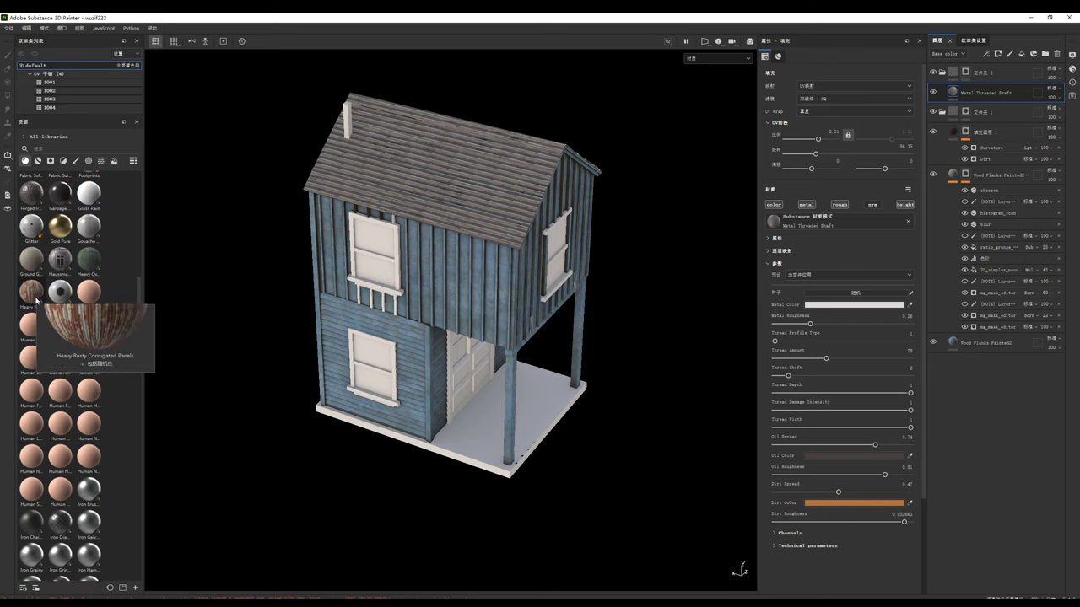
pyautogui.moveTo(34, 299); pyautogui.dragTo(937, 88)
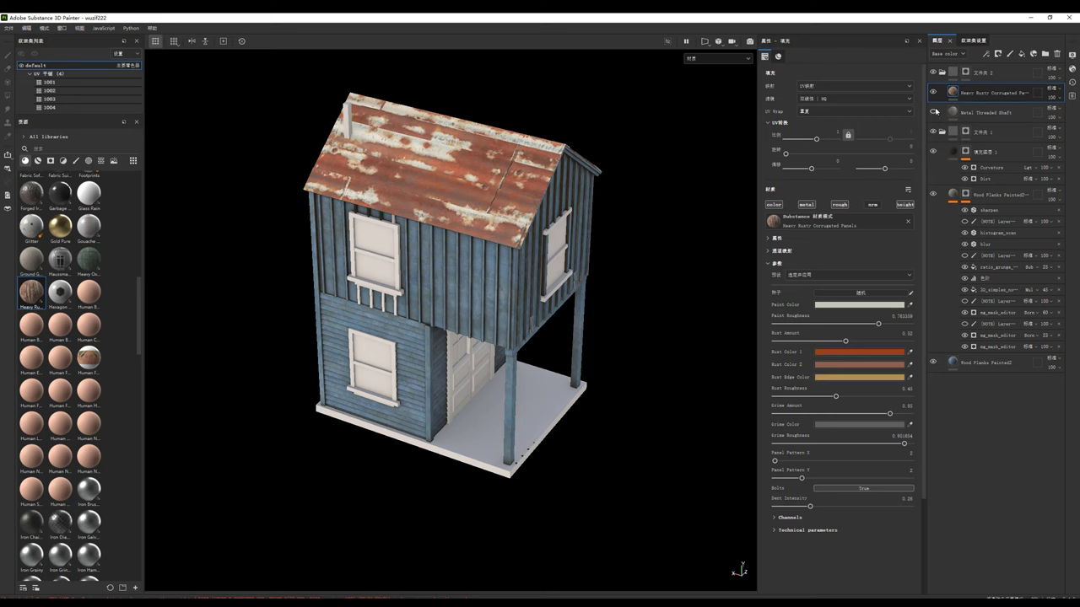
pyautogui.click(933, 113)
# Step: Tile the rusty corrugated panels finer at UV Scale 3.28
pyautogui.moveTo(816, 140); pyautogui.dragTo(819, 140)
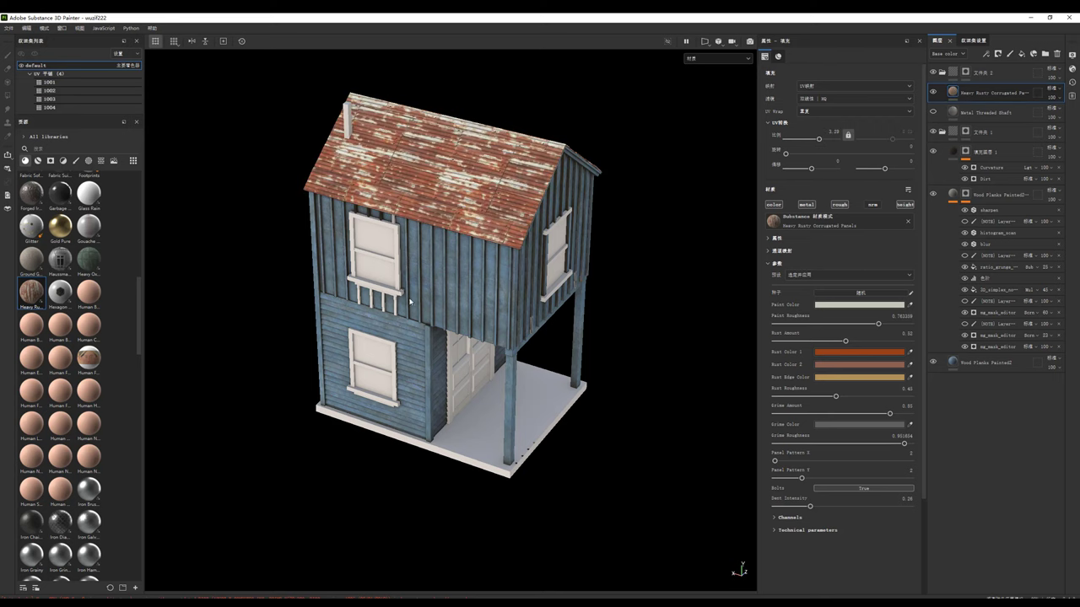
pyautogui.keyDown('alt'); pyautogui.moveTo(410, 301); pyautogui.dragTo(521, 268); pyautogui.keyUp('alt')
pyautogui.scroll(2, 521, 268)
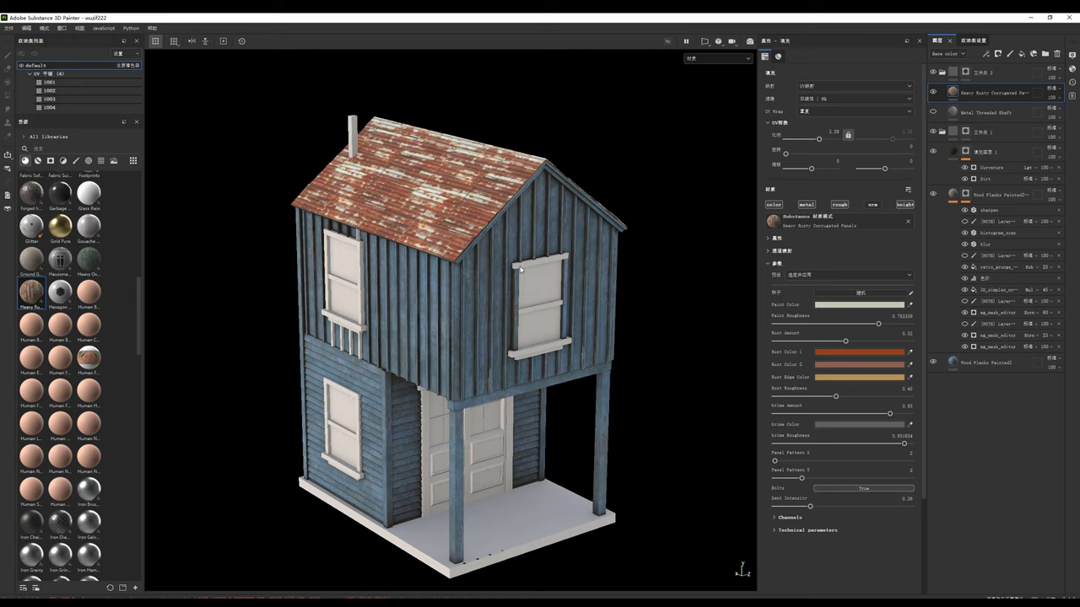
pyautogui.click(829, 277)
# Step: Try several roof material presets, settling on an orange rusty preset
pyautogui.click(805, 277)
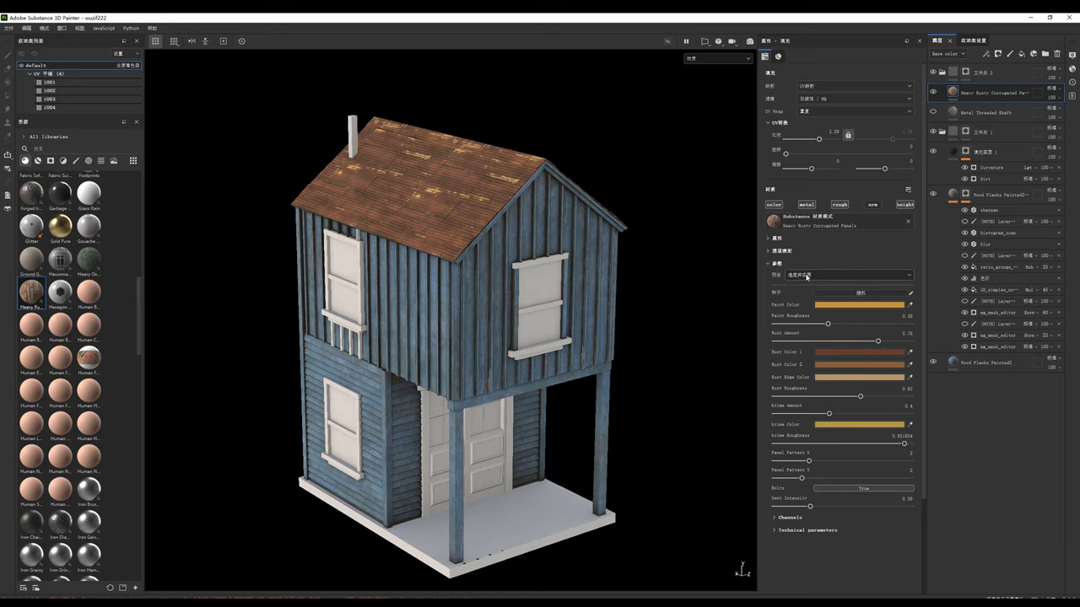
pyautogui.click(806, 276)
pyautogui.click(810, 291)
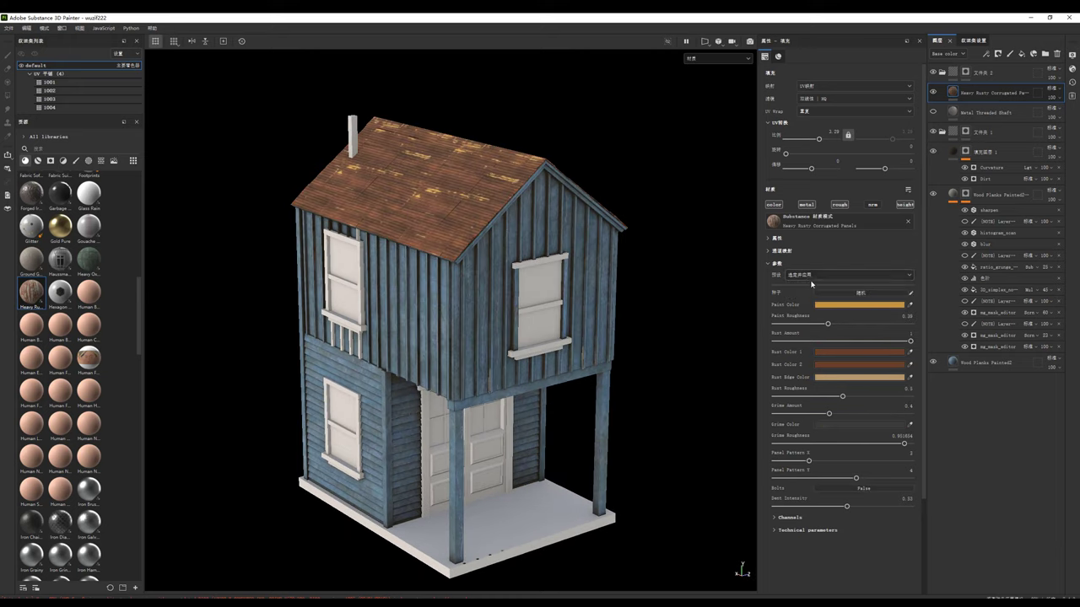
pyautogui.click(806, 276)
pyautogui.click(810, 297)
pyautogui.click(809, 264)
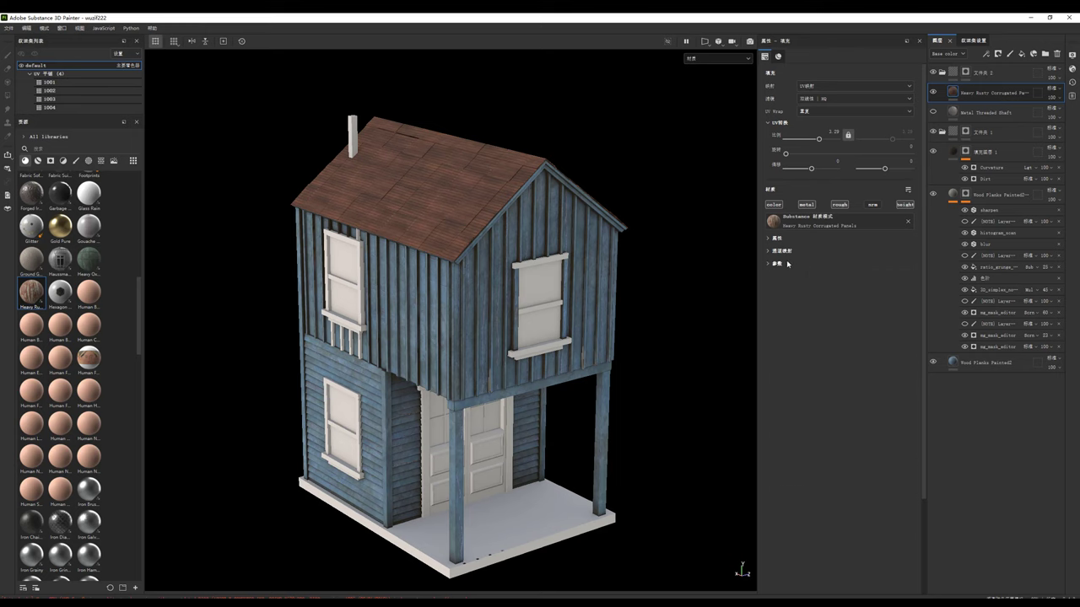
pyautogui.click(787, 264)
pyautogui.click(805, 276)
pyautogui.click(806, 300)
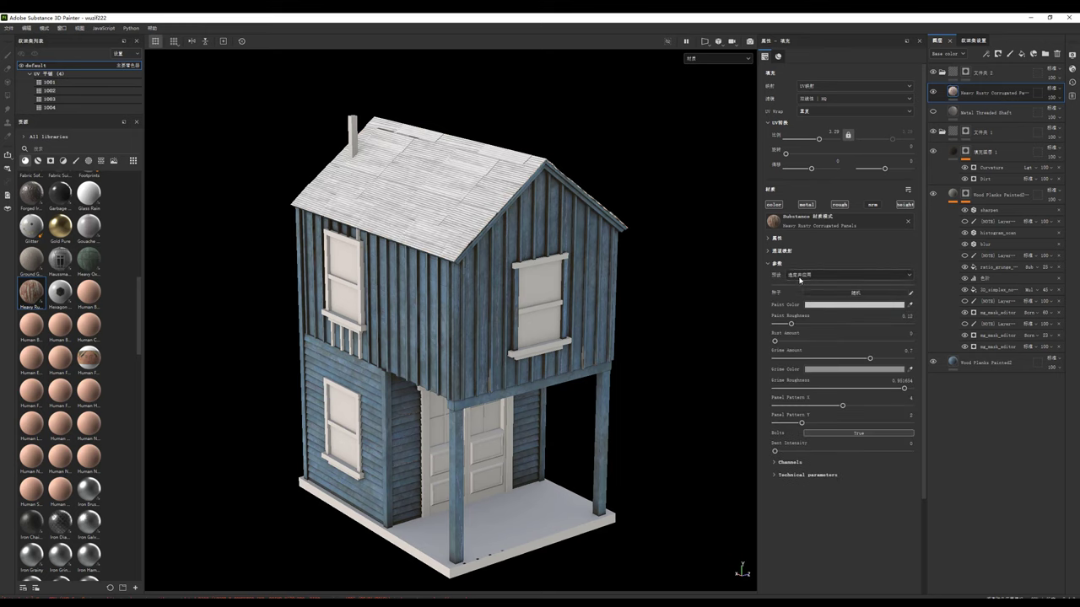
pyautogui.click(800, 277)
pyautogui.click(805, 287)
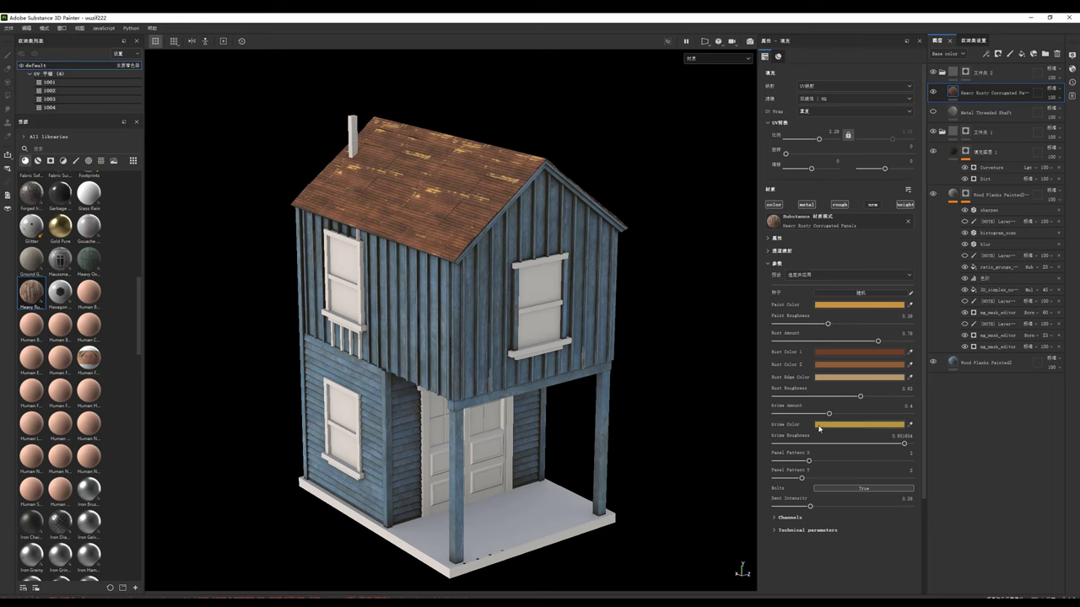
# Step: Increase roof grime, switch to a preset without bolts, and set UV Scale to 2.77
pyautogui.moveTo(788, 413)
pyautogui.mouseDown()
pyautogui.moveTo(888, 414)
pyautogui.moveTo(809, 396)
pyautogui.moveTo(821, 411)
pyautogui.mouseUp()
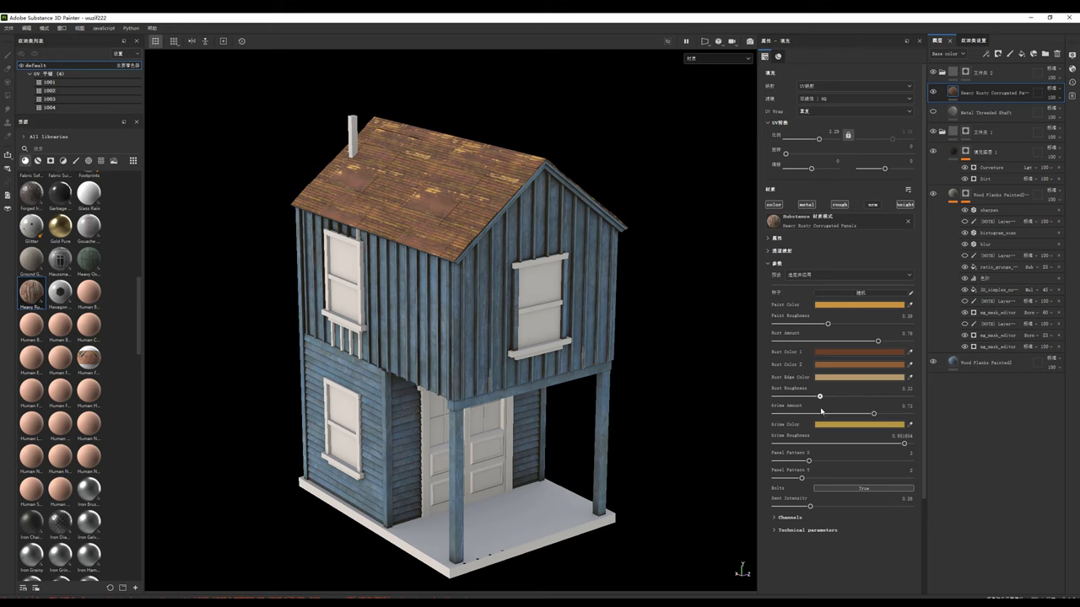
pyautogui.click(824, 274)
pyautogui.click(844, 291)
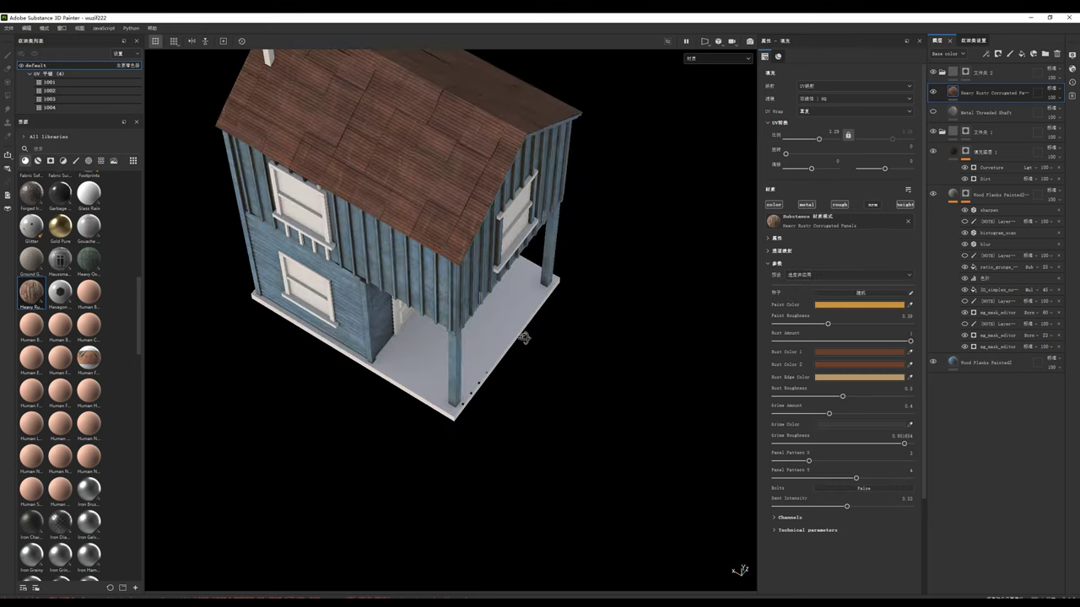
pyautogui.moveTo(819, 140); pyautogui.dragTo(818, 141)
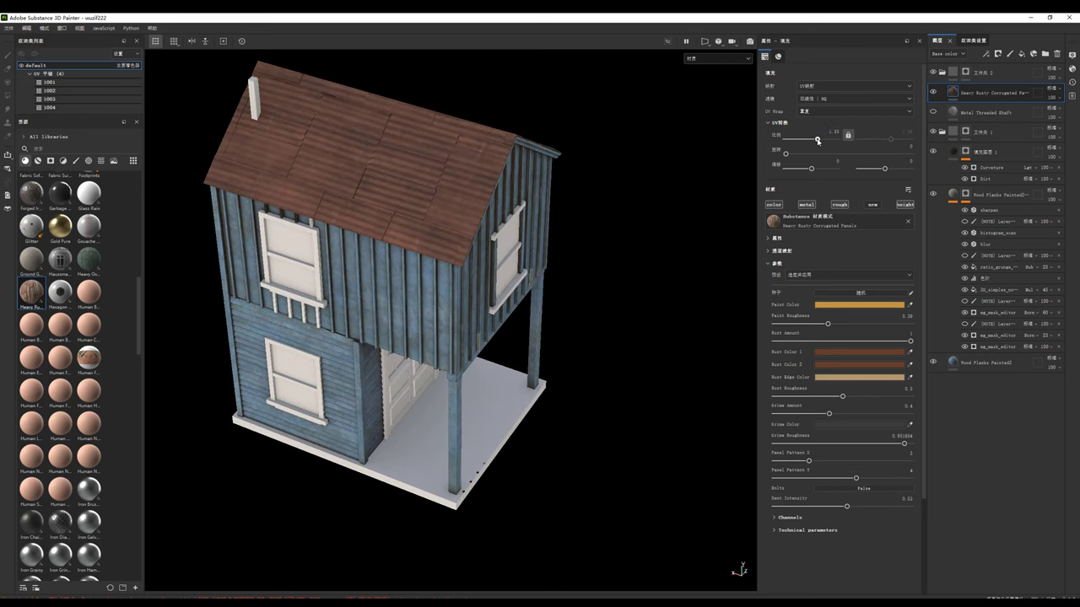
# Step: Lower roof Rust Roughness and reduce Rust Amount to about 0.48 so yellow paint shows
pyautogui.keyDown('alt'); pyautogui.moveTo(747, 156); pyautogui.dragTo(334, 205); pyautogui.keyUp('alt')
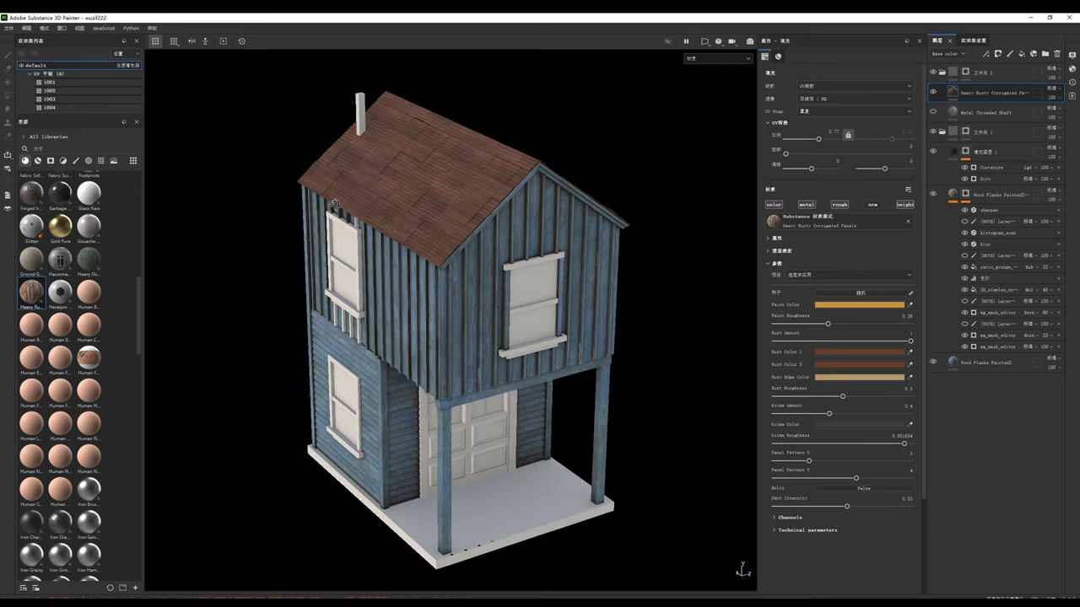
pyautogui.scroll(5, 493, 299)
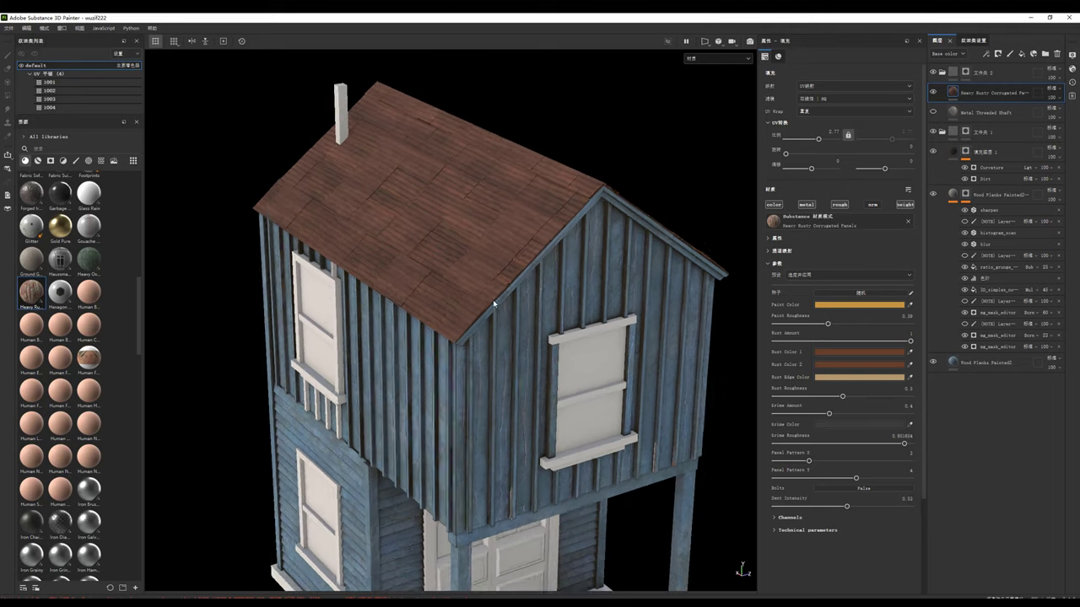
pyautogui.moveTo(840, 400); pyautogui.dragTo(793, 397)
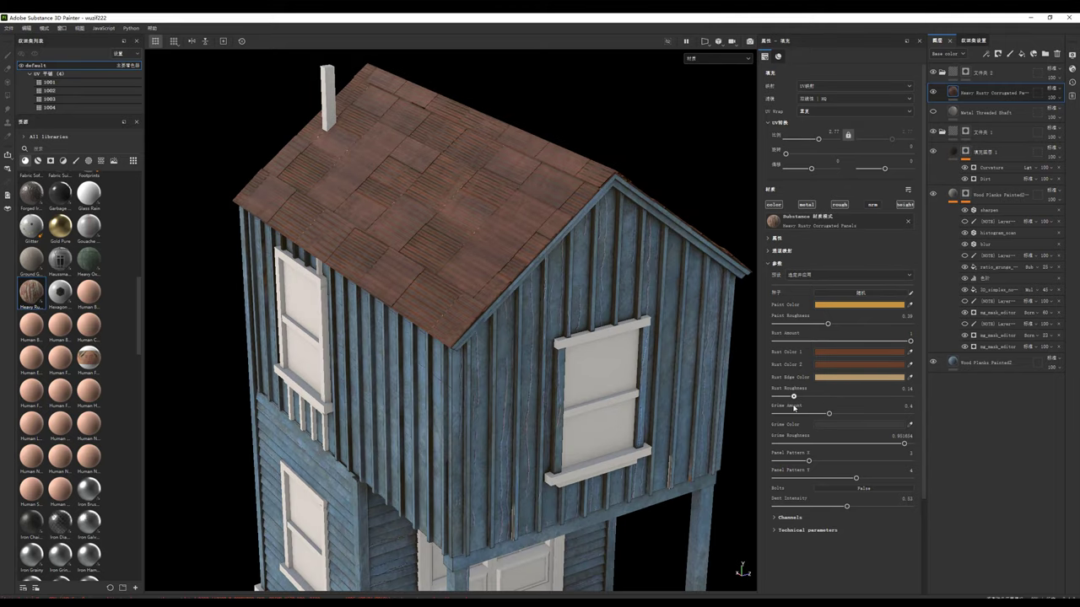
pyautogui.moveTo(882, 397); pyautogui.dragTo(848, 398)
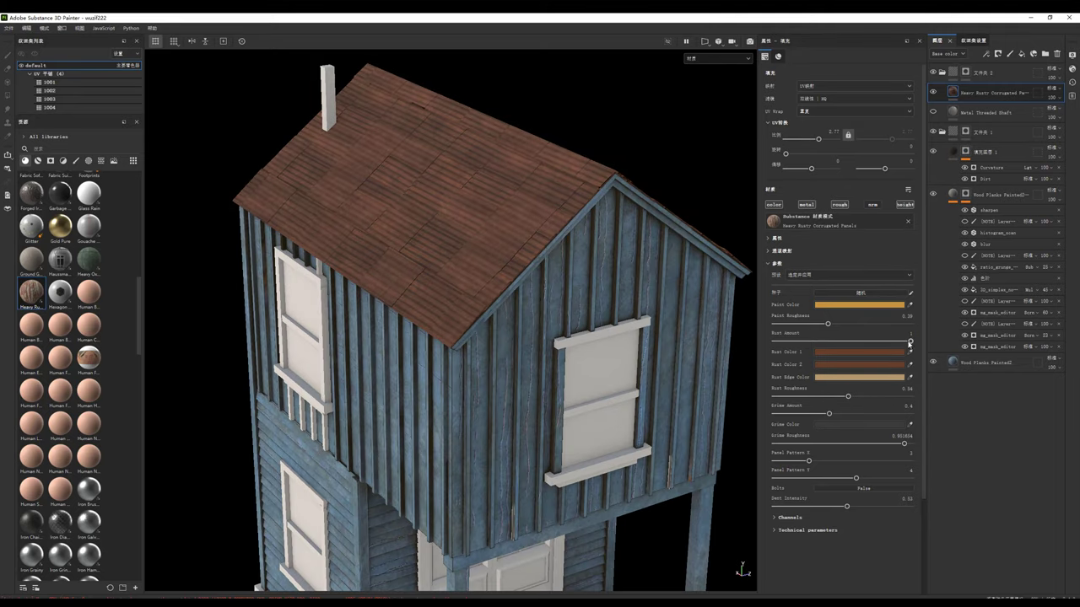
pyautogui.moveTo(909, 342); pyautogui.dragTo(846, 347)
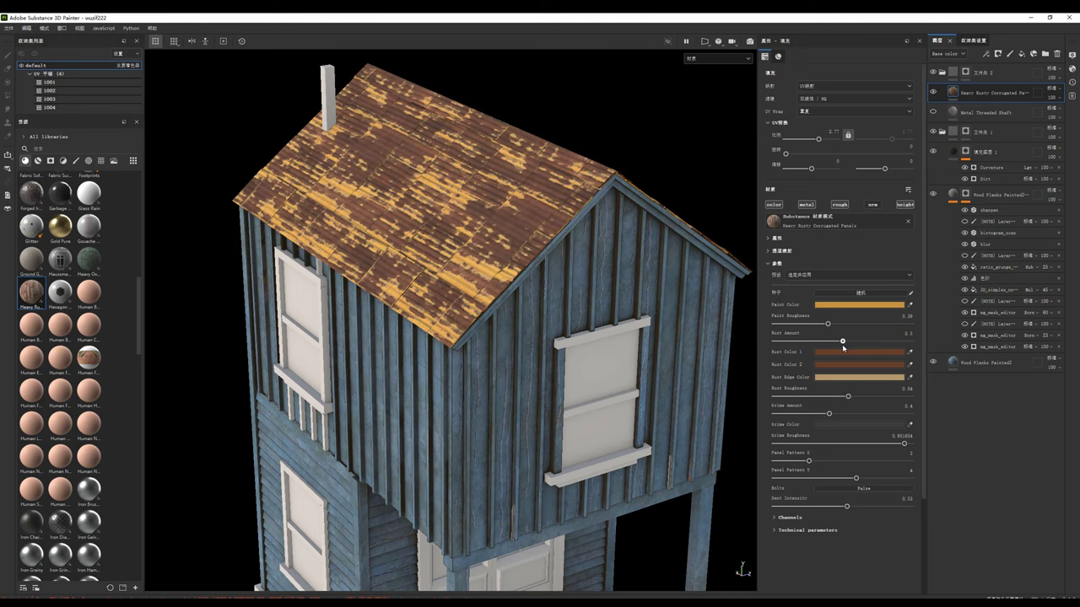
pyautogui.moveTo(548, 325)
pyautogui.keyDown('alt'); pyautogui.mouseDown()
pyautogui.moveTo(502, 325)
pyautogui.moveTo(529, 307)
pyautogui.mouseUp(); pyautogui.keyUp('alt')
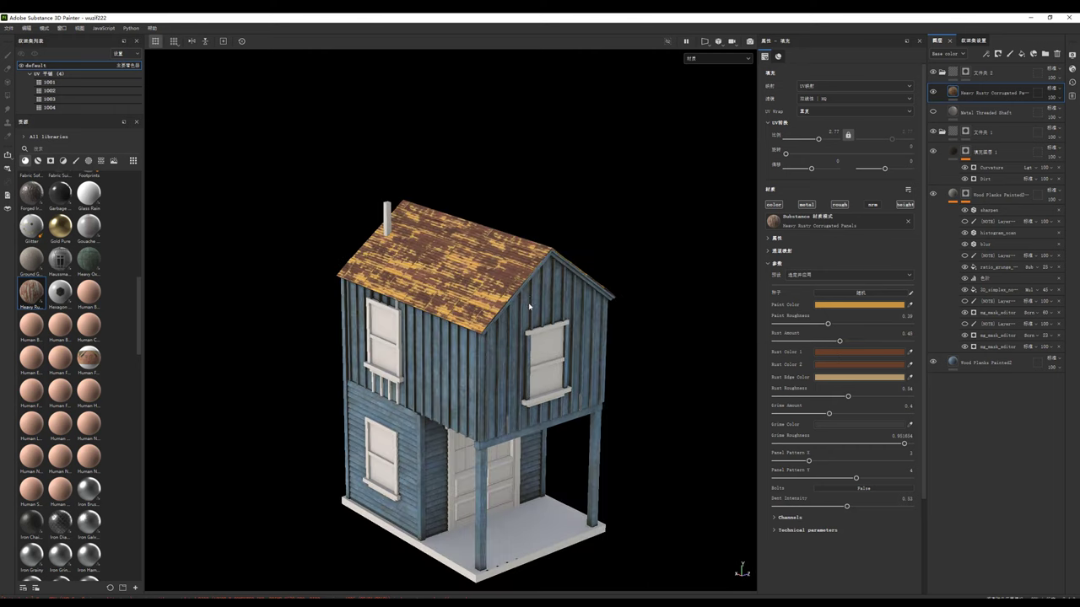
# Step: Change the roof's Paint Color from yellow to a muted mid brown, trying teal and blue first
pyautogui.click(825, 303)
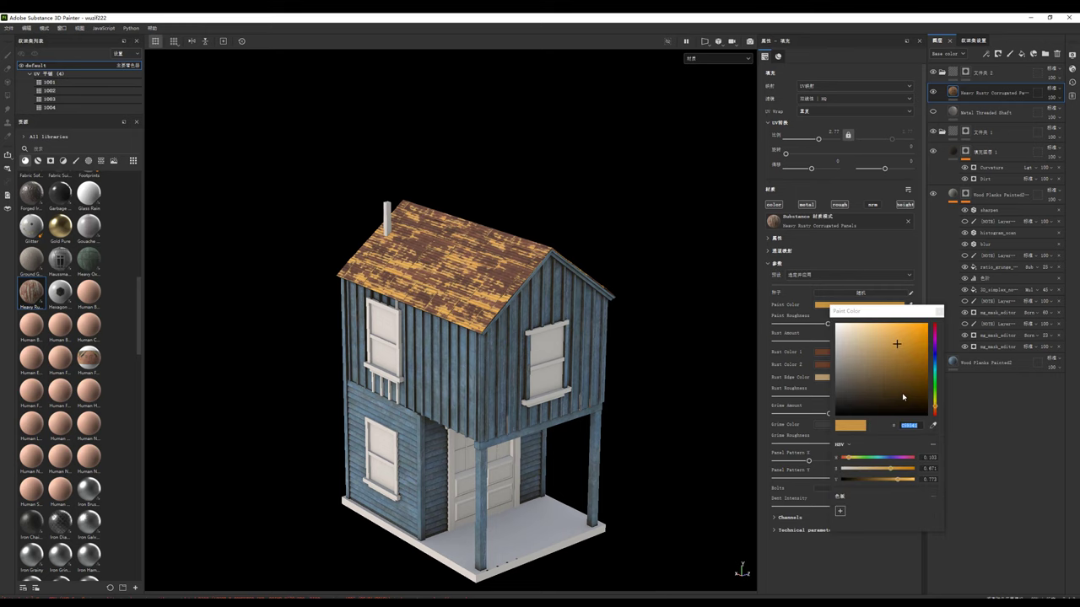
pyautogui.moveTo(937, 394)
pyautogui.mouseDown()
pyautogui.moveTo(934, 368)
pyautogui.moveTo(861, 397)
pyautogui.moveTo(859, 386)
pyautogui.mouseUp()
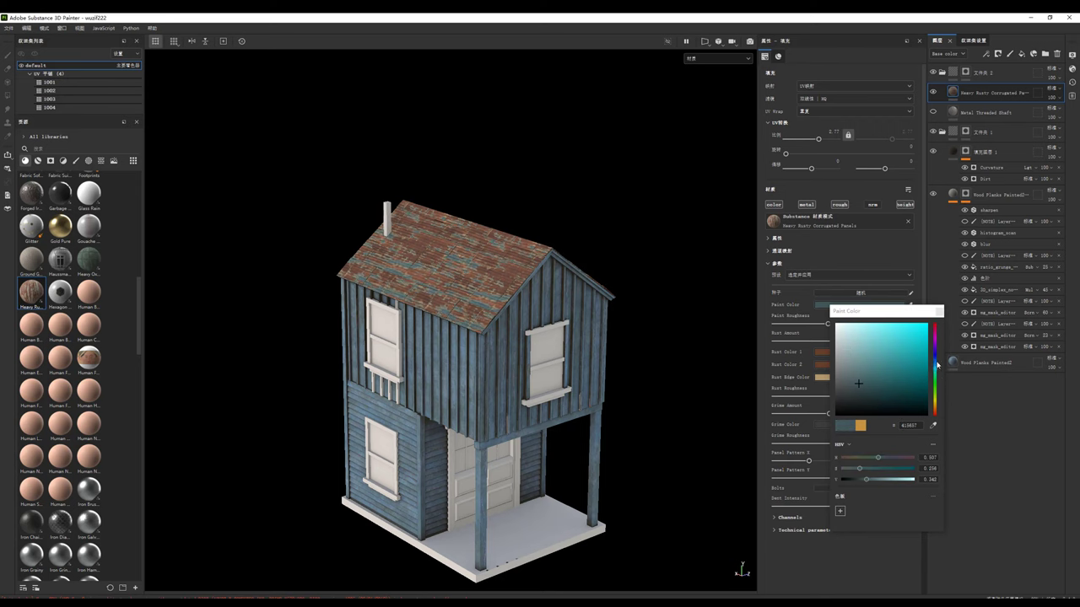
pyautogui.moveTo(937, 364); pyautogui.dragTo(890, 398)
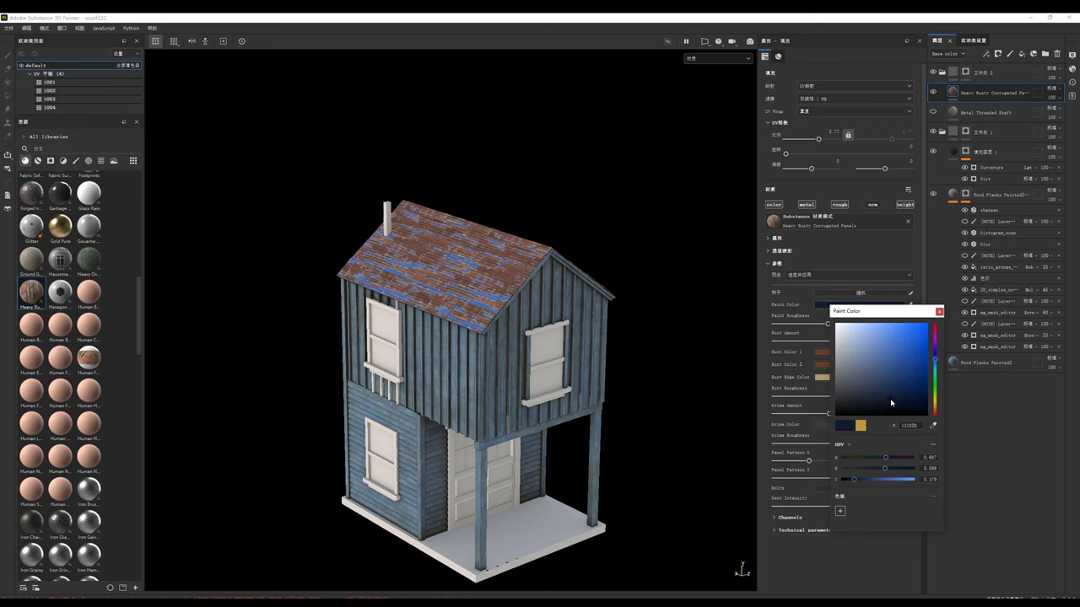
pyautogui.click(934, 411)
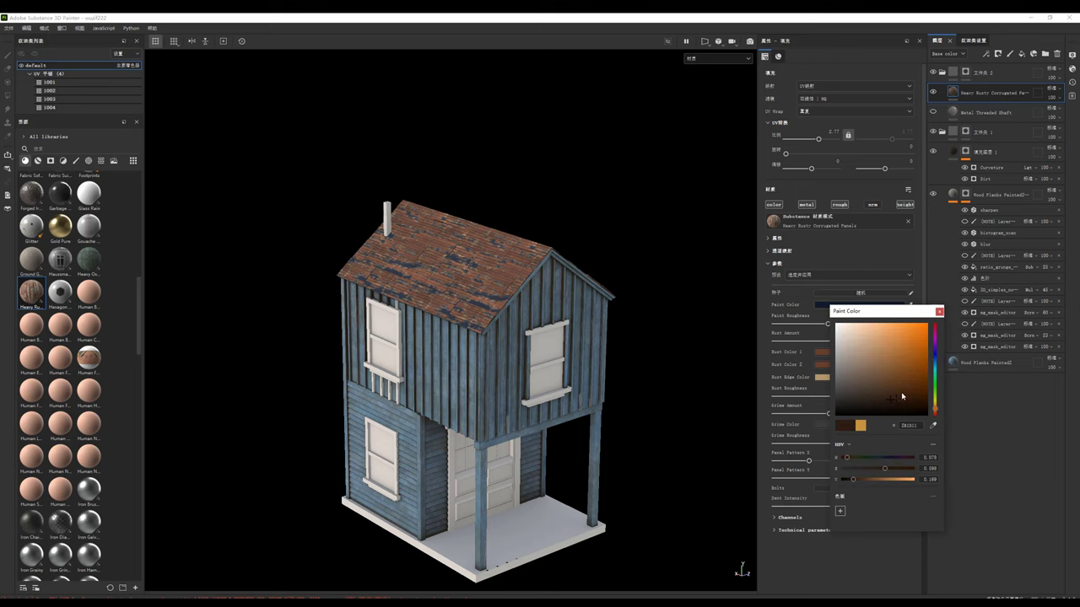
pyautogui.moveTo(897, 387); pyautogui.dragTo(893, 374)
pyautogui.scroll(5, 496, 297)
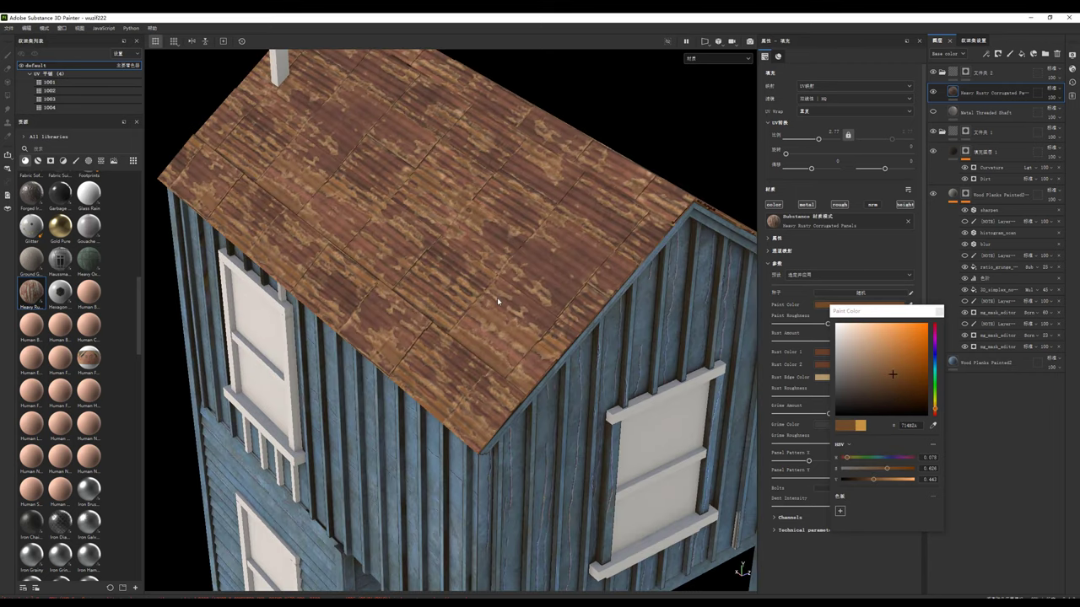
pyautogui.scroll(3, 523, 302)
# Step: Close the colour picker and make the rusty panel tiles slightly larger
pyautogui.click(938, 312)
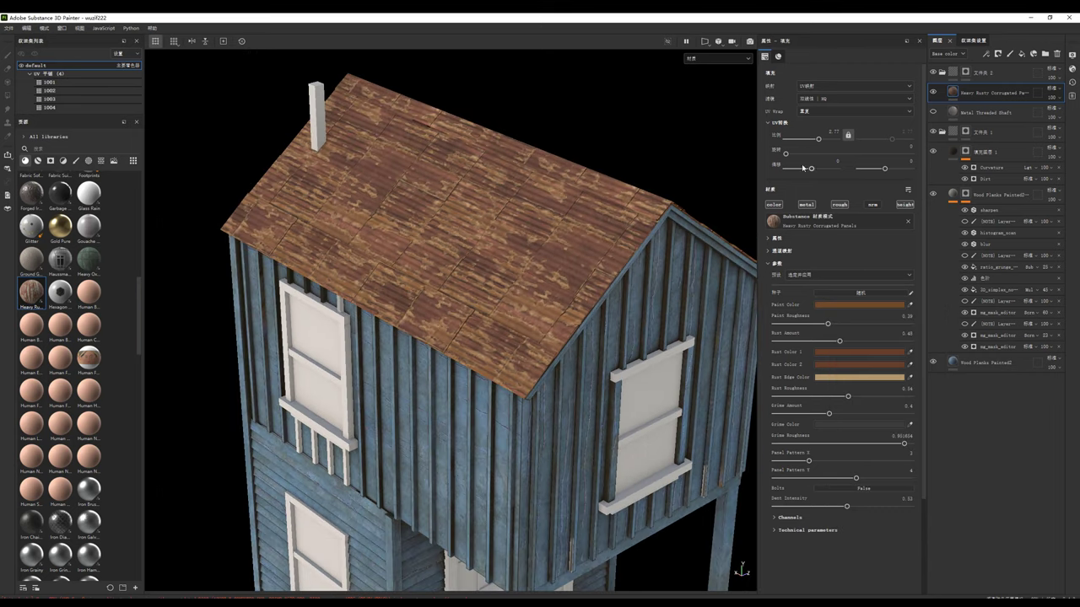
pyautogui.moveTo(815, 140); pyautogui.dragTo(817, 142)
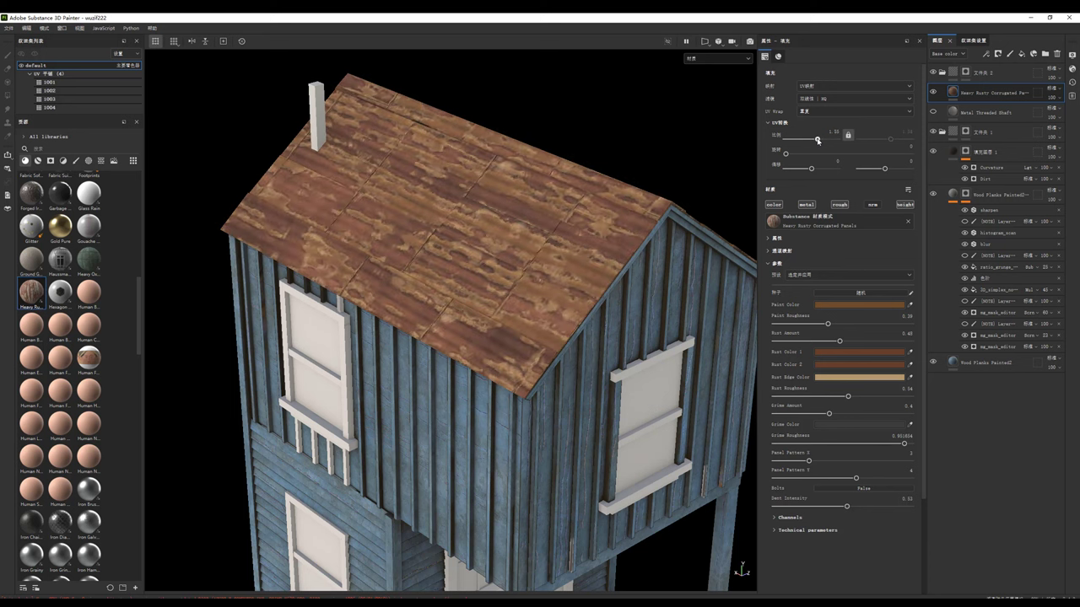
pyautogui.scroll(-5, 581, 250)
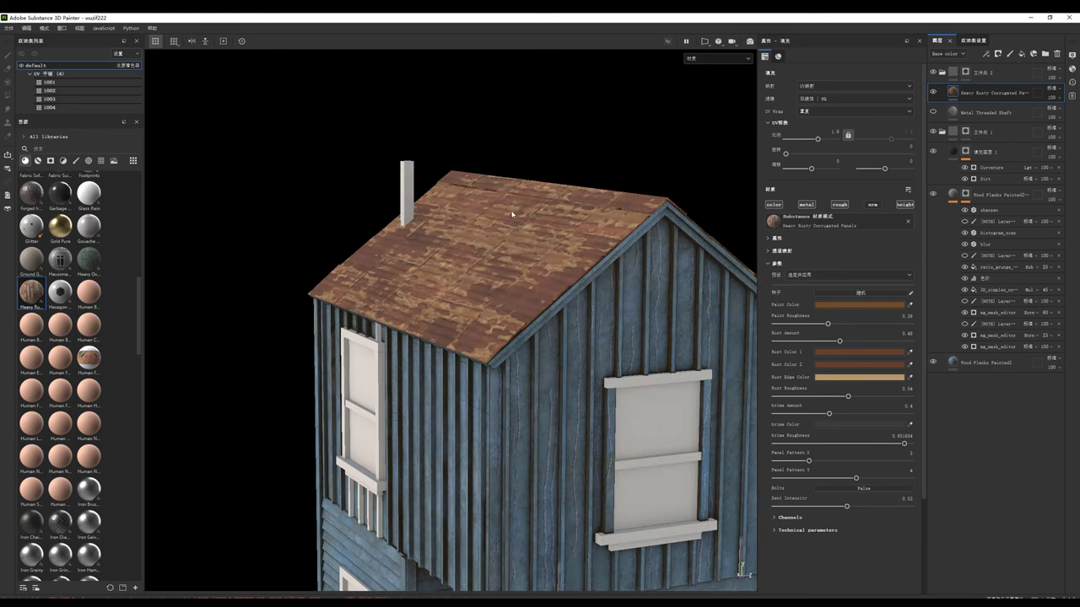
# Step: Show the Metal Threaded Shaft layer, retile it finer, and lower its opacity to 0
pyautogui.click(933, 112)
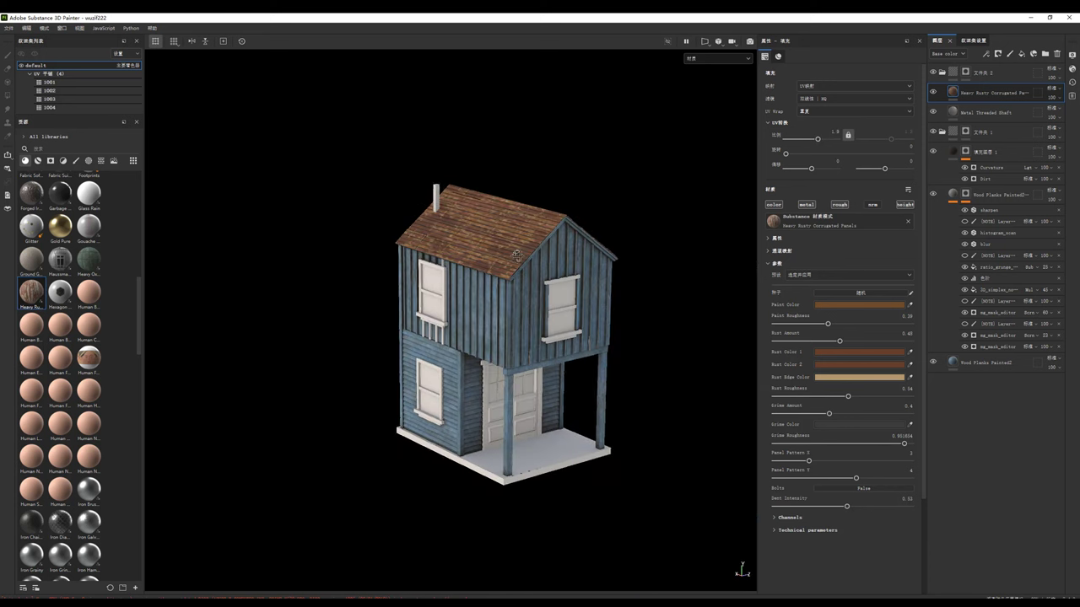
pyautogui.press('f')
pyautogui.click(995, 113)
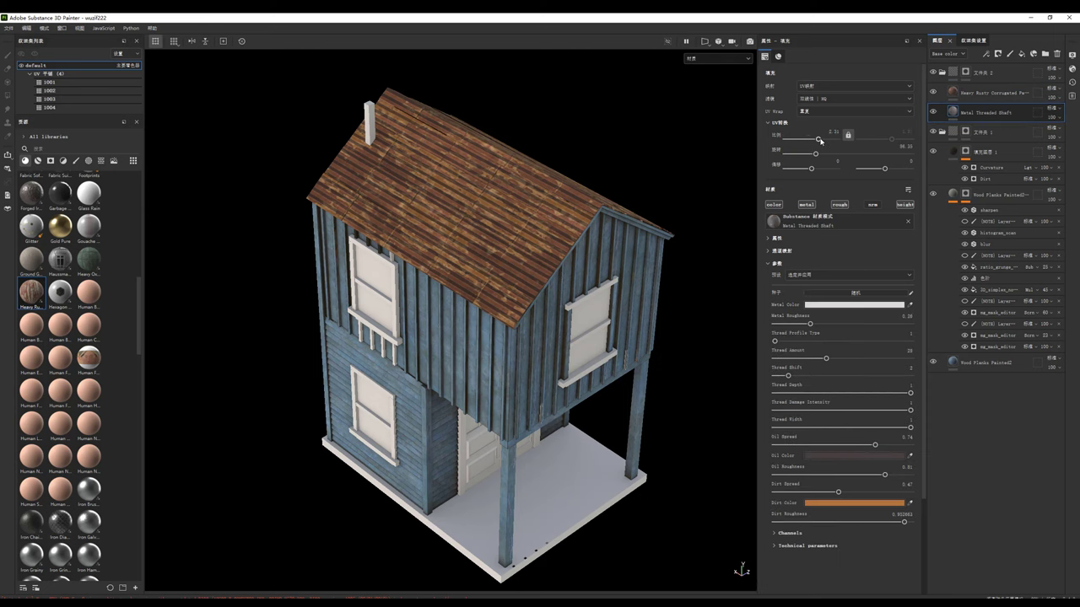
pyautogui.moveTo(819, 141); pyautogui.dragTo(818, 141)
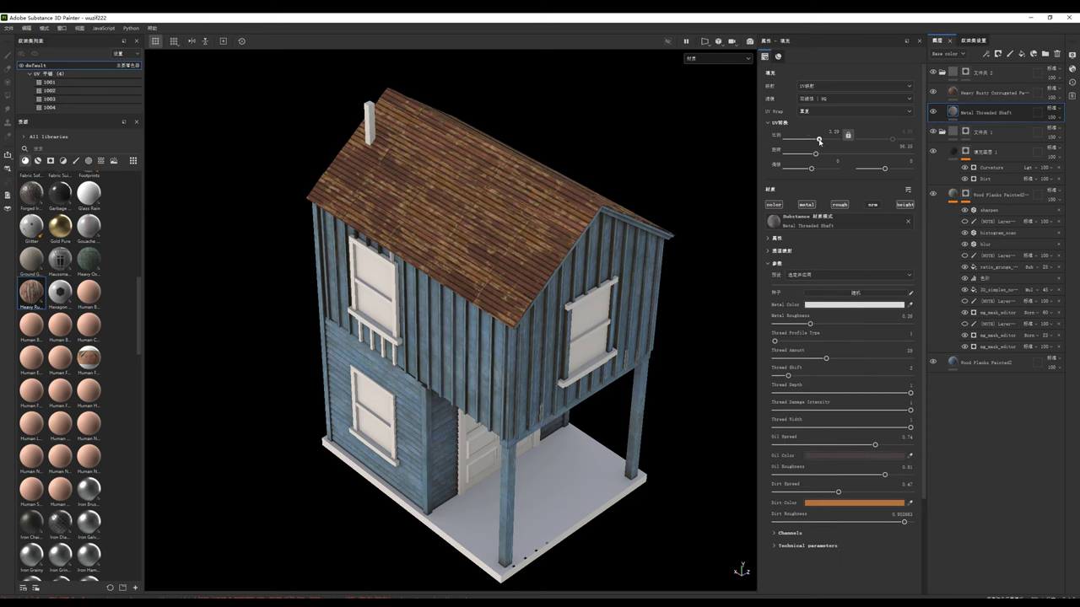
pyautogui.click(933, 112)
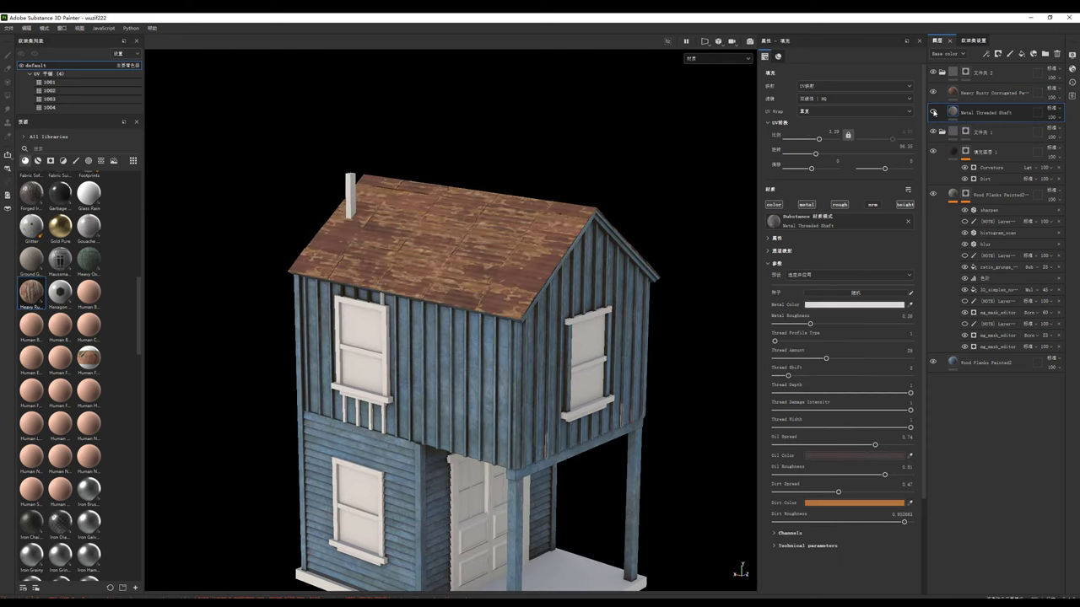
pyautogui.click(933, 112)
pyautogui.doubleClick(933, 112)
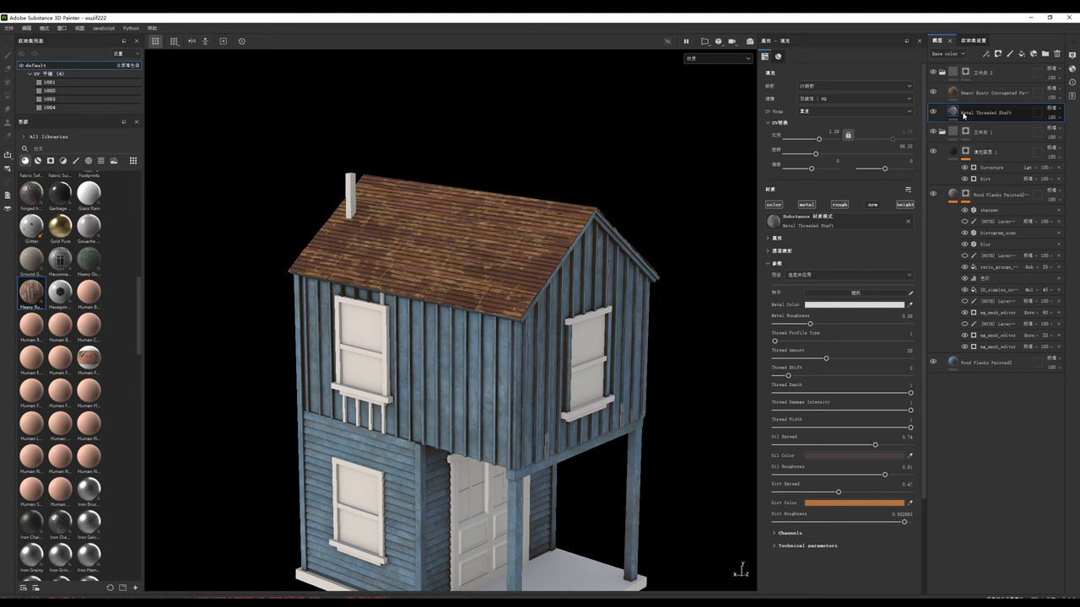
pyautogui.moveTo(1051, 117)
pyautogui.mouseDown()
pyautogui.moveTo(1062, 131)
pyautogui.moveTo(1038, 133)
pyautogui.mouseUp()
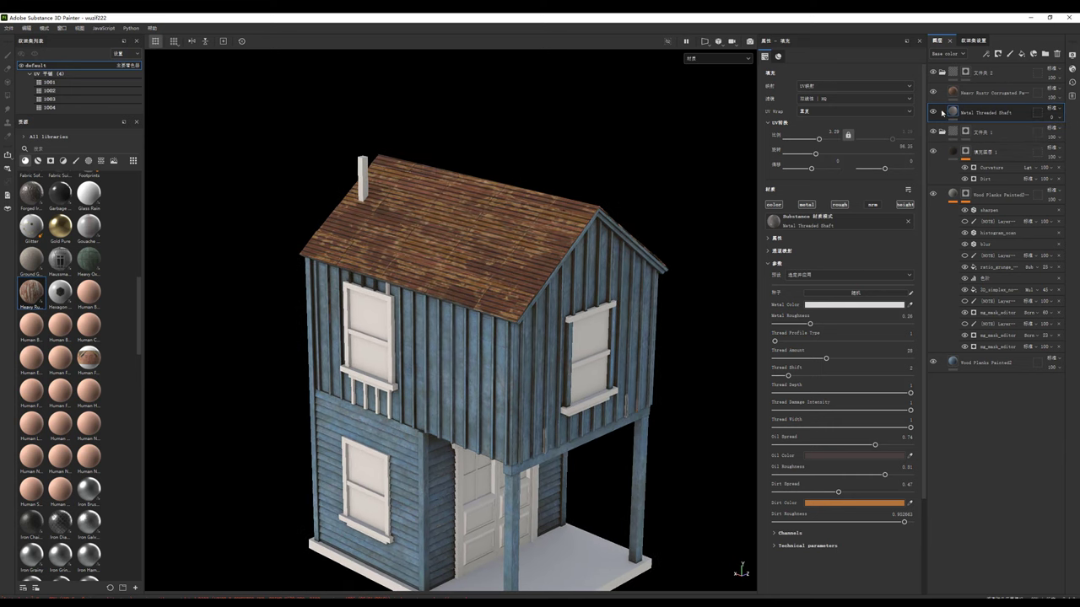
pyautogui.click(933, 112)
# Step: Hide the Metal Threaded Shaft layer again after viewing the roof
pyautogui.keyDown('alt'); pyautogui.moveTo(523, 253); pyautogui.dragTo(571, 255); pyautogui.keyUp('alt')
pyautogui.scroll(5, 565, 252)
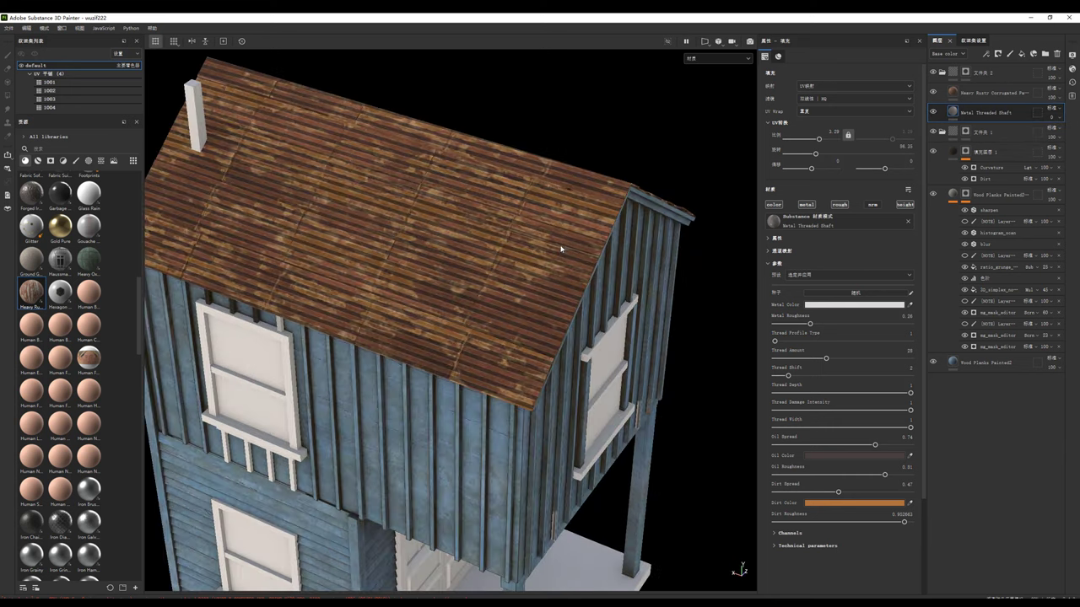
pyautogui.scroll(-2, 544, 218)
pyautogui.click(933, 112)
pyautogui.scroll(-3, 461, 300)
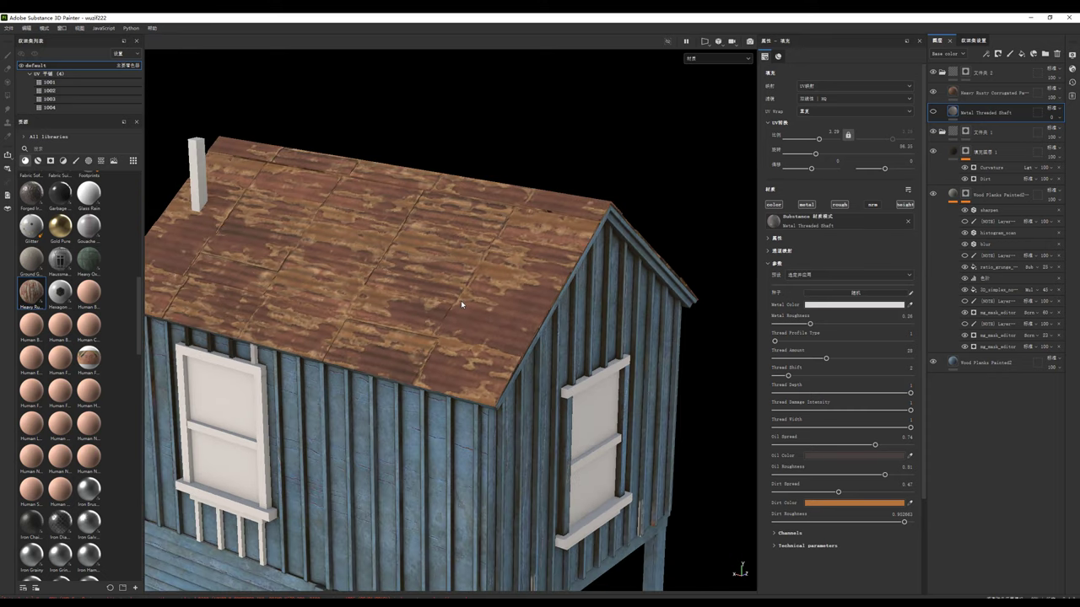
pyautogui.scroll(-2, 449, 306)
pyautogui.keyDown('alt'); pyautogui.moveTo(449, 306); pyautogui.dragTo(460, 282); pyautogui.keyUp('alt')
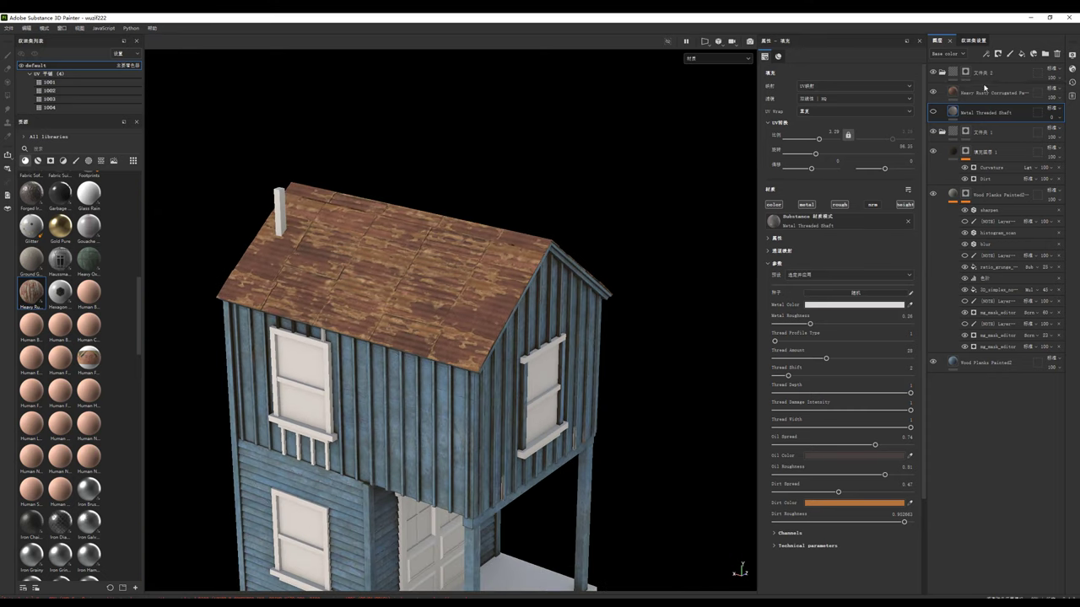
# Step: Set the Heavy Rusty Corrugated Panels UV Scale to 2
pyautogui.click(983, 90)
pyautogui.write('2')
pyautogui.press('Return')
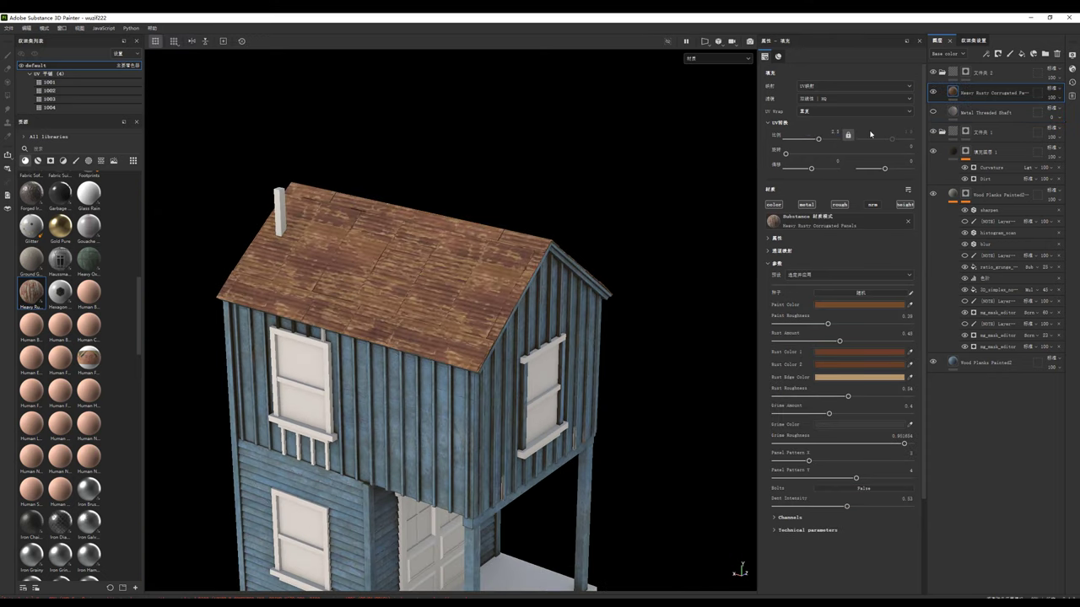
pyautogui.scroll(-3, 474, 305)
# Step: Set roof Grime Amount to about 0.86, Panel Pattern X 4 and Y 2, and UV Scale about 1.33
pyautogui.scroll(3, 548, 320)
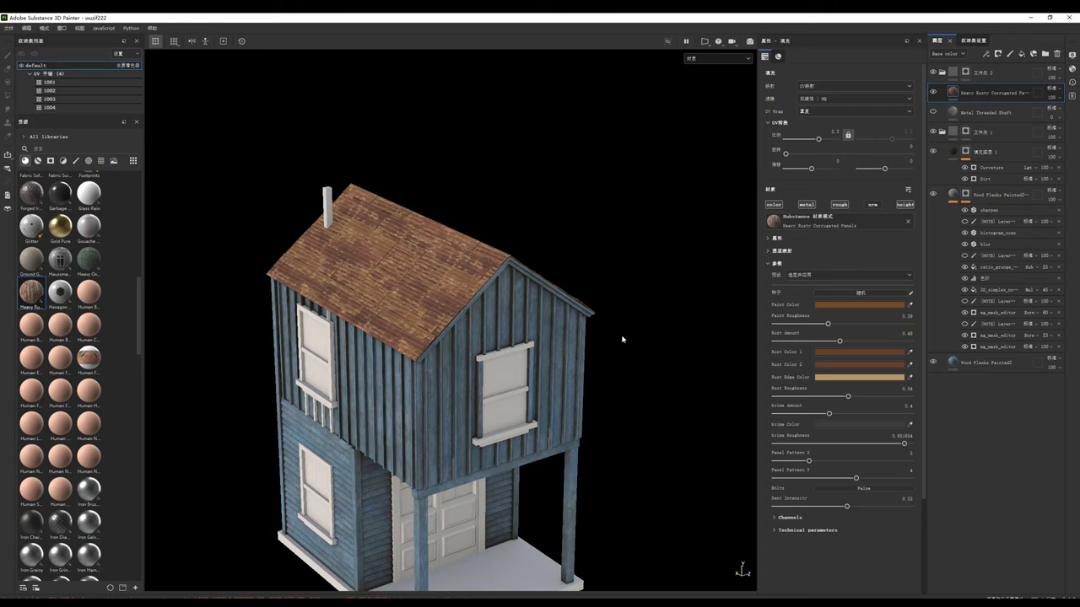
pyautogui.click(817, 414)
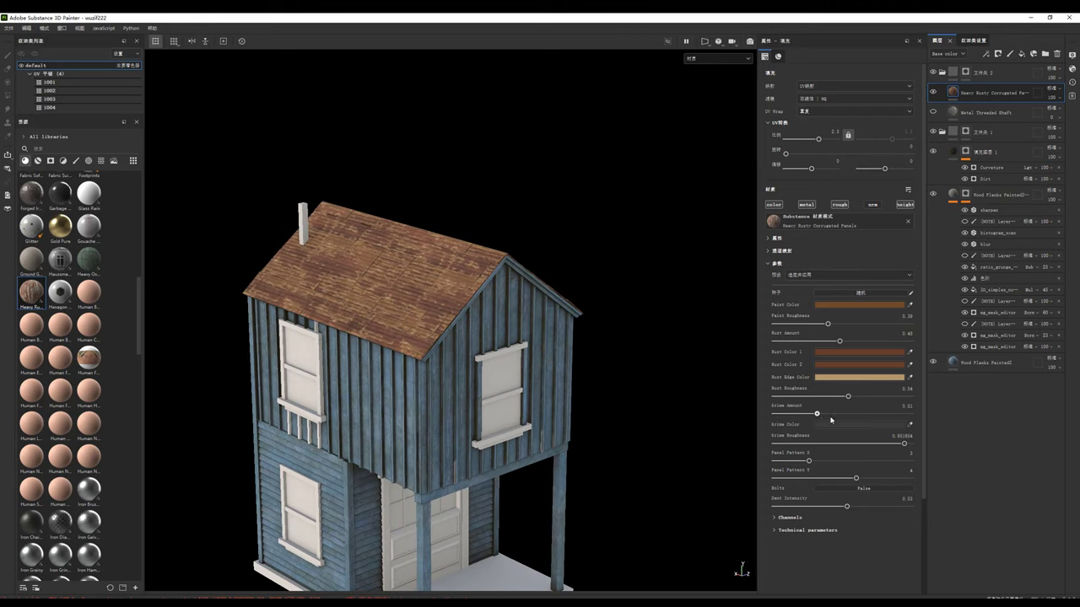
pyautogui.moveTo(887, 419)
pyautogui.mouseDown()
pyautogui.moveTo(915, 413)
pyautogui.moveTo(891, 420)
pyautogui.mouseUp()
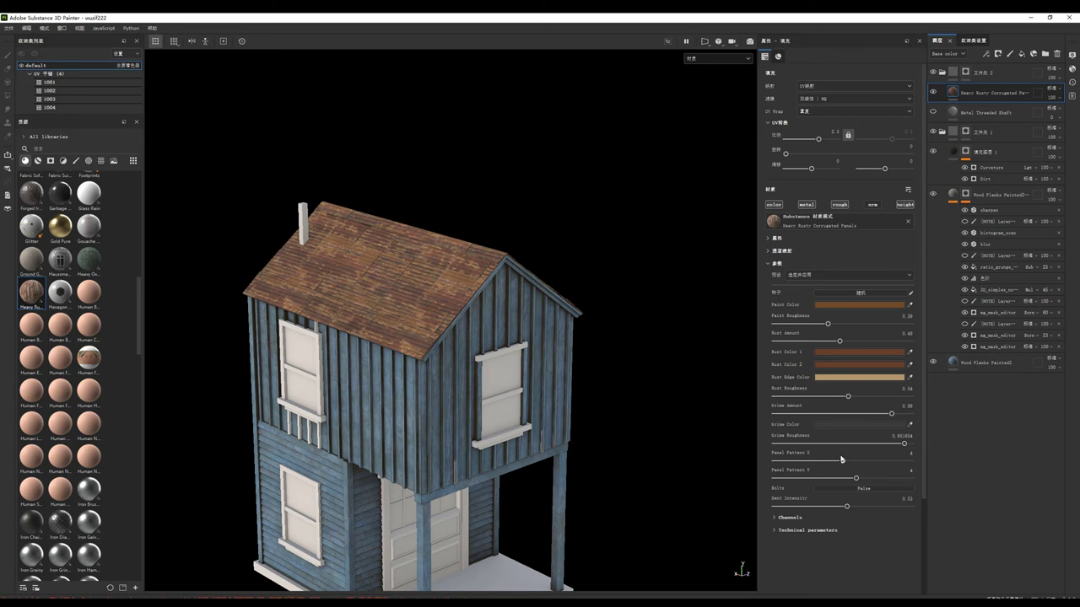
pyautogui.moveTo(842, 458)
pyautogui.mouseDown()
pyautogui.moveTo(851, 462)
pyautogui.moveTo(812, 483)
pyautogui.mouseUp()
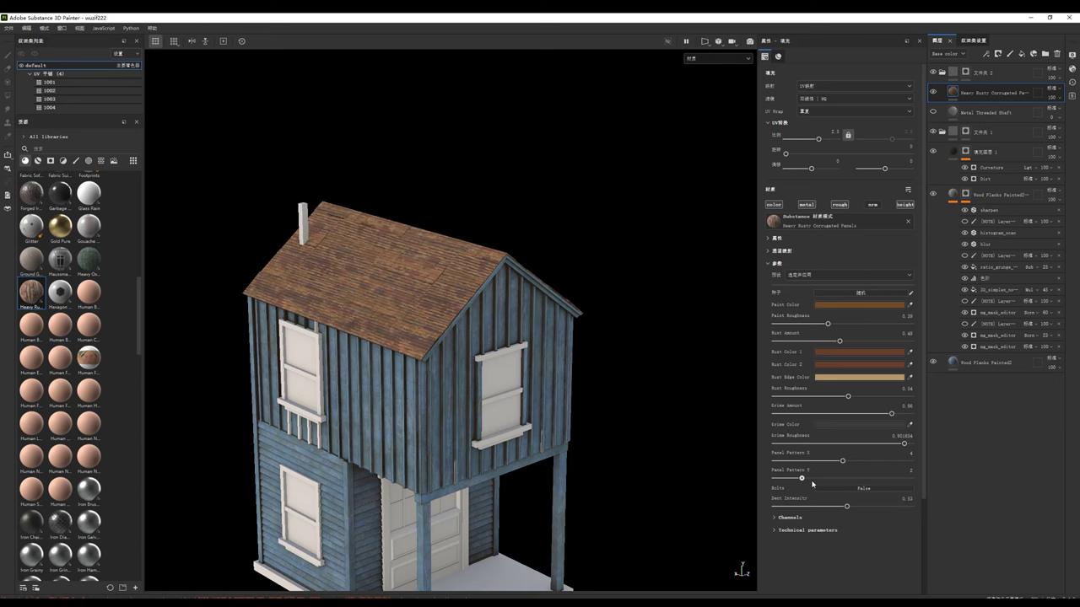
pyautogui.keyDown('alt'); pyautogui.moveTo(384, 271); pyautogui.dragTo(404, 270); pyautogui.keyUp('alt')
pyautogui.moveTo(826, 143); pyautogui.dragTo(818, 142)
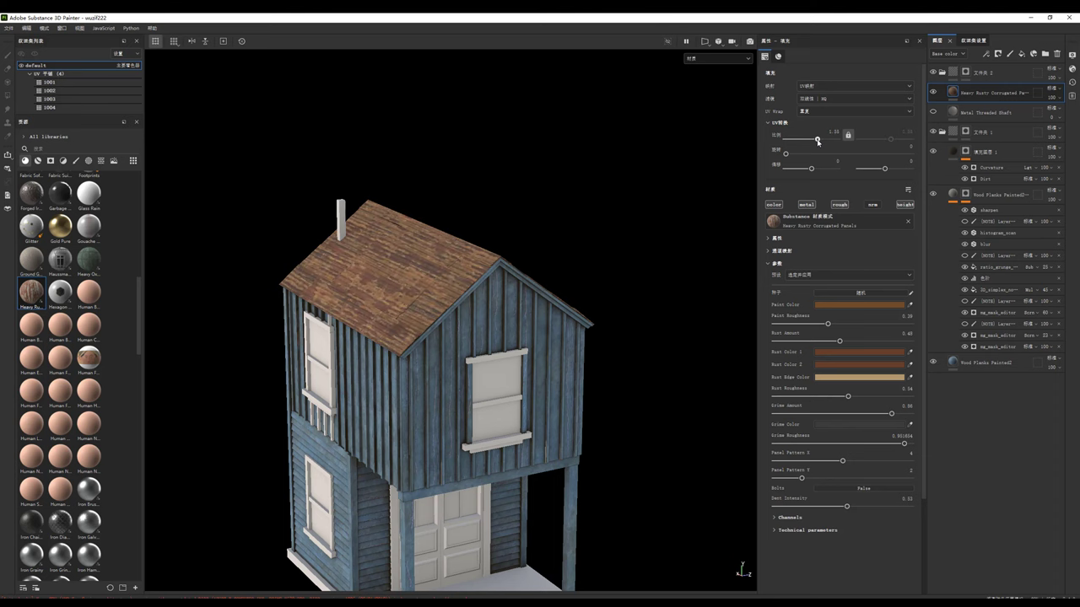
pyautogui.scroll(2, 409, 320)
pyautogui.scroll(3, 403, 255)
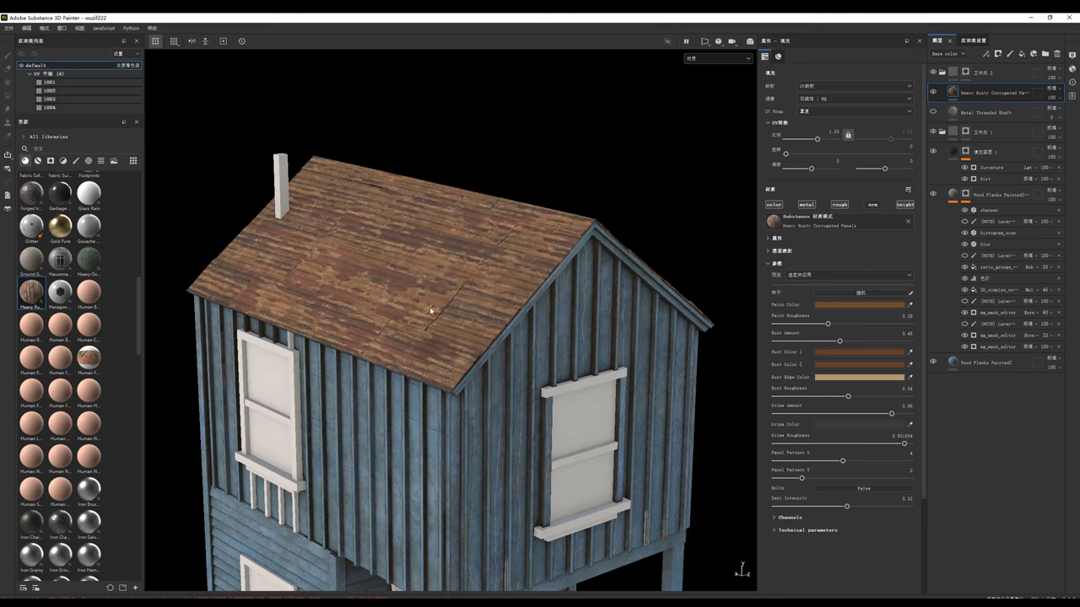
pyautogui.scroll(-2, 404, 254)
pyautogui.scroll(-2, 579, 248)
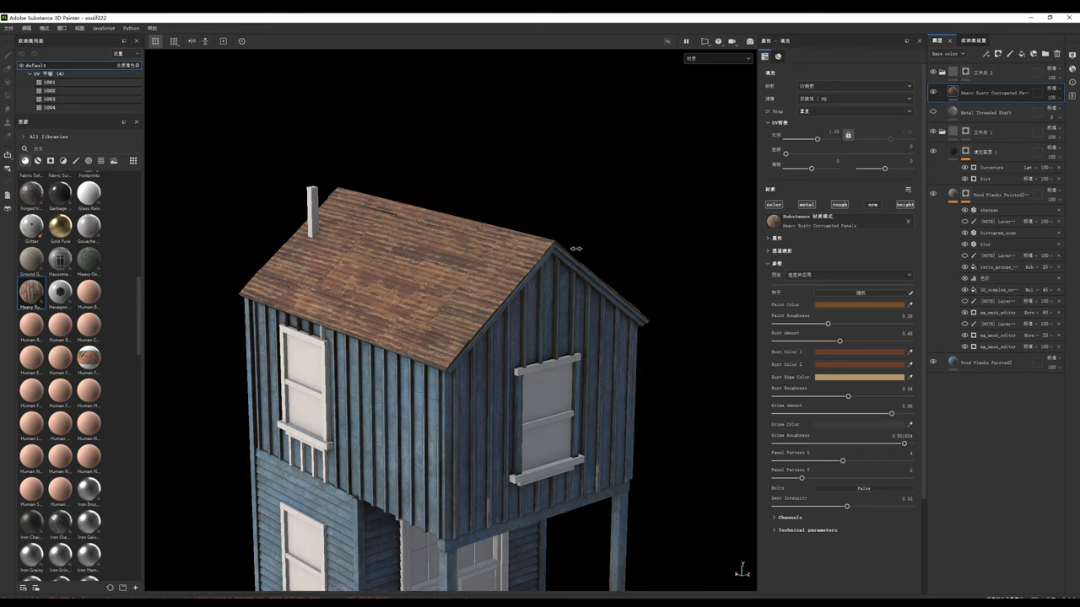
pyautogui.scroll(-2, 539, 257)
pyautogui.rightClick(550, 278)
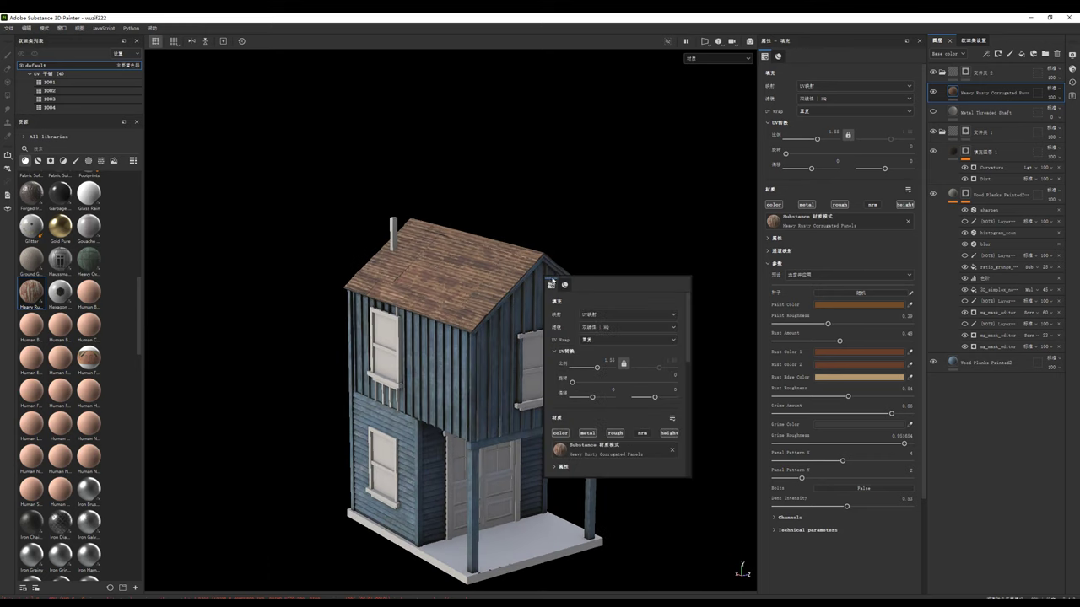
pyautogui.keyDown('alt'); pyautogui.moveTo(550, 278); pyautogui.dragTo(527, 289); pyautogui.keyUp('alt')
pyautogui.scroll(1, 528, 289)
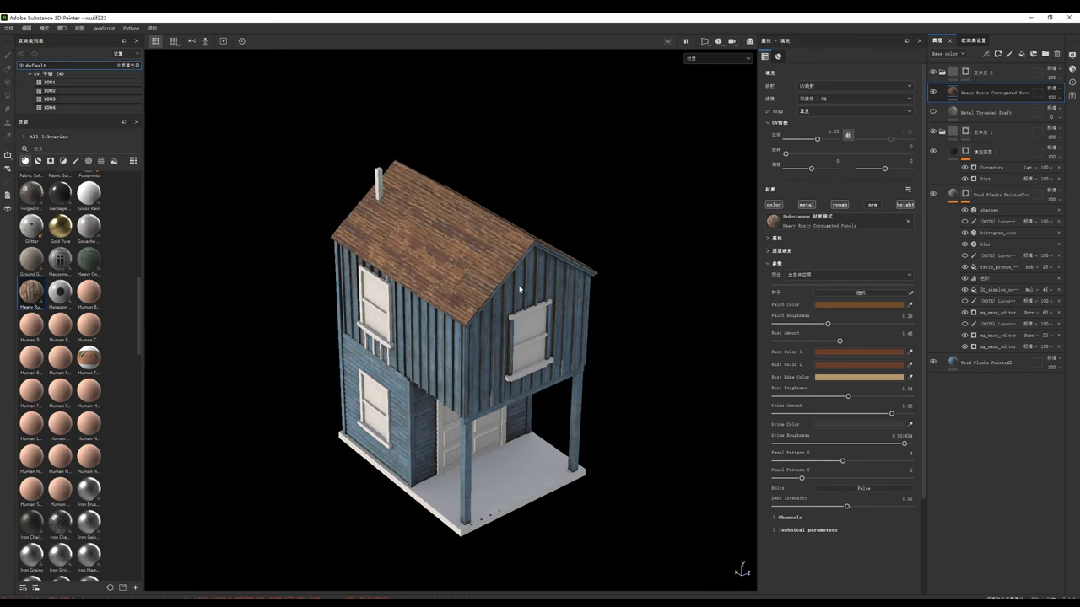
pyautogui.scroll(2, 516, 290)
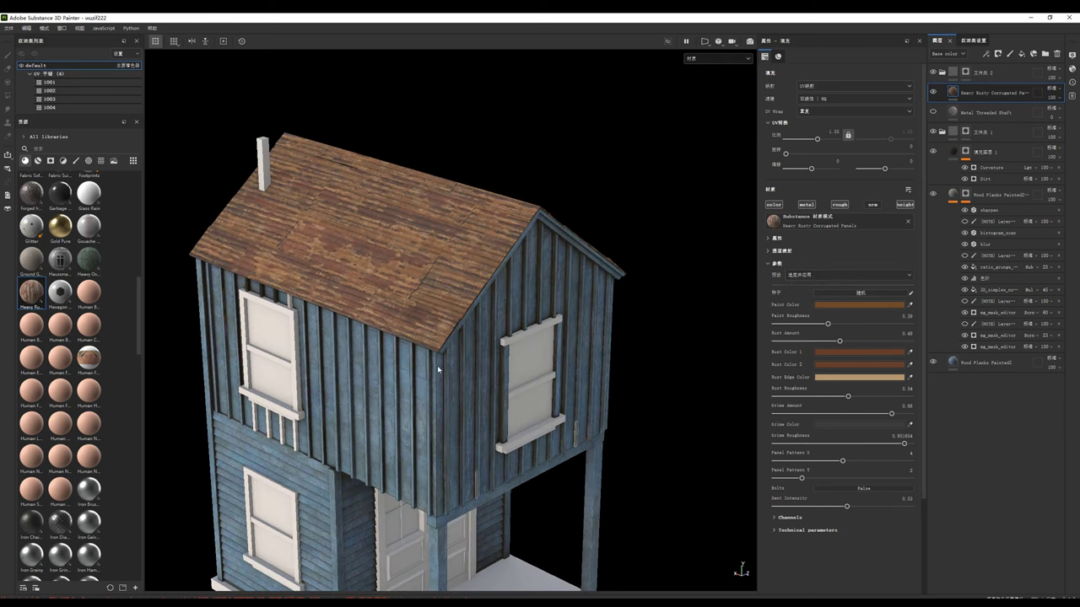
pyautogui.scroll(-2, 506, 253)
pyautogui.scroll(3, 46, 378)
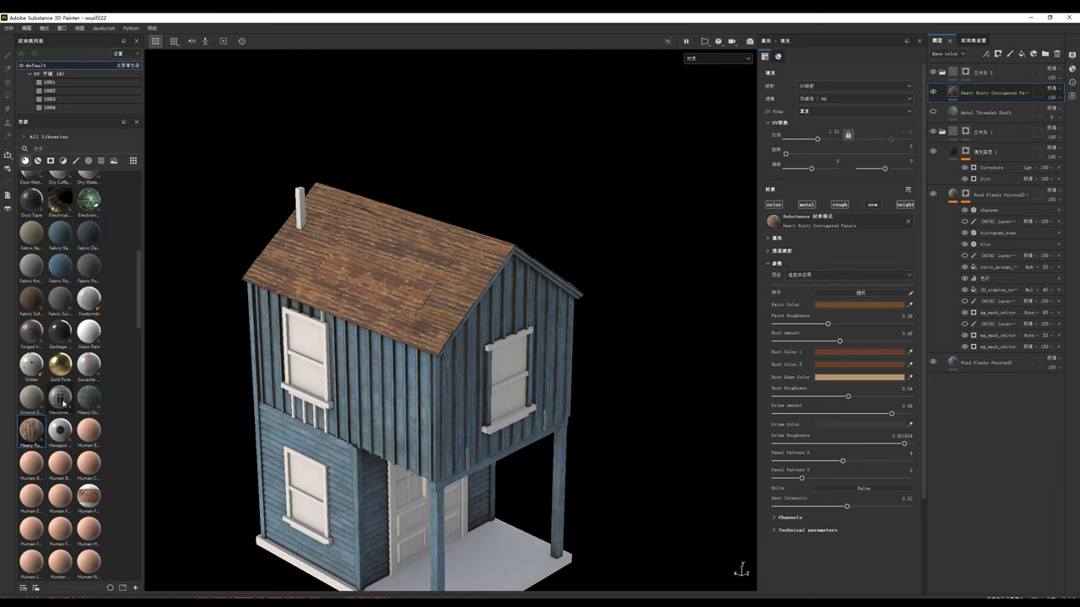
pyautogui.moveTo(60, 399)
pyautogui.scroll(2, 63, 404)
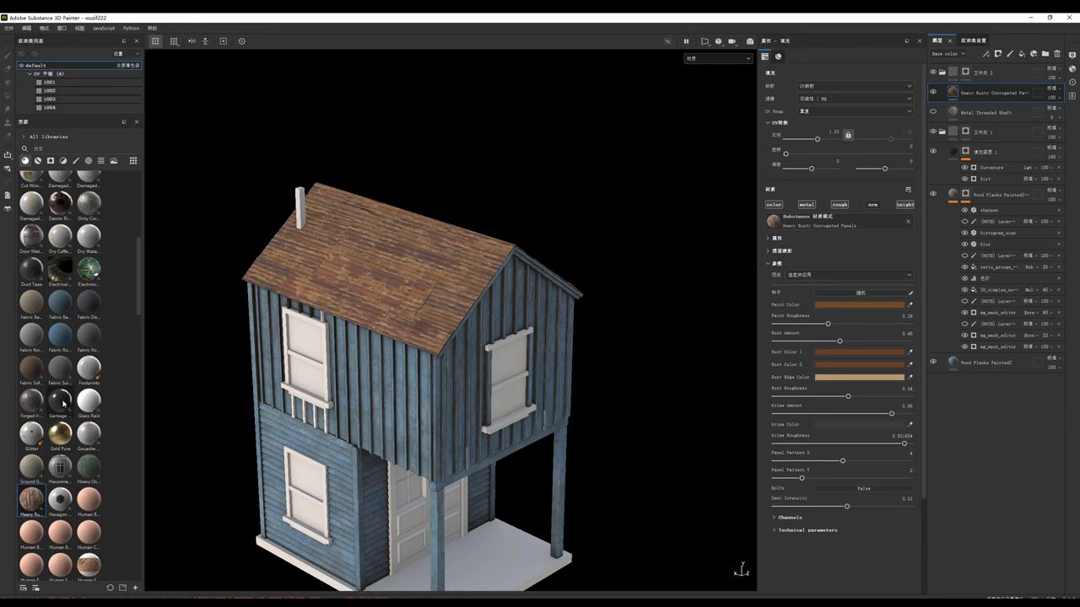
pyautogui.scroll(2, 63, 404)
pyautogui.scroll(4, 64, 404)
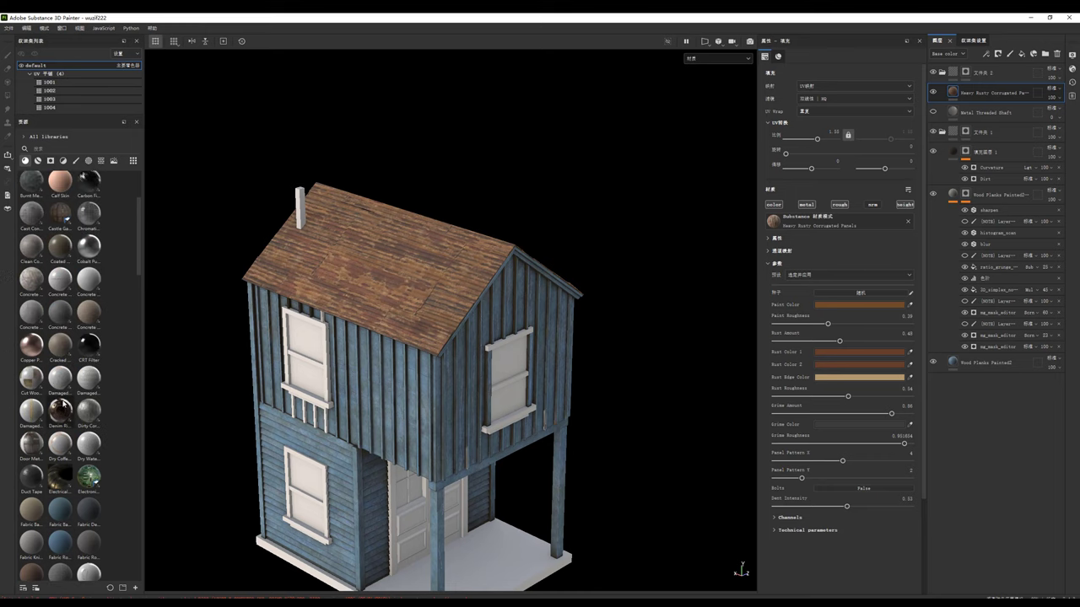
pyautogui.scroll(3, 63, 404)
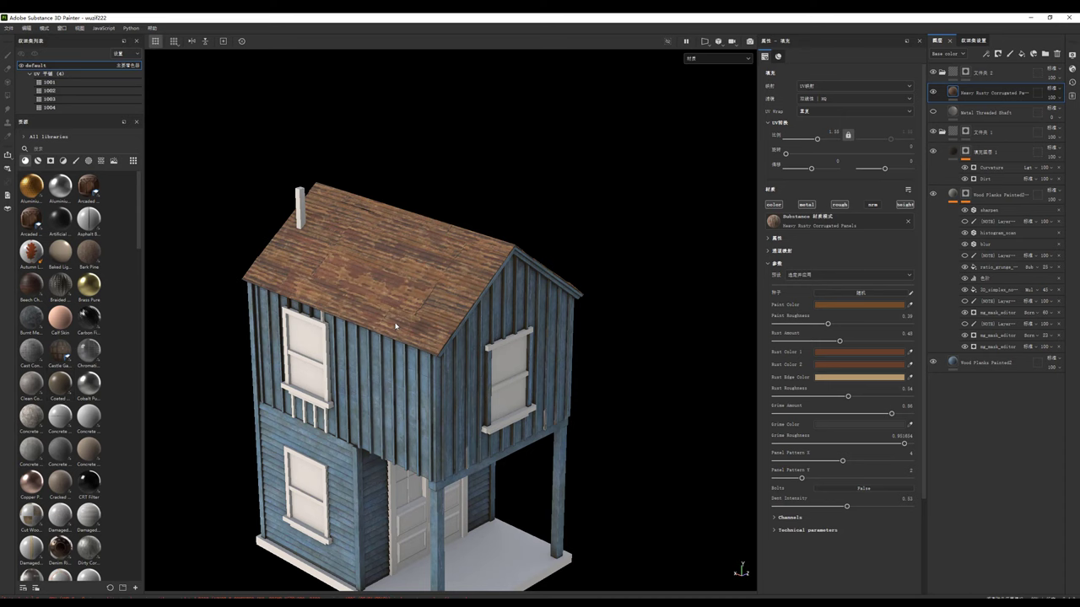
pyautogui.scroll(-3, 388, 321)
pyautogui.scroll(-2, 413, 363)
pyautogui.moveTo(424, 384); pyautogui.dragTo(439, 318, button='middle')
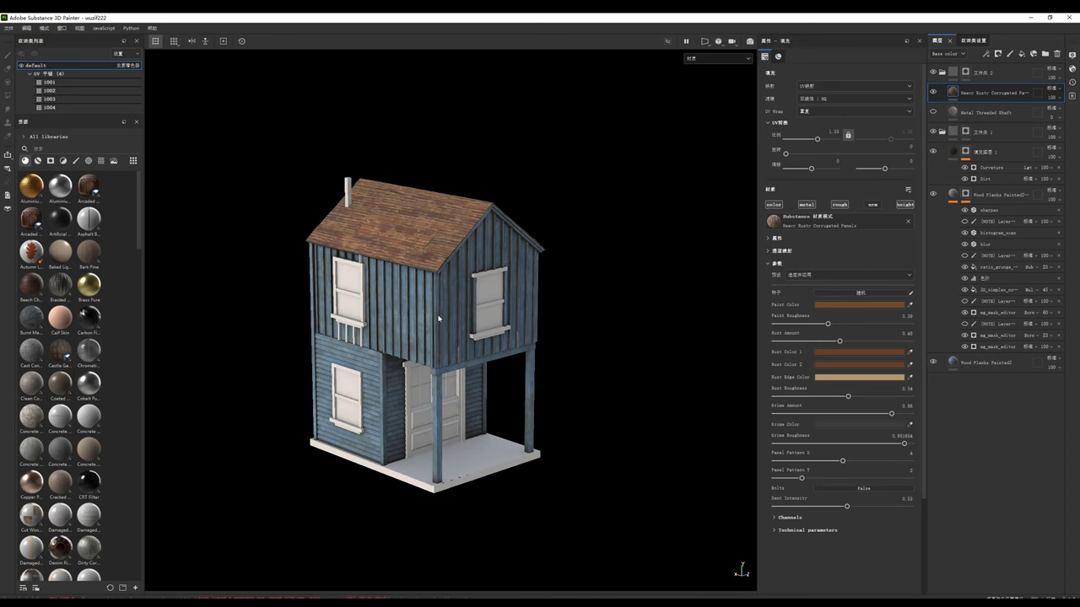
pyautogui.scroll(2, 440, 335)
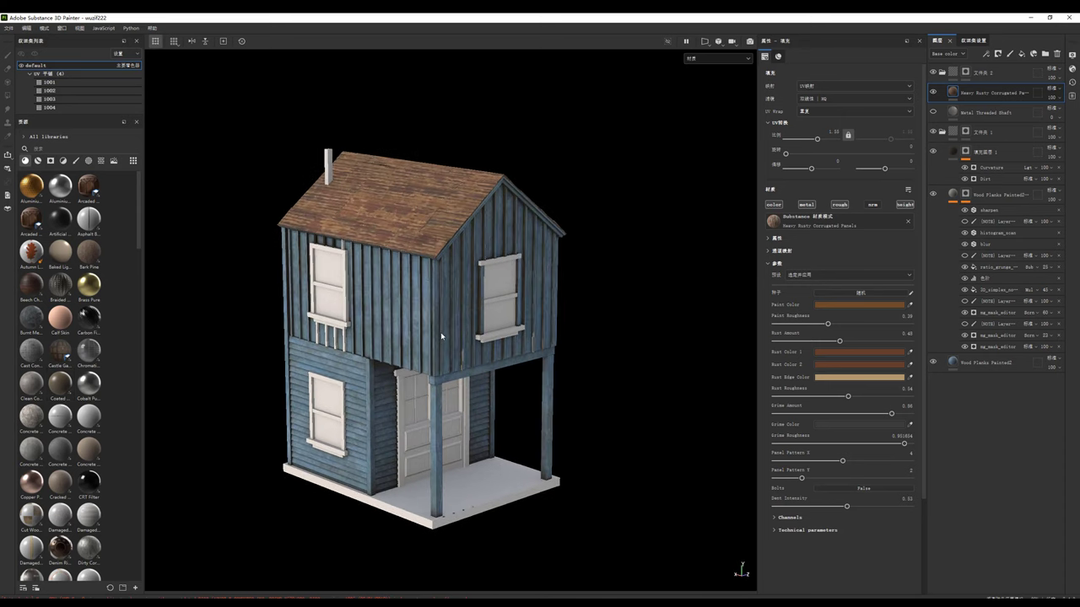
pyautogui.keyDown('alt'); pyautogui.moveTo(438, 331); pyautogui.dragTo(421, 339); pyautogui.keyUp('alt')
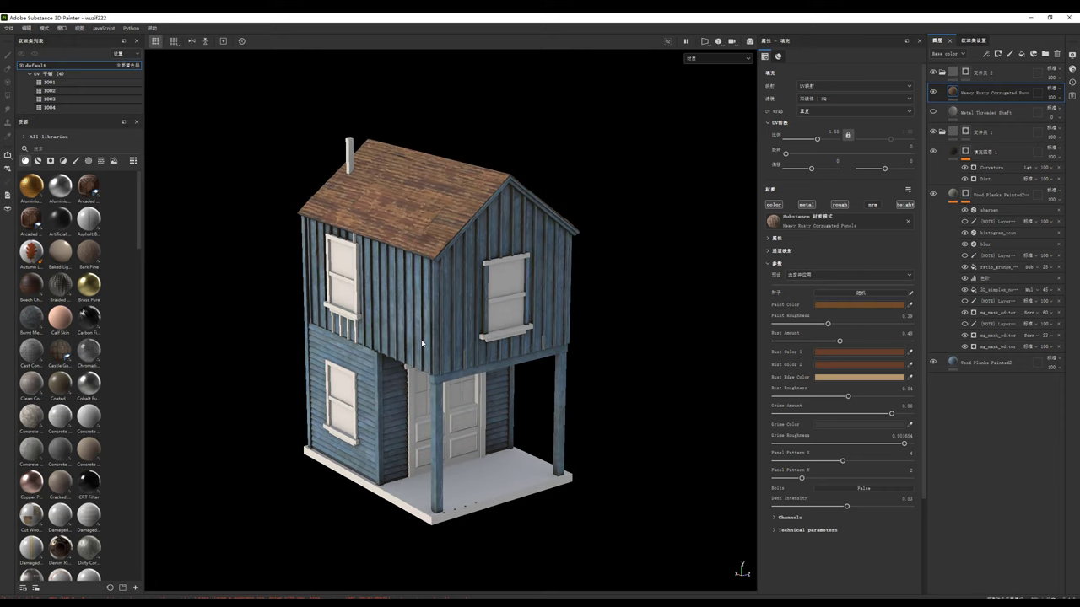
pyautogui.moveTo(540, 268)
pyautogui.keyDown('alt'); pyautogui.mouseDown()
pyautogui.moveTo(474, 273)
pyautogui.moveTo(489, 434)
pyautogui.moveTo(467, 387)
pyautogui.mouseUp(); pyautogui.keyUp('alt')
pyautogui.scroll(5, 467, 440)
pyautogui.scroll(-3, 468, 440)
pyautogui.scroll(-2, 476, 435)
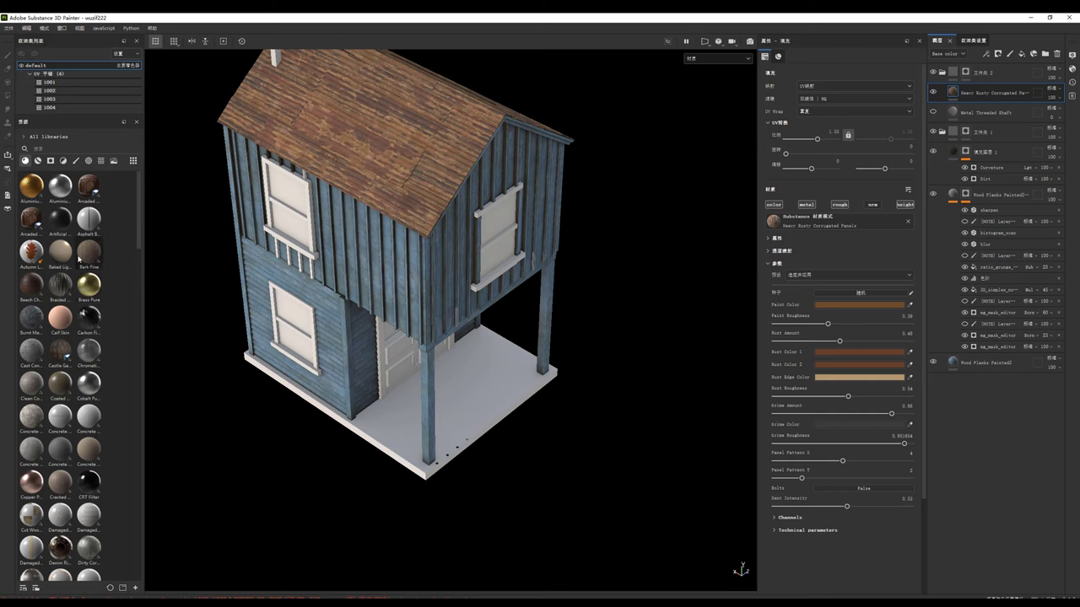
pyautogui.scroll(-2, 79, 292)
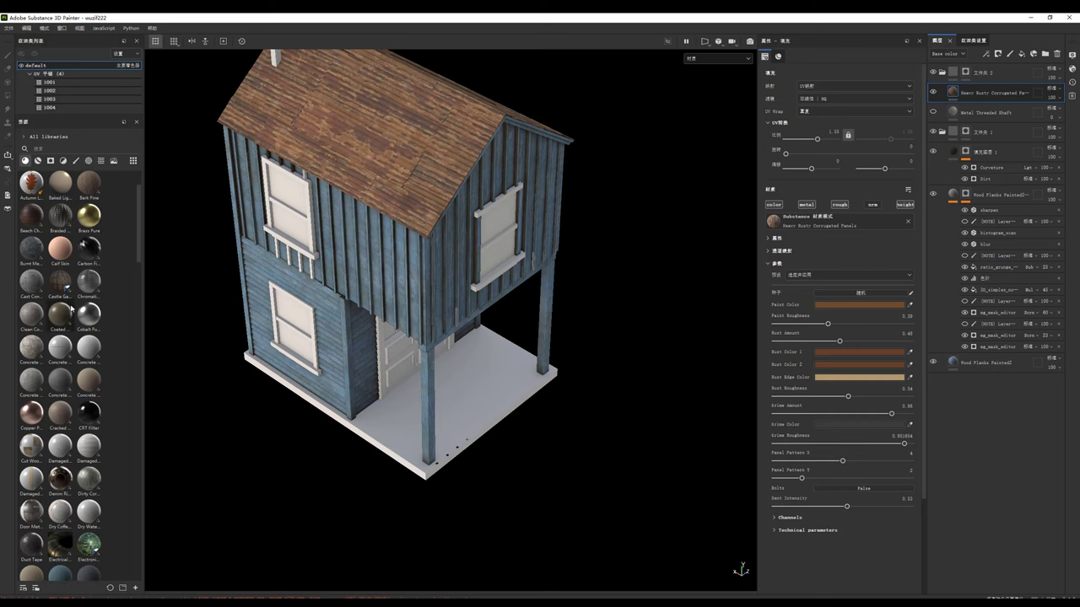
pyautogui.scroll(-3, 67, 296)
pyautogui.scroll(-4, 69, 302)
pyautogui.scroll(-3, 71, 308)
pyautogui.scroll(-2, 71, 308)
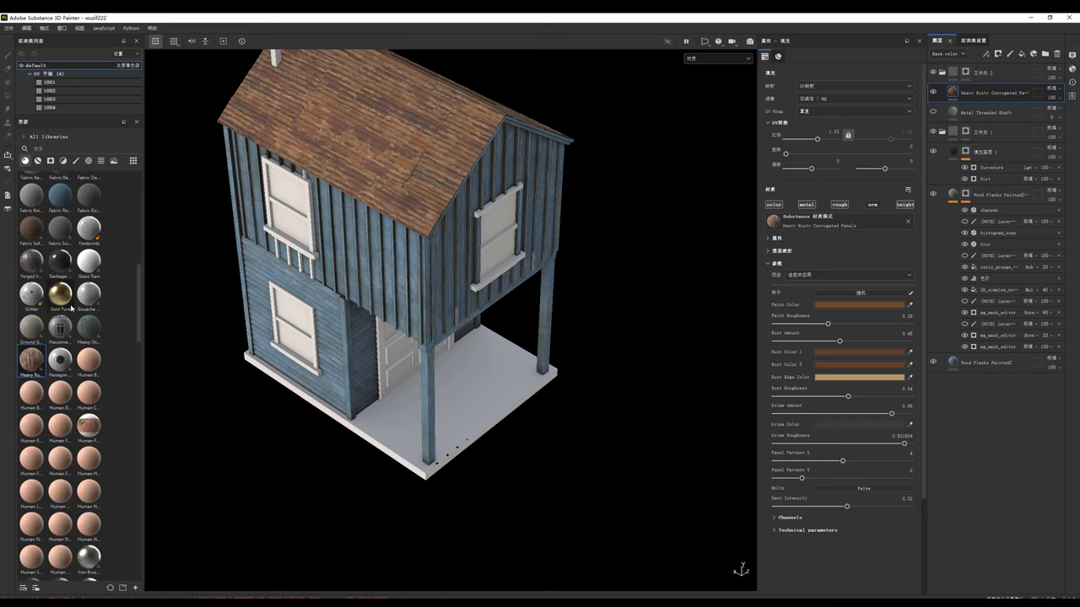
pyautogui.scroll(-5, 71, 309)
pyautogui.scroll(-4, 71, 309)
pyautogui.scroll(-4, 71, 309)
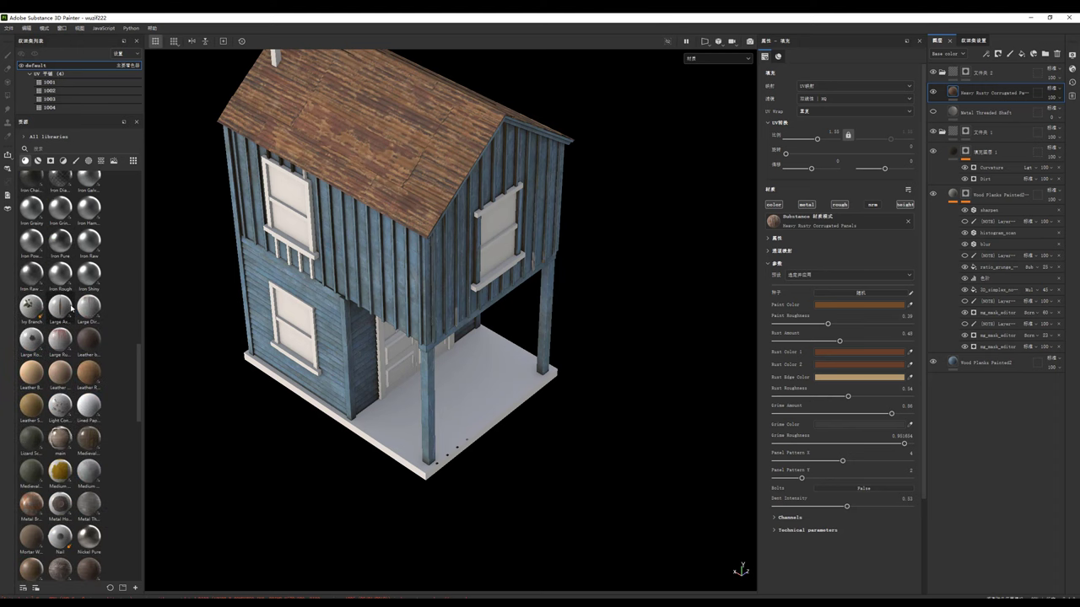
pyautogui.scroll(-2, 71, 308)
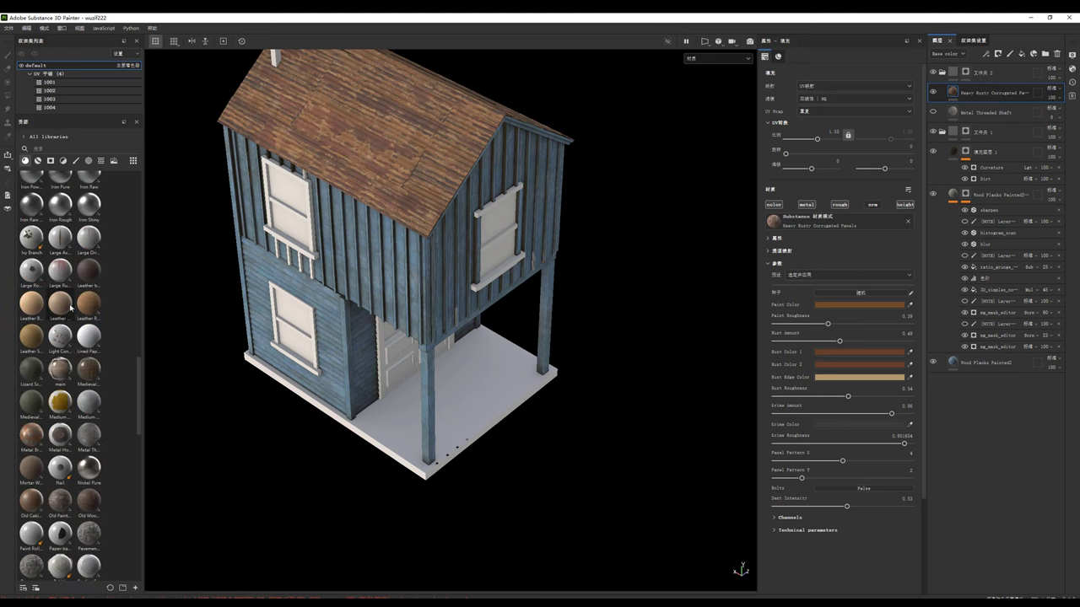
pyautogui.scroll(-2, 71, 308)
pyautogui.scroll(-2, 71, 309)
pyautogui.scroll(-2, 71, 308)
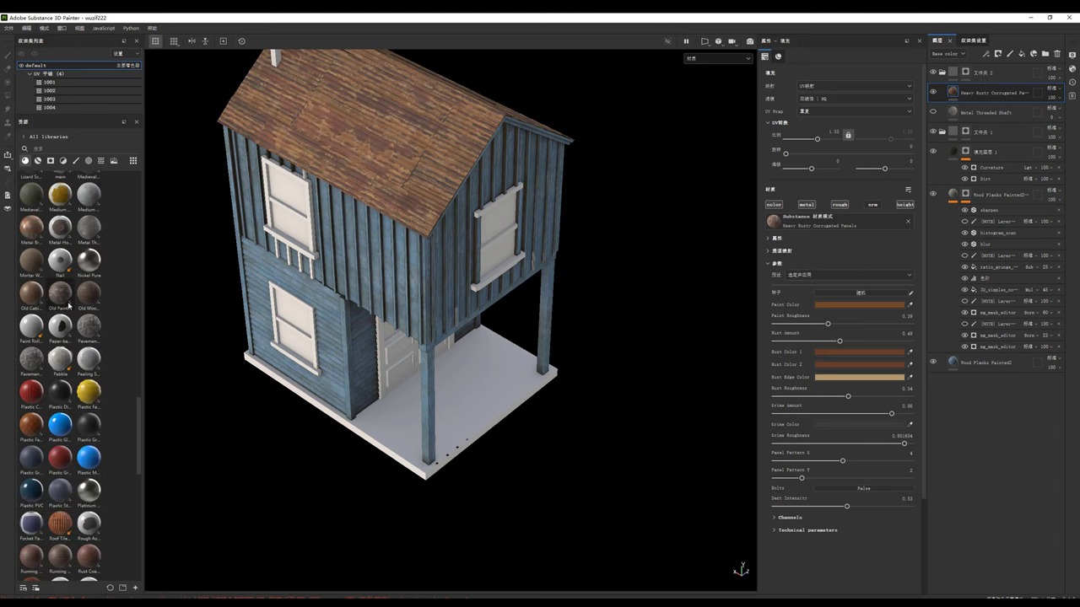
pyautogui.scroll(-2, 68, 306)
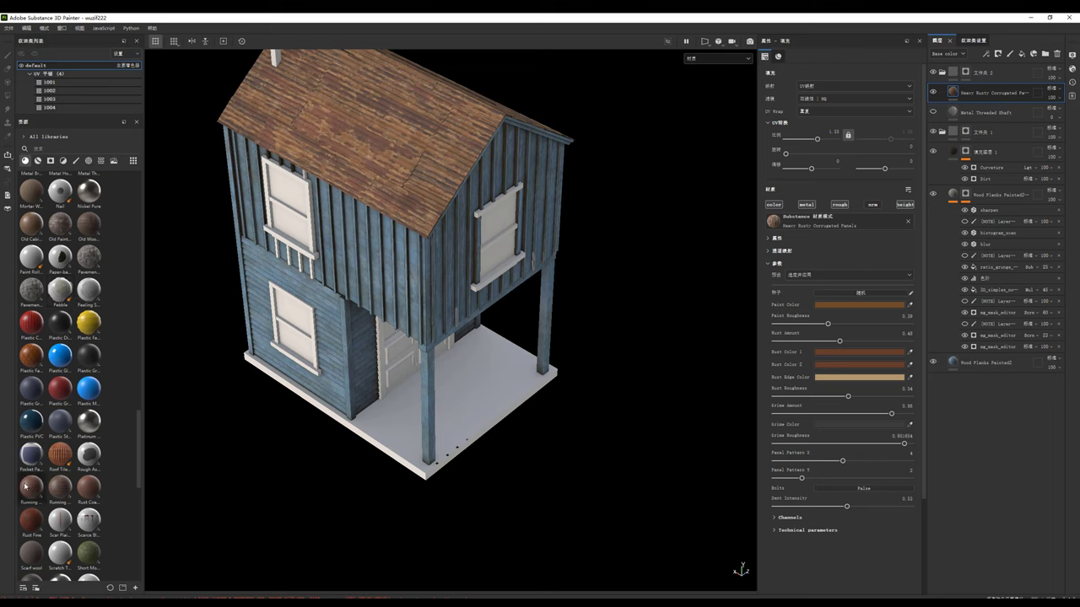
pyautogui.scroll(-2, 29, 487)
pyautogui.scroll(-2, 34, 487)
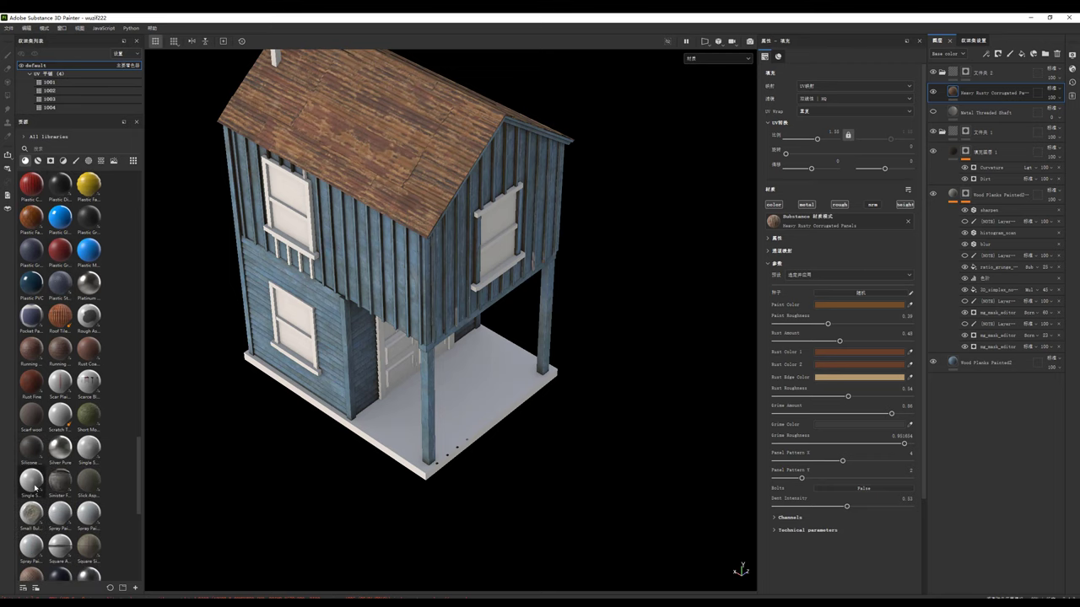
pyautogui.scroll(-2, 38, 487)
pyautogui.scroll(-2, 63, 477)
pyautogui.scroll(-2, 63, 478)
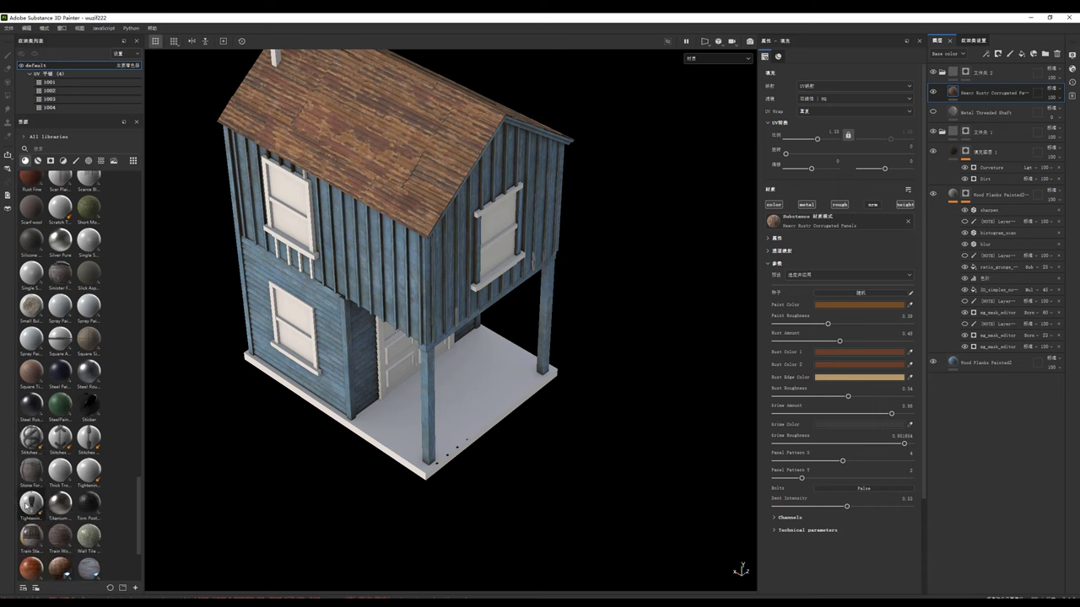
pyautogui.scroll(-2, 63, 477)
# Step: Add Train Wood Dock in a folder with a geometry-fill mask showing it on the porch floor
pyautogui.moveTo(62, 474); pyautogui.dragTo(512, 386)
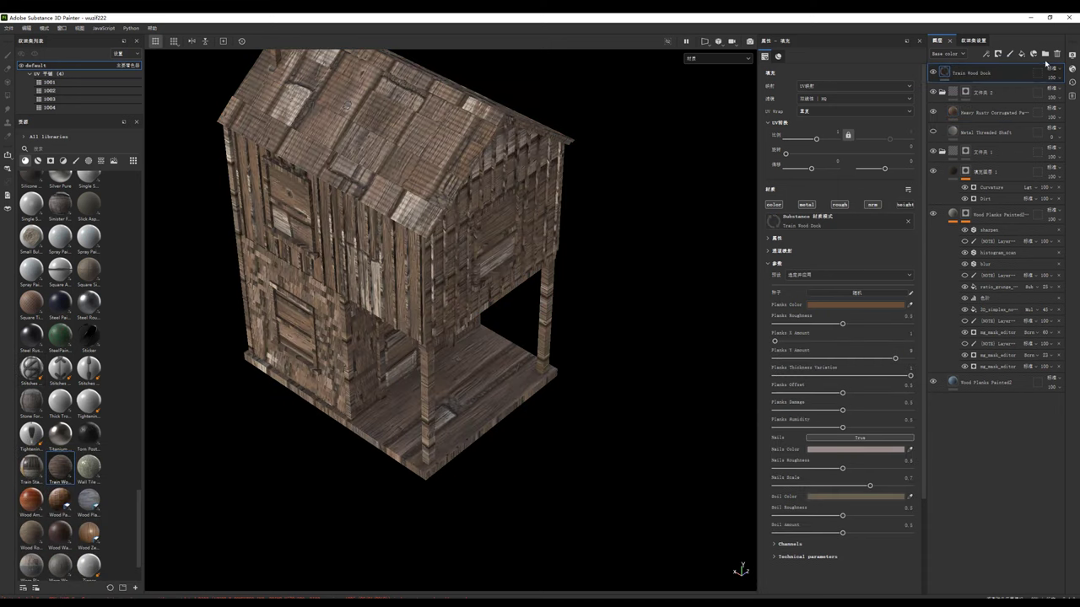
pyautogui.click(1045, 54)
pyautogui.click(960, 89)
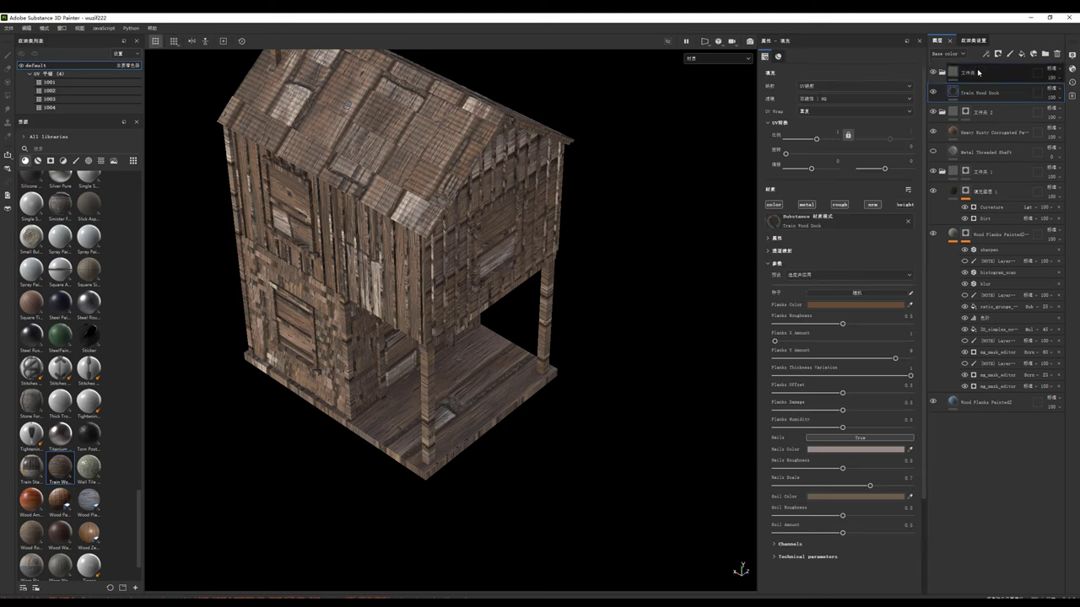
pyautogui.rightClick(970, 72)
pyautogui.click(1000, 113)
pyautogui.click(512, 391)
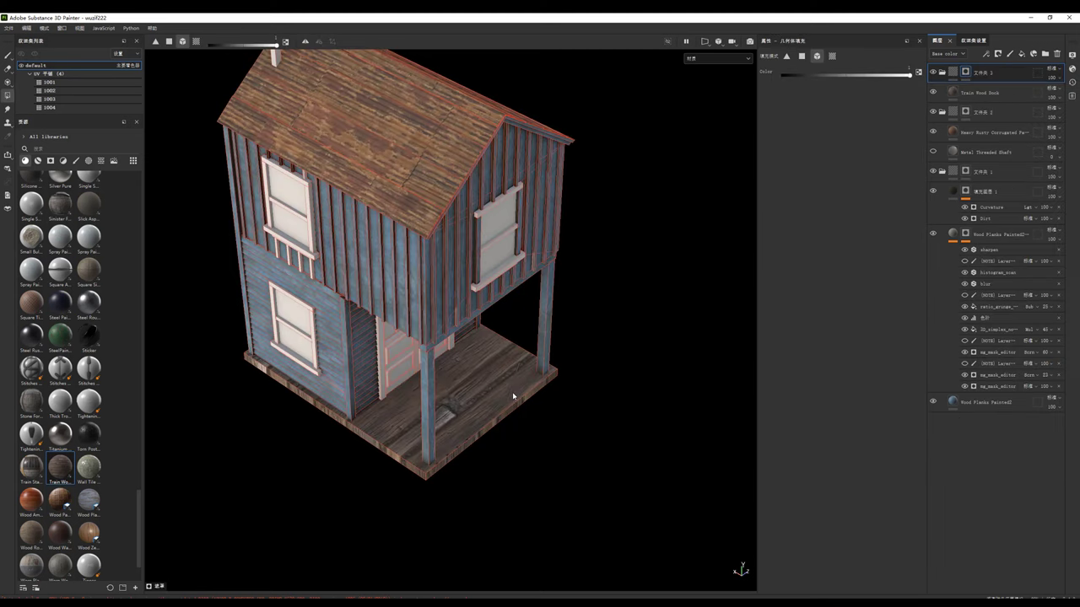
# Step: Tile the porch planks smaller at UV Scale 2.77
pyautogui.click(987, 92)
pyautogui.moveTo(815, 140); pyautogui.dragTo(818, 140)
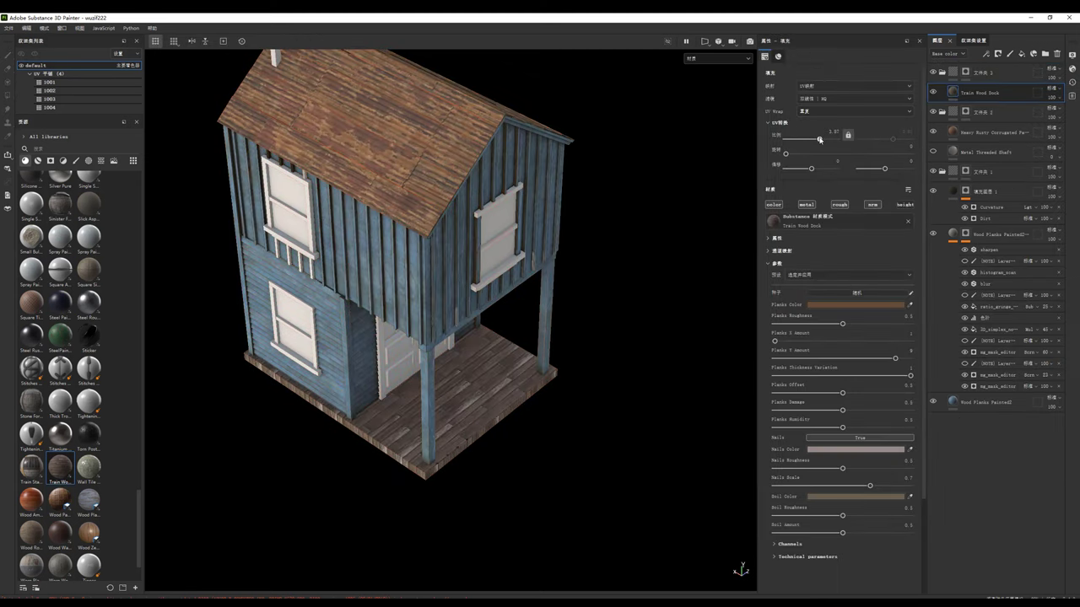
pyautogui.moveTo(515, 353)
pyautogui.keyDown('alt'); pyautogui.mouseDown()
pyautogui.moveTo(433, 366)
pyautogui.moveTo(471, 334)
pyautogui.mouseUp(); pyautogui.keyUp('alt')
pyautogui.scroll(2, 433, 366)
pyautogui.scroll(2, 473, 347)
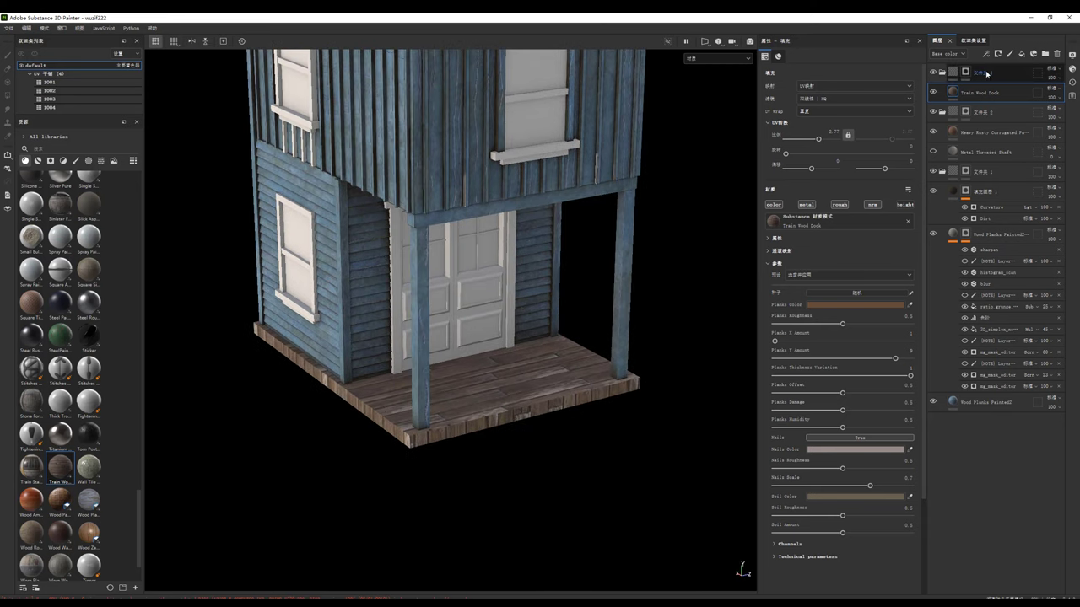
# Step: Add the porch floor's edge faces to the folder's mask using face fill mode
pyautogui.click(965, 74)
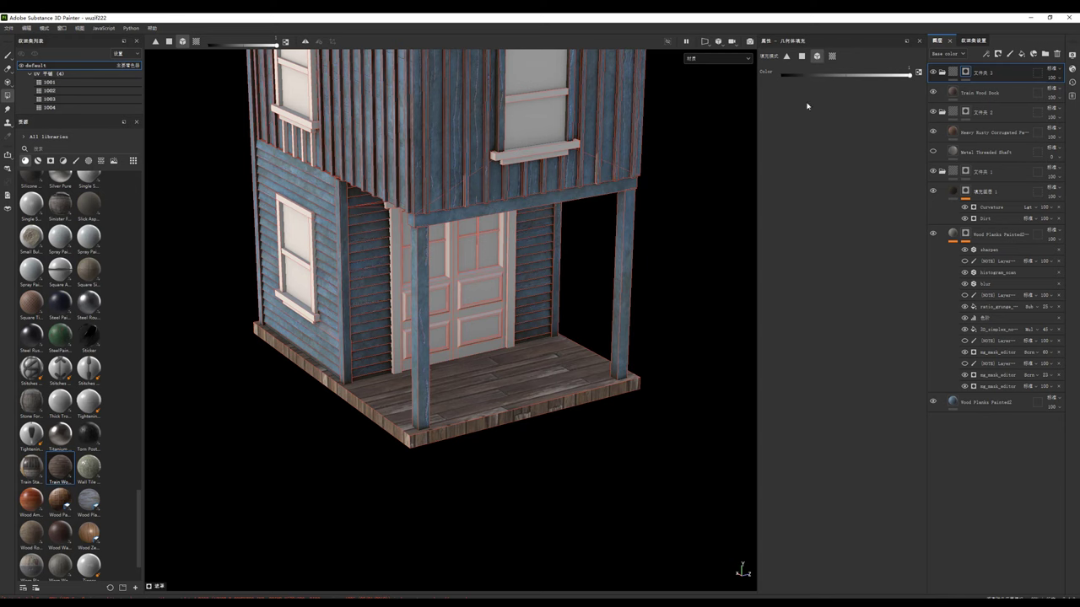
pyautogui.click(800, 59)
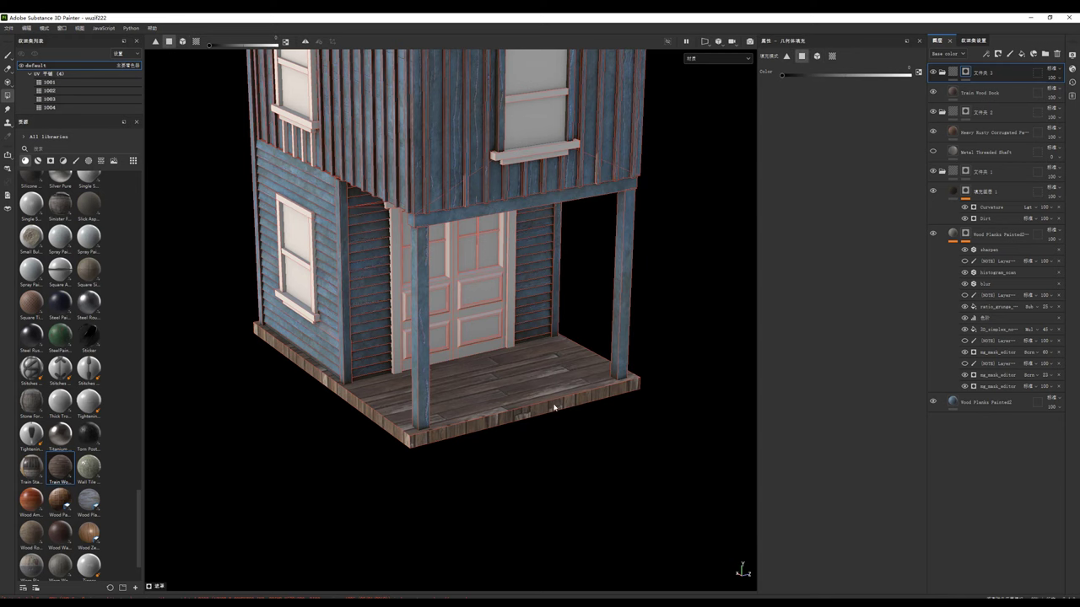
pyautogui.click(491, 428)
pyautogui.click(396, 438)
pyautogui.moveTo(396, 438)
pyautogui.keyDown('alt'); pyautogui.mouseDown()
pyautogui.moveTo(523, 413)
pyautogui.moveTo(506, 356)
pyautogui.moveTo(473, 346)
pyautogui.mouseUp(); pyautogui.keyUp('alt')
pyautogui.click(523, 413)
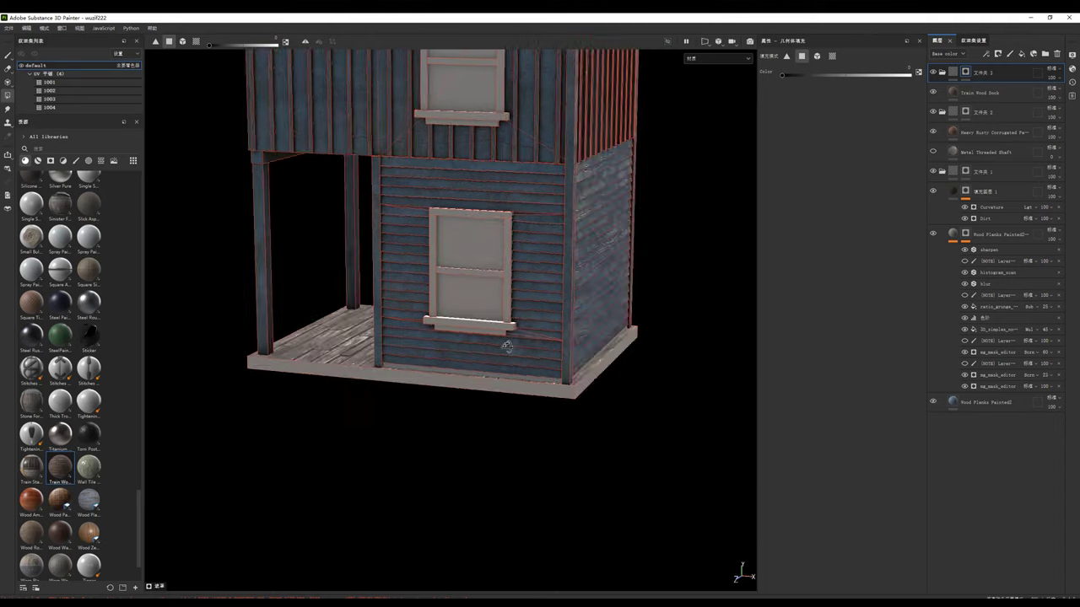
# Step: Select the top folder layer and review the layer stack
pyautogui.scroll(3, 473, 346)
pyautogui.click(978, 76)
pyautogui.scroll(5, 66, 439)
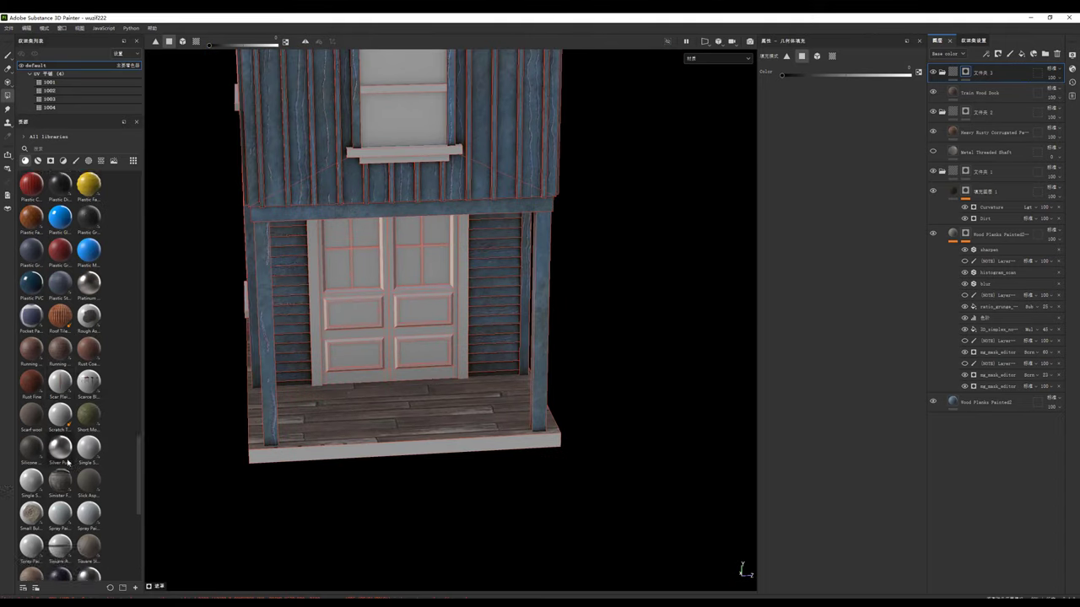
pyautogui.scroll(5, 66, 447)
pyautogui.scroll(5, 66, 456)
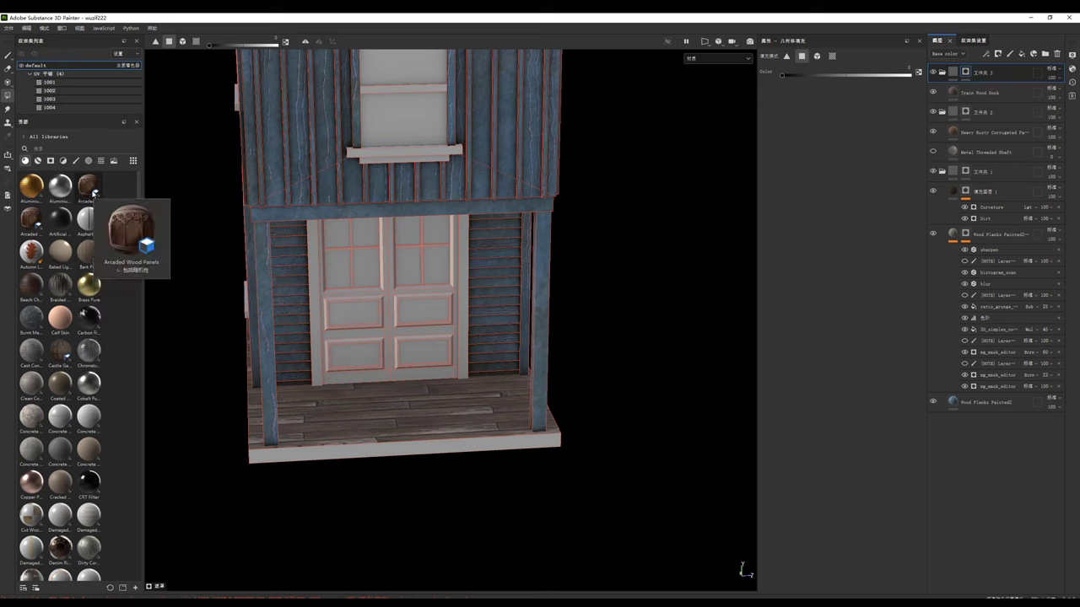
pyautogui.scroll(-5, 84, 329)
# Step: Set the top folder's mask to a whole-part fill that reveals the porch base, with fill value 0
pyautogui.doubleClick(989, 74)
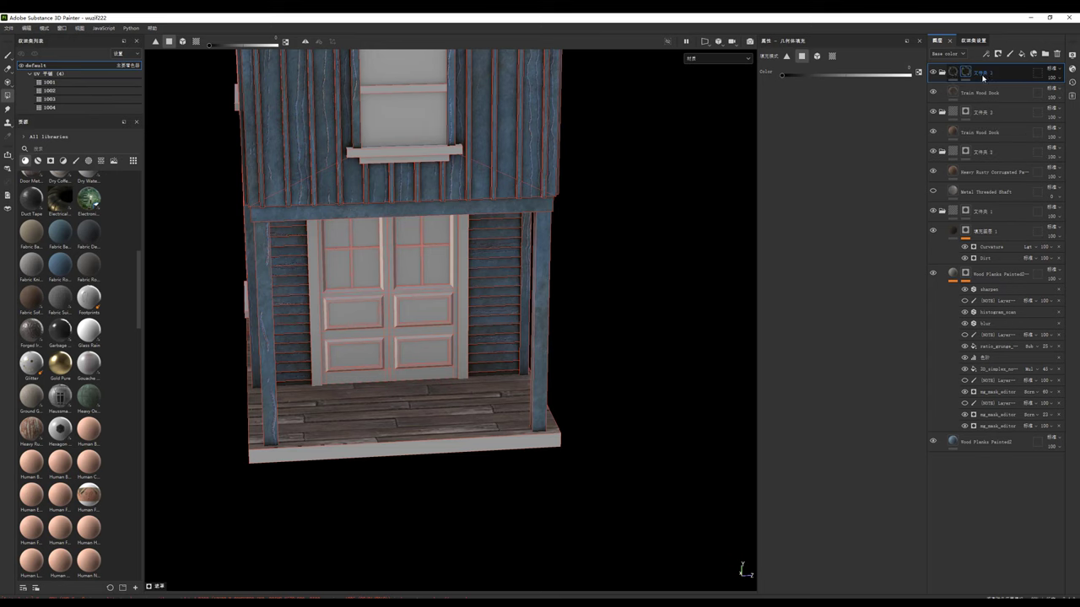
pyautogui.rightClick(965, 74)
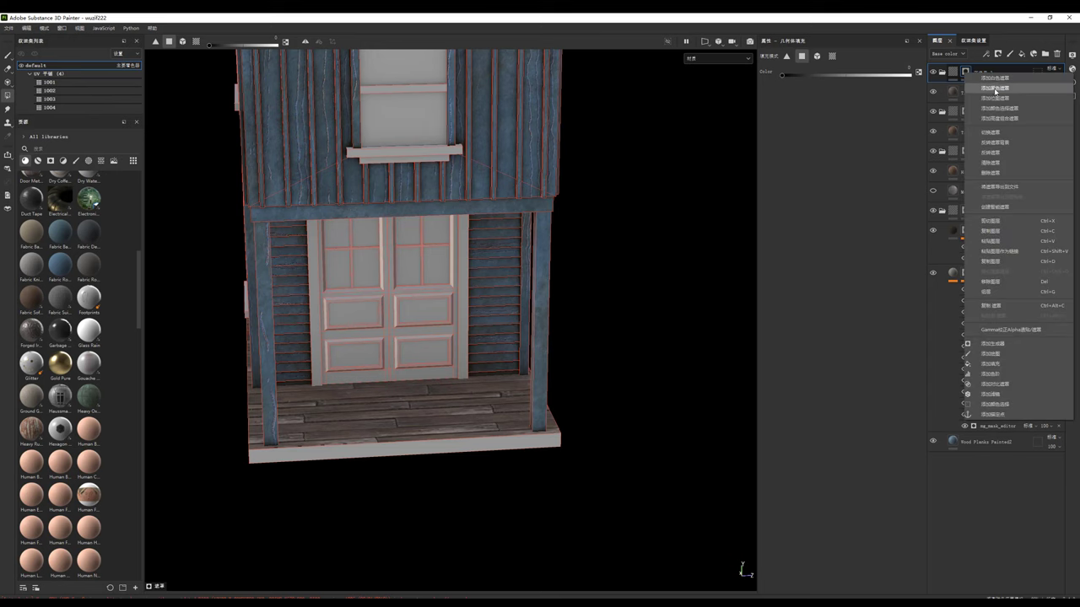
pyautogui.click(996, 163)
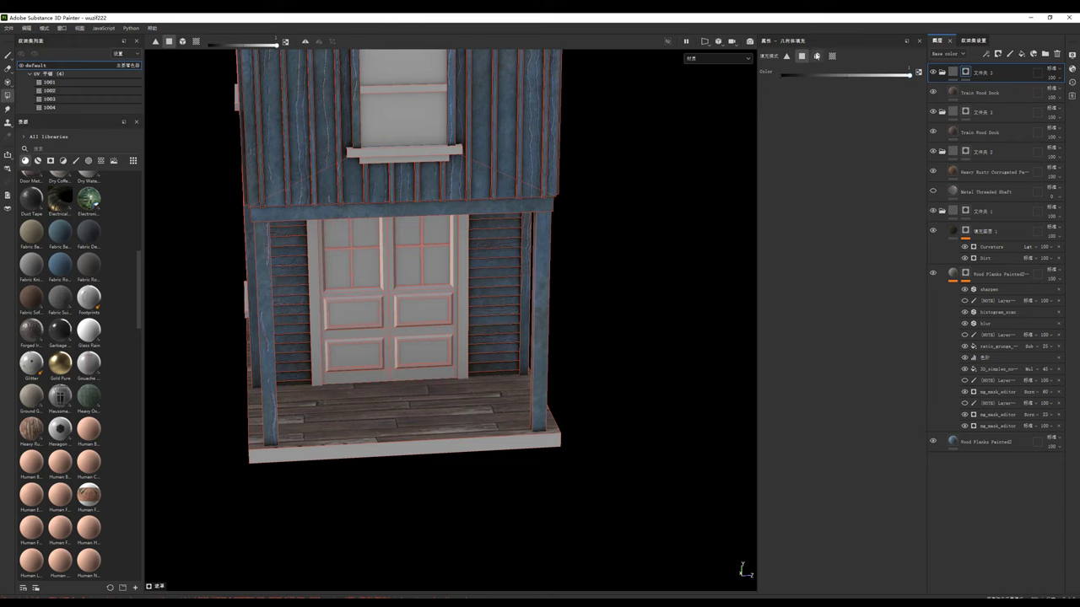
pyautogui.click(817, 55)
pyautogui.click(470, 439)
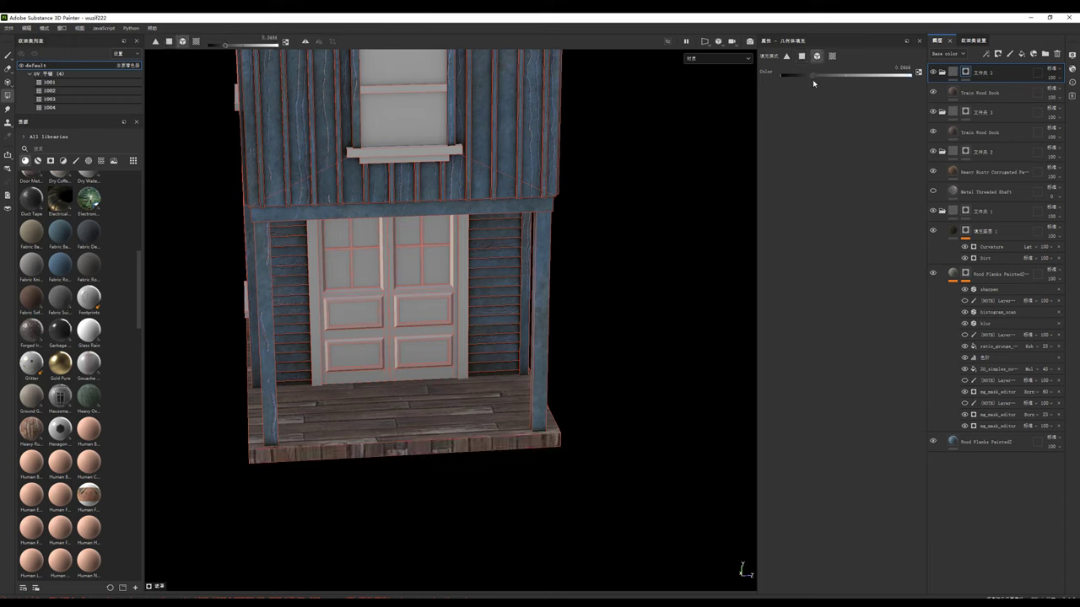
pyautogui.moveTo(812, 79); pyautogui.dragTo(753, 61)
pyautogui.click(799, 57)
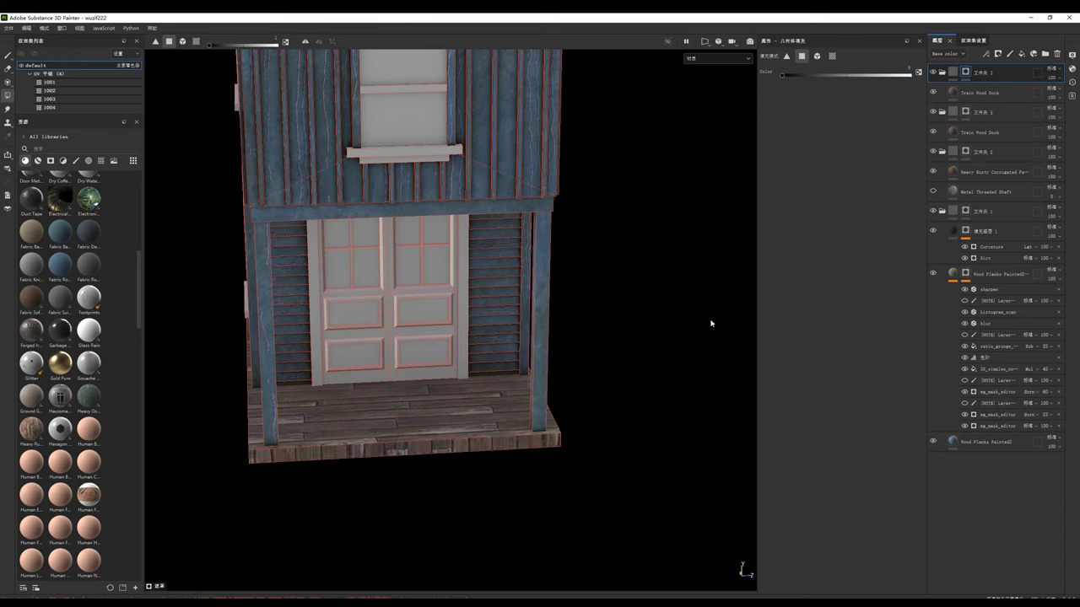
# Step: Rotate the Train Wood Dock fill's texture by 90 degrees
pyautogui.click(981, 93)
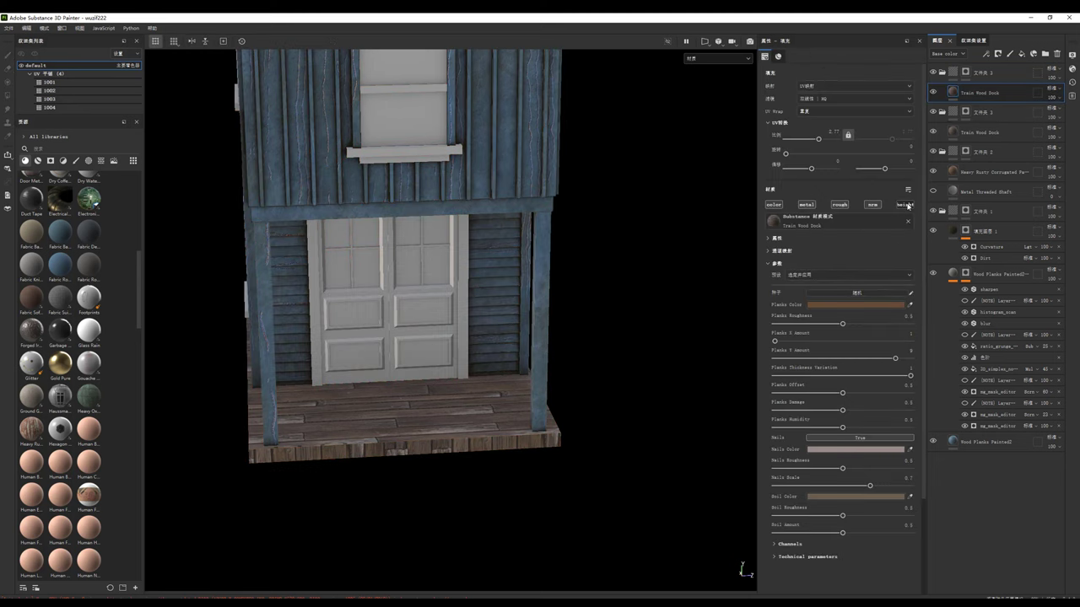
pyautogui.write('90')
pyautogui.press('Return')
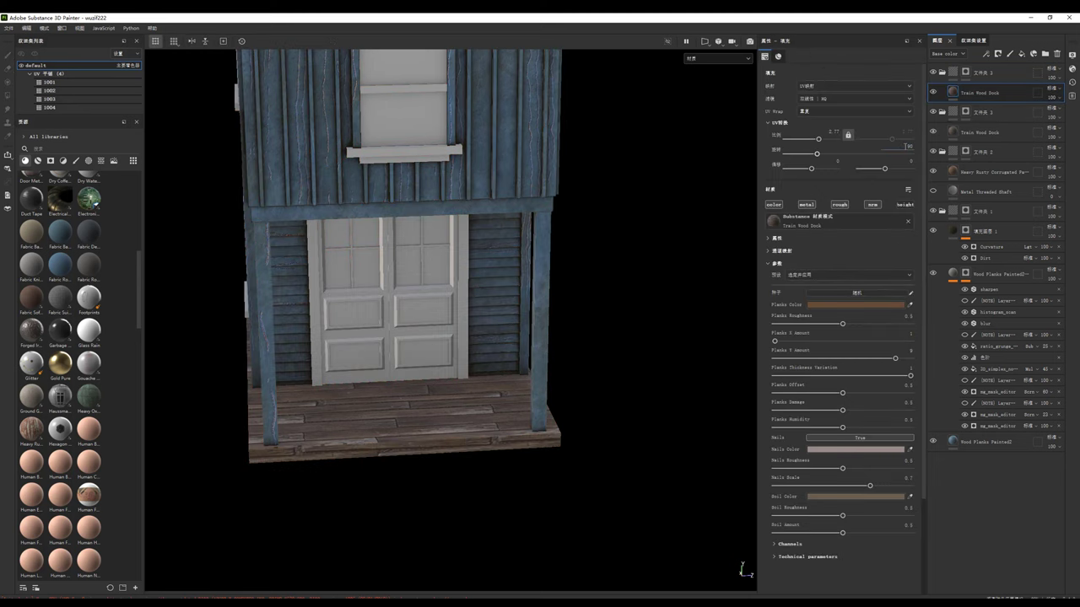
# Step: Cycle through the Train Wood Dock plank presets, ending on one with nails
pyautogui.click(824, 274)
pyautogui.click(808, 291)
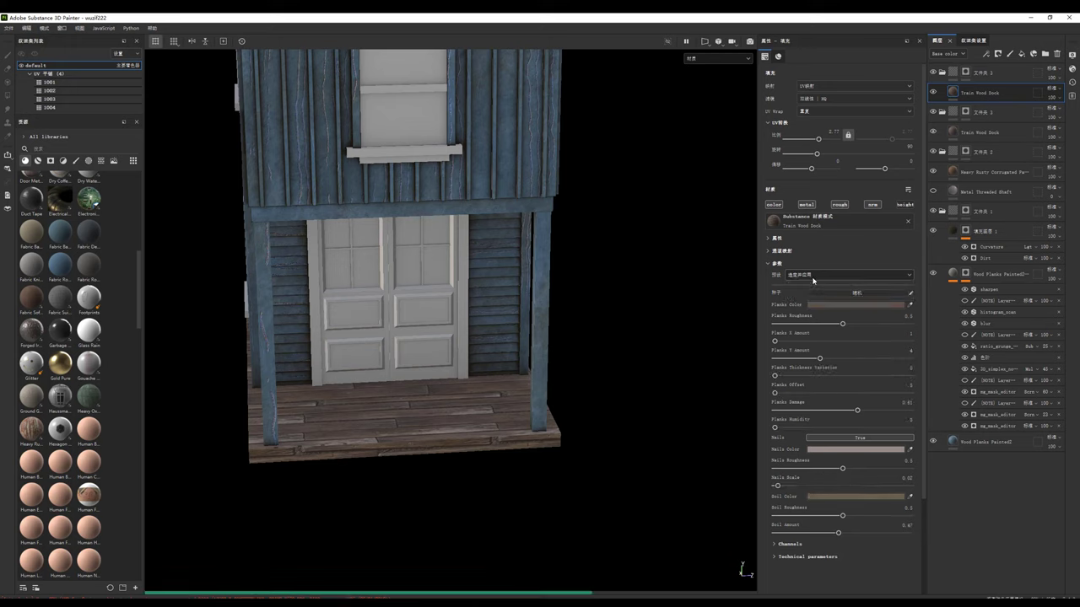
pyautogui.click(813, 275)
pyautogui.click(813, 284)
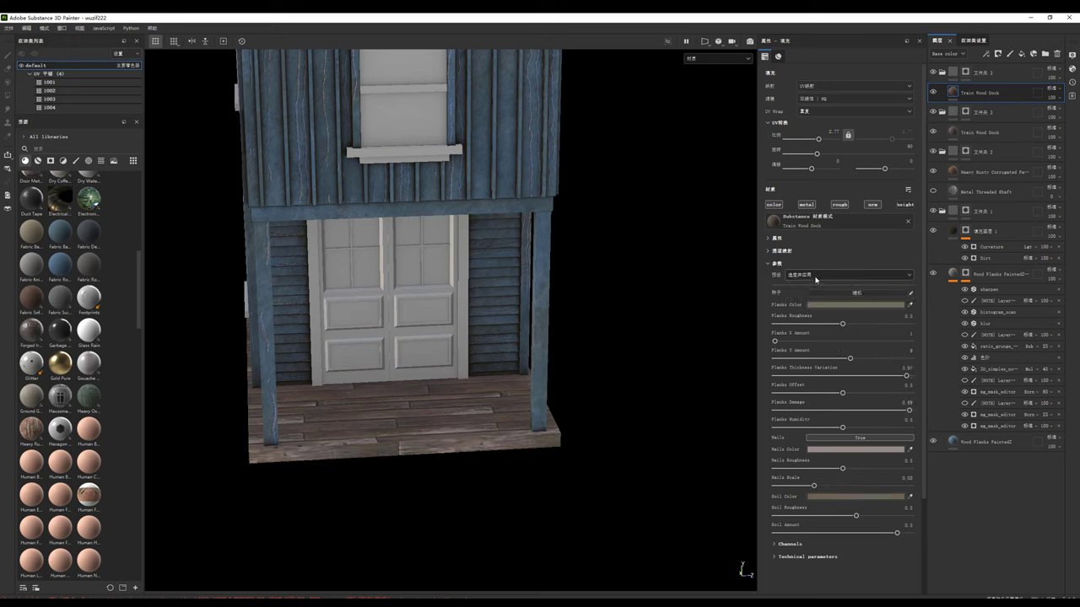
pyautogui.click(814, 277)
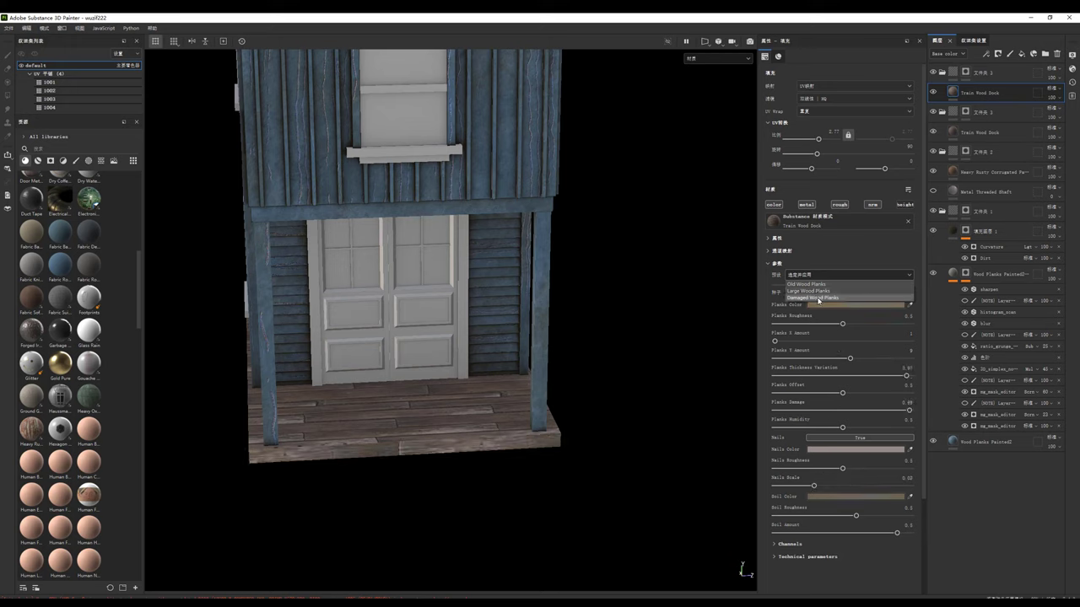
pyautogui.click(813, 285)
pyautogui.click(815, 277)
pyautogui.click(813, 291)
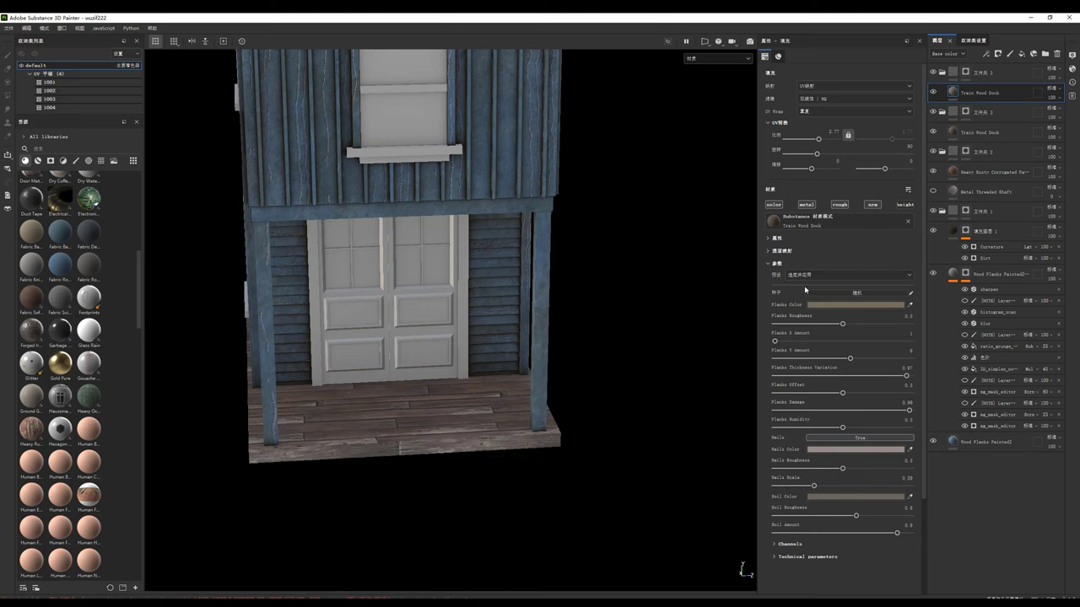
# Step: Reduce Planks Y Amount to 1, then switch to the six-row plank preset
pyautogui.moveTo(472, 354)
pyautogui.keyDown('alt'); pyautogui.mouseDown()
pyautogui.moveTo(697, 335)
pyautogui.moveTo(442, 363)
pyautogui.mouseUp(); pyautogui.keyUp('alt')
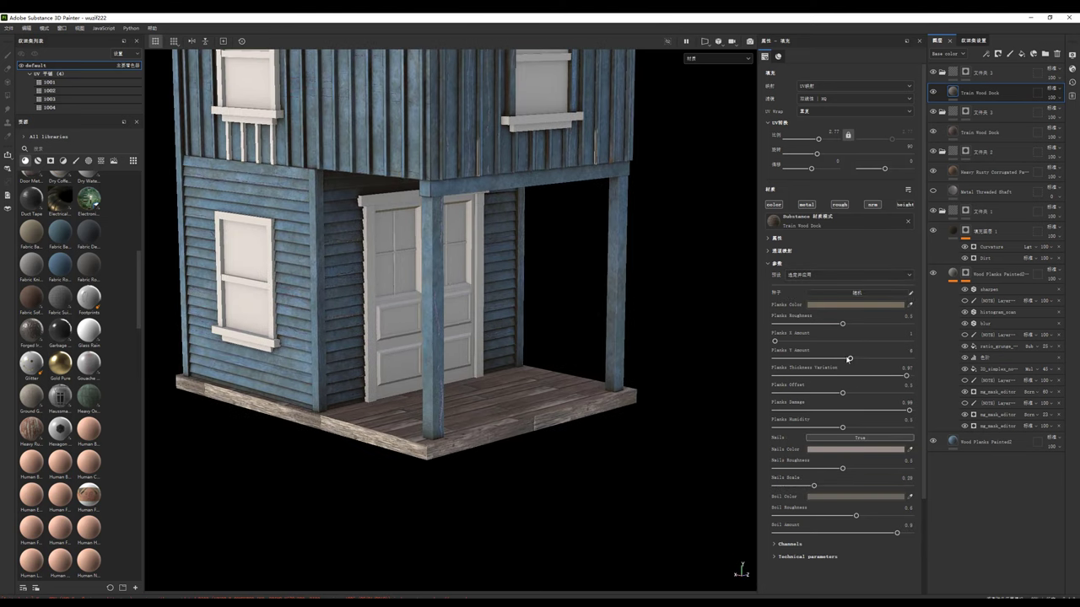
pyautogui.click(774, 359)
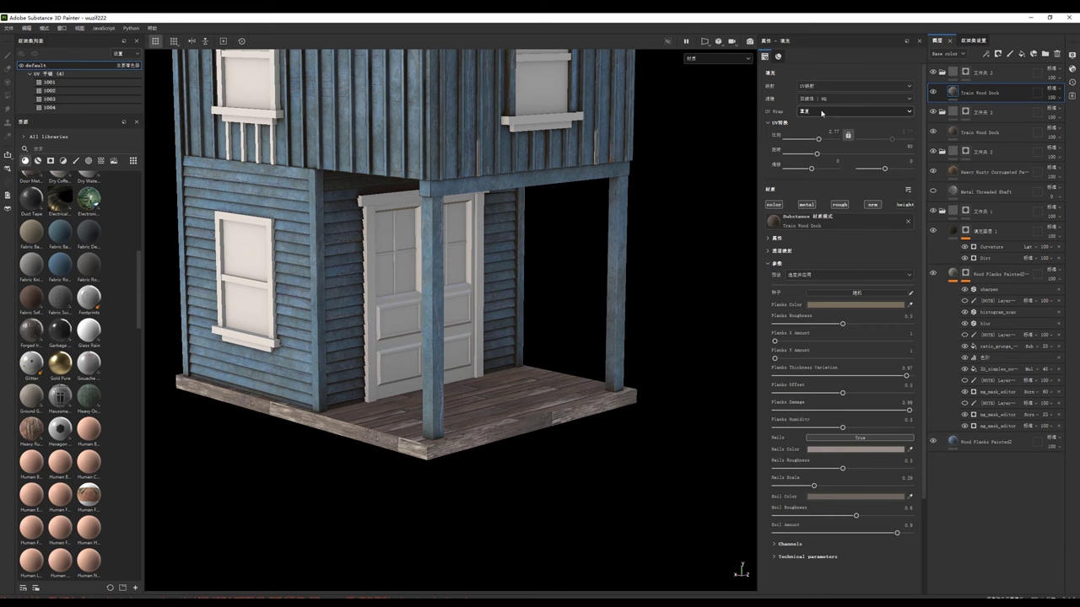
pyautogui.keyDown('alt'); pyautogui.moveTo(306, 276); pyautogui.dragTo(808, 265); pyautogui.keyUp('alt')
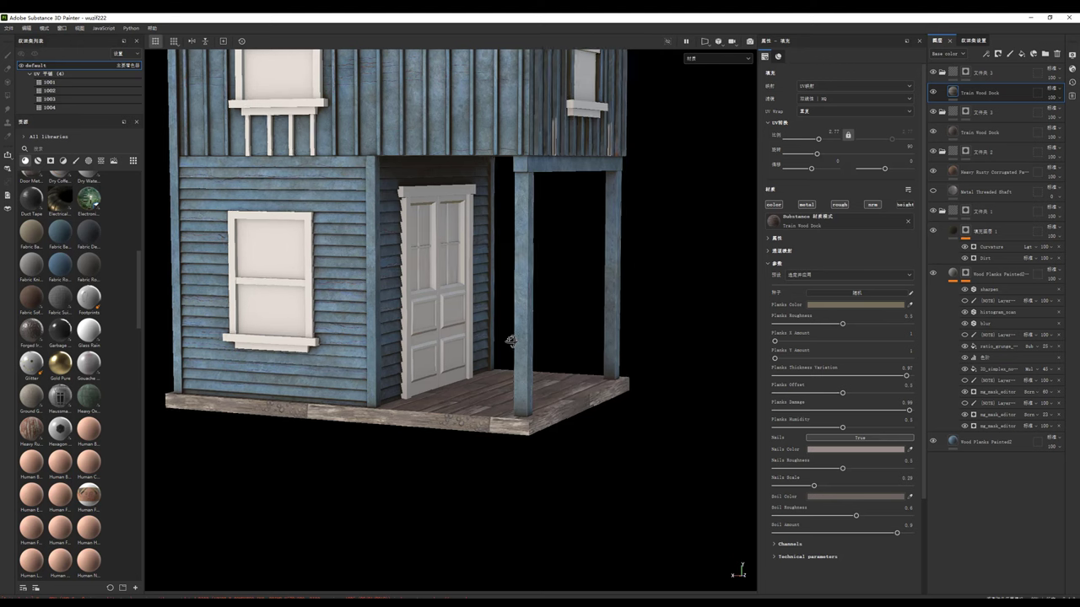
pyautogui.click(807, 274)
pyautogui.click(805, 287)
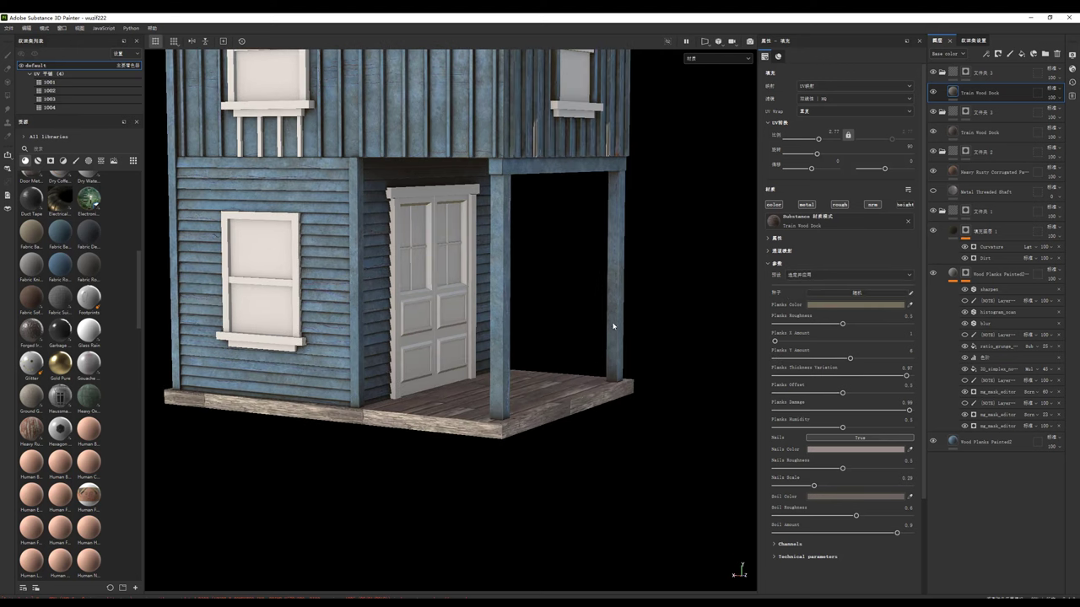
# Step: Lower Planks Y Amount from 6 to 1, then randomize the planks to Y Amount 10, Damage 0.94, no nails
pyautogui.moveTo(613, 326)
pyautogui.keyDown('alt'); pyautogui.mouseDown()
pyautogui.moveTo(421, 378)
pyautogui.moveTo(484, 352)
pyautogui.mouseUp(); pyautogui.keyUp('alt')
pyautogui.scroll(-3, 422, 379)
pyautogui.scroll(3, 465, 386)
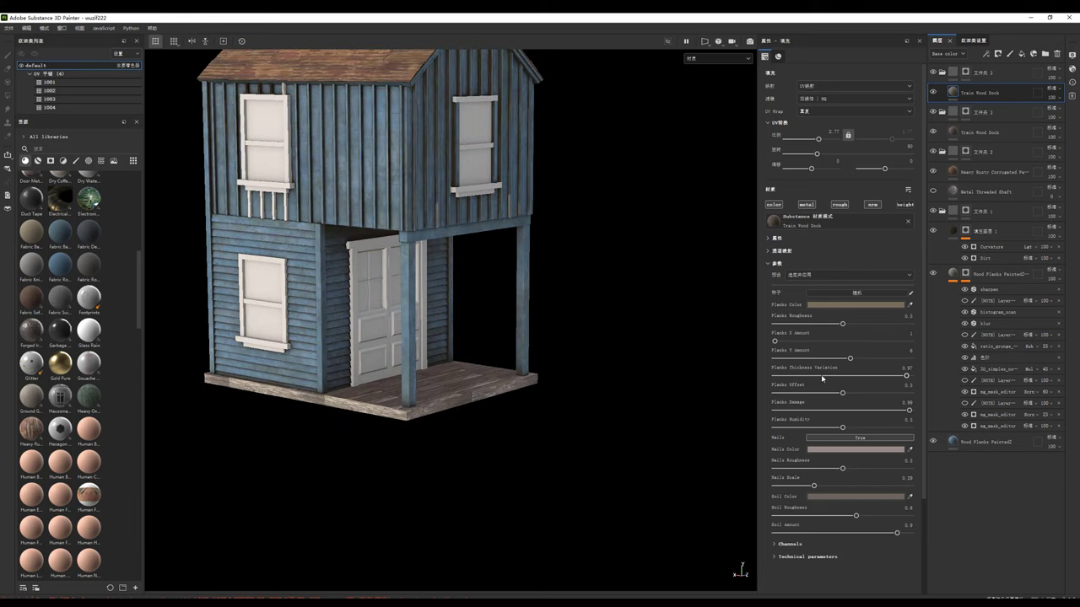
pyautogui.moveTo(849, 360); pyautogui.dragTo(746, 362)
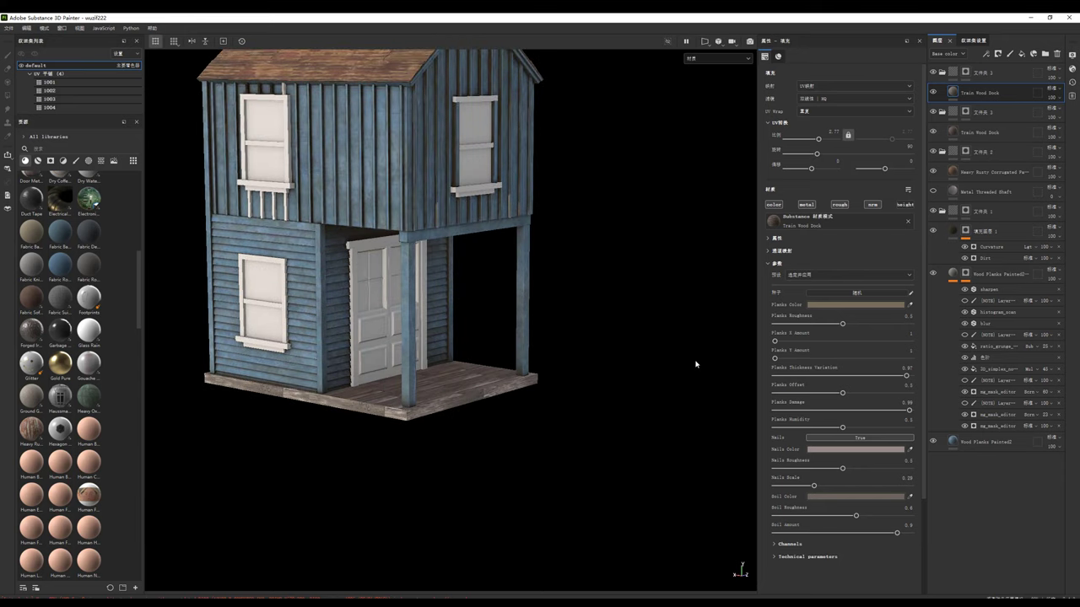
pyautogui.scroll(3, 679, 377)
pyautogui.click(825, 292)
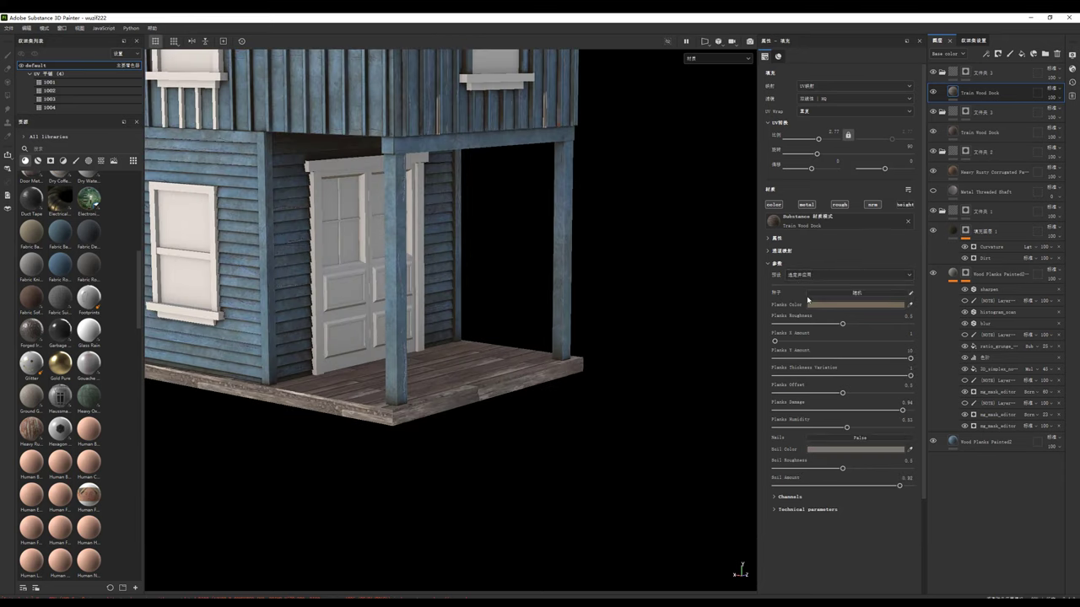
pyautogui.scroll(3, 484, 344)
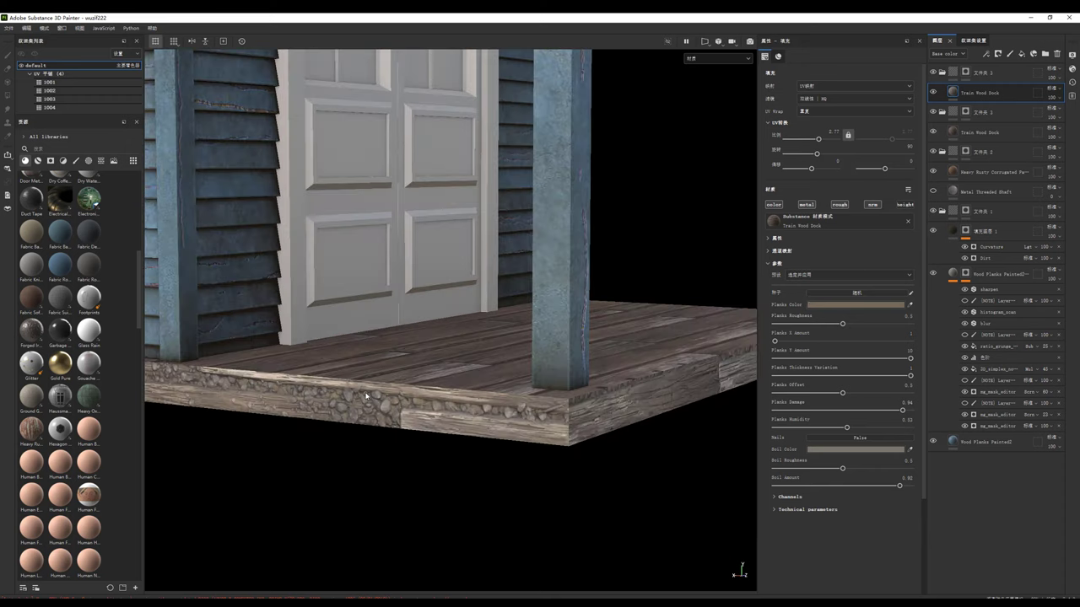
pyautogui.scroll(-2, 365, 396)
pyautogui.scroll(-5, 34, 337)
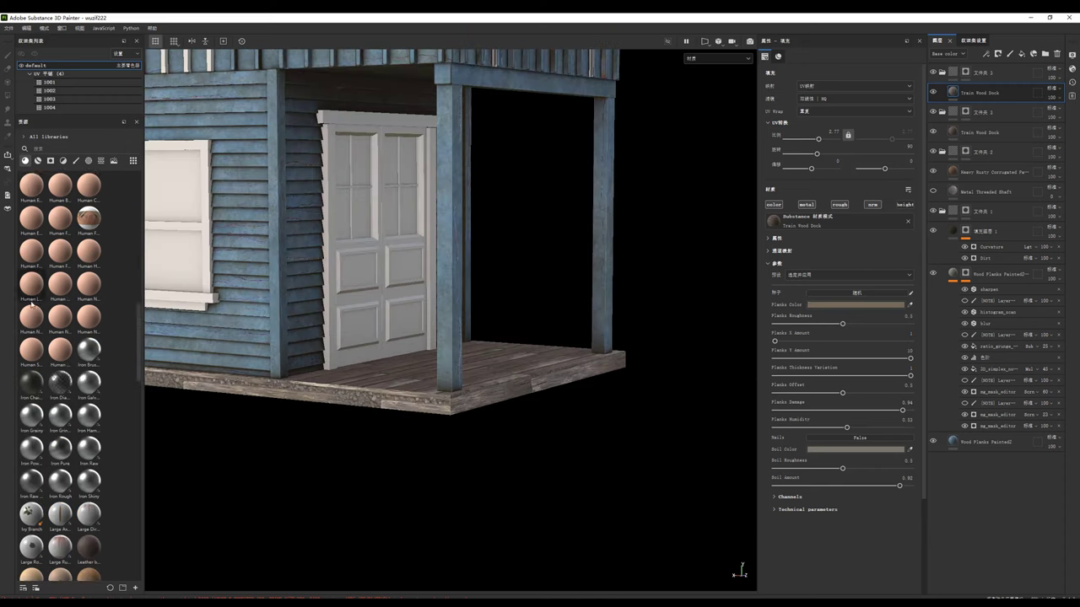
pyautogui.scroll(-5, 31, 306)
pyautogui.scroll(-3, 89, 439)
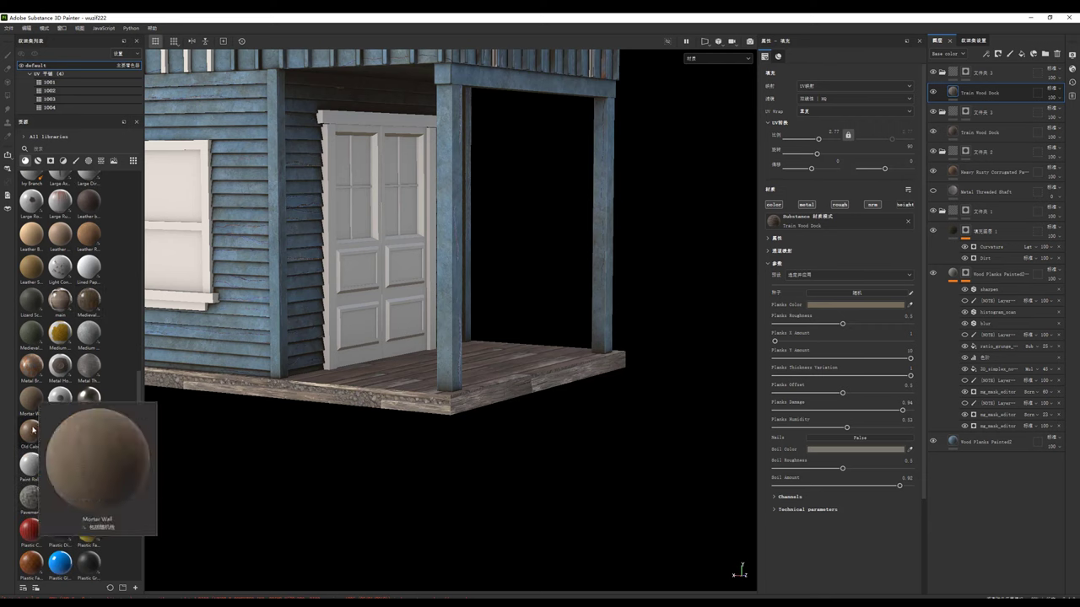
pyautogui.moveTo(90, 432)
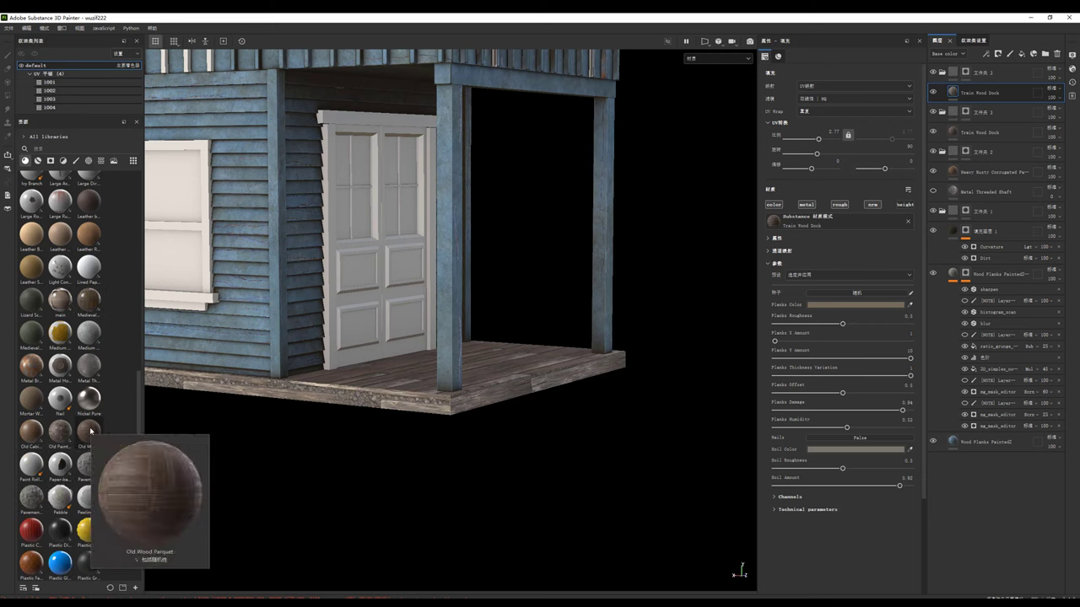
# Step: Add Old Wood Parquet as a new fill layer, hide Train Wood Dock, and rotate the parquet 90 degrees
pyautogui.moveTo(91, 431); pyautogui.dragTo(957, 95)
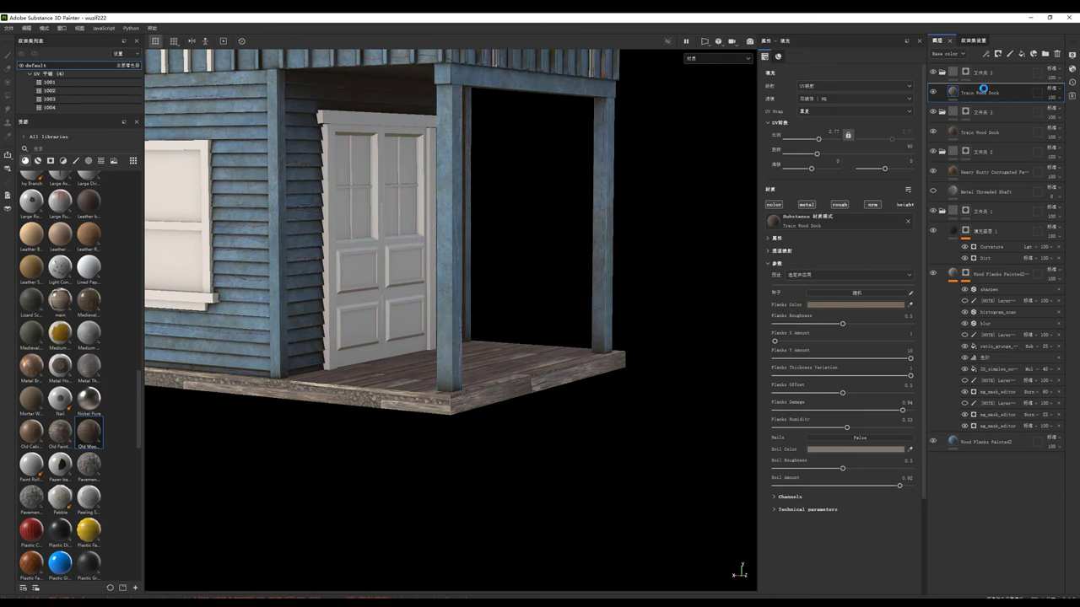
pyautogui.click(932, 111)
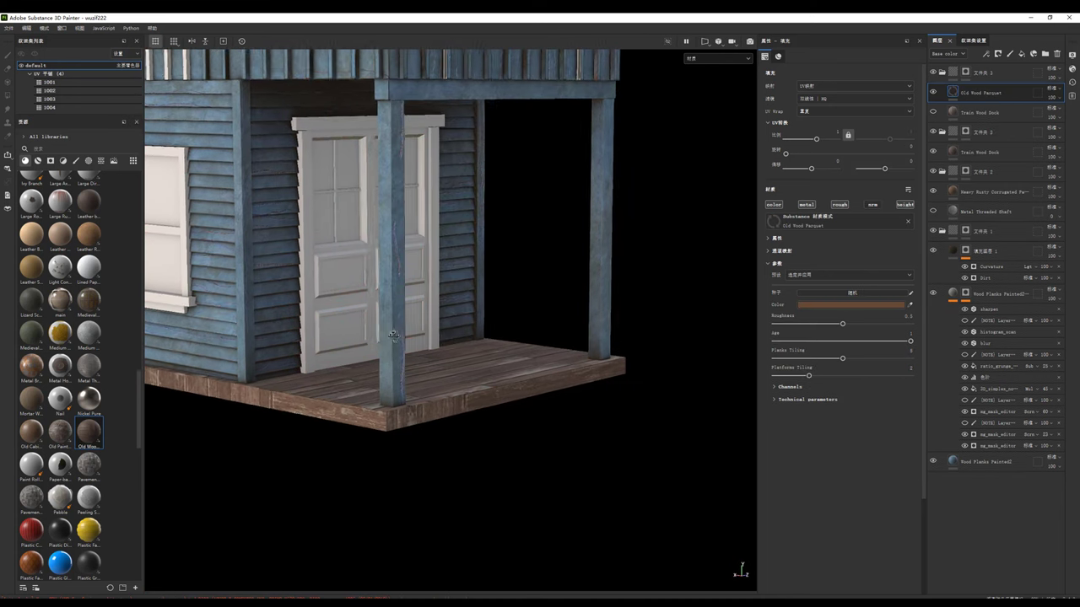
pyautogui.keyDown('alt'); pyautogui.moveTo(574, 278); pyautogui.dragTo(857, 190); pyautogui.keyUp('alt')
pyautogui.write('90')
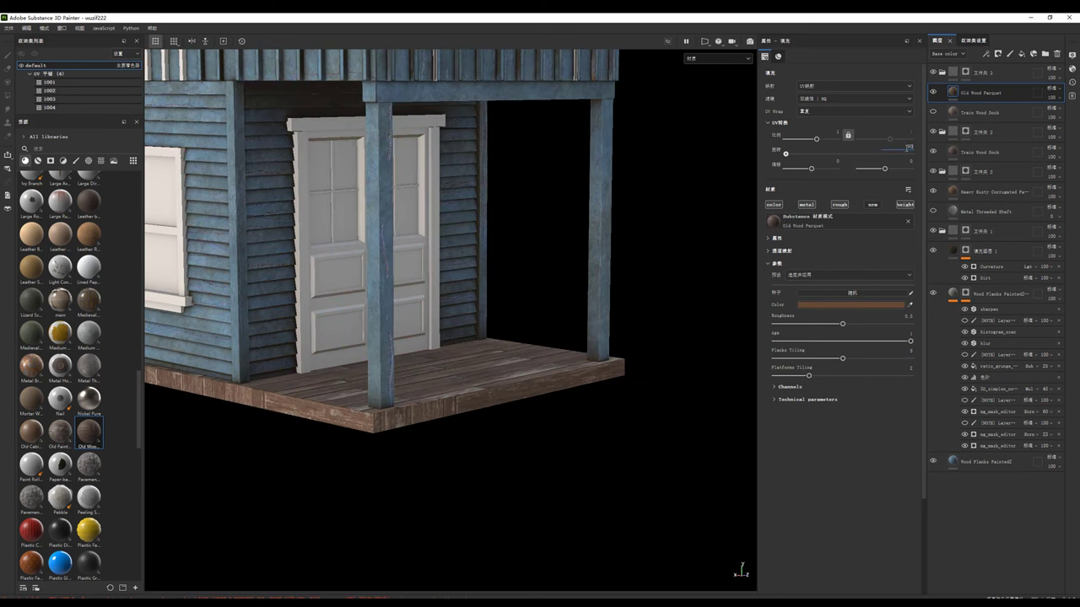
pyautogui.press('Return')
pyautogui.keyDown('alt'); pyautogui.moveTo(502, 291); pyautogui.dragTo(555, 276); pyautogui.keyUp('alt')
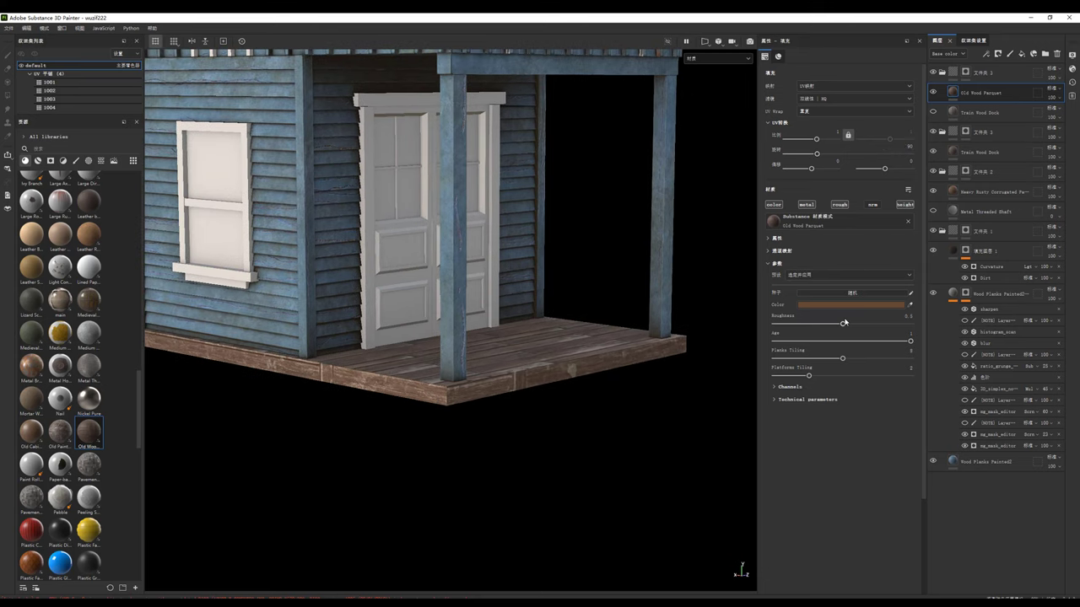
# Step: Set the parquet's plank and platform tiling to 1 and darken its colour
pyautogui.moveTo(841, 361)
pyautogui.mouseDown()
pyautogui.moveTo(772, 361)
pyautogui.moveTo(737, 374)
pyautogui.mouseUp()
pyautogui.keyDown('alt'); pyautogui.moveTo(540, 363); pyautogui.dragTo(550, 346); pyautogui.keyUp('alt')
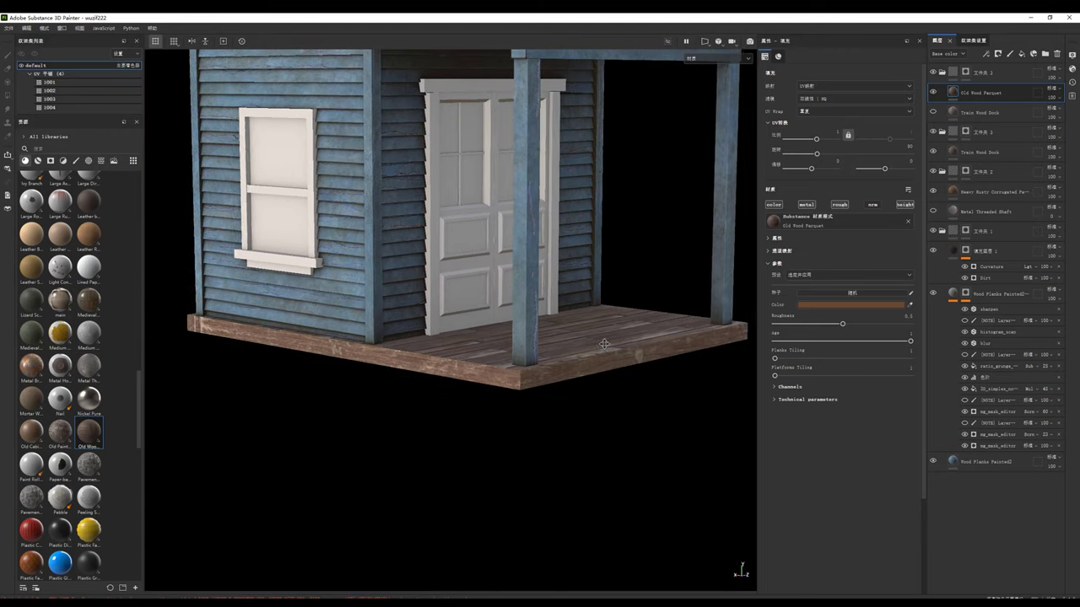
pyautogui.keyDown('alt'); pyautogui.moveTo(550, 346); pyautogui.dragTo(465, 349, button='right'); pyautogui.keyUp('alt')
pyautogui.keyDown('alt'); pyautogui.moveTo(464, 348); pyautogui.dragTo(812, 323); pyautogui.keyUp('alt')
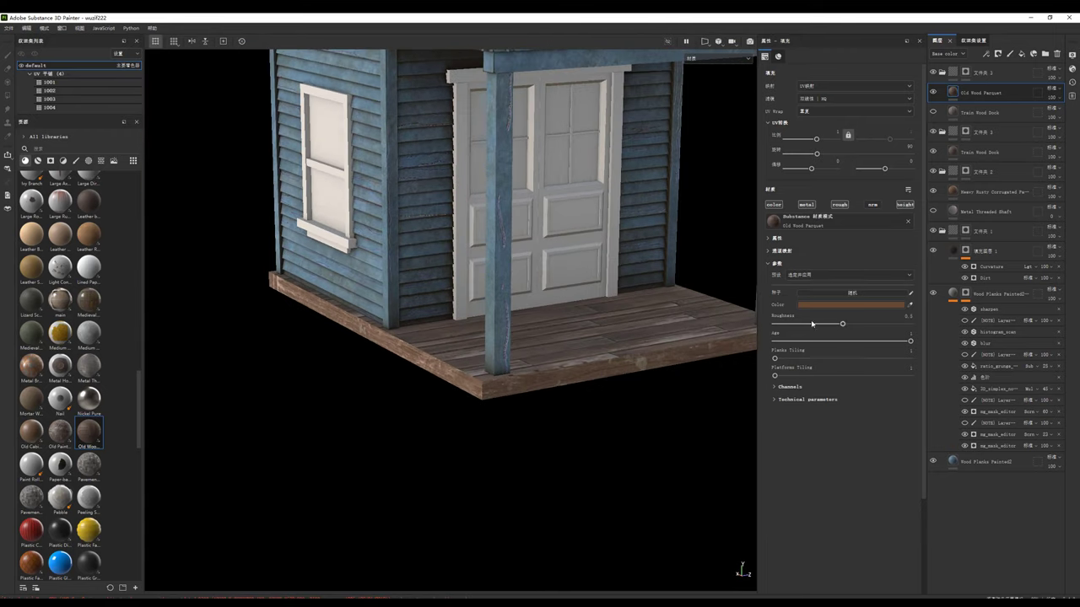
pyautogui.click(822, 307)
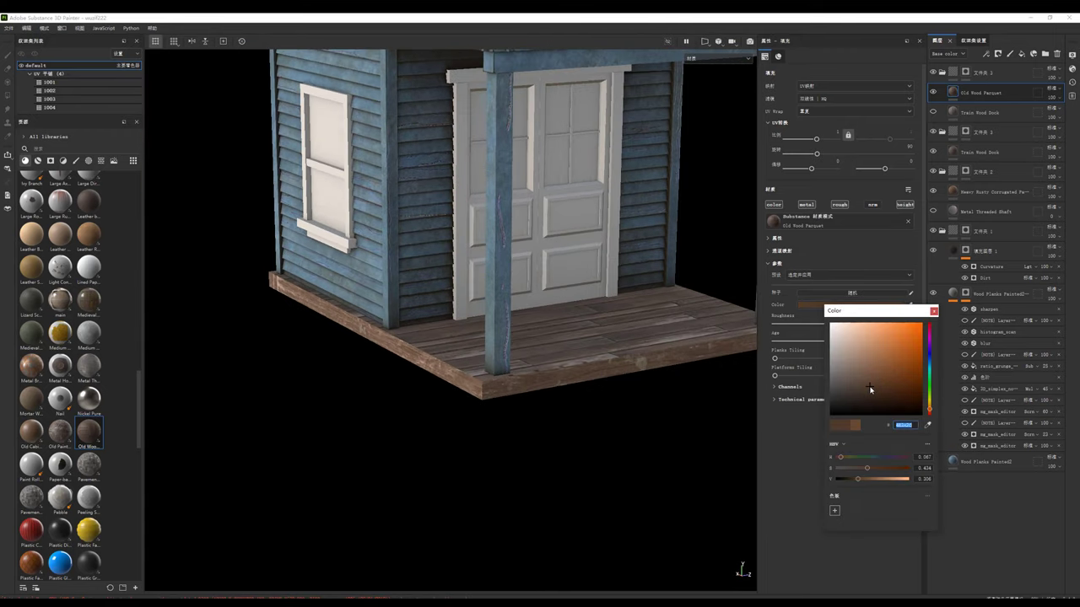
pyautogui.moveTo(870, 392); pyautogui.dragTo(862, 391)
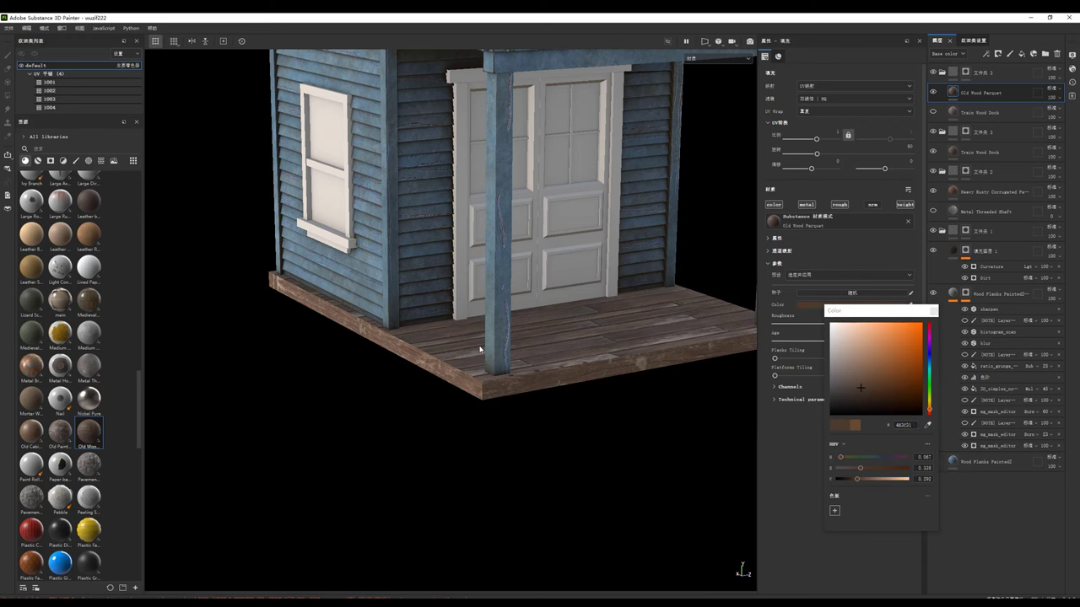
pyautogui.keyDown('alt'); pyautogui.moveTo(454, 346); pyautogui.dragTo(482, 349); pyautogui.keyUp('alt')
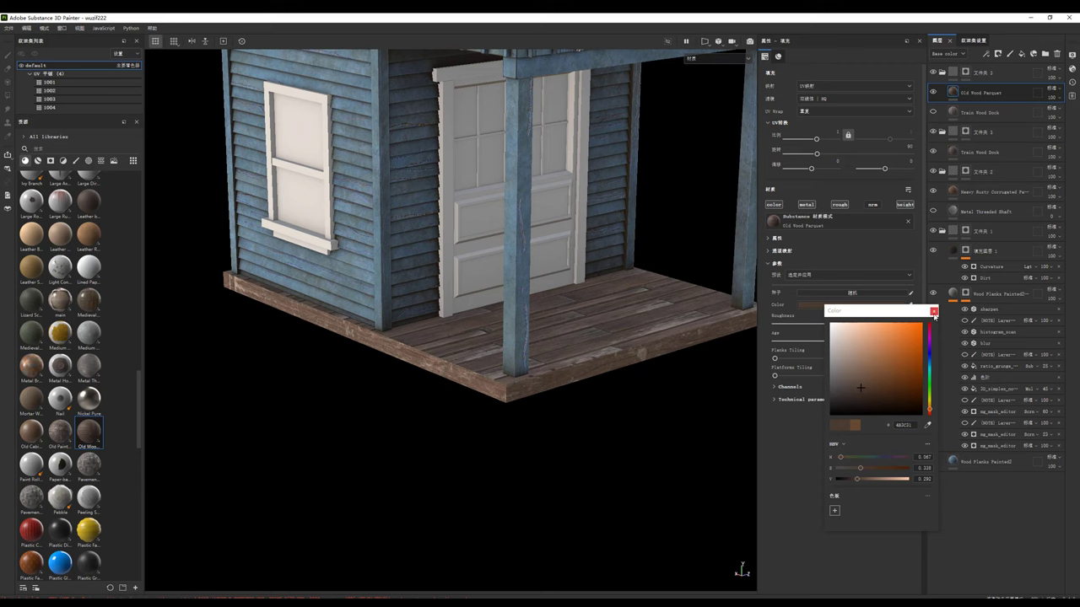
pyautogui.click(933, 312)
# Step: Try UV wrap None, restore Repeat, and toggle Train Wood Dock to compare the floors
pyautogui.click(820, 113)
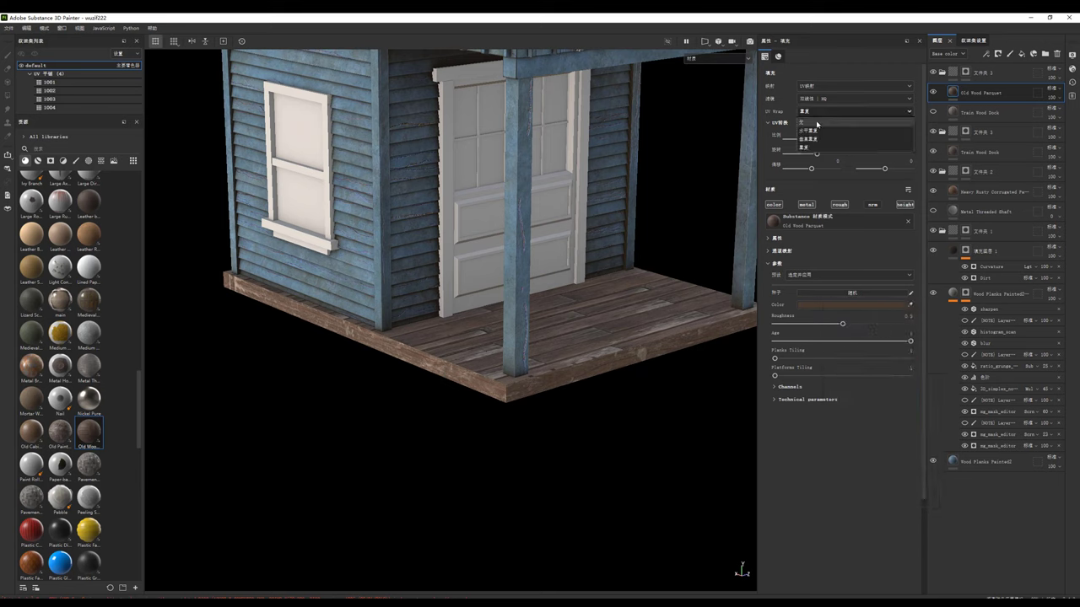
pyautogui.click(817, 124)
pyautogui.click(820, 112)
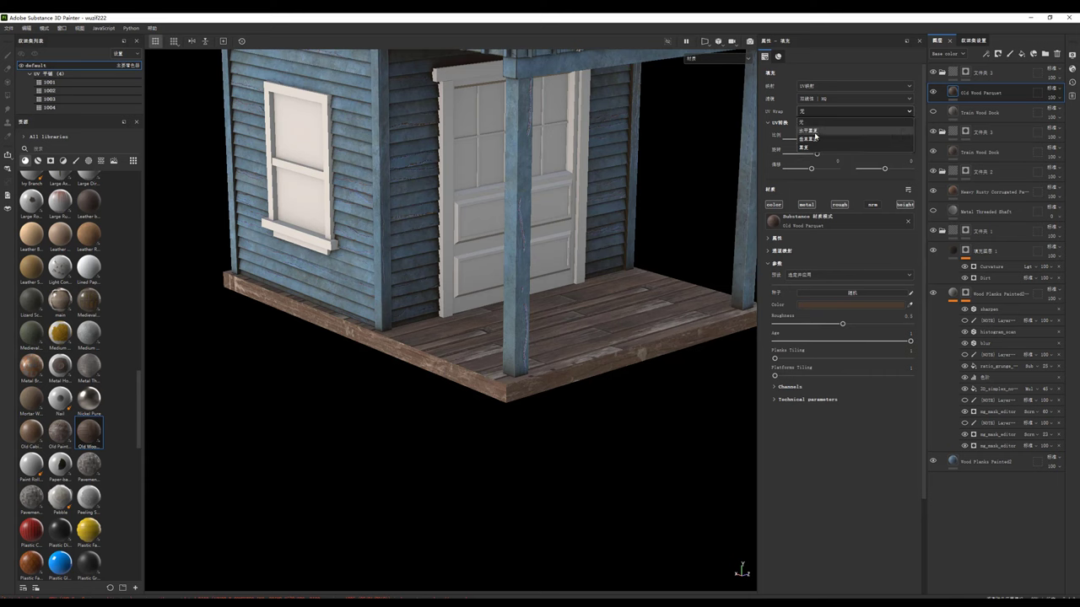
pyautogui.click(812, 137)
pyautogui.moveTo(553, 302)
pyautogui.keyDown('alt'); pyautogui.mouseDown()
pyautogui.moveTo(808, 269)
pyautogui.moveTo(1014, 133)
pyautogui.mouseUp(); pyautogui.keyUp('alt')
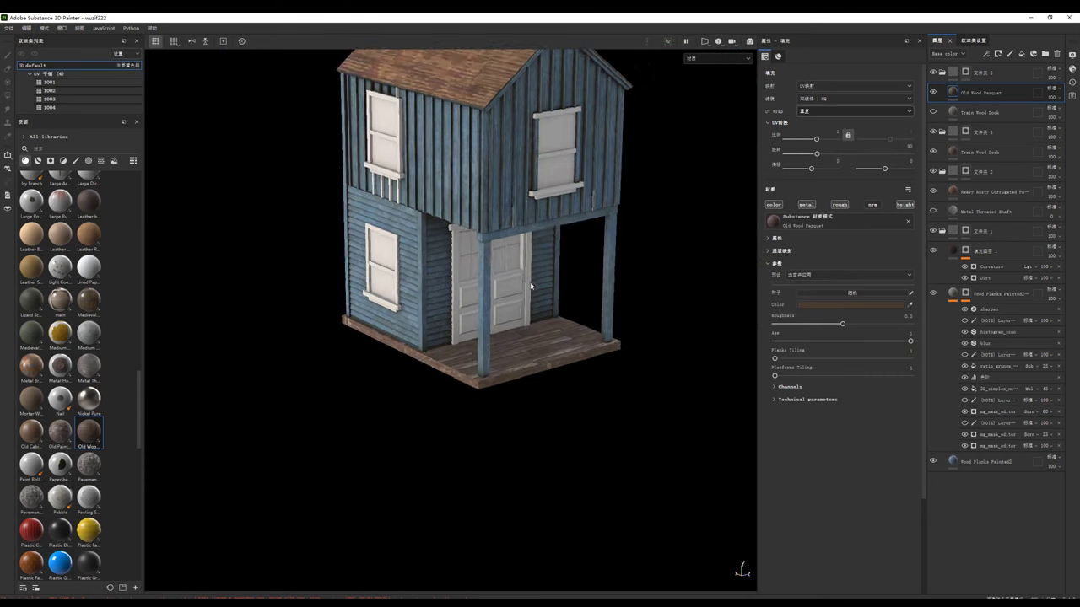
pyautogui.click(932, 152)
# Step: Add a new fill layer above Train Wood Dock with a mask and a mask generator
pyautogui.click(932, 151)
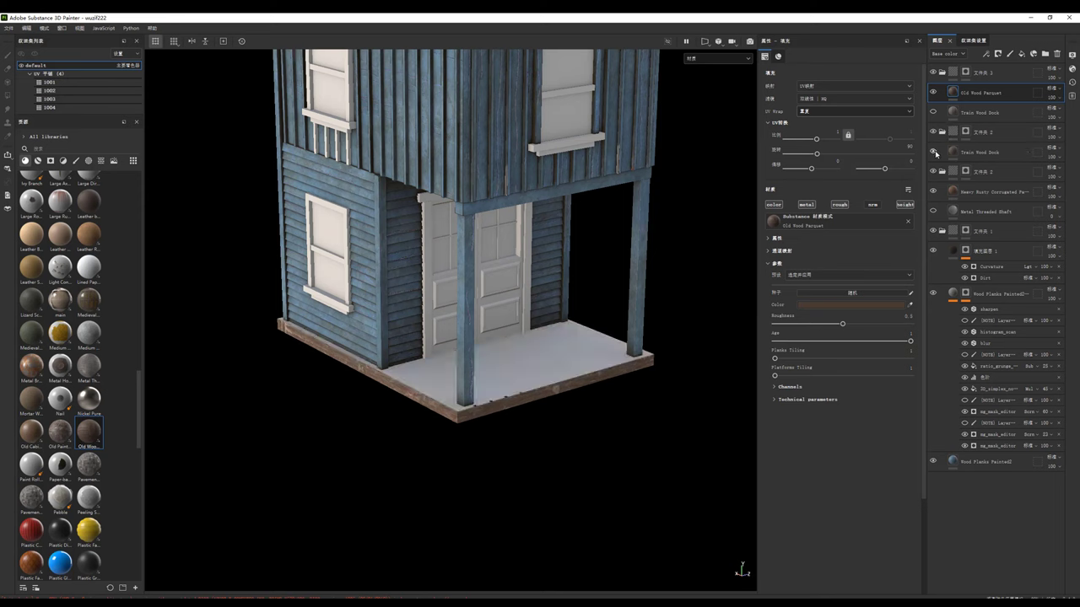
pyautogui.click(979, 153)
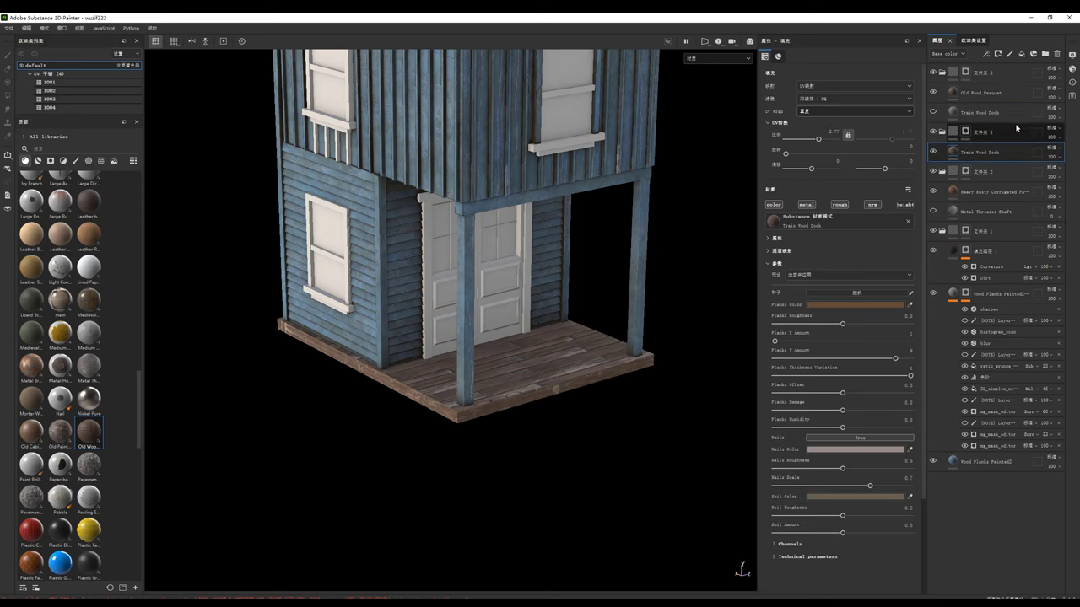
pyautogui.click(1021, 54)
pyautogui.rightClick(962, 151)
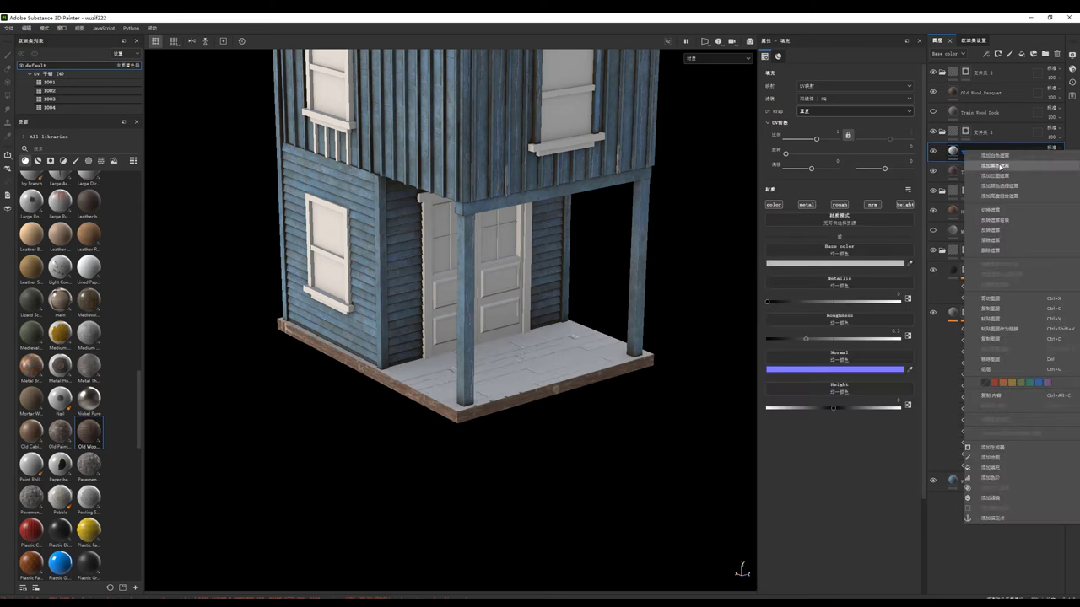
pyautogui.click(999, 166)
pyautogui.rightClick(970, 151)
pyautogui.click(1000, 425)
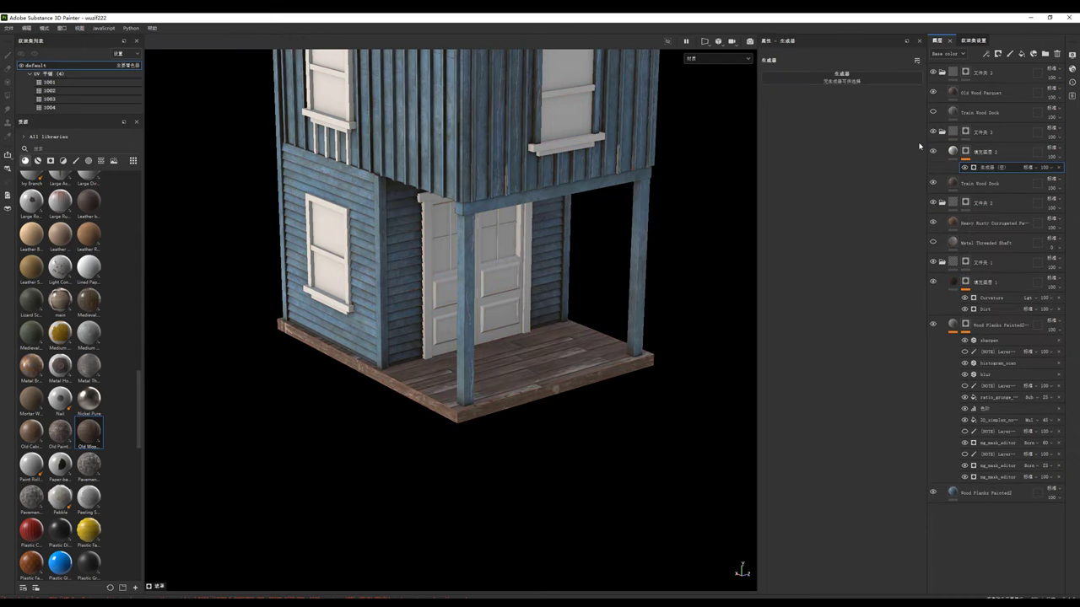
# Step: Choose the Dirt generator for the mask after trying 3D Distance and Light
pyautogui.click(841, 75)
pyautogui.click(867, 104)
pyautogui.click(842, 78)
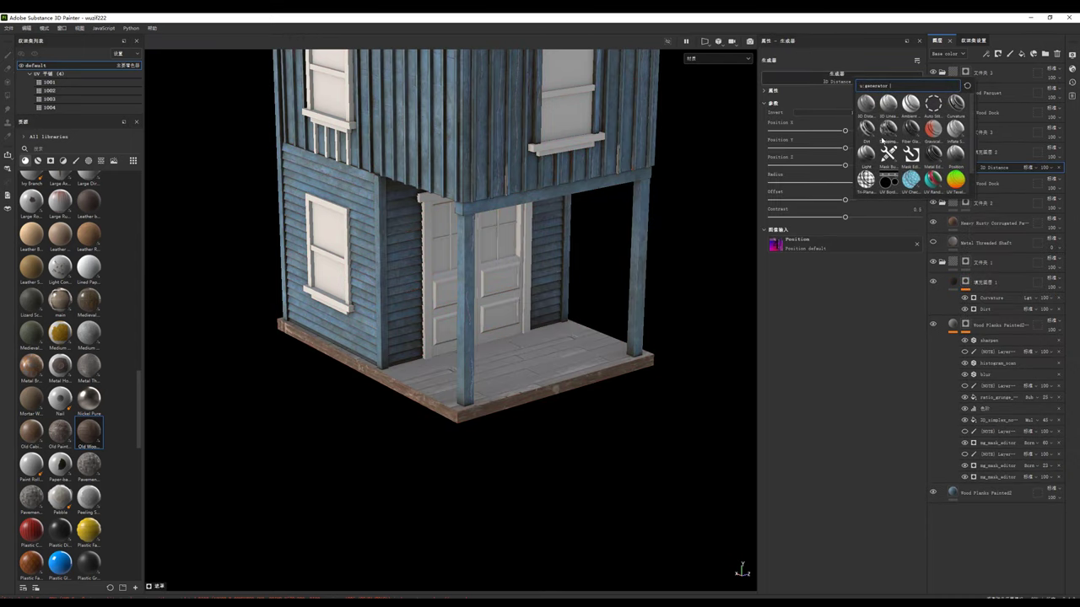
pyautogui.click(866, 153)
pyautogui.click(844, 77)
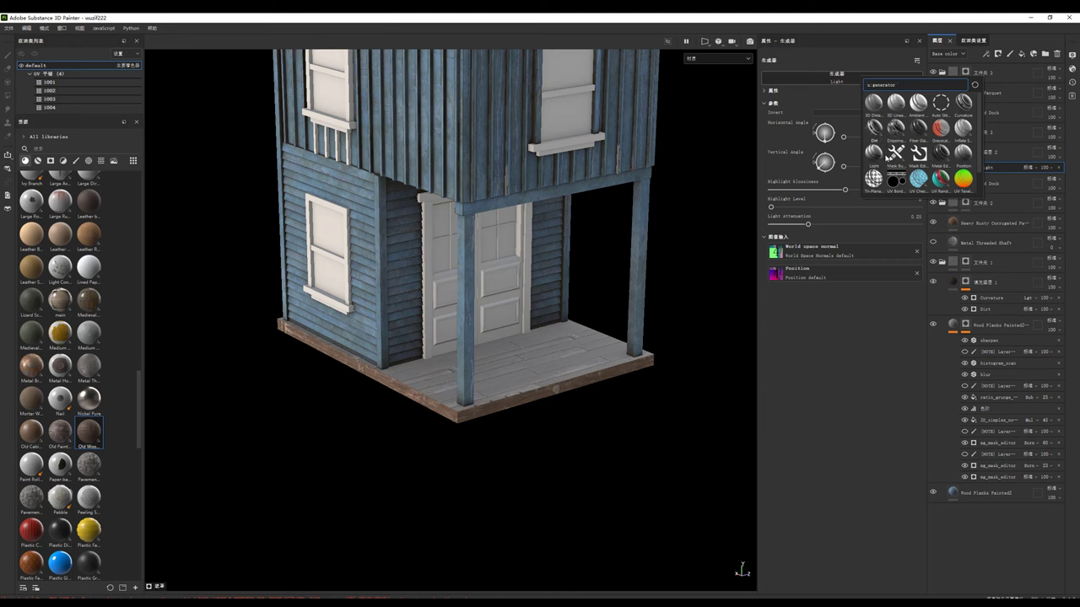
pyautogui.click(887, 156)
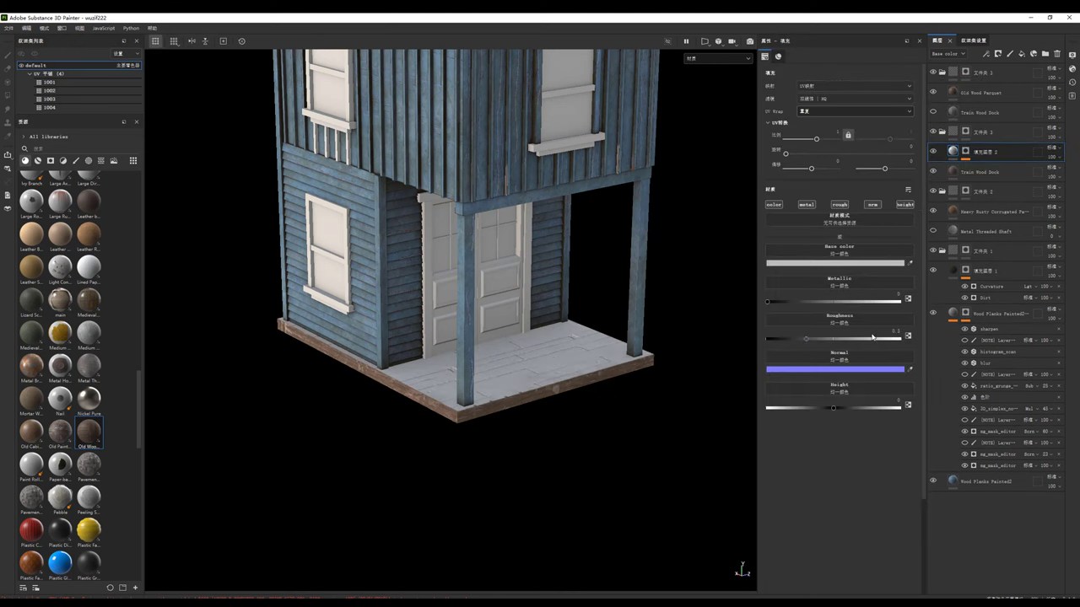
# Step: Make the fill's base colour black and lower the Dirt Level to about 0.4
pyautogui.click(842, 267)
pyautogui.click(856, 372)
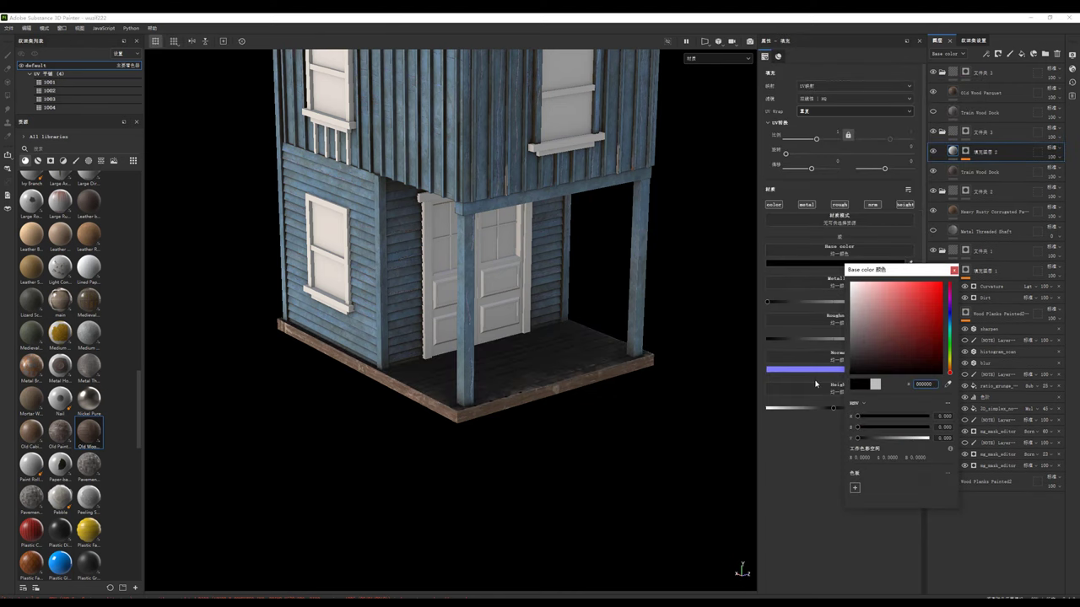
pyautogui.click(966, 153)
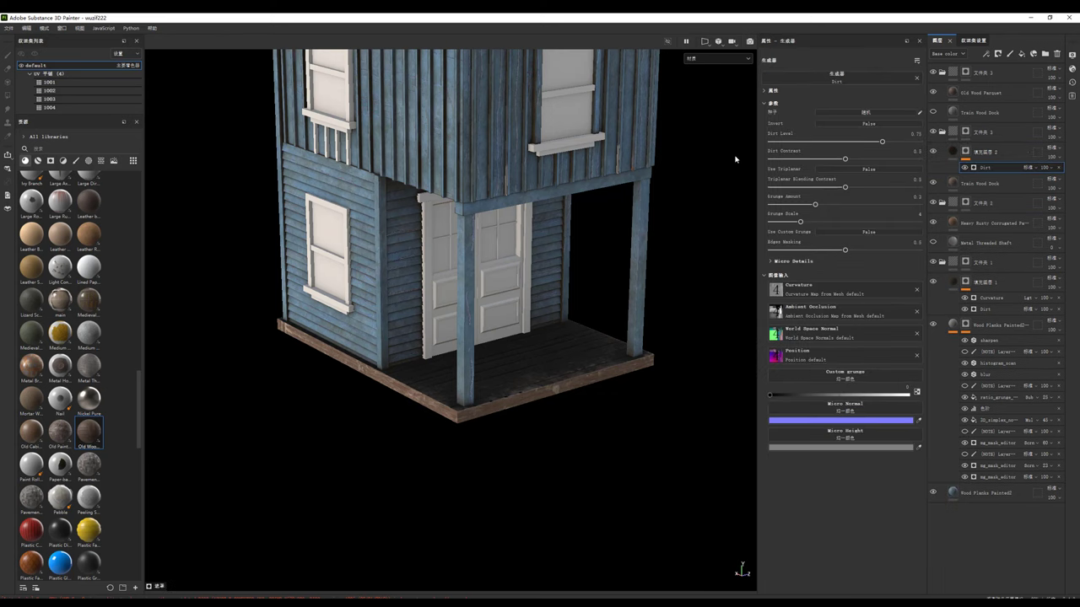
pyautogui.moveTo(850, 145)
pyautogui.mouseDown()
pyautogui.moveTo(811, 142)
pyautogui.moveTo(884, 157)
pyautogui.moveTo(807, 144)
pyautogui.moveTo(831, 145)
pyautogui.mouseUp()
pyautogui.keyDown('alt'); pyautogui.moveTo(503, 306); pyautogui.dragTo(472, 253); pyautogui.keyUp('alt')
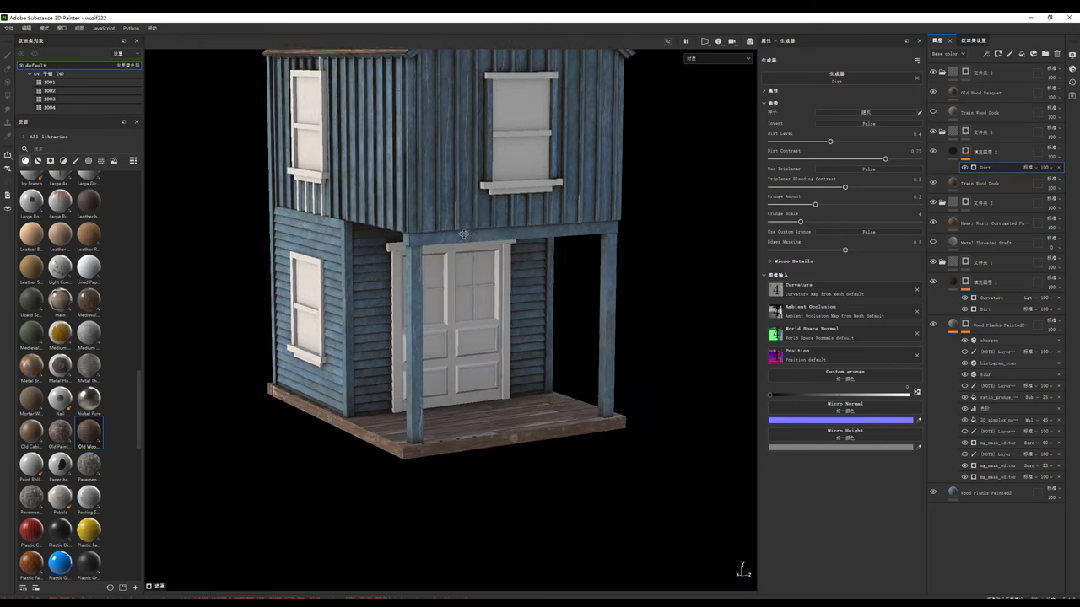
pyautogui.scroll(-5, 75, 181)
# Step: Filter the material shelf and drag the last material onto the top of the layer stack
pyautogui.click(37, 160)
pyautogui.scroll(-10, 59, 338)
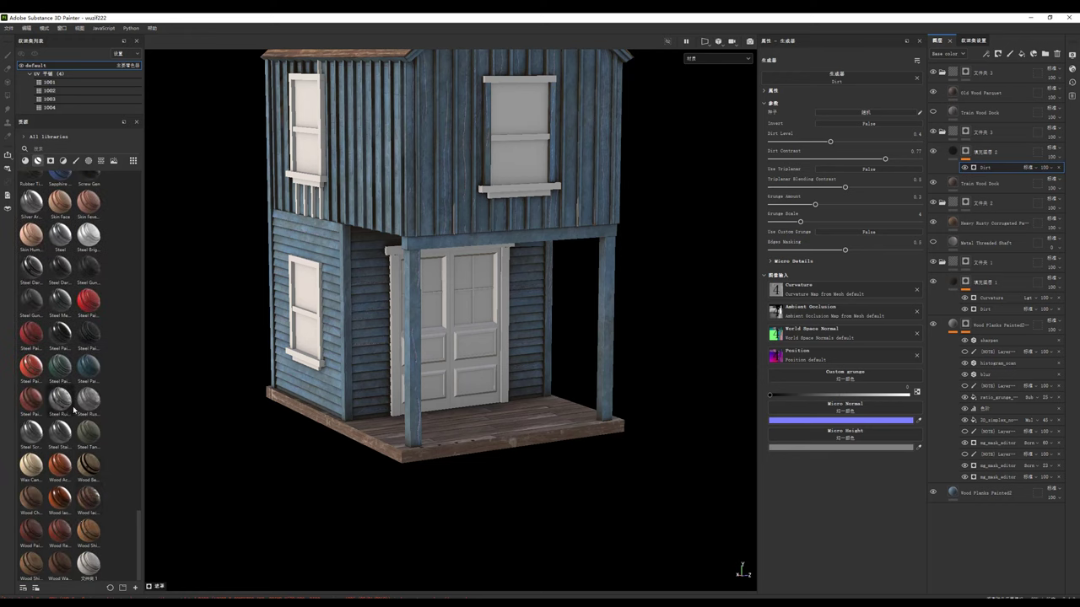
pyautogui.moveTo(89, 563)
pyautogui.mouseDown()
pyautogui.moveTo(502, 343)
pyautogui.moveTo(959, 75)
pyautogui.mouseUp()
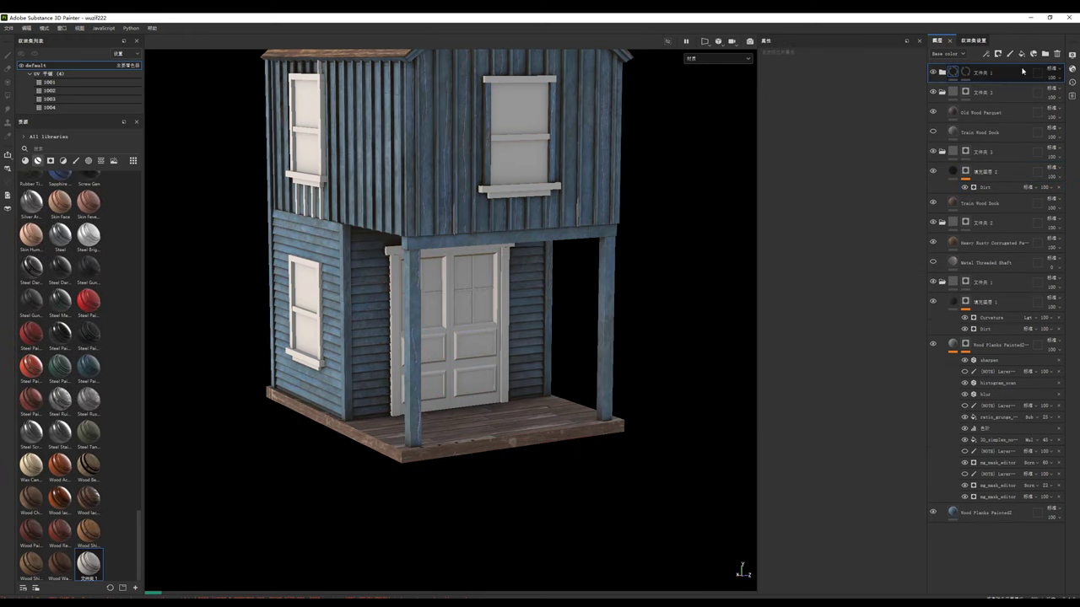
# Step: Add a whole-part geometry fill to the folder mask, selecting the door panels and right door trim
pyautogui.rightClick(959, 74)
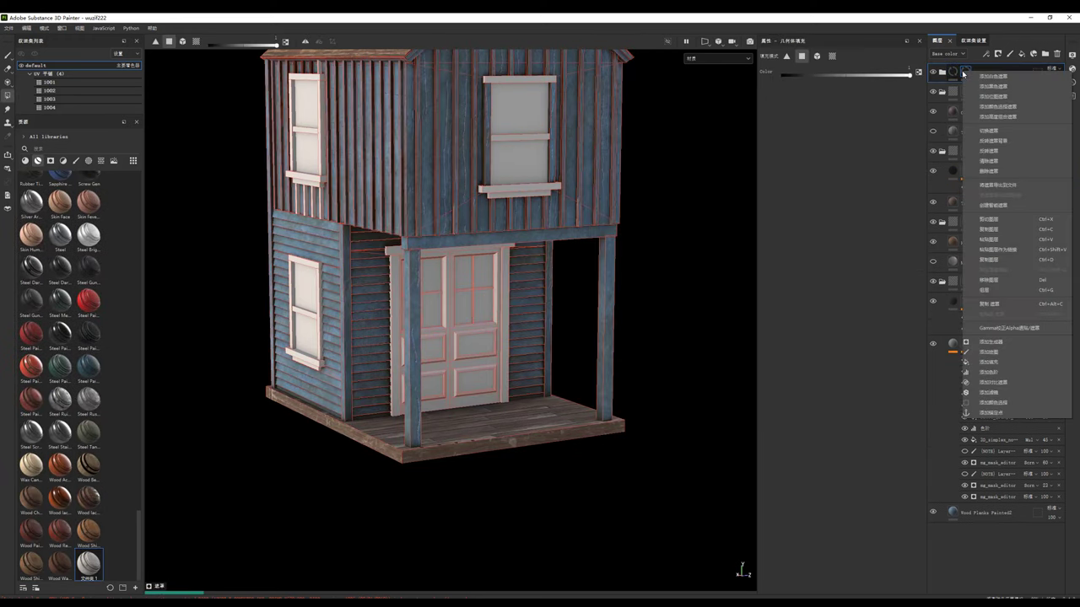
pyautogui.click(1013, 162)
pyautogui.click(817, 59)
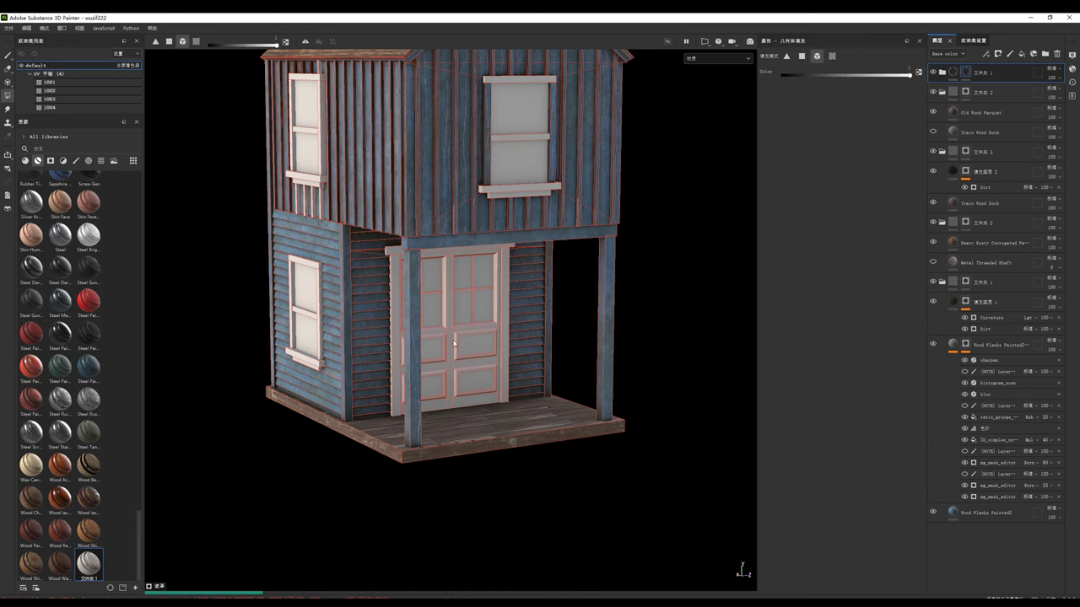
pyautogui.scroll(3, 473, 347)
pyautogui.keyDown('alt'); pyautogui.moveTo(470, 327); pyautogui.dragTo(472, 298); pyautogui.keyUp('alt')
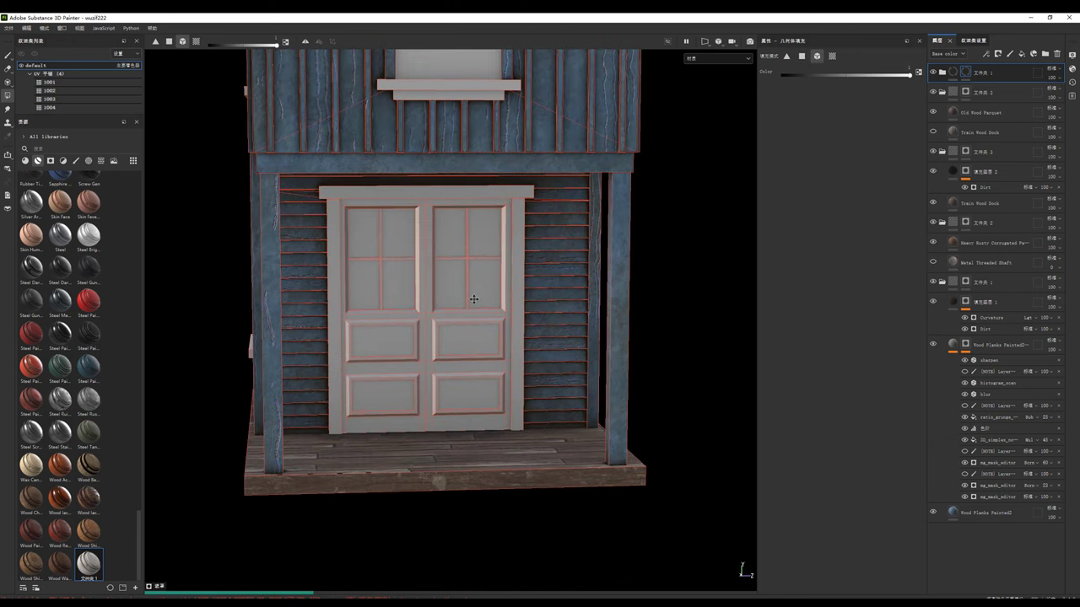
pyautogui.keyDown('alt'); pyautogui.moveTo(472, 299); pyautogui.dragTo(480, 316, button='middle'); pyautogui.keyUp('alt')
pyautogui.moveTo(480, 315)
pyautogui.keyDown('alt'); pyautogui.mouseDown()
pyautogui.moveTo(425, 353)
pyautogui.moveTo(419, 239)
pyautogui.mouseUp(); pyautogui.keyUp('alt')
pyautogui.click(425, 353)
pyautogui.scroll(3, 419, 239)
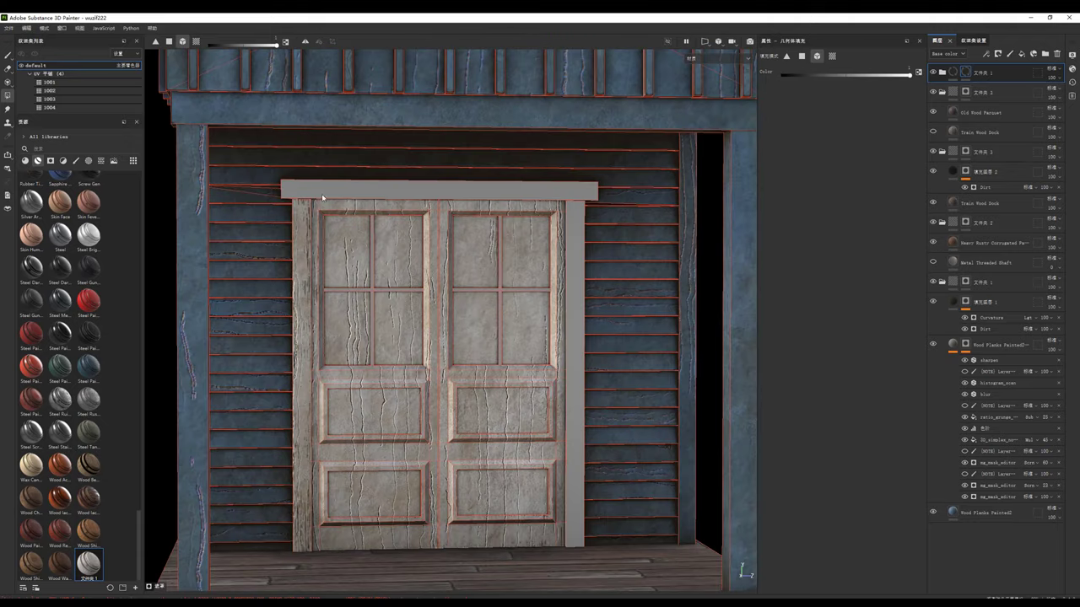
pyautogui.click(579, 225)
# Step: Switch to face selection and remove the wood from both doors' glass panes
pyautogui.keyDown('alt'); pyautogui.moveTo(470, 284); pyautogui.dragTo(496, 298); pyautogui.keyUp('alt')
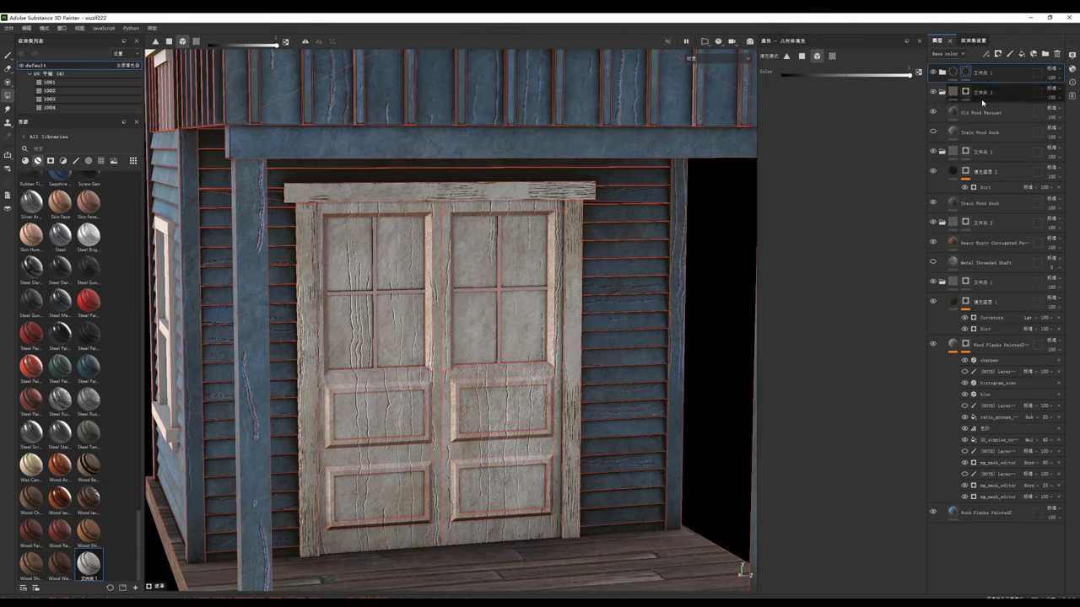
pyautogui.click(801, 57)
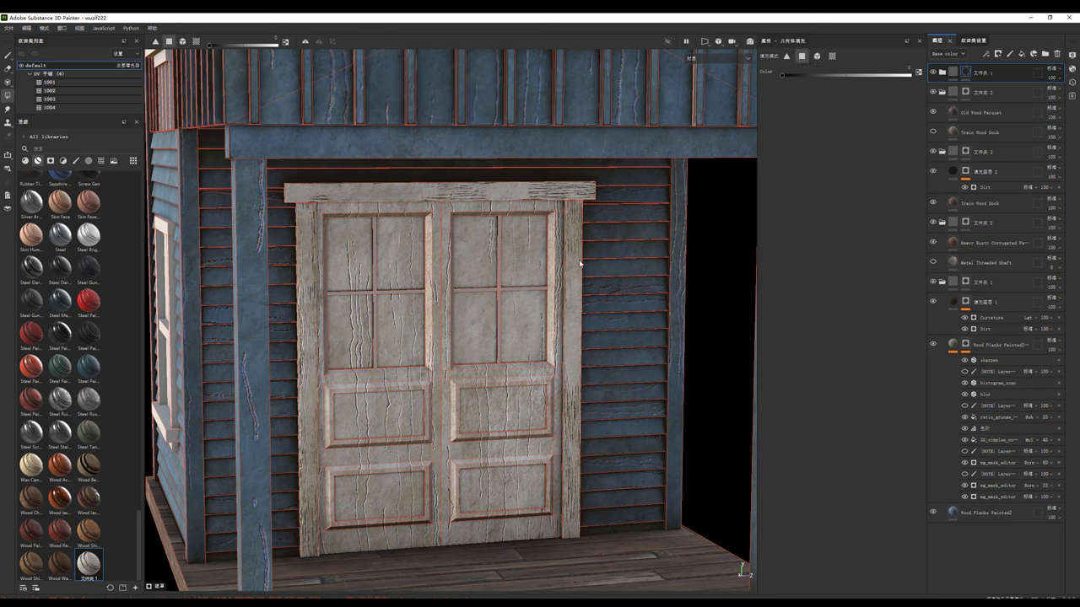
pyautogui.click(527, 253)
pyautogui.click(389, 264)
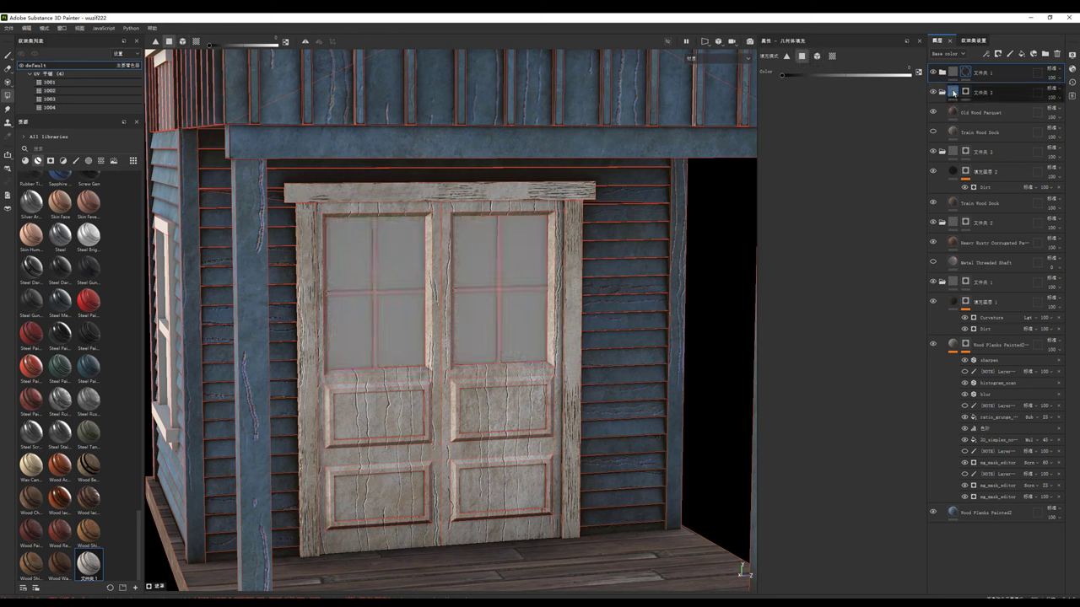
# Step: Expand the folder and toggle Wood Planks Painted2 and another layer to compare the frame
pyautogui.click(943, 72)
pyautogui.click(932, 145)
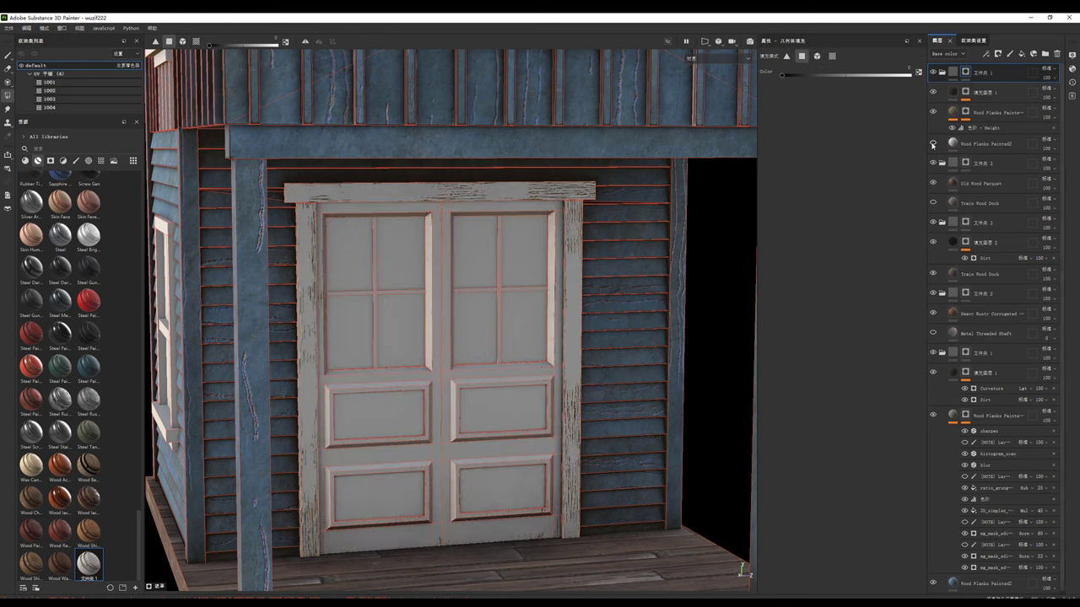
pyautogui.click(932, 144)
pyautogui.click(932, 112)
pyautogui.click(932, 111)
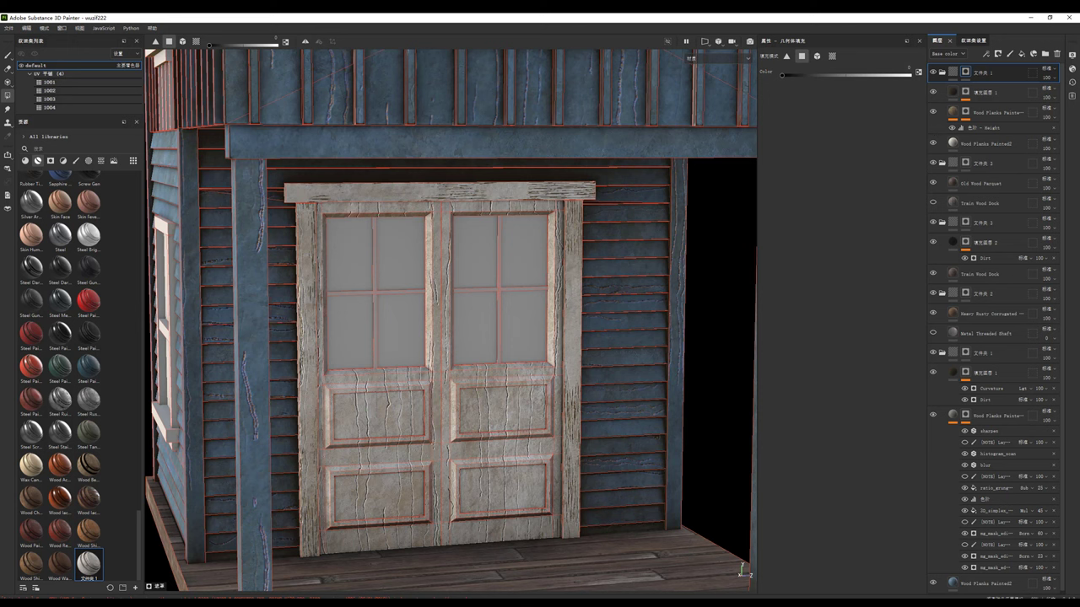
# Step: Hide the fill and cracked-paint layers for clean white doors, then search the shelf for 'wood'
pyautogui.press('1')
pyautogui.keyDown('alt'); pyautogui.moveTo(506, 321); pyautogui.dragTo(438, 312); pyautogui.keyUp('alt')
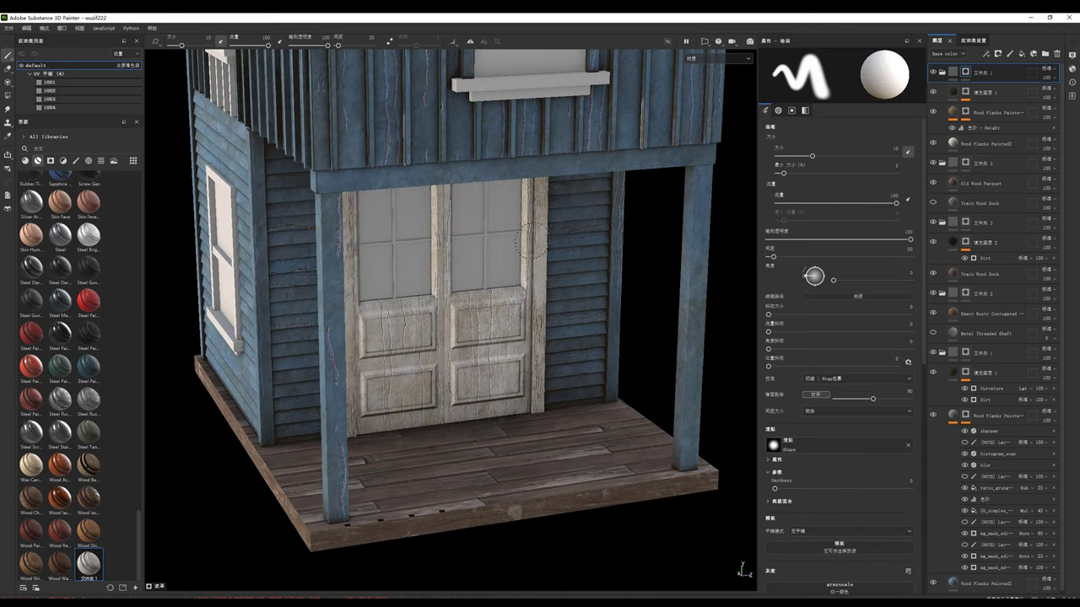
pyautogui.keyDown('alt'); pyautogui.moveTo(439, 312); pyautogui.dragTo(462, 317, button='right'); pyautogui.keyUp('alt')
pyautogui.keyDown('alt'); pyautogui.moveTo(462, 318); pyautogui.dragTo(447, 312); pyautogui.keyUp('alt')
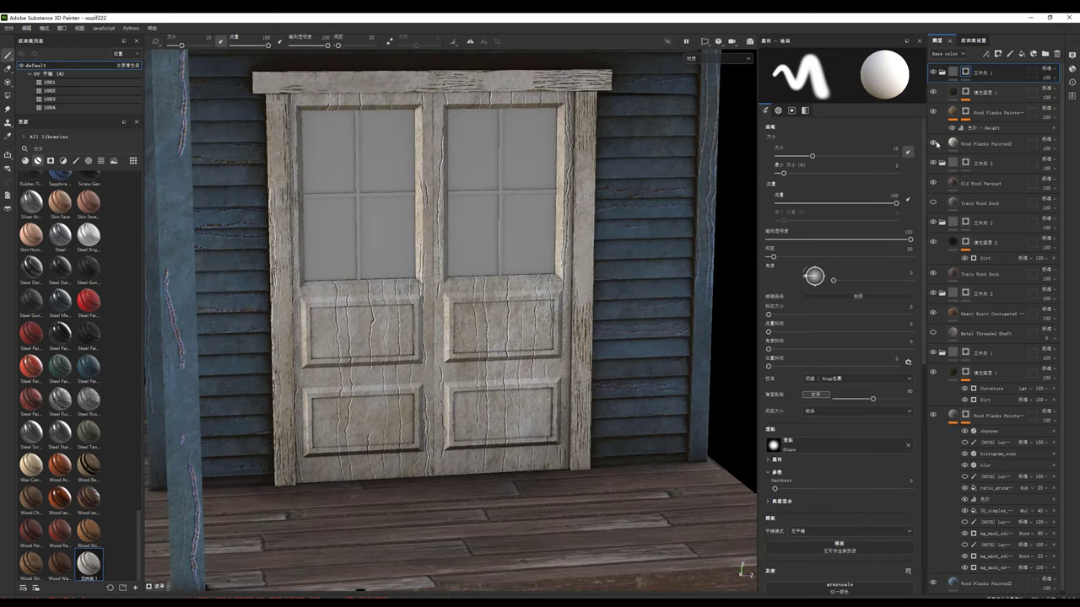
pyautogui.click(933, 144)
pyautogui.click(933, 144)
pyautogui.click(933, 113)
pyautogui.click(932, 113)
pyautogui.click(933, 93)
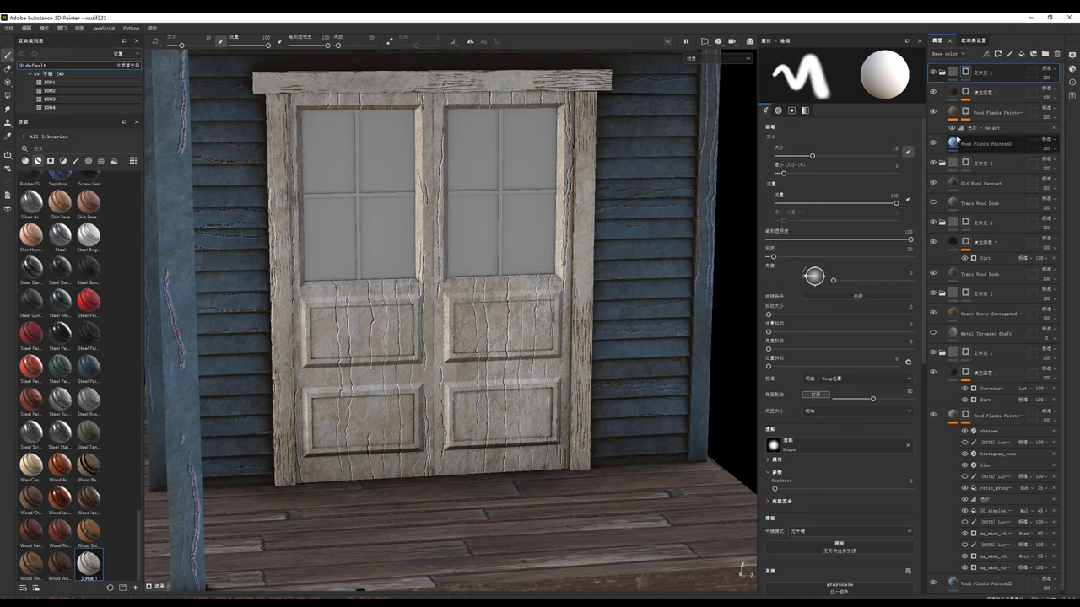
pyautogui.click(933, 144)
pyautogui.click(24, 160)
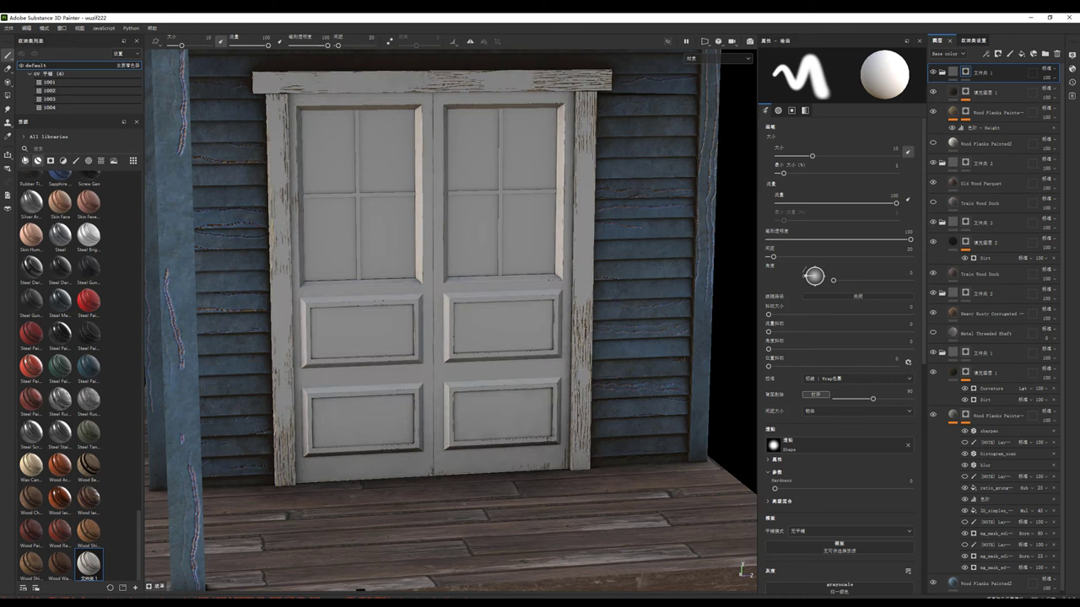
pyautogui.write('wood')
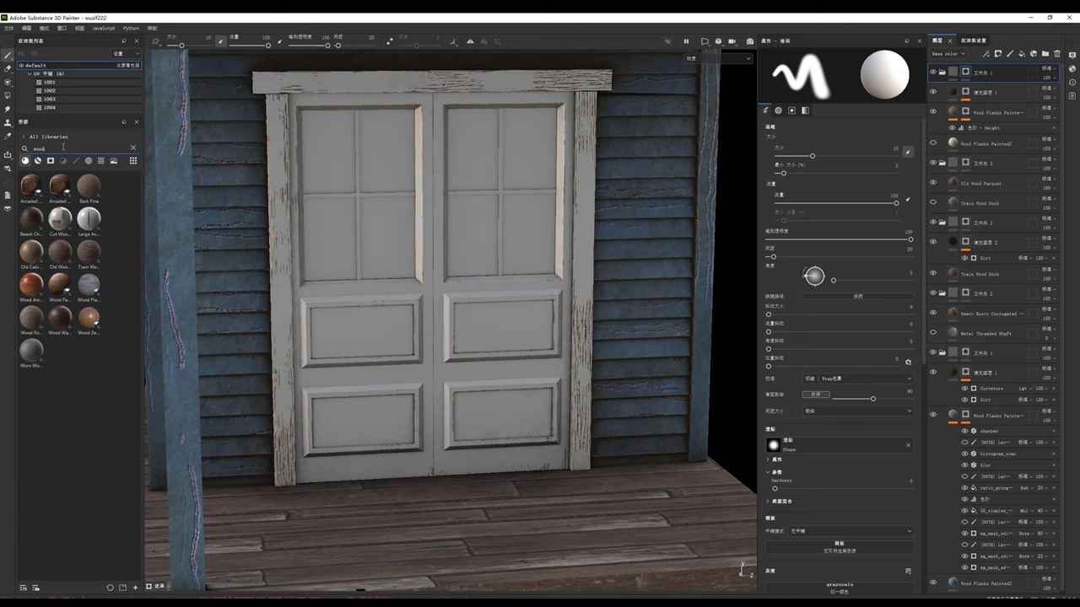
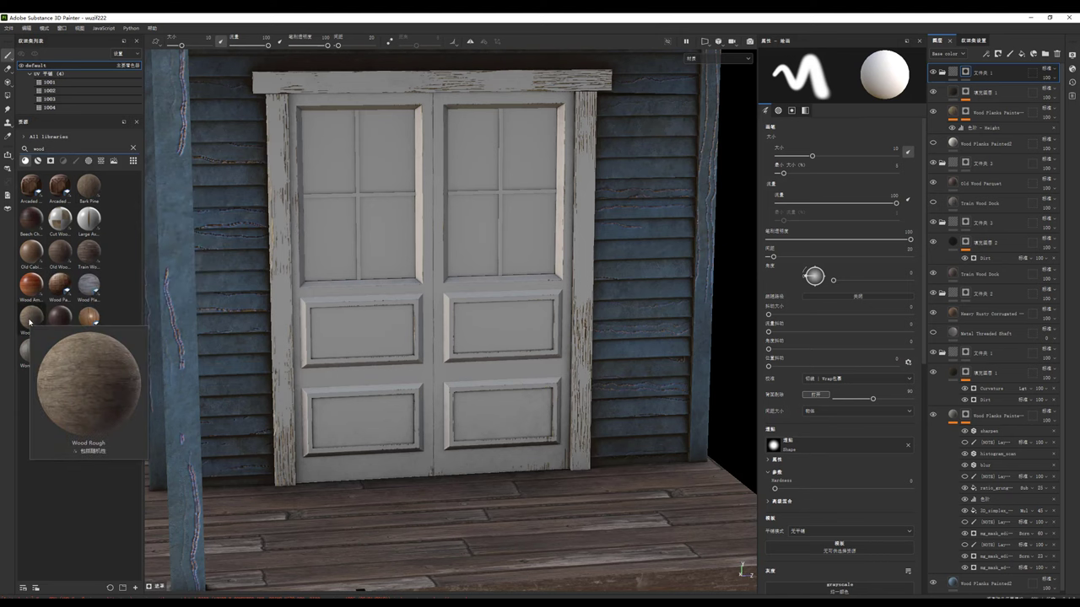
# Step: Add a Wood Rough fill layer to the double door and tint its colour grey
pyautogui.moveTo(29, 321); pyautogui.dragTo(1002, 140)
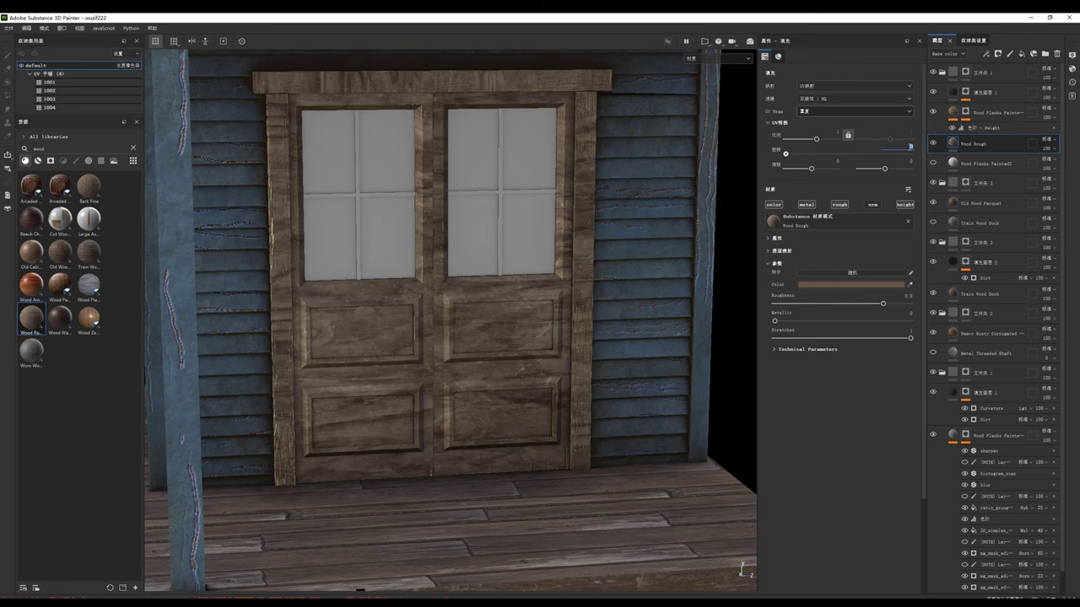
pyautogui.scroll(-5, 473, 280)
pyautogui.scroll(-2, 473, 280)
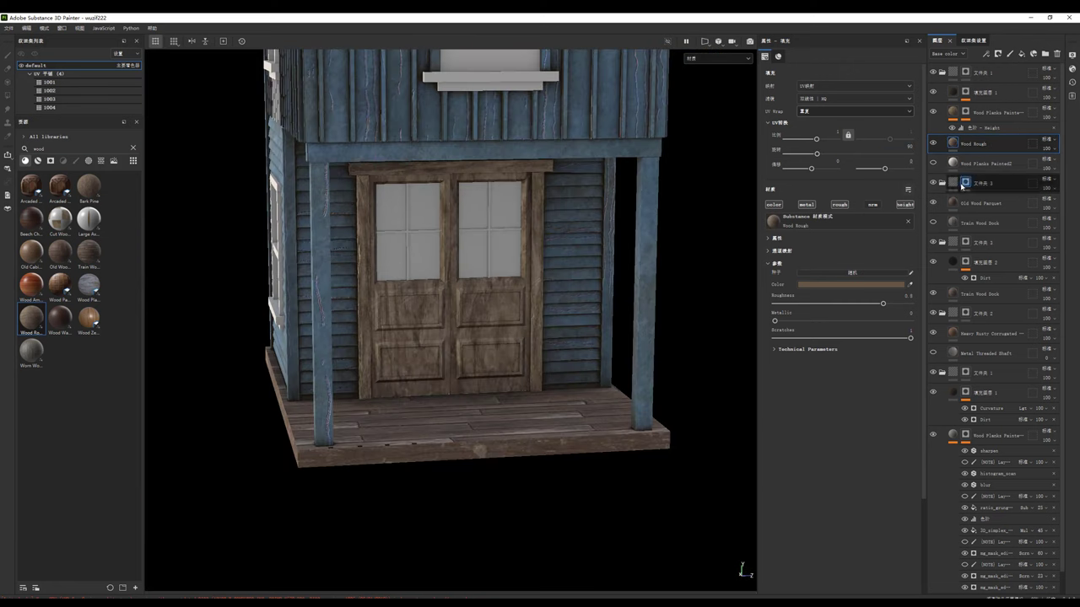
pyautogui.click(824, 290)
pyautogui.moveTo(843, 369)
pyautogui.mouseDown()
pyautogui.moveTo(815, 352)
pyautogui.moveTo(846, 338)
pyautogui.moveTo(845, 326)
pyautogui.moveTo(845, 356)
pyautogui.mouseUp()
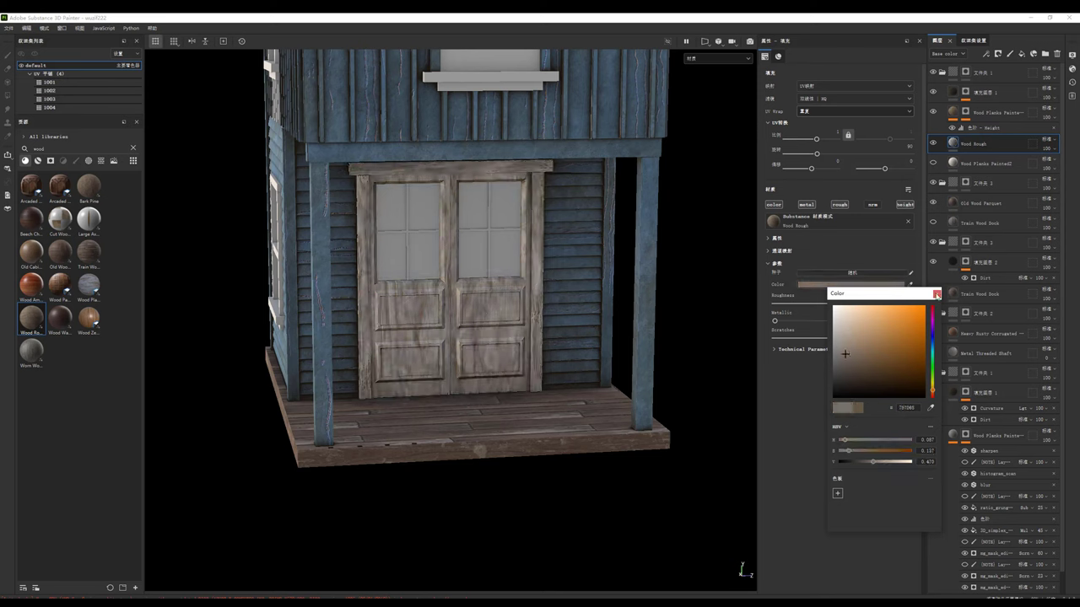
pyautogui.click(937, 293)
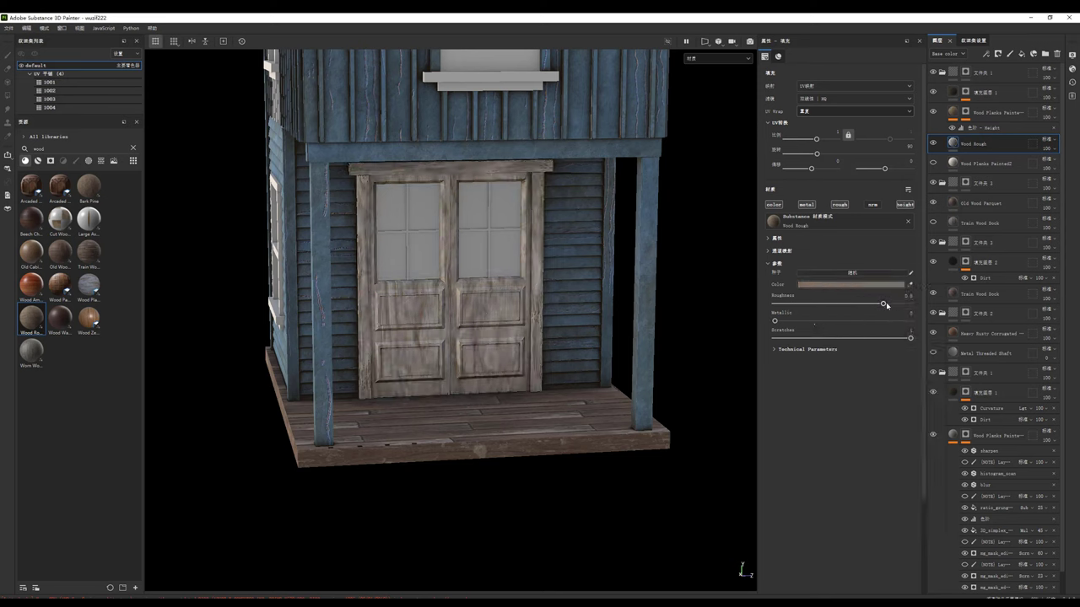
# Step: Slightly enlarge the Wood Rough texture's UV scale on the door
pyautogui.keyDown('alt'); pyautogui.moveTo(608, 240); pyautogui.dragTo(554, 243); pyautogui.keyUp('alt')
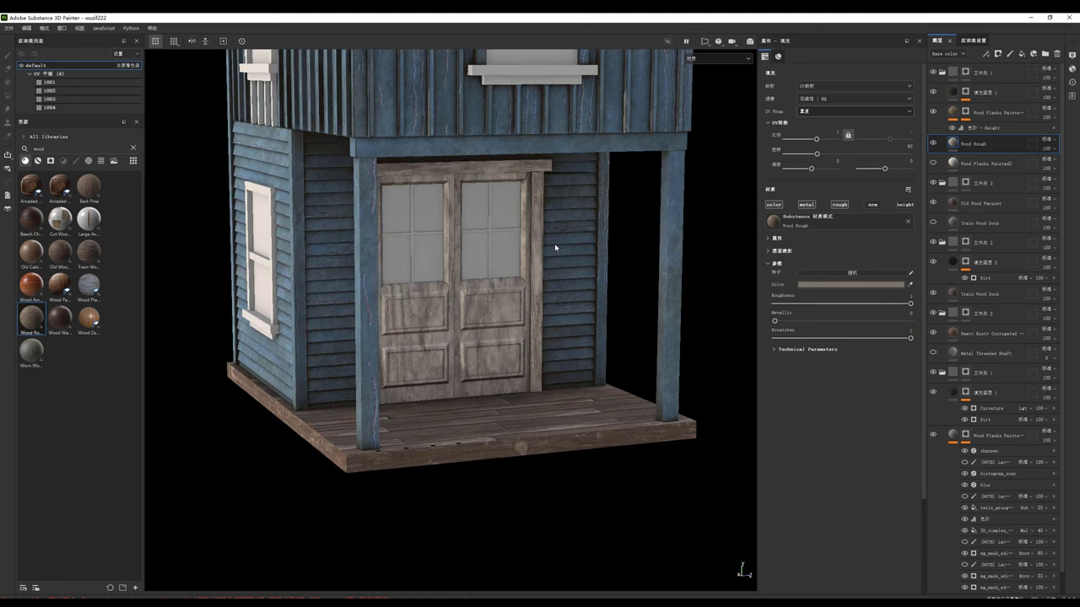
pyautogui.moveTo(817, 139); pyautogui.dragTo(817, 140)
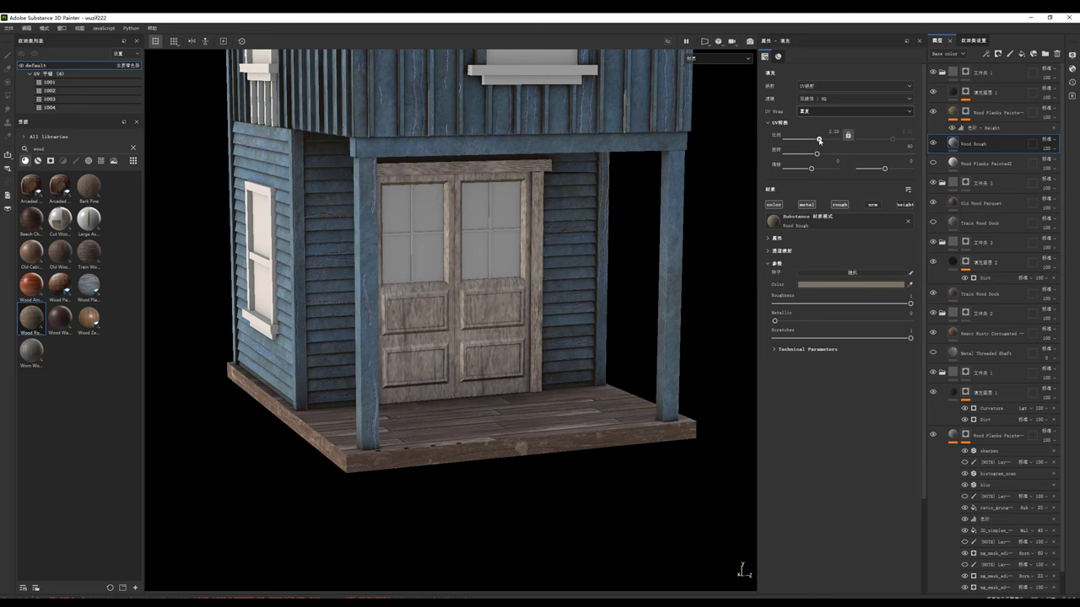
pyautogui.keyDown('alt'); pyautogui.moveTo(637, 240); pyautogui.dragTo(617, 239); pyautogui.keyUp('alt')
pyautogui.click(974, 108)
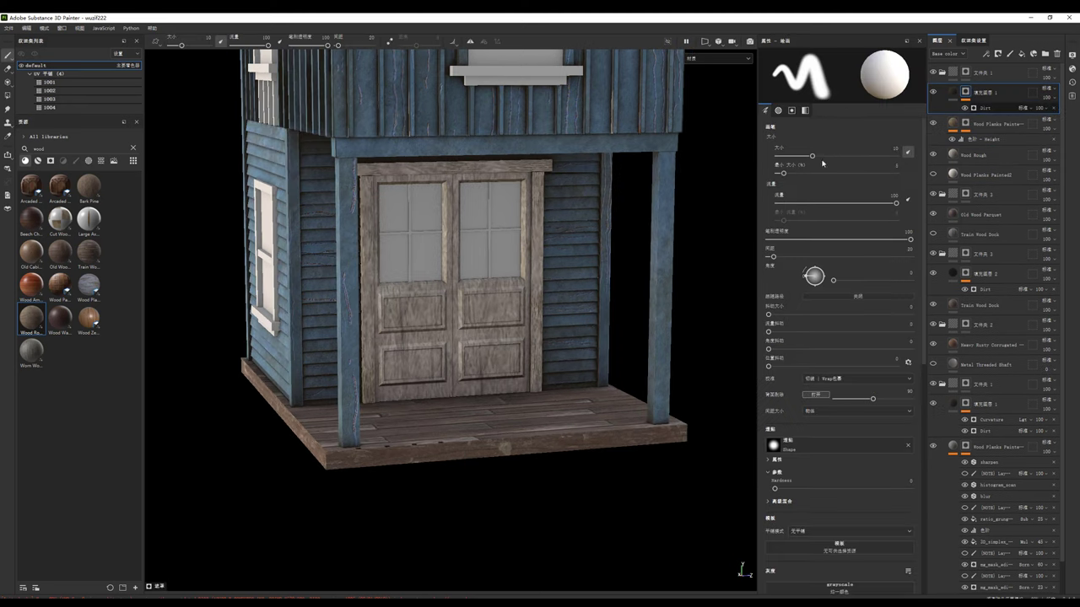
# Step: Undo the Dirt level tweak and add a Curvature generator to the wood layer's mask
pyautogui.moveTo(819, 142); pyautogui.dragTo(894, 158)
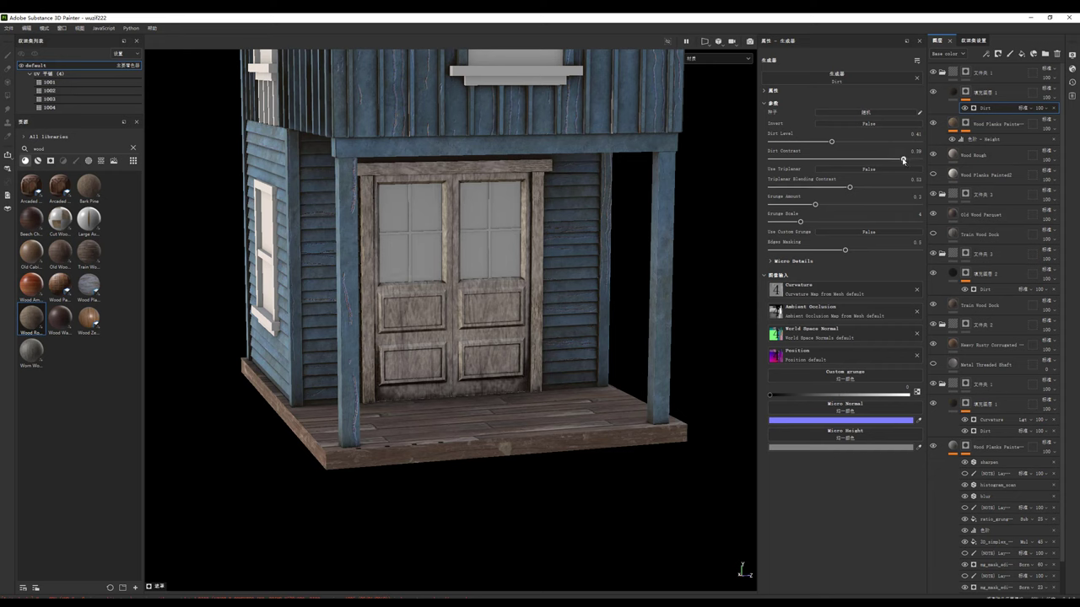
pyautogui.moveTo(827, 143); pyautogui.dragTo(829, 144)
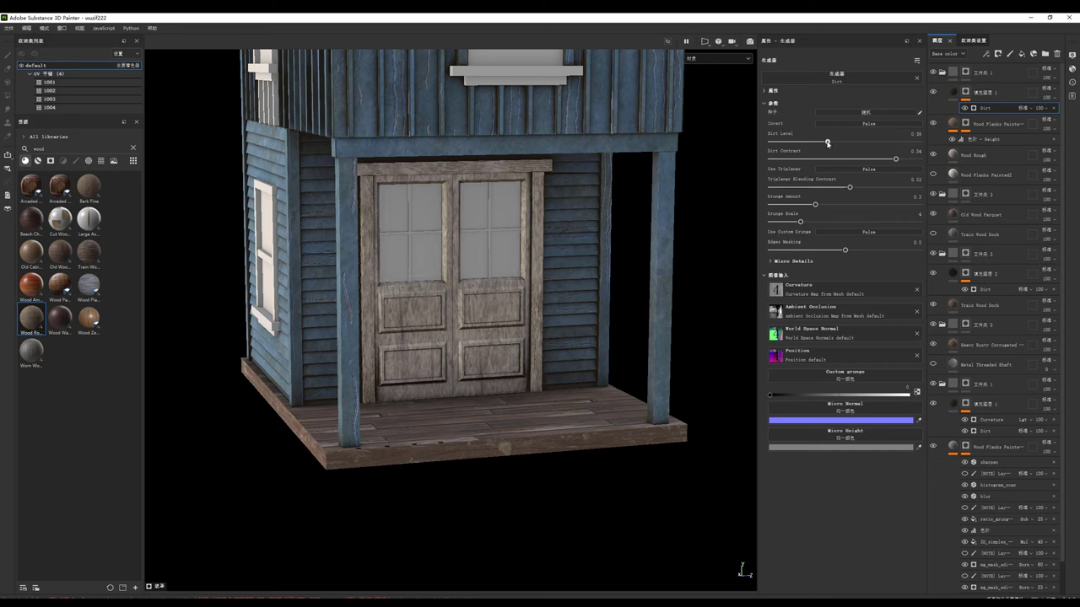
pyautogui.hotkey('ctrl', 'z')
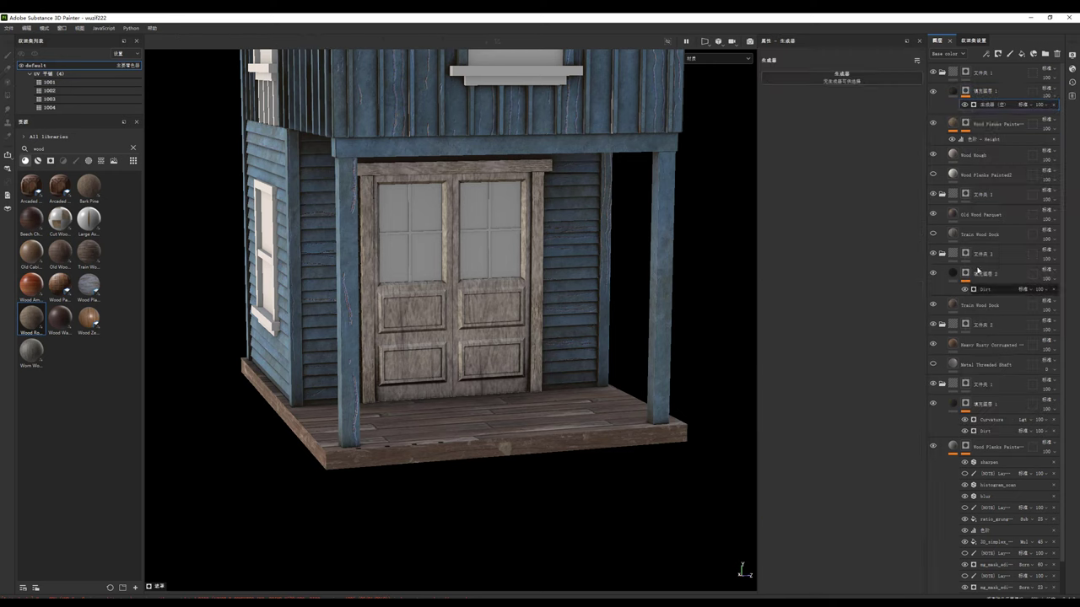
pyautogui.click(978, 105)
pyautogui.click(962, 107)
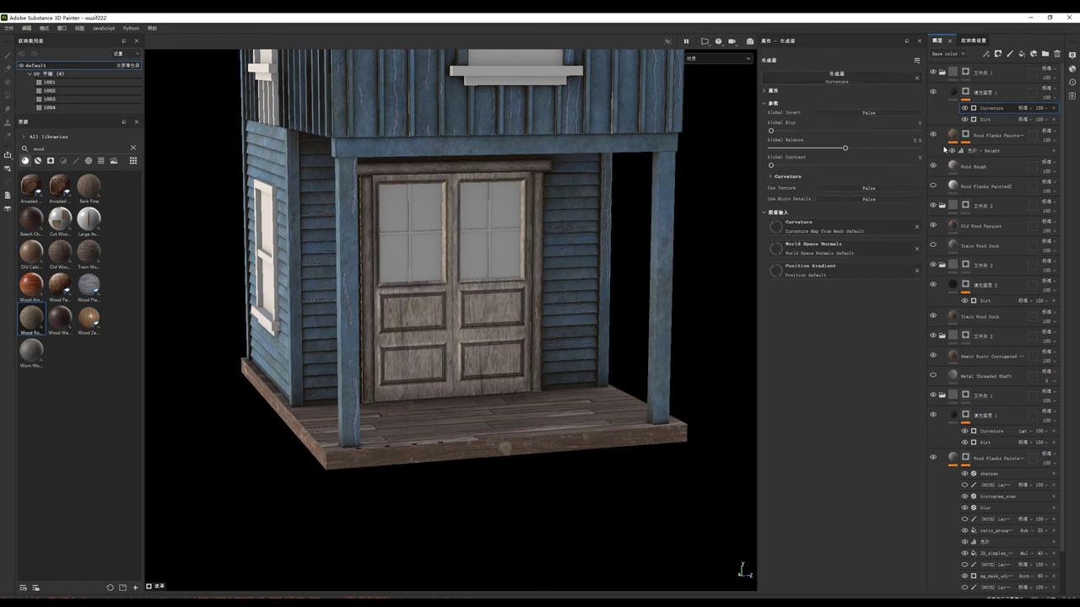
# Step: Tune Curvature Global Balance (0.29, then about 0.93), trying Global Invert and turning it back off
pyautogui.keyDown('alt'); pyautogui.moveTo(631, 243); pyautogui.dragTo(549, 234); pyautogui.keyUp('alt')
pyautogui.moveTo(843, 146); pyautogui.dragTo(814, 149)
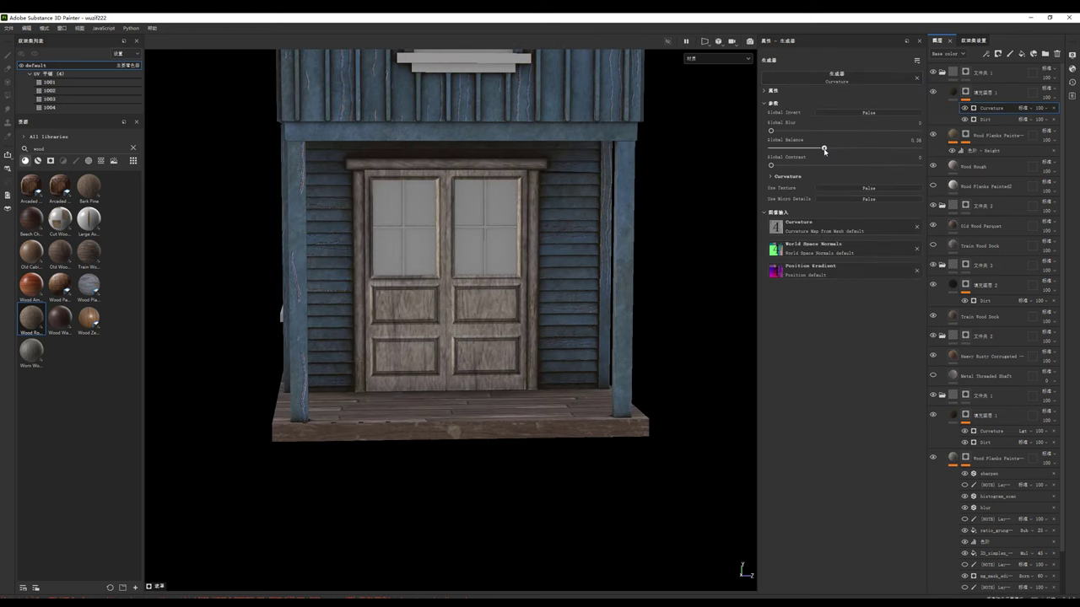
pyautogui.click(861, 112)
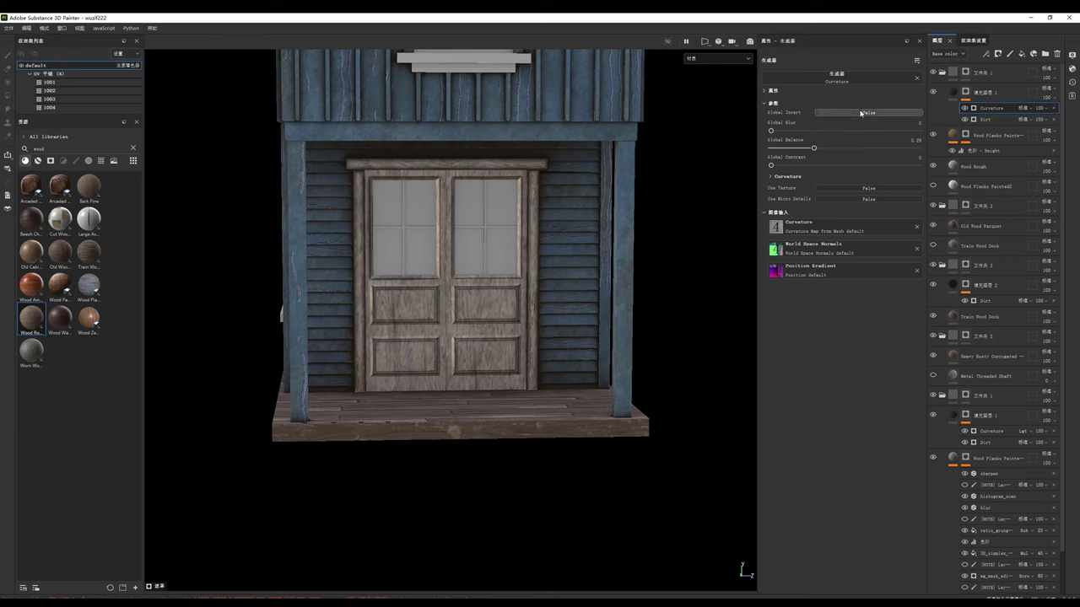
pyautogui.moveTo(814, 147)
pyautogui.mouseDown()
pyautogui.moveTo(909, 147)
pyautogui.moveTo(783, 149)
pyautogui.mouseUp()
pyautogui.click(868, 112)
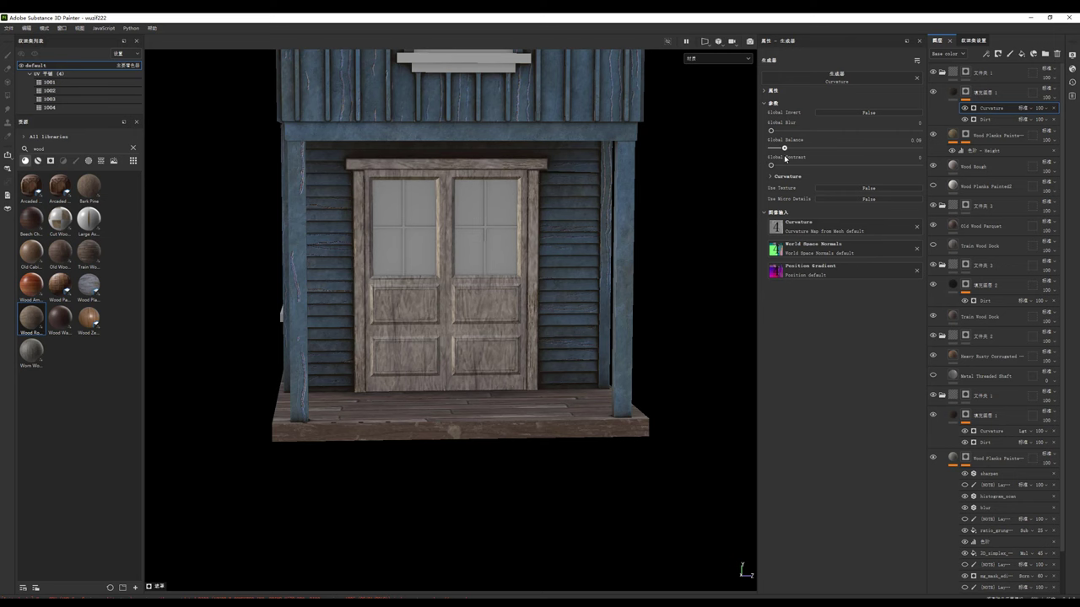
pyautogui.doubleClick(981, 93)
# Step: With whole-mesh polygon fill, fill the horizontal and vertical muntins of both front windows
pyautogui.press('1')
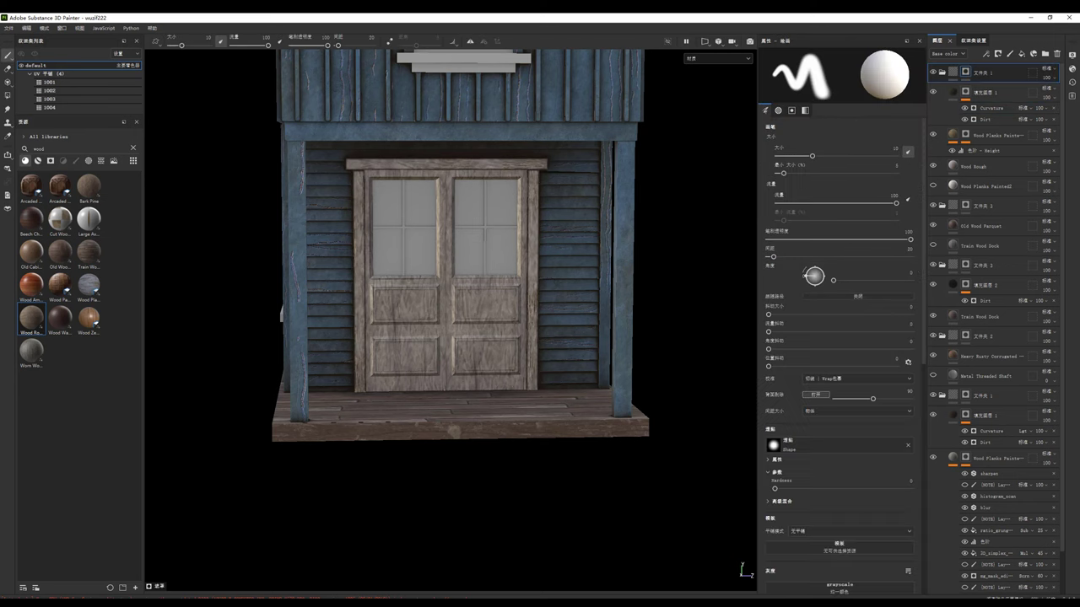
pyautogui.scroll(3, 451, 216)
pyautogui.press('4')
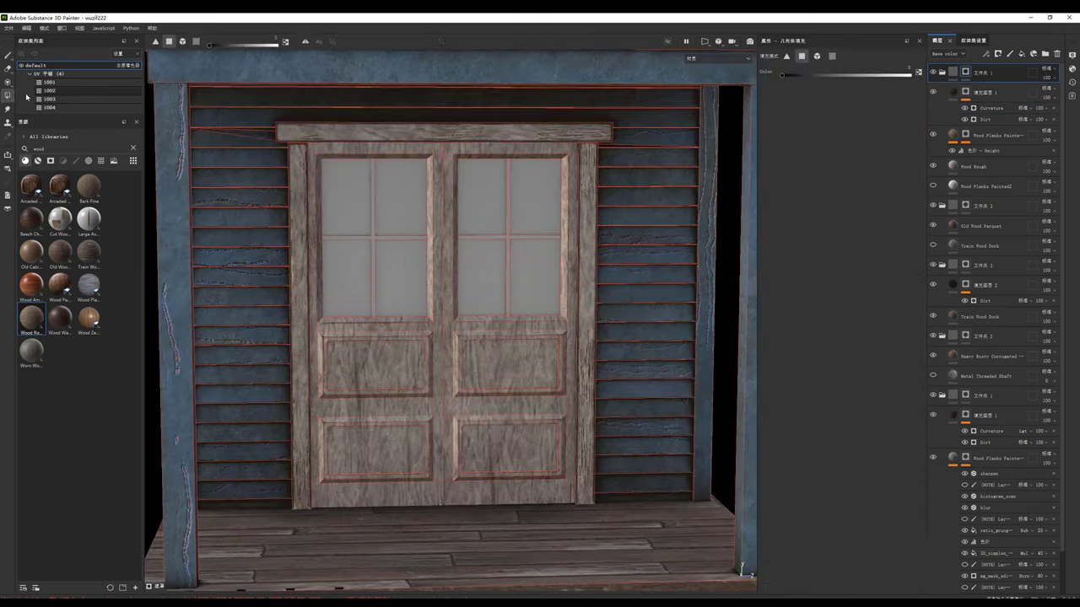
pyautogui.click(816, 55)
pyautogui.scroll(3, 514, 236)
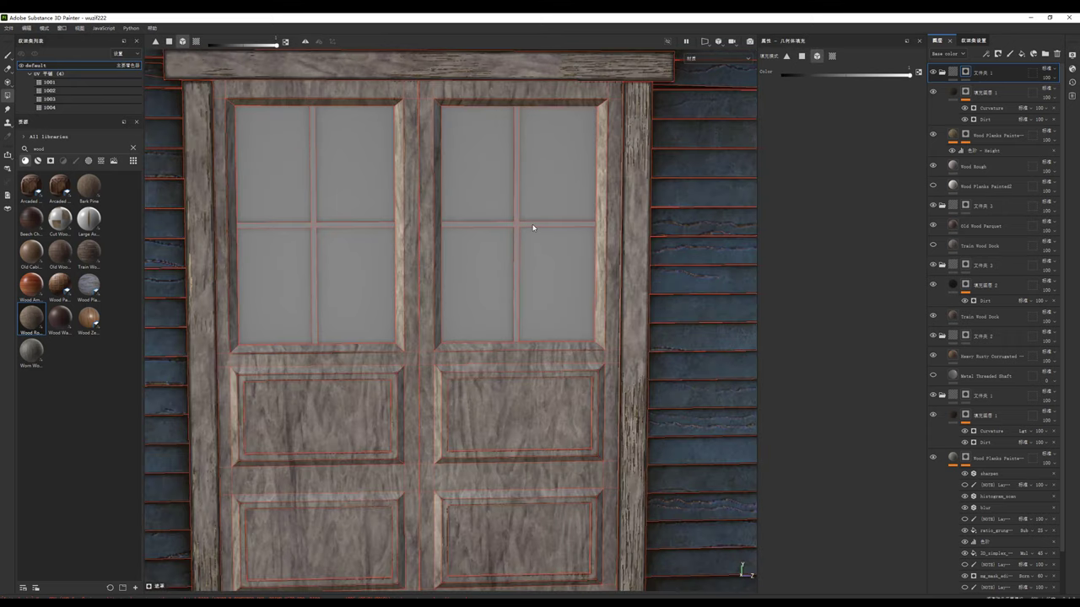
pyautogui.click(532, 226)
pyautogui.click(516, 213)
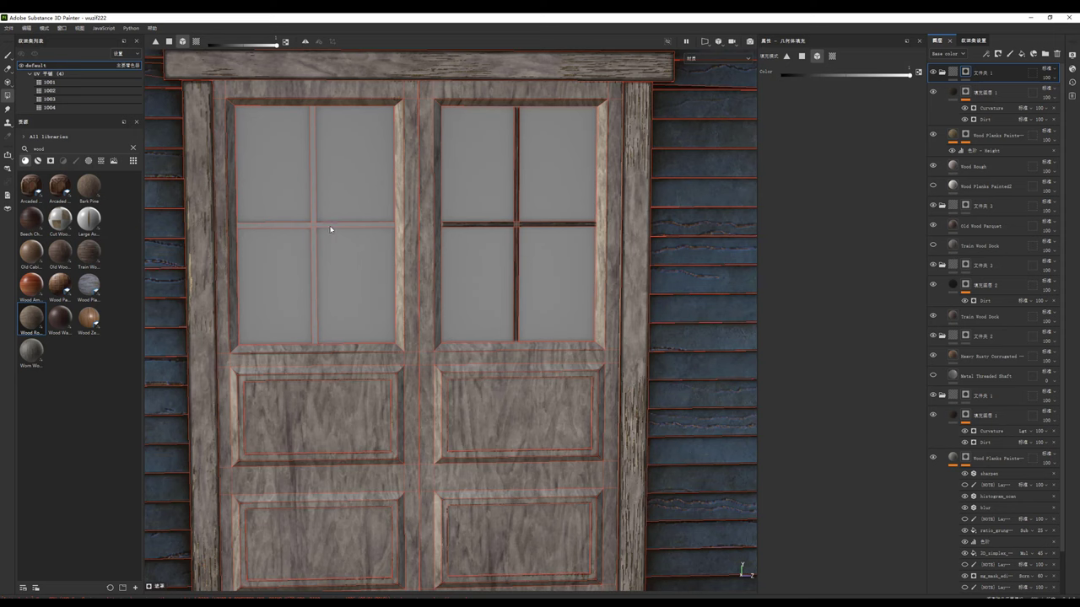
pyautogui.click(330, 229)
pyautogui.click(314, 219)
pyautogui.press('f')
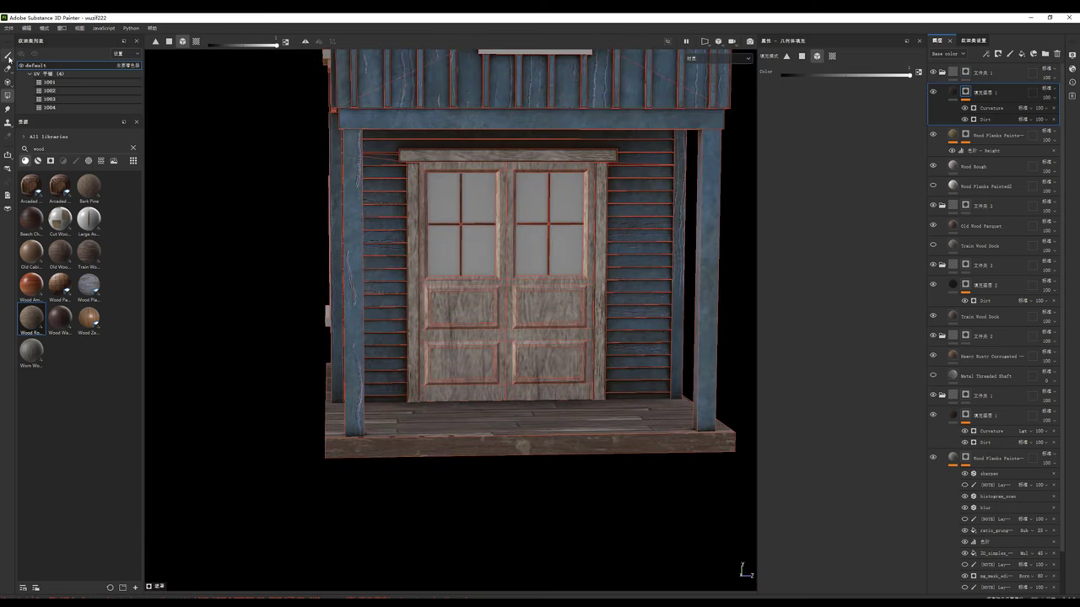
# Step: Fill the side windows' frames, sills, rails and head trims with the wood material
pyautogui.click(9, 56)
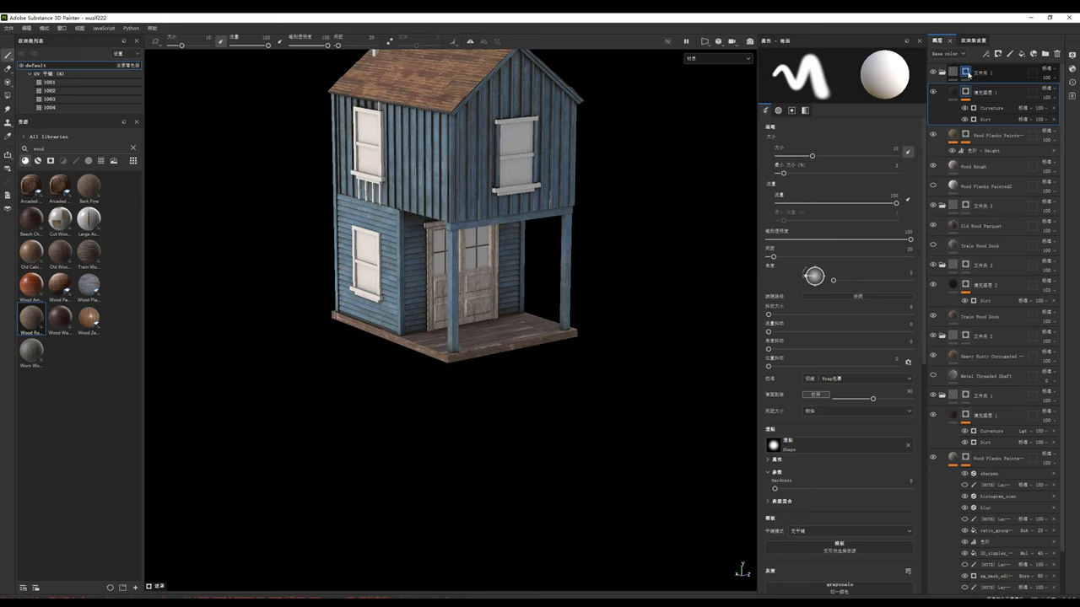
pyautogui.click(968, 75)
pyautogui.click(8, 95)
pyautogui.press('f')
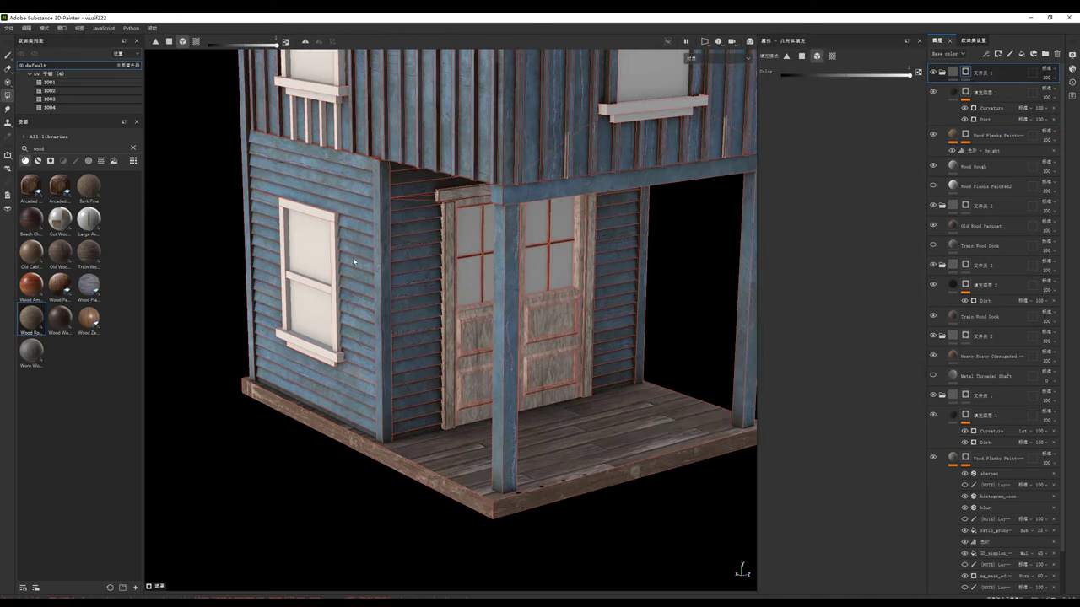
pyautogui.keyDown('alt'); pyautogui.moveTo(334, 271); pyautogui.dragTo(311, 271); pyautogui.keyUp('alt')
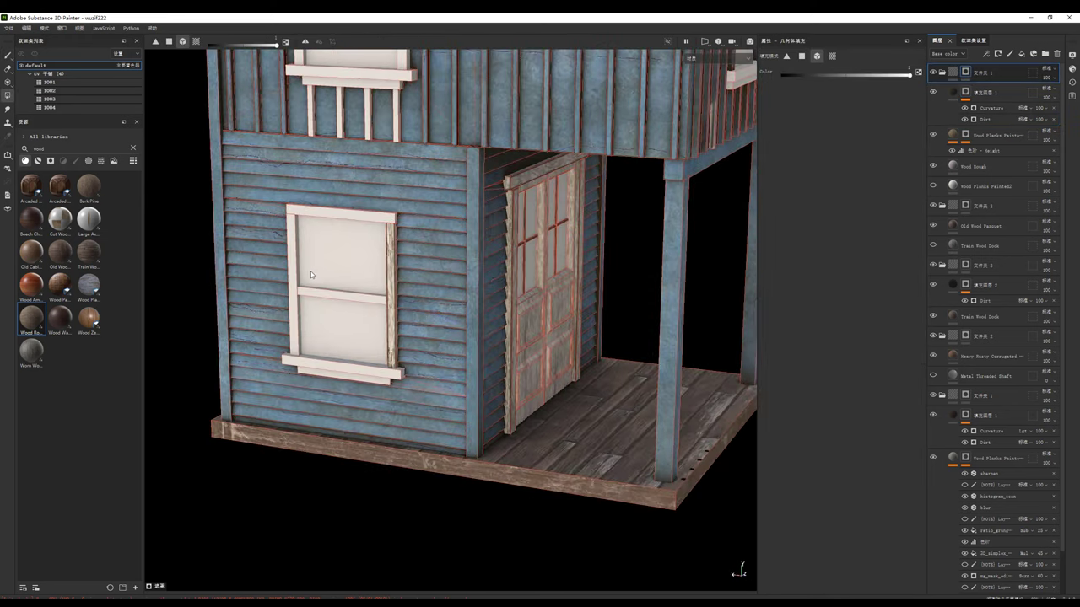
pyautogui.click(296, 297)
pyautogui.click(302, 363)
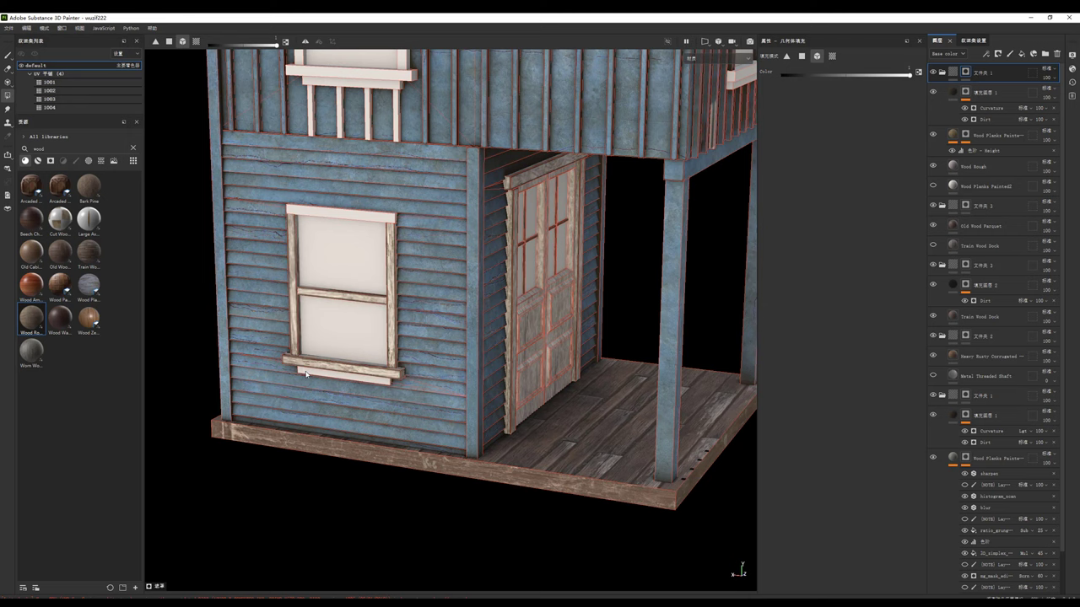
pyautogui.click(339, 217)
pyautogui.keyDown('alt'); pyautogui.moveTo(339, 217); pyautogui.dragTo(393, 220); pyautogui.keyUp('alt')
pyautogui.click(382, 214)
pyautogui.click(392, 220)
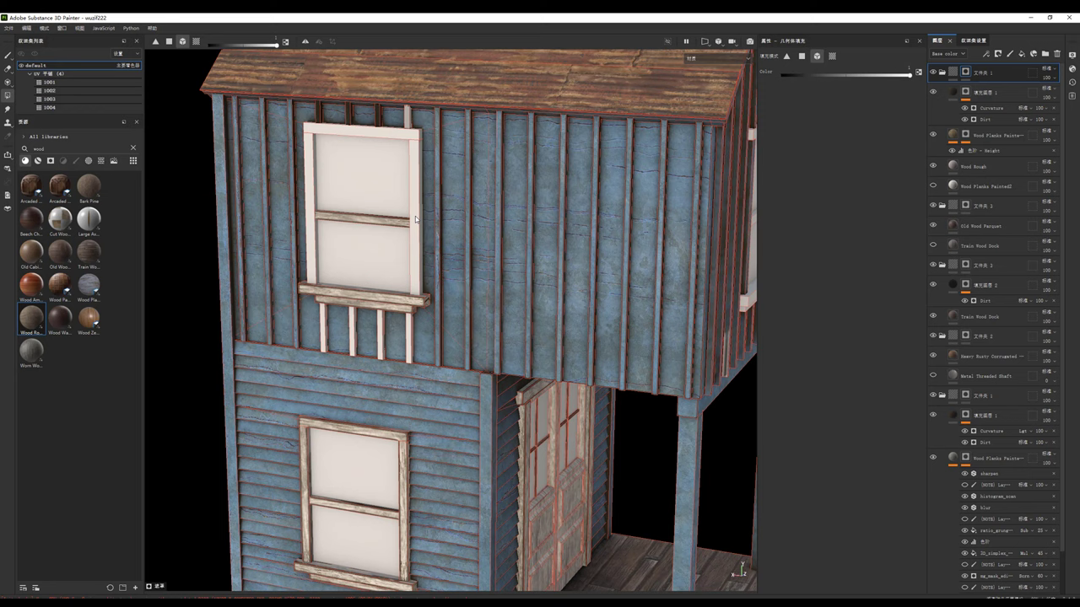
pyautogui.click(307, 206)
pyautogui.click(342, 135)
# Step: Fill the upper windows' sills, left and right frames, top frame and middle sash with wood
pyautogui.keyDown('alt'); pyautogui.moveTo(341, 135); pyautogui.dragTo(526, 339); pyautogui.keyUp('alt')
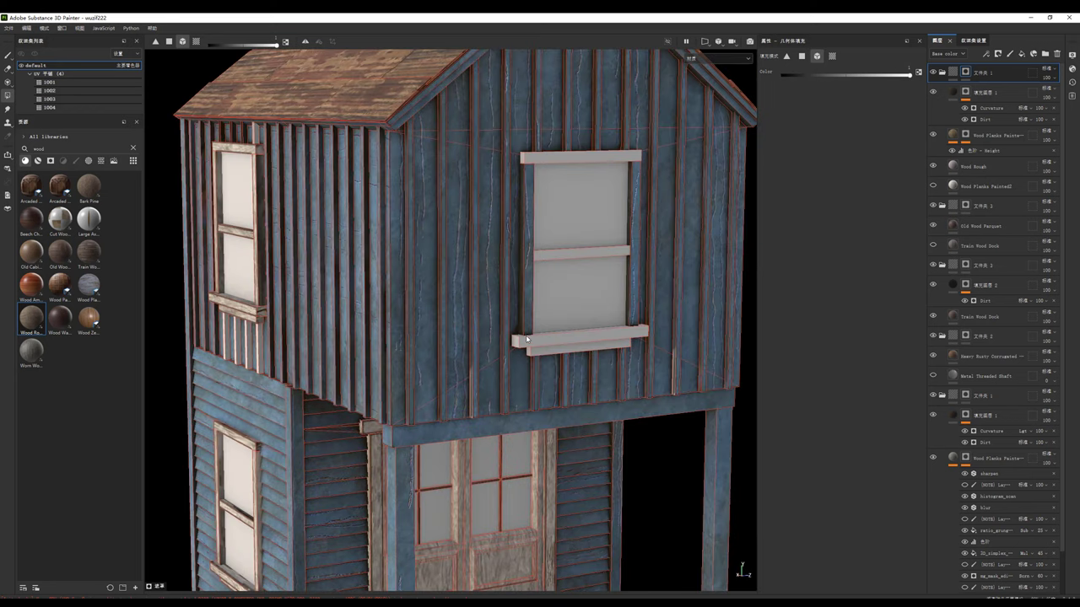
pyautogui.click(546, 354)
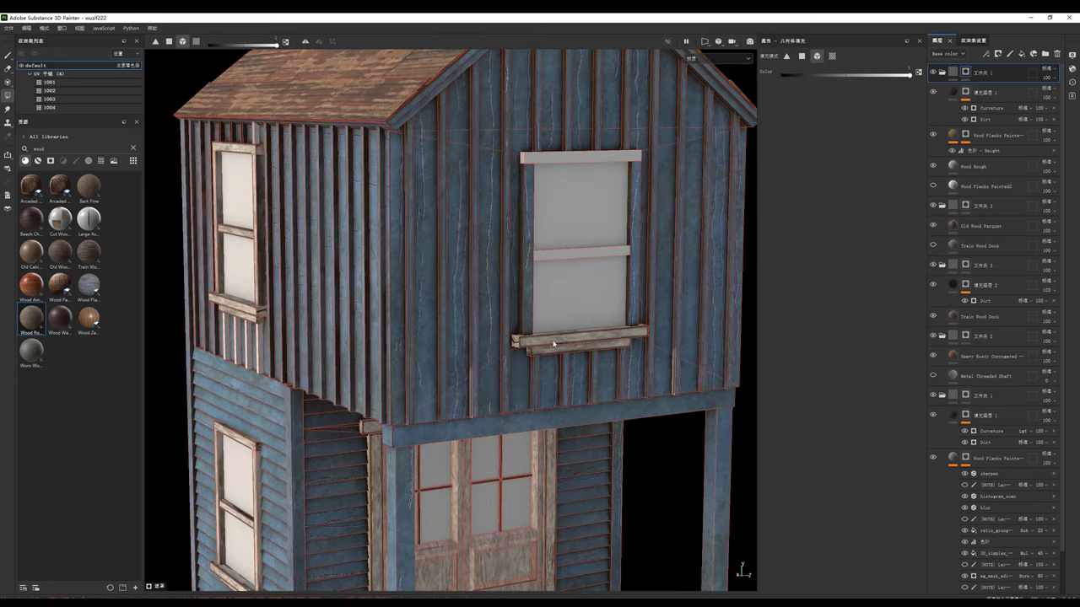
pyautogui.click(528, 323)
pyautogui.click(634, 272)
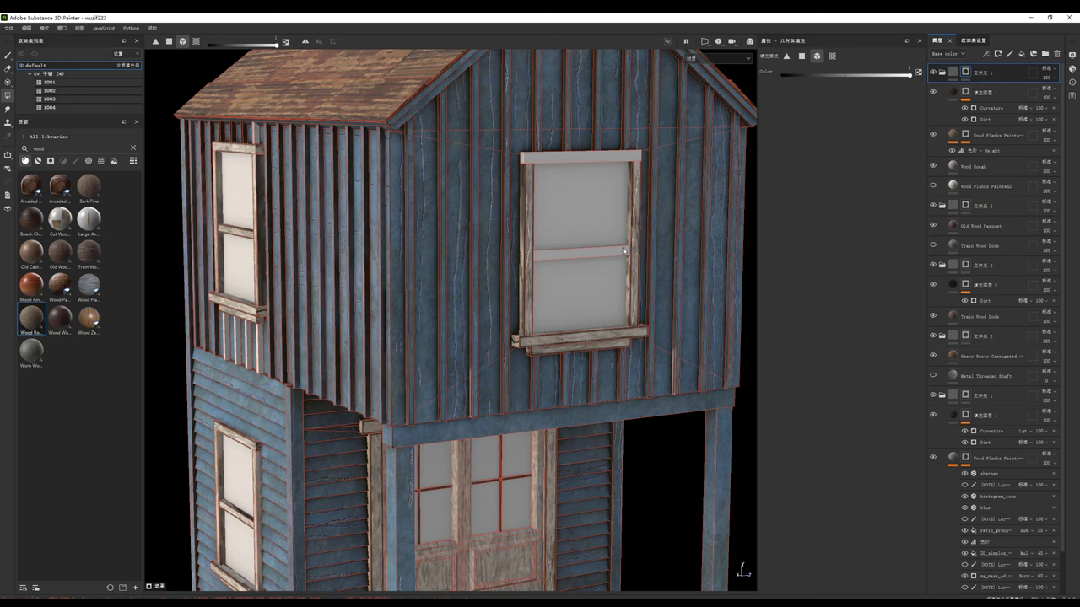
pyautogui.moveTo(615, 160)
pyautogui.keyDown('alt'); pyautogui.mouseDown()
pyautogui.moveTo(523, 289)
pyautogui.moveTo(517, 276)
pyautogui.mouseUp(); pyautogui.keyUp('alt')
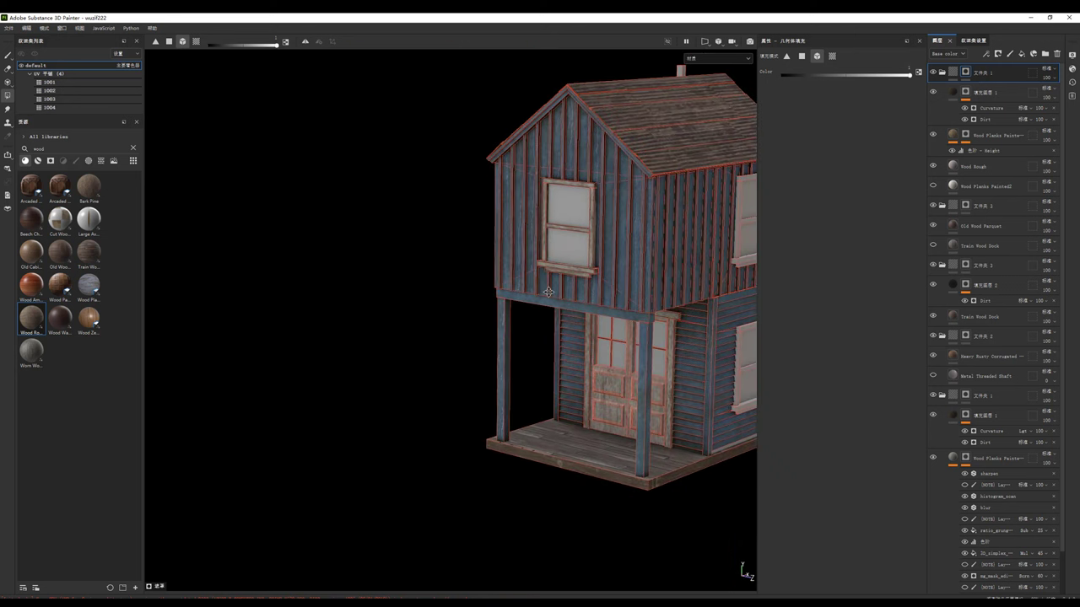
pyautogui.scroll(3, 518, 276)
pyautogui.click(540, 275)
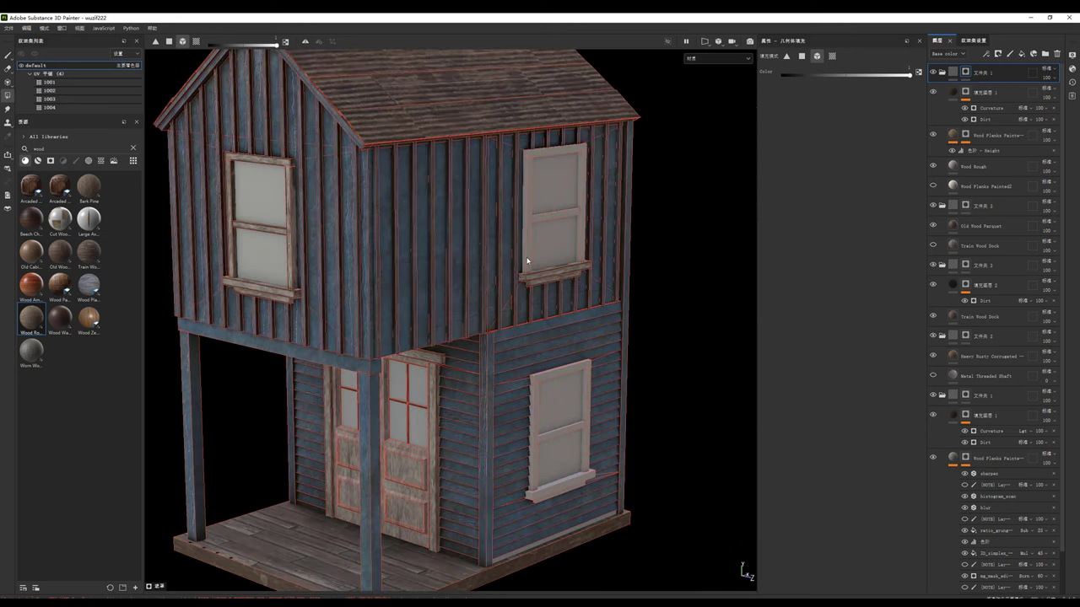
pyautogui.click(527, 262)
pyautogui.click(550, 215)
pyautogui.click(555, 152)
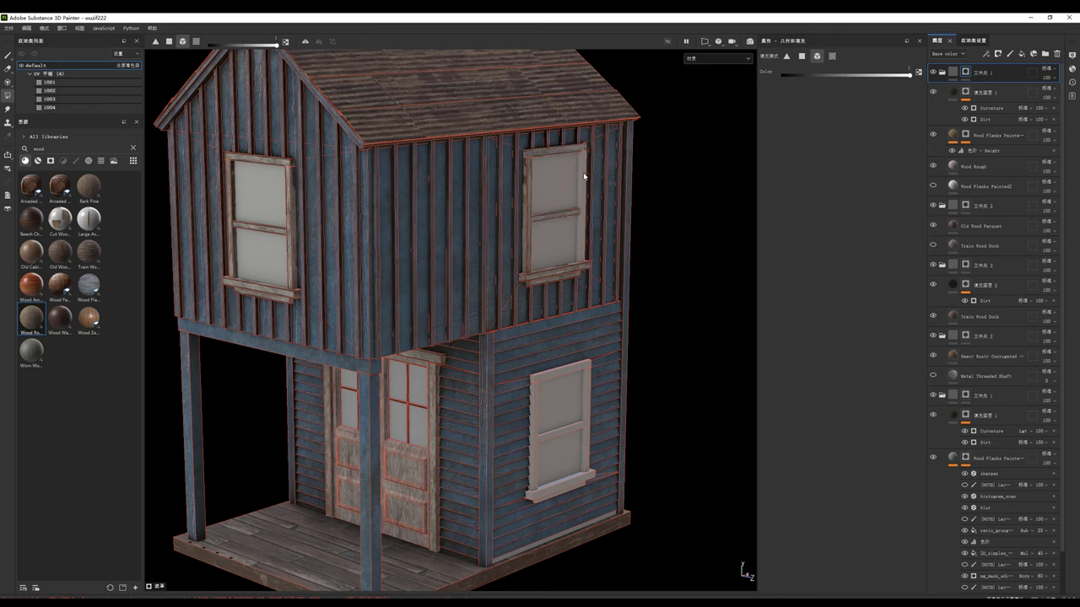
pyautogui.click(584, 177)
# Step: Fill the lower window's frames and sill with wood and frame the whole house
pyautogui.click(548, 375)
pyautogui.click(535, 432)
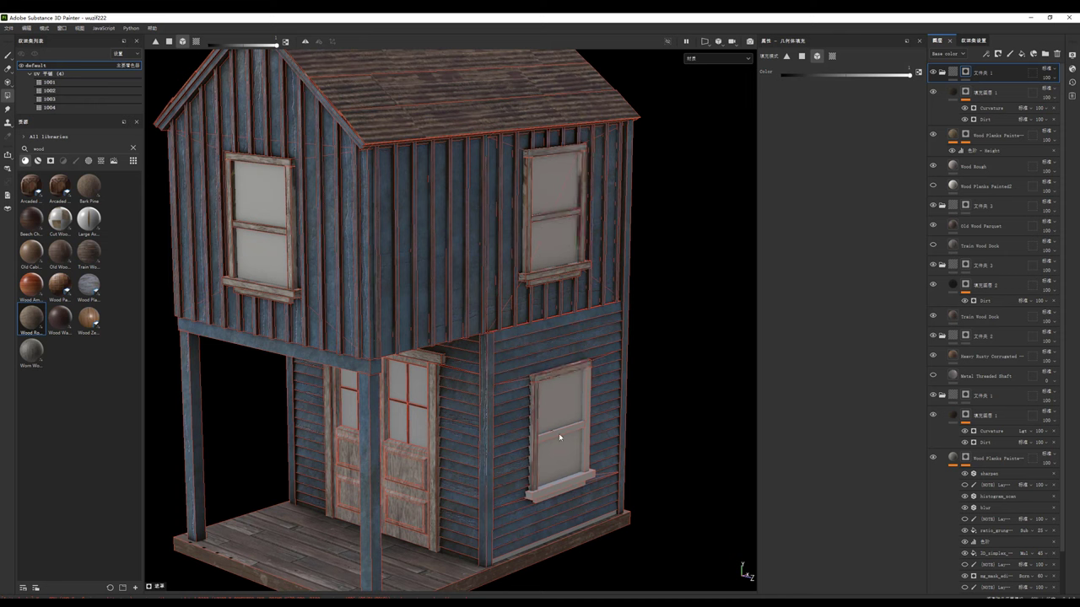
pyautogui.click(586, 419)
pyautogui.click(574, 487)
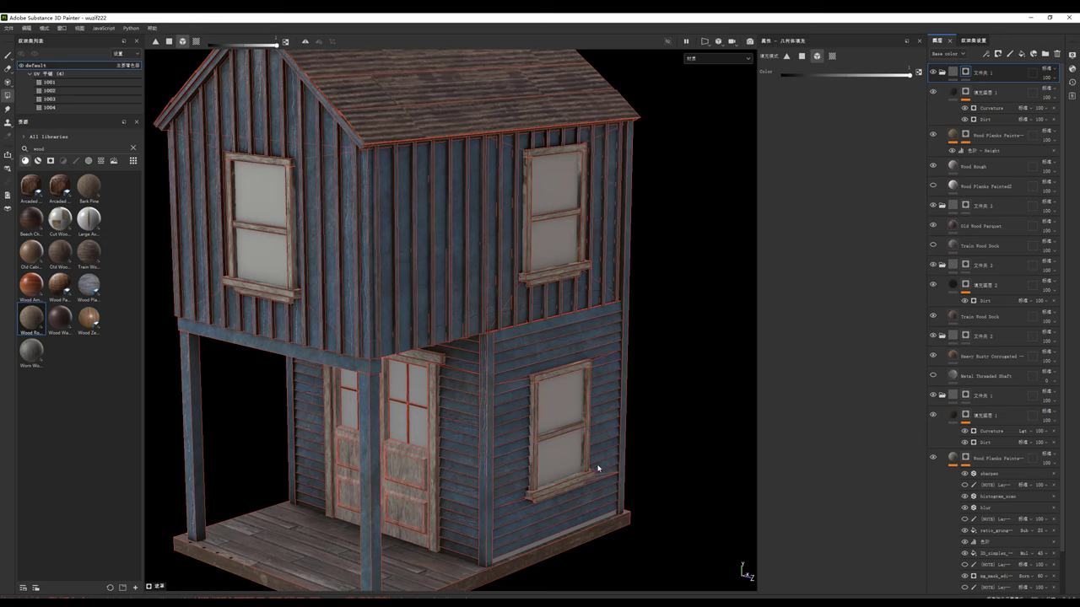
pyautogui.press('f')
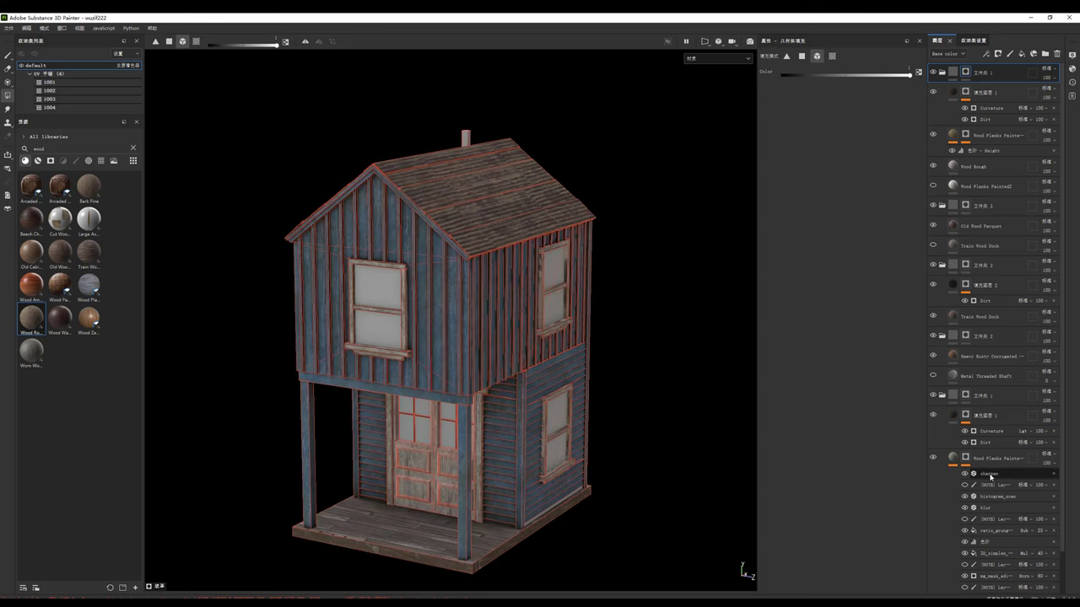
pyautogui.scroll(-1, 983, 472)
# Step: In folder 文件夹 1, clear the right, middle and left balusters under the upper front window
pyautogui.click(967, 351)
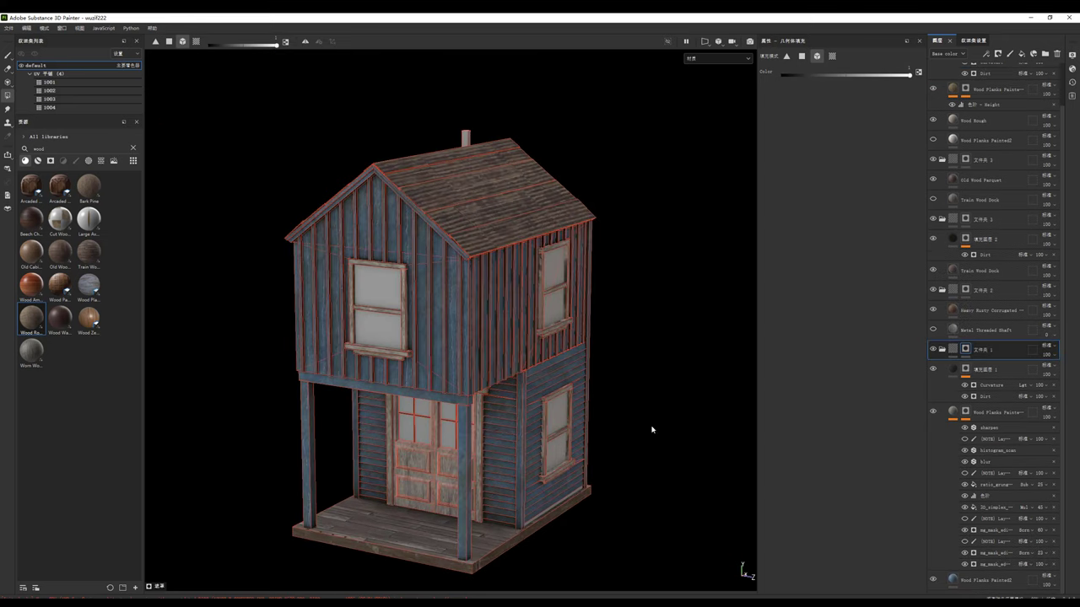
pyautogui.scroll(2, 540, 511)
pyautogui.scroll(2, 547, 511)
pyautogui.scroll(-2, 641, 306)
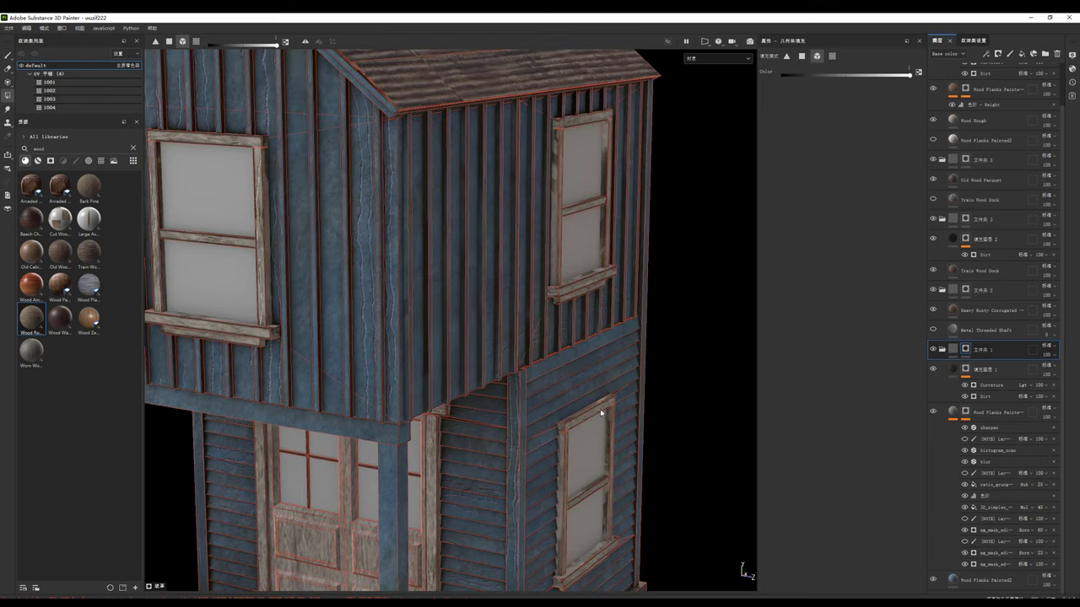
pyautogui.scroll(-2, 481, 326)
pyautogui.scroll(2, 629, 301)
pyautogui.scroll(1, 491, 357)
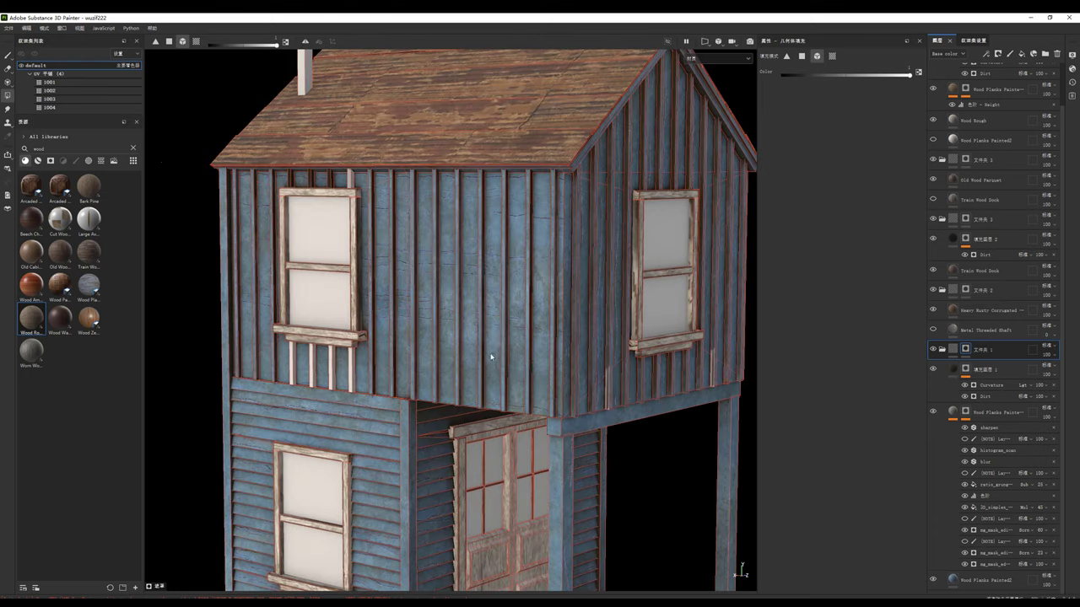
pyautogui.click(332, 371)
pyautogui.click(313, 371)
pyautogui.click(293, 368)
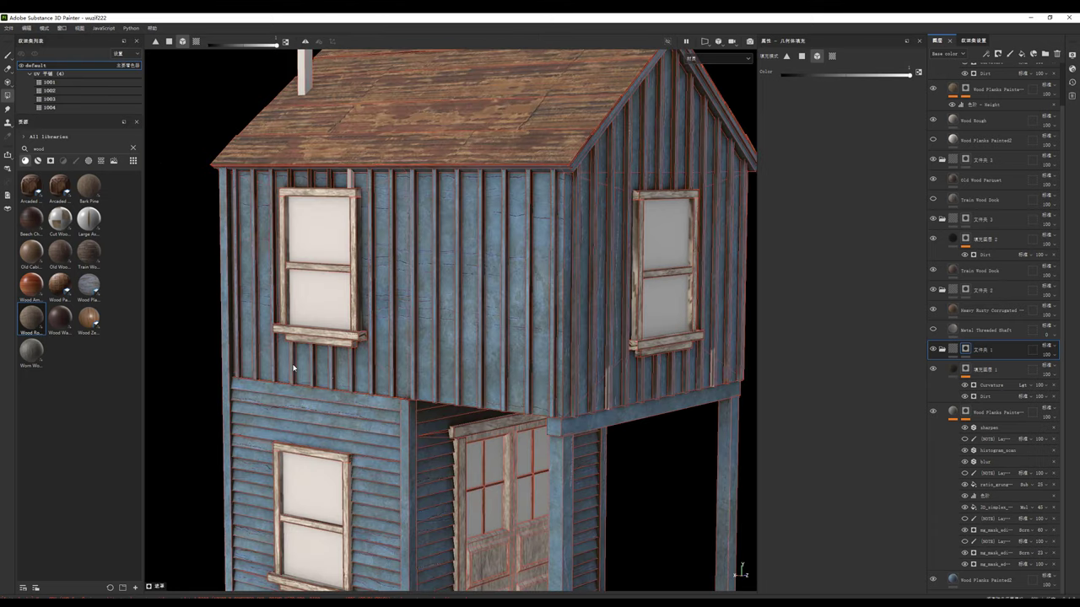
pyautogui.scroll(-2, 363, 297)
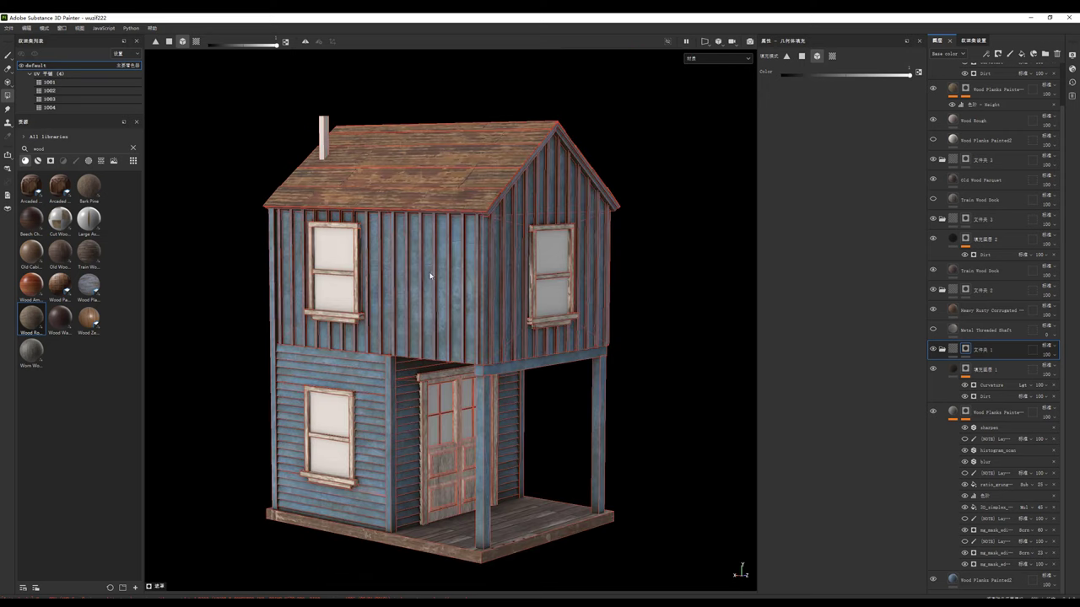
pyautogui.click(10, 54)
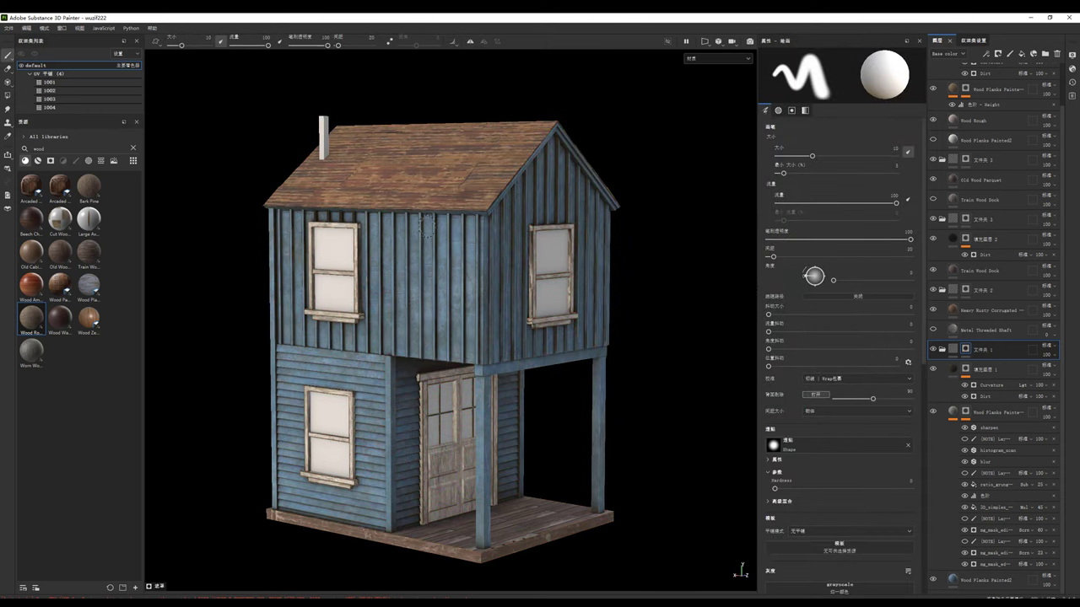
# Step: Clear the 'wood' search filter and scroll through the full materials library
pyautogui.scroll(-3, 427, 223)
pyautogui.moveTo(426, 223)
pyautogui.keyDown('alt'); pyautogui.mouseDown()
pyautogui.moveTo(420, 192)
pyautogui.moveTo(421, 215)
pyautogui.mouseUp(); pyautogui.keyUp('alt')
pyautogui.scroll(5, 420, 192)
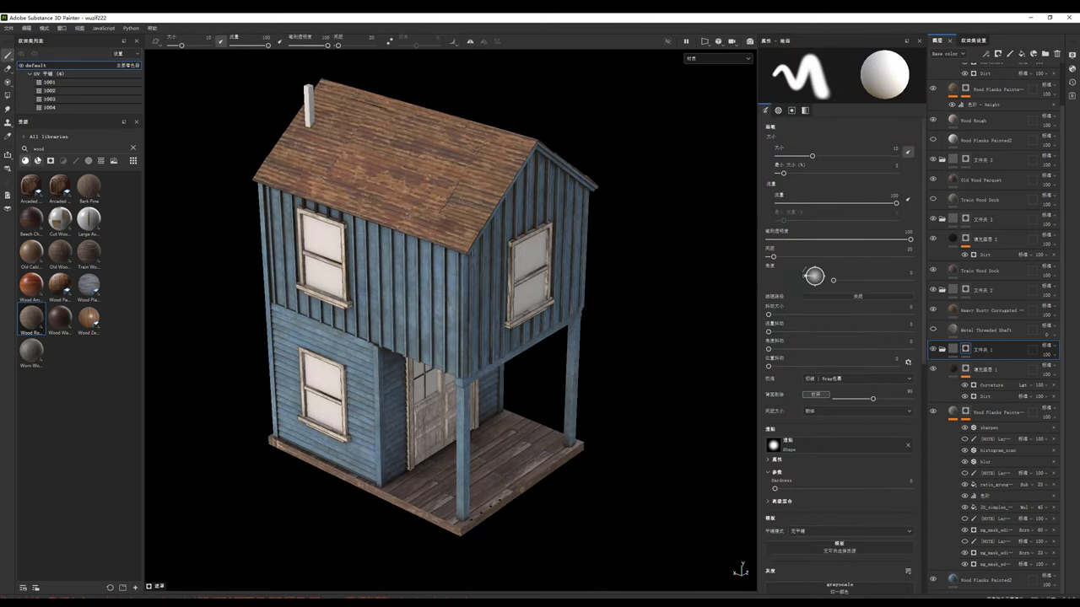
pyautogui.click(133, 149)
pyautogui.scroll(-3, 87, 231)
pyautogui.scroll(-3, 87, 231)
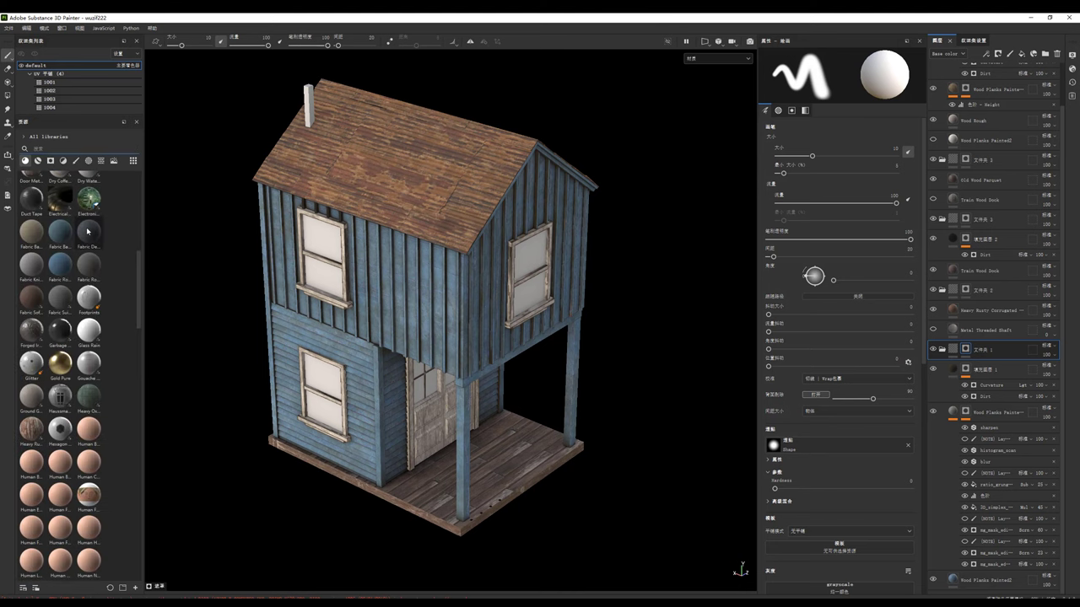
pyautogui.scroll(-3, 87, 231)
pyautogui.scroll(-3, 87, 231)
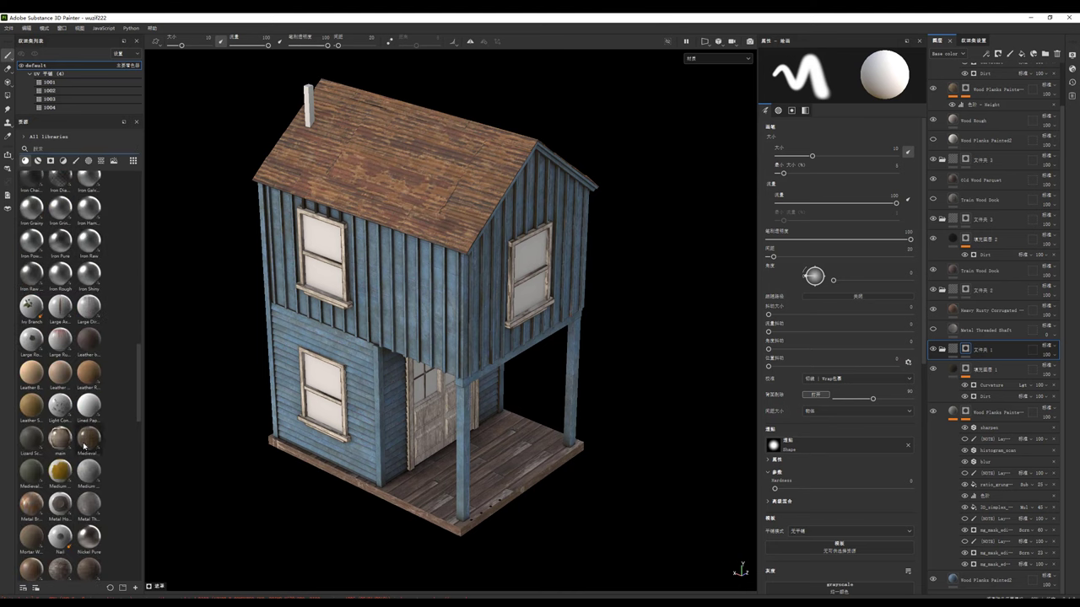
pyautogui.scroll(-2, 84, 447)
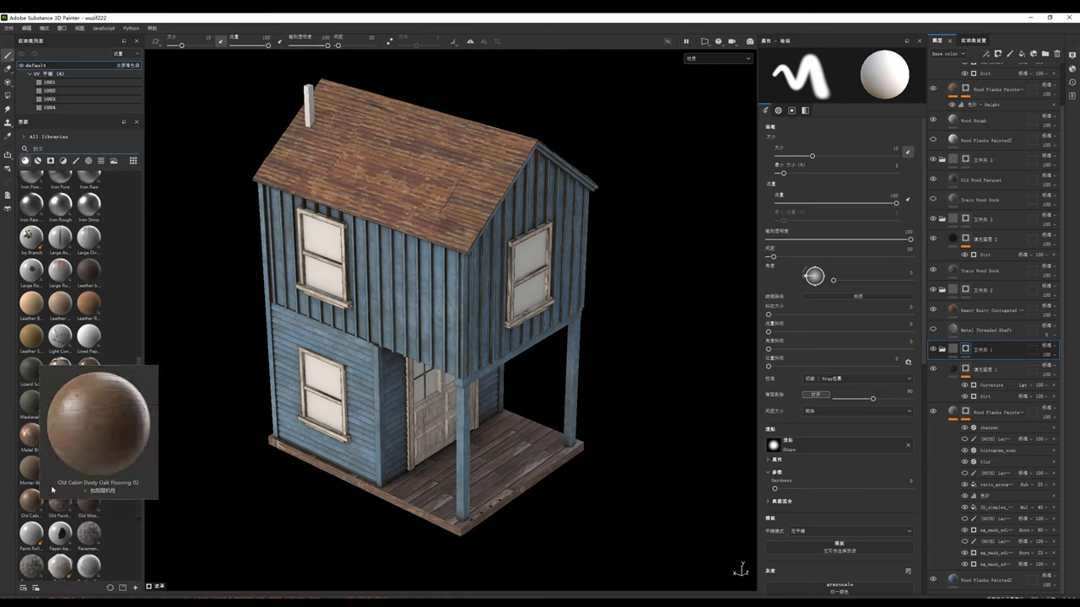
pyautogui.moveTo(31, 503)
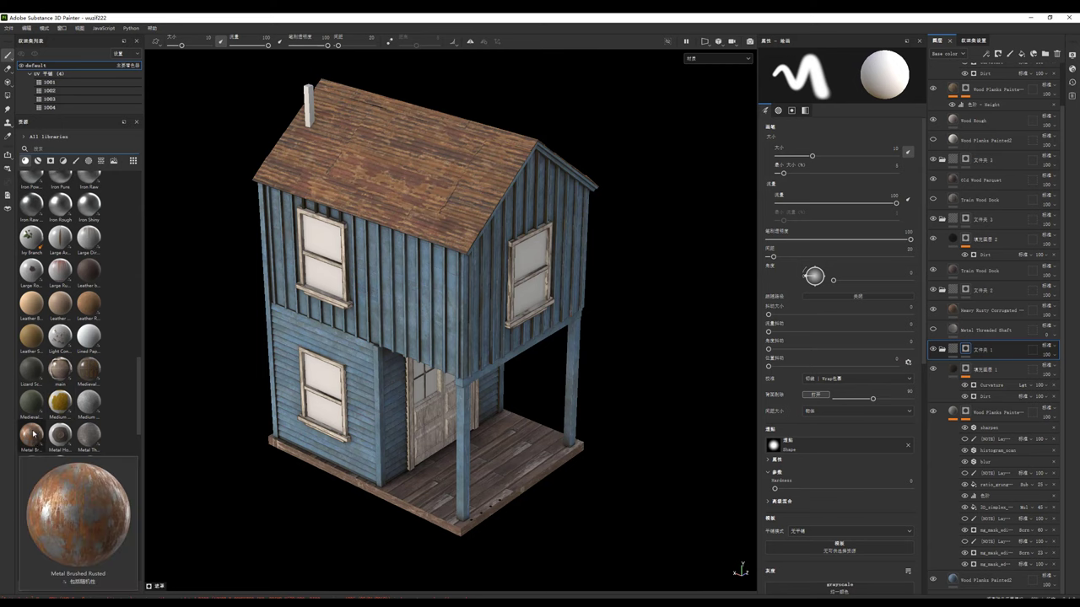
pyautogui.scroll(1, 991, 140)
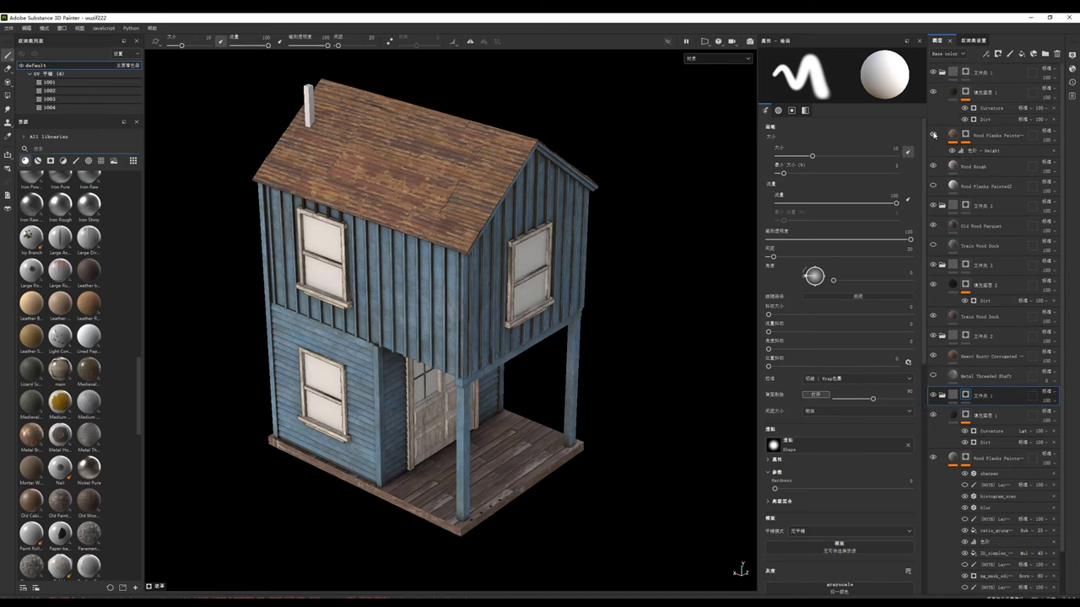
# Step: Toggle the folder eye icons to inspect the floor
pyautogui.click(933, 207)
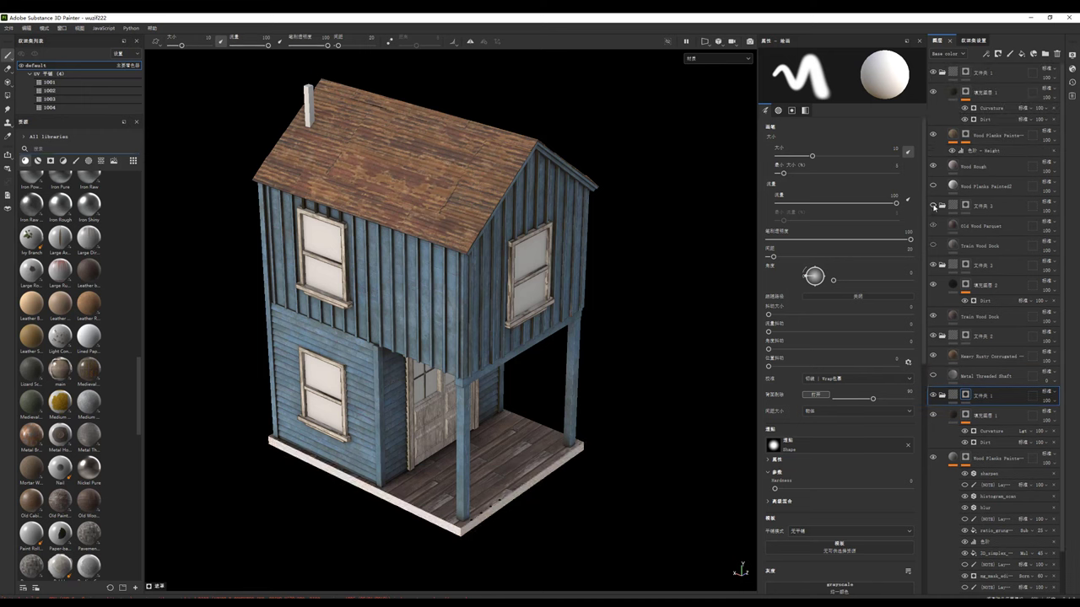
pyautogui.click(933, 207)
pyautogui.click(932, 267)
# Step: Add a fill layer above Heavy Rusty Corrugated with a Dirt generator on its mask
pyautogui.click(933, 267)
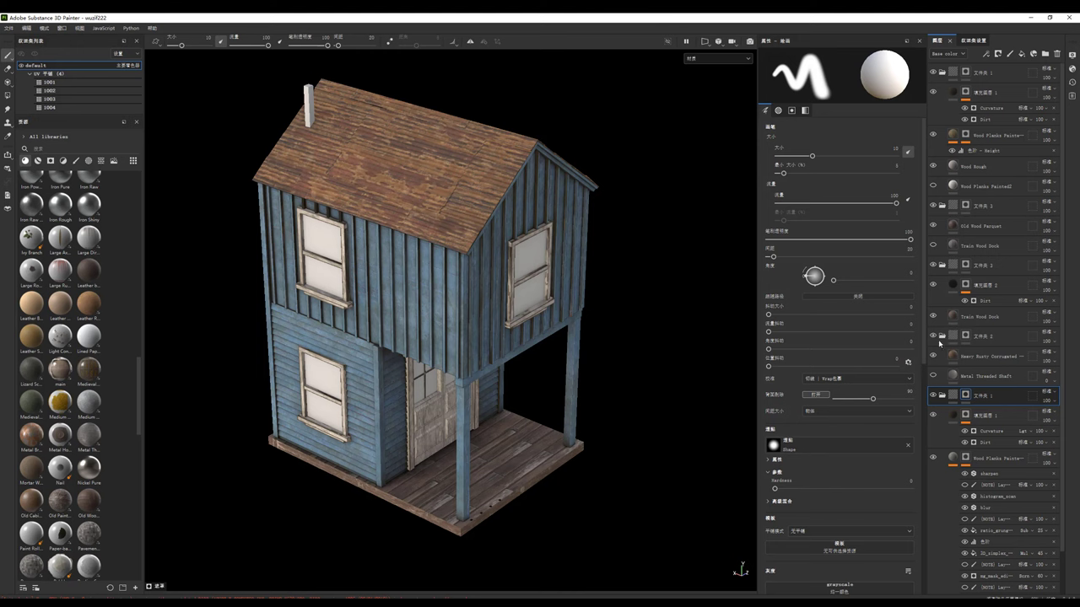
pyautogui.click(936, 338)
pyautogui.click(936, 338)
pyautogui.click(987, 355)
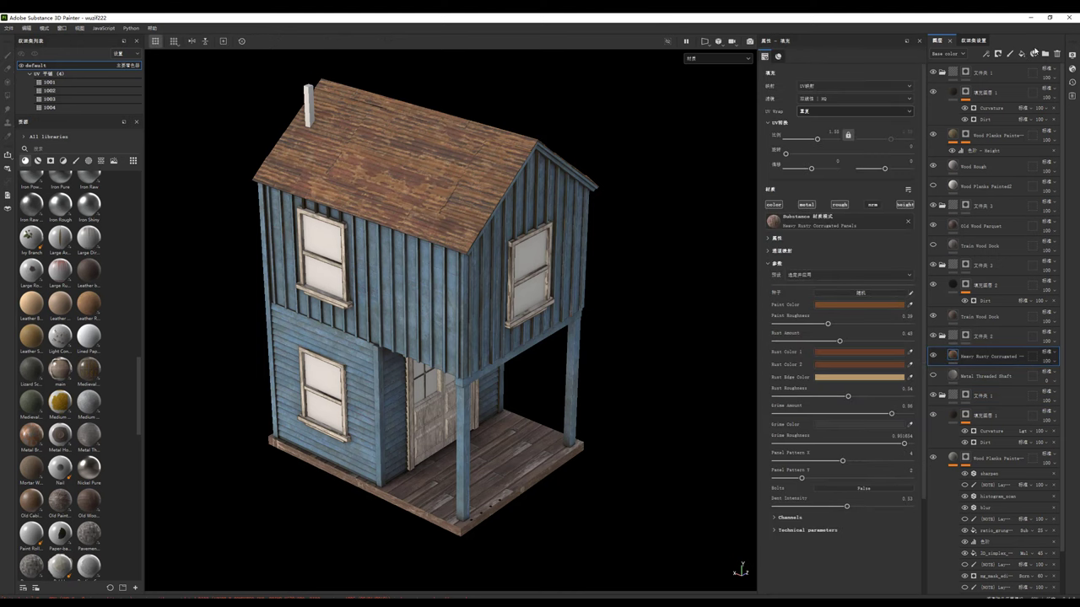
pyautogui.rightClick(988, 355)
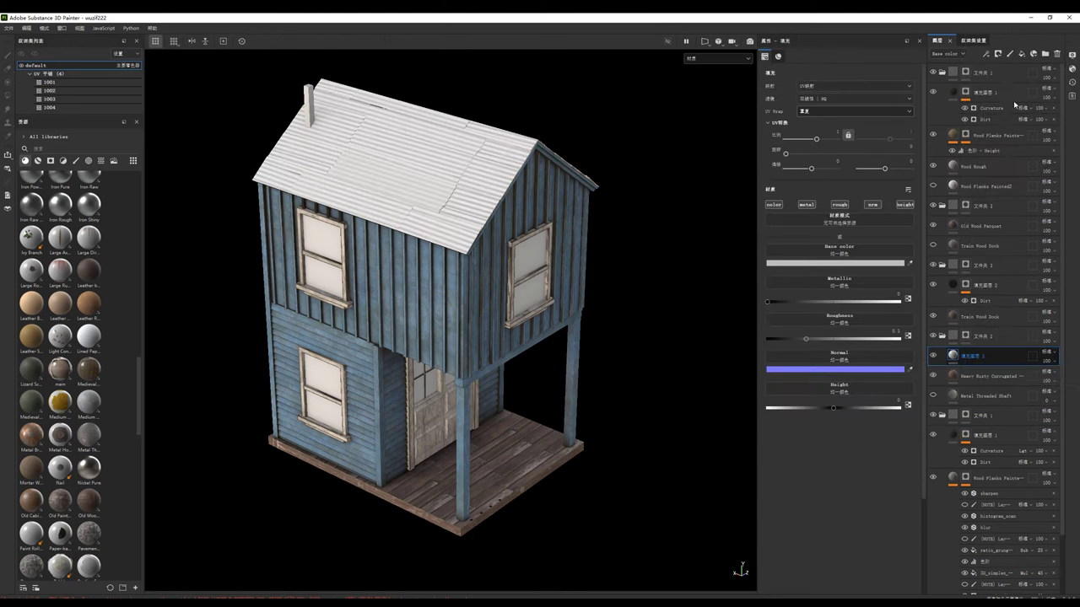
pyautogui.click(1012, 30)
pyautogui.rightClick(965, 360)
pyautogui.click(1004, 293)
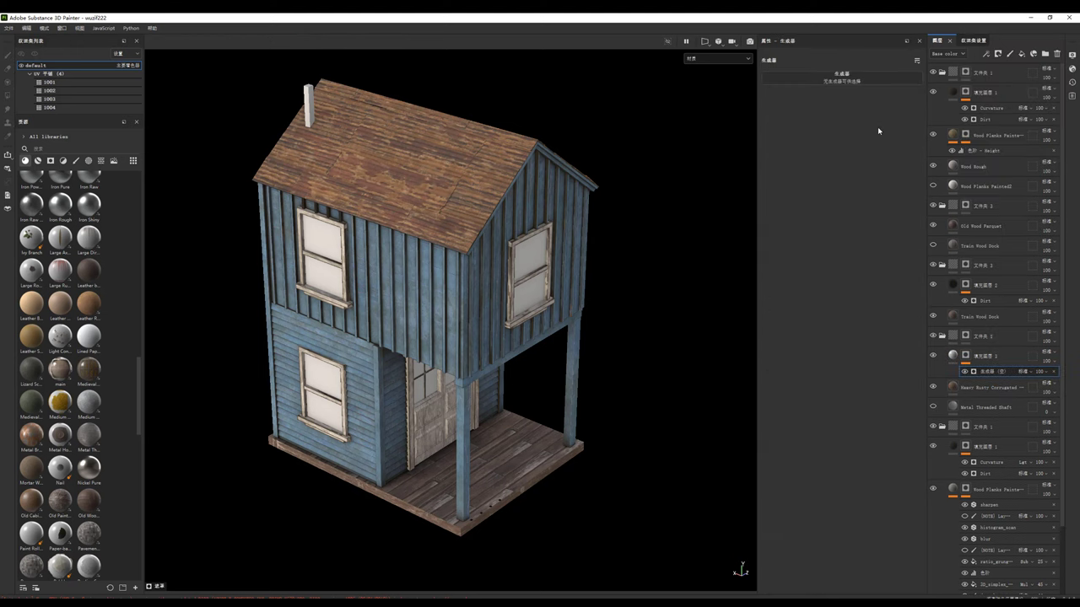
pyautogui.click(855, 78)
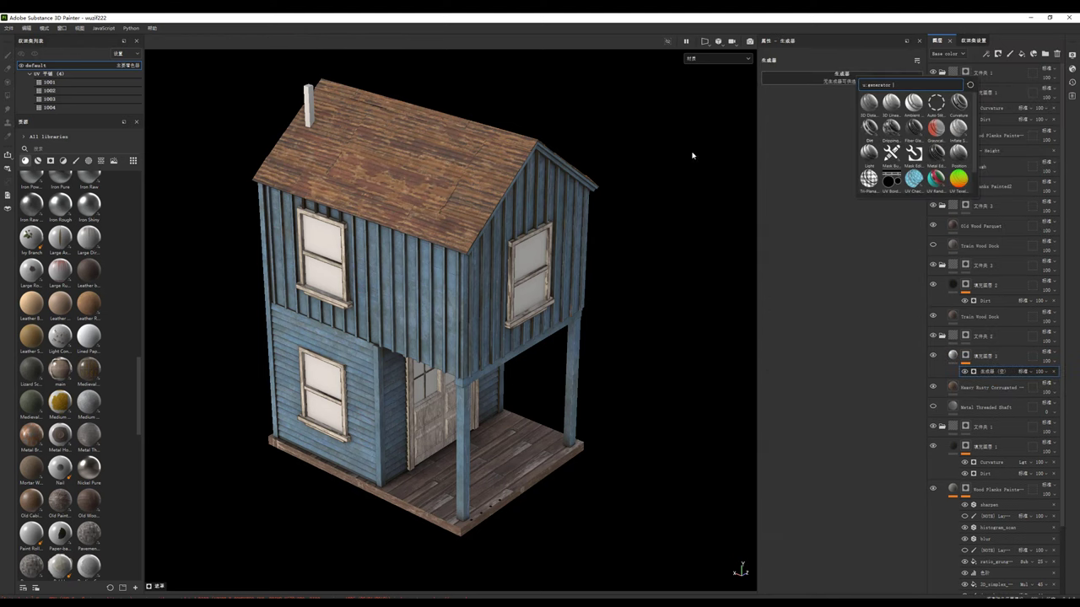
pyautogui.click(870, 128)
pyautogui.moveTo(883, 141)
pyautogui.mouseDown()
pyautogui.moveTo(843, 143)
pyautogui.moveTo(824, 163)
pyautogui.mouseUp()
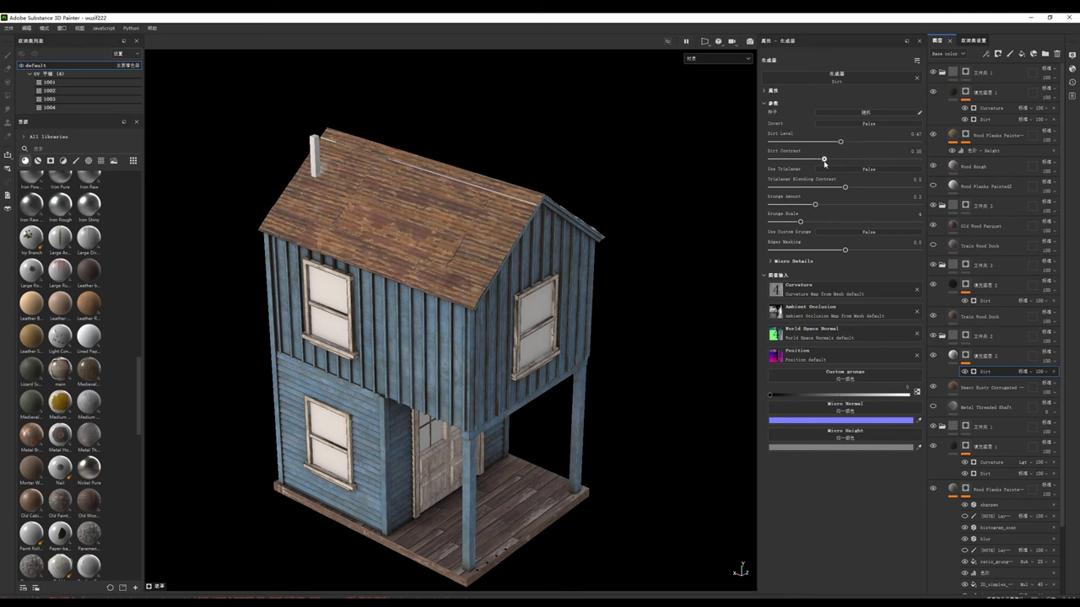
# Step: Make the grime fill's base colour black and set Dirt Level 0.73, Contrast 0.54
pyautogui.click(978, 355)
pyautogui.click(838, 263)
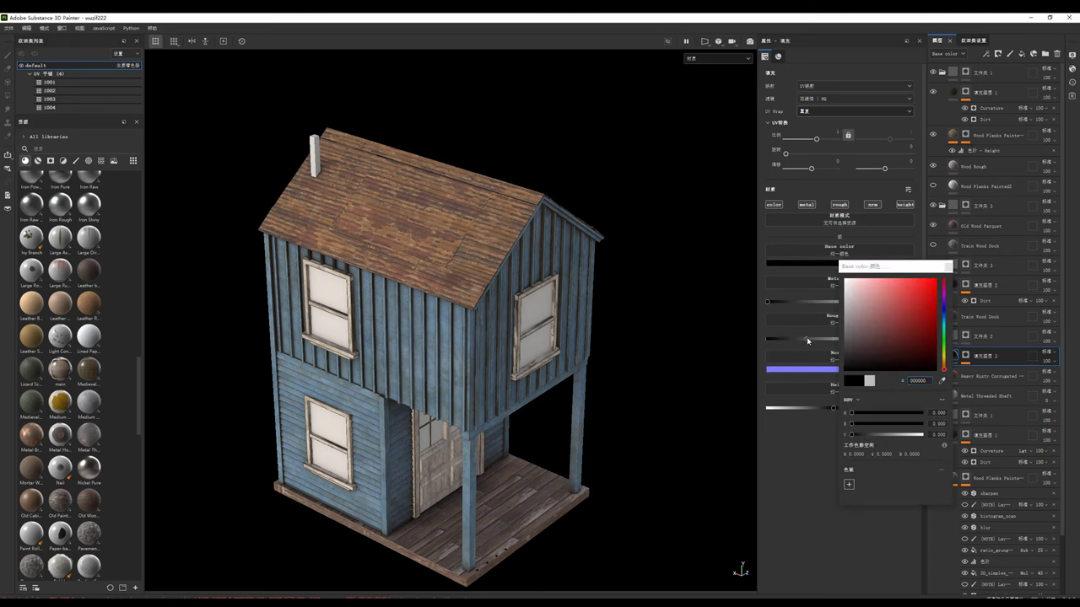
pyautogui.click(975, 355)
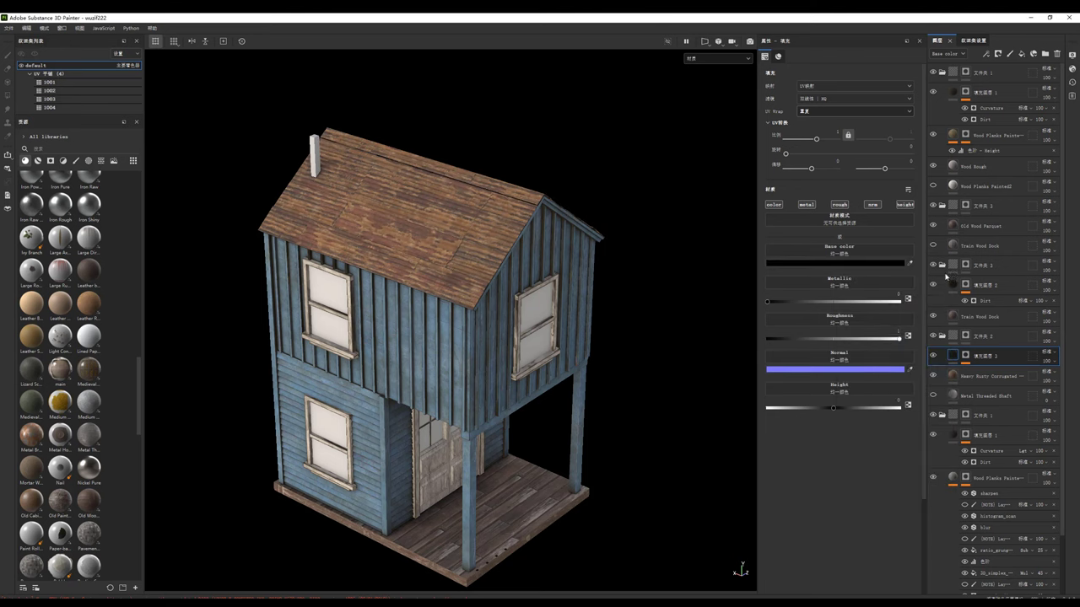
pyautogui.click(965, 355)
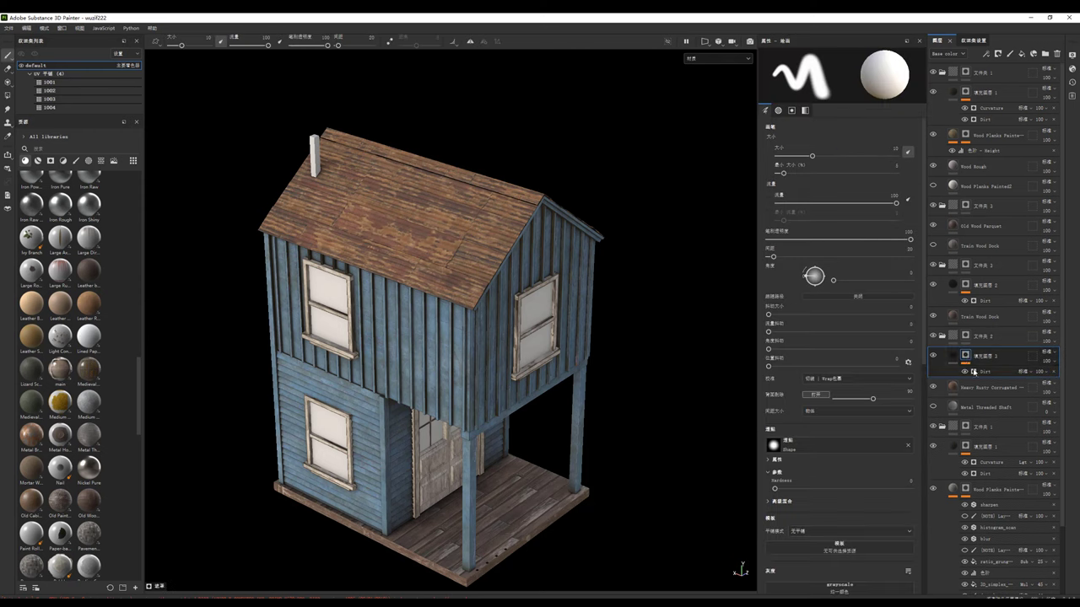
pyautogui.click(975, 371)
pyautogui.moveTo(853, 141); pyautogui.dragTo(885, 141)
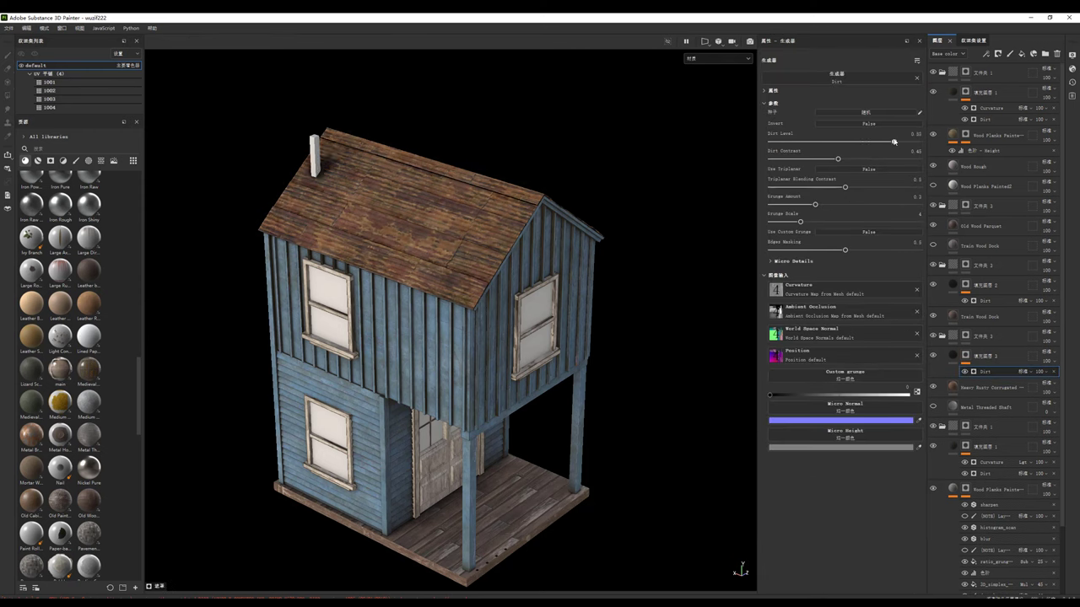
pyautogui.moveTo(812, 160)
pyautogui.mouseDown()
pyautogui.moveTo(863, 160)
pyautogui.moveTo(879, 142)
pyautogui.mouseUp()
# Step: Turn on the grey corrugated metal roof layer and check the roof from above
pyautogui.scroll(-2, 430, 278)
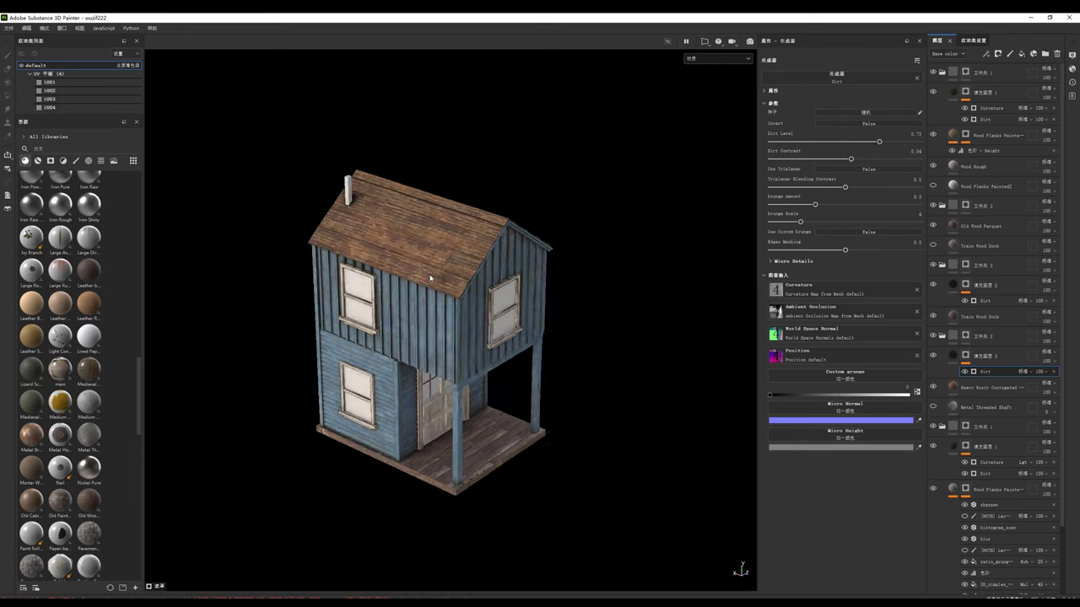
pyautogui.scroll(-2, 431, 277)
pyautogui.moveTo(430, 277)
pyautogui.keyDown('alt'); pyautogui.mouseDown()
pyautogui.moveTo(374, 343)
pyautogui.moveTo(260, 265)
pyautogui.mouseUp(); pyautogui.keyUp('alt')
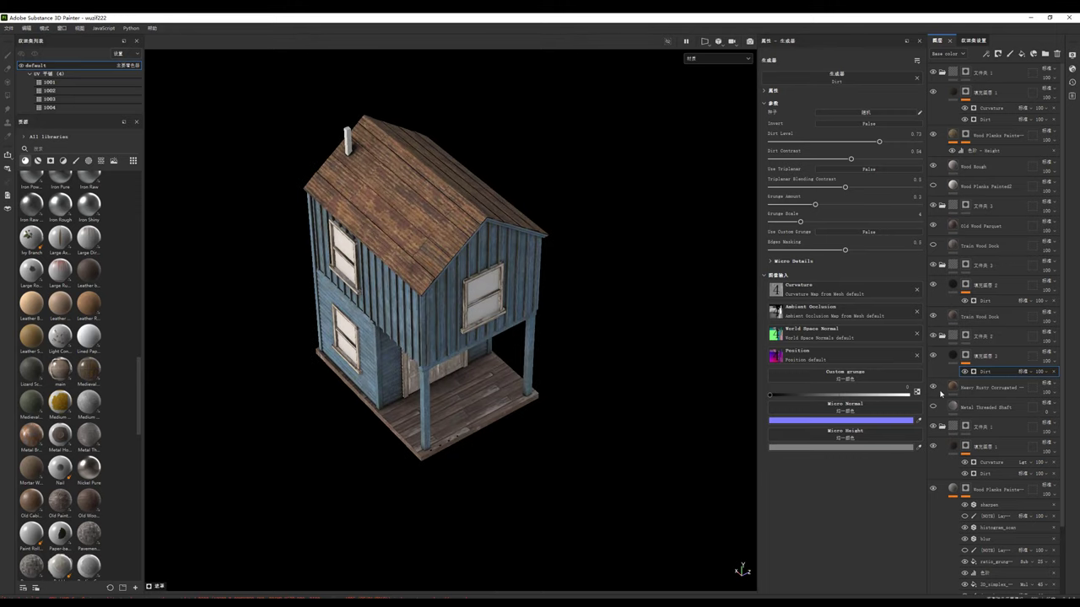
pyautogui.click(932, 387)
pyautogui.moveTo(380, 279)
pyautogui.keyDown('alt'); pyautogui.mouseDown()
pyautogui.moveTo(252, 217)
pyautogui.moveTo(354, 219)
pyautogui.mouseUp(); pyautogui.keyUp('alt')
pyautogui.scroll(3, 380, 338)
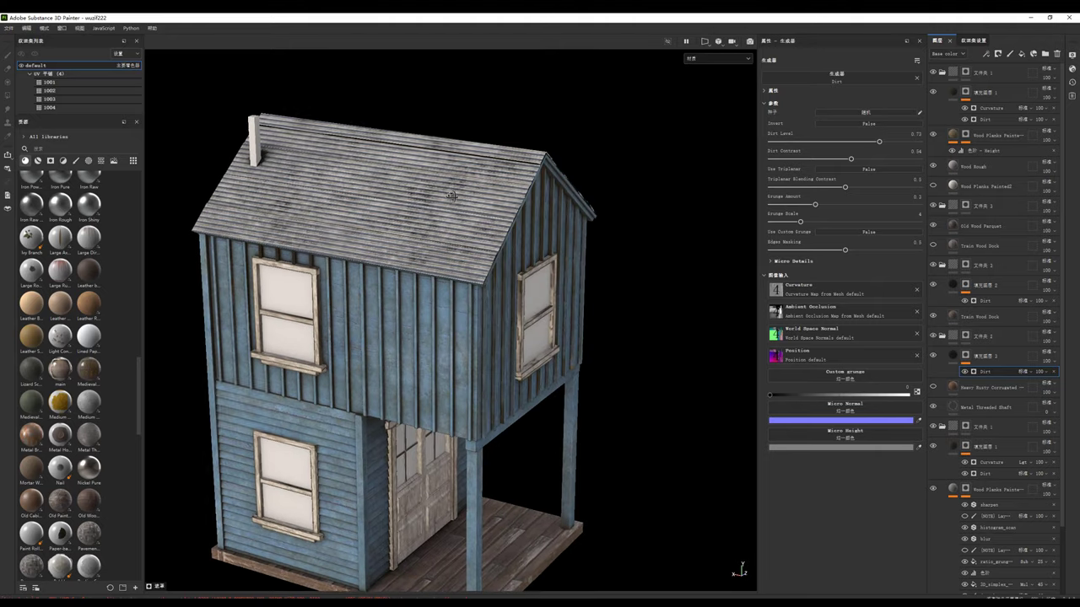
# Step: Try Metal Threaded Shaft presets, including Brass Threaded Screw, comparing the layer on and off
pyautogui.click(987, 408)
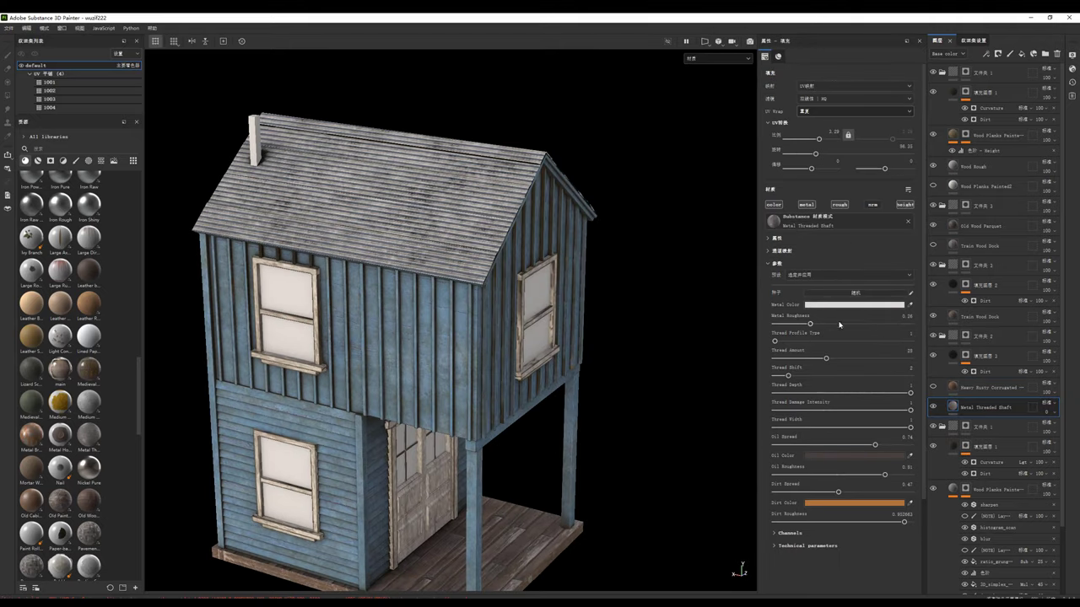
pyautogui.click(877, 274)
pyautogui.click(810, 291)
pyautogui.click(811, 275)
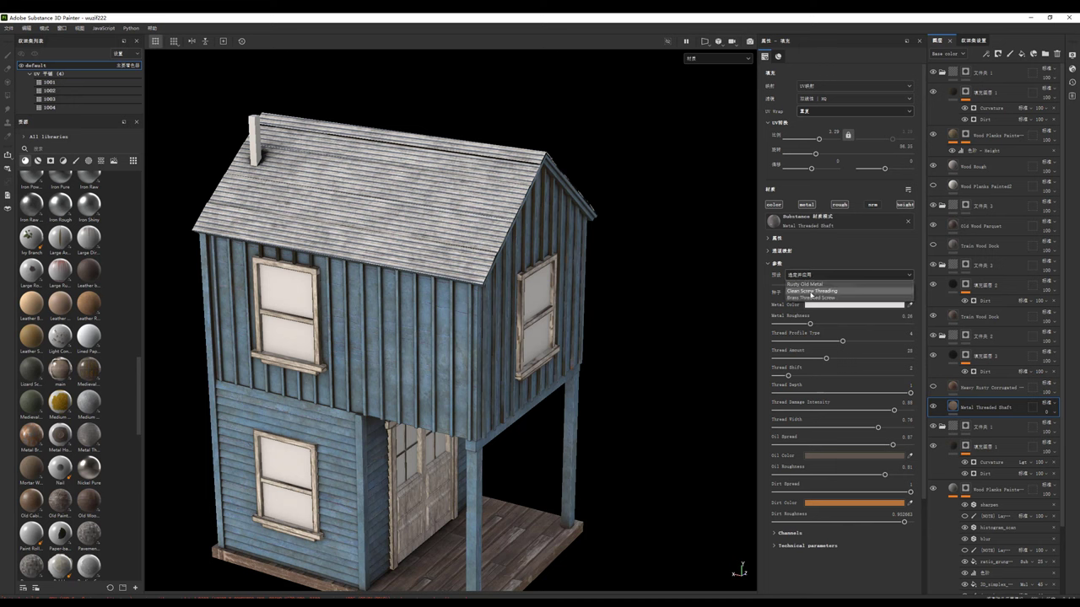
pyautogui.click(810, 291)
pyautogui.click(844, 274)
pyautogui.click(810, 298)
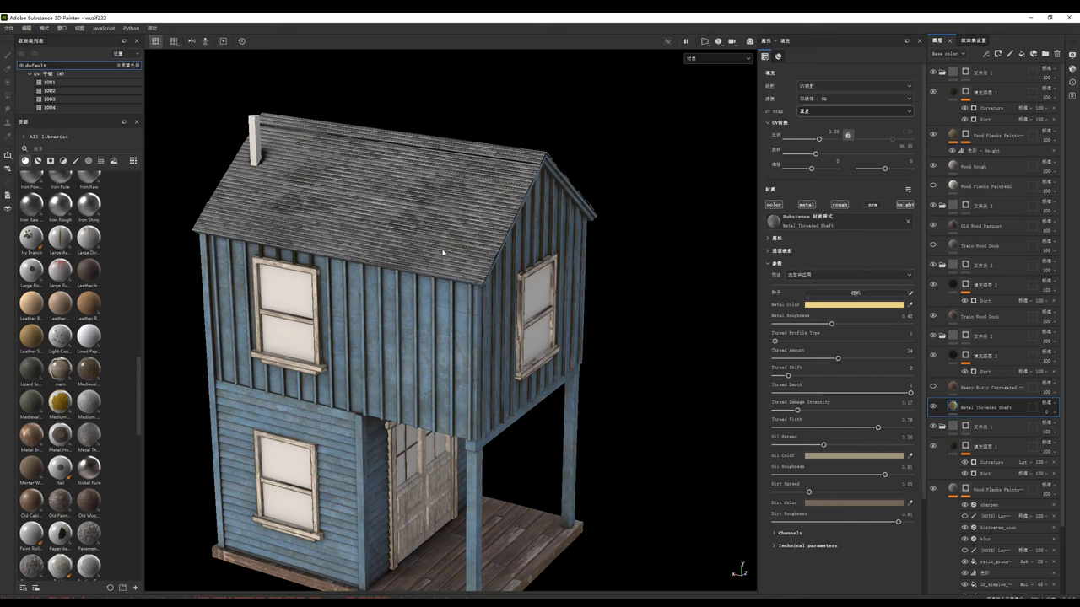
pyautogui.keyDown('alt'); pyautogui.moveTo(443, 251); pyautogui.dragTo(413, 273); pyautogui.keyUp('alt')
pyautogui.click(933, 407)
pyautogui.click(933, 407)
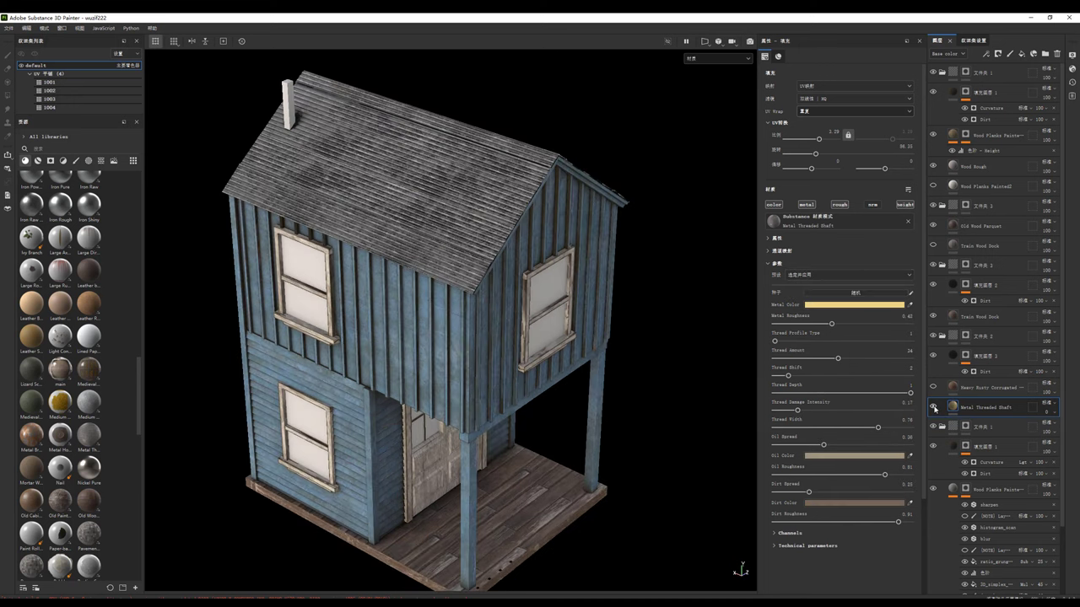
# Step: Apply a cleaner white-metal preset to the roof material and bring up Fill layer 2's Dirt settings
pyautogui.keyDown('alt'); pyautogui.moveTo(297, 287); pyautogui.dragTo(618, 272); pyautogui.keyUp('alt')
pyautogui.click(843, 274)
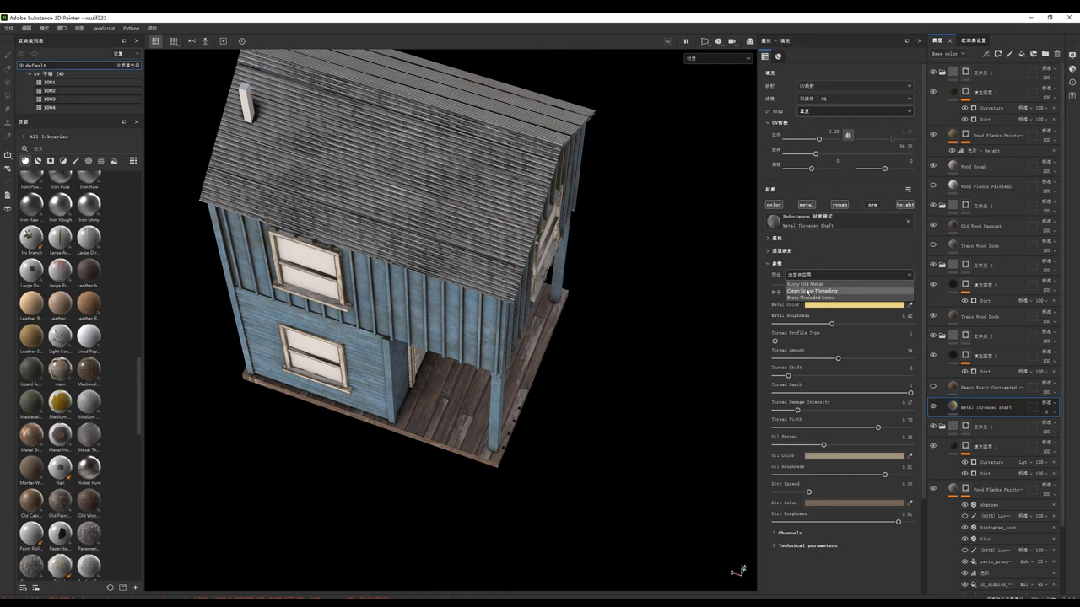
pyautogui.click(806, 288)
pyautogui.press('f')
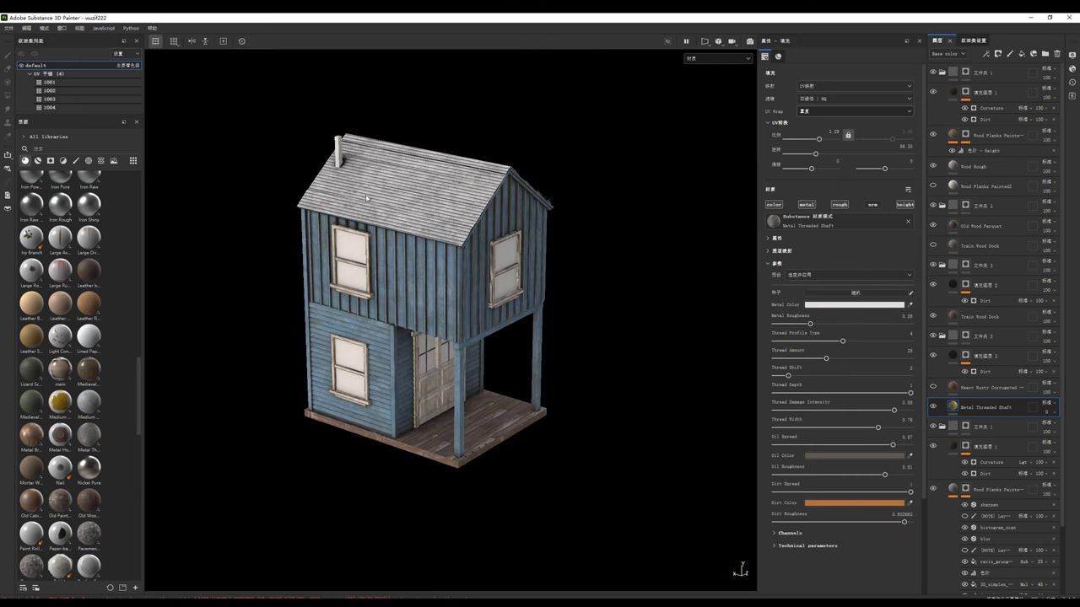
pyautogui.scroll(-3, 85, 371)
pyautogui.scroll(-3, 80, 368)
pyautogui.scroll(-3, 76, 367)
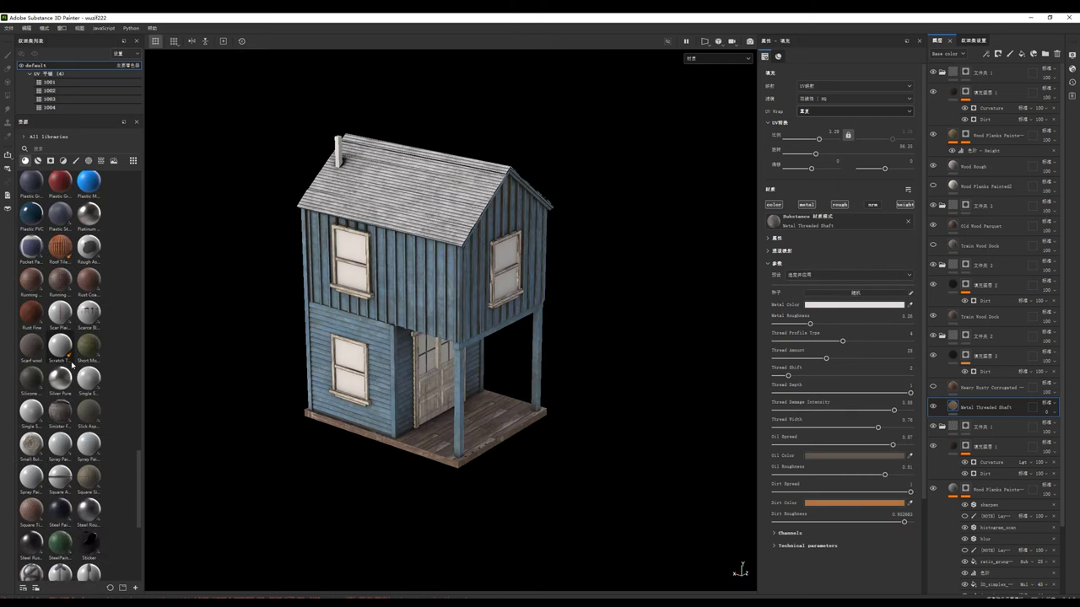
pyautogui.scroll(-3, 72, 366)
pyautogui.scroll(-2, 72, 365)
pyautogui.scroll(-2, 61, 373)
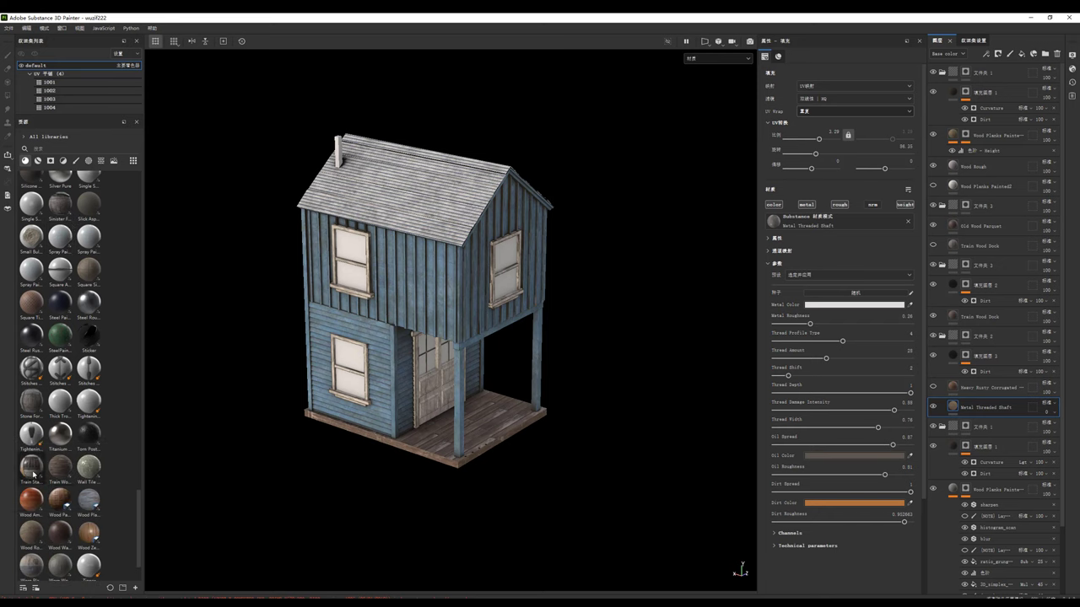
pyautogui.scroll(1, 65, 411)
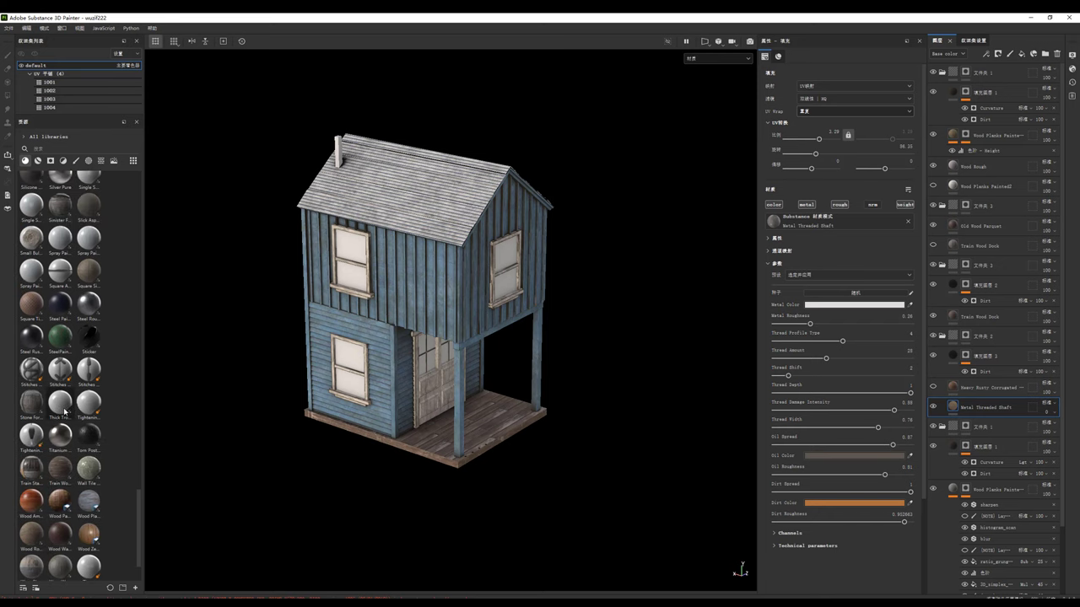
pyautogui.scroll(3, 65, 410)
pyautogui.scroll(4, 63, 401)
pyautogui.scroll(3, 59, 389)
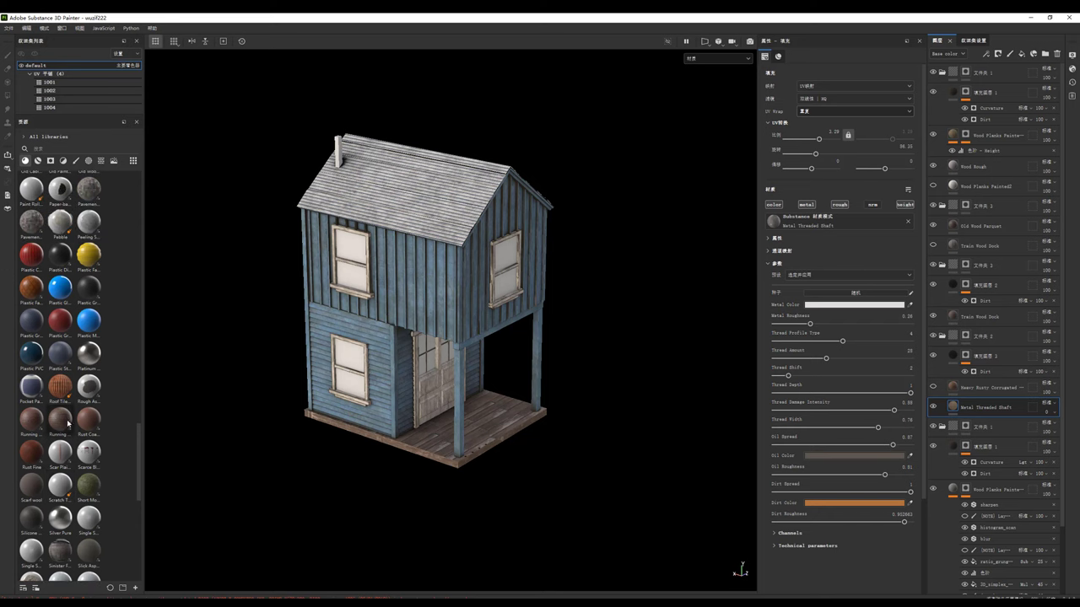
pyautogui.scroll(5, 59, 389)
pyautogui.scroll(3, 73, 357)
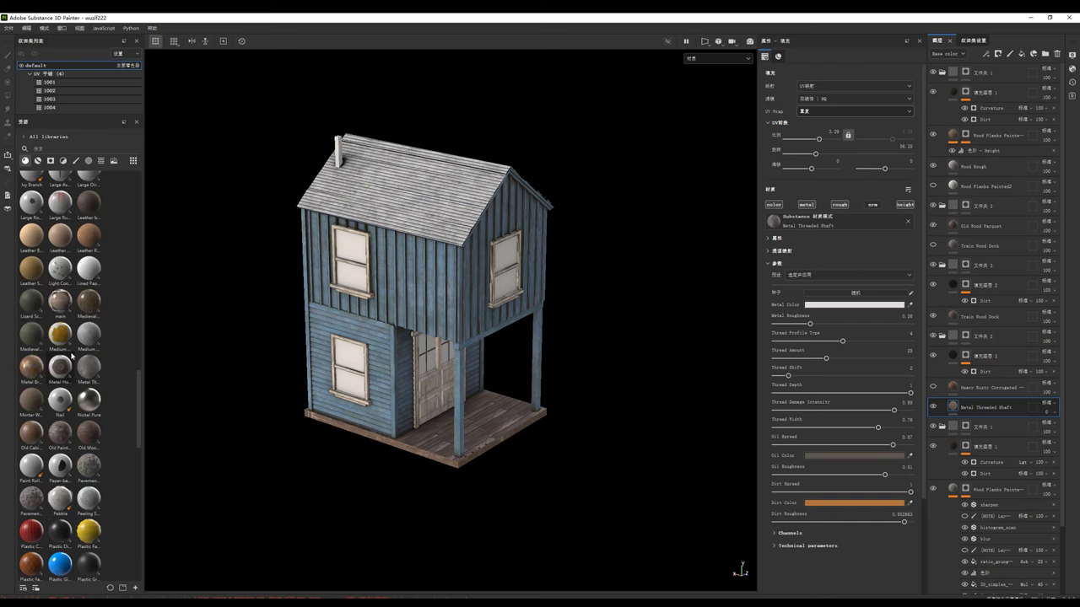
pyautogui.scroll(2, 47, 341)
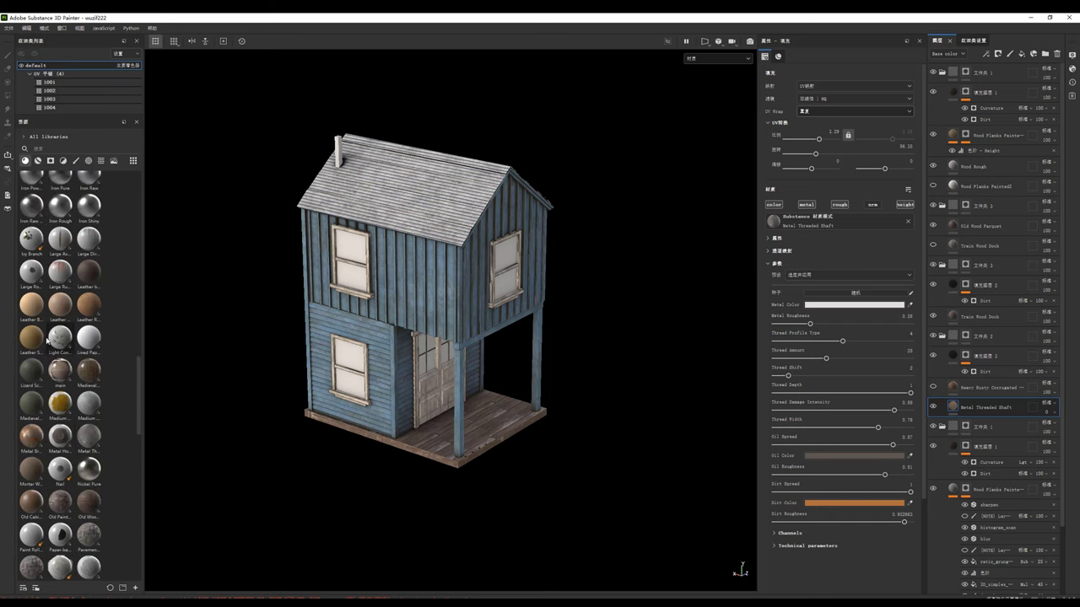
pyautogui.scroll(2, 48, 339)
pyautogui.scroll(2, 48, 334)
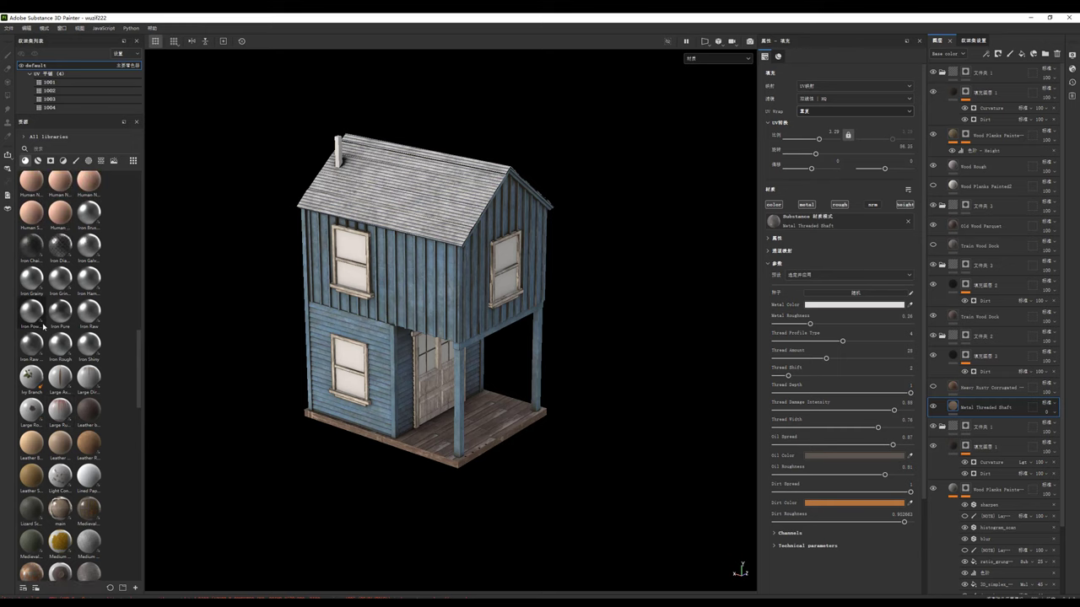
pyautogui.moveTo(31, 310)
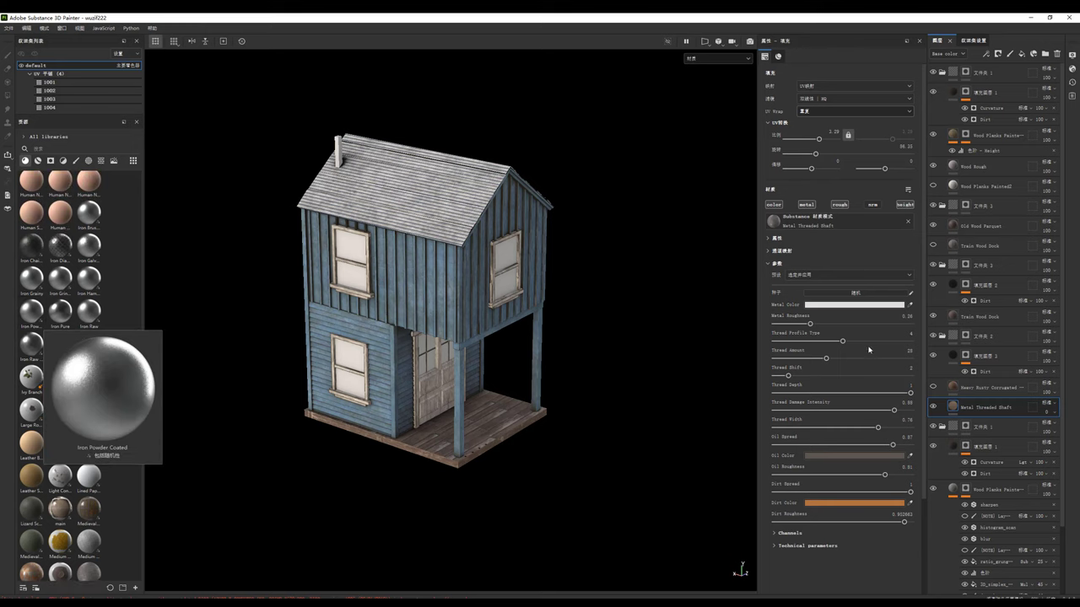
pyautogui.click(933, 356)
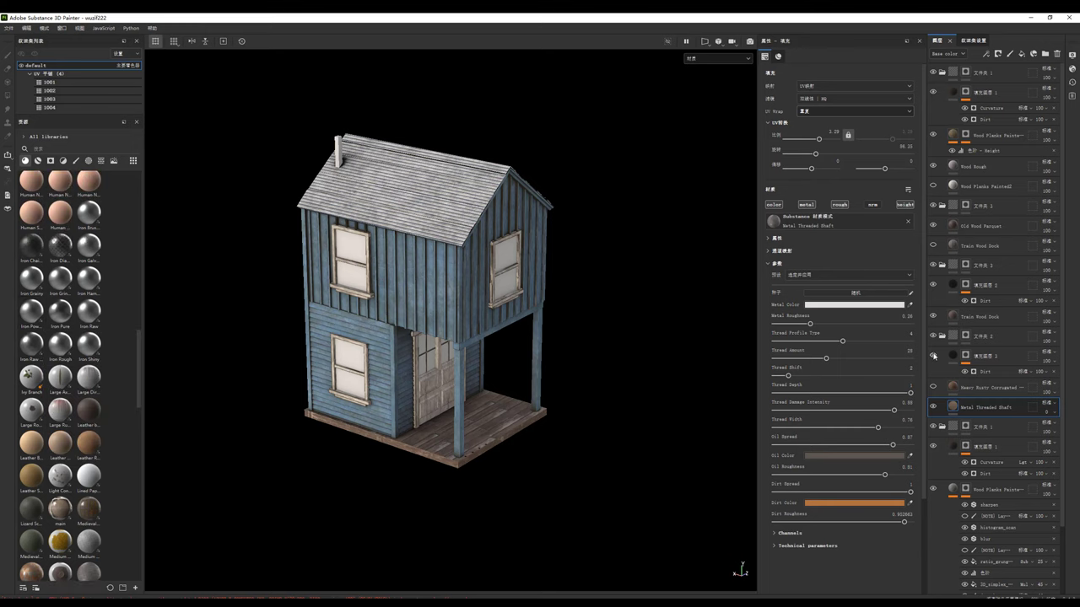
pyautogui.click(981, 372)
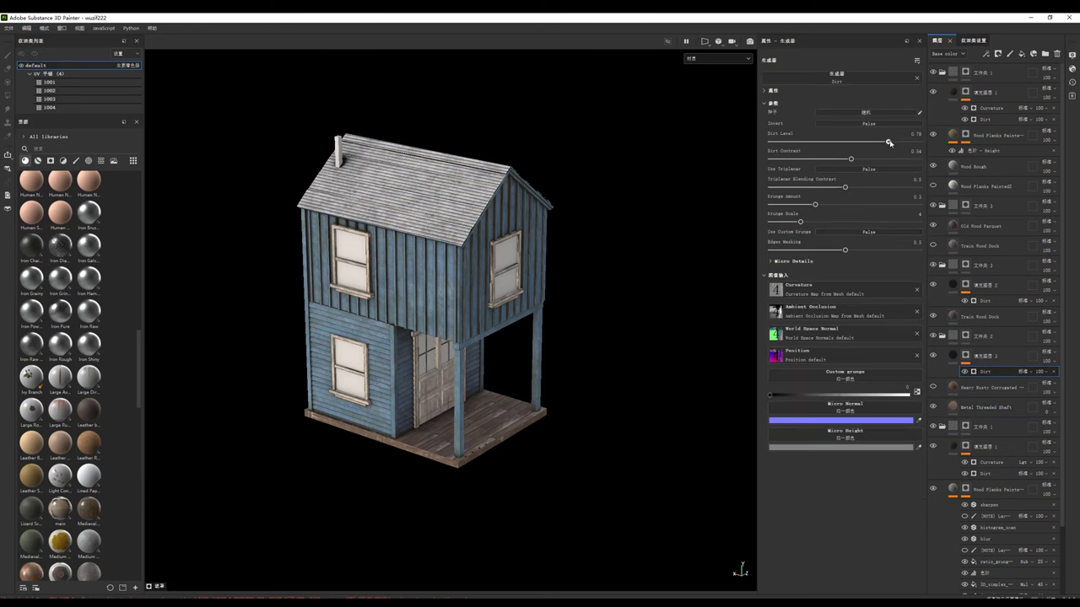
# Step: Swap the Dirt mask for a Curvature generator, raising Global Balance and adding blur
pyautogui.click(852, 84)
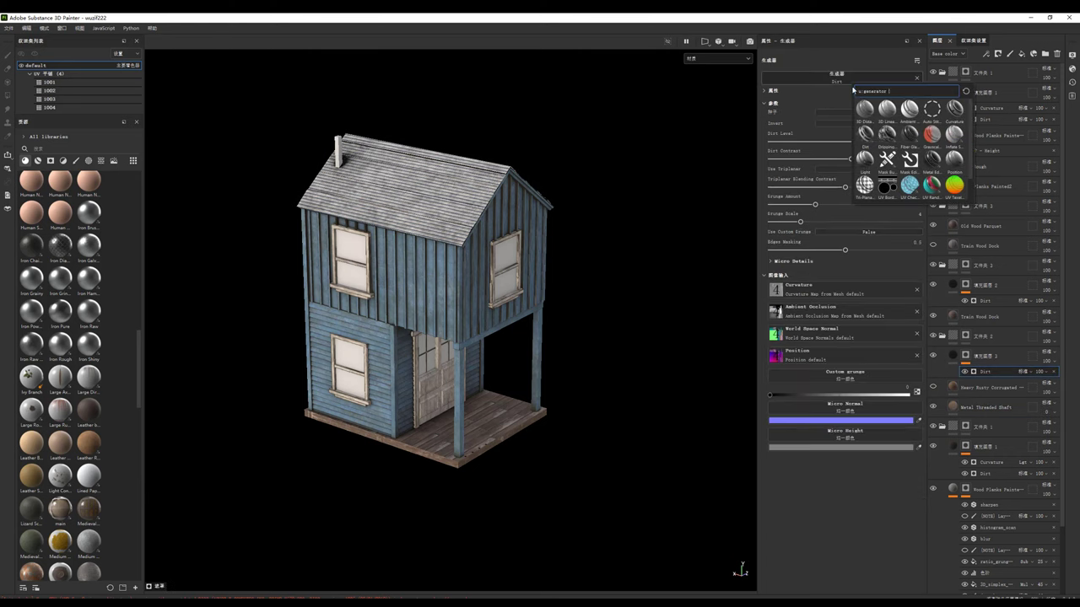
pyautogui.scroll(3, 450, 199)
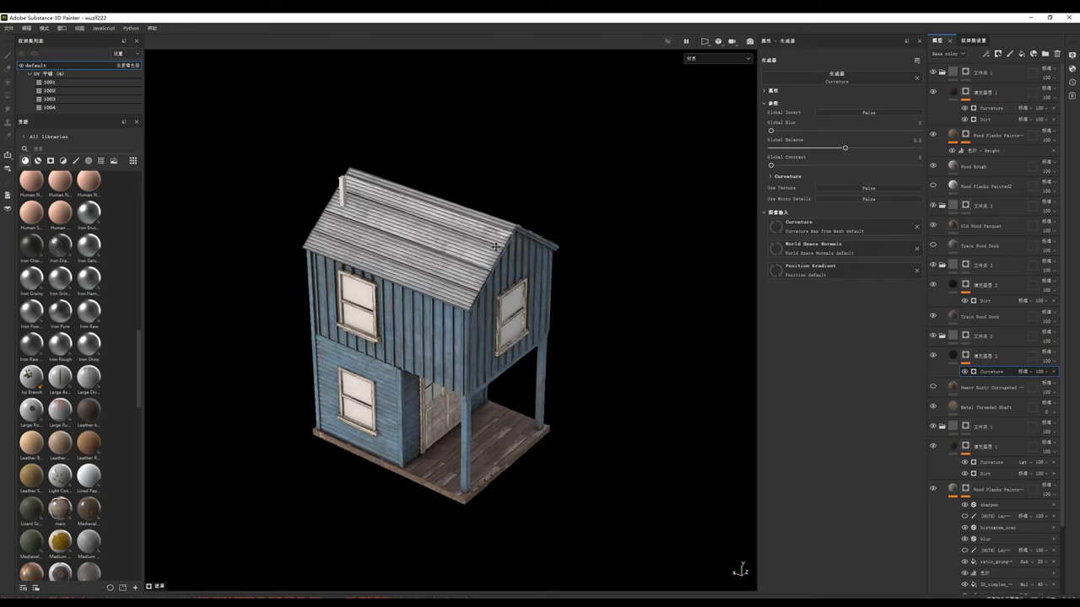
pyautogui.moveTo(846, 148); pyautogui.dragTo(861, 149)
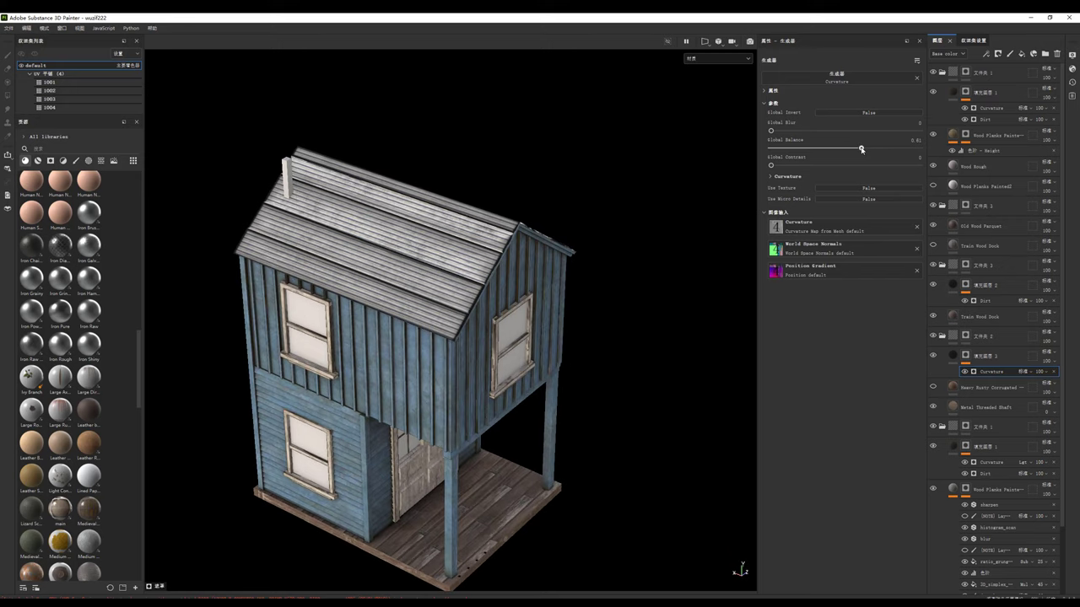
pyautogui.moveTo(781, 131); pyautogui.dragTo(795, 131)
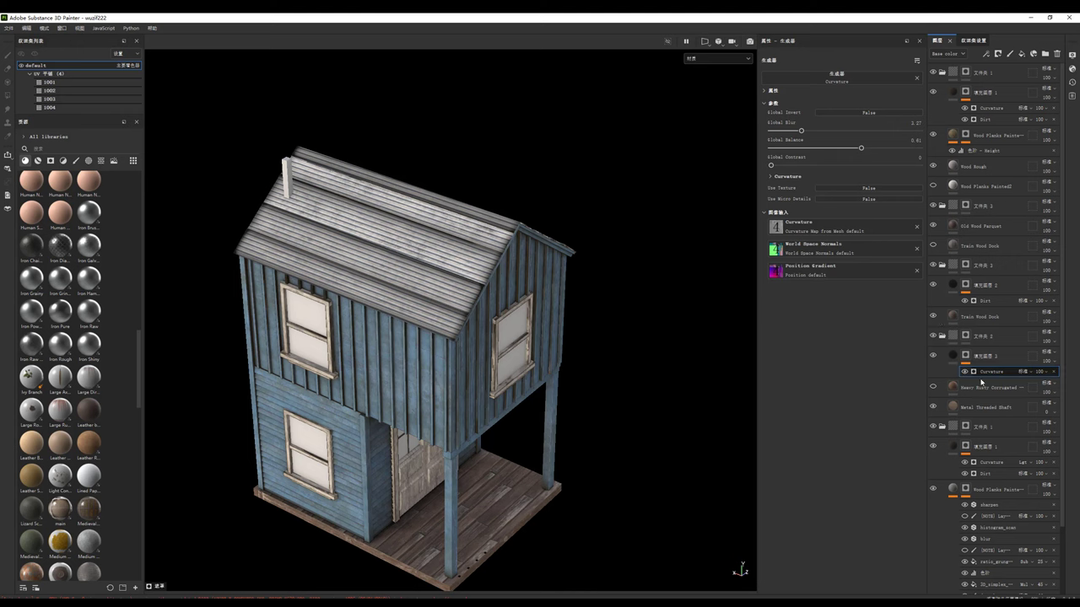
# Step: Compare against the Heavy Rusty Corrugated roof while settling Global Balance 0.52 and Global Blur 1.18
pyautogui.click(932, 387)
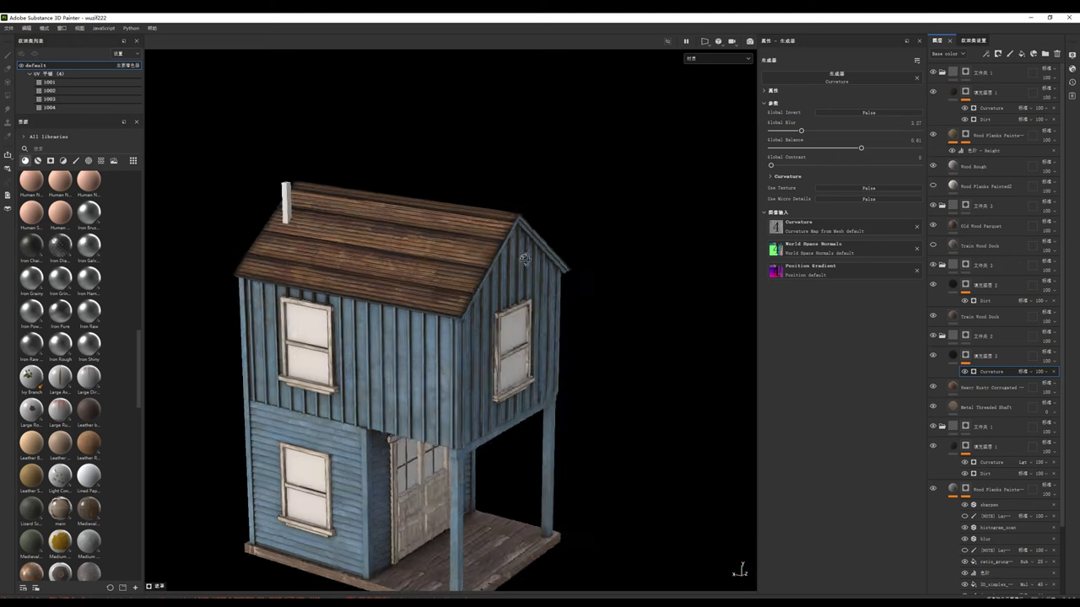
pyautogui.moveTo(650, 278)
pyautogui.keyDown('alt'); pyautogui.mouseDown()
pyautogui.moveTo(402, 312)
pyautogui.moveTo(473, 308)
pyautogui.mouseUp(); pyautogui.keyUp('alt')
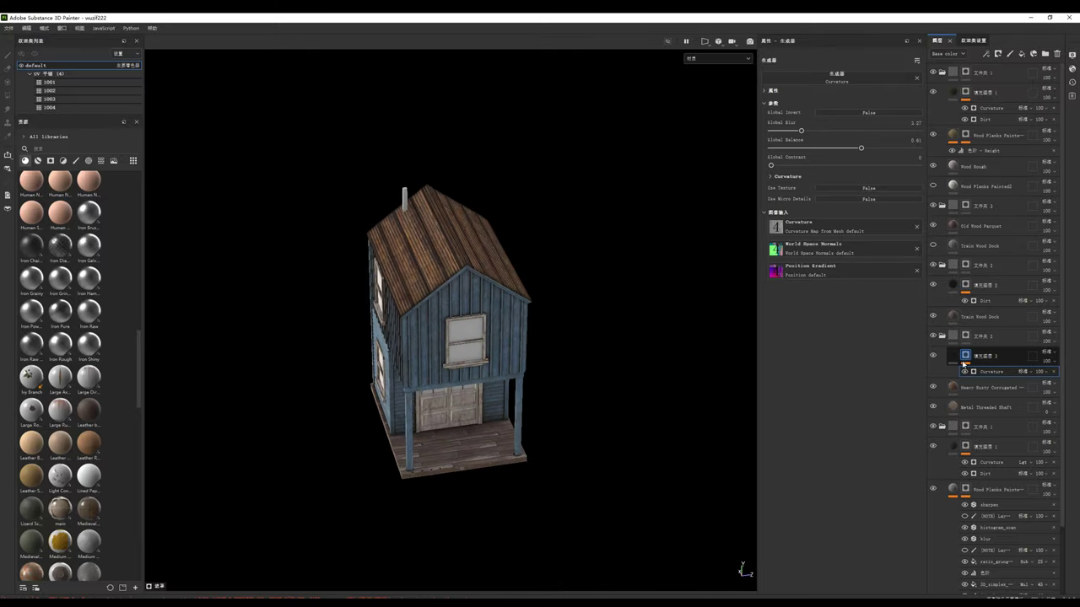
pyautogui.moveTo(845, 150); pyautogui.dragTo(816, 154)
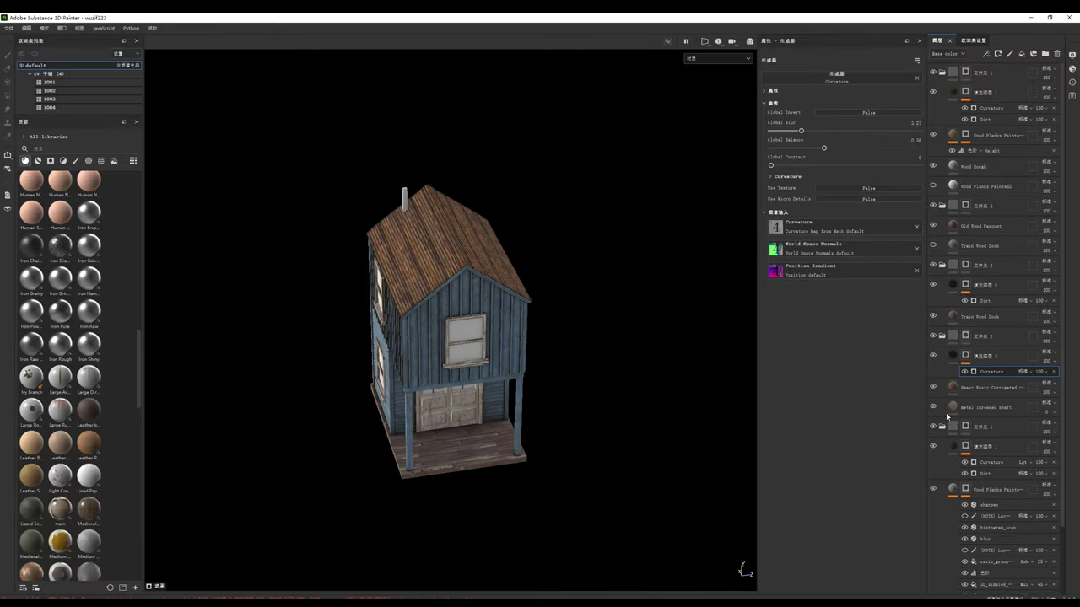
pyautogui.click(932, 386)
pyautogui.keyDown('alt'); pyautogui.moveTo(472, 308); pyautogui.dragTo(581, 221); pyautogui.keyUp('alt')
pyautogui.scroll(3, 629, 222)
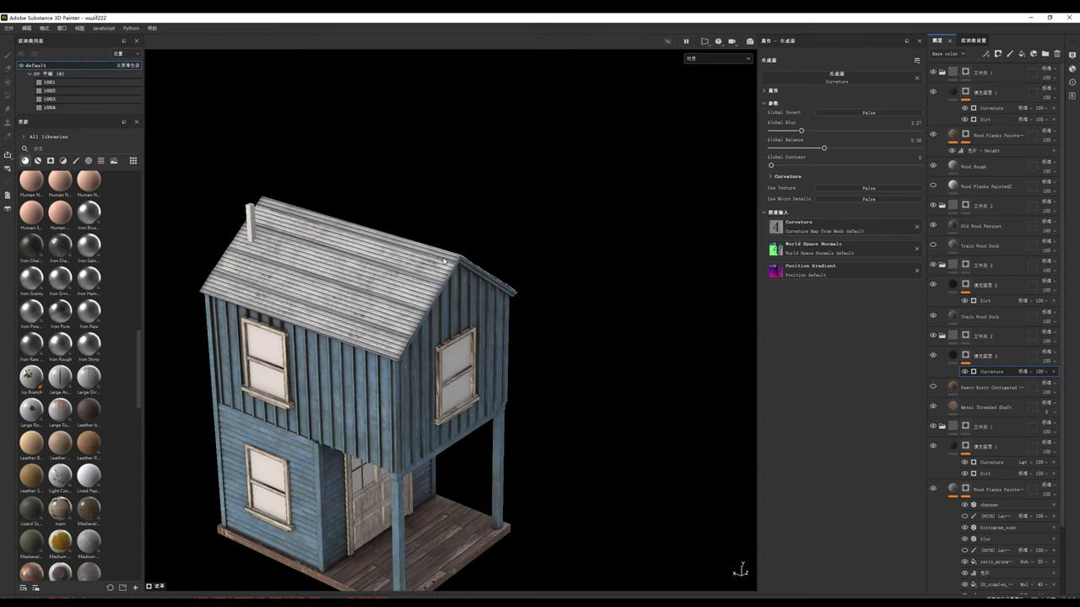
pyautogui.scroll(2, 628, 222)
pyautogui.click(932, 356)
pyautogui.click(933, 355)
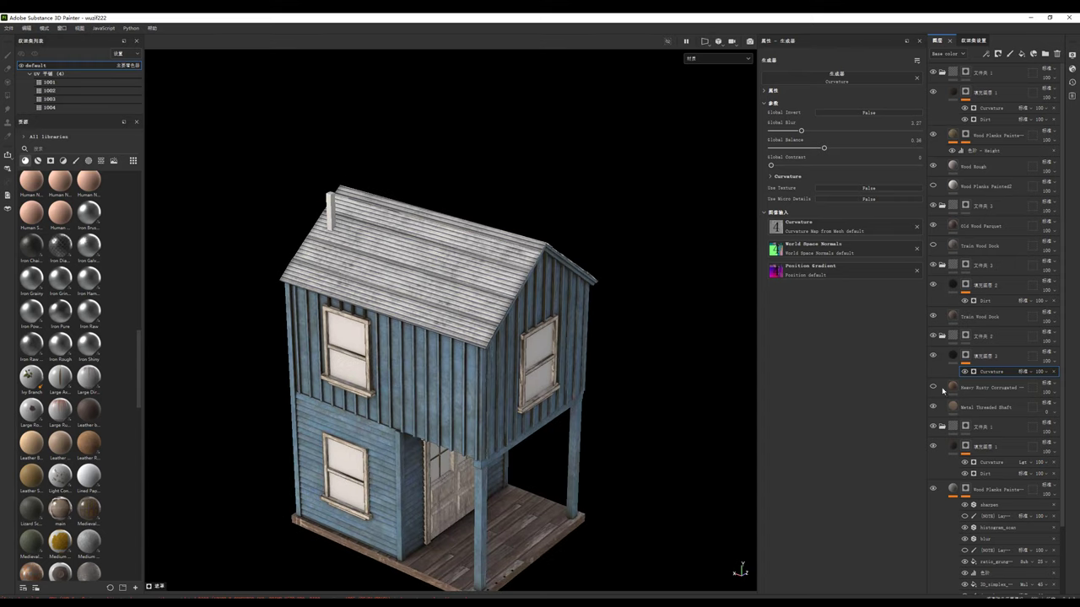
pyautogui.moveTo(823, 148)
pyautogui.mouseDown()
pyautogui.moveTo(855, 150)
pyautogui.moveTo(785, 132)
pyautogui.mouseUp()
pyautogui.scroll(3, 489, 337)
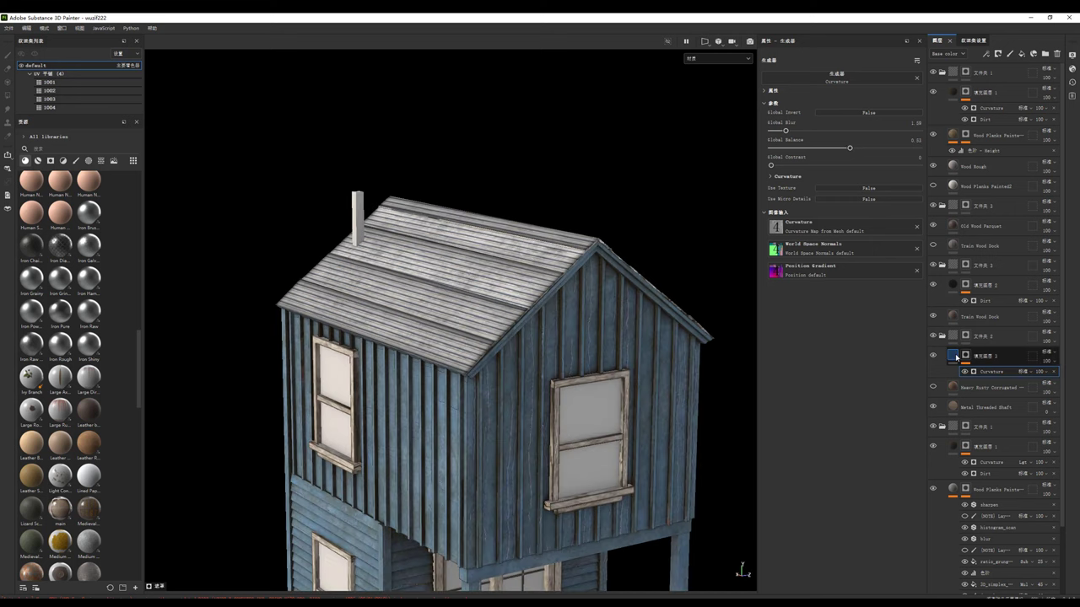
pyautogui.click(985, 355)
# Step: Apply the Heavy Oxidized Green Copper Panels material to the fill layer
pyautogui.click(855, 252)
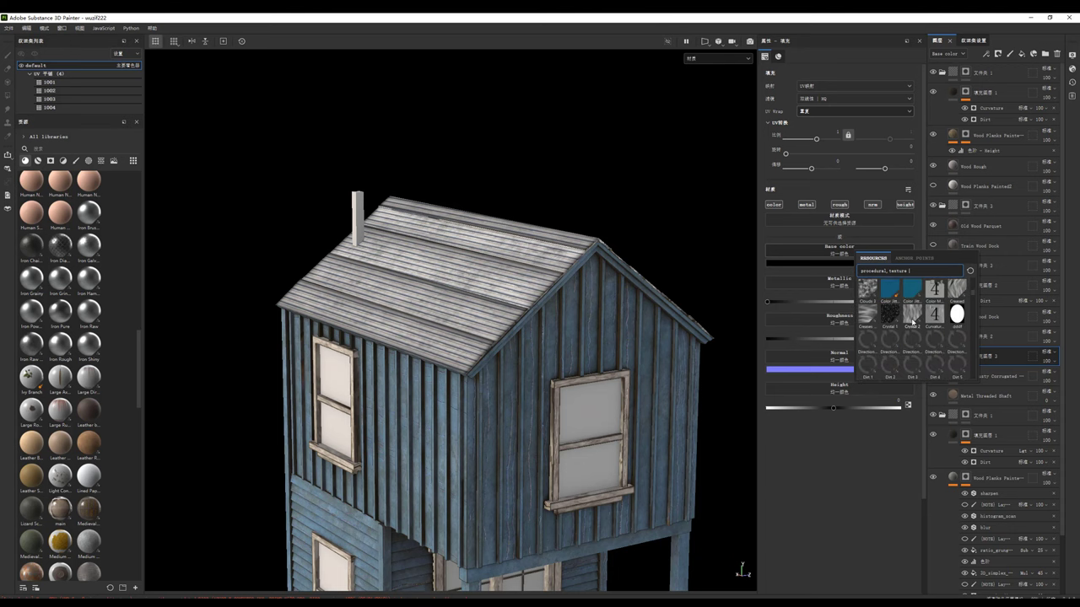
pyautogui.scroll(-5, 912, 323)
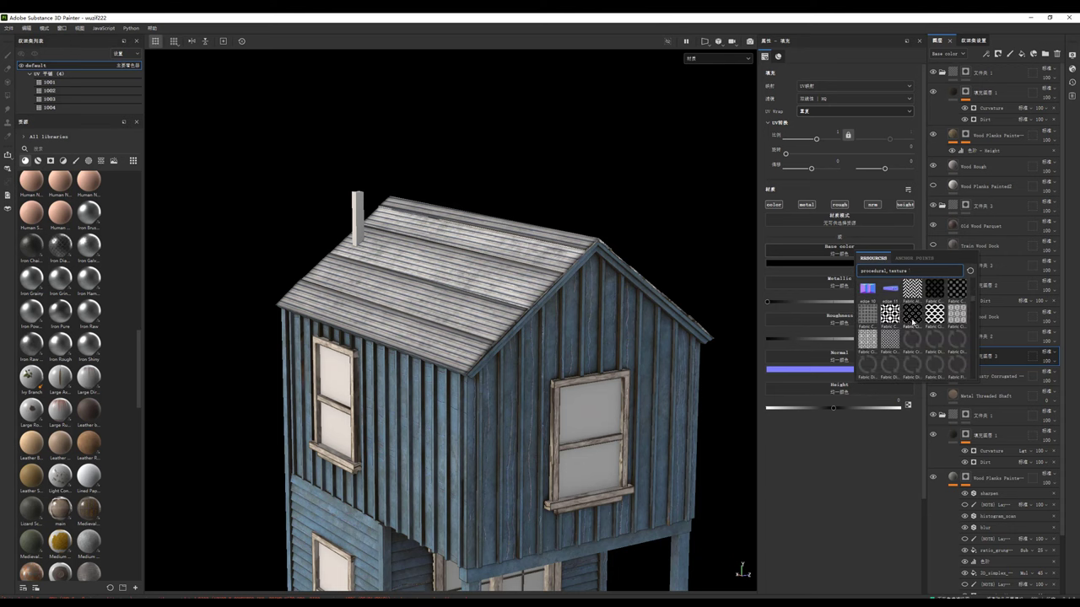
pyautogui.click(863, 211)
pyautogui.scroll(-5, 905, 270)
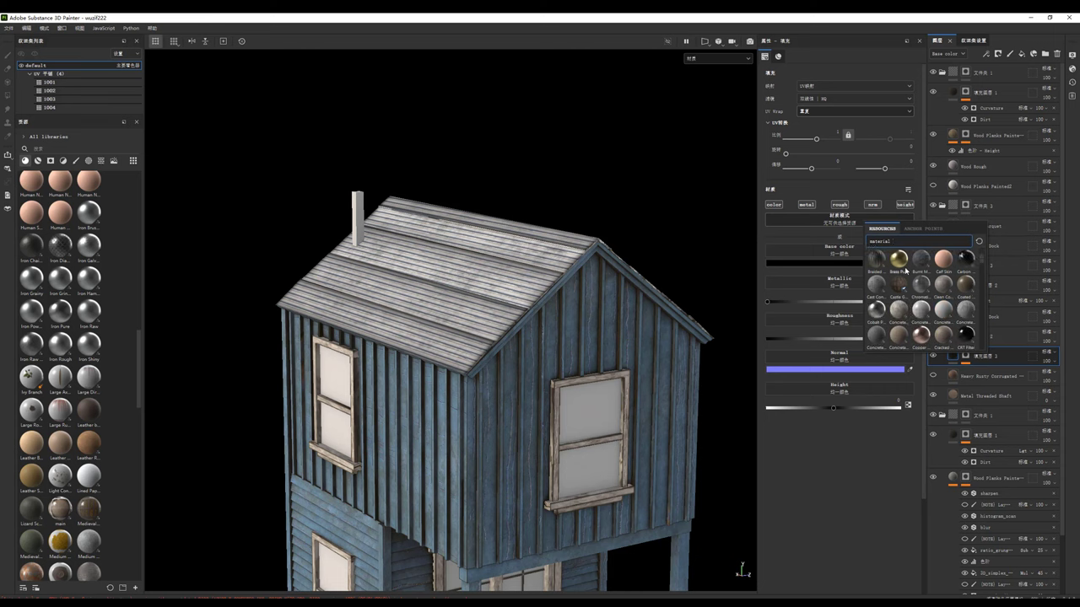
pyautogui.scroll(-2, 905, 270)
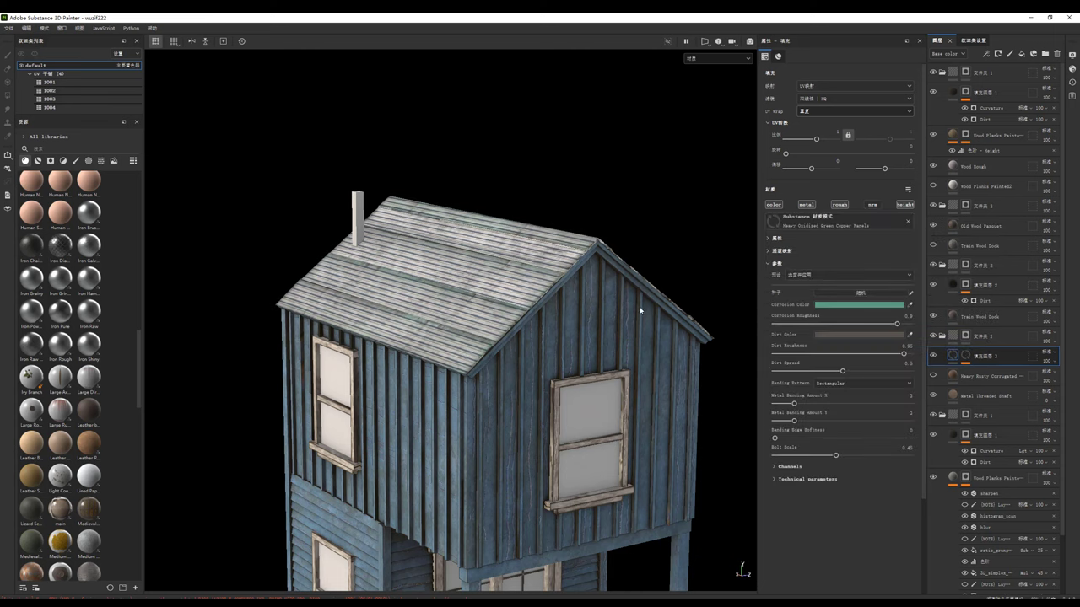
pyautogui.keyDown('alt'); pyautogui.moveTo(488, 270); pyautogui.dragTo(590, 279); pyautogui.keyUp('alt')
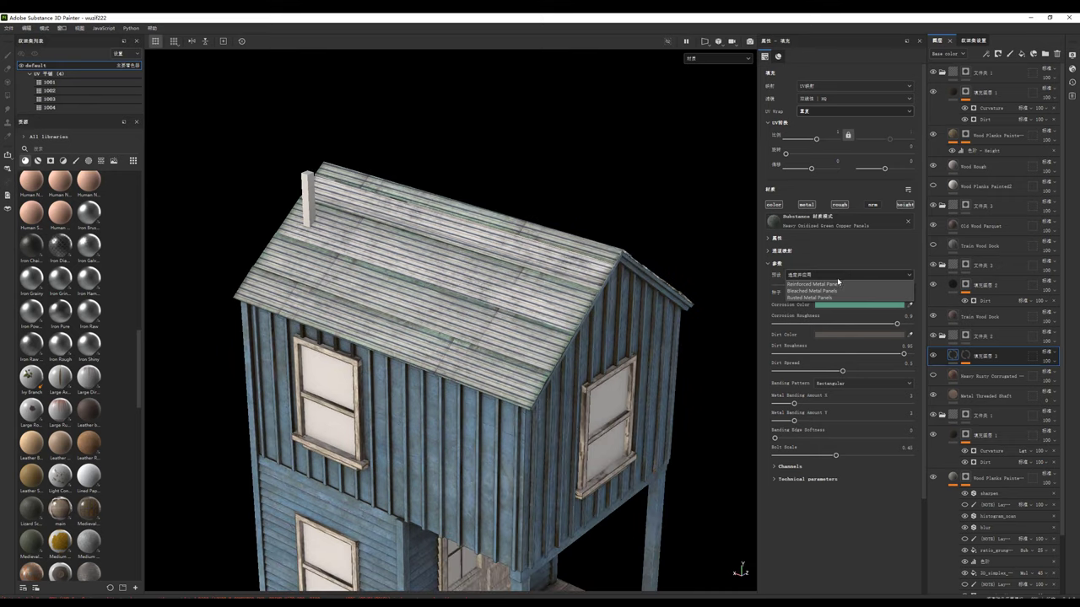
# Step: Switch to the Rusted Metal Panels preset in grey and remove the horizontal and vertical banding
pyautogui.click(878, 293)
pyautogui.click(815, 293)
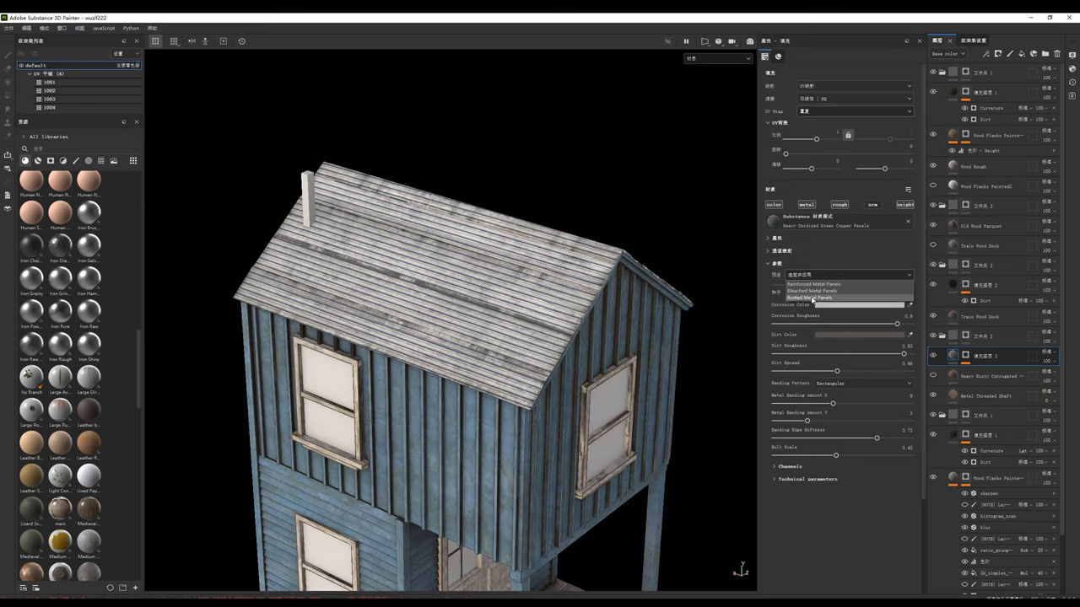
pyautogui.click(810, 293)
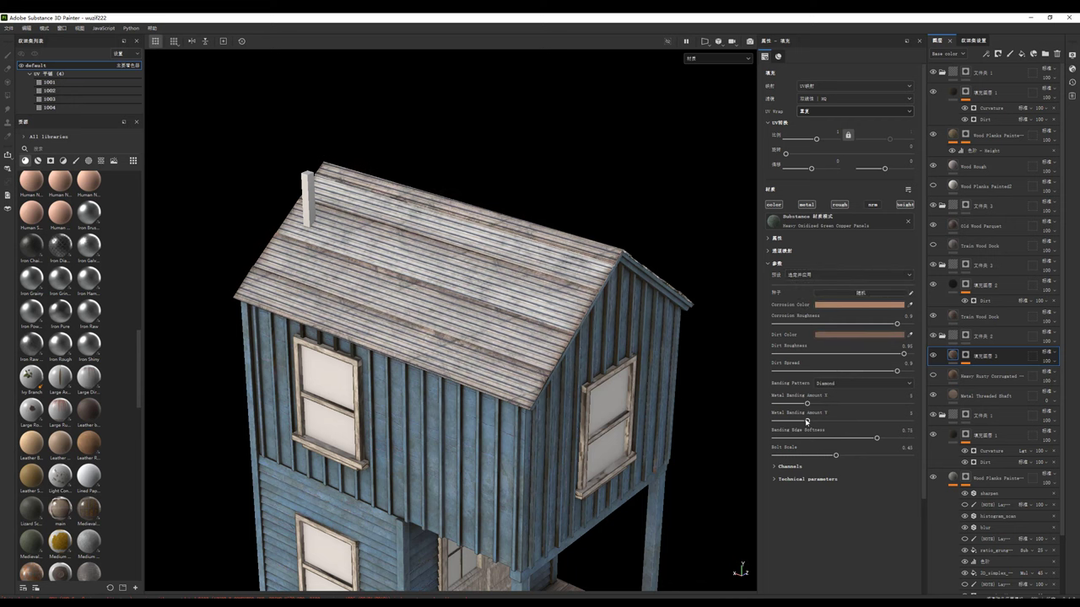
pyautogui.moveTo(807, 397); pyautogui.dragTo(772, 398)
pyautogui.keyDown('alt'); pyautogui.moveTo(590, 310); pyautogui.dragTo(511, 283); pyautogui.keyUp('alt')
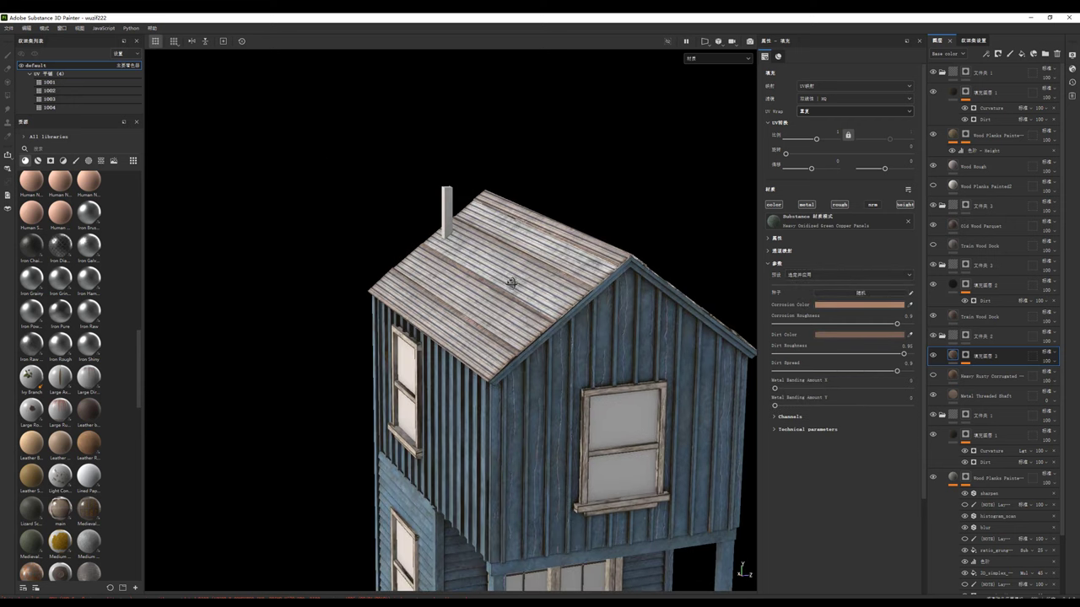
pyautogui.click(861, 292)
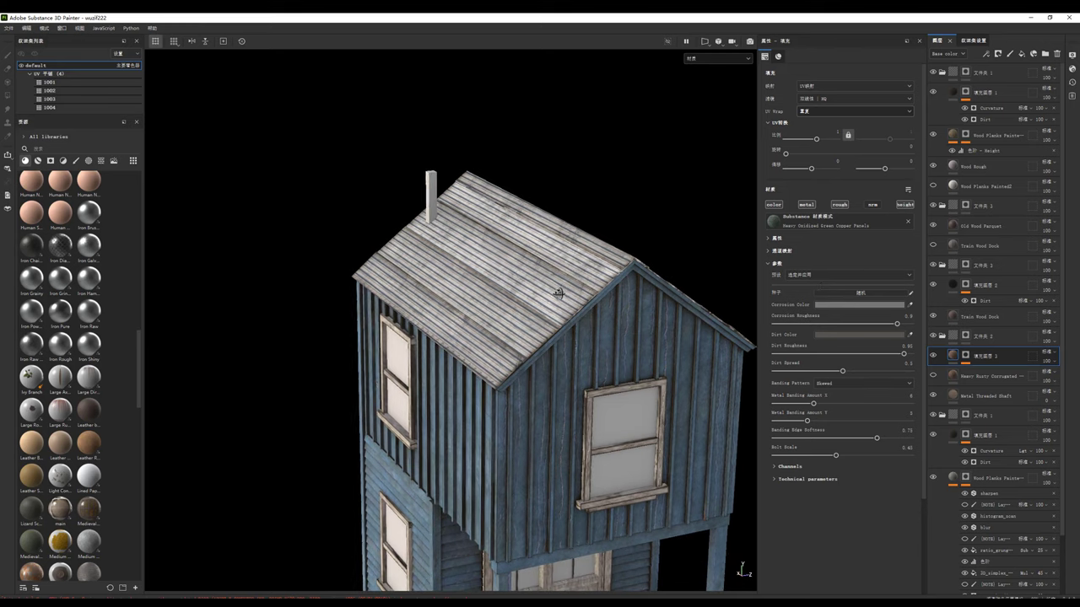
pyautogui.moveTo(800, 423); pyautogui.dragTo(738, 423)
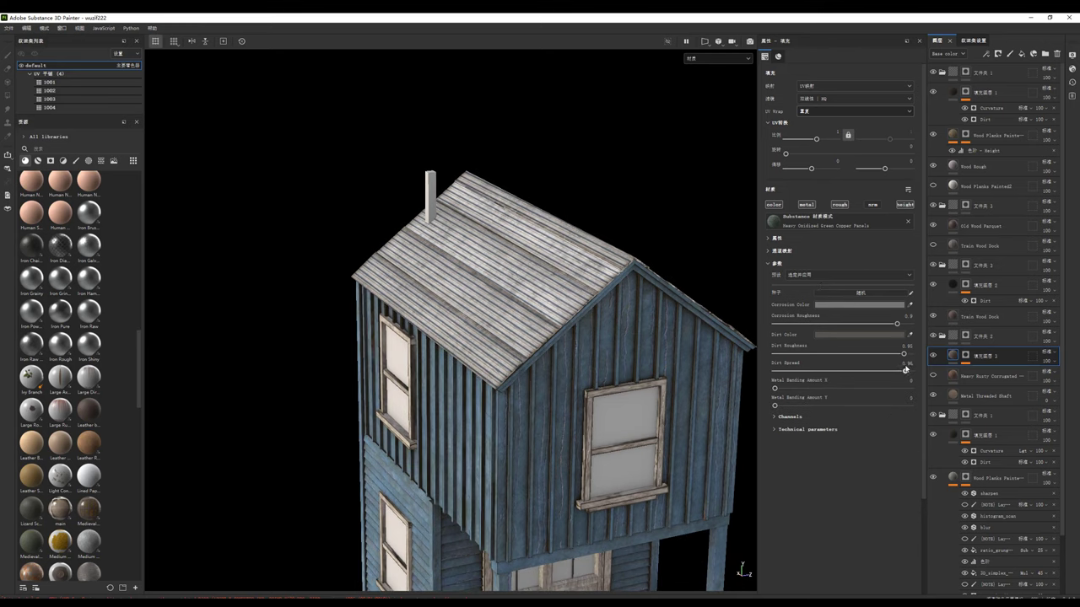
# Step: Try a Curvature generator on the mask, then delete it and reframe the house
pyautogui.keyDown('alt'); pyautogui.moveTo(679, 272); pyautogui.dragTo(523, 244); pyautogui.keyUp('alt')
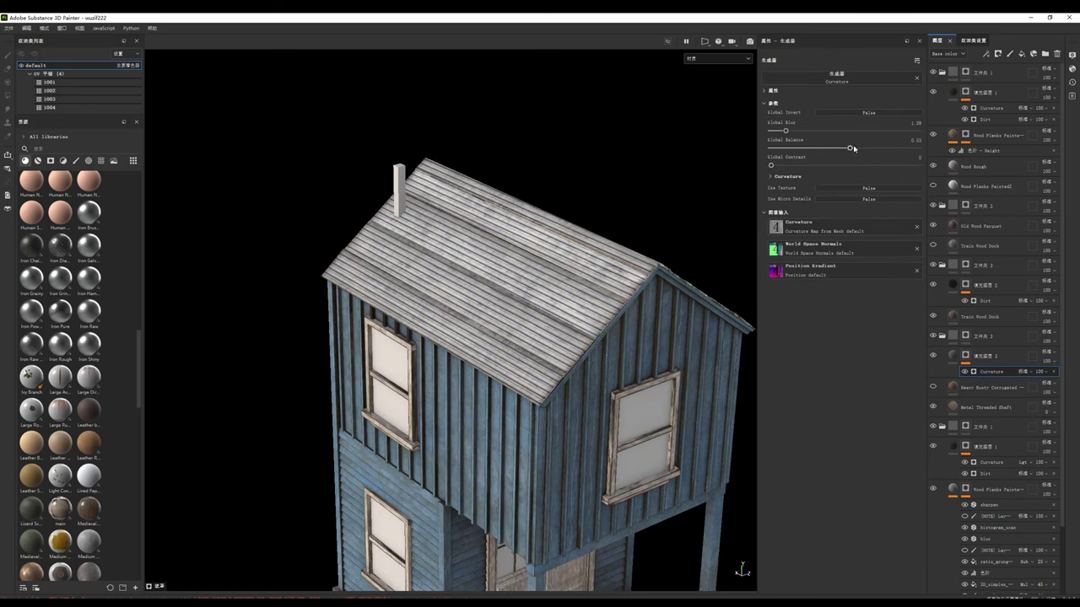
pyautogui.moveTo(853, 148); pyautogui.dragTo(873, 148)
pyautogui.press('Delete')
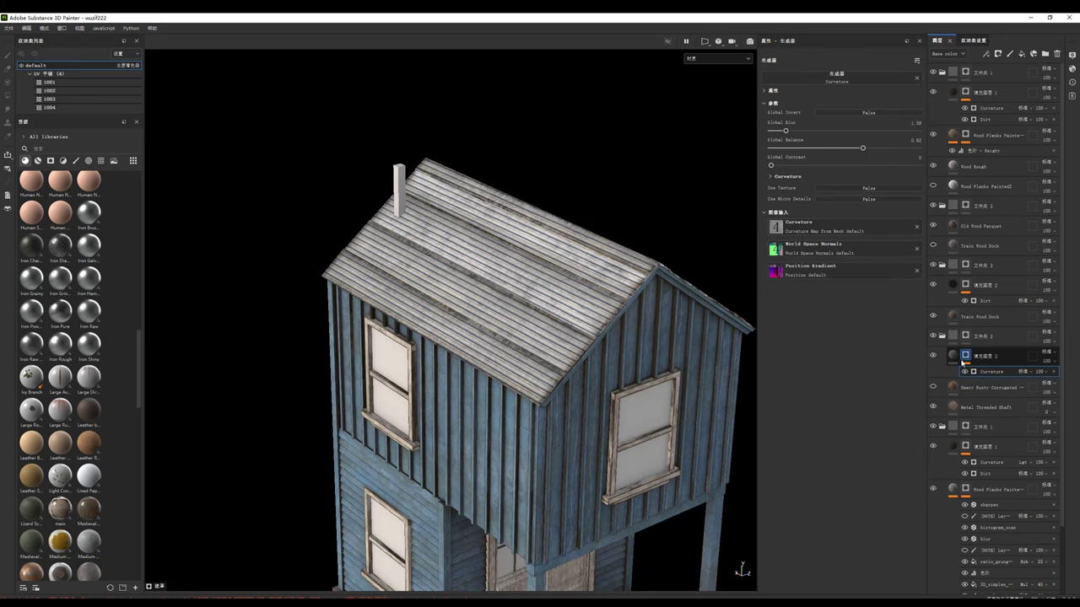
pyautogui.moveTo(624, 279)
pyautogui.keyDown('alt'); pyautogui.mouseDown()
pyautogui.moveTo(598, 240)
pyautogui.moveTo(583, 270)
pyautogui.mouseUp(); pyautogui.keyUp('alt')
pyautogui.scroll(-3, 598, 240)
pyautogui.scroll(3, 584, 270)
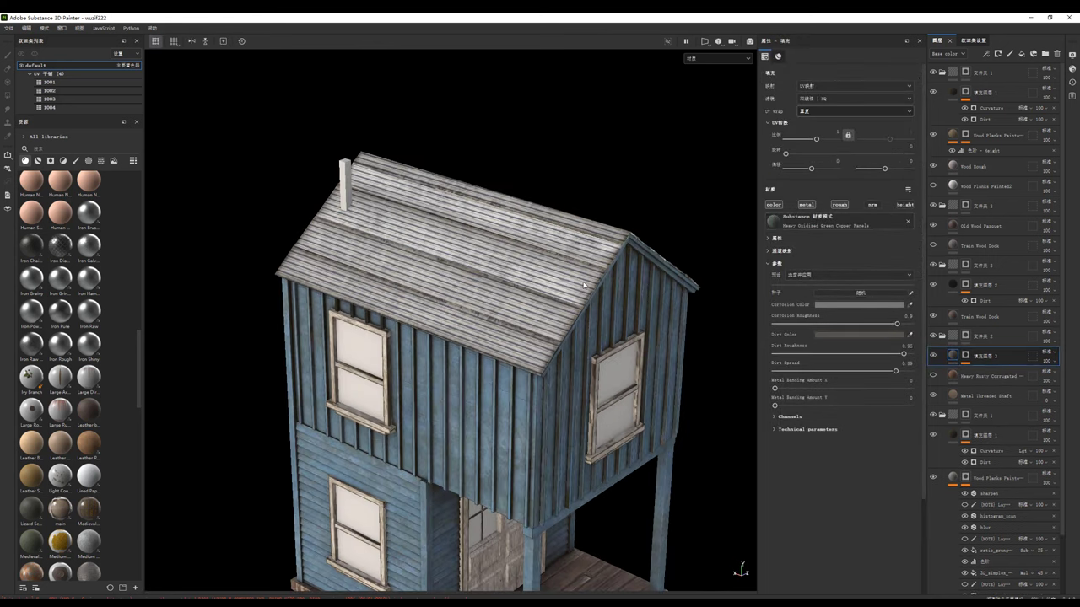
# Step: Show the Heavy Rusty Corrugated layer and move it above fill layer 2
pyautogui.click(933, 375)
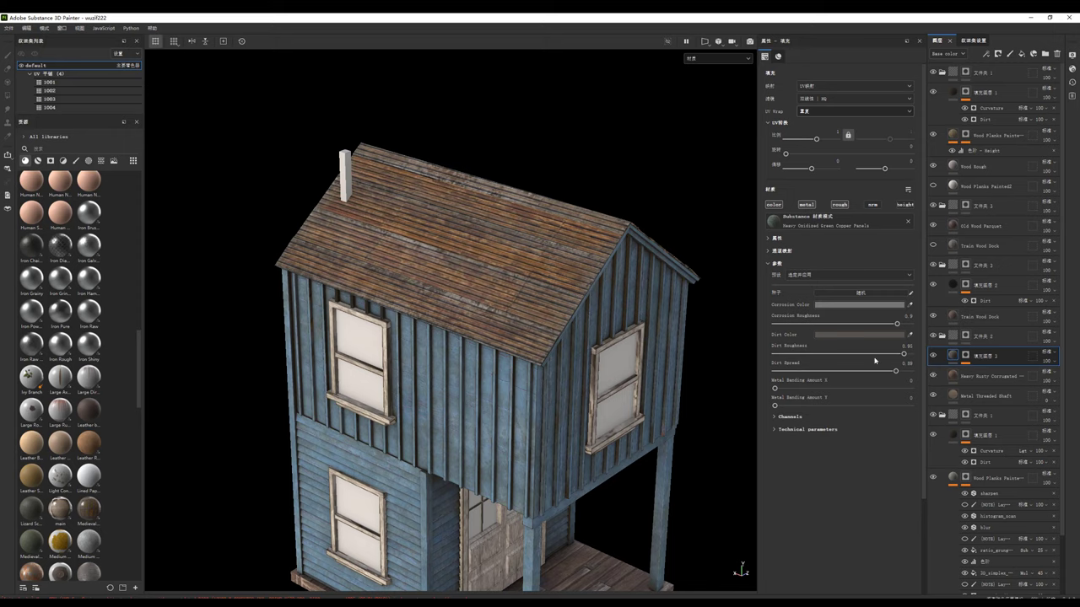
pyautogui.click(933, 376)
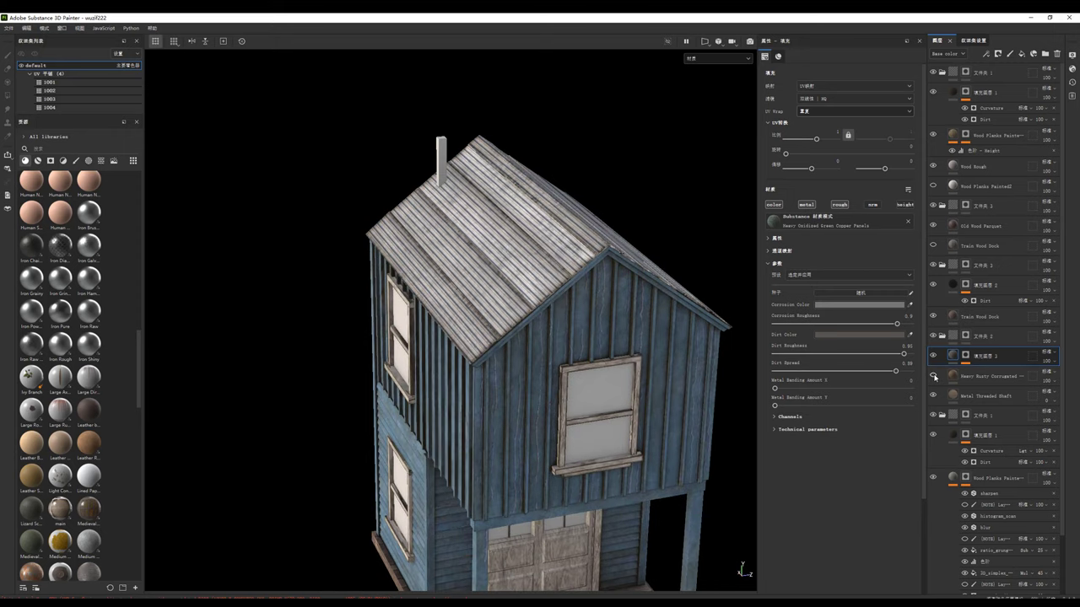
pyautogui.click(933, 376)
pyautogui.moveTo(976, 357)
pyautogui.mouseDown()
pyautogui.moveTo(955, 357)
pyautogui.moveTo(970, 380)
pyautogui.mouseUp()
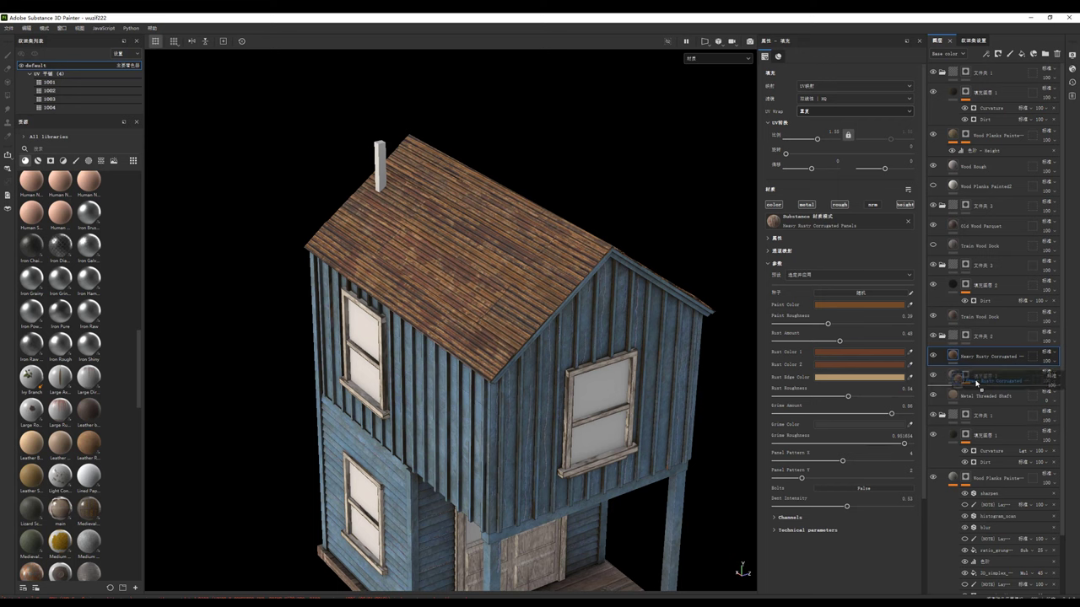
# Step: Try the roof material's presets and settle on the white-painted one
pyautogui.click(838, 275)
pyautogui.click(810, 287)
pyautogui.click(809, 275)
pyautogui.click(804, 280)
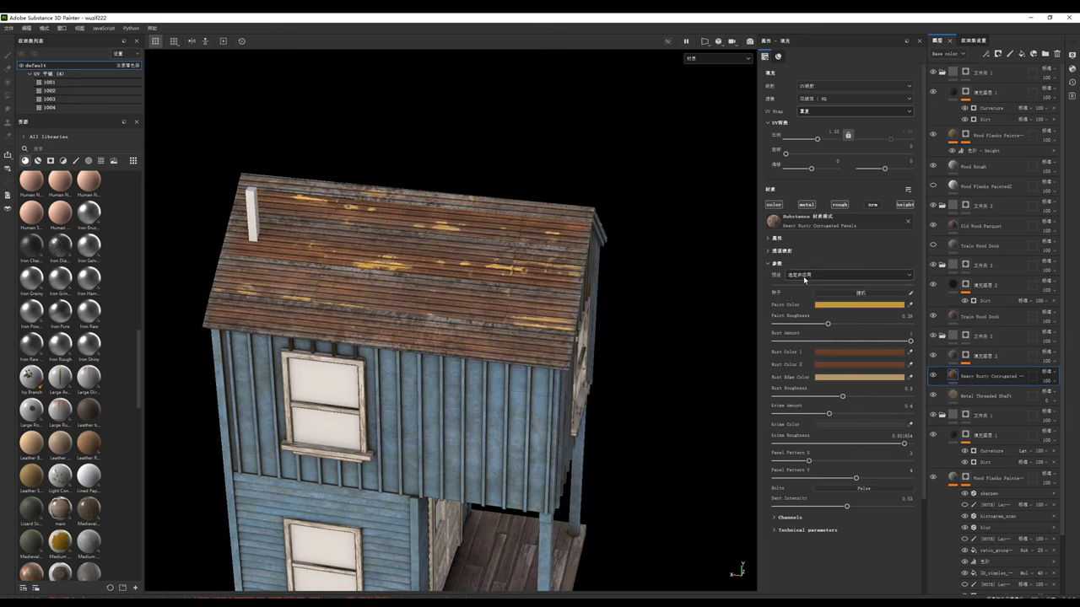
pyautogui.click(804, 280)
pyautogui.click(810, 293)
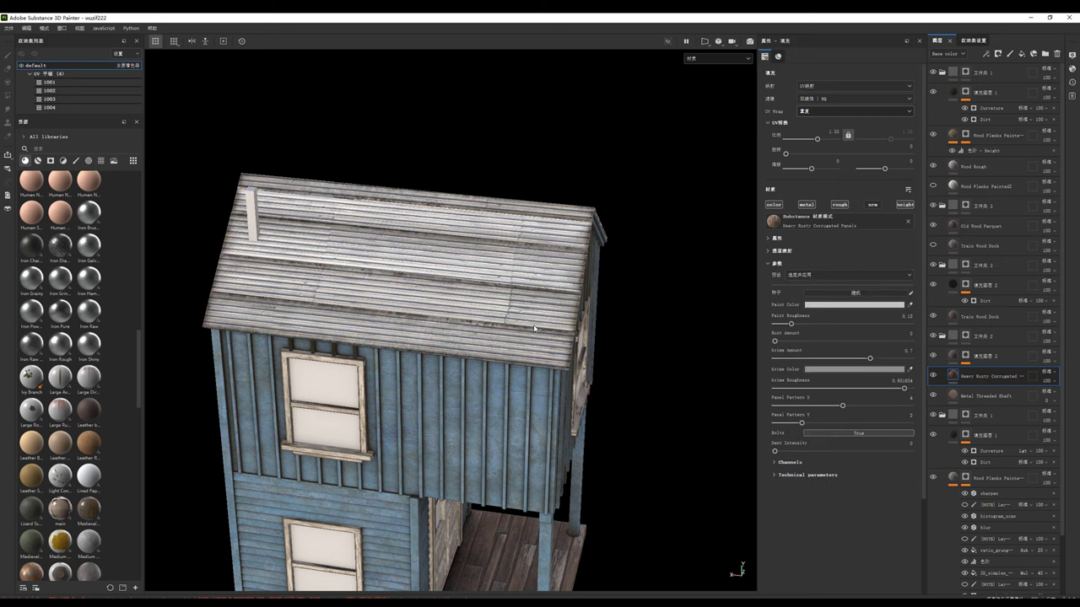
pyautogui.press('f')
pyautogui.click(932, 376)
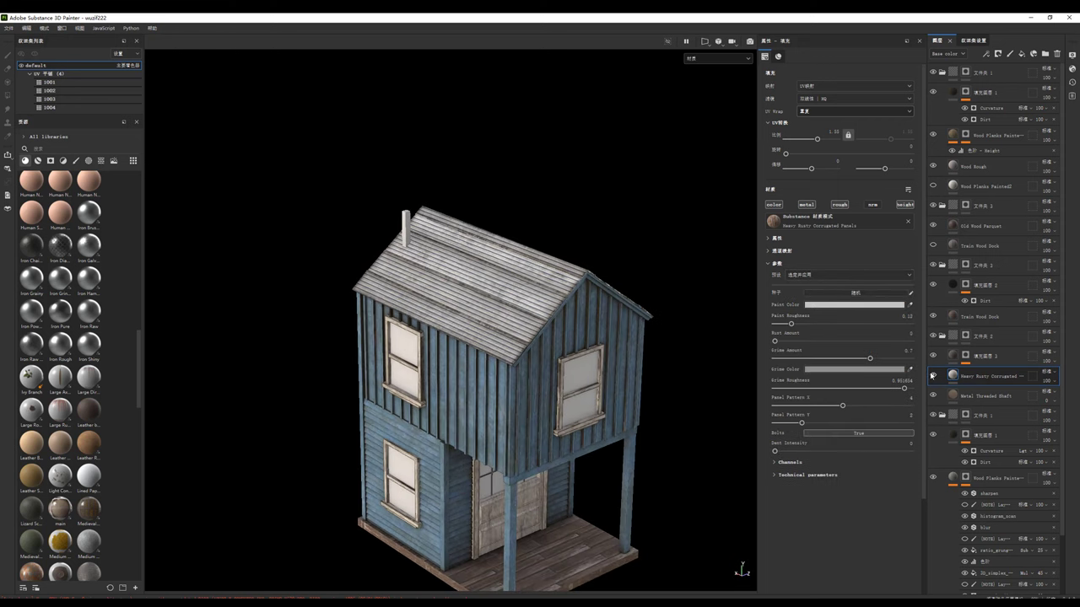
pyautogui.click(932, 376)
pyautogui.click(932, 377)
pyautogui.click(932, 377)
pyautogui.press('f')
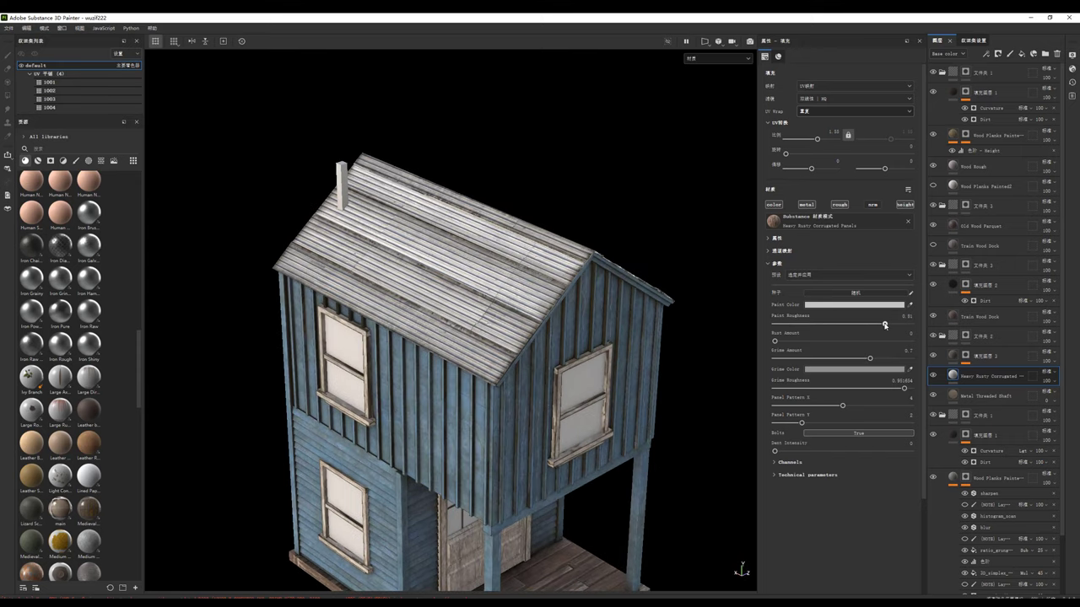
# Step: Raise the roof's Rust Amount to about 0.46–0.48 for heavier rust patches
pyautogui.moveTo(774, 341); pyautogui.dragTo(822, 341)
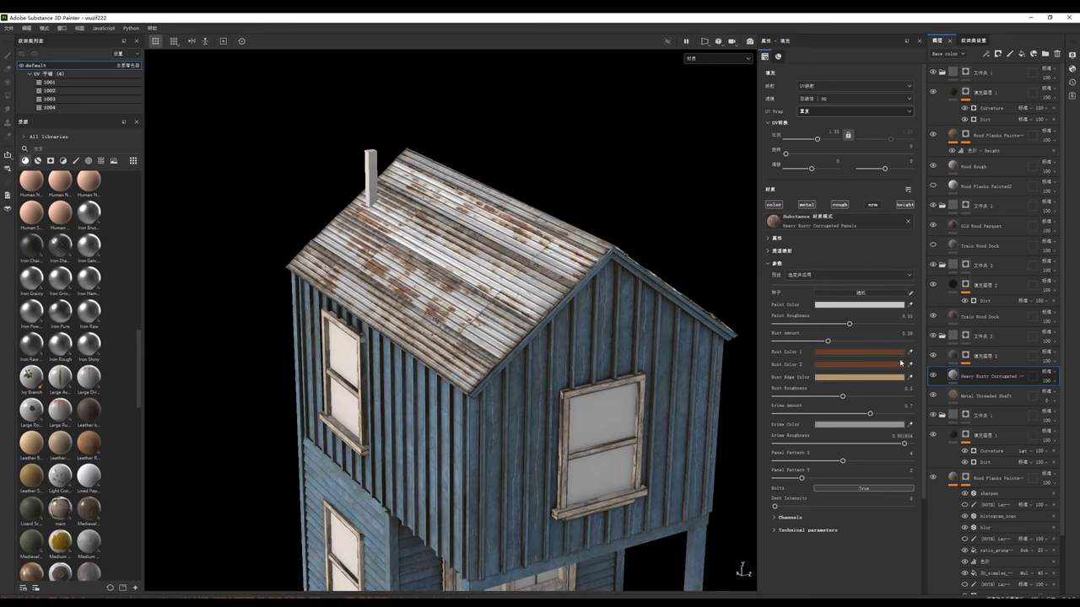
pyautogui.moveTo(829, 341); pyautogui.dragTo(837, 341)
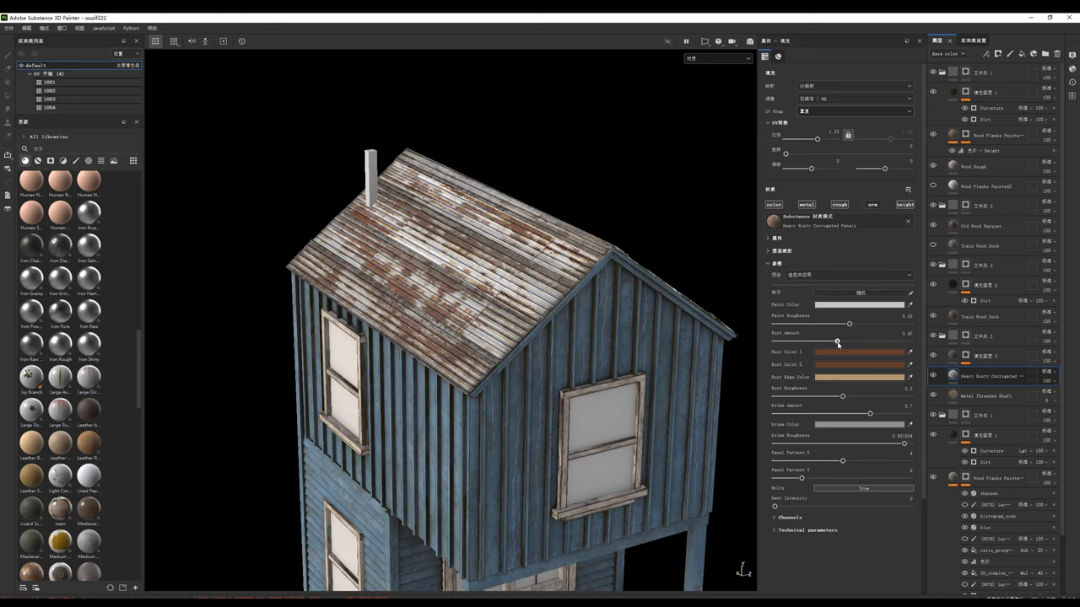
pyautogui.press('f')
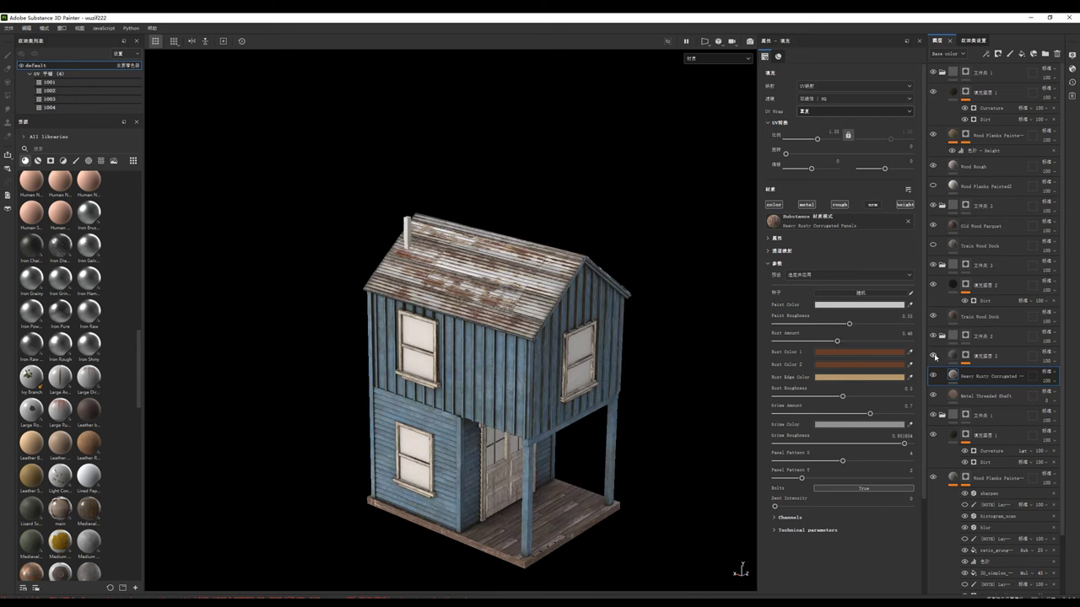
pyautogui.scroll(5, 578, 288)
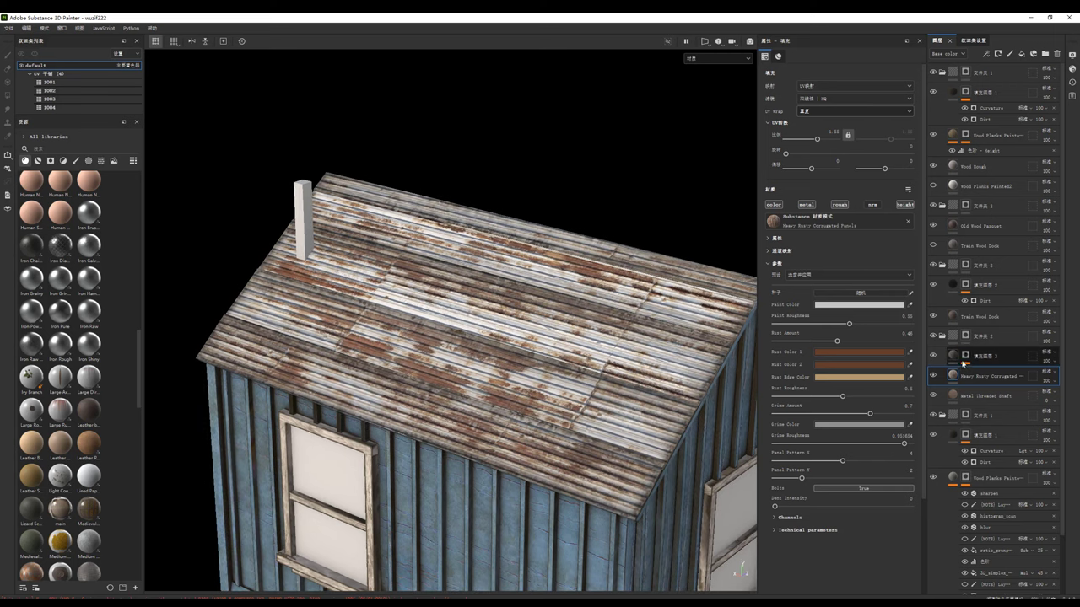
pyautogui.scroll(-5, 478, 310)
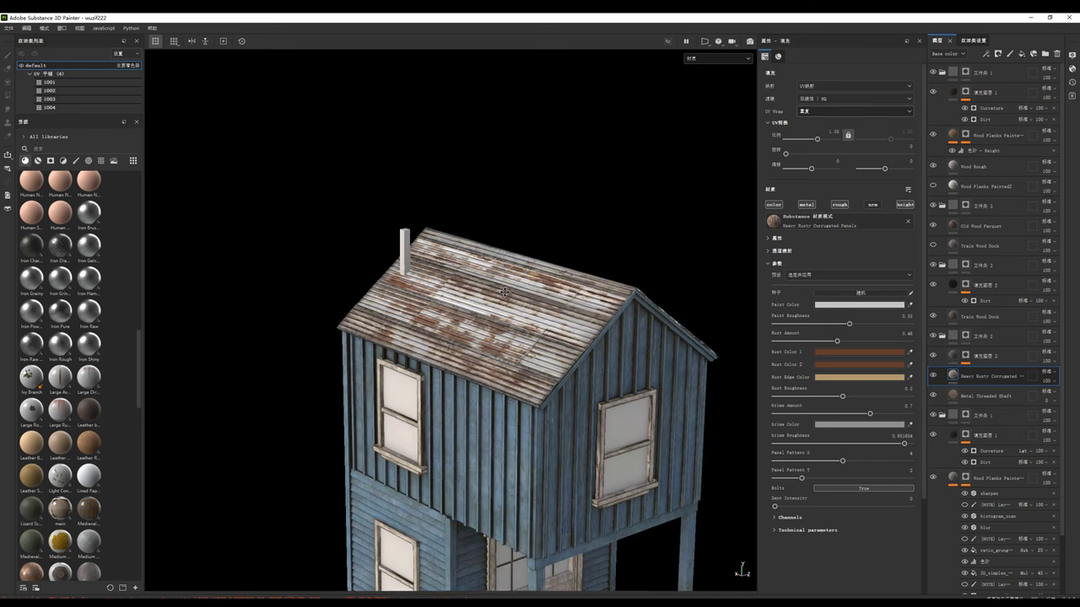
pyautogui.keyDown('alt'); pyautogui.moveTo(478, 310); pyautogui.dragTo(481, 302); pyautogui.keyUp('alt')
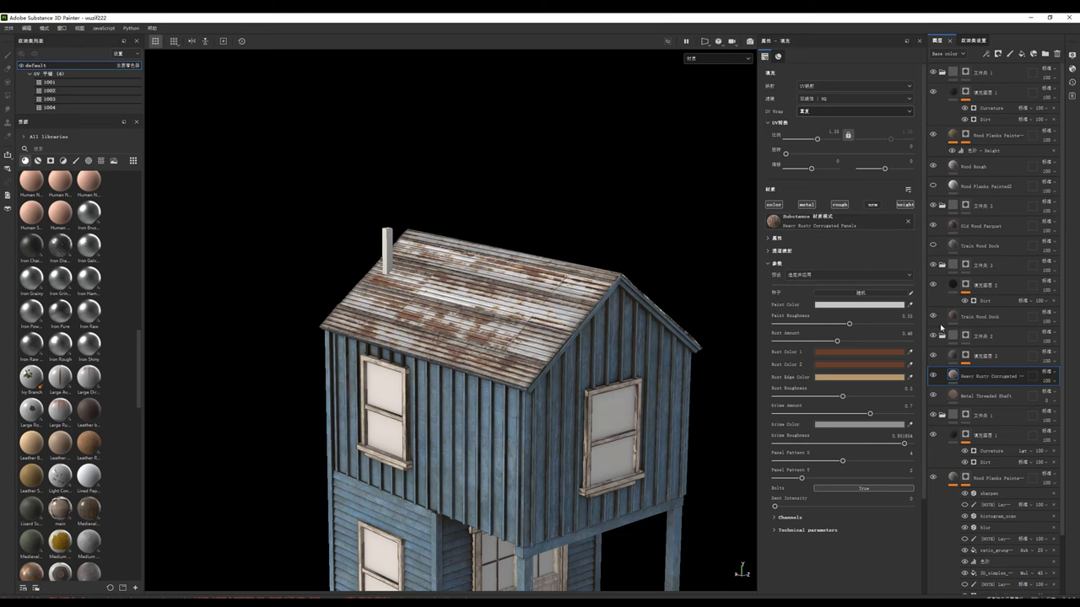
# Step: Select folder 2 and orbit around the house to frame it
pyautogui.click(966, 337)
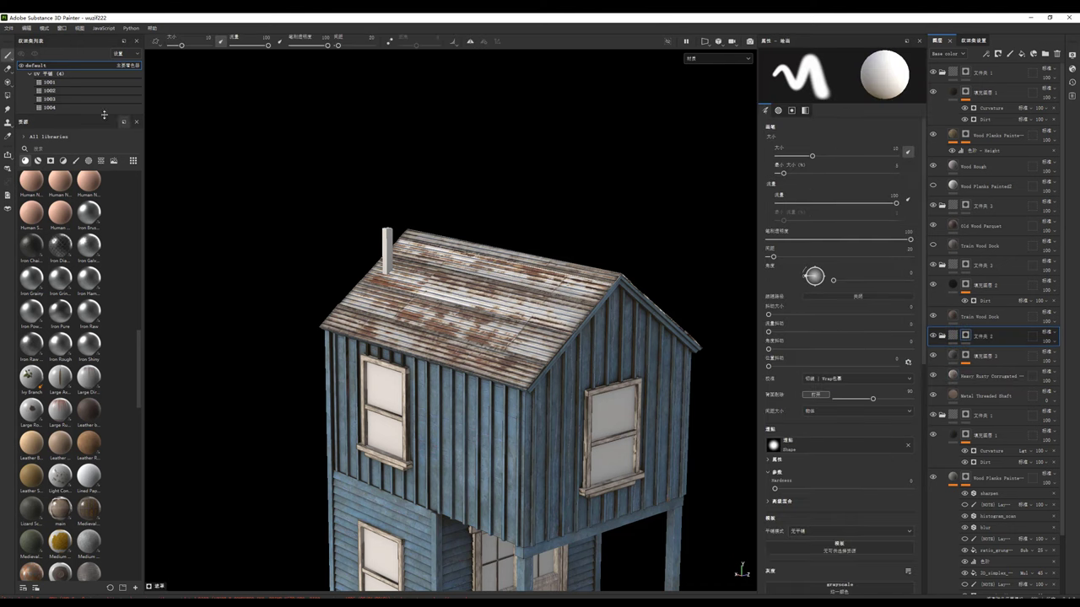
pyautogui.click(9, 95)
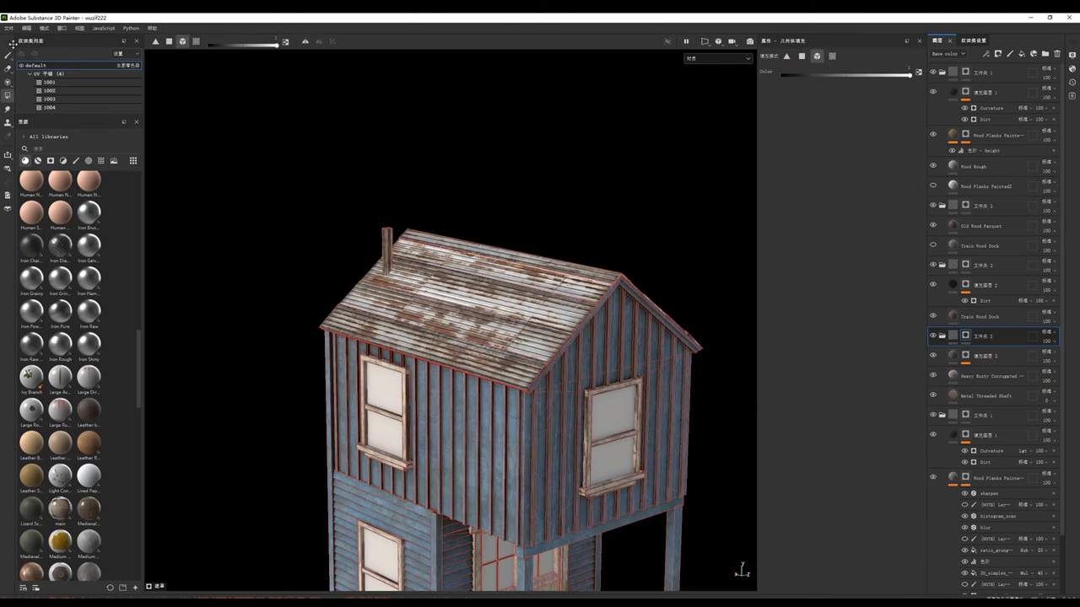
pyautogui.click(9, 54)
pyautogui.keyDown('alt'); pyautogui.moveTo(284, 236); pyautogui.dragTo(689, 277); pyautogui.keyUp('alt')
pyautogui.scroll(5, 414, 270)
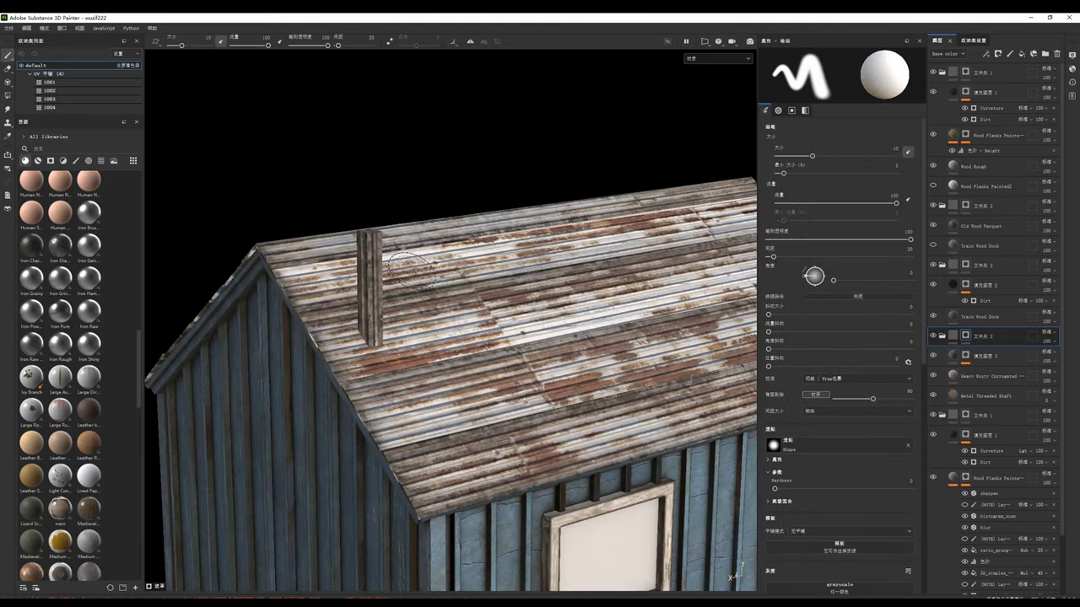
pyautogui.keyDown('alt'); pyautogui.moveTo(412, 270); pyautogui.dragTo(510, 245); pyautogui.keyUp('alt')
pyautogui.scroll(-4, 511, 244)
pyautogui.scroll(-2, 510, 245)
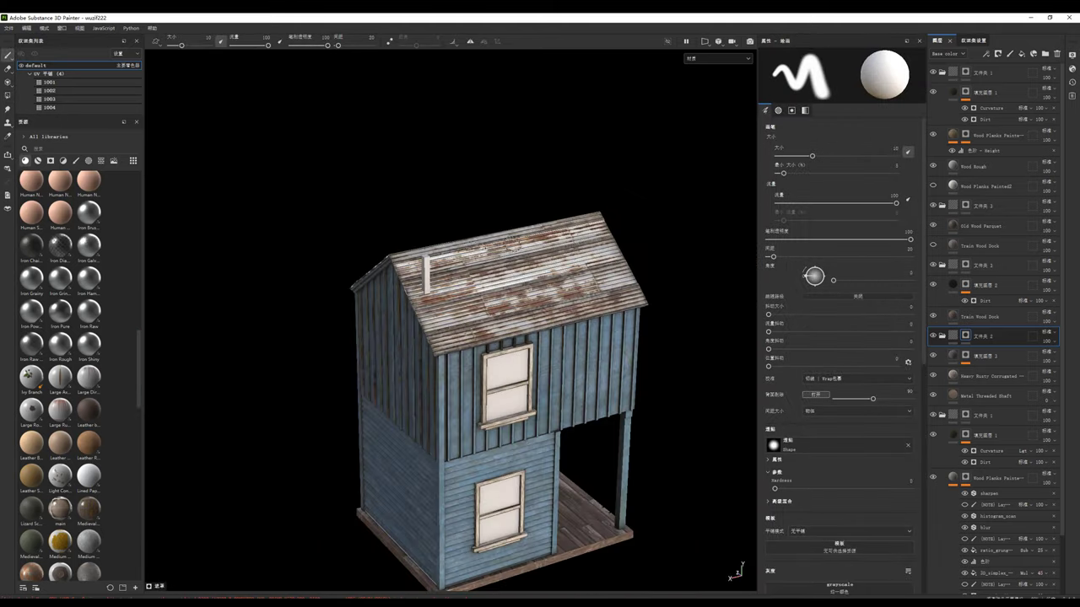
pyautogui.keyDown('alt'); pyautogui.moveTo(363, 238); pyautogui.dragTo(323, 236); pyautogui.keyUp('alt')
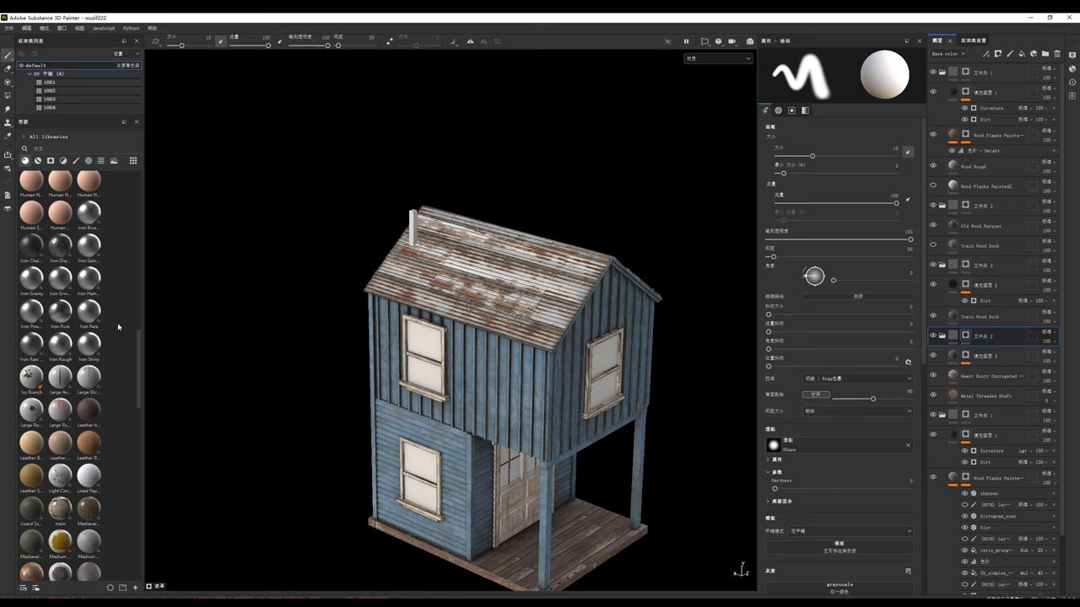
# Step: Filter the assets to smart materials and drop Poligone M Armour Rusted onto the house
pyautogui.scroll(-2, 118, 326)
pyautogui.scroll(-2, 99, 373)
pyautogui.scroll(-5, 91, 434)
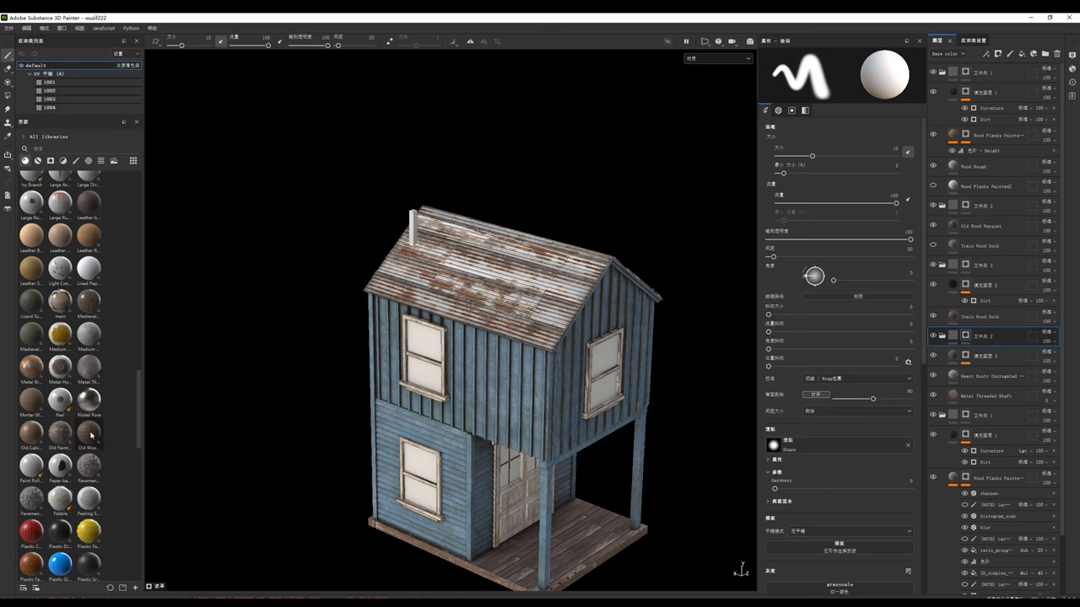
pyautogui.scroll(-5, 90, 434)
pyautogui.scroll(-5, 88, 432)
pyautogui.scroll(-5, 87, 431)
pyautogui.scroll(-5, 93, 414)
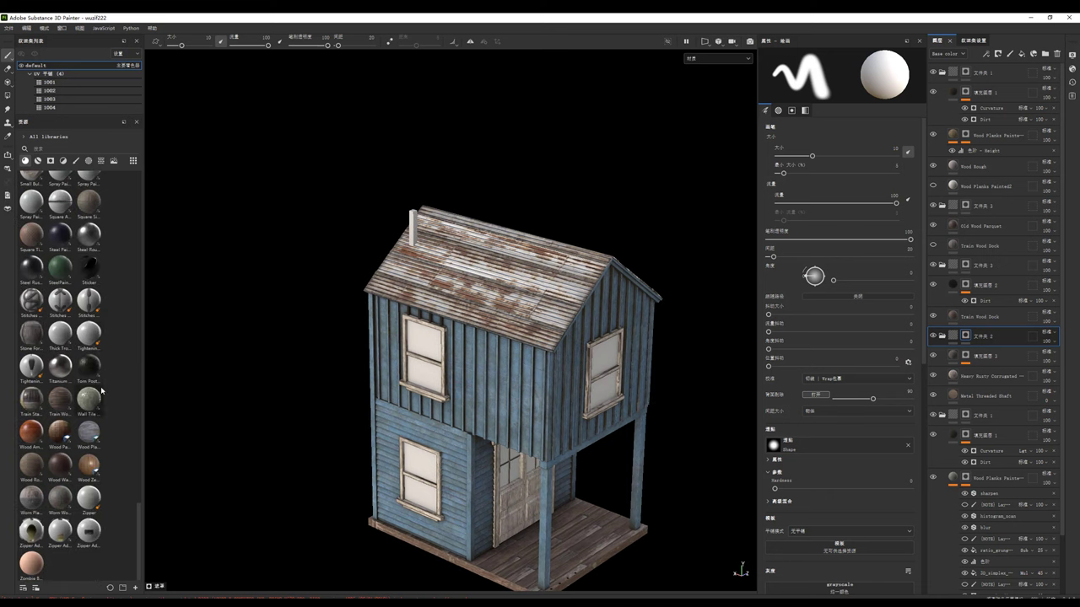
pyautogui.click(38, 161)
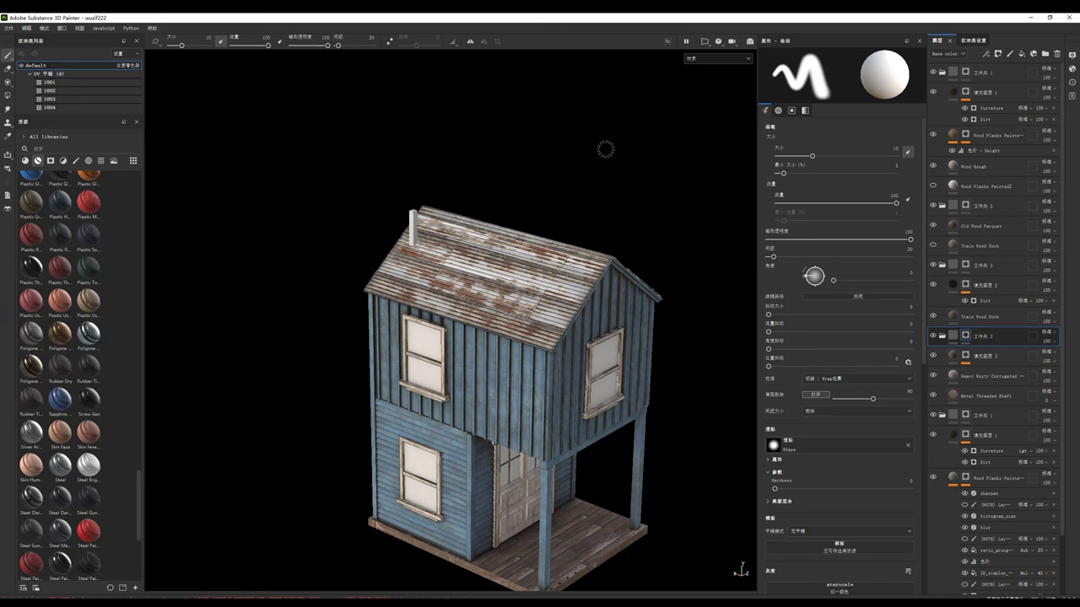
pyautogui.moveTo(23, 339); pyautogui.dragTo(473, 255)
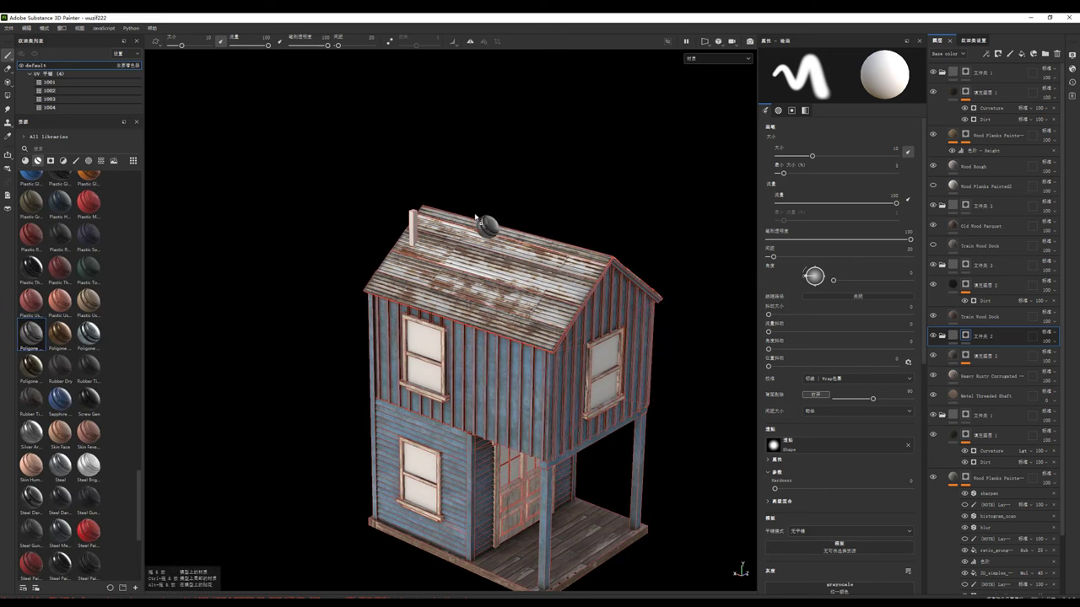
pyautogui.moveTo(476, 217); pyautogui.dragTo(477, 219)
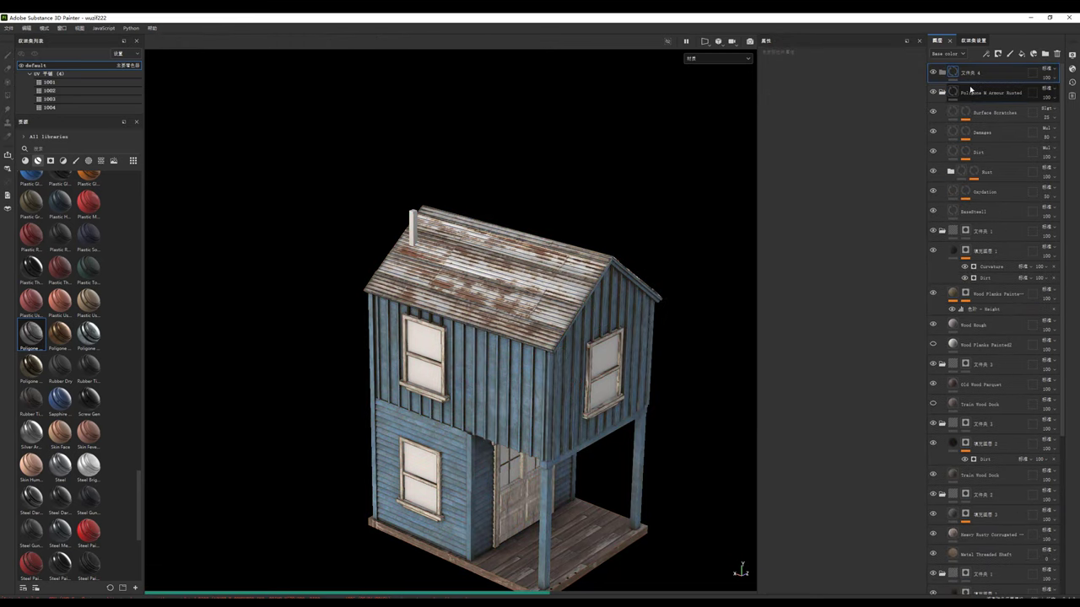
# Step: Add a new folder at the top of the layers and give it a black mask
pyautogui.click(1044, 53)
pyautogui.rightClick(979, 76)
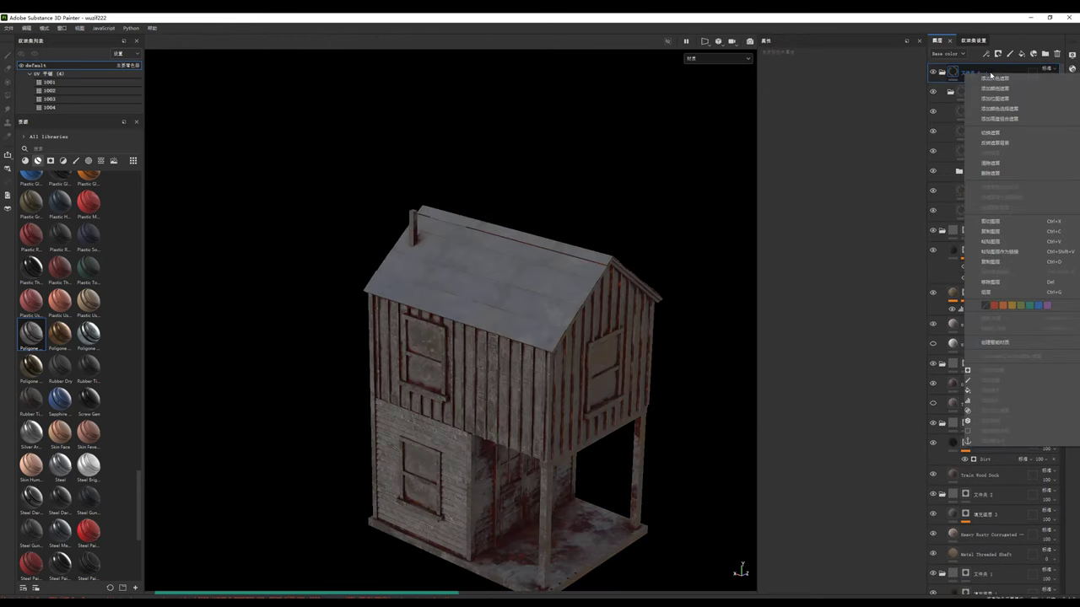
pyautogui.click(1000, 82)
# Step: Create fill layer 4 inside the new folder, turning the house plain off-white
pyautogui.click(8, 95)
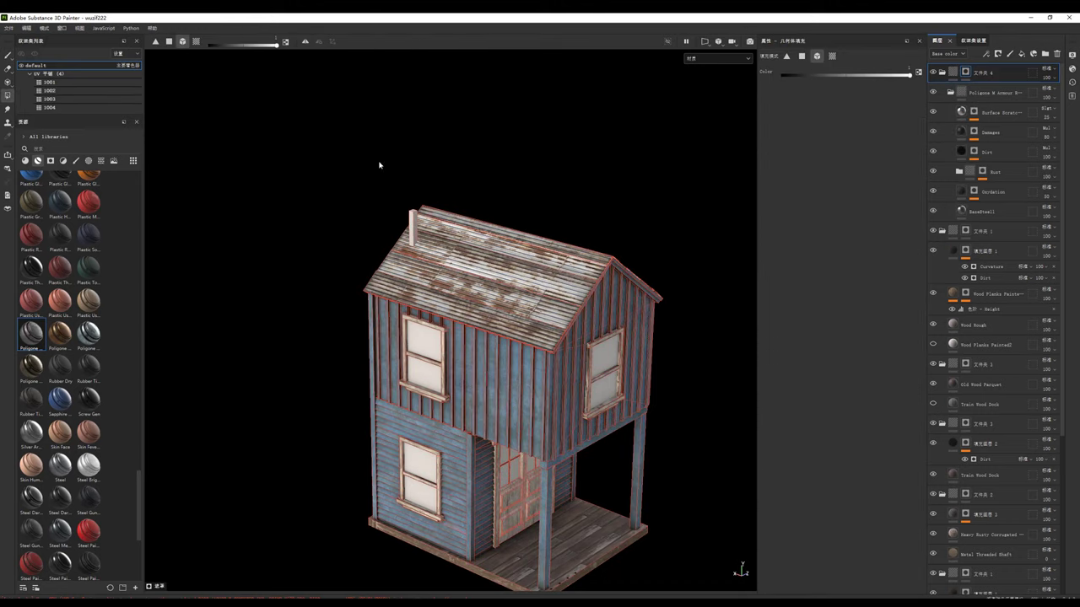
pyautogui.scroll(3, 414, 224)
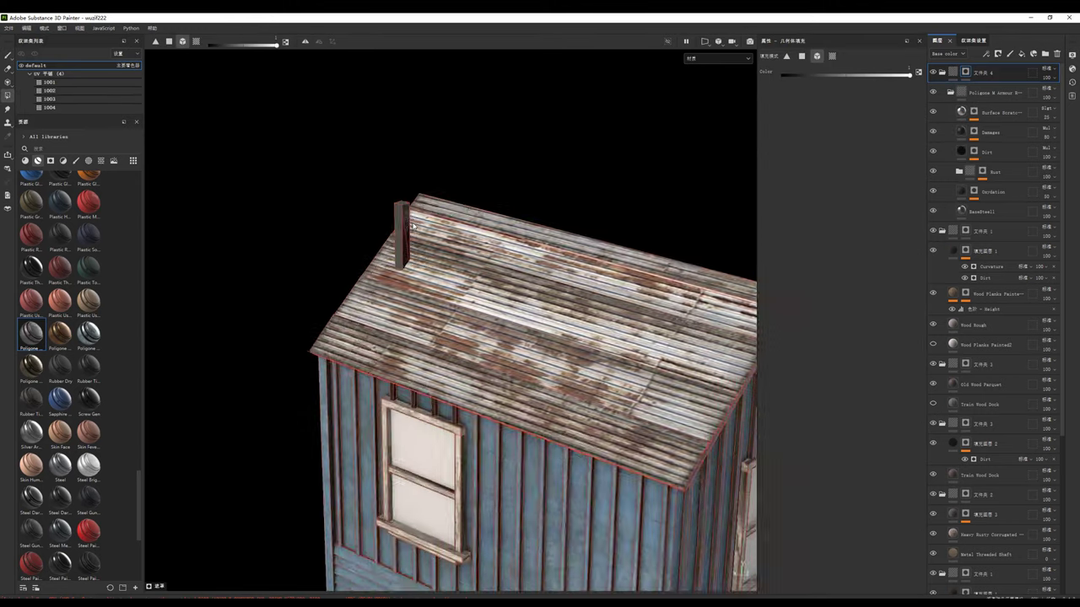
pyautogui.scroll(3, 396, 203)
pyautogui.scroll(3, 371, 169)
pyautogui.scroll(2, 361, 161)
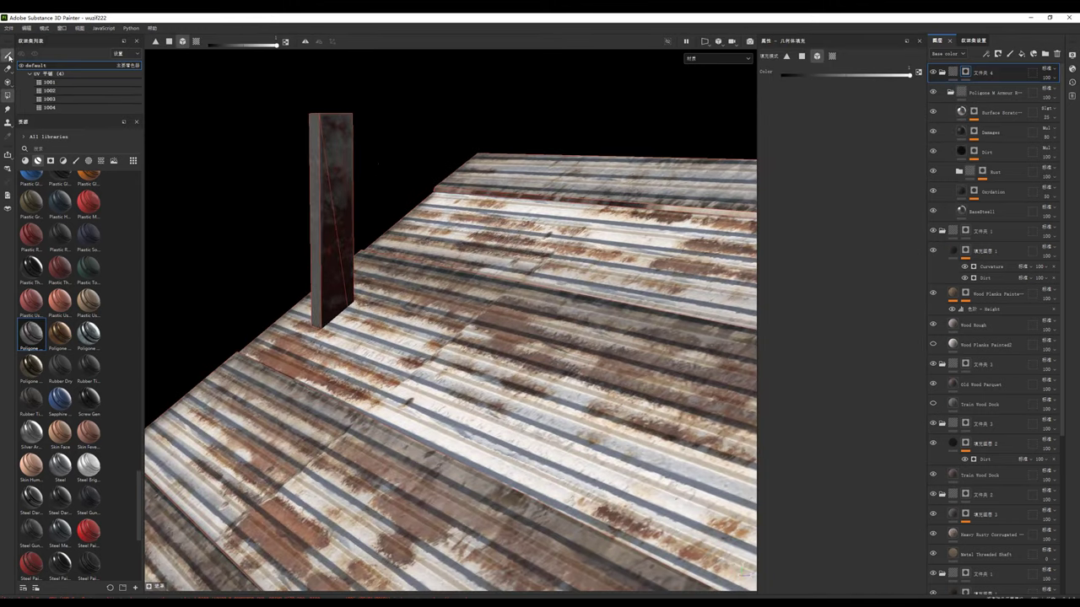
pyautogui.click(8, 54)
pyautogui.scroll(-4, 448, 337)
pyautogui.scroll(-3, 447, 337)
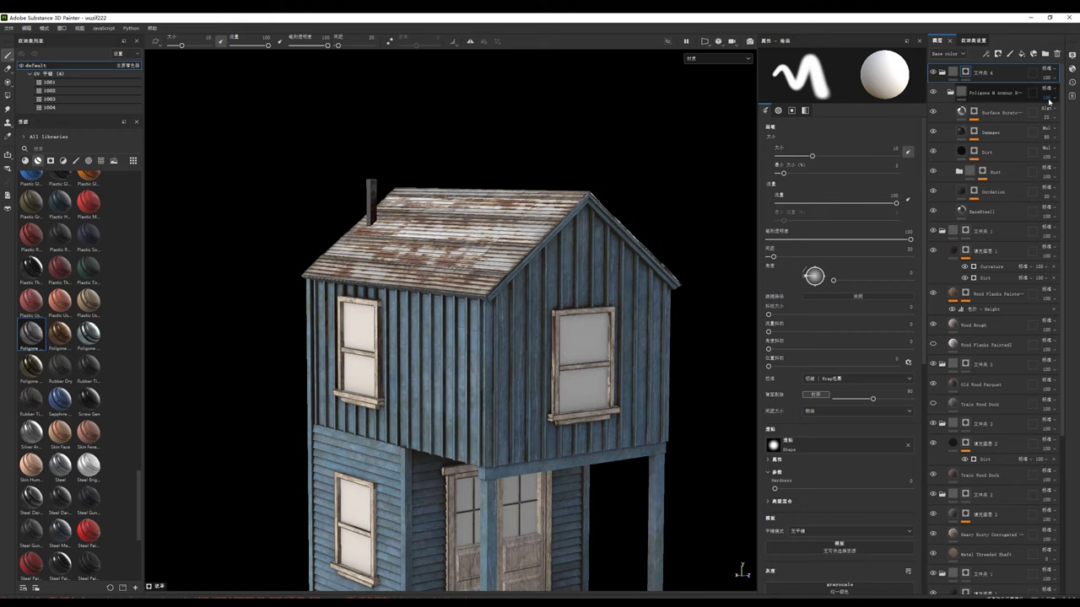
pyautogui.click(1033, 53)
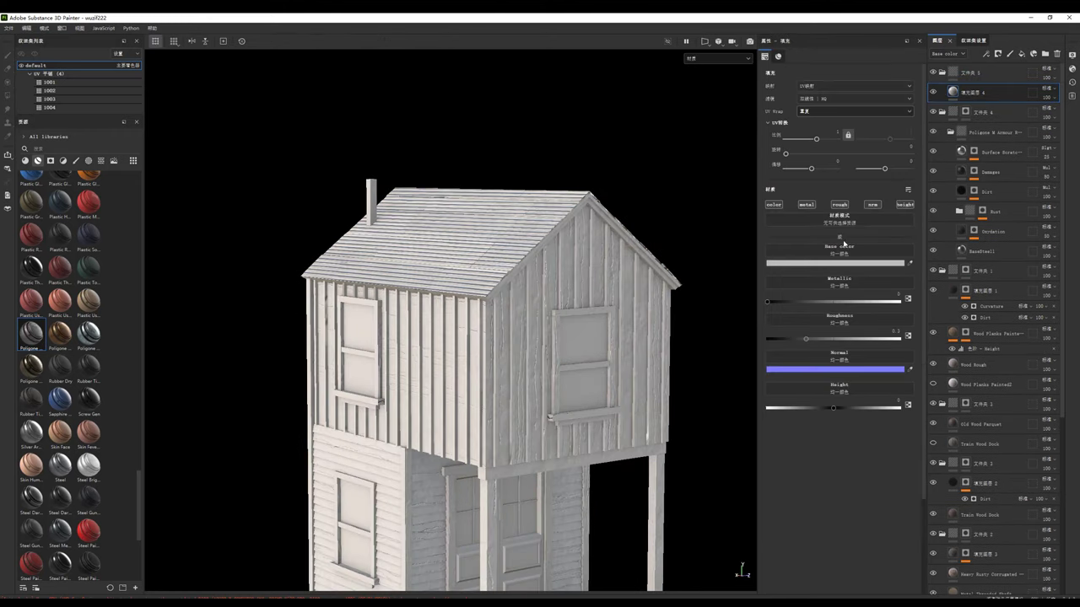
# Step: Make the new fill layer's base colour black and hide it behind a black mask
pyautogui.click(838, 263)
pyautogui.click(868, 374)
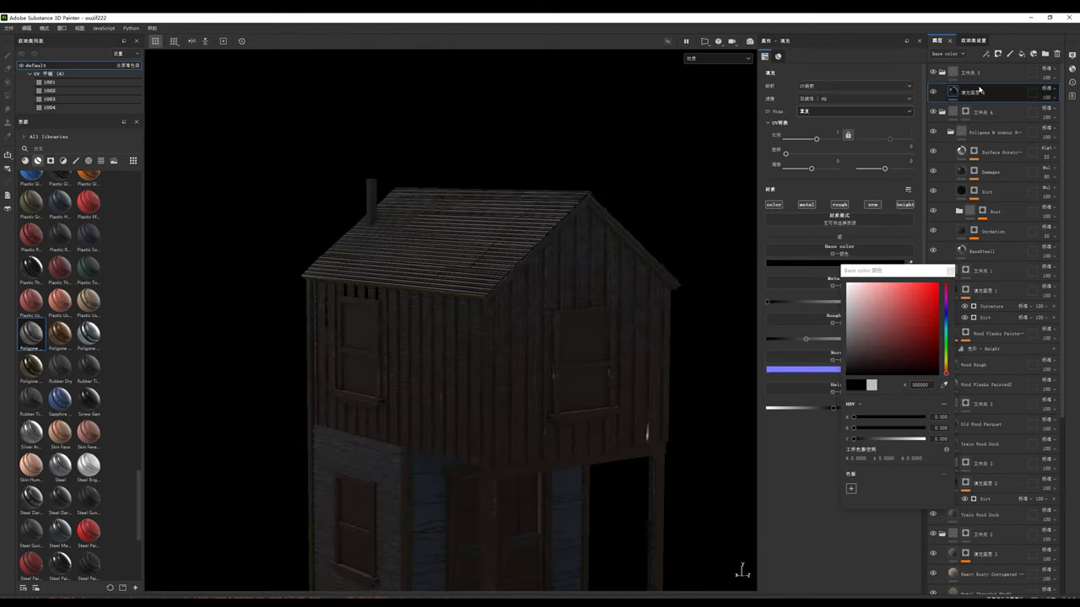
pyautogui.rightClick(978, 91)
pyautogui.click(991, 85)
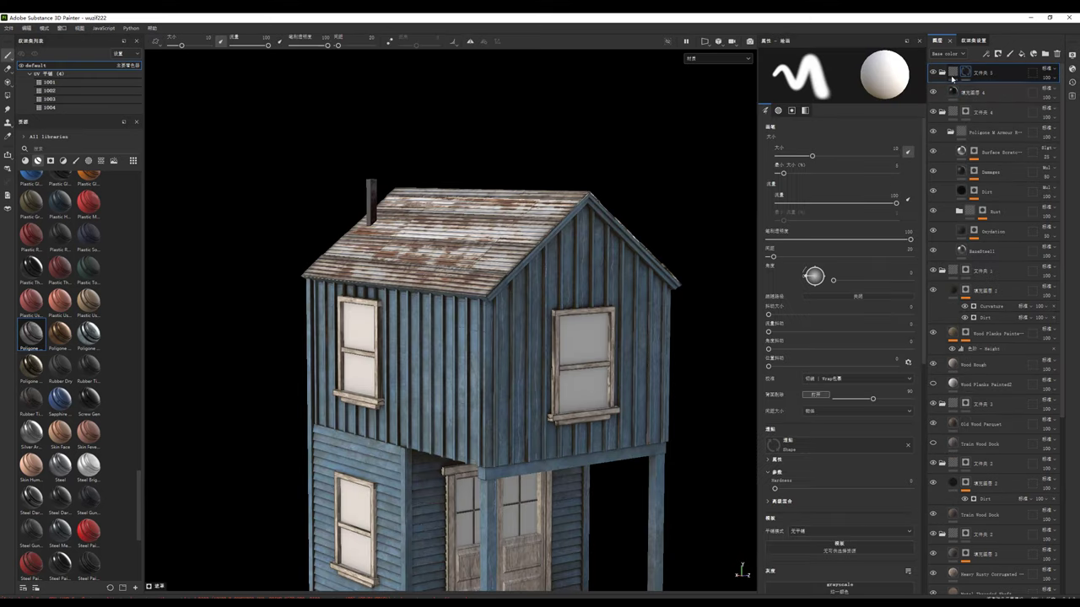
# Step: Switch to mesh Polygon Fill and orbit around the house to reach the windows
pyautogui.click(9, 95)
pyautogui.press('f')
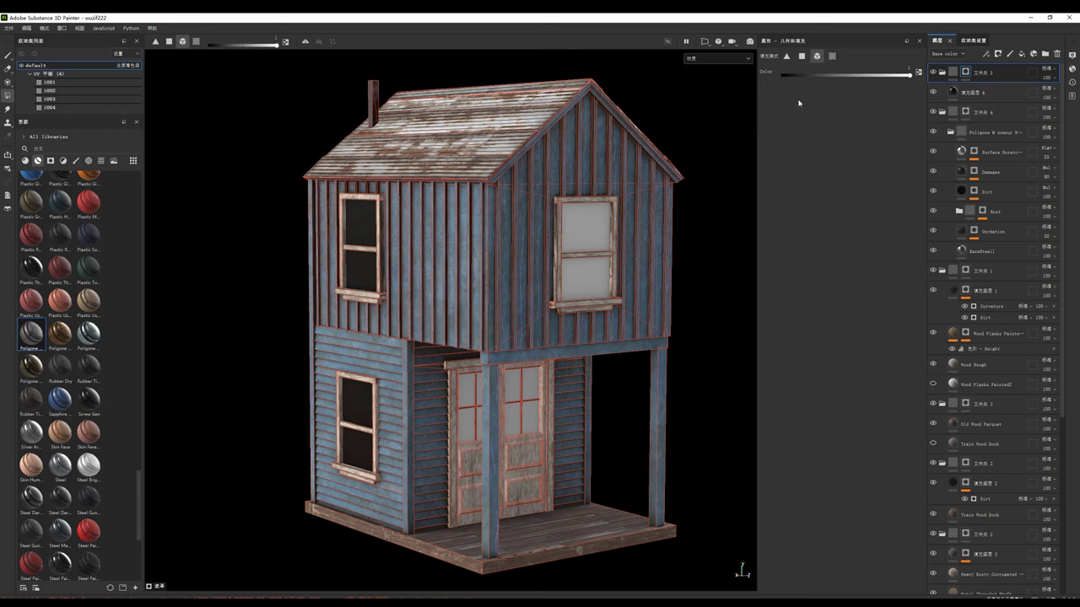
pyautogui.moveTo(588, 227)
pyautogui.keyDown('alt'); pyautogui.mouseDown()
pyautogui.moveTo(429, 304)
pyautogui.moveTo(666, 295)
pyautogui.mouseUp(); pyautogui.keyUp('alt')
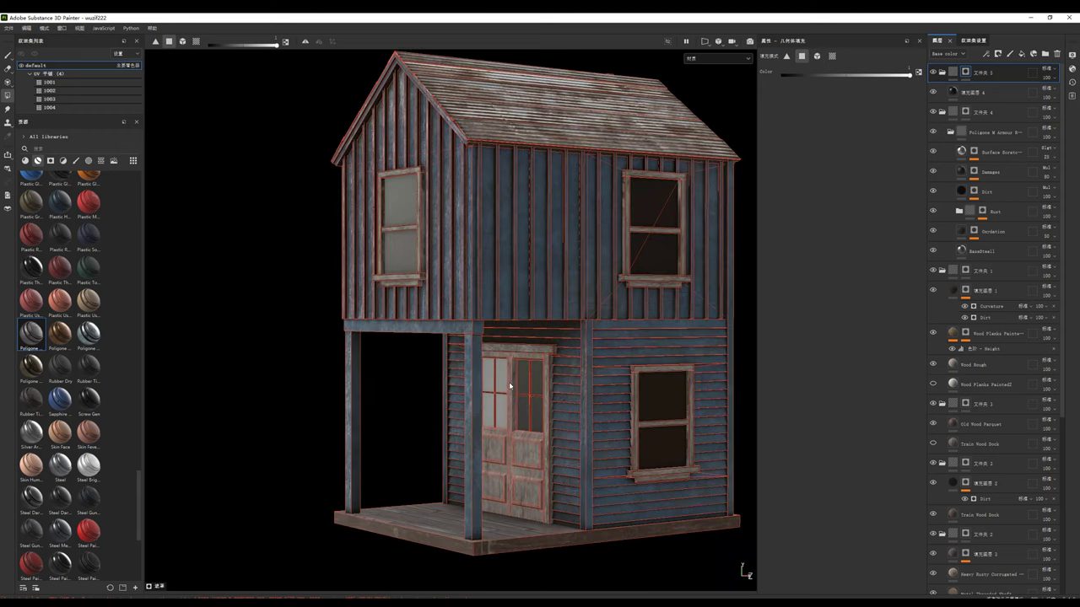
pyautogui.keyDown('alt'); pyautogui.moveTo(485, 283); pyautogui.dragTo(621, 309); pyautogui.keyUp('alt')
pyautogui.click(7, 54)
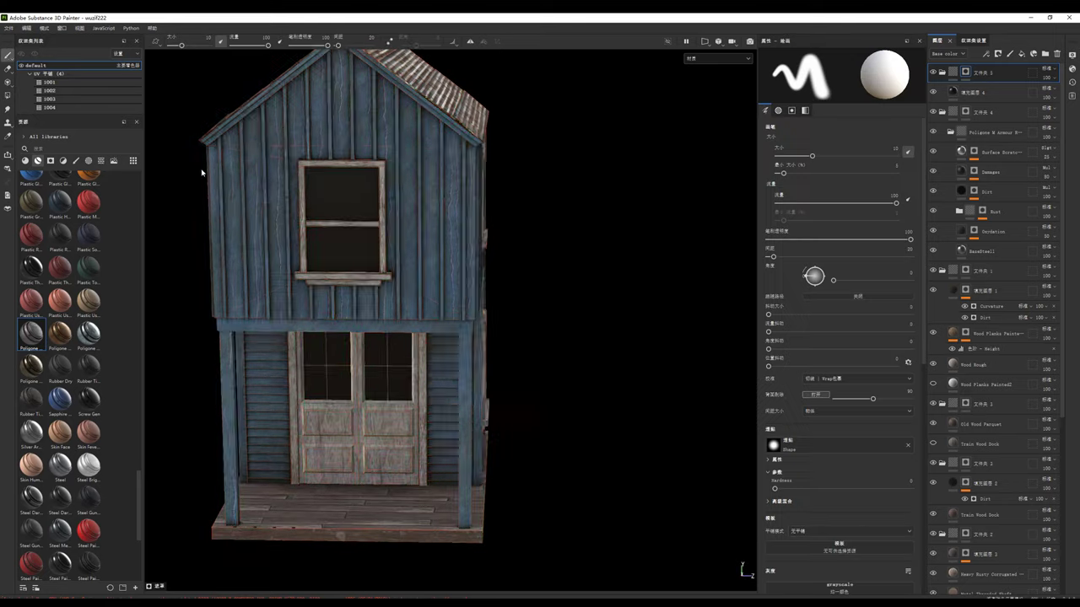
pyautogui.scroll(-3, 253, 197)
pyautogui.keyDown('alt'); pyautogui.moveTo(253, 197); pyautogui.dragTo(478, 266); pyautogui.keyUp('alt')
pyautogui.scroll(3, 354, 257)
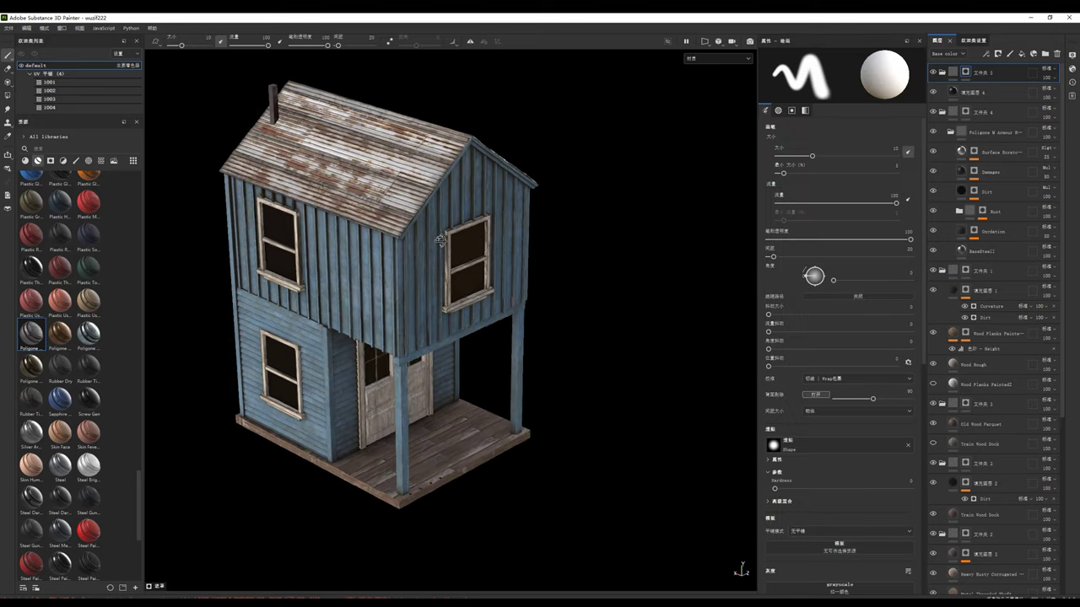
pyautogui.scroll(3, 355, 258)
pyautogui.click(978, 92)
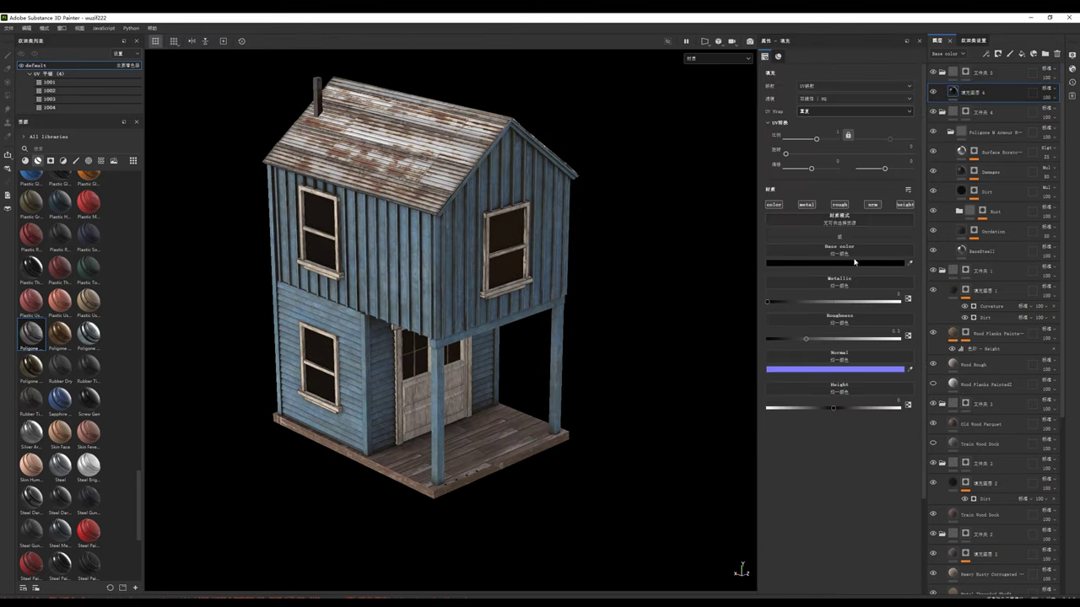
# Step: Duplicate fill layer 4 and add a fill effect to the copy's mask
pyautogui.hotkey('ctrl', 'd')
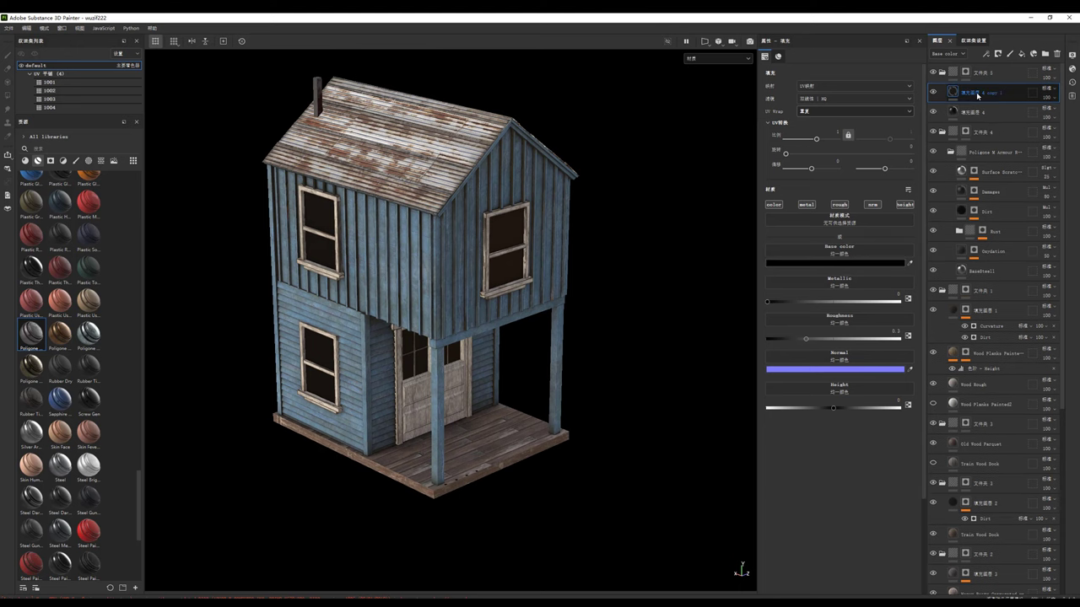
pyautogui.rightClick(965, 94)
pyautogui.click(967, 94)
pyautogui.rightClick(968, 94)
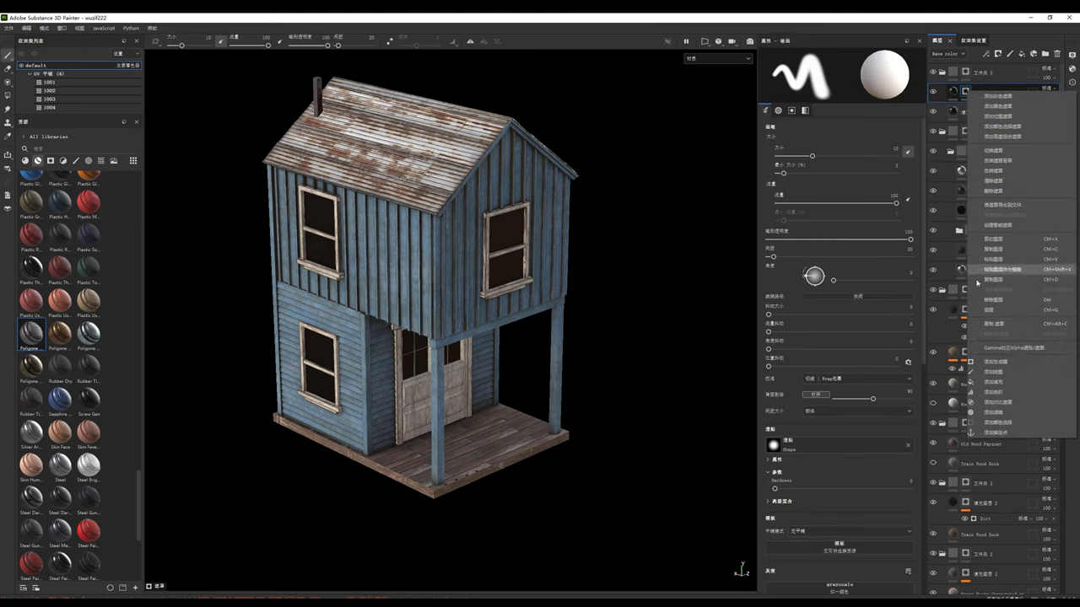
pyautogui.click(999, 382)
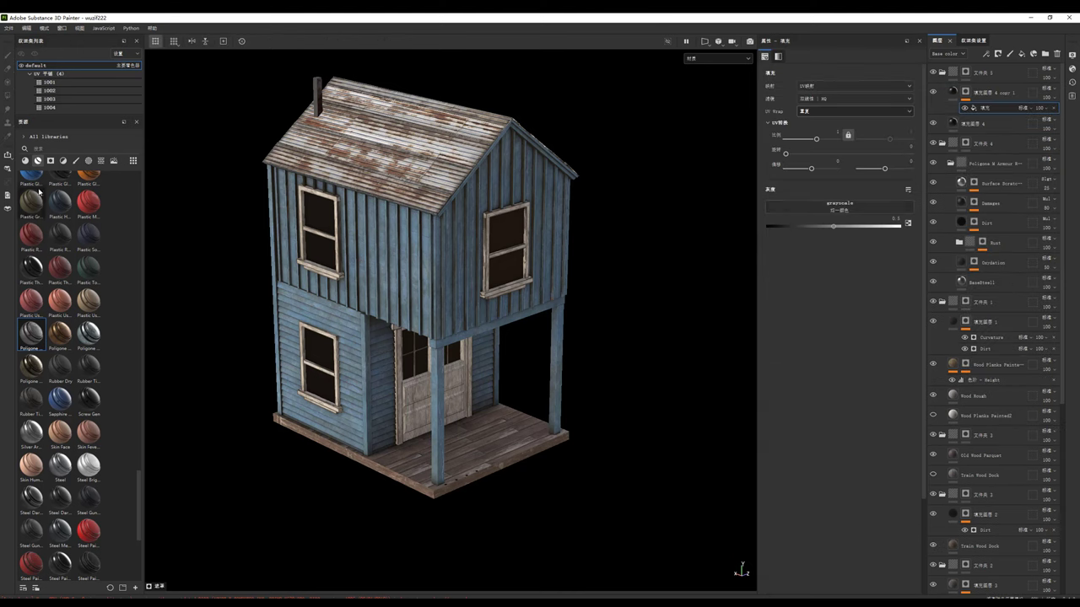
# Step: Browse the asset shelf categories, ending on all libraries
pyautogui.click(63, 161)
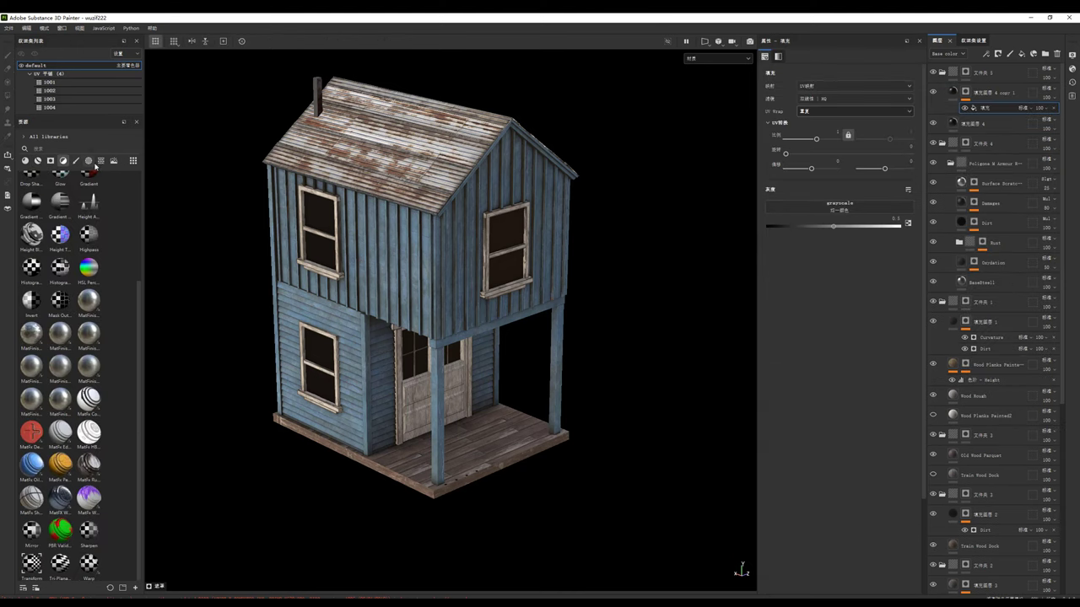
pyautogui.click(88, 161)
pyautogui.click(101, 160)
pyautogui.click(113, 160)
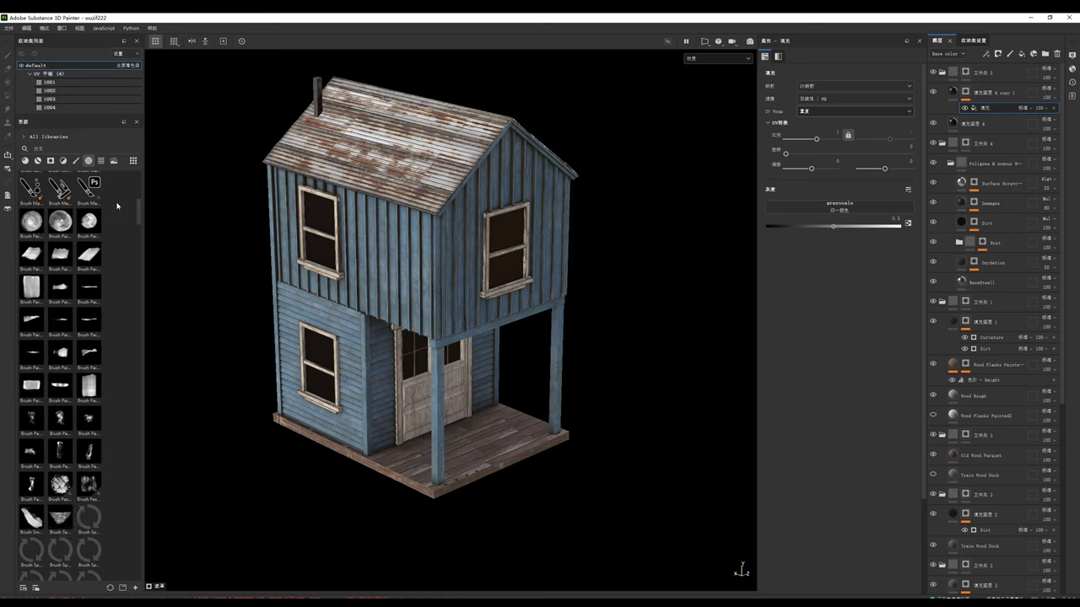
pyautogui.click(112, 161)
pyautogui.click(102, 163)
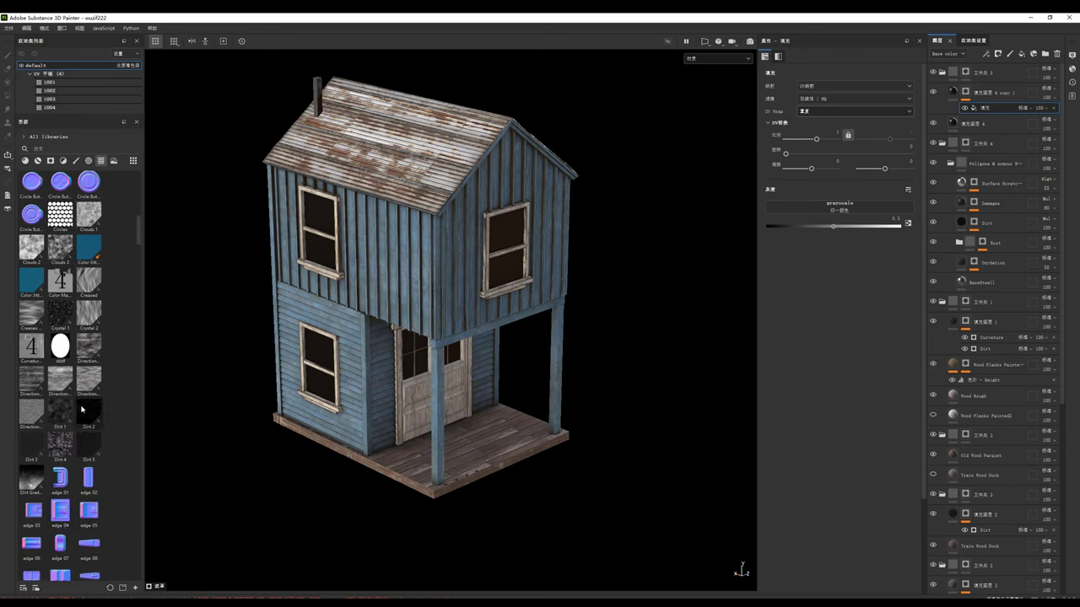
# Step: Put the Grunge Dirt Thin texture into the mask fill's grayscale slot
pyautogui.scroll(-3, 82, 410)
pyautogui.scroll(-3, 81, 409)
pyautogui.scroll(-3, 80, 408)
pyautogui.scroll(-2, 79, 407)
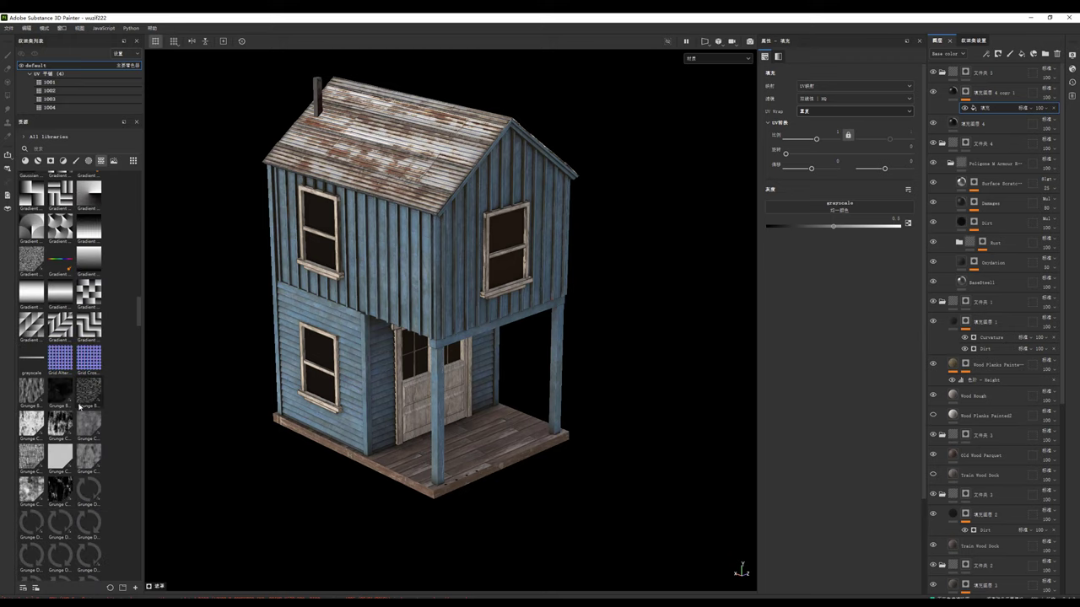
pyautogui.scroll(-2, 83, 371)
pyautogui.moveTo(60, 386)
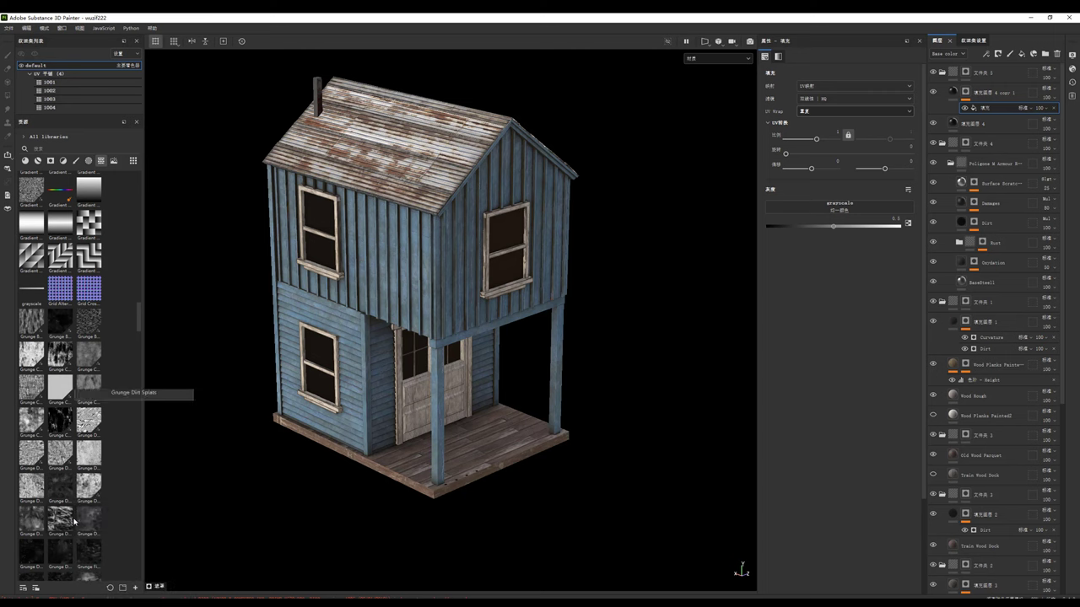
pyautogui.moveTo(88, 521)
pyautogui.mouseDown()
pyautogui.moveTo(670, 357)
pyautogui.moveTo(840, 207)
pyautogui.mouseUp()
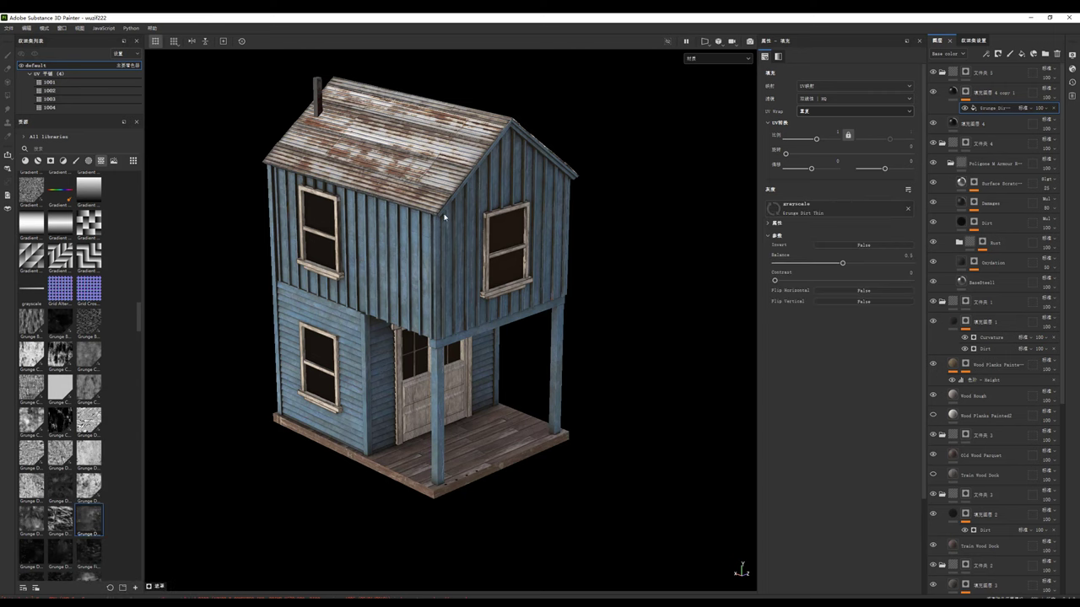
# Step: Give the copied layer a mid-grey base colour and enlarge the grunge pattern's scale
pyautogui.click(991, 92)
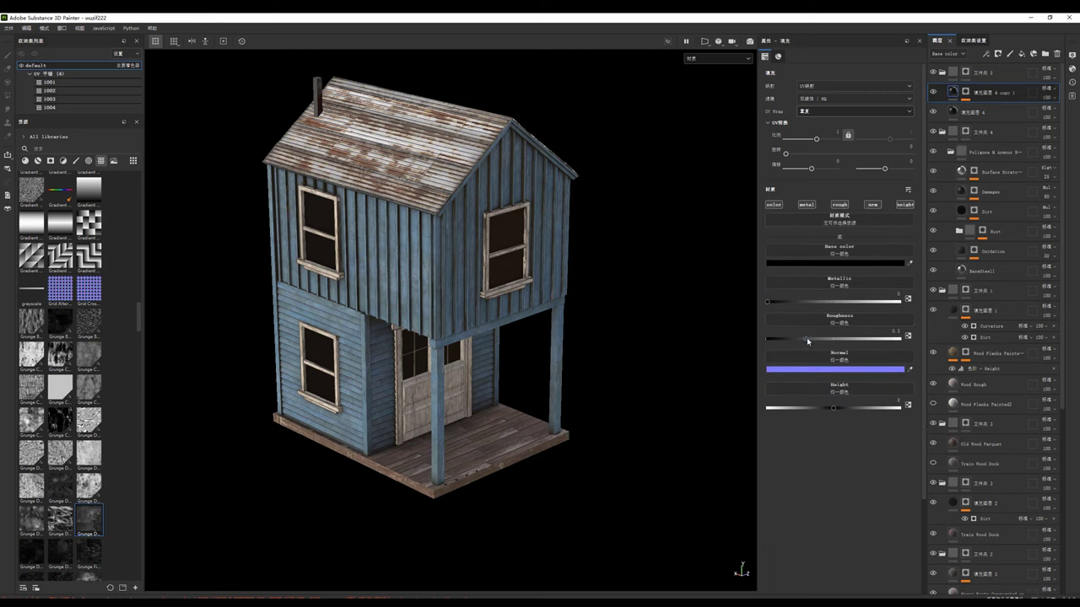
pyautogui.click(828, 263)
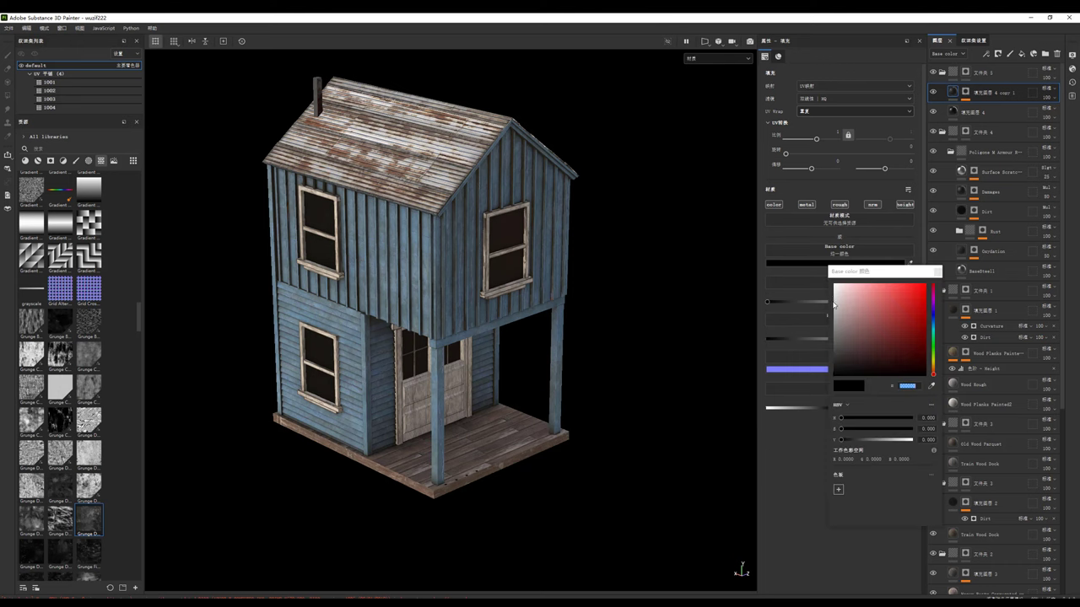
pyautogui.moveTo(846, 312); pyautogui.dragTo(834, 326)
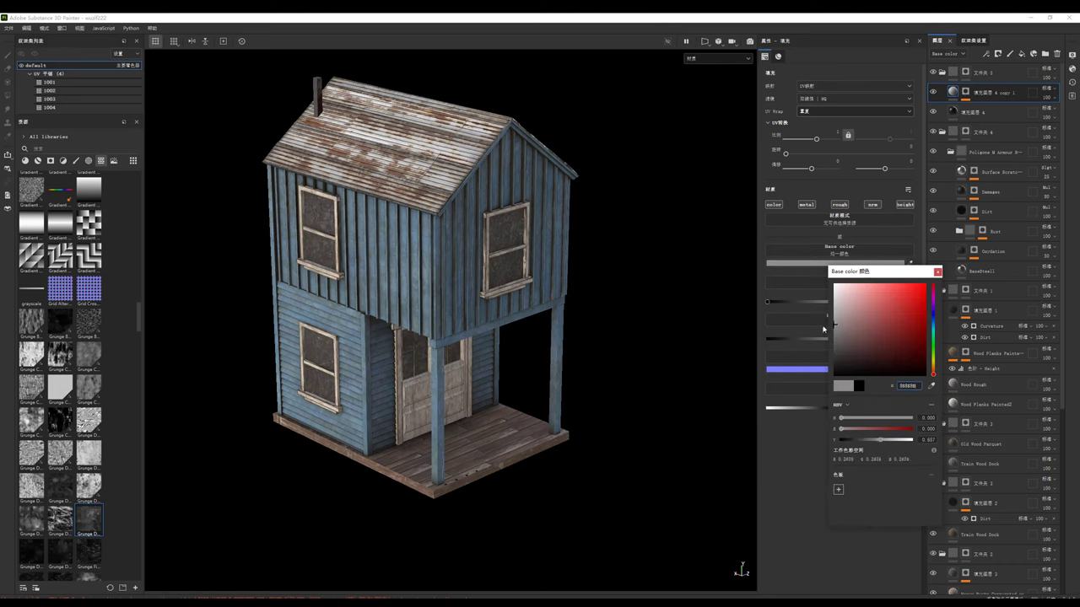
pyautogui.keyDown('alt'); pyautogui.moveTo(501, 283); pyautogui.dragTo(552, 284); pyautogui.keyUp('alt')
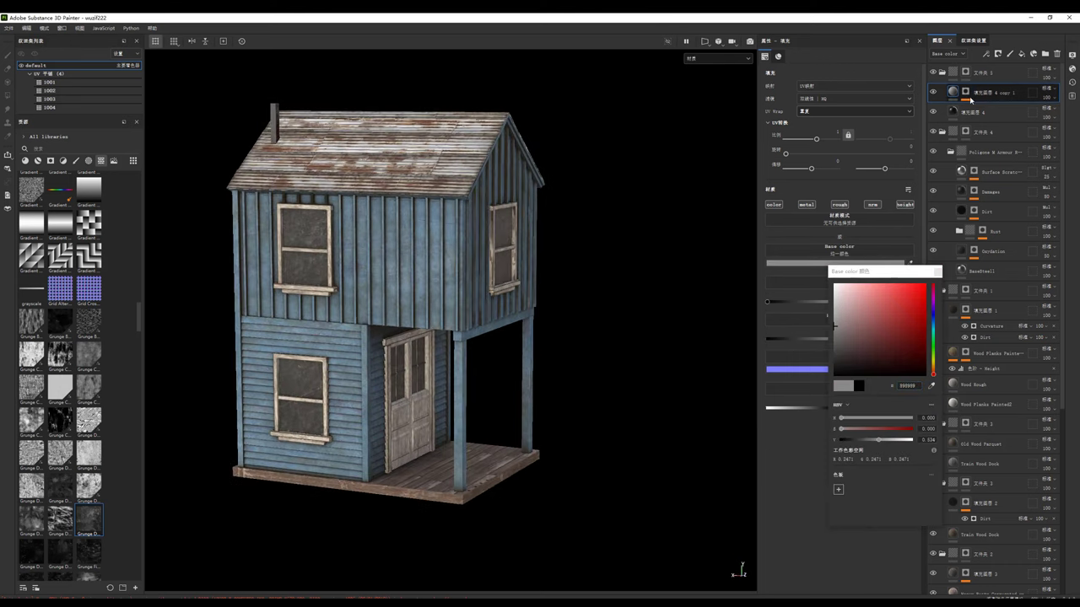
pyautogui.click(985, 113)
pyautogui.moveTo(814, 140); pyautogui.dragTo(817, 141)
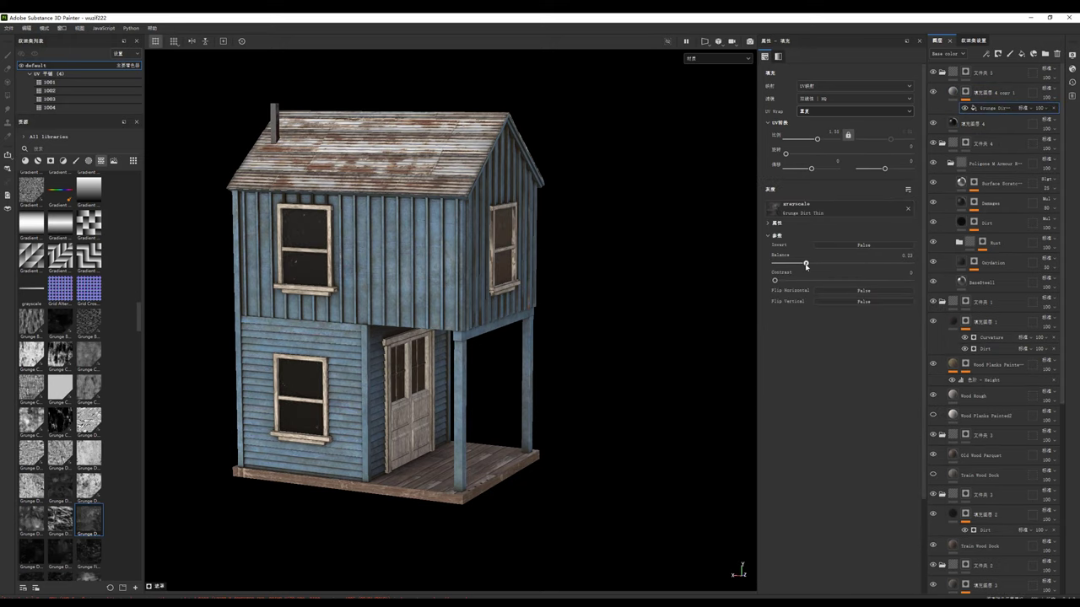
pyautogui.keyDown('alt'); pyautogui.moveTo(371, 292); pyautogui.dragTo(404, 292); pyautogui.keyUp('alt')
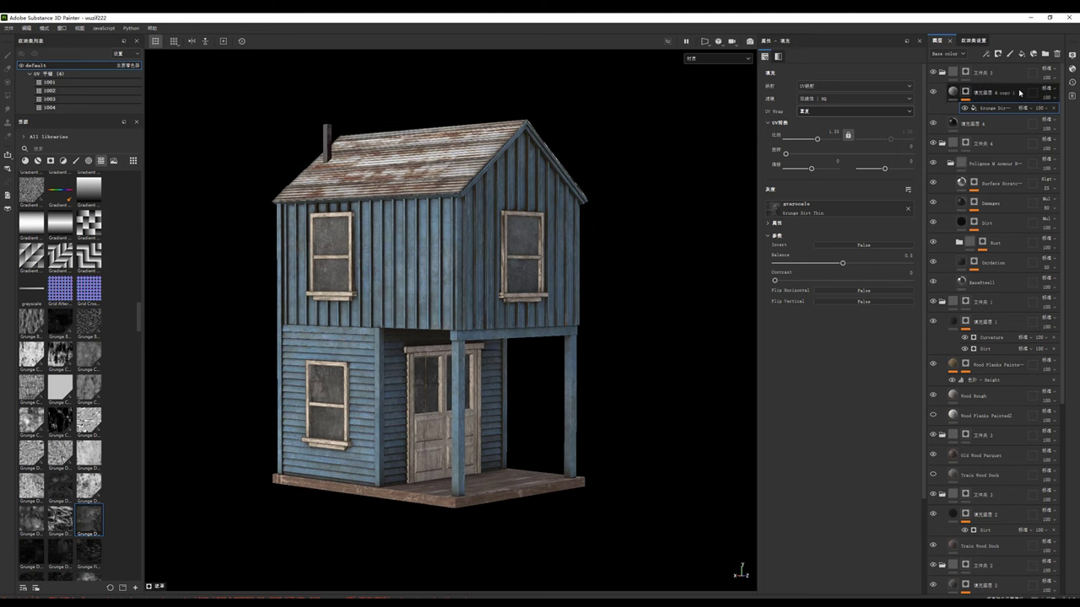
# Step: Darken the window layer's base colour to 373737
pyautogui.click(954, 93)
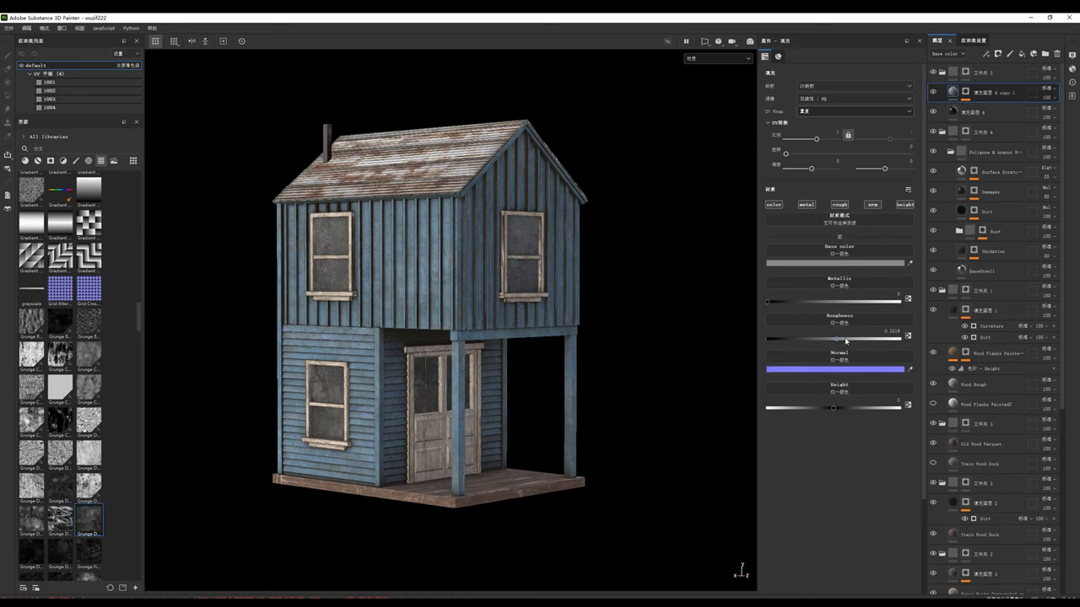
pyautogui.click(818, 264)
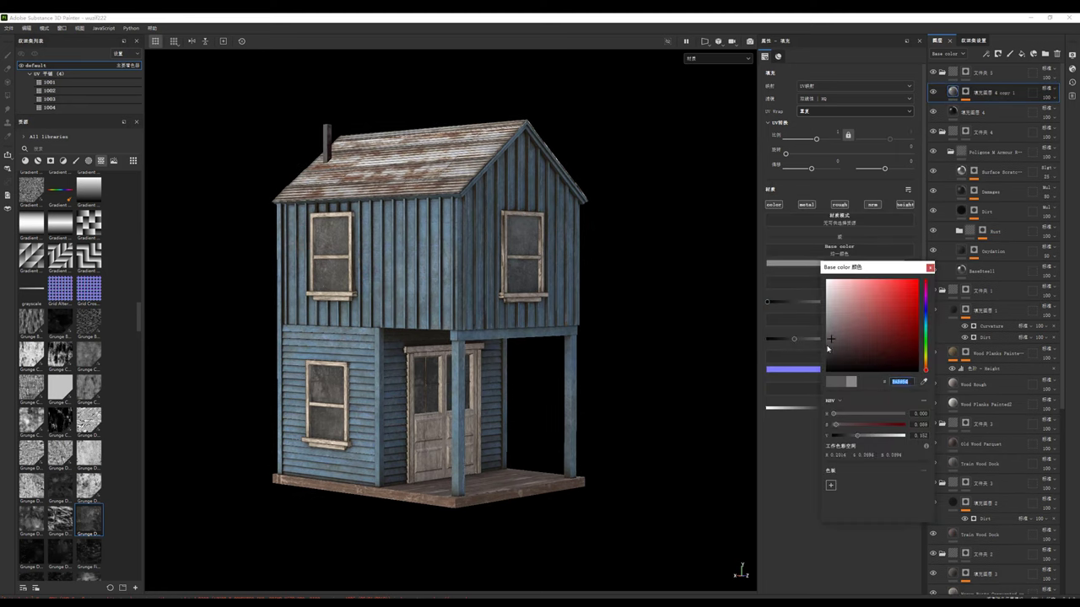
pyautogui.moveTo(523, 227)
pyautogui.keyDown('alt'); pyautogui.mouseDown()
pyautogui.moveTo(578, 227)
pyautogui.moveTo(605, 308)
pyautogui.moveTo(464, 234)
pyautogui.mouseUp(); pyautogui.keyUp('alt')
pyautogui.keyDown('alt'); pyautogui.moveTo(395, 245); pyautogui.dragTo(438, 243); pyautogui.keyUp('alt')
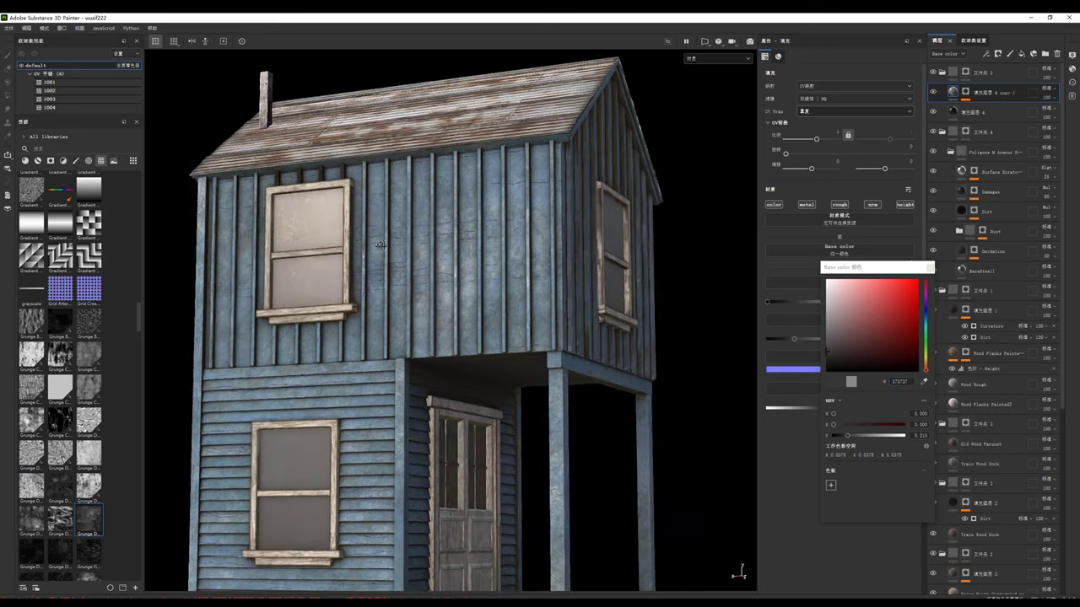
pyautogui.click(953, 91)
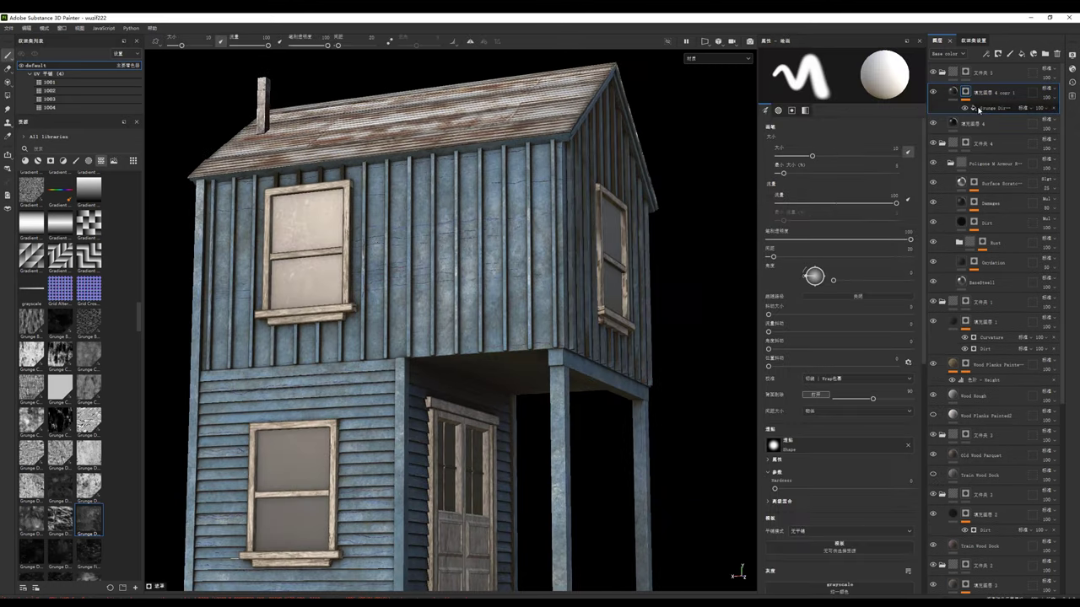
# Step: Add a new fill layer on top of the stack and give it a mask
pyautogui.click(978, 108)
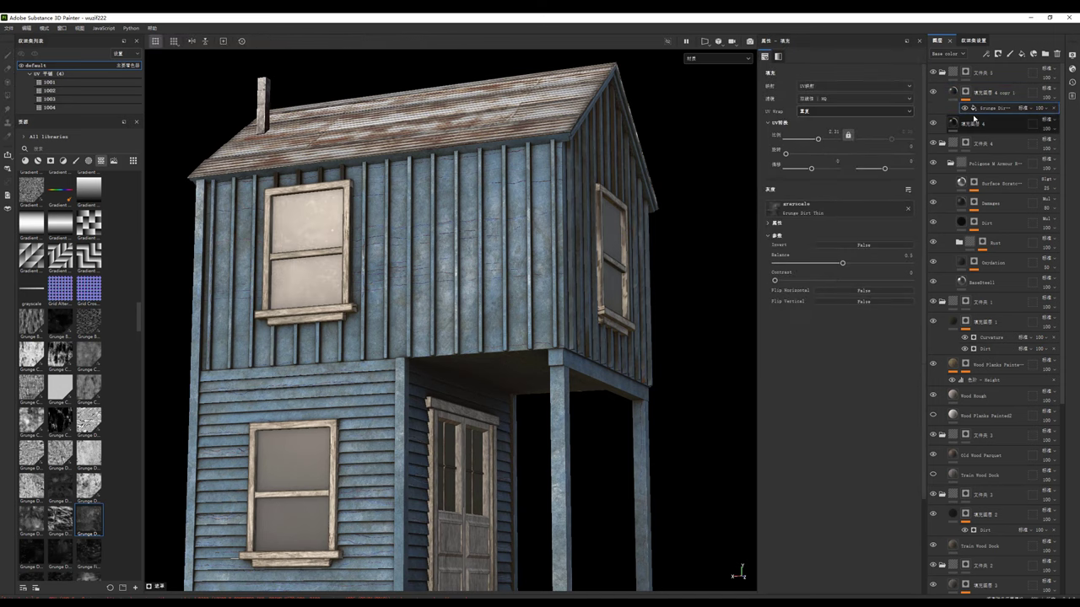
pyautogui.click(1022, 53)
pyautogui.rightClick(974, 97)
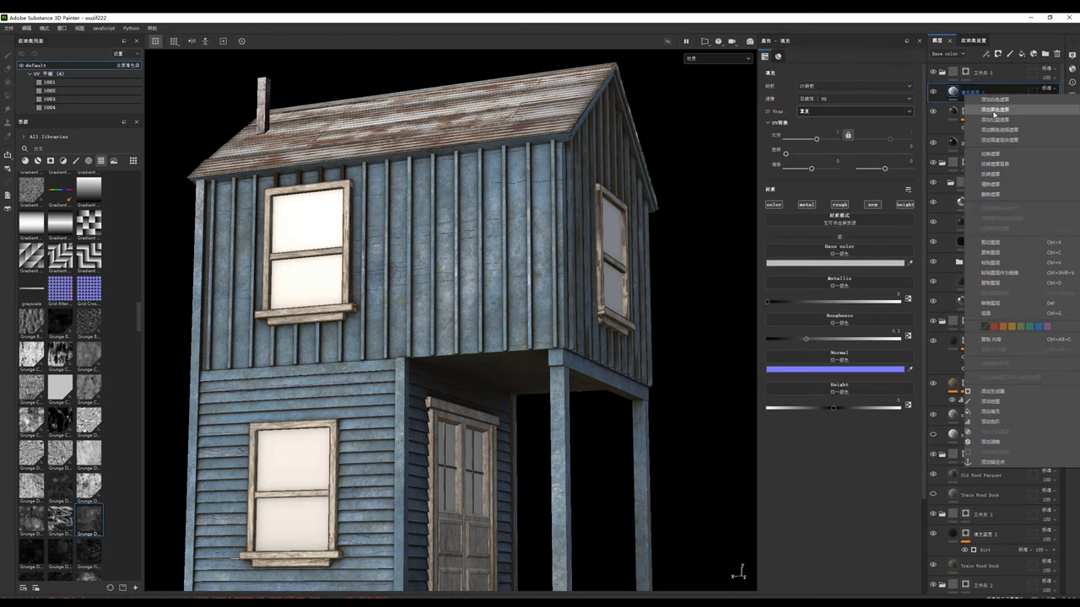
pyautogui.click(991, 418)
pyautogui.rightClick(970, 93)
pyautogui.click(1008, 356)
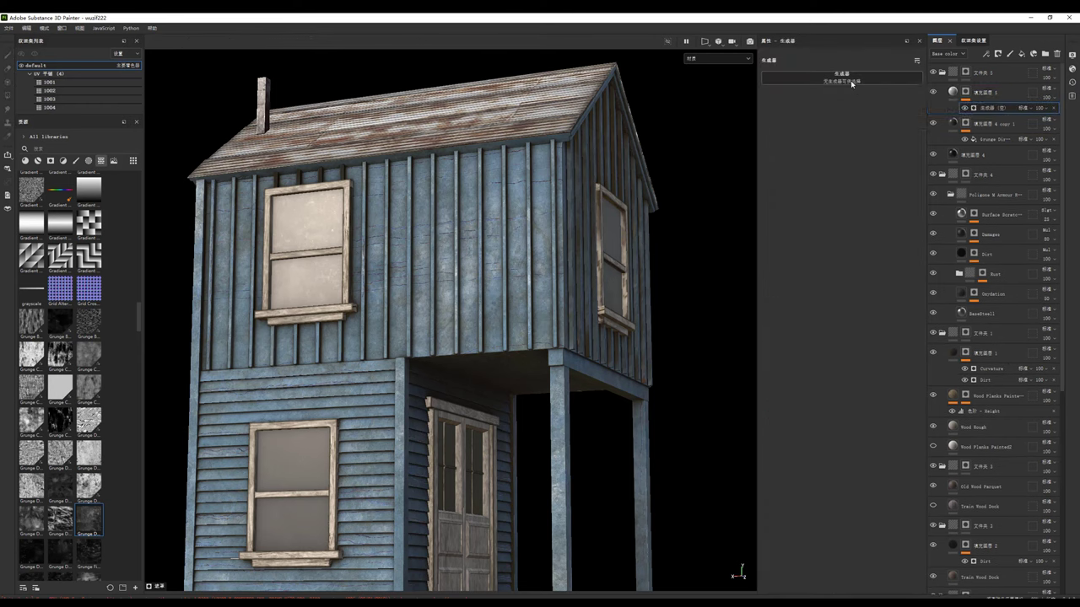
pyautogui.click(841, 76)
pyautogui.hotkey('ctrl', 'z')
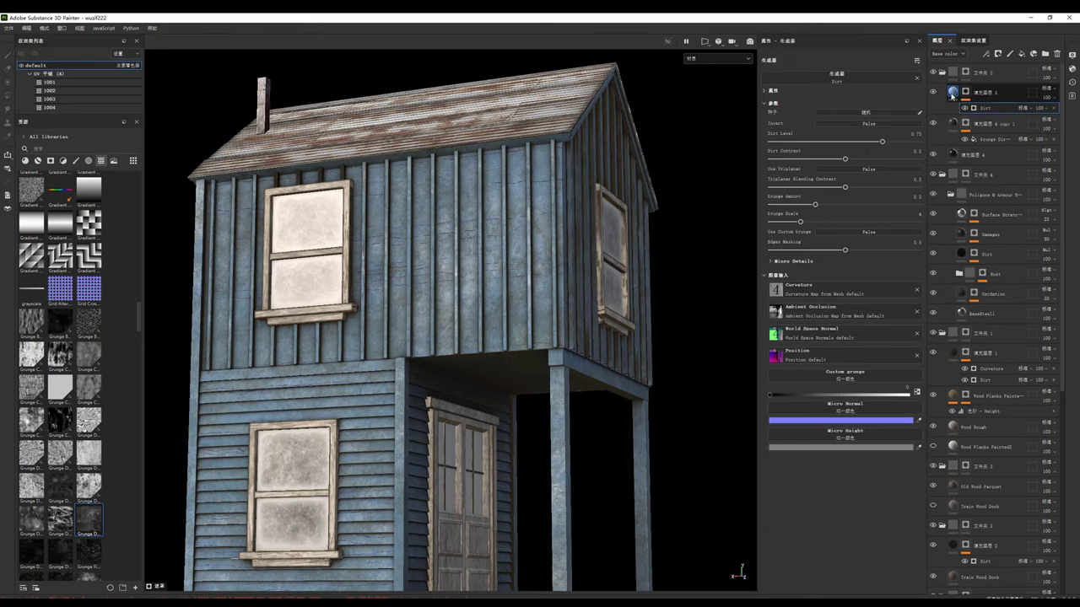
# Step: Make the glass base colour black and add a Dirt generator with Dirt Level 0.45
pyautogui.click(828, 267)
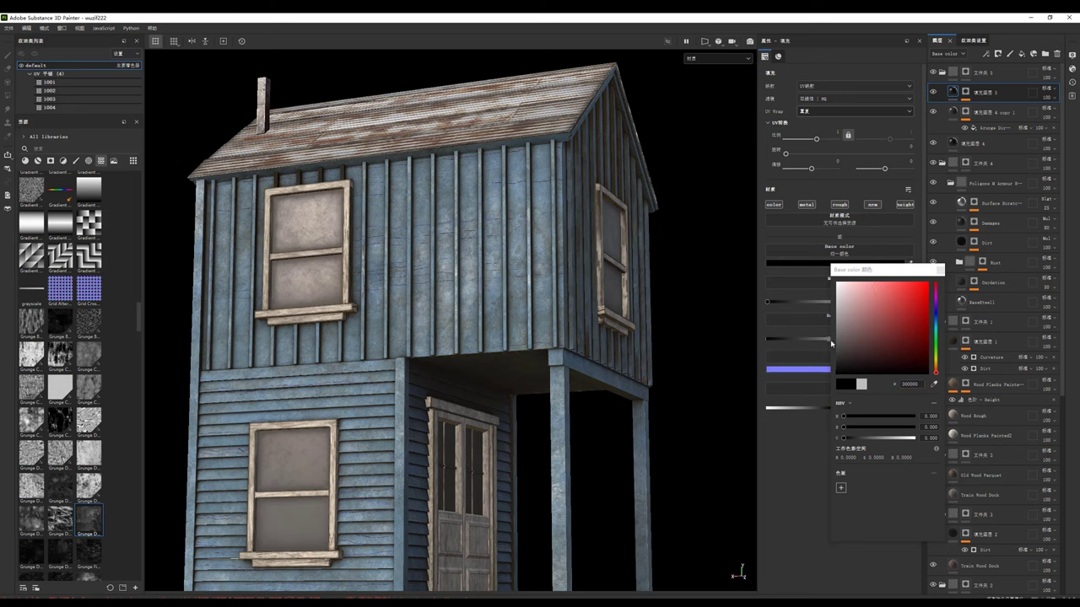
pyautogui.click(804, 339)
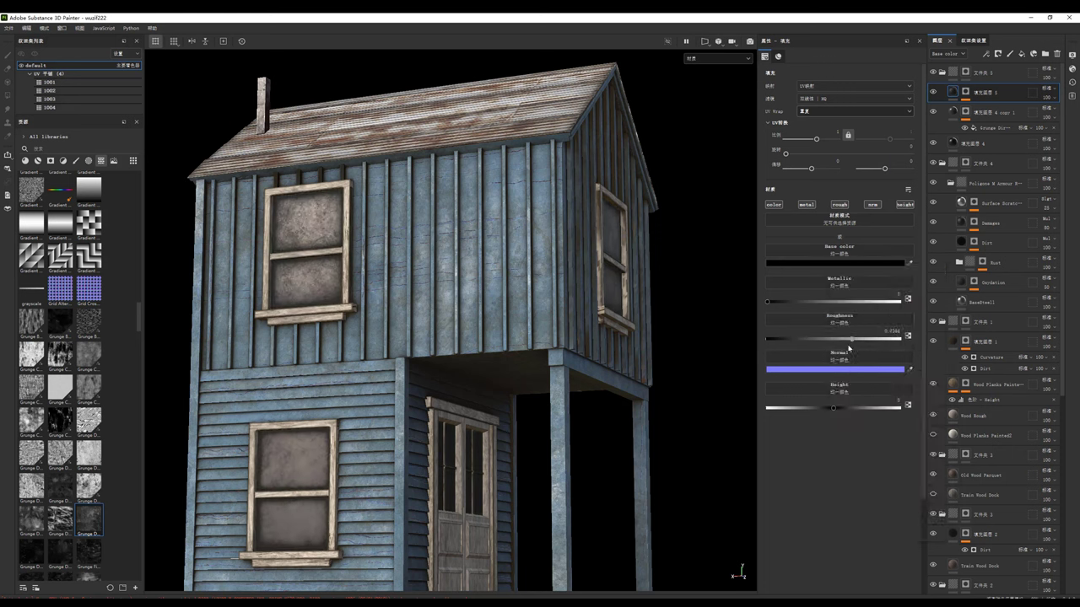
pyautogui.click(981, 116)
pyautogui.click(982, 108)
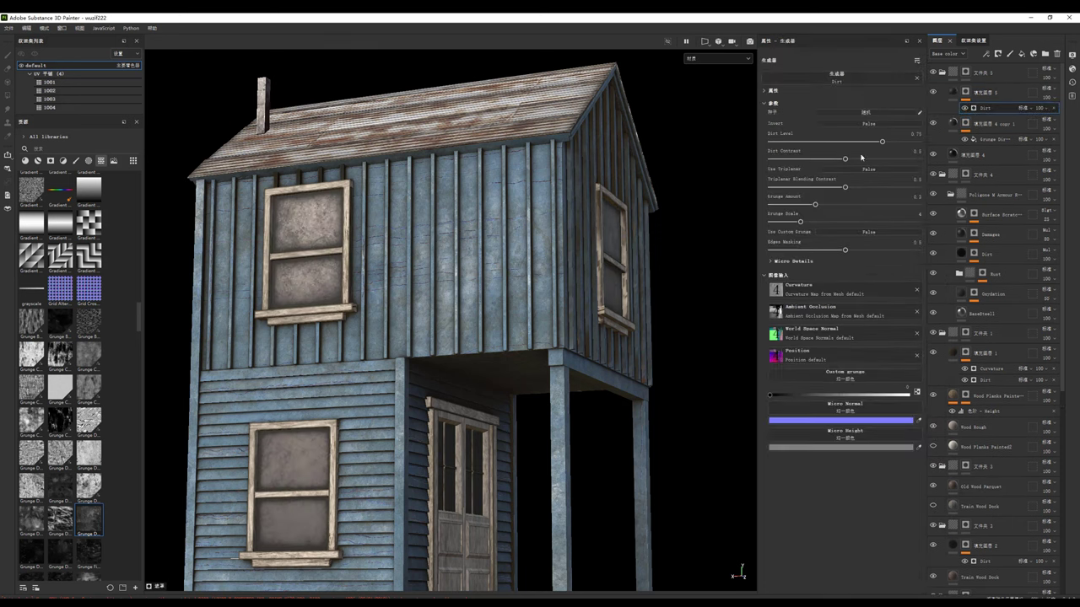
pyautogui.moveTo(869, 141); pyautogui.dragTo(807, 159)
# Step: Set glass layer 填充图层 4's roughness to 0.2131 and its copy's roughness to 0
pyautogui.keyDown('alt'); pyautogui.moveTo(557, 198); pyautogui.dragTo(487, 212); pyautogui.keyUp('alt')
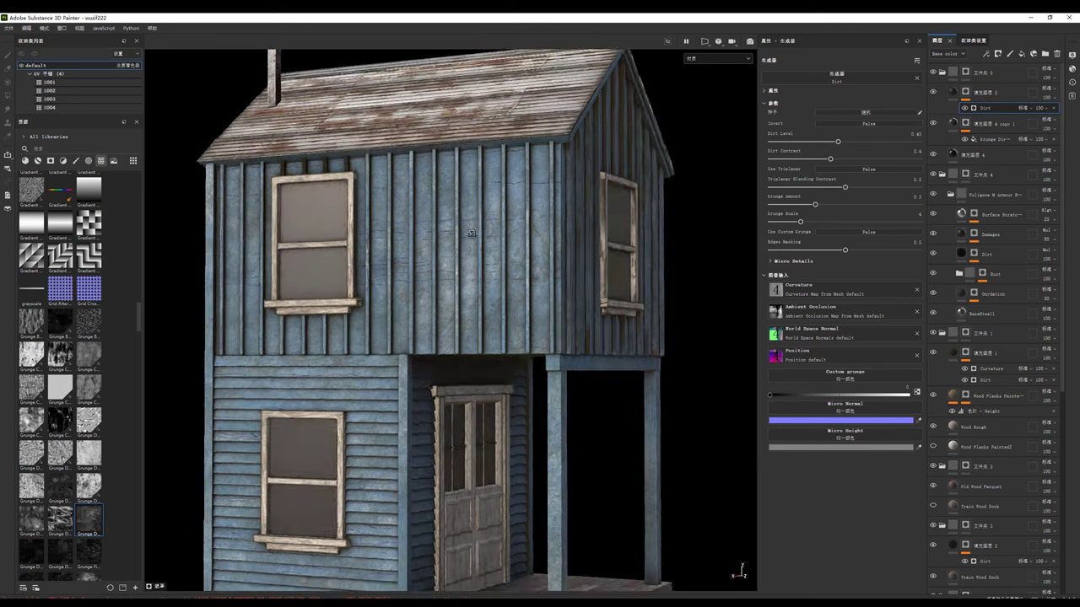
pyautogui.click(978, 155)
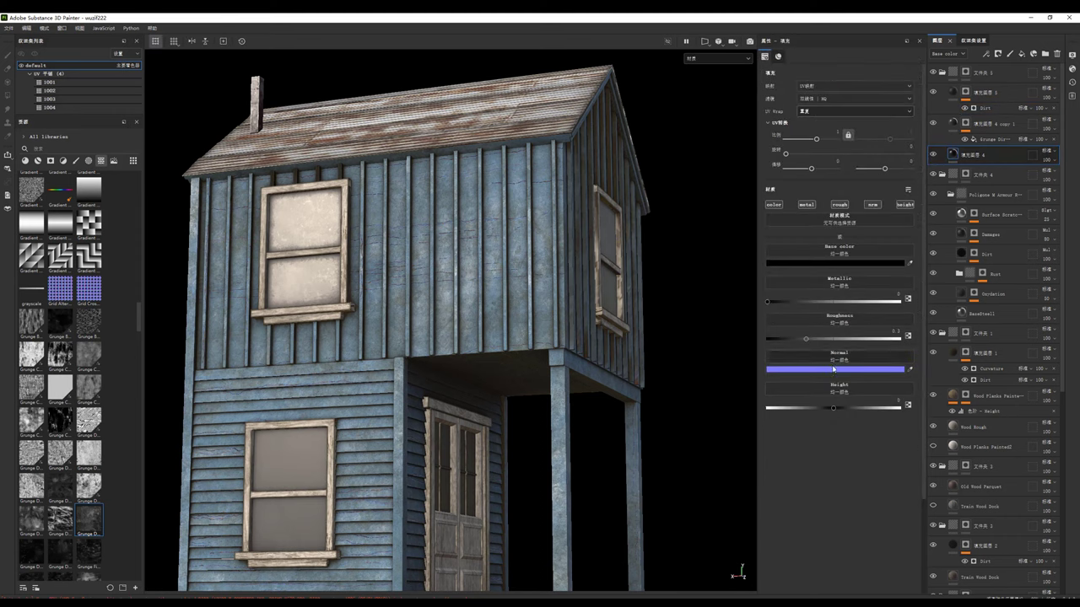
pyautogui.moveTo(831, 337); pyautogui.dragTo(793, 342)
pyautogui.keyDown('alt'); pyautogui.moveTo(483, 296); pyautogui.dragTo(473, 237); pyautogui.keyUp('alt')
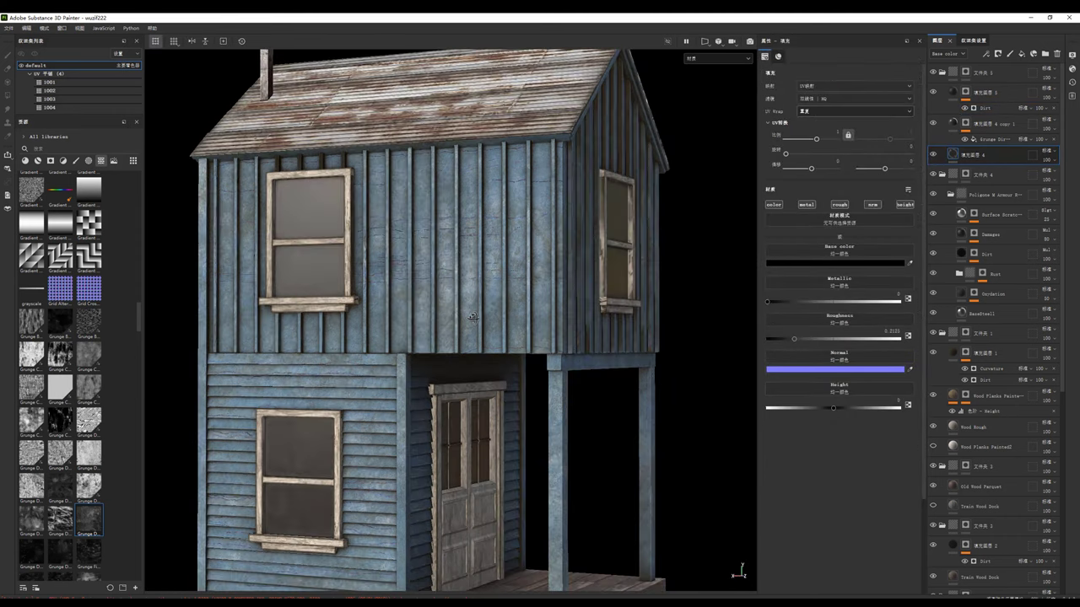
pyautogui.click(952, 125)
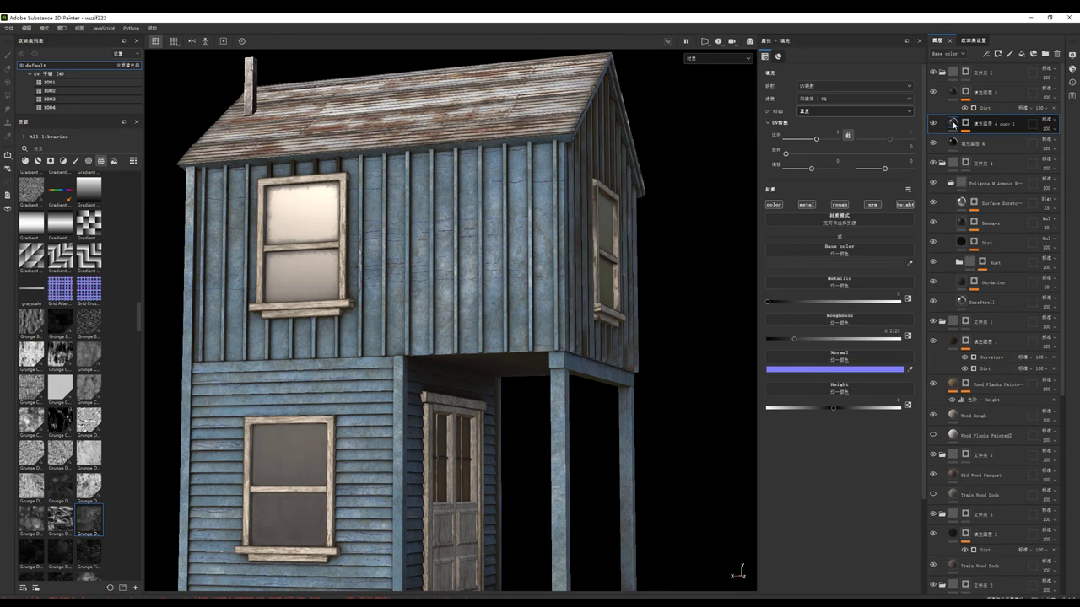
pyautogui.moveTo(793, 341); pyautogui.dragTo(763, 345)
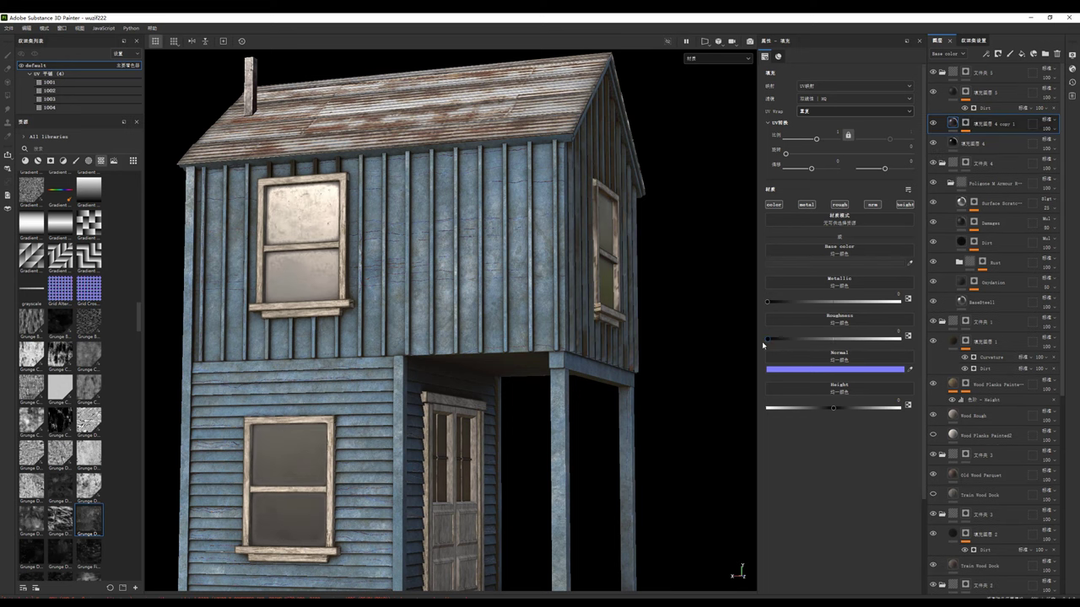
# Step: Orbit and zoom around the house to inspect its front and side
pyautogui.scroll(-2, 460, 282)
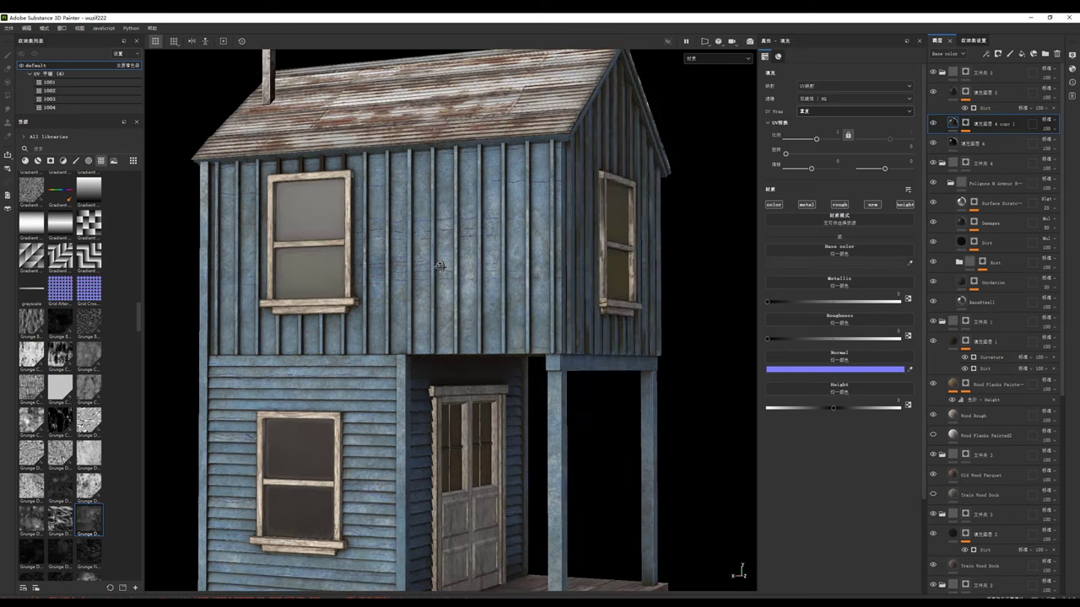
pyautogui.scroll(-5, 460, 283)
pyautogui.scroll(-1, 460, 283)
pyautogui.keyDown('alt'); pyautogui.moveTo(460, 283); pyautogui.dragTo(743, 218); pyautogui.keyUp('alt')
pyautogui.click(974, 143)
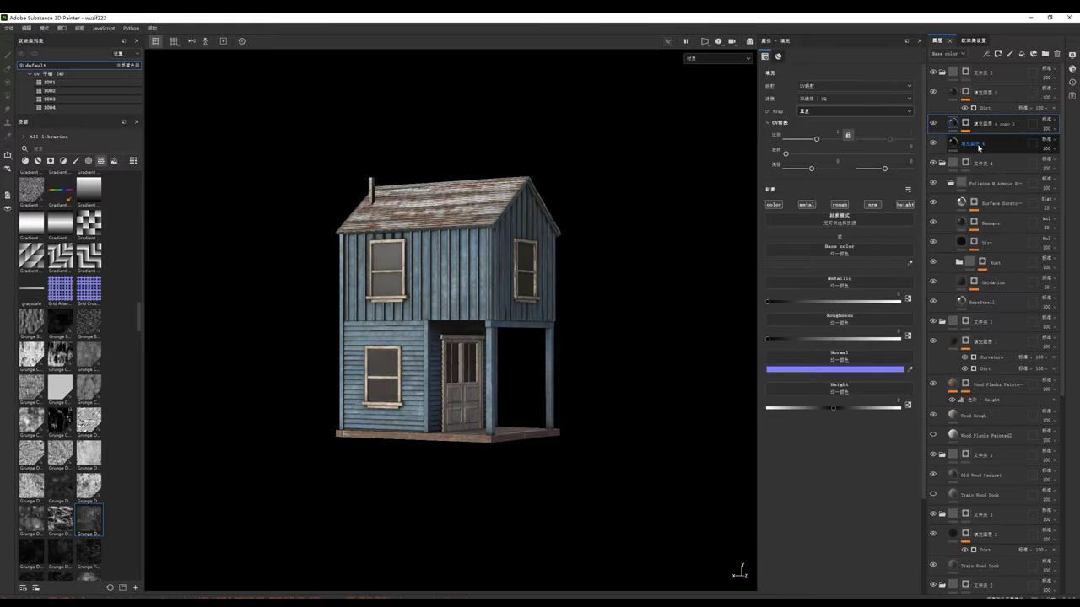
pyautogui.moveTo(506, 253)
pyautogui.keyDown('alt'); pyautogui.mouseDown()
pyautogui.moveTo(455, 245)
pyautogui.moveTo(414, 322)
pyautogui.moveTo(359, 273)
pyautogui.moveTo(405, 279)
pyautogui.mouseUp(); pyautogui.keyUp('alt')
pyautogui.scroll(2, 440, 239)
pyautogui.scroll(3, 440, 240)
pyautogui.scroll(2, 414, 323)
pyautogui.scroll(-3, 414, 322)
pyautogui.scroll(2, 405, 278)
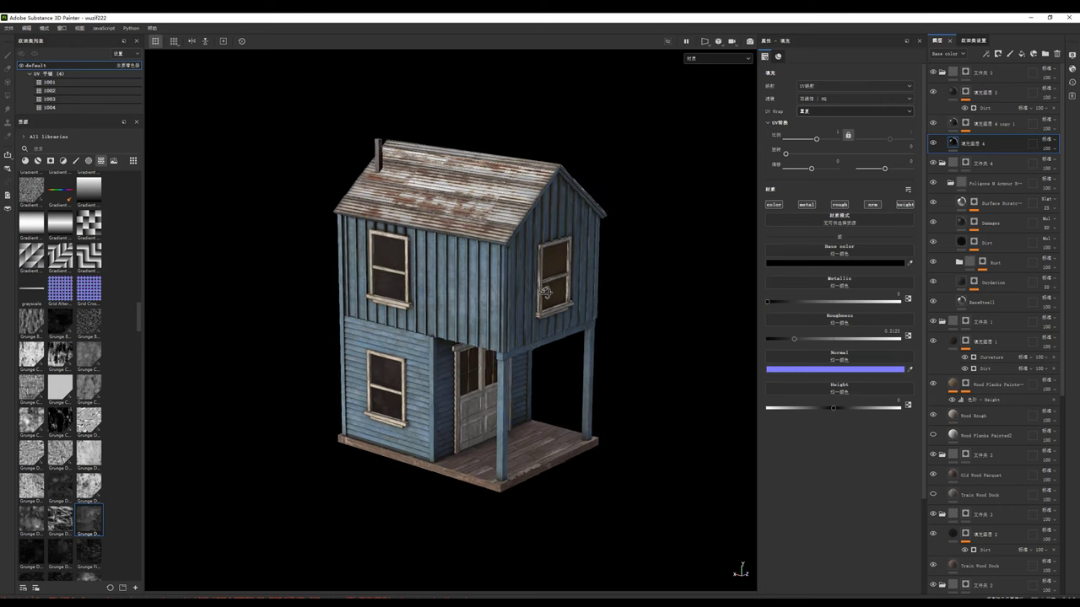
pyautogui.scroll(3, 588, 262)
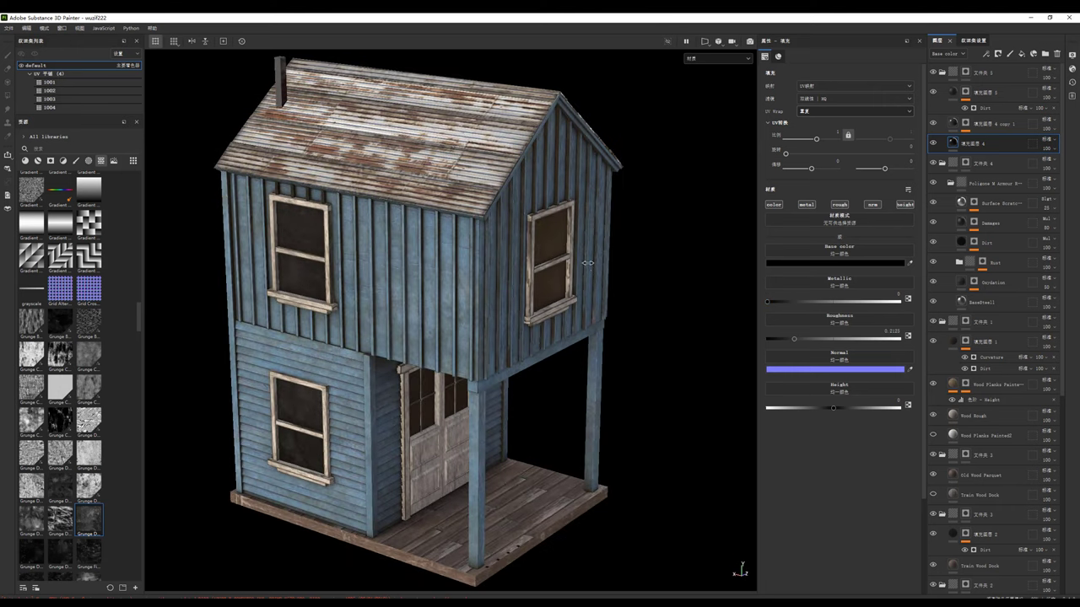
pyautogui.scroll(-3, 588, 262)
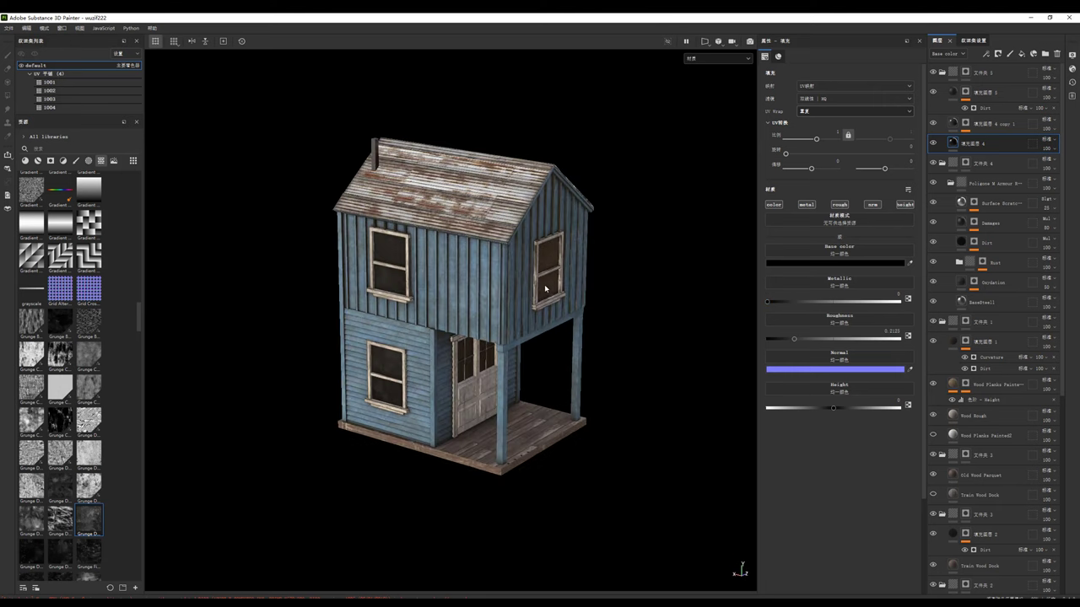
pyautogui.scroll(-2, 538, 253)
# Step: Inspect the front-left corner and porch, then show material presets in the asset library
pyautogui.keyDown('alt'); pyautogui.moveTo(620, 274); pyautogui.dragTo(667, 283); pyautogui.keyUp('alt')
pyautogui.scroll(3, 578, 349)
pyautogui.scroll(2, 557, 217)
pyautogui.scroll(2, 446, 379)
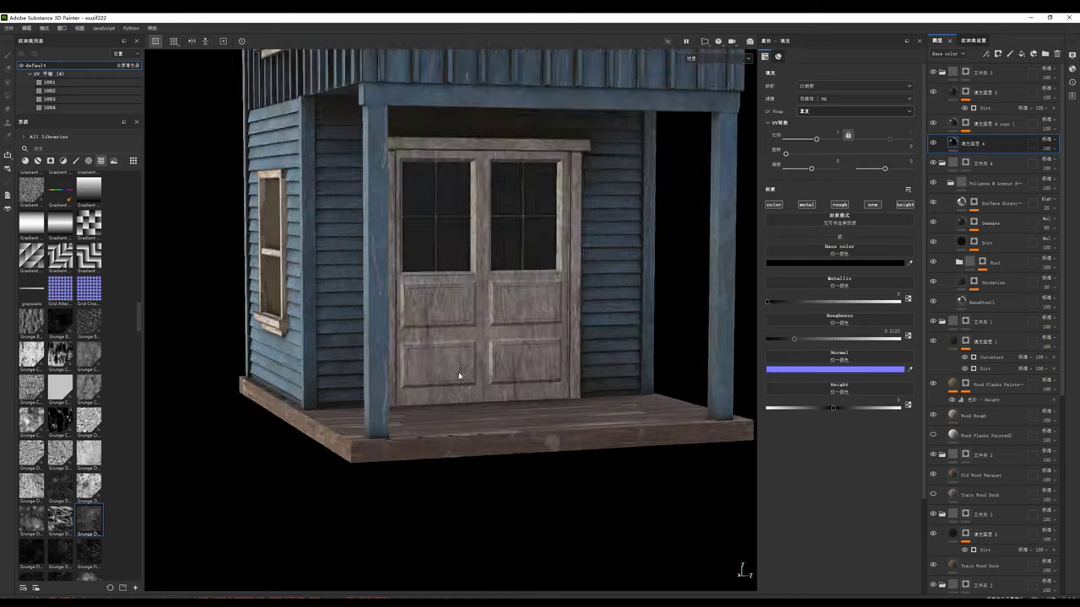
pyautogui.scroll(2, 499, 356)
pyautogui.scroll(-4, 506, 337)
pyautogui.scroll(-1, 532, 319)
pyautogui.moveTo(532, 319)
pyautogui.keyDown('alt'); pyautogui.mouseDown()
pyautogui.moveTo(489, 337)
pyautogui.moveTo(505, 310)
pyautogui.mouseUp(); pyautogui.keyUp('alt')
pyautogui.scroll(3, 502, 368)
pyautogui.scroll(2, 502, 368)
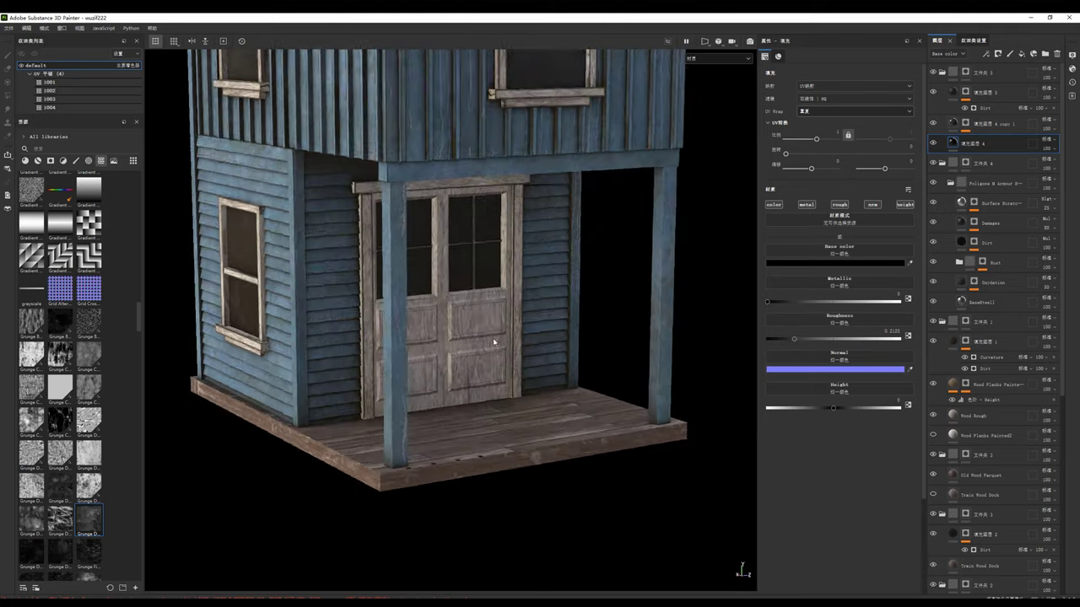
pyautogui.moveTo(502, 368)
pyautogui.keyDown('alt'); pyautogui.mouseDown()
pyautogui.moveTo(485, 358)
pyautogui.moveTo(540, 304)
pyautogui.moveTo(545, 313)
pyautogui.moveTo(506, 335)
pyautogui.moveTo(487, 288)
pyautogui.moveTo(497, 264)
pyautogui.mouseUp(); pyautogui.keyUp('alt')
pyautogui.scroll(-3, 482, 354)
pyautogui.scroll(-2, 481, 354)
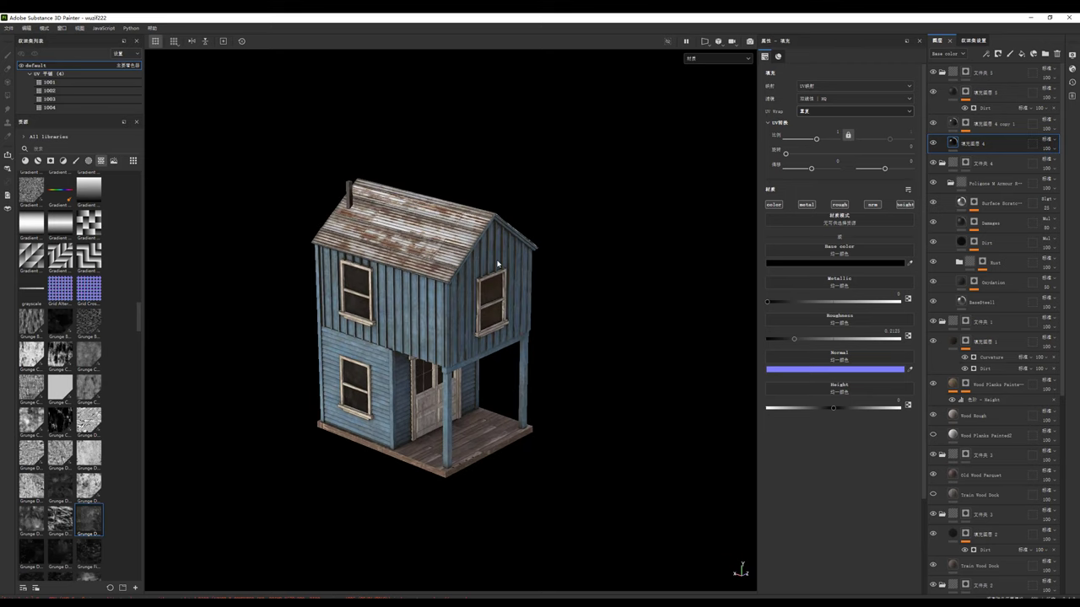
pyautogui.click(38, 161)
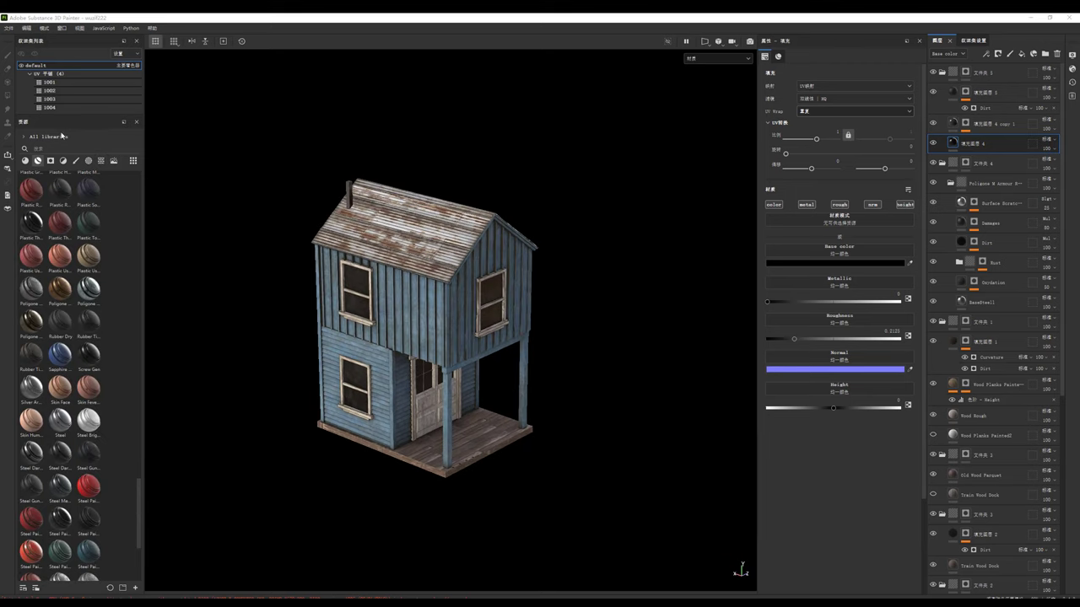
# Step: Add a new fill layer above 填充图层 3 with a window texture as its base colour
pyautogui.keyDown('alt'); pyautogui.moveTo(469, 285); pyautogui.dragTo(475, 283); pyautogui.keyUp('alt')
pyautogui.scroll(5, 475, 283)
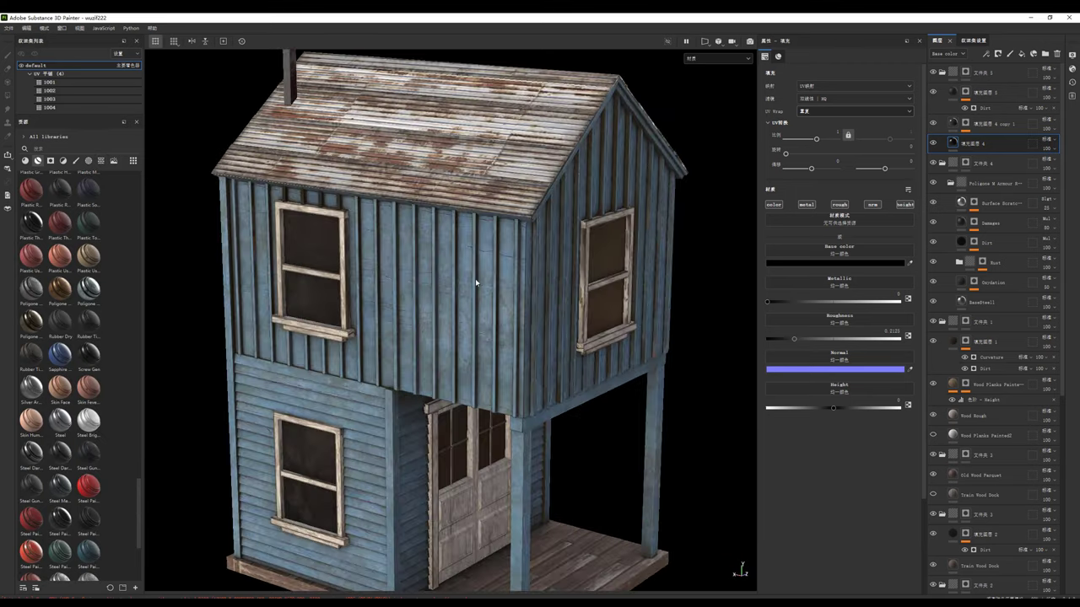
pyautogui.click(978, 93)
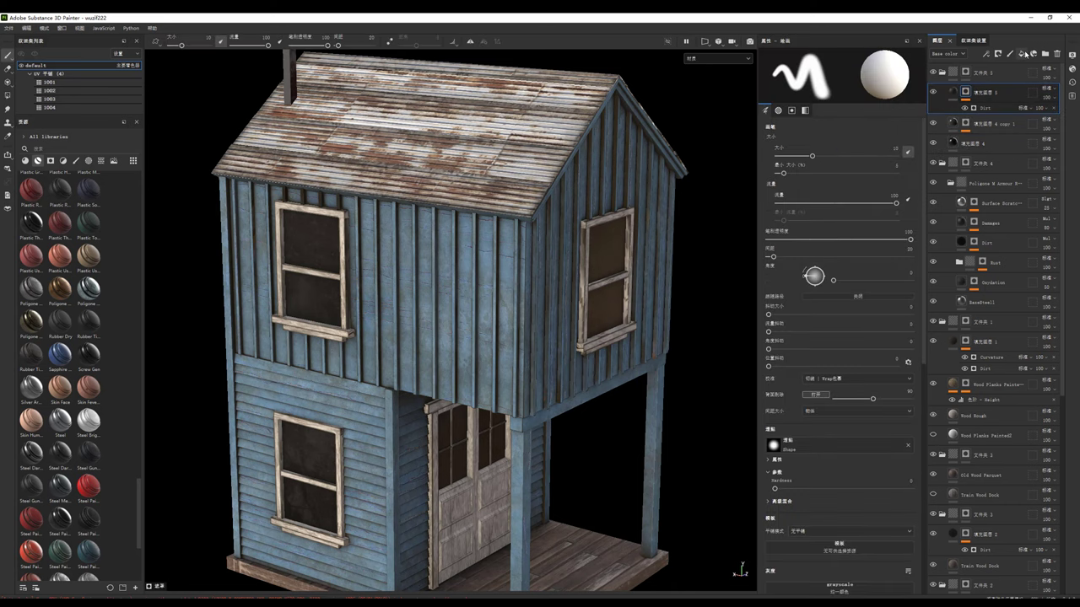
pyautogui.click(1022, 53)
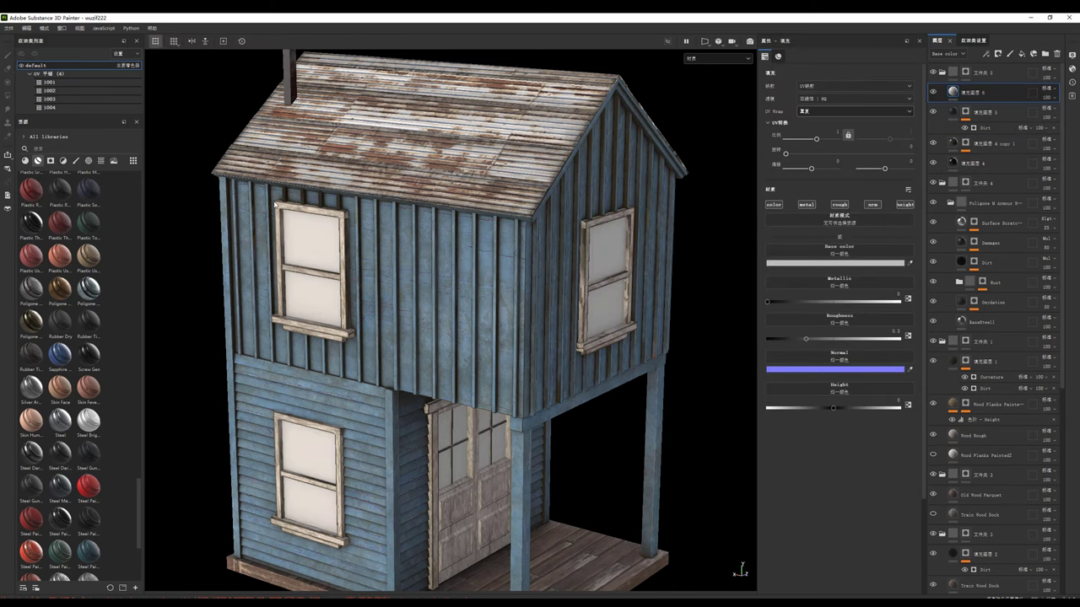
pyautogui.click(101, 160)
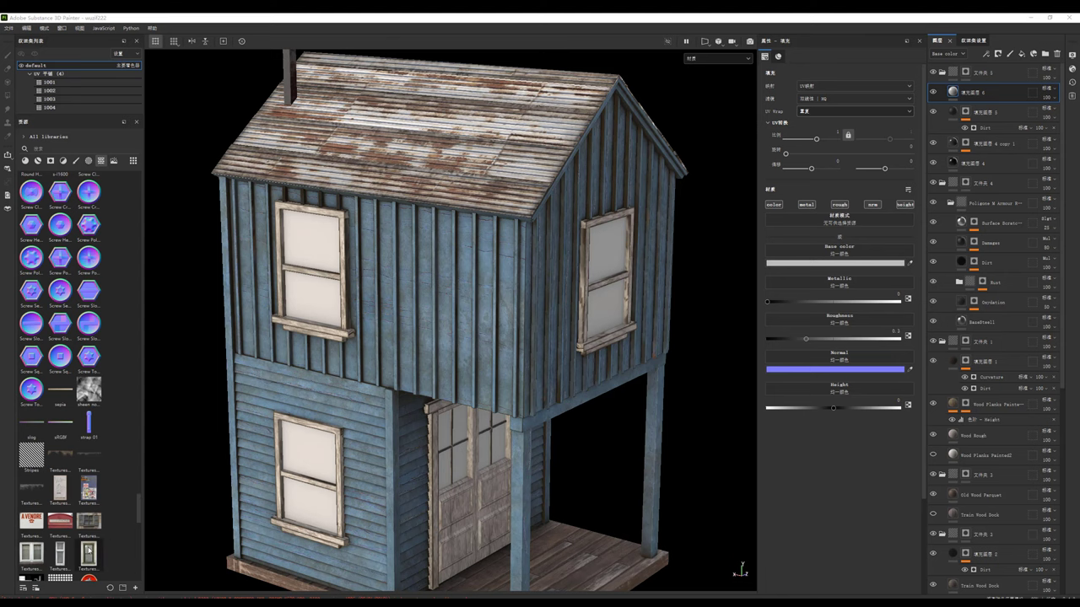
pyautogui.moveTo(35, 554); pyautogui.dragTo(924, 303)
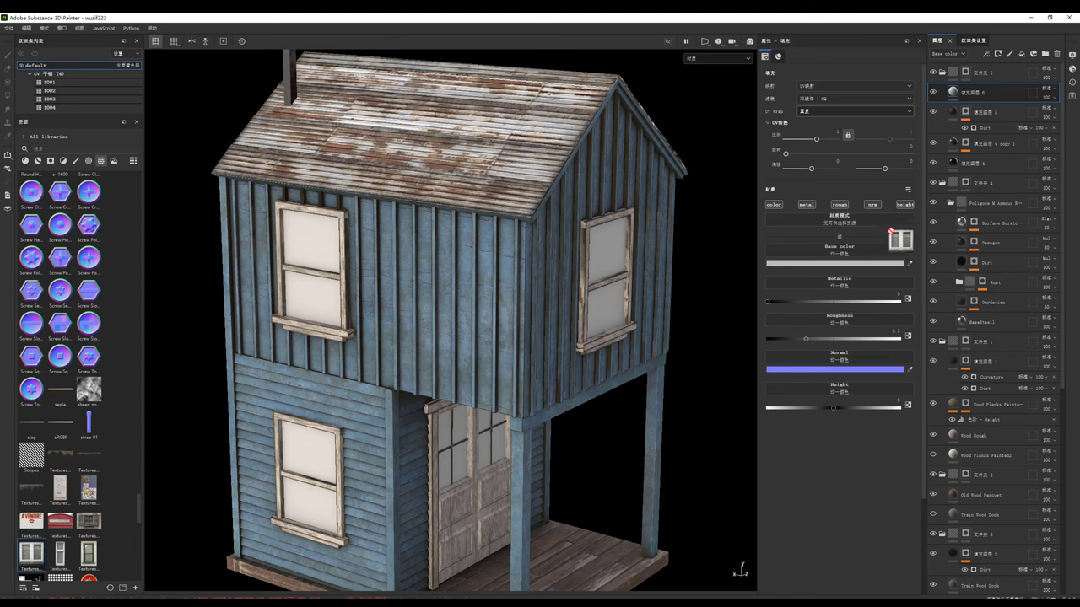
pyautogui.moveTo(860, 249); pyautogui.dragTo(859, 251)
# Step: In split view, turn off UV wrapping, then shrink and reposition the texture with rotation 0
pyautogui.press('F1')
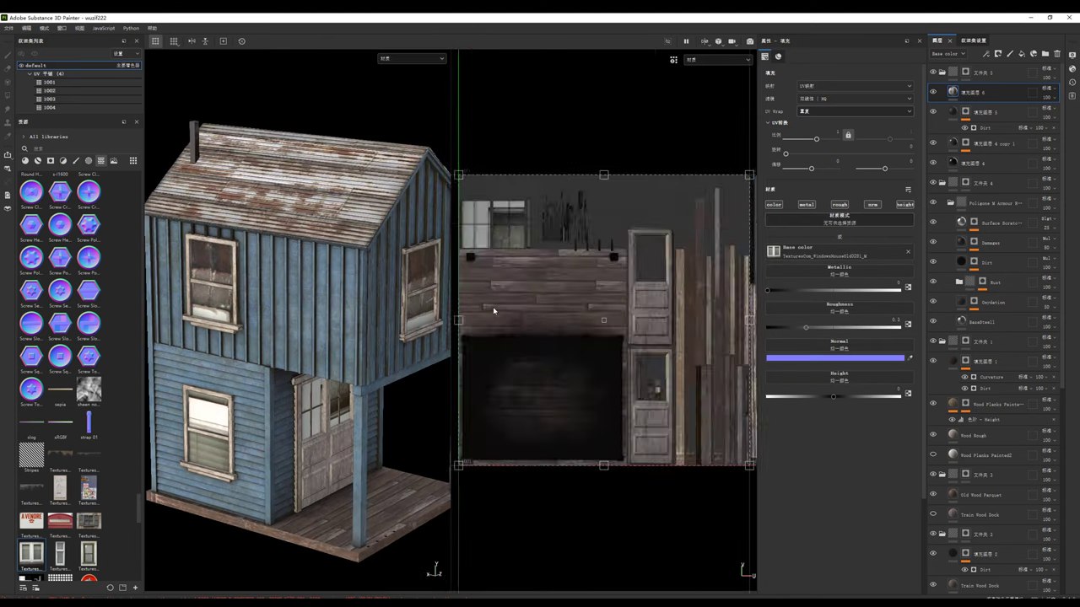
pyautogui.click(808, 110)
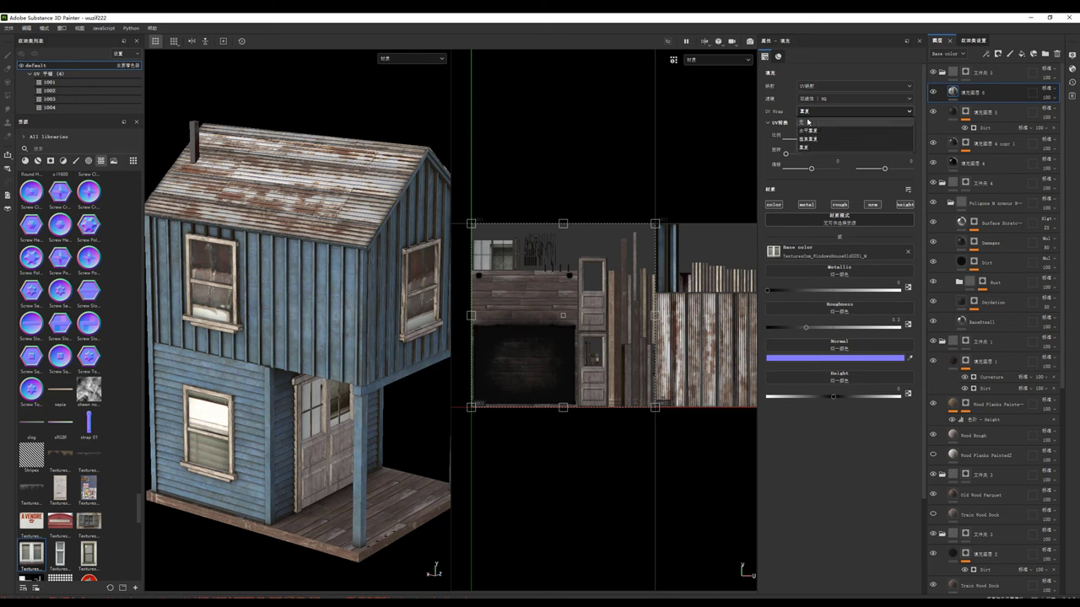
pyautogui.moveTo(653, 228); pyautogui.dragTo(502, 340)
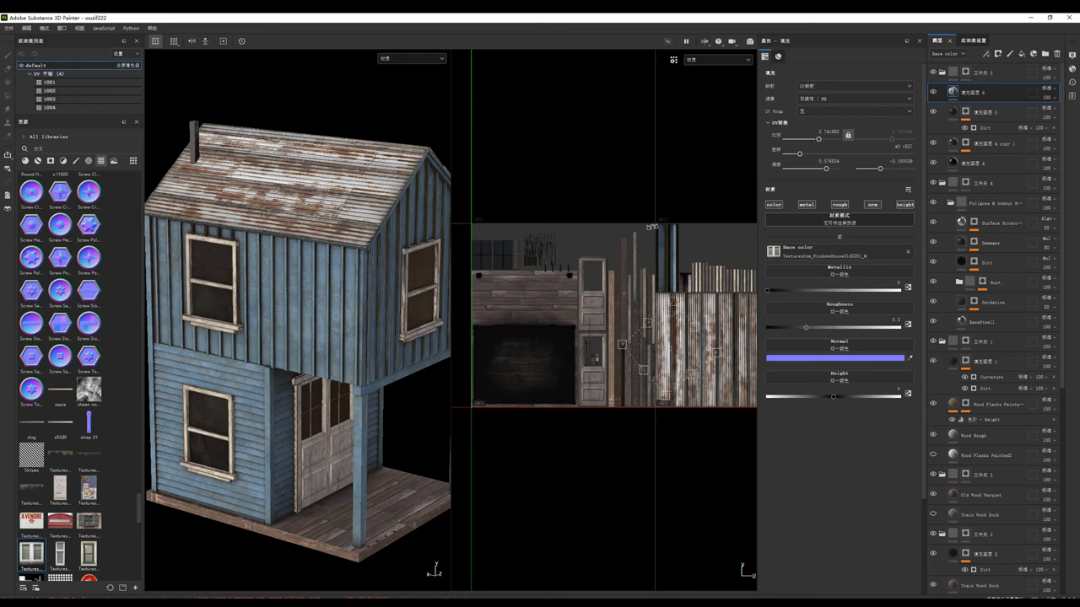
pyautogui.moveTo(700, 242); pyautogui.dragTo(588, 185)
pyautogui.scroll(-3, 675, 245)
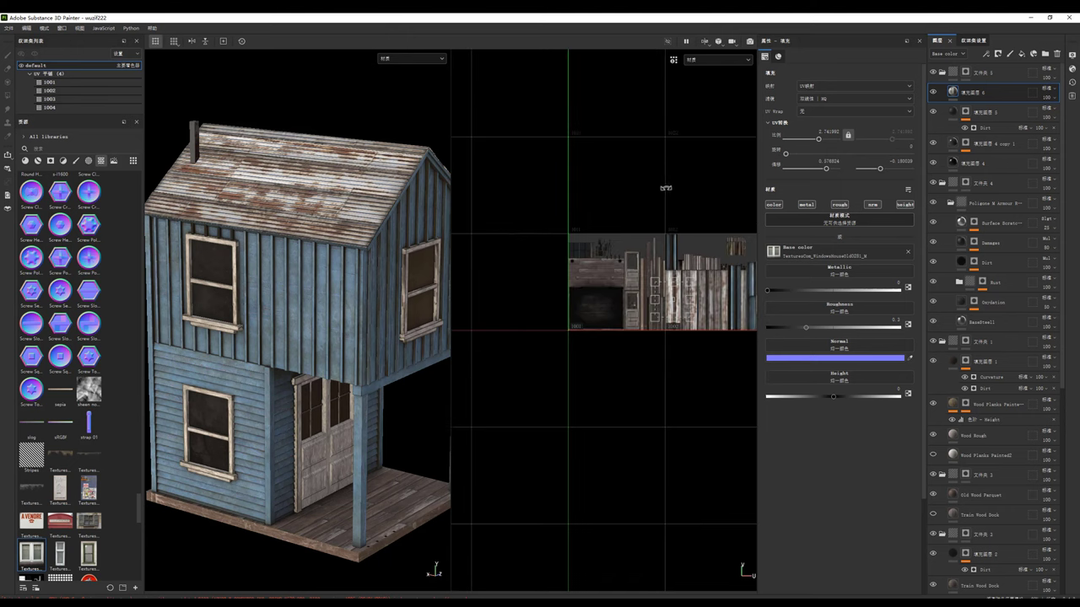
pyautogui.scroll(-1, 679, 371)
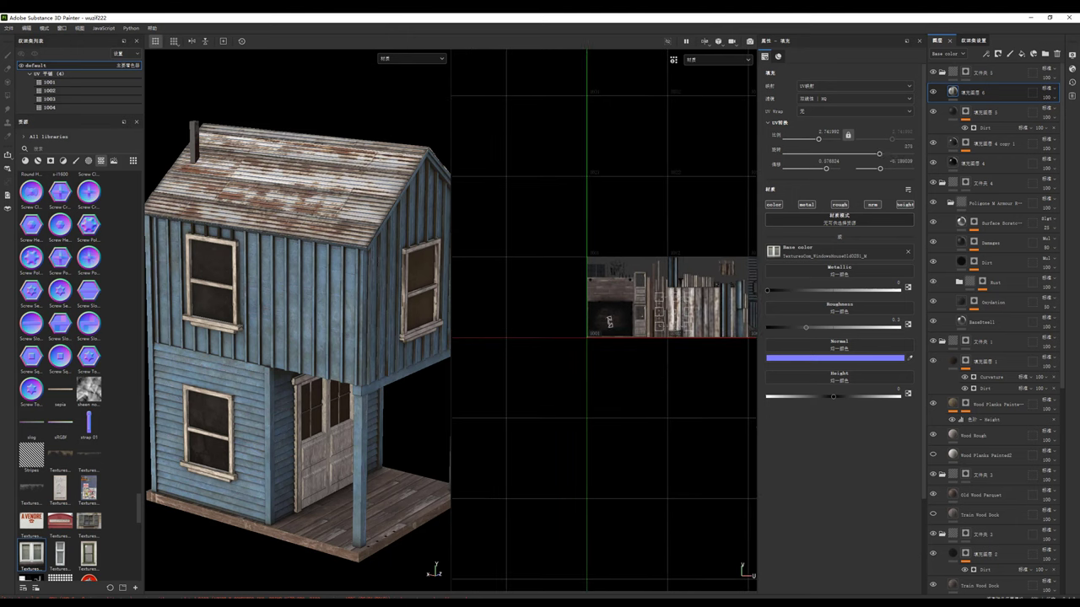
pyautogui.scroll(-1, 588, 219)
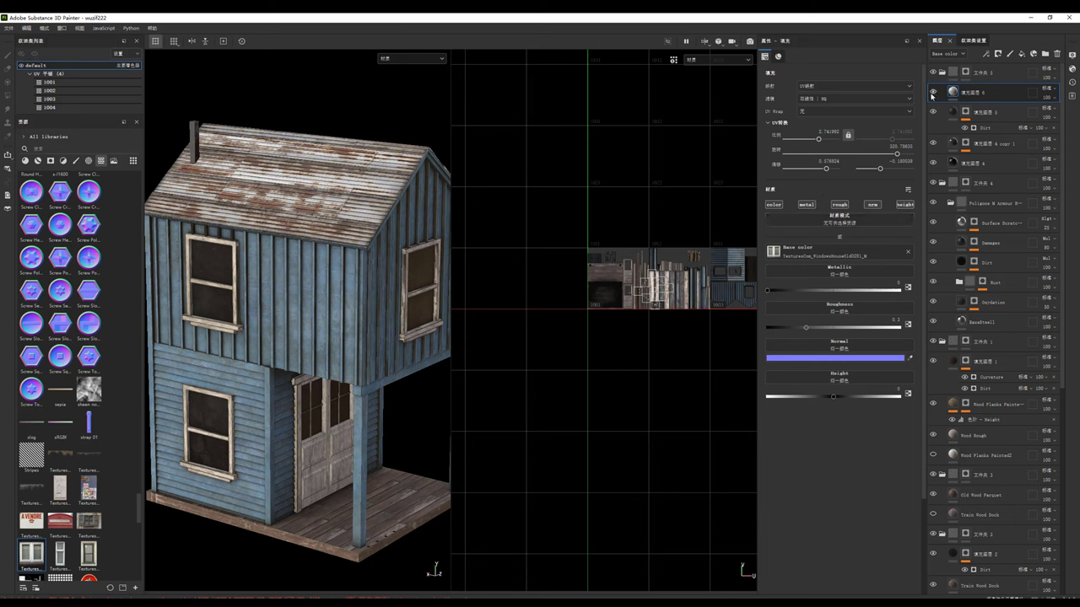
pyautogui.scroll(3, 597, 270)
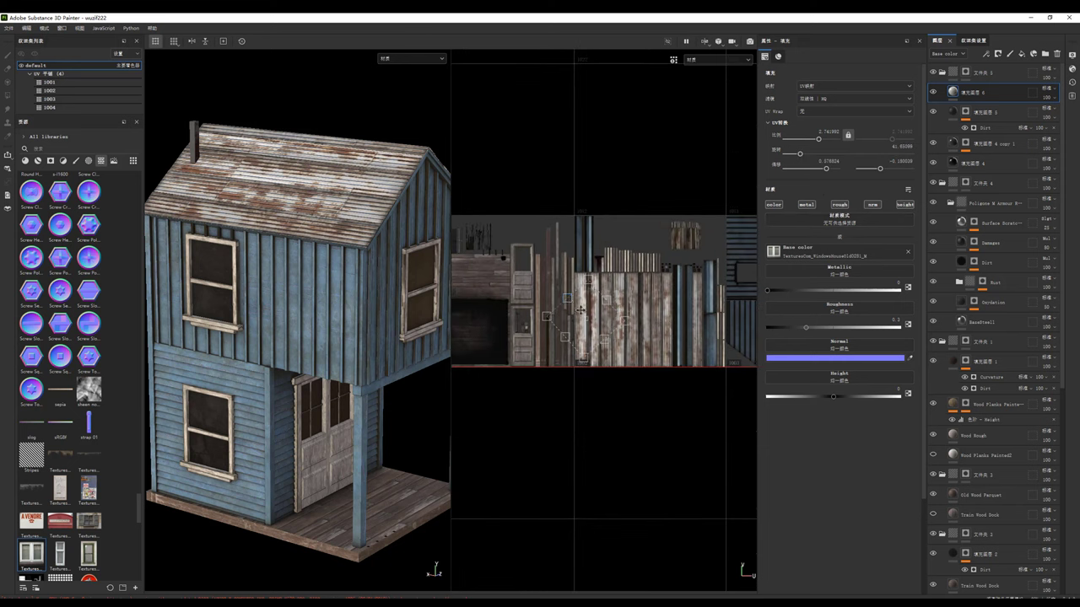
pyautogui.moveTo(552, 321)
pyautogui.mouseDown()
pyautogui.moveTo(651, 178)
pyautogui.moveTo(631, 235)
pyautogui.mouseUp()
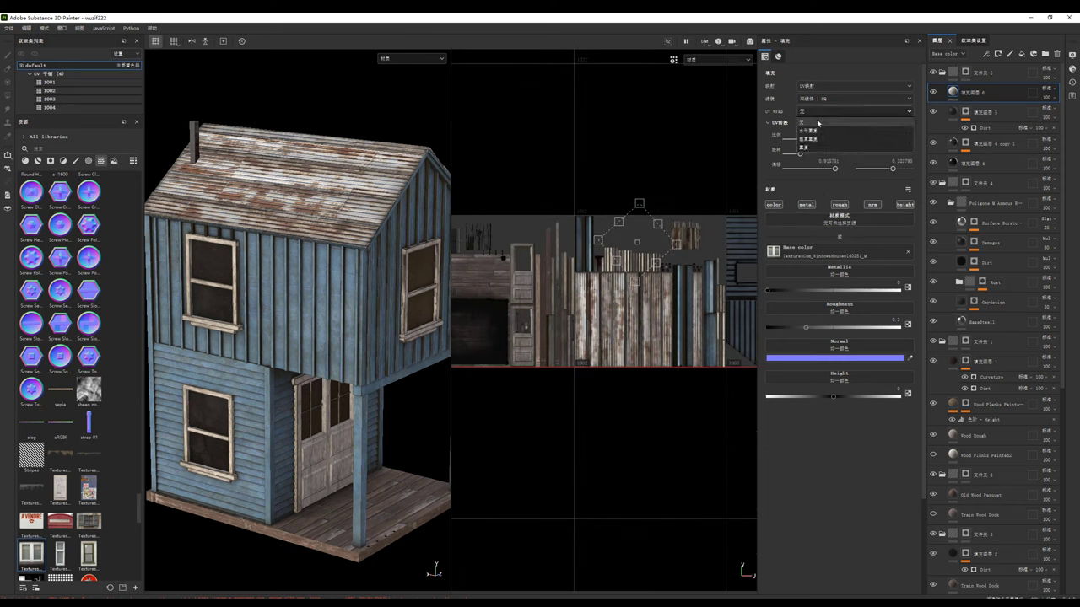
pyautogui.moveTo(650, 169)
pyautogui.mouseDown()
pyautogui.moveTo(674, 218)
pyautogui.moveTo(754, 276)
pyautogui.mouseUp()
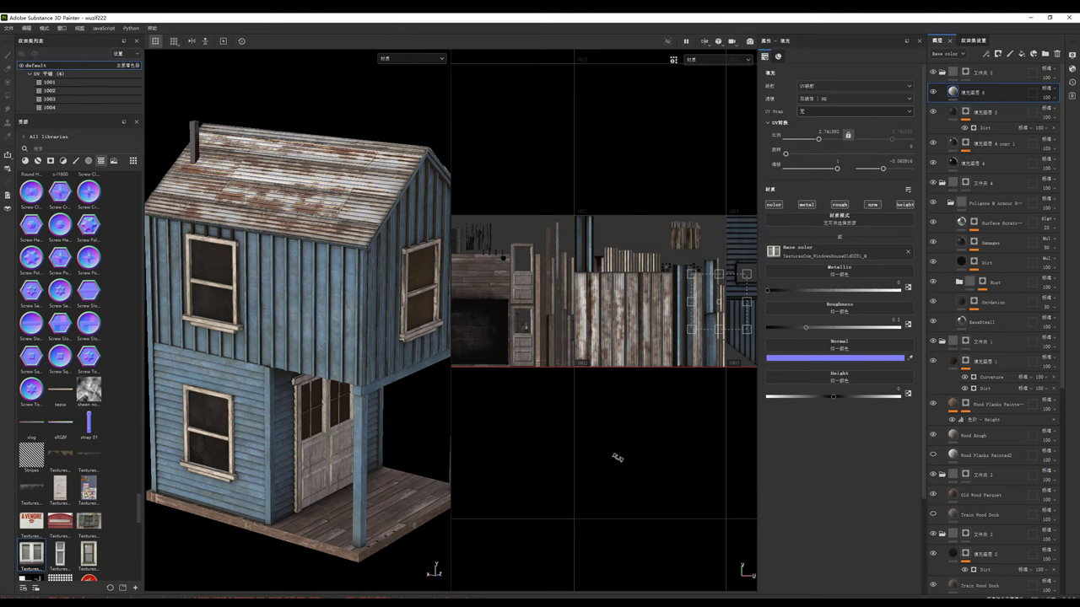
# Step: Check the 3D and UV views, then shift the texture's offset onto the windows
pyautogui.scroll(-2, 658, 312)
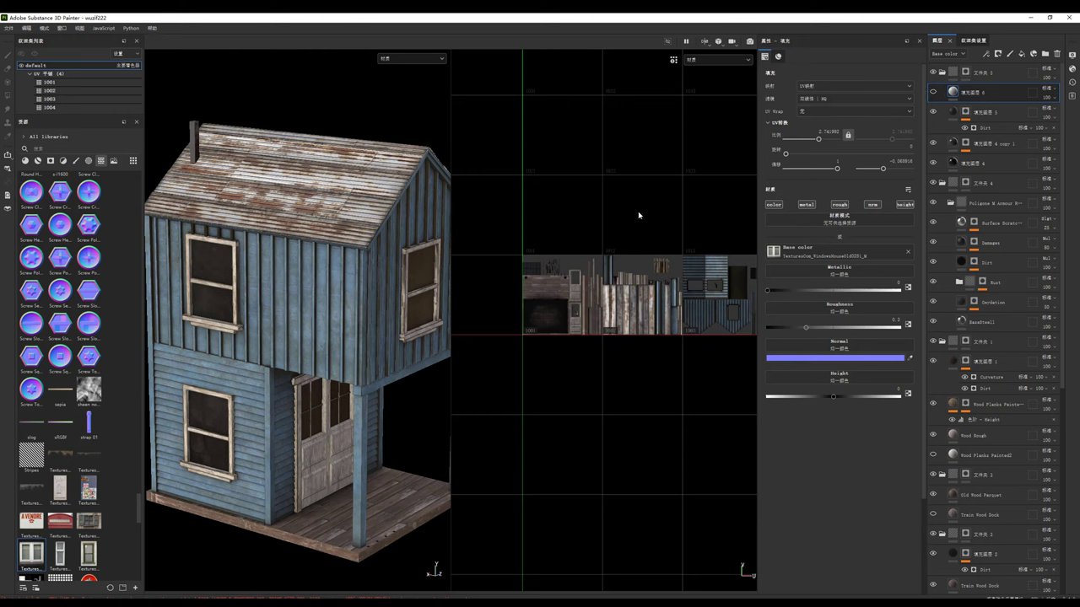
pyautogui.scroll(-2, 671, 198)
pyautogui.scroll(-1, 636, 202)
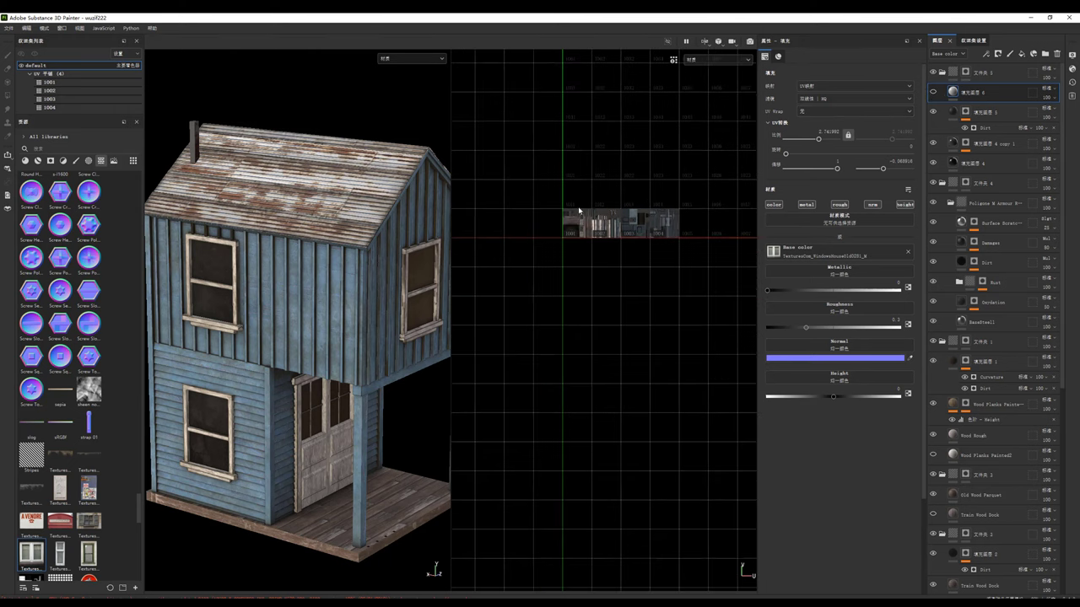
pyautogui.press('F2')
pyautogui.press('F3')
pyautogui.scroll(-1, 590, 253)
pyautogui.scroll(3, 523, 253)
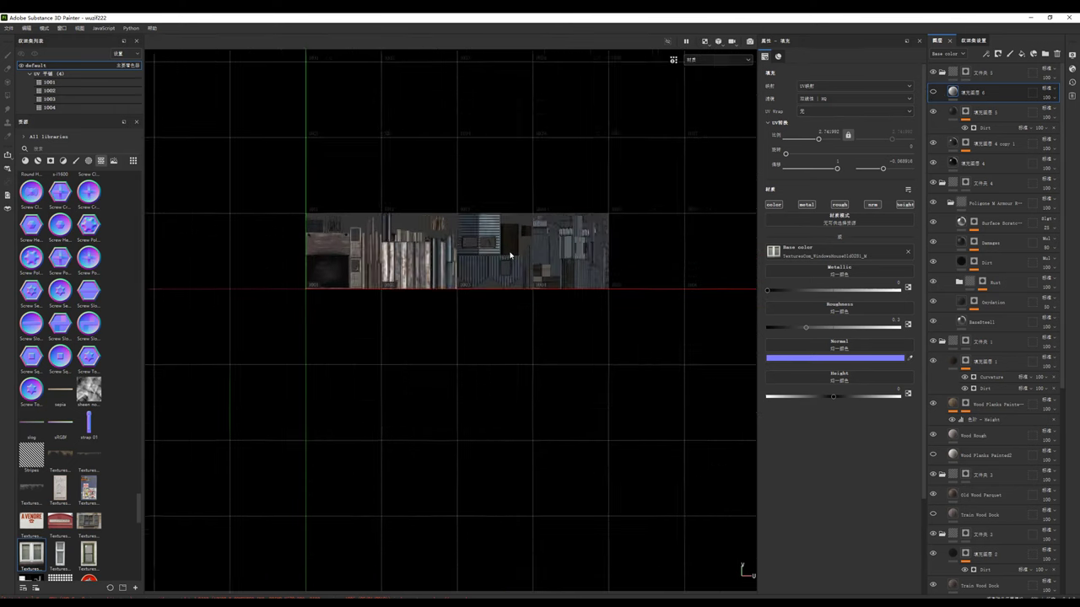
pyautogui.scroll(2, 506, 253)
pyautogui.scroll(2, 414, 271)
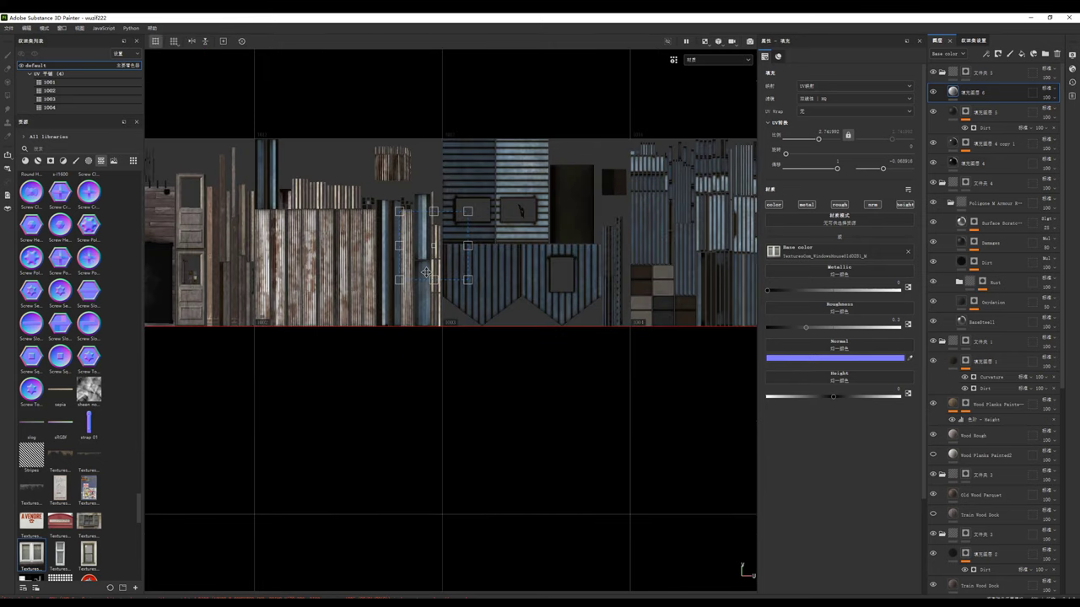
pyautogui.moveTo(541, 347); pyautogui.dragTo(415, 354, button='middle')
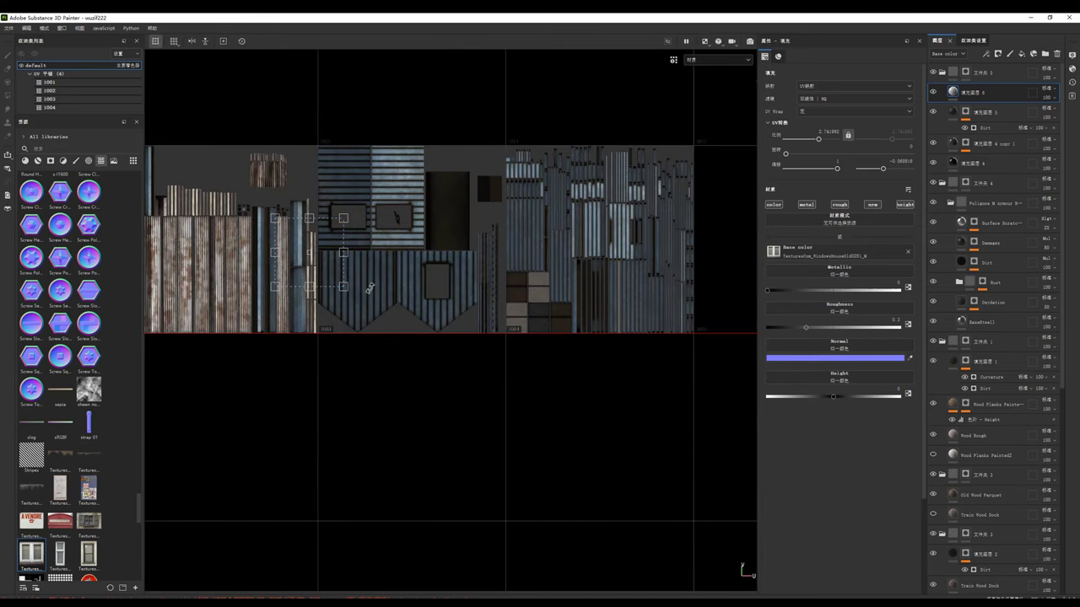
pyautogui.press('F1')
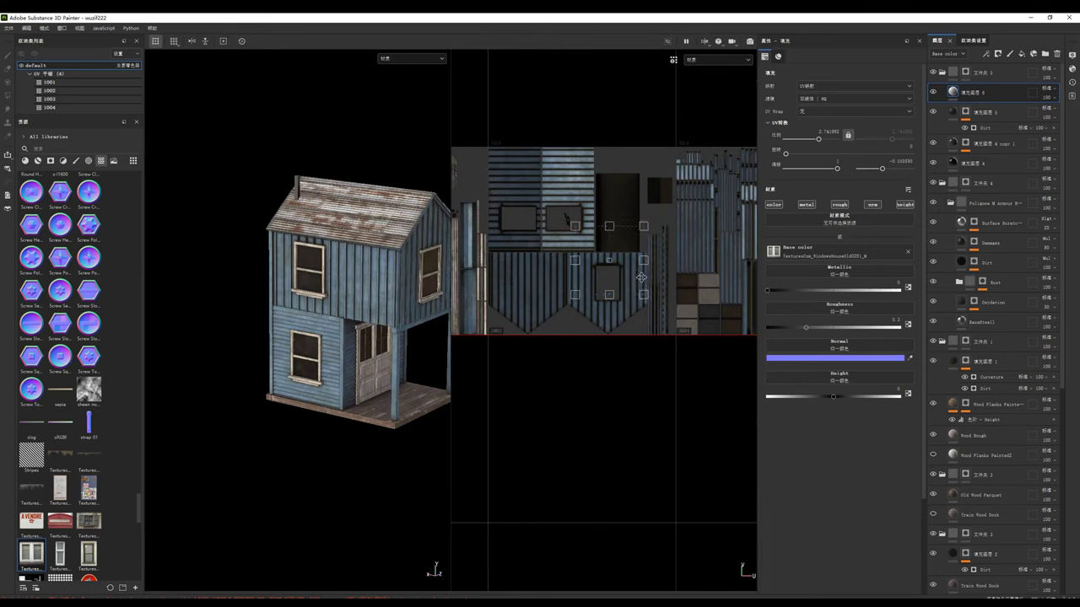
pyautogui.moveTo(642, 276); pyautogui.dragTo(639, 287)
pyautogui.scroll(2, 624, 327)
pyautogui.scroll(2, 624, 328)
# Step: Slide the curtain texture onto the window area, shrink it, and nudge it into place
pyautogui.scroll(2, 624, 327)
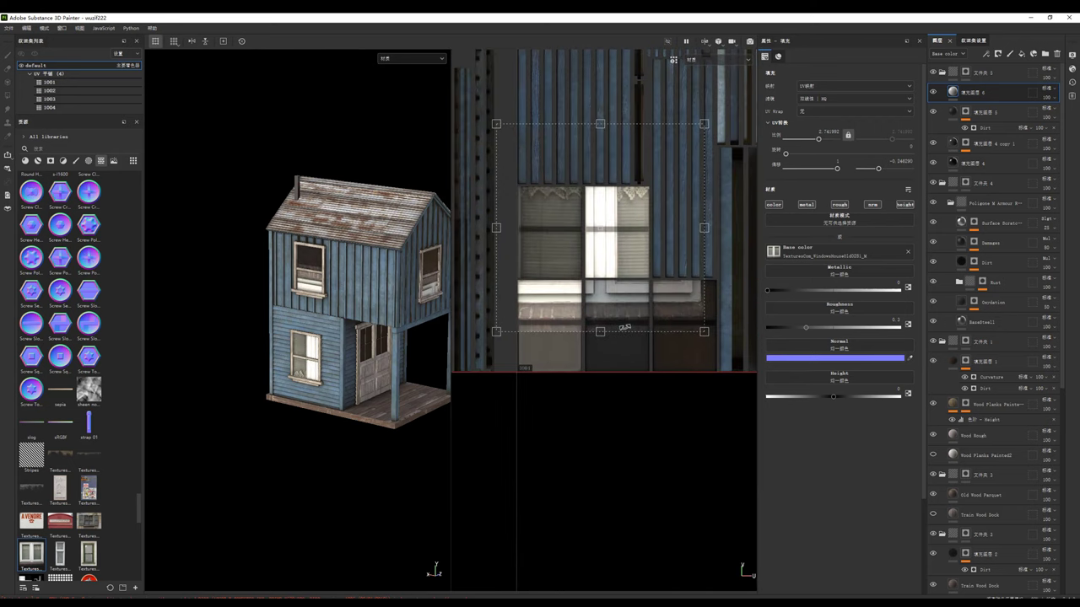
pyautogui.moveTo(625, 327); pyautogui.dragTo(609, 271)
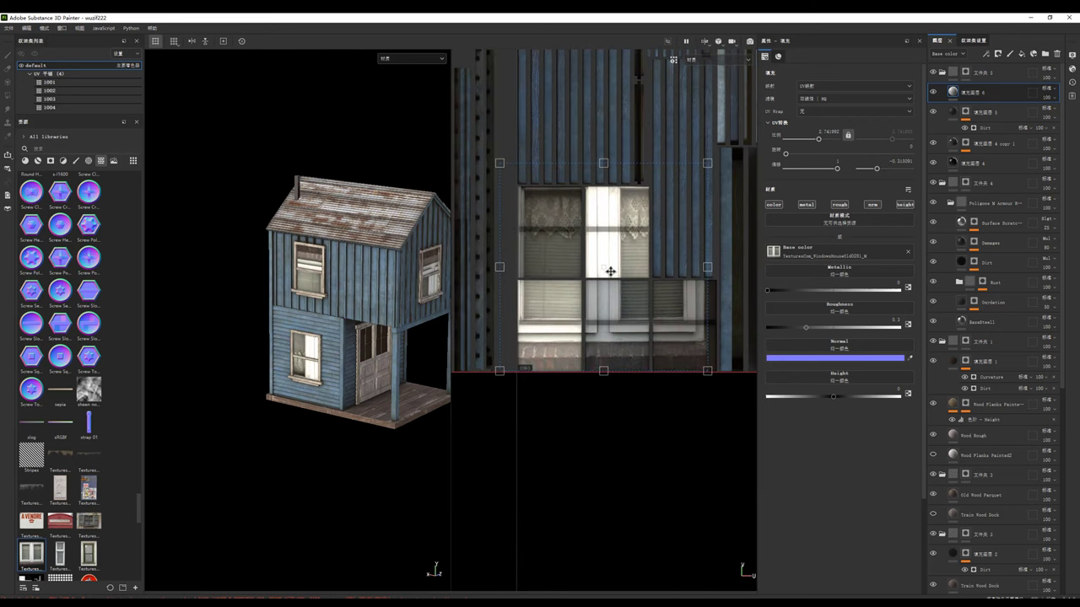
pyautogui.moveTo(709, 372); pyautogui.dragTo(686, 313)
pyautogui.moveTo(355, 381)
pyautogui.keyDown('alt'); pyautogui.mouseDown()
pyautogui.moveTo(202, 380)
pyautogui.moveTo(357, 372)
pyautogui.mouseUp(); pyautogui.keyUp('alt')
pyautogui.scroll(3, 375, 344)
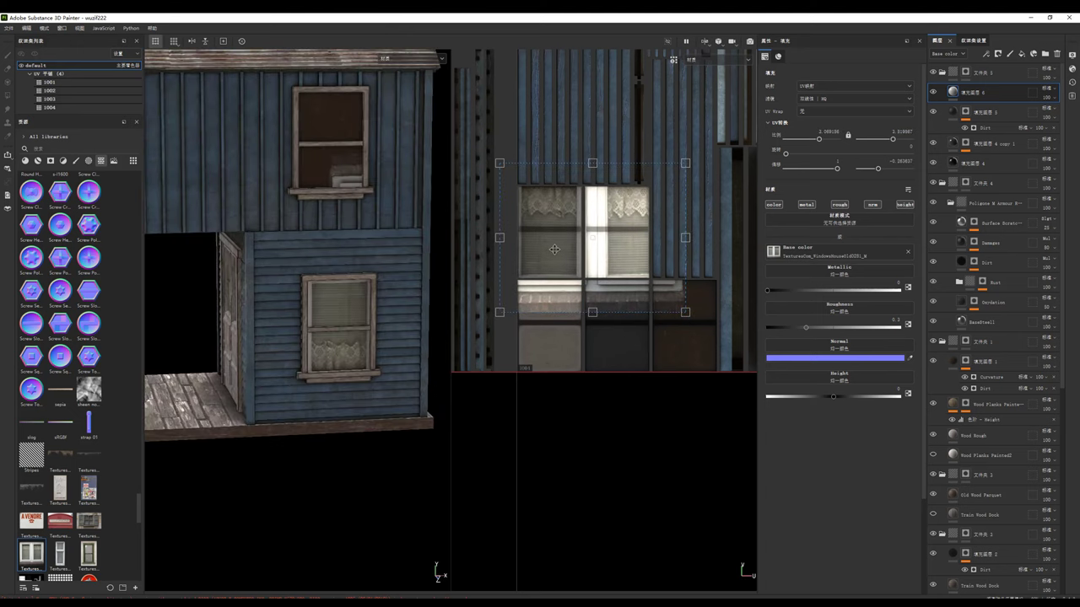
pyautogui.moveTo(556, 250); pyautogui.dragTo(558, 251)
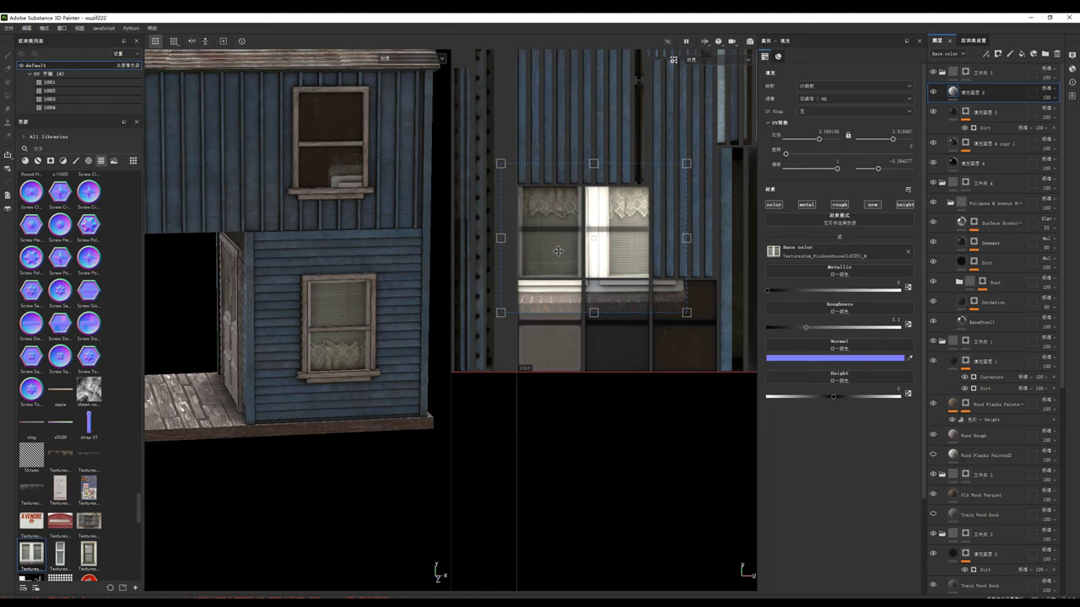
# Step: Enlarge the curtain texture toward the top-left and bottom-right to fill the frame
pyautogui.scroll(2, 559, 251)
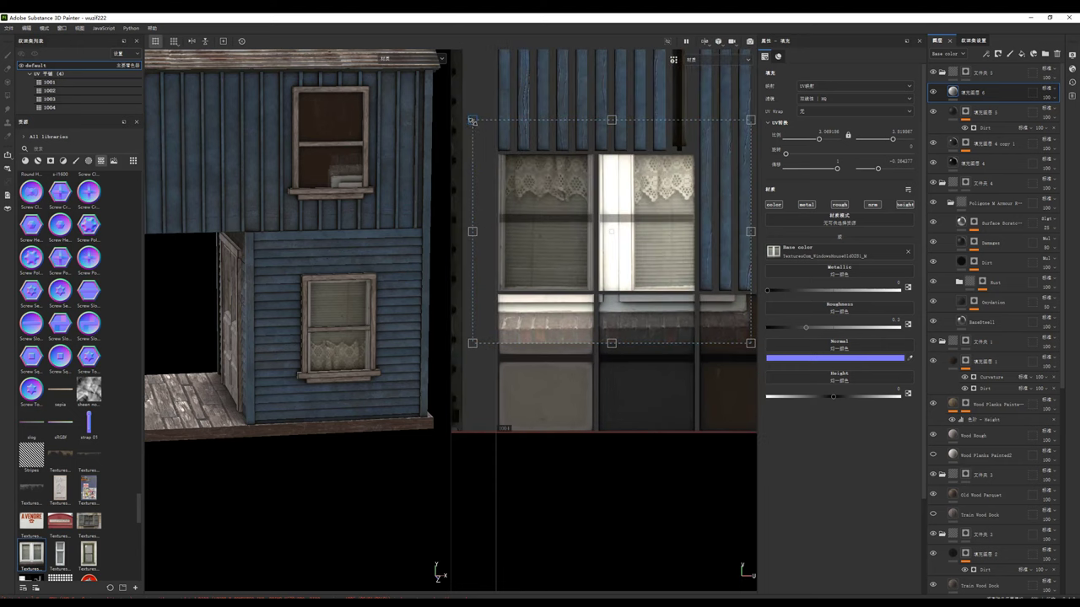
pyautogui.moveTo(473, 122); pyautogui.dragTo(467, 116)
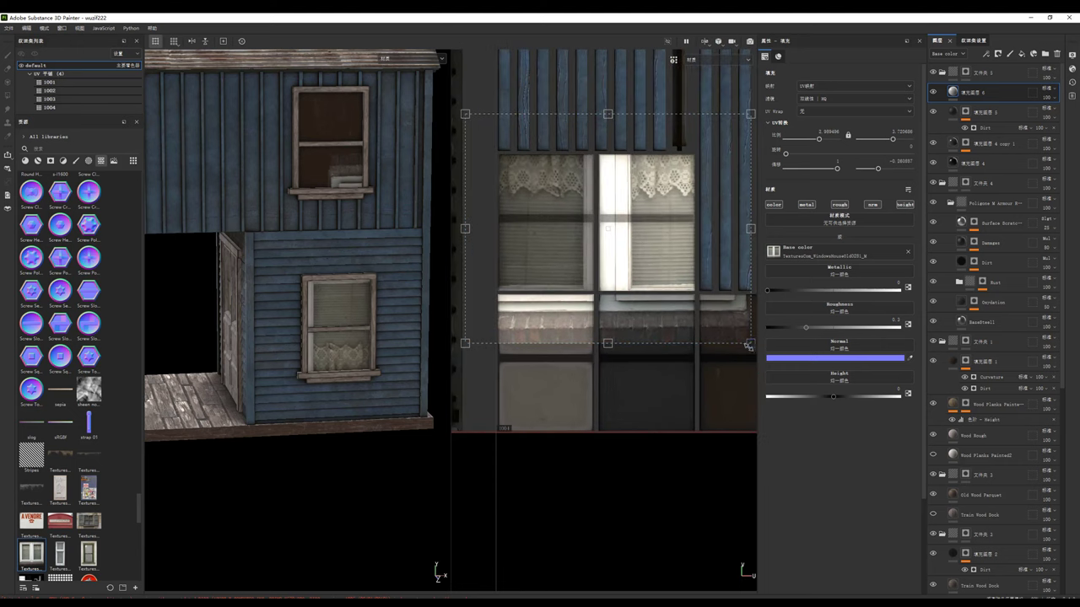
pyautogui.moveTo(747, 346); pyautogui.dragTo(766, 356)
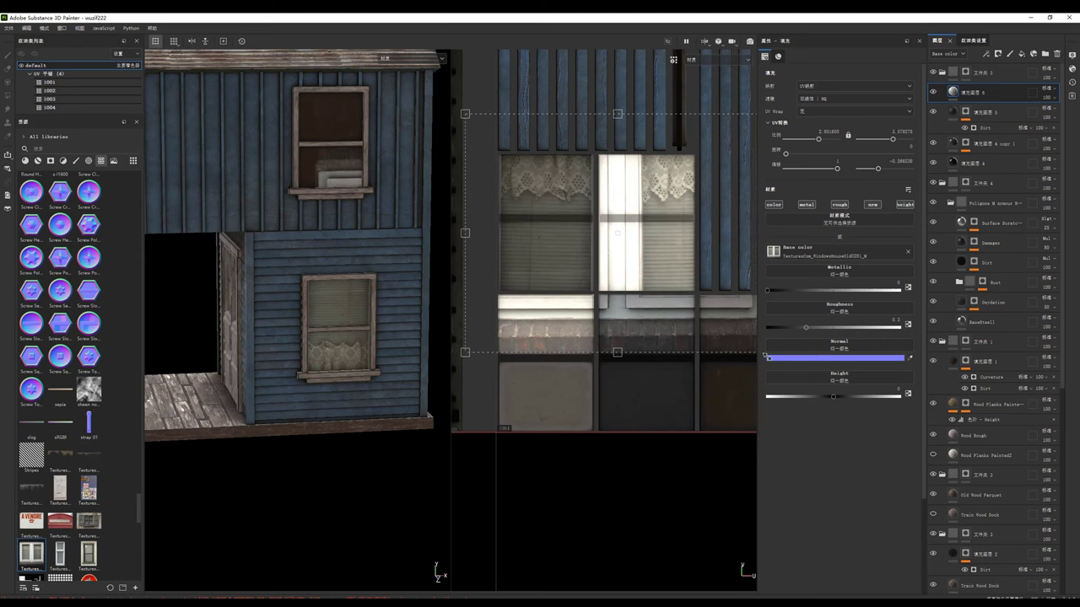
pyautogui.scroll(-2, 651, 253)
pyautogui.scroll(-2, 650, 253)
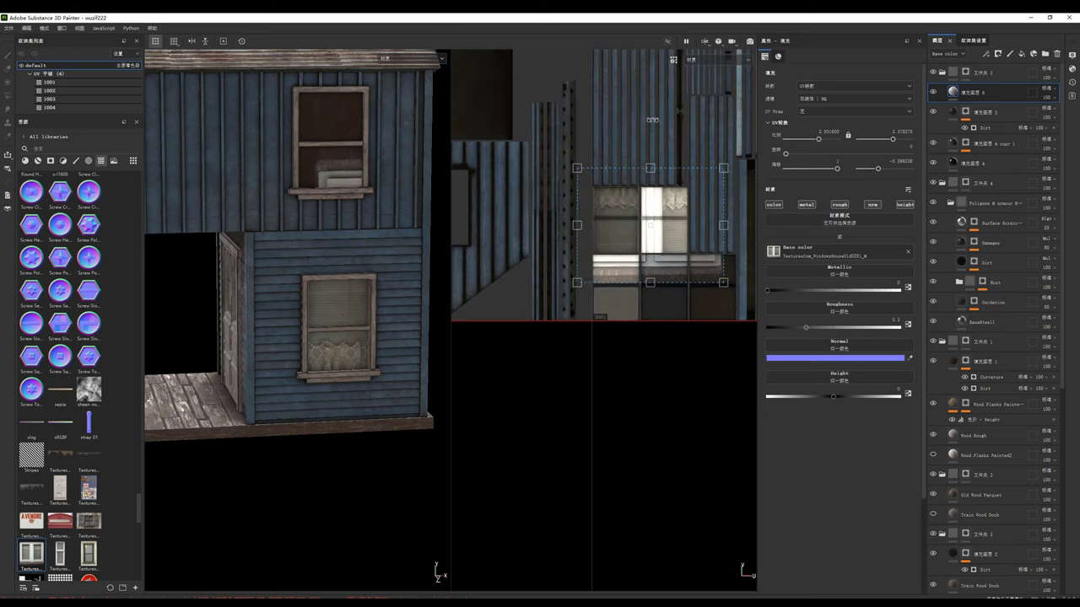
pyautogui.scroll(2, 656, 275)
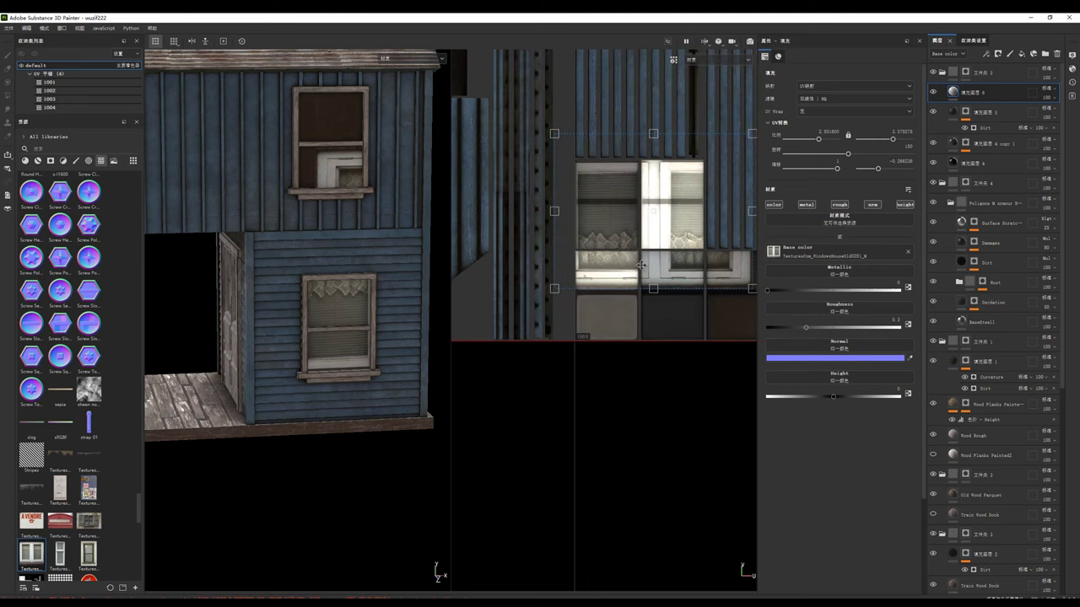
# Step: Move the texture up over the tile and put 填充图层 6 at the top of the stack
pyautogui.moveTo(624, 253); pyautogui.dragTo(618, 233)
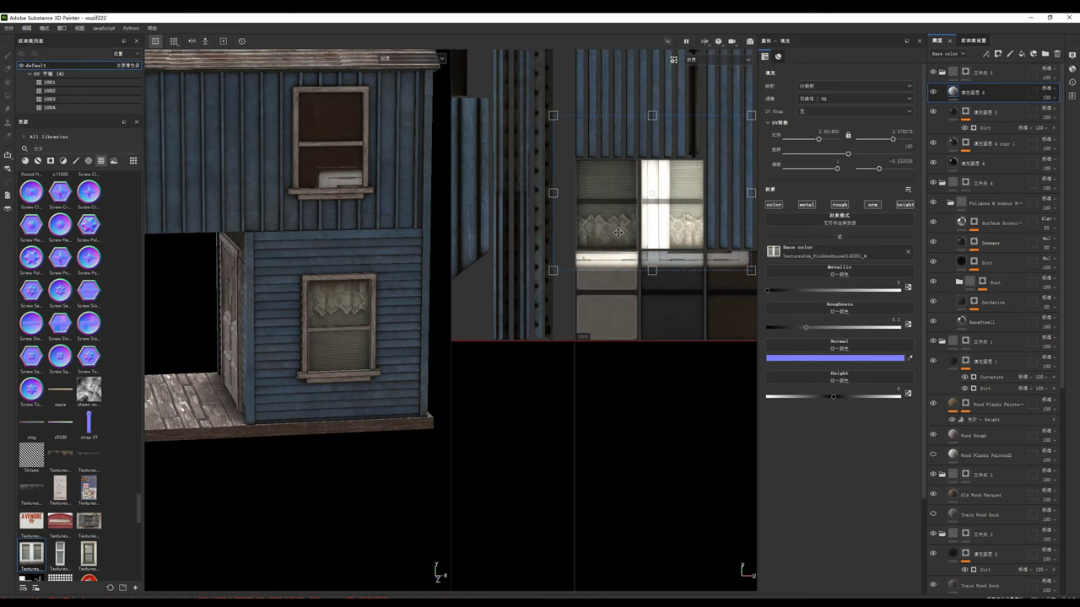
pyautogui.scroll(-3, 322, 320)
pyautogui.scroll(-3, 322, 302)
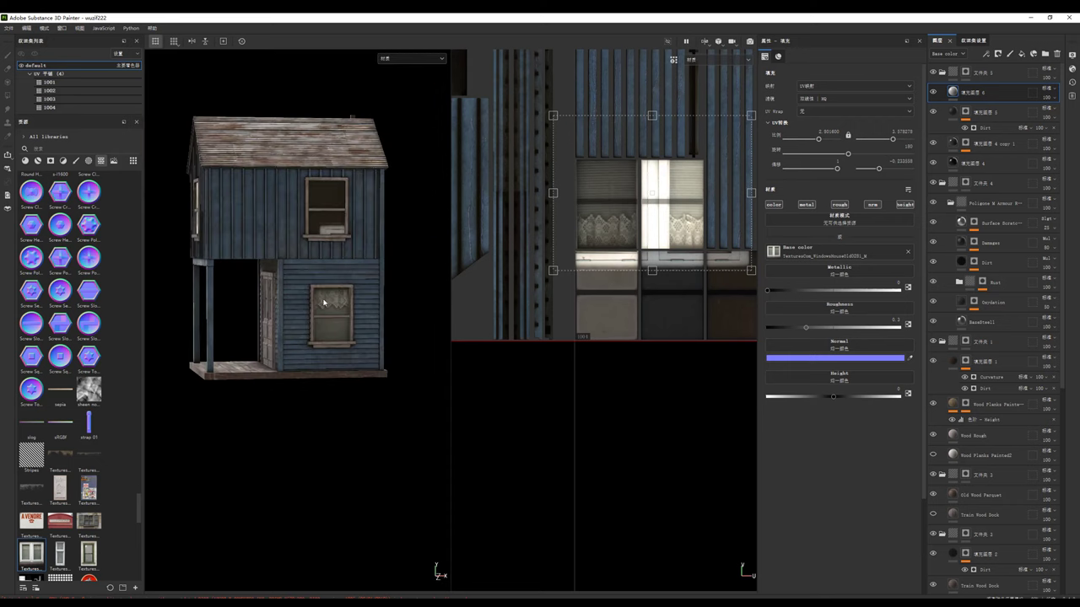
pyautogui.scroll(1, 323, 302)
pyautogui.moveTo(971, 95); pyautogui.dragTo(987, 76)
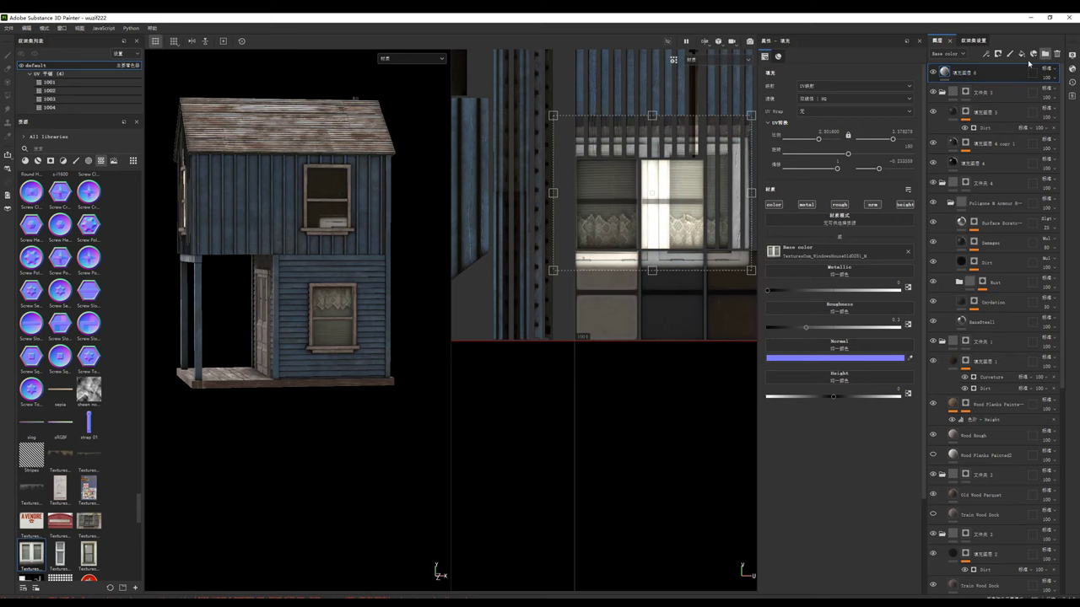
# Step: Create a new layer folder with a geometry-fill mask
pyautogui.click(1044, 53)
pyautogui.rightClick(974, 77)
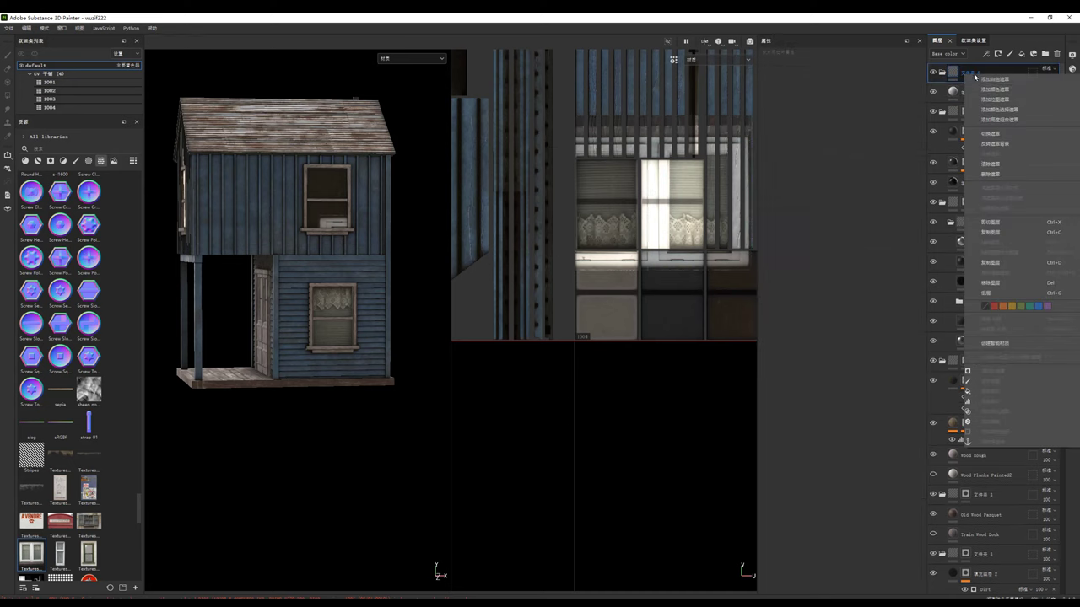
pyautogui.click(991, 89)
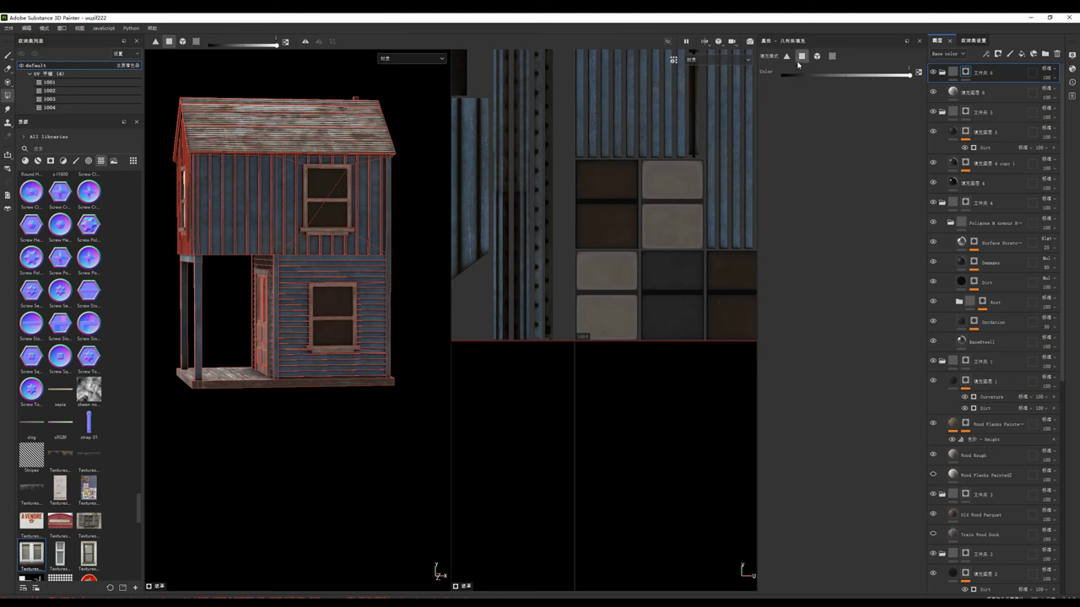
pyautogui.click(607, 235)
# Step: Lower 填充图层 6's roughness to about 0.0094 for glossy glass
pyautogui.click(974, 92)
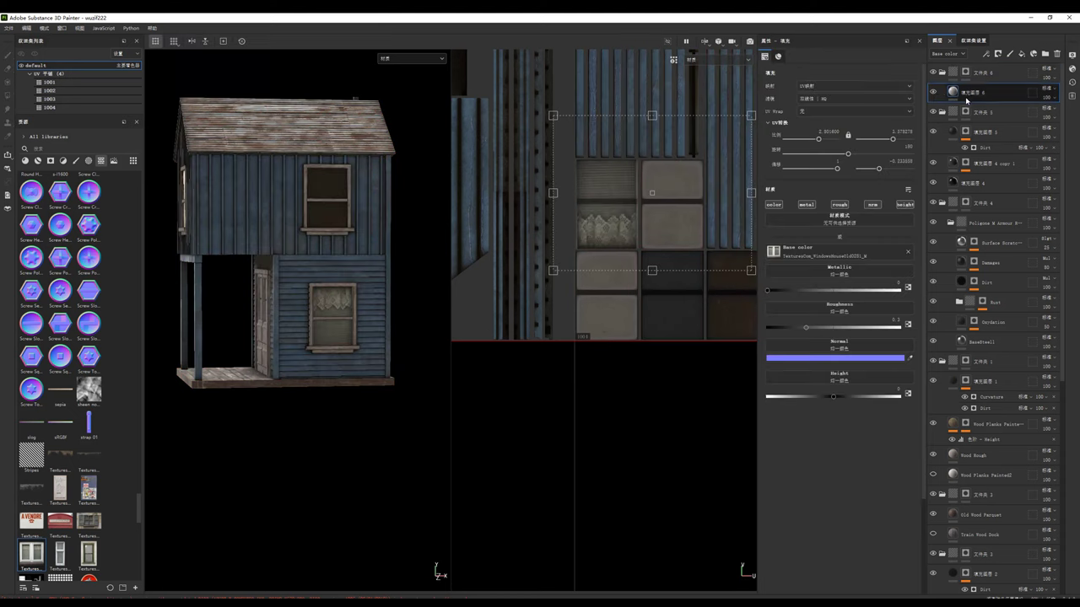
pyautogui.scroll(3, 303, 306)
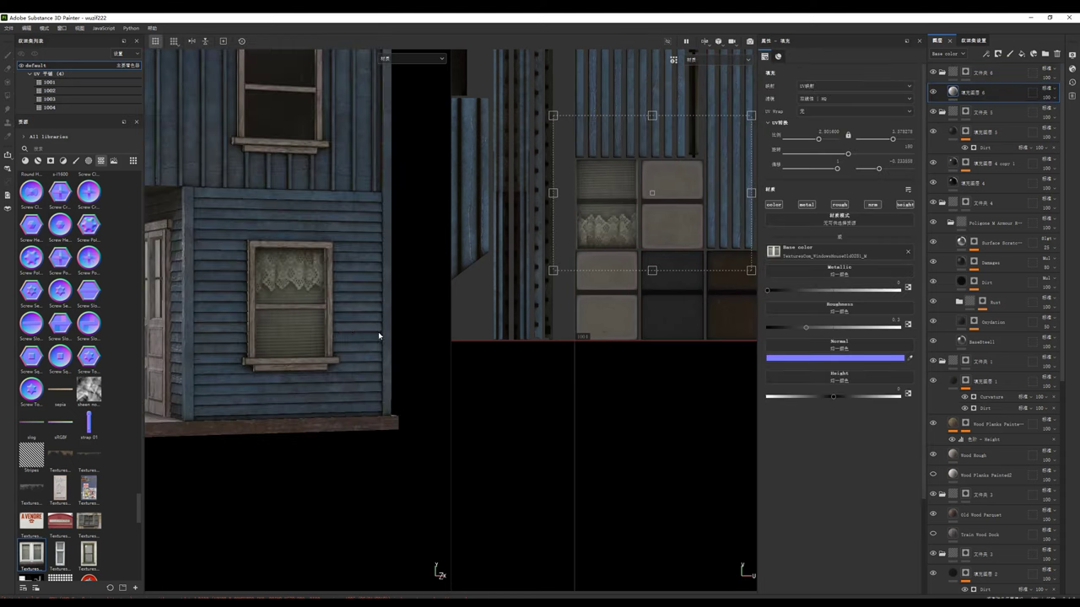
pyautogui.scroll(2, 378, 331)
pyautogui.moveTo(783, 329); pyautogui.dragTo(767, 327)
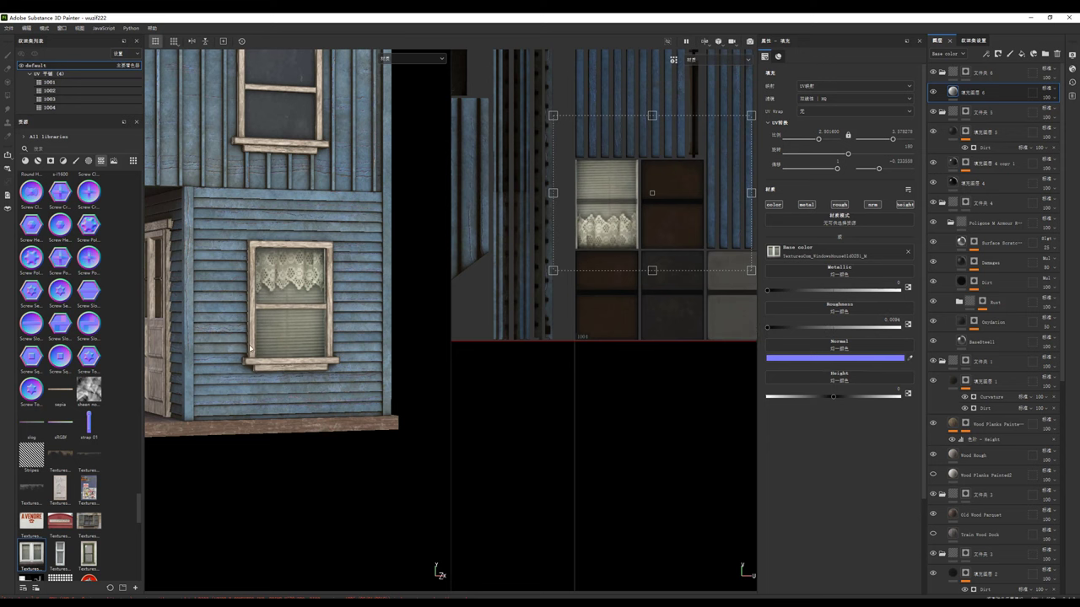
pyautogui.moveTo(287, 321)
pyautogui.keyDown('alt'); pyautogui.mouseDown()
pyautogui.moveTo(183, 319)
pyautogui.moveTo(333, 351)
pyautogui.mouseUp(); pyautogui.keyUp('alt')
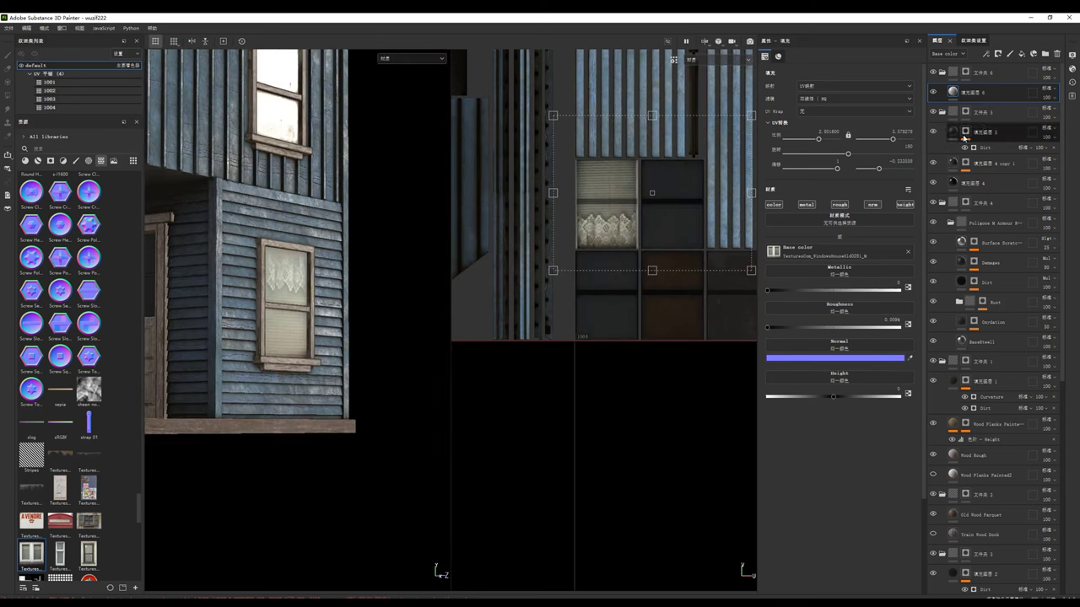
# Step: Hide the contents of 文件夹 5 and move 填充图层 5 to the top of the stack
pyautogui.moveTo(966, 93); pyautogui.dragTo(973, 92)
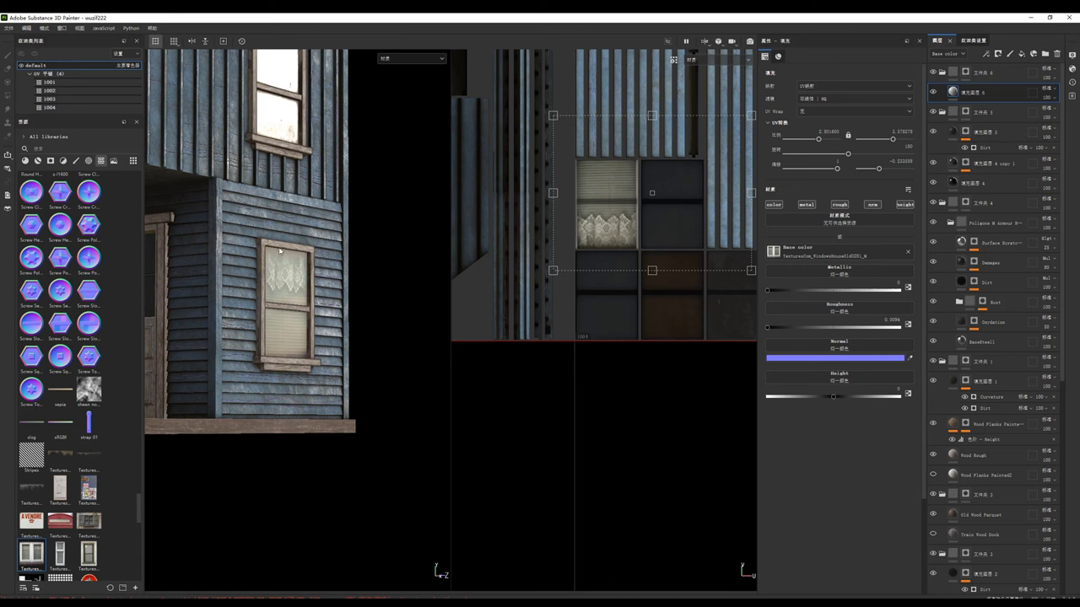
pyautogui.scroll(3, 280, 251)
pyautogui.click(932, 112)
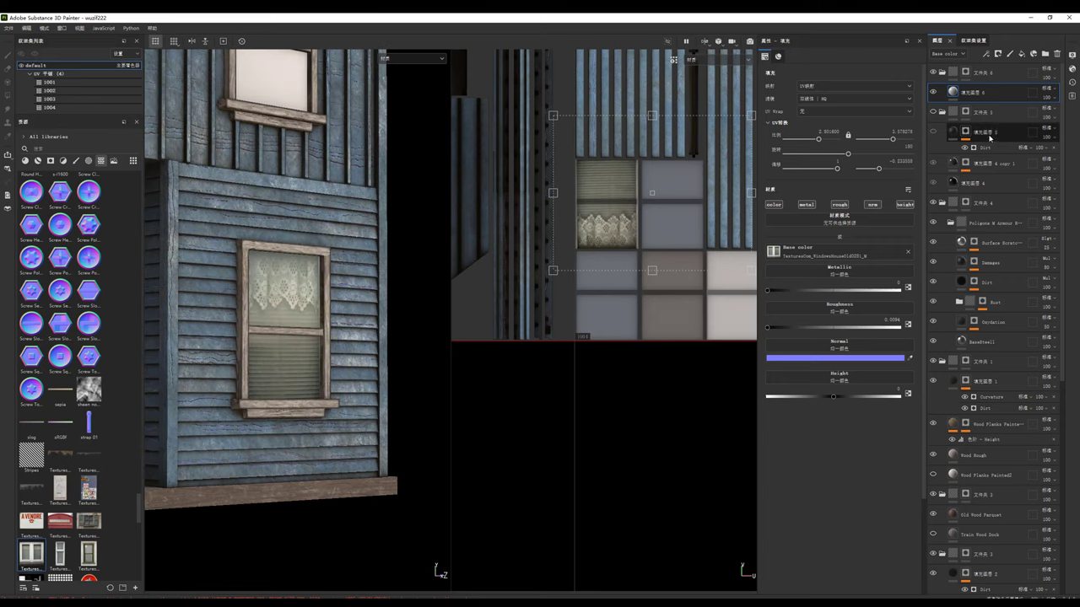
pyautogui.moveTo(970, 132); pyautogui.dragTo(970, 89)
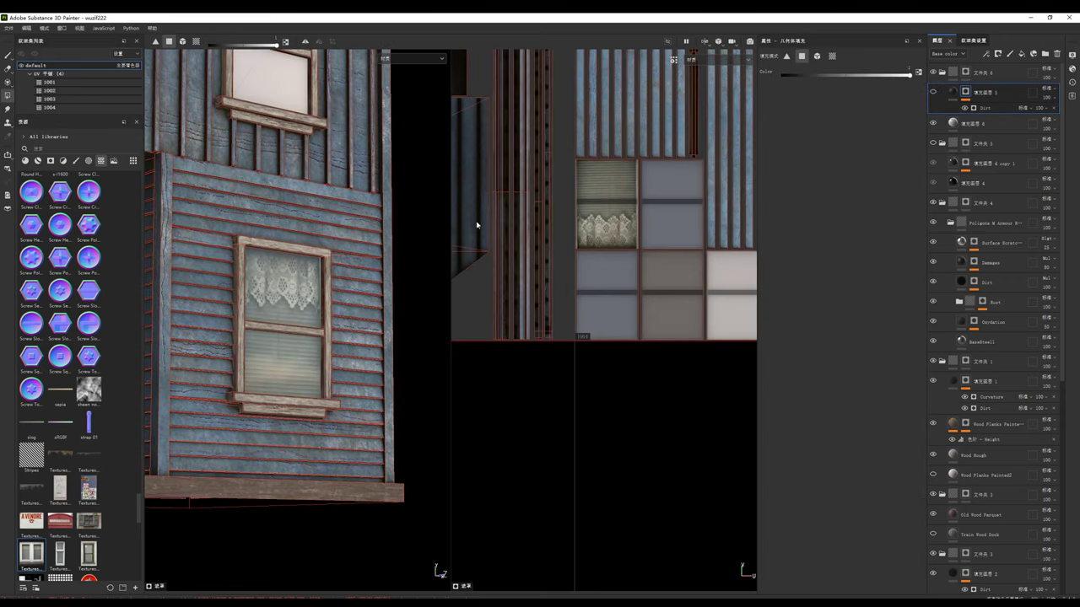
# Step: Tune the Dirt mask to level 0.41, contrast 0.37, and move 填充图层 4 copy 1 above 填充图层 6
pyautogui.click(932, 93)
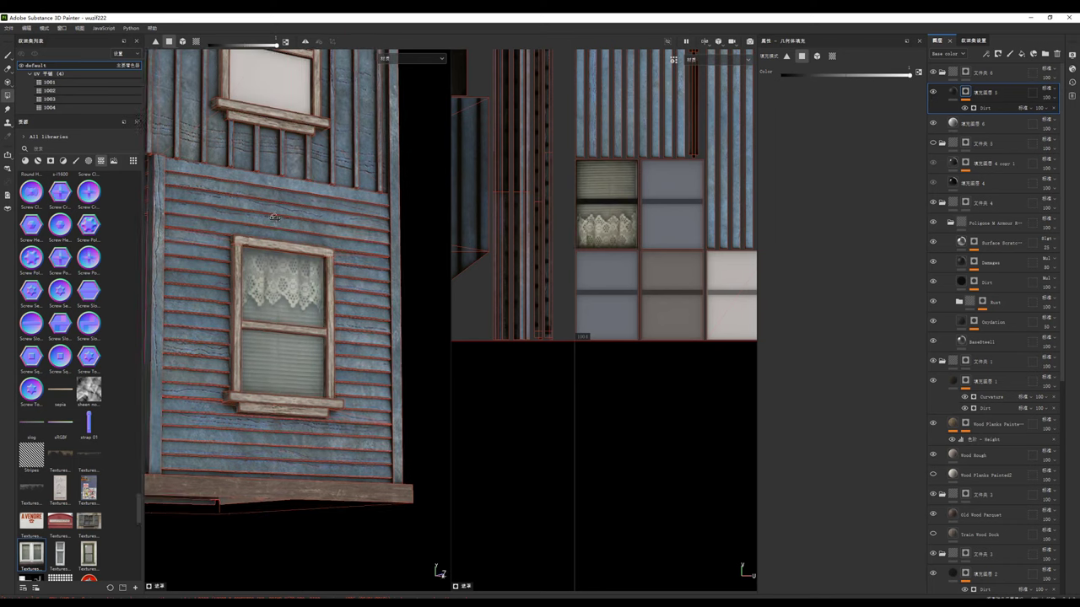
pyautogui.click(983, 108)
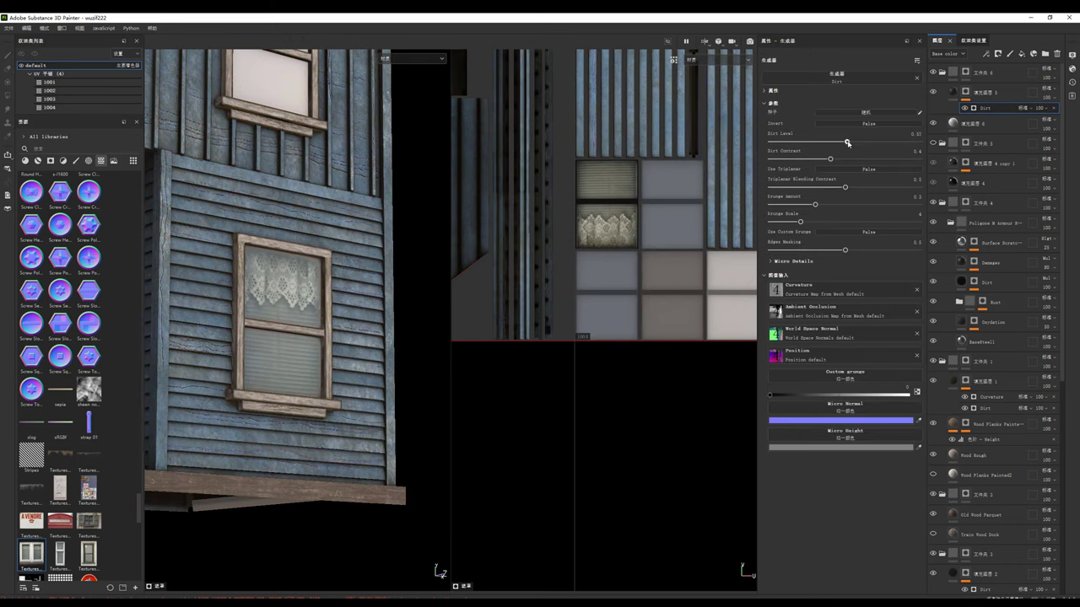
pyautogui.moveTo(846, 142)
pyautogui.mouseDown()
pyautogui.moveTo(865, 143)
pyautogui.moveTo(829, 161)
pyautogui.mouseUp()
pyautogui.keyDown('alt'); pyautogui.moveTo(324, 260); pyautogui.dragTo(306, 256); pyautogui.keyUp('alt')
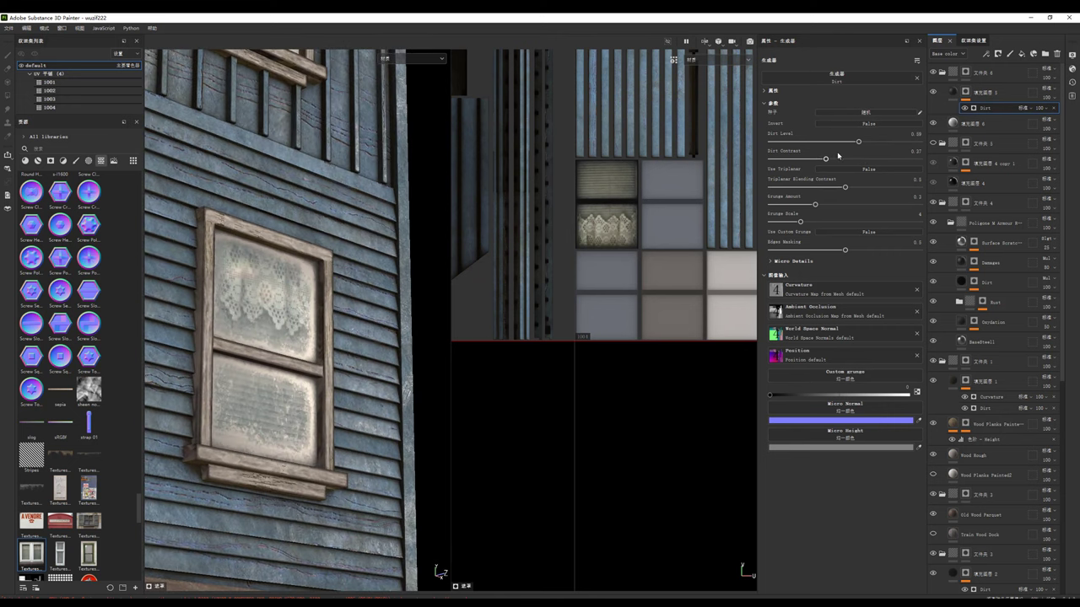
pyautogui.moveTo(858, 141); pyautogui.dragTo(827, 142)
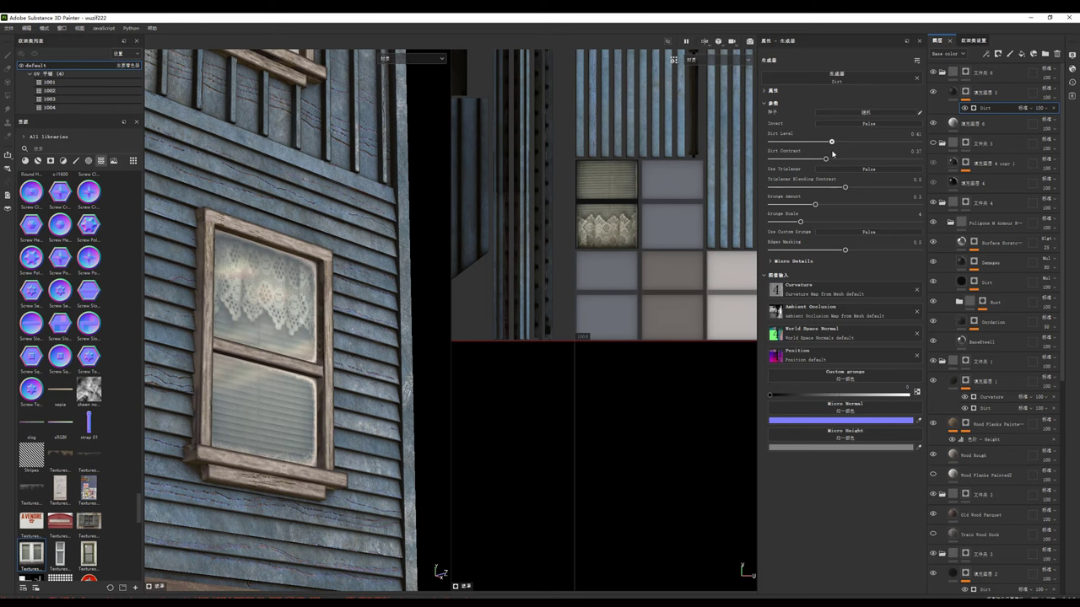
pyautogui.keyDown('alt'); pyautogui.moveTo(279, 321); pyautogui.dragTo(321, 312); pyautogui.keyUp('alt')
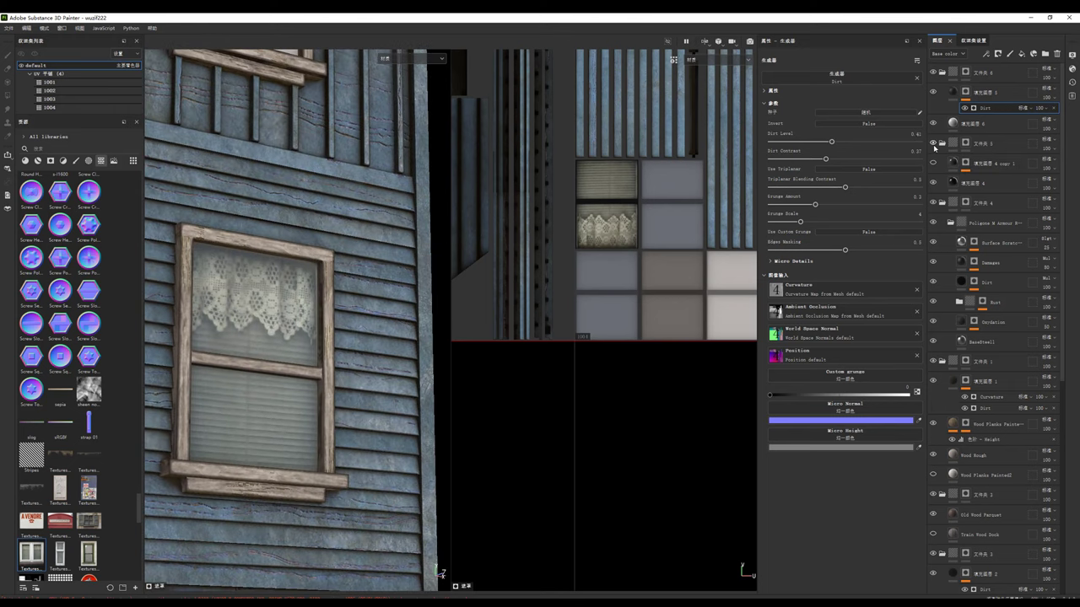
pyautogui.moveTo(953, 163)
pyautogui.mouseDown()
pyautogui.moveTo(1003, 94)
pyautogui.moveTo(949, 122)
pyautogui.mouseUp()
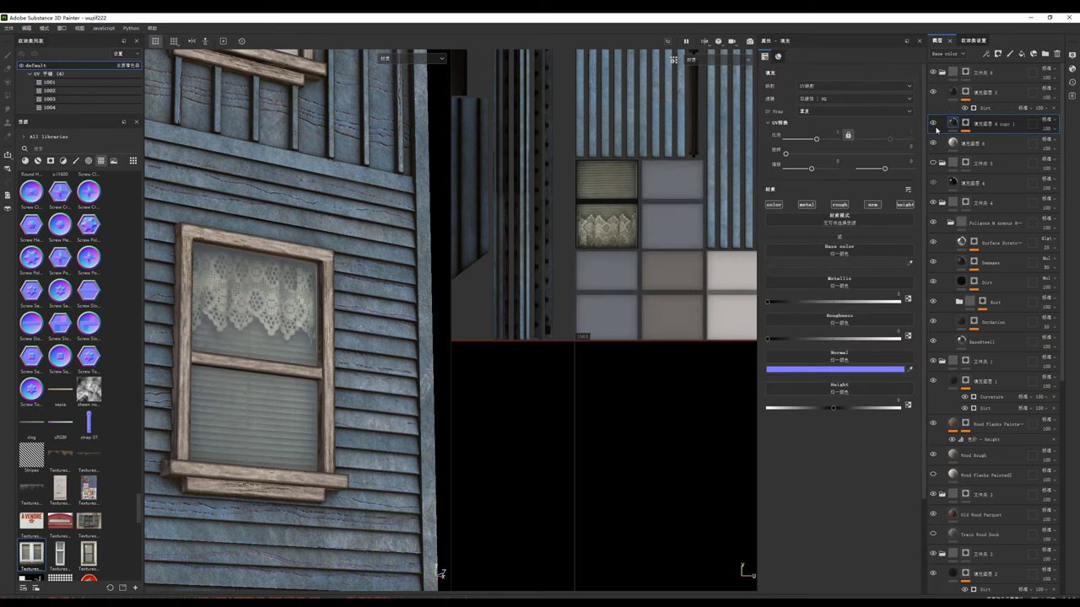
# Step: Compare 填充图层 4 copy 1 on and off, then set its roughness to about 0.5031 with metallic 0
pyautogui.keyDown('alt'); pyautogui.moveTo(224, 241); pyautogui.dragTo(316, 218); pyautogui.keyUp('alt')
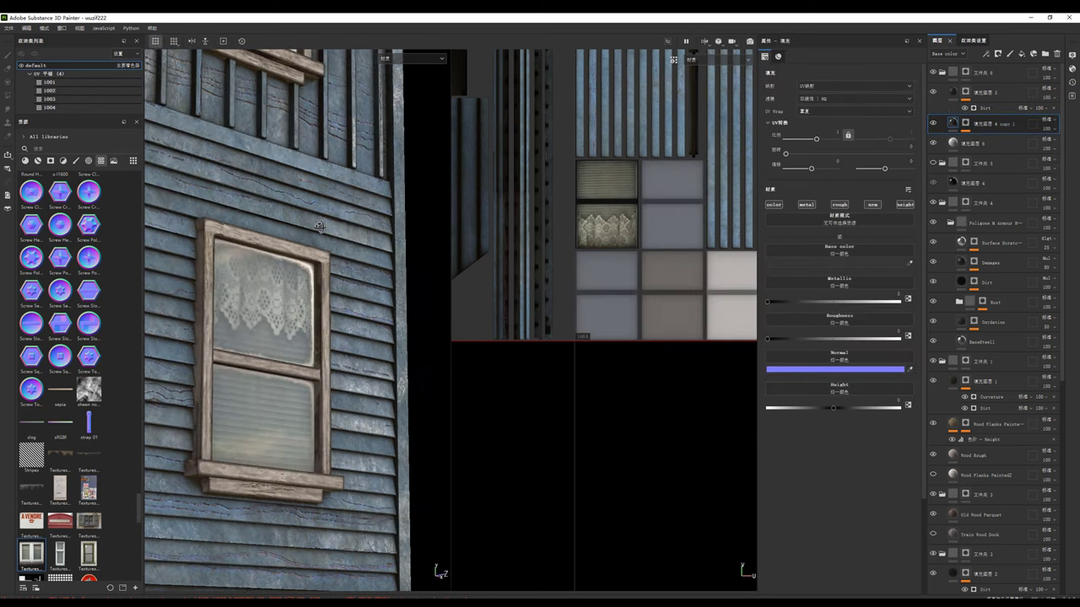
pyautogui.click(932, 123)
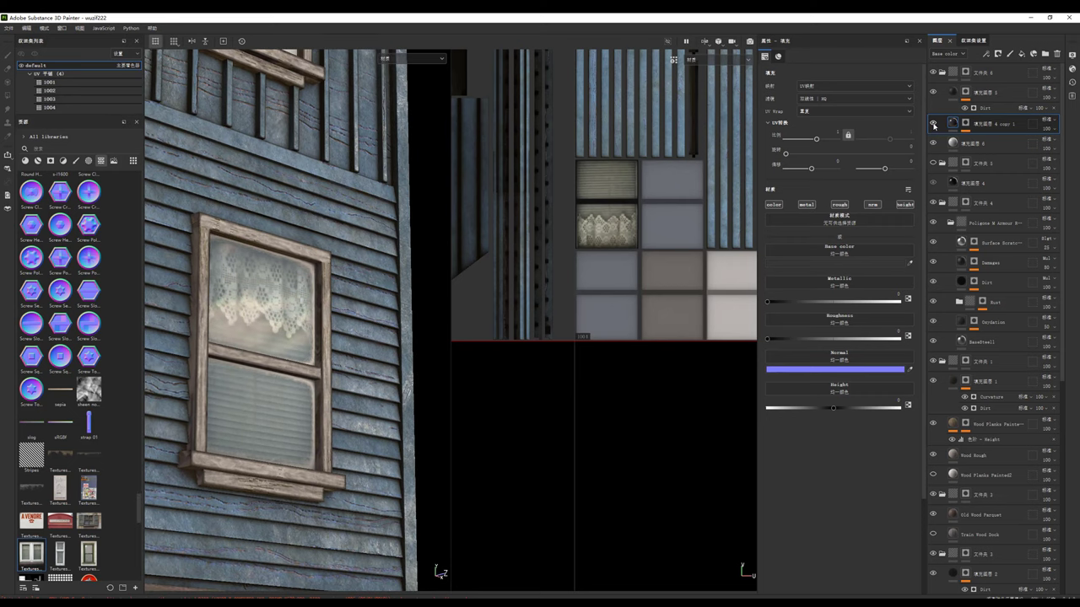
pyautogui.click(933, 123)
pyautogui.click(933, 123)
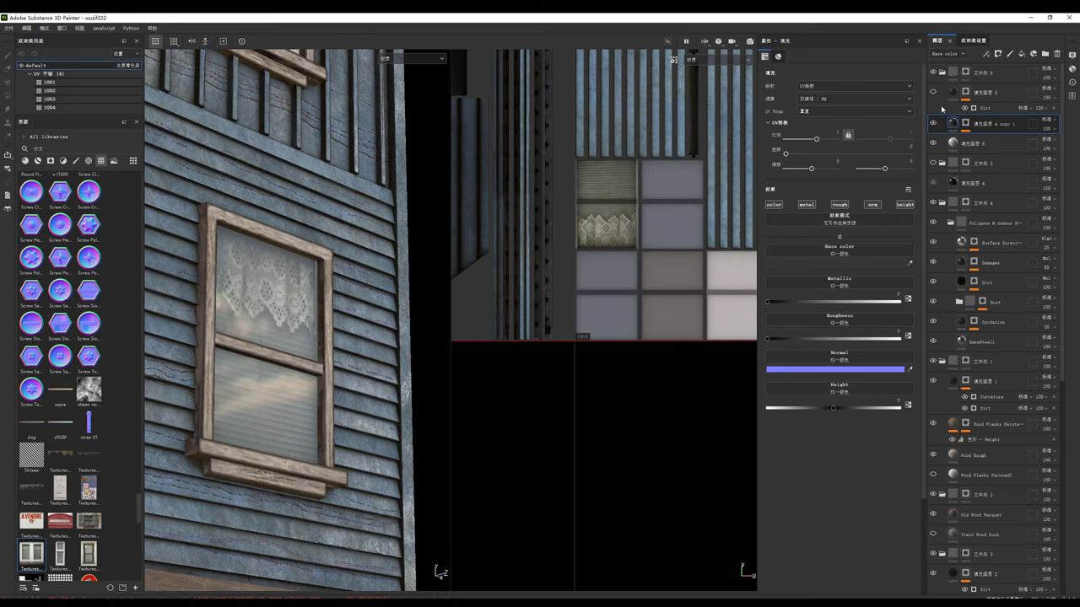
pyautogui.click(933, 123)
pyautogui.moveTo(813, 302); pyautogui.dragTo(764, 302)
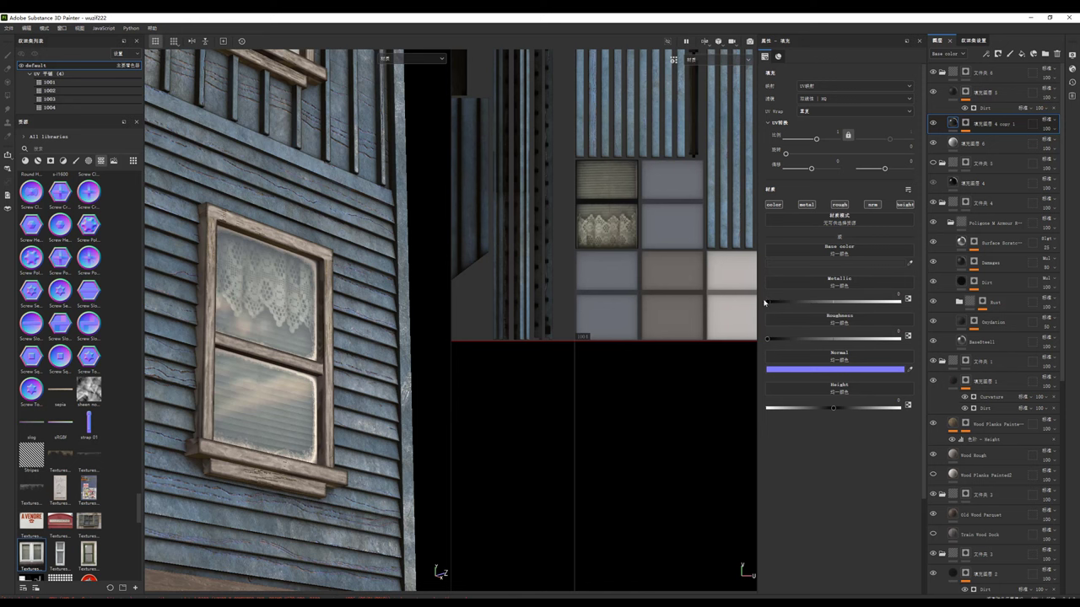
pyautogui.moveTo(809, 338); pyautogui.dragTo(834, 338)
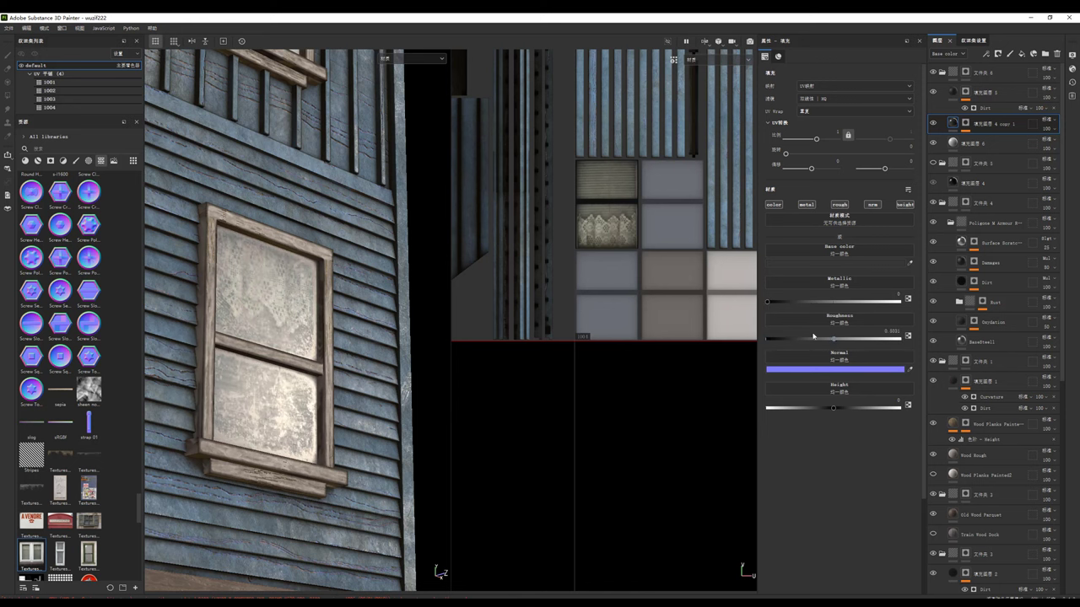
pyautogui.moveTo(270, 314)
pyautogui.keyDown('alt'); pyautogui.mouseDown()
pyautogui.moveTo(262, 319)
pyautogui.moveTo(425, 269)
pyautogui.mouseUp(); pyautogui.keyUp('alt')
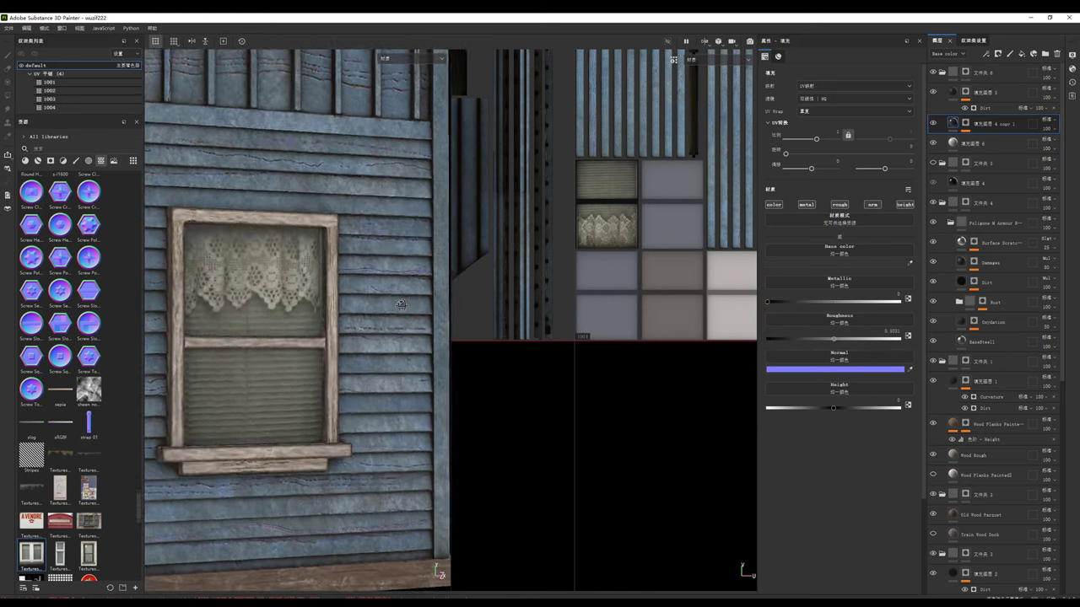
pyautogui.scroll(-5, 379, 296)
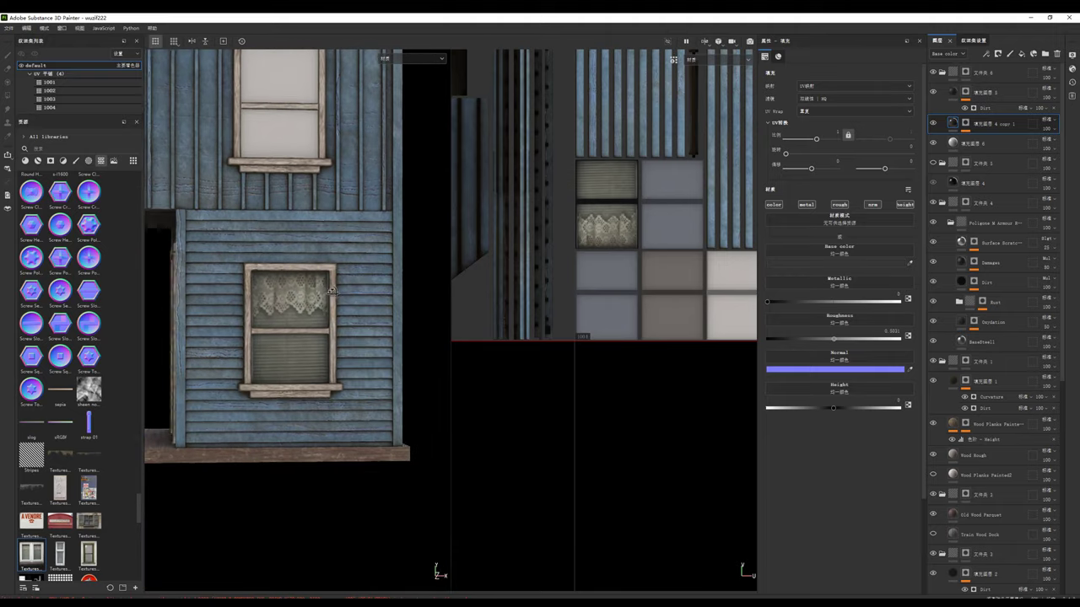
pyautogui.moveTo(425, 269)
pyautogui.keyDown('alt'); pyautogui.mouseDown()
pyautogui.moveTo(329, 329)
pyautogui.moveTo(380, 329)
pyautogui.mouseUp(); pyautogui.keyUp('alt')
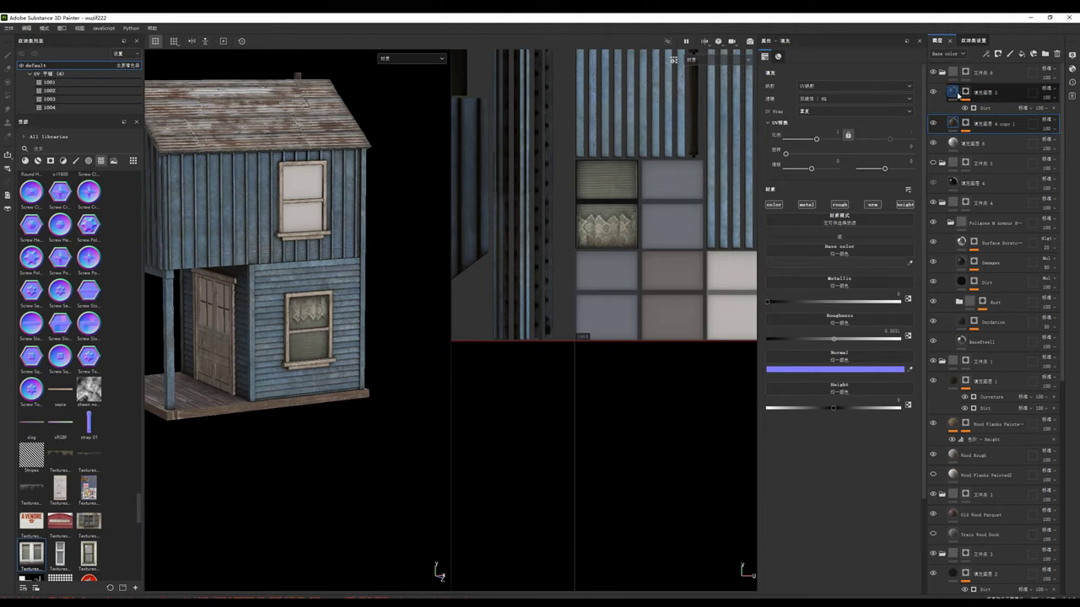
# Step: Give fill layer 6 an HSL Perceptive filter: hue 0.571, saturation 0.514, lightness 0.451
pyautogui.rightClick(953, 142)
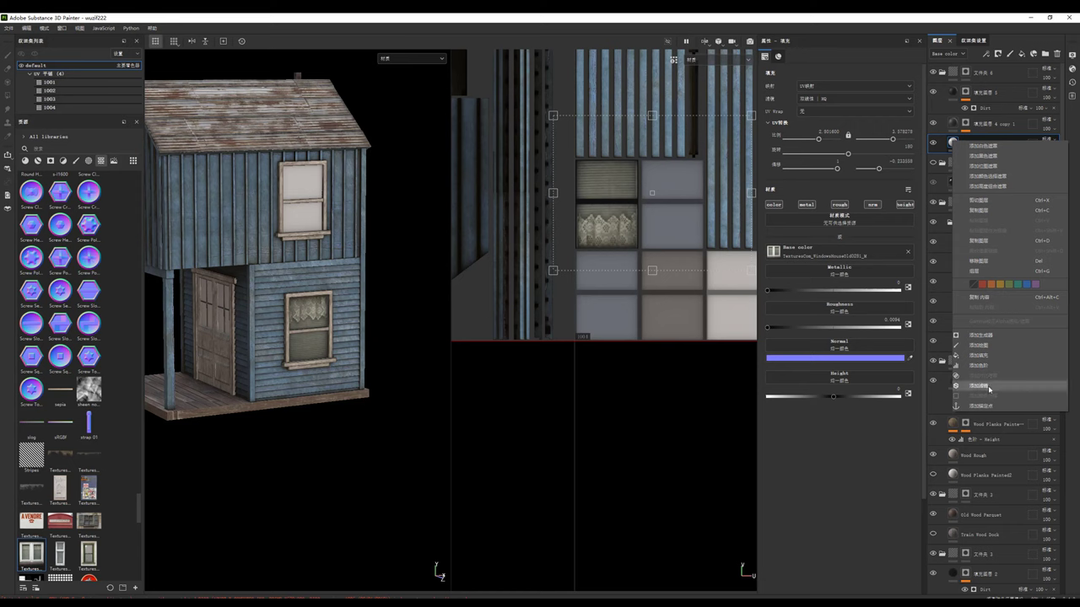
pyautogui.click(978, 385)
pyautogui.click(840, 90)
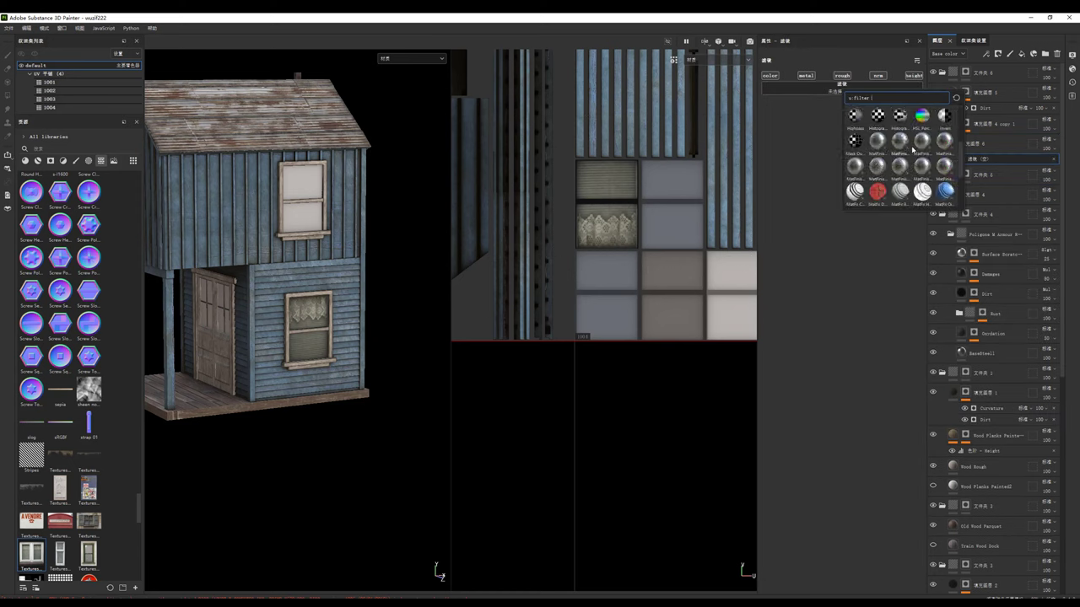
pyautogui.click(921, 116)
pyautogui.moveTo(843, 179); pyautogui.dragTo(828, 180)
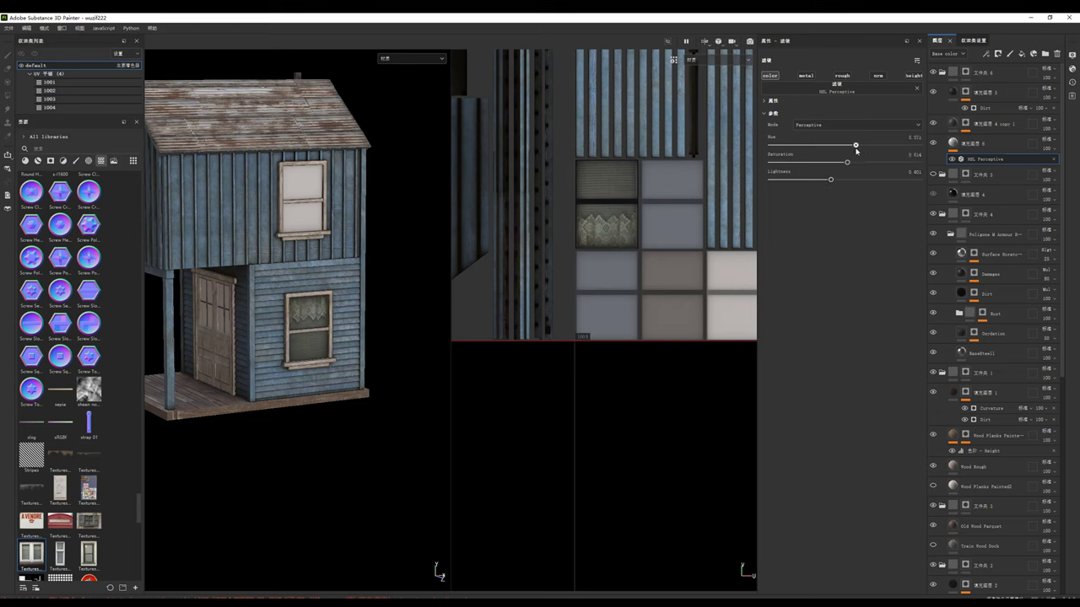
pyautogui.scroll(3, 328, 294)
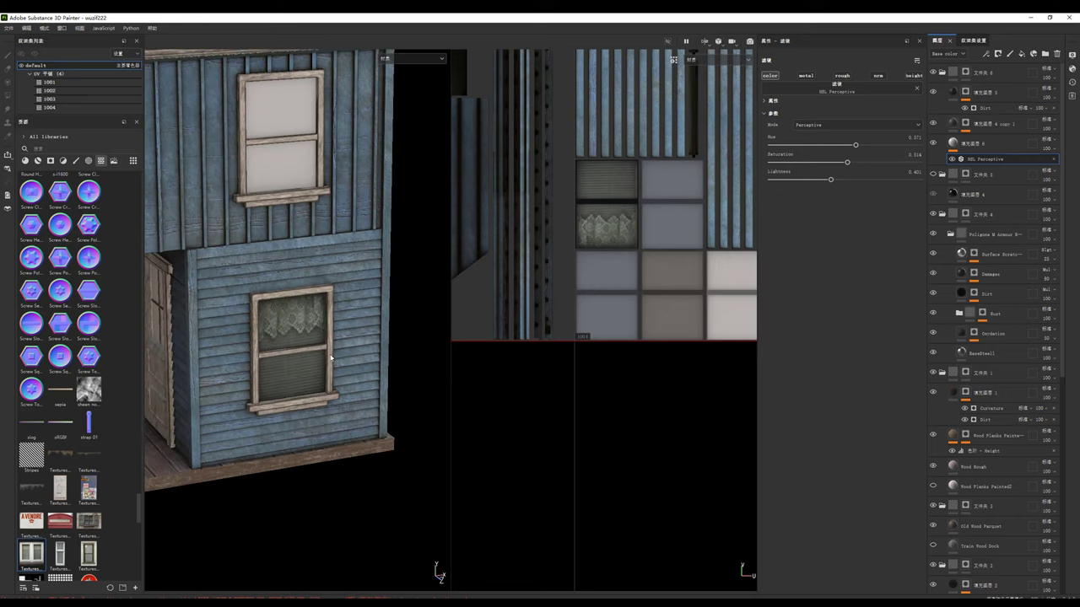
# Step: Duplicate window folder 6 and polygon-fill its mask on the neighbouring window tile
pyautogui.scroll(3, 328, 294)
pyautogui.click(966, 73)
pyautogui.press('4')
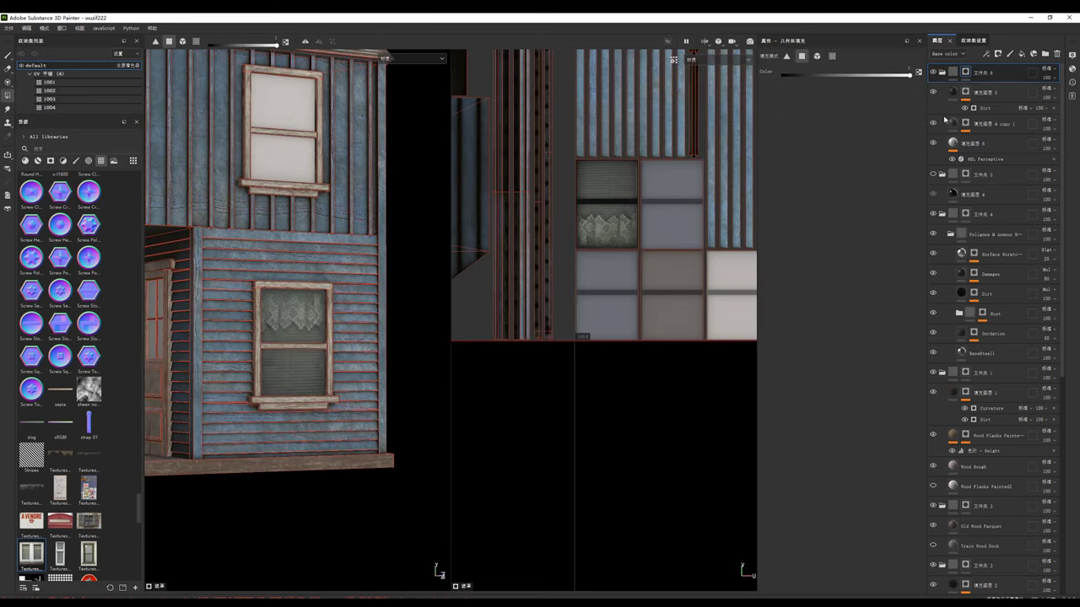
pyautogui.rightClick(966, 72)
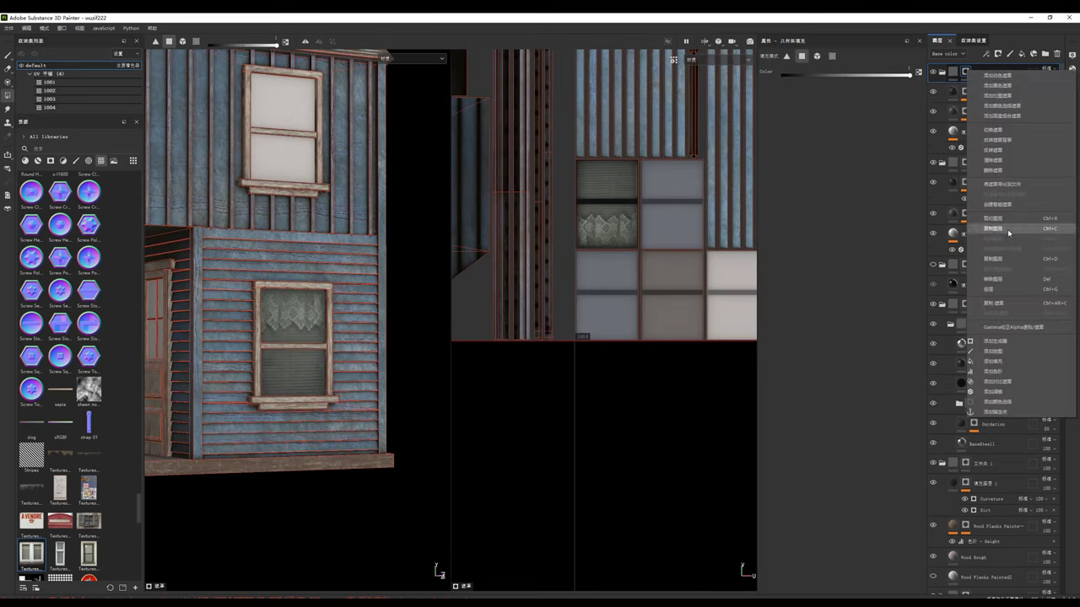
pyautogui.click(1013, 163)
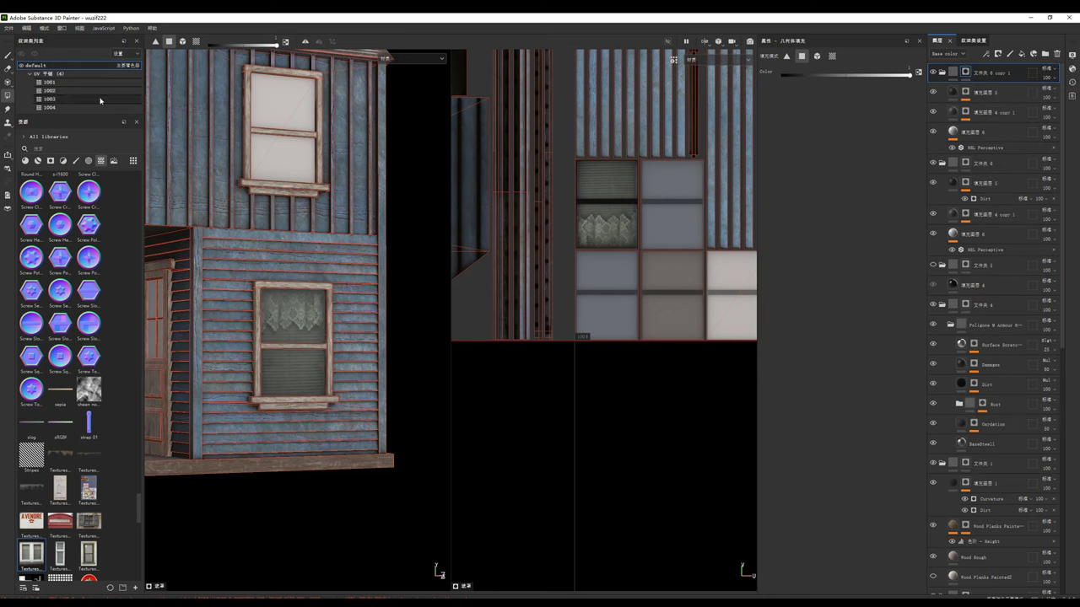
pyautogui.click(651, 216)
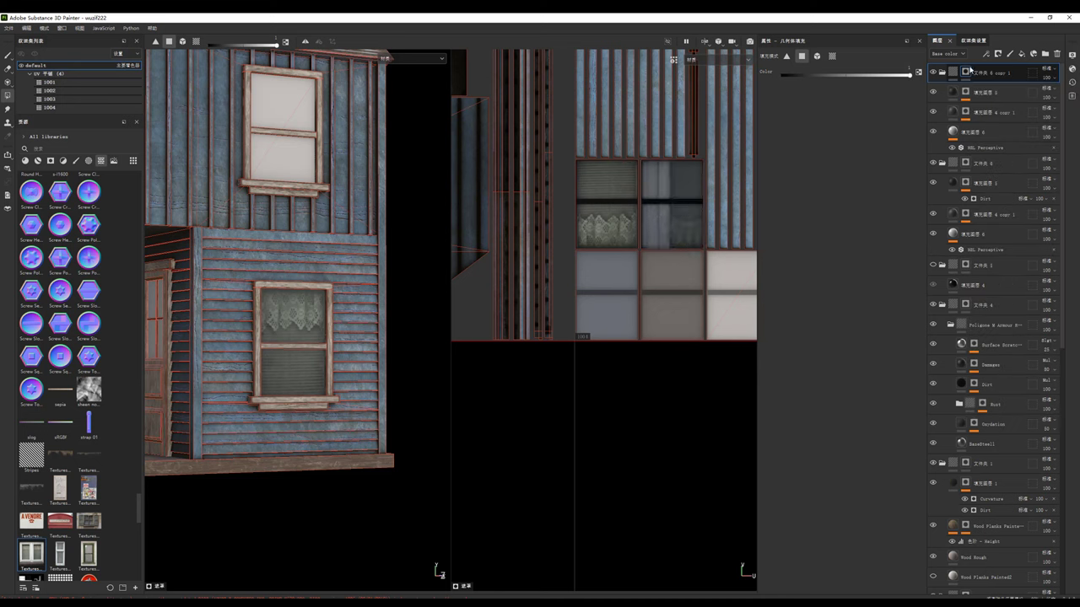
# Step: Shift the copy's curtain texture left to line up with the new window tile
pyautogui.click(977, 136)
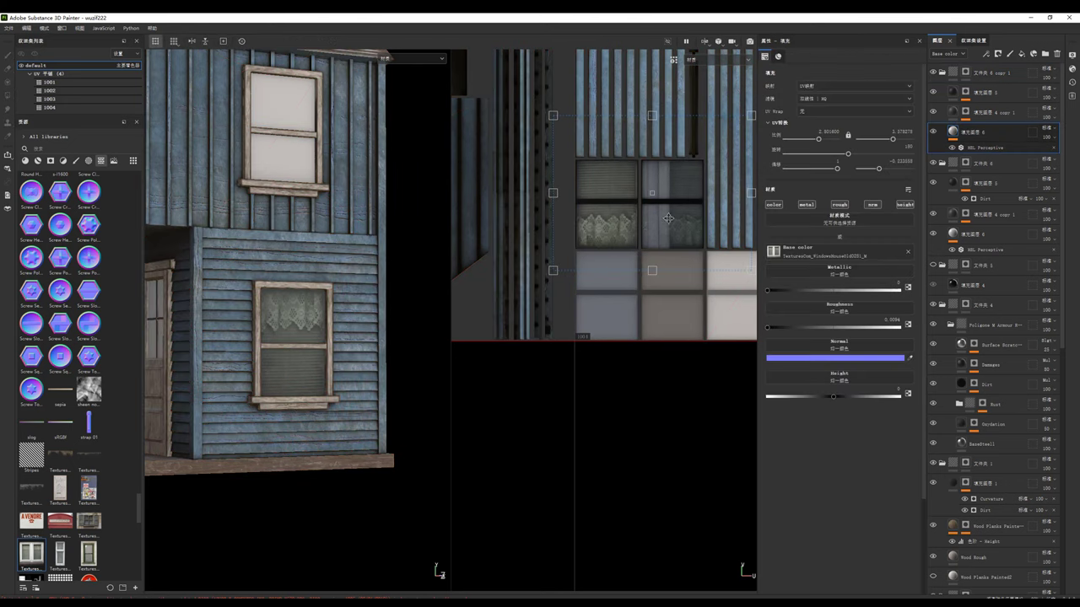
pyautogui.moveTo(705, 219); pyautogui.dragTo(628, 225)
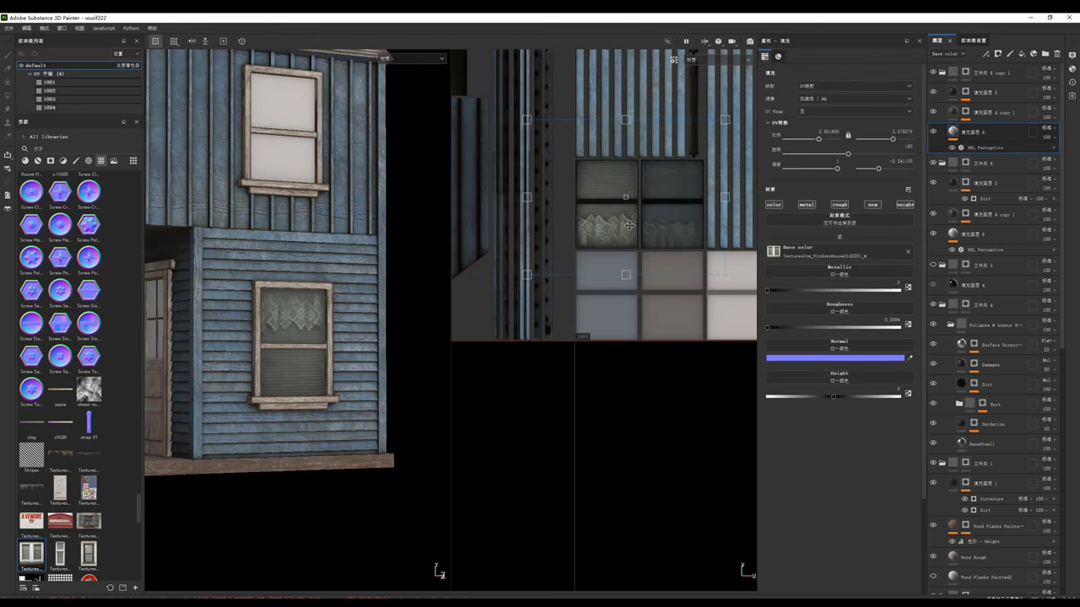
pyautogui.scroll(-3, 296, 296)
pyautogui.moveTo(295, 295)
pyautogui.keyDown('alt'); pyautogui.mouseDown()
pyautogui.moveTo(366, 313)
pyautogui.moveTo(253, 301)
pyautogui.moveTo(309, 290)
pyautogui.mouseUp(); pyautogui.keyUp('alt')
pyautogui.click(993, 75)
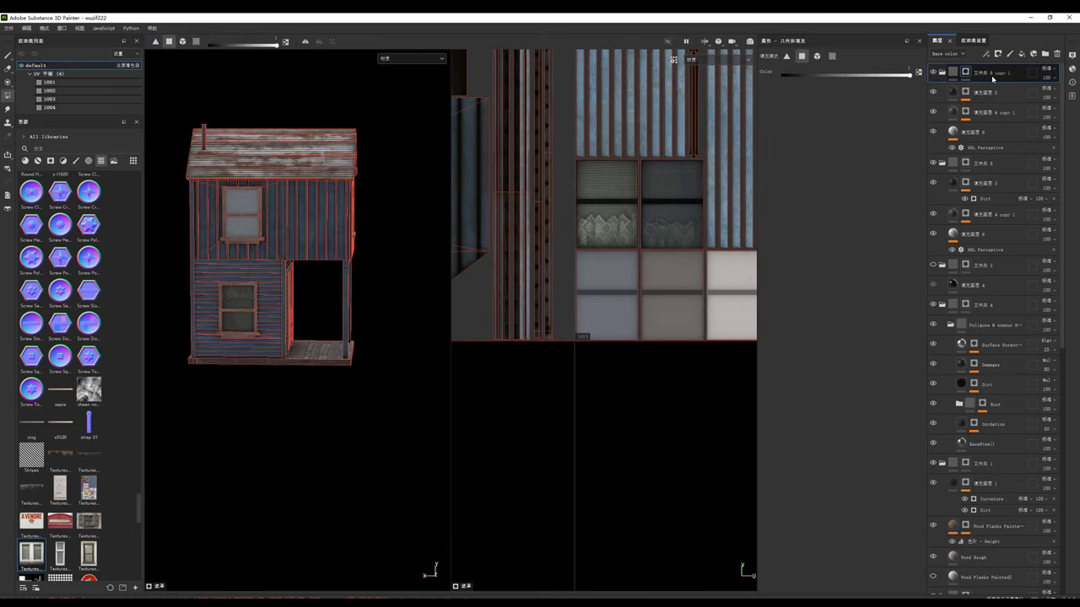
# Step: Create 文件夹 6 copy 2 on another window tile, shifting its texture down to fit
pyautogui.rightClick(966, 71)
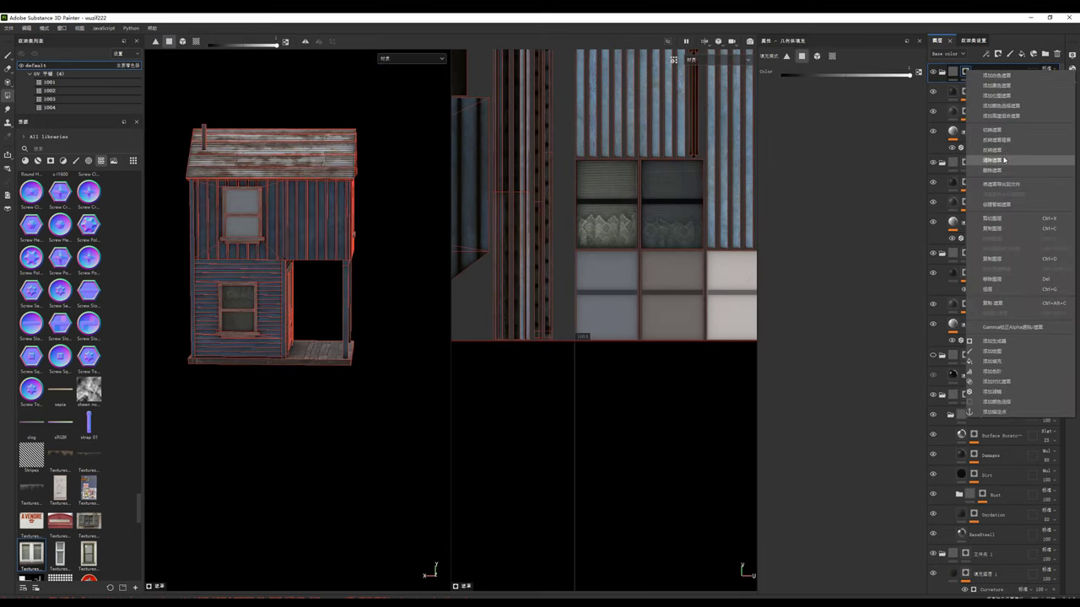
pyautogui.click(858, 85)
pyautogui.click(602, 279)
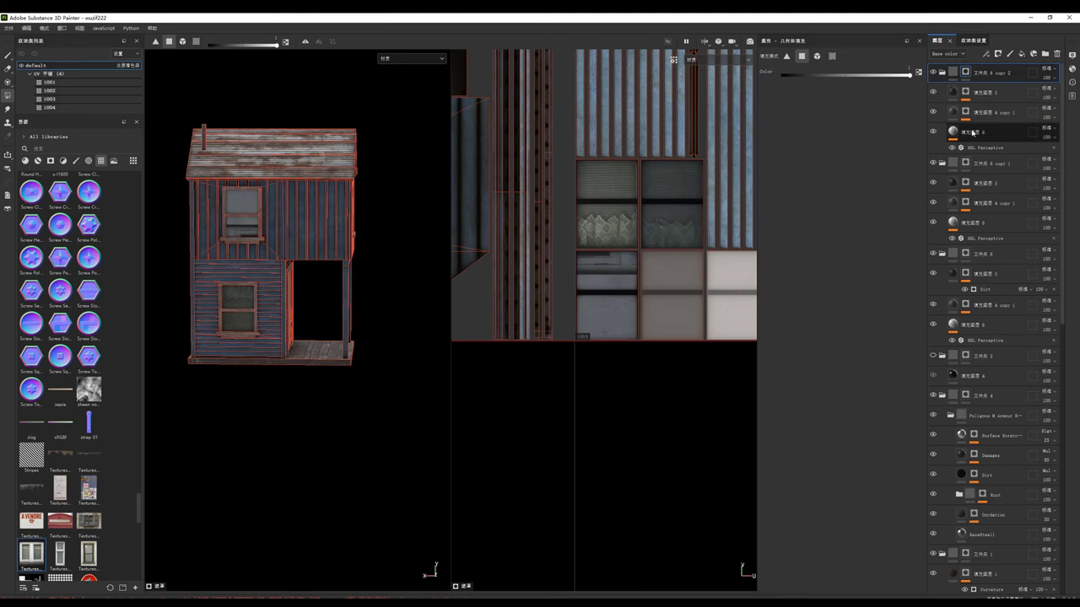
pyautogui.moveTo(623, 241); pyautogui.dragTo(624, 274)
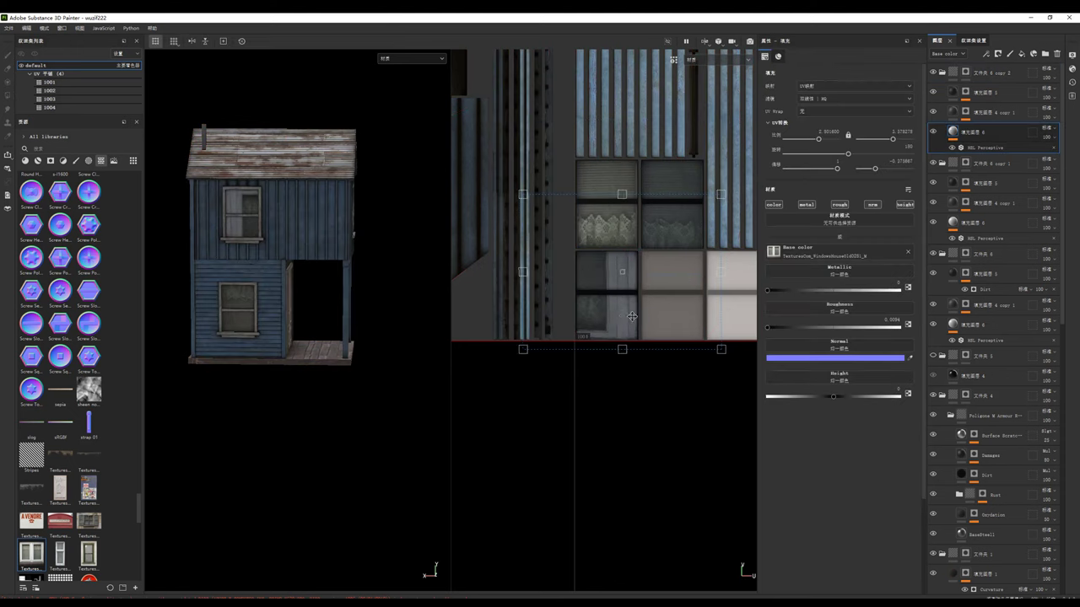
pyautogui.scroll(4, 658, 295)
pyautogui.moveTo(669, 312); pyautogui.dragTo(677, 320)
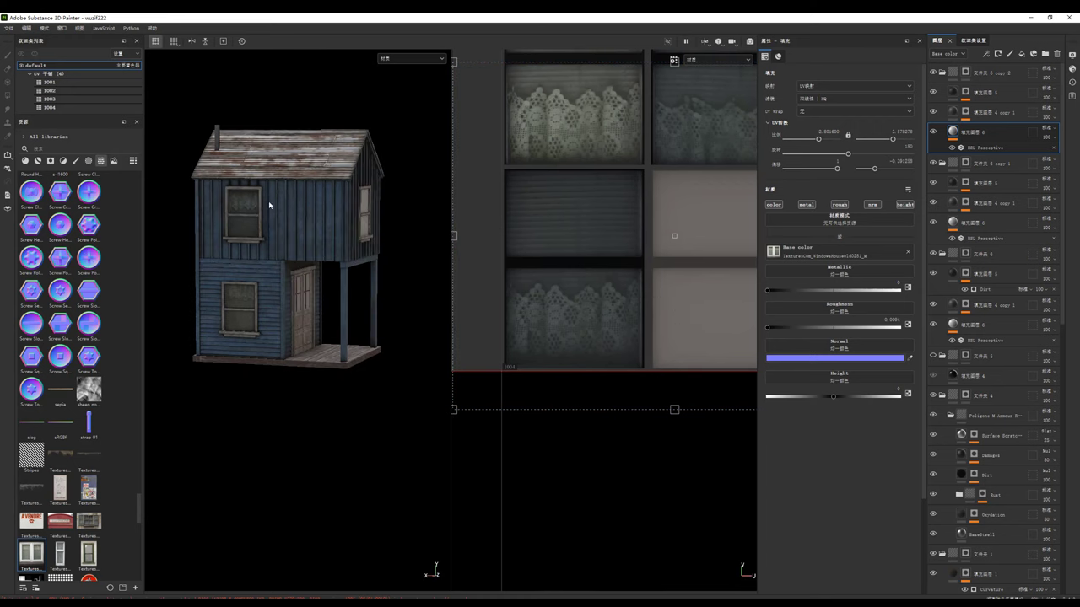
# Step: Create copy 3 and slide its curtain texture into the next window tile
pyautogui.click(992, 75)
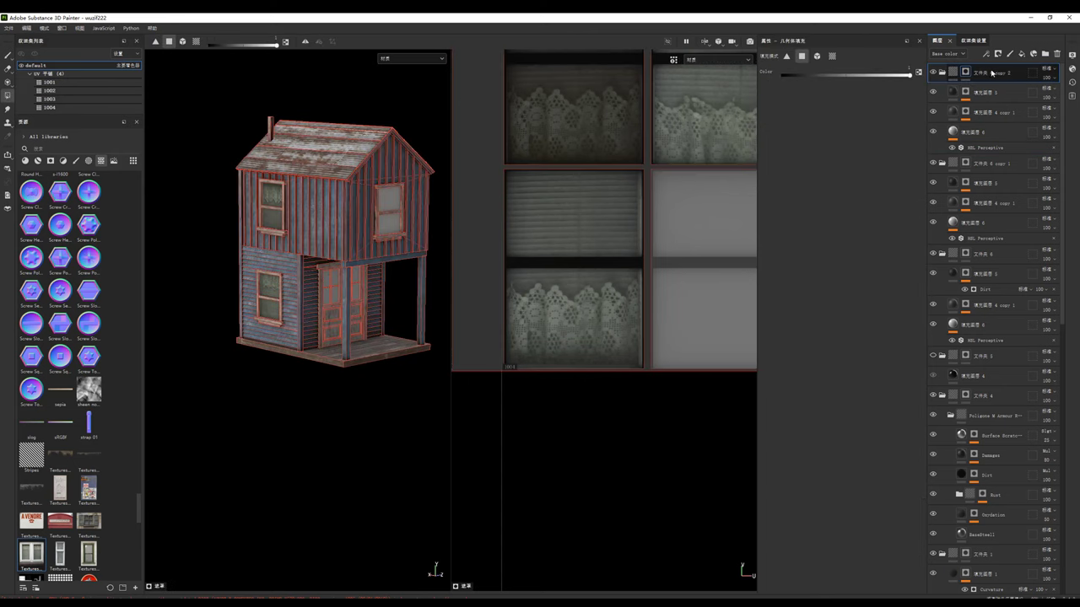
pyautogui.rightClick(992, 74)
pyautogui.click(1012, 152)
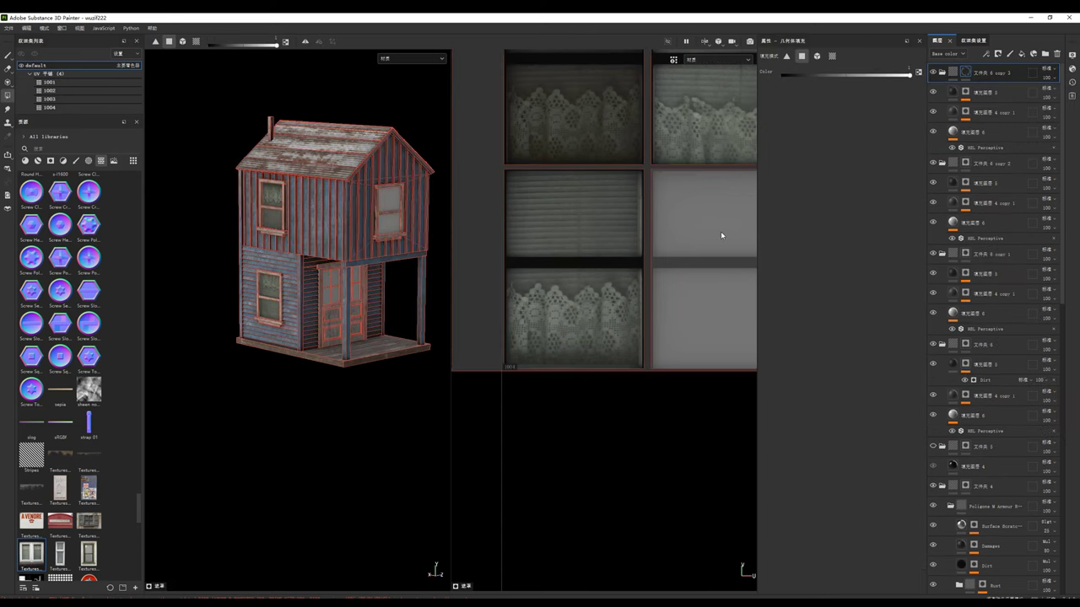
pyautogui.click(977, 131)
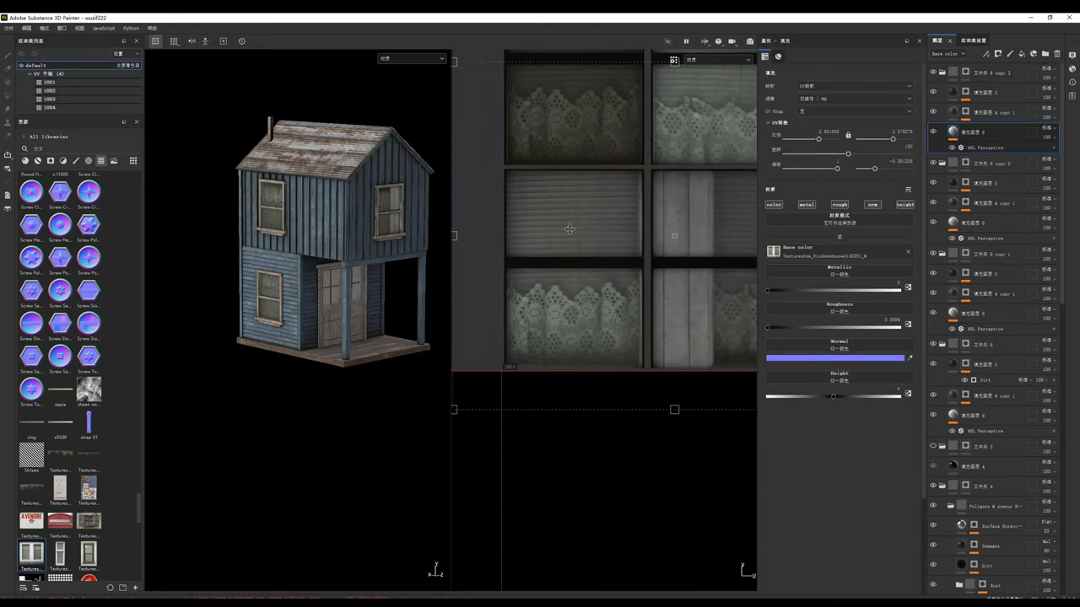
pyautogui.moveTo(569, 229); pyautogui.dragTo(610, 207)
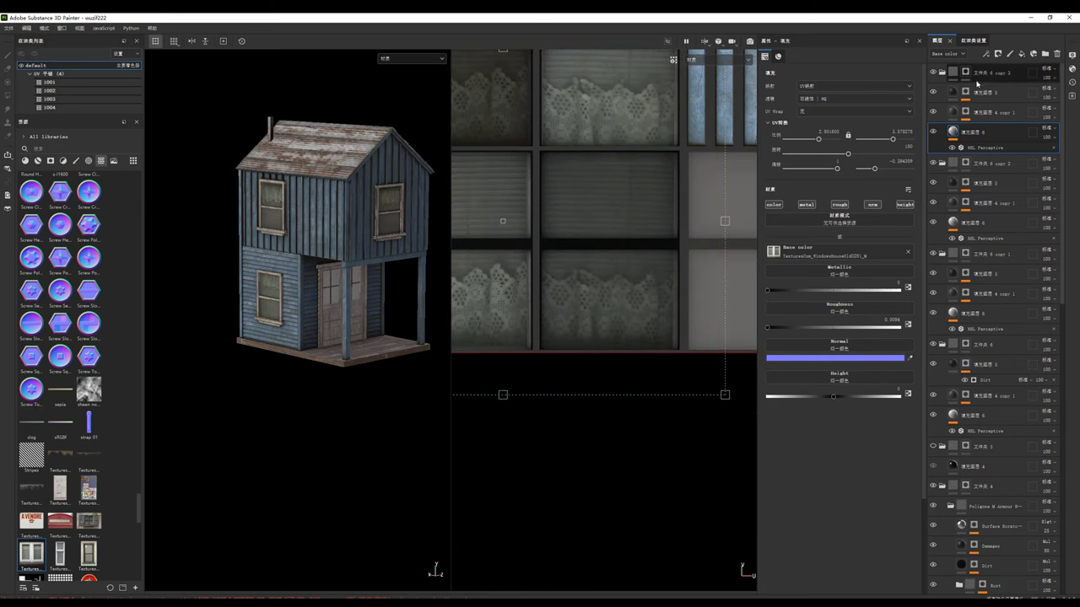
# Step: Create copy 4 and slide its lace texture into the right-hand window tile
pyautogui.click(966, 73)
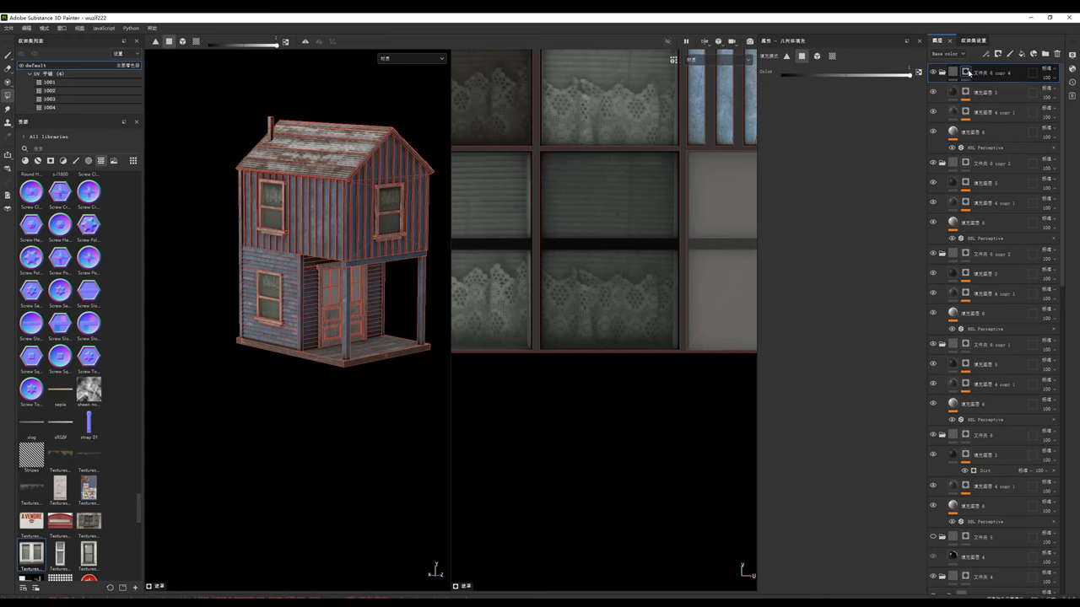
pyautogui.rightClick(967, 71)
pyautogui.click(1000, 160)
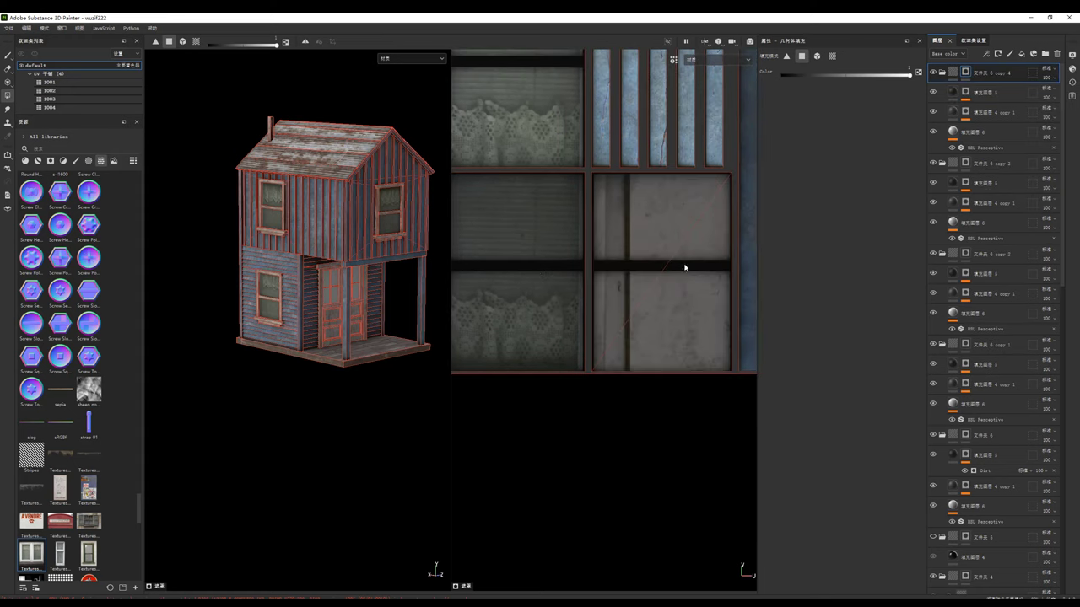
pyautogui.click(983, 132)
pyautogui.moveTo(572, 253); pyautogui.dragTo(719, 254)
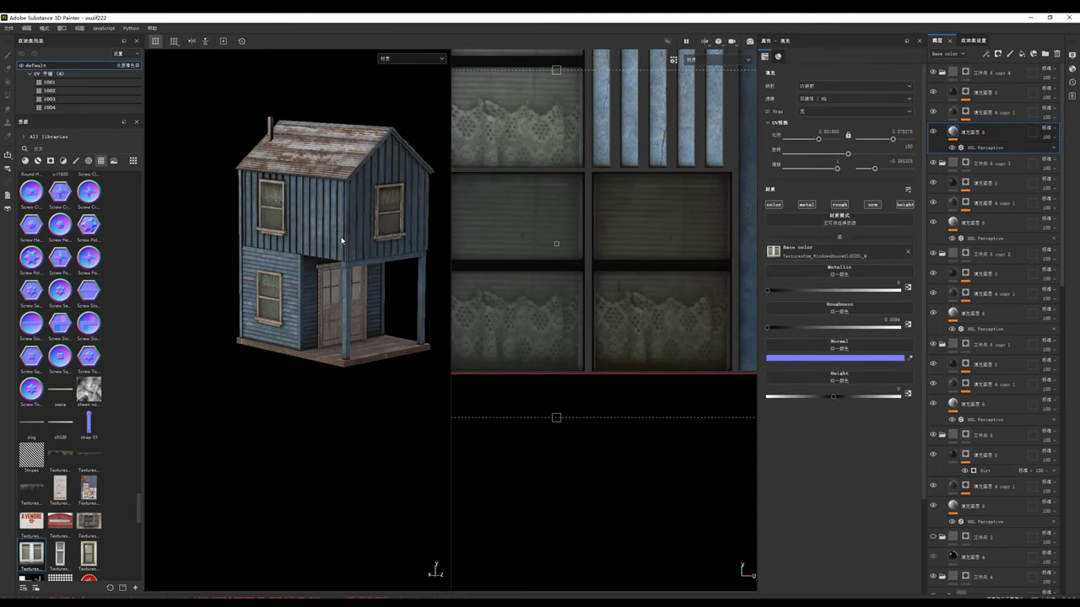
pyautogui.keyDown('alt'); pyautogui.moveTo(341, 241); pyautogui.dragTo(371, 241); pyautogui.keyUp('alt')
# Step: Duplicate the top window folder and bring the wood wall tile into view
pyautogui.click(1001, 74)
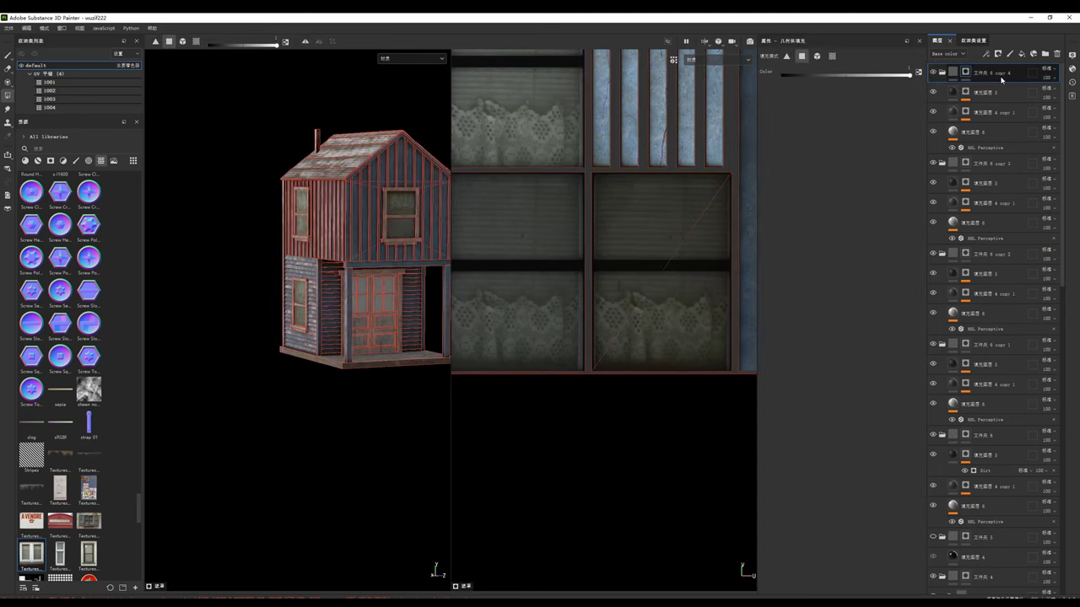
pyautogui.rightClick(969, 73)
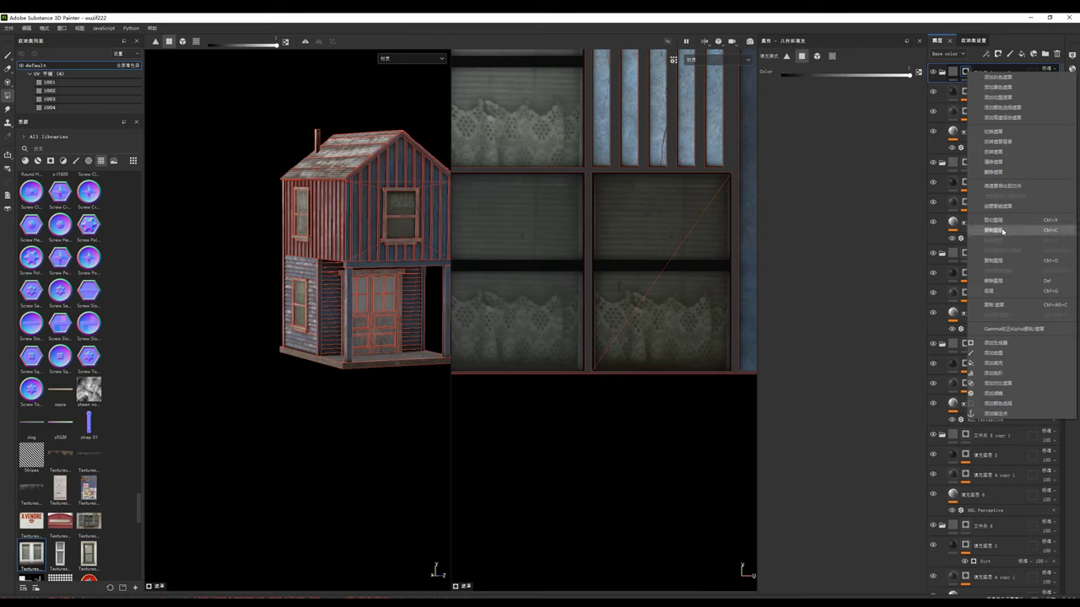
pyautogui.click(1010, 161)
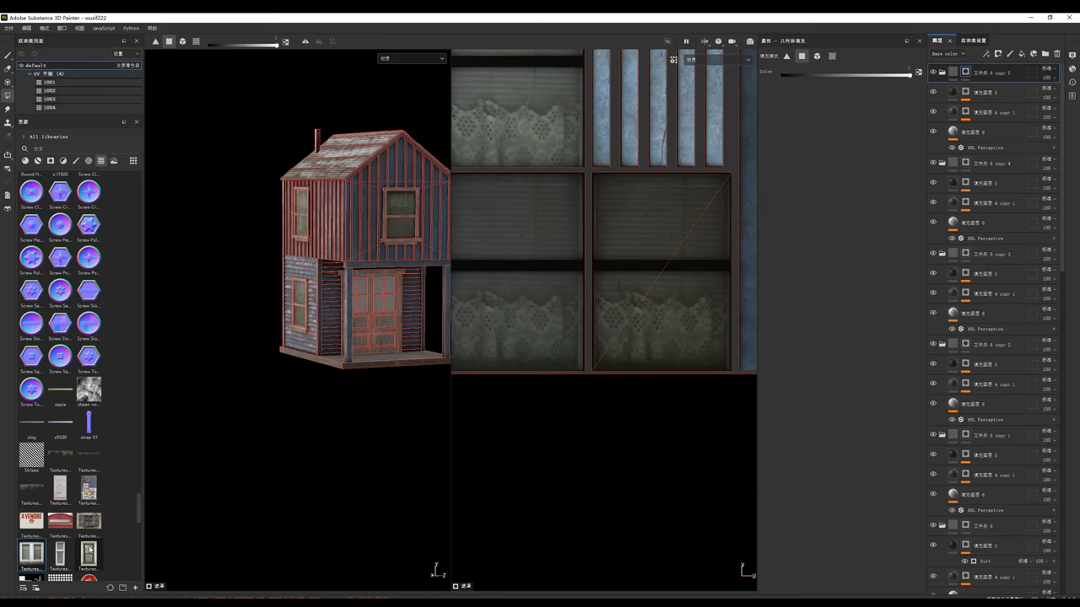
pyautogui.scroll(-2, 89, 549)
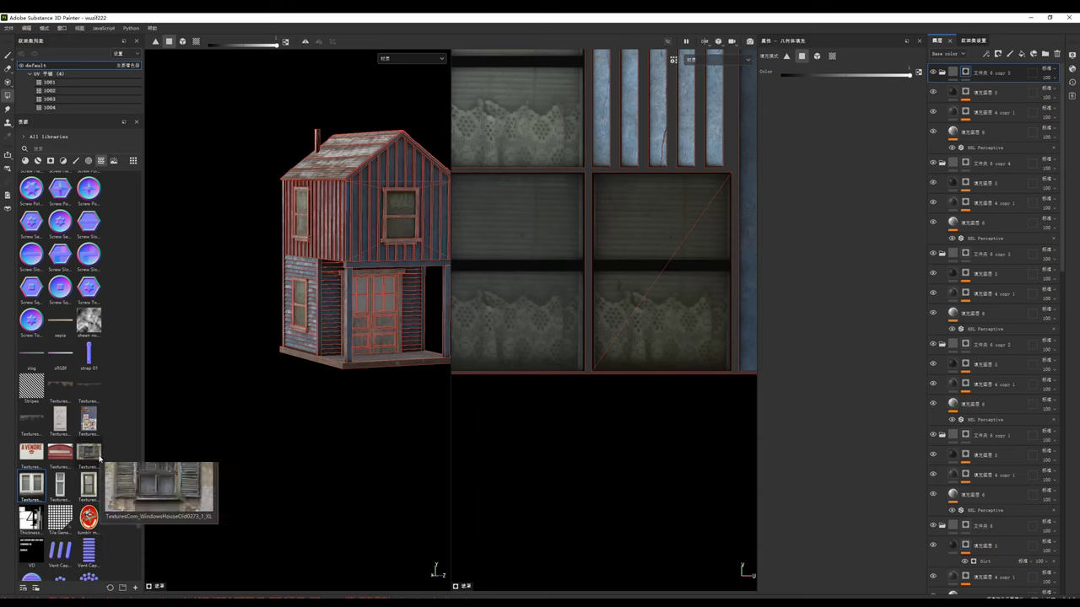
pyautogui.moveTo(88, 483)
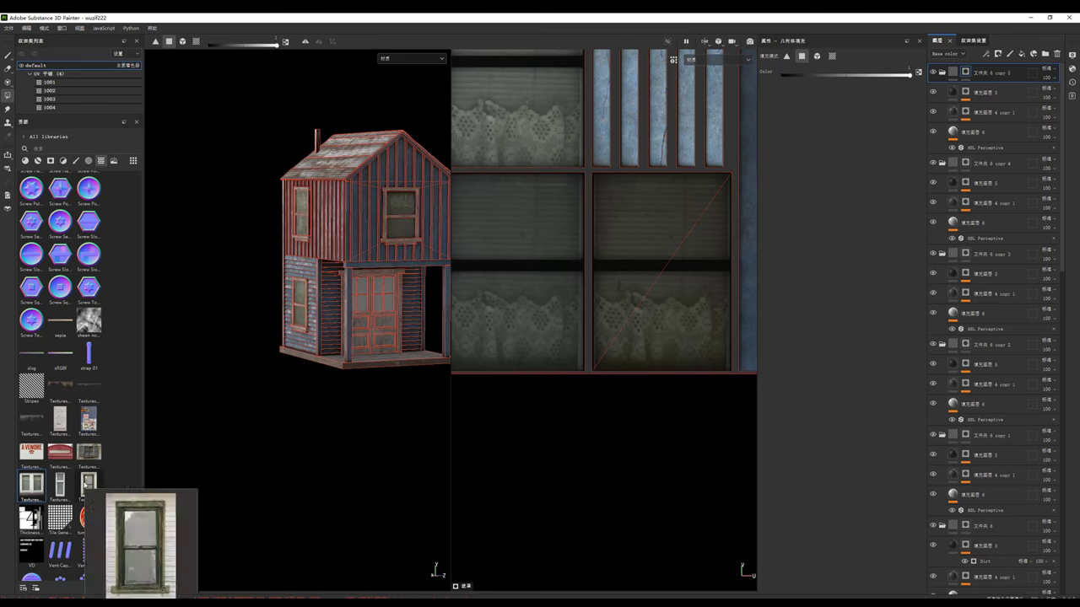
pyautogui.scroll(-2, 544, 371)
pyautogui.scroll(-3, 578, 353)
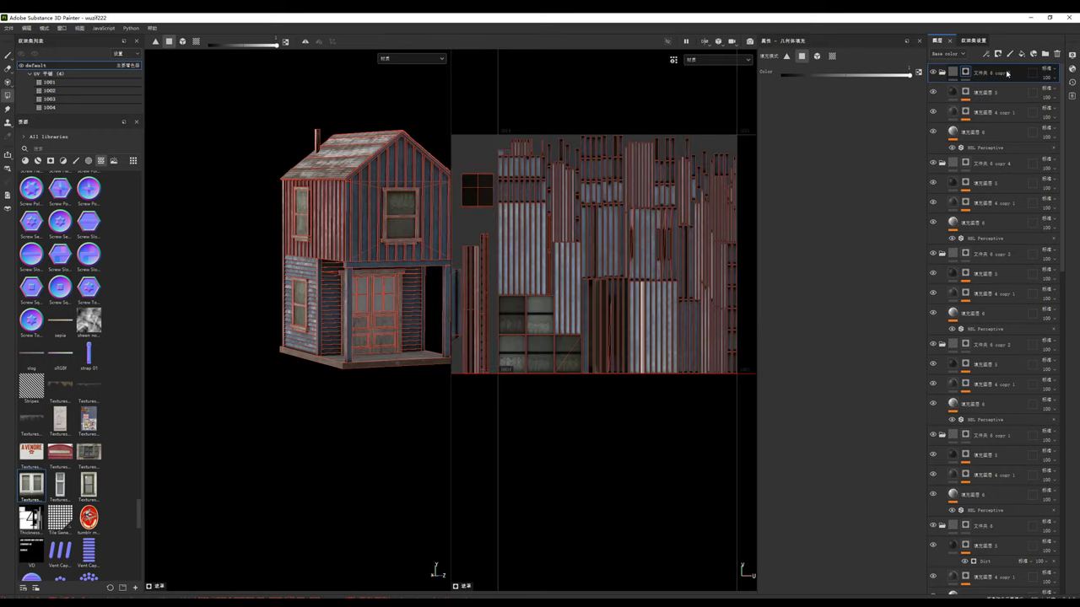
pyautogui.moveTo(601, 226); pyautogui.dragTo(853, 165, button='middle')
pyautogui.moveTo(569, 178); pyautogui.dragTo(785, 232, button='middle')
pyautogui.scroll(1, 574, 234)
pyautogui.scroll(2, 557, 221)
pyautogui.scroll(1, 558, 221)
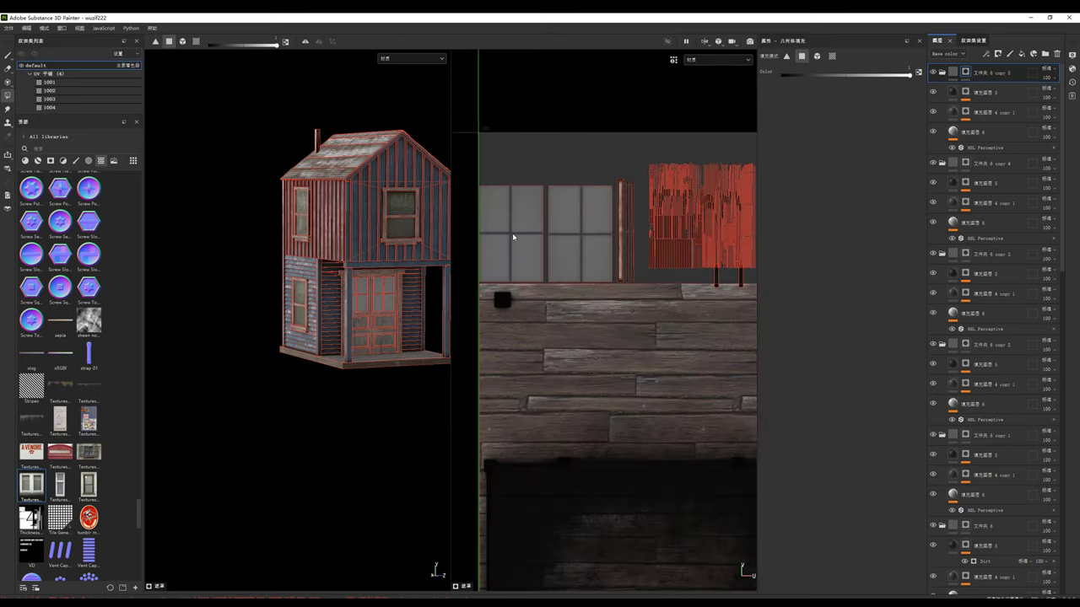
# Step: Move the new copy's window texture toward the front door area
pyautogui.keyDown('ctrl'); pyautogui.keyDown('alt'); pyautogui.rightClick(576, 281); pyautogui.keyUp('alt'); pyautogui.keyUp('ctrl')
pyautogui.scroll(-2, 608, 284)
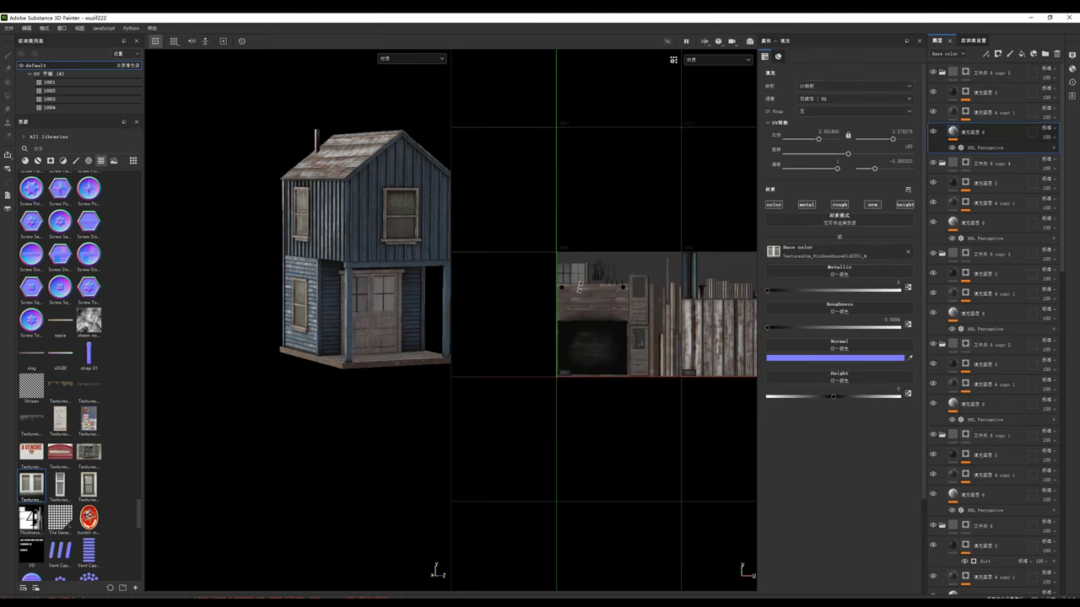
pyautogui.scroll(-2, 675, 282)
pyautogui.scroll(-1, 717, 279)
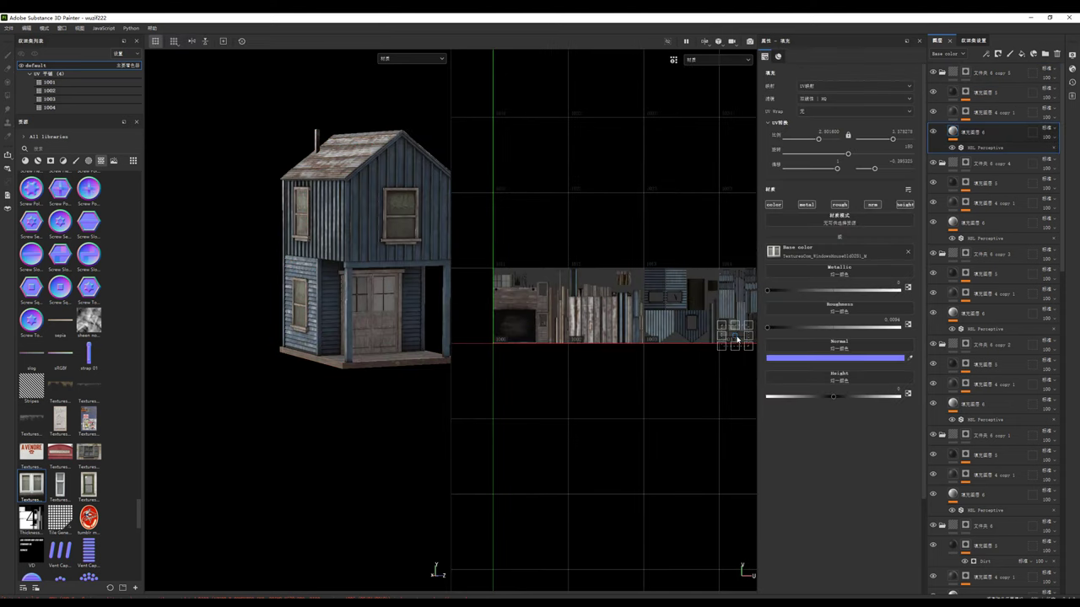
pyautogui.moveTo(733, 343)
pyautogui.mouseDown()
pyautogui.moveTo(504, 286)
pyautogui.moveTo(503, 201)
pyautogui.mouseUp()
pyautogui.scroll(2, 504, 286)
pyautogui.scroll(3, 504, 286)
# Step: Position, rotate and scale the glass-pane texture to about 2.30 over the door glass
pyautogui.moveTo(473, 253)
pyautogui.keyDown('alt'); pyautogui.mouseDown()
pyautogui.moveTo(371, 270)
pyautogui.moveTo(354, 304)
pyautogui.mouseUp(); pyautogui.keyUp('alt')
pyautogui.scroll(2, 356, 315)
pyautogui.scroll(2, 356, 315)
pyautogui.scroll(2, 356, 315)
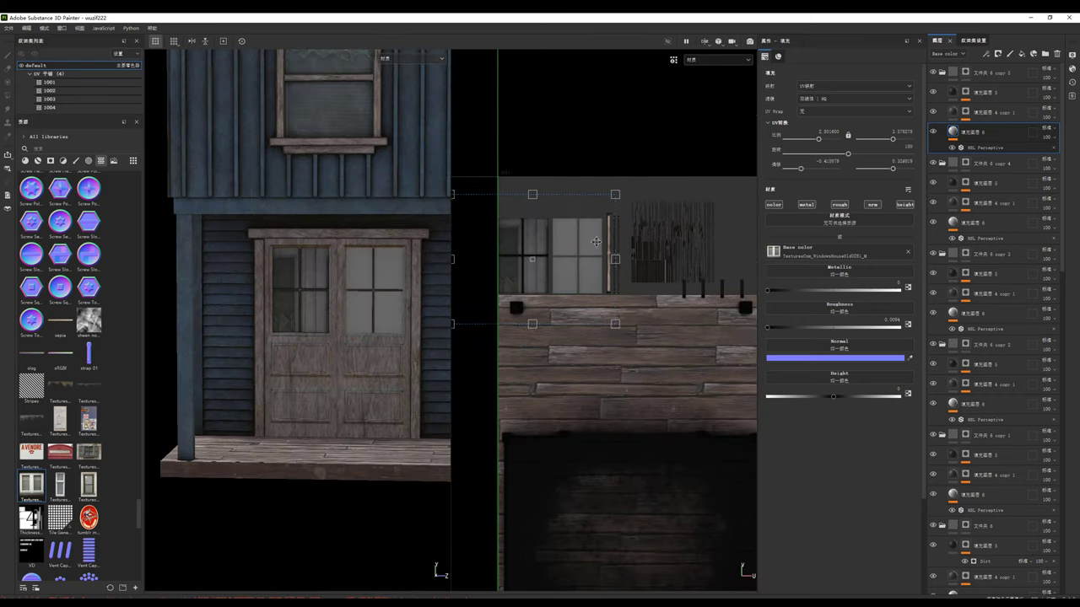
pyautogui.scroll(2, 625, 220)
pyautogui.moveTo(626, 220); pyautogui.dragTo(646, 213)
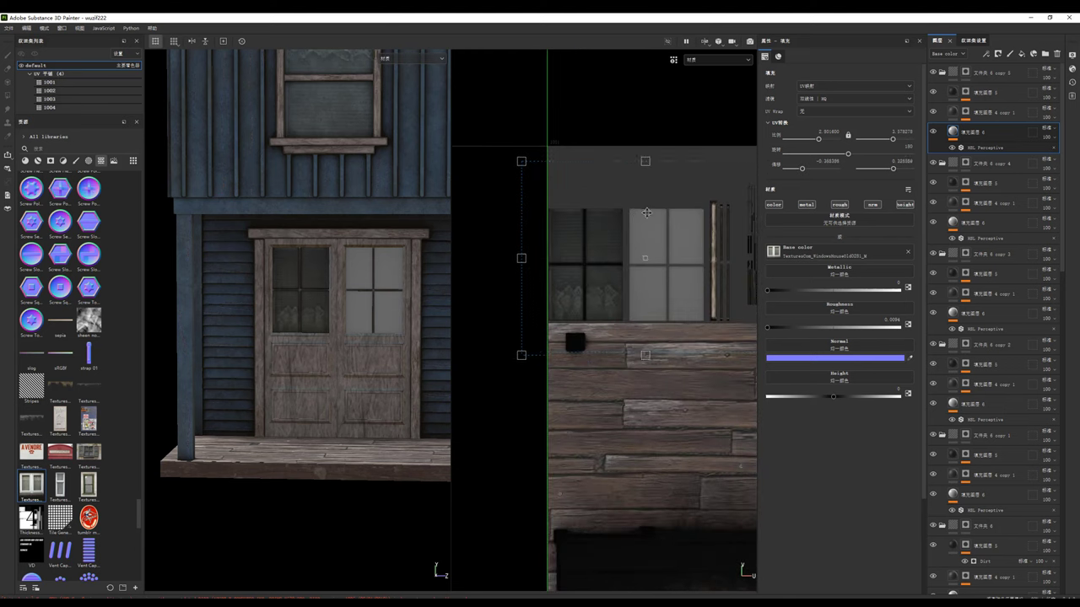
pyautogui.moveTo(646, 160); pyautogui.dragTo(643, 129)
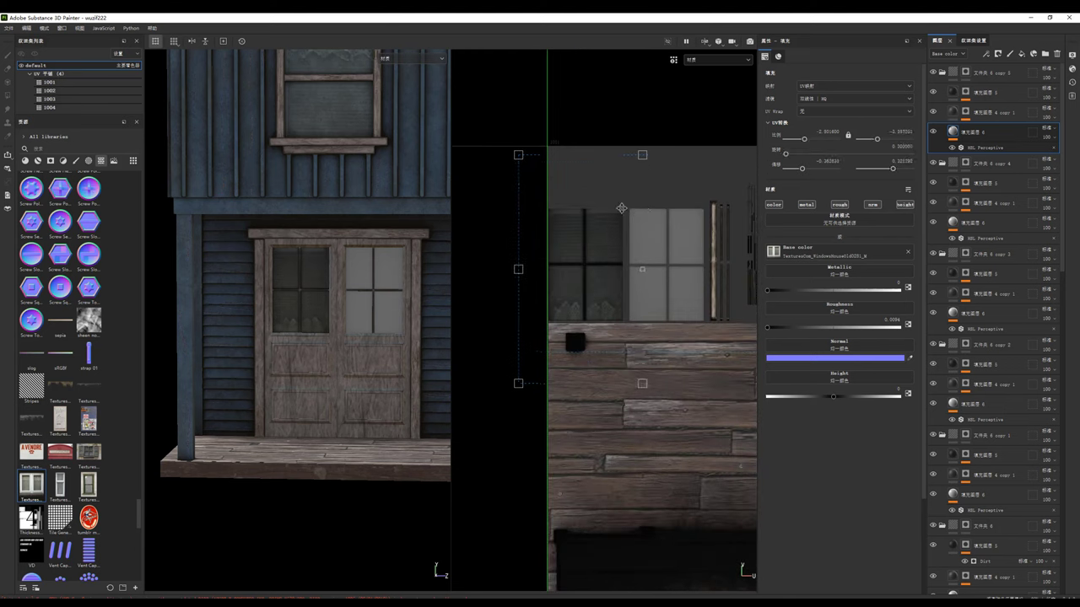
pyautogui.moveTo(518, 154)
pyautogui.mouseDown()
pyautogui.moveTo(495, 211)
pyautogui.moveTo(641, 418)
pyautogui.mouseUp()
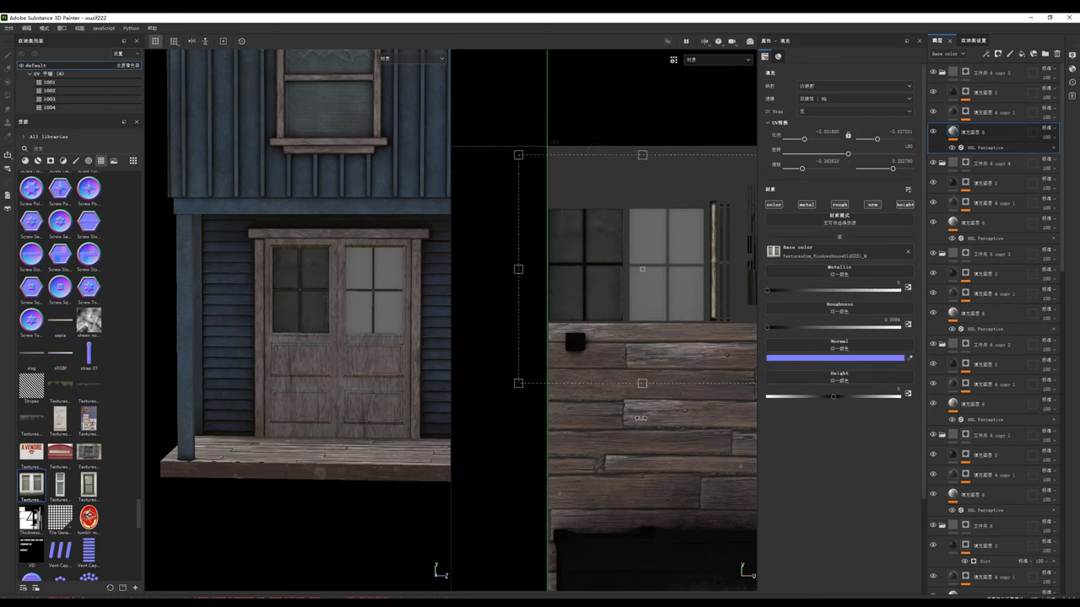
pyautogui.moveTo(594, 306)
pyautogui.mouseDown()
pyautogui.moveTo(581, 355)
pyautogui.moveTo(646, 393)
pyautogui.mouseUp()
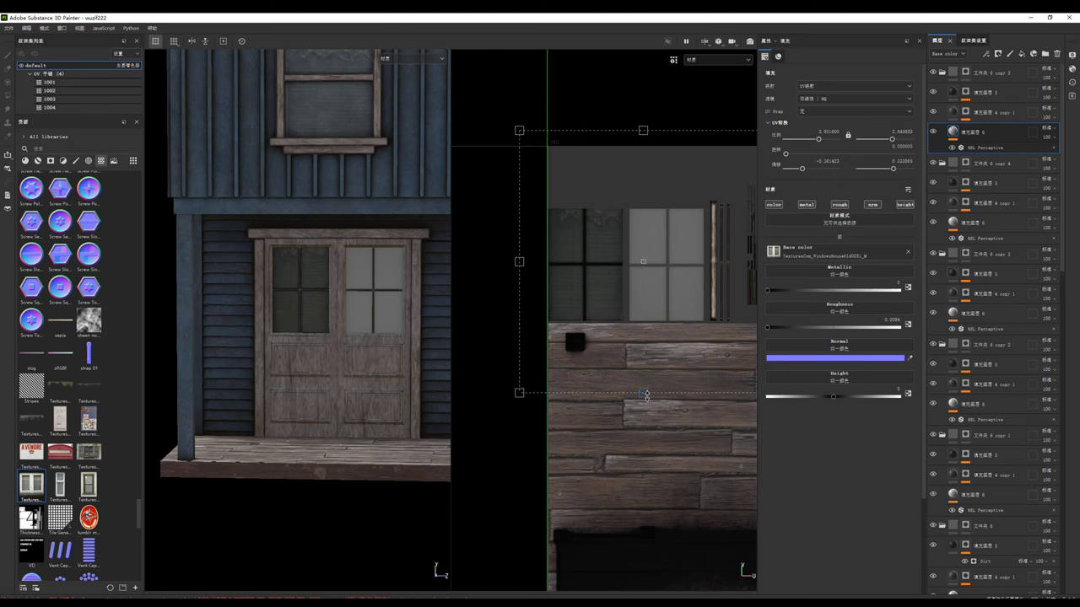
pyautogui.moveTo(616, 276); pyautogui.dragTo(617, 284)
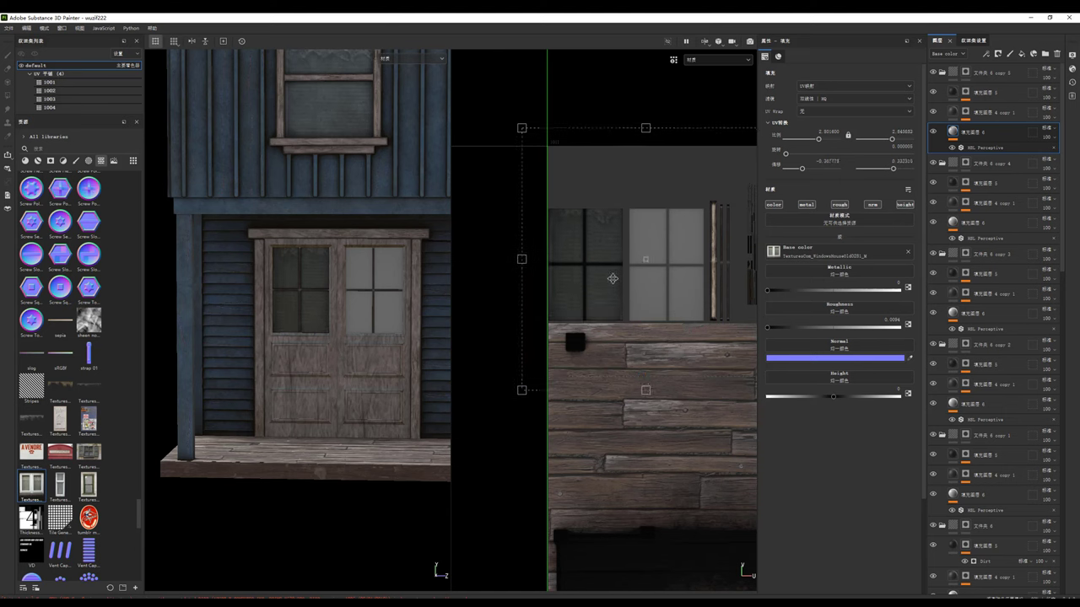
pyautogui.moveTo(516, 123); pyautogui.dragTo(503, 104)
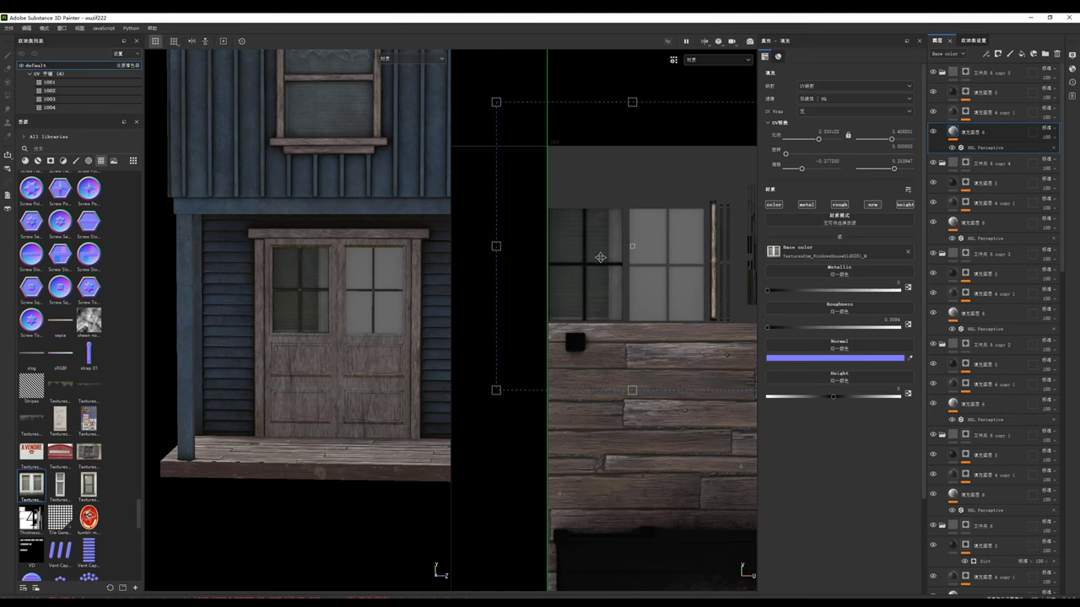
pyautogui.moveTo(615, 268); pyautogui.dragTo(615, 263)
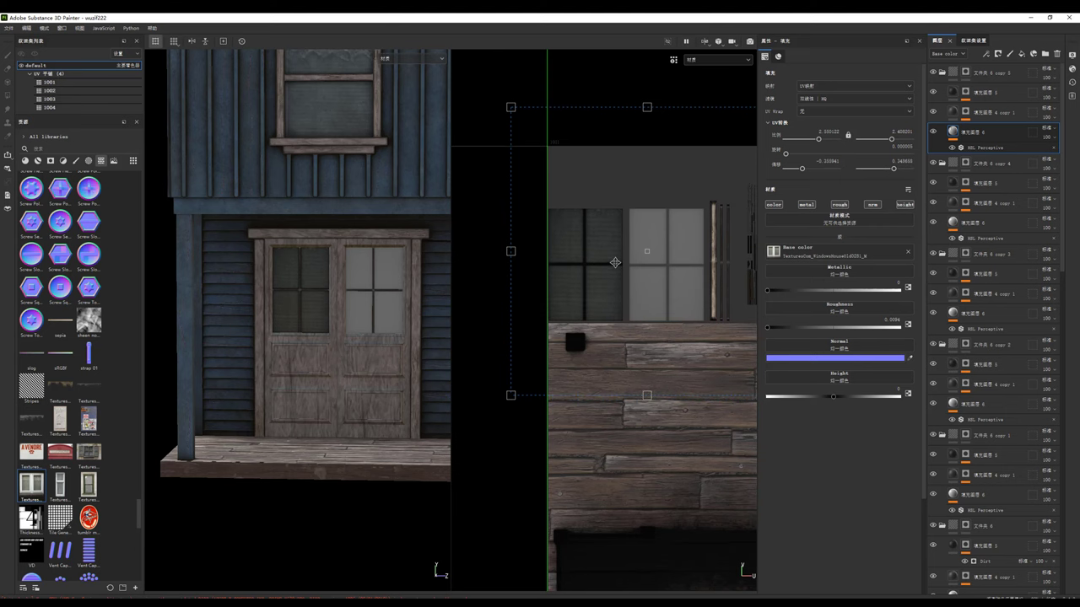
pyautogui.keyDown('alt'); pyautogui.moveTo(301, 287); pyautogui.dragTo(369, 270); pyautogui.keyUp('alt')
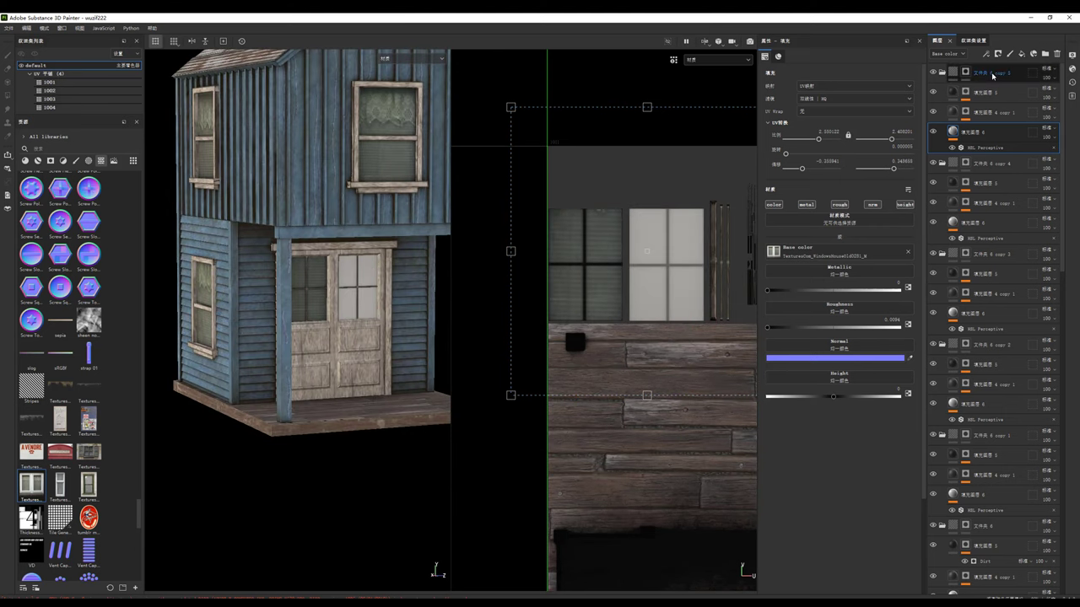
# Step: Raise HSL Perceptive Lightness, then duplicate the folder and shift its panes onto the other door half
pyautogui.click(983, 148)
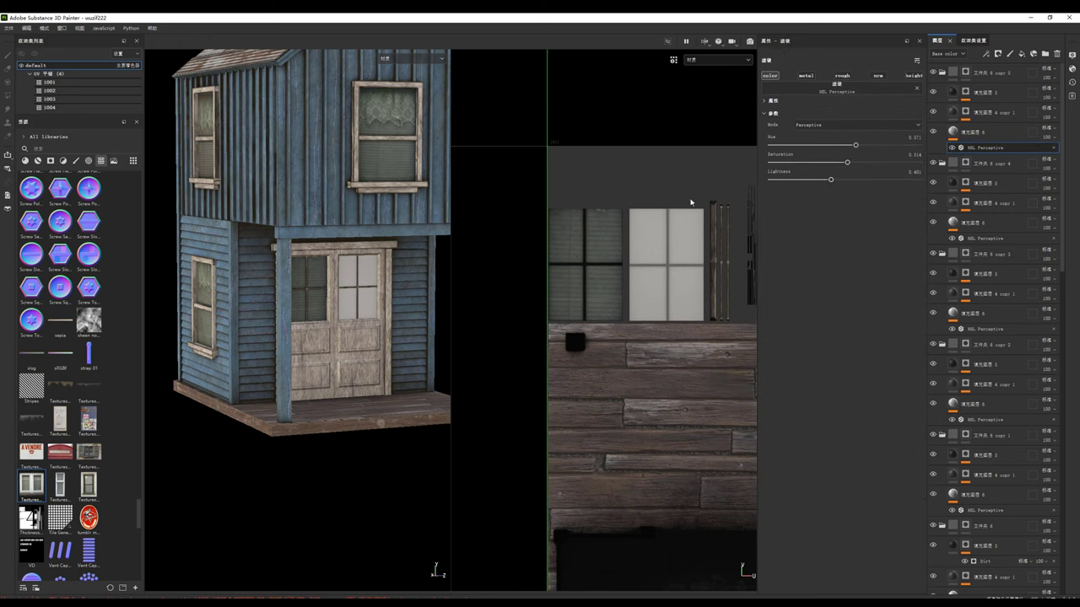
pyautogui.moveTo(824, 180); pyautogui.dragTo(853, 179)
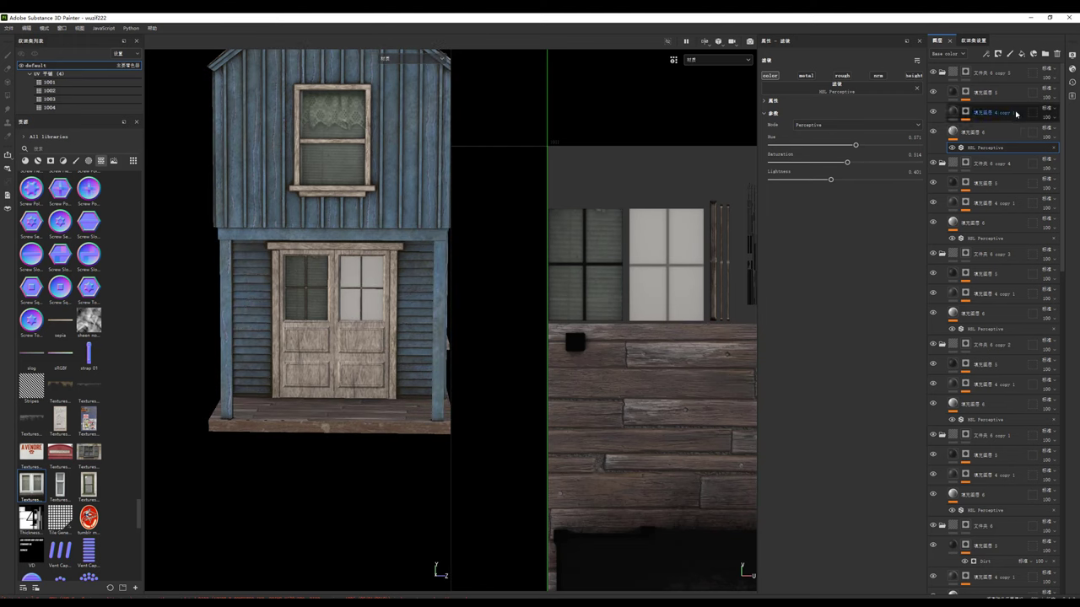
pyautogui.click(999, 75)
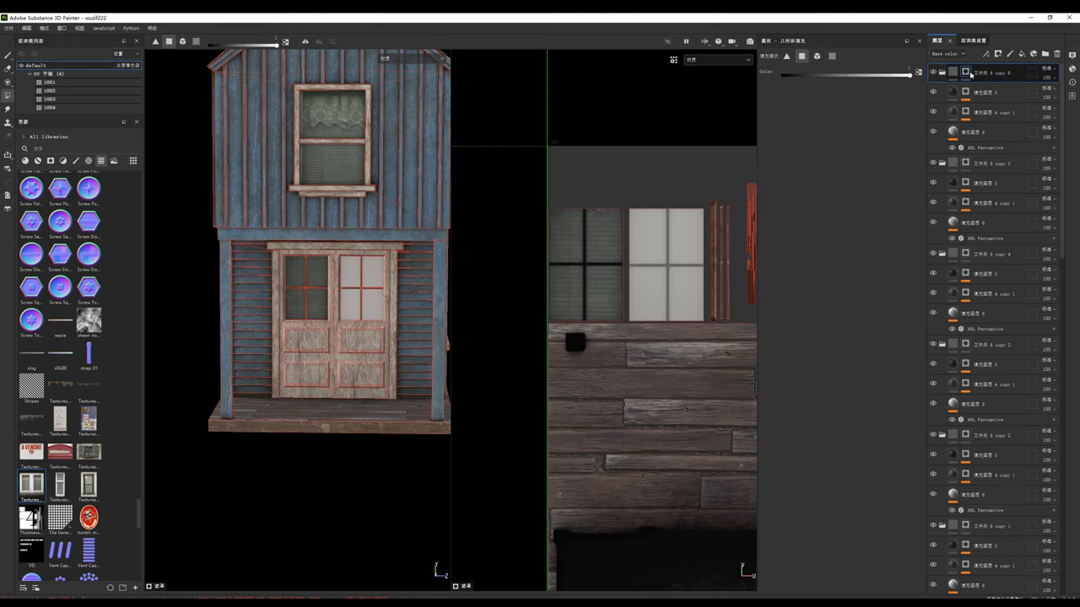
pyautogui.rightClick(970, 74)
pyautogui.click(1012, 161)
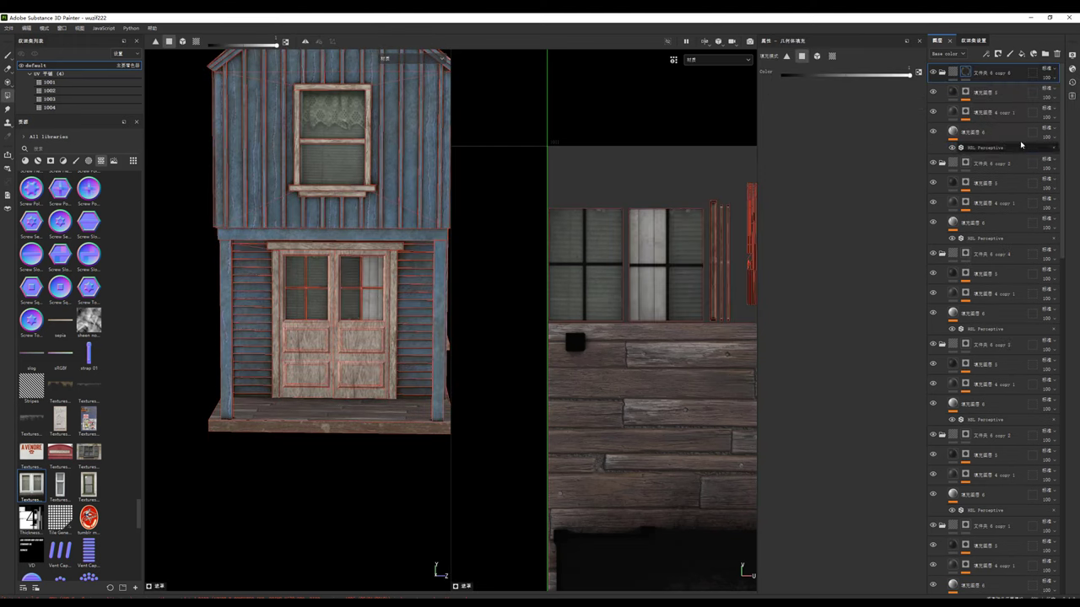
pyautogui.click(980, 132)
pyautogui.moveTo(643, 247); pyautogui.dragTo(634, 247)
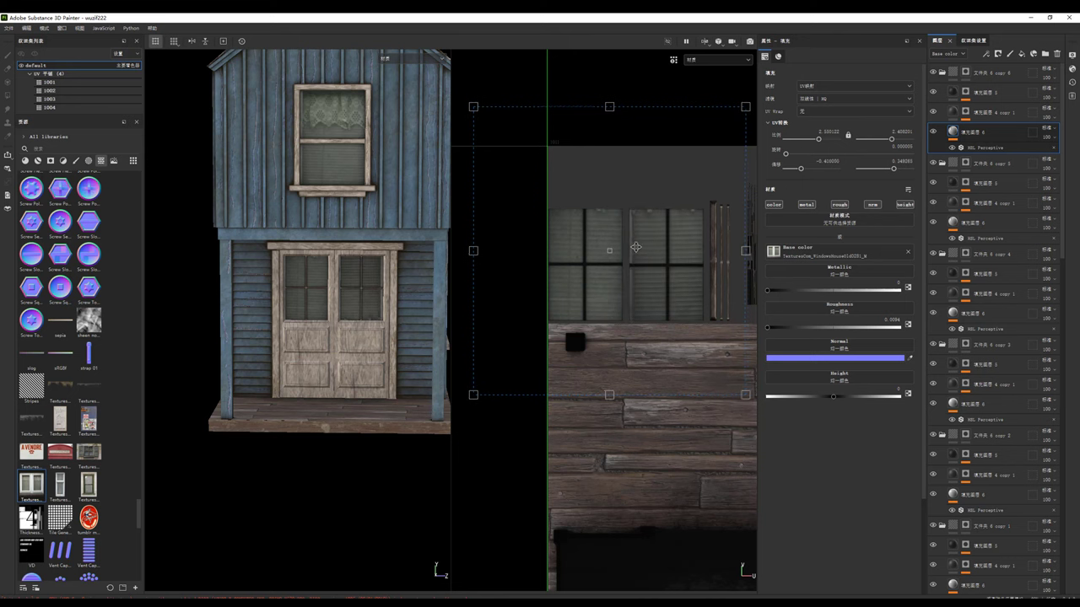
# Step: View the glazed double door in the 3D-only view from a front three-quarter angle
pyautogui.scroll(2, 353, 321)
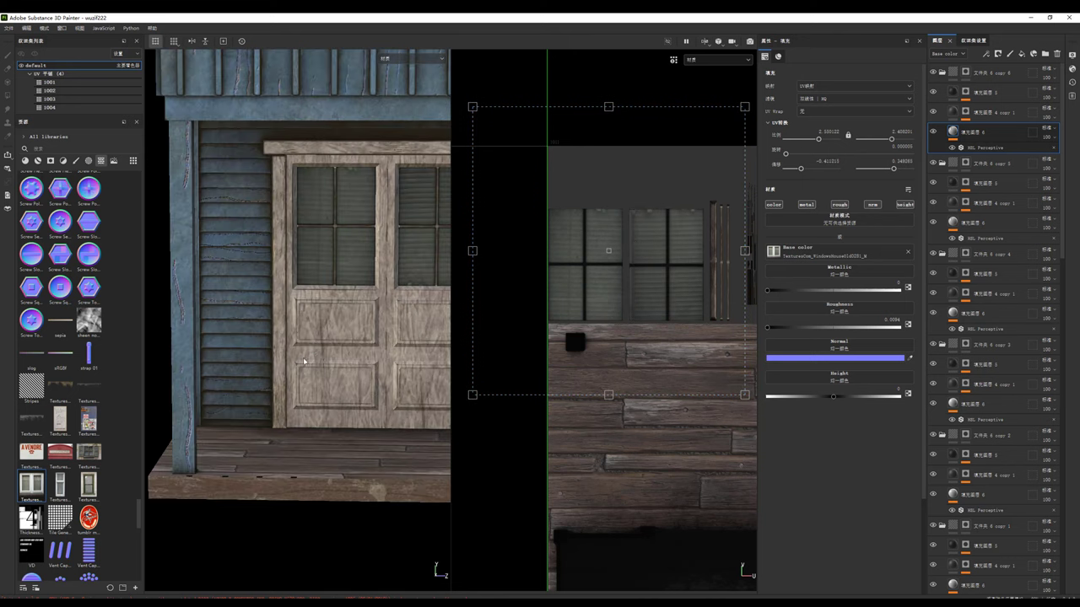
pyautogui.scroll(2, 353, 321)
pyautogui.scroll(2, 354, 322)
pyautogui.scroll(2, 354, 322)
pyautogui.scroll(-3, 353, 322)
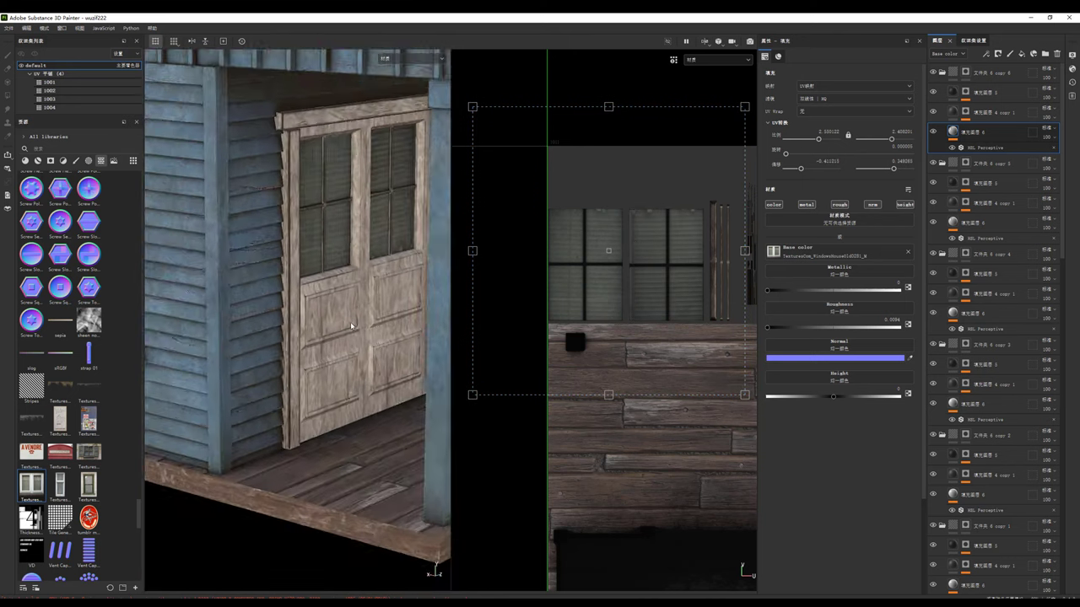
pyautogui.scroll(-3, 346, 316)
pyautogui.press('F2')
pyautogui.moveTo(523, 289)
pyautogui.keyDown('alt'); pyautogui.mouseDown()
pyautogui.moveTo(658, 248)
pyautogui.moveTo(535, 270)
pyautogui.moveTo(205, 241)
pyautogui.moveTo(309, 349)
pyautogui.moveTo(441, 276)
pyautogui.moveTo(517, 250)
pyautogui.moveTo(506, 304)
pyautogui.moveTo(533, 284)
pyautogui.moveTo(523, 278)
pyautogui.mouseUp(); pyautogui.keyUp('alt')
pyautogui.keyDown('alt'); pyautogui.moveTo(458, 210); pyautogui.dragTo(473, 206); pyautogui.keyUp('alt')
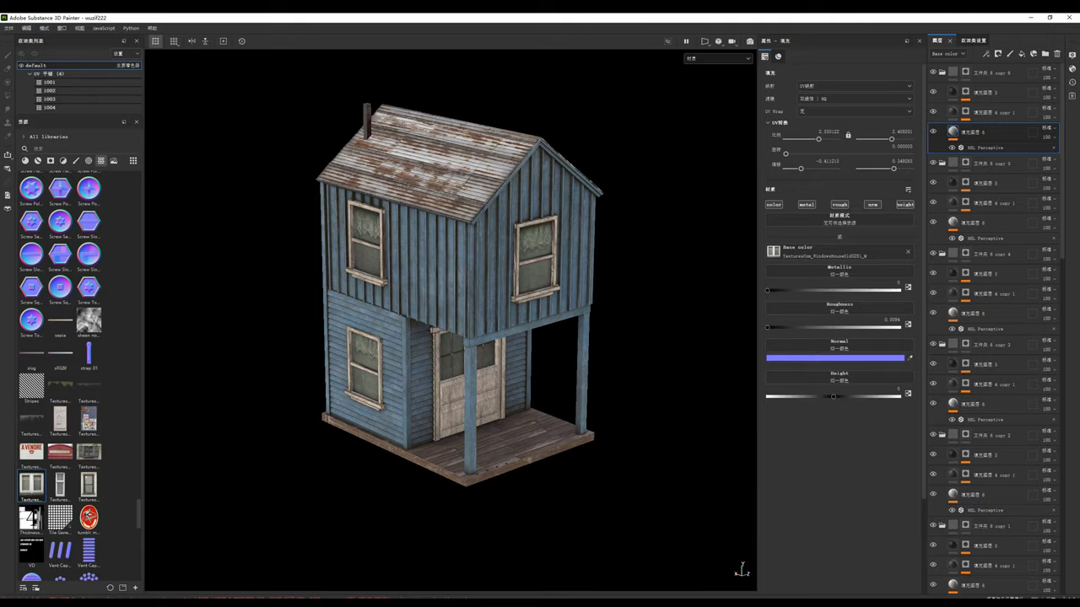